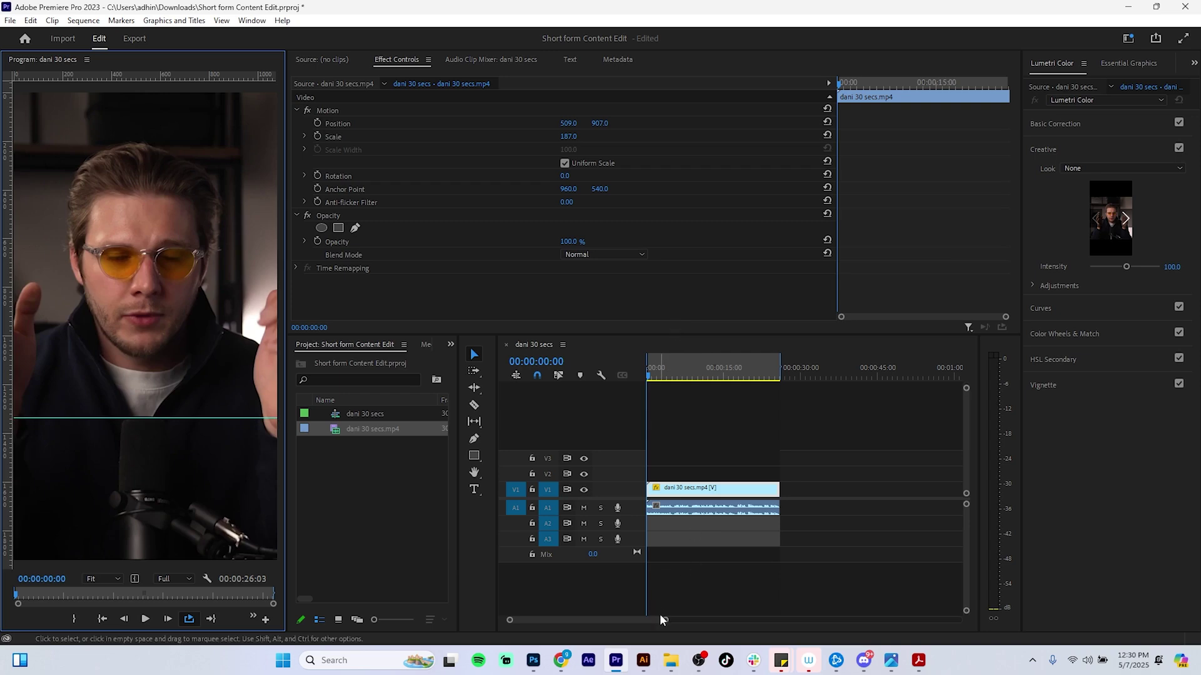
# Step: Zoom the timeline so the whole dani 30 secs clip fills it, and widen the timeline area
pyautogui.moveTo(663, 622); pyautogui.dragTo(639, 622)
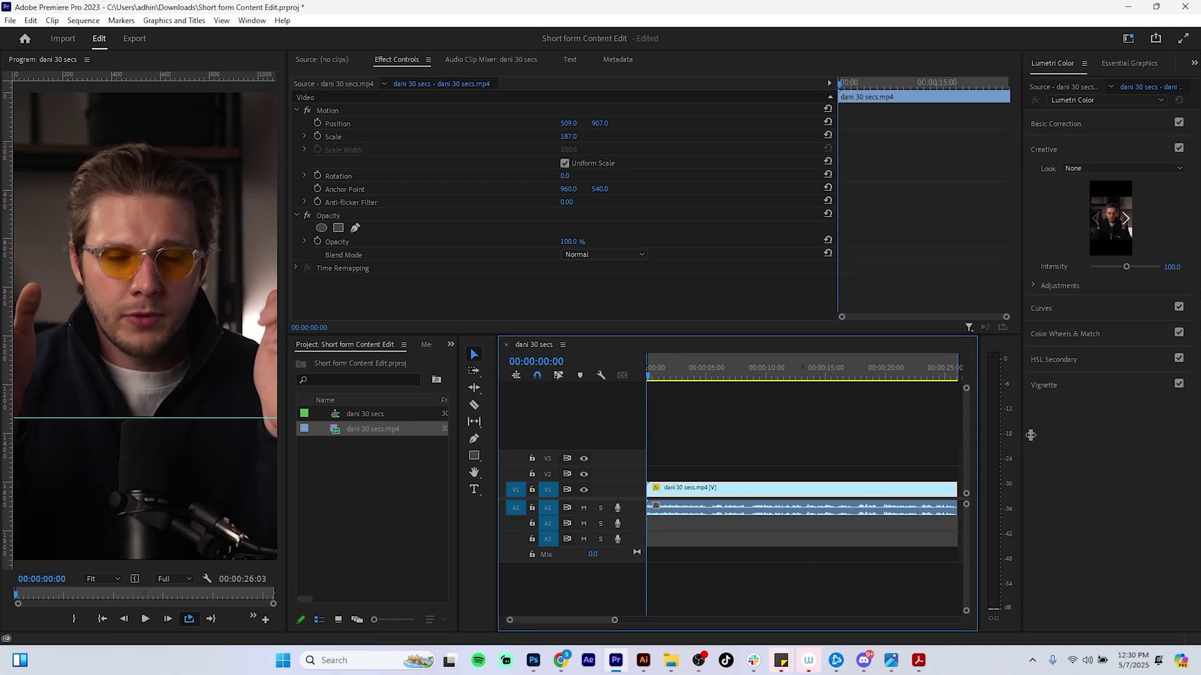
pyautogui.moveTo(1023, 440); pyautogui.dragTo(1057, 438)
pyautogui.moveTo(981, 434); pyautogui.dragTo(1001, 434)
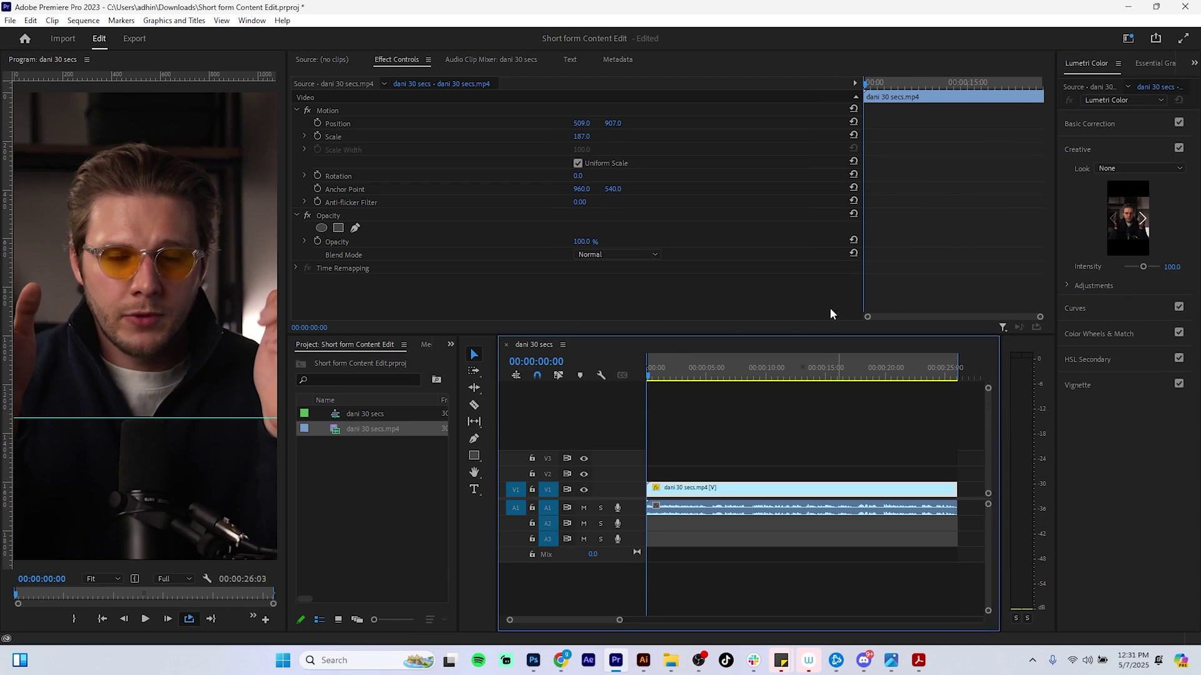
# Step: Play the sequence from the start with the system volume raised, listening for pauses in the speech
pyautogui.moveTo(652, 374); pyautogui.dragTo(604, 400)
pyautogui.press('space')
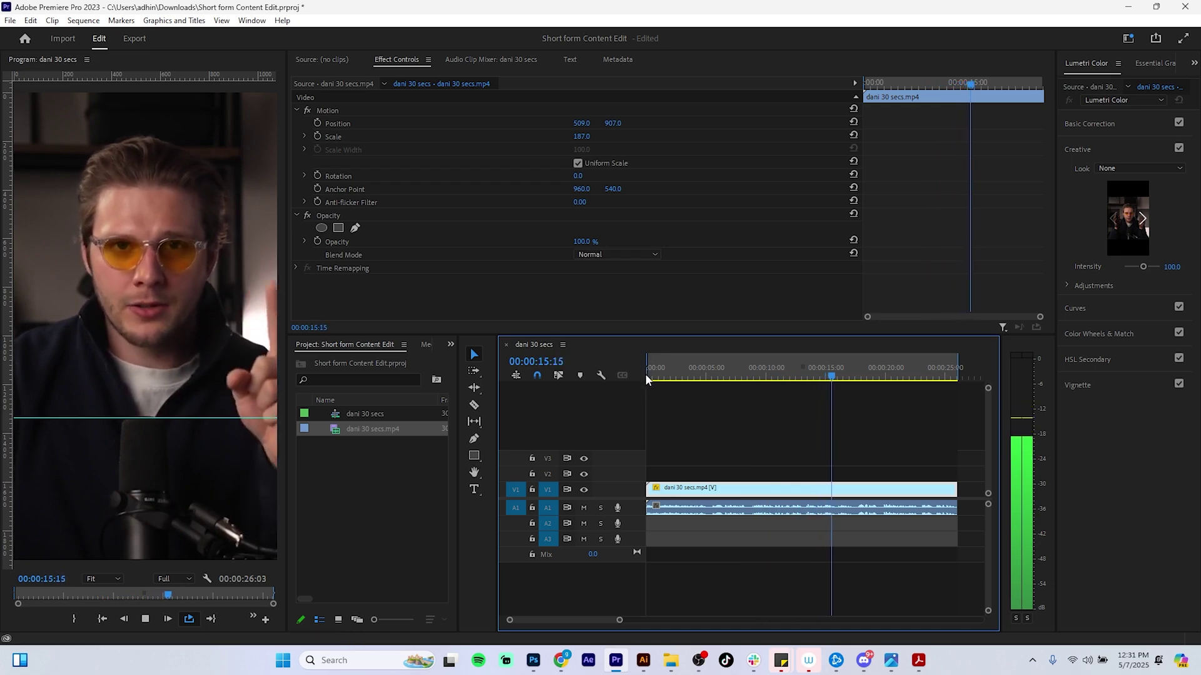
pyautogui.press('XF86AudioLowerVolume')
pyautogui.press('XF86AudioRaiseVolume')
pyautogui.press('XF86AudioRaiseVolume')
pyautogui.press('XF86AudioRaiseVolume')
pyautogui.press('XF86AudioRaiseVolume')
pyautogui.press('XF86AudioRaiseVolume')
pyautogui.press('XF86AudioRaiseVolume')
pyautogui.press('XF86AudioRaiseVolume')
pyautogui.press('XF86AudioRaiseVolume')
pyautogui.press('XF86AudioRaiseVolume')
pyautogui.press('XF86AudioRaiseVolume')
pyautogui.press('XF86AudioRaiseVolume')
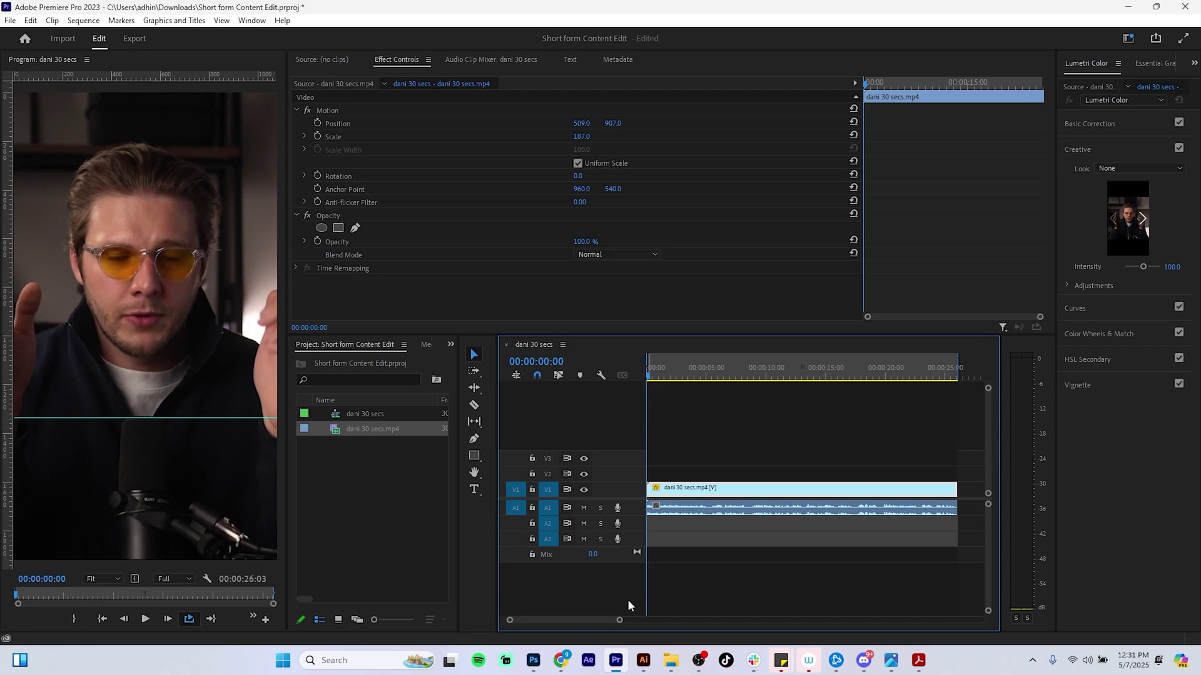
pyautogui.press('space')
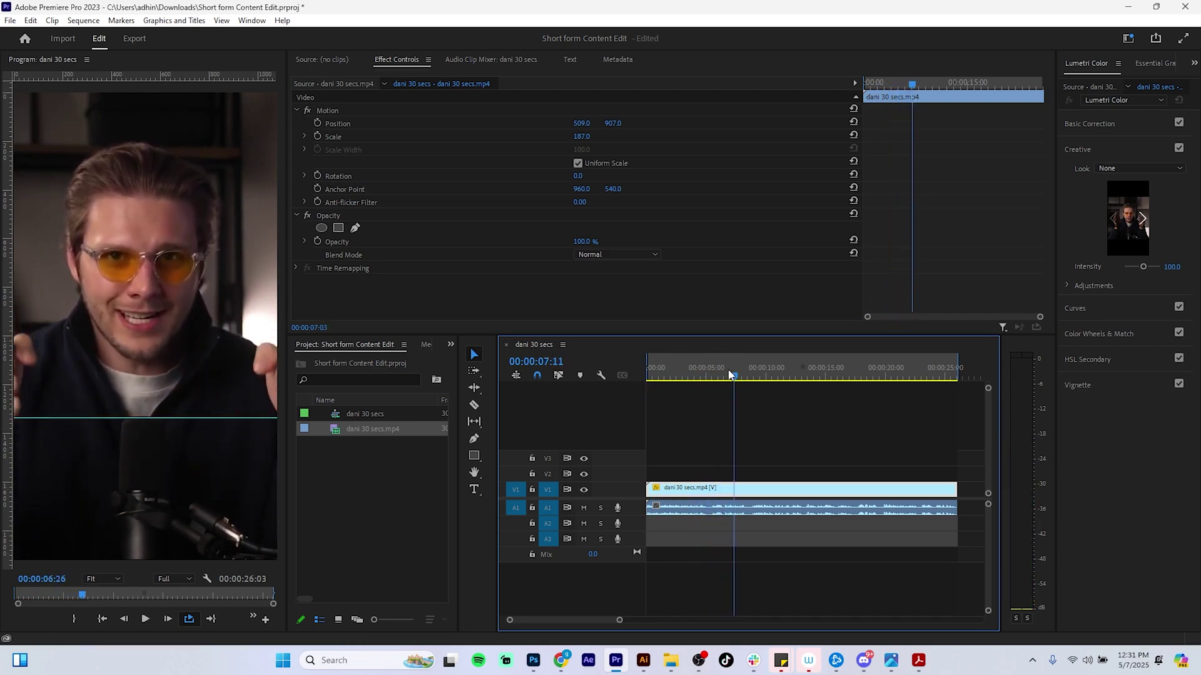
# Step: Scrub to the pause near five seconds, placing the playhead at 00:00:05:01 with the timeline zoomed in
pyautogui.click(707, 378)
pyautogui.moveTo(708, 379); pyautogui.dragTo(706, 379)
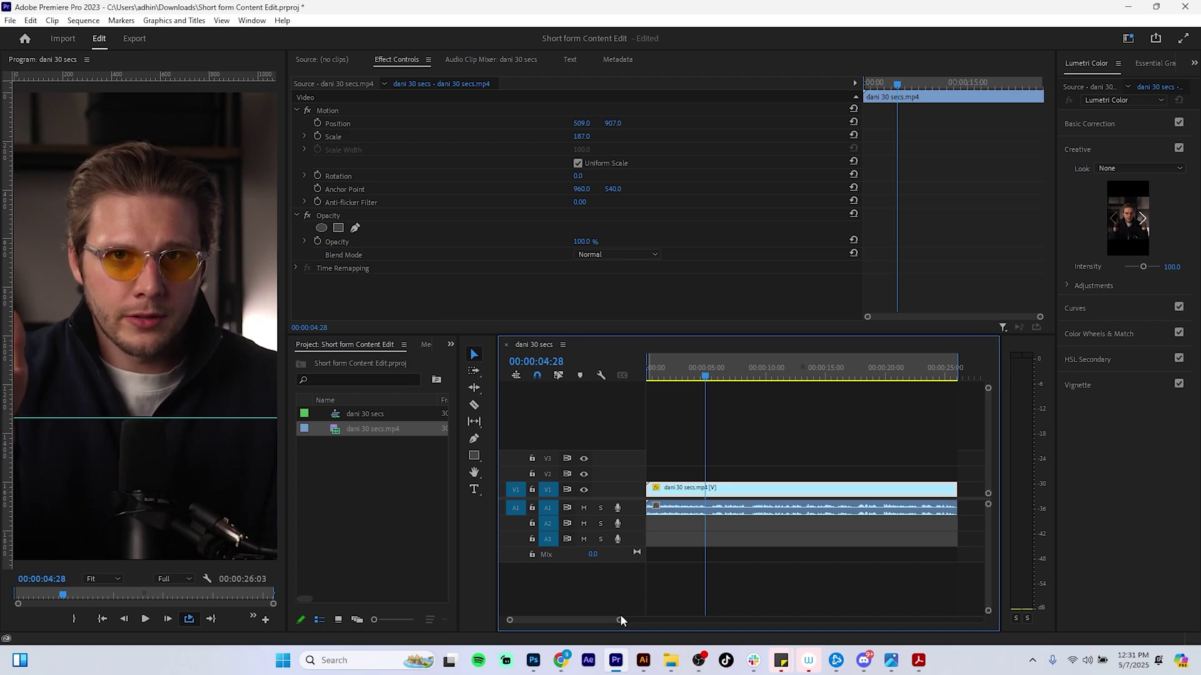
pyautogui.moveTo(621, 619); pyautogui.dragTo(580, 619)
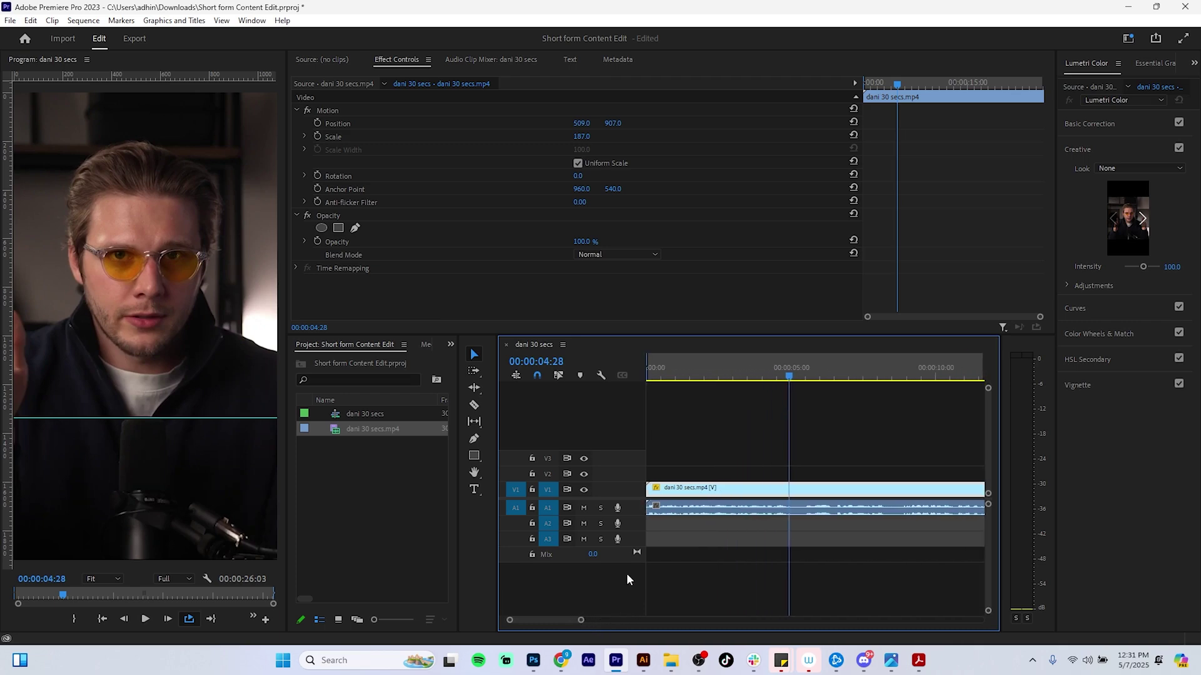
pyautogui.moveTo(789, 376); pyautogui.dragTo(794, 377)
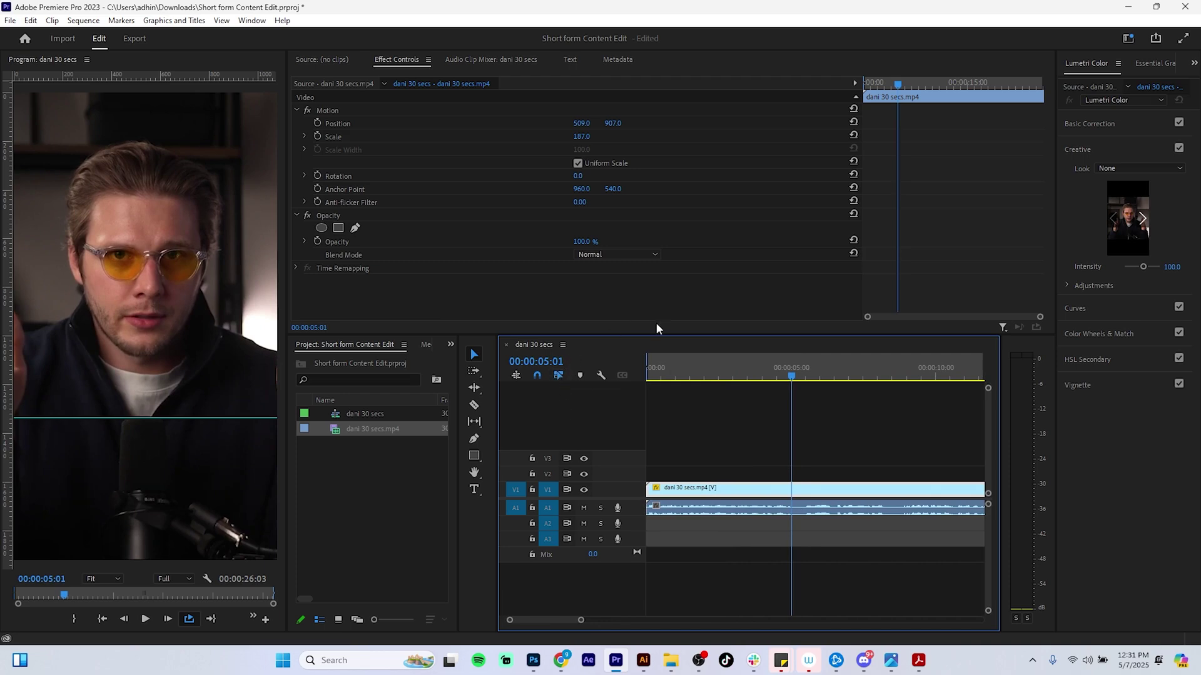
# Step: Enable Linked Selection and test selecting the clip's video and audio together
pyautogui.click(749, 446)
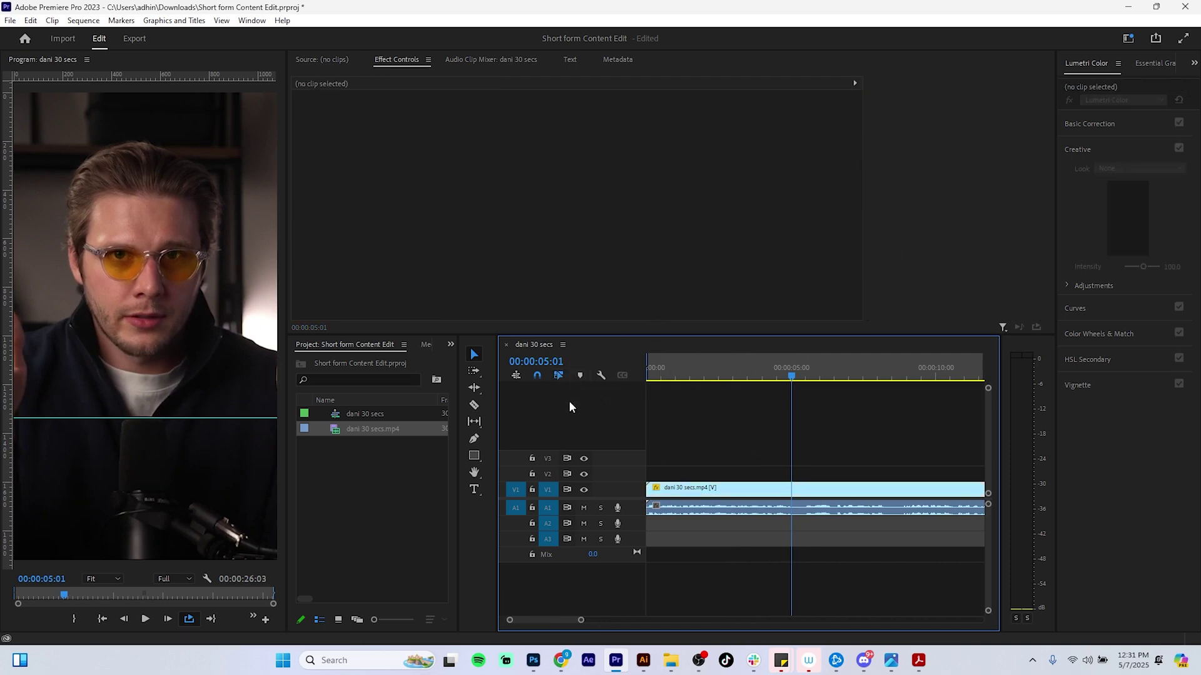
pyautogui.click(773, 498)
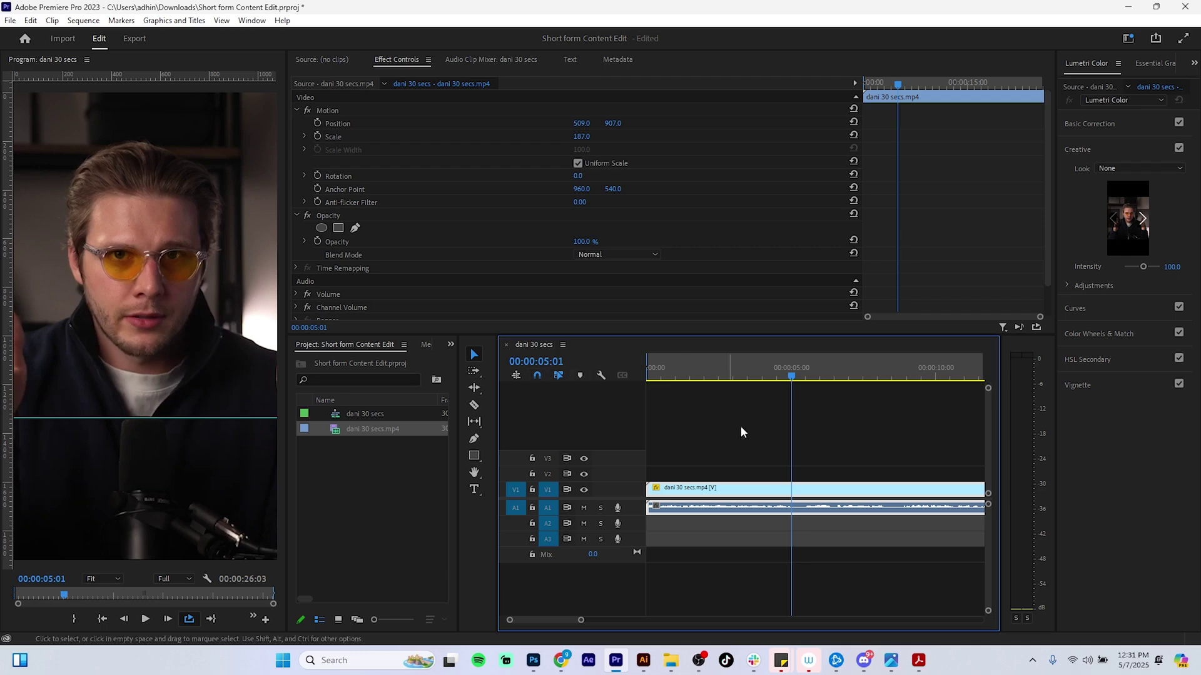
pyautogui.click(770, 462)
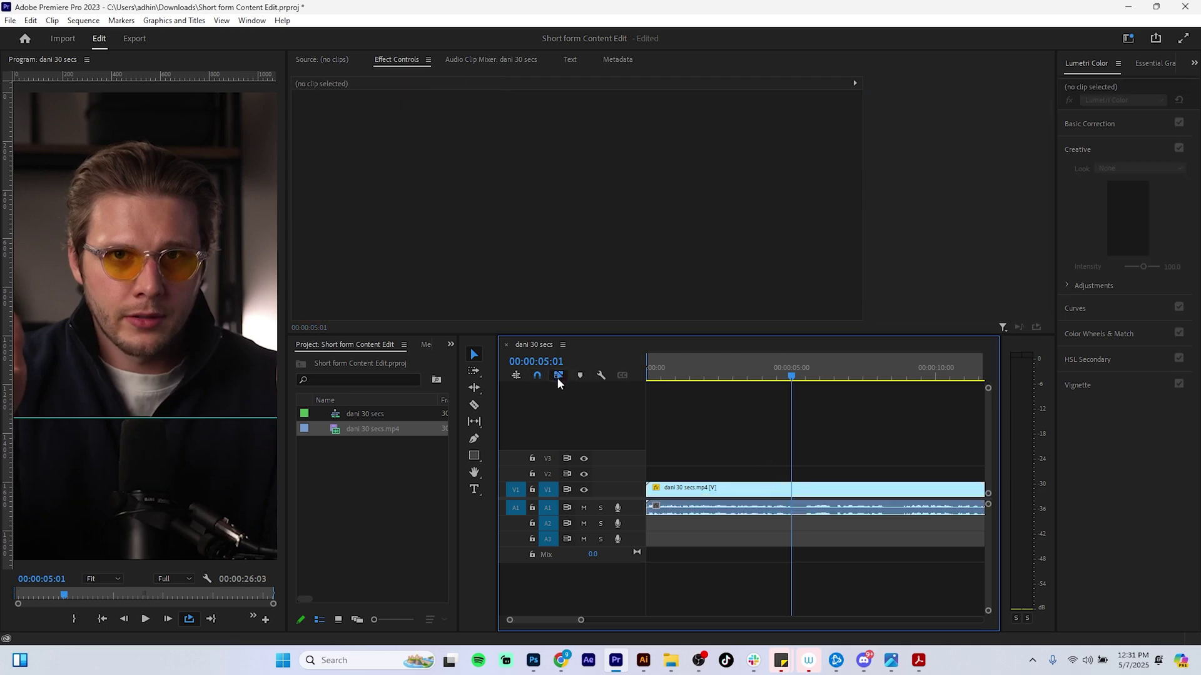
pyautogui.doubleClick(778, 494)
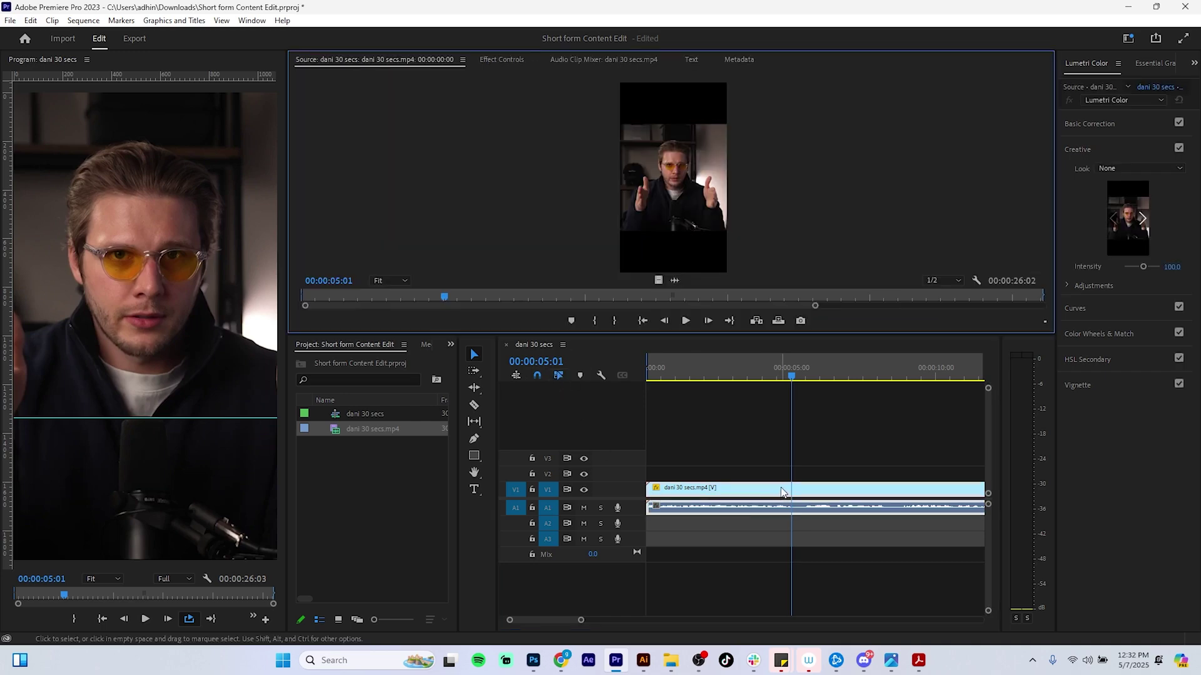
# Step: Split the clip with the Razor tool at 00:00:04:28 and again at the end of the pause just after it
pyautogui.click(791, 379)
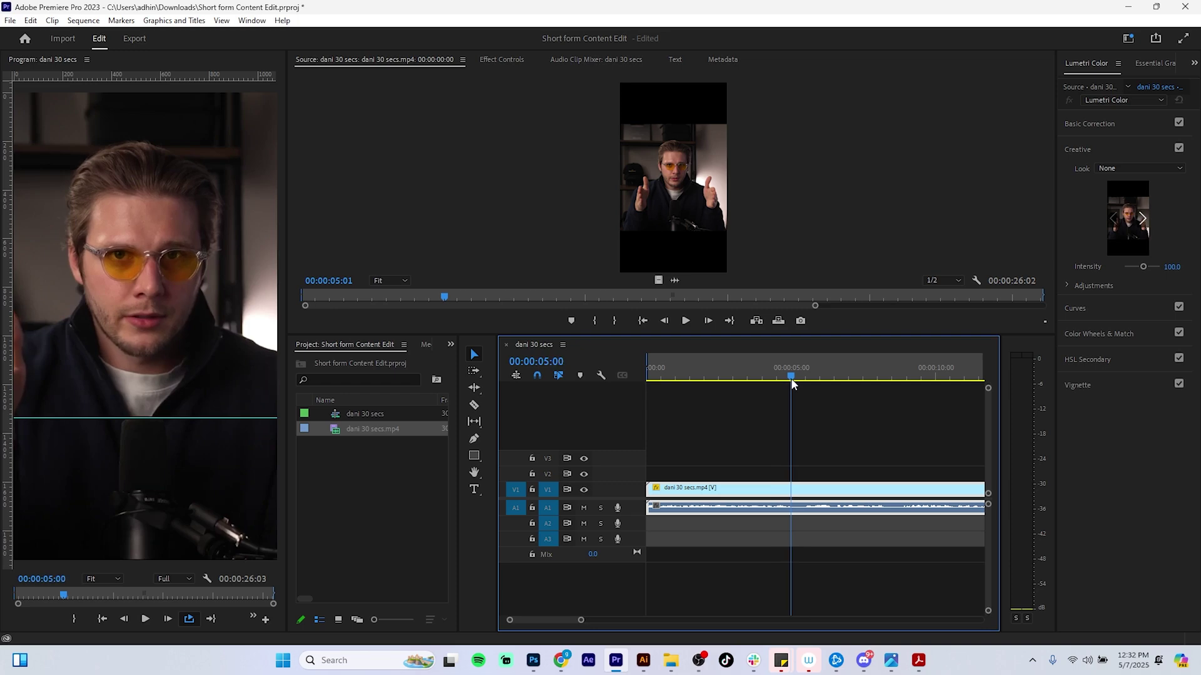
pyautogui.moveTo(792, 378); pyautogui.dragTo(787, 380)
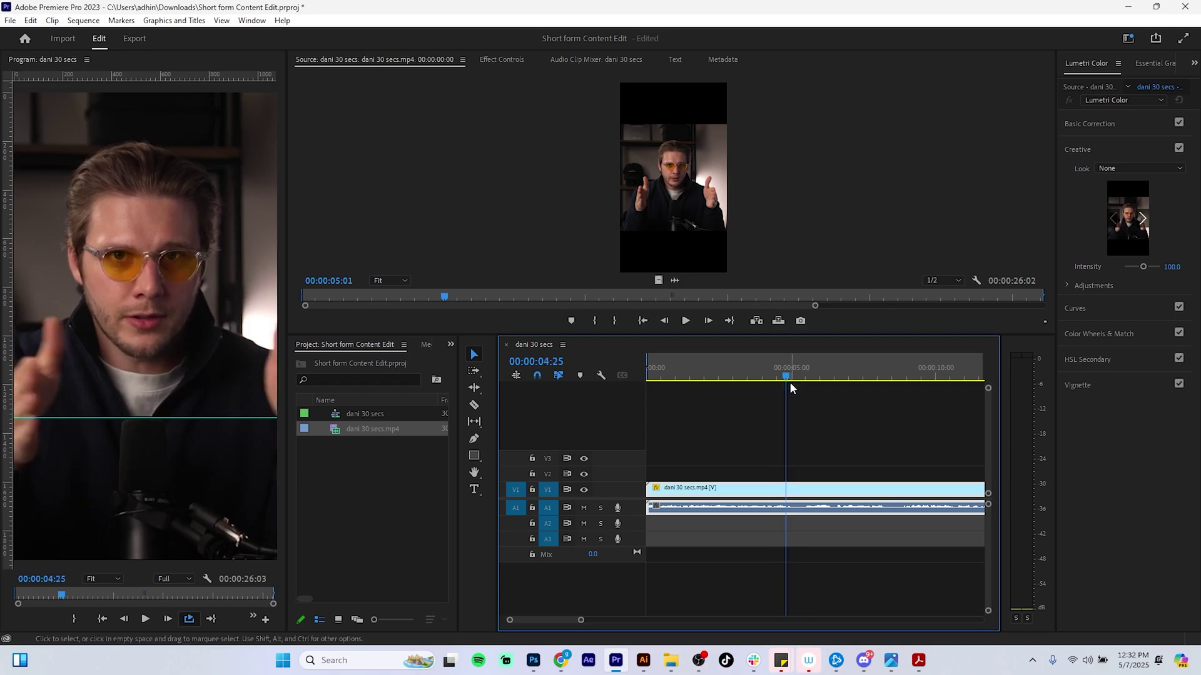
pyautogui.click(789, 376)
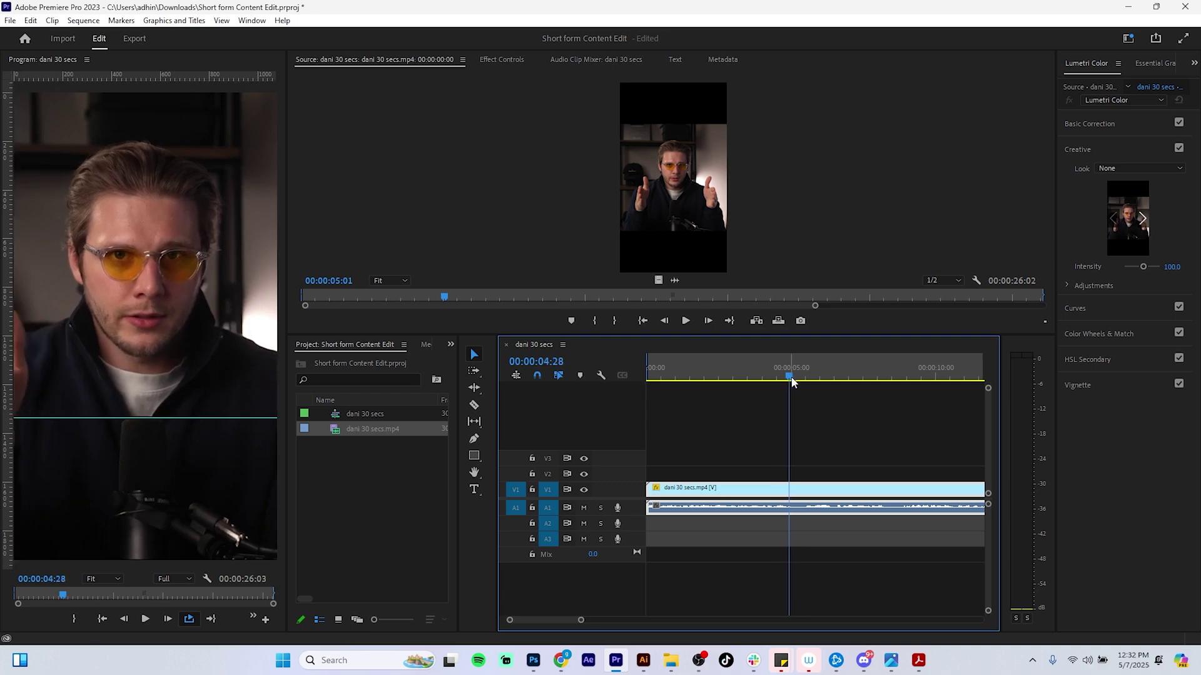
pyautogui.hotkey('ctrl', 'k')
pyautogui.hotkey('ctrl', 'z')
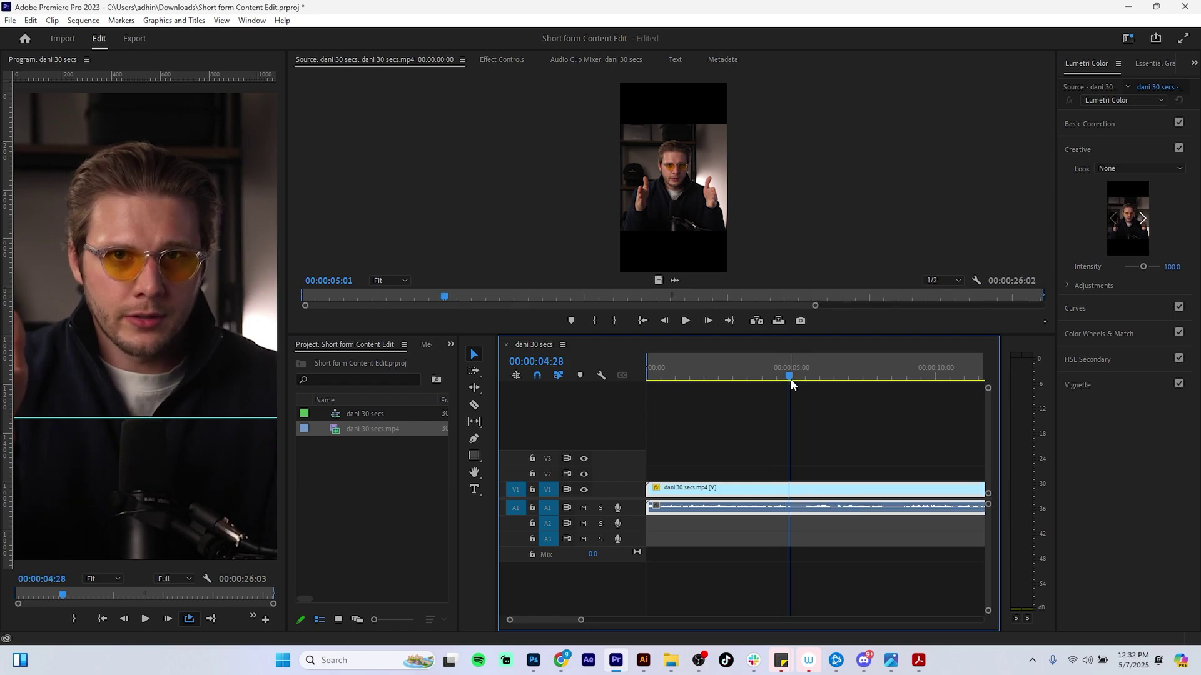
pyautogui.click(475, 407)
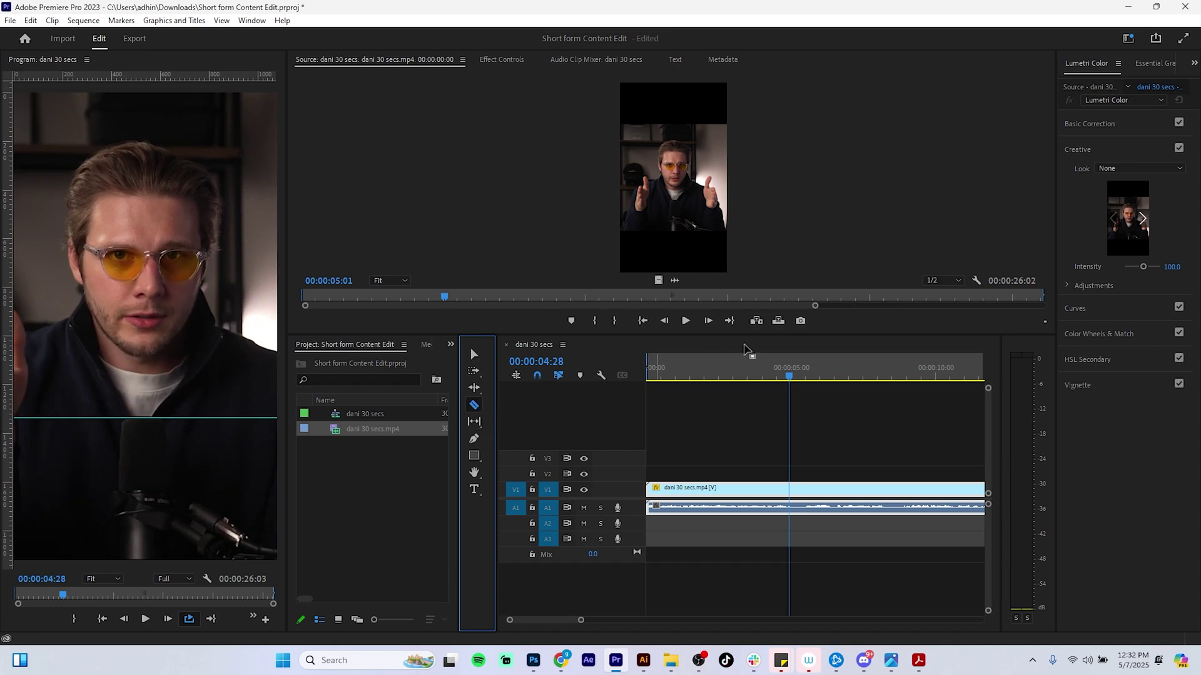
pyautogui.click(790, 491)
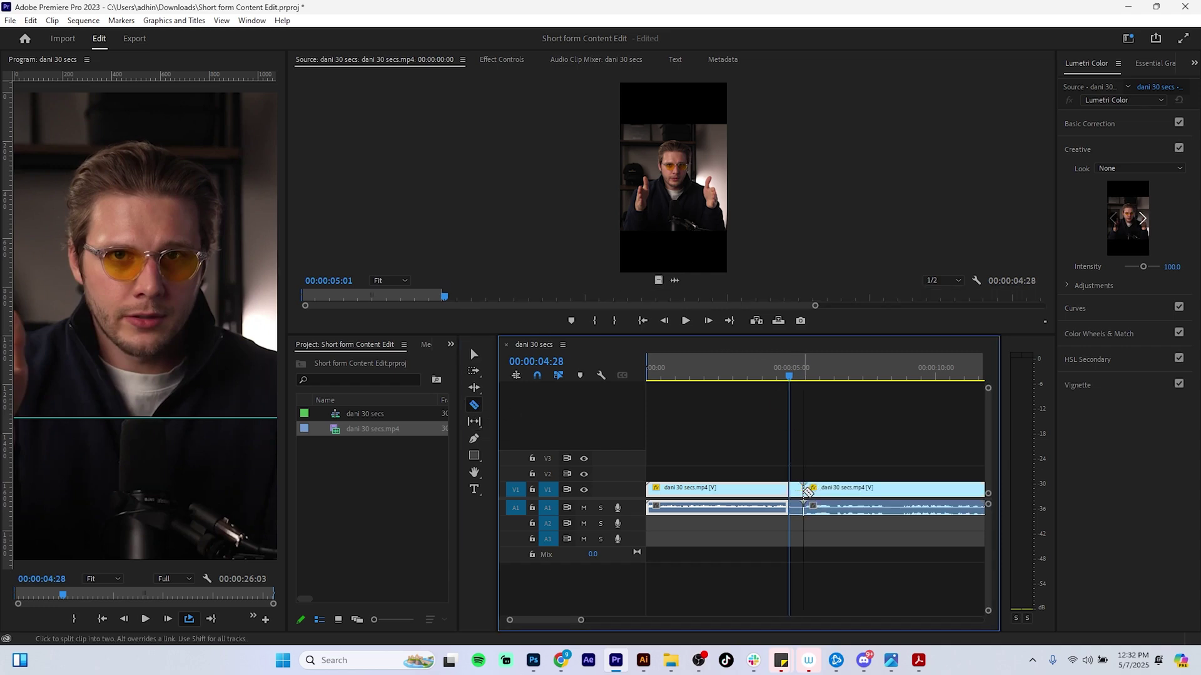
# Step: Ripple delete the short pause segment between the two cuts with its audio, and undo that deletion
pyautogui.moveTo(579, 620)
pyautogui.mouseDown()
pyautogui.moveTo(550, 621)
pyautogui.moveTo(570, 621)
pyautogui.mouseUp()
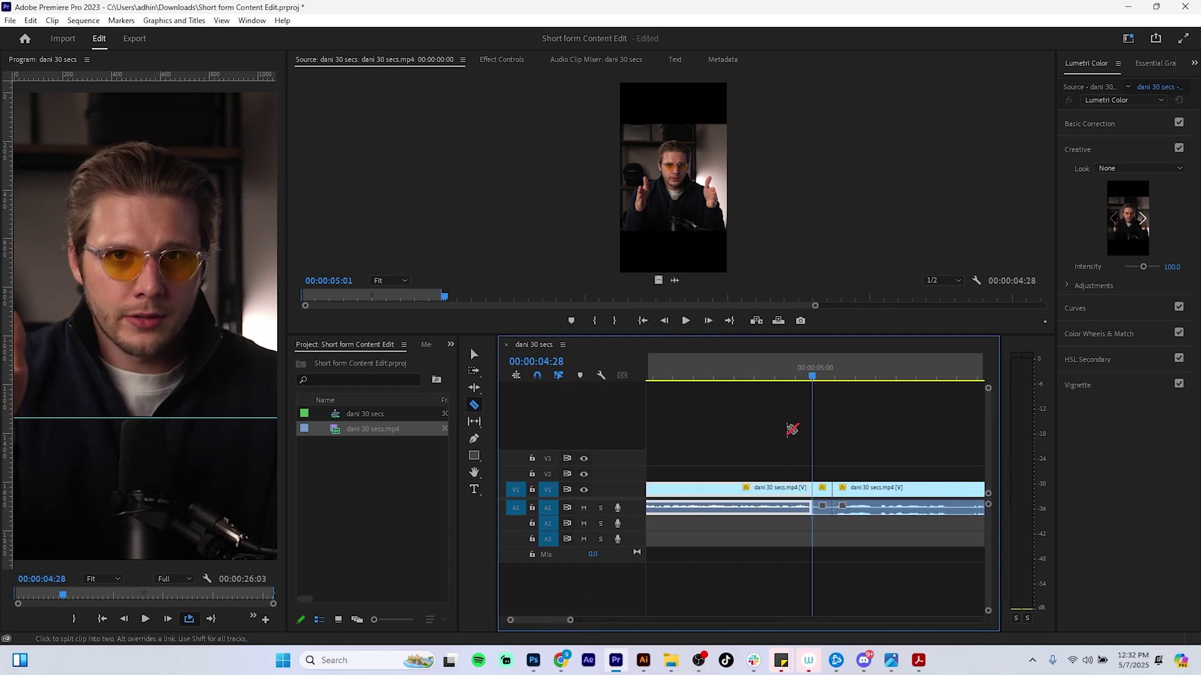
pyautogui.press('v')
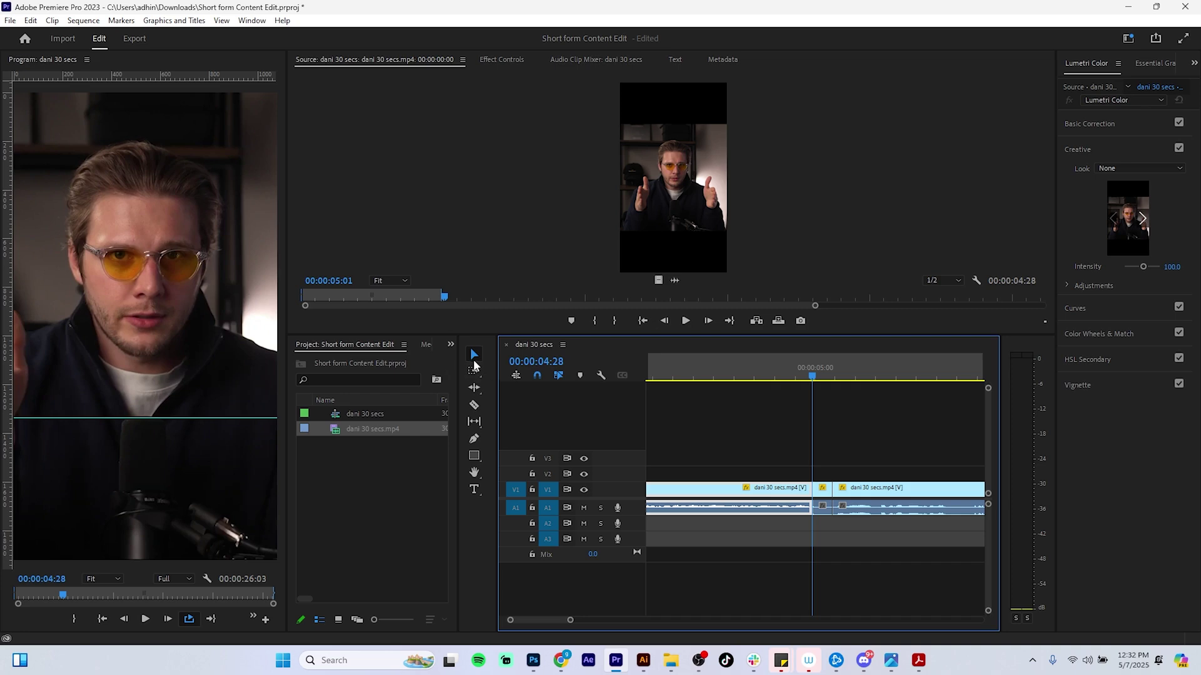
pyautogui.moveTo(823, 453); pyautogui.dragTo(825, 483)
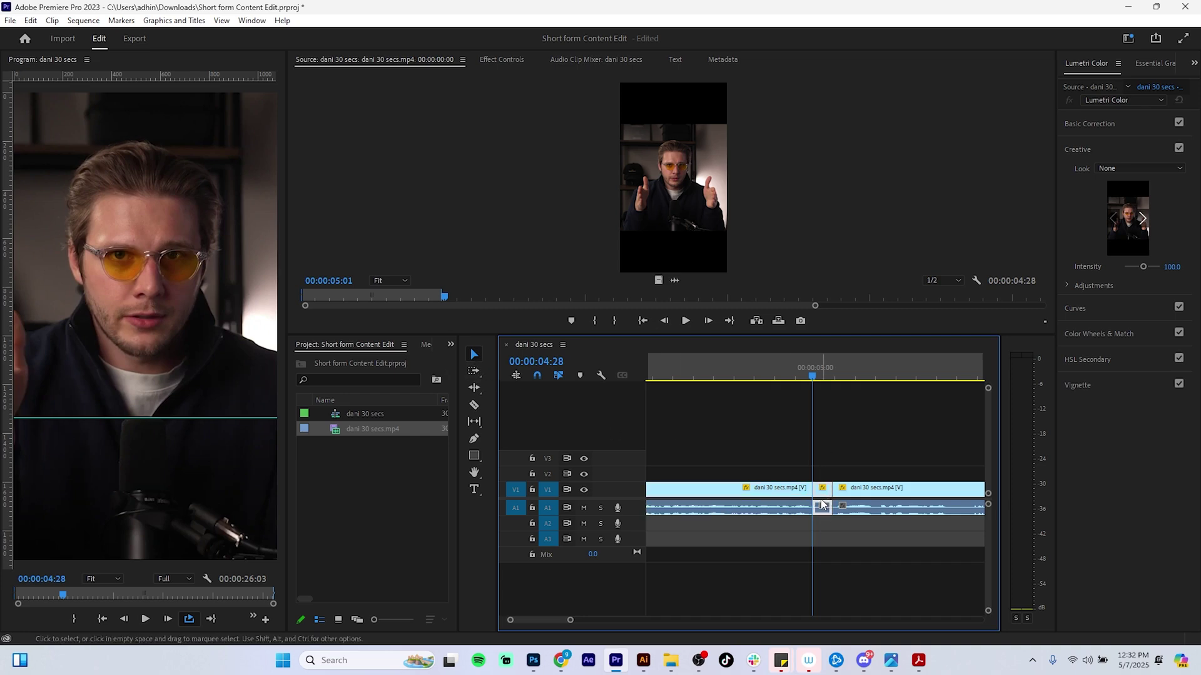
pyautogui.hotkey('shift', 'Delete')
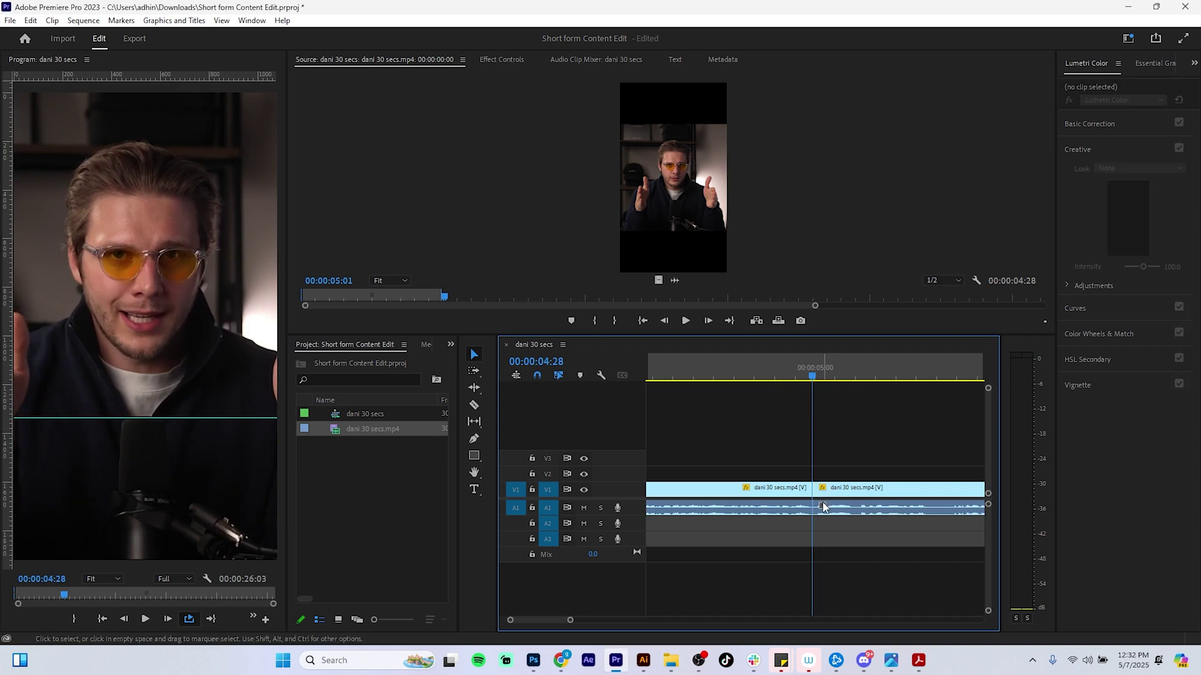
pyautogui.hotkey('ctrl', 'z')
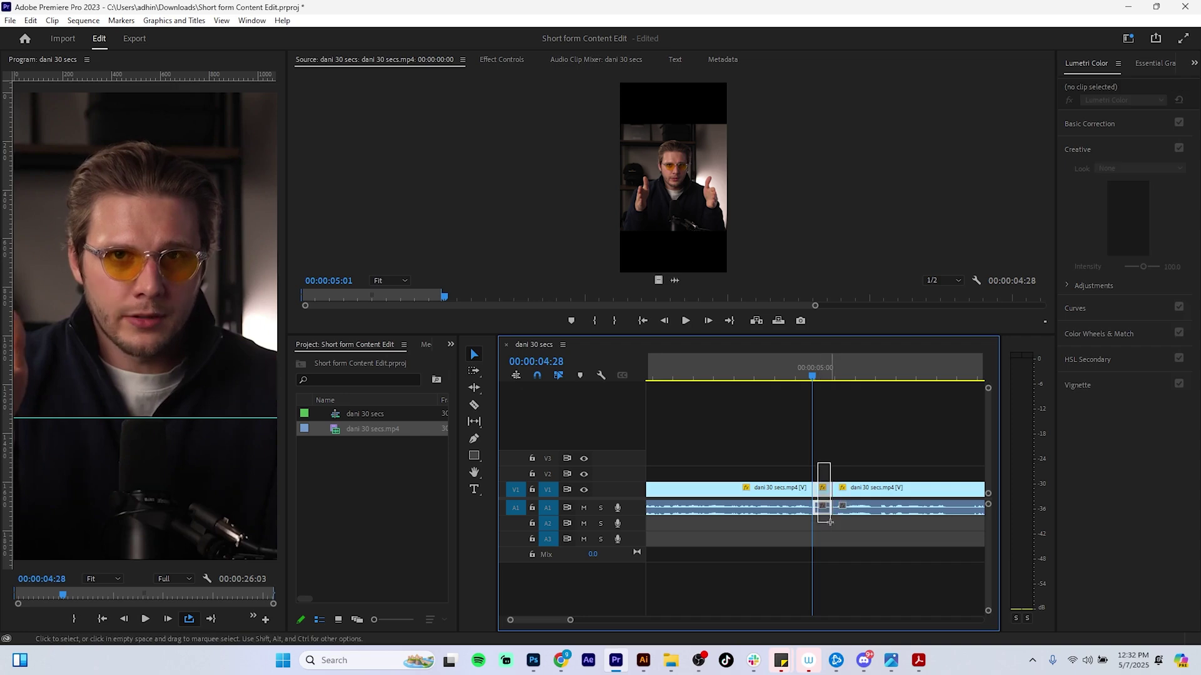
# Step: Delete the short pause segment and move the following clip back to 00:00:04:28 to close the gap
pyautogui.moveTo(830, 523); pyautogui.dragTo(830, 524)
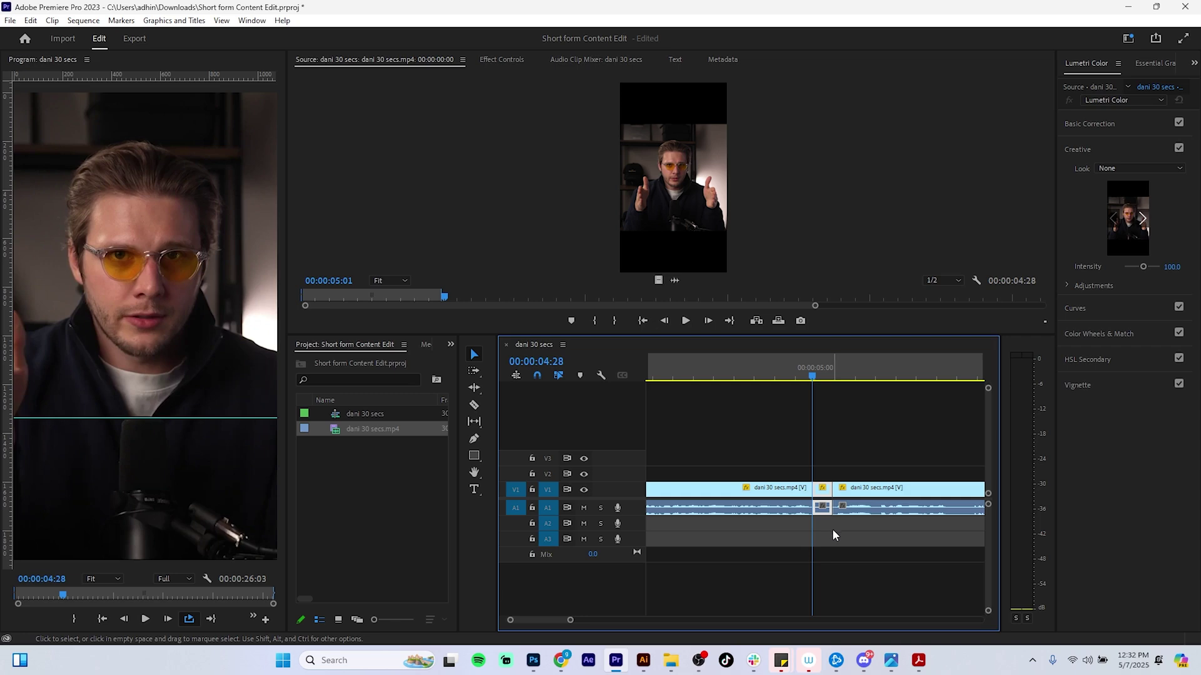
pyautogui.press('Delete')
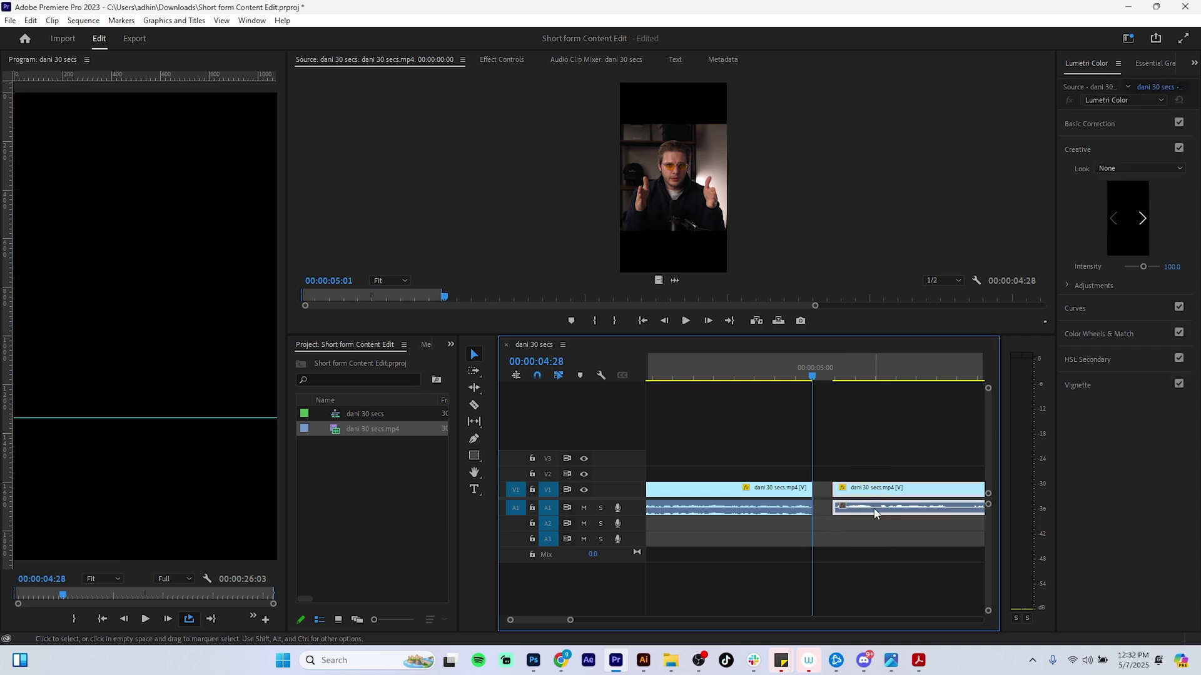
pyautogui.moveTo(867, 494); pyautogui.dragTo(832, 493)
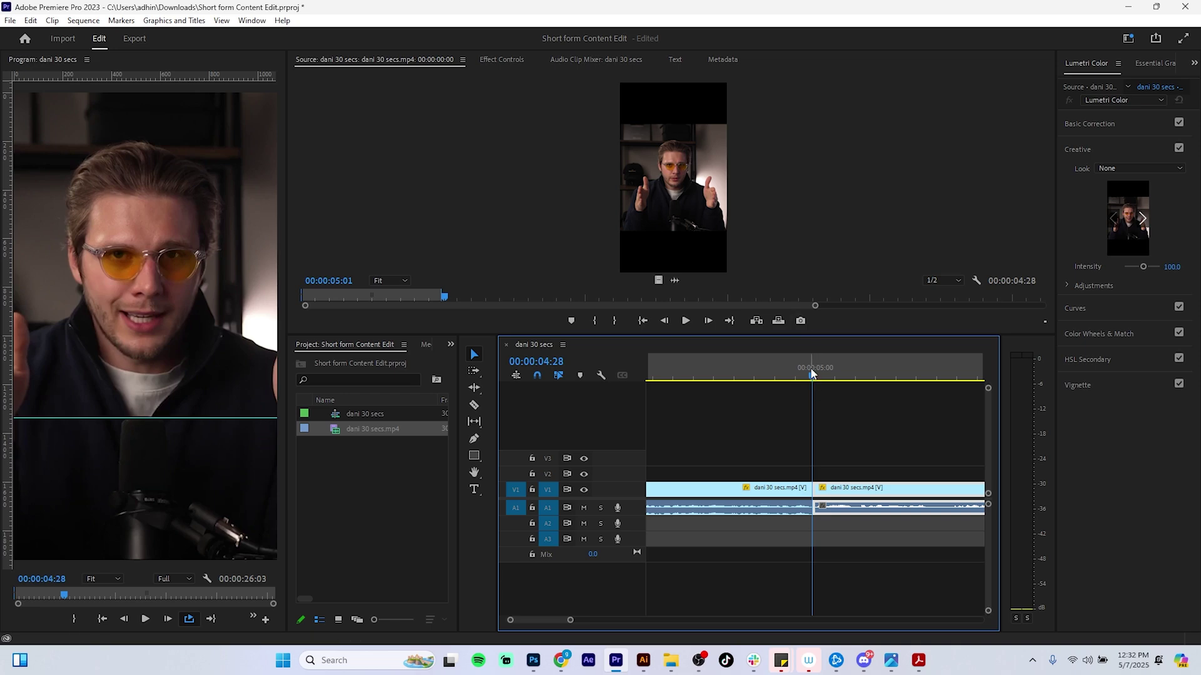
# Step: Play across the new join at 00:00:04:28 and on through the next pause near eight seconds
pyautogui.press('space')
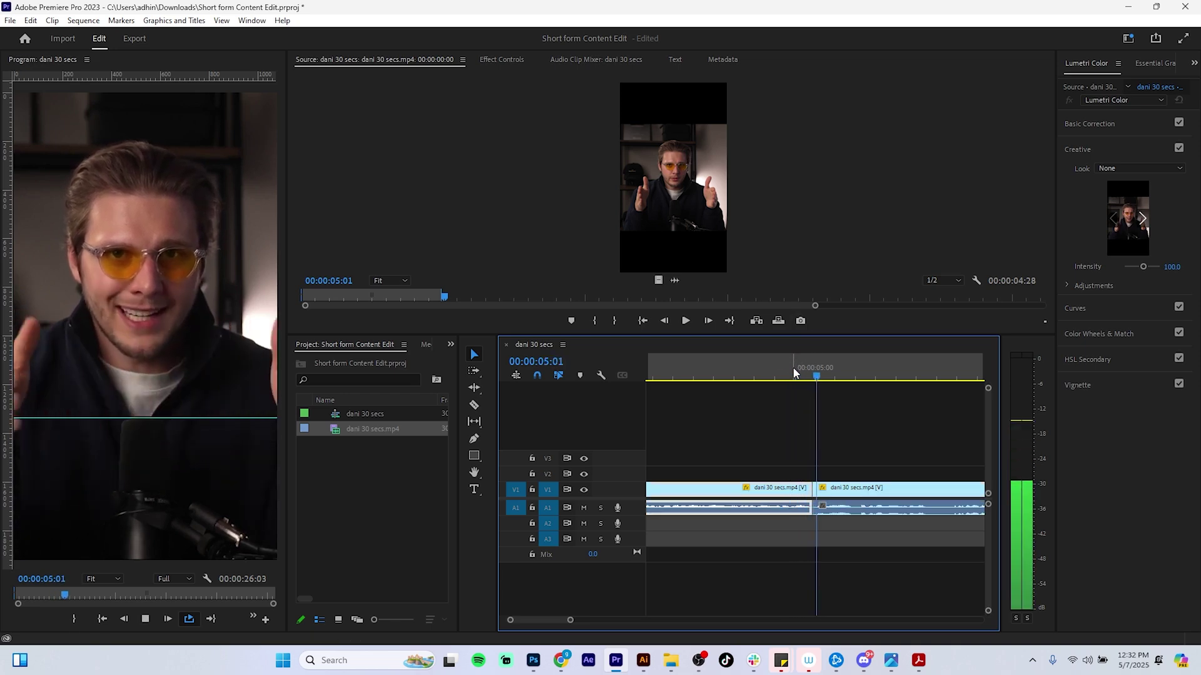
pyautogui.click(777, 376)
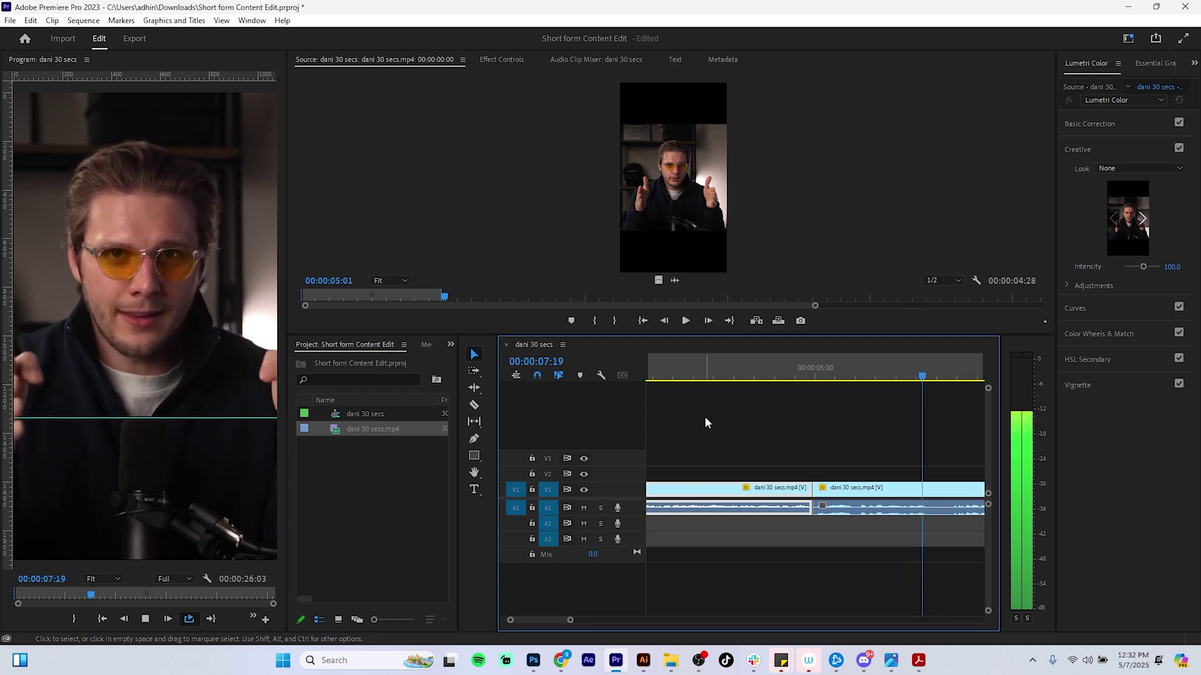
pyautogui.press('space')
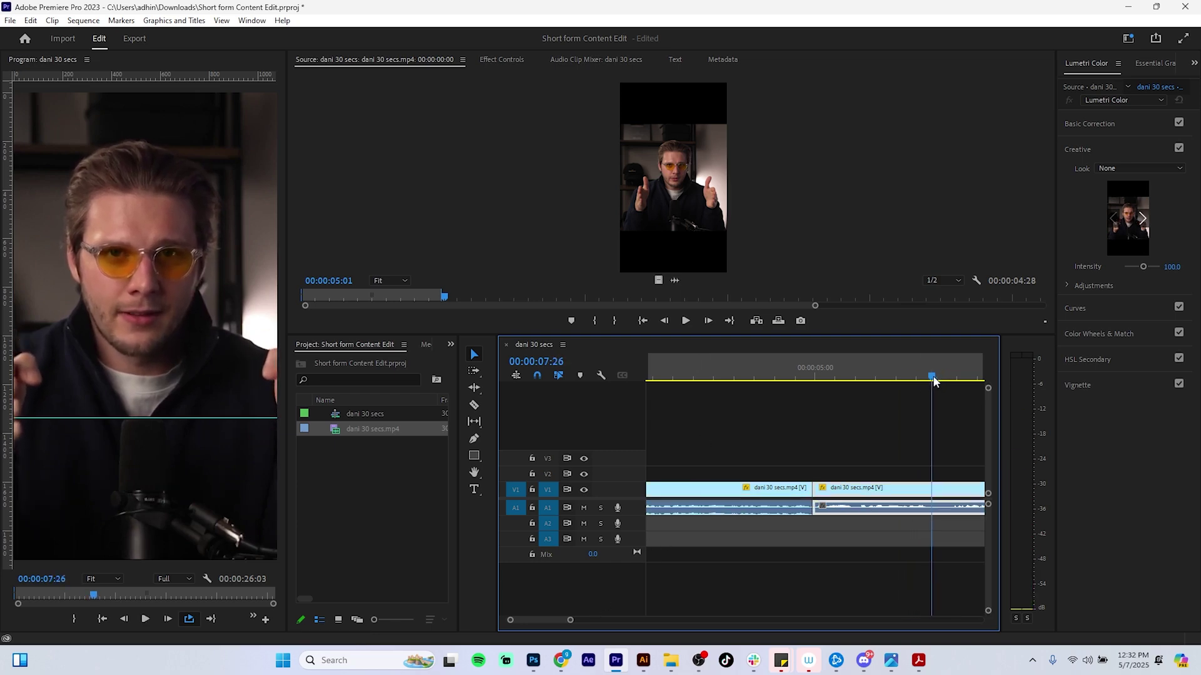
pyautogui.press('space')
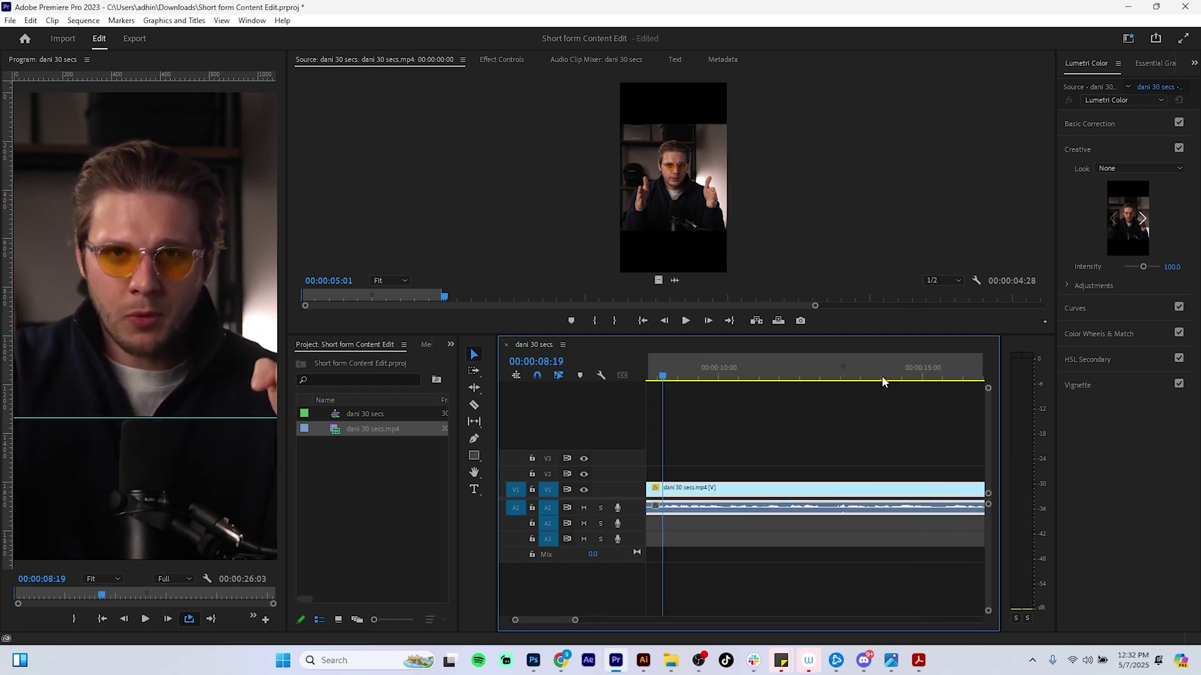
# Step: Split the clip at both ends of the pause near eight seconds, ending at 00:00:08:10, and ripple delete that segment
pyautogui.moveTo(672, 375); pyautogui.dragTo(634, 385)
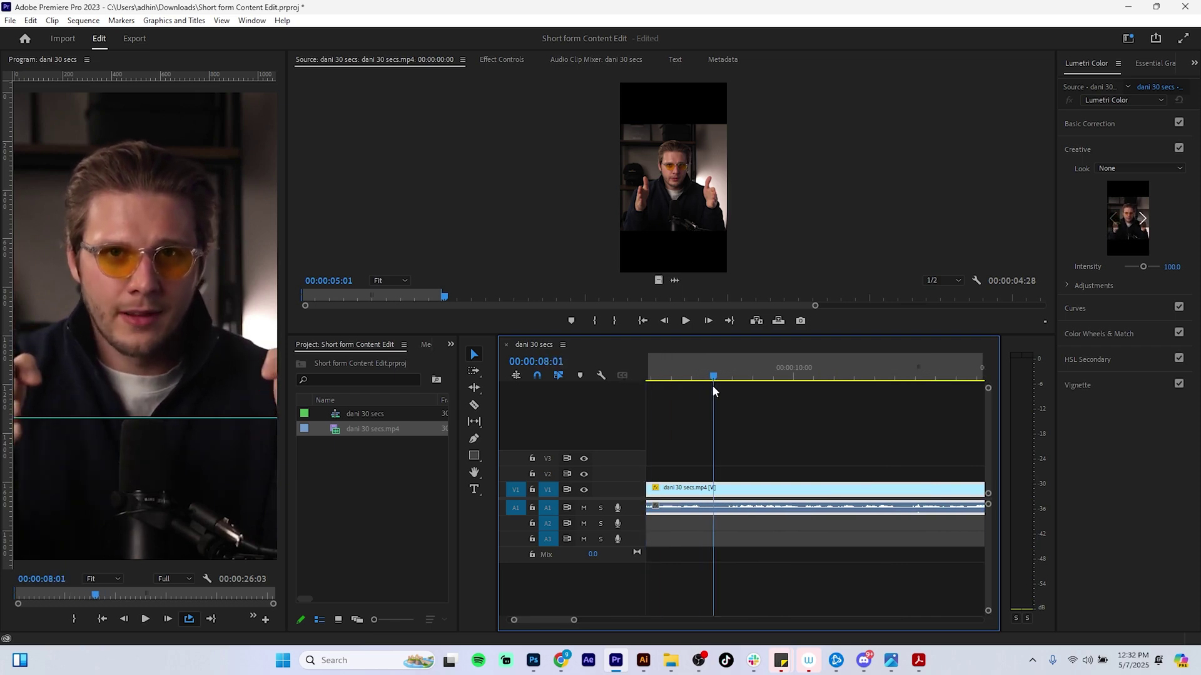
pyautogui.moveTo(713, 377)
pyautogui.mouseDown()
pyautogui.moveTo(703, 382)
pyautogui.moveTo(729, 381)
pyautogui.mouseUp()
pyautogui.hotkey('ctrl', 'k')
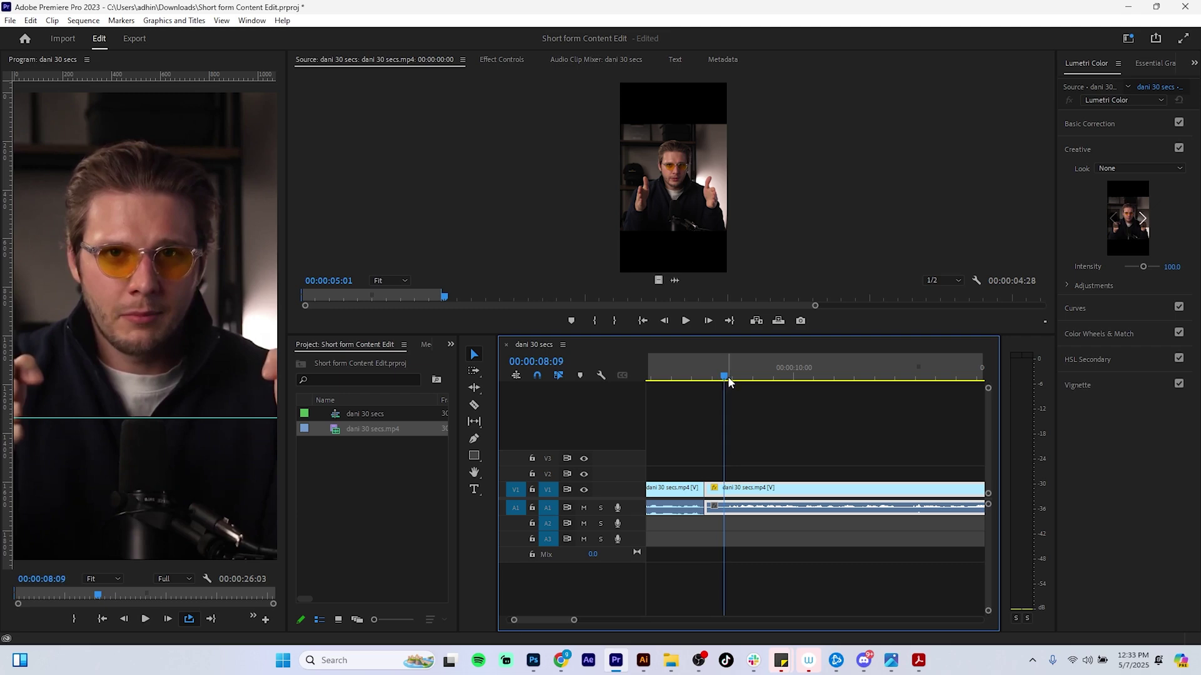
pyautogui.hotkey('ctrl', 'k')
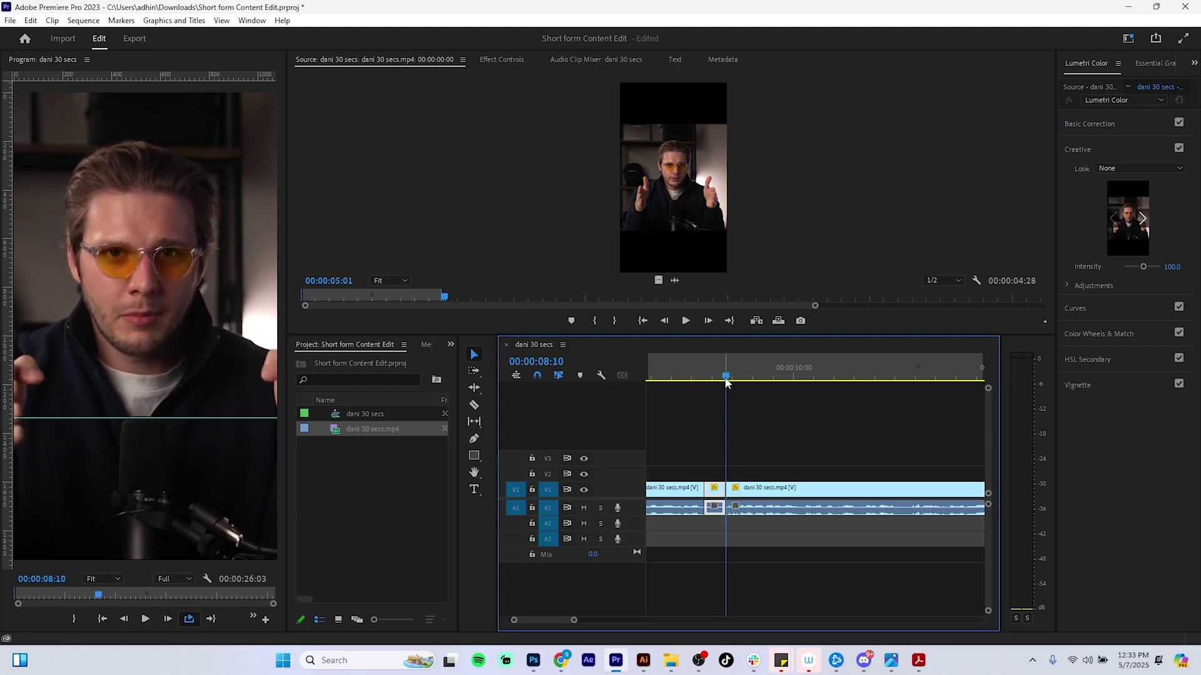
pyautogui.hotkey('shift', 'Delete')
# Step: Split the clip at 00:00:12:02 and 00:00:12:10 around the next pause, and ripple delete that segment
pyautogui.press('space')
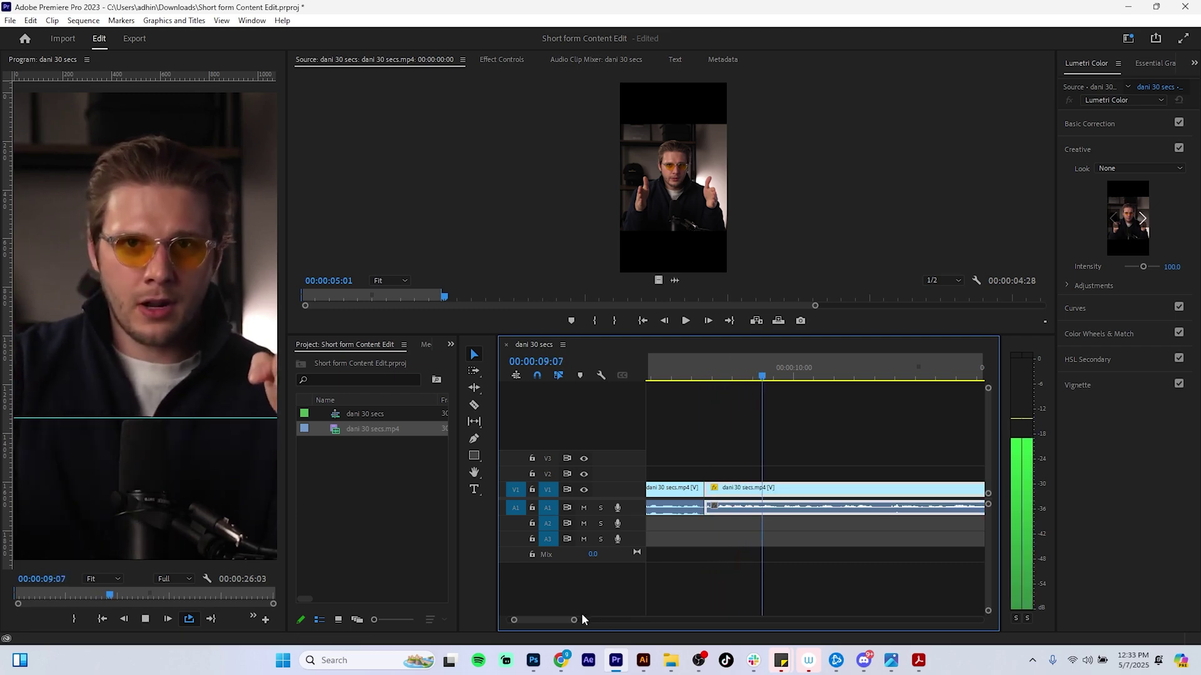
pyautogui.moveTo(571, 622); pyautogui.dragTo(600, 624)
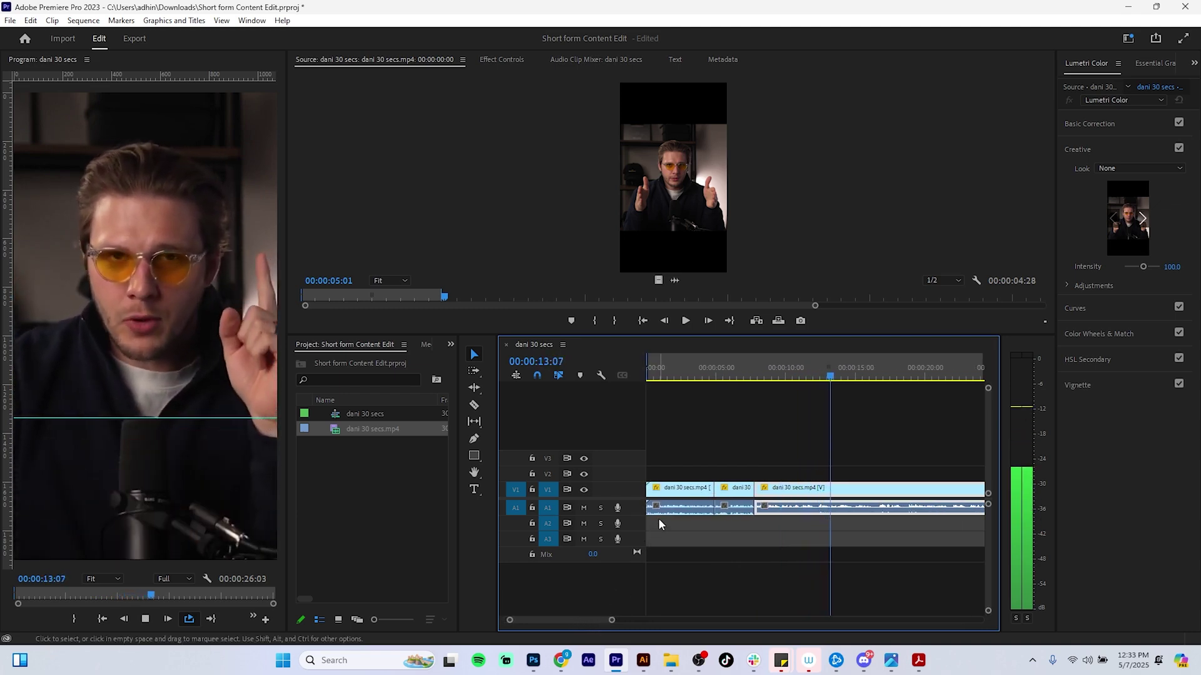
pyautogui.click(810, 379)
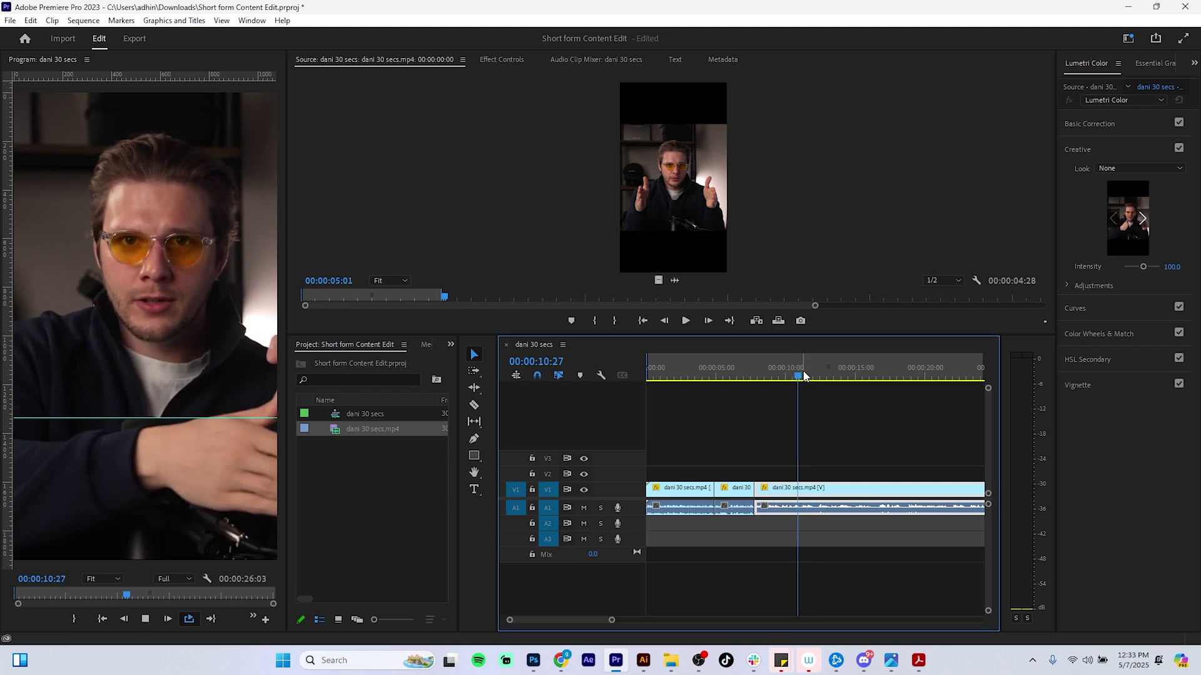
pyautogui.press('space')
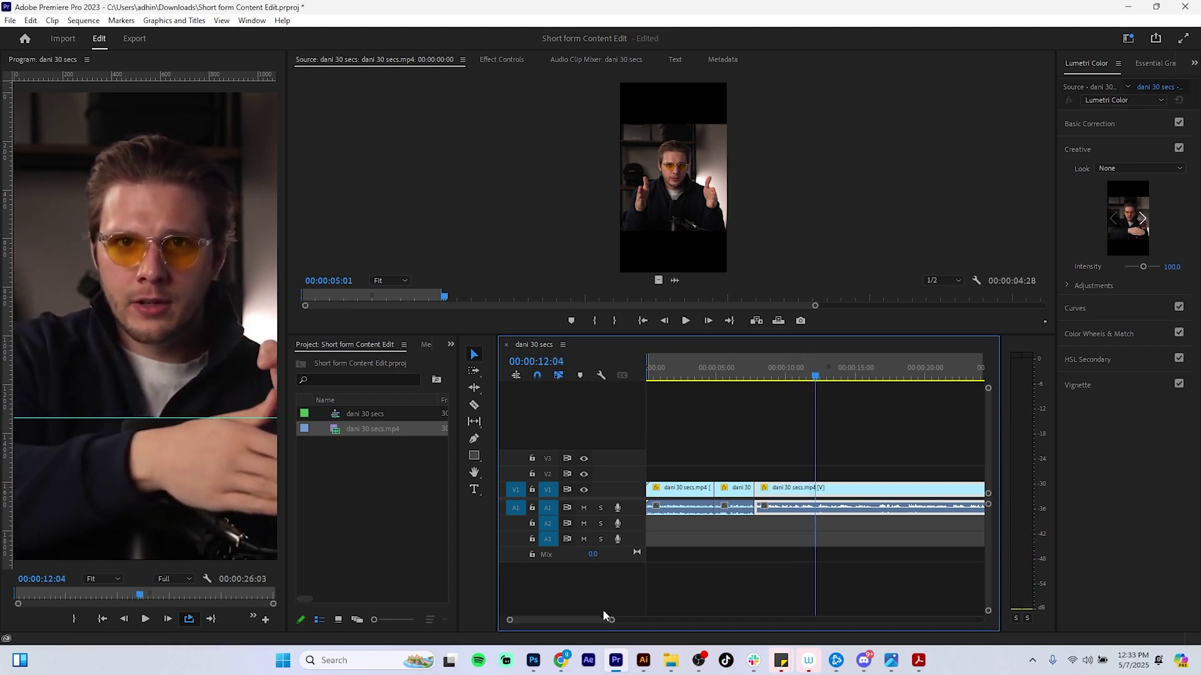
pyautogui.moveTo(613, 622); pyautogui.dragTo(593, 625)
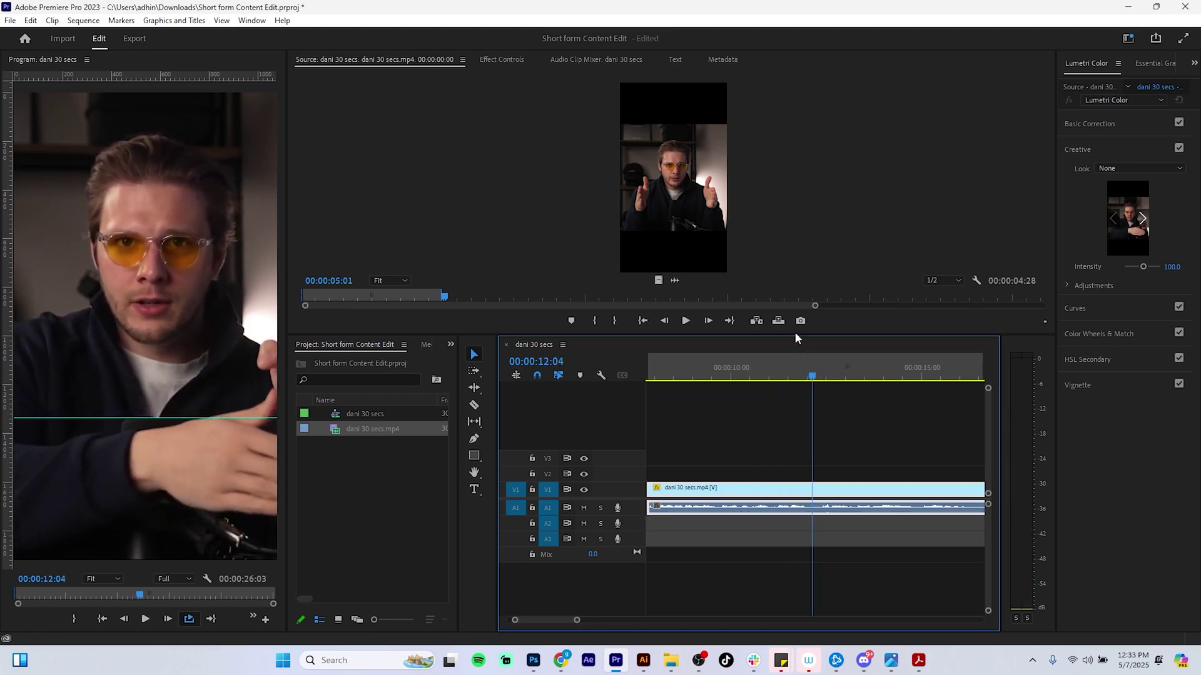
pyautogui.moveTo(811, 379); pyautogui.dragTo(808, 380)
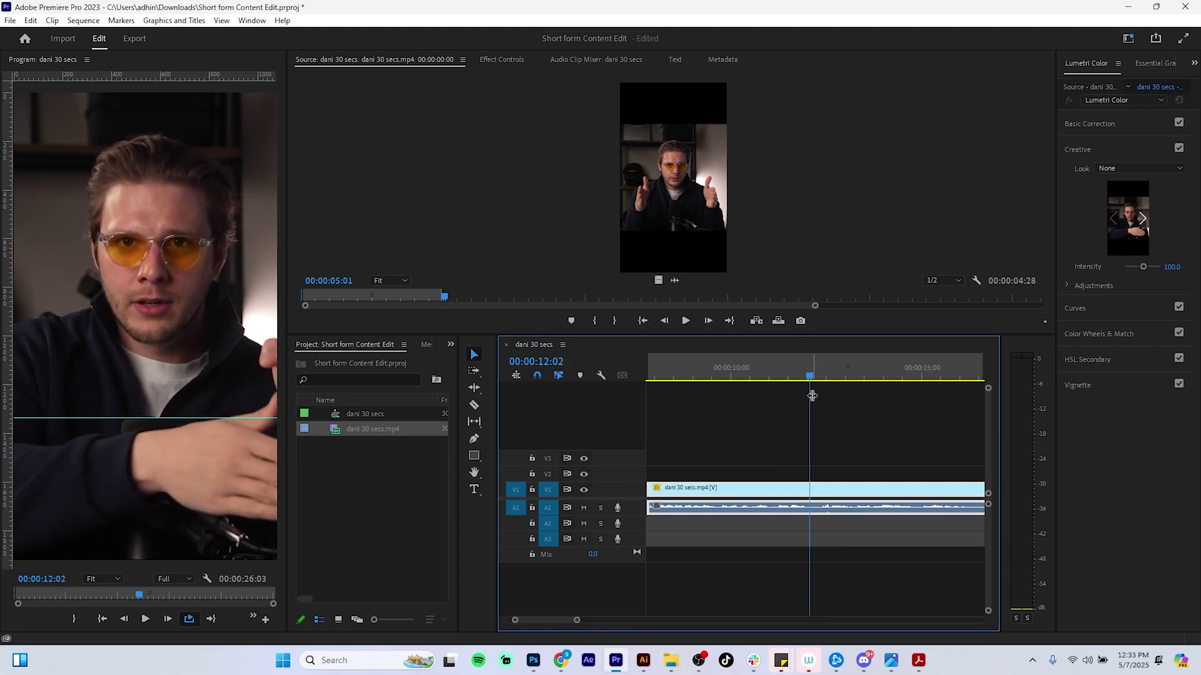
pyautogui.hotkey('ctrl', 'k')
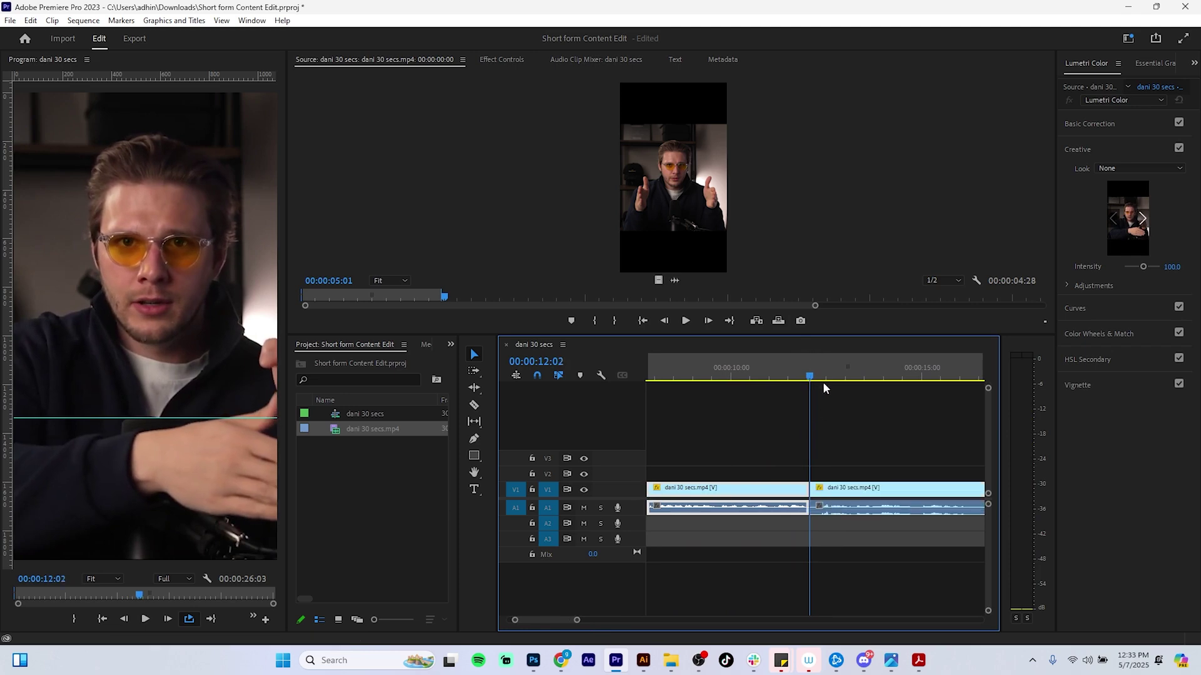
pyautogui.moveTo(809, 375); pyautogui.dragTo(821, 377)
pyautogui.hotkey('ctrl', 'k')
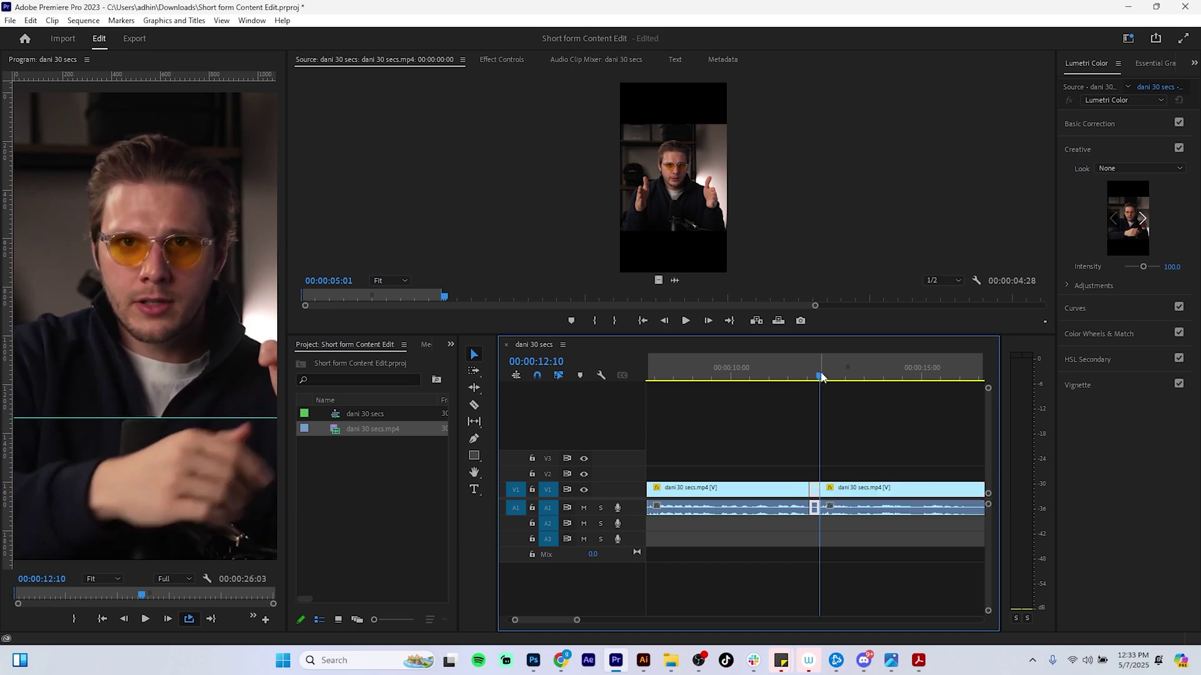
pyautogui.press('q')
# Step: Split the clip at 00:00:16:00 and again just past the pause there, and ripple delete the segment between the cuts
pyautogui.press('space')
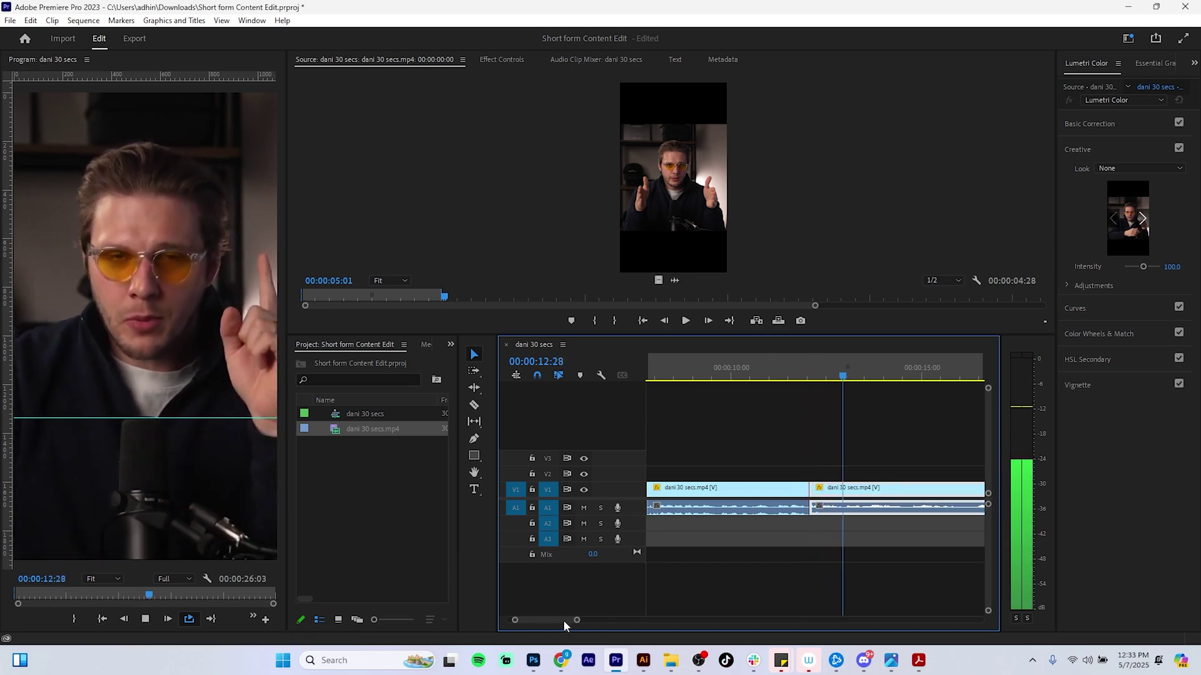
pyautogui.click(743, 375)
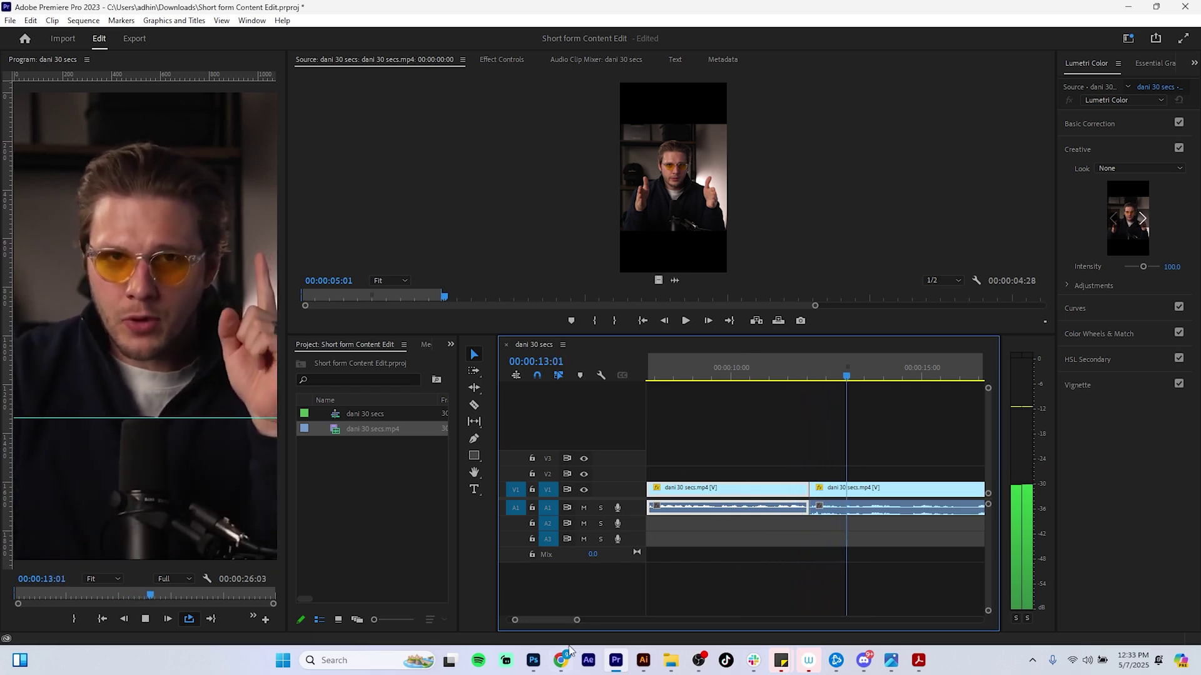
pyautogui.moveTo(575, 621); pyautogui.dragTo(605, 621)
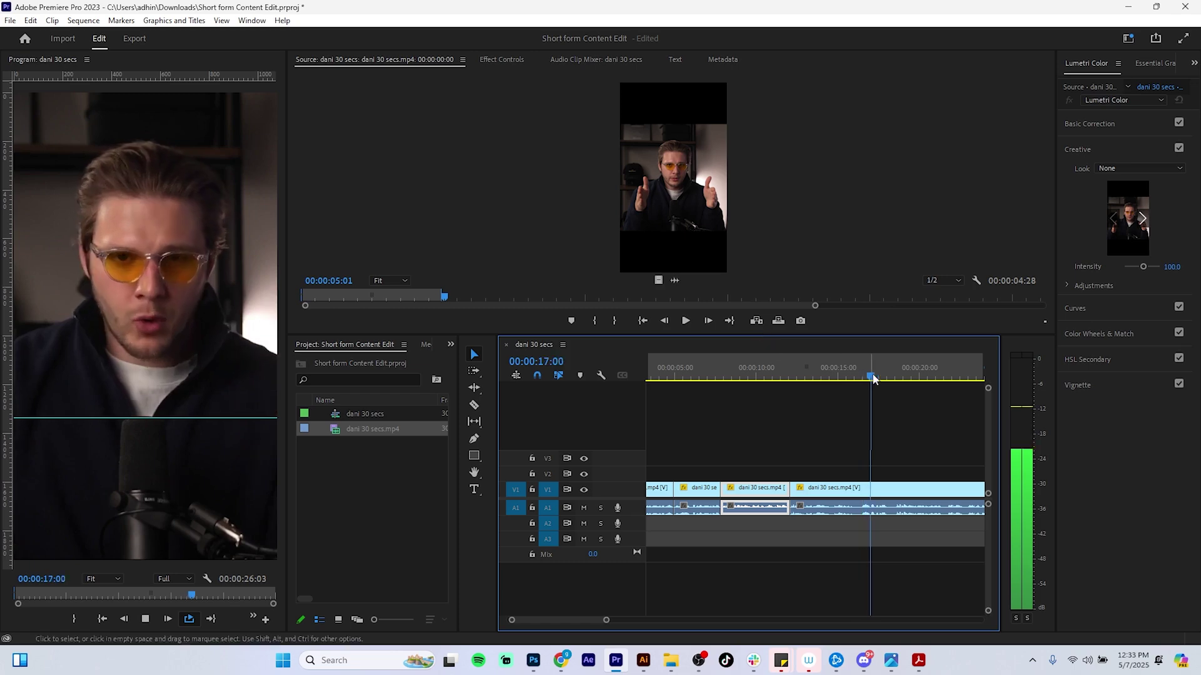
pyautogui.moveTo(871, 374); pyautogui.dragTo(826, 370)
pyautogui.press('space')
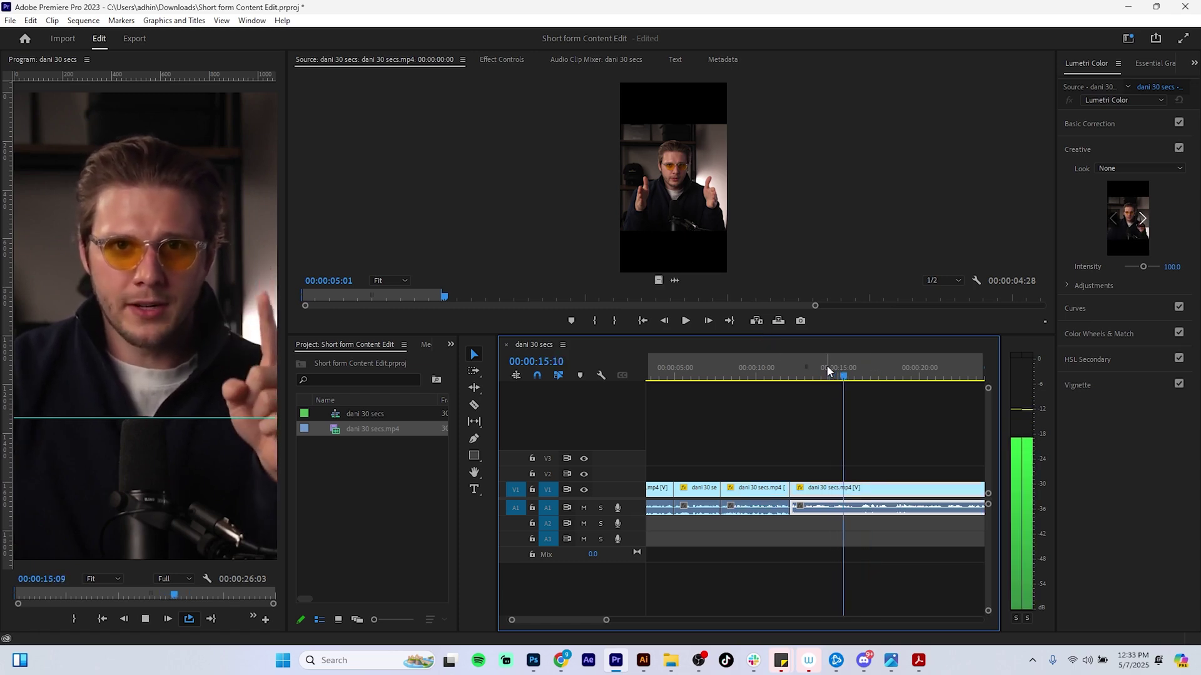
pyautogui.press('space')
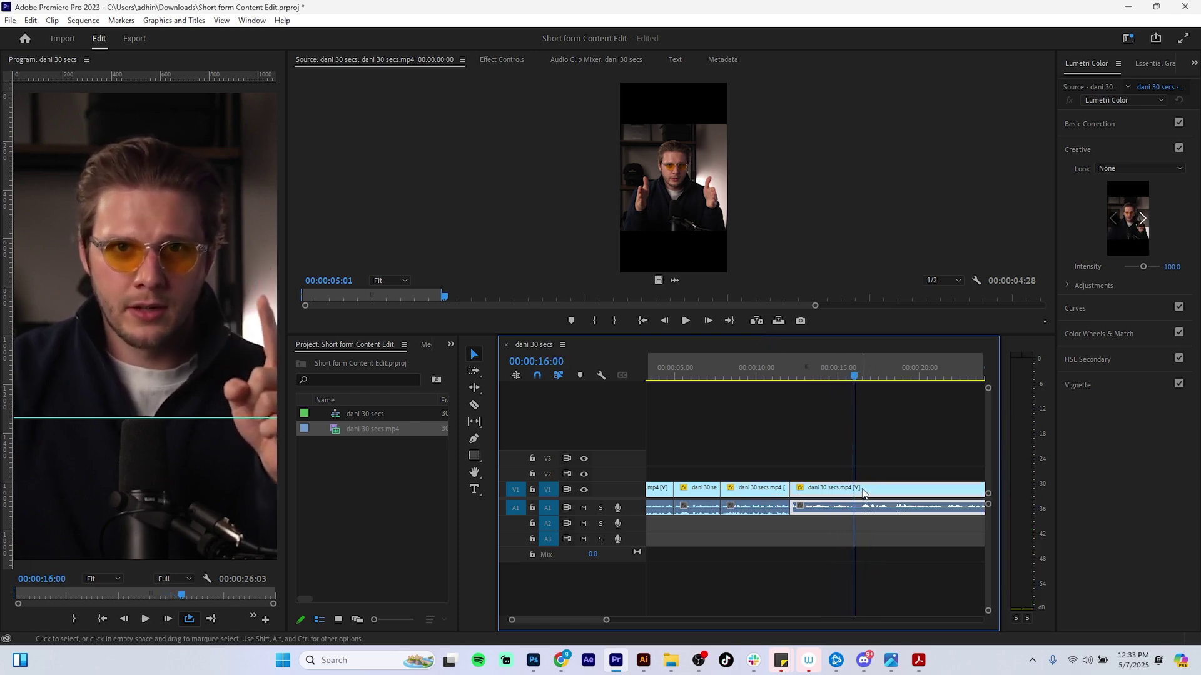
pyautogui.hotkey('ctrl', 'k')
pyautogui.moveTo(856, 380); pyautogui.dragTo(862, 383)
pyautogui.hotkey('ctrl', 'k')
pyautogui.hotkey('shift', 'Delete')
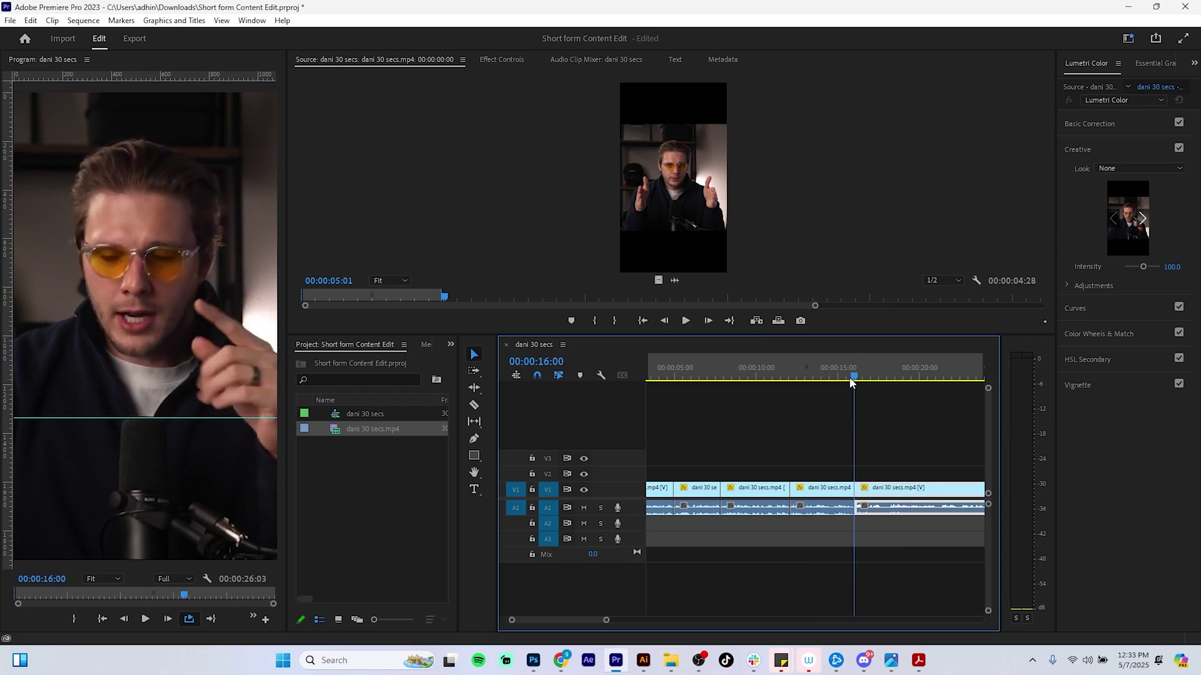
# Step: Split the clip at 00:00:17:17 and 00:00:18:04 around the following pause, and ripple delete that segment
pyautogui.press('space')
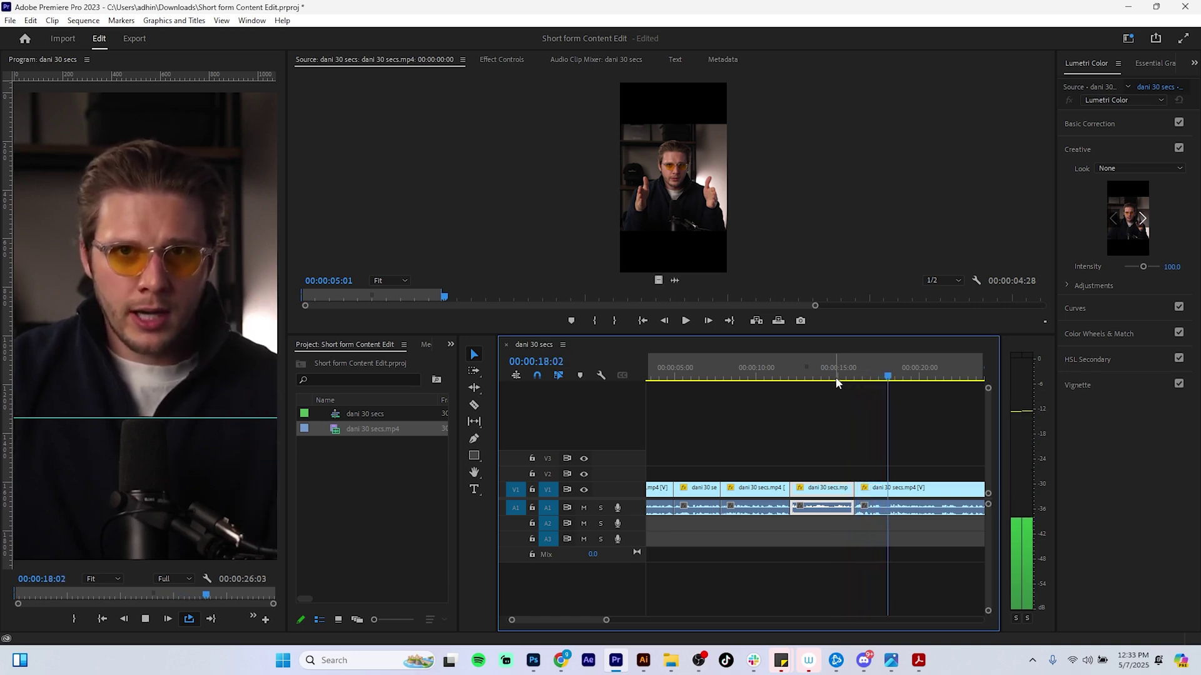
pyautogui.press('space')
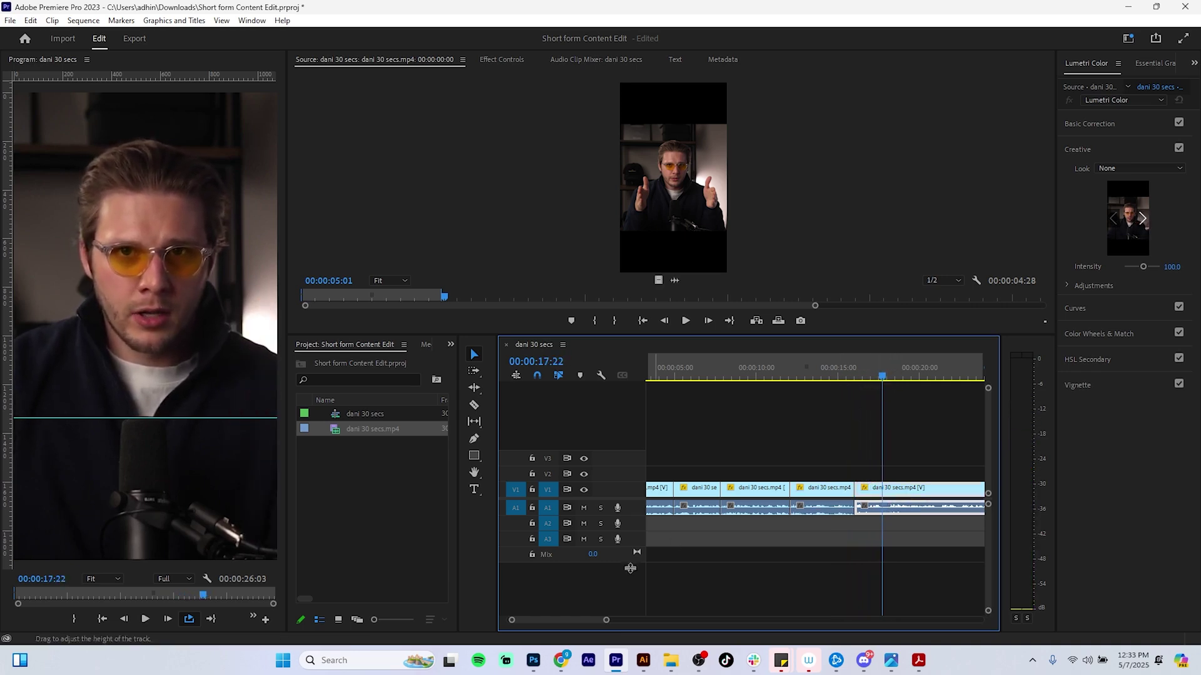
pyautogui.moveTo(607, 621); pyautogui.dragTo(560, 621)
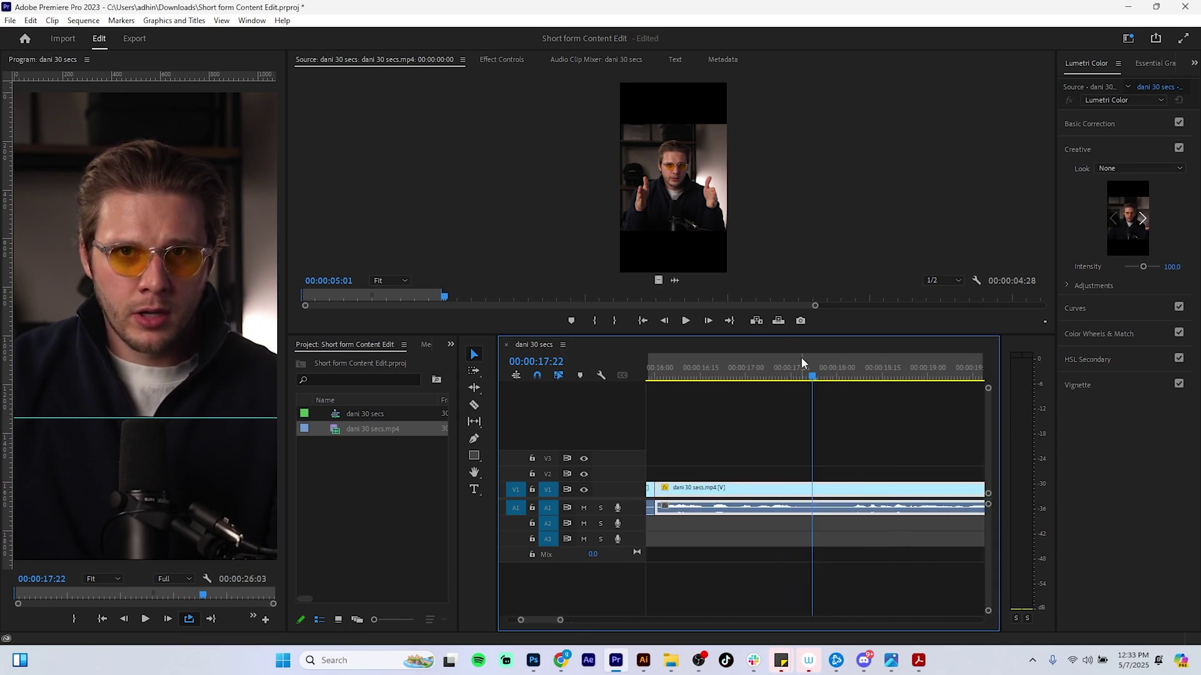
pyautogui.click(806, 378)
pyautogui.moveTo(806, 380); pyautogui.dragTo(800, 382)
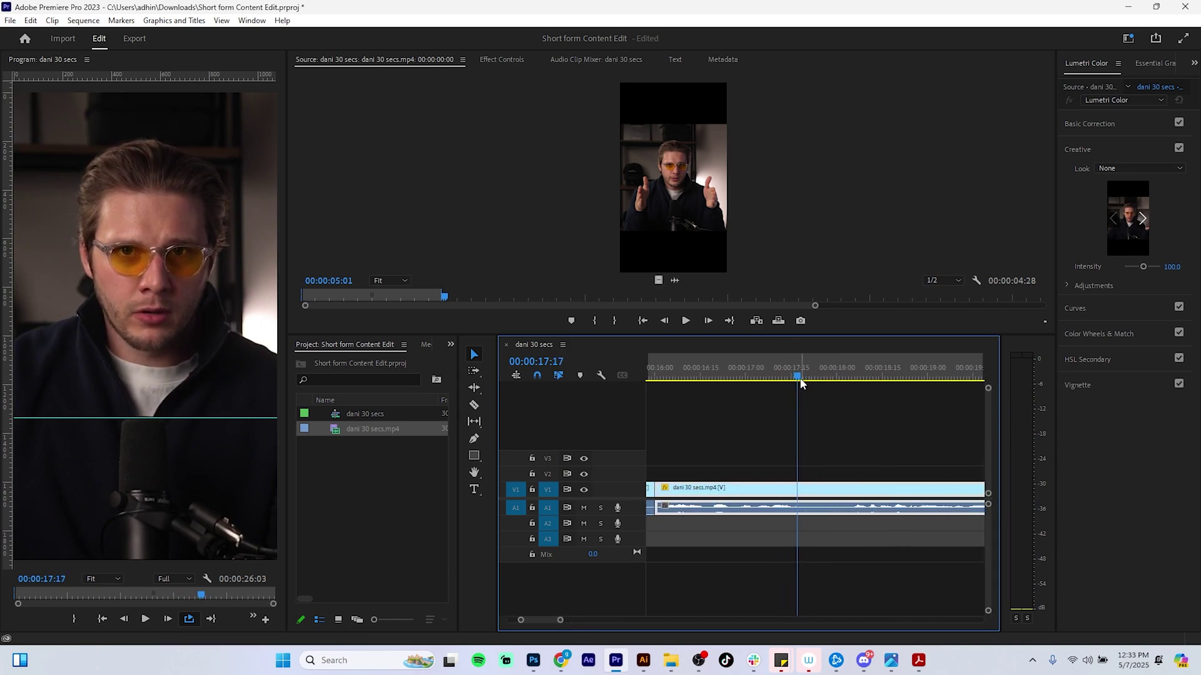
pyautogui.hotkey('ctrl', 'k')
pyautogui.moveTo(813, 378); pyautogui.dragTo(848, 376)
pyautogui.hotkey('ctrl', 'k')
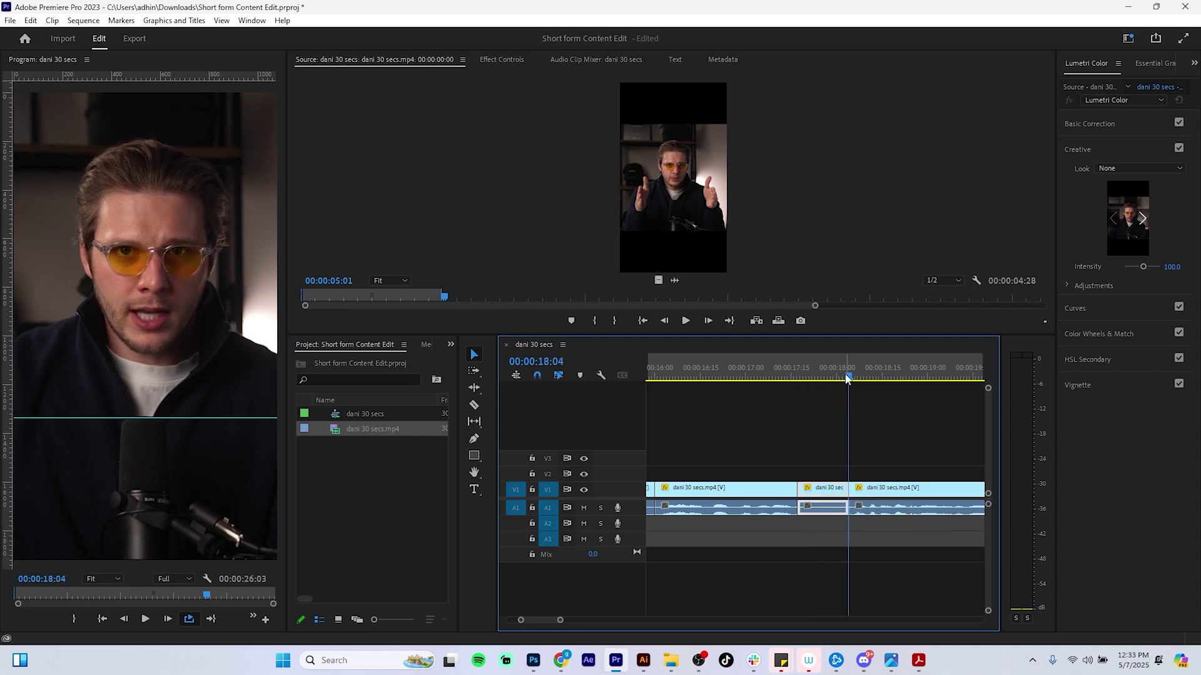
pyautogui.press('q')
# Step: Show the whole tightened sequence and return the playhead to its start at 00:00:00:00
pyautogui.moveTo(797, 378); pyautogui.dragTo(809, 377)
pyautogui.moveTo(561, 622); pyautogui.dragTo(657, 620)
pyautogui.moveTo(761, 383); pyautogui.dragTo(616, 389)
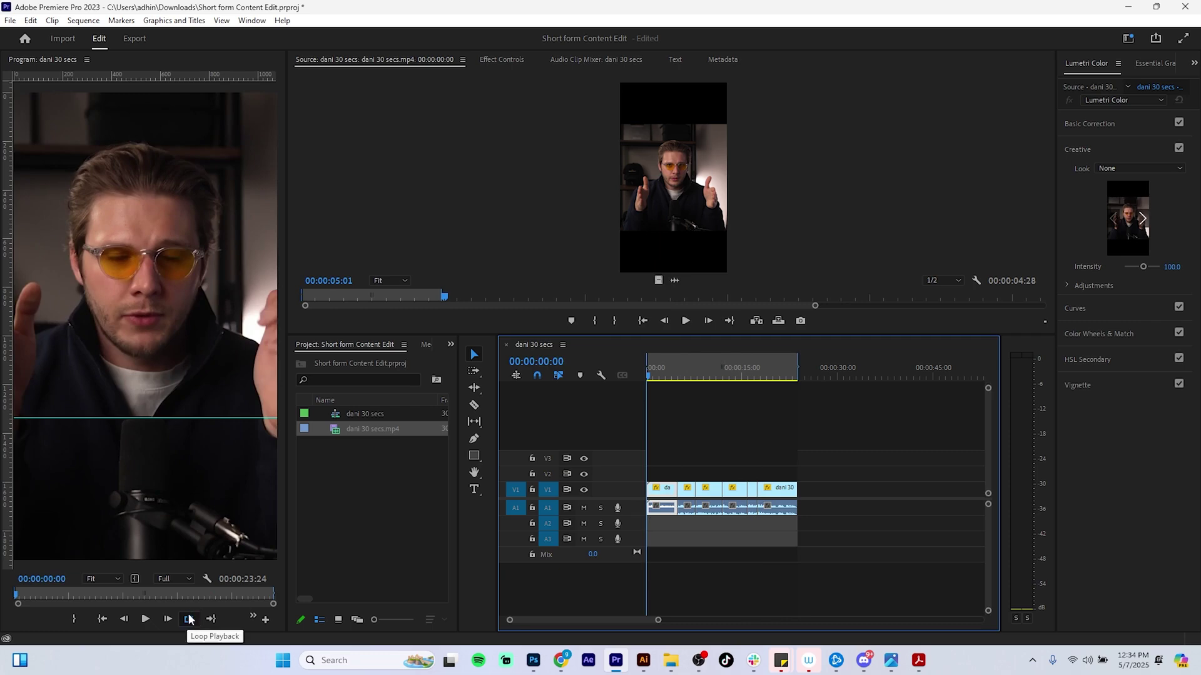
# Step: Mark an In point at 00:00:10:15 and an Out point at 00:00:17:26 in the sequence
pyautogui.click(711, 374)
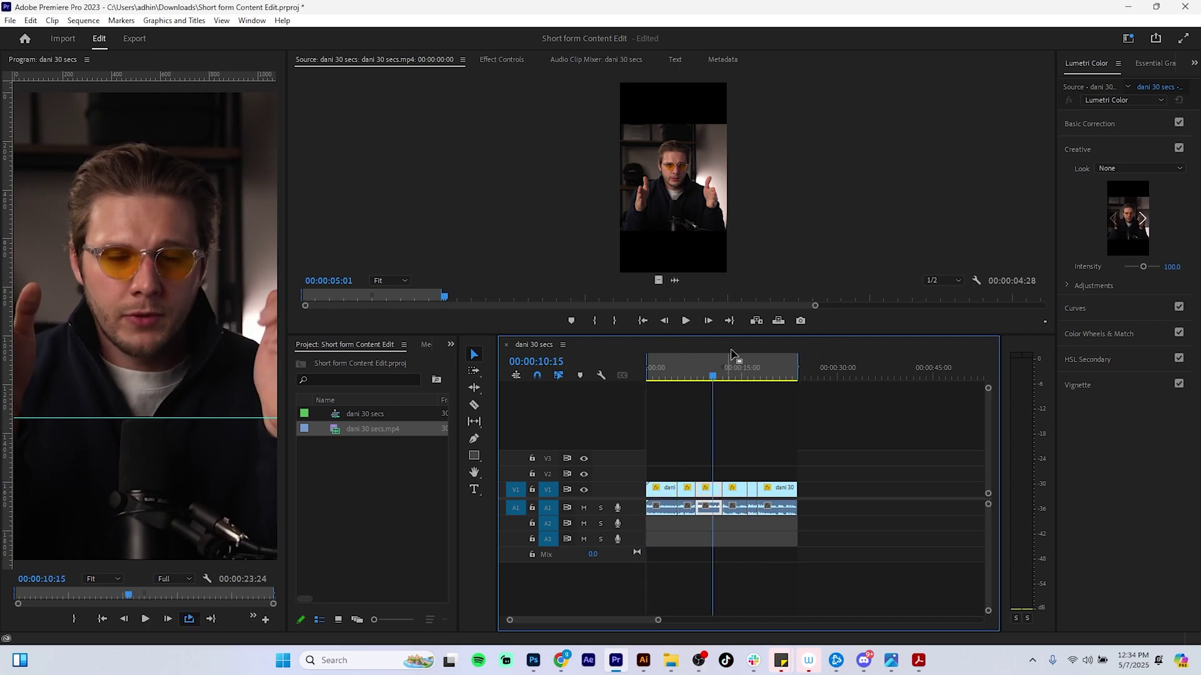
pyautogui.press('i')
pyautogui.click(760, 374)
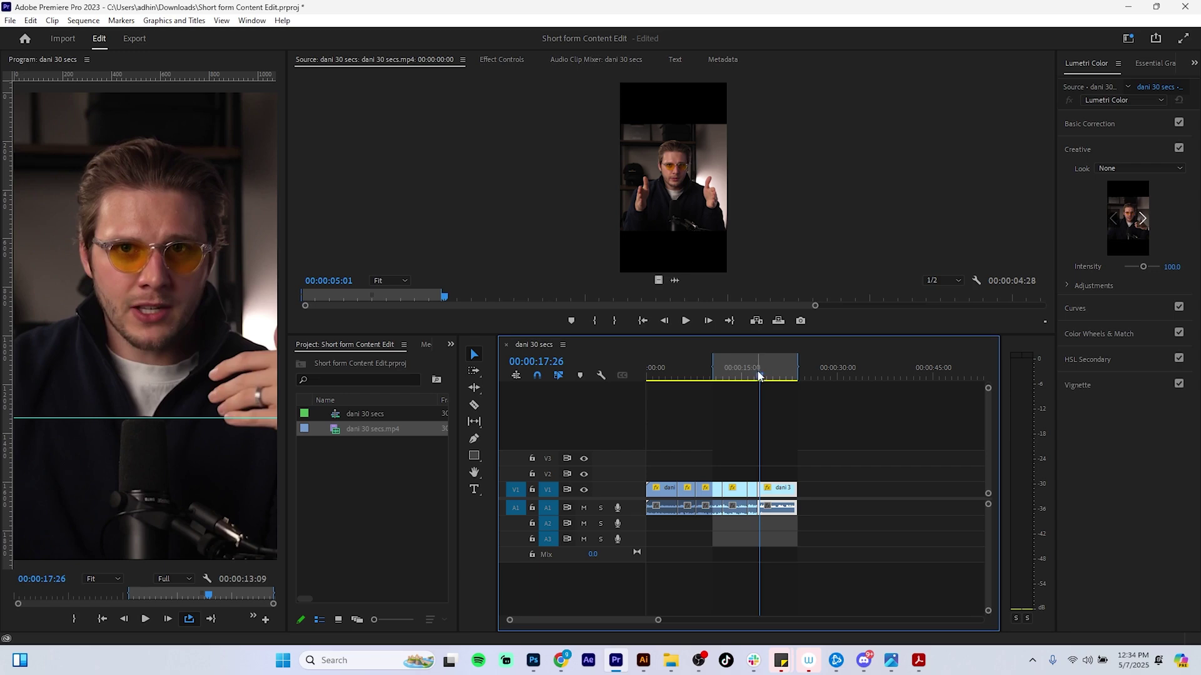
pyautogui.press('o')
# Step: Move the In point to between twelve and thirteen seconds and extend the Out point so the range lasts 00:00:09:08
pyautogui.click(731, 376)
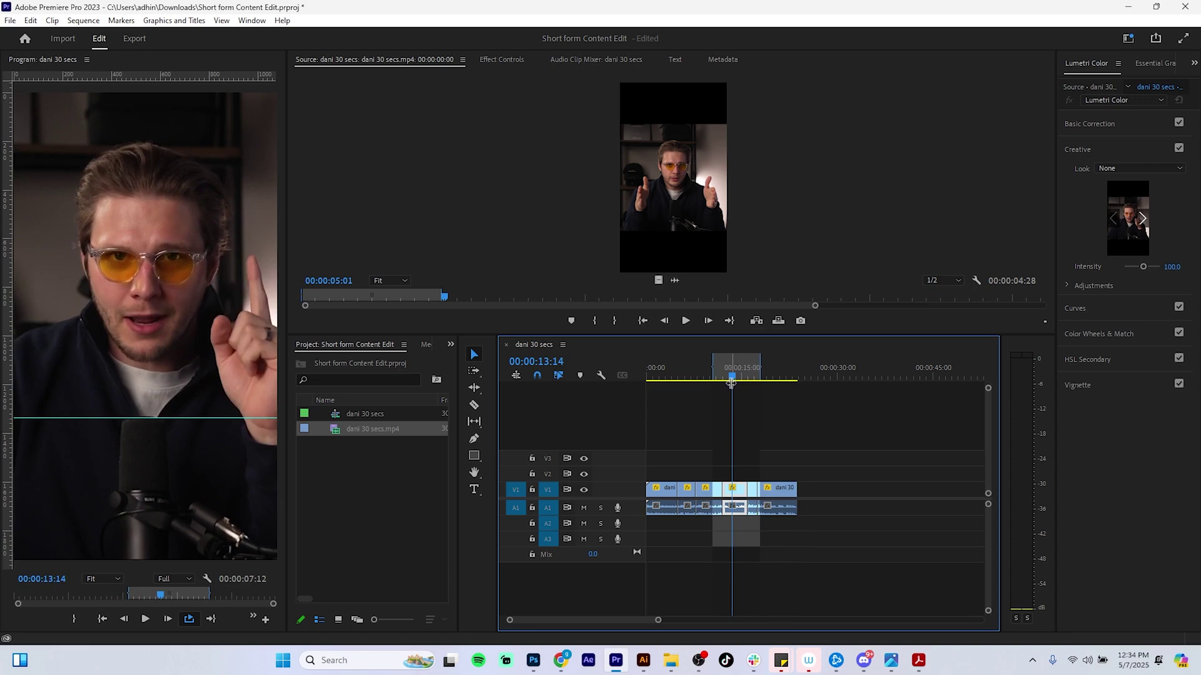
pyautogui.click(726, 377)
pyautogui.press('i')
pyautogui.click(706, 377)
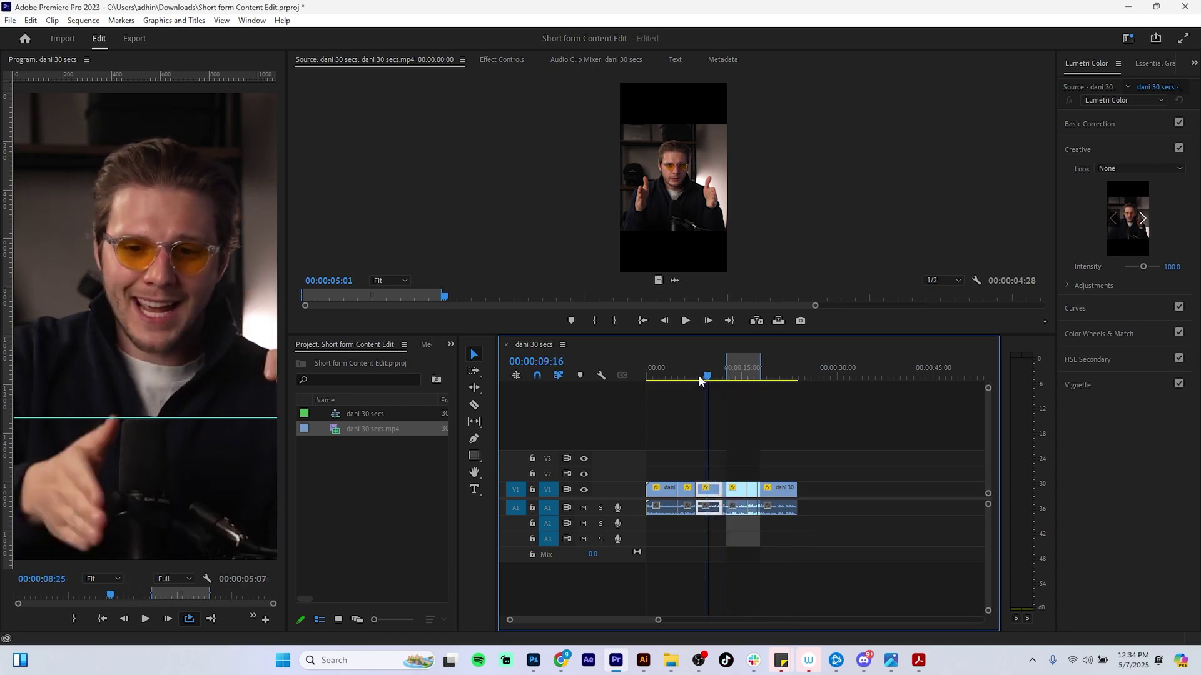
pyautogui.moveTo(701, 381); pyautogui.dragTo(599, 402)
pyautogui.press('o')
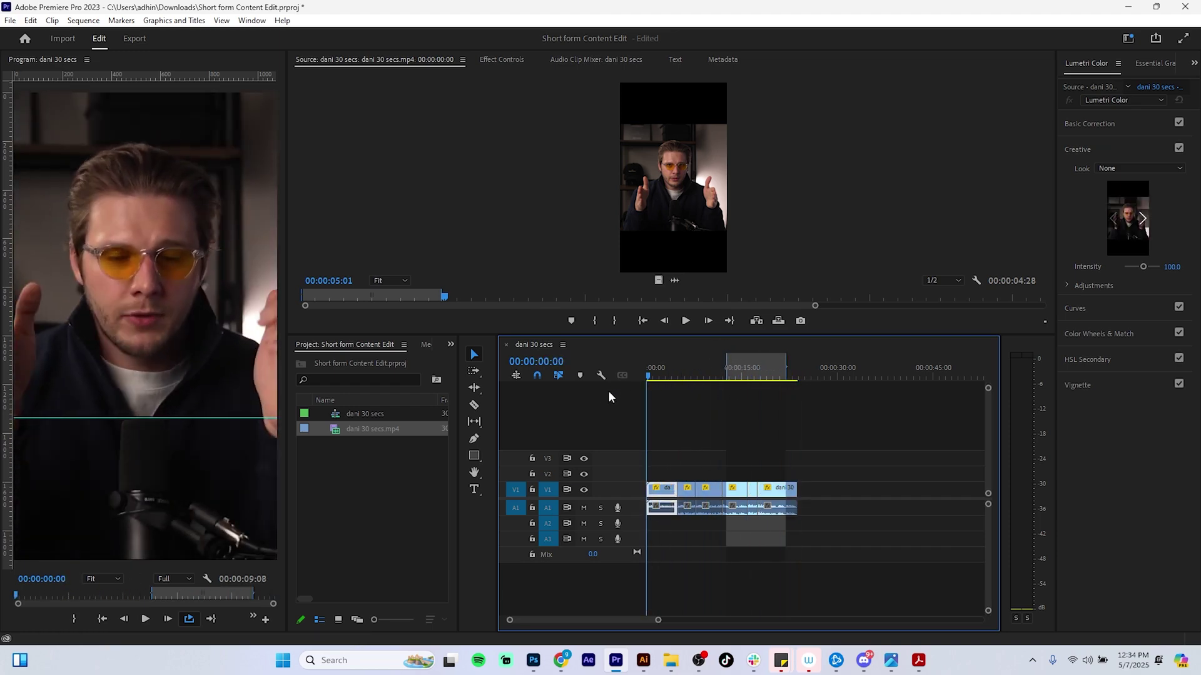
# Step: Extend the In/Out range to cover the full sequence, from 00:00:00:00 to the end of the last clip
pyautogui.click(724, 372)
pyautogui.moveTo(724, 372); pyautogui.dragTo(635, 367)
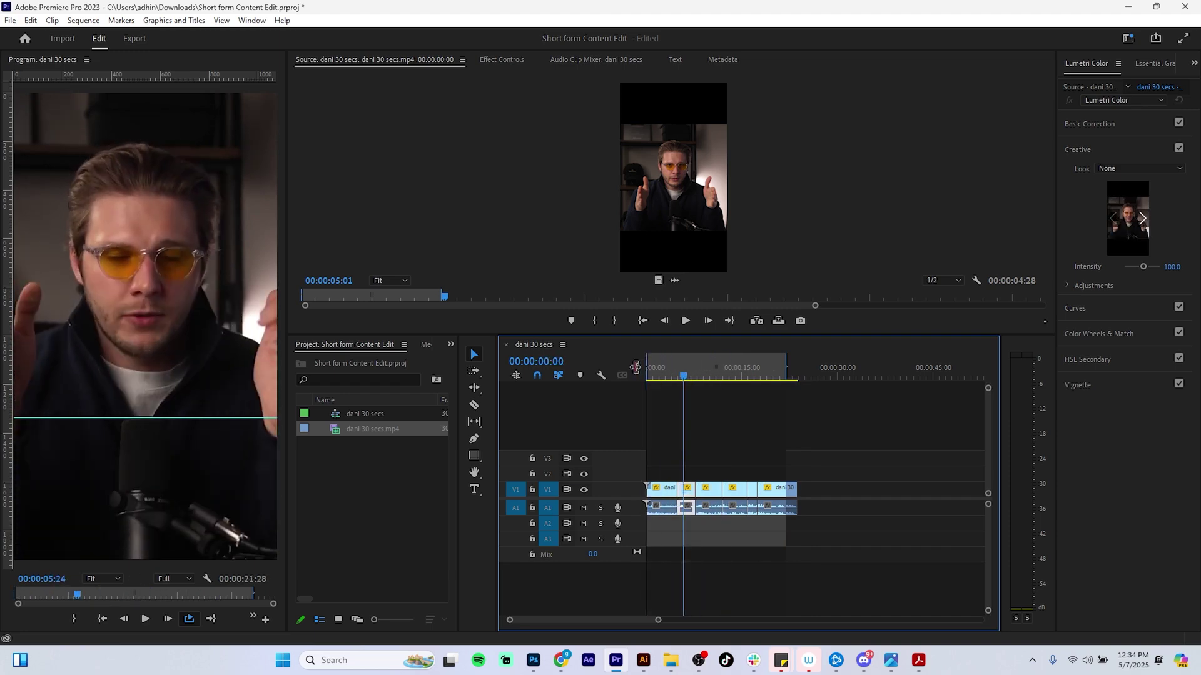
pyautogui.click(789, 369)
pyautogui.moveTo(789, 367); pyautogui.dragTo(799, 369)
# Step: Search the keyboard shortcut commands for cut, and close the shortcut settings without changes
pyautogui.click(31, 20)
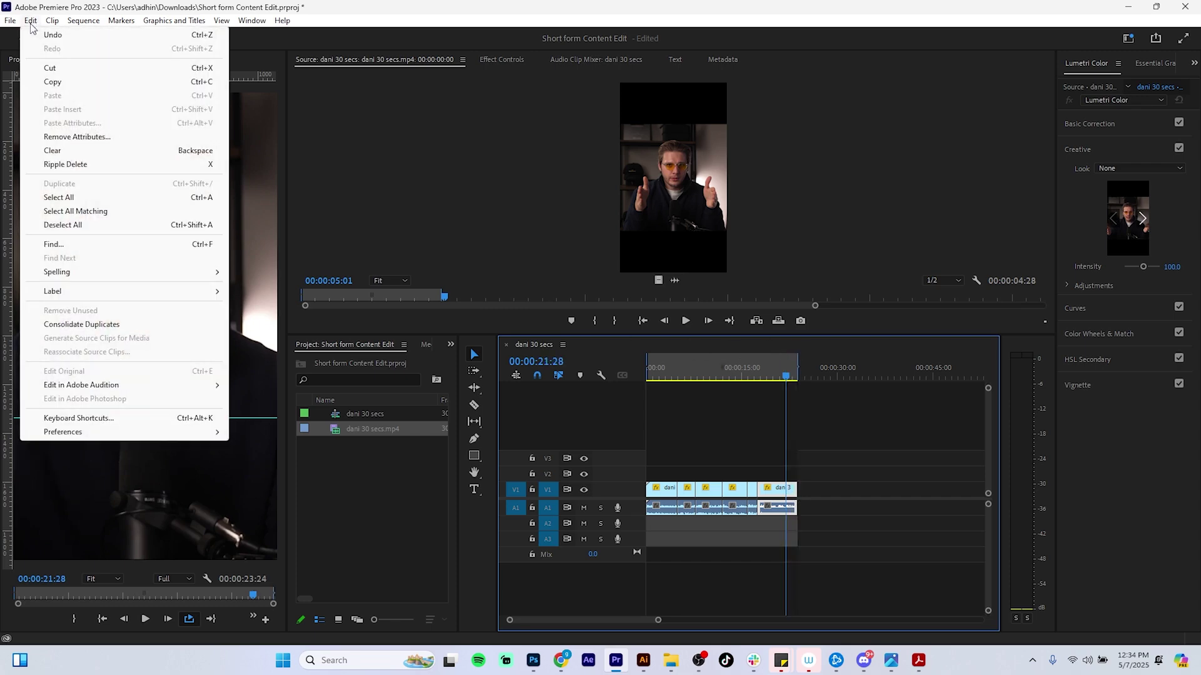
pyautogui.click(180, 419)
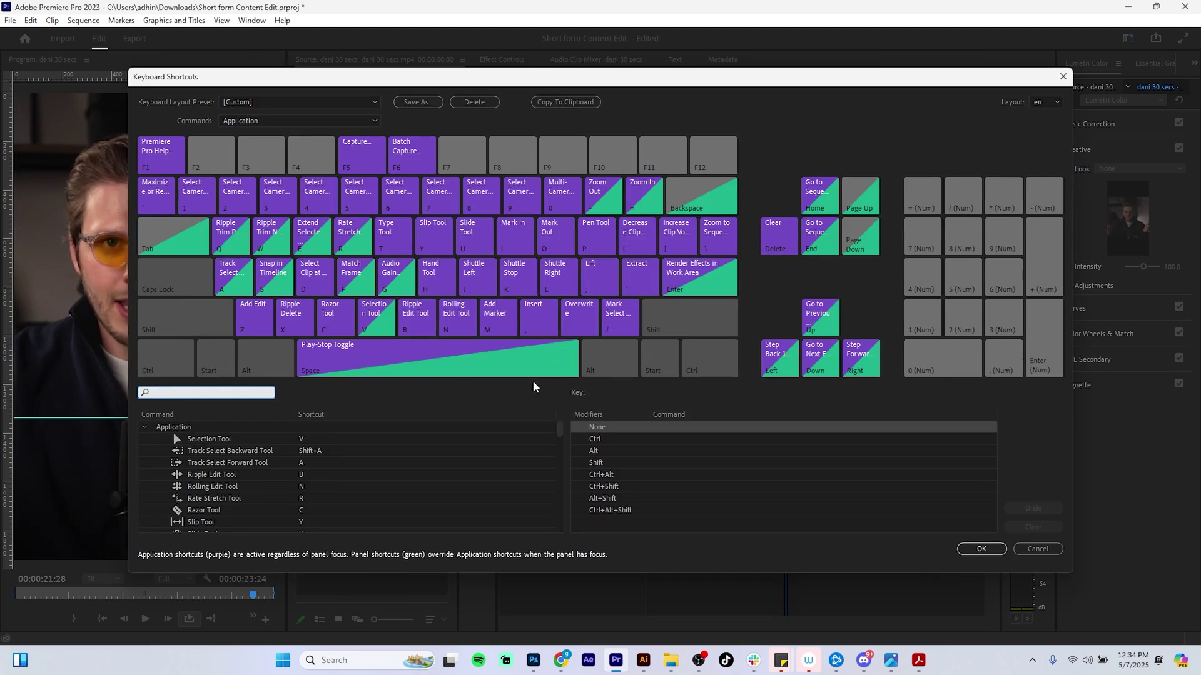
pyautogui.write('cut')
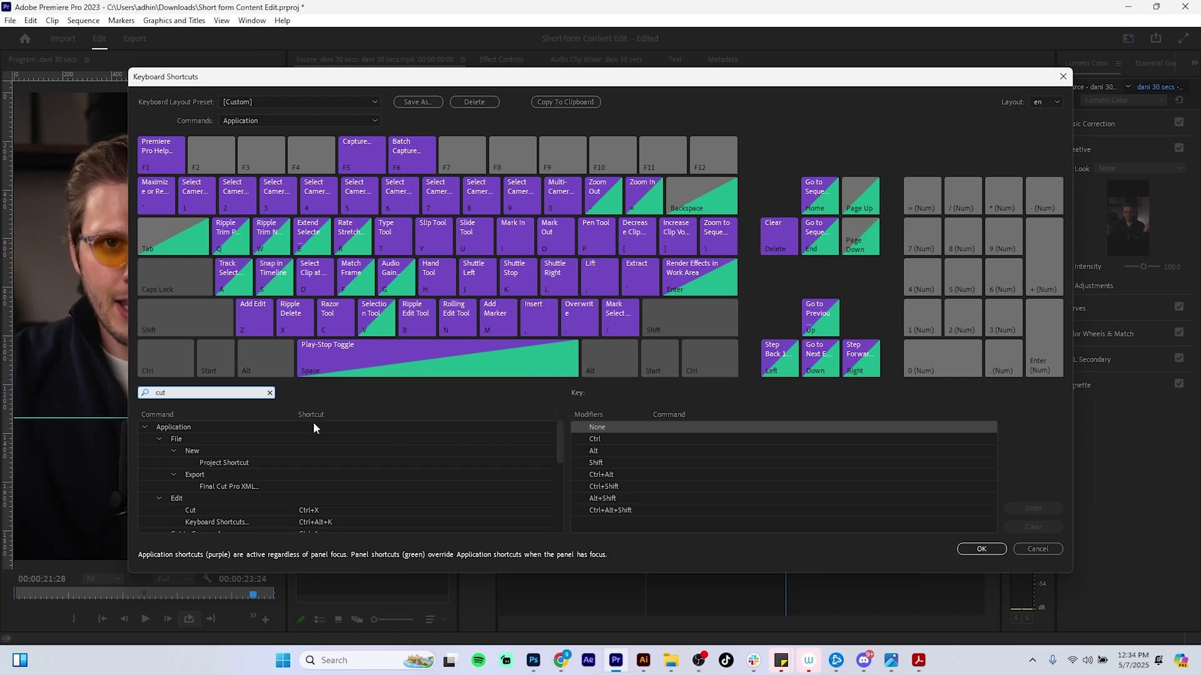
pyautogui.click(1063, 77)
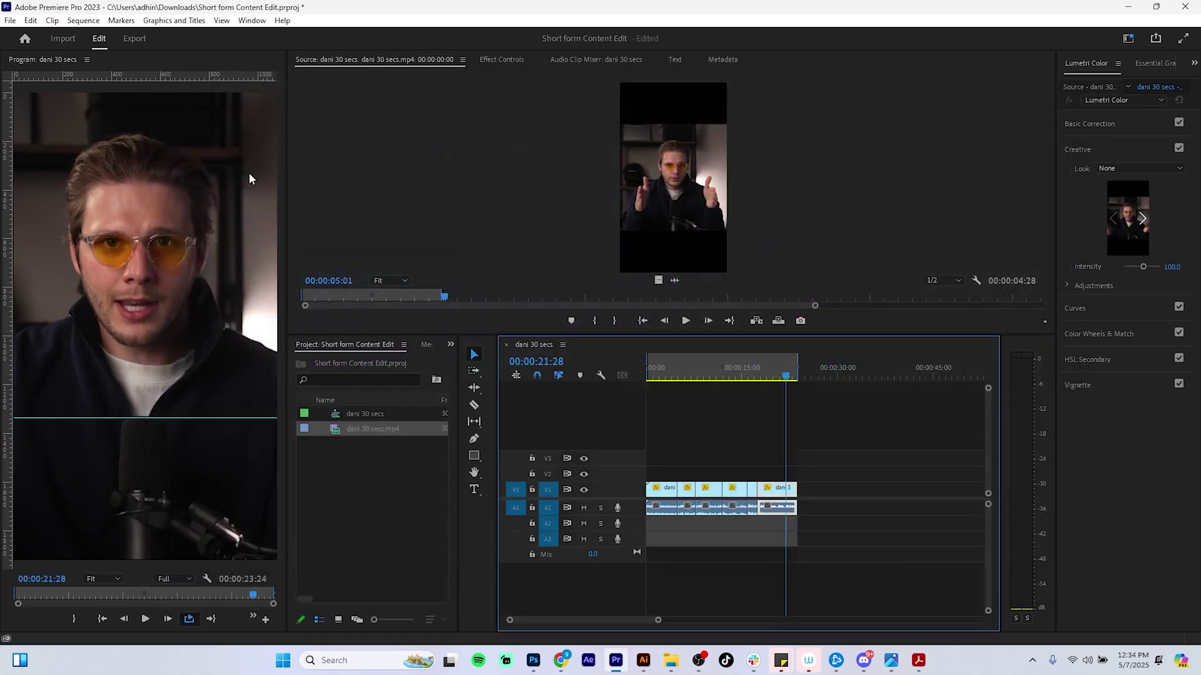
# Step: Open the keyboard shortcut settings and search the application commands for cut
pyautogui.click(30, 21)
pyautogui.moveTo(168, 434)
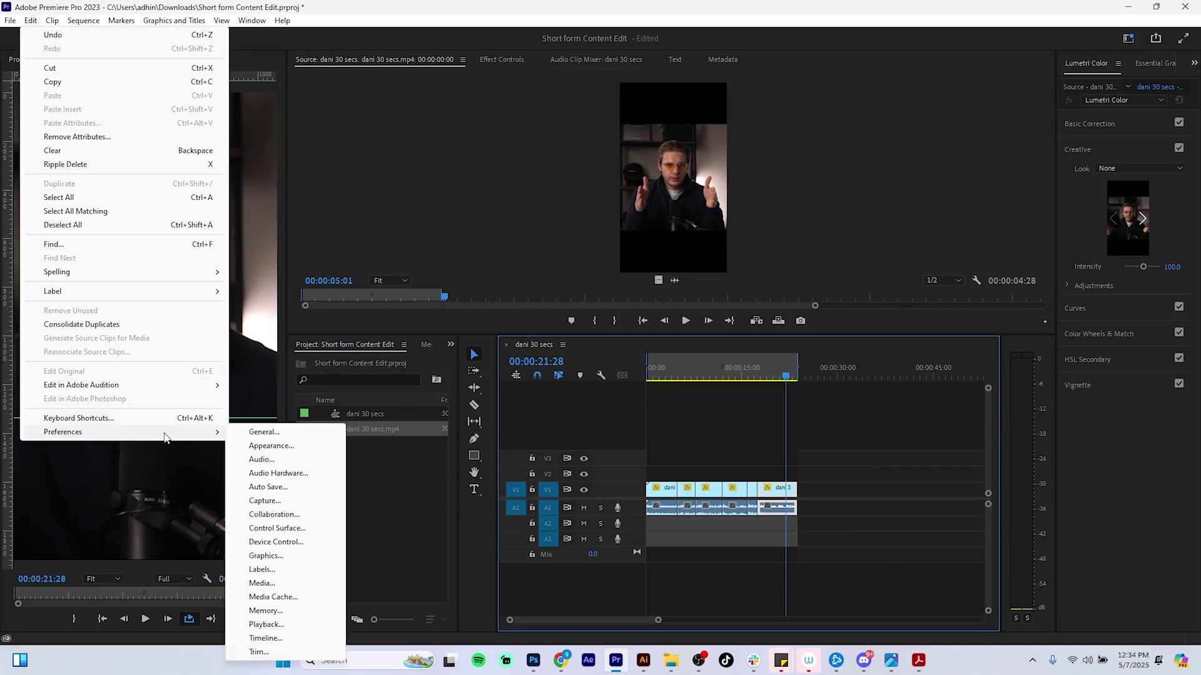
pyautogui.click(109, 424)
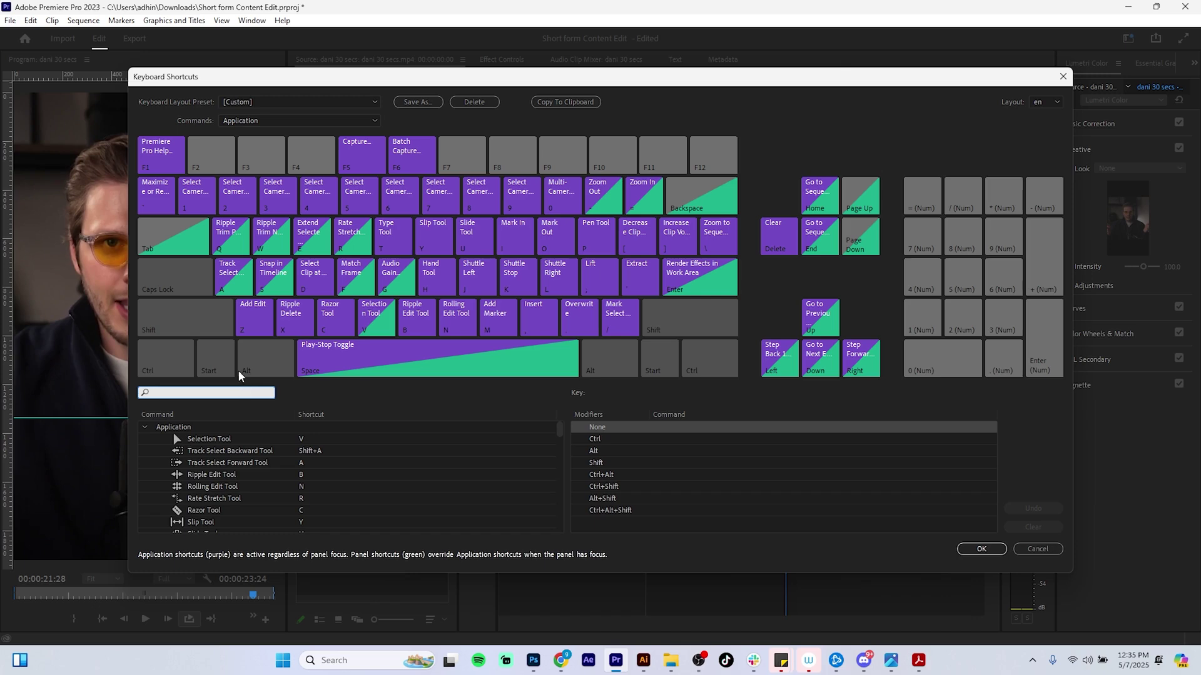
pyautogui.write('cut')
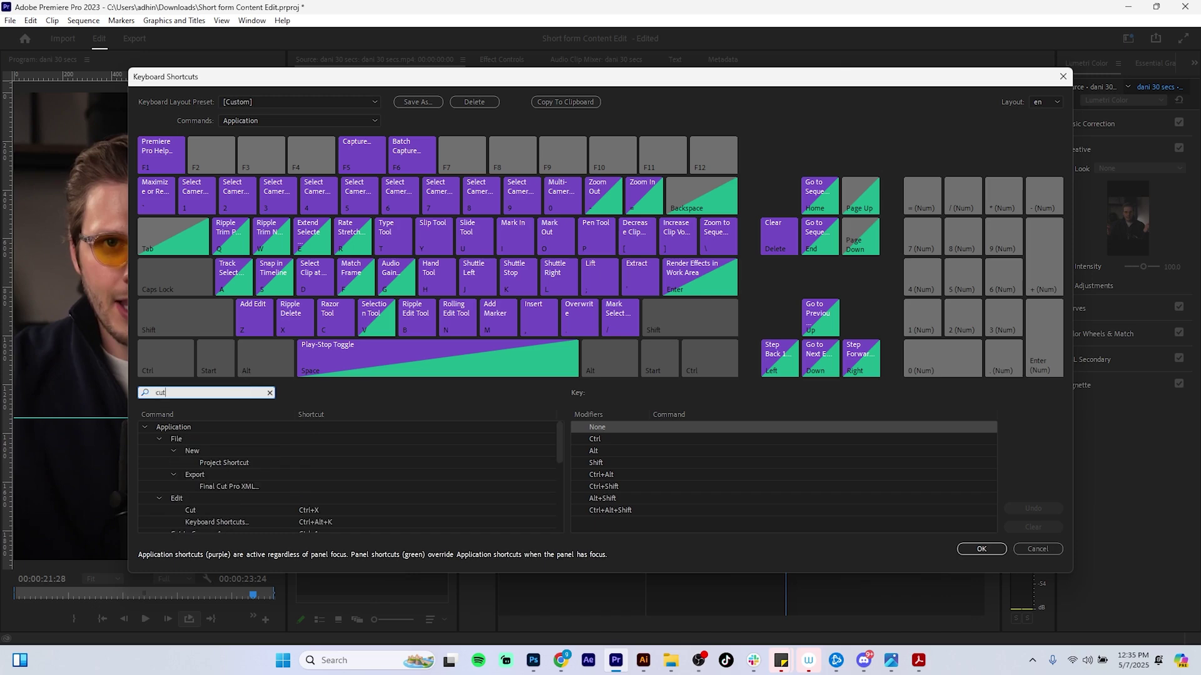
pyautogui.moveTo(561, 439); pyautogui.dragTo(559, 414)
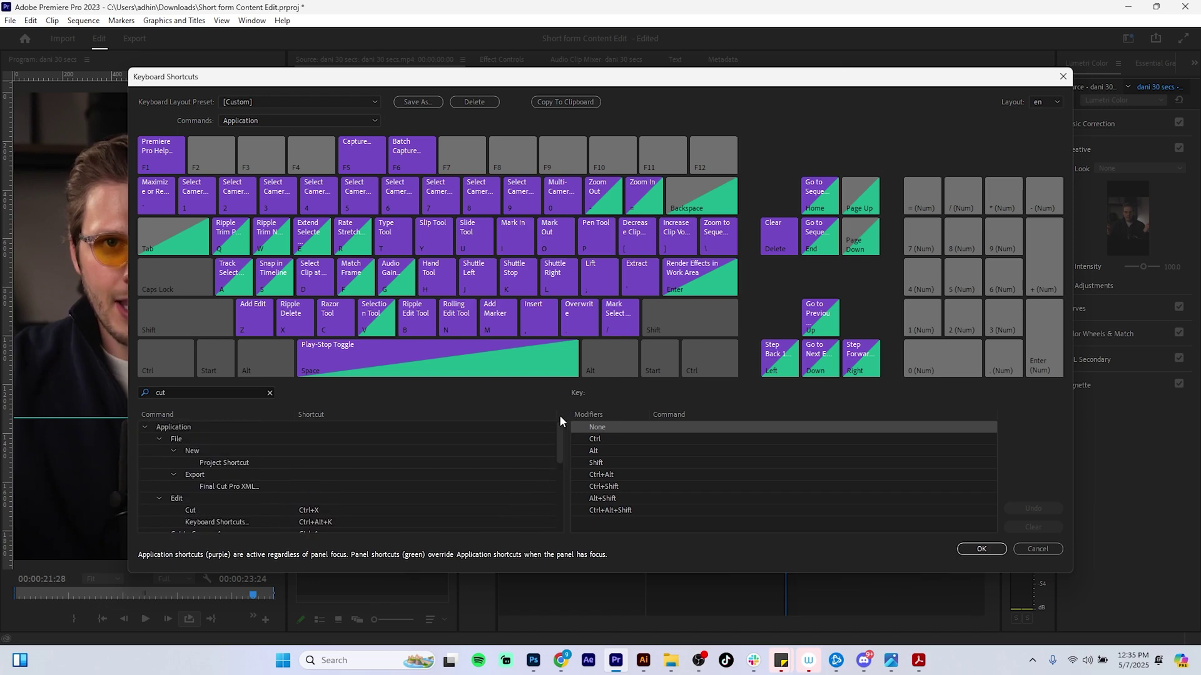
# Step: Search the shortcut commands for "add ed" and select Add Edit to check its assigned key
pyautogui.doubleClick(161, 392)
pyautogui.write('add ')
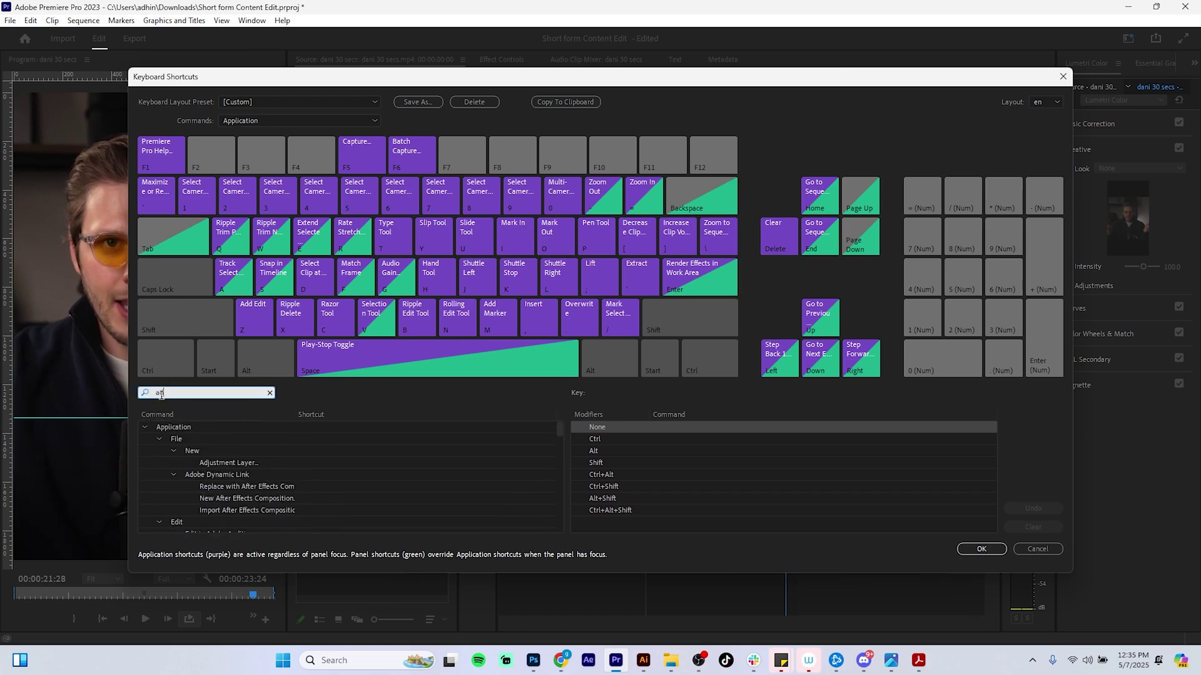
pyautogui.write('ed')
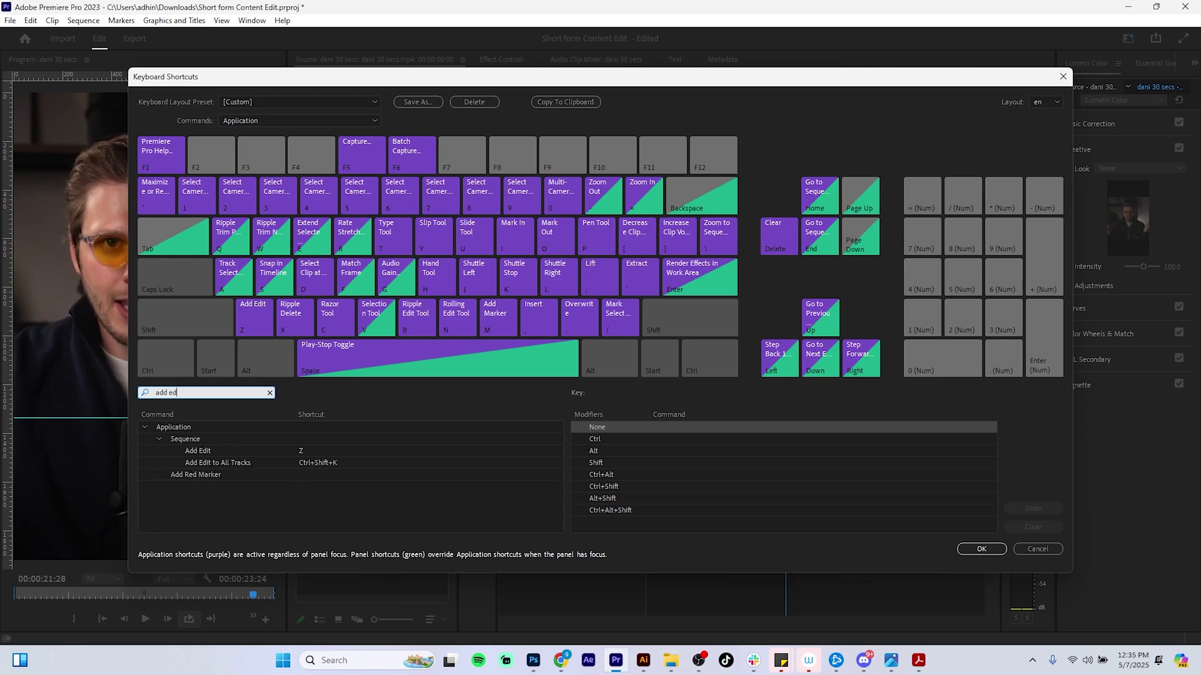
pyautogui.click(203, 453)
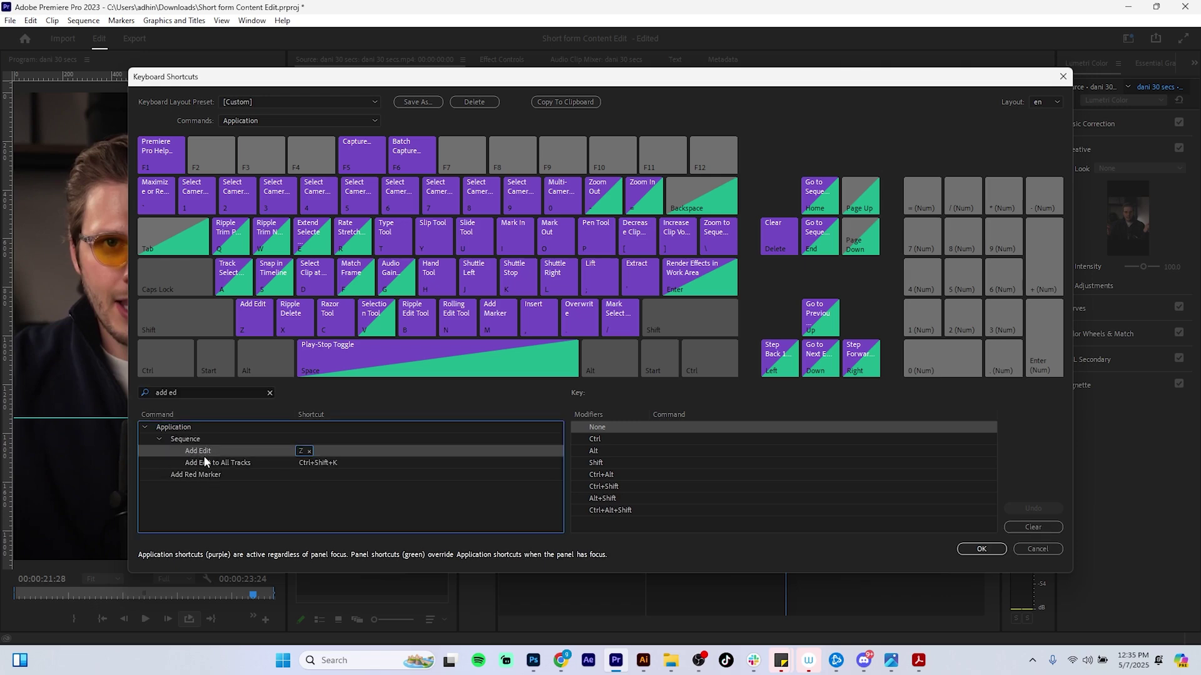
# Step: Search the shortcut commands for z and look through the matching commands
pyautogui.click(220, 390)
pyautogui.write('z')
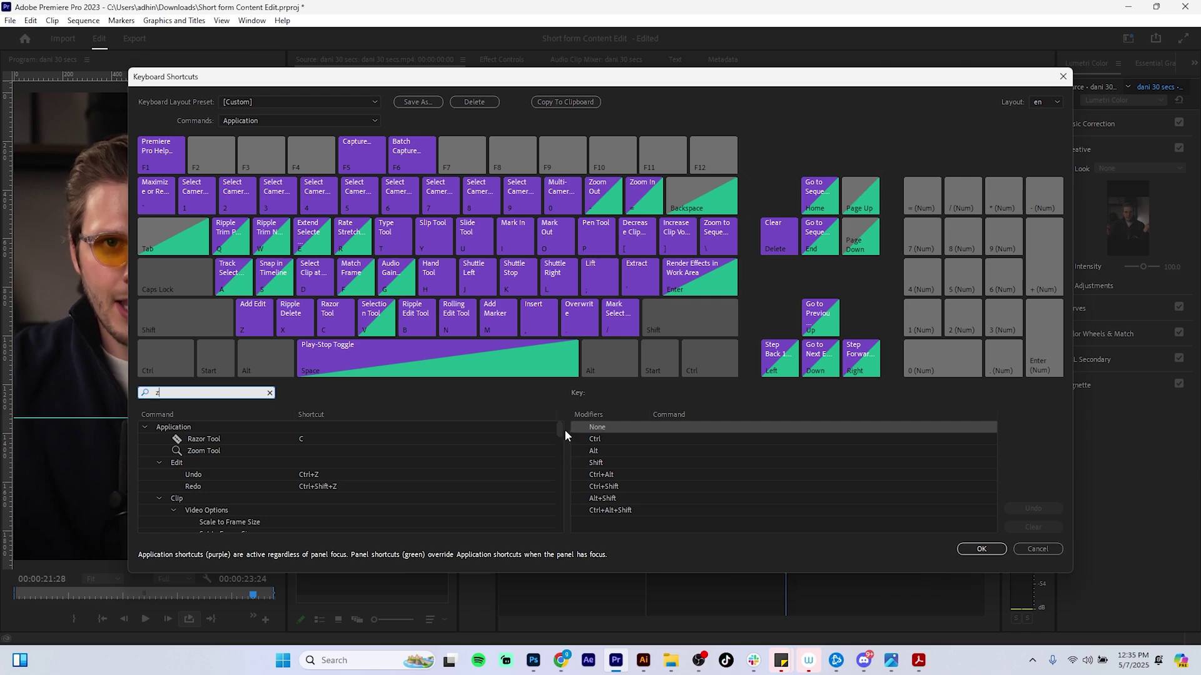
pyautogui.moveTo(560, 427)
pyautogui.mouseDown()
pyautogui.moveTo(557, 534)
pyautogui.moveTo(573, 437)
pyautogui.moveTo(562, 427)
pyautogui.mouseUp()
# Step: Search the shortcut commands for ripple, check the Ripple Delete shortcut, and close the shortcut settings
pyautogui.click(160, 393)
pyautogui.write('ripple')
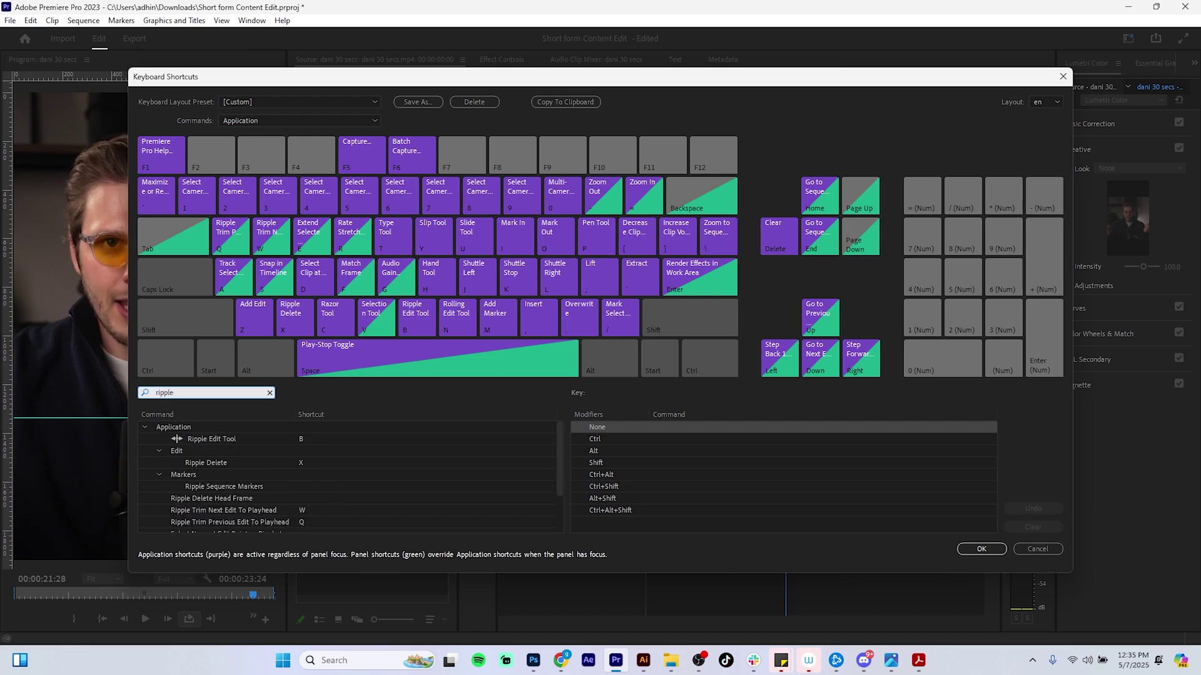
pyautogui.write(' c')
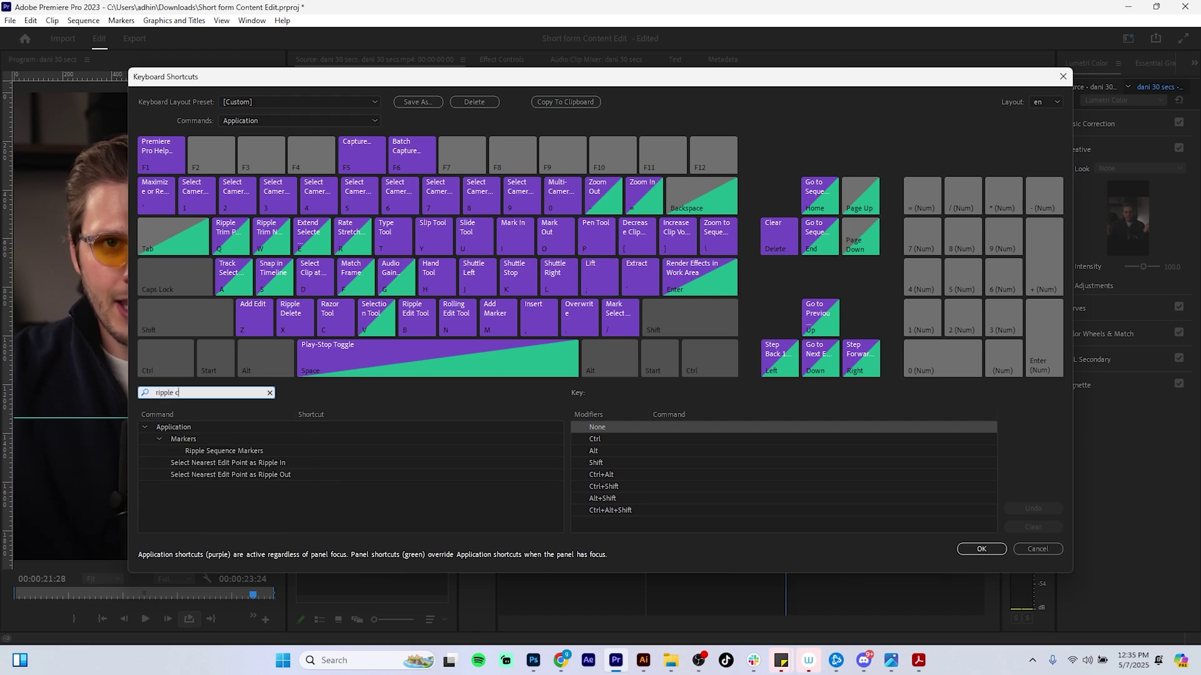
pyautogui.write('ut')
pyautogui.press('BackSpace')
pyautogui.press('BackSpace')
pyautogui.press('BackSpace')
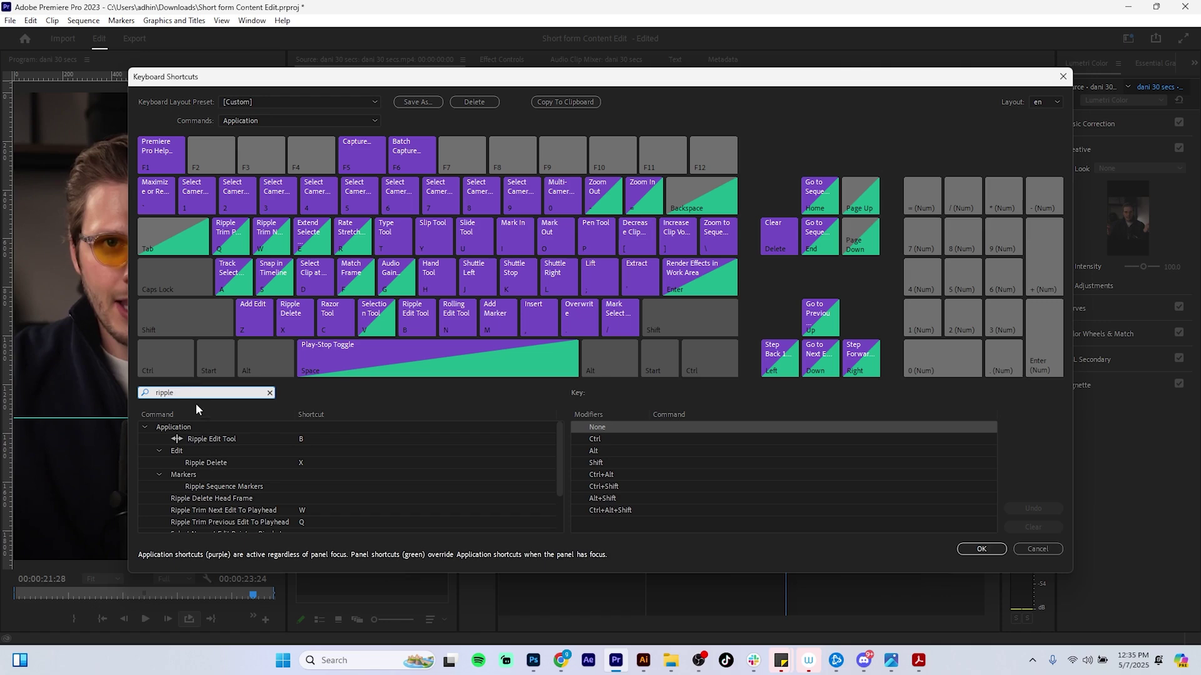
pyautogui.click(181, 390)
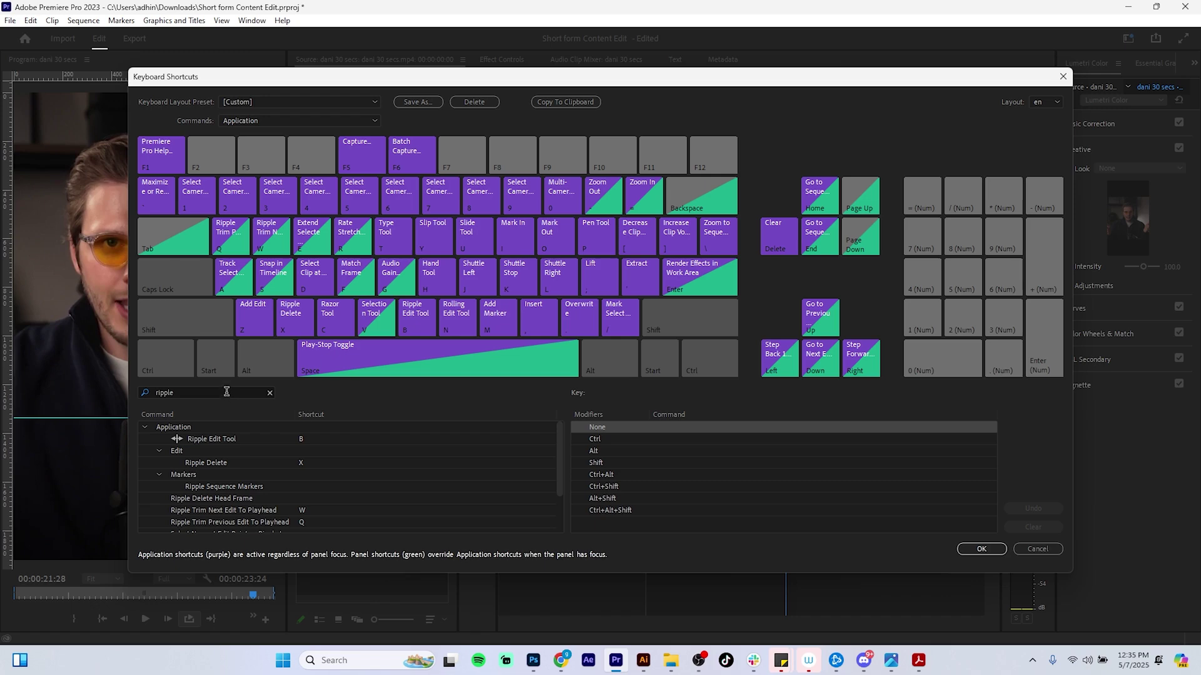
pyautogui.click(227, 464)
pyautogui.click(301, 464)
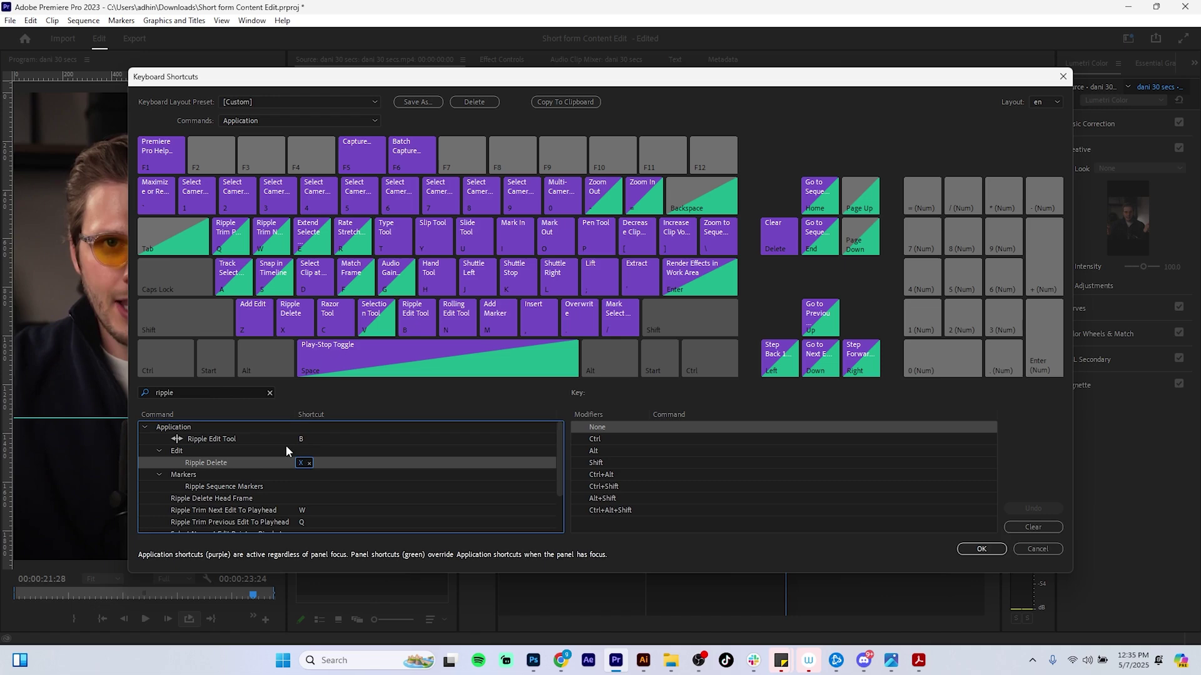
pyautogui.click(981, 548)
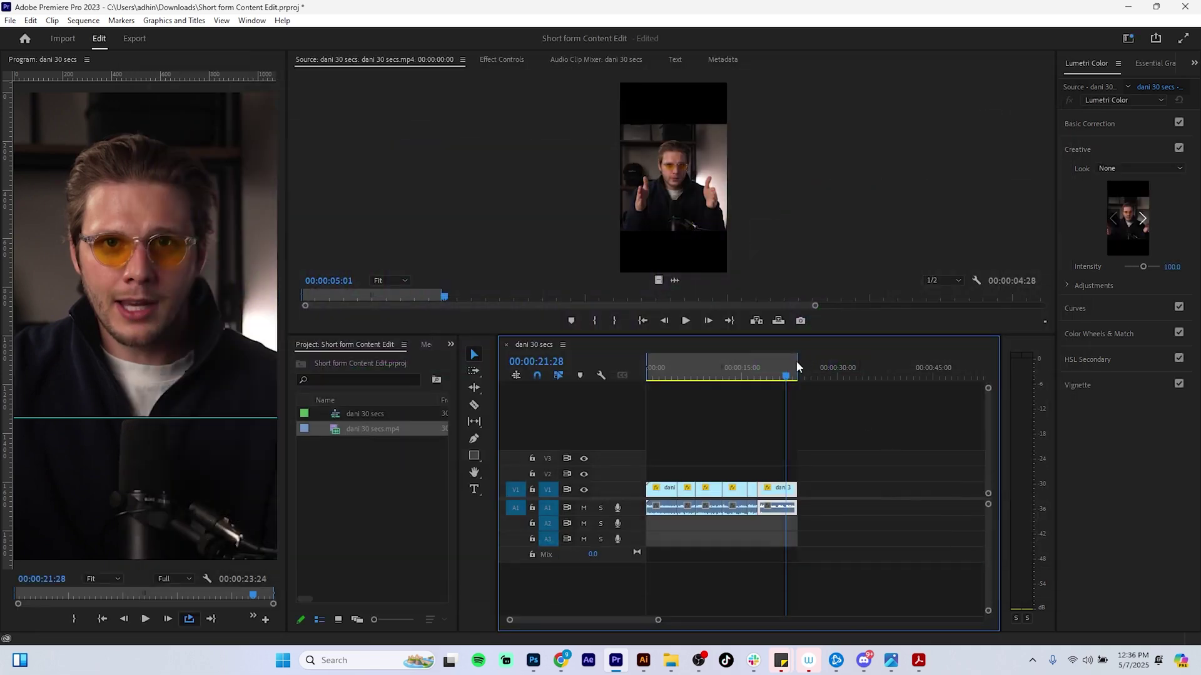
# Step: Show the effect controls of the first clip and play the sequence from 00:00:00:00
pyautogui.moveTo(790, 373); pyautogui.dragTo(629, 375)
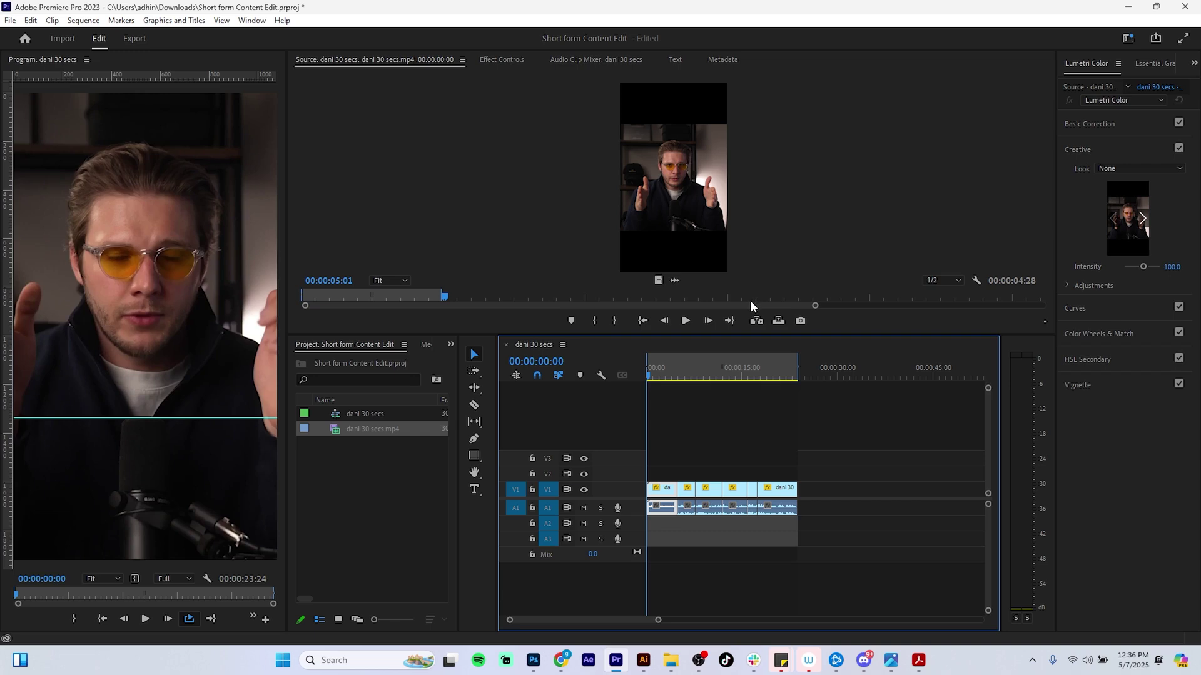
pyautogui.click(502, 60)
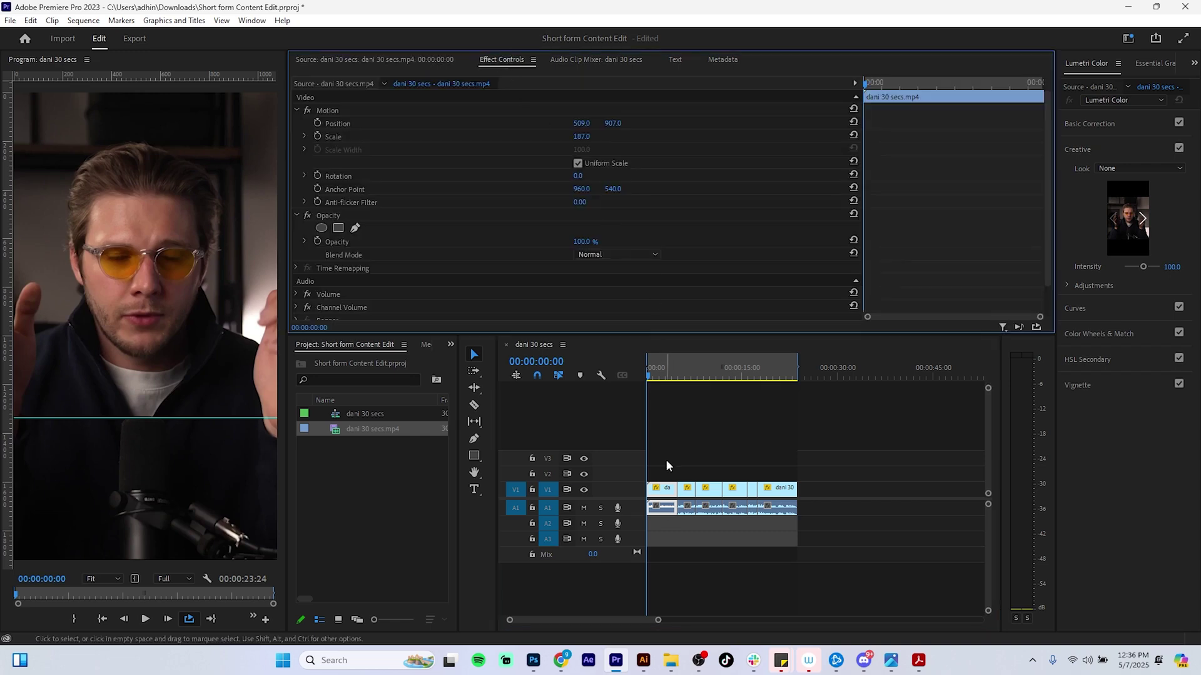
pyautogui.moveTo(657, 621); pyautogui.dragTo(621, 621)
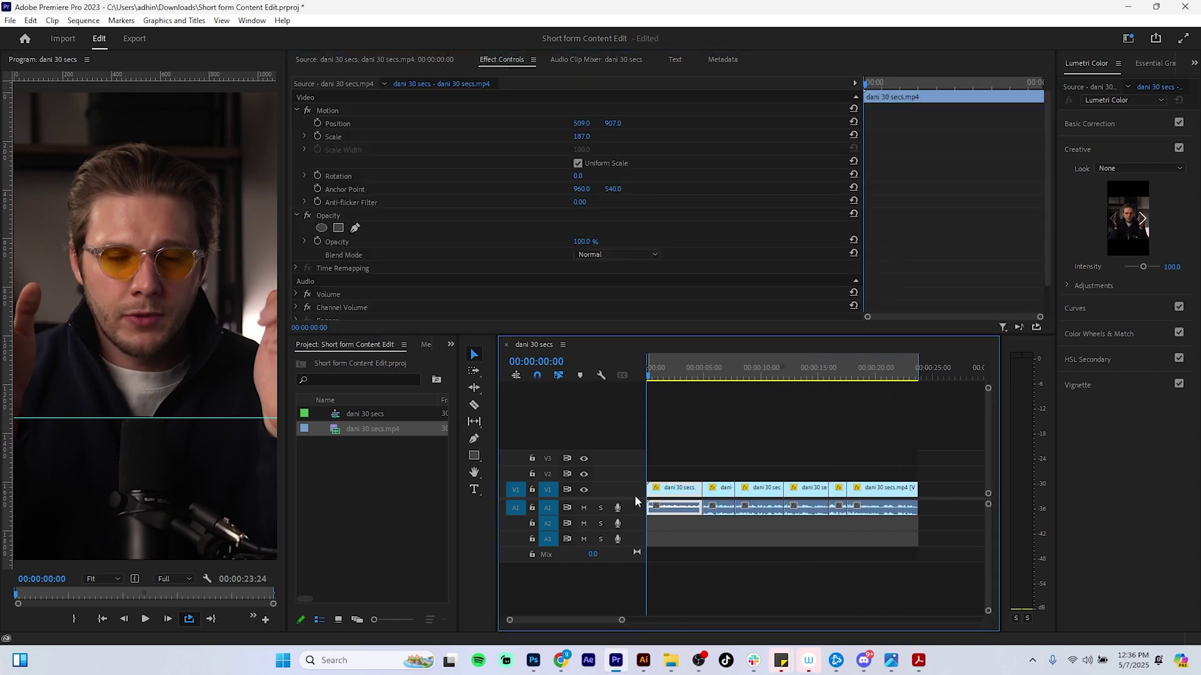
pyautogui.press('space')
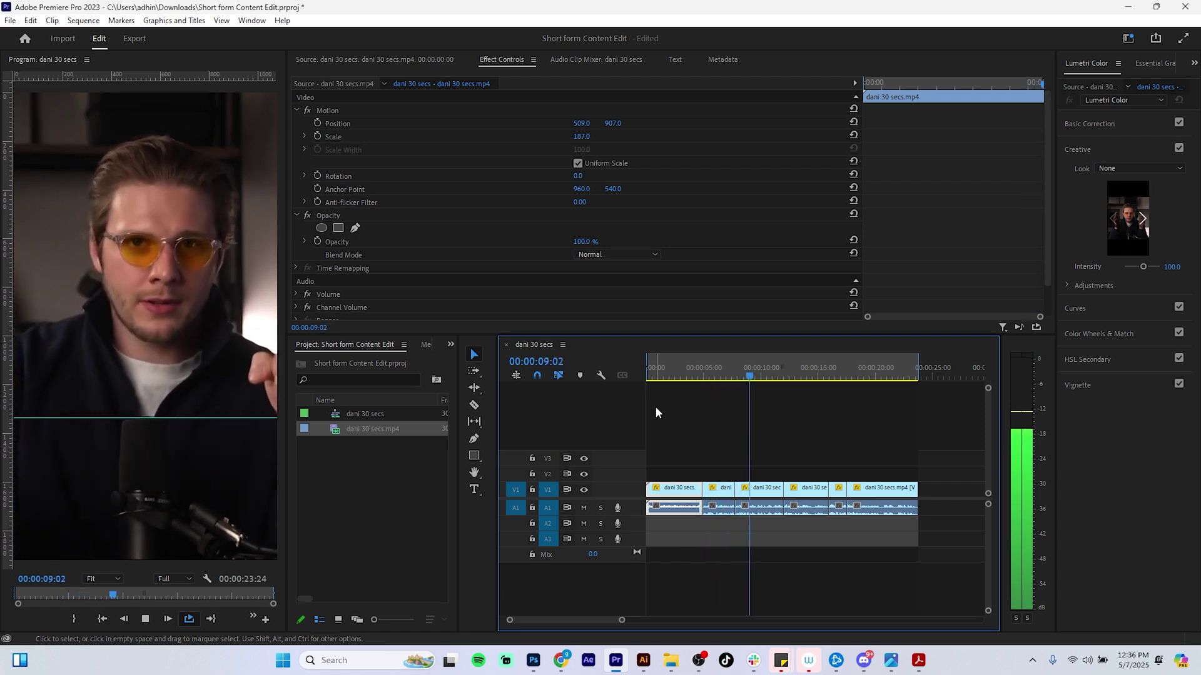
# Step: Review the second clip in the timeline, playing it from its start and stopping at 00:00:07:22
pyautogui.click(700, 380)
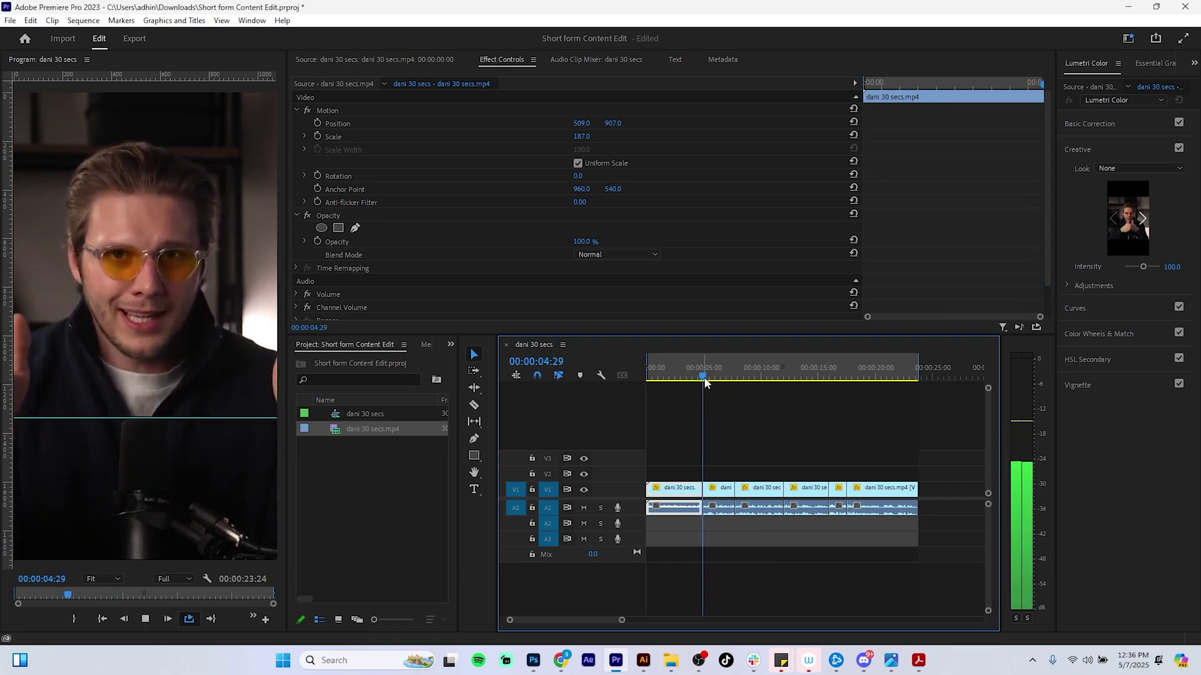
pyautogui.moveTo(621, 619); pyautogui.dragTo(606, 617)
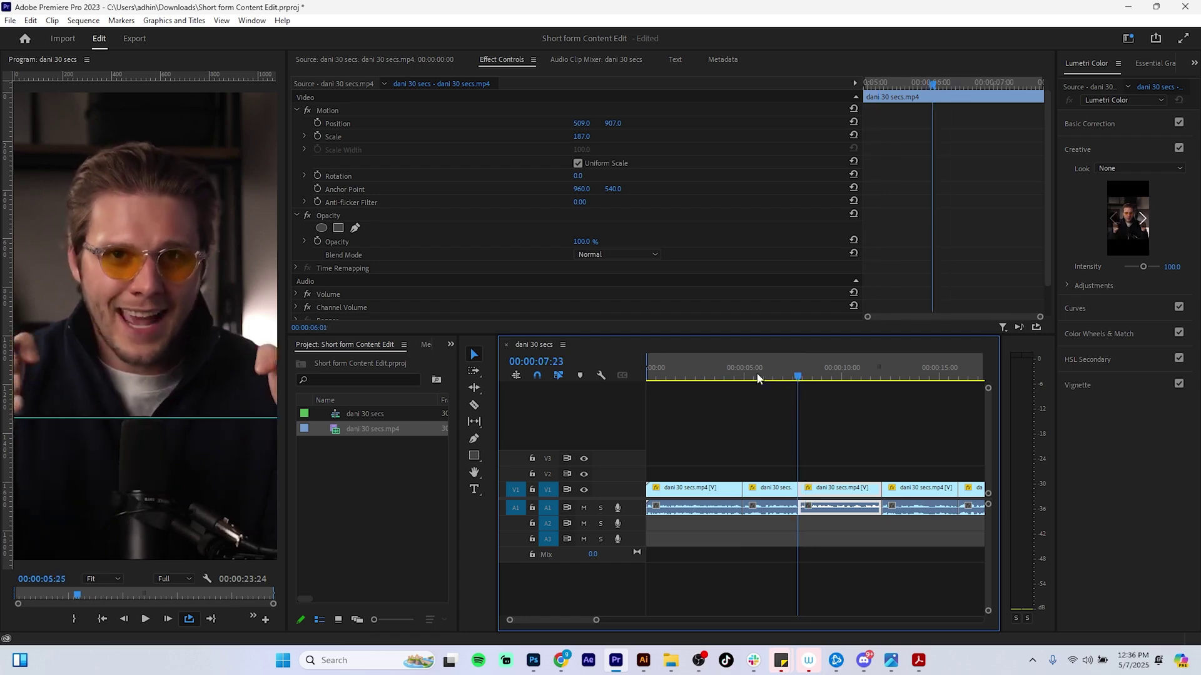
pyautogui.click(738, 370)
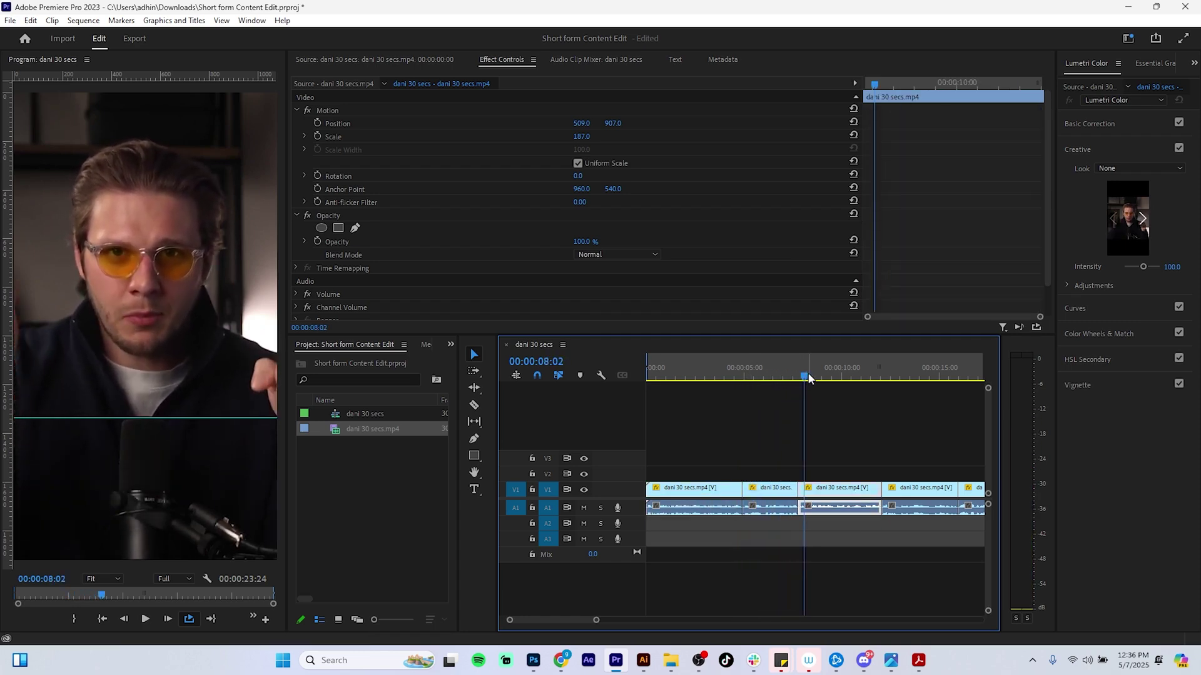
pyautogui.click(785, 377)
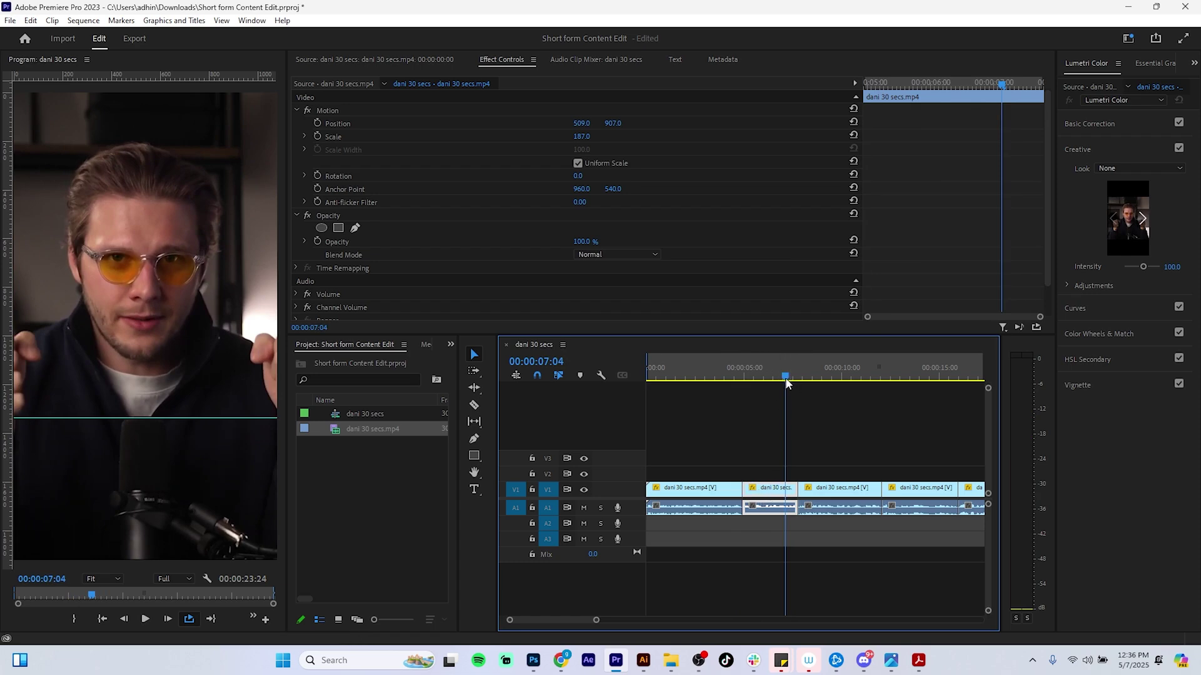
pyautogui.moveTo(784, 378); pyautogui.dragTo(744, 402)
pyautogui.press('space')
pyautogui.press('space')
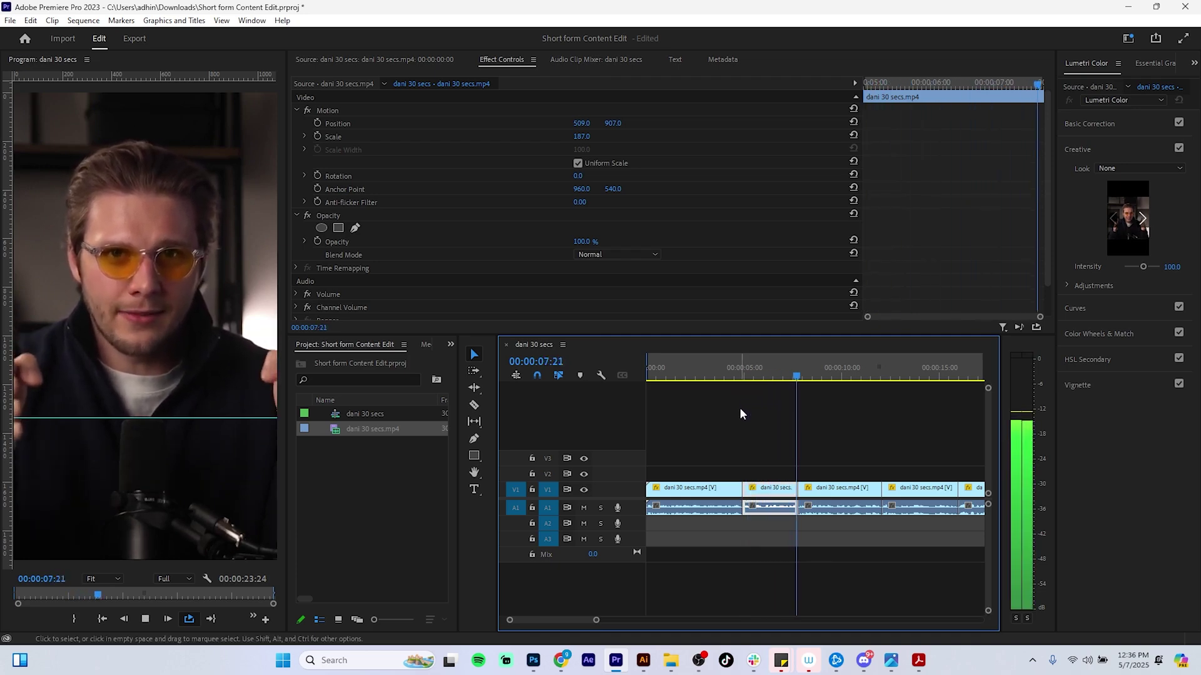
pyautogui.press('space')
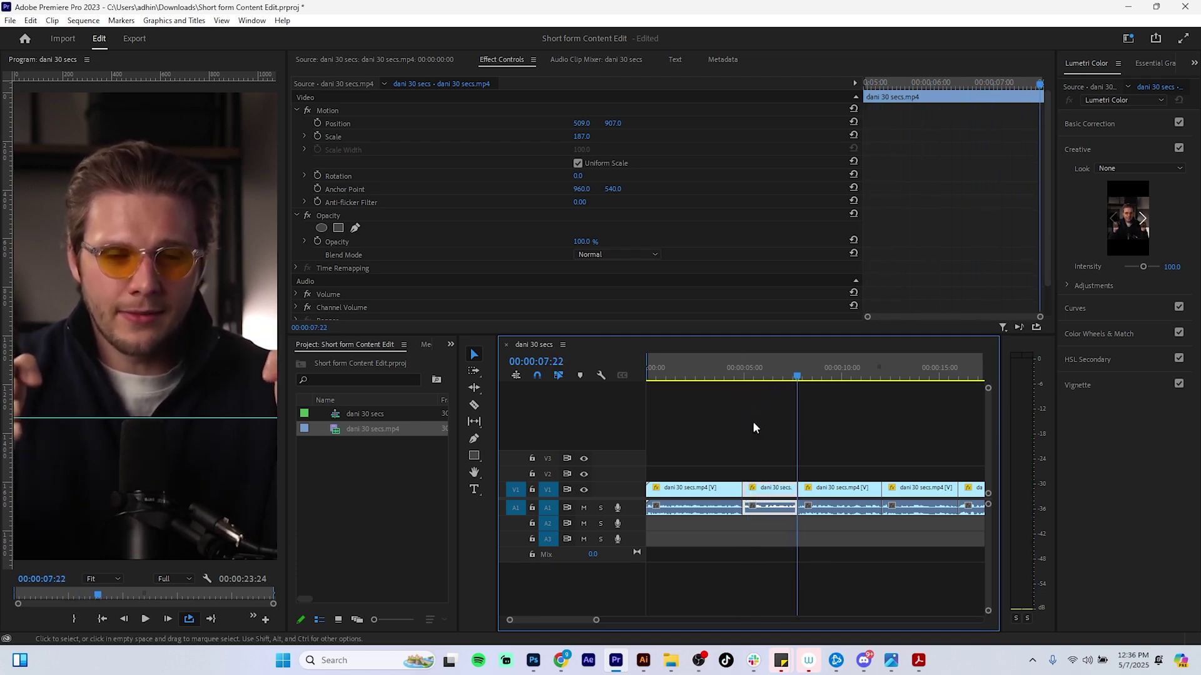
# Step: Replace the second clip in the timeline with an After Effects composition
pyautogui.rightClick(768, 490)
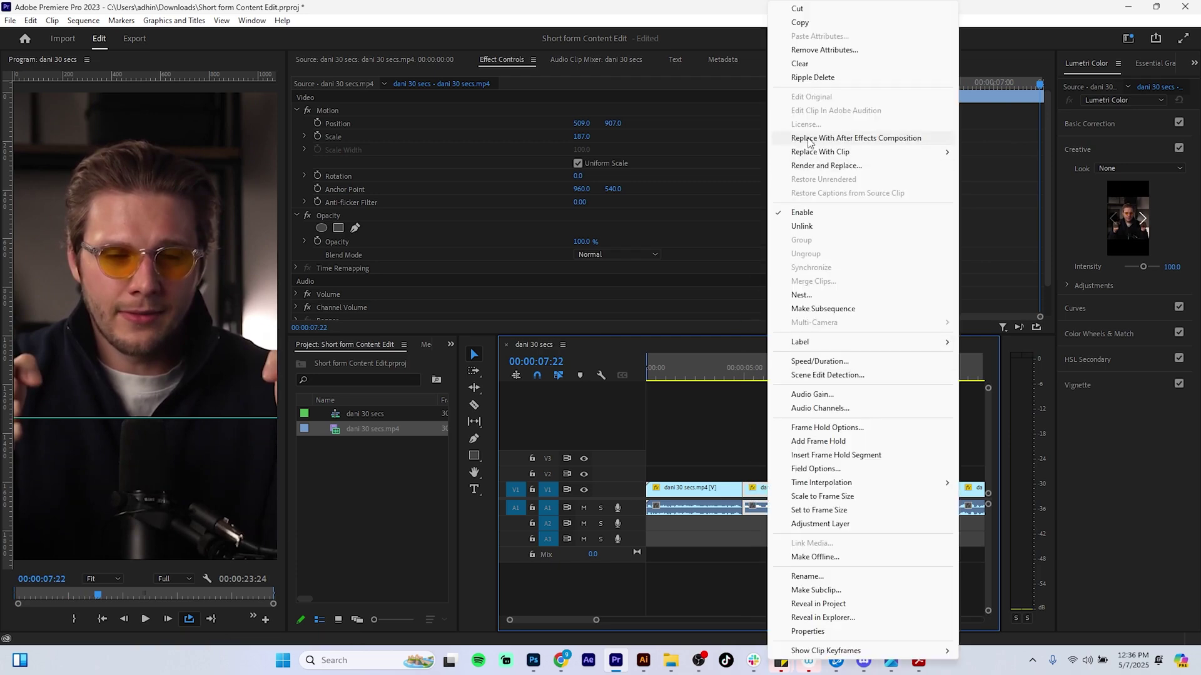
pyautogui.click(672, 417)
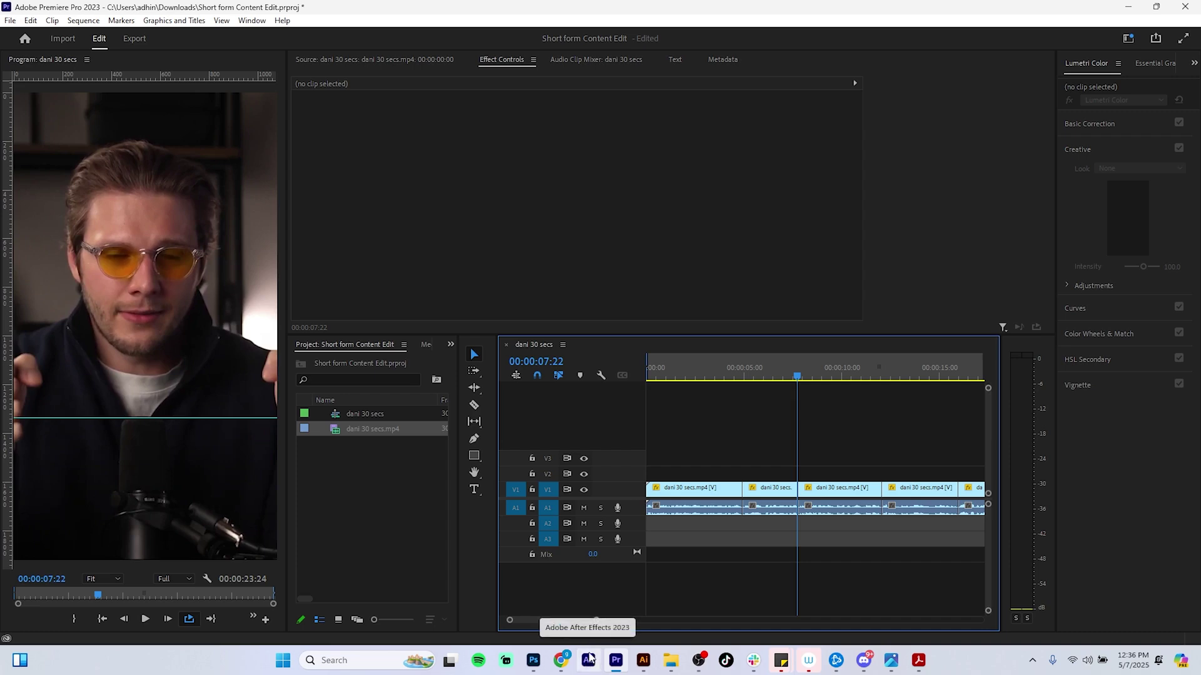
pyautogui.click(785, 494)
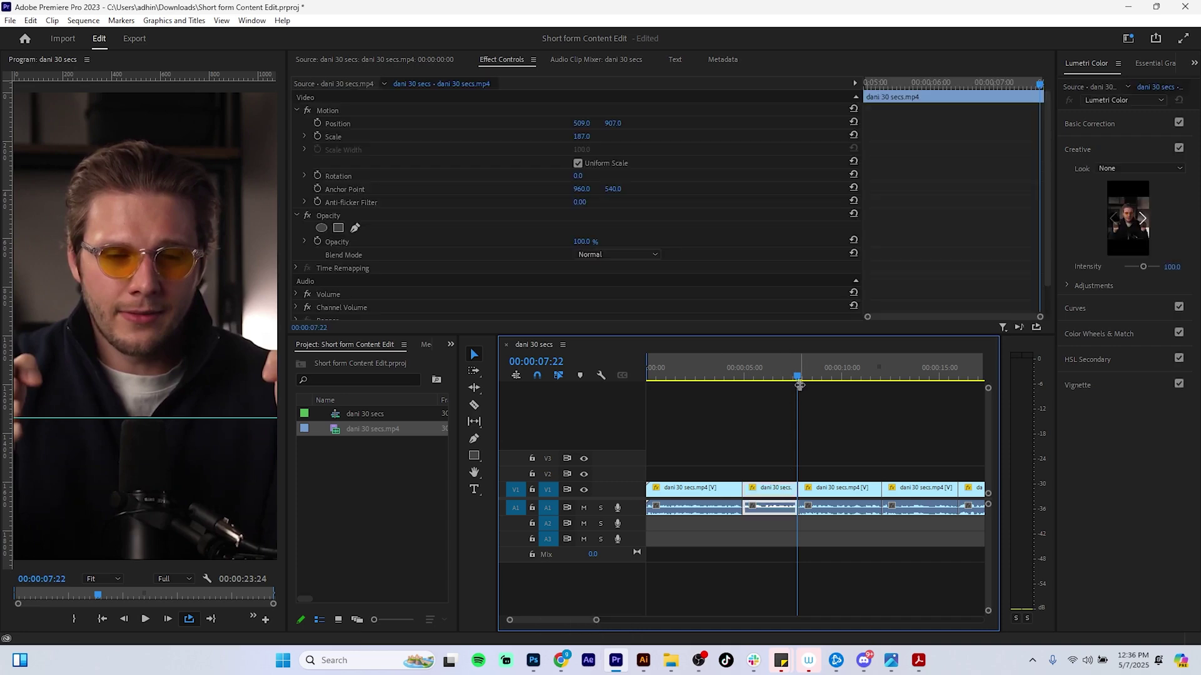
pyautogui.moveTo(799, 384); pyautogui.dragTo(773, 377)
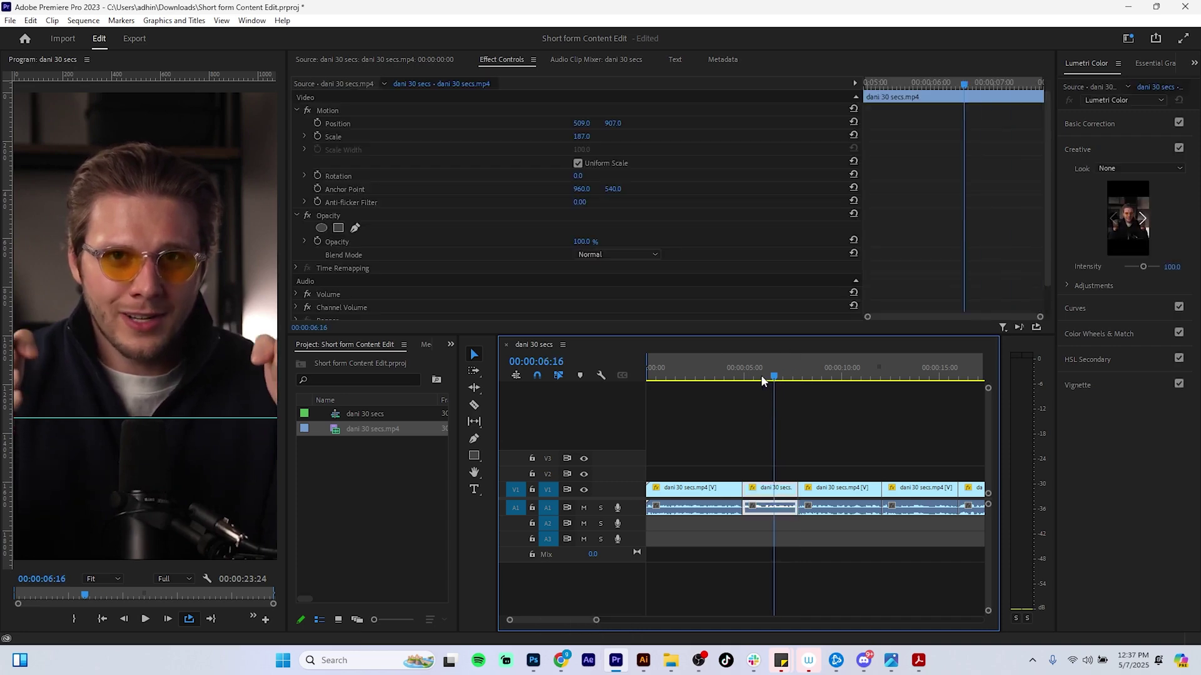
pyautogui.rightClick(773, 495)
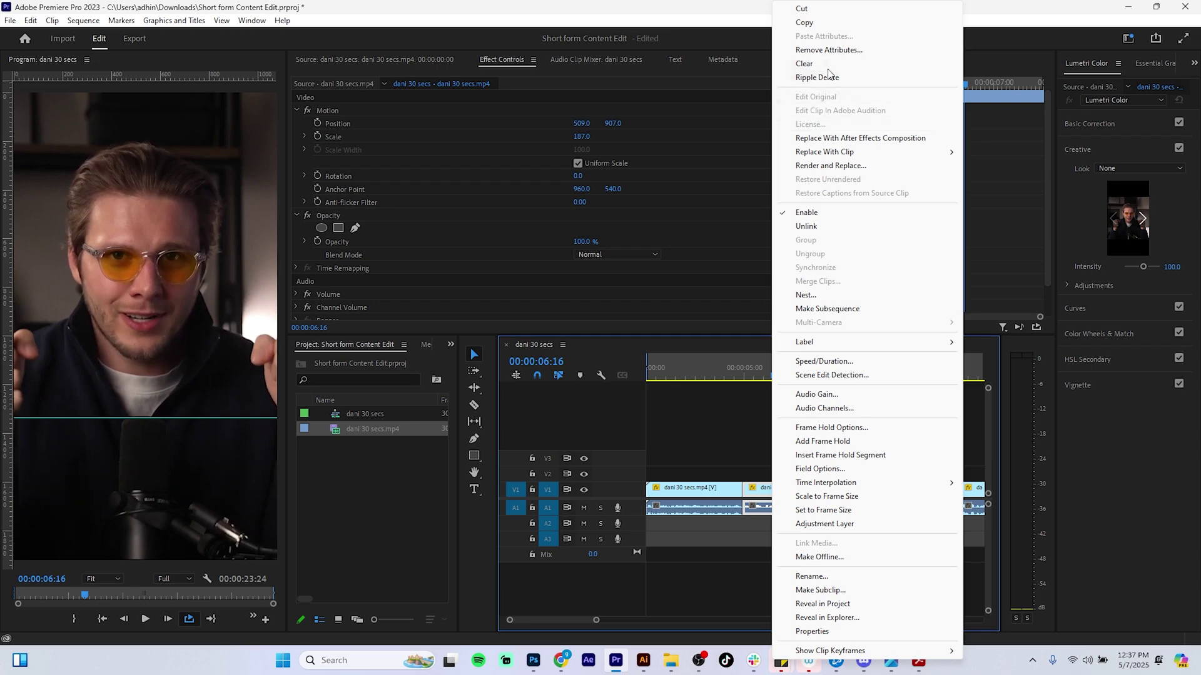
pyautogui.click(852, 138)
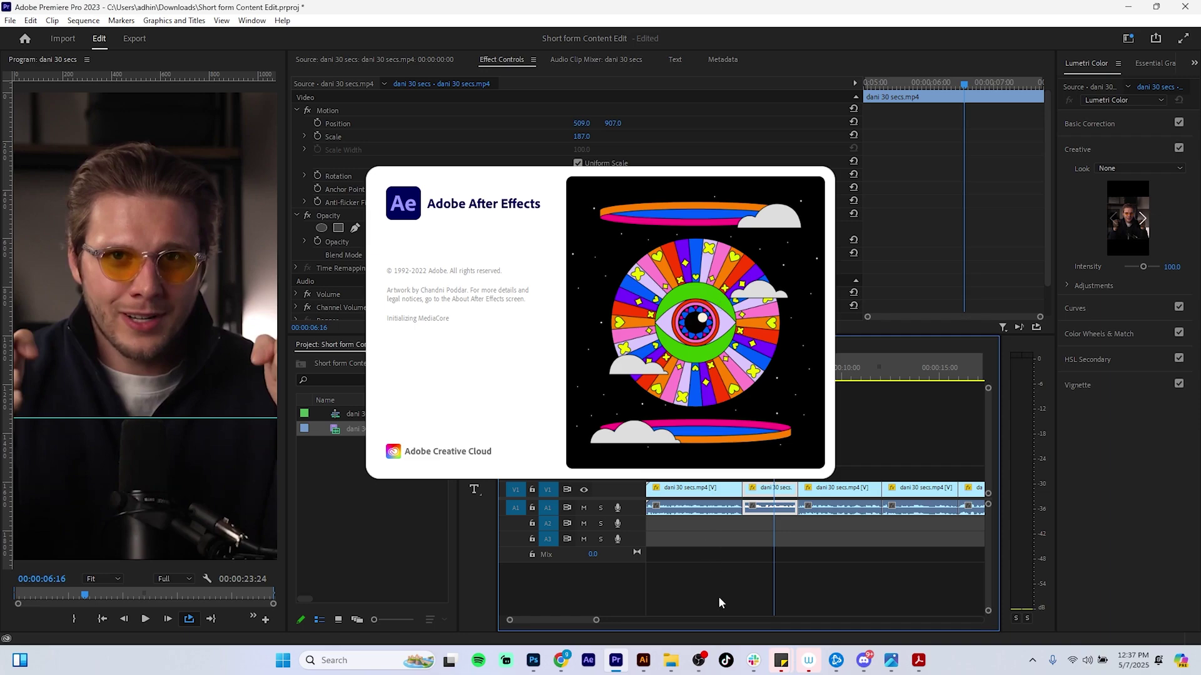
pyautogui.click(699, 664)
pyautogui.click(700, 666)
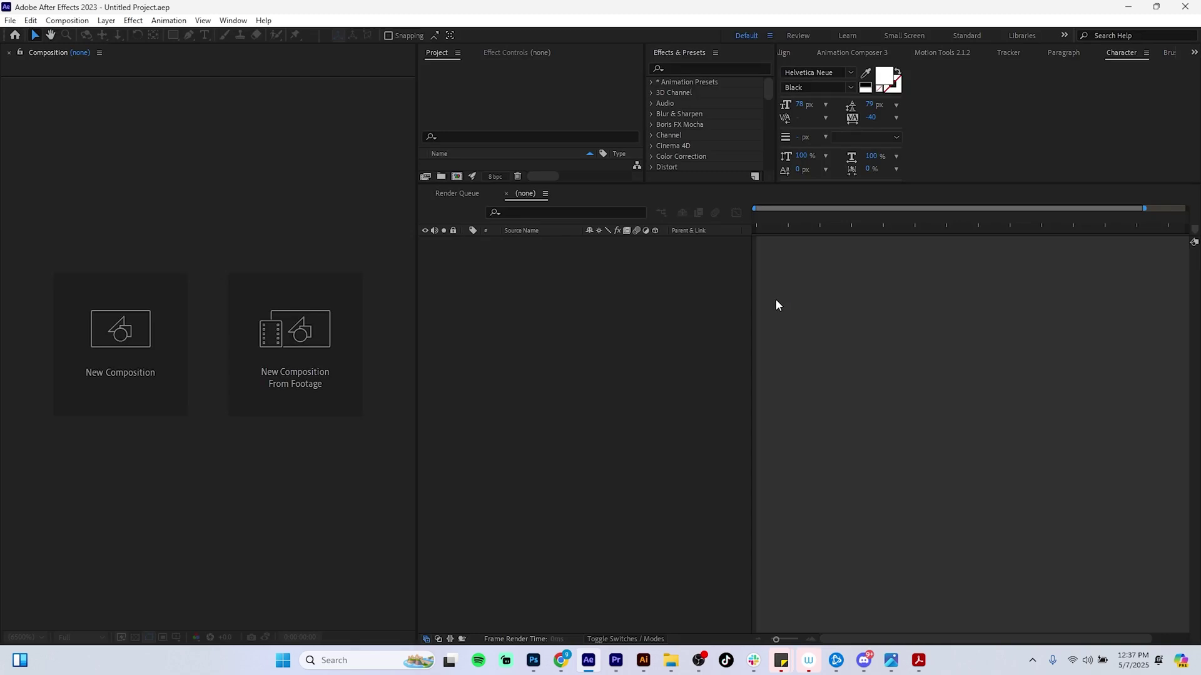
# Step: In After Effects, save the new project as Tutorial Edit in the Downloads folder
pyautogui.hotkey('ctrl', 's')
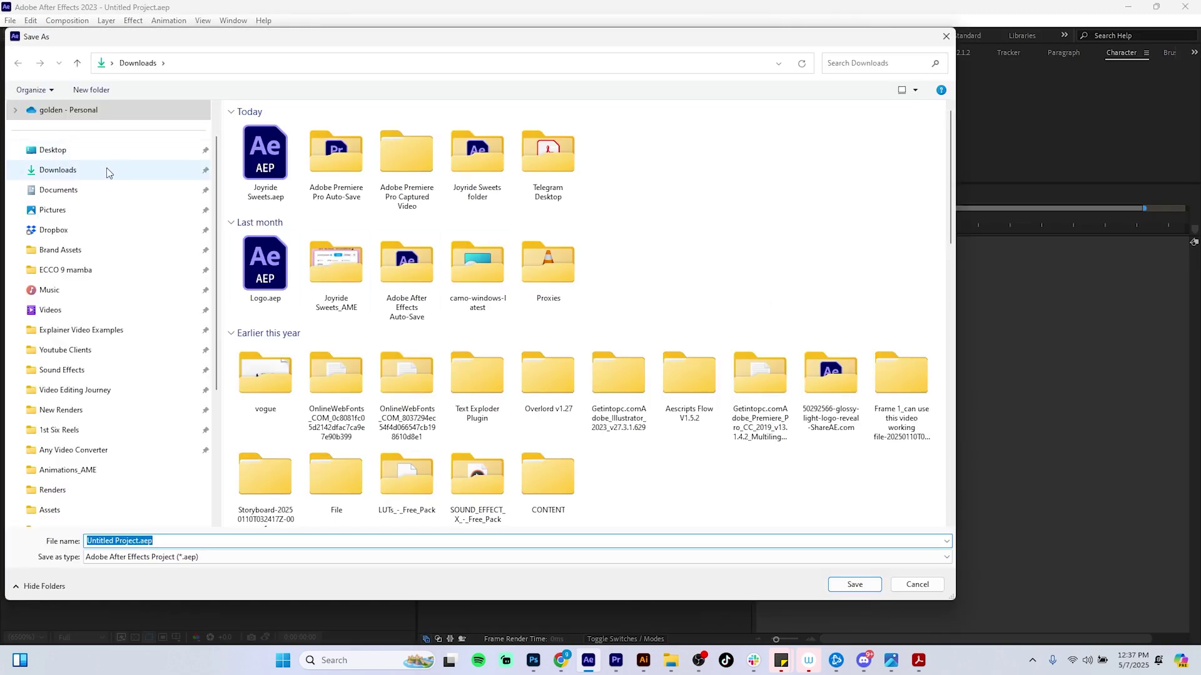
pyautogui.click(108, 171)
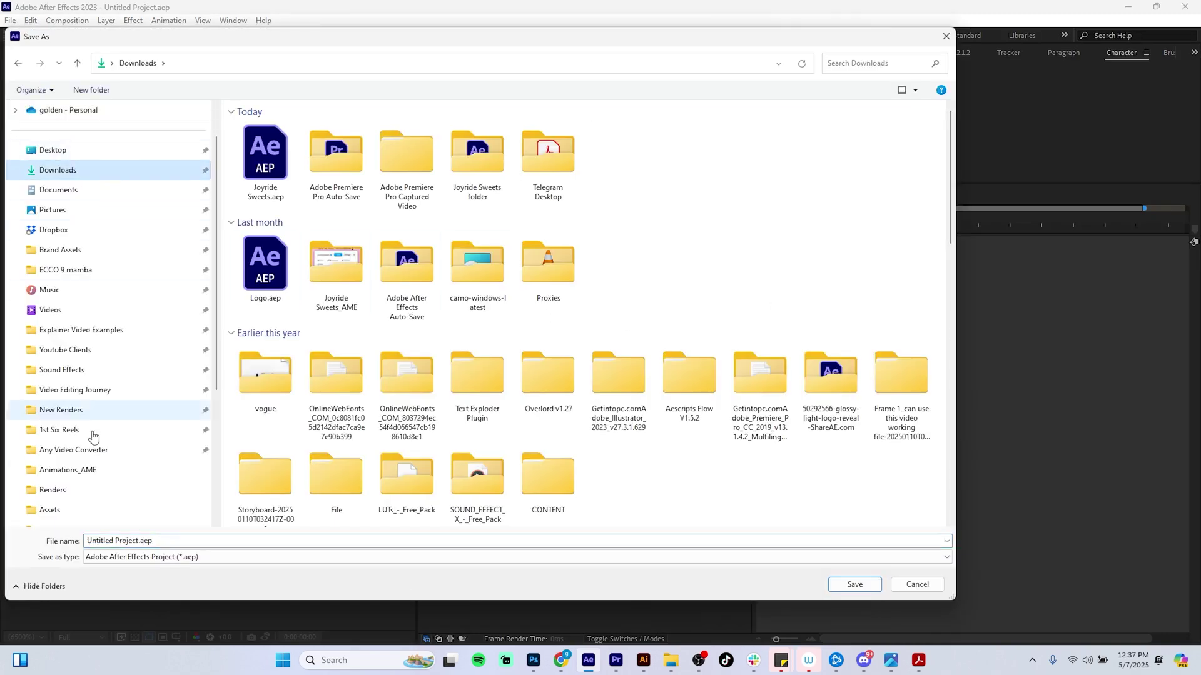
pyautogui.click(138, 542)
pyautogui.moveTo(138, 542); pyautogui.dragTo(85, 542)
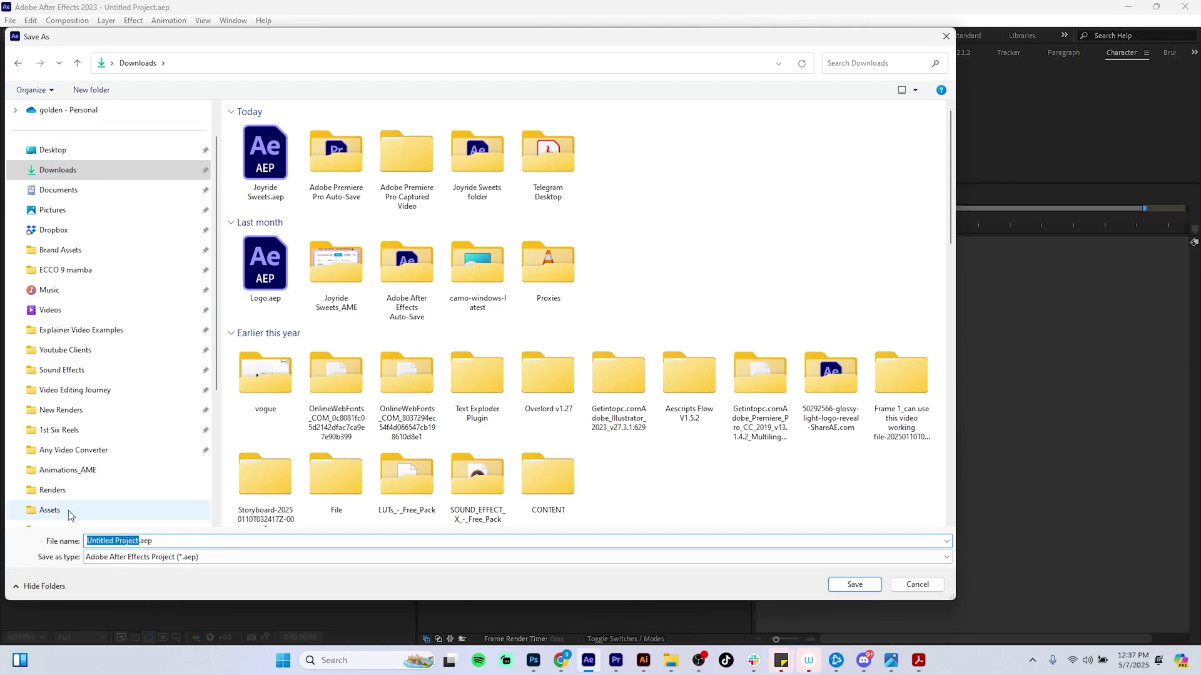
pyautogui.write('Tutorial Edit')
pyautogui.click(854, 584)
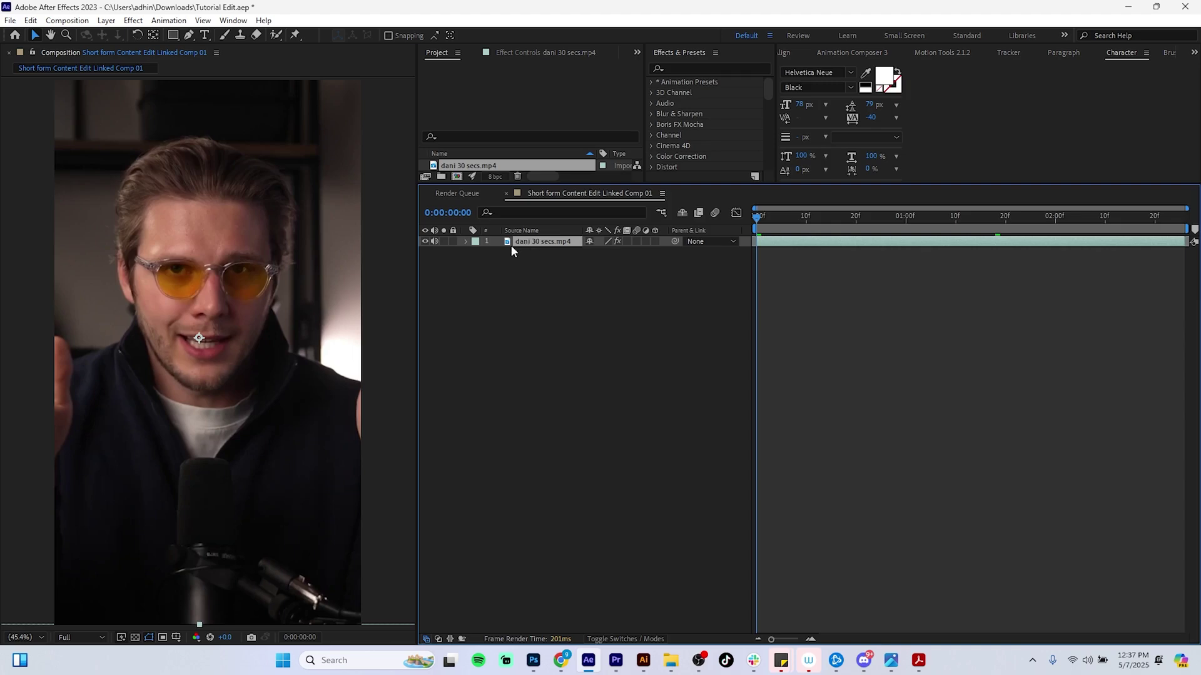
# Step: Widen the timeline area, switch to Premiere Pro and open the linked composition clip's original in After Effects
pyautogui.moveTo(417, 294); pyautogui.dragTo(327, 295)
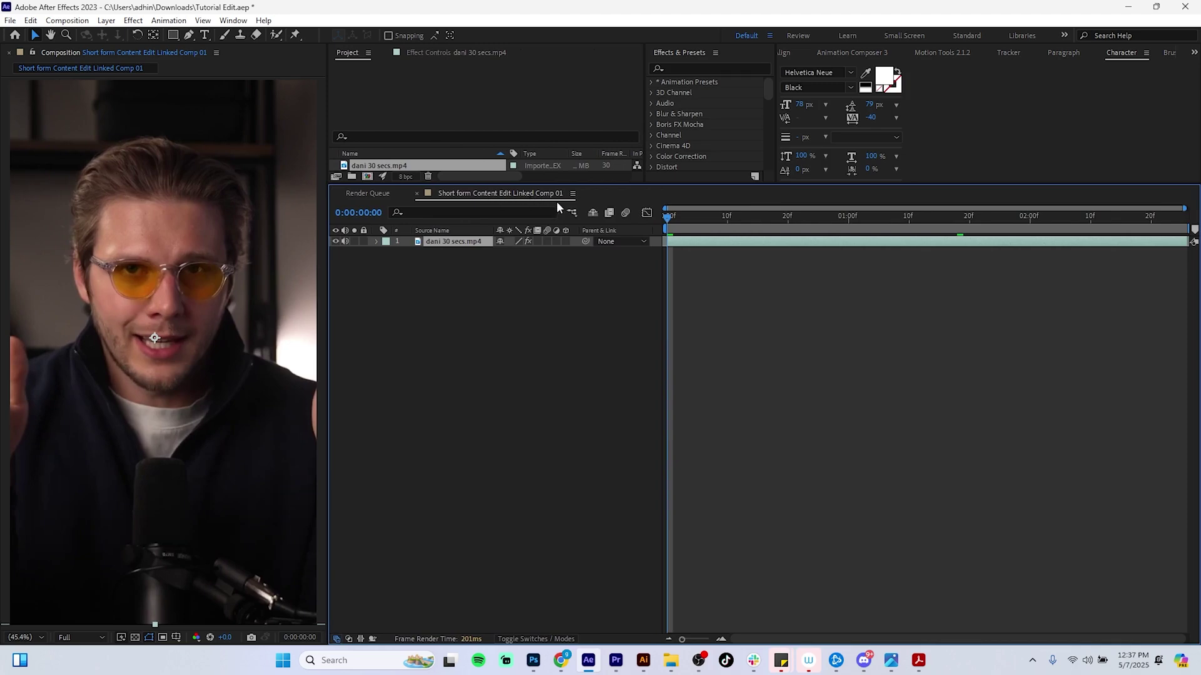
pyautogui.click(616, 660)
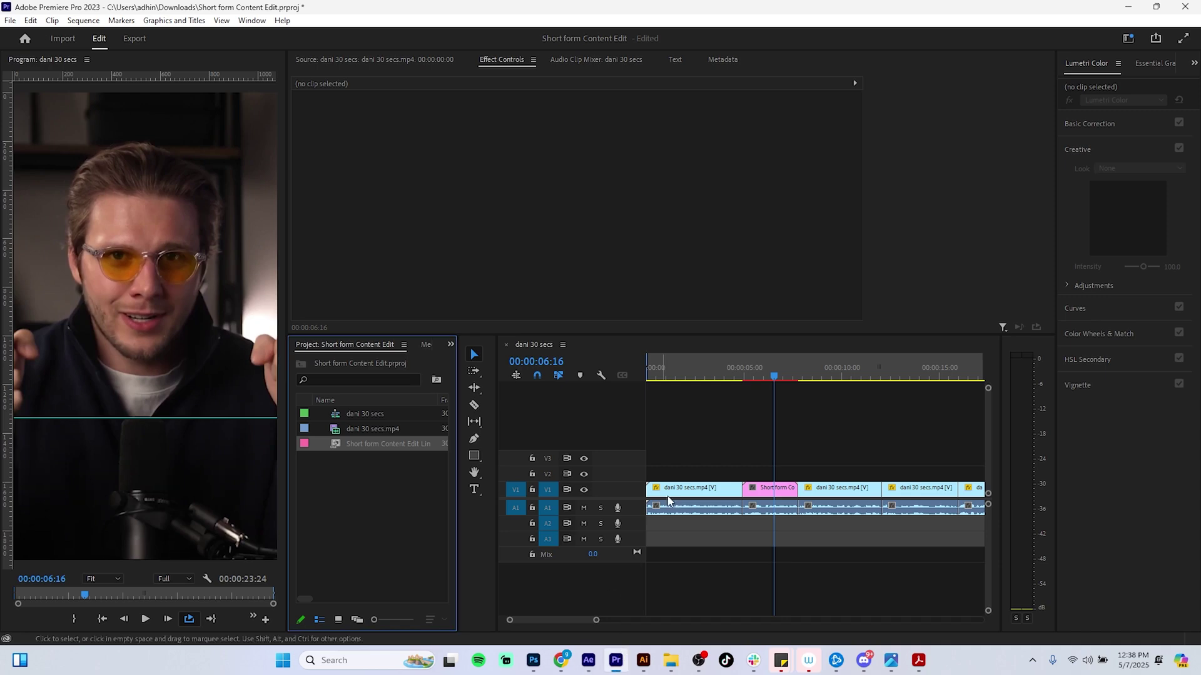
pyautogui.click(767, 493)
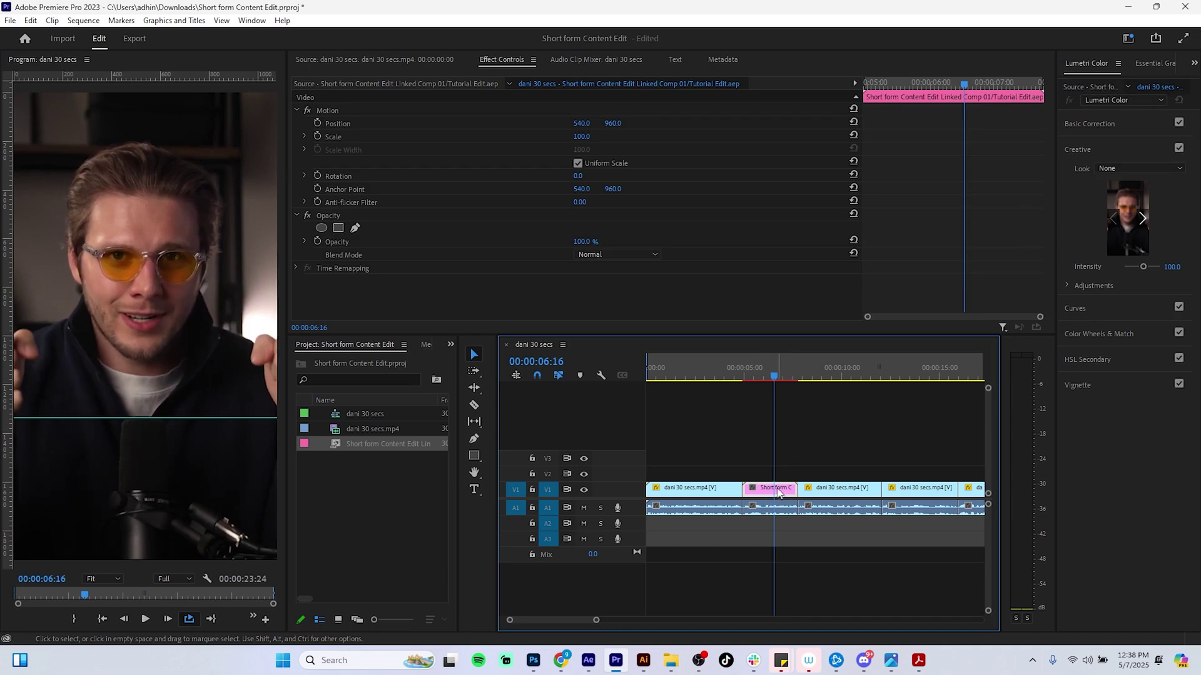
pyautogui.rightClick(779, 492)
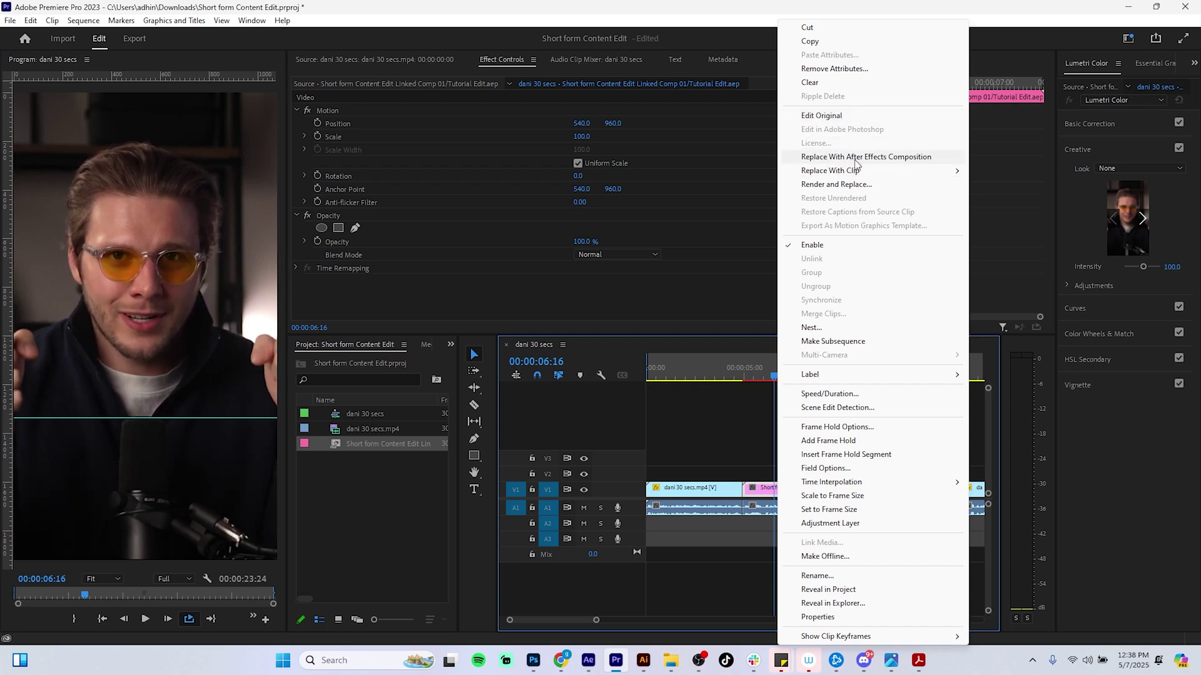
pyautogui.click(833, 117)
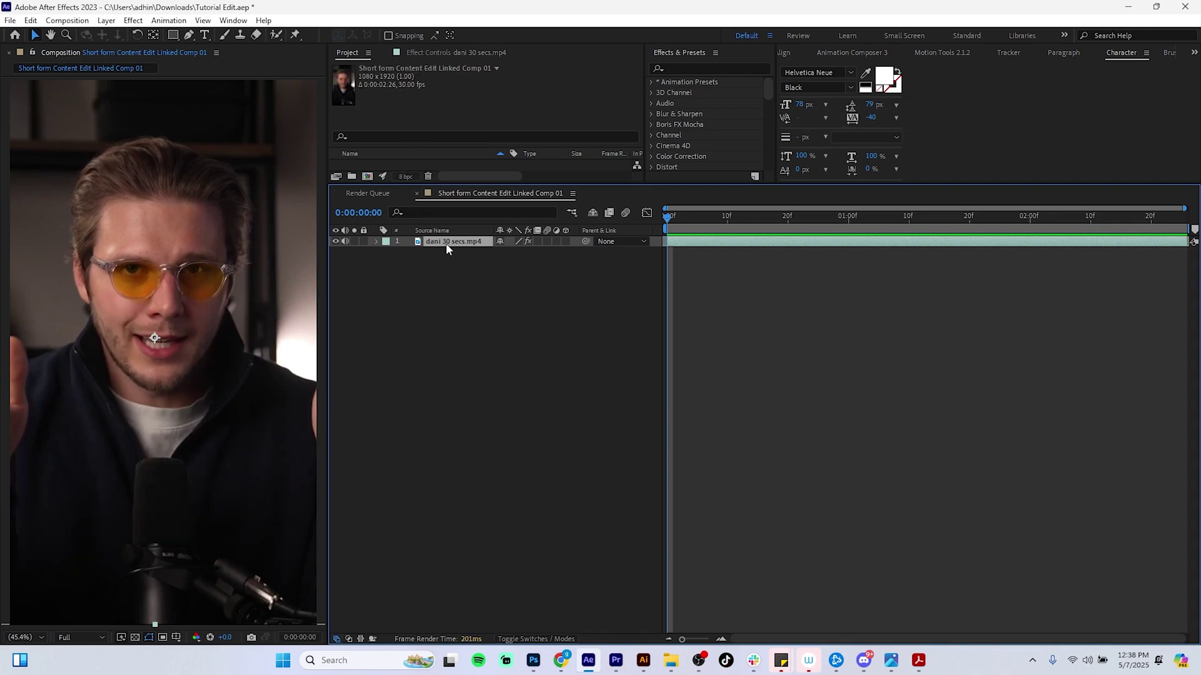
# Step: Show the effect controls of the dani 30 secs.mp4 layer and collapse Stereo Mixer and Stereo Mixer 2
pyautogui.click(451, 52)
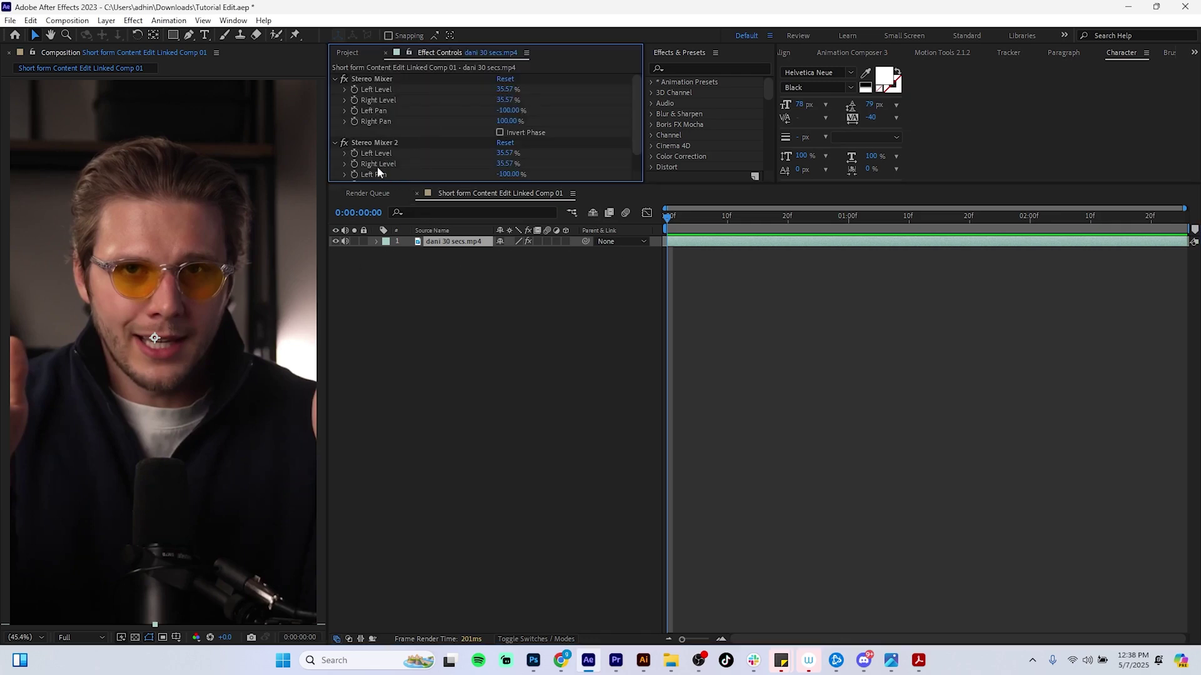
pyautogui.click(335, 79)
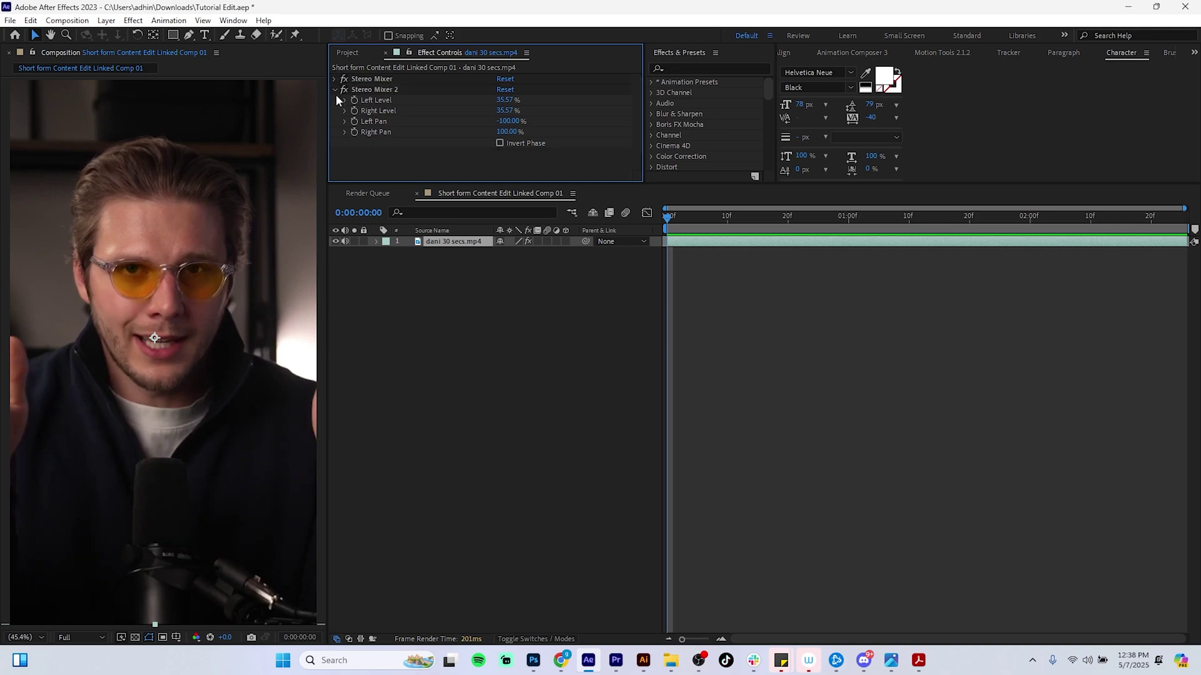
pyautogui.click(335, 89)
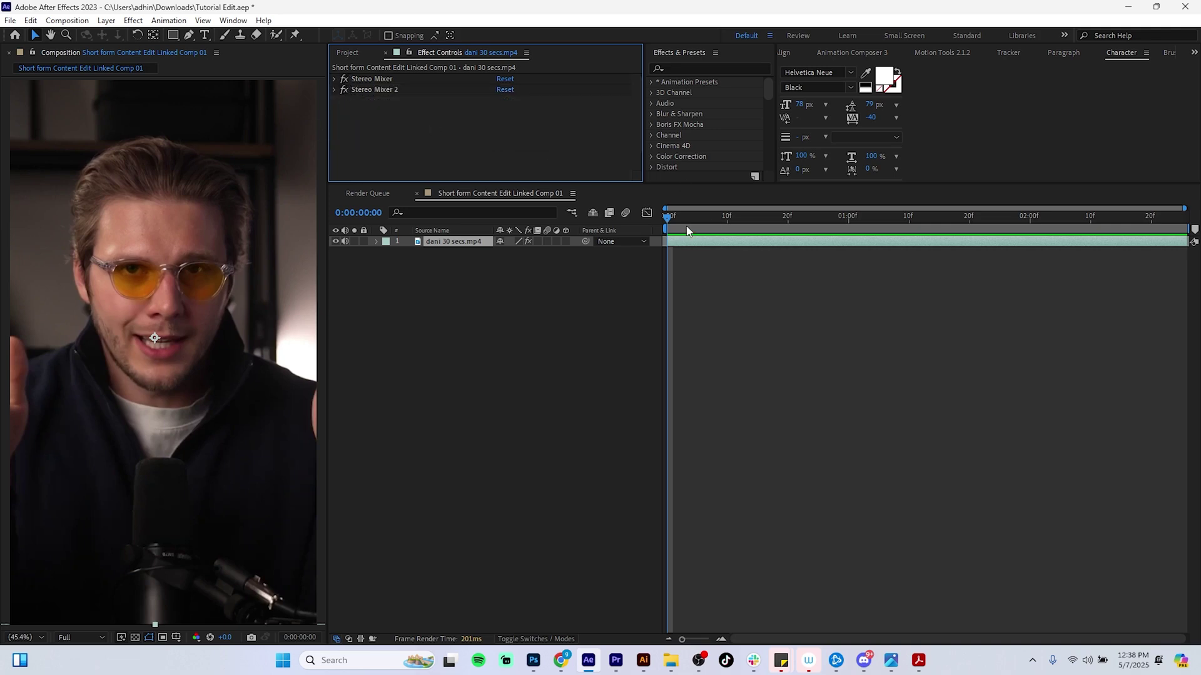
# Step: Preview the composition from 0:00:00:00 and stop playback near its end
pyautogui.click(662, 220)
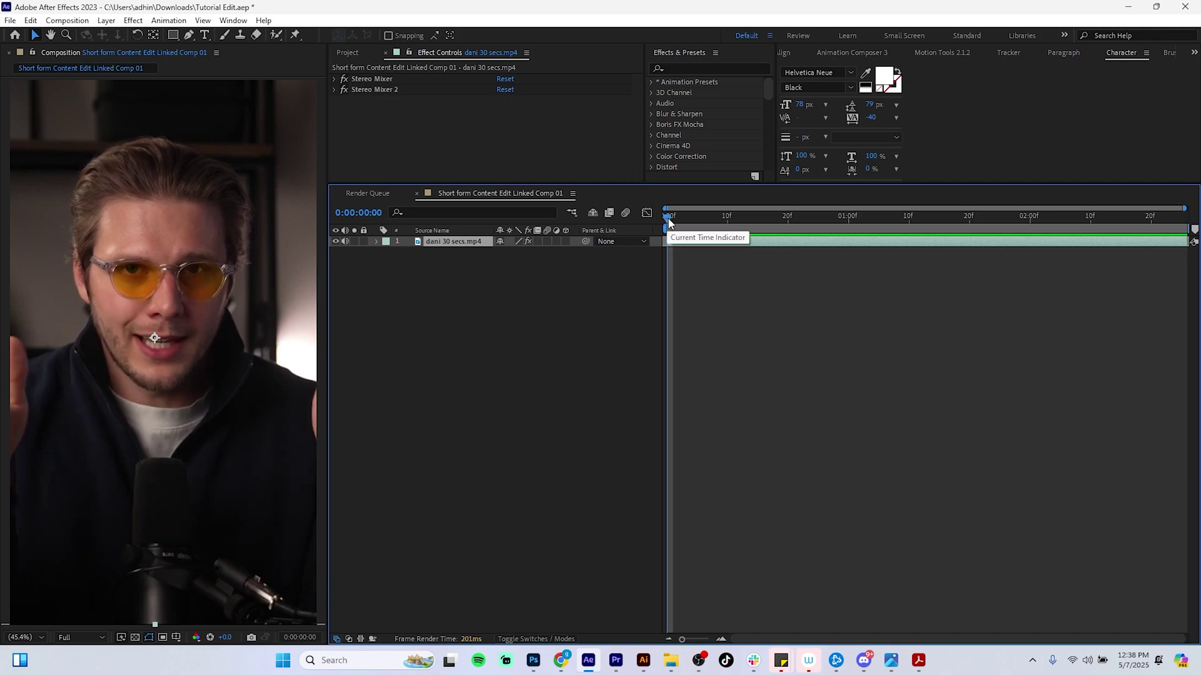
pyautogui.press('space')
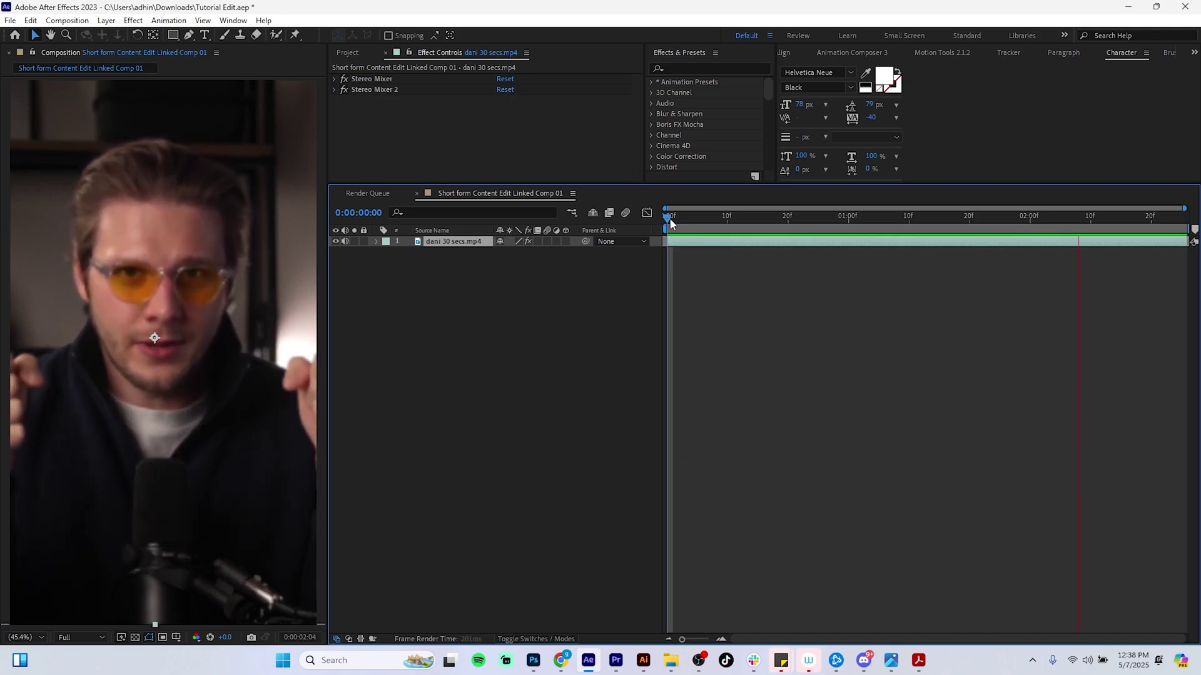
pyautogui.press('space')
# Step: Turn off both Stereo Mixer effects on the video layer and preview the composition from its start
pyautogui.click(344, 80)
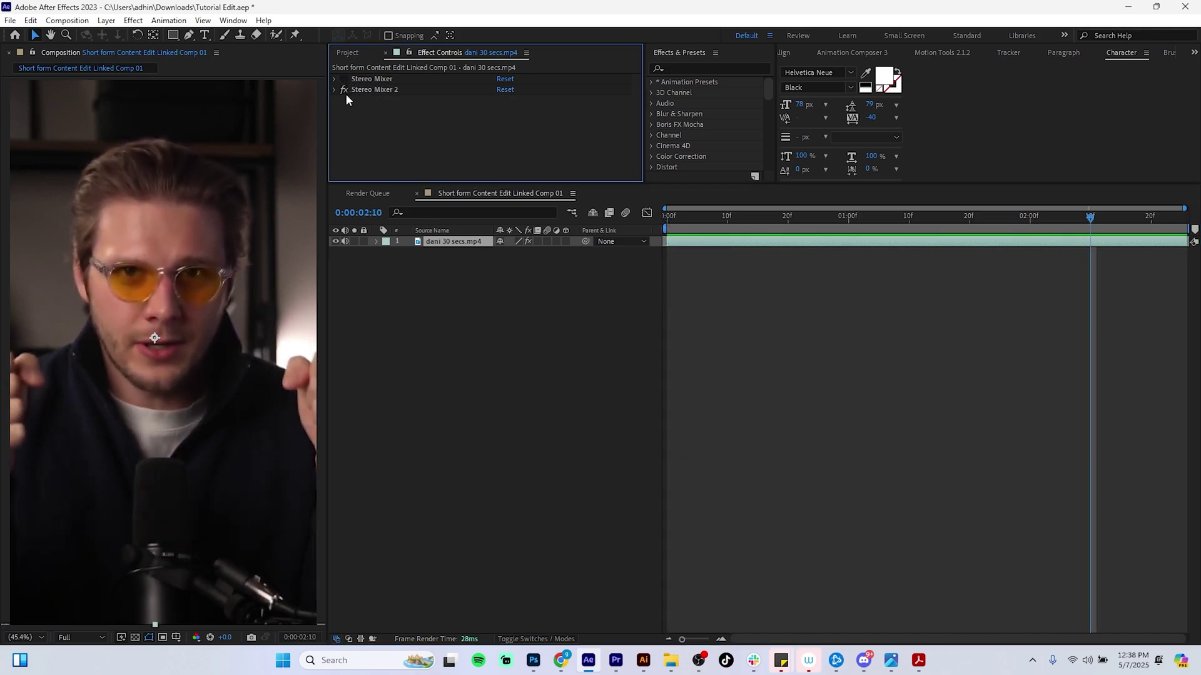
pyautogui.click(345, 91)
pyautogui.moveTo(685, 219); pyautogui.dragTo(664, 222)
pyautogui.press('space')
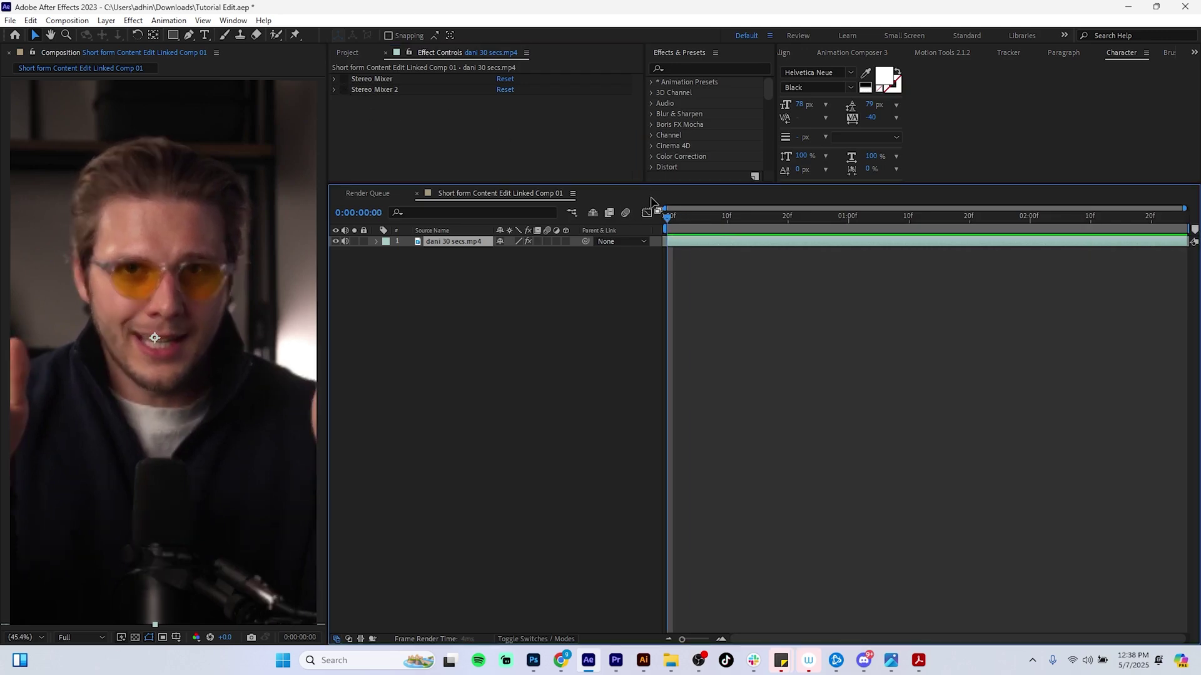
pyautogui.press('space')
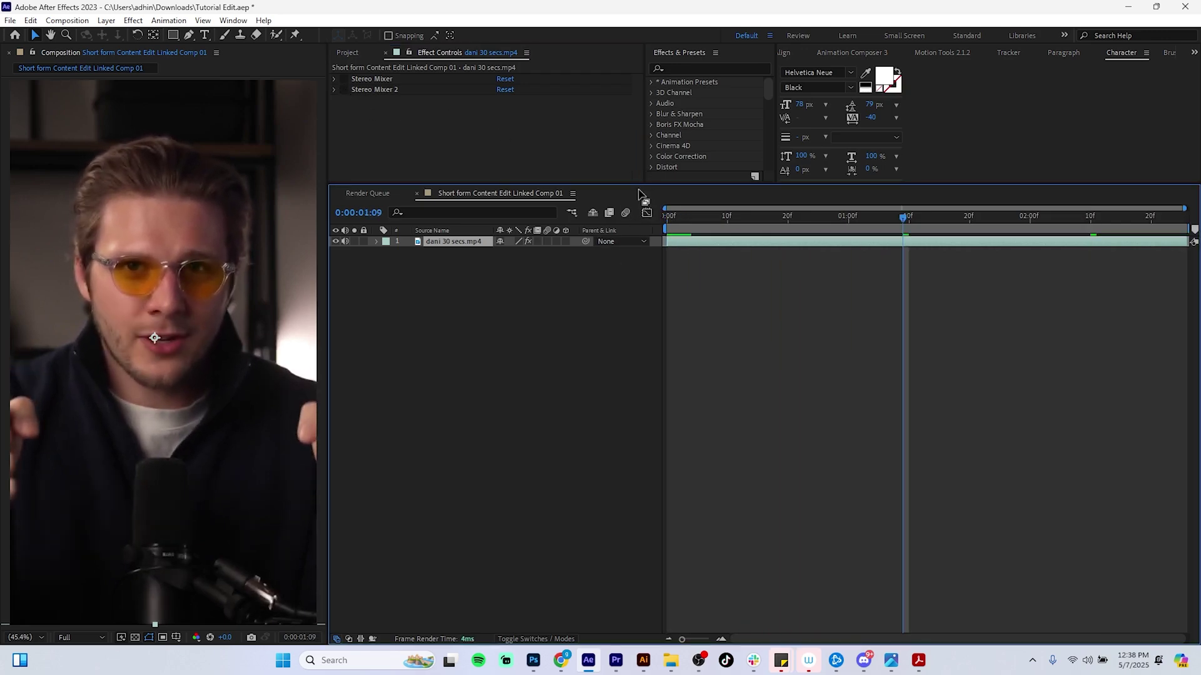
pyautogui.moveTo(686, 216); pyautogui.dragTo(543, 152)
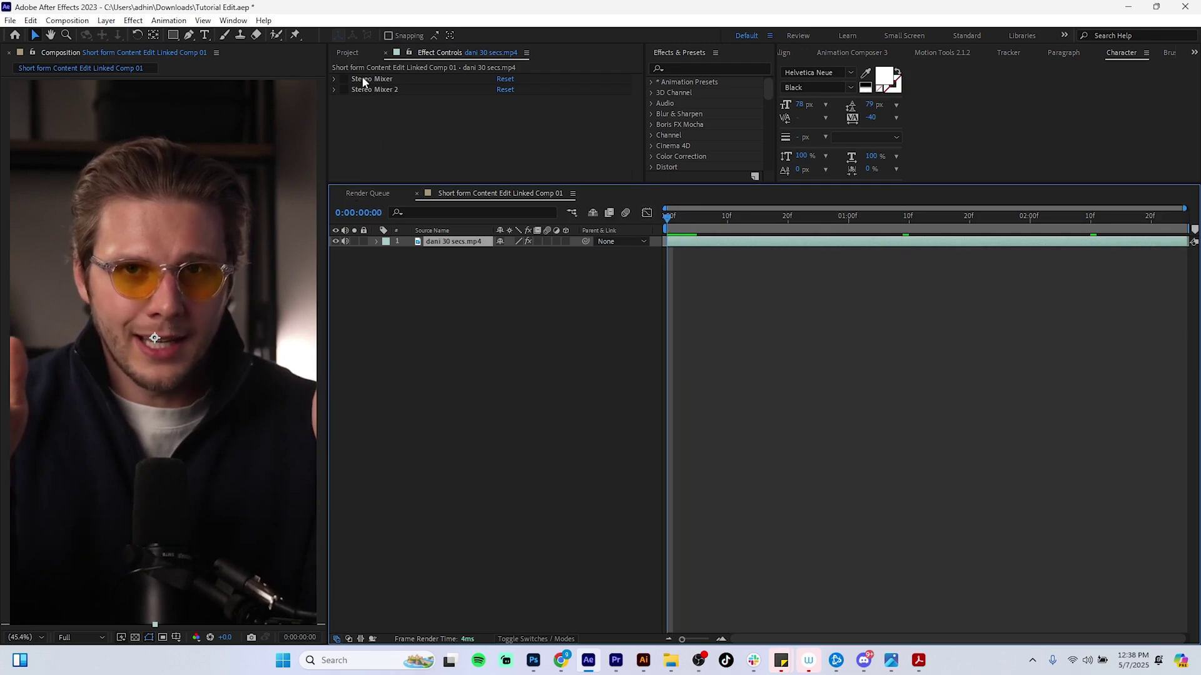
# Step: Check the Premiere Pro sequence at 00:00:08:16, return to After Effects and play the composition from its start
pyautogui.click(618, 664)
pyautogui.moveTo(778, 375); pyautogui.dragTo(812, 387)
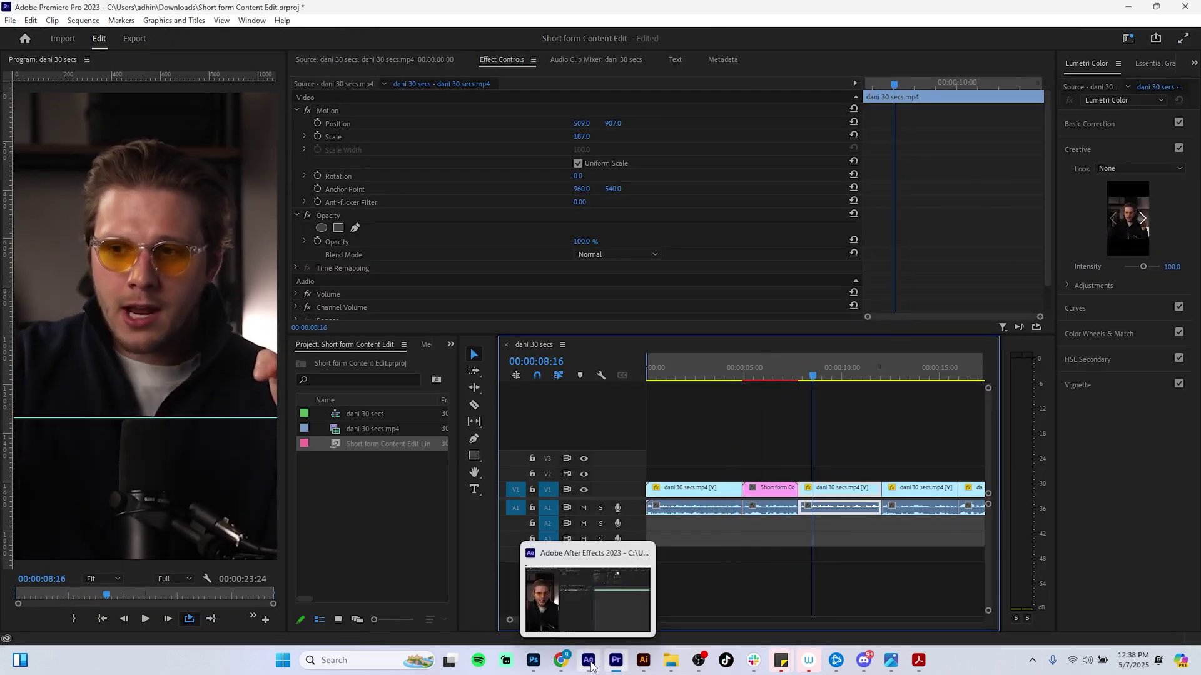
pyautogui.click(589, 663)
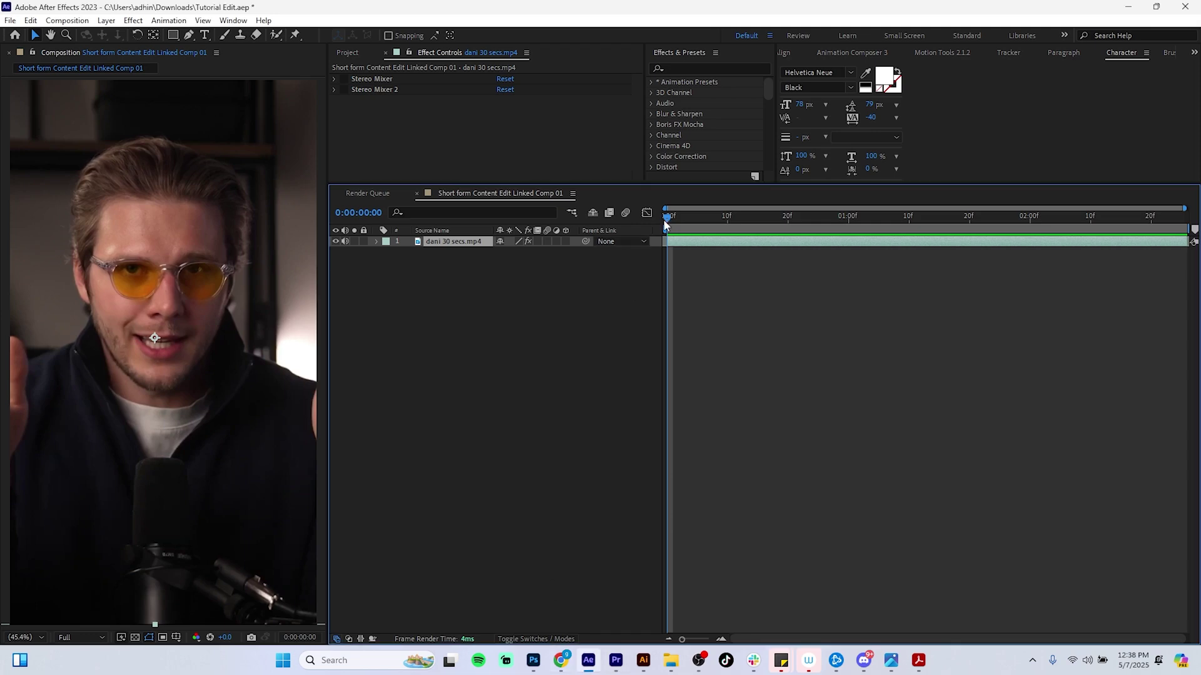
pyautogui.press('space')
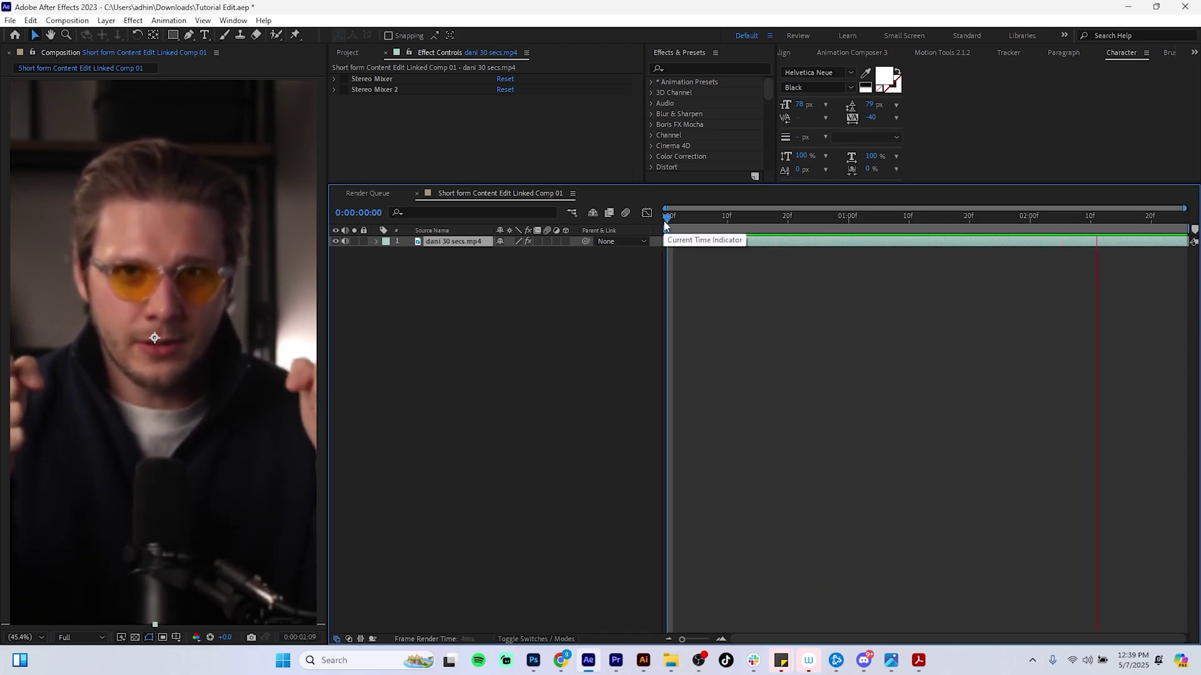
pyautogui.click(677, 230)
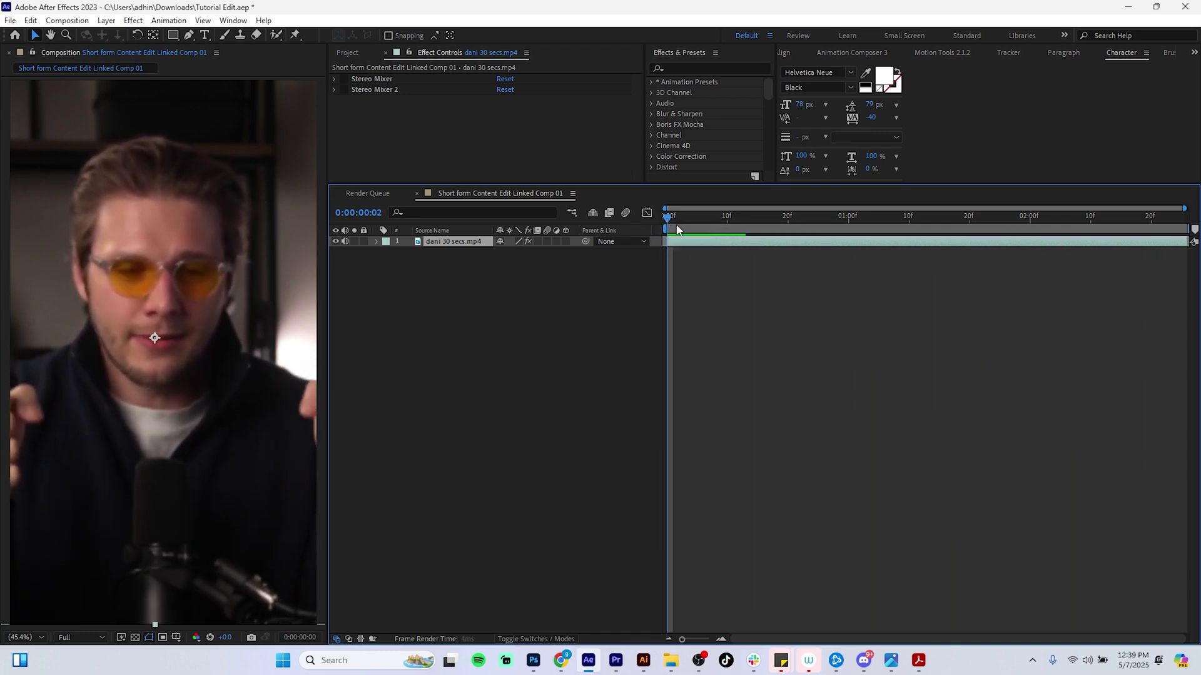
# Step: Add a text layer over the video reading "9 EXTRA YEARS" on one line and "OF THEIR LIFE" on the next
pyautogui.click(204, 35)
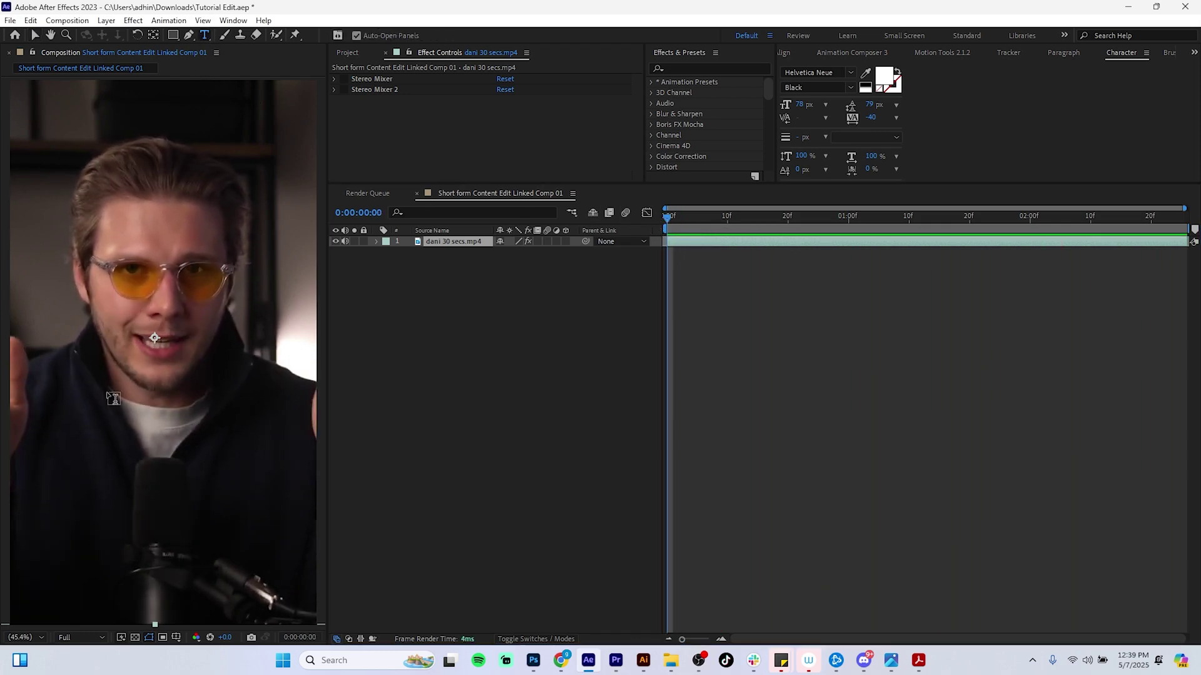
pyautogui.click(68, 483)
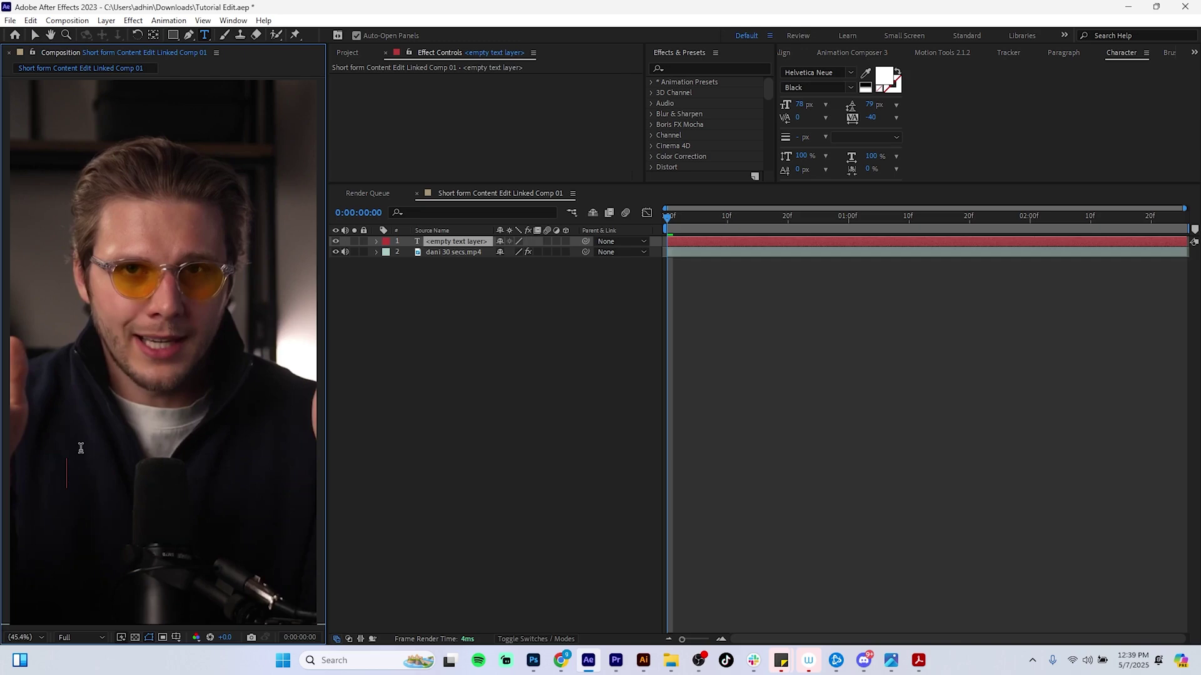
pyautogui.write('9 EX')
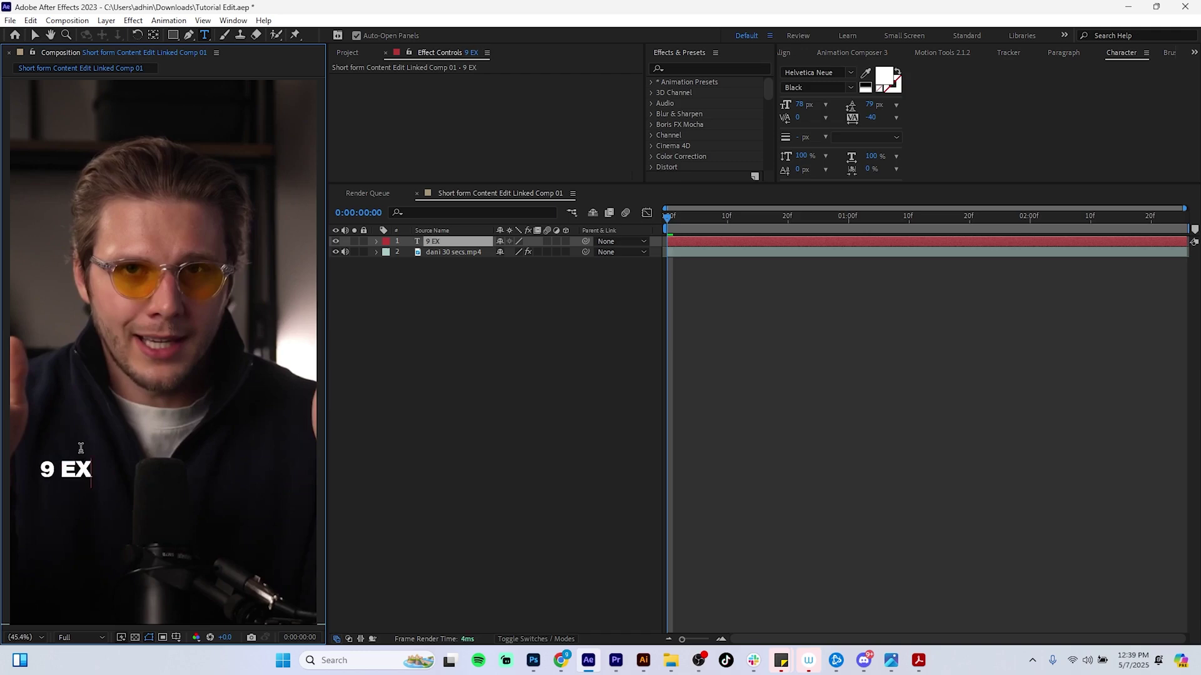
pyautogui.write('TRA YEA')
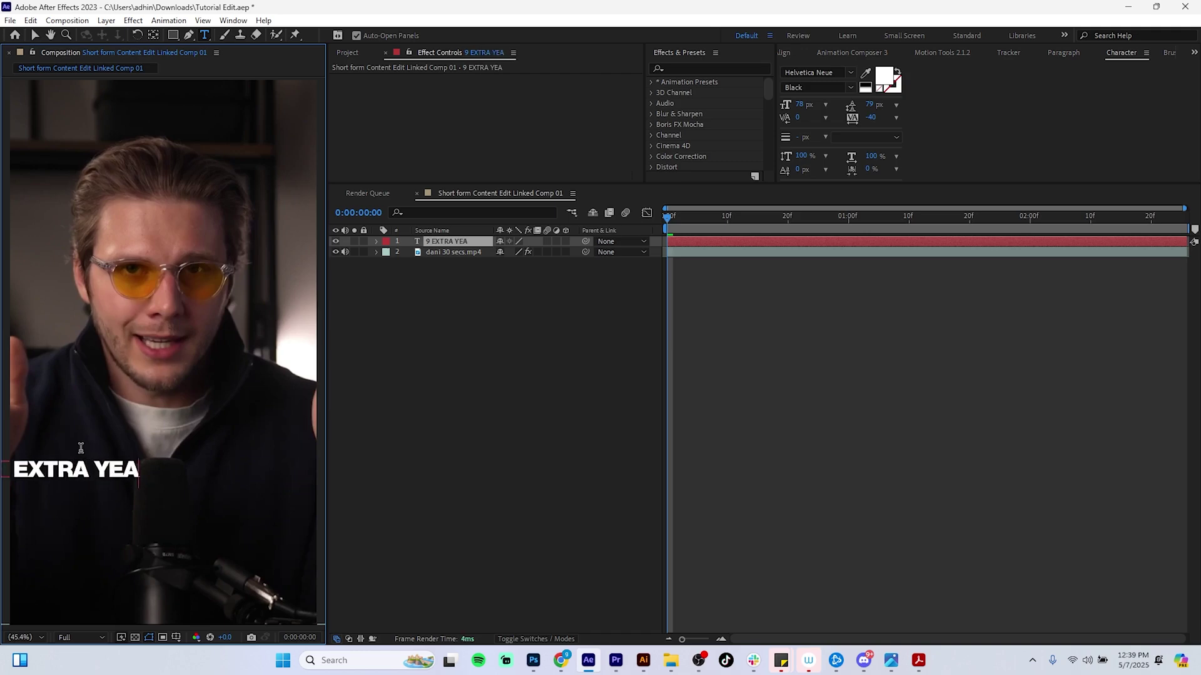
pyautogui.write('RS ')
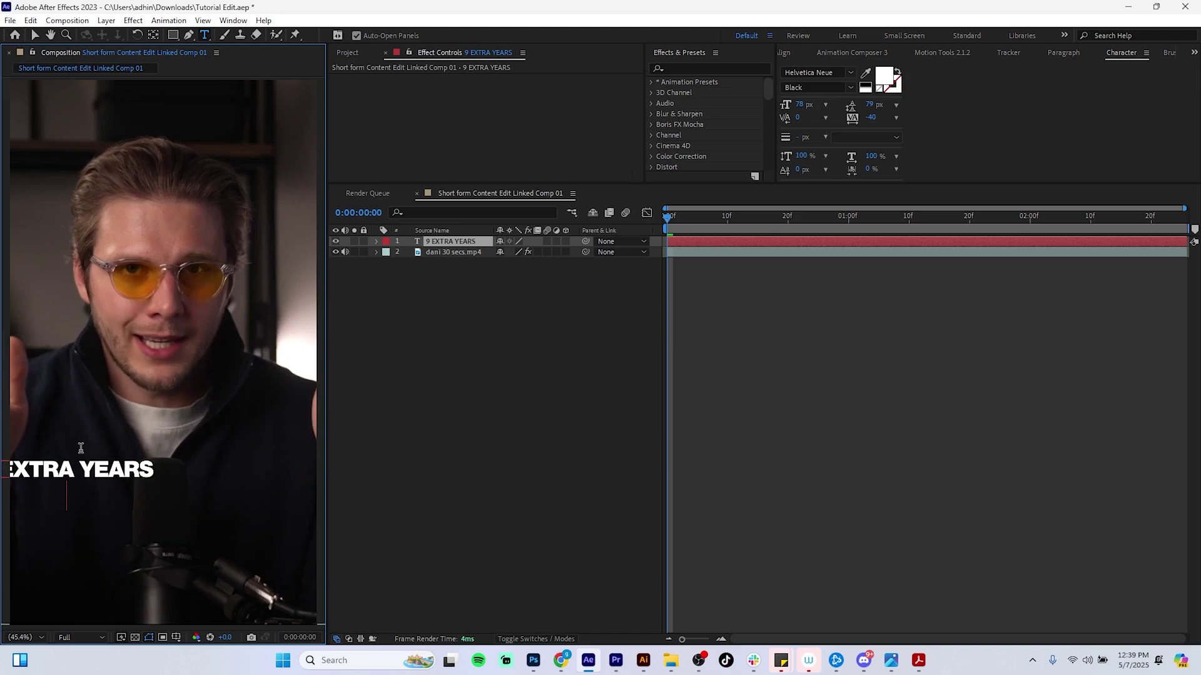
pyautogui.write('OF YO')
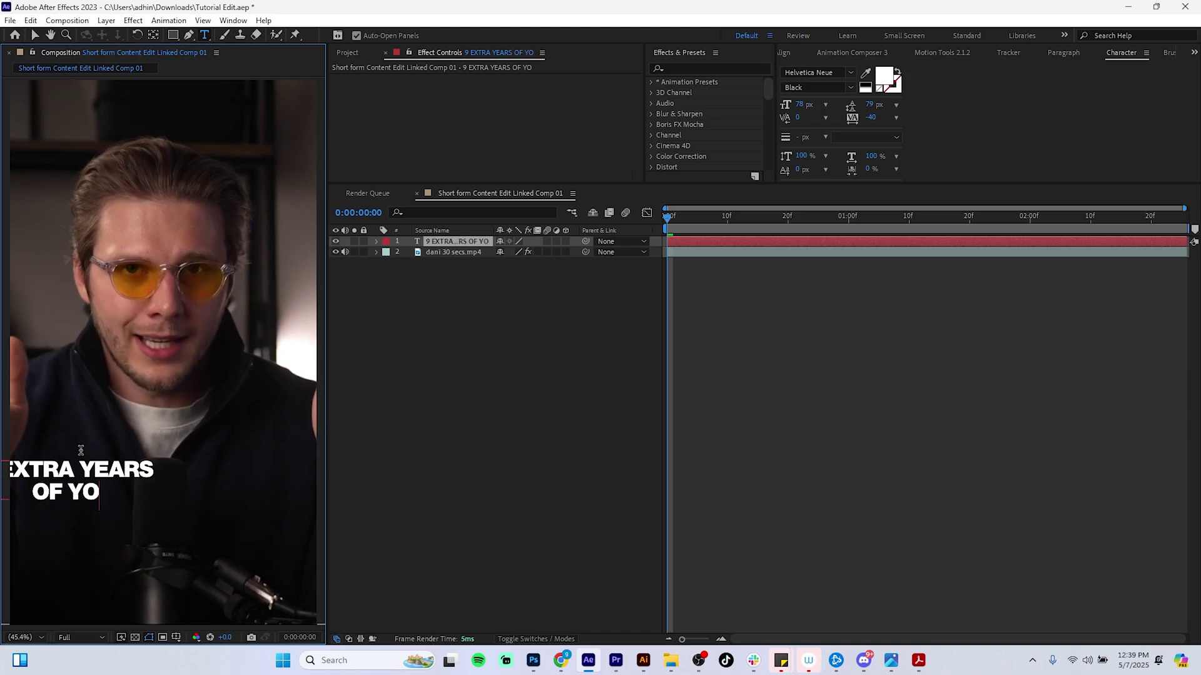
pyautogui.press('BackSpace')
pyautogui.press('BackSpace')
pyautogui.write('THEIR LIFE')
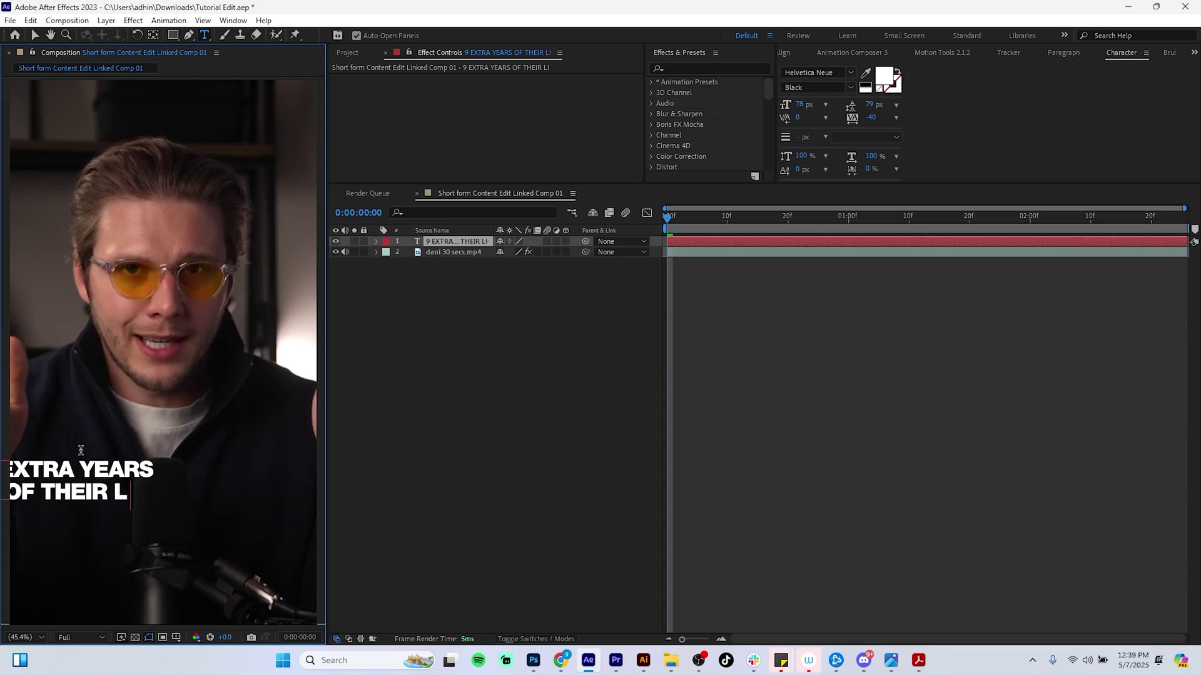
# Step: Finish the text entry and move the text layer to the horizontal centre of the frame, over the speaker's chest
pyautogui.click(478, 246)
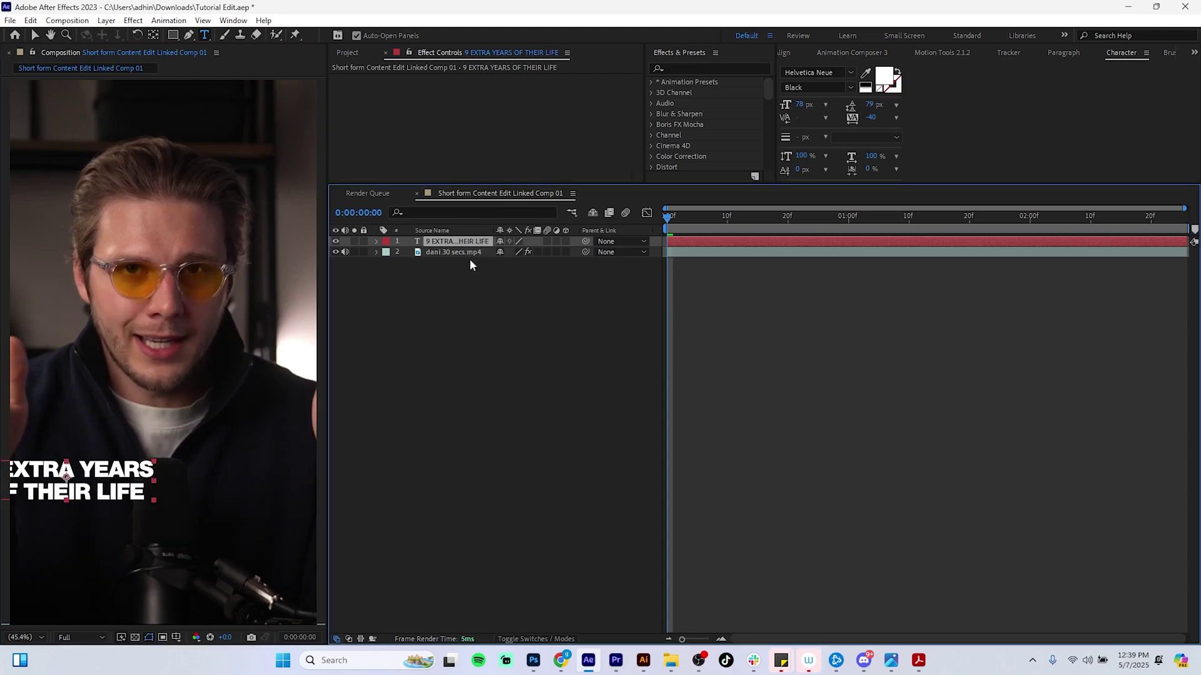
pyautogui.press('v')
pyautogui.moveTo(97, 479); pyautogui.dragTo(188, 473)
# Step: Set the text's font to Poppins ExtraBold, its size to 94 px and its leading to 109 px
pyautogui.click(851, 73)
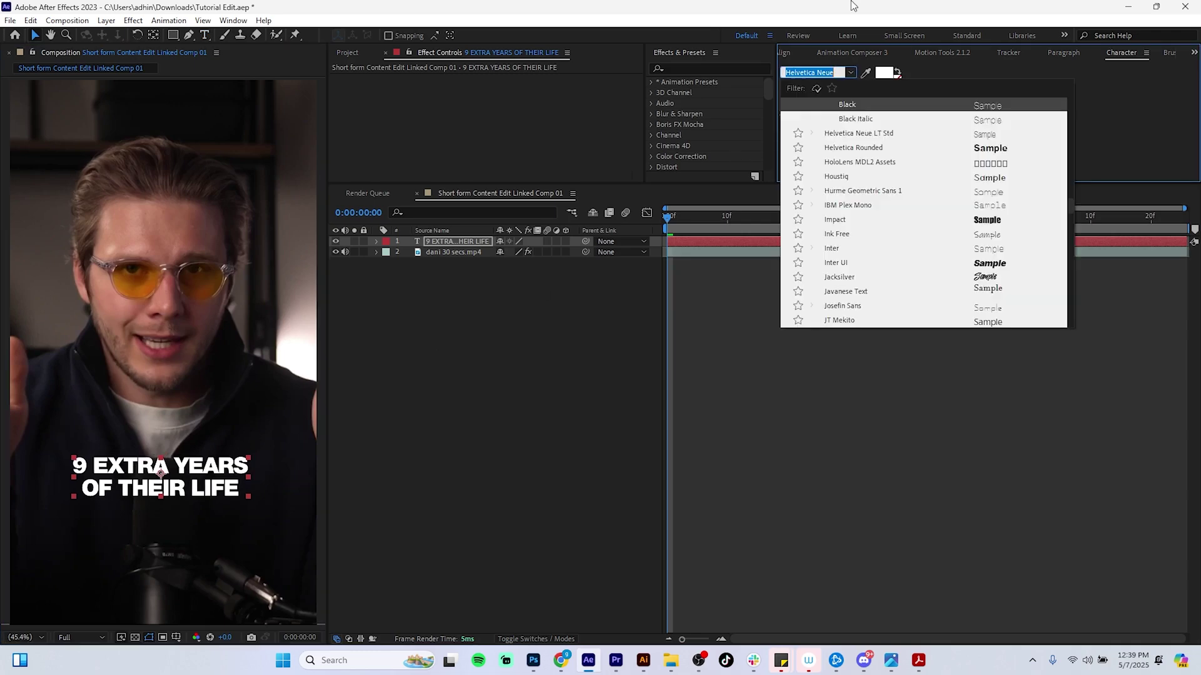
pyautogui.write('pop')
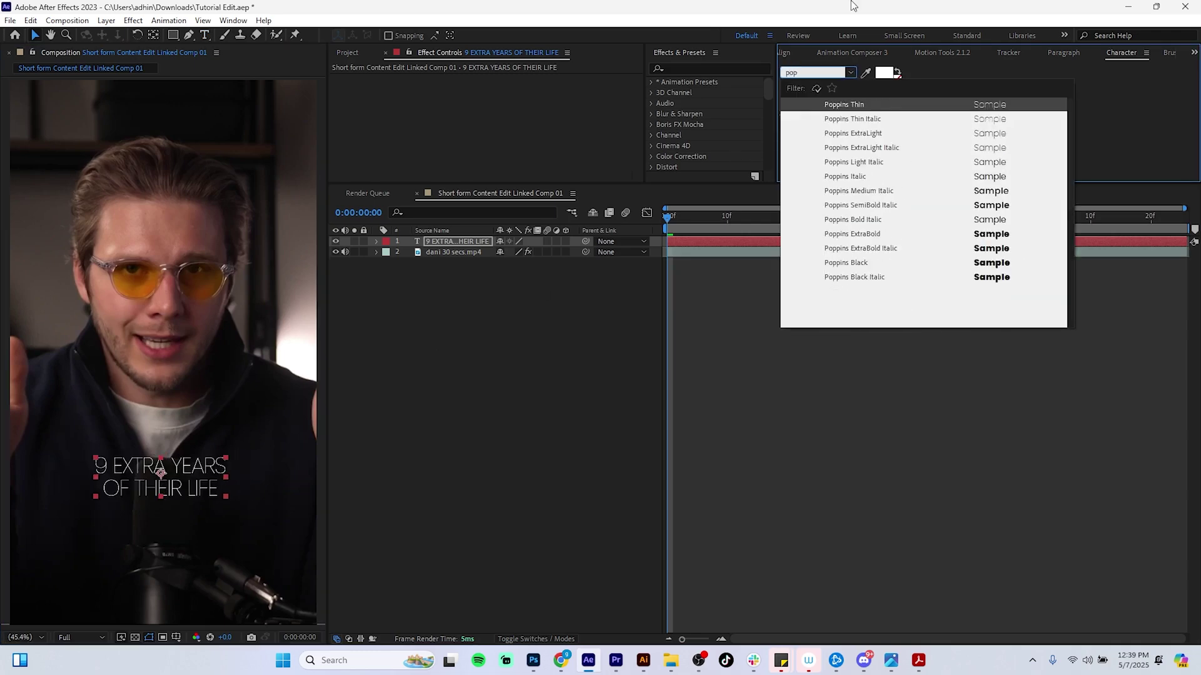
pyautogui.click(1002, 249)
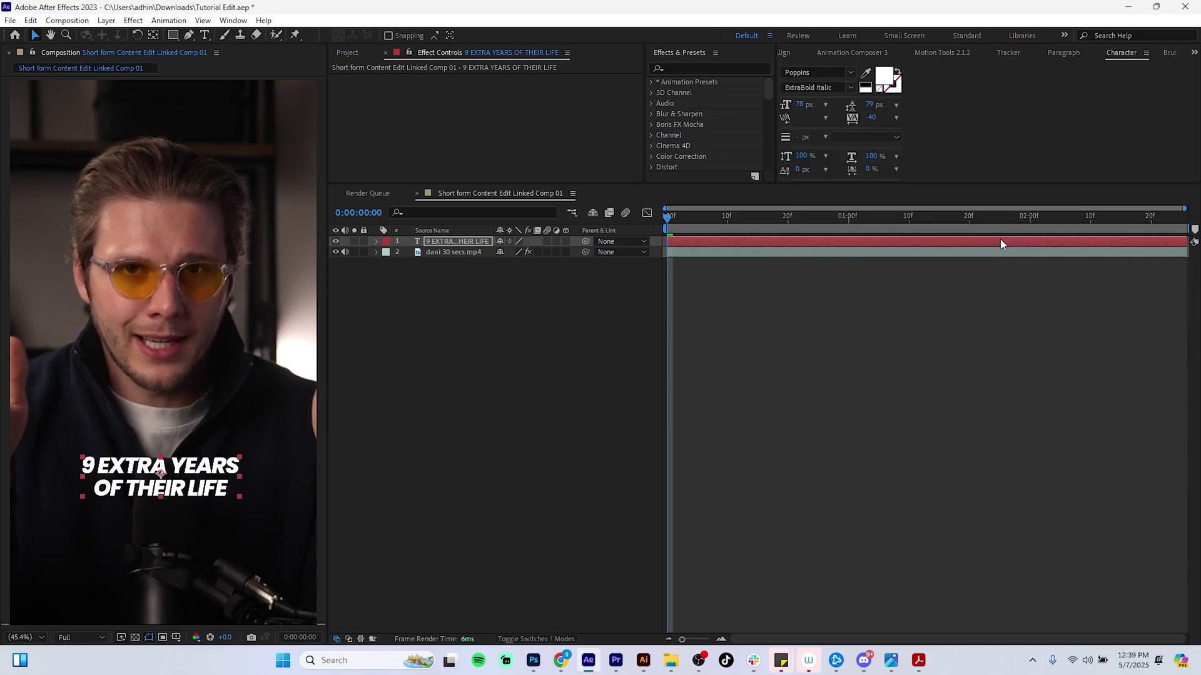
pyautogui.click(851, 92)
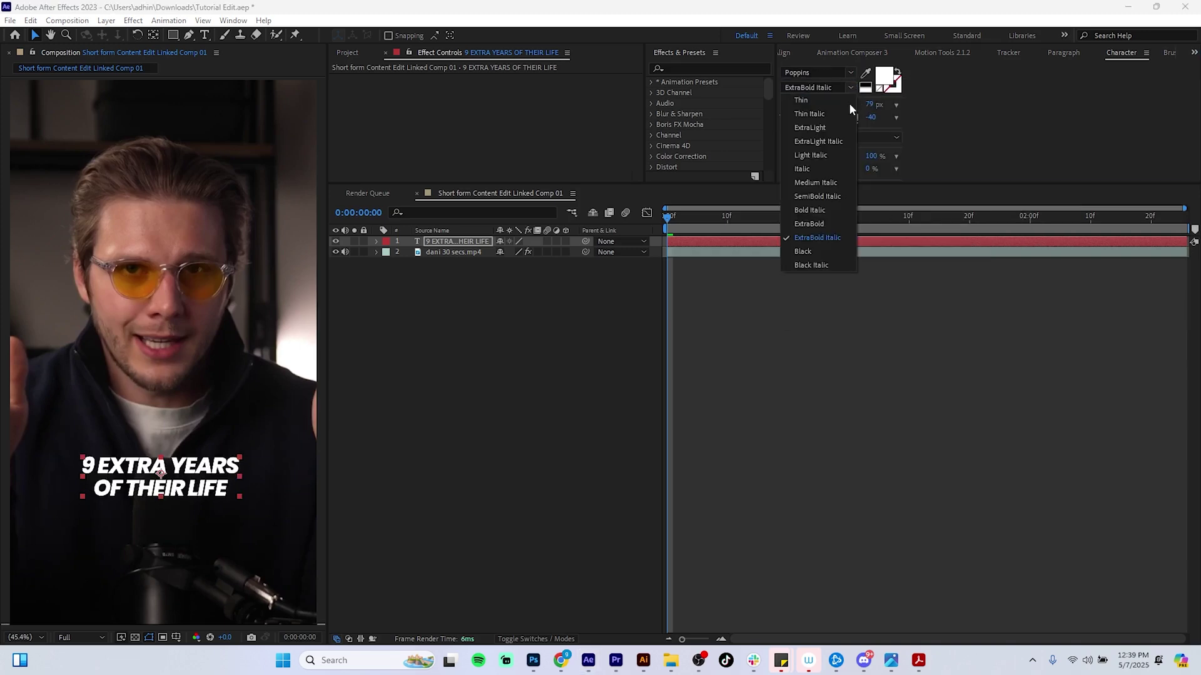
pyautogui.click(818, 224)
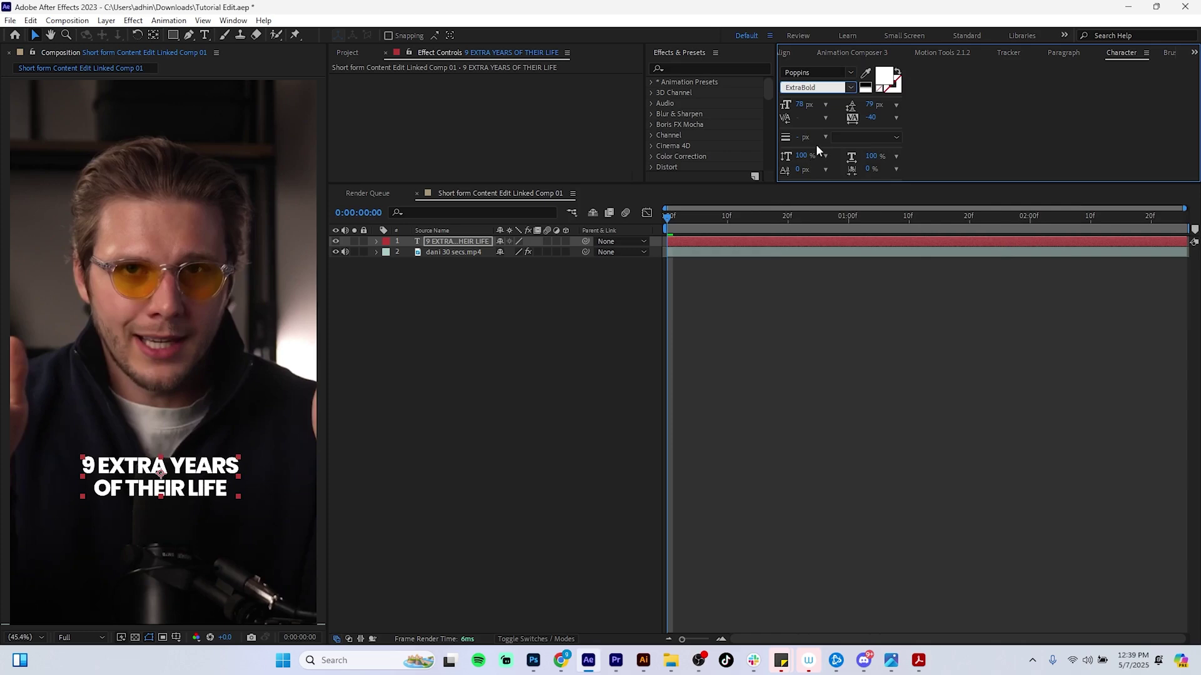
pyautogui.moveTo(800, 106); pyautogui.dragTo(888, 103)
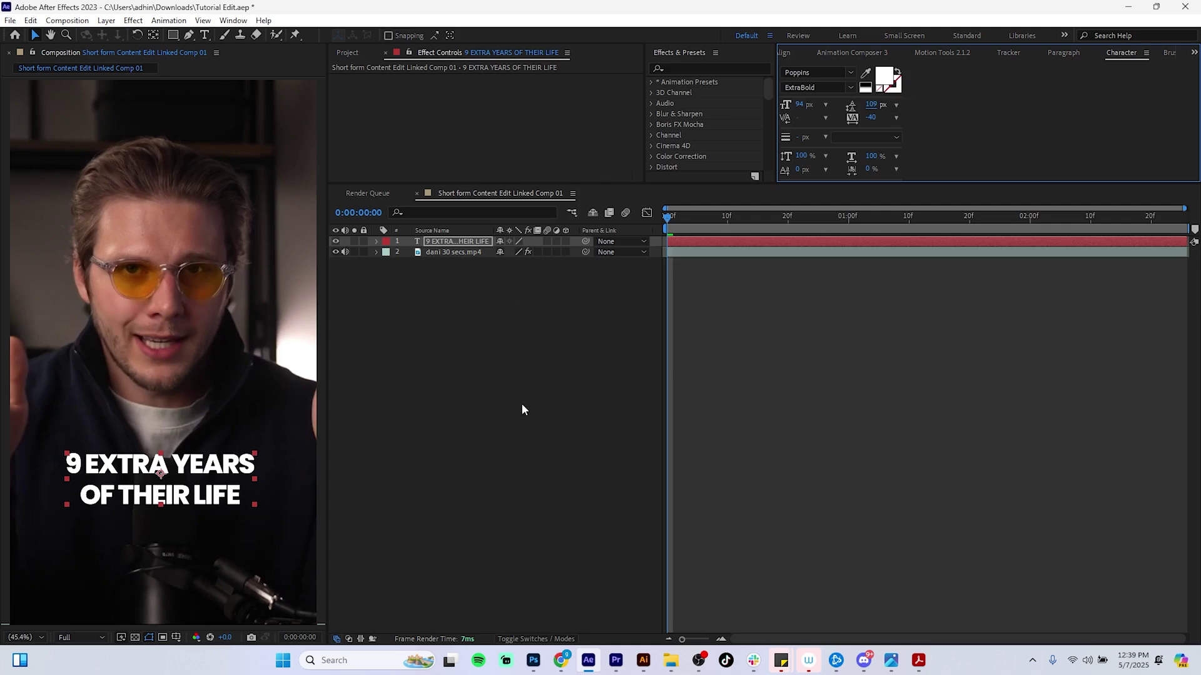
pyautogui.click(536, 521)
# Step: Switch to Premiere Pro and check the linked composition's text at 00:00:06:04 and the sequence at 00:00:07:24
pyautogui.click(615, 660)
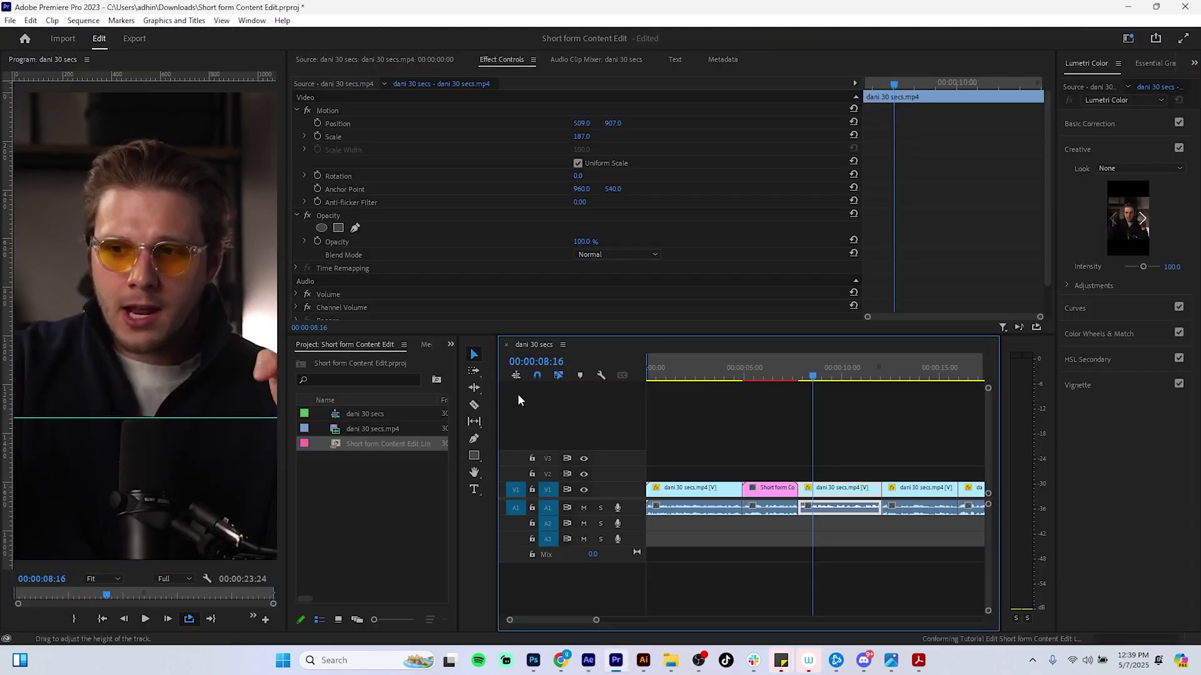
pyautogui.click(768, 370)
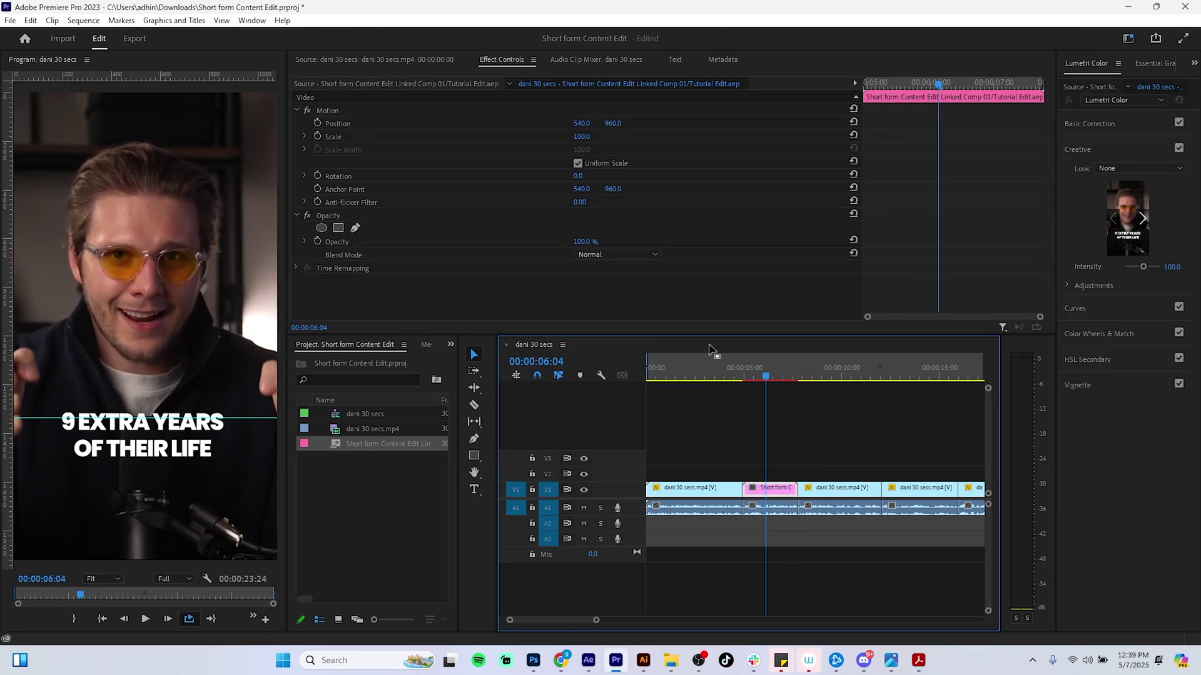
pyautogui.click(800, 375)
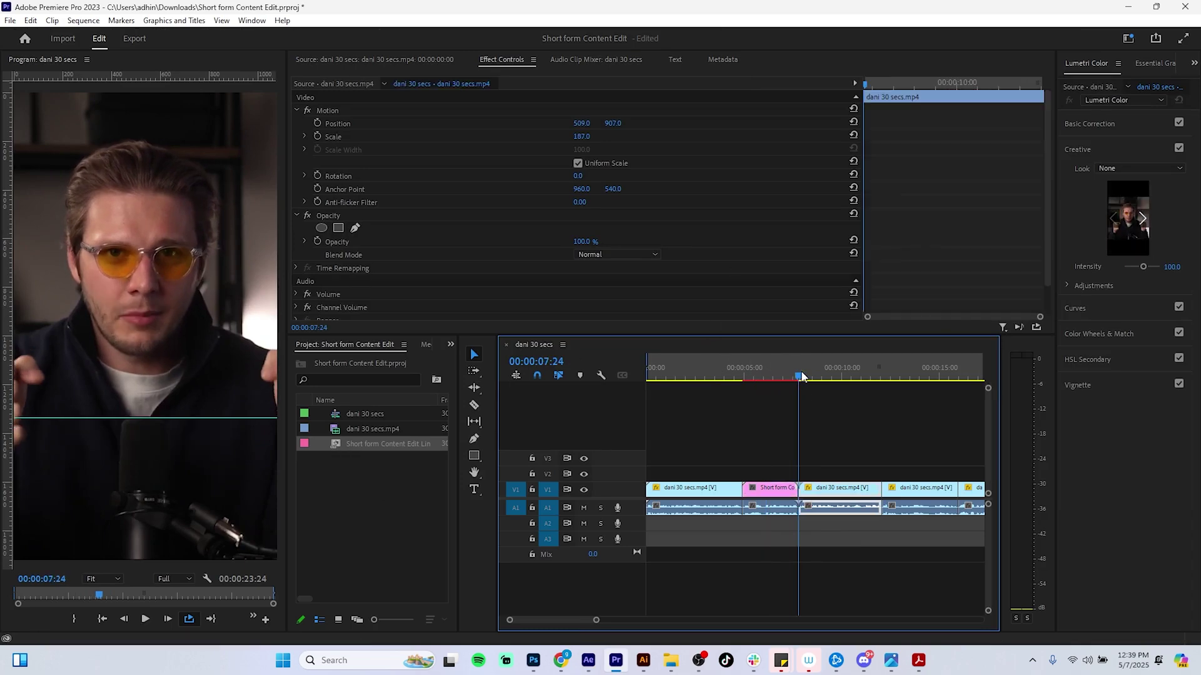
# Step: Play the sequence from 00:00:07:24 and review the clips following the linked composition
pyautogui.moveTo(596, 620)
pyautogui.mouseDown()
pyautogui.moveTo(628, 620)
pyautogui.moveTo(611, 620)
pyautogui.mouseUp()
pyautogui.press('space')
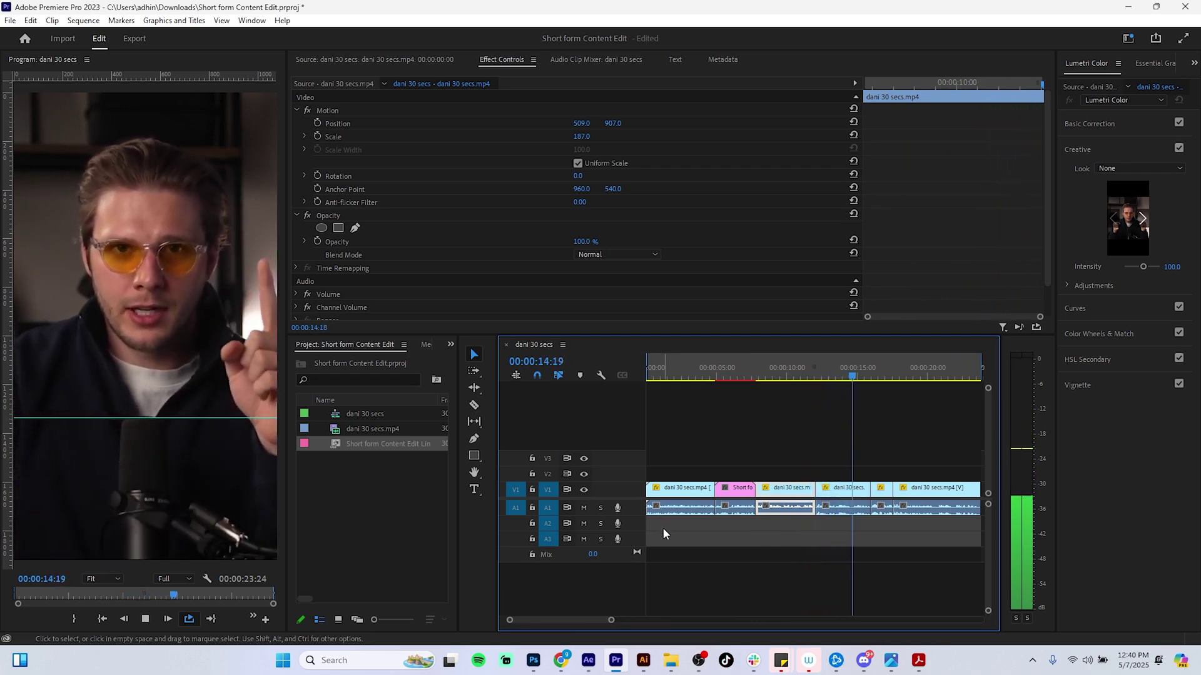
pyautogui.click(809, 374)
pyautogui.press('space')
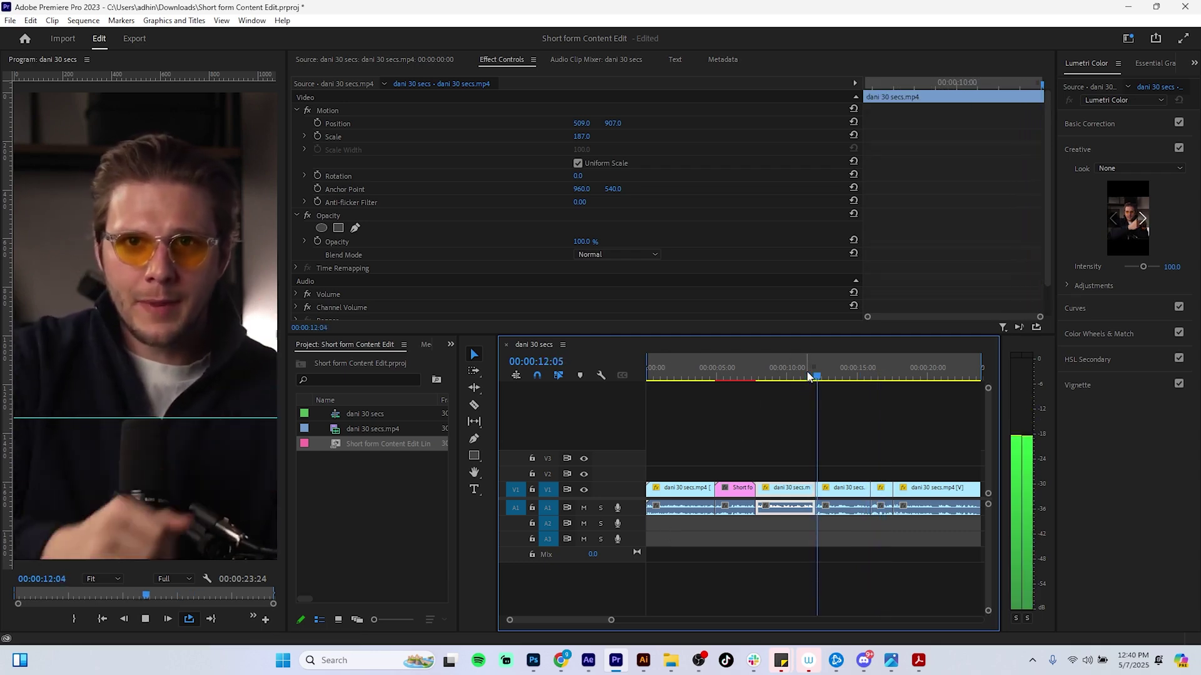
pyautogui.moveTo(809, 375); pyautogui.dragTo(759, 380)
pyautogui.press('space')
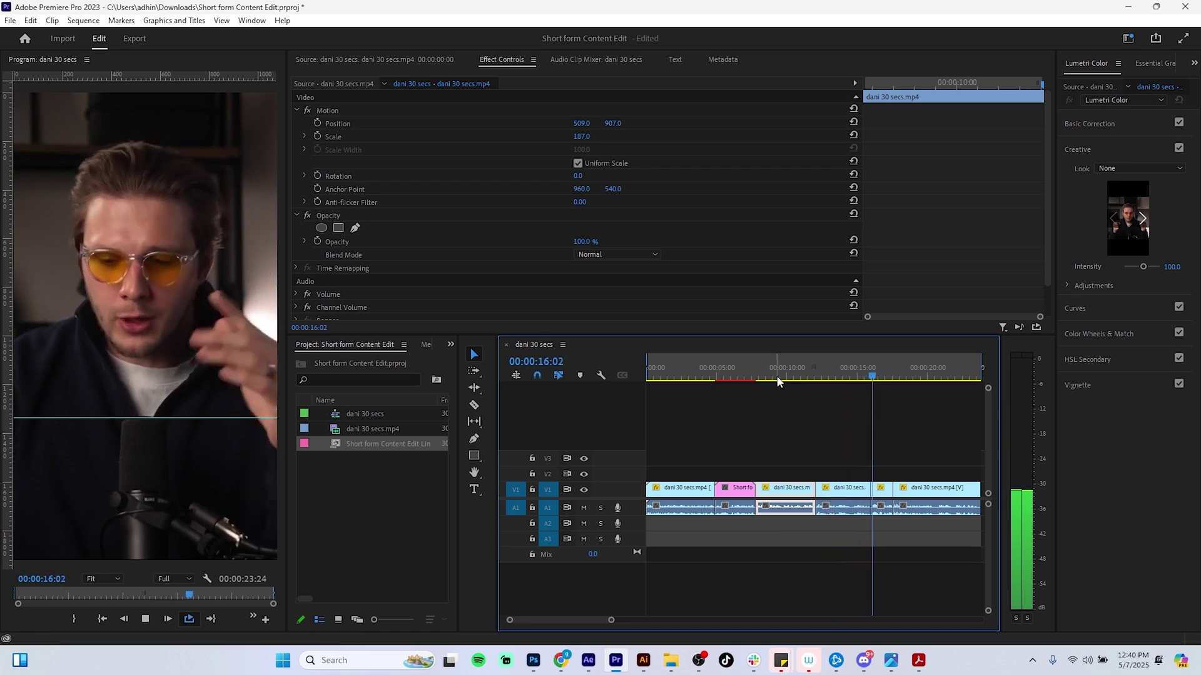
pyautogui.click(766, 379)
pyautogui.press('space')
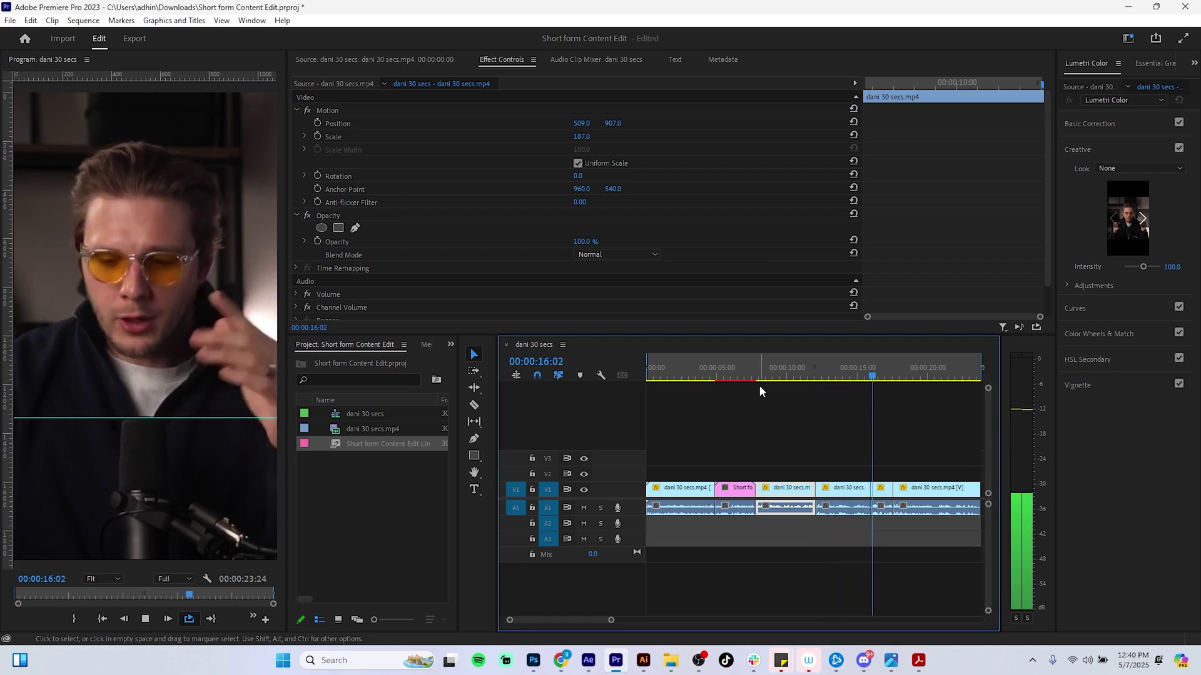
pyautogui.moveTo(769, 378); pyautogui.dragTo(758, 379)
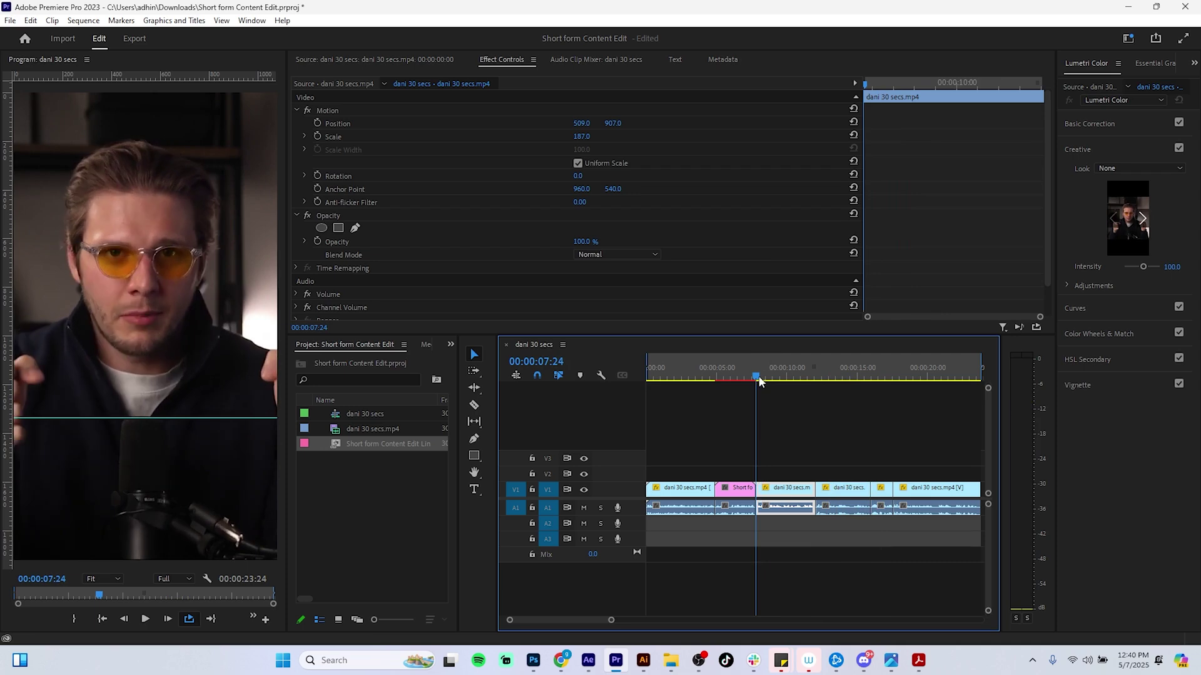
# Step: Replay the two clips after the linked composition, rechecking the speech around 00:00:10:17 and through to 00:00:15:25
pyautogui.press('space')
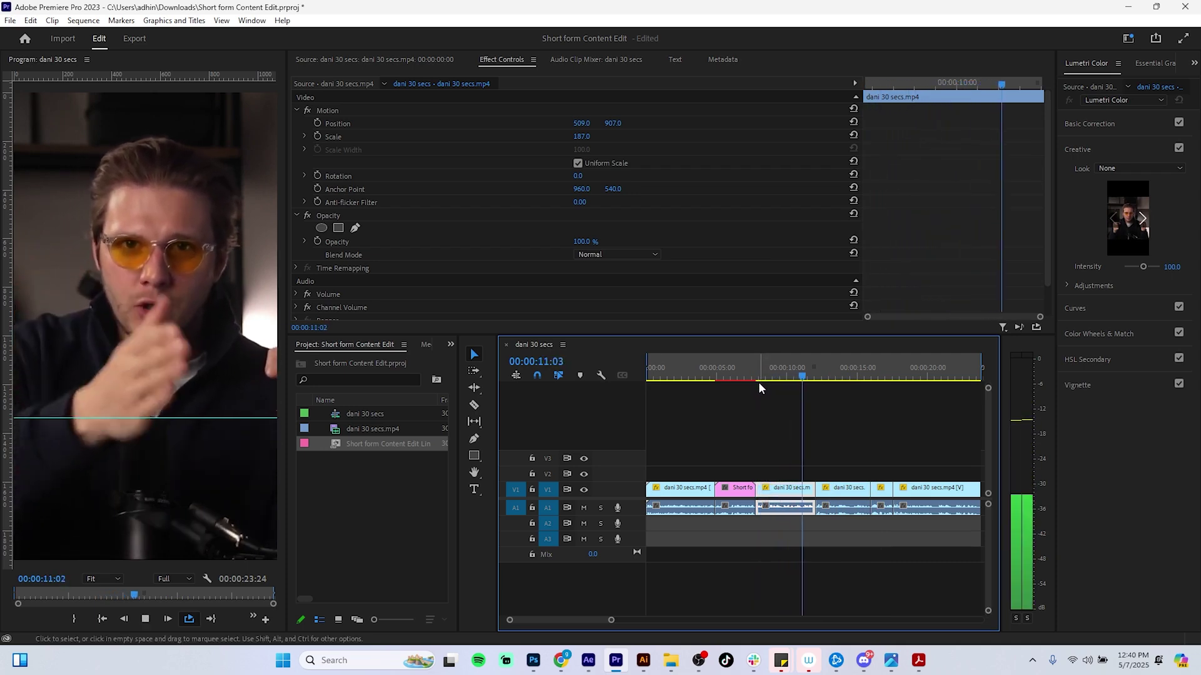
pyautogui.press('space')
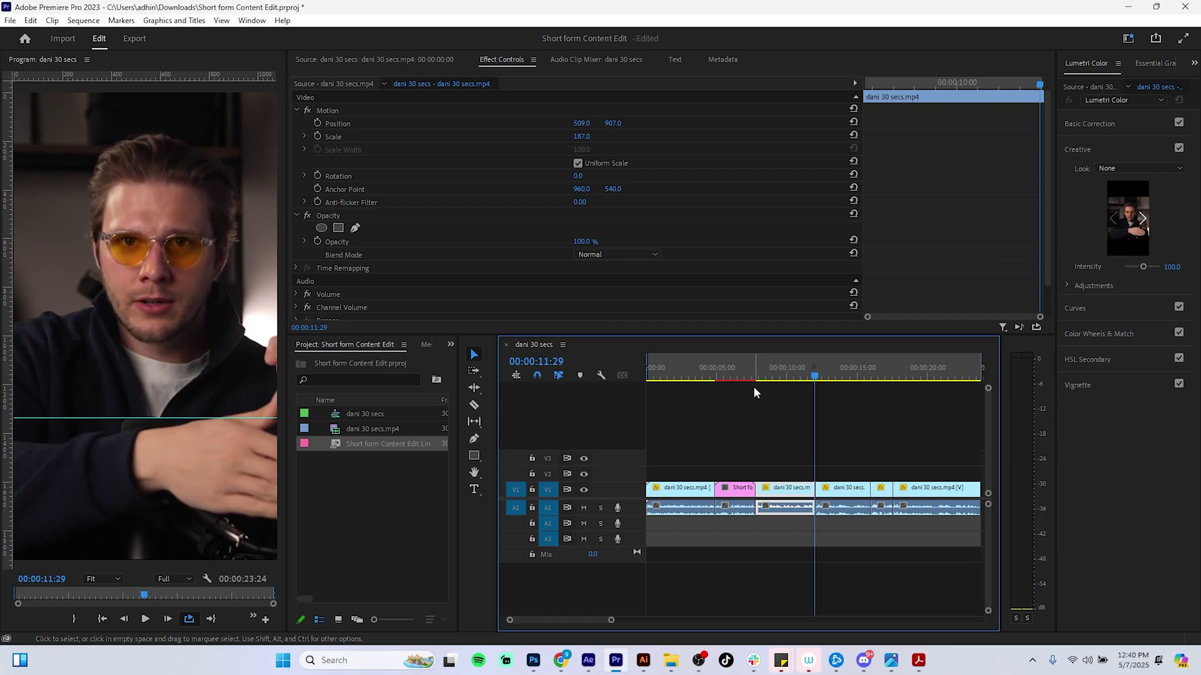
pyautogui.moveTo(815, 375); pyautogui.dragTo(758, 379)
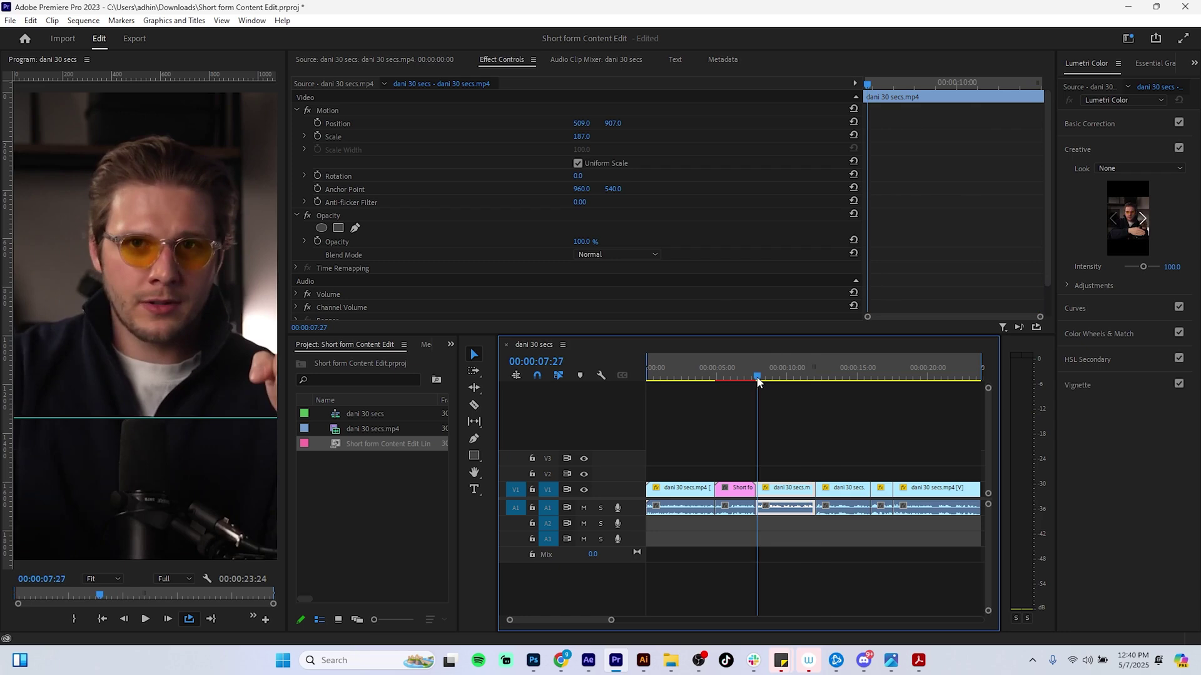
pyautogui.press('space')
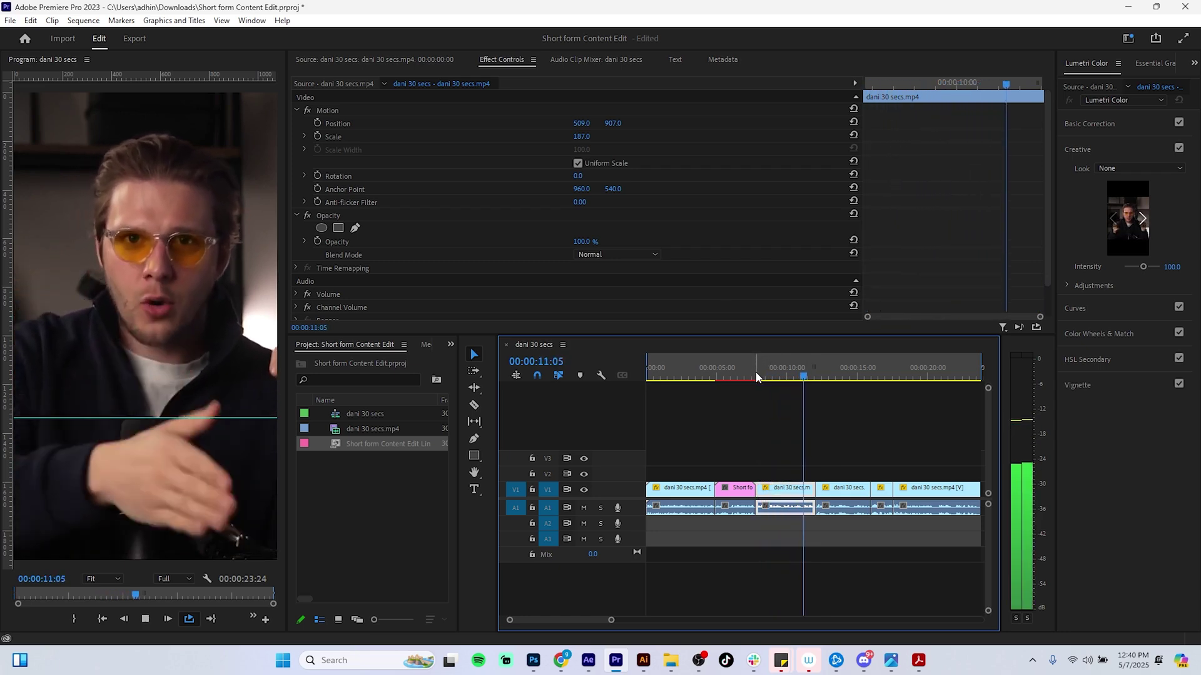
pyautogui.press('space')
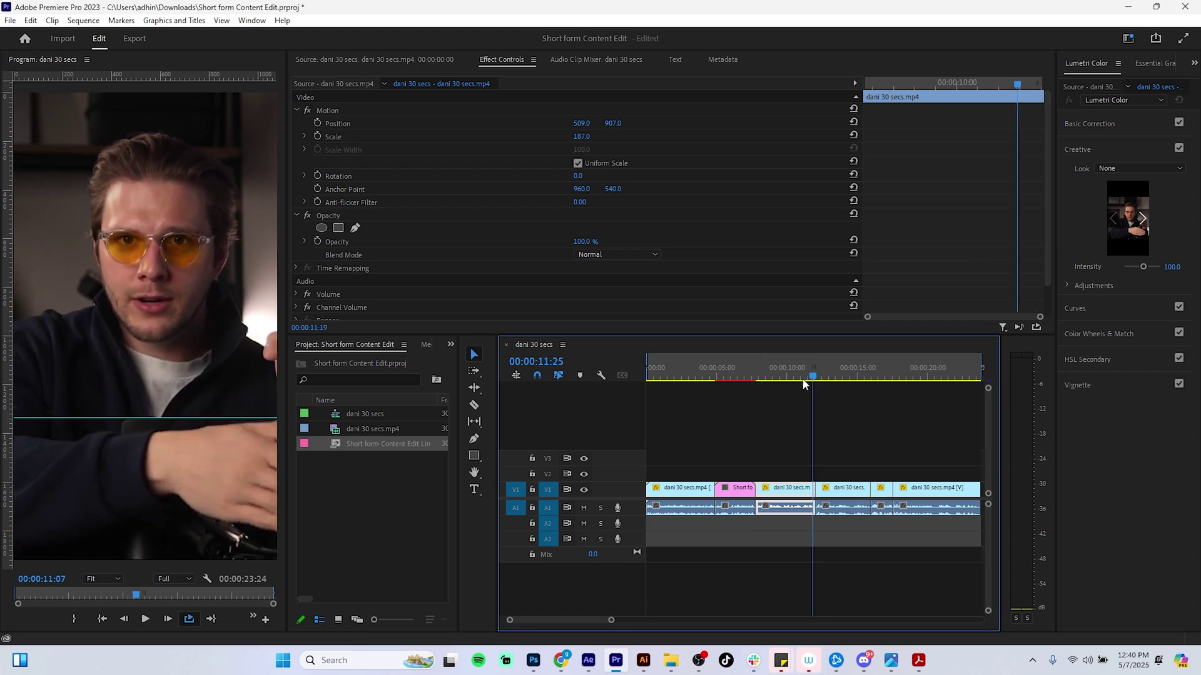
pyautogui.moveTo(804, 384)
pyautogui.mouseDown()
pyautogui.moveTo(774, 385)
pyautogui.moveTo(842, 384)
pyautogui.moveTo(796, 393)
pyautogui.mouseUp()
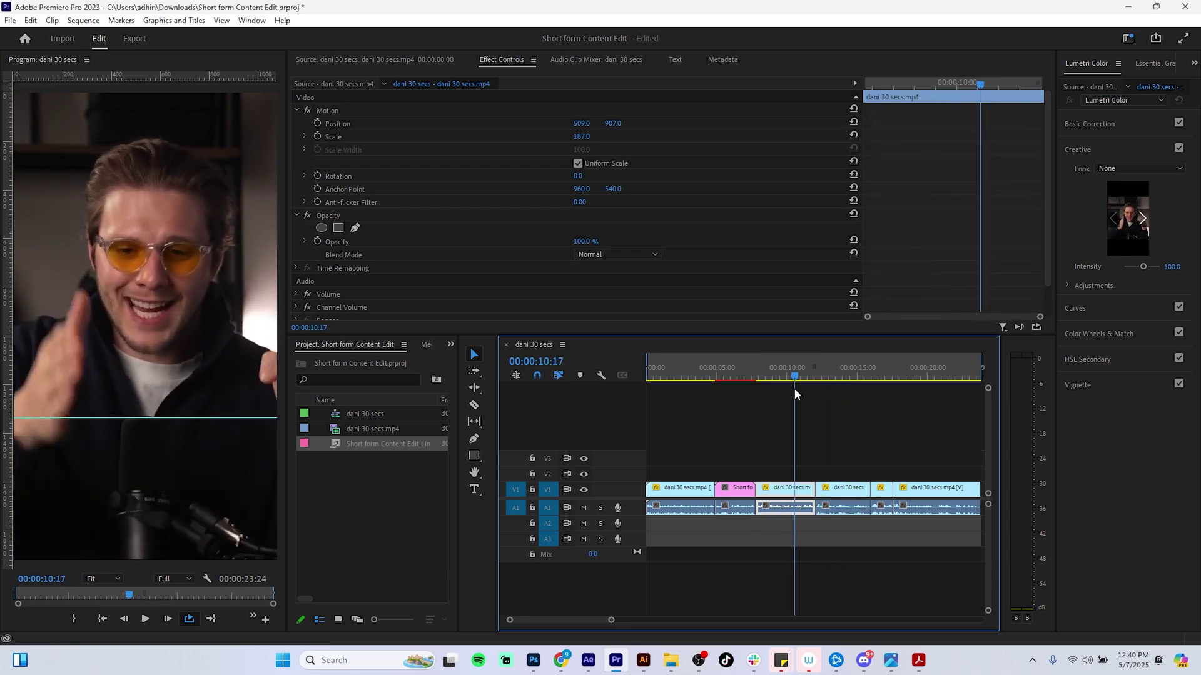
pyautogui.press('space')
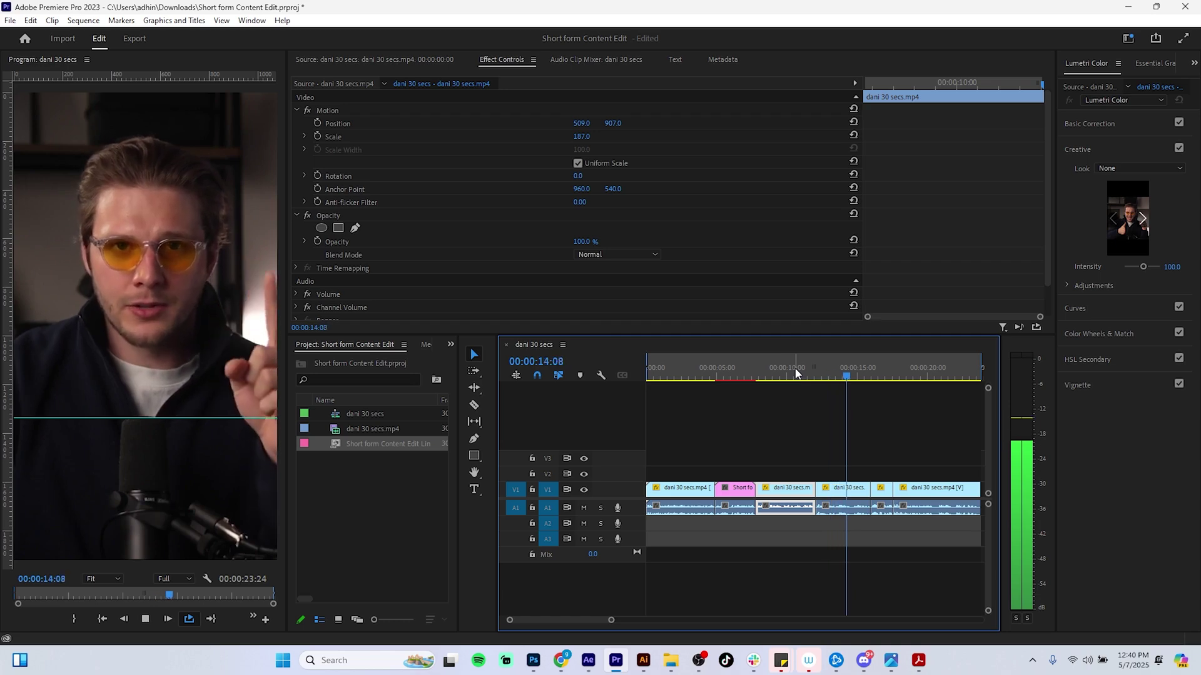
pyautogui.press('space')
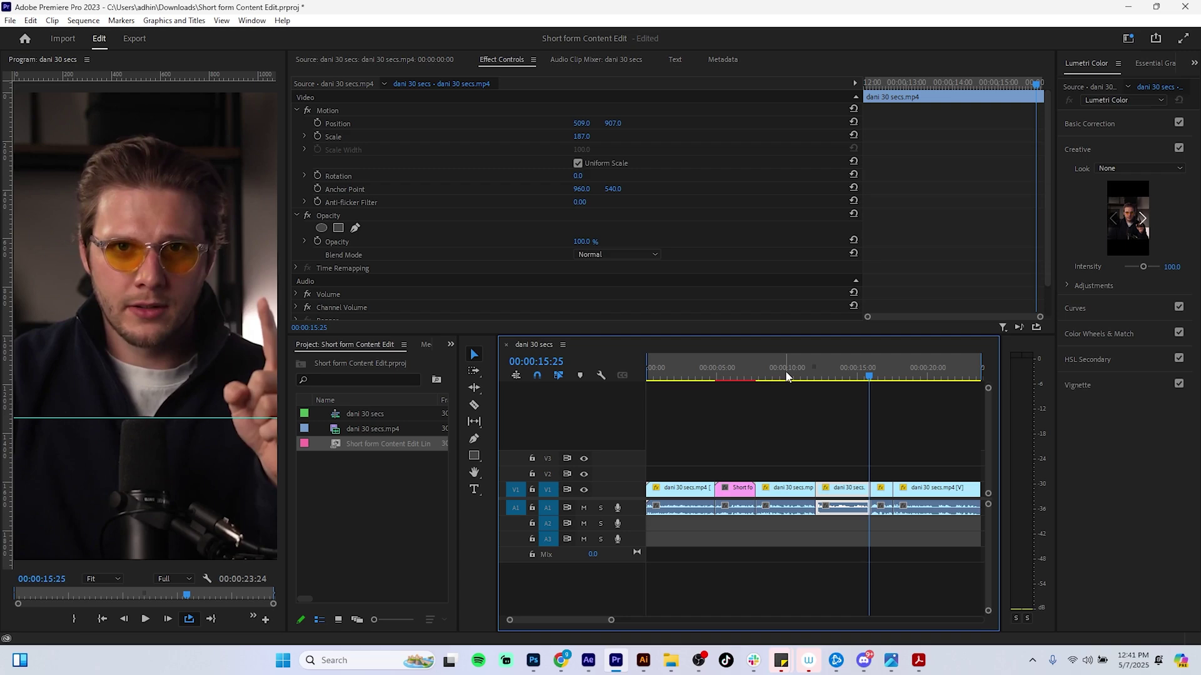
# Step: Check the "9 EXTRA YEARS OF THEIR LIFE" text at 00:00:05:25, and review the section from 00:00:07:24 to about 00:00:15:05
pyautogui.click(725, 376)
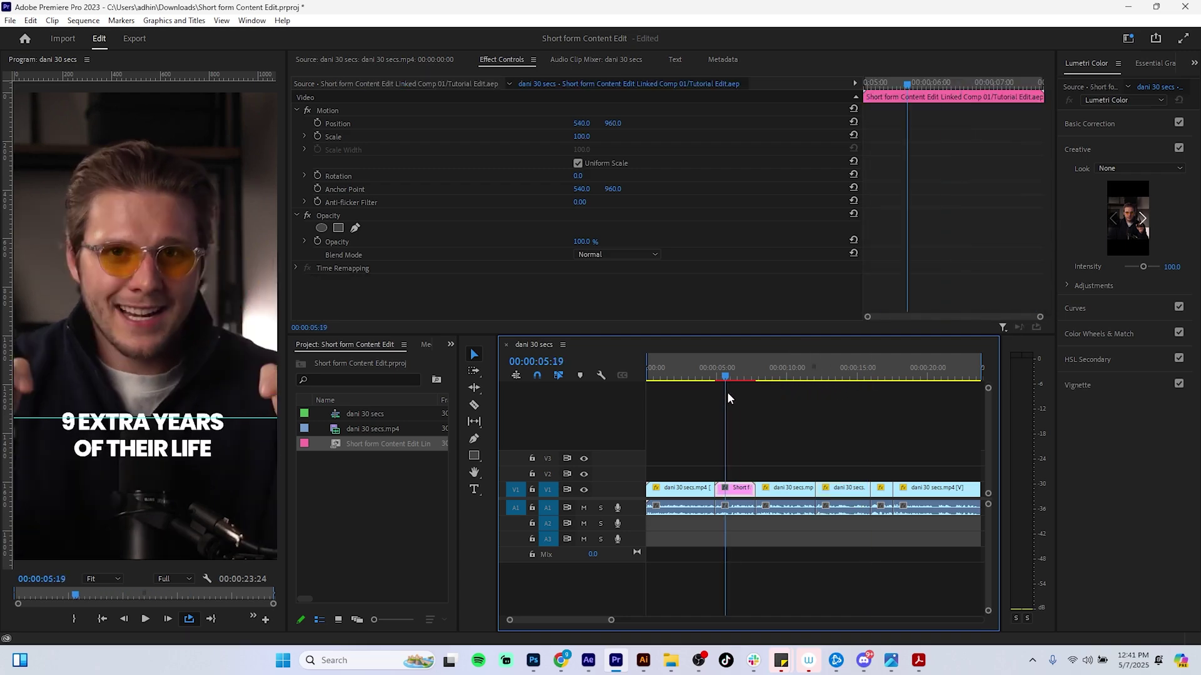
pyautogui.moveTo(727, 394); pyautogui.dragTo(728, 394)
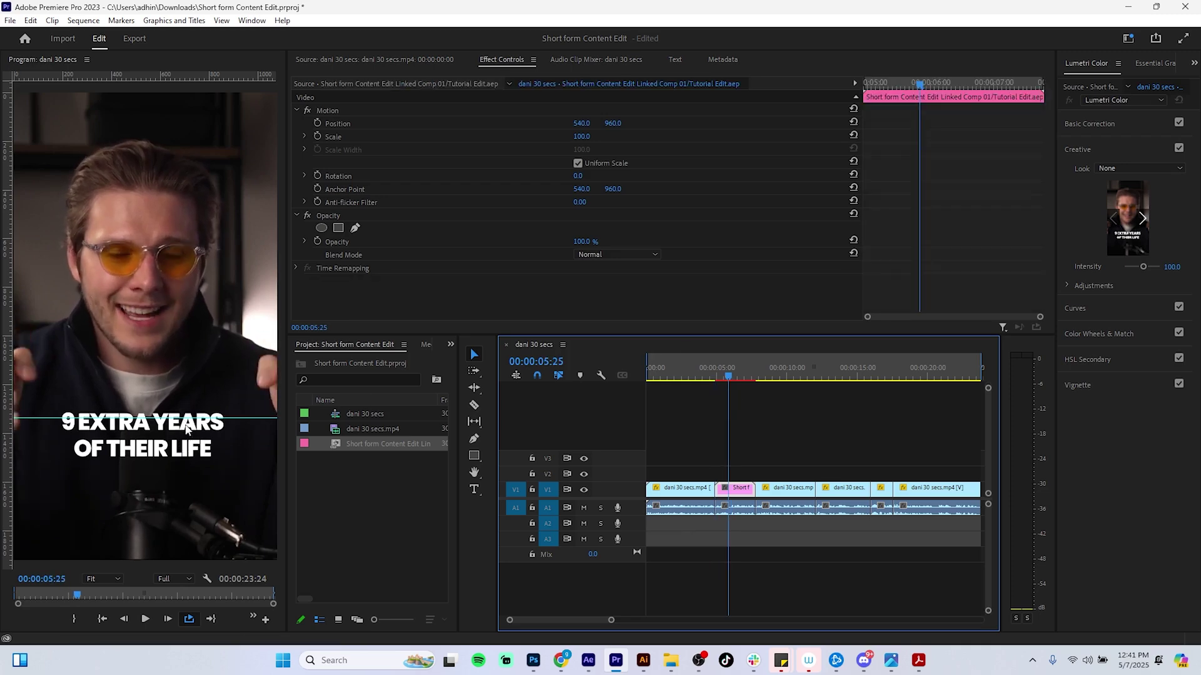
pyautogui.click(758, 376)
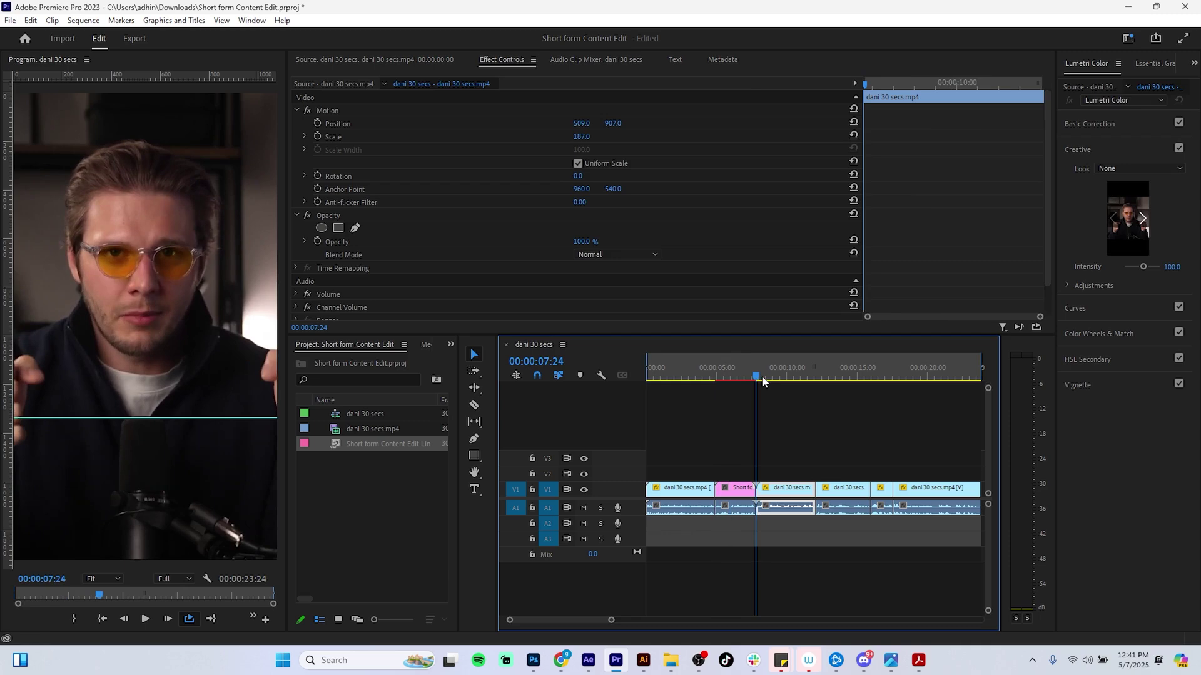
pyautogui.press('space')
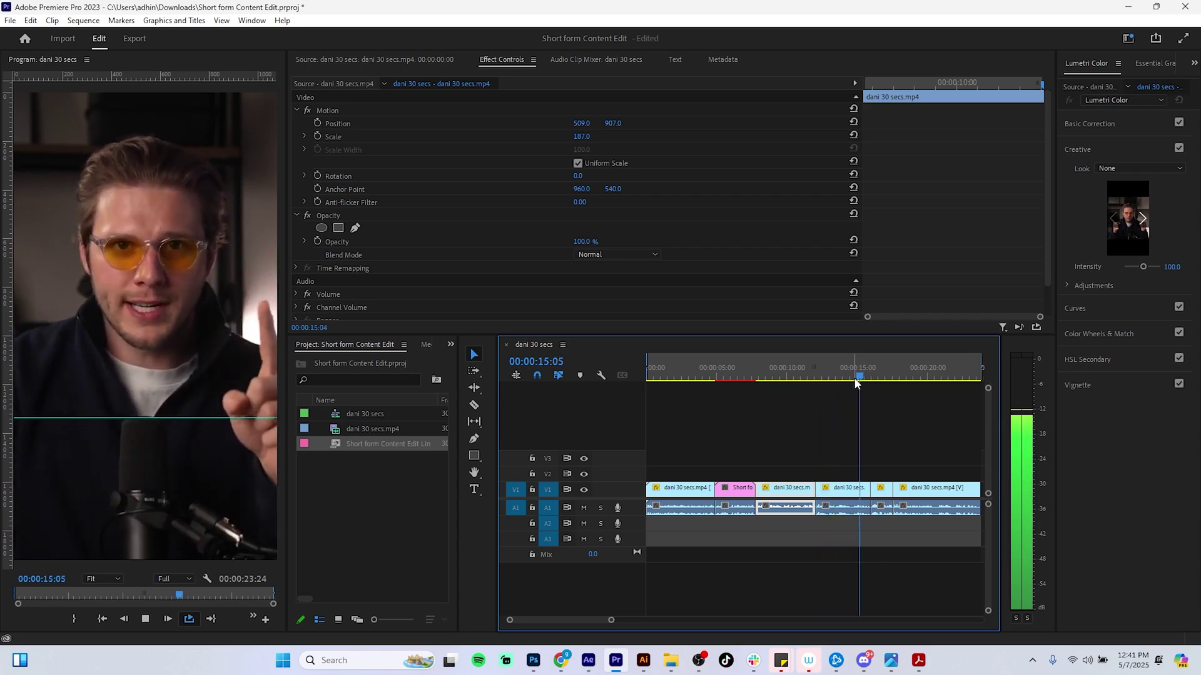
pyautogui.press('space')
pyautogui.moveTo(869, 377); pyautogui.dragTo(856, 376)
# Step: Replace the two clips directly after the first linked composition with a single After Effects composition
pyautogui.moveTo(762, 451); pyautogui.dragTo(846, 517)
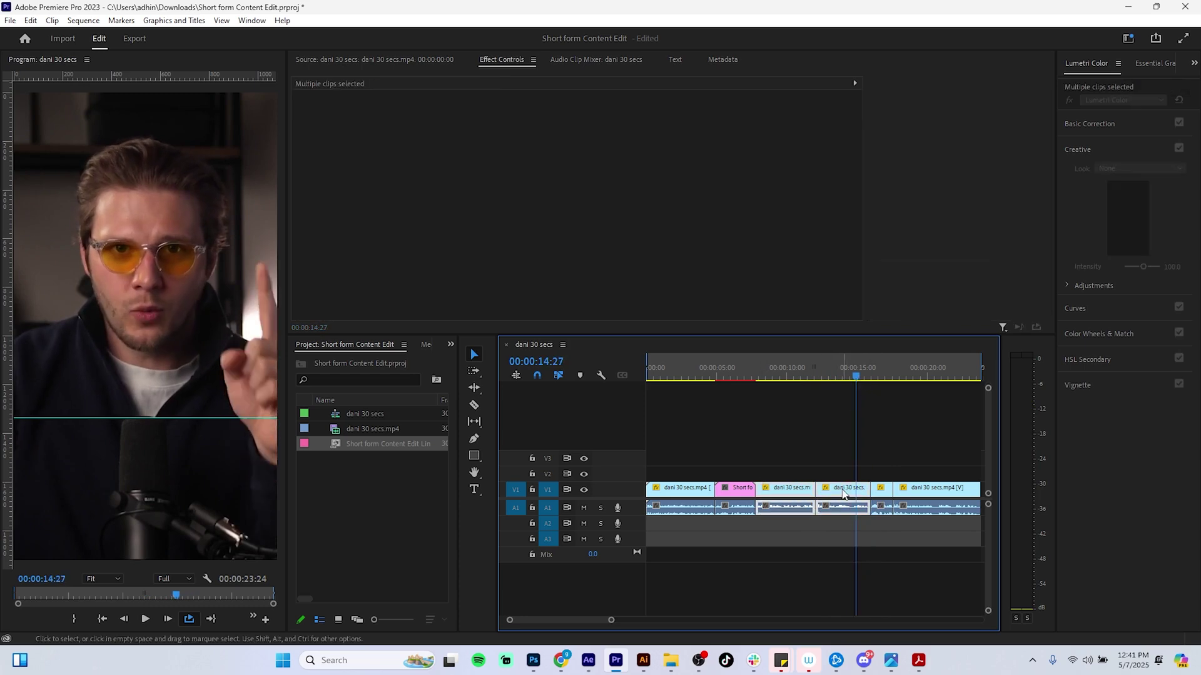
pyautogui.rightClick(802, 491)
pyautogui.click(844, 145)
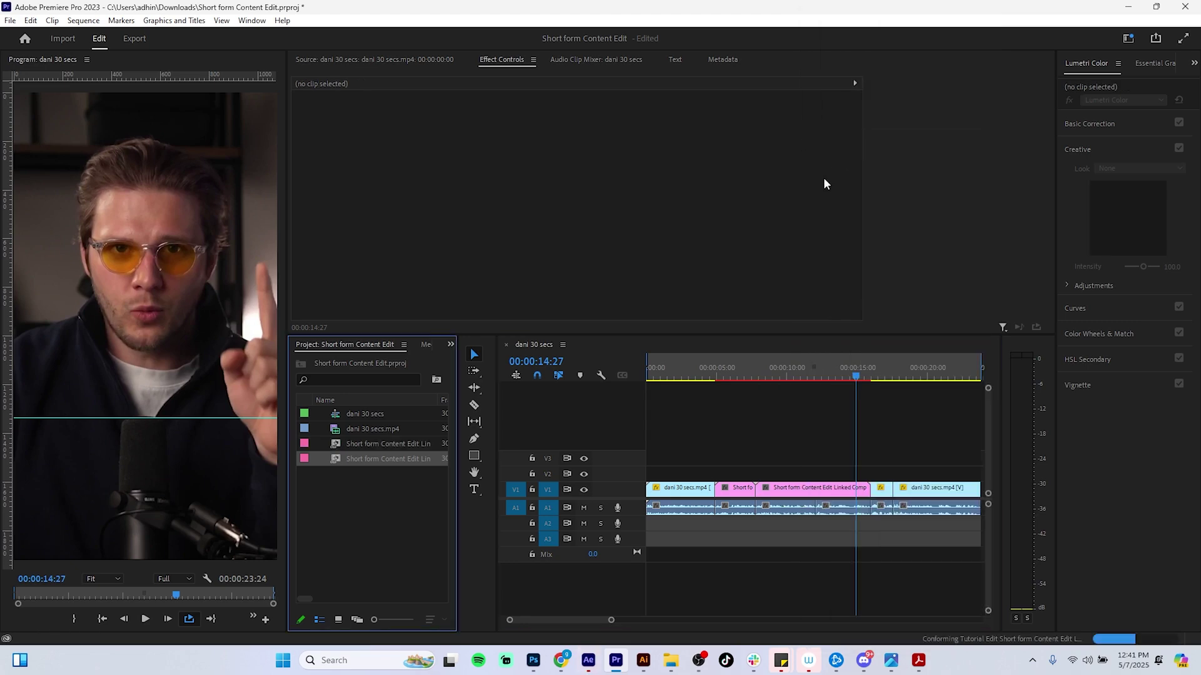
pyautogui.click(829, 494)
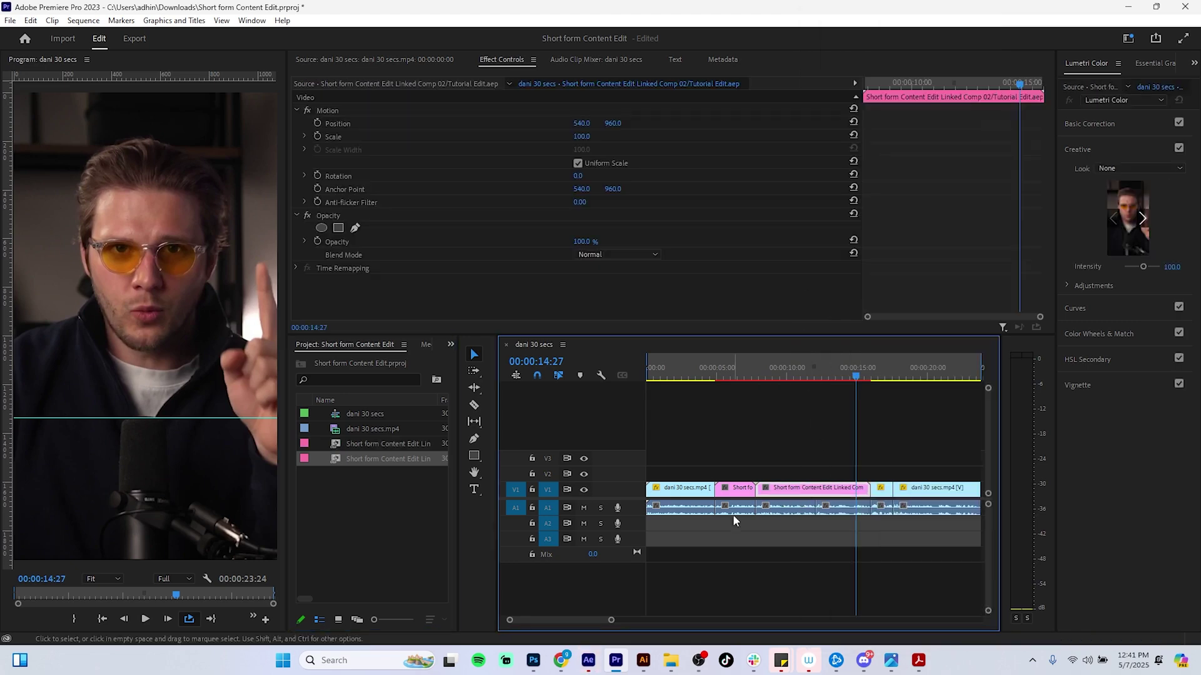
# Step: Switch to After Effects and compare Linked Comp 01 with the newly created Linked Comp 02
pyautogui.click(592, 665)
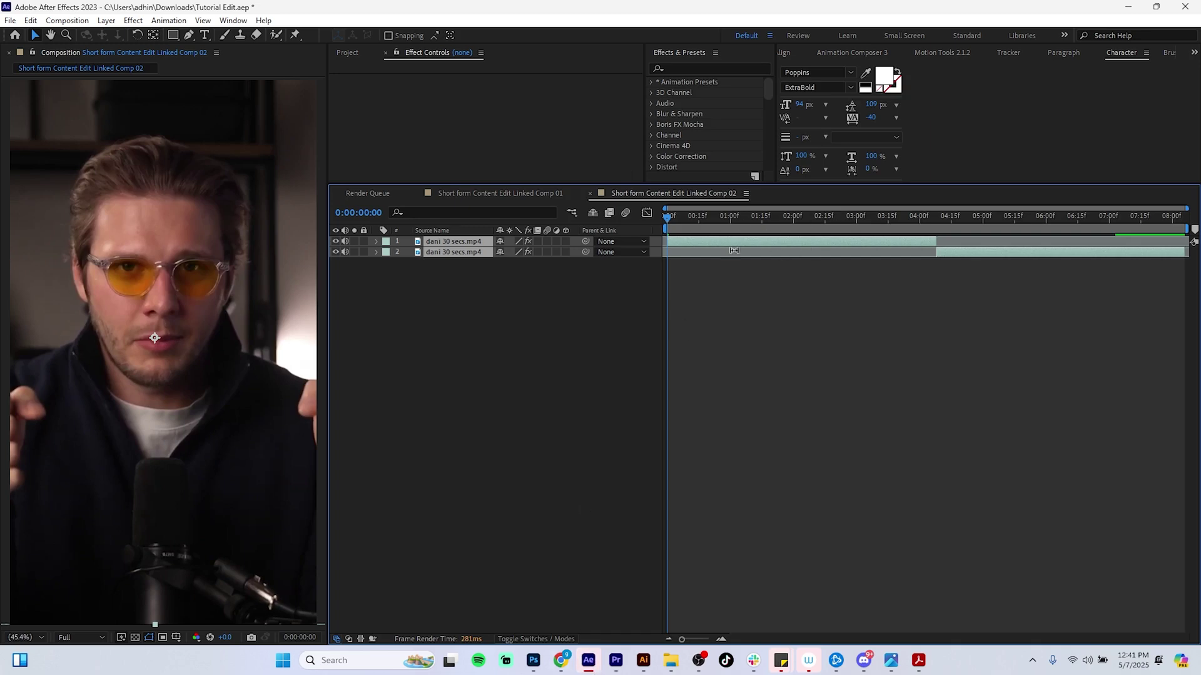
pyautogui.click(530, 193)
pyautogui.click(656, 191)
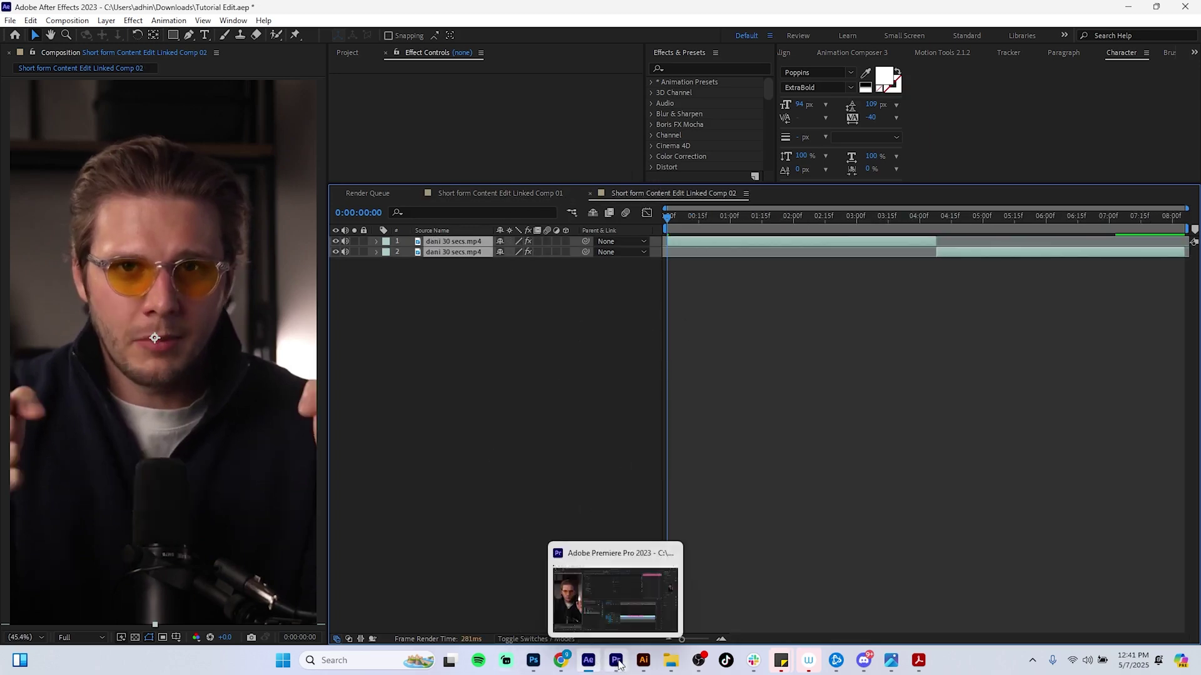
# Step: Switch back to Premiere Pro and play the remaining clips from 00:00:16:00 to the end of the sequence
pyautogui.click(567, 573)
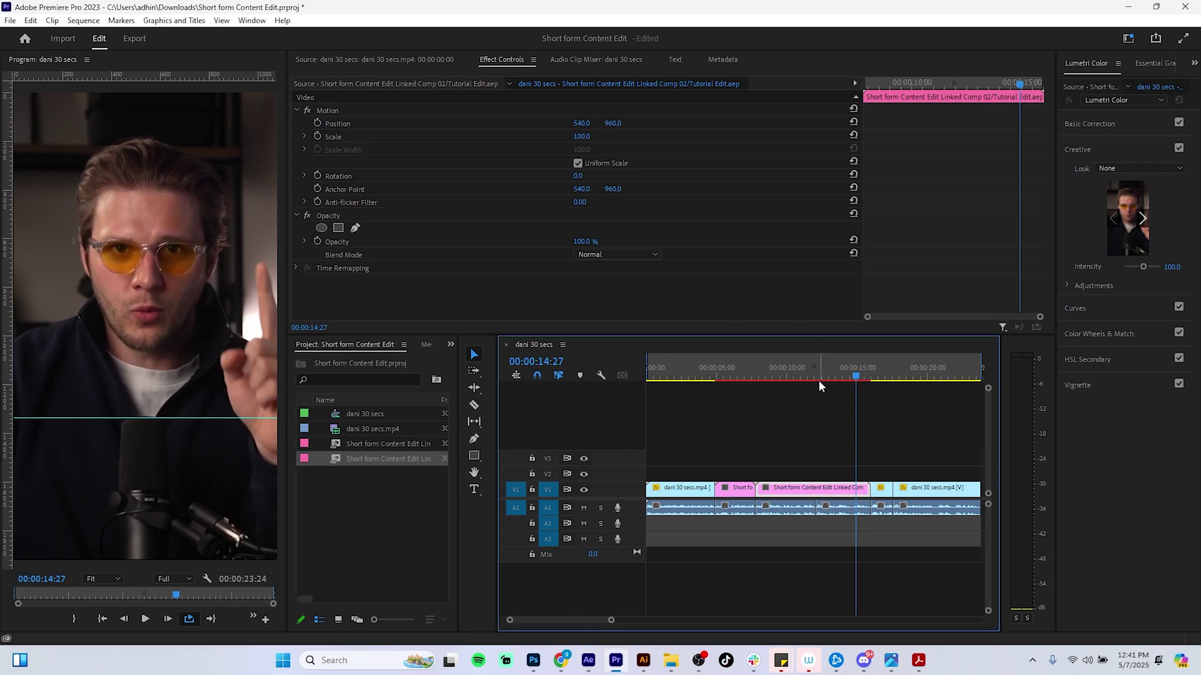
pyautogui.rightClick(806, 493)
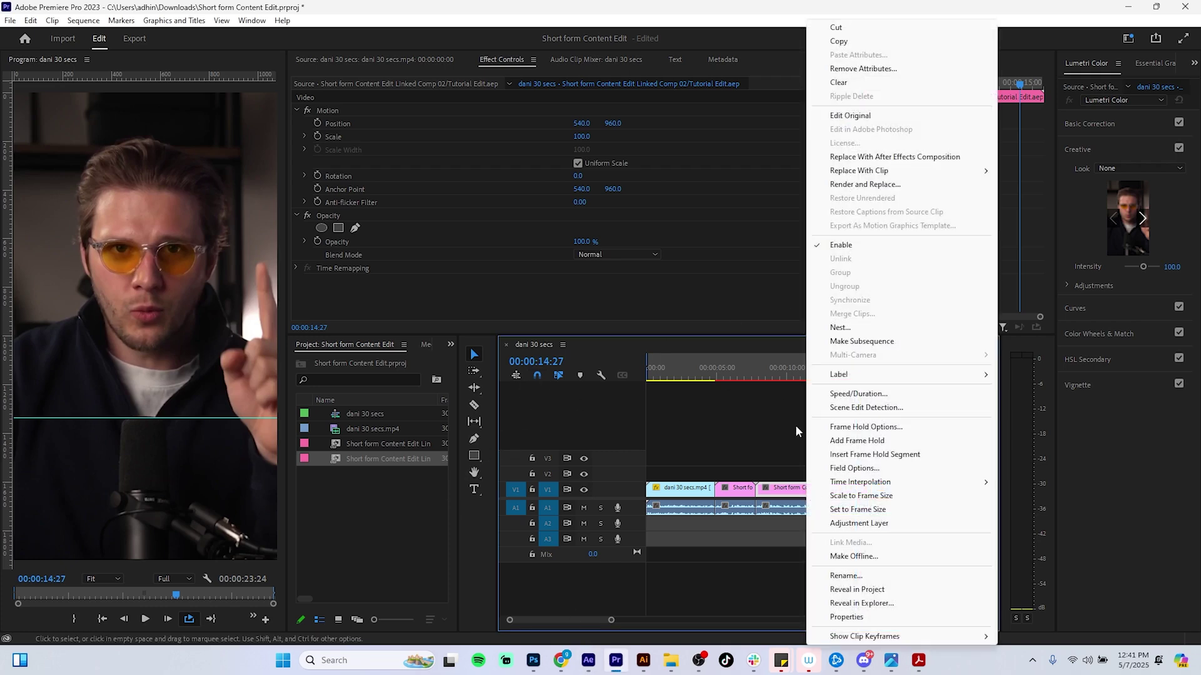
pyautogui.click(785, 426)
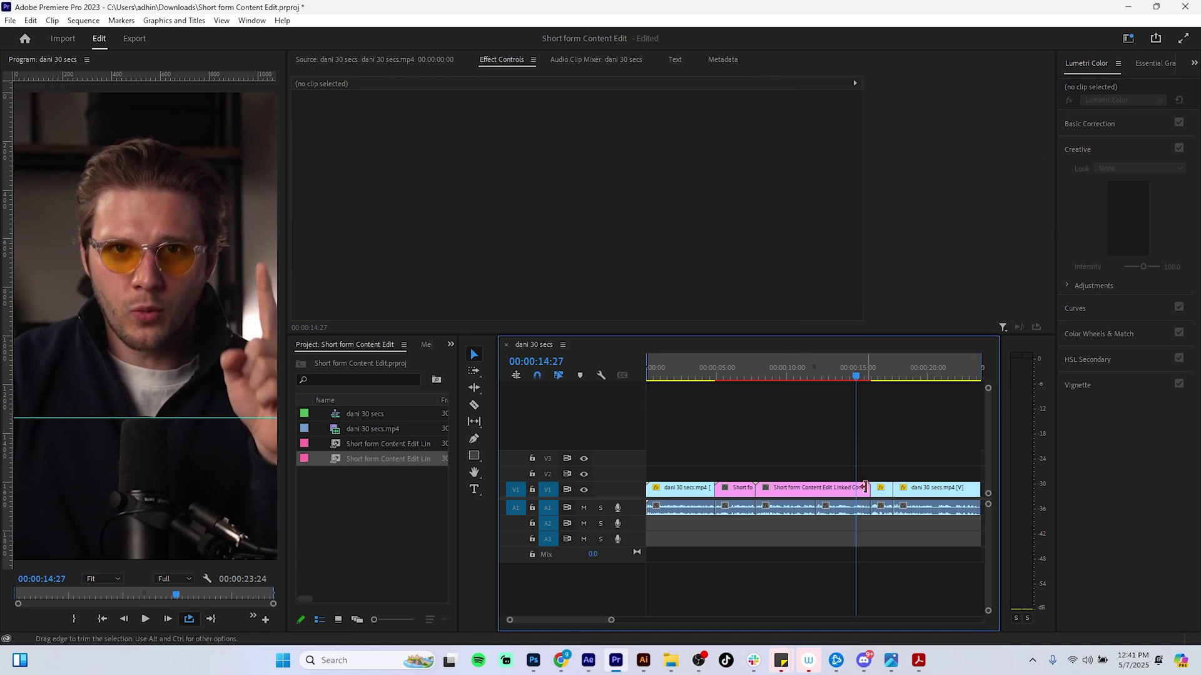
pyautogui.press('h')
pyautogui.moveTo(866, 478); pyautogui.dragTo(768, 381)
pyautogui.click(767, 377)
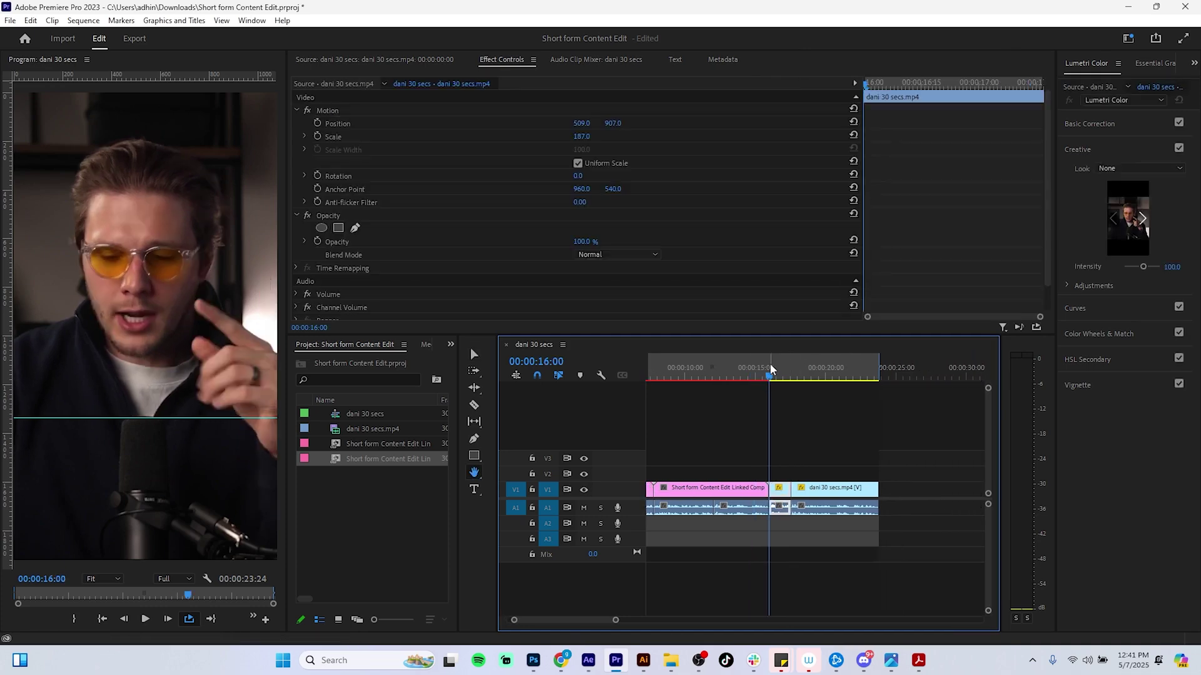
pyautogui.press('space')
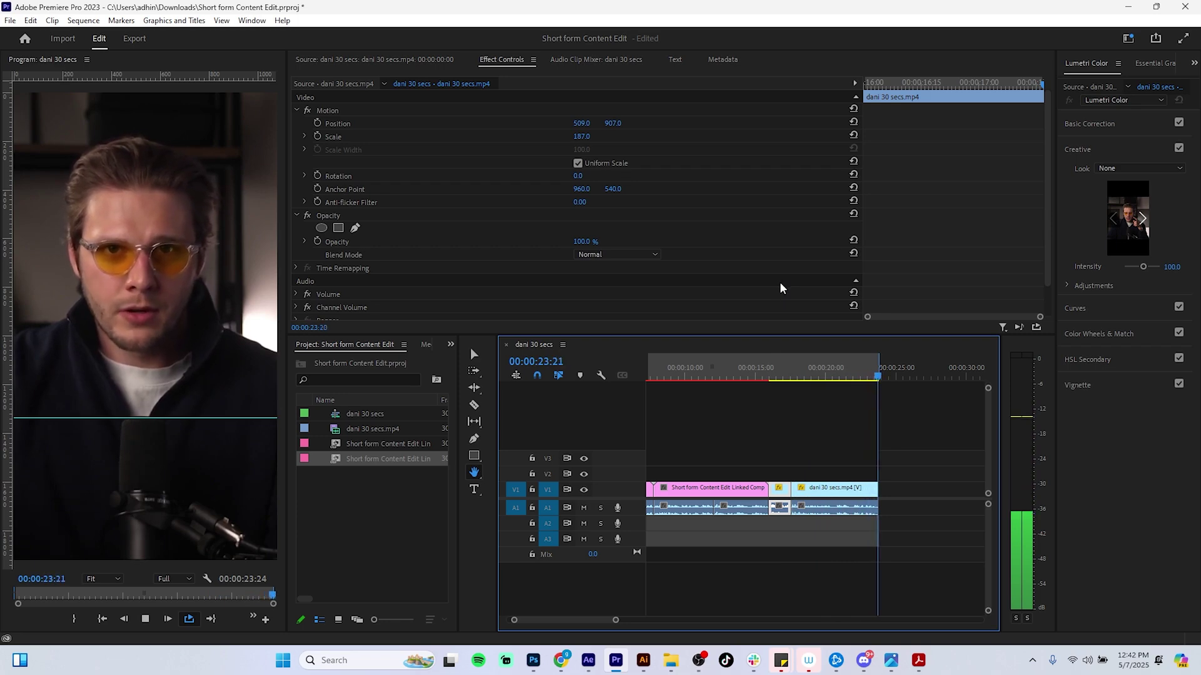
# Step: Try splitting the last clip at 00:00:21:19 and undo the split
pyautogui.click(816, 372)
pyautogui.press('space')
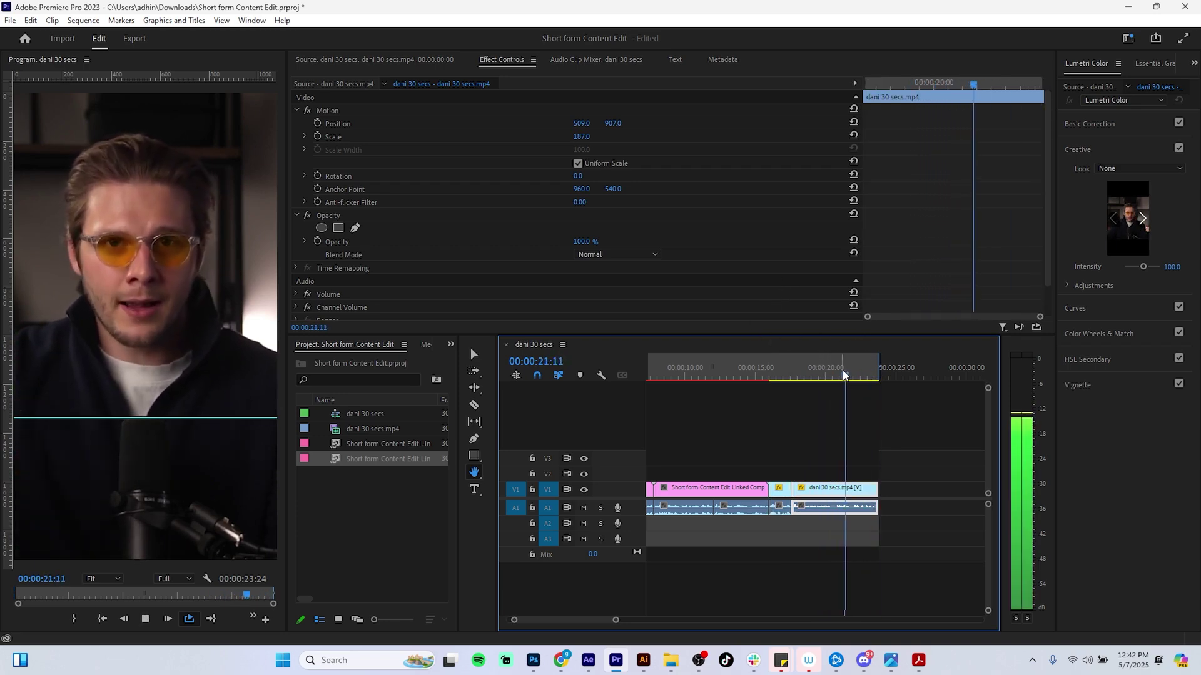
pyautogui.click(816, 371)
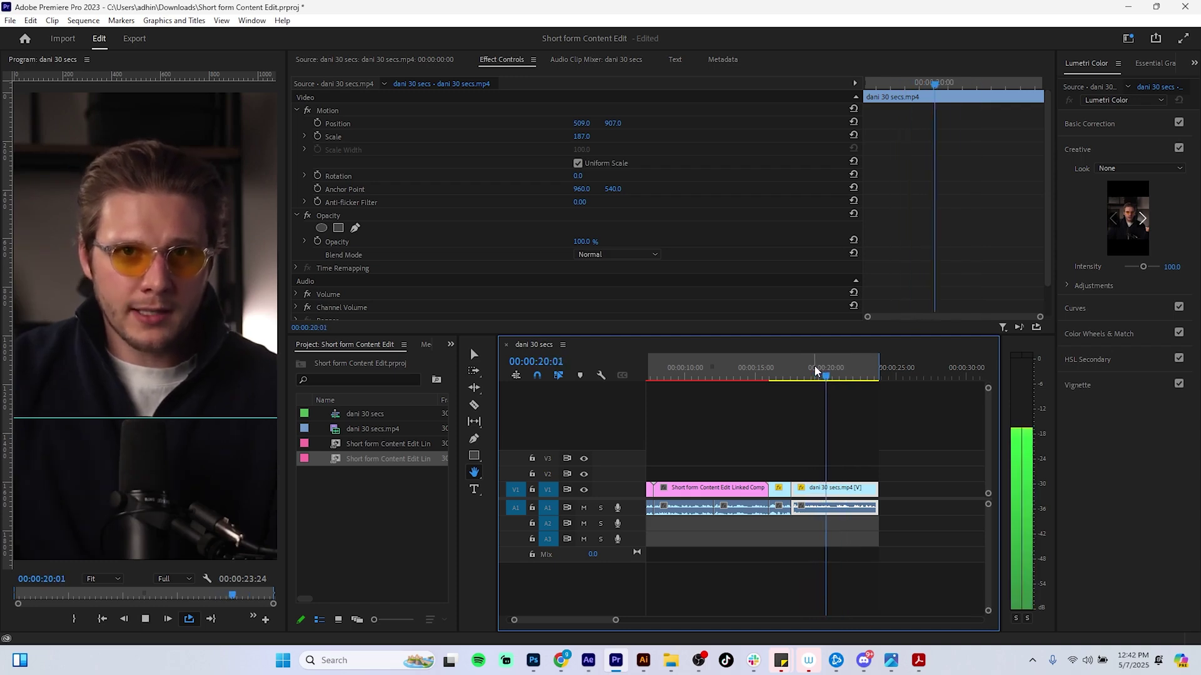
pyautogui.press('space')
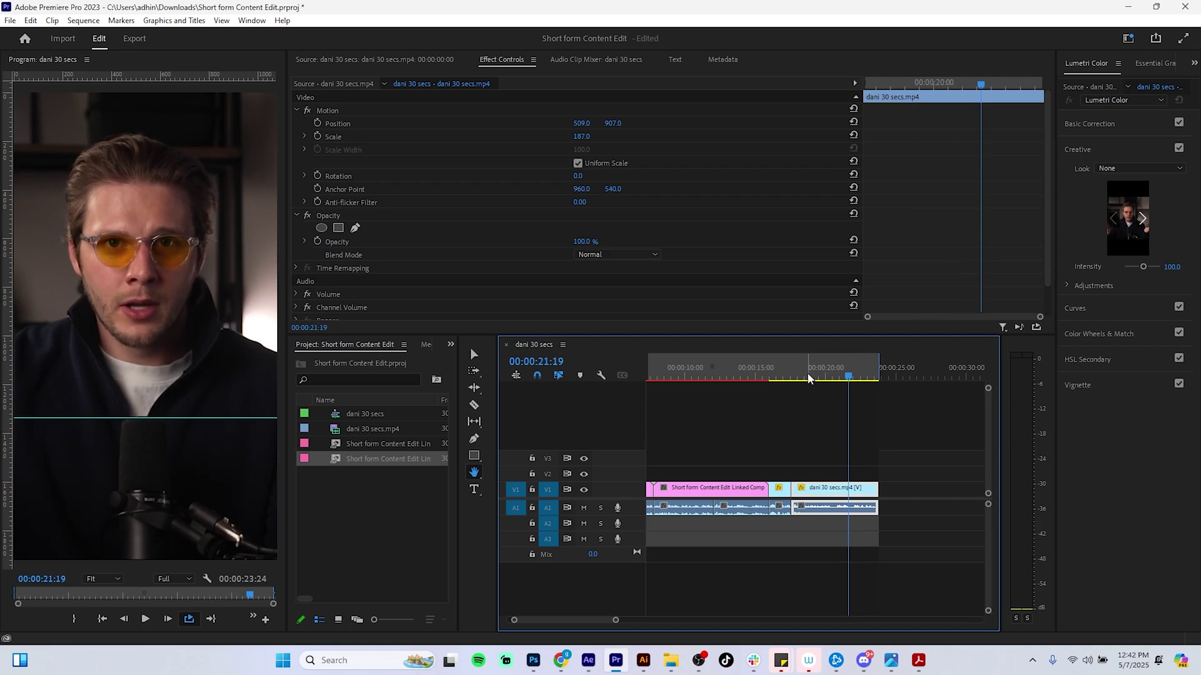
pyautogui.hotkey('ctrl', 'k')
pyautogui.press('space')
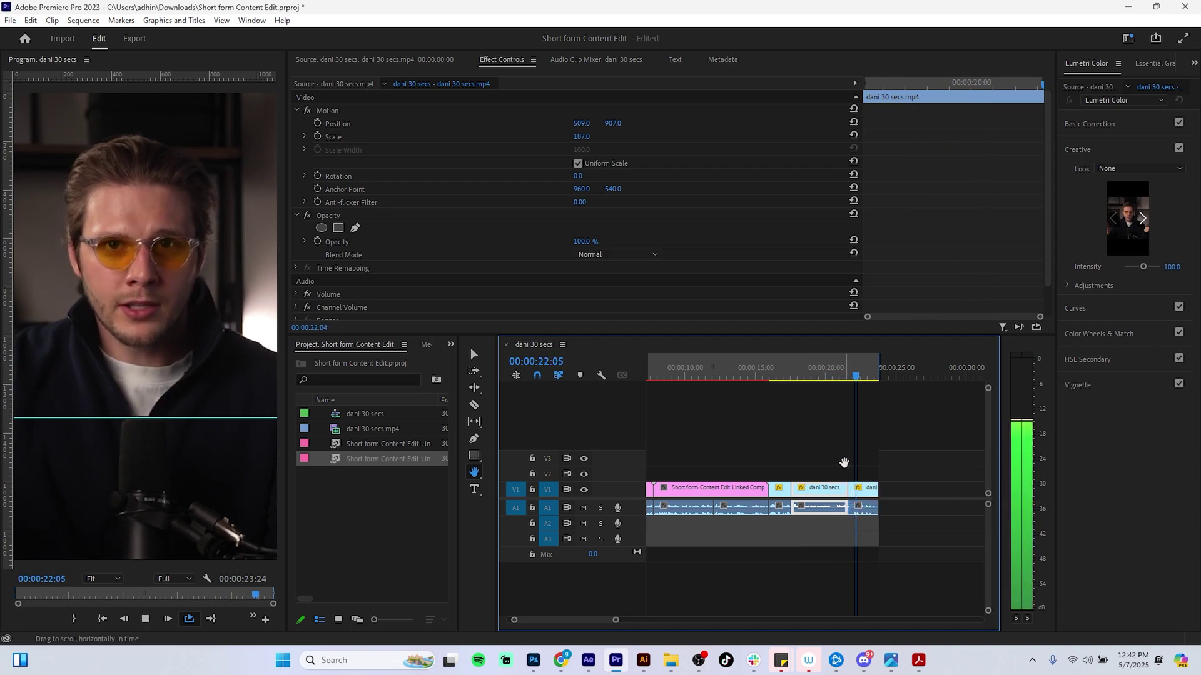
pyautogui.press('space')
pyautogui.hotkey('ctrl', 'z')
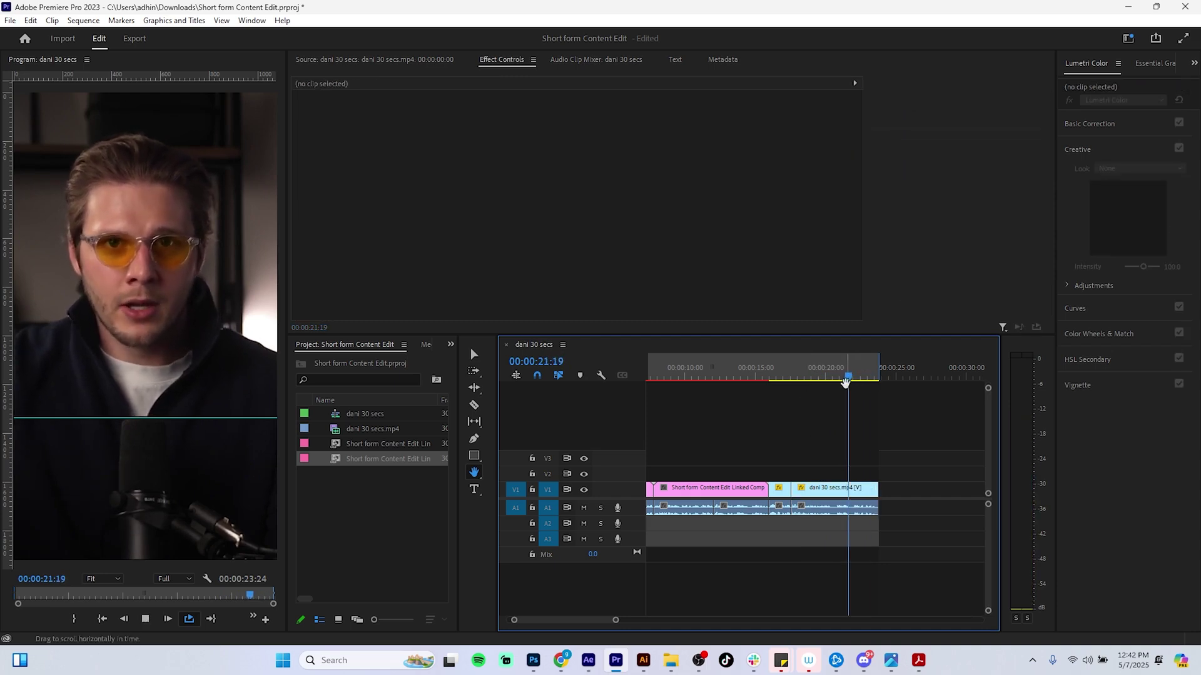
# Step: Split the last clip of the sequence at 00:00:22:00
pyautogui.press('space')
pyautogui.moveTo(858, 380); pyautogui.dragTo(854, 379)
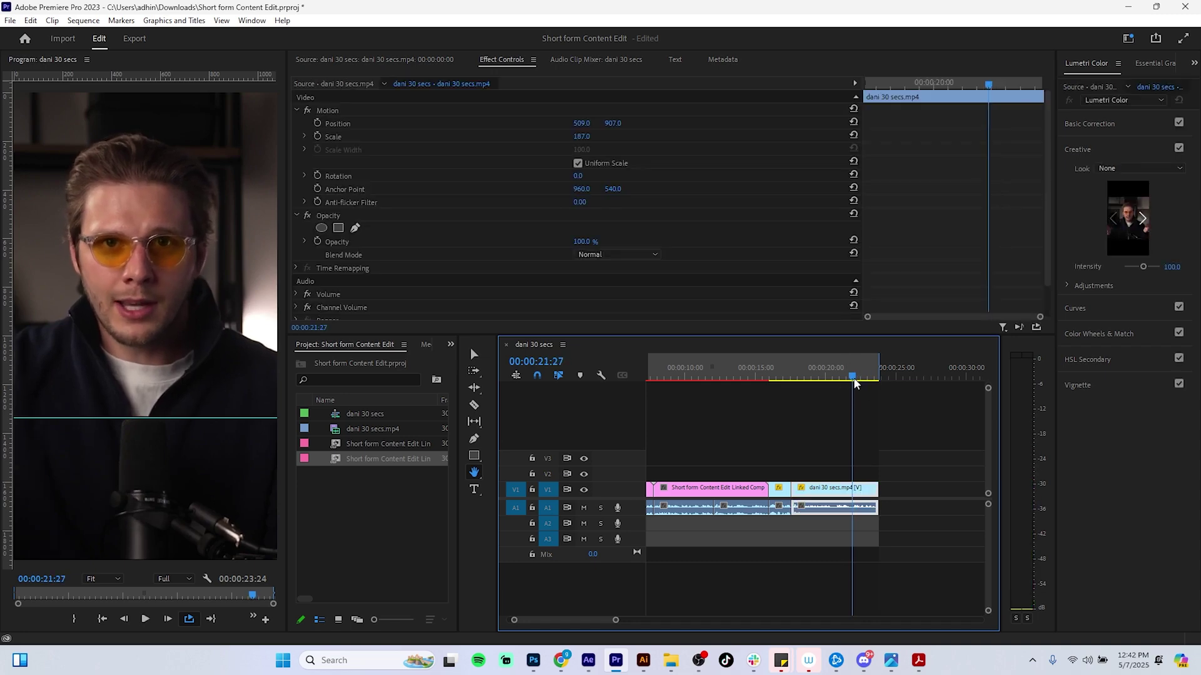
pyautogui.moveTo(617, 621); pyautogui.dragTo(574, 622)
pyautogui.press('v')
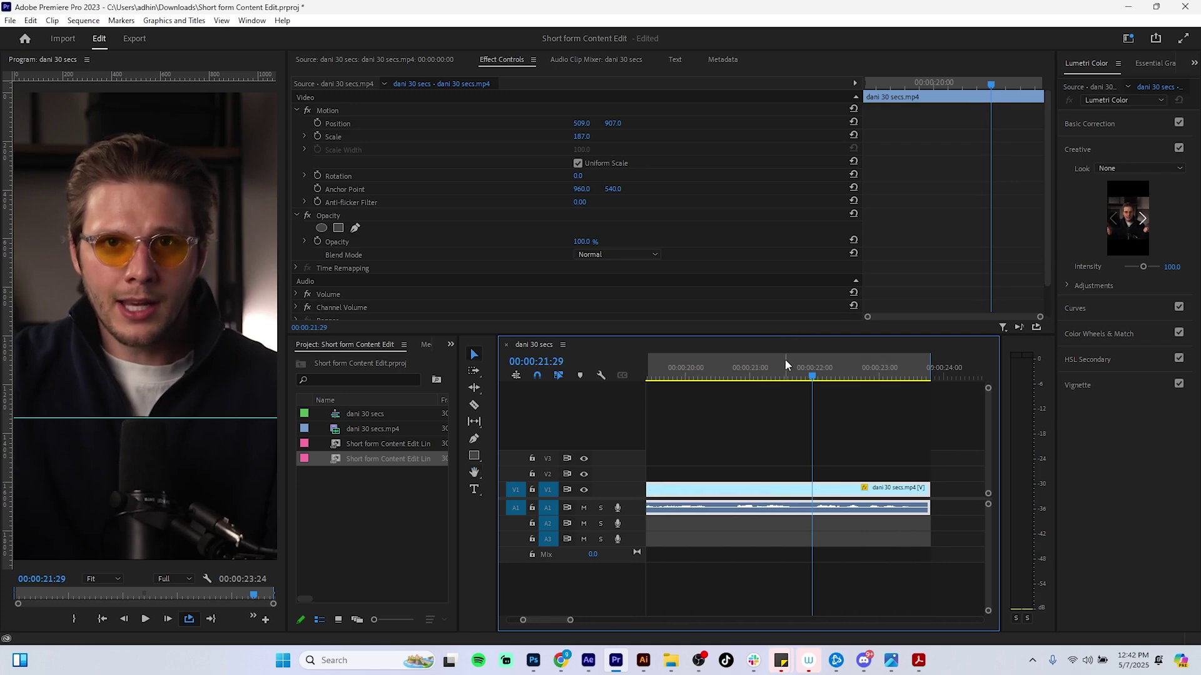
pyautogui.click(813, 377)
pyautogui.hotkey('ctrl', 'k')
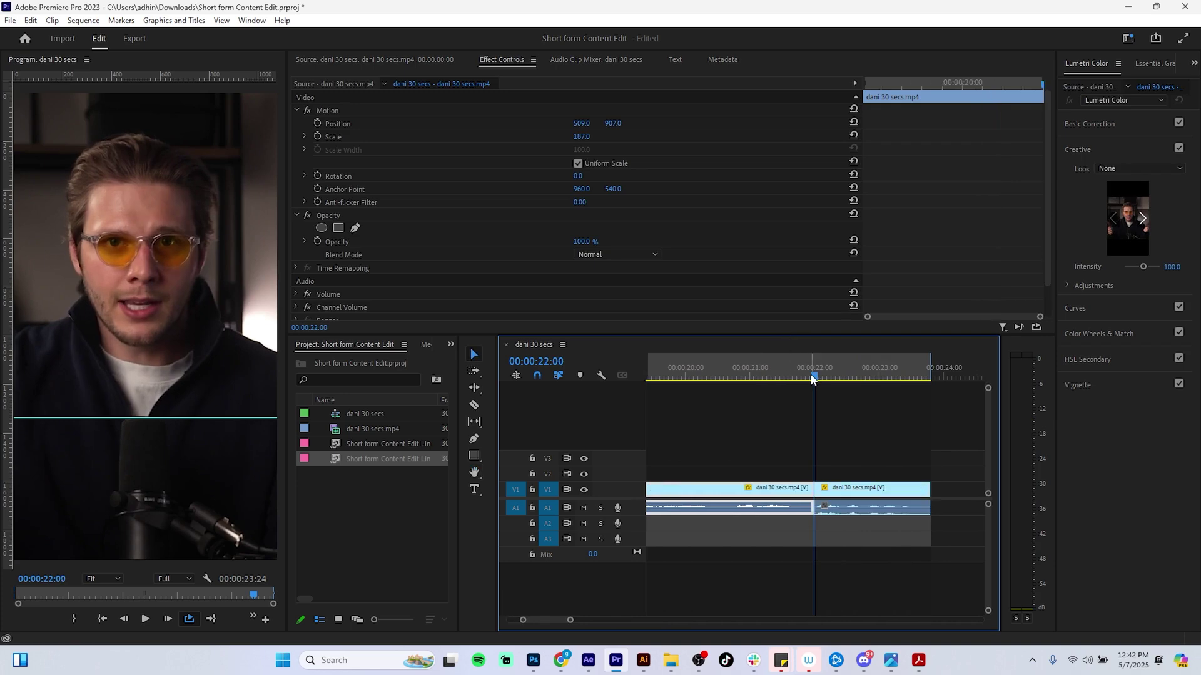
# Step: Play the last clip from 00:00:22:00 and replace it with an After Effects composition
pyautogui.press('space')
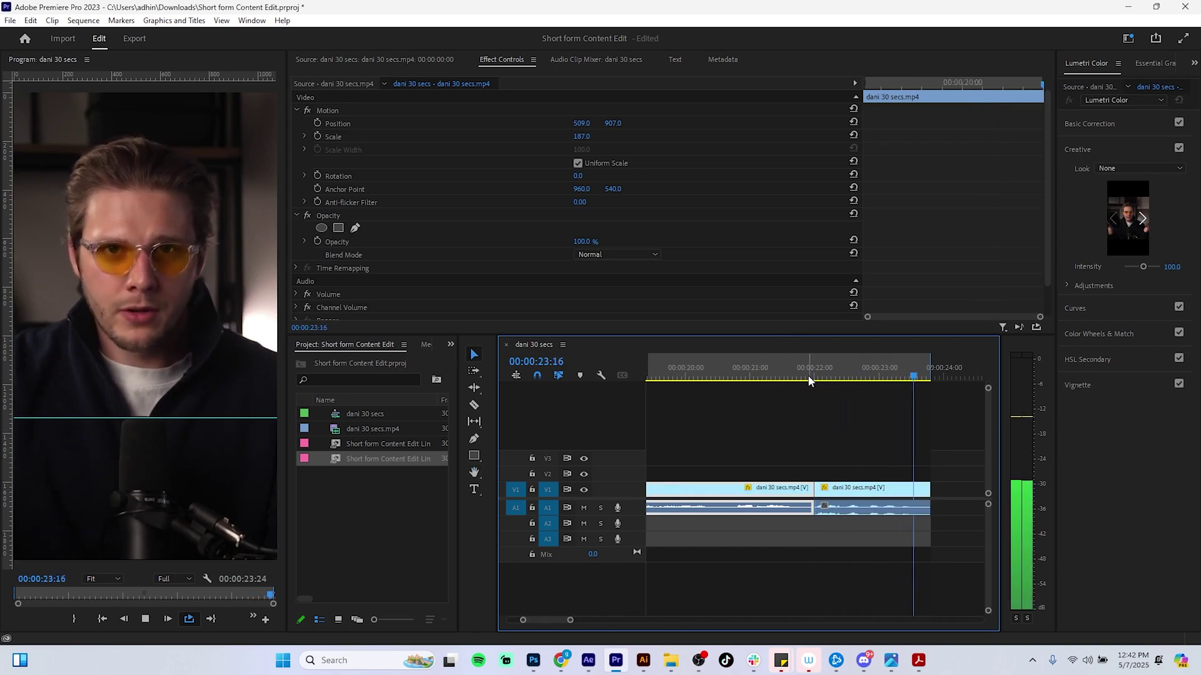
pyautogui.press('space')
pyautogui.click(850, 496)
pyautogui.rightClick(867, 497)
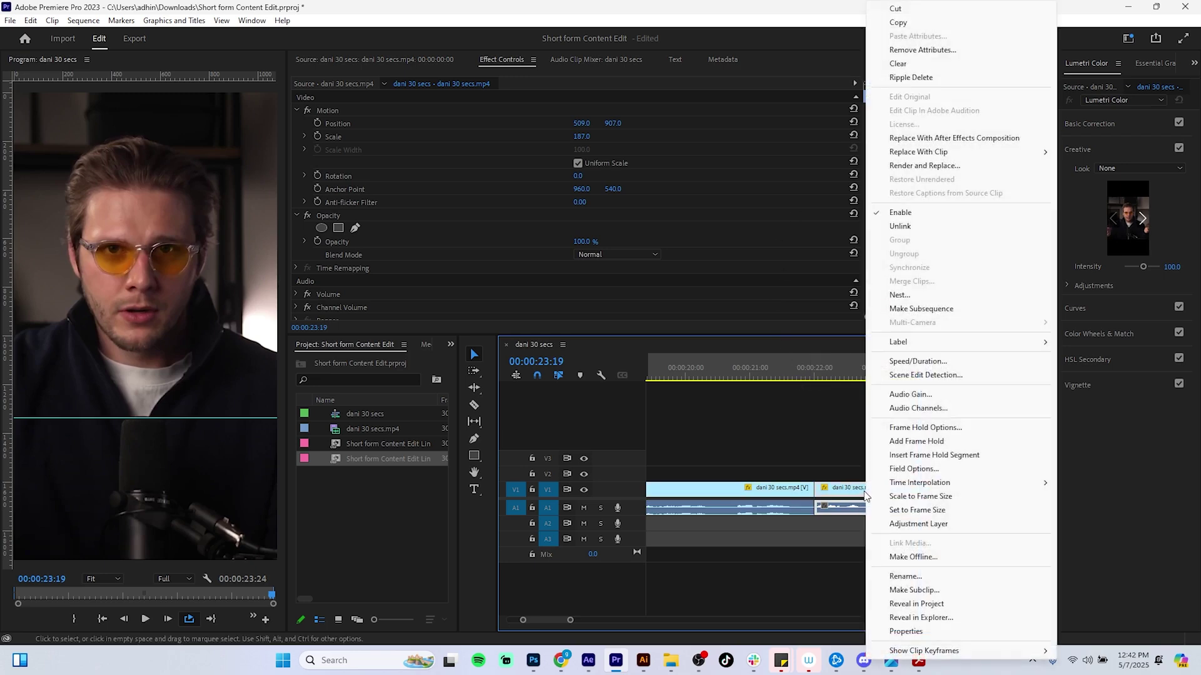
pyautogui.click(946, 139)
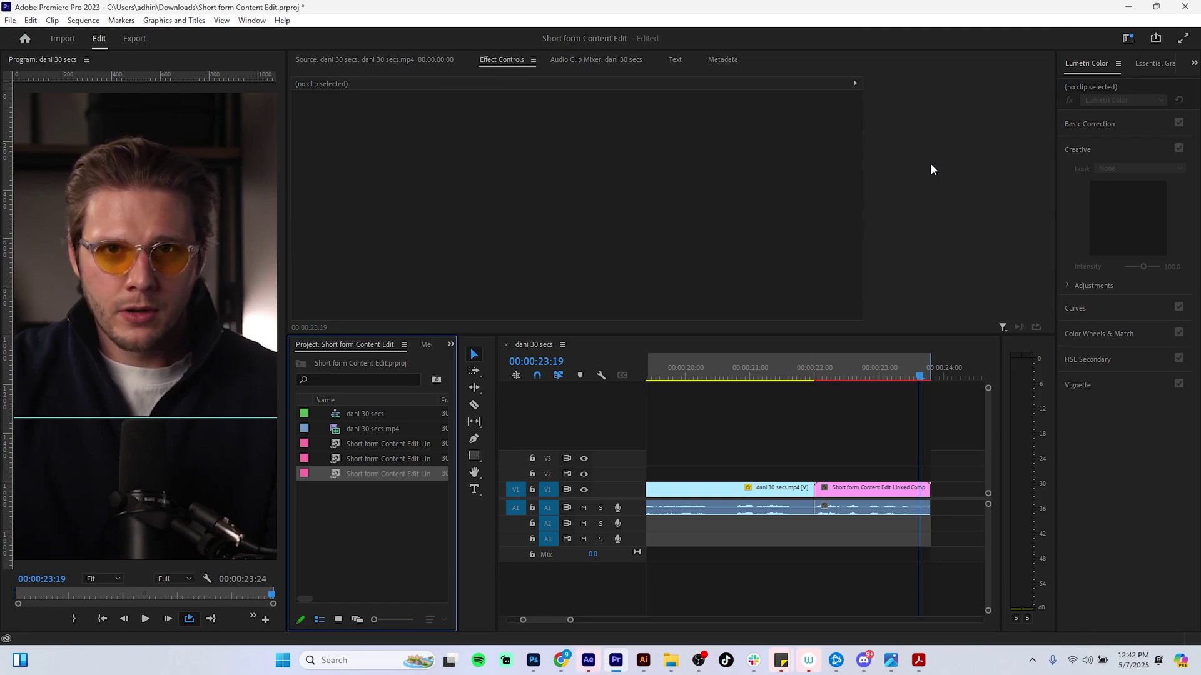
# Step: Play the new linked clip, switch to After Effects, and turn off both Stereo Mixer effects on the dani 30 secs.mp4 layer
pyautogui.moveTo(922, 377); pyautogui.dragTo(823, 364)
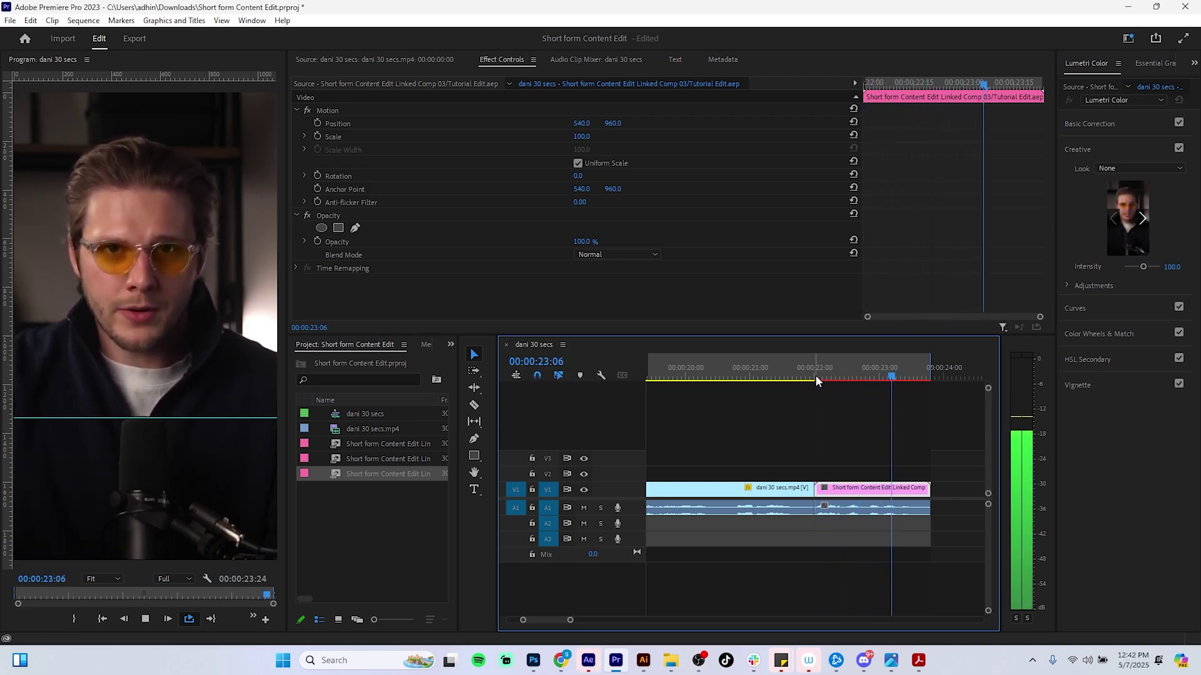
pyautogui.press('space')
pyautogui.moveTo(588, 663)
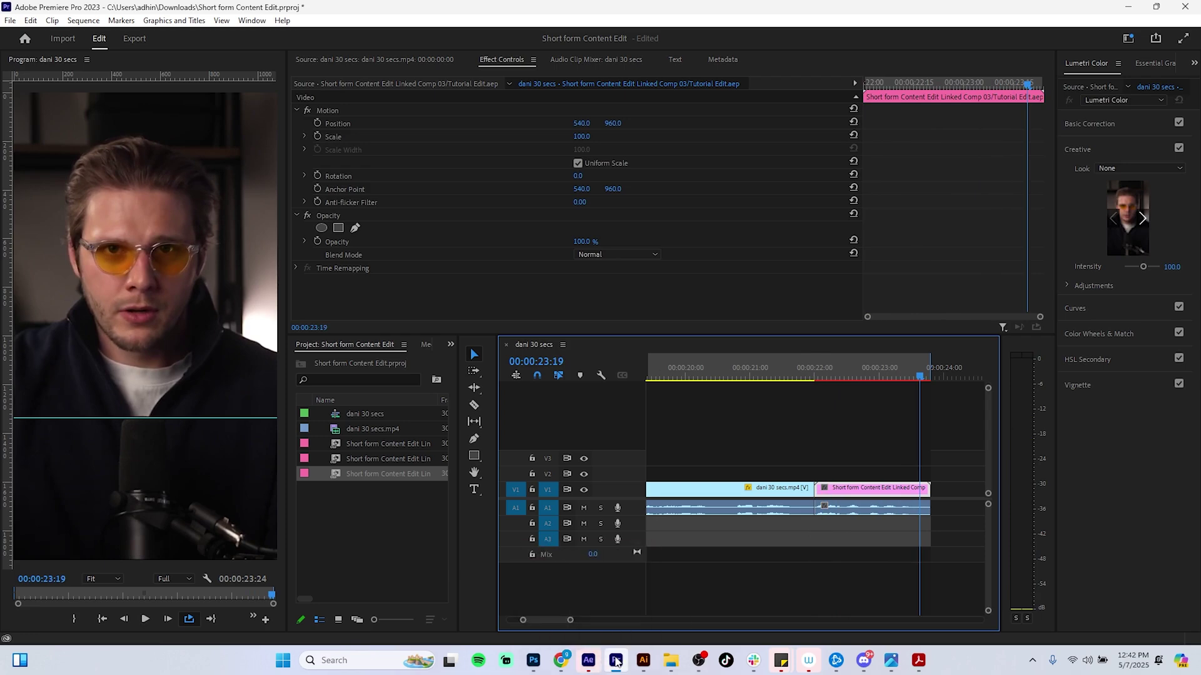
pyautogui.click(588, 661)
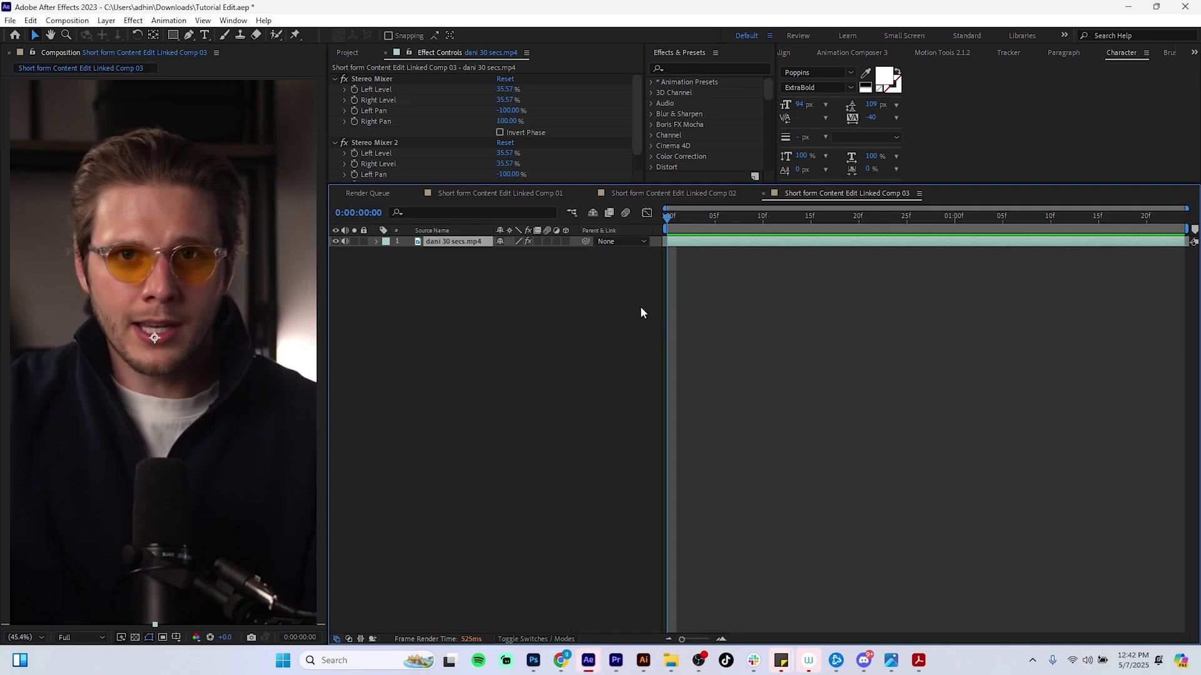
pyautogui.click(342, 79)
pyautogui.click(343, 143)
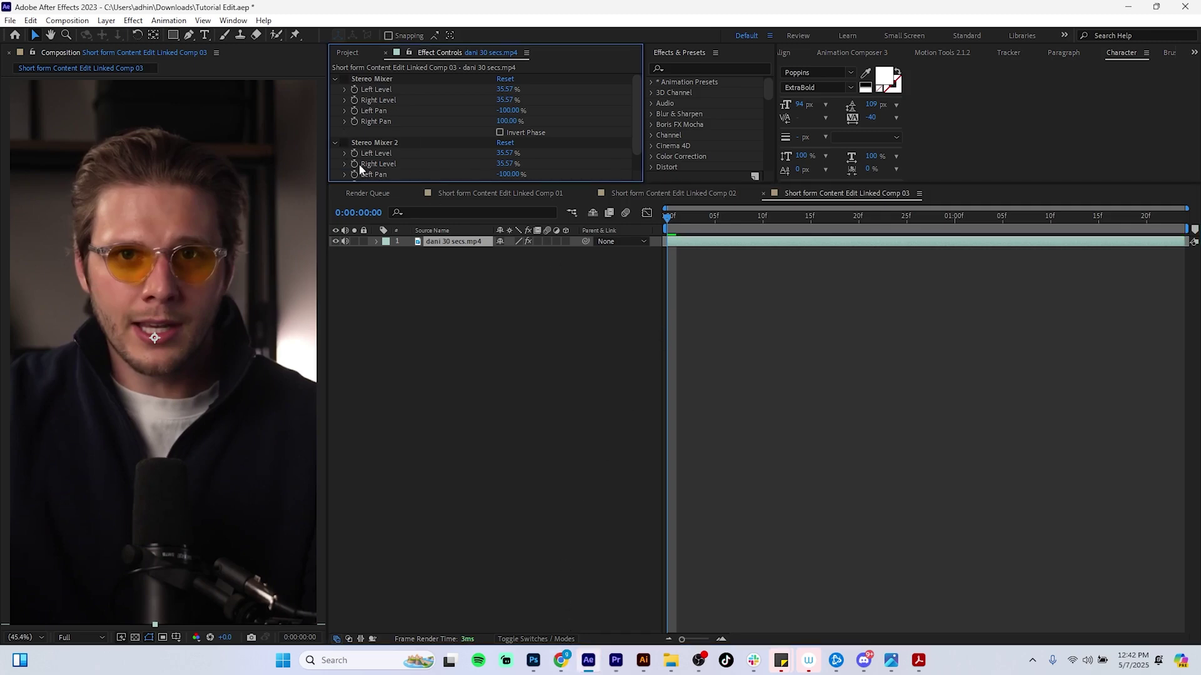
# Step: Preview Linked Comp 03 from its first frame and return the playhead to the start
pyautogui.click(671, 227)
pyautogui.press('space')
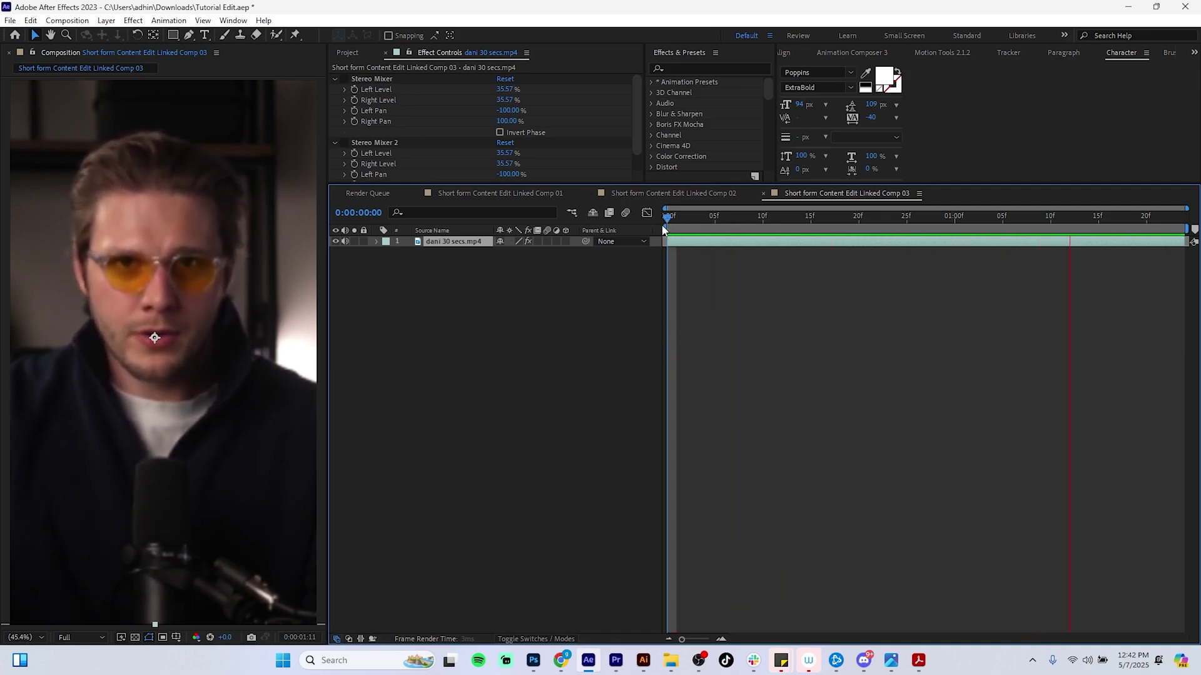
pyautogui.press('space')
pyautogui.moveTo(680, 217); pyautogui.dragTo(636, 219)
# Step: Add a 1080 x 1920 px black solid above the video layer in Linked Comp 03
pyautogui.rightClick(474, 431)
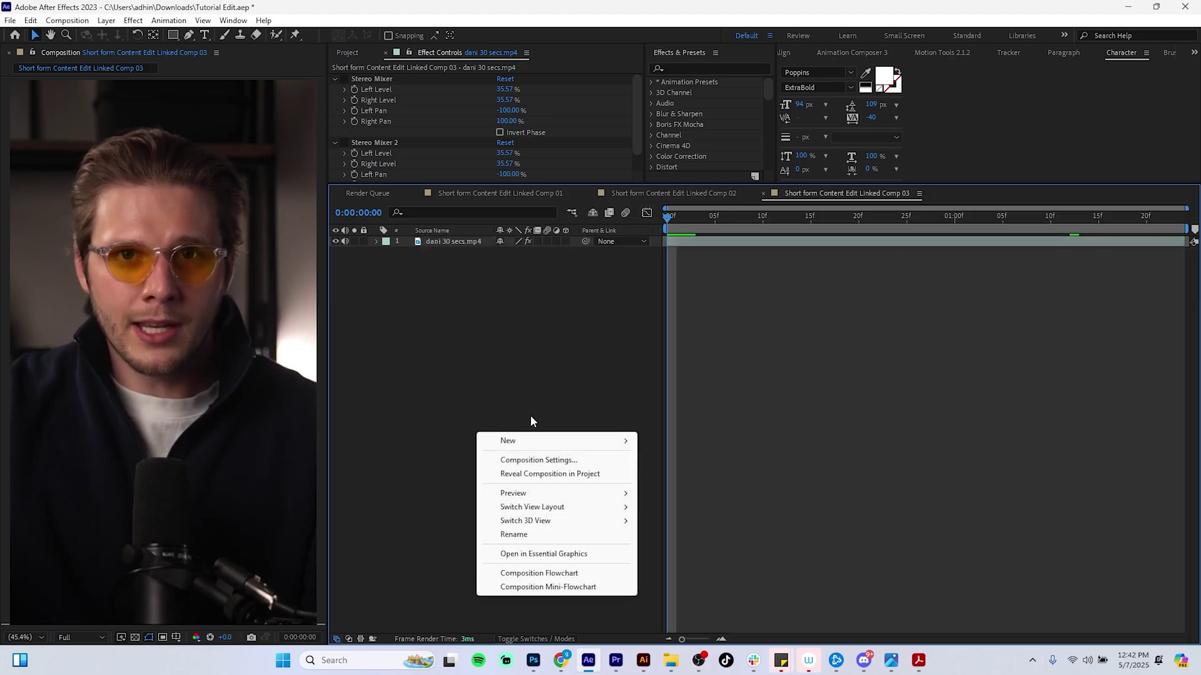
pyautogui.moveTo(548, 443)
pyautogui.click(665, 473)
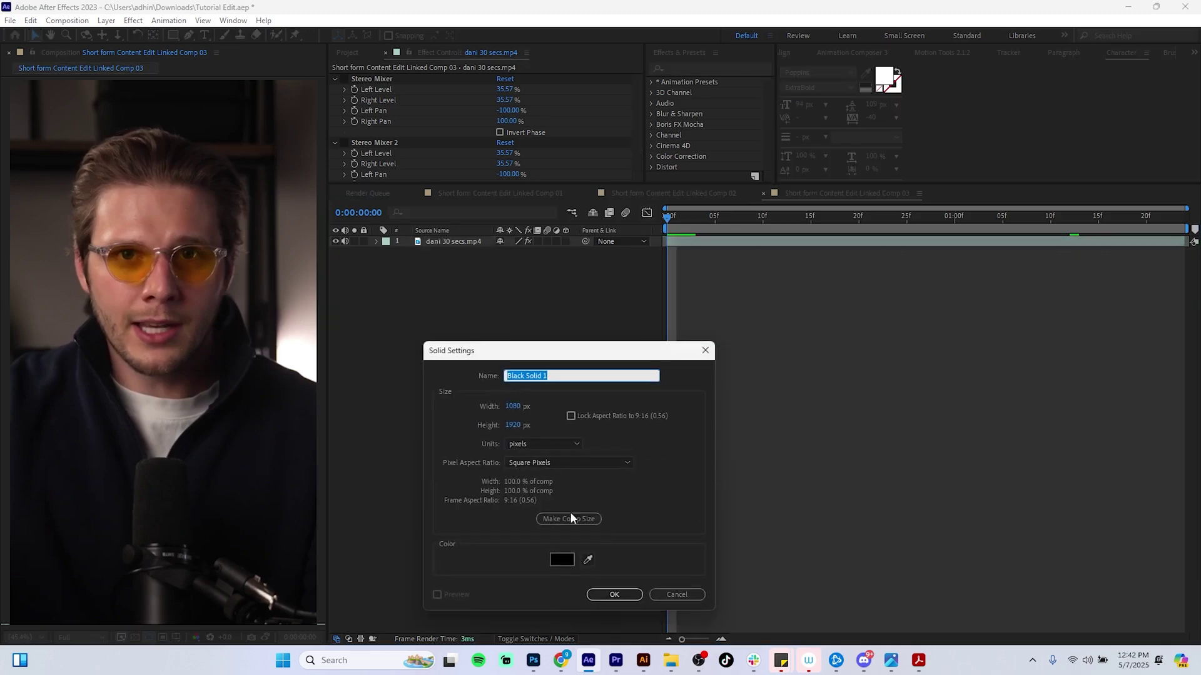
pyautogui.click(612, 596)
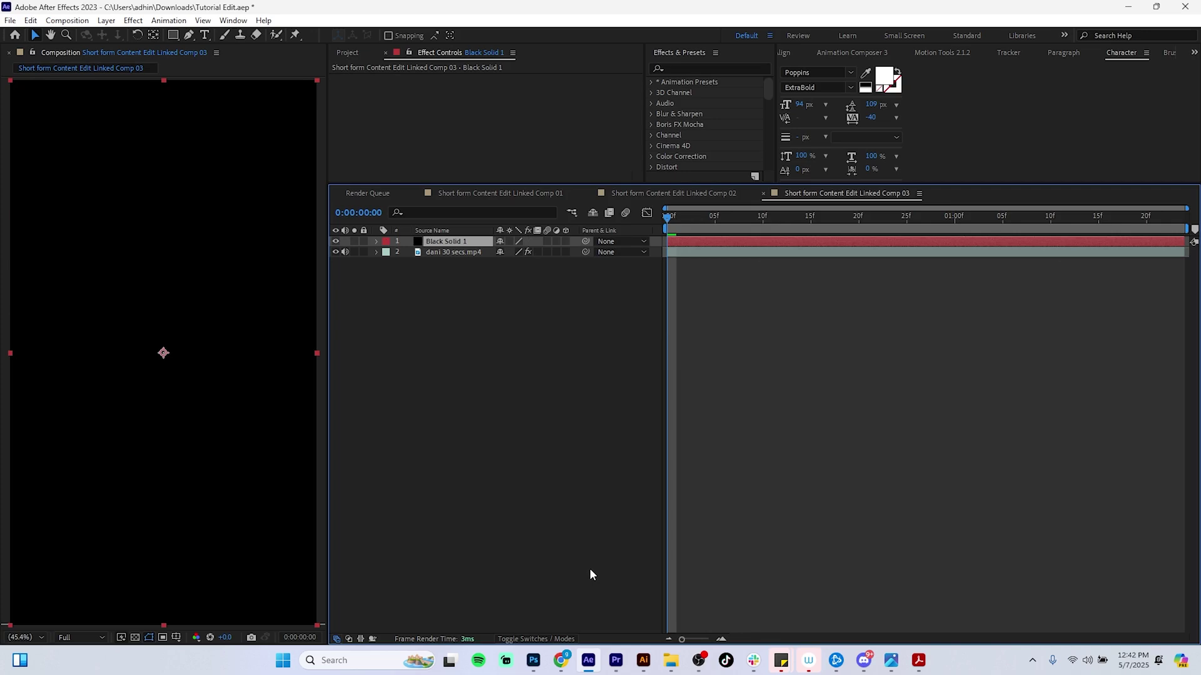
pyautogui.click(581, 532)
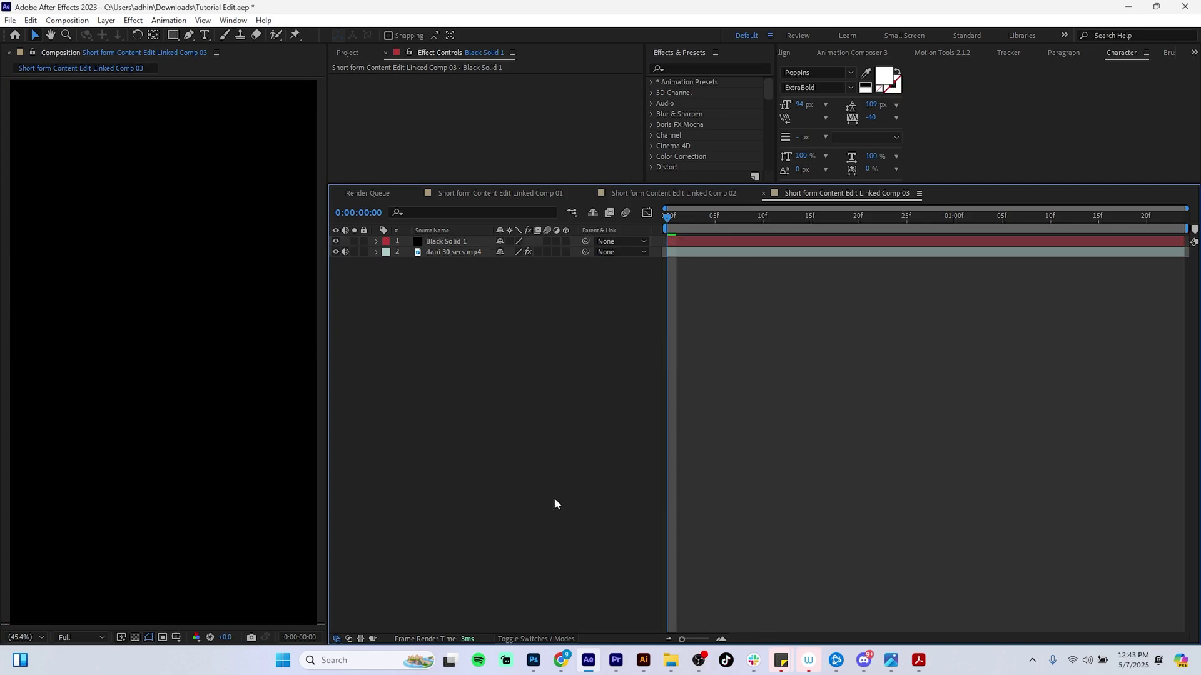
# Step: Add a text layer reading "isn't worth that much" and centre it horizontally in the black frame
pyautogui.click(205, 35)
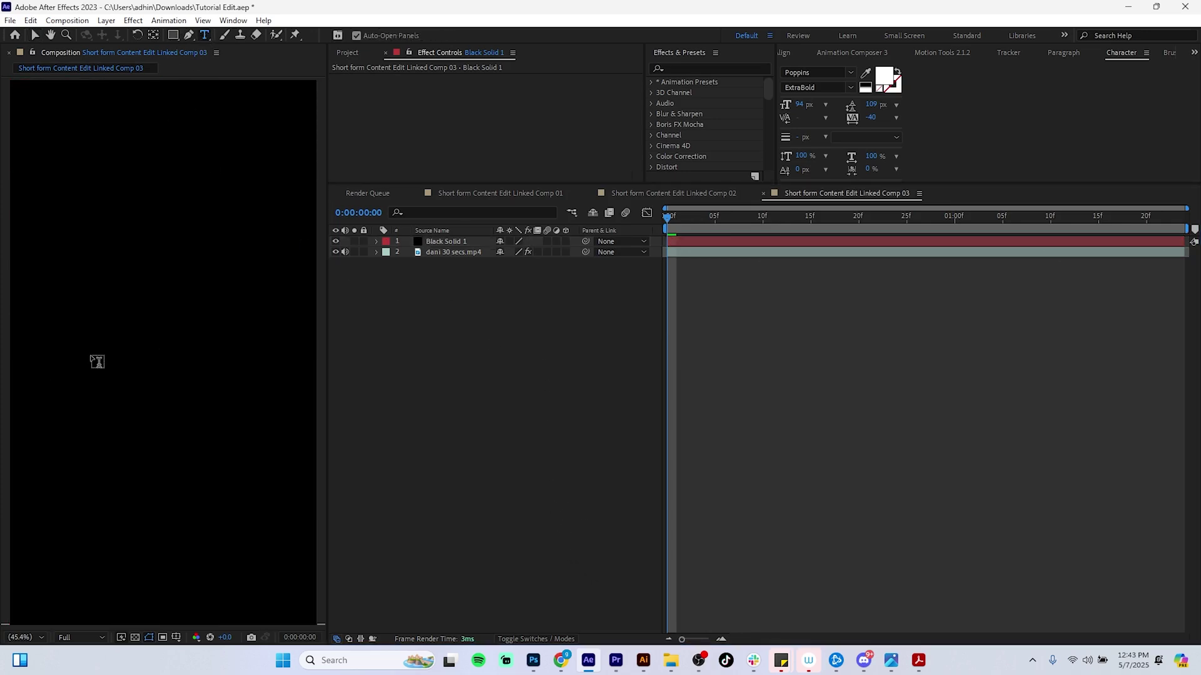
pyautogui.click(97, 361)
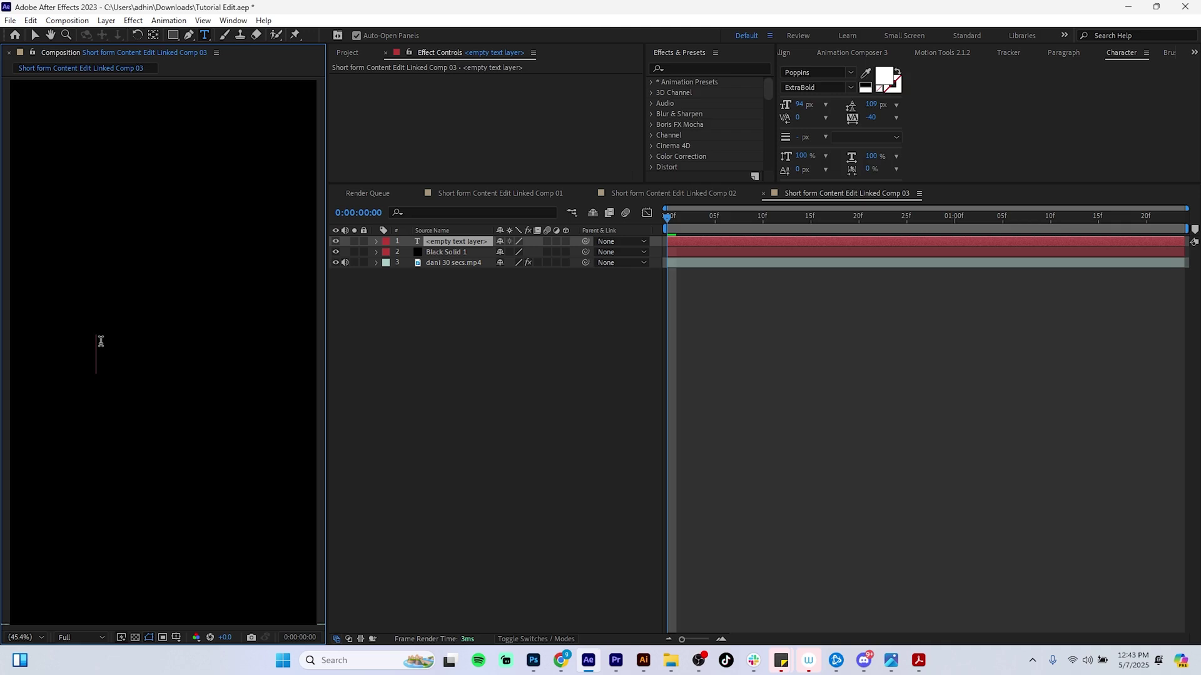
pyautogui.write('is')
pyautogui.write("n't w")
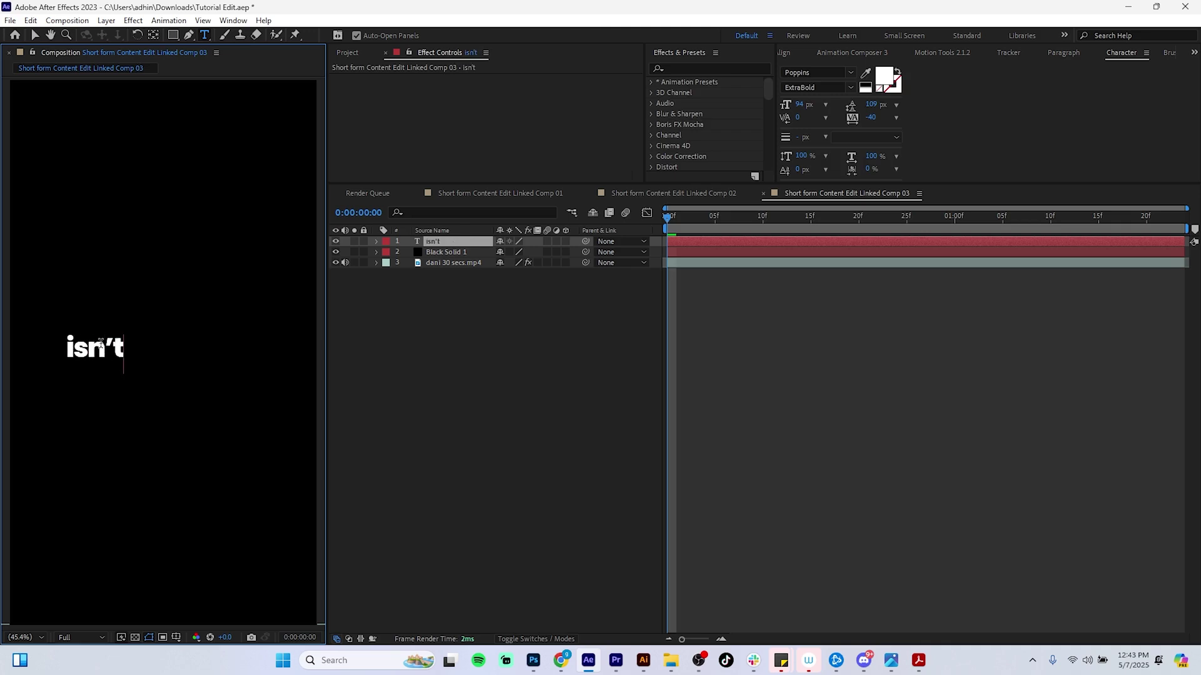
pyautogui.write('orth')
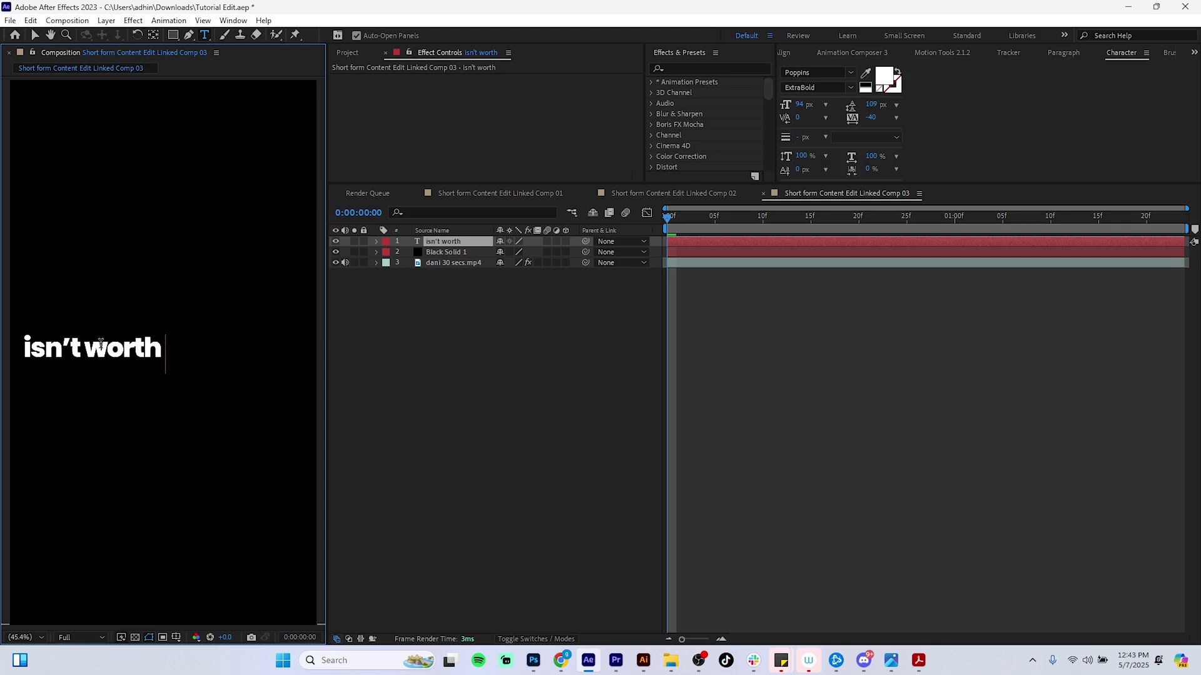
pyautogui.write(' that much')
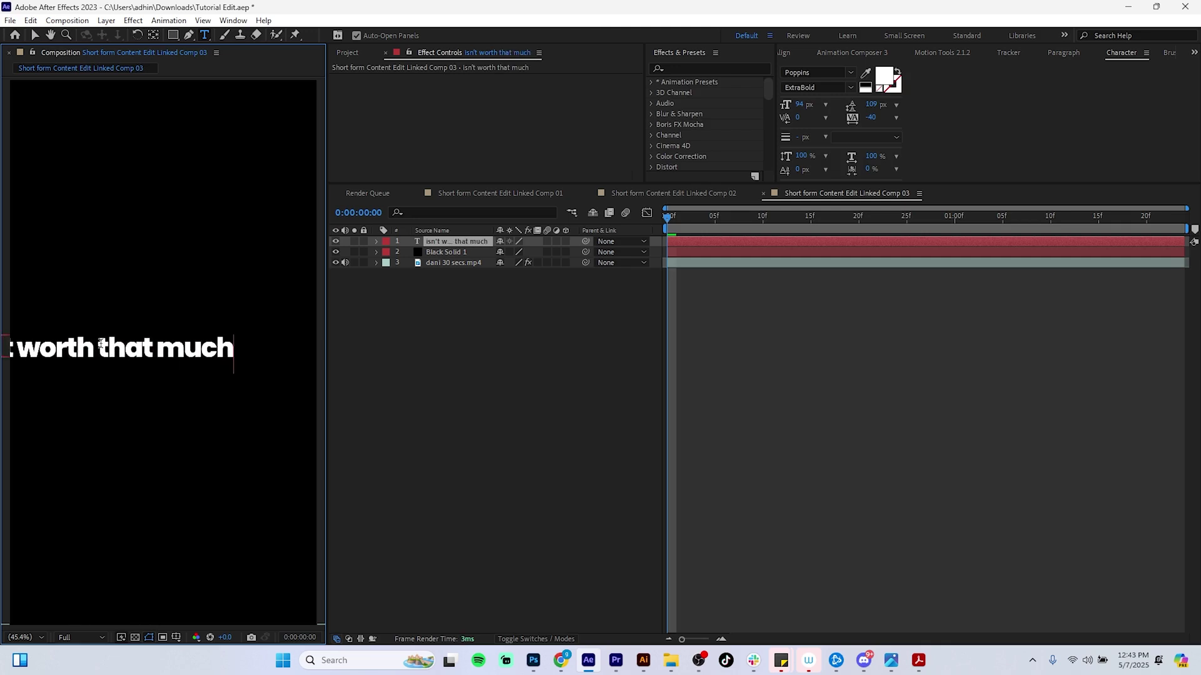
pyautogui.click(478, 239)
pyautogui.press('v')
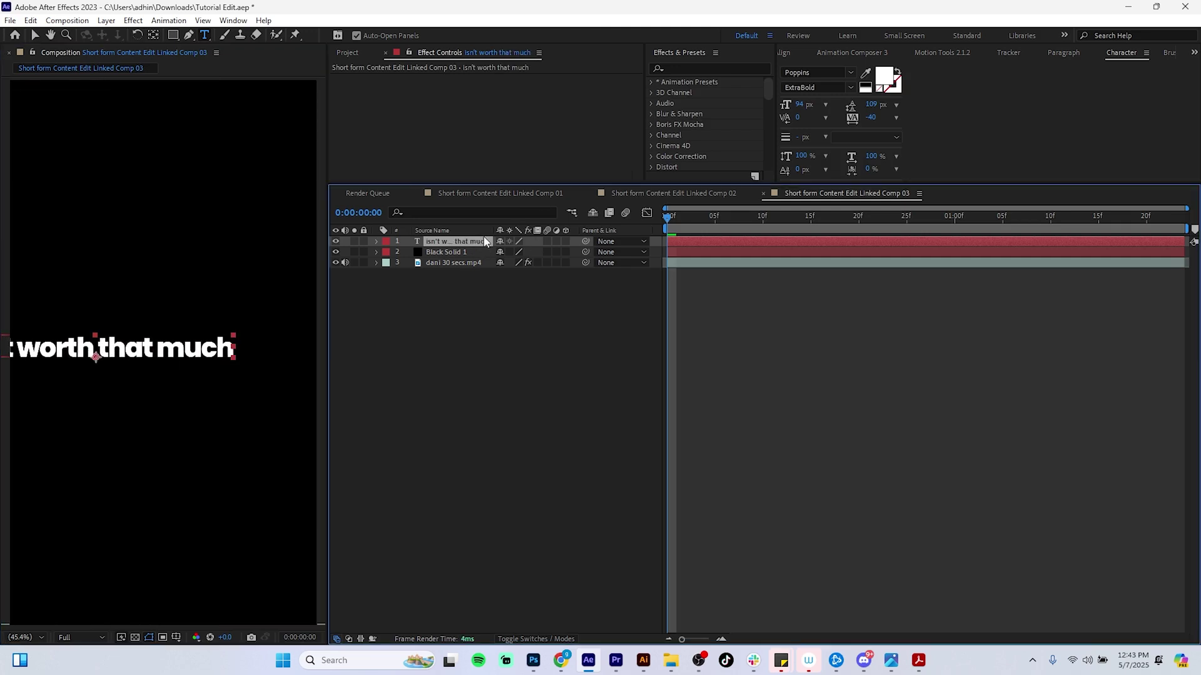
pyautogui.moveTo(133, 356); pyautogui.dragTo(198, 348)
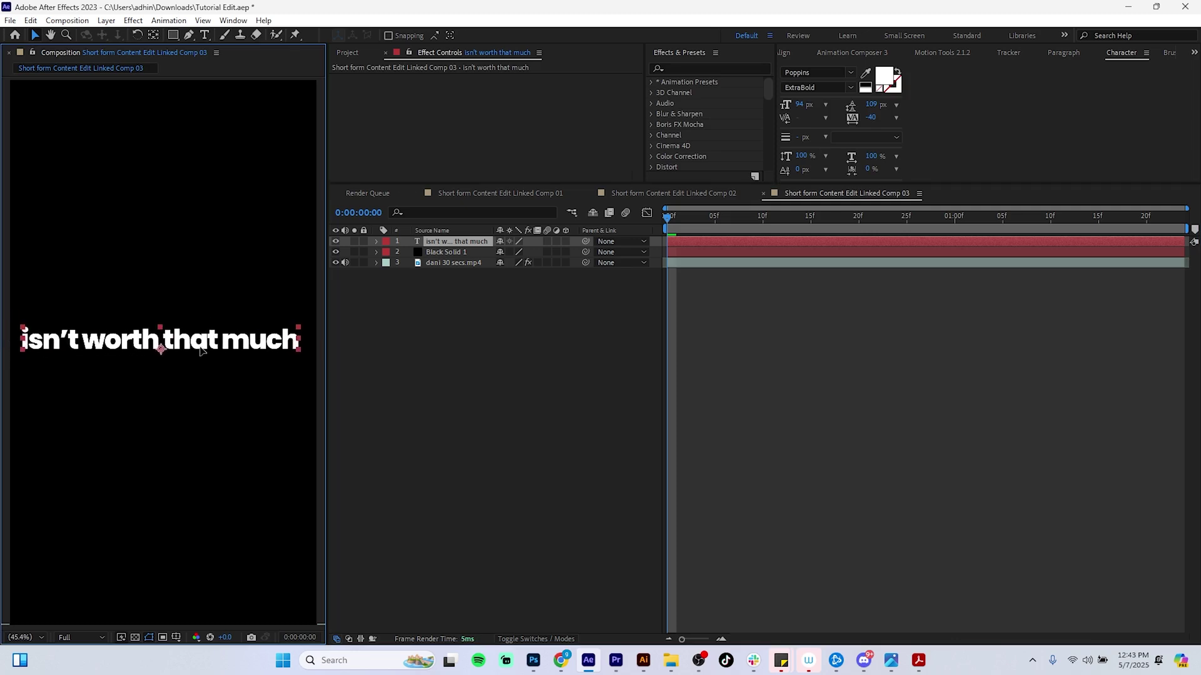
# Step: Browse the available fonts and try the Poppins Thin style on the text layer
pyautogui.click(850, 72)
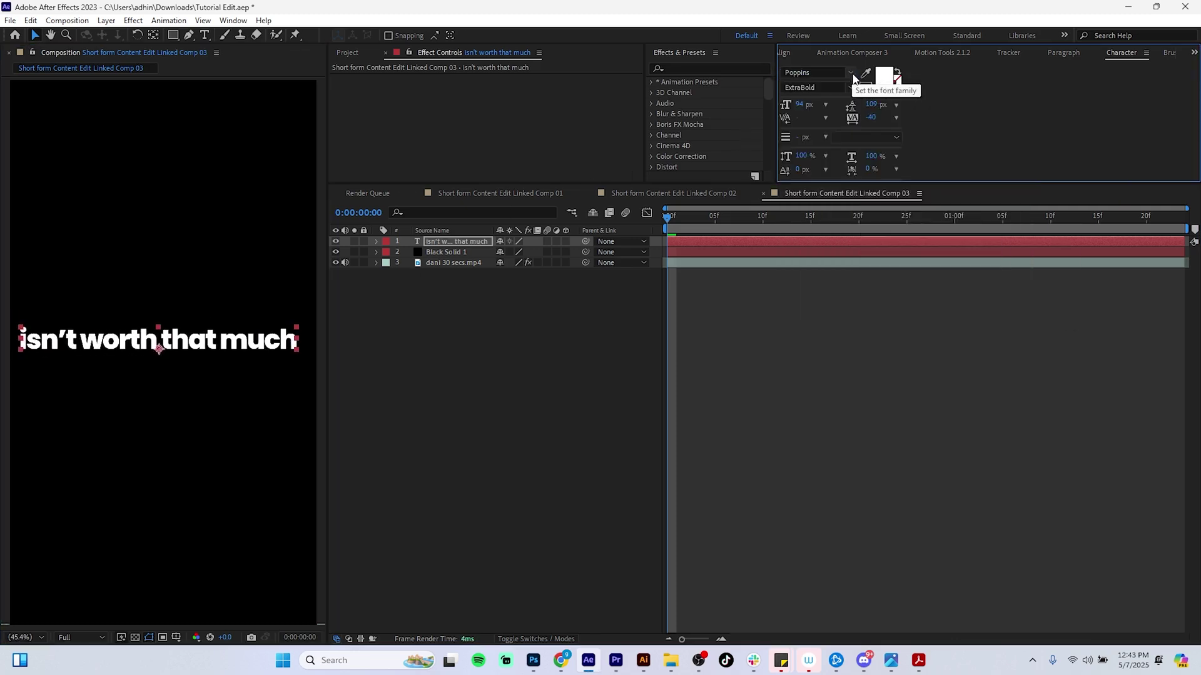
pyautogui.click(850, 88)
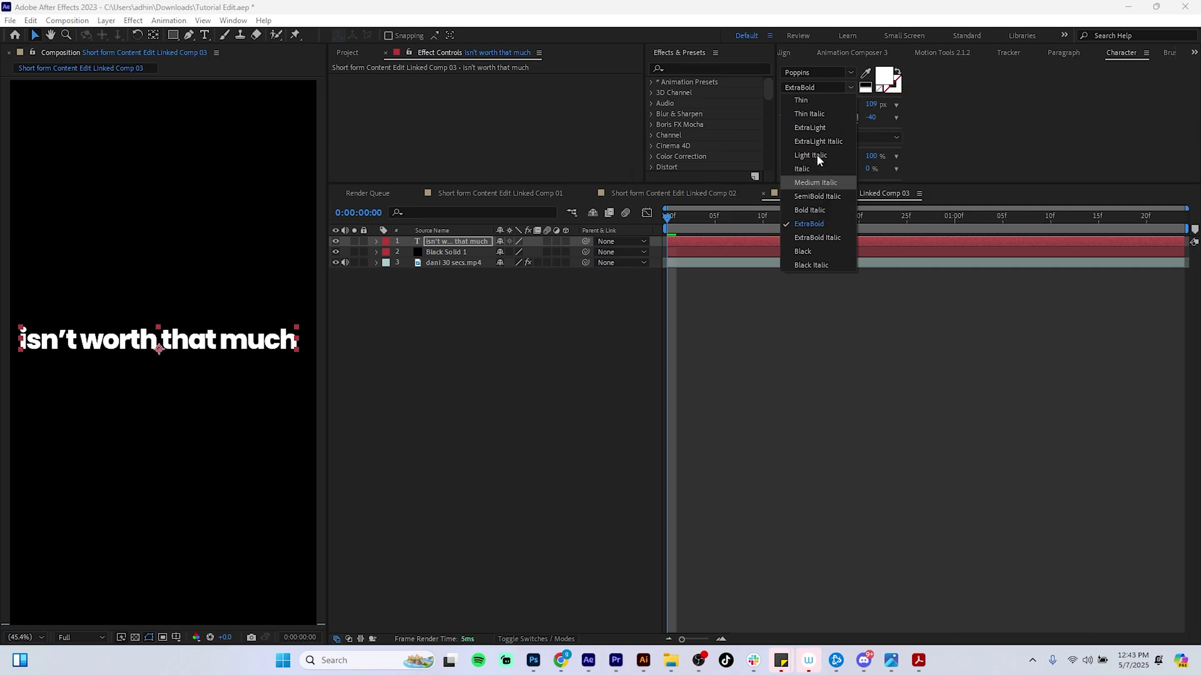
pyautogui.click(851, 73)
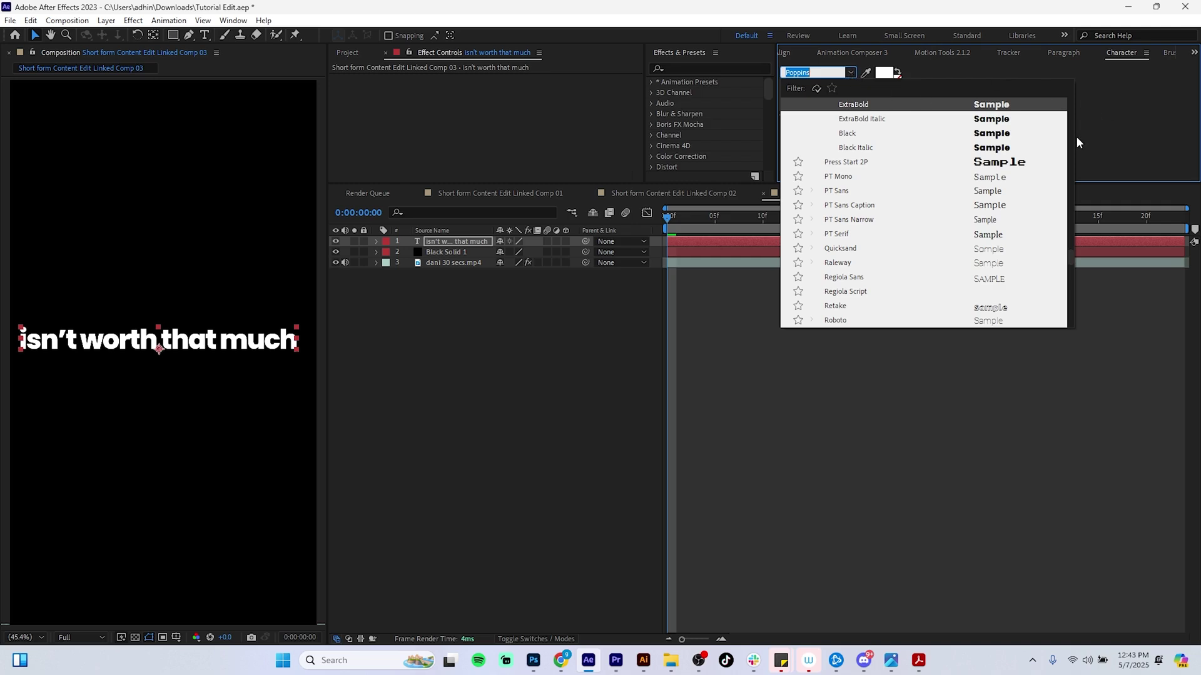
pyautogui.moveTo(1071, 256); pyautogui.dragTo(1073, 245)
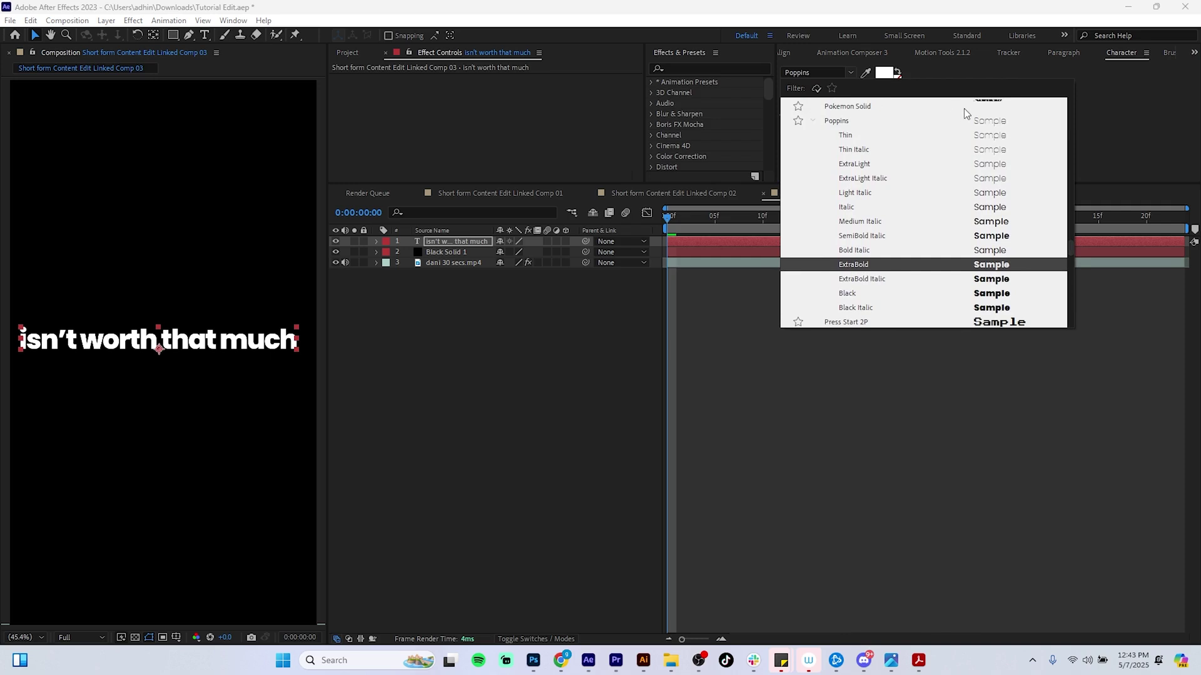
pyautogui.click(989, 140)
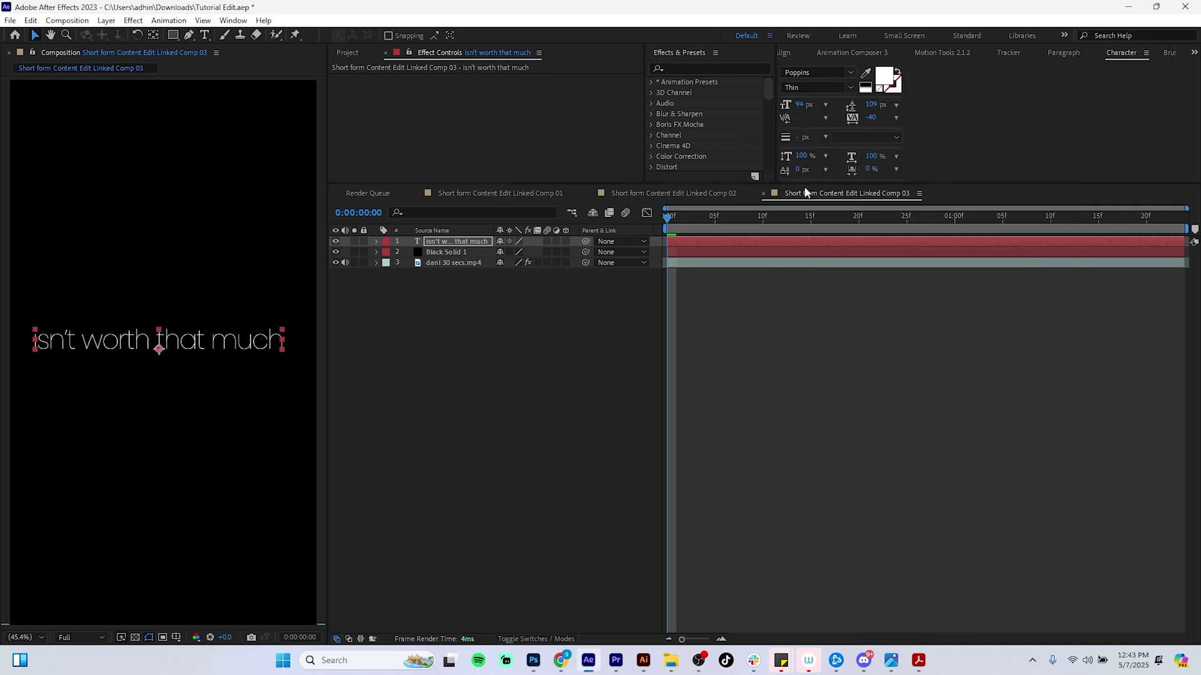
# Step: Enable Faux Bold for the text and set its font size to 48 px
pyautogui.moveTo(823, 183); pyautogui.dragTo(825, 247)
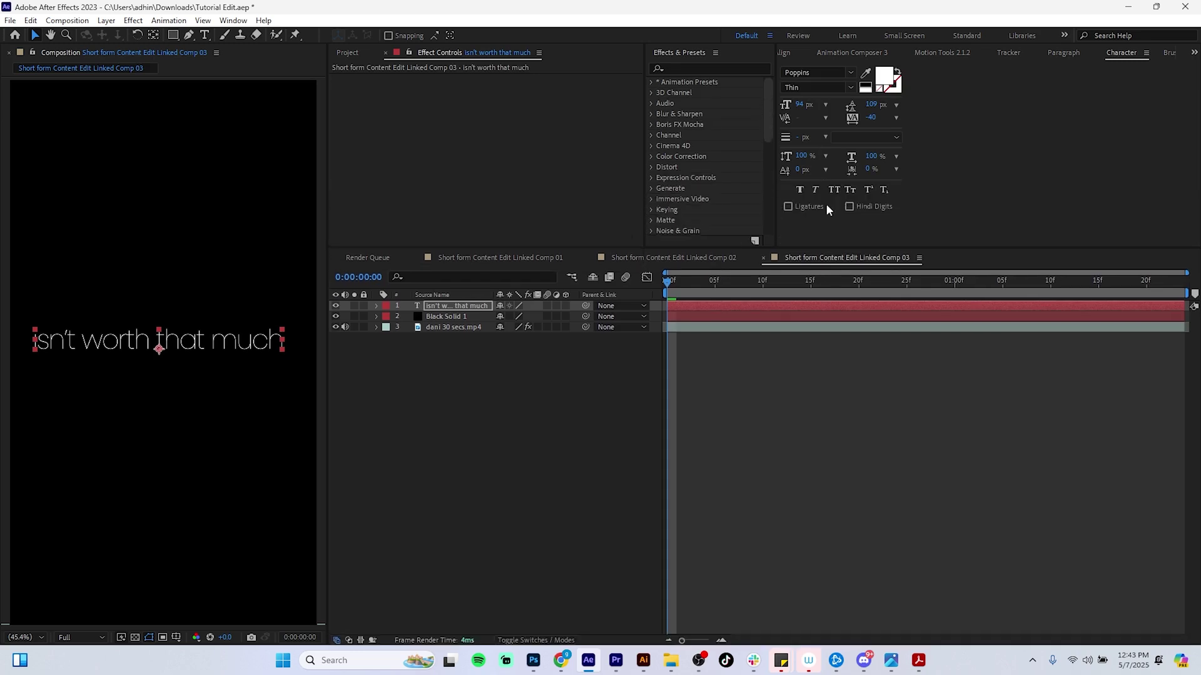
pyautogui.click(800, 190)
pyautogui.moveTo(800, 105); pyautogui.dragTo(782, 113)
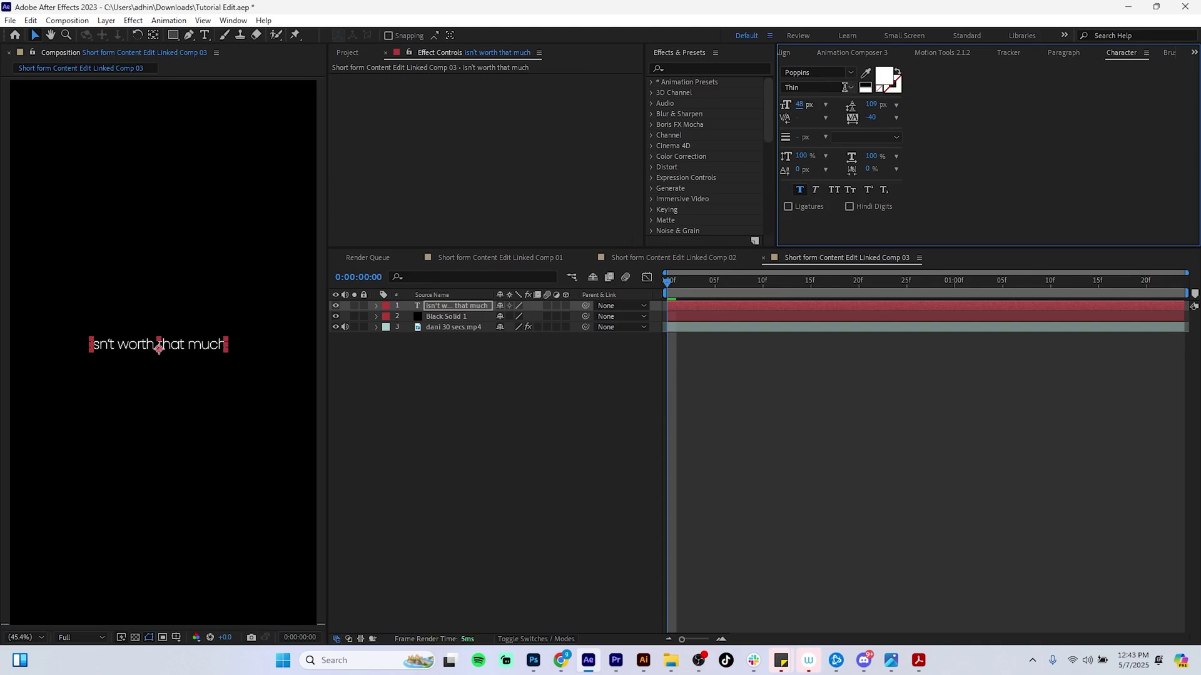
# Step: Set the text's font style to ExtraBold and its tracking to 24, deselect the layer, and return the playhead to the start
pyautogui.click(851, 74)
pyautogui.click(851, 90)
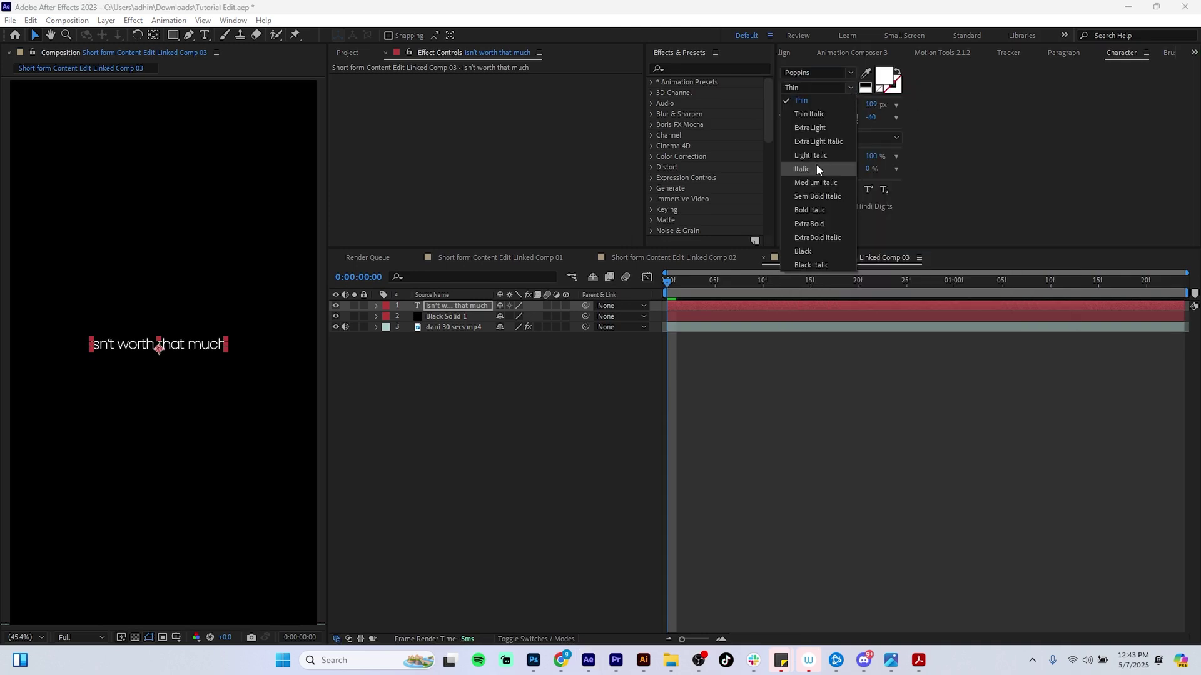
pyautogui.click(821, 224)
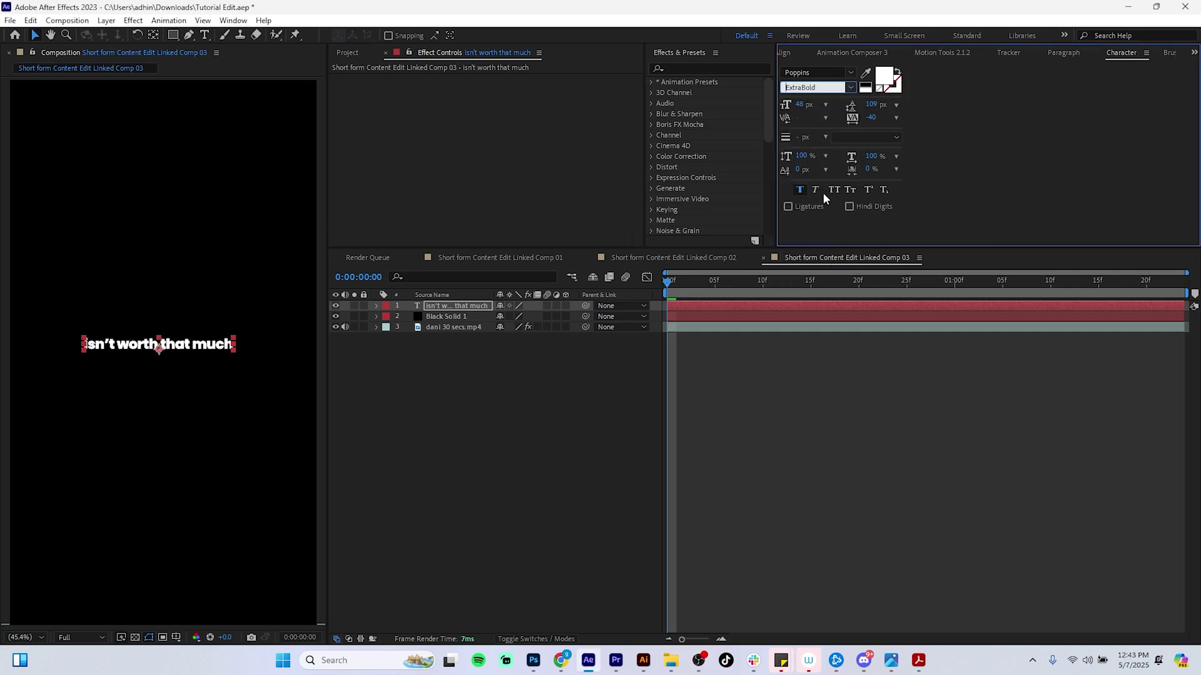
pyautogui.moveTo(869, 117); pyautogui.dragTo(910, 115)
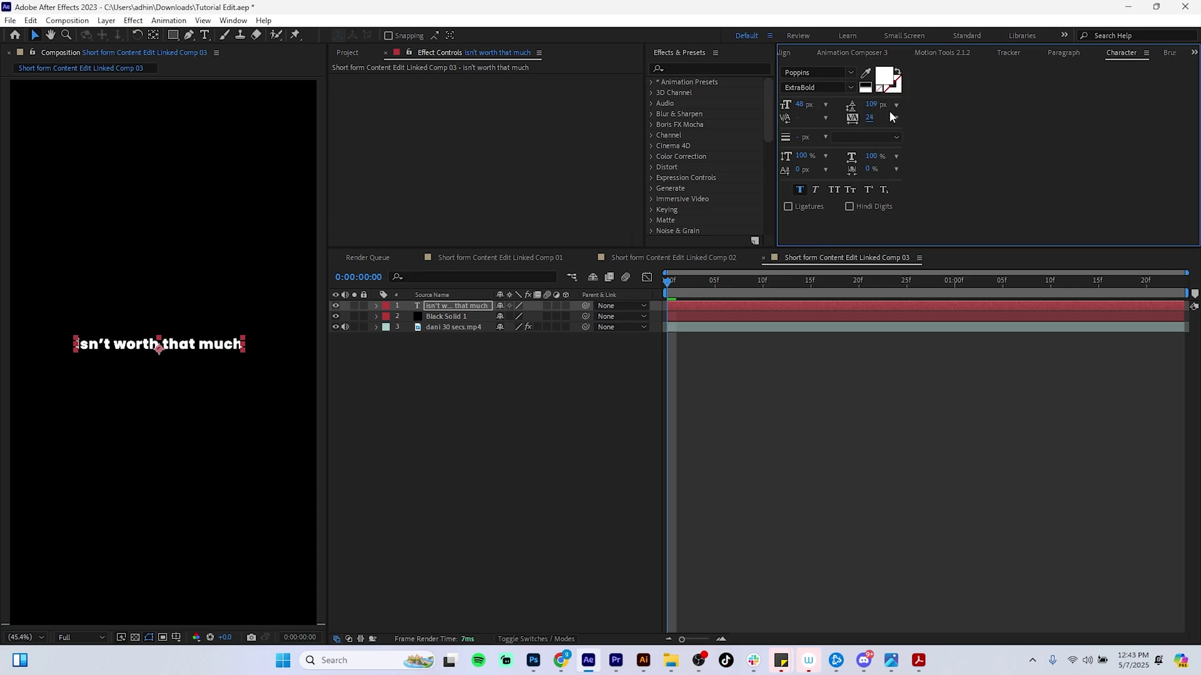
pyautogui.click(617, 399)
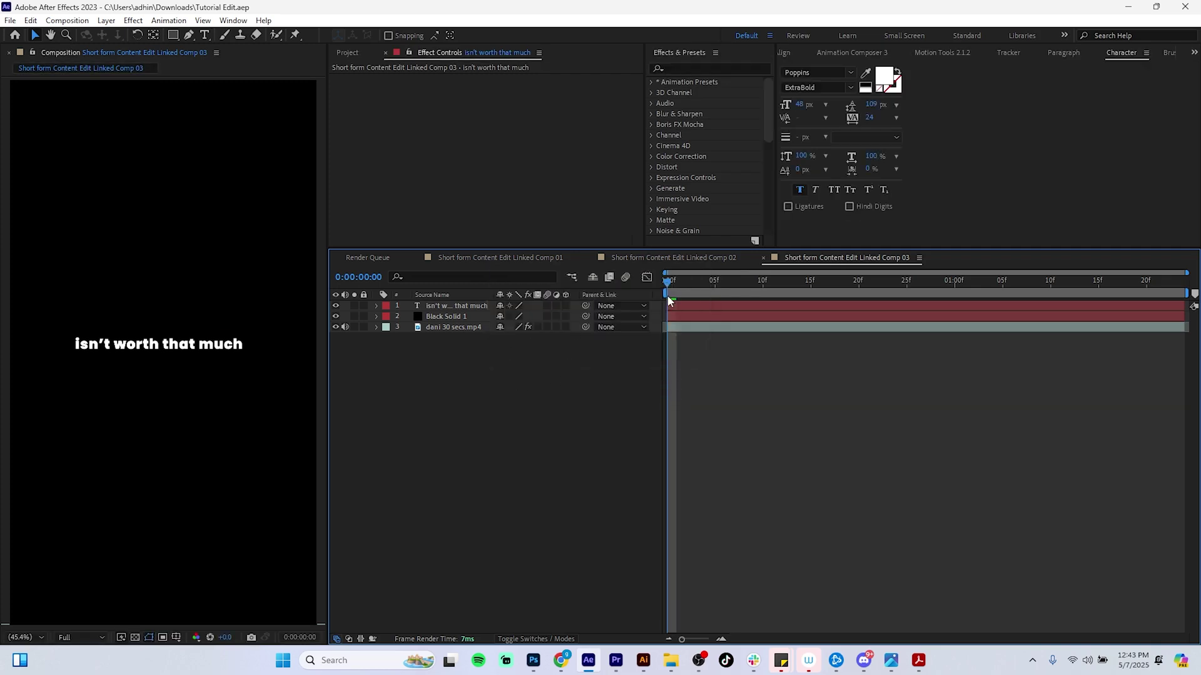
pyautogui.moveTo(668, 283); pyautogui.dragTo(633, 290)
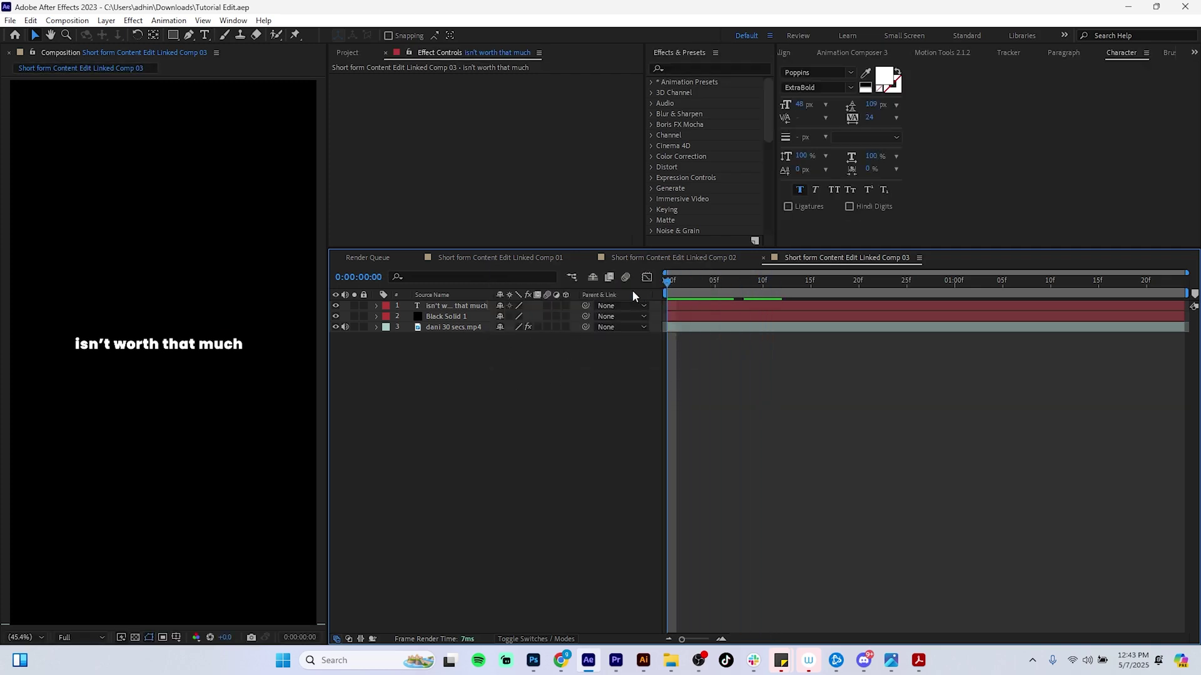
# Step: Switch to Premiere Pro, show the whole sequence, and play through the Linked Comp 02 clip up to 00:00:15:21
pyautogui.click(591, 661)
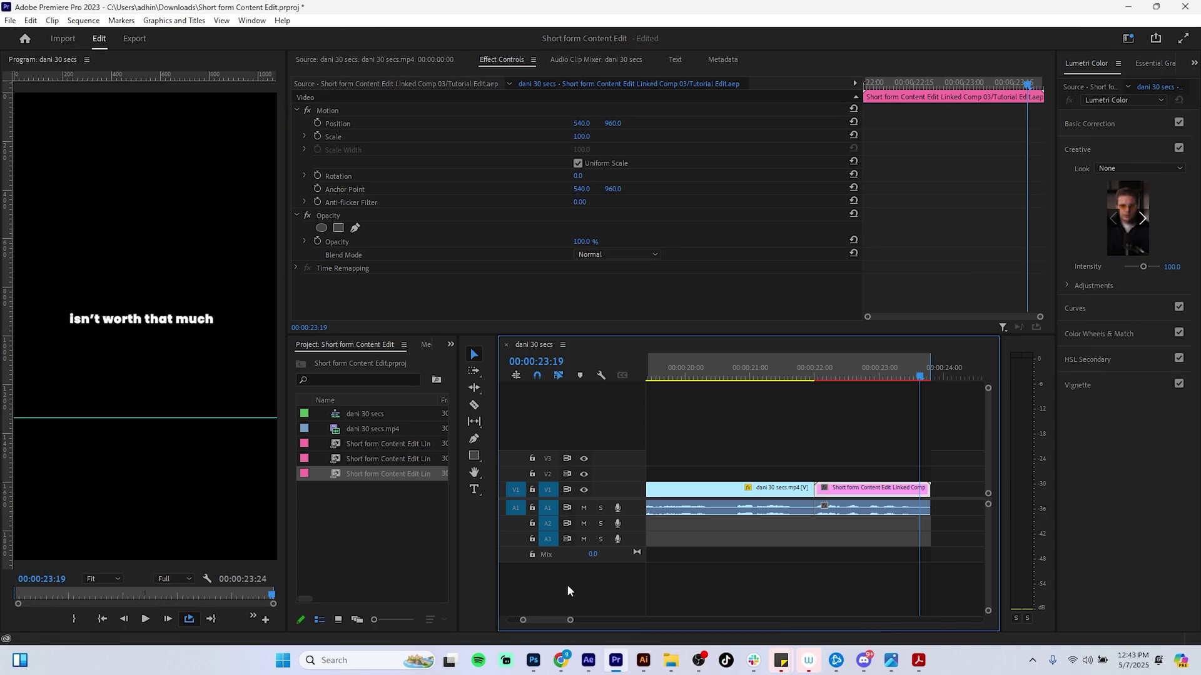
pyautogui.moveTo(570, 622); pyautogui.dragTo(654, 620)
pyautogui.click(699, 376)
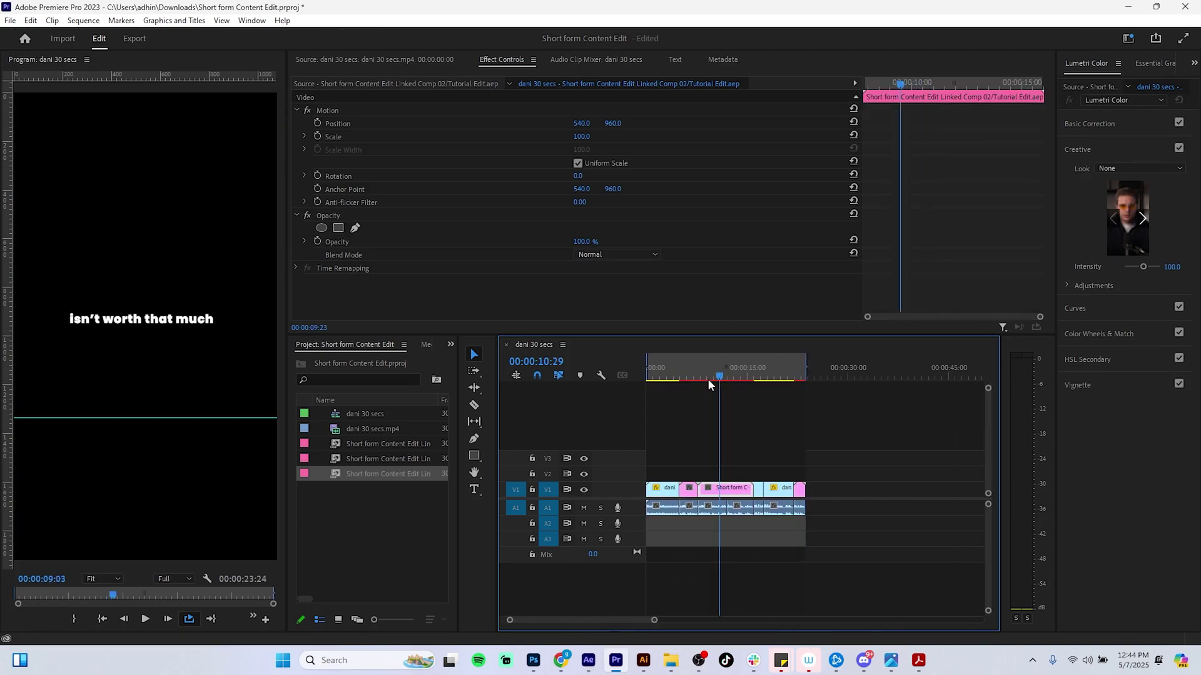
pyautogui.press('space')
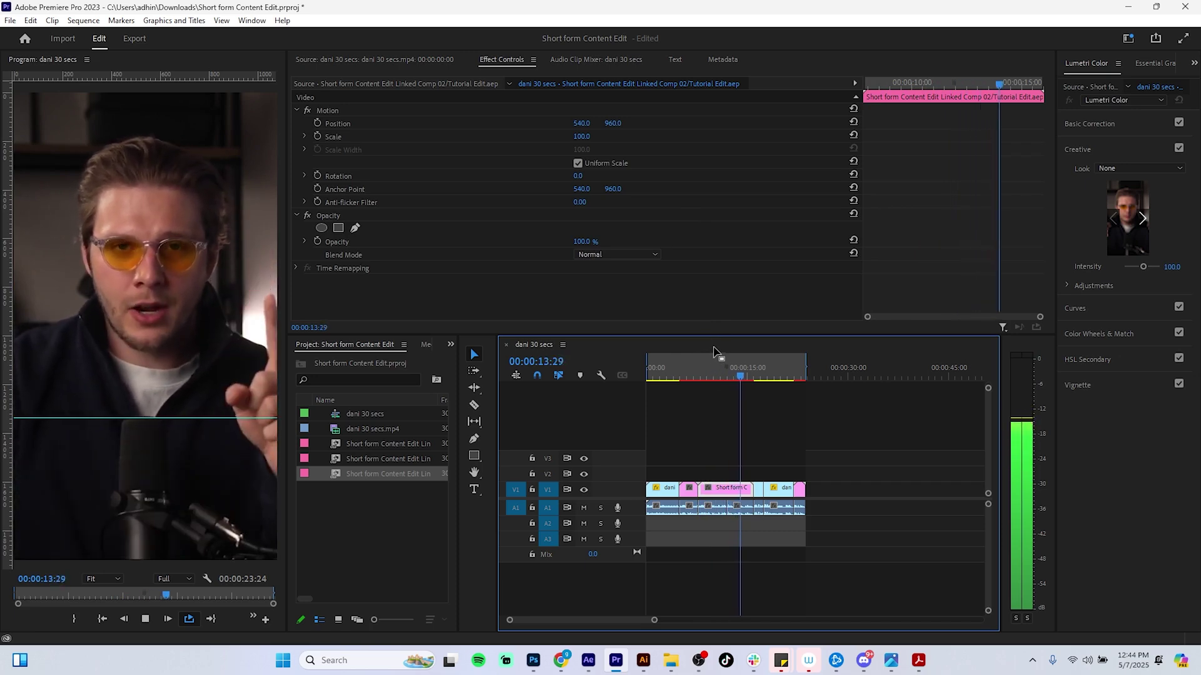
pyautogui.press('space')
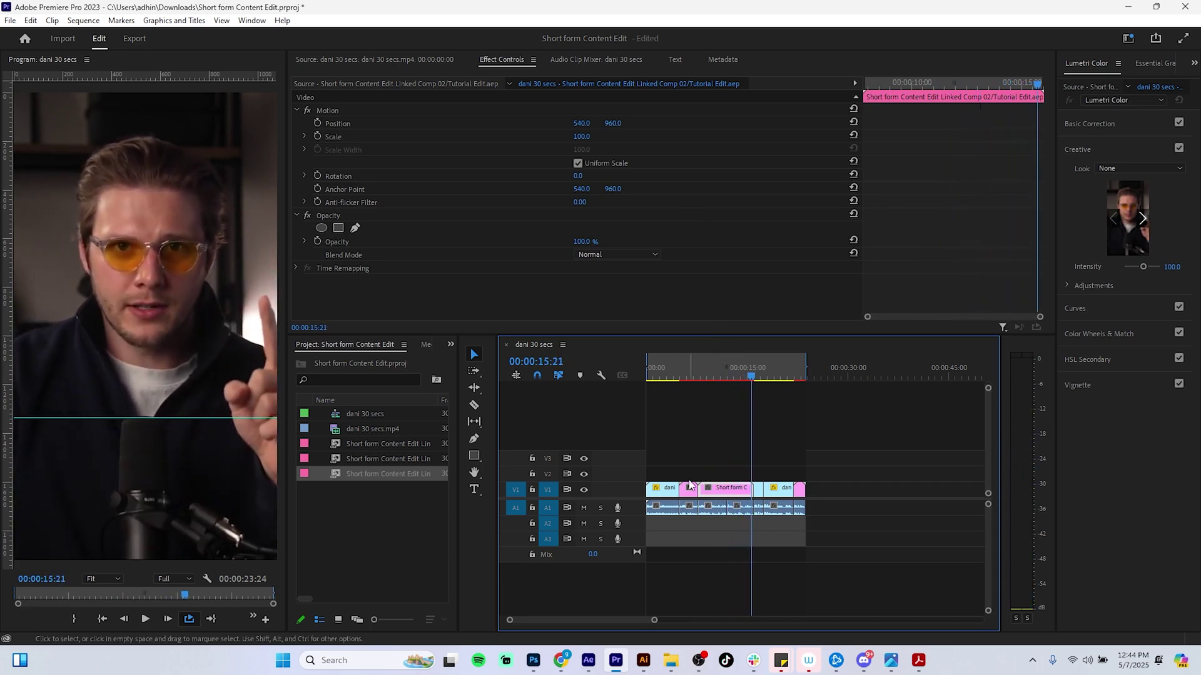
# Step: Open the original of the Linked Comp 02 clip in After Effects and preview the composition from its start
pyautogui.rightClick(723, 497)
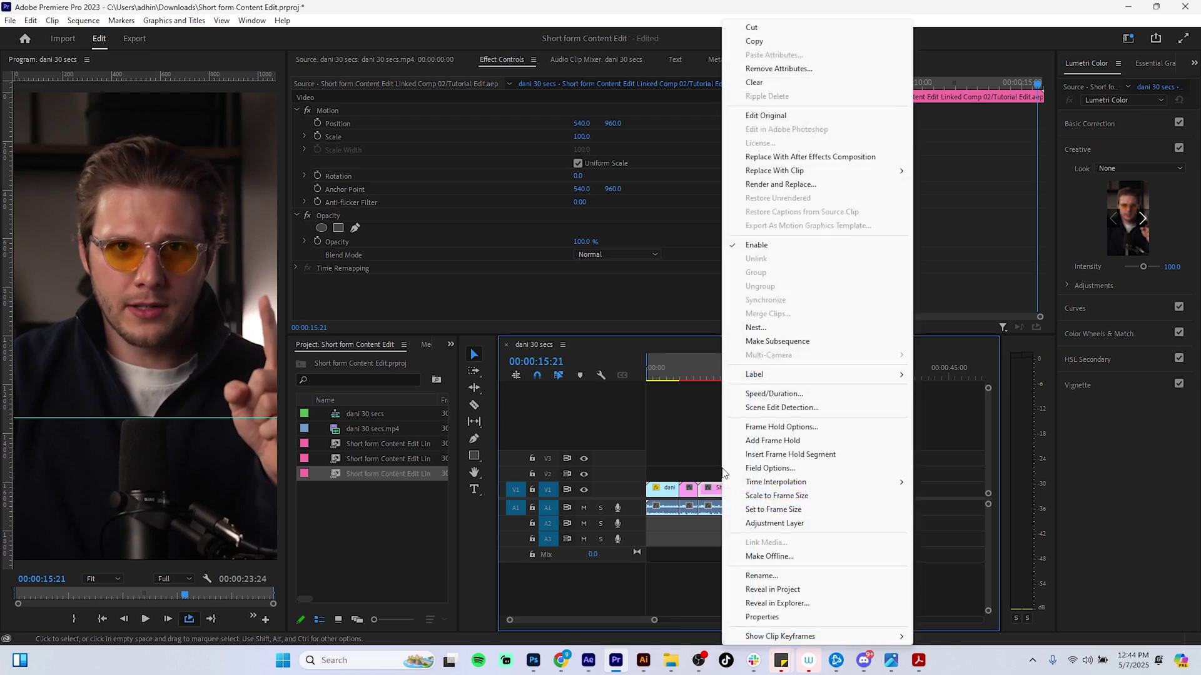
pyautogui.click(763, 115)
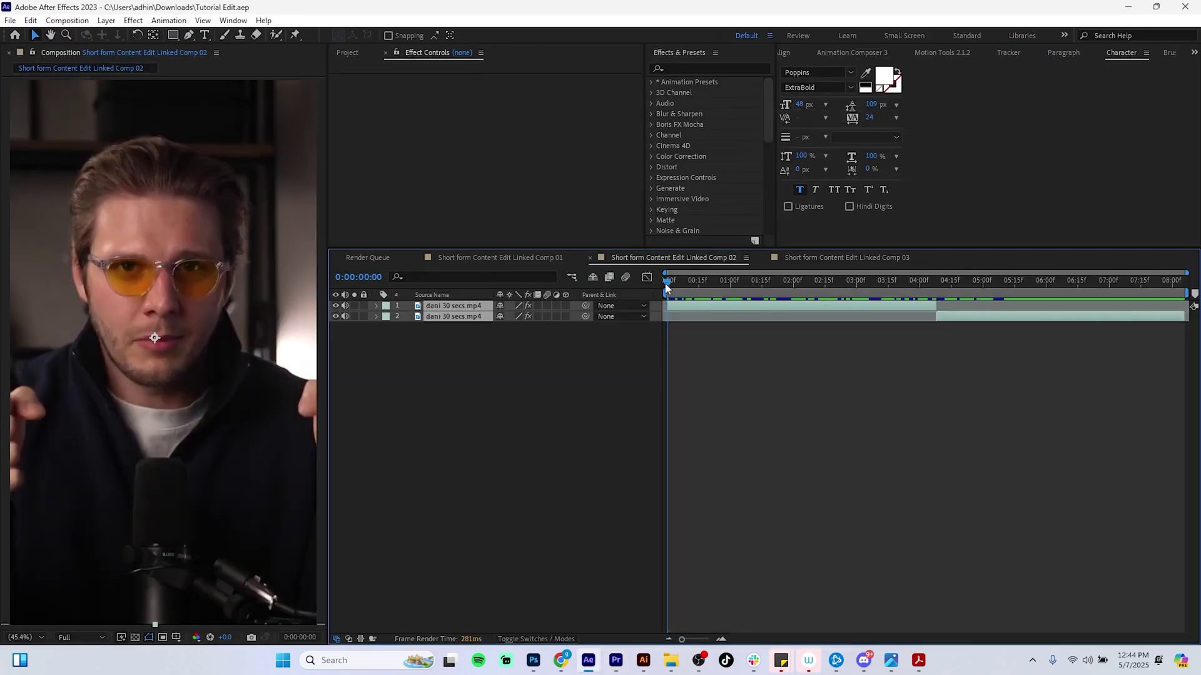
pyautogui.press('space')
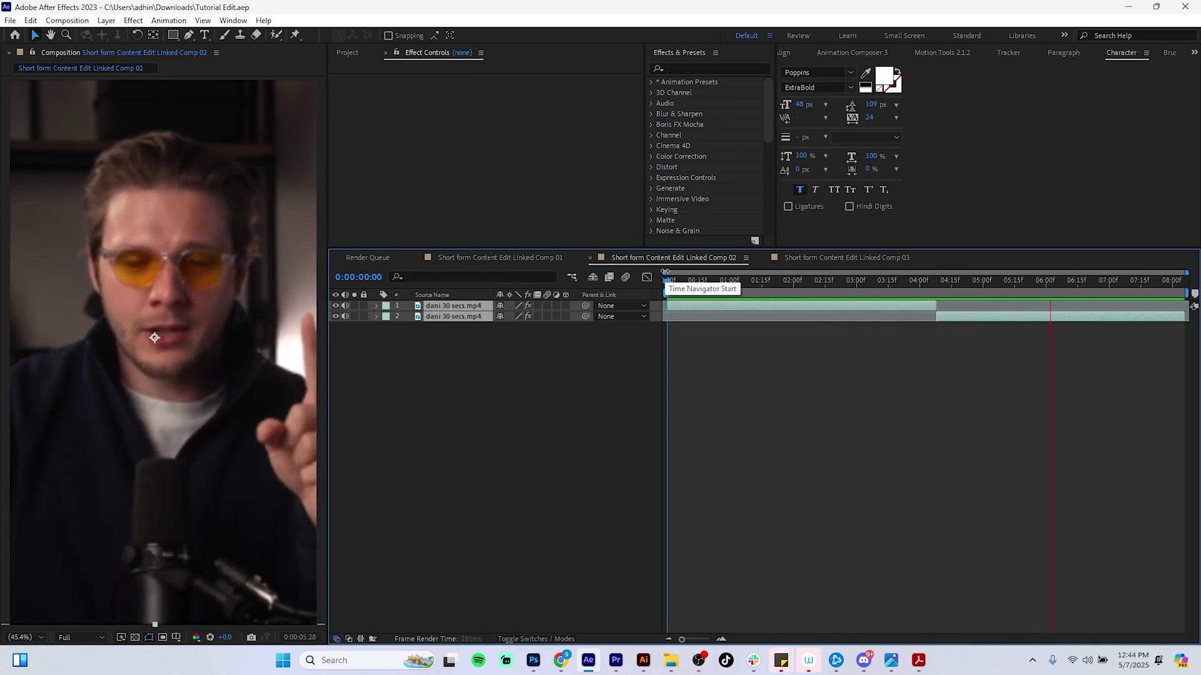
pyautogui.press('space')
pyautogui.click(452, 363)
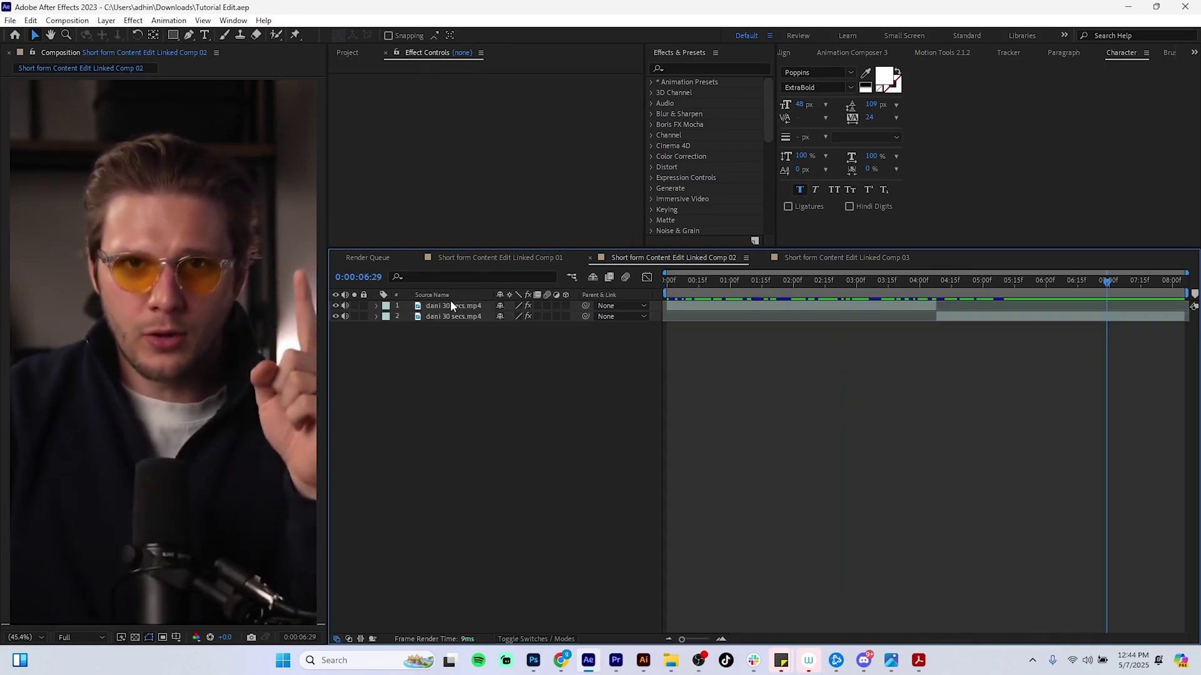
# Step: Disable the Stereo Mixer effects on both dani 30 secs.mp4 layers
pyautogui.click(450, 306)
pyautogui.click(344, 79)
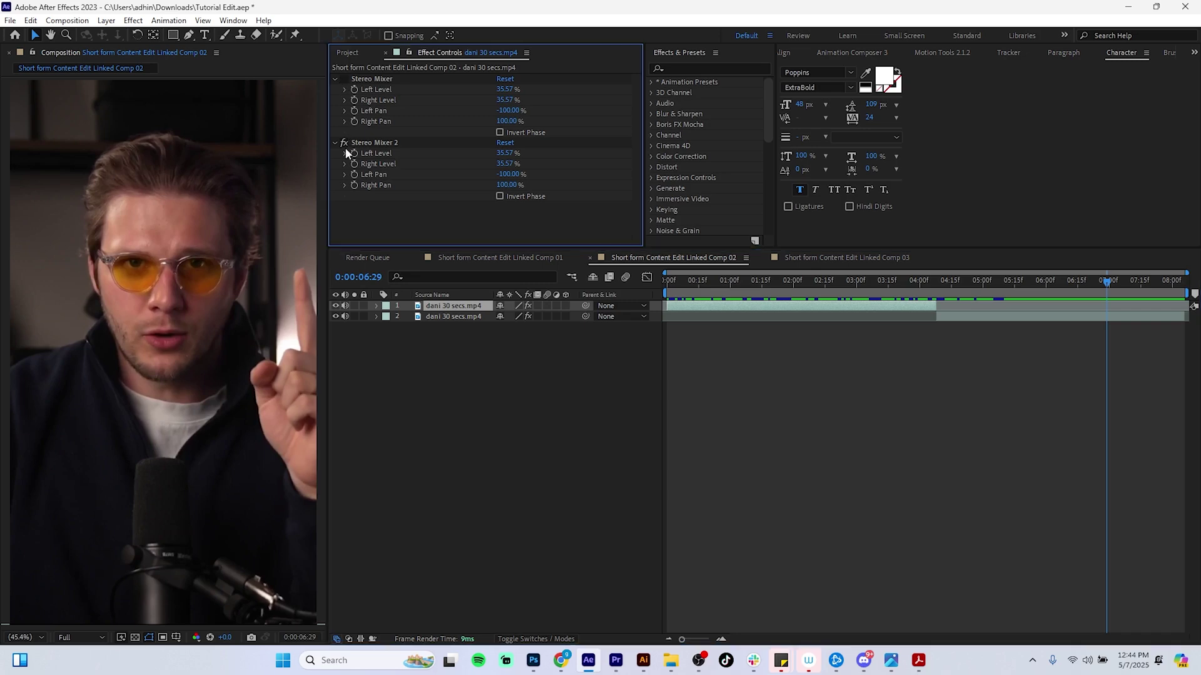
pyautogui.click(452, 316)
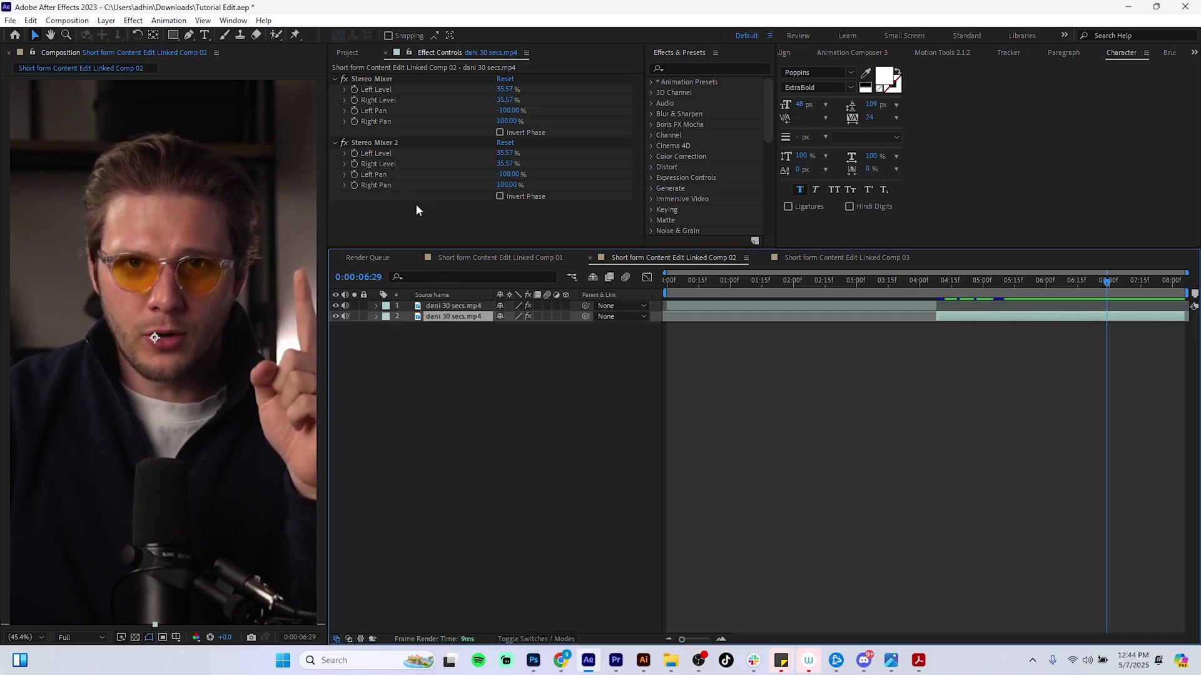
pyautogui.click(344, 79)
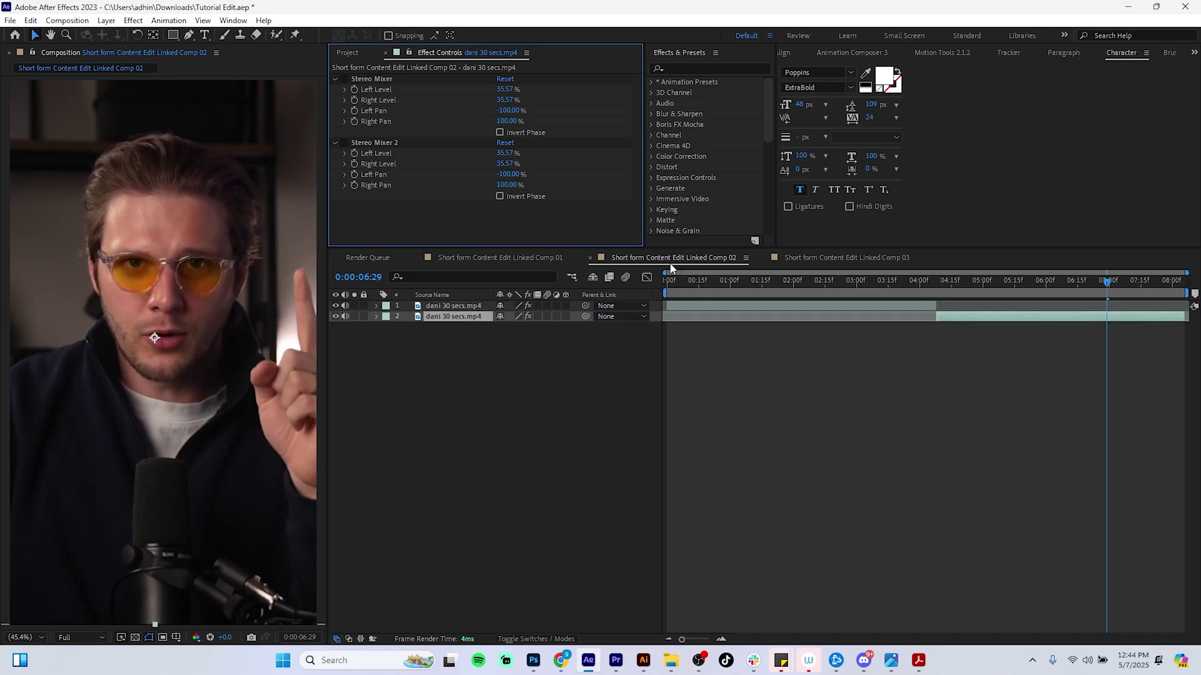
# Step: Play the composition from the beginning to check the audio, and return the playhead to the start
pyautogui.moveTo(671, 280); pyautogui.dragTo(649, 276)
pyautogui.press('space')
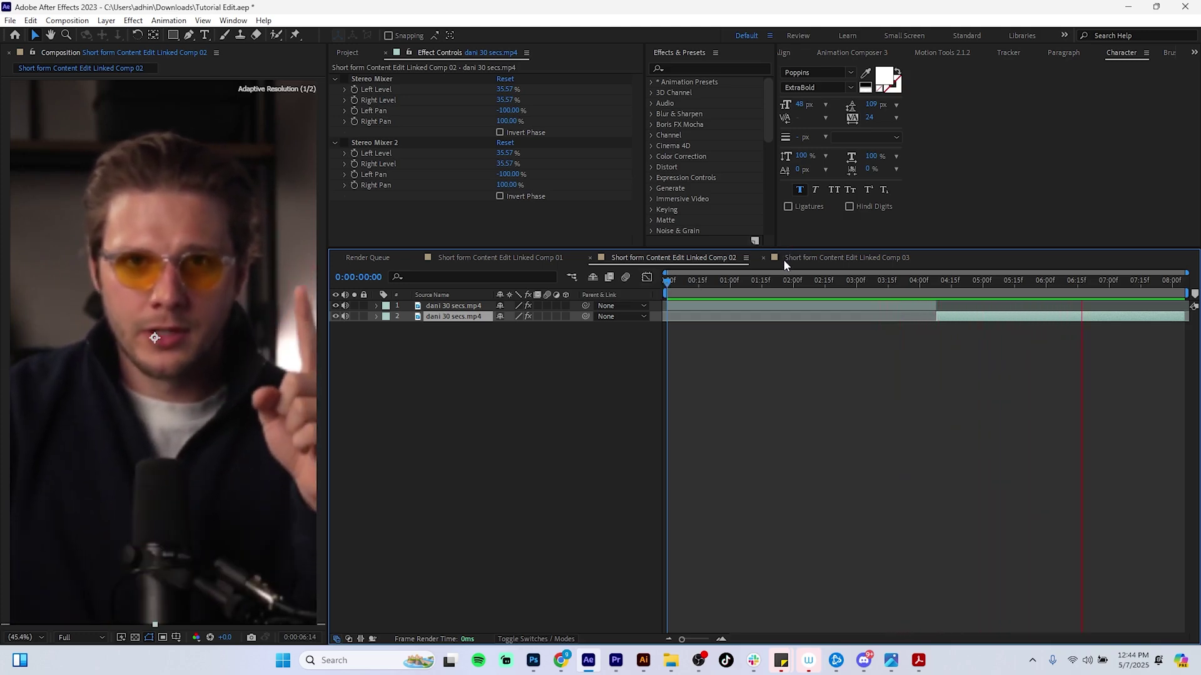
pyautogui.press('space')
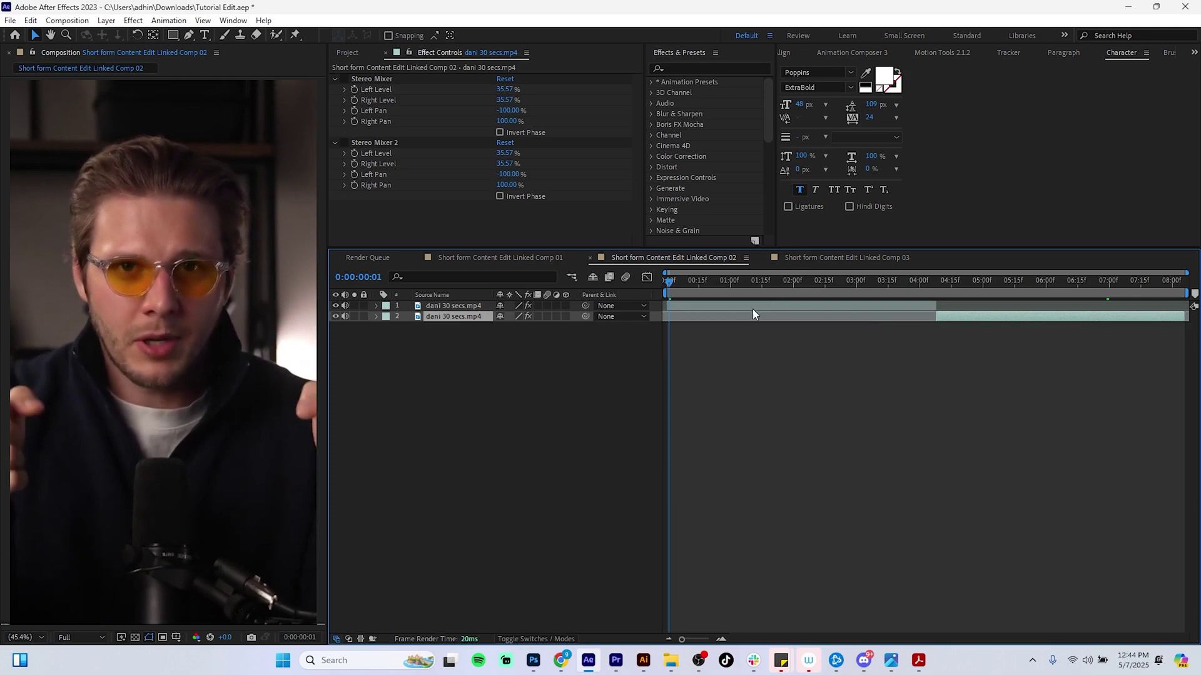
pyautogui.click(667, 283)
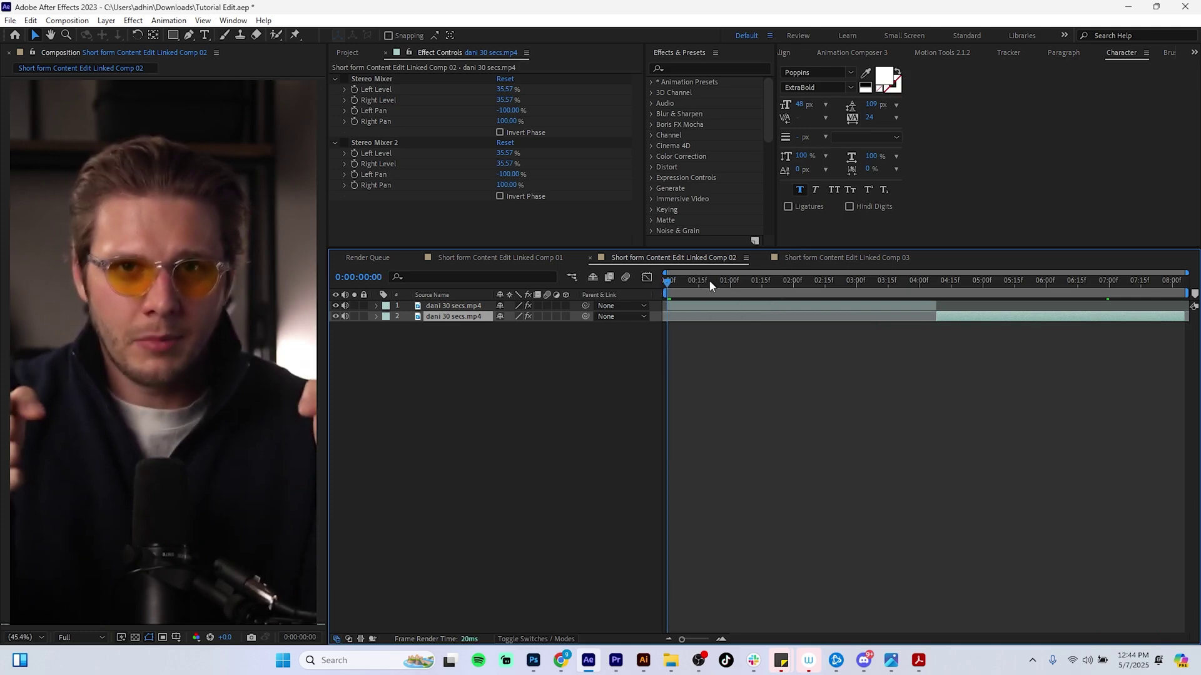
# Step: Add a black 1080 x 1920 px solid above the footage layers, save the project, and deselect the layer
pyautogui.rightClick(595, 445)
pyautogui.moveTo(646, 456)
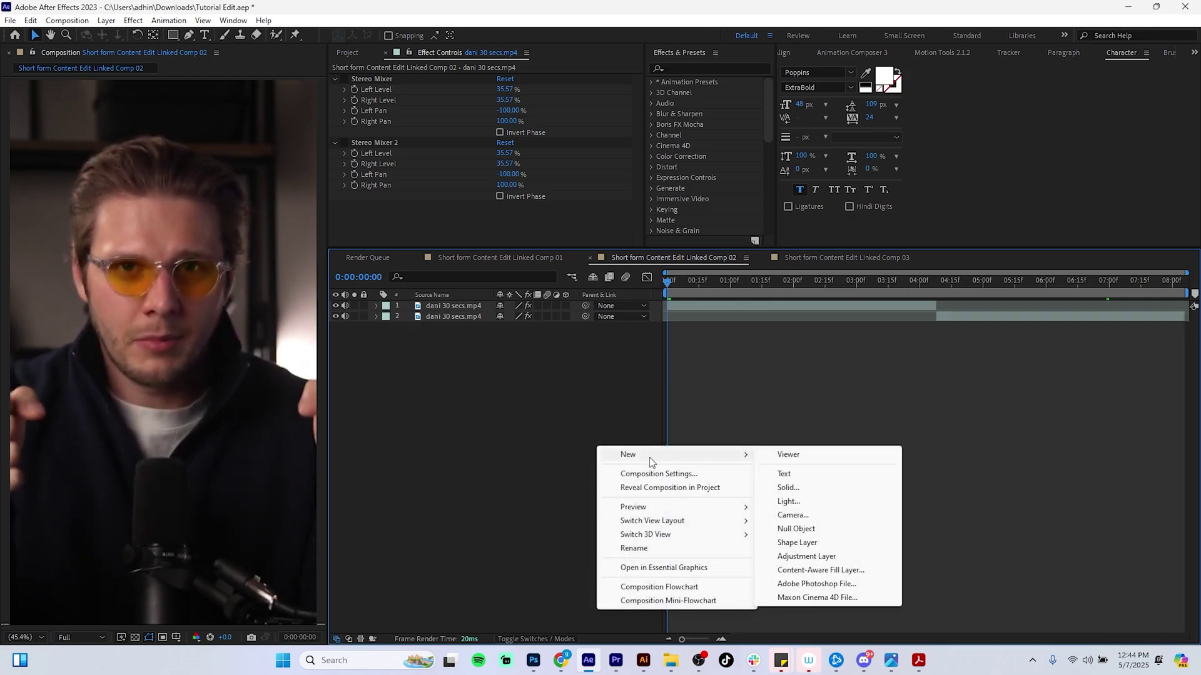
pyautogui.click(787, 488)
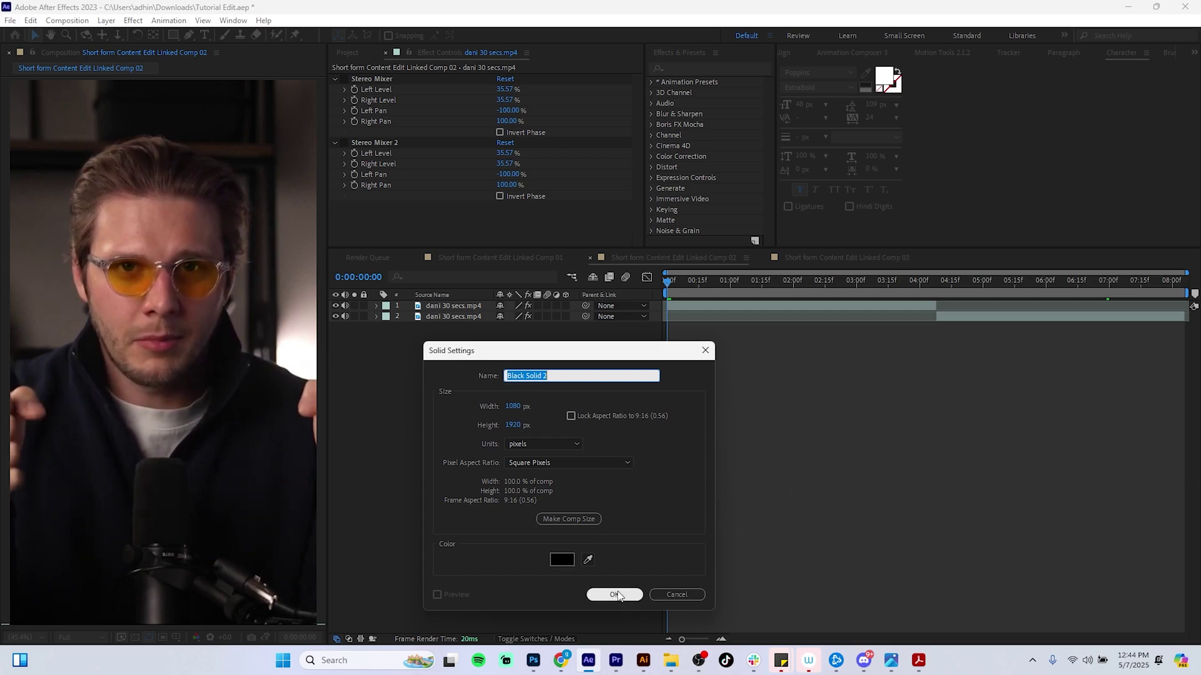
pyautogui.click(614, 594)
pyautogui.hotkey('ctrl', 's')
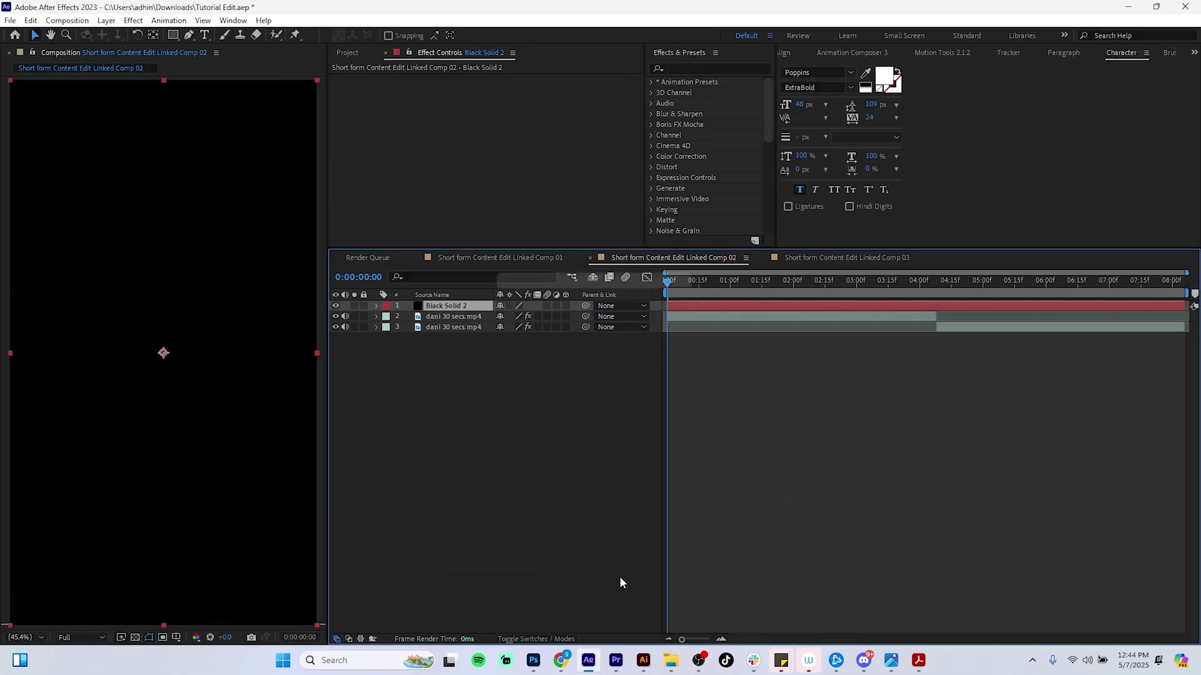
pyautogui.moveTo(671, 284); pyautogui.dragTo(632, 326)
pyautogui.click(463, 442)
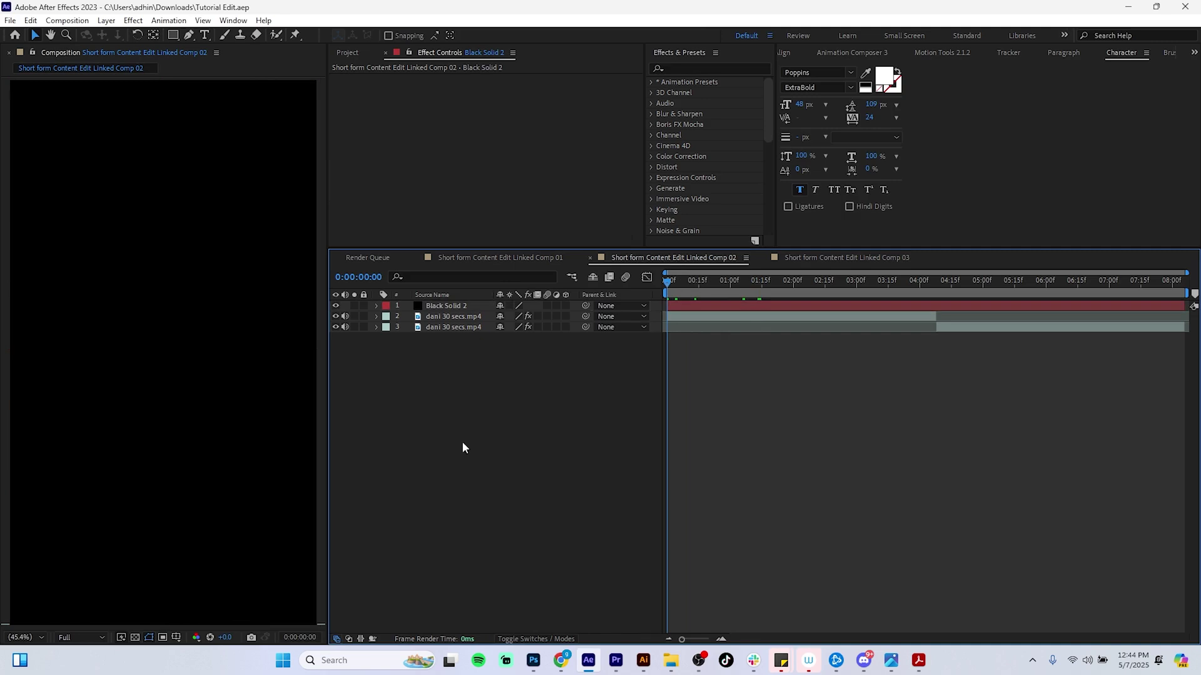
# Step: Create a text layer reading "$100k" in the upper part of the frame
pyautogui.click(203, 35)
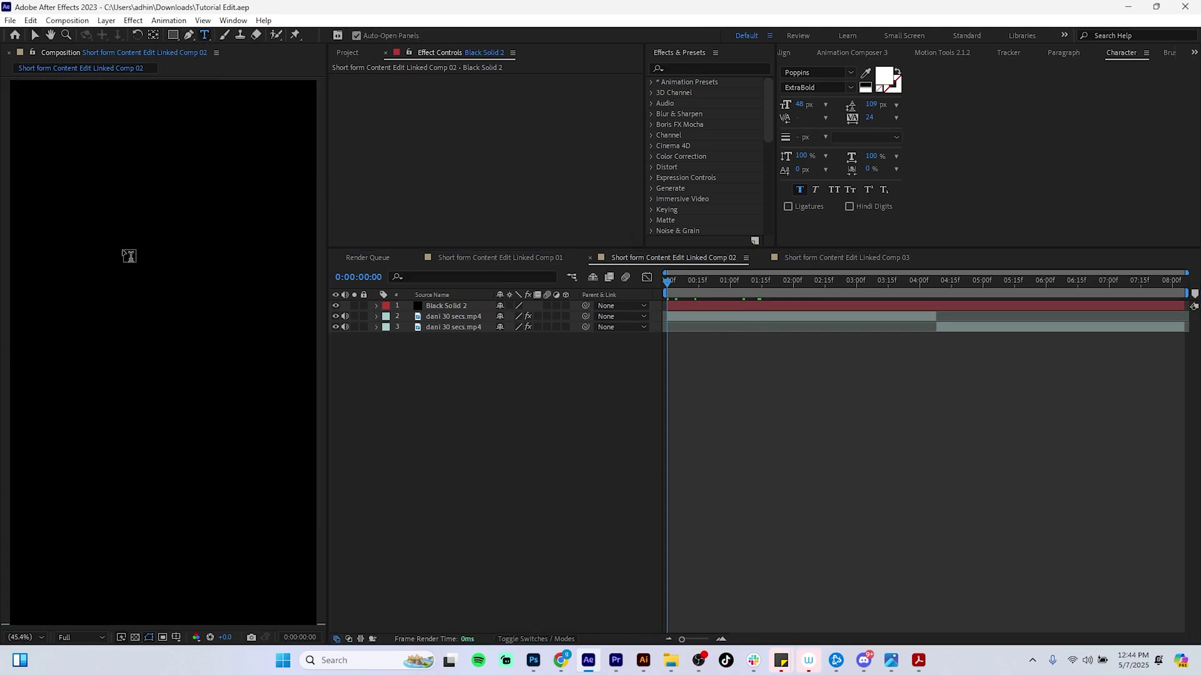
pyautogui.click(130, 265)
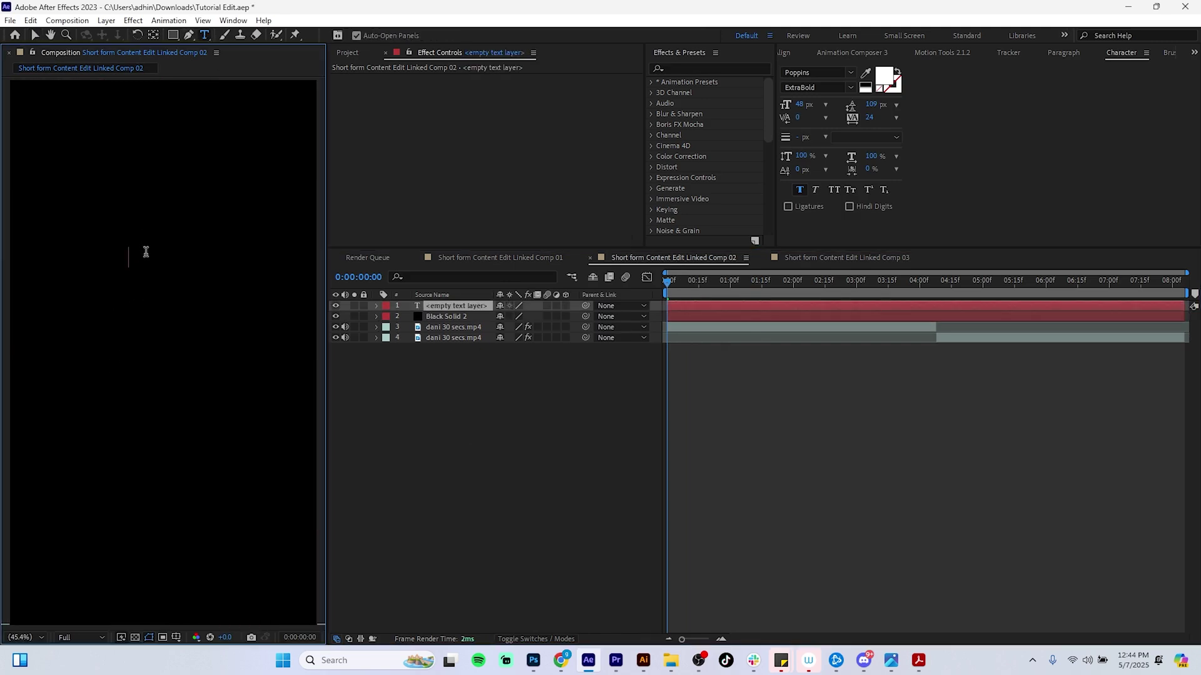
pyautogui.write('$100')
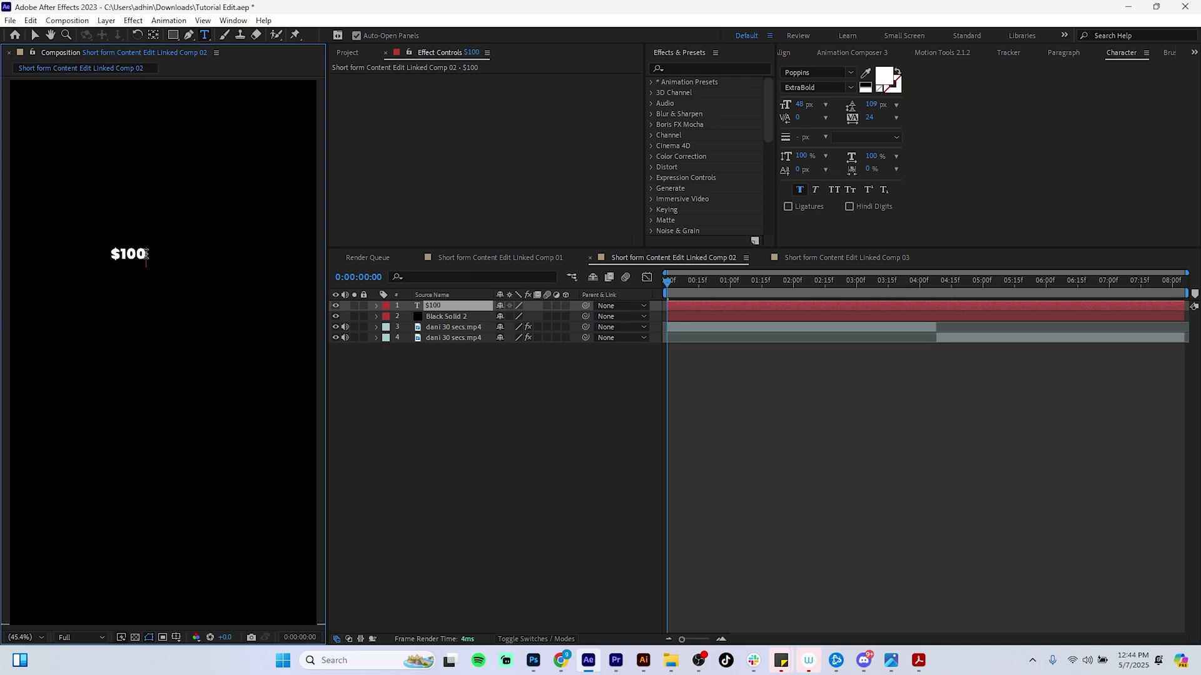
pyautogui.write('k')
# Step: Set the $100k text's font size to 119 px and tracking to -18, and move it toward the frame's horizontal centre
pyautogui.hotkey('ctrl', 'a')
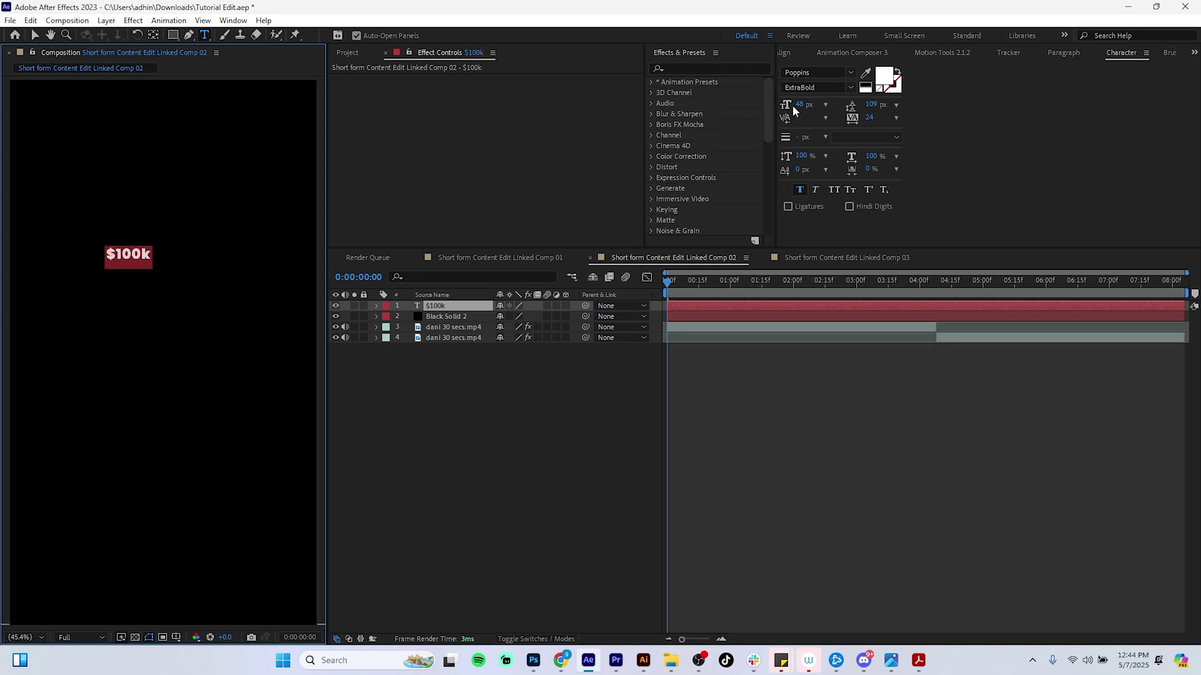
pyautogui.moveTo(793, 105); pyautogui.dragTo(809, 79)
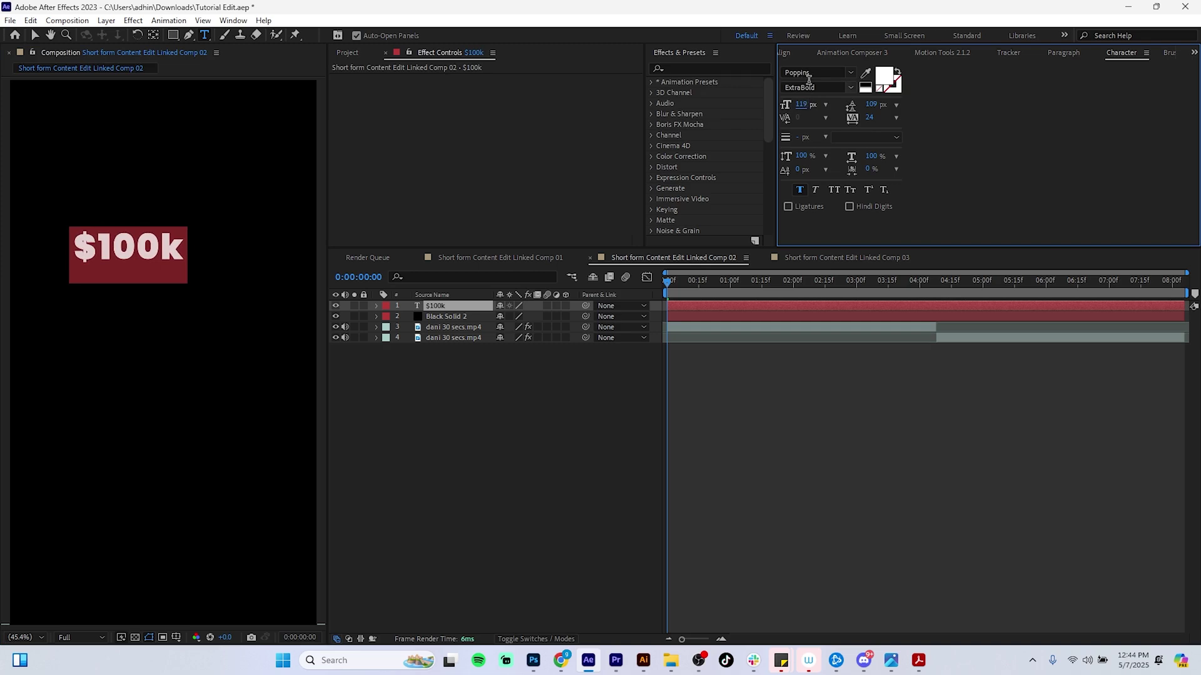
pyautogui.moveTo(872, 119); pyautogui.dragTo(846, 119)
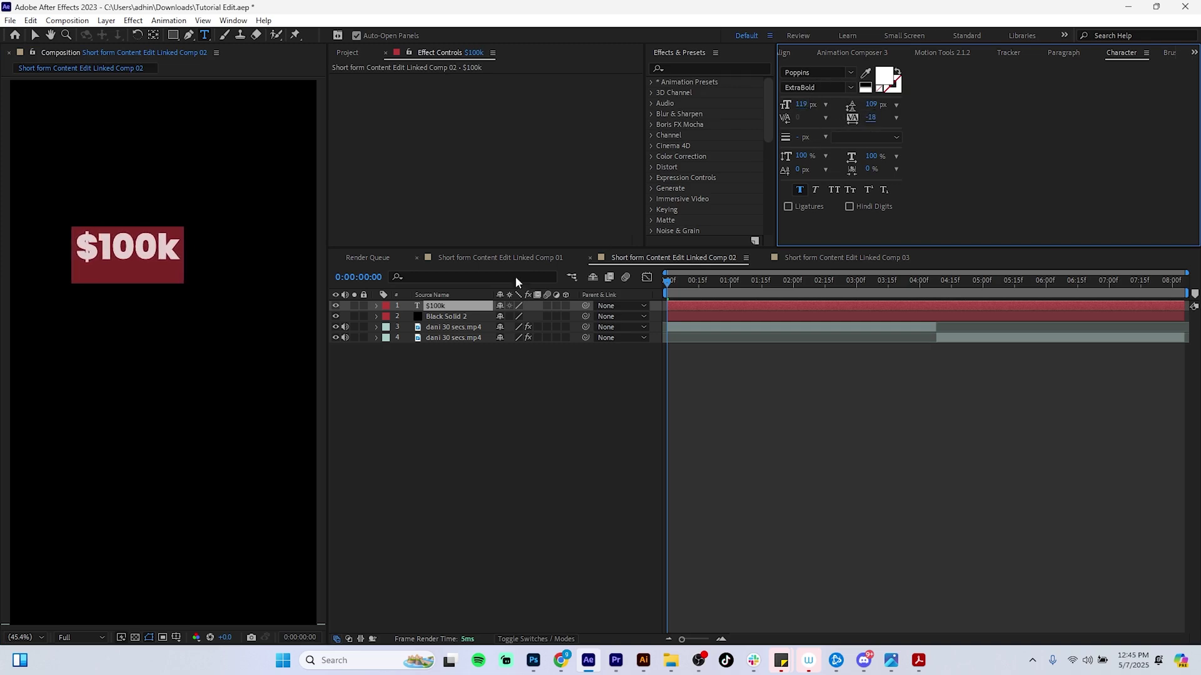
pyautogui.moveTo(469, 306); pyautogui.dragTo(467, 302)
pyautogui.press('v')
pyautogui.moveTo(150, 251); pyautogui.dragTo(215, 407)
# Step: Duplicate the $100k layer, change the copy's text to "$1M", and place it well below the original
pyautogui.click(451, 304)
pyautogui.hotkey('ctrl', 'd')
pyautogui.doubleClick(166, 414)
pyautogui.write('1m')
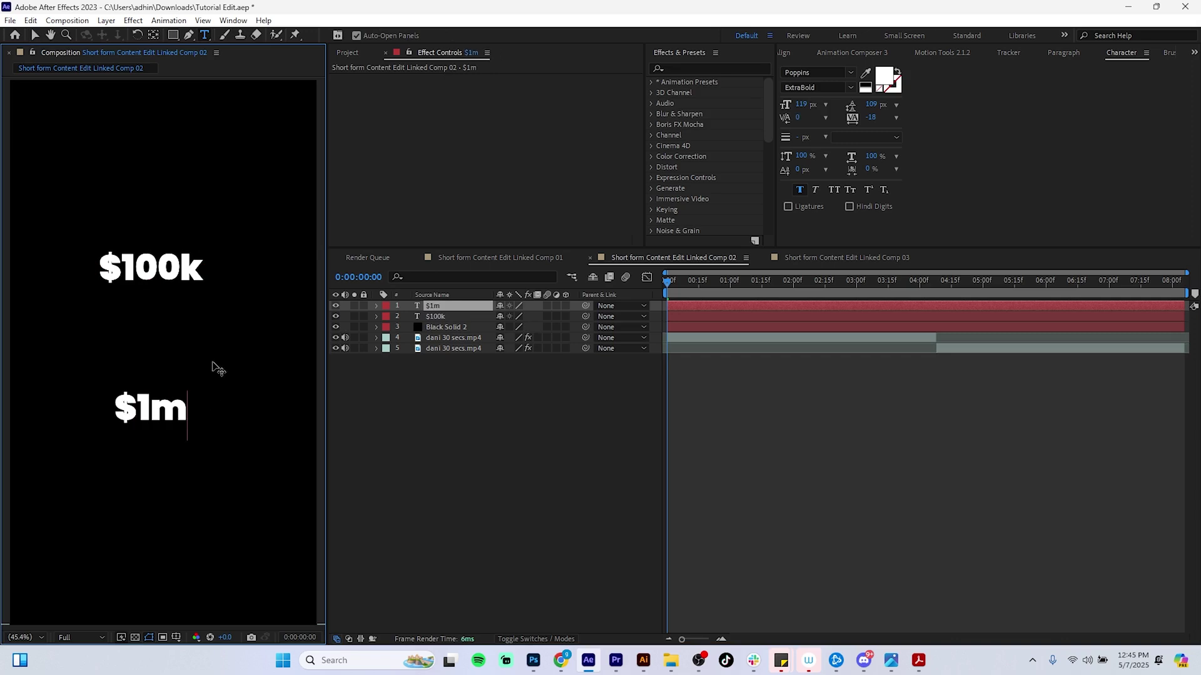
pyautogui.press('BackSpace')
pyautogui.write('M')
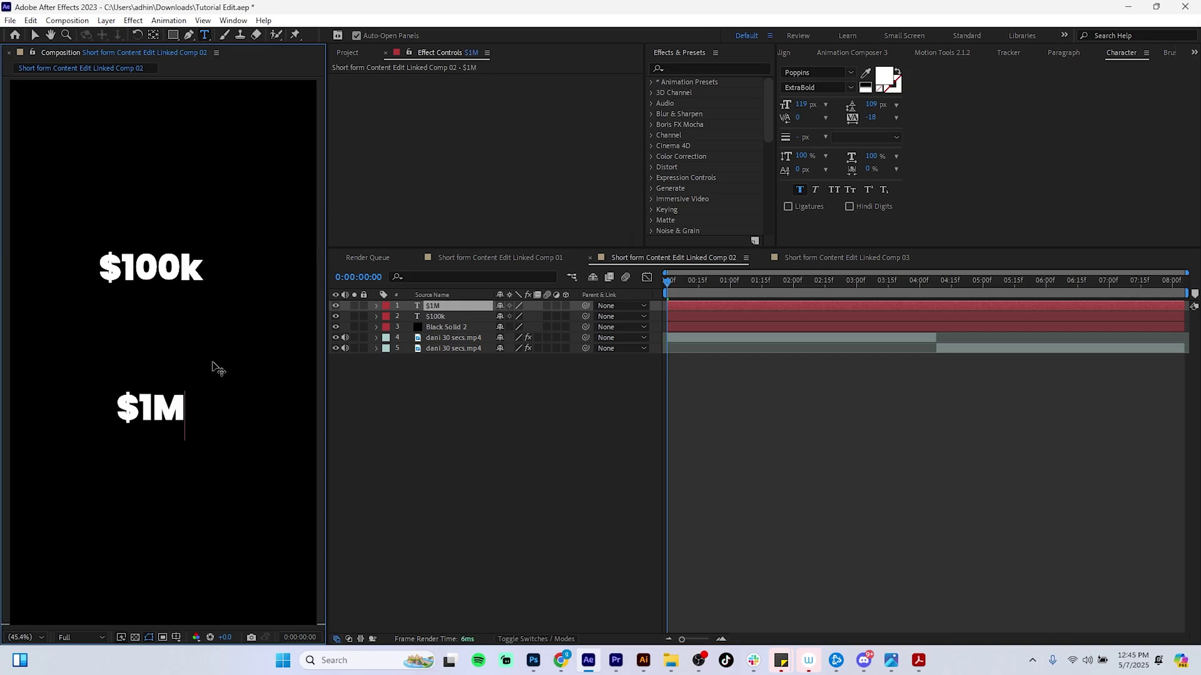
pyautogui.click(465, 299)
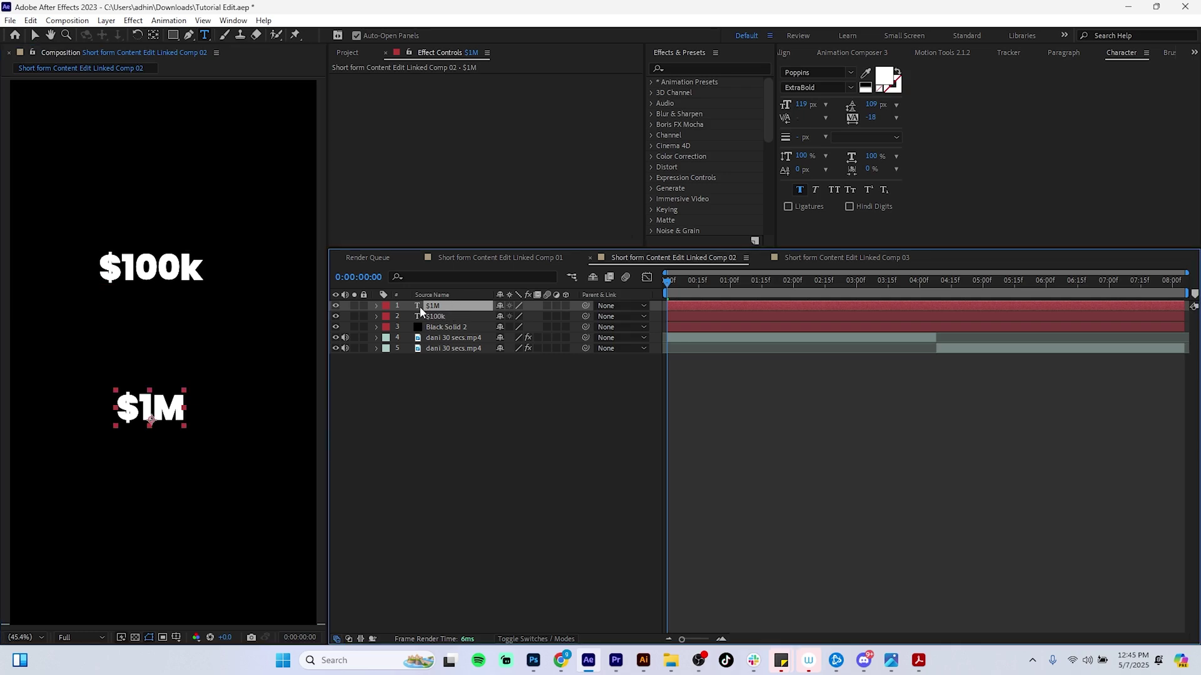
pyautogui.press('v')
pyautogui.moveTo(175, 420); pyautogui.dragTo(175, 433)
# Step: Preview the composition with the text layers from the start, and leave the playhead at 0:00:00:14
pyautogui.click(664, 283)
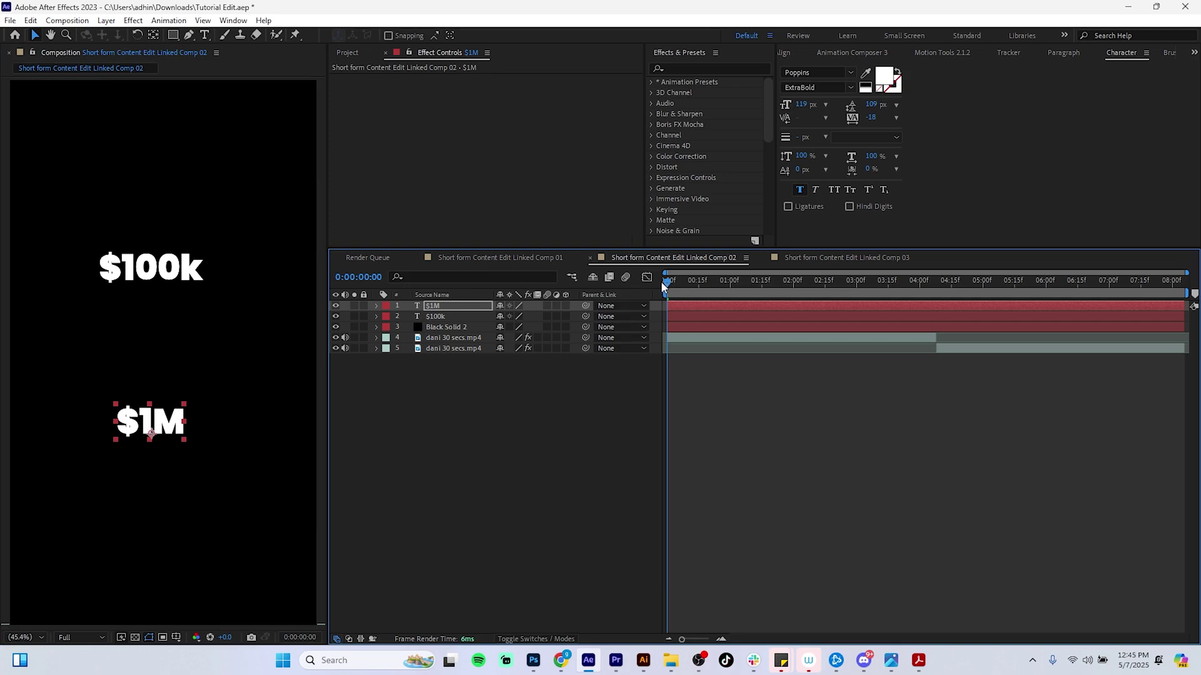
pyautogui.press('space')
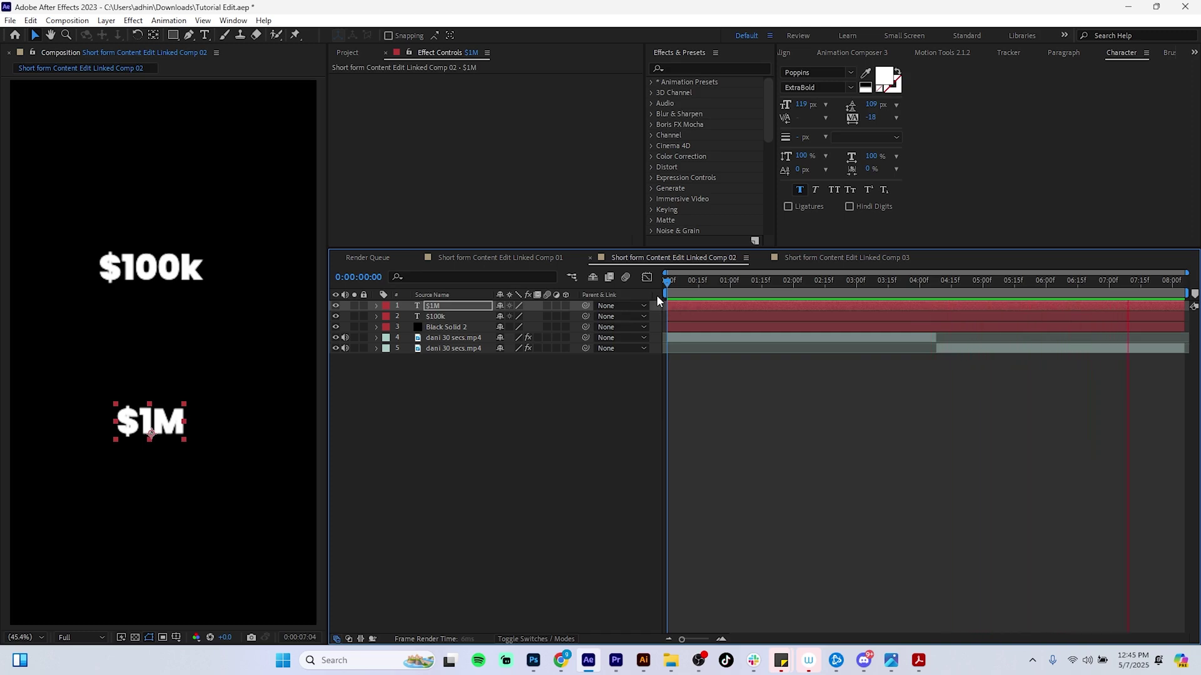
pyautogui.press('space')
pyautogui.click(542, 460)
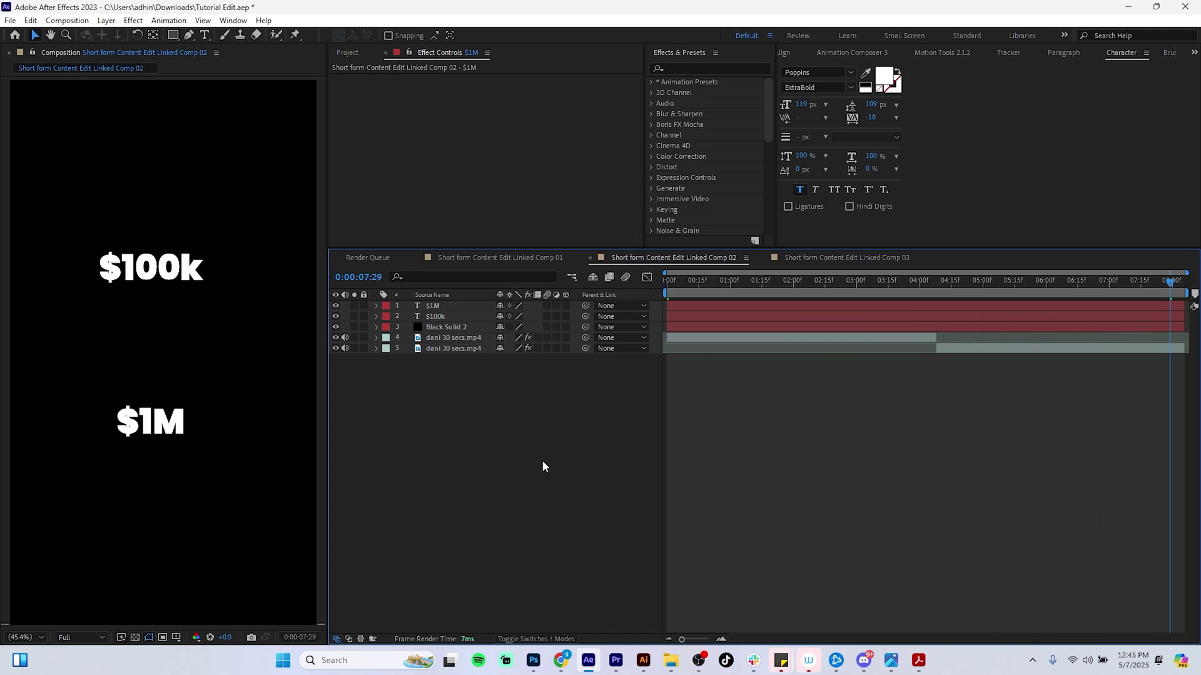
pyautogui.press('space')
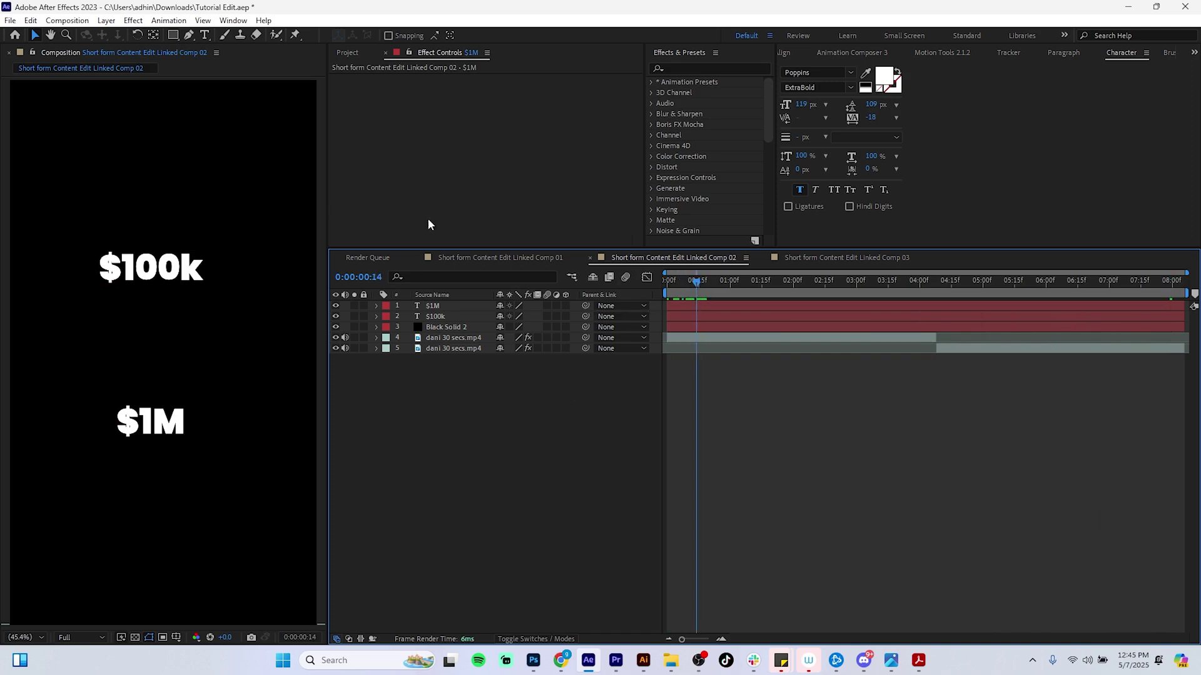
# Step: Add a text layer reading "years" between the $100k and $1M texts
pyautogui.click(206, 34)
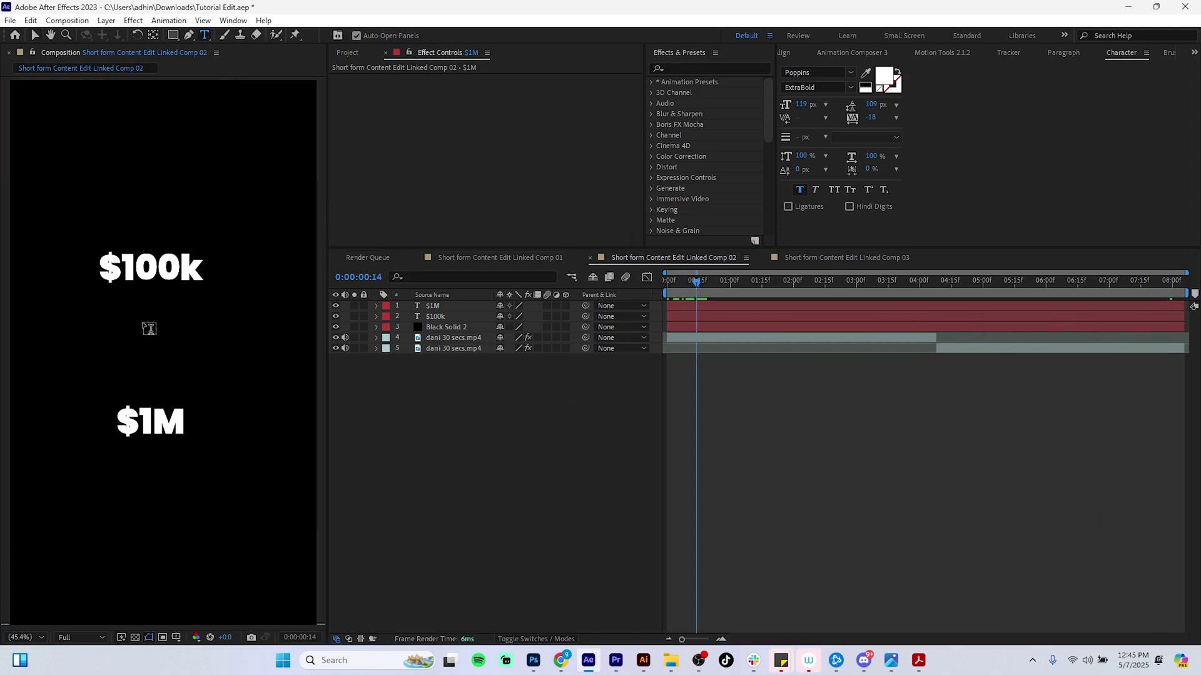
pyautogui.click(146, 325)
pyautogui.write('yea')
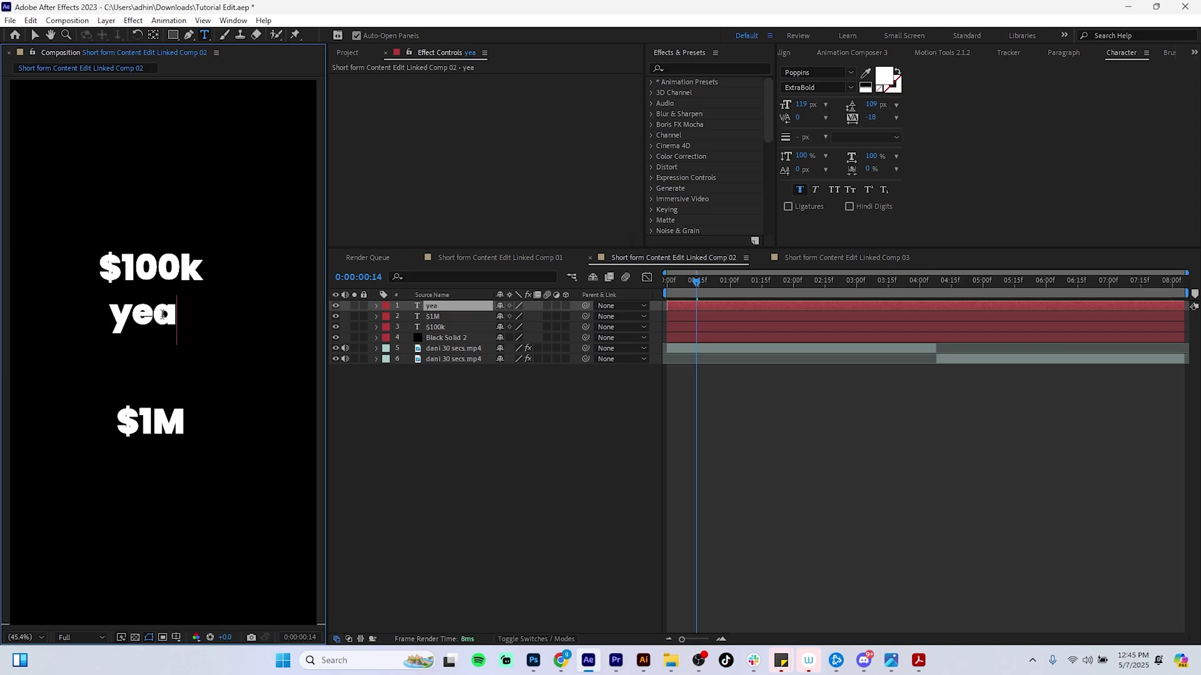
pyautogui.write('rs')
# Step: Set the "years" text to Helvetica Bold at 43 px in all caps, and finish the text editing
pyautogui.hotkey('ctrl', 'a')
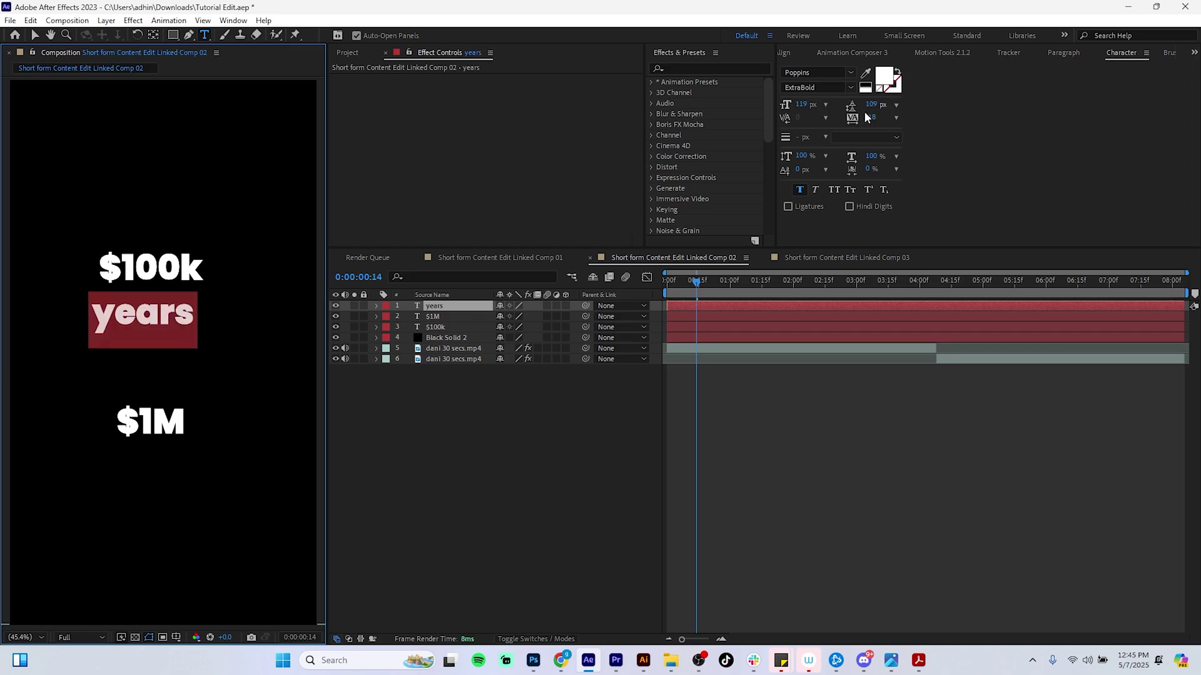
pyautogui.click(835, 74)
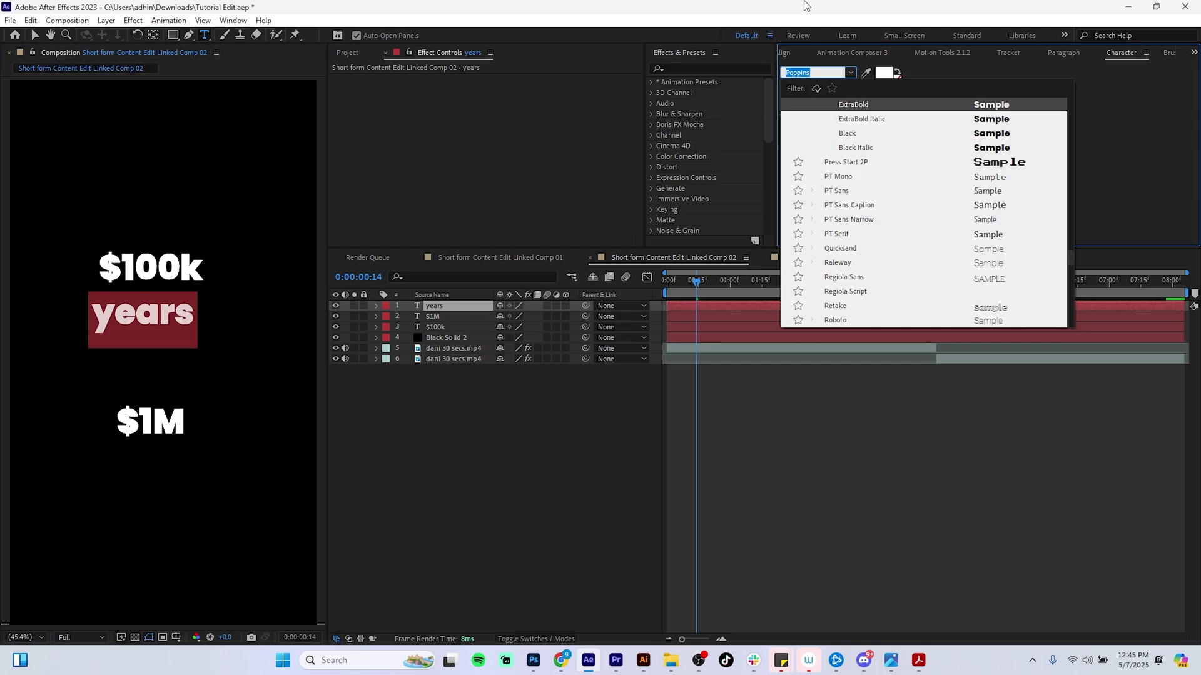
pyautogui.write('he')
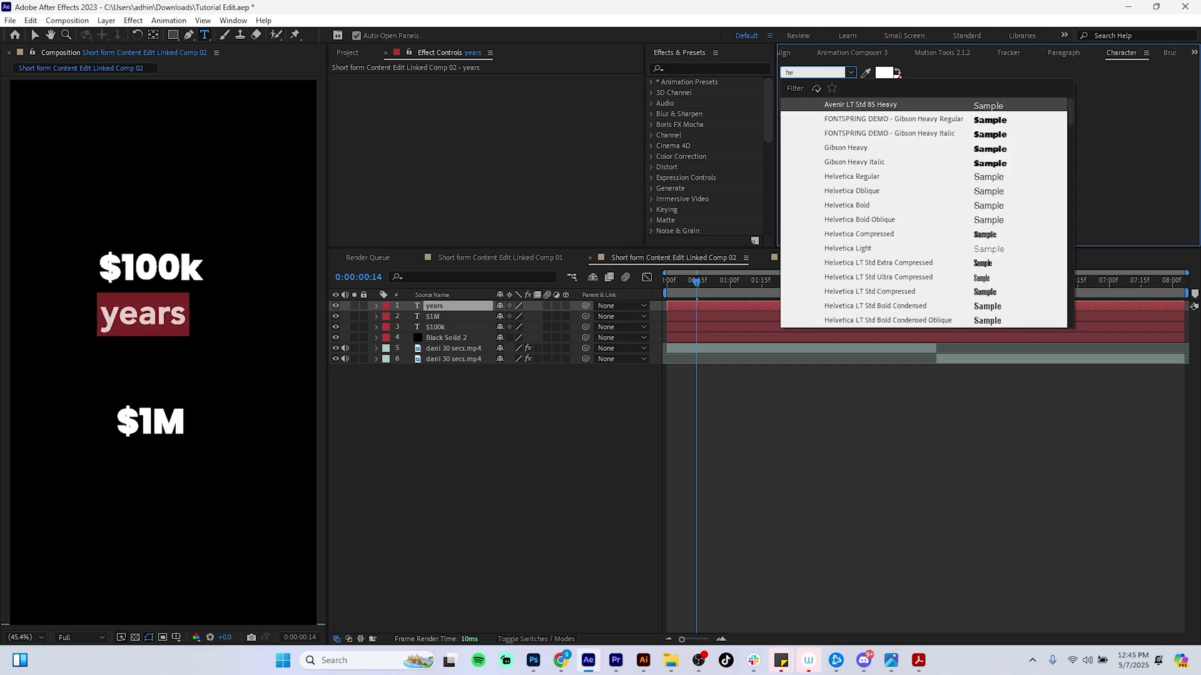
pyautogui.write('lve')
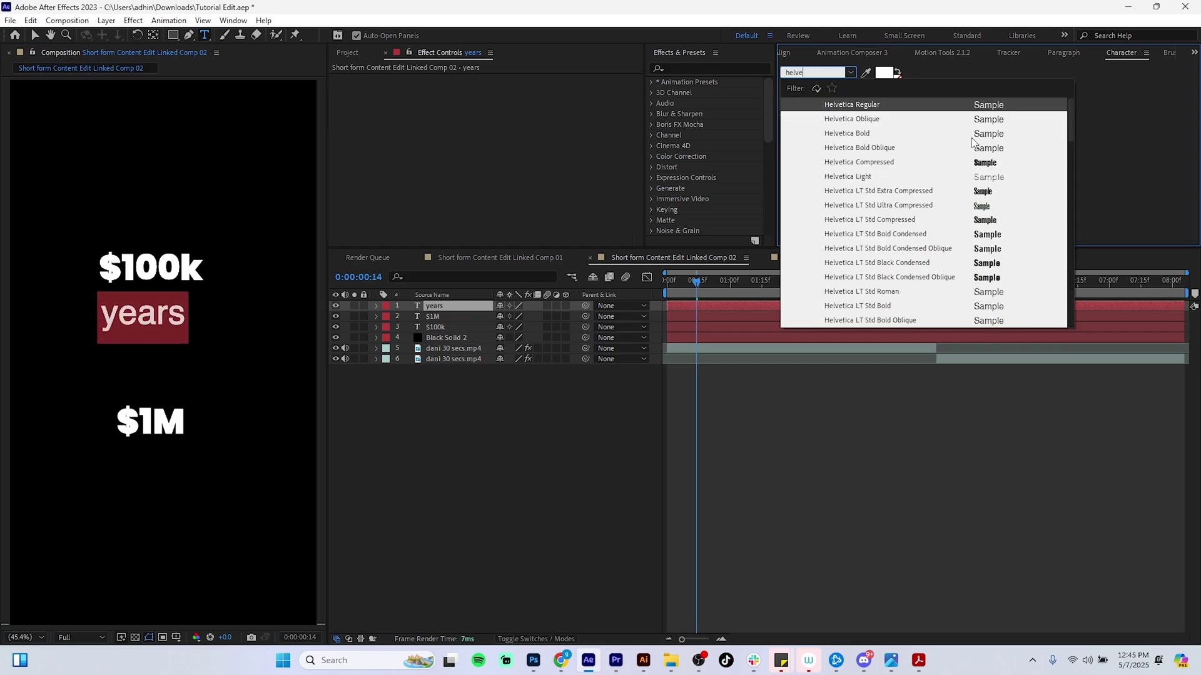
pyautogui.click(974, 136)
pyautogui.moveTo(806, 107); pyautogui.dragTo(768, 115)
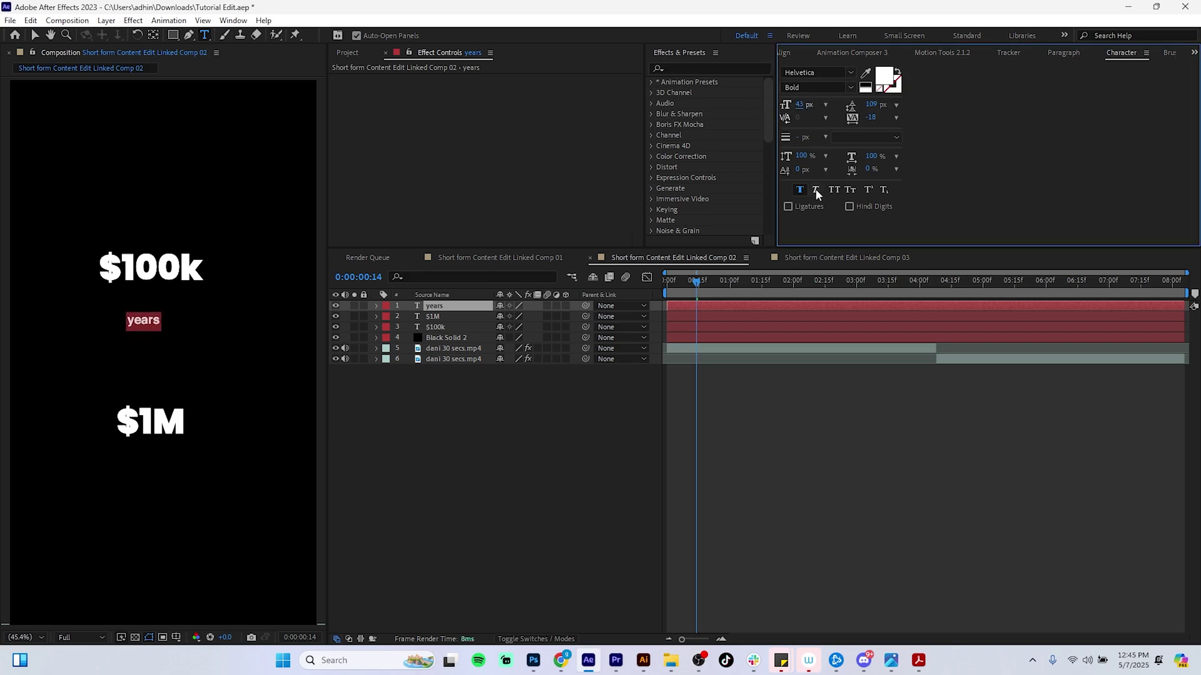
pyautogui.click(834, 190)
pyautogui.press('Escape')
pyautogui.press('v')
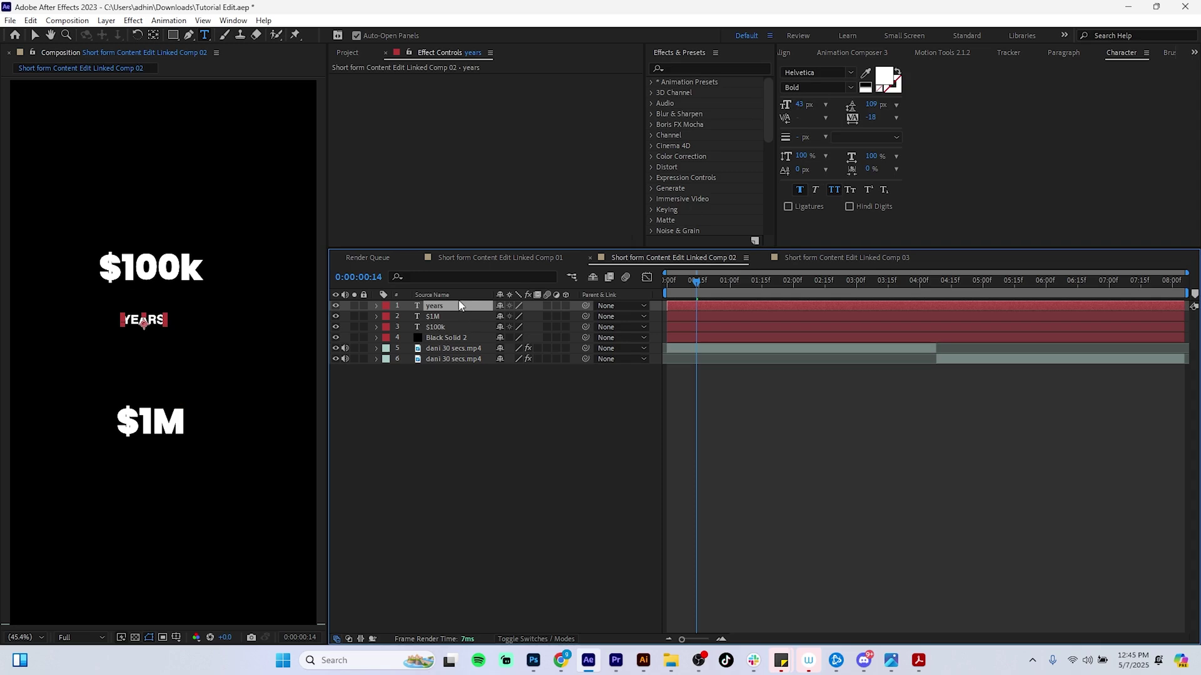
# Step: Move the YEARS text closer beneath $100k, and align the YEARS, $1M and $100k layers to a common horizontal centre
pyautogui.moveTo(155, 325); pyautogui.dragTo(165, 310)
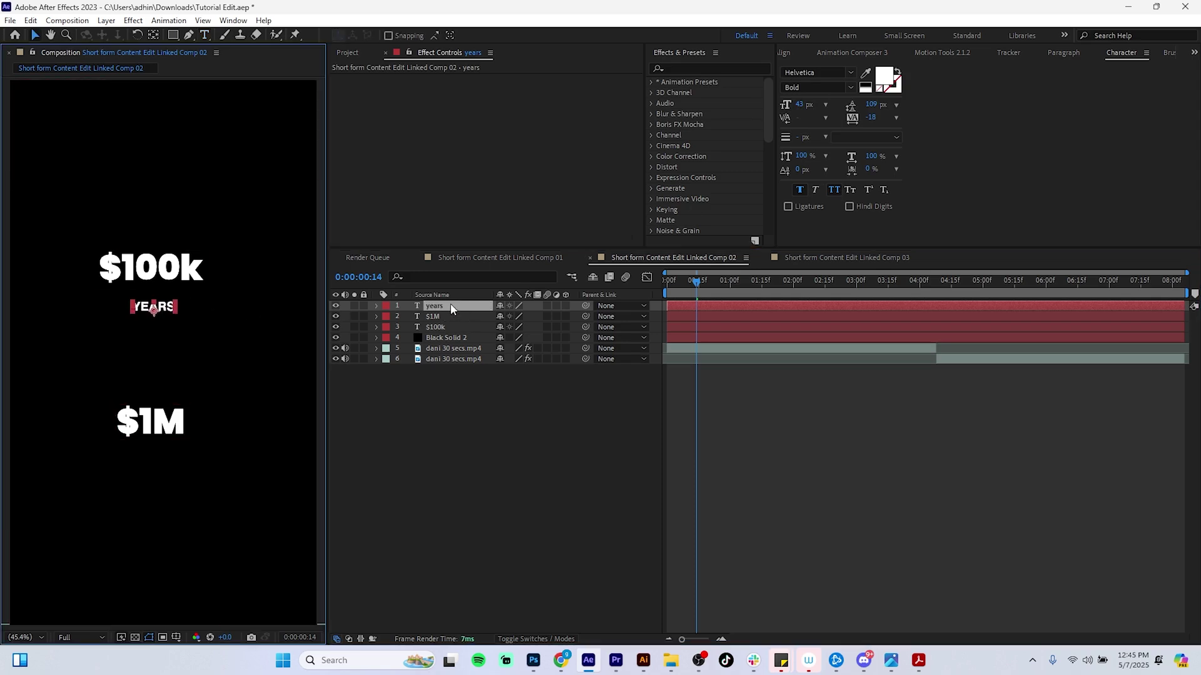
pyautogui.keyDown('shift'); pyautogui.click(454, 326); pyautogui.keyUp('shift')
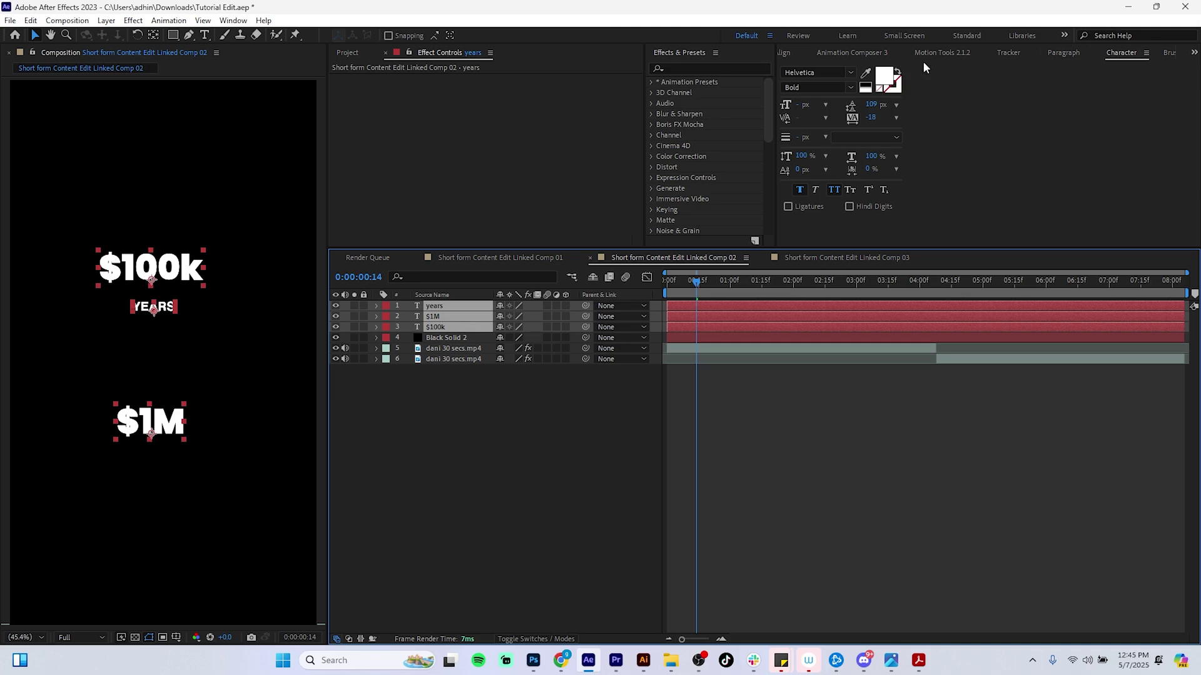
pyautogui.click(786, 52)
pyautogui.click(811, 84)
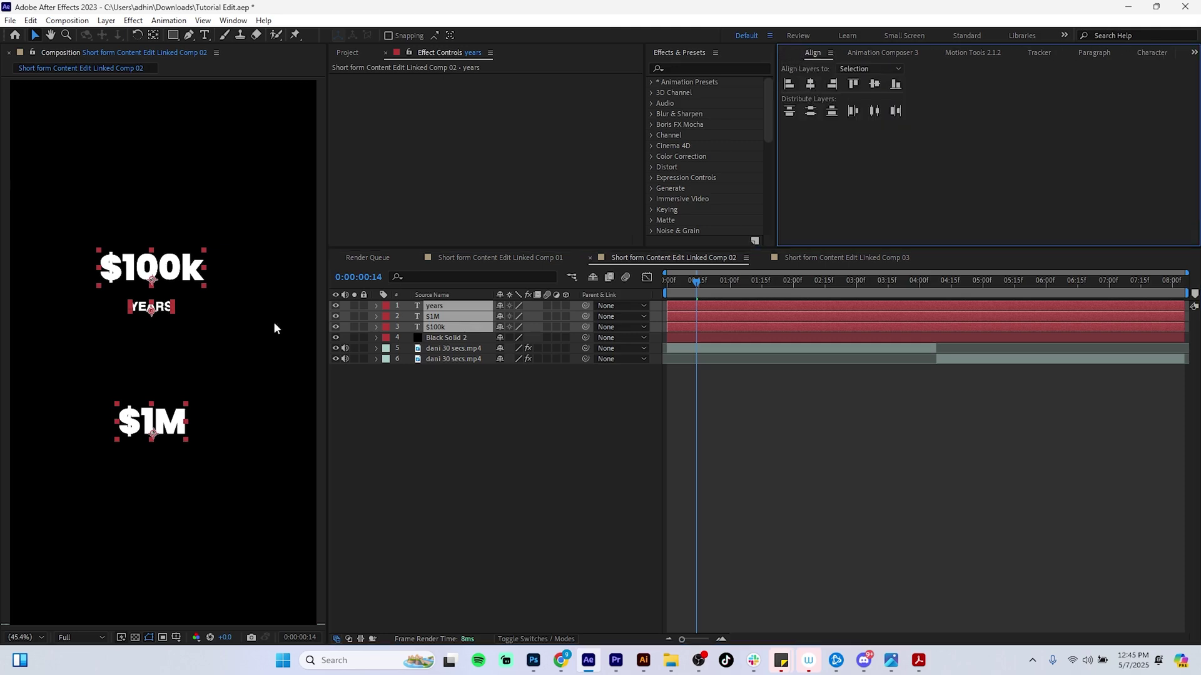
# Step: Shift the $100k, YEARS and $1M texts together slightly lower in the frame, and clear the selection
pyautogui.moveTo(161, 281)
pyautogui.mouseDown()
pyautogui.moveTo(161, 298)
pyautogui.moveTo(166, 285)
pyautogui.mouseUp()
pyautogui.keyDown('shift'); pyautogui.click(179, 287); pyautogui.keyUp('shift')
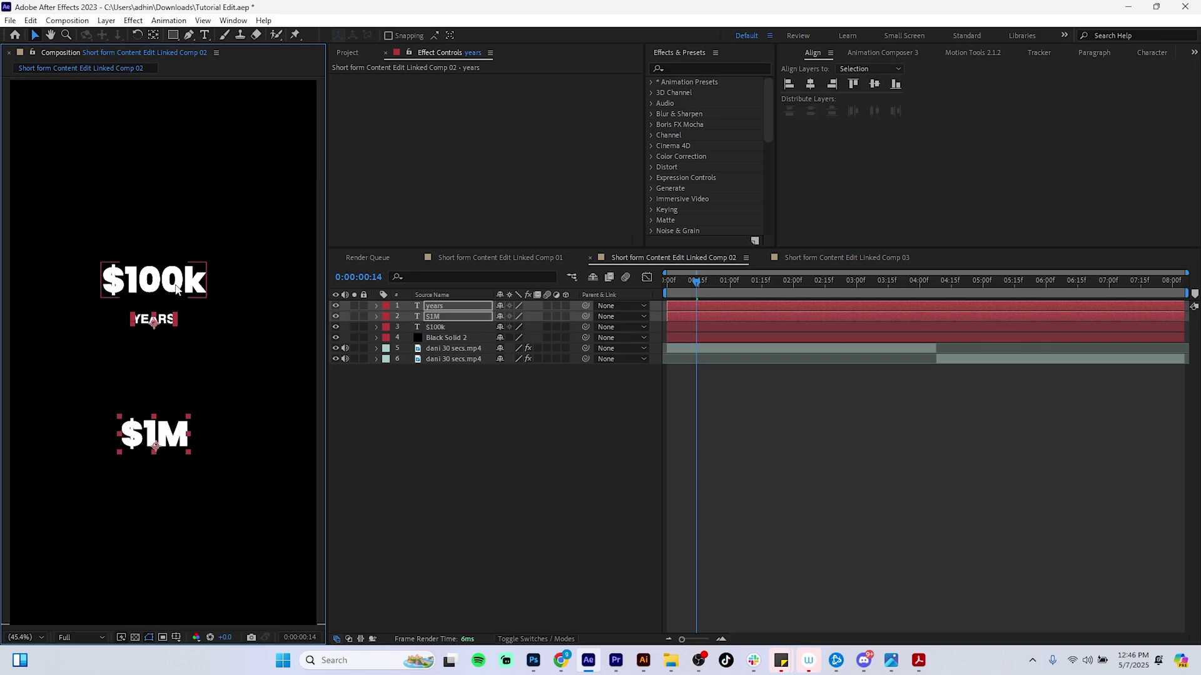
pyautogui.keyDown('shift'); pyautogui.click(175, 287); pyautogui.keyUp('shift')
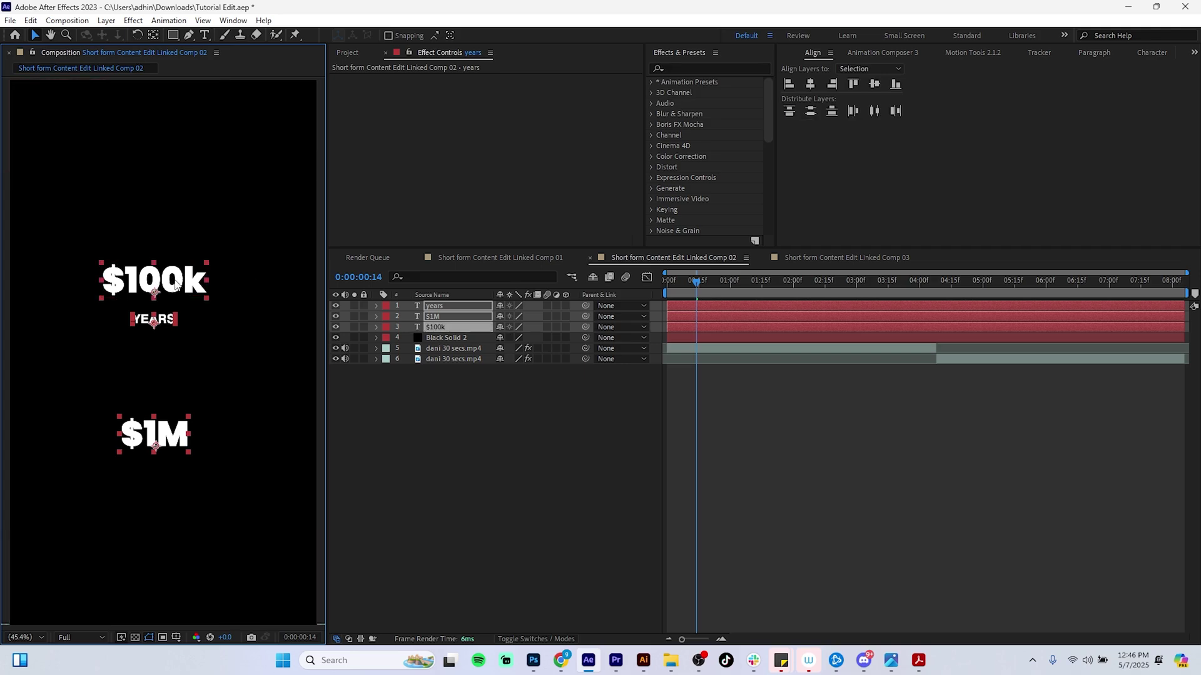
pyautogui.moveTo(174, 283); pyautogui.dragTo(172, 281)
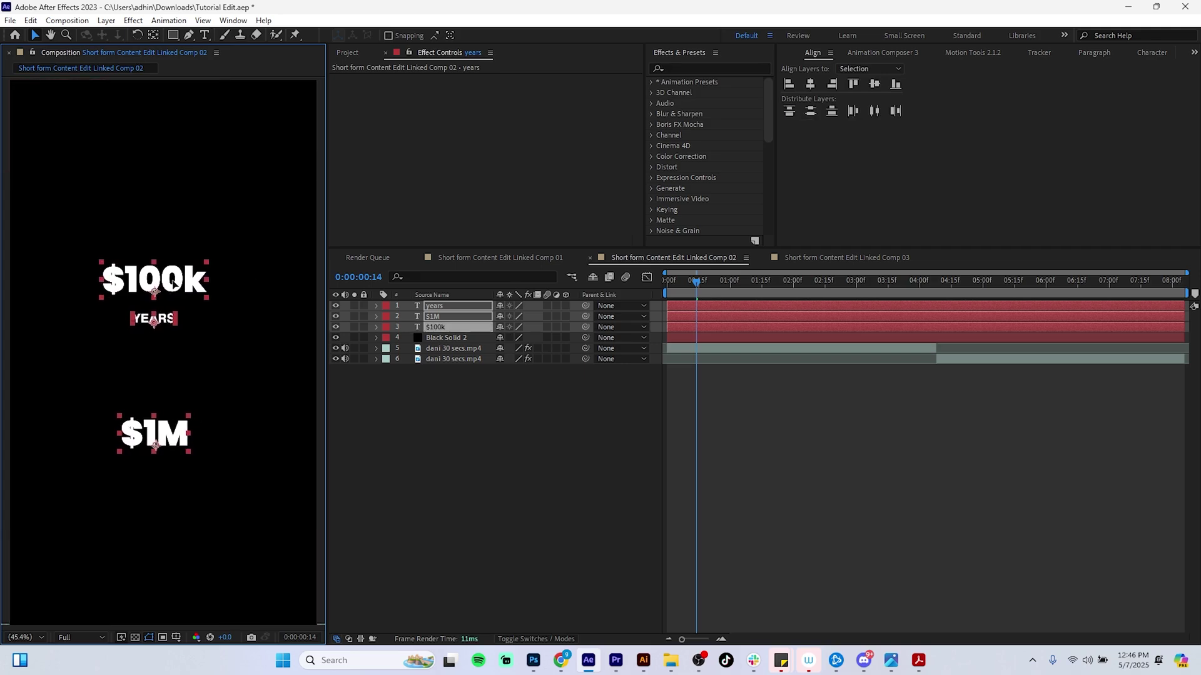
pyautogui.click(382, 455)
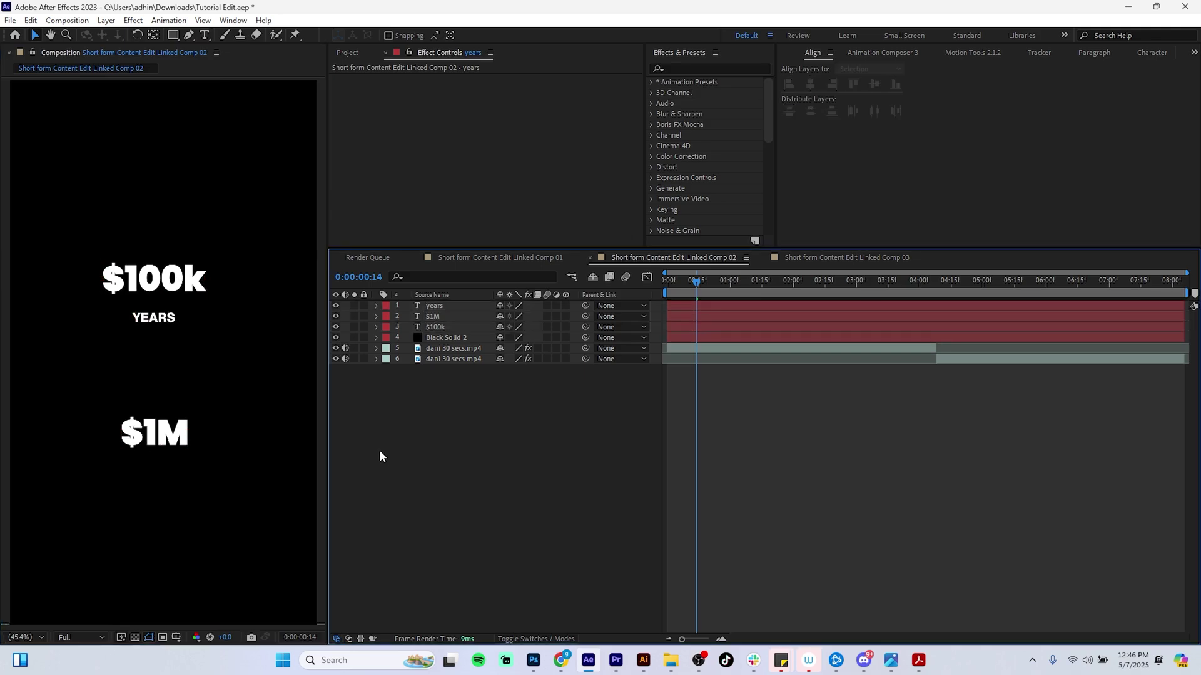
# Step: Duplicate the YEARS text layer, place the copy lower near the frame's left edge, and change its text to "1"
pyautogui.click(154, 319)
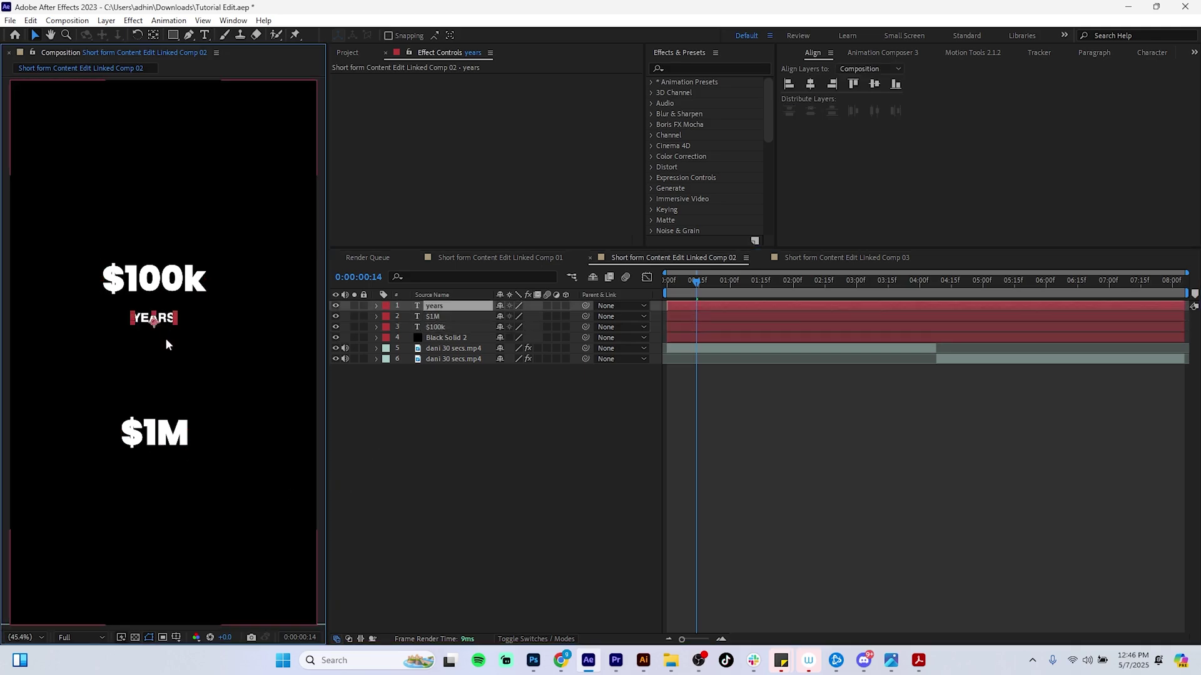
pyautogui.hotkey('ctrl', 'd')
pyautogui.moveTo(171, 320); pyautogui.dragTo(82, 357)
pyautogui.doubleClick(81, 358)
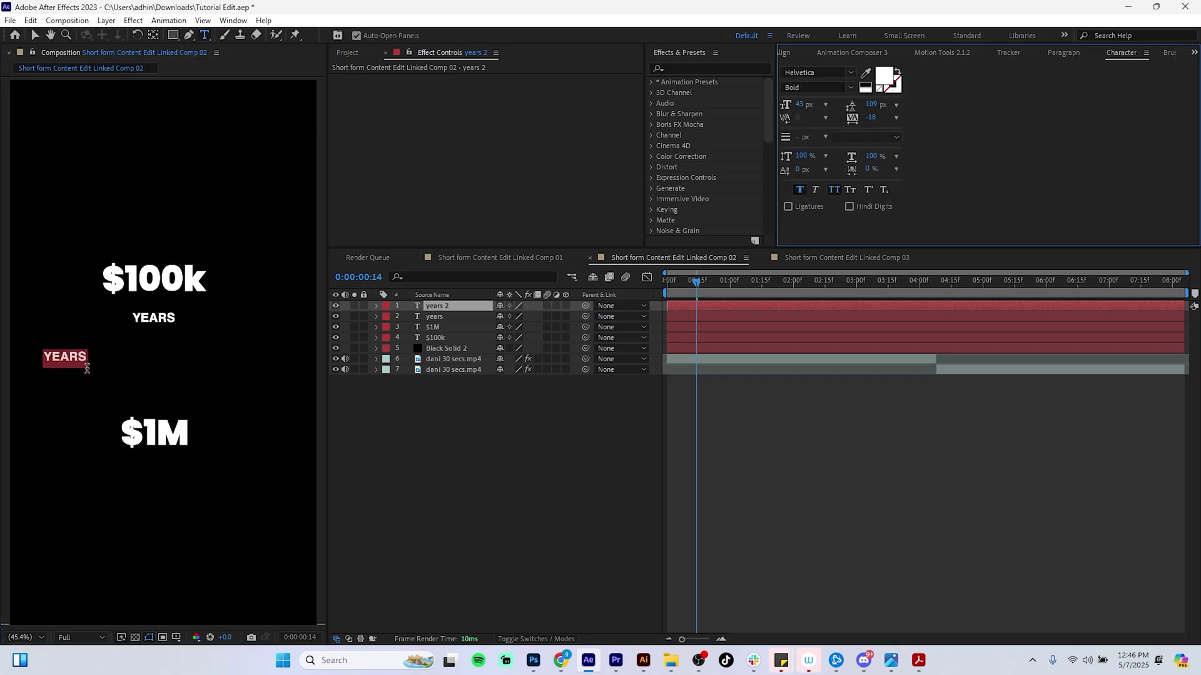
pyautogui.write('1')
# Step: Duplicate the 1 text layer, place the copy just to its right, and change its text to "2"
pyautogui.click(453, 306)
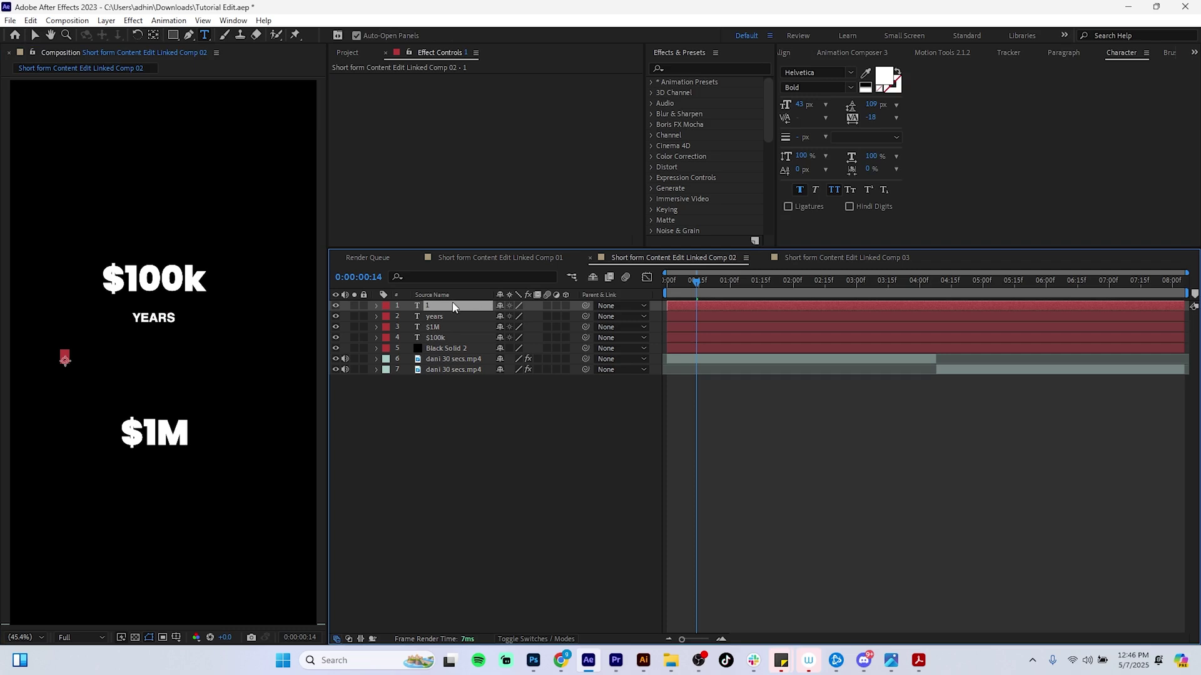
pyautogui.hotkey('ctrl', 'd')
pyautogui.press('v')
pyautogui.moveTo(64, 359); pyautogui.dragTo(87, 361)
pyautogui.doubleClick(88, 360)
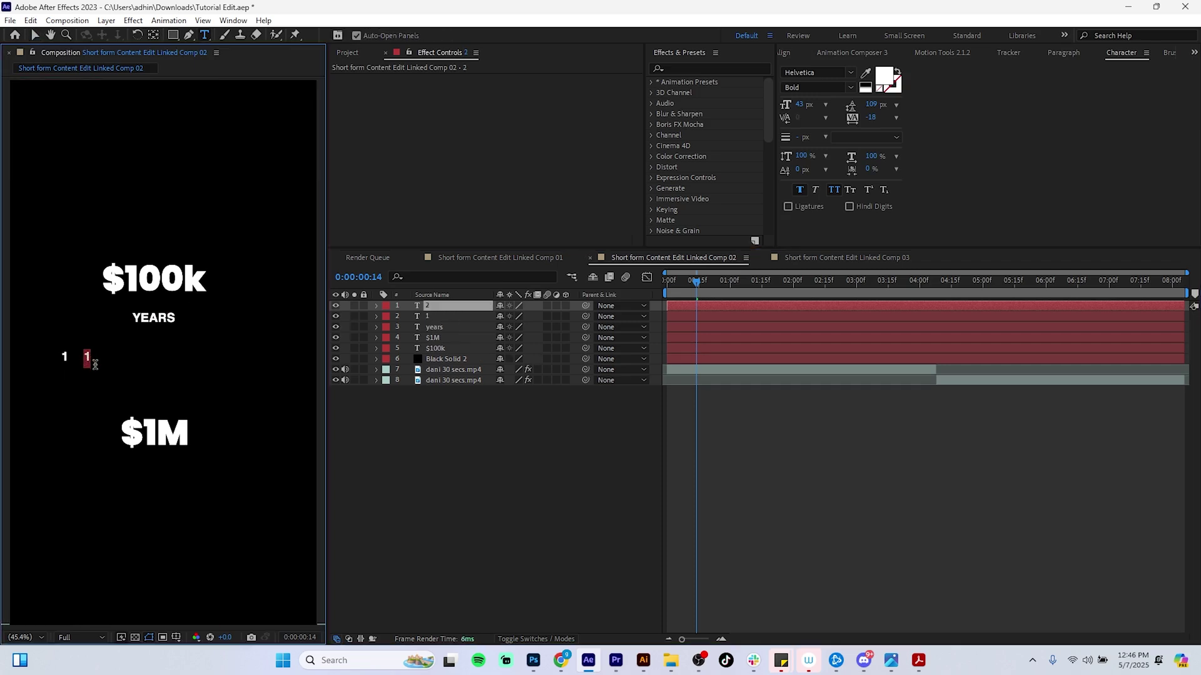
# Step: Duplicate the 2 text layer, place the copy just to its right, and change its text to "3"
pyautogui.click(450, 308)
pyautogui.hotkey('ctrl', 'd')
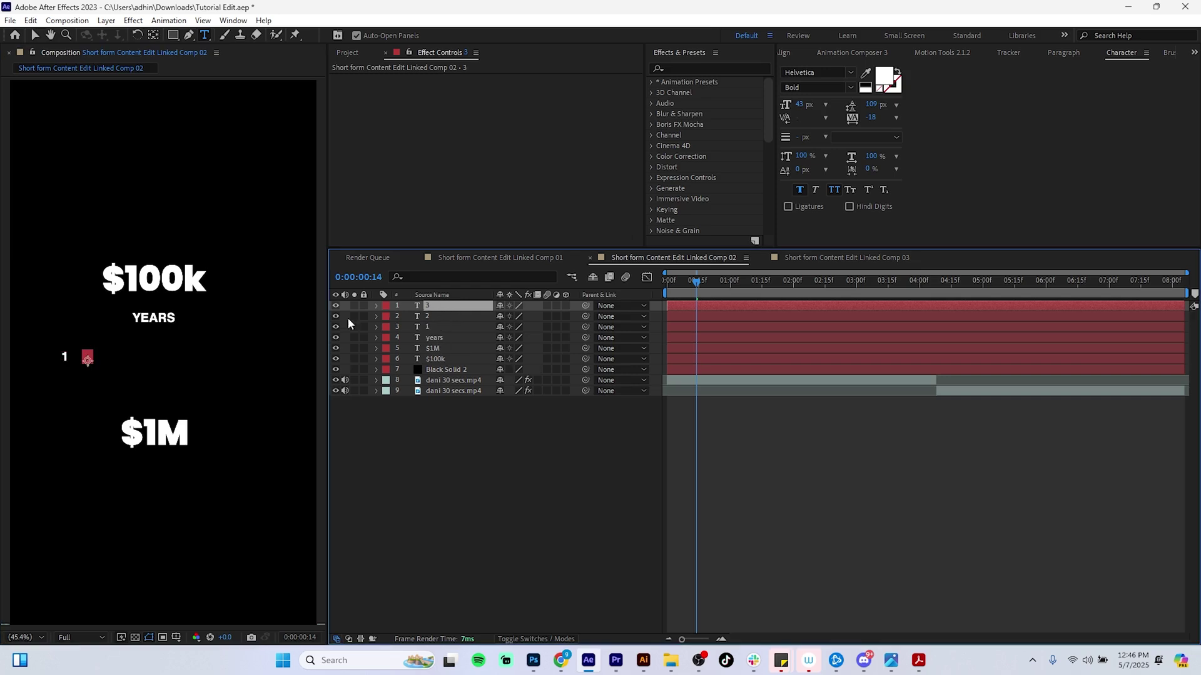
pyautogui.press('v')
pyautogui.moveTo(87, 359); pyautogui.dragTo(113, 360)
pyautogui.doubleClick(113, 359)
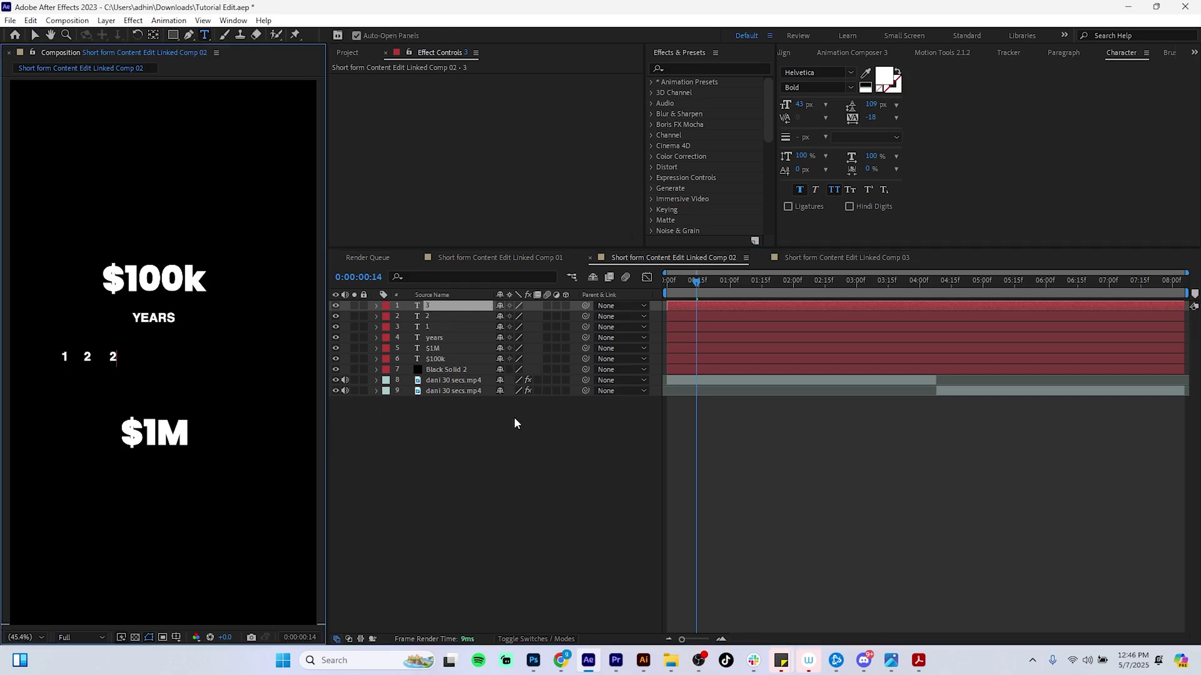
pyautogui.click(698, 663)
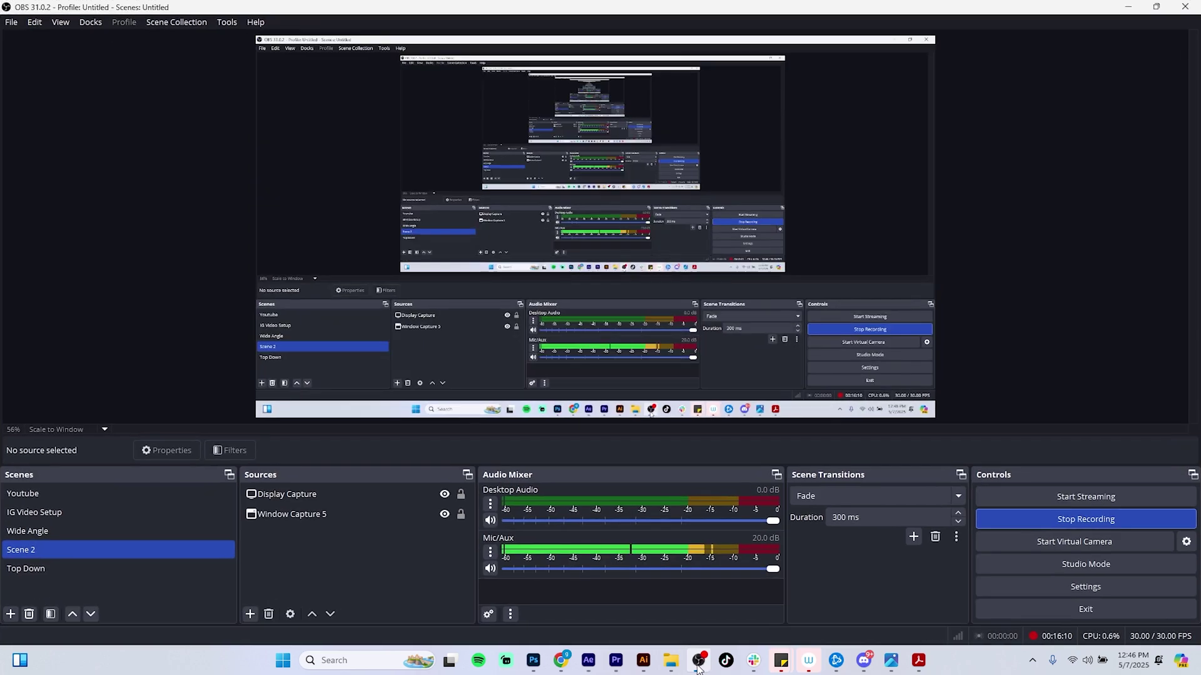
pyautogui.click(698, 663)
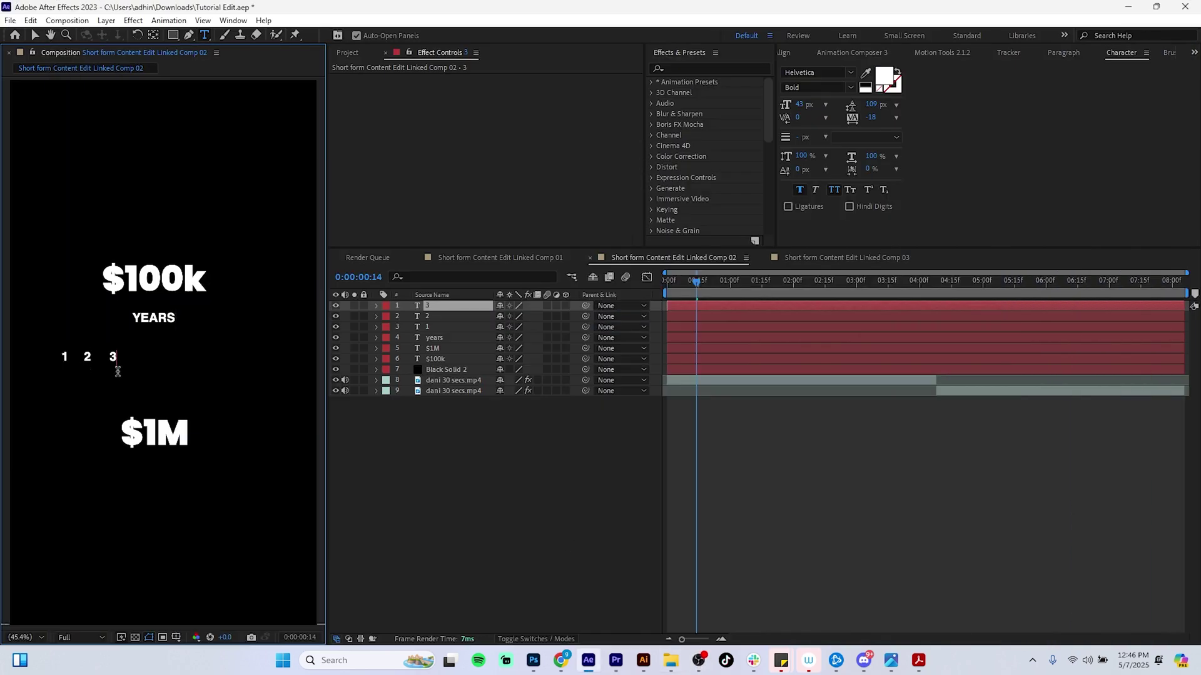
# Step: Duplicate the 3 text layer, place the copy to its right in the number row, and change its text to "4"
pyautogui.click(439, 308)
pyautogui.hotkey('ctrl', 'd')
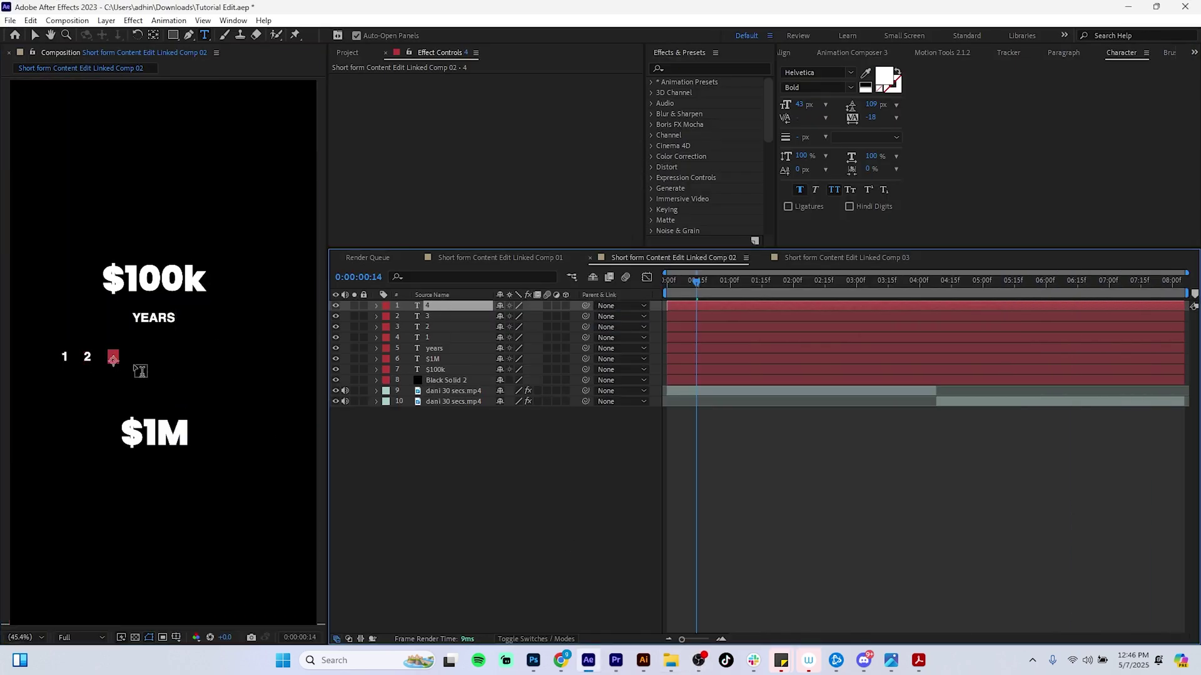
pyautogui.press('v')
pyautogui.moveTo(123, 362); pyautogui.dragTo(147, 360)
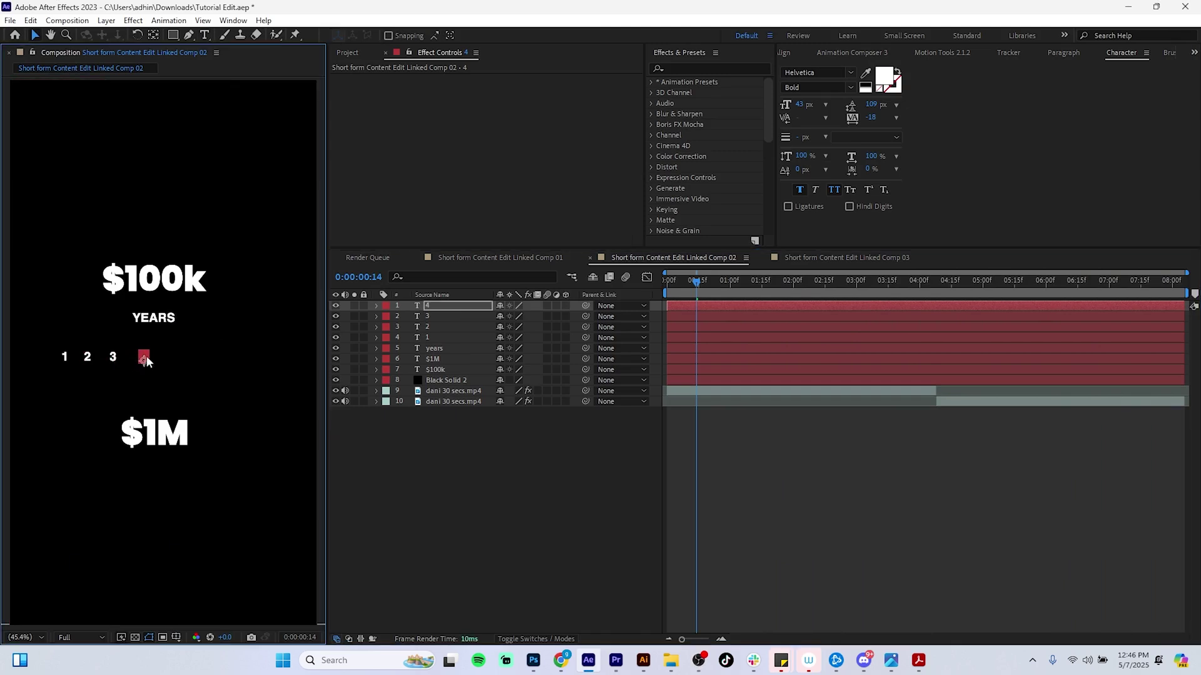
pyautogui.doubleClick(144, 358)
pyautogui.write('4')
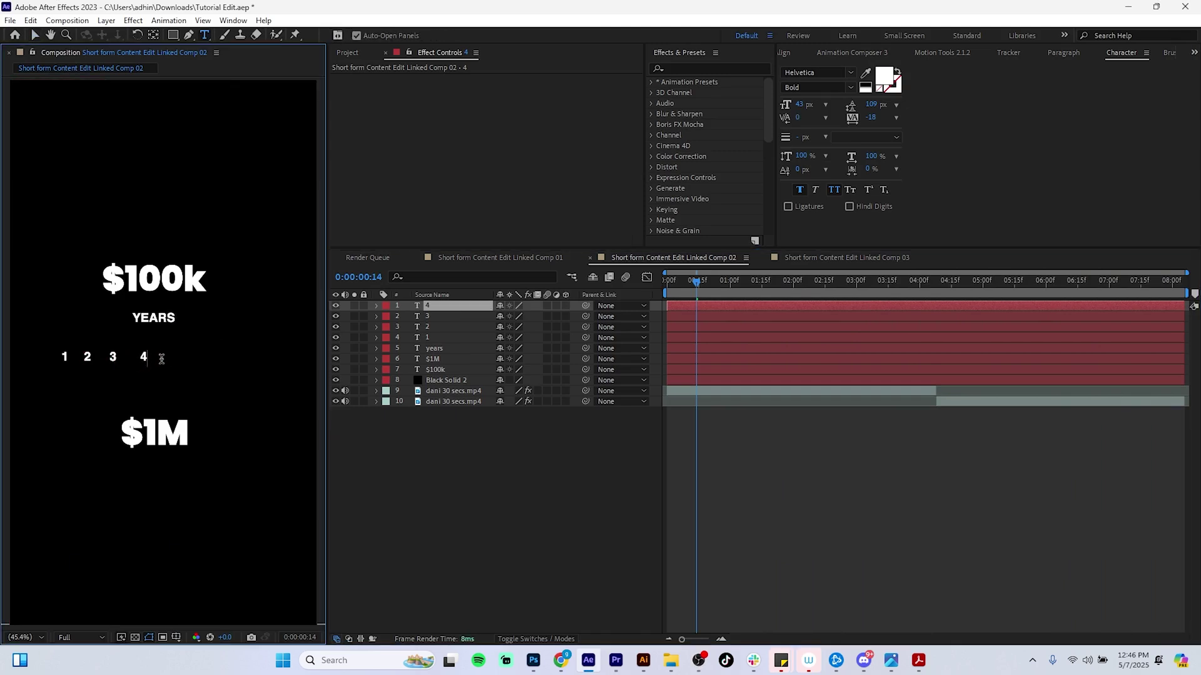
# Step: Duplicate the 4 text layer, place the copy to its right in the number row, and change its text to "5"
pyautogui.click(439, 304)
pyautogui.hotkey('ctrl', 'd')
pyautogui.press('v')
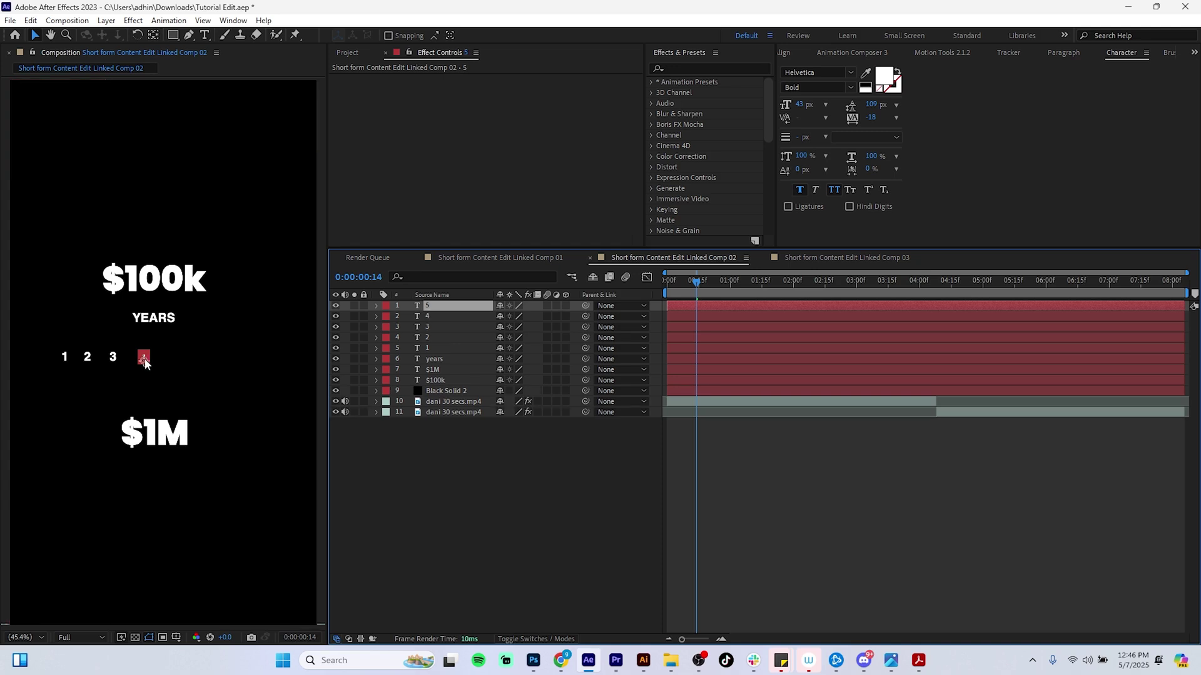
pyautogui.moveTo(144, 358); pyautogui.dragTo(180, 363)
pyautogui.doubleClick(176, 357)
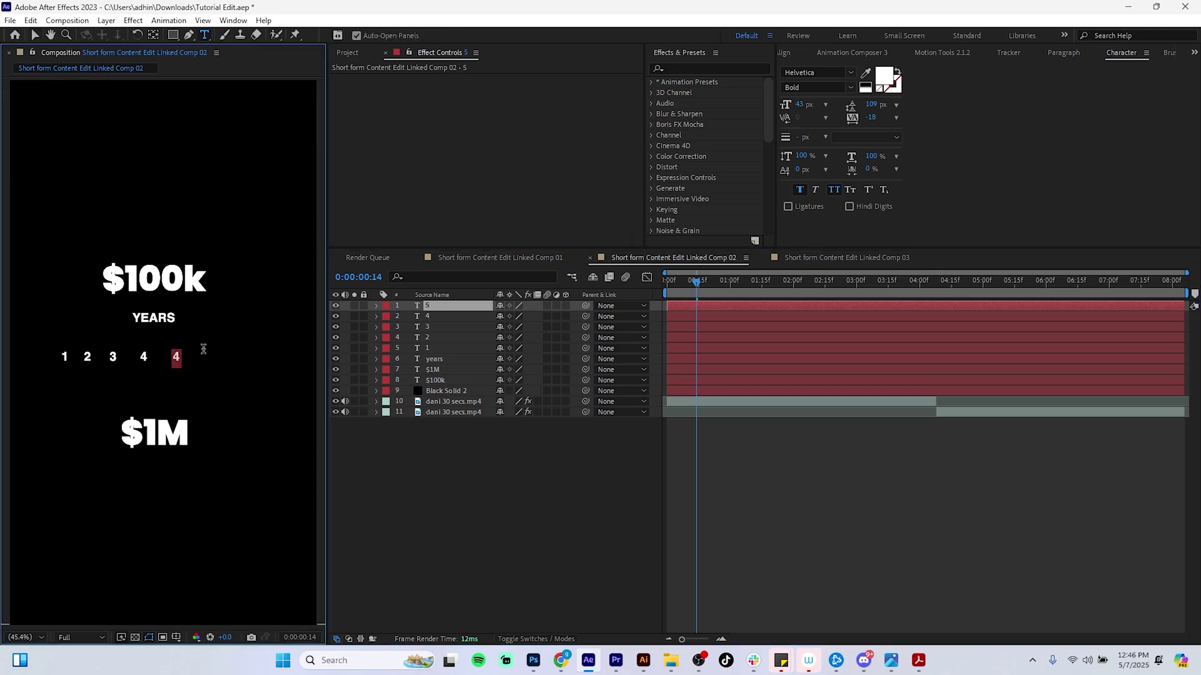
pyautogui.click(335, 466)
# Step: Duplicate the 5 text layer, place the copy to its right with a wider gap, and change its text to "6"
pyautogui.click(418, 304)
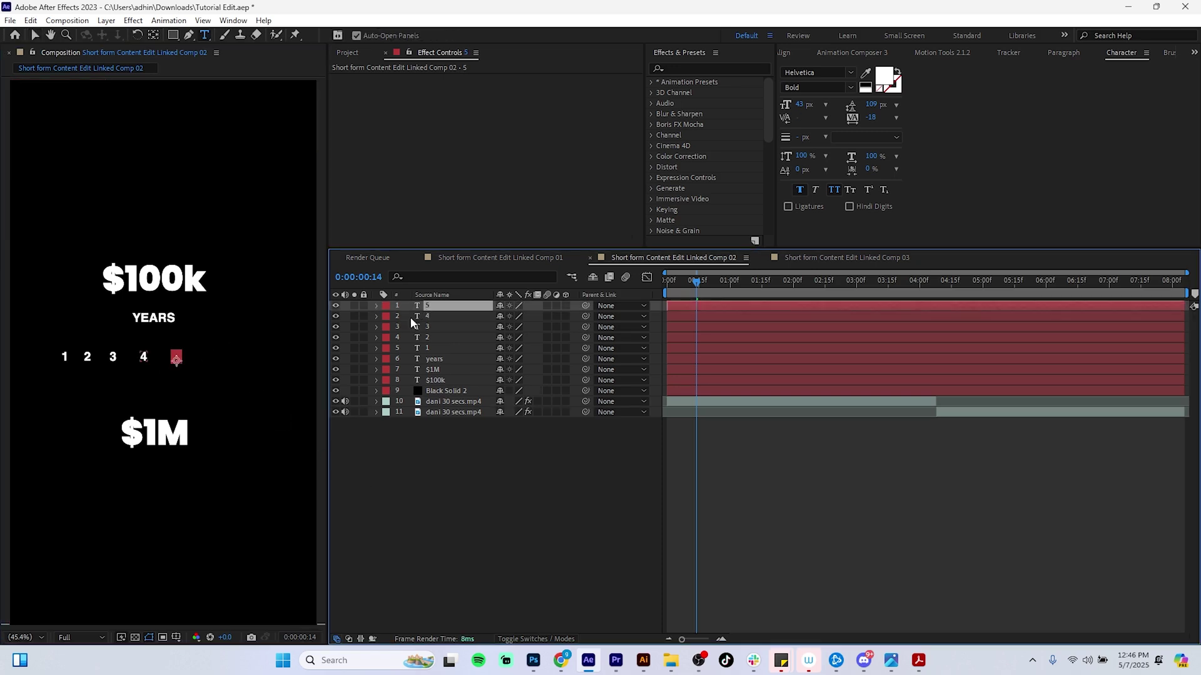
pyautogui.hotkey('ctrl', 'd')
pyautogui.press('v')
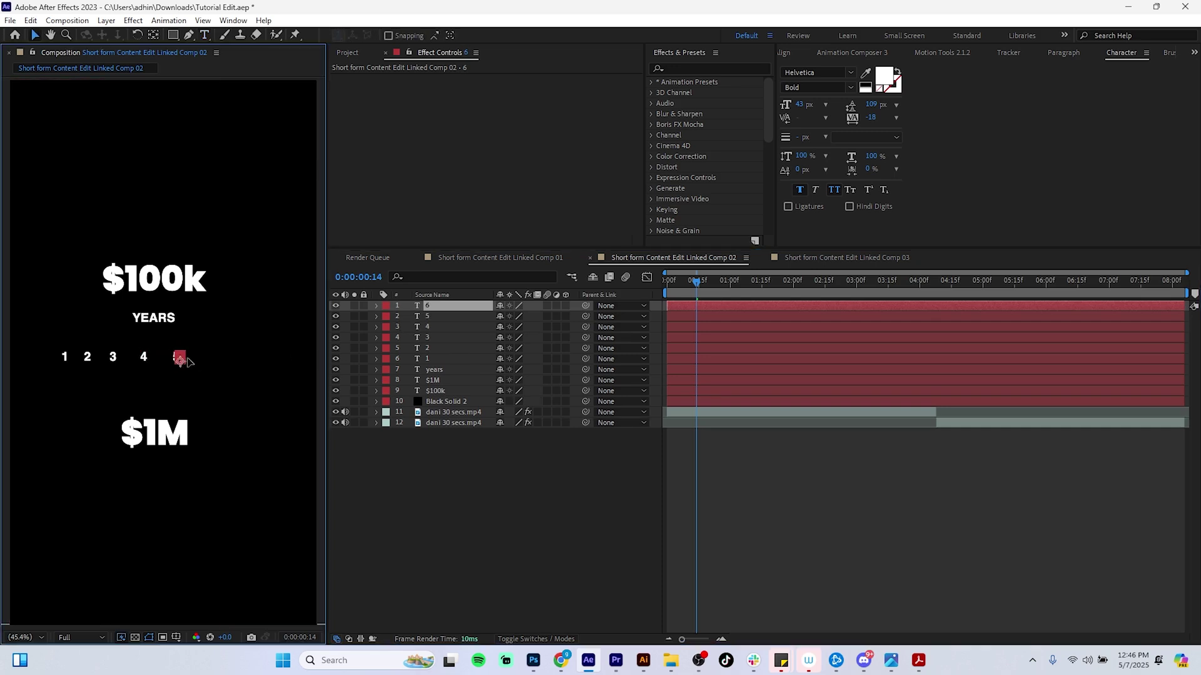
pyautogui.moveTo(176, 362); pyautogui.dragTo(220, 359)
pyautogui.doubleClick(220, 358)
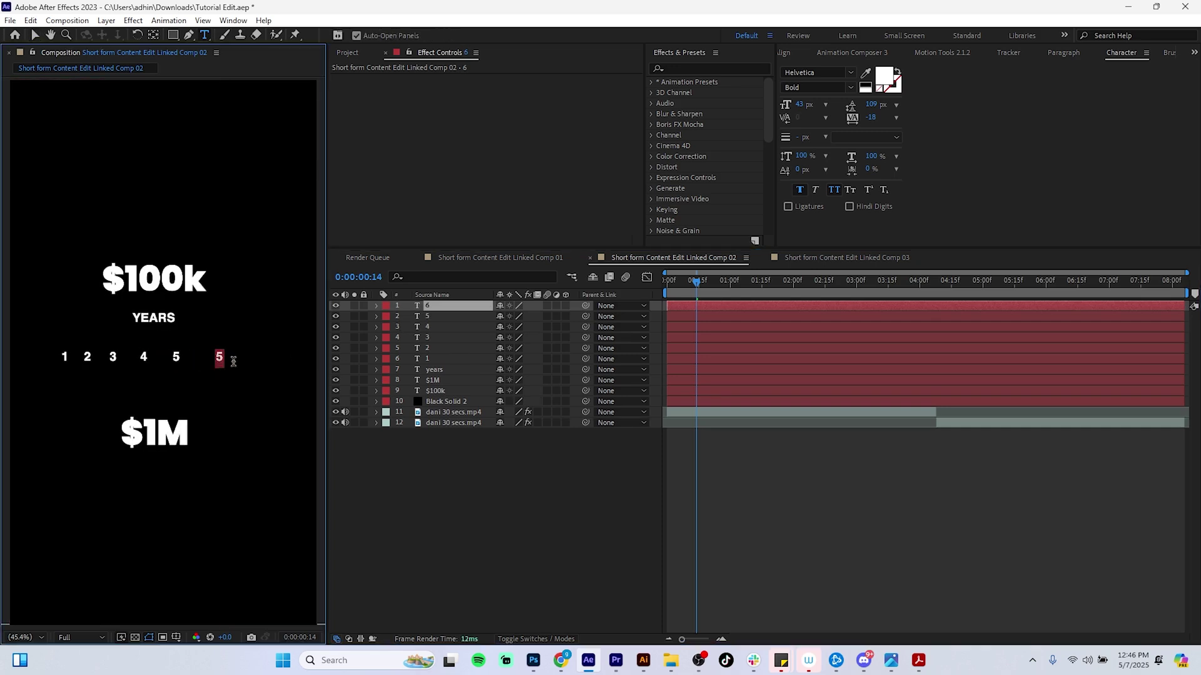
pyautogui.write('6')
# Step: Duplicate the 6 text layer, place the copy to its right in the number row, and change its text to "7"
pyautogui.doubleClick(453, 306)
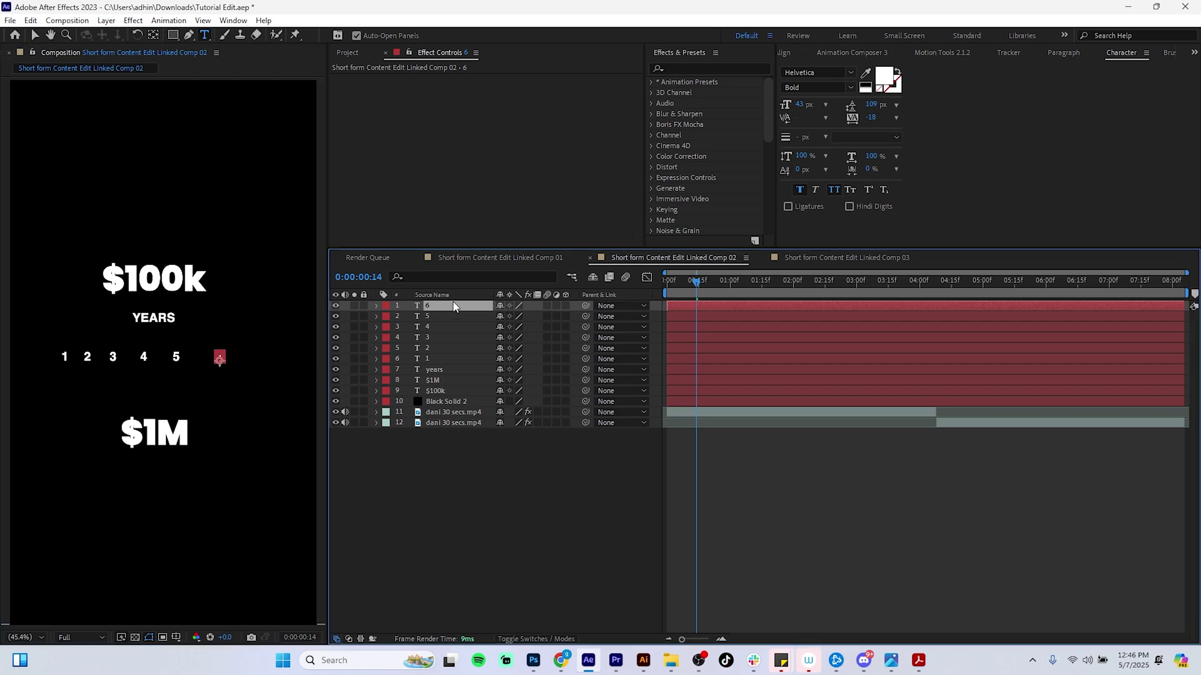
pyautogui.hotkey('ctrl', 'd')
pyautogui.press('v')
pyautogui.moveTo(219, 360); pyautogui.dragTo(245, 368)
pyautogui.doubleClick(246, 358)
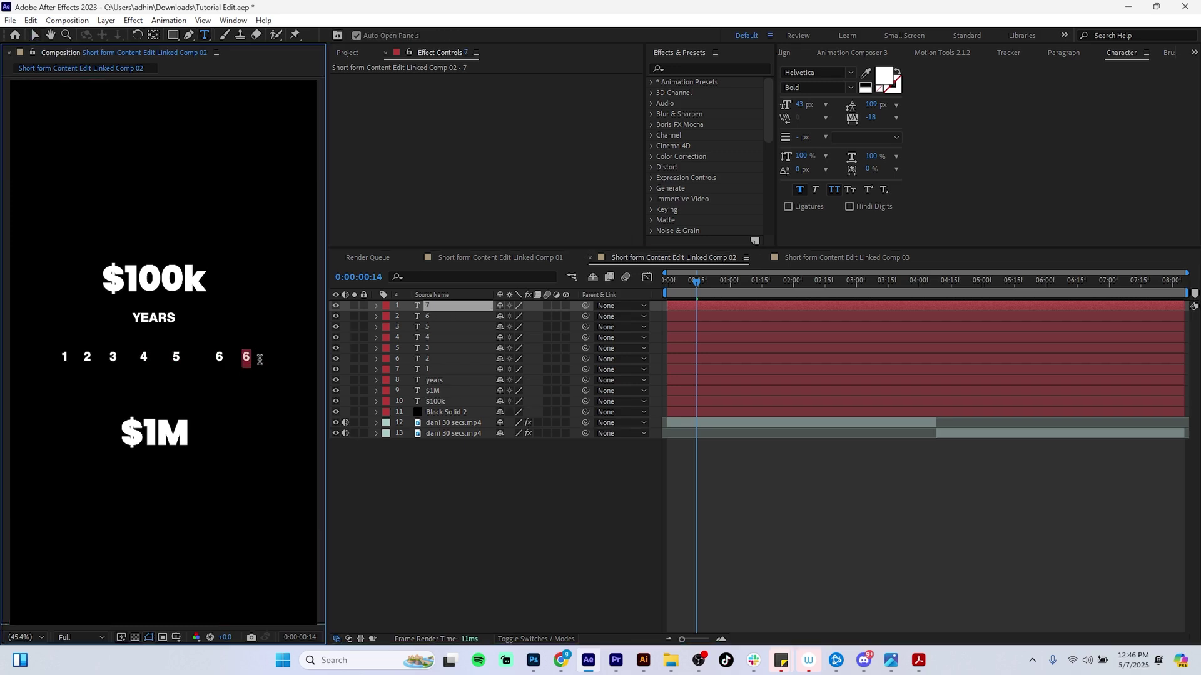
pyautogui.write('7')
pyautogui.click(428, 519)
# Step: Duplicate the 7 text layer, place the copy to its right in the number row, and change its text to "8"
pyautogui.click(451, 303)
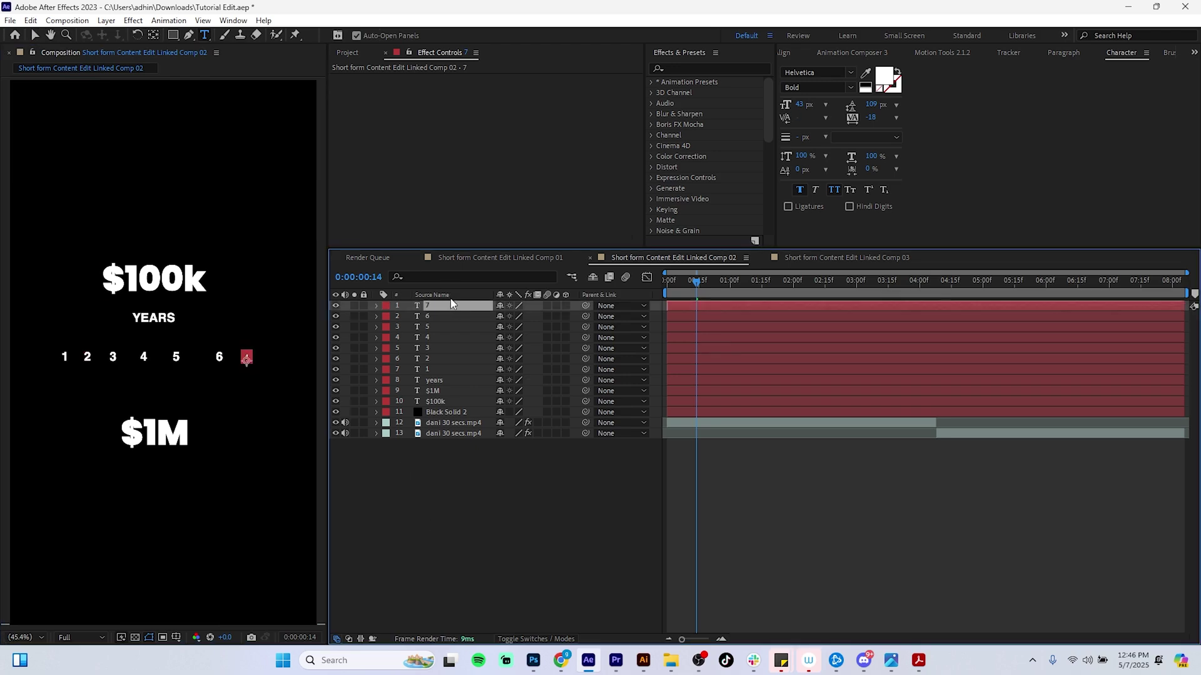
pyautogui.hotkey('ctrl', 'd')
pyautogui.press('v')
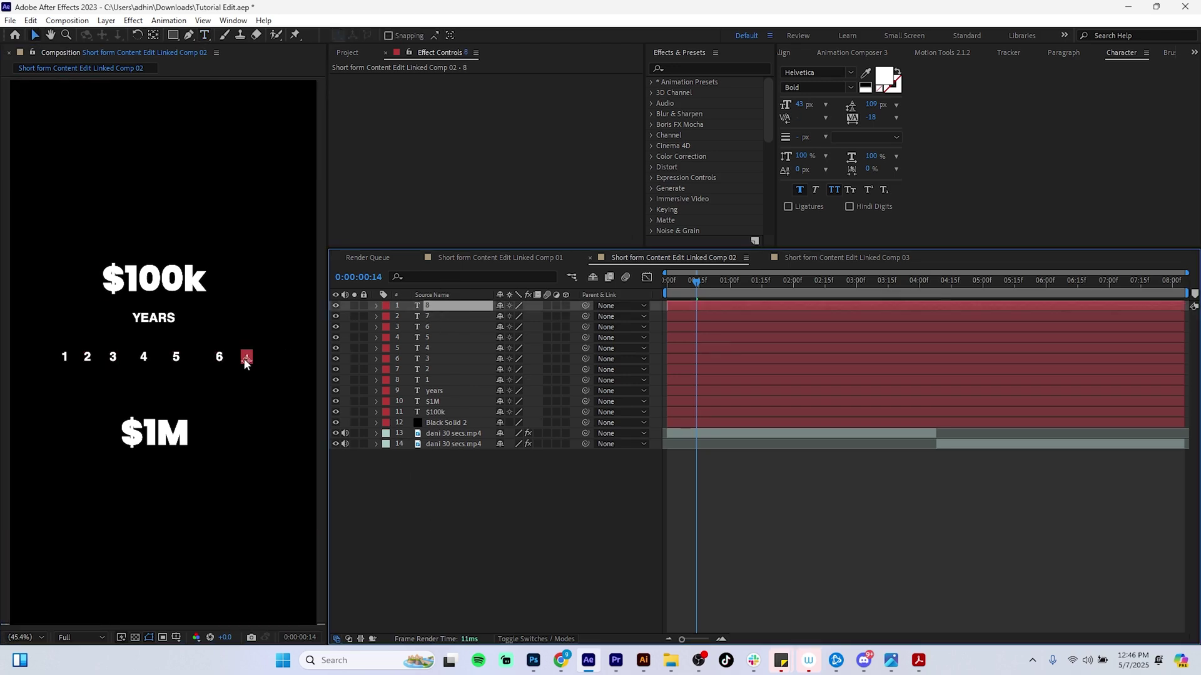
pyautogui.moveTo(247, 361); pyautogui.dragTo(270, 363)
pyautogui.hotkey('ctrl', 'z')
pyautogui.hotkey('ctrl', 't')
pyautogui.press('v')
pyautogui.hotkey('ctrl', 't')
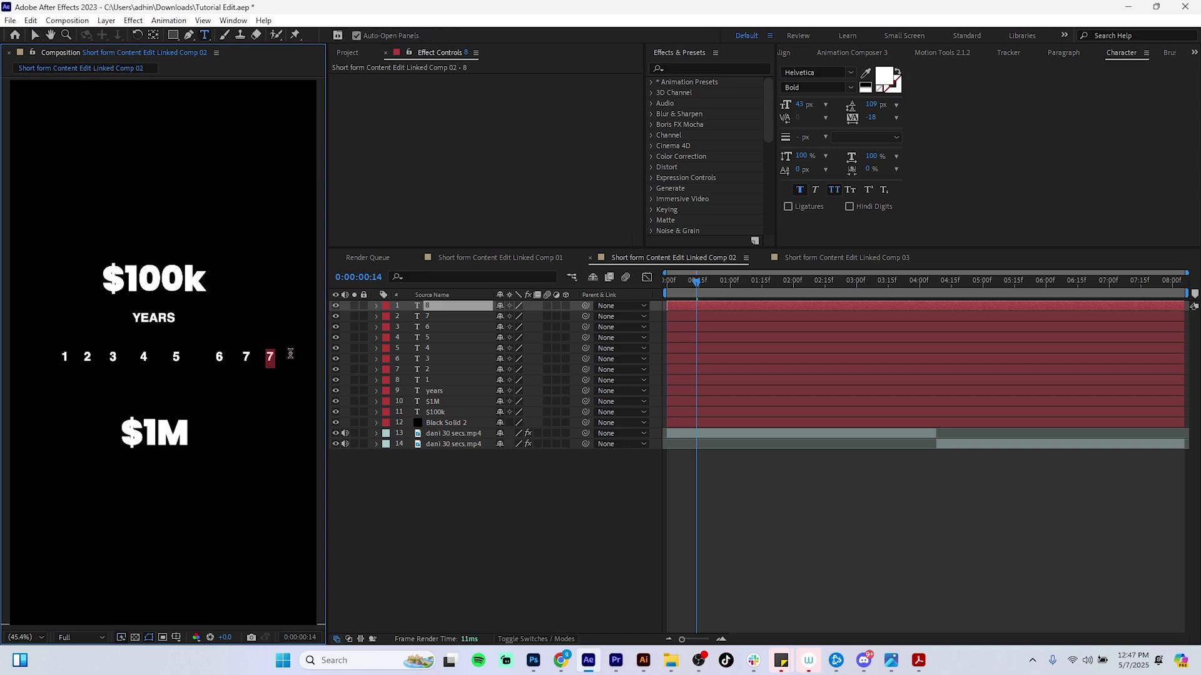
pyautogui.write('8')
pyautogui.click(401, 530)
# Step: Duplicate the 8 text layer
pyautogui.click(447, 305)
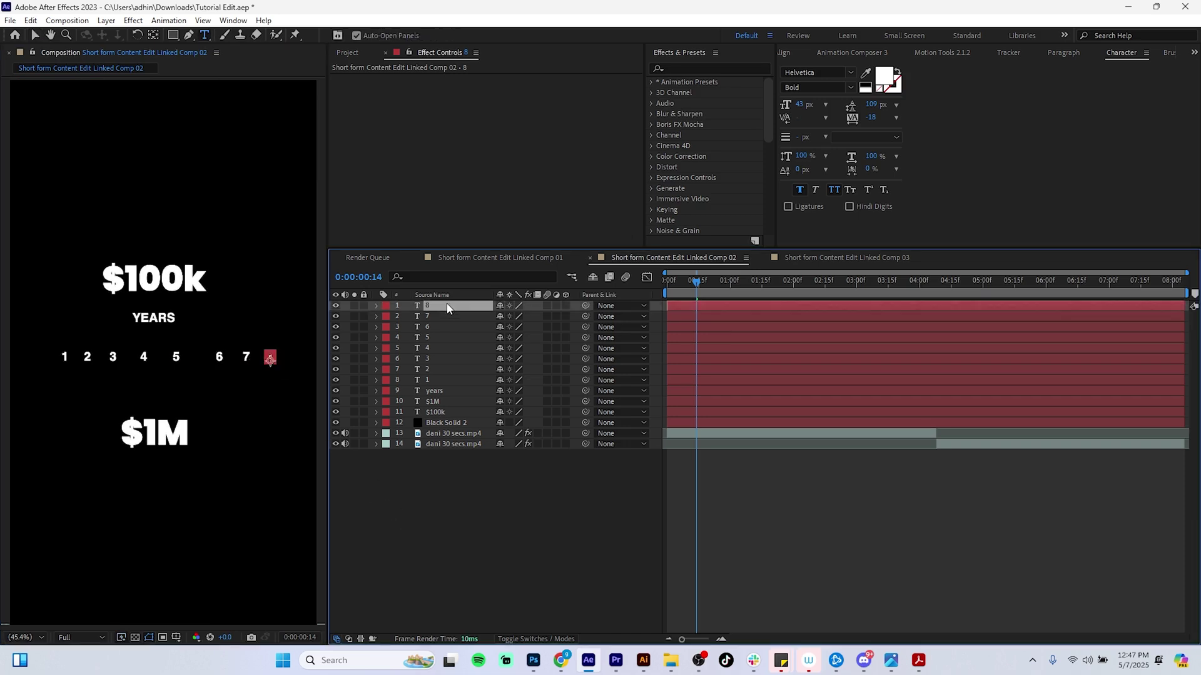
pyautogui.press('v')
pyautogui.hotkey('ctrl', 'd')
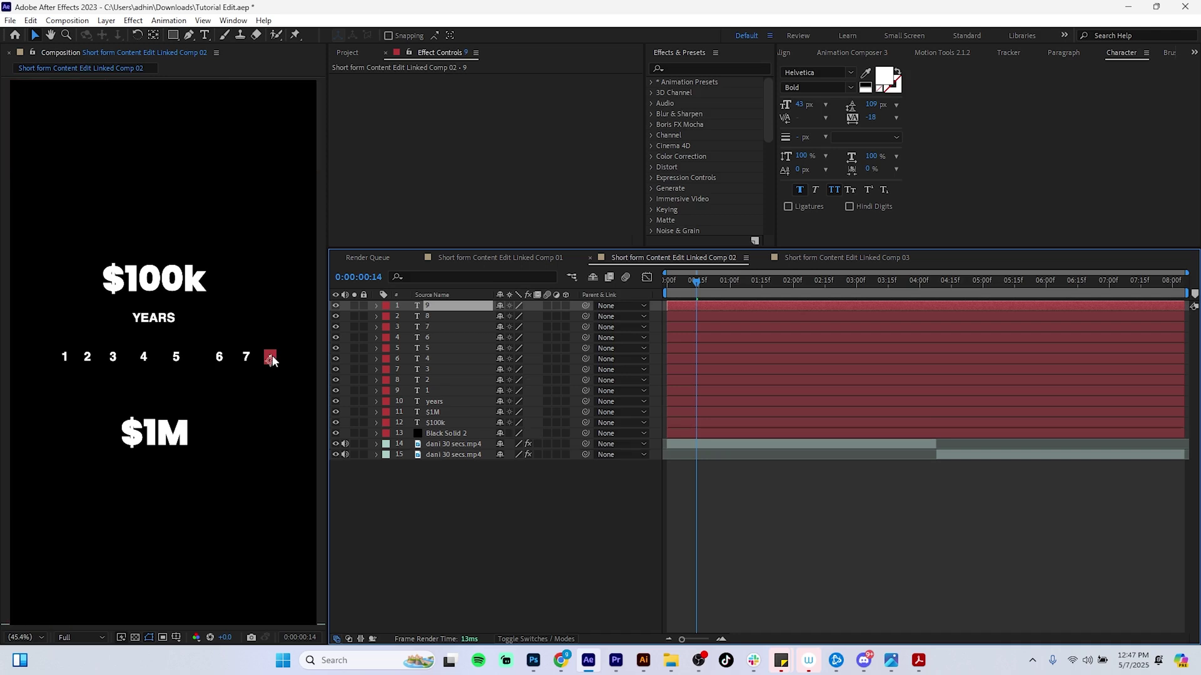
pyautogui.moveTo(273, 358); pyautogui.dragTo(285, 352)
pyautogui.moveTo(277, 358); pyautogui.dragTo(297, 364)
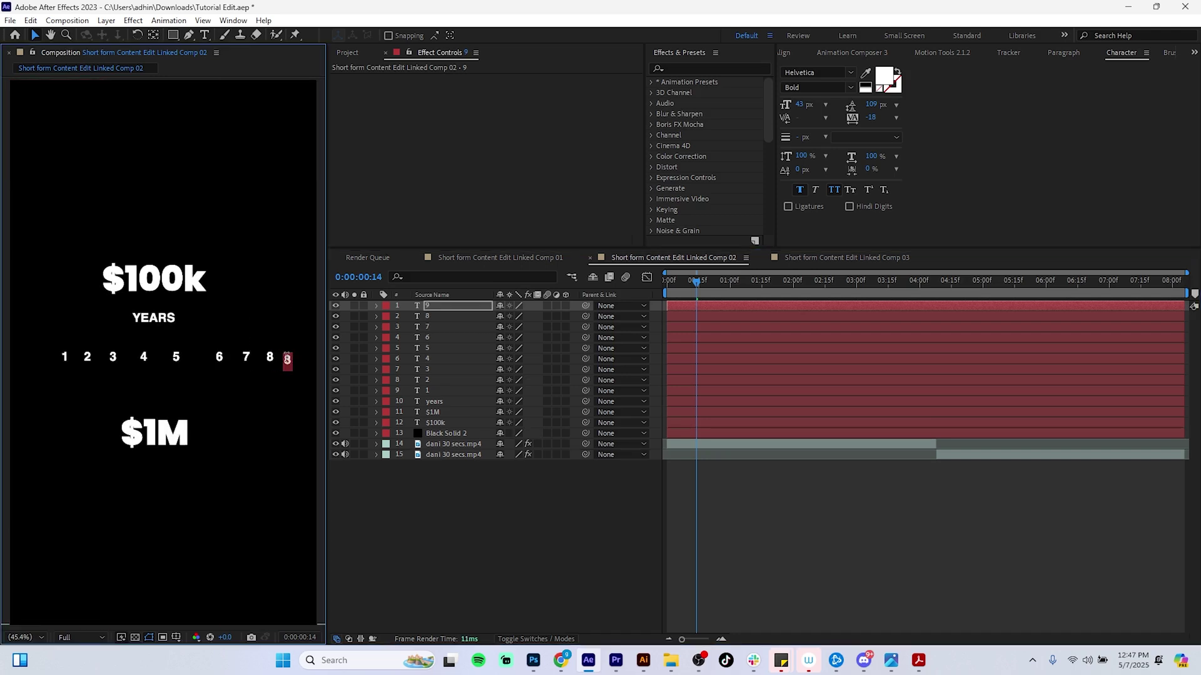
pyautogui.hotkey('ctrl', 't')
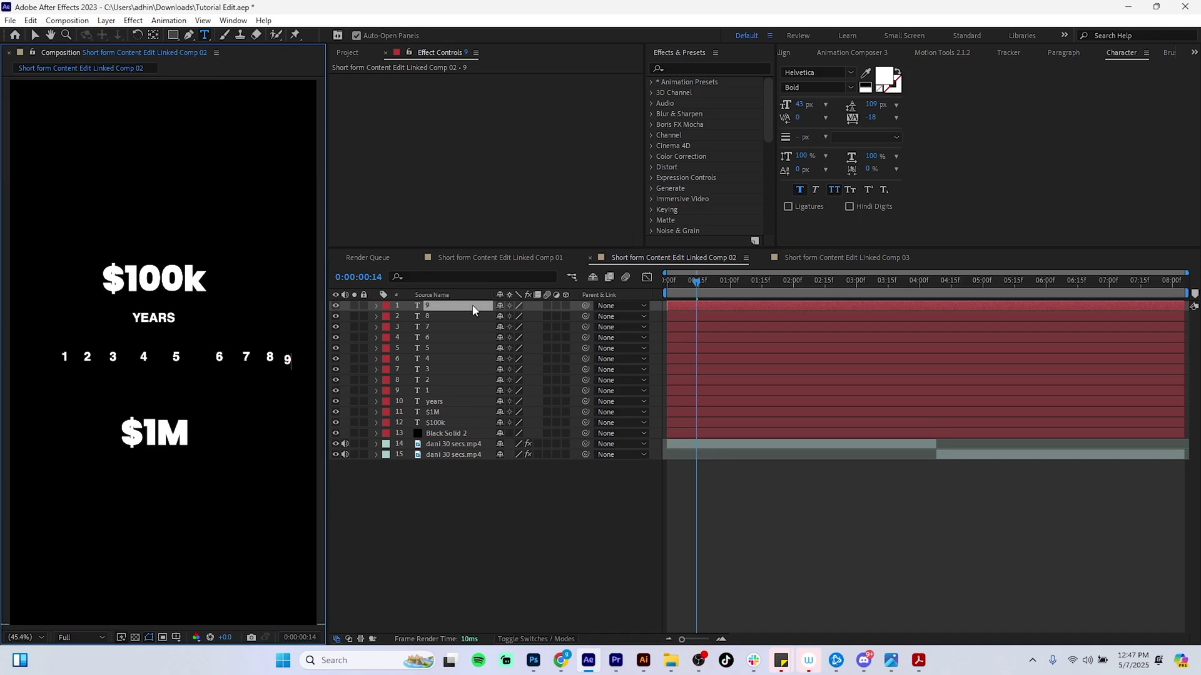
pyautogui.write('v')
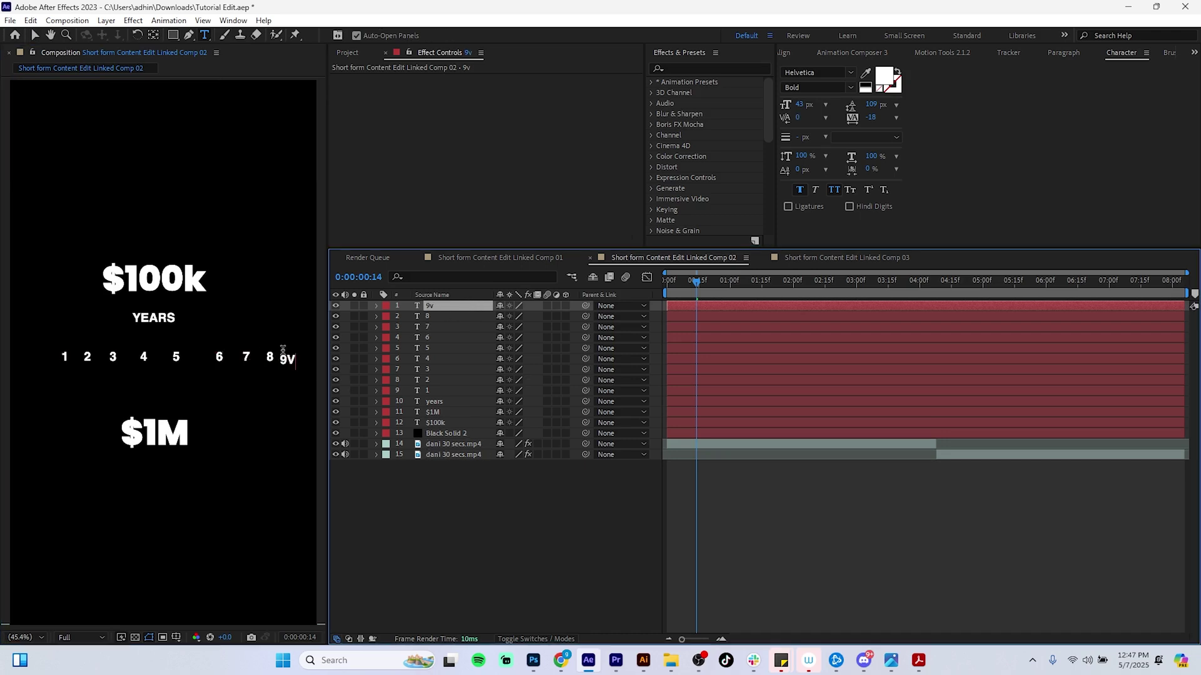
pyautogui.press('BackSpace')
pyautogui.click(430, 485)
pyautogui.hotkey('ctrl', 'z')
pyautogui.hotkey('ctrl', 'z')
# Step: Place the duplicated 8 text layer just past the 8 in the number row and change its text to "9"
pyautogui.press('v')
pyautogui.moveTo(270, 358); pyautogui.dragTo(285, 363)
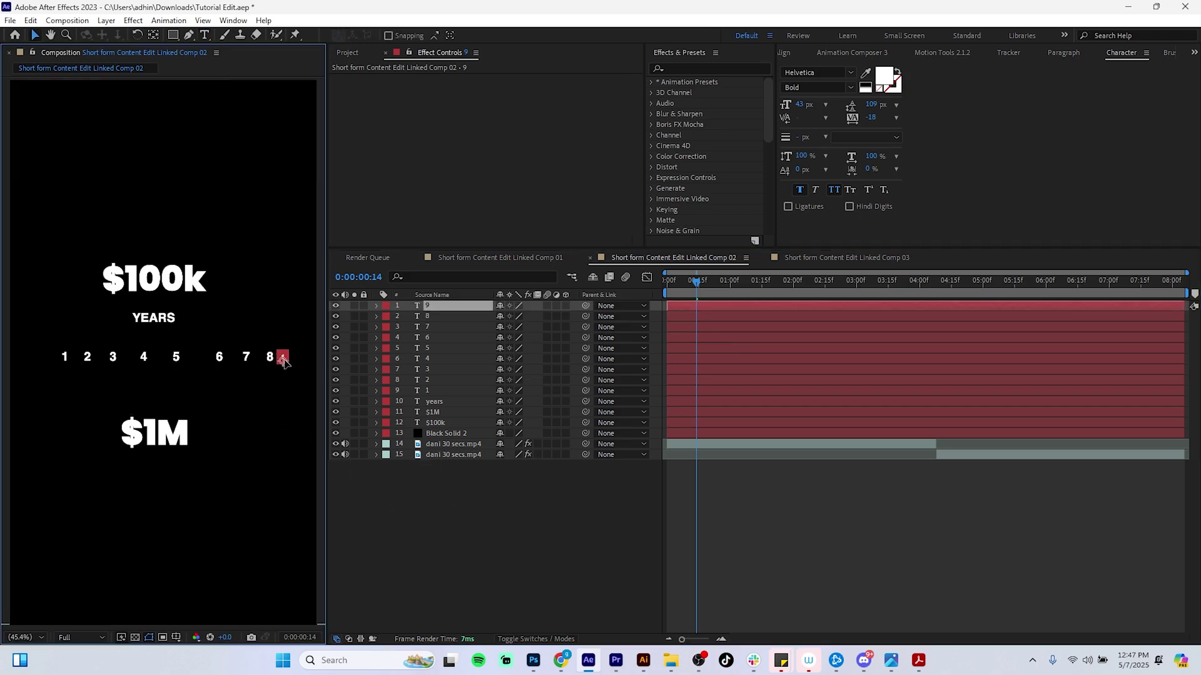
pyautogui.doubleClick(289, 358)
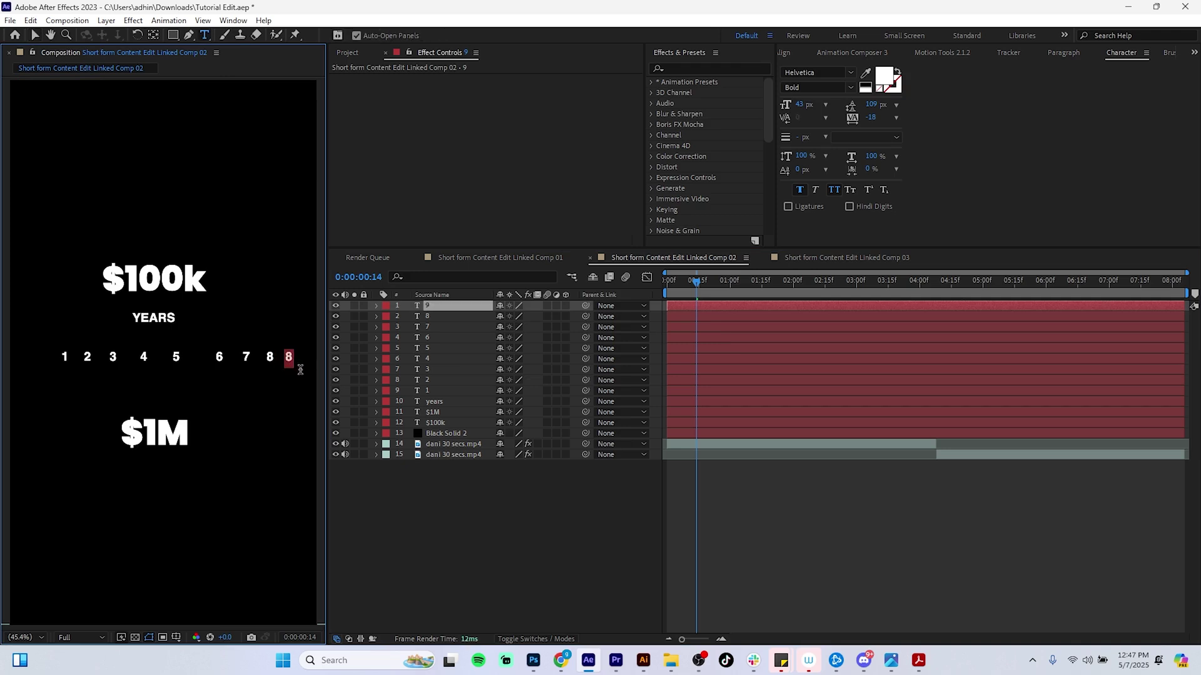
pyautogui.write('9')
pyautogui.click(411, 516)
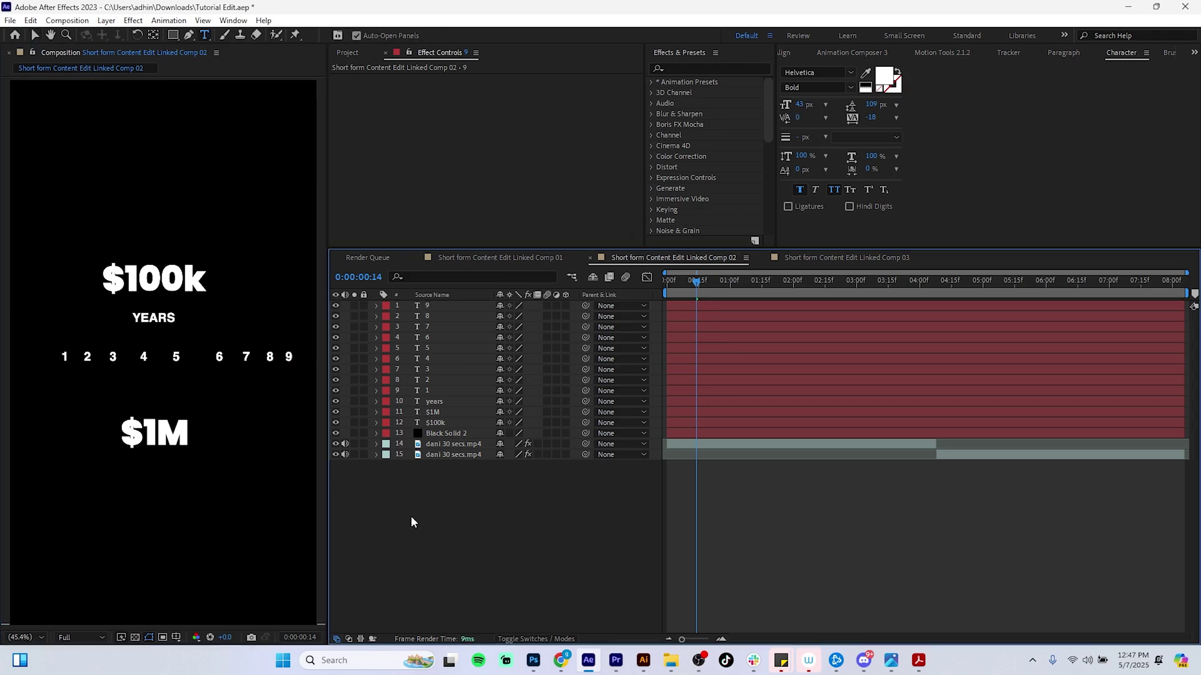
# Step: Duplicate the 9 text layer, place the copy to its right in the number row, and change its text to "10"
pyautogui.press('v')
pyautogui.click(290, 359)
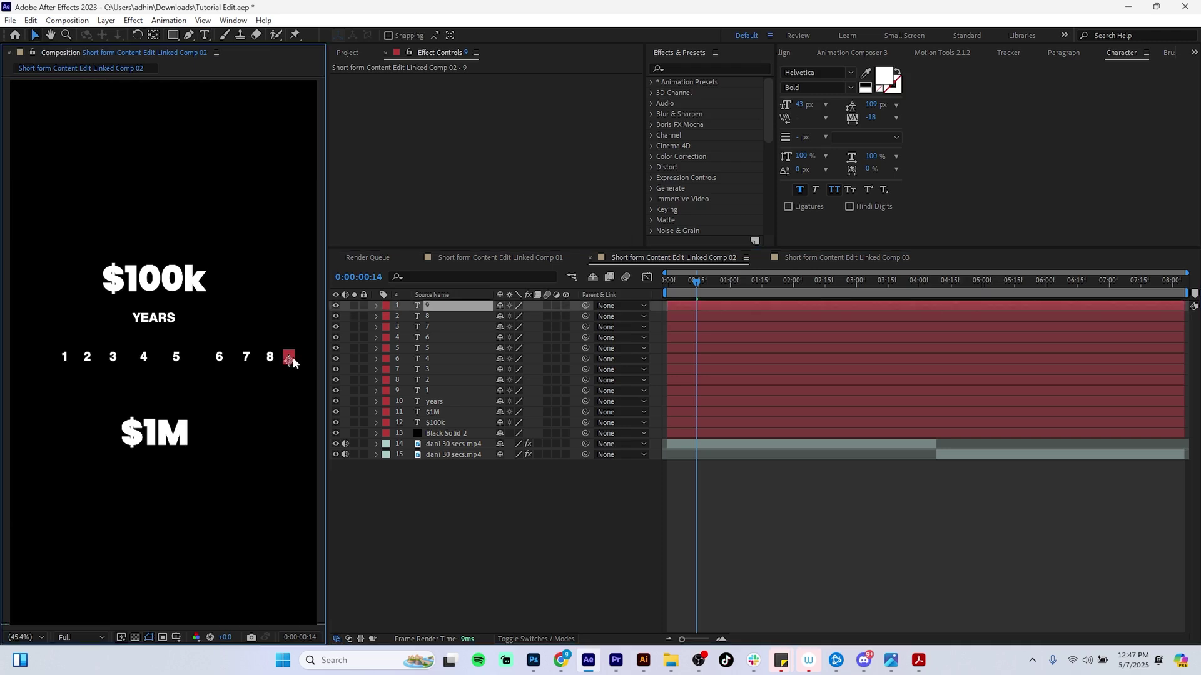
pyautogui.hotkey('ctrl', 'd')
pyautogui.hotkey('ctrl', 't')
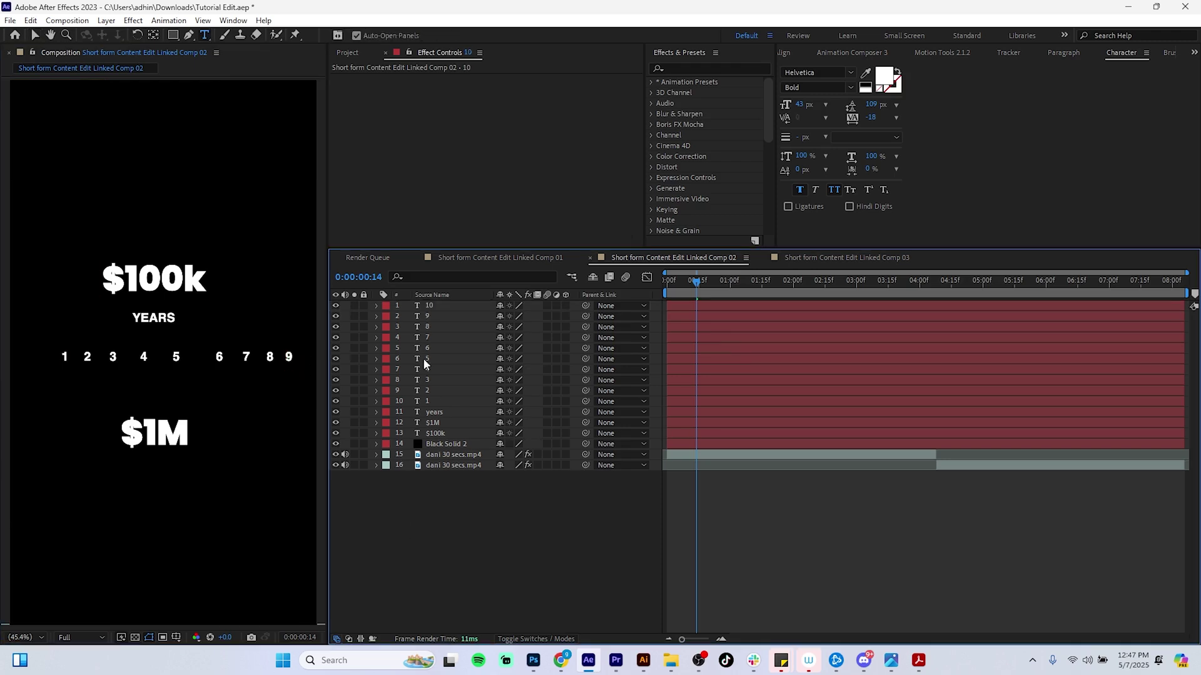
pyautogui.click(442, 305)
pyautogui.press('v')
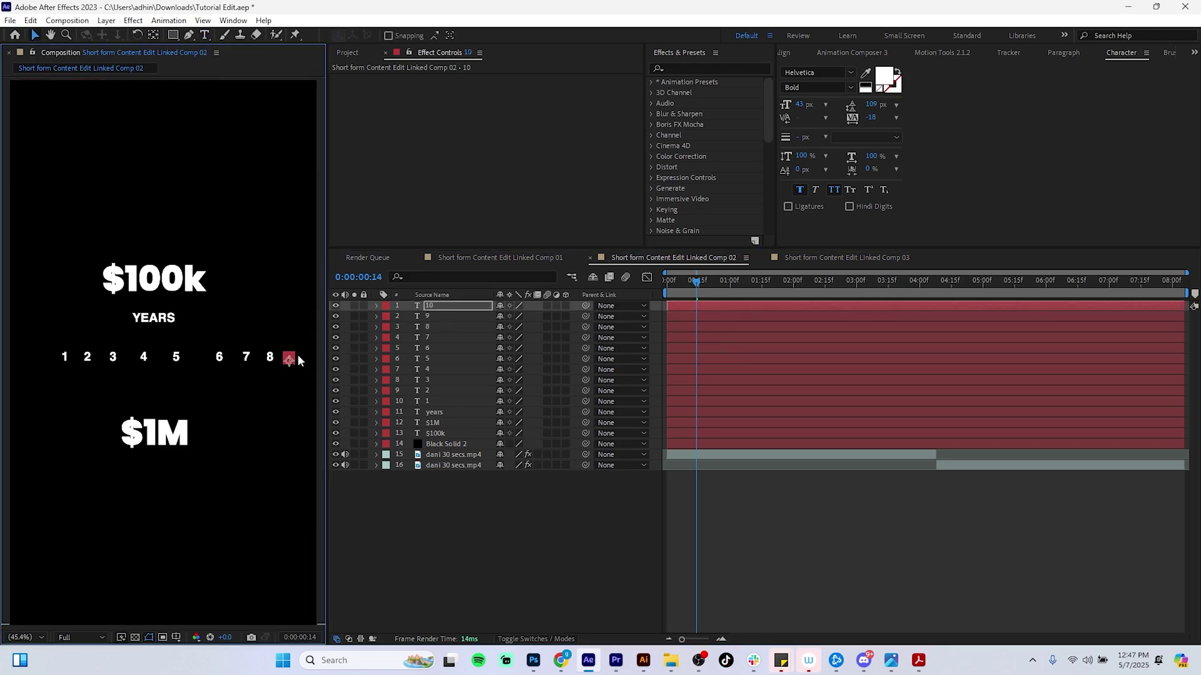
pyautogui.moveTo(291, 360); pyautogui.dragTo(303, 361)
pyautogui.hotkey('ctrl', 't')
pyautogui.write('10')
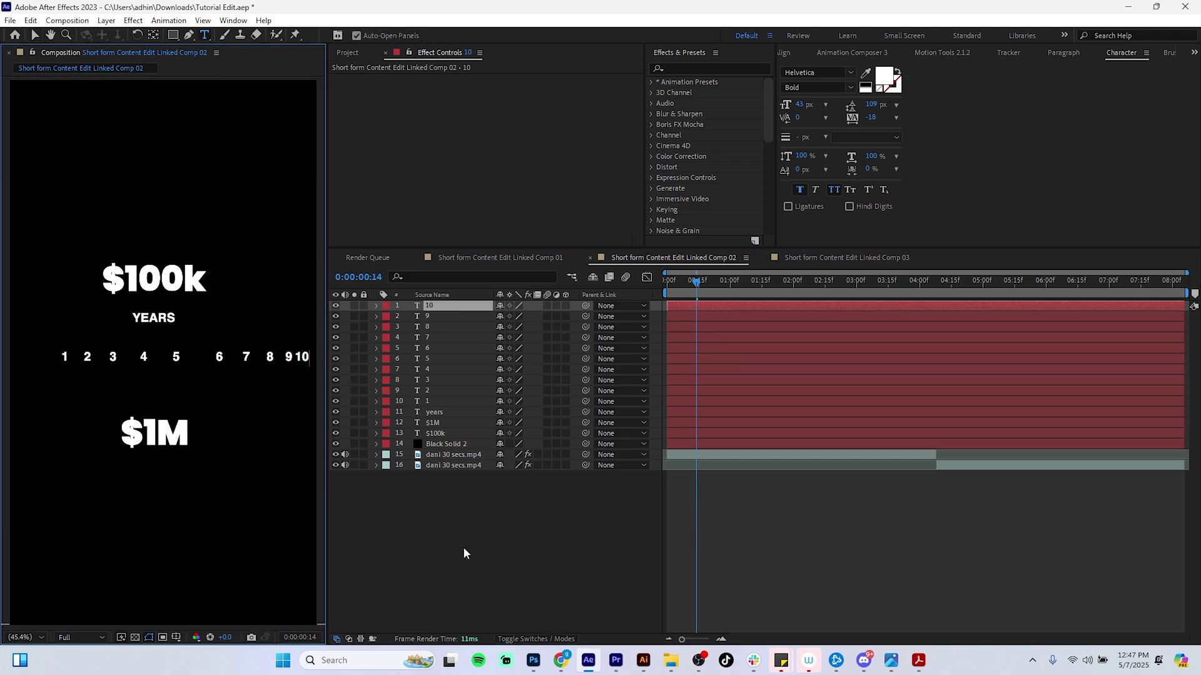
pyautogui.click(476, 553)
pyautogui.press('v')
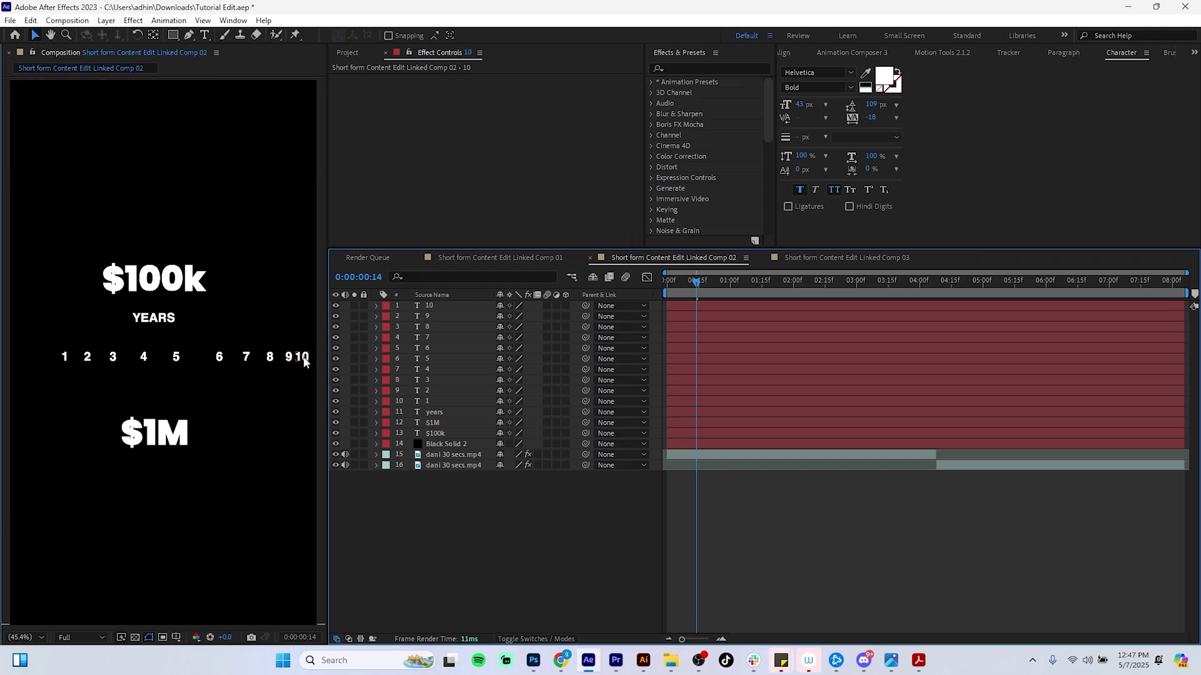
# Step: Distribute the number layers 1 to 10 evenly in the horizontal direction and shift the whole row left to fit the frame
pyautogui.click(303, 359)
pyautogui.keyDown('shift'); pyautogui.click(444, 401); pyautogui.keyUp('shift')
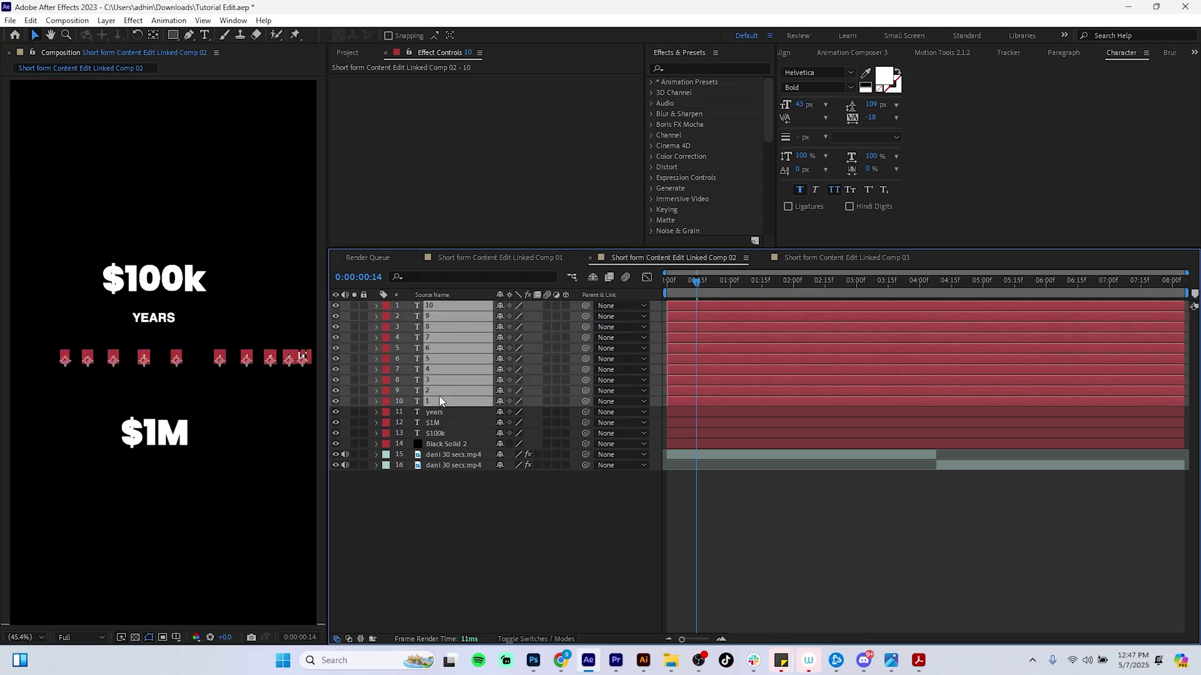
pyautogui.click(1194, 52)
pyautogui.click(1139, 156)
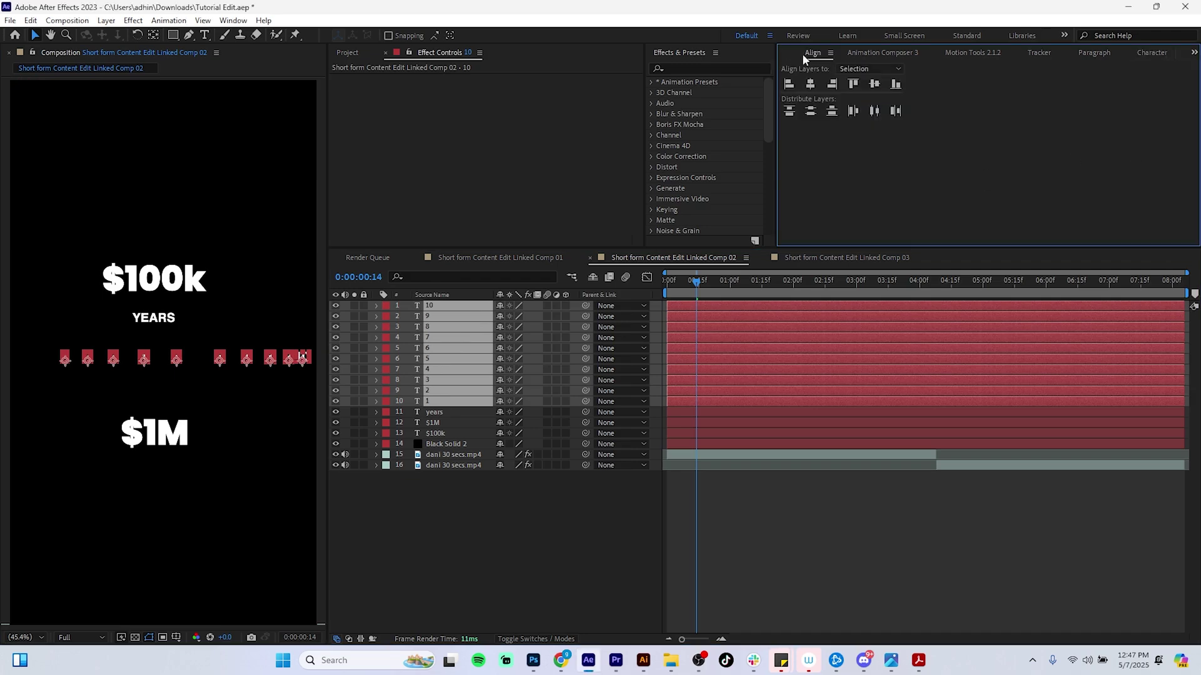
pyautogui.click(812, 84)
pyautogui.hotkey('ctrl', 'z')
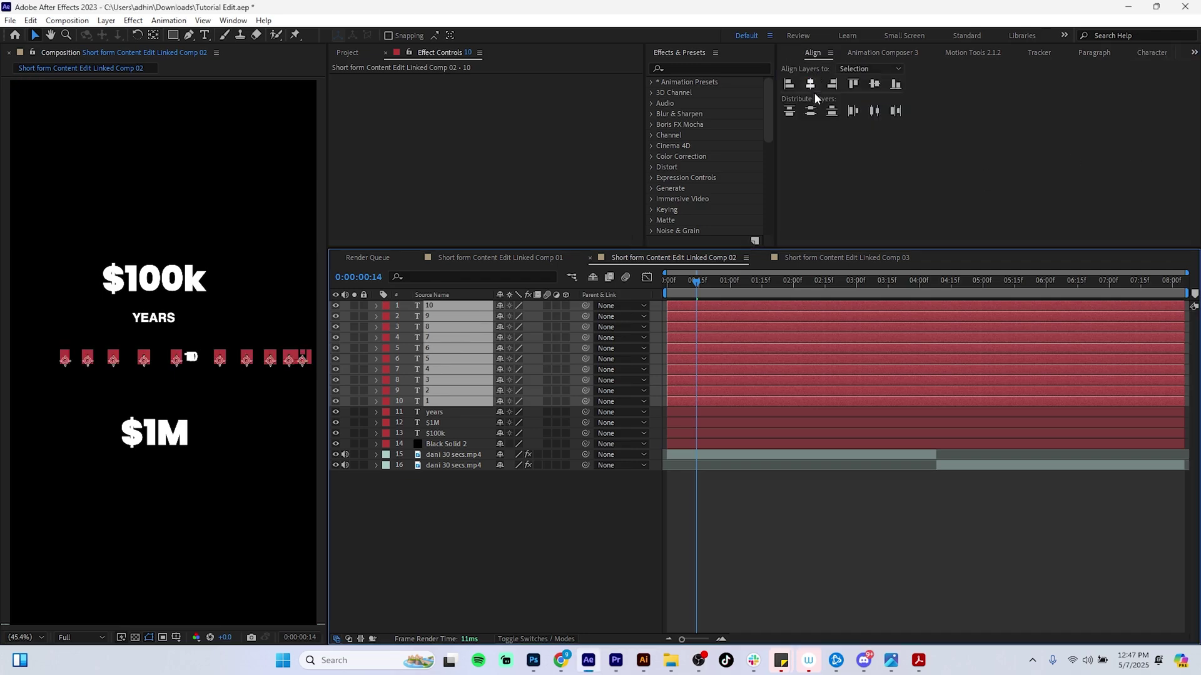
pyautogui.click(875, 110)
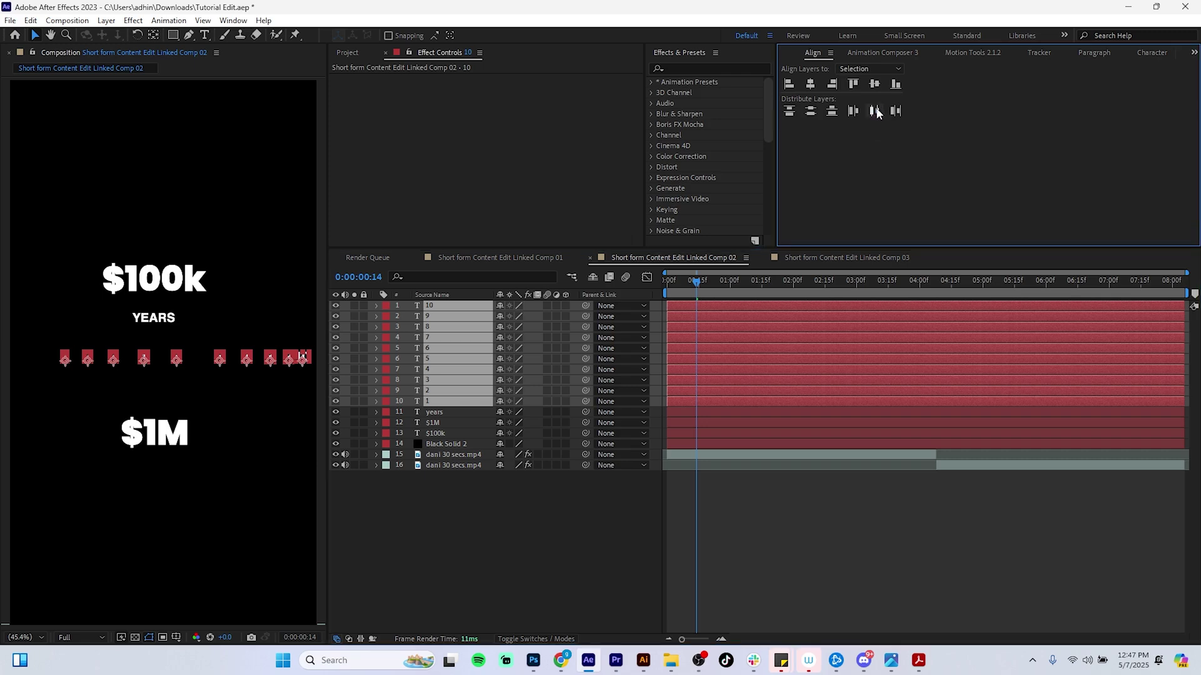
pyautogui.moveTo(248, 362); pyautogui.dragTo(228, 363)
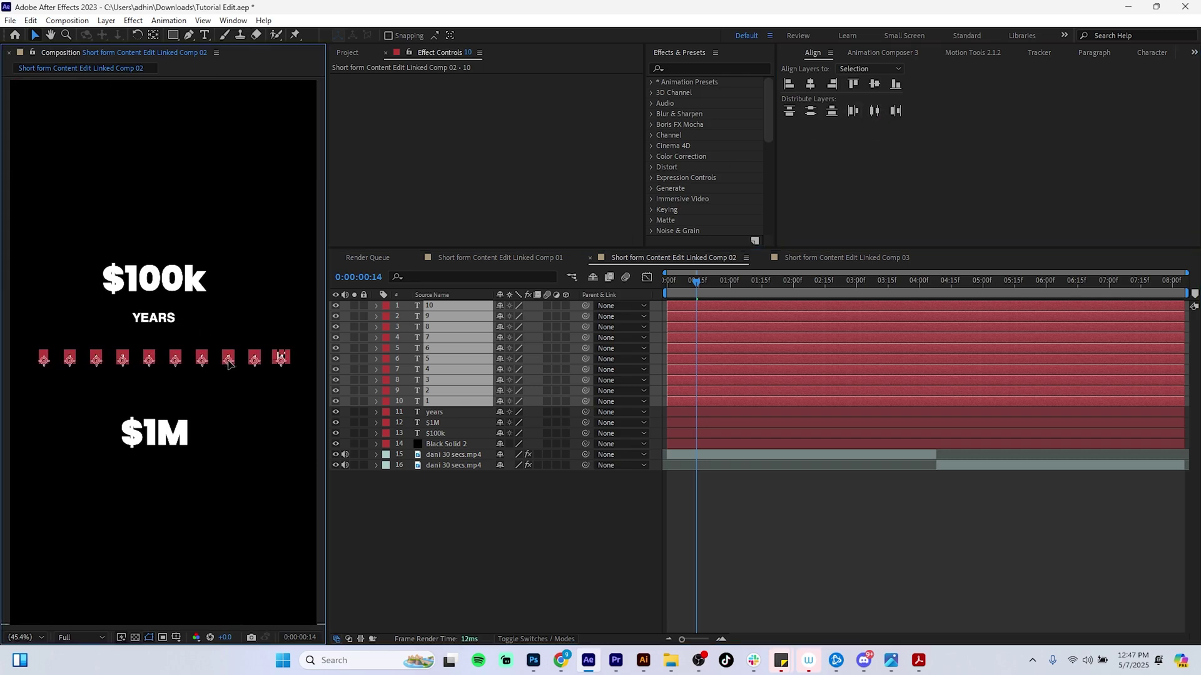
pyautogui.click(424, 537)
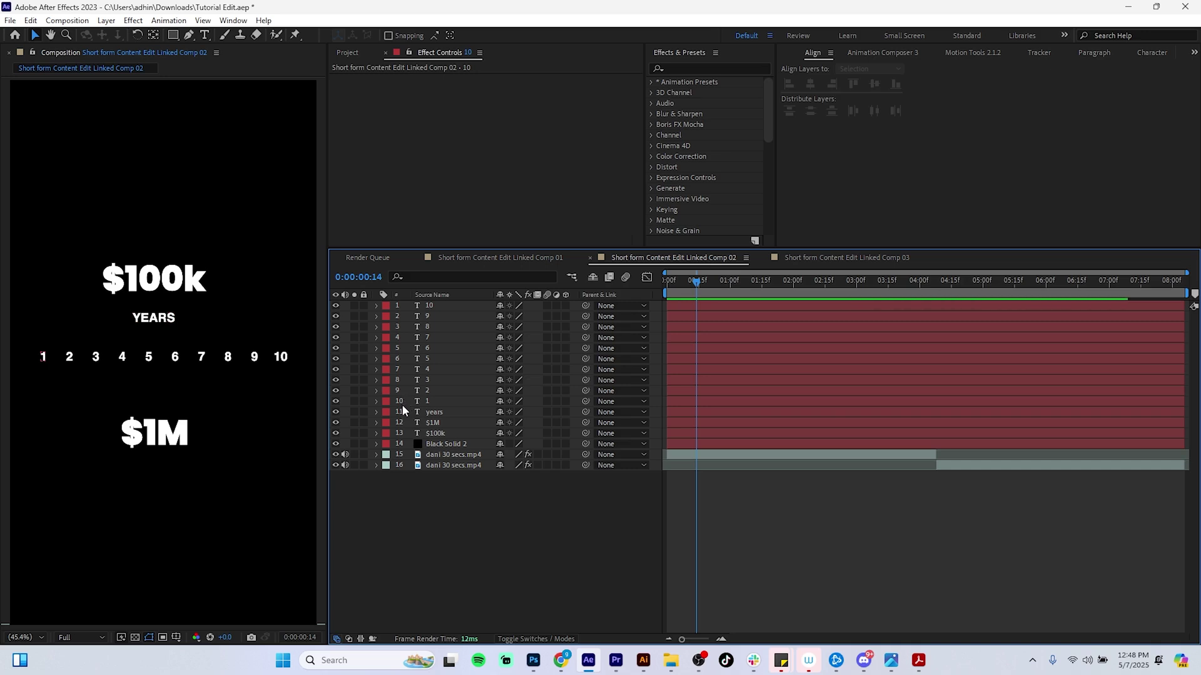
# Step: Preview the composition from its start, return the playhead to 0:00:00:00, and save the project
pyautogui.moveTo(697, 281); pyautogui.dragTo(665, 279)
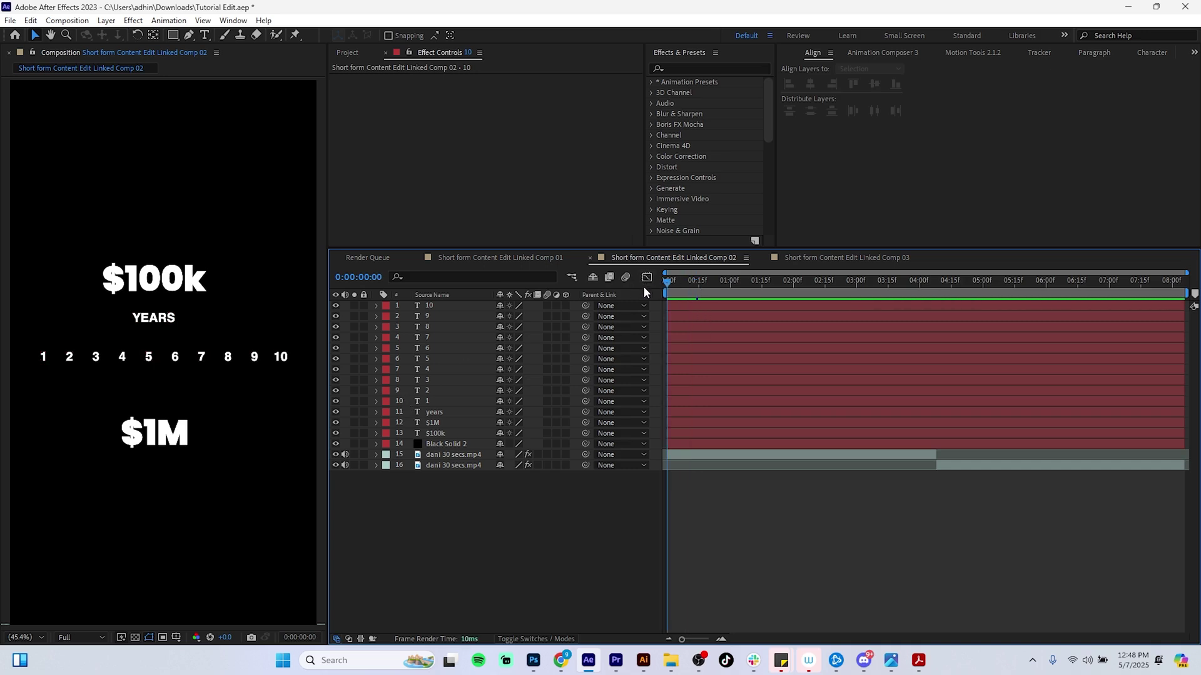
pyautogui.press('space')
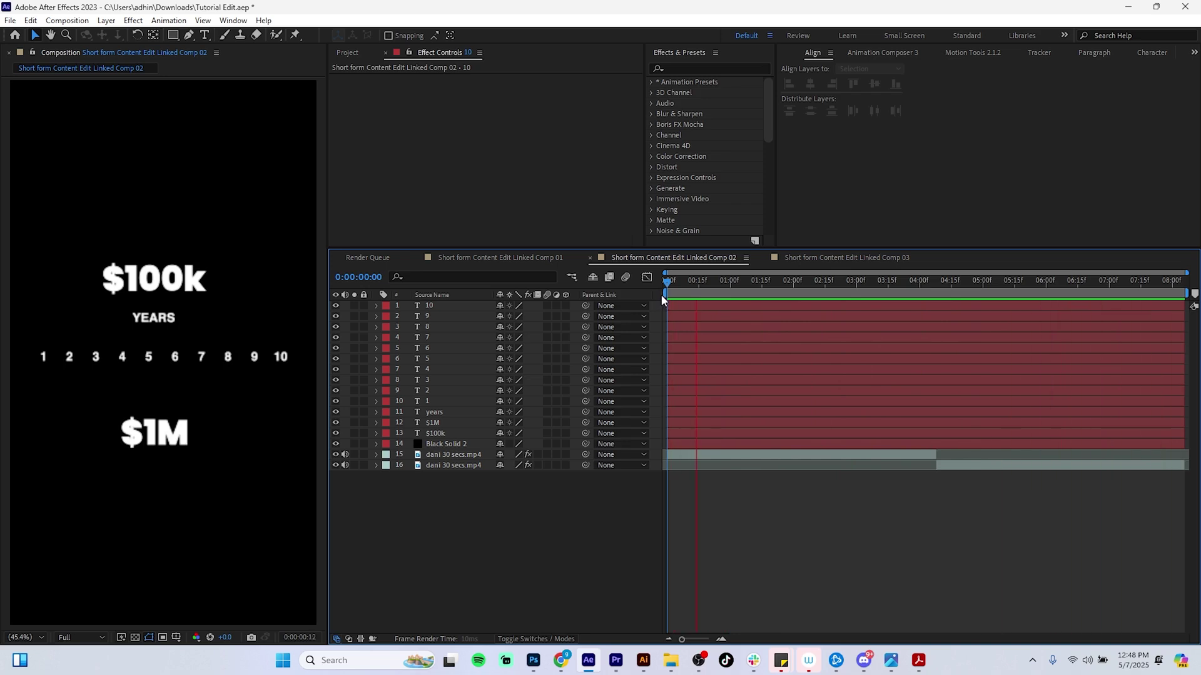
pyautogui.press('space')
pyautogui.moveTo(695, 284); pyautogui.dragTo(659, 289)
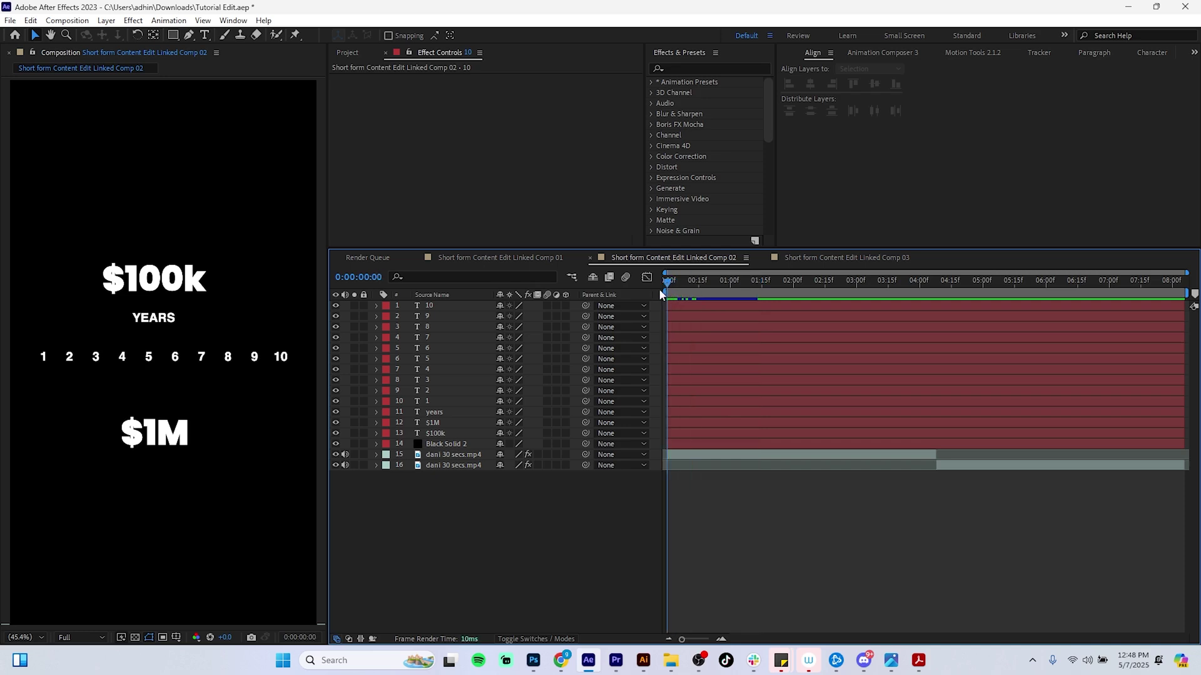
pyautogui.hotkey('ctrl', 's')
pyautogui.click(441, 400)
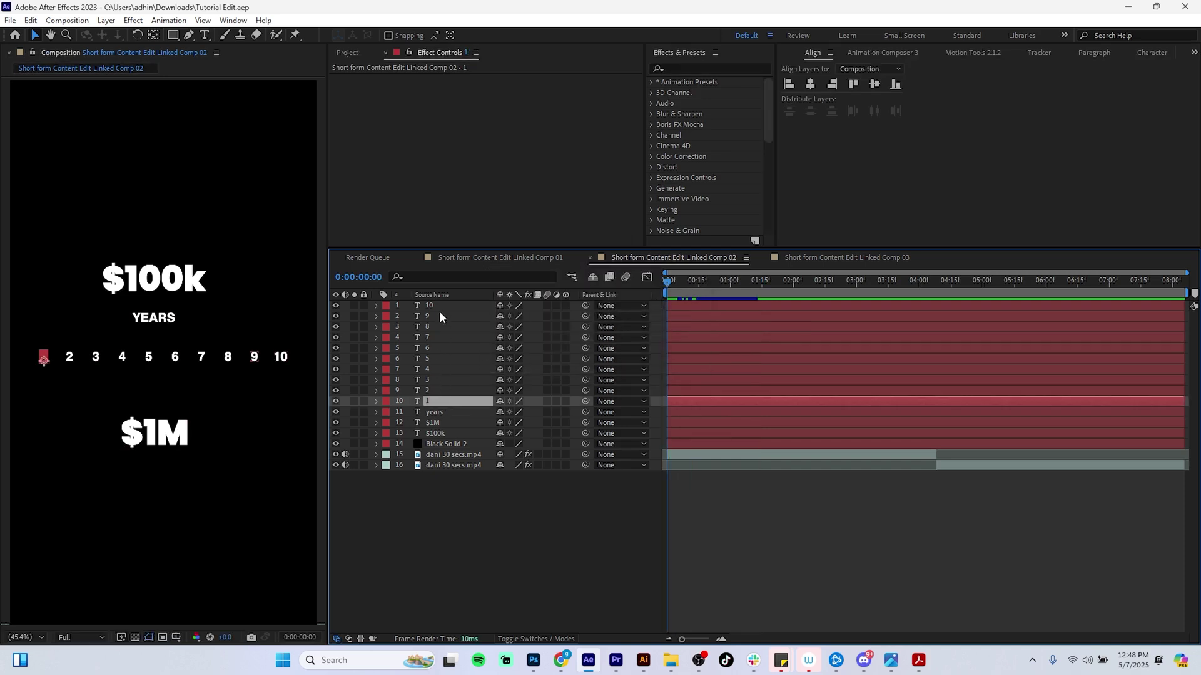
pyautogui.keyDown('shift'); pyautogui.click(446, 314); pyautogui.keyUp('shift')
pyautogui.keyDown('shift'); pyautogui.click(449, 308); pyautogui.keyUp('shift')
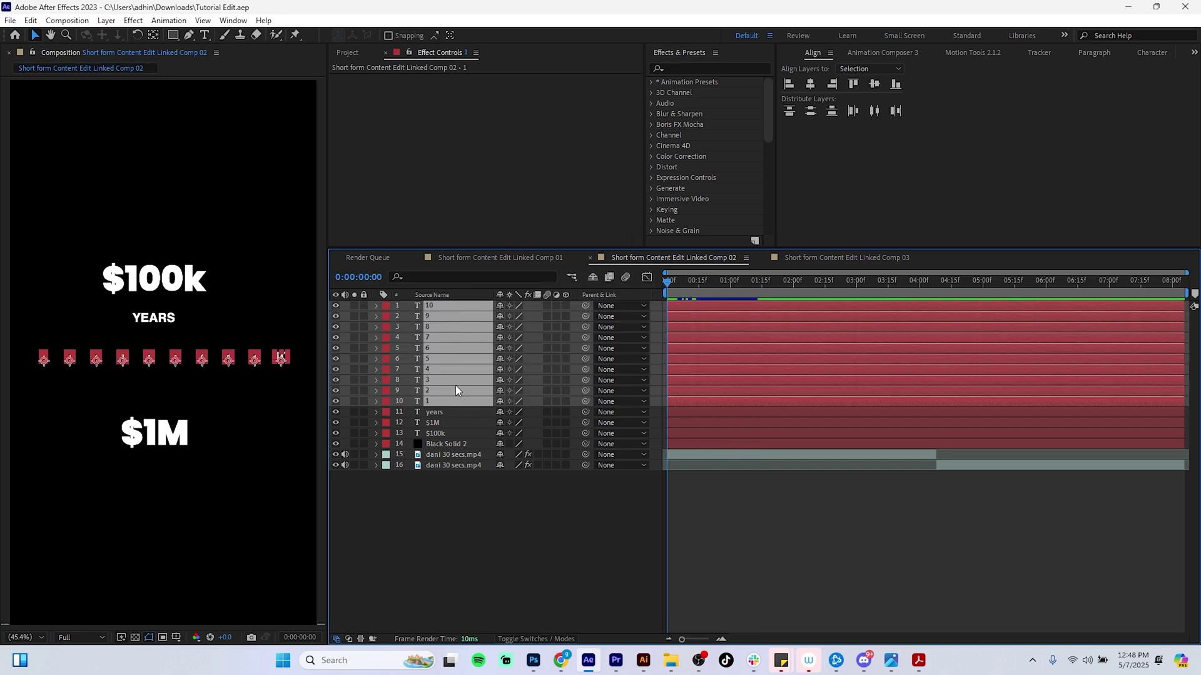
pyautogui.click(460, 498)
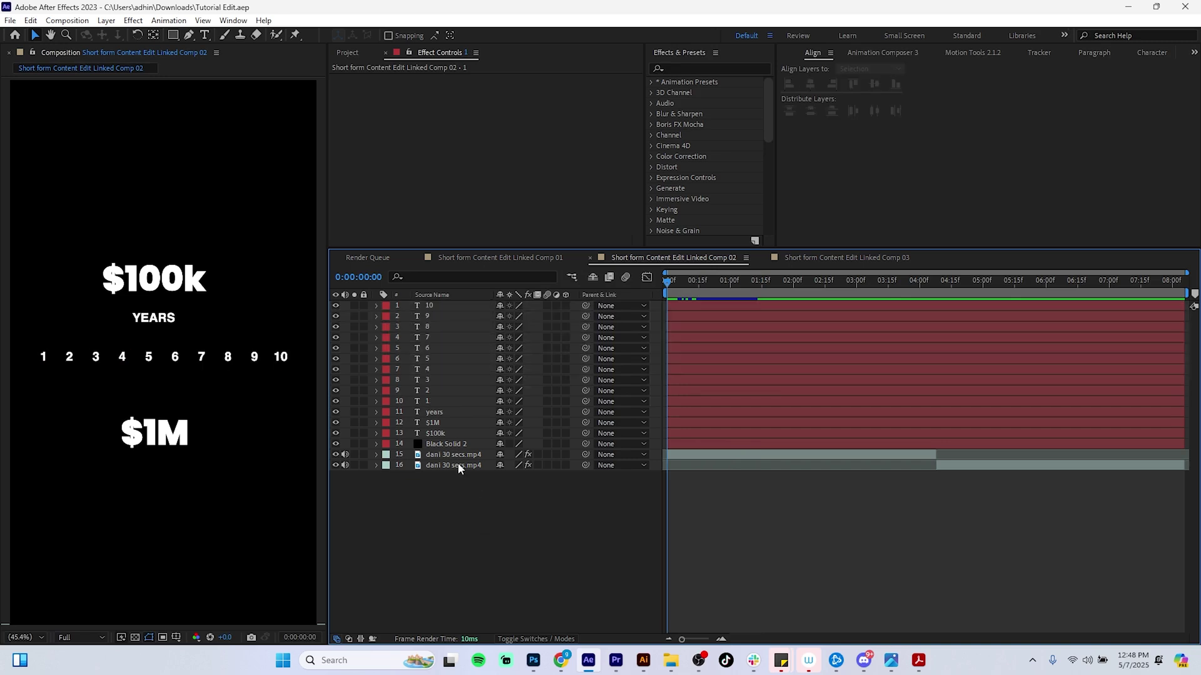
# Step: Add a parent null to the years text layer with Motion Tools and show the Title/Action Safe guides
pyautogui.click(456, 413)
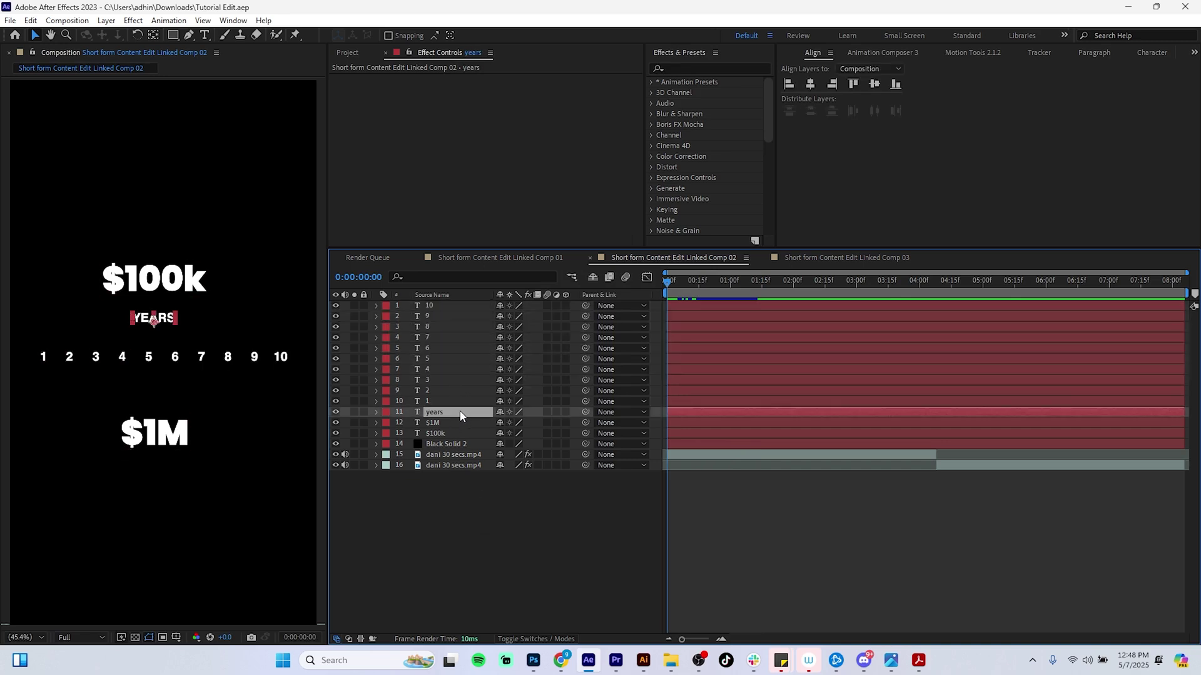
pyautogui.click(973, 53)
pyautogui.click(886, 231)
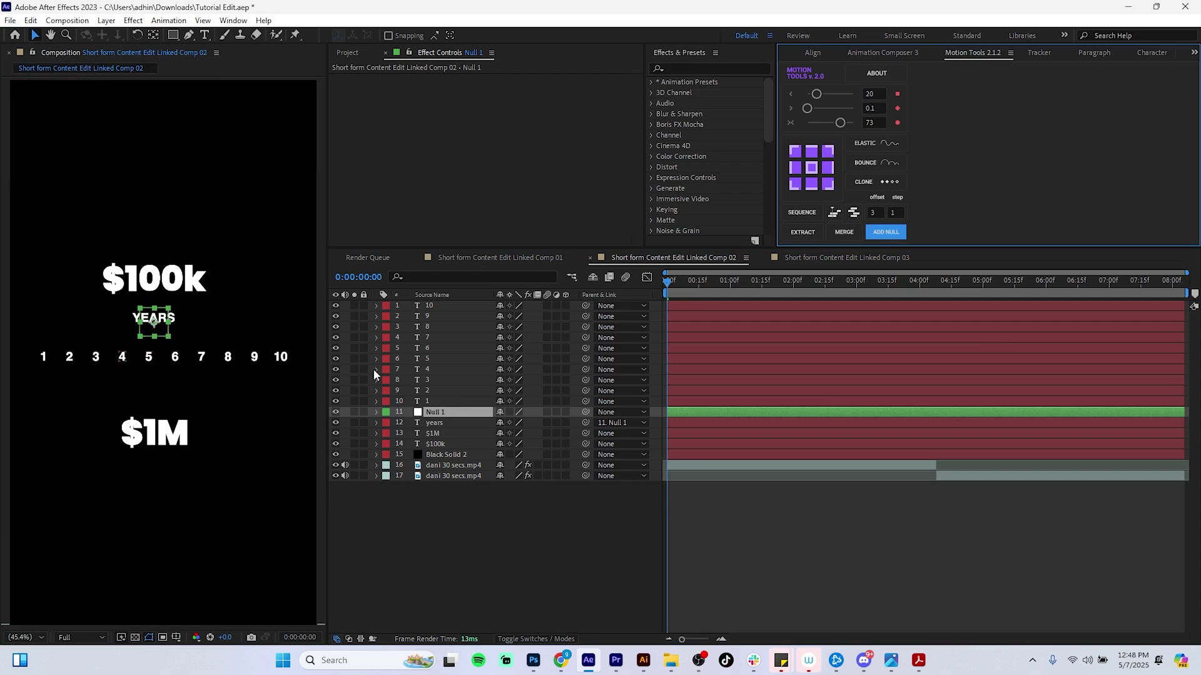
pyautogui.click(176, 638)
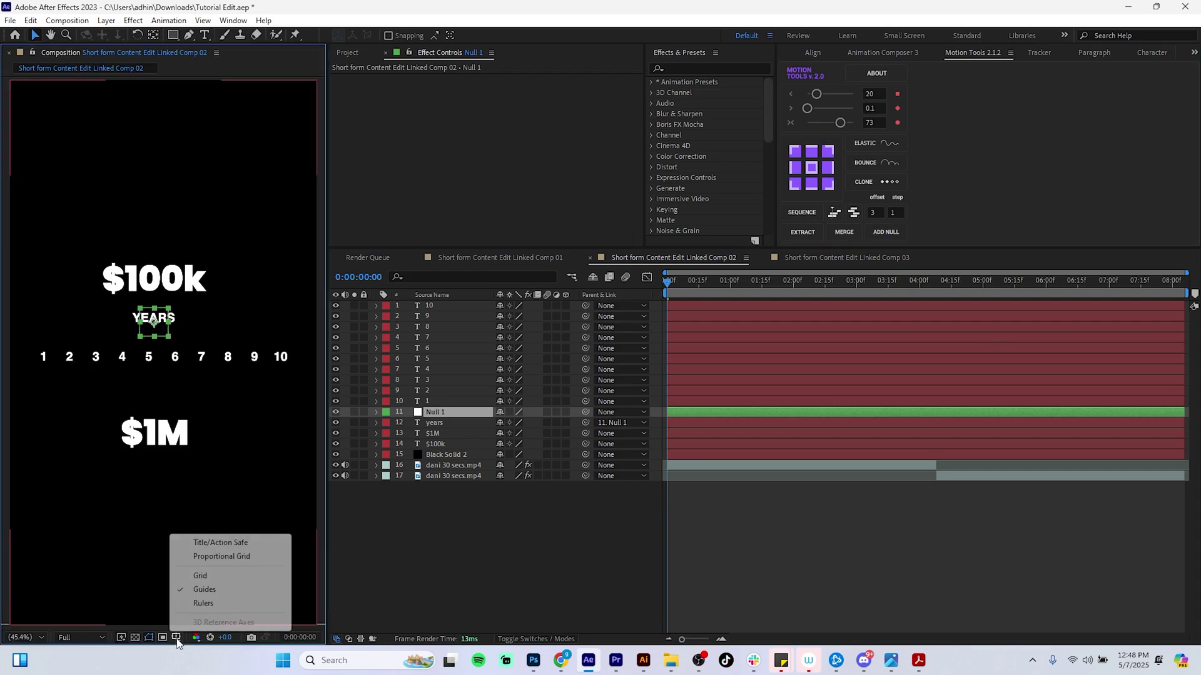
pyautogui.click(203, 543)
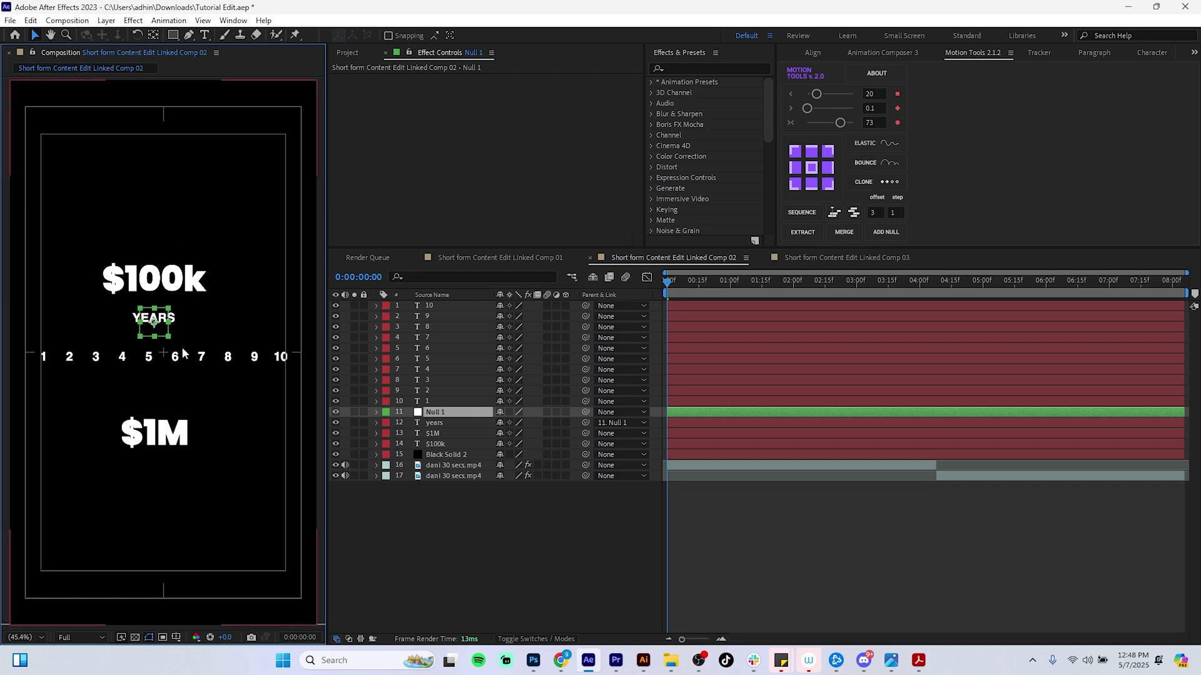
# Step: Centre Null 1 and the years, $1M and $100k text layers horizontally, aligning them to the composition
pyautogui.click(441, 434)
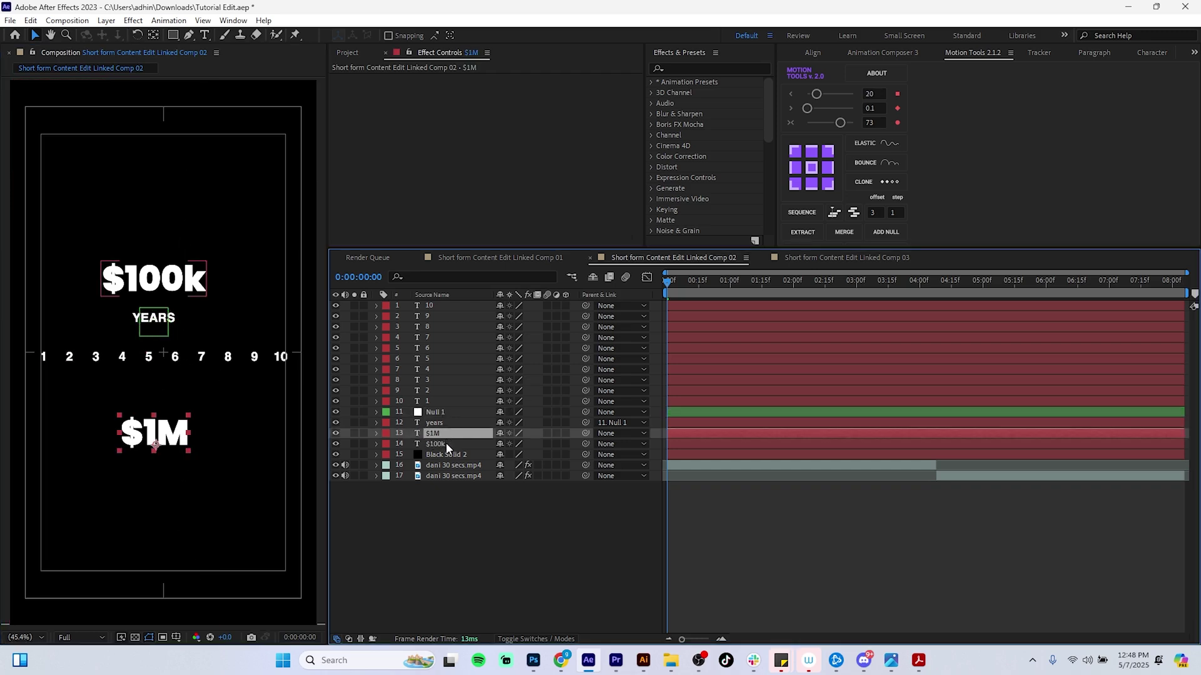
pyautogui.keyDown('shift'); pyautogui.click(445, 443); pyautogui.keyUp('shift')
pyautogui.keyDown('shift'); pyautogui.click(444, 422); pyautogui.keyUp('shift')
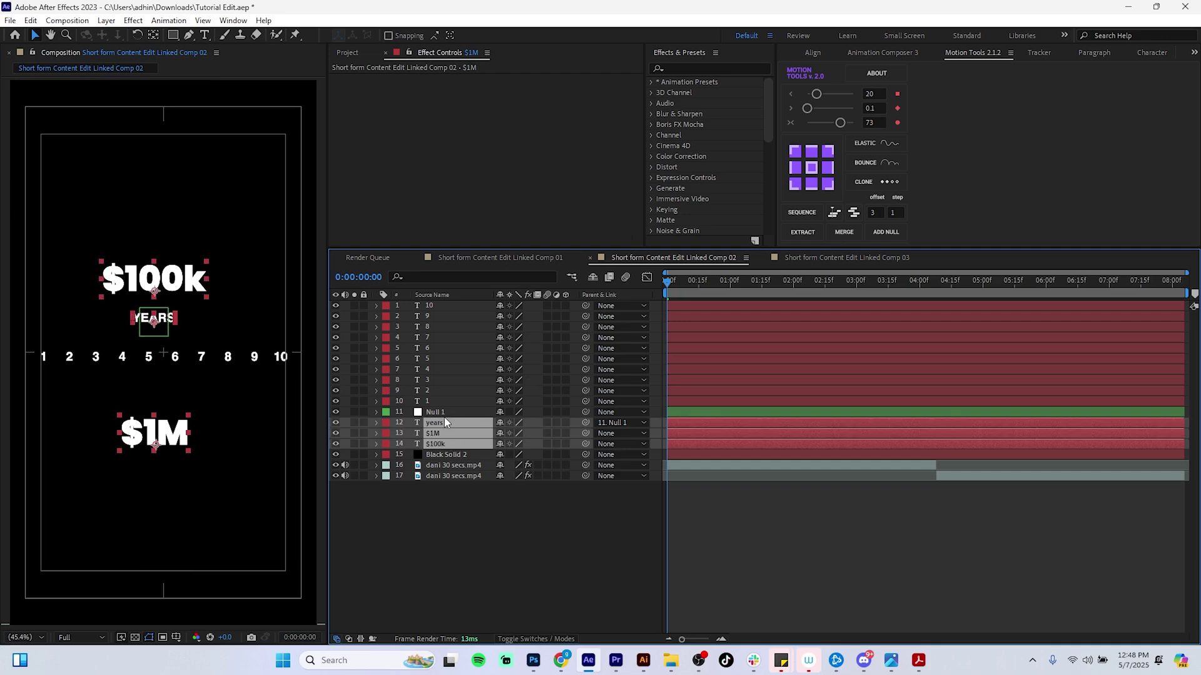
pyautogui.keyDown('shift'); pyautogui.click(444, 411); pyautogui.keyUp('shift')
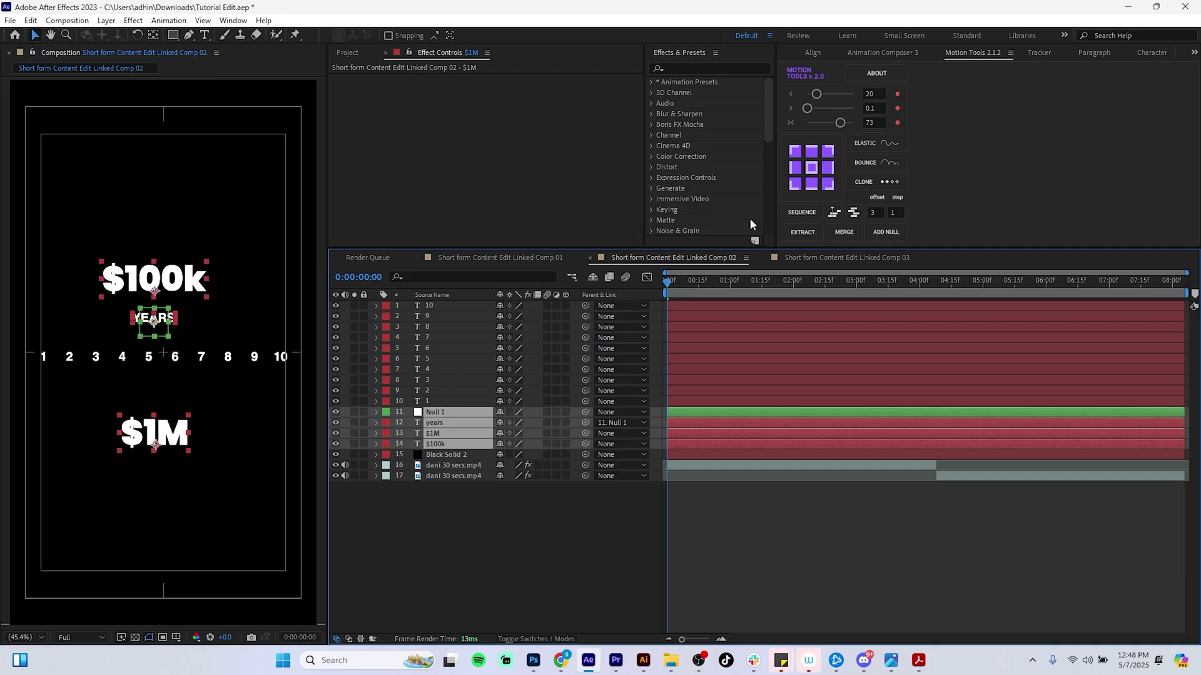
pyautogui.click(822, 53)
pyautogui.click(862, 69)
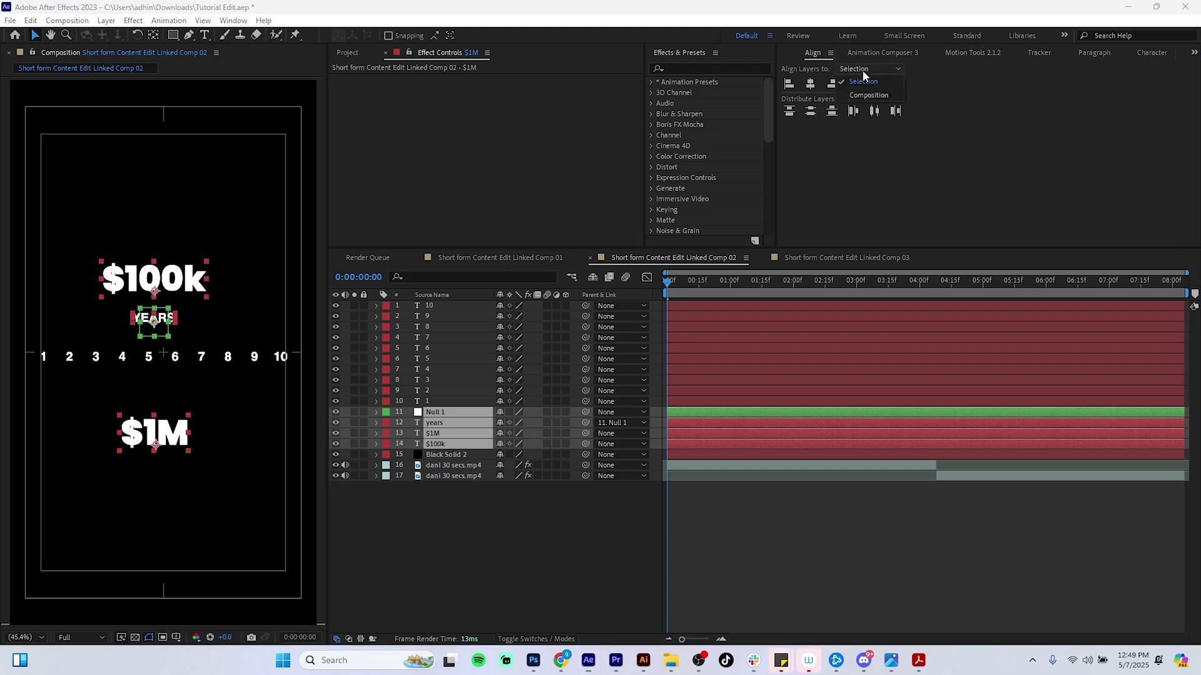
pyautogui.click(868, 96)
pyautogui.click(810, 85)
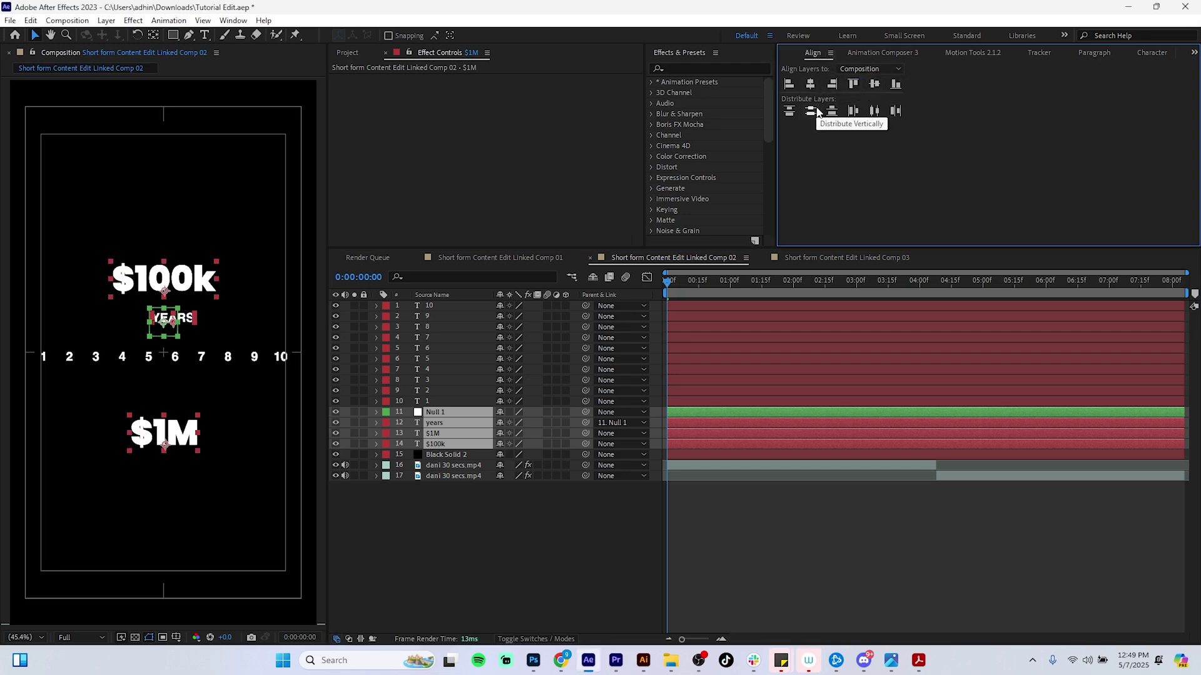
pyautogui.click(753, 514)
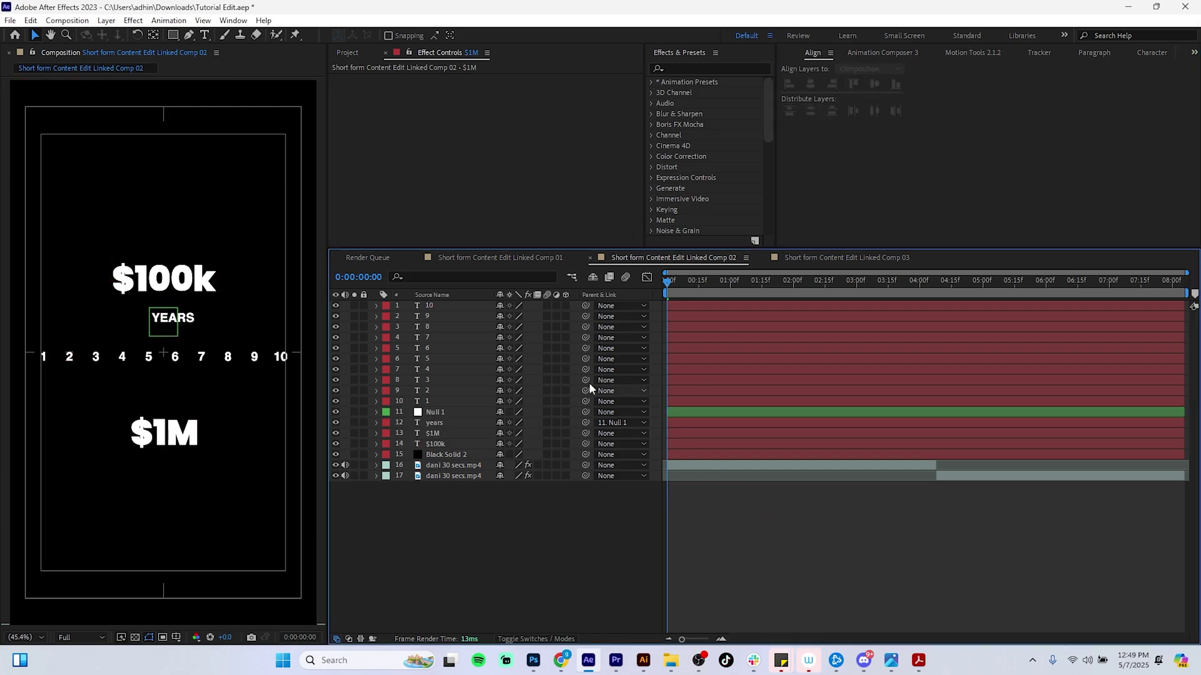
# Step: Nudge the years text layer left onto the frame's vertical centre line and slightly down between $100k and the number row
pyautogui.click(437, 412)
pyautogui.click(176, 325)
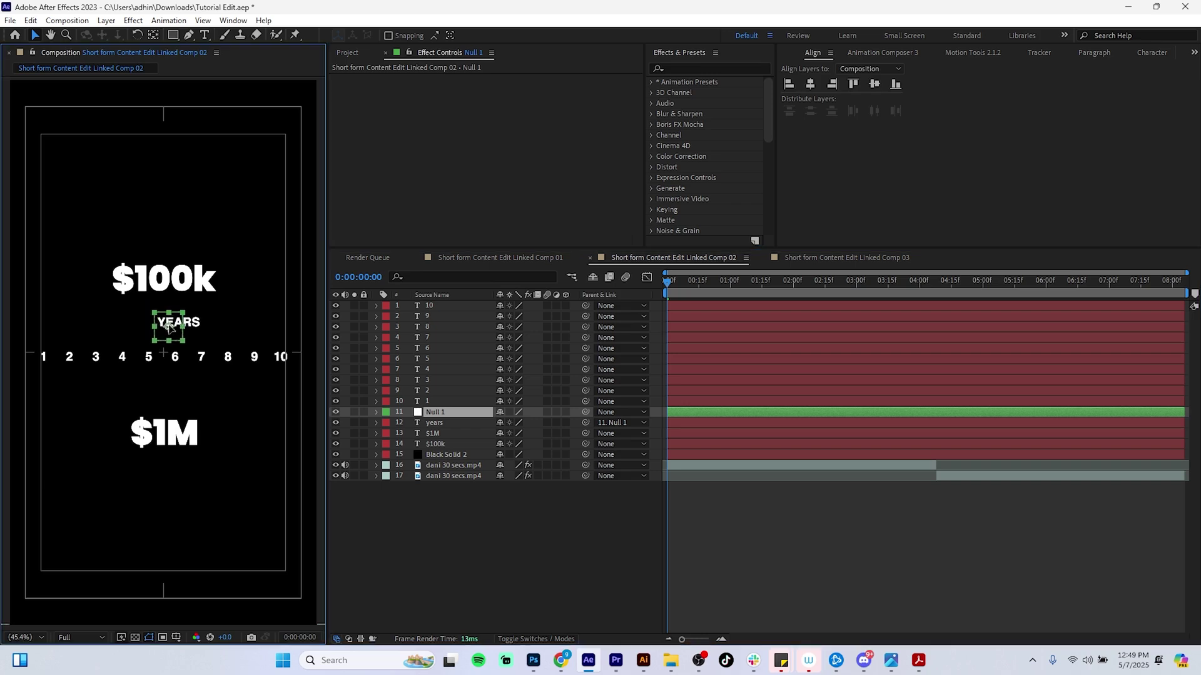
pyautogui.click(452, 423)
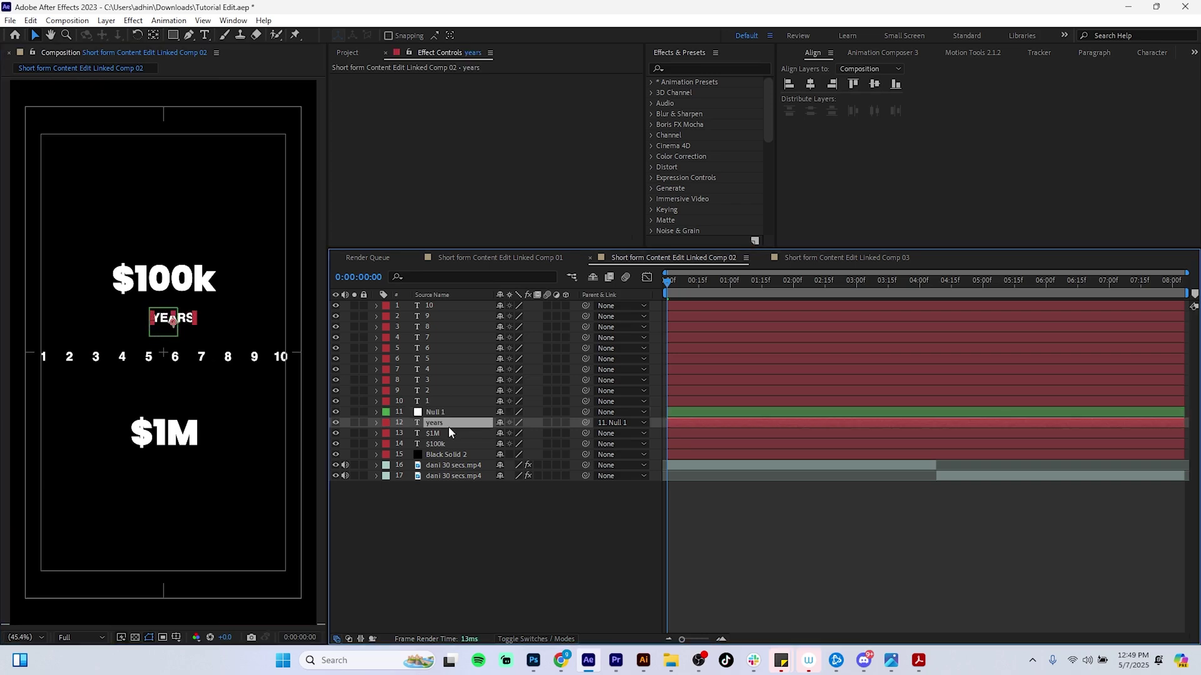
pyautogui.hotkey('shift', 'Left')
pyautogui.hotkey('shift', 'Left')
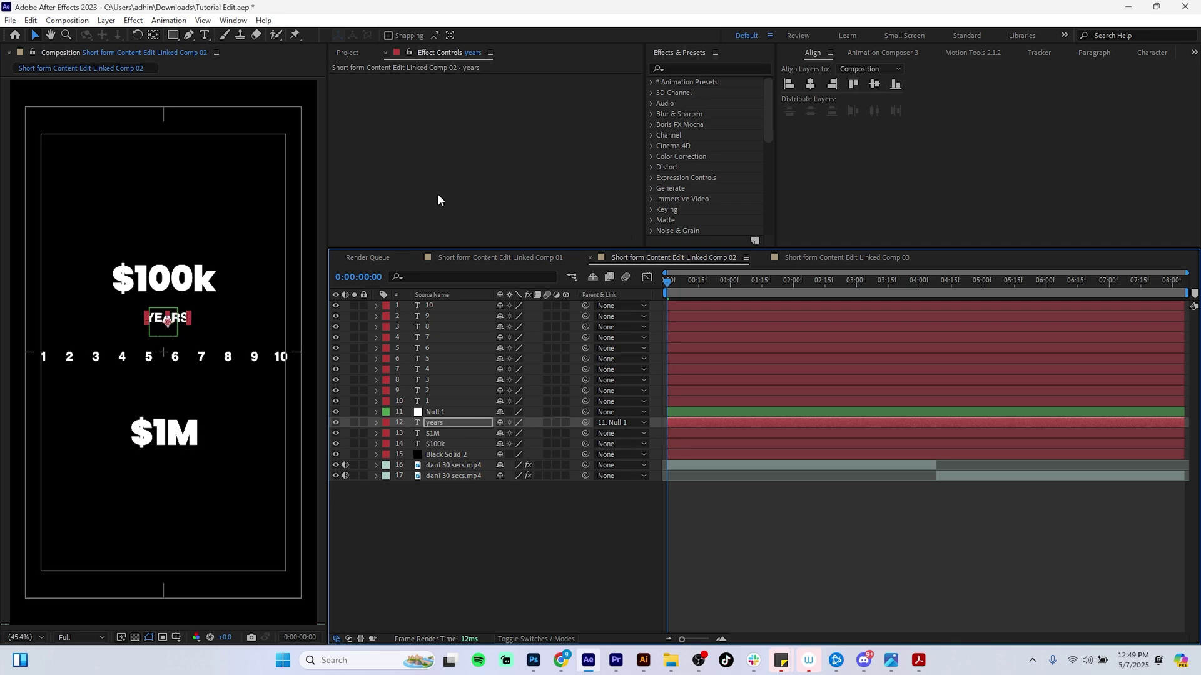
pyautogui.hotkey('shift', 'Left')
pyautogui.hotkey('shift', 'Left')
pyautogui.press('Down')
pyautogui.press('Down')
pyautogui.press('Down')
pyautogui.press('Down')
pyautogui.press('Down')
pyautogui.press('Down')
pyautogui.press('Down')
pyautogui.press('Down')
pyautogui.press('Down')
pyautogui.press('Down')
pyautogui.press('Down')
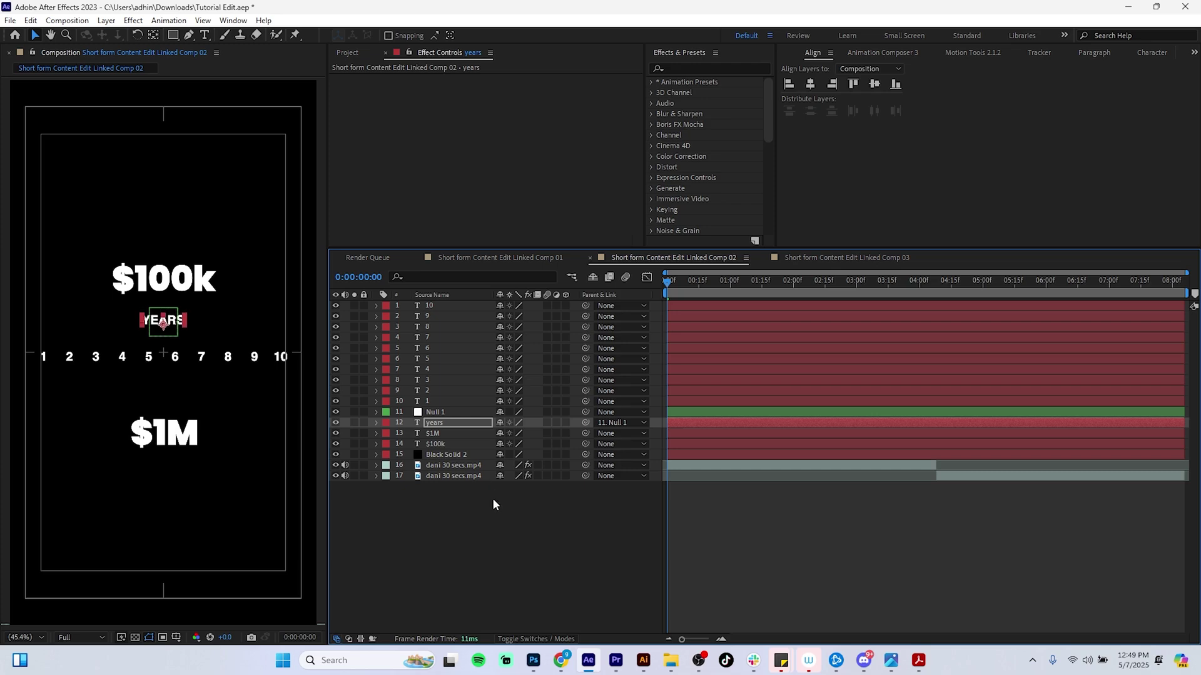
# Step: Save the project and nudge the YEARS text up by 20 px
pyautogui.click(505, 558)
pyautogui.hotkey('ctrl', 's')
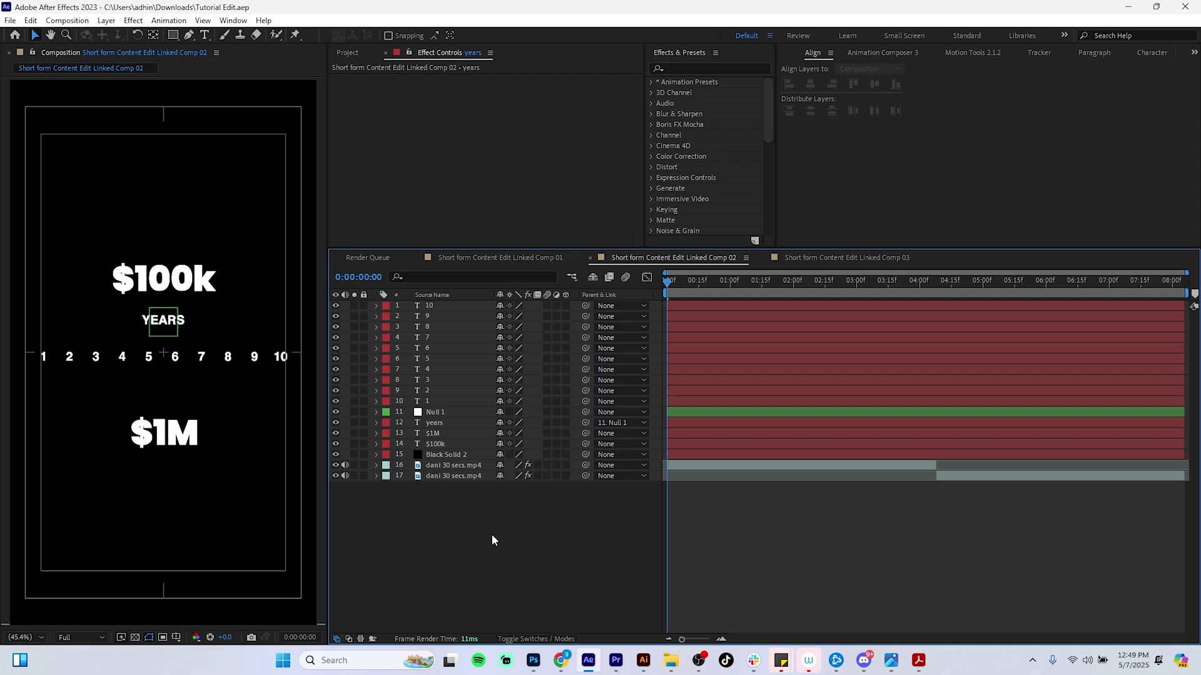
pyautogui.click(451, 423)
pyautogui.hotkey('shift', 'Up')
pyautogui.hotkey('shift', 'Up')
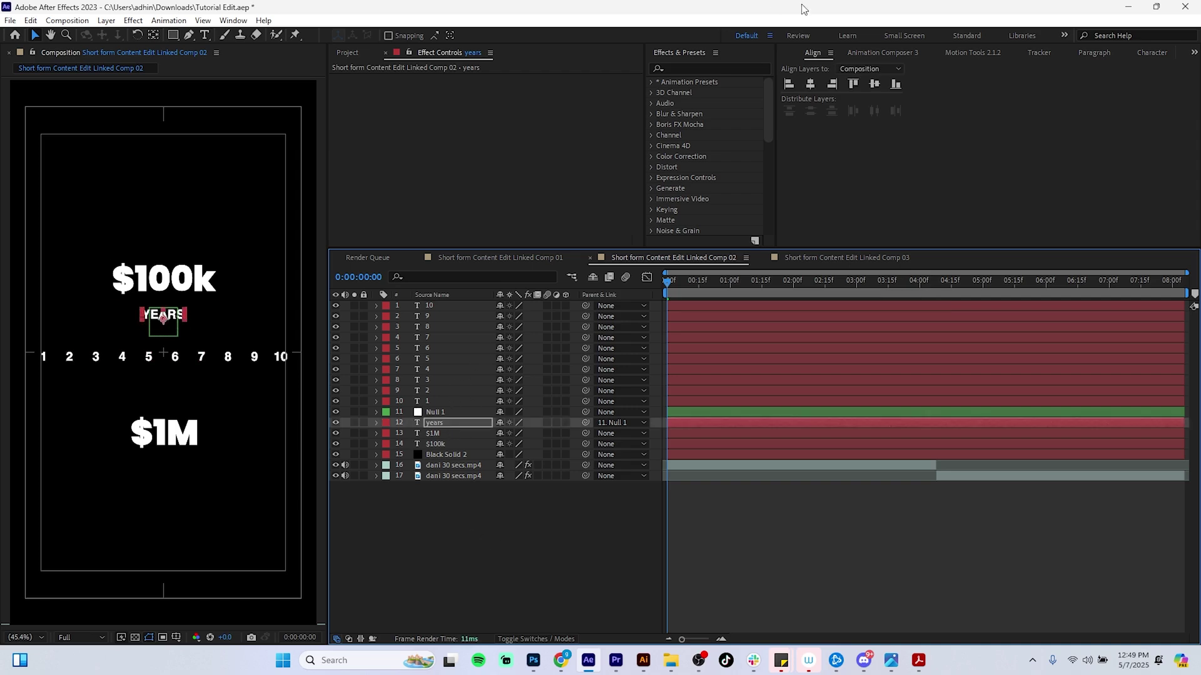
pyautogui.click(496, 560)
# Step: Draw a four-point bracket with the Pen tool above the number row, spanning from 1 to 10 with short ends pointing down
pyautogui.click(189, 35)
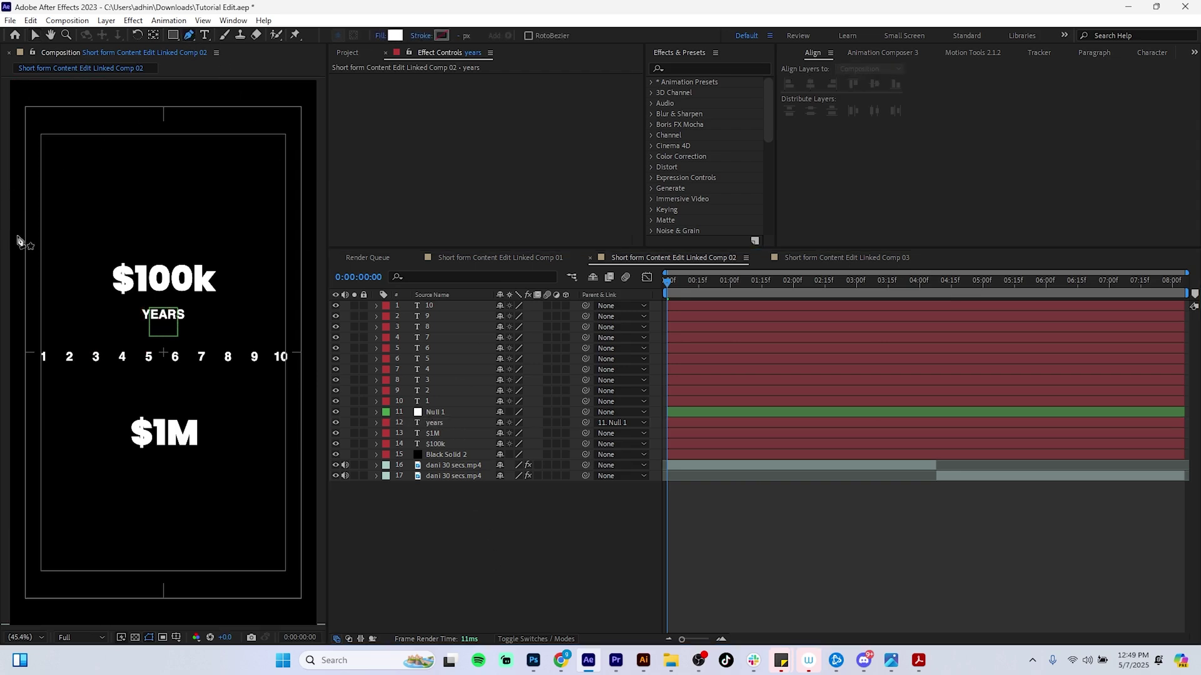
pyautogui.click(45, 343)
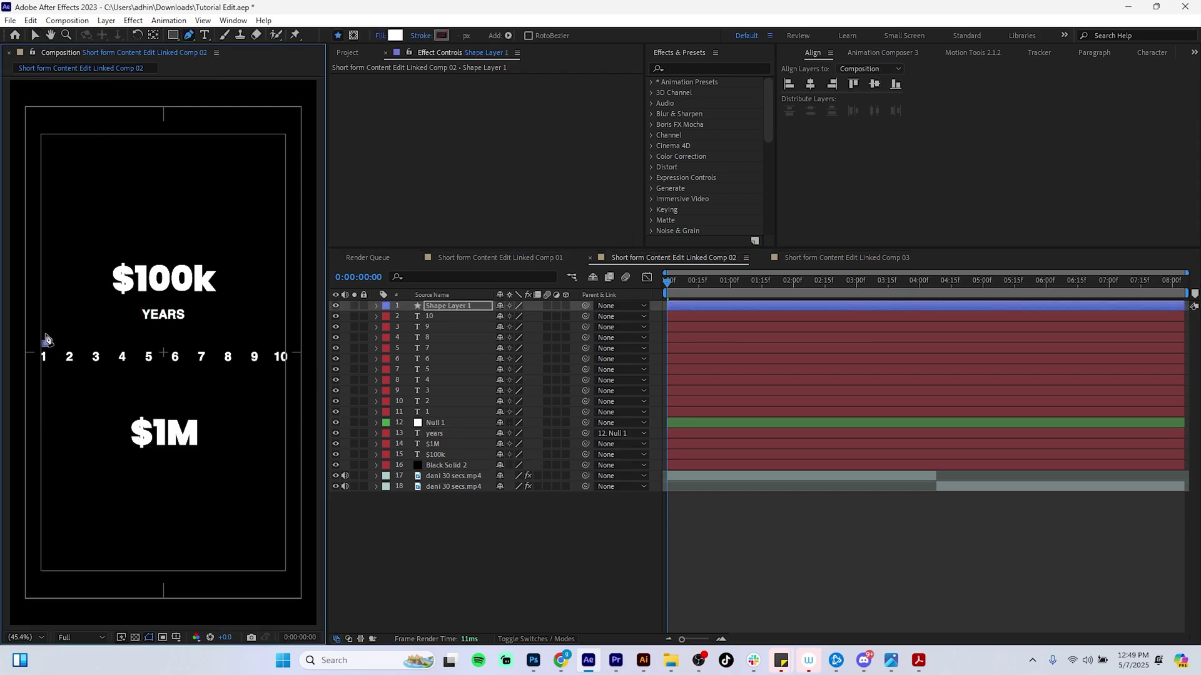
pyautogui.click(45, 333)
pyautogui.keyDown('shift'); pyautogui.click(285, 344); pyautogui.keyUp('shift')
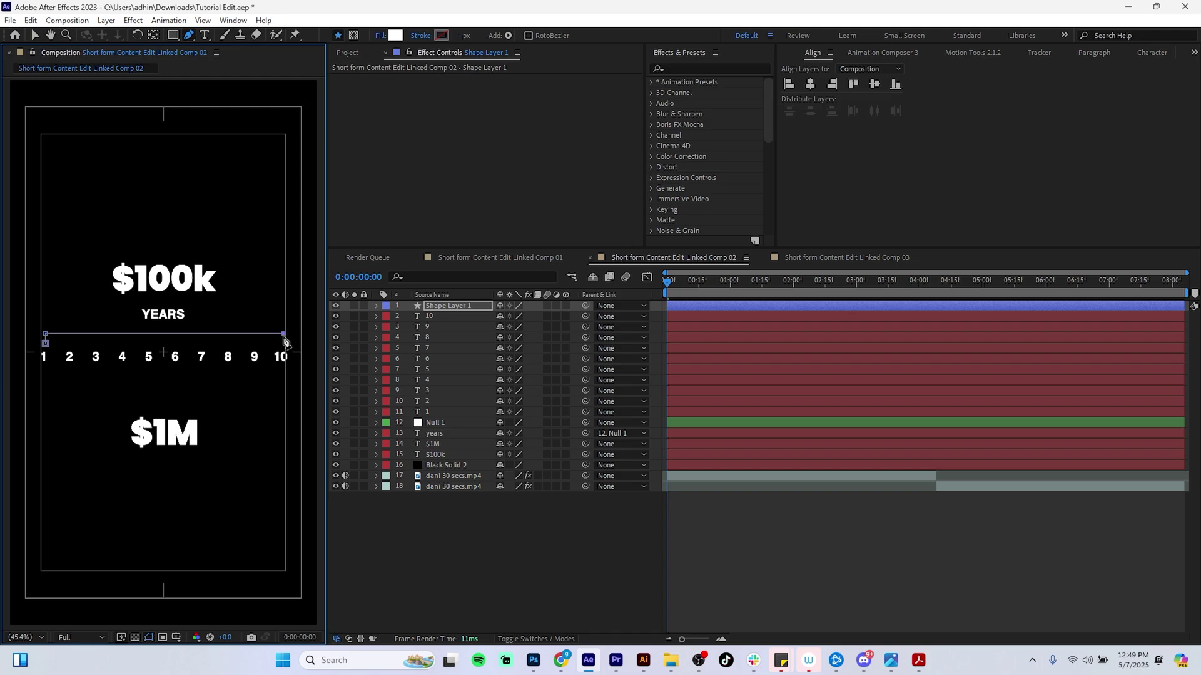
pyautogui.click(283, 344)
# Step: Set the bracket shape's fill to none
pyautogui.keyDown('alt'); pyautogui.click(400, 34); pyautogui.keyUp('alt')
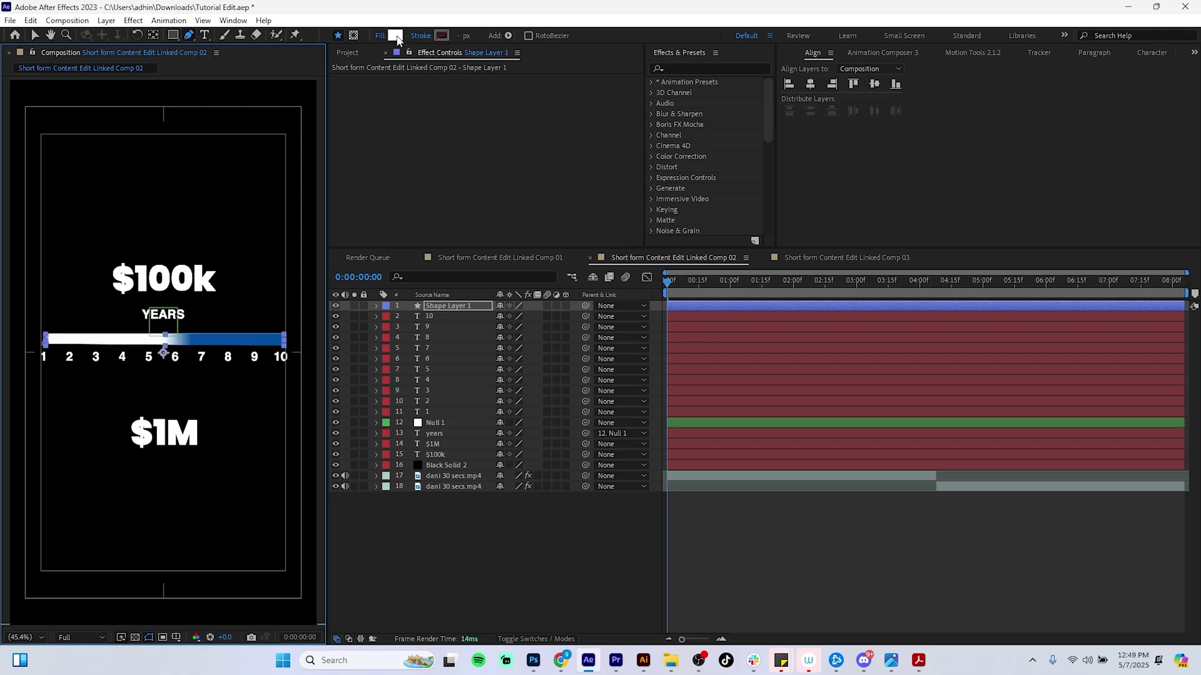
pyautogui.keyDown('alt'); pyautogui.click(401, 35); pyautogui.keyUp('alt')
pyautogui.keyDown('alt'); pyautogui.click(401, 36); pyautogui.keyUp('alt')
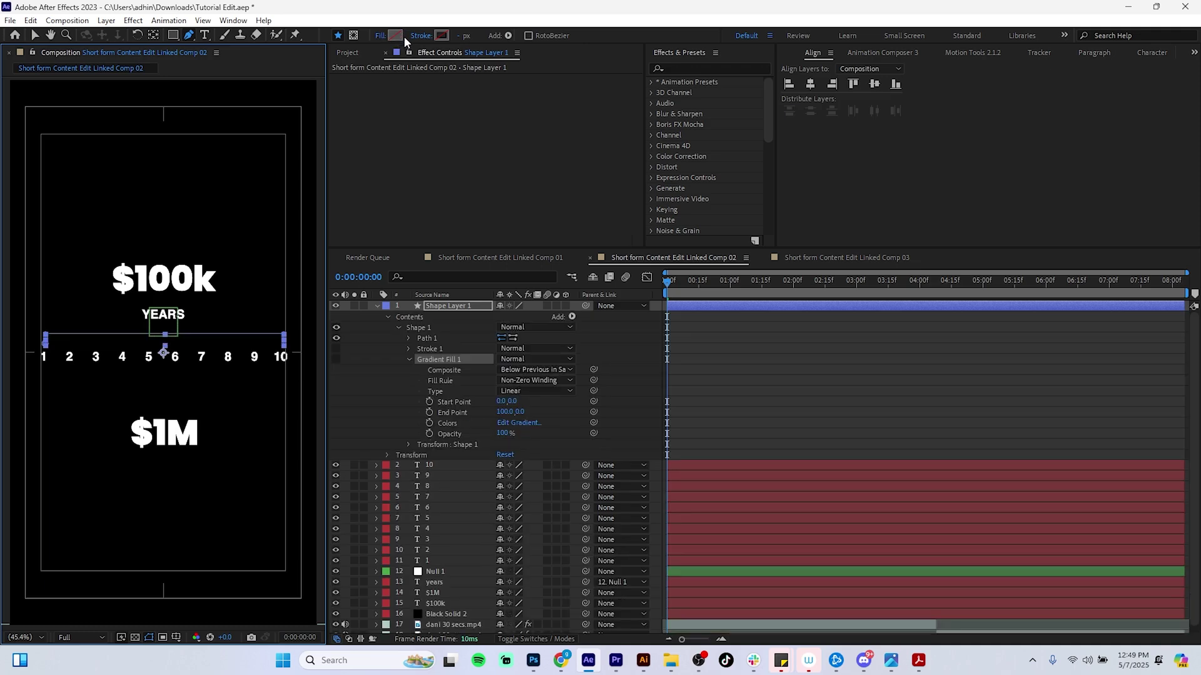
# Step: Give the bracket a solid white stroke (FFFFFF), collapse its layer and return to the Selection tool
pyautogui.keyDown('alt'); pyautogui.click(443, 36); pyautogui.keyUp('alt')
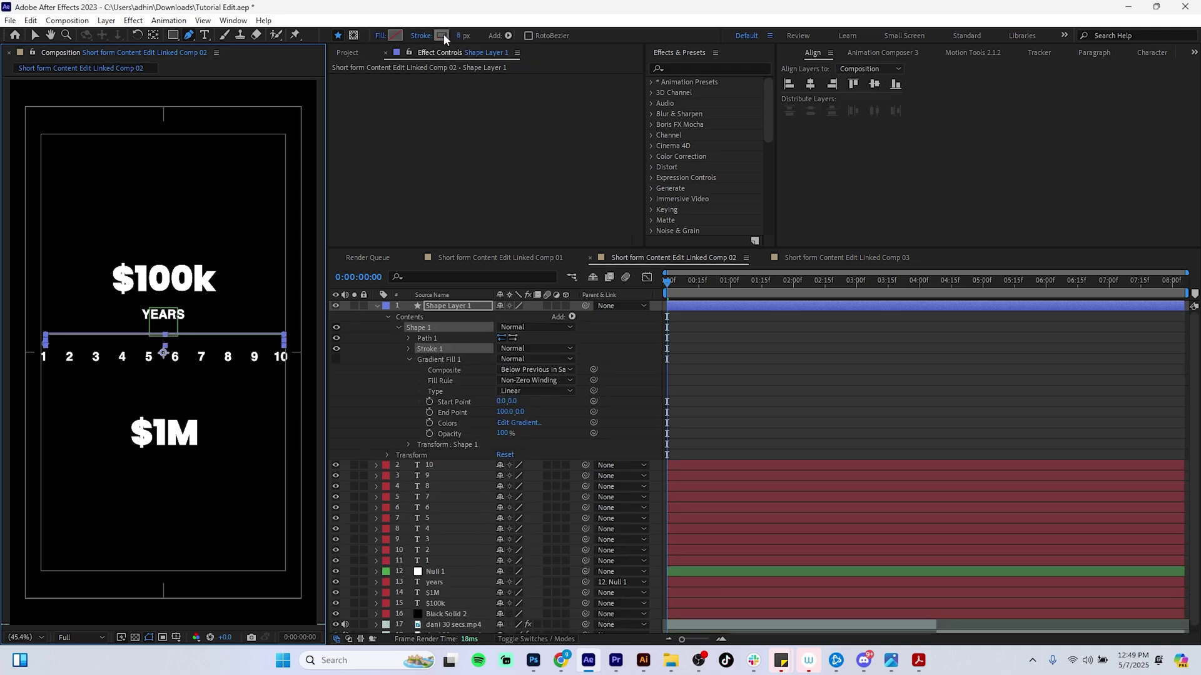
pyautogui.keyDown('alt'); pyautogui.click(444, 35); pyautogui.keyUp('alt')
pyautogui.keyDown('alt'); pyautogui.click(444, 35); pyautogui.keyUp('alt')
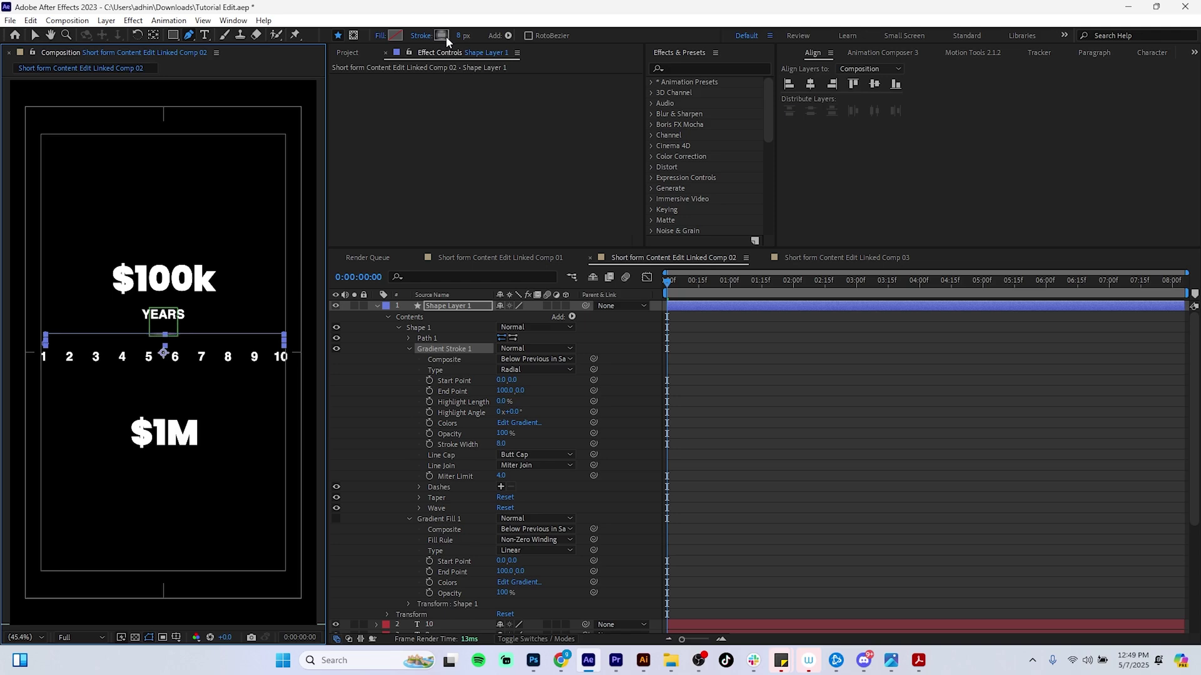
pyautogui.keyDown('alt'); pyautogui.click(444, 36); pyautogui.keyUp('alt')
pyautogui.keyDown('alt'); pyautogui.click(443, 35); pyautogui.keyUp('alt')
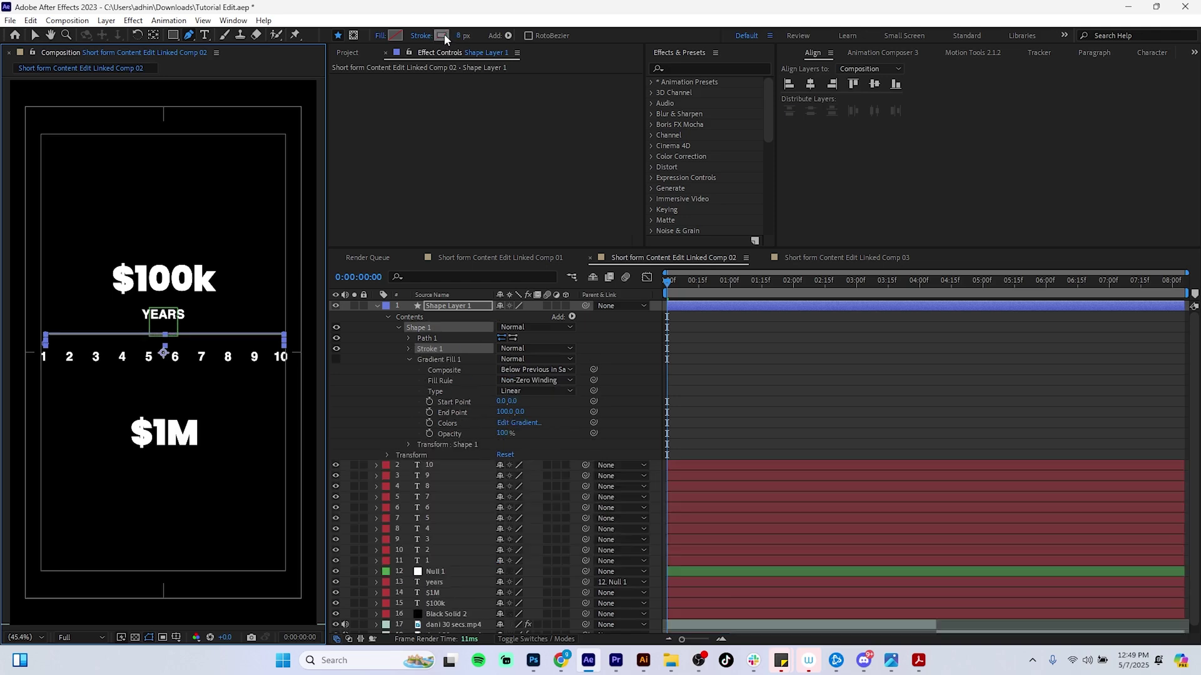
pyautogui.click(444, 35)
pyautogui.click(763, 168)
pyautogui.click(729, 161)
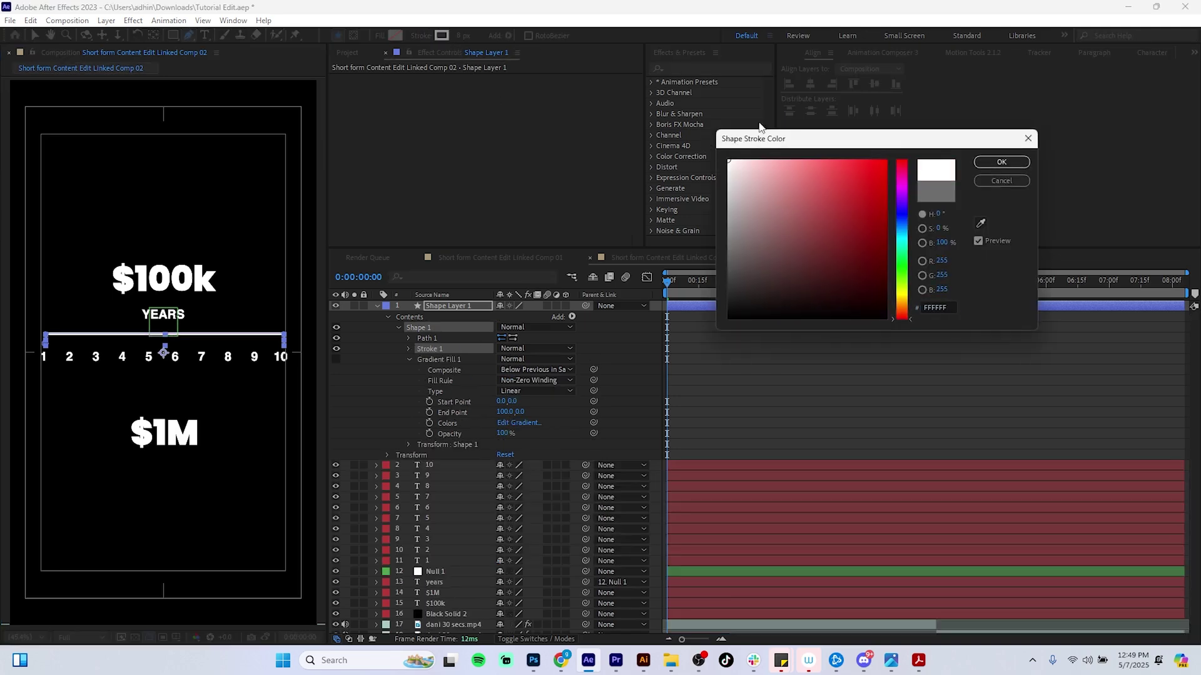
pyautogui.click(1002, 161)
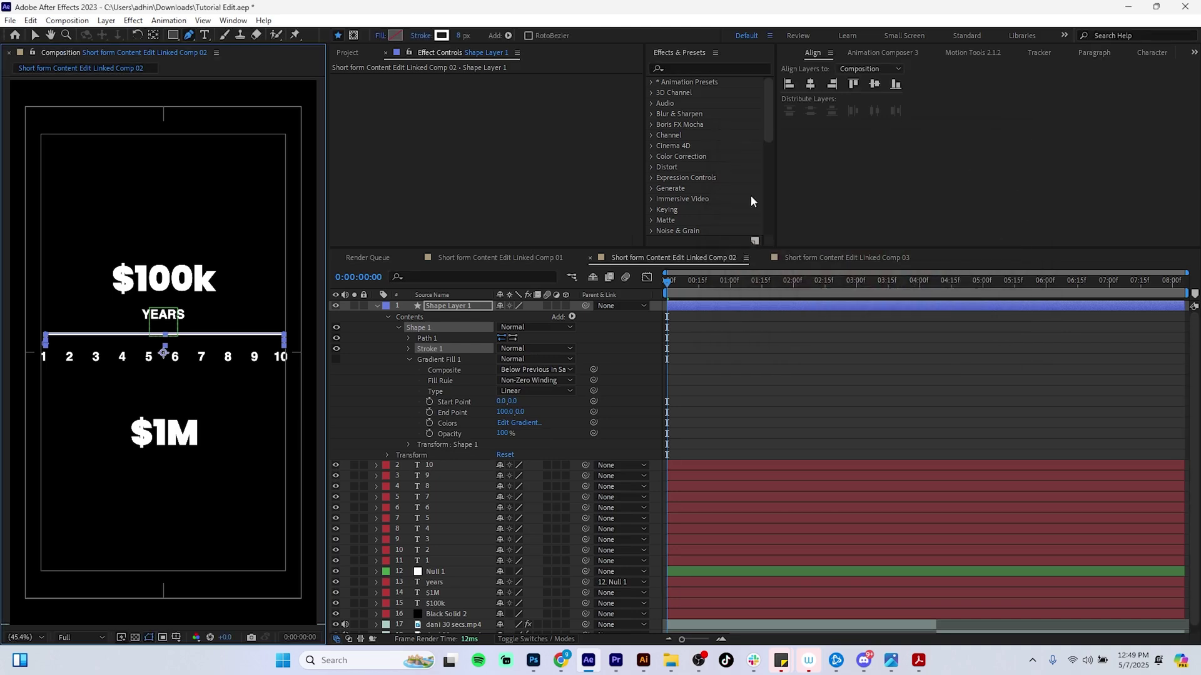
pyautogui.click(378, 306)
pyautogui.click(427, 548)
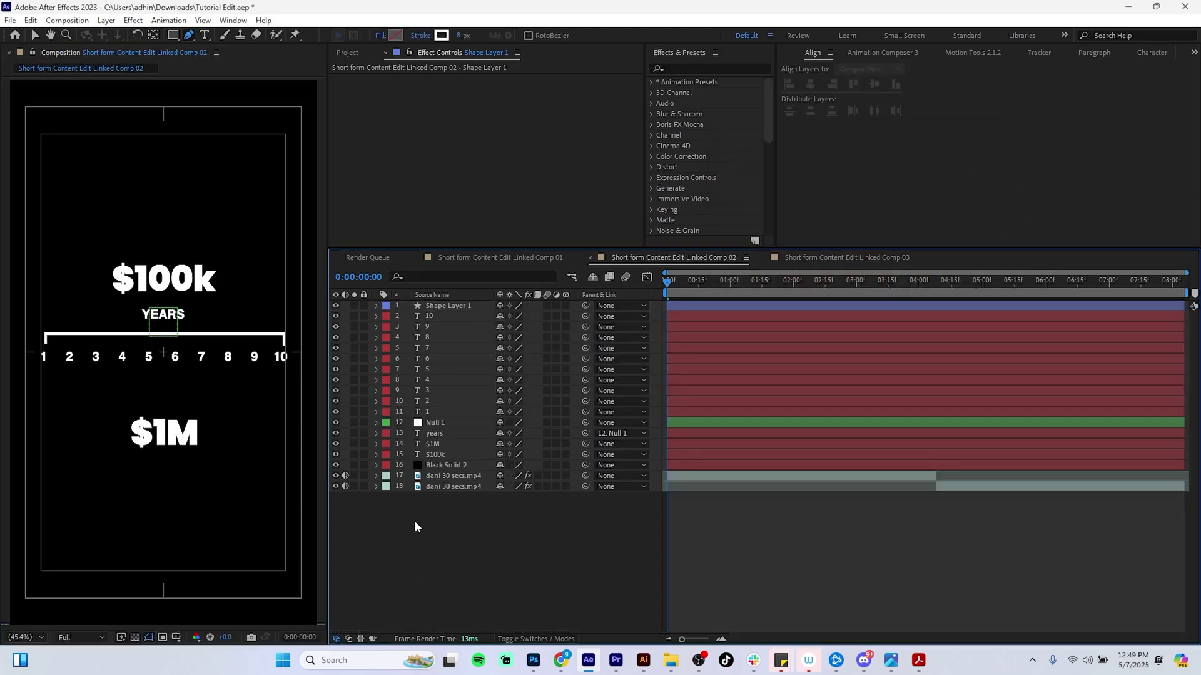
pyautogui.press('v')
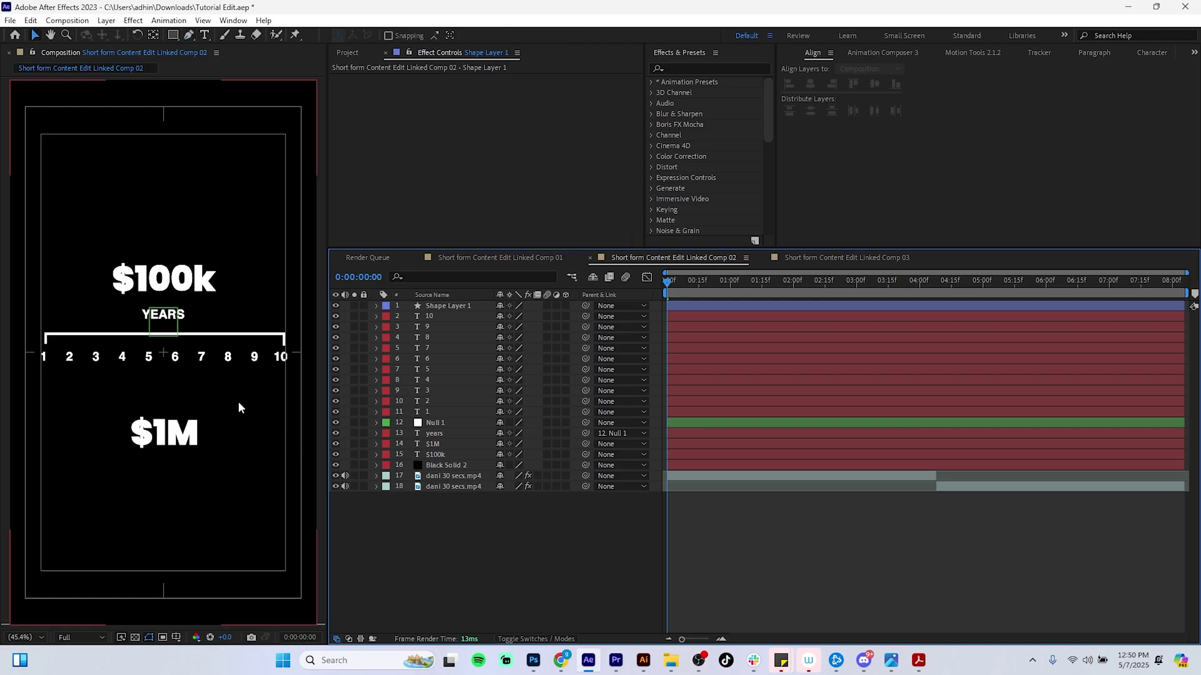
# Step: Move the $1M text slightly up toward the number row and deselect it
pyautogui.click(180, 440)
pyautogui.moveTo(180, 441); pyautogui.dragTo(186, 431)
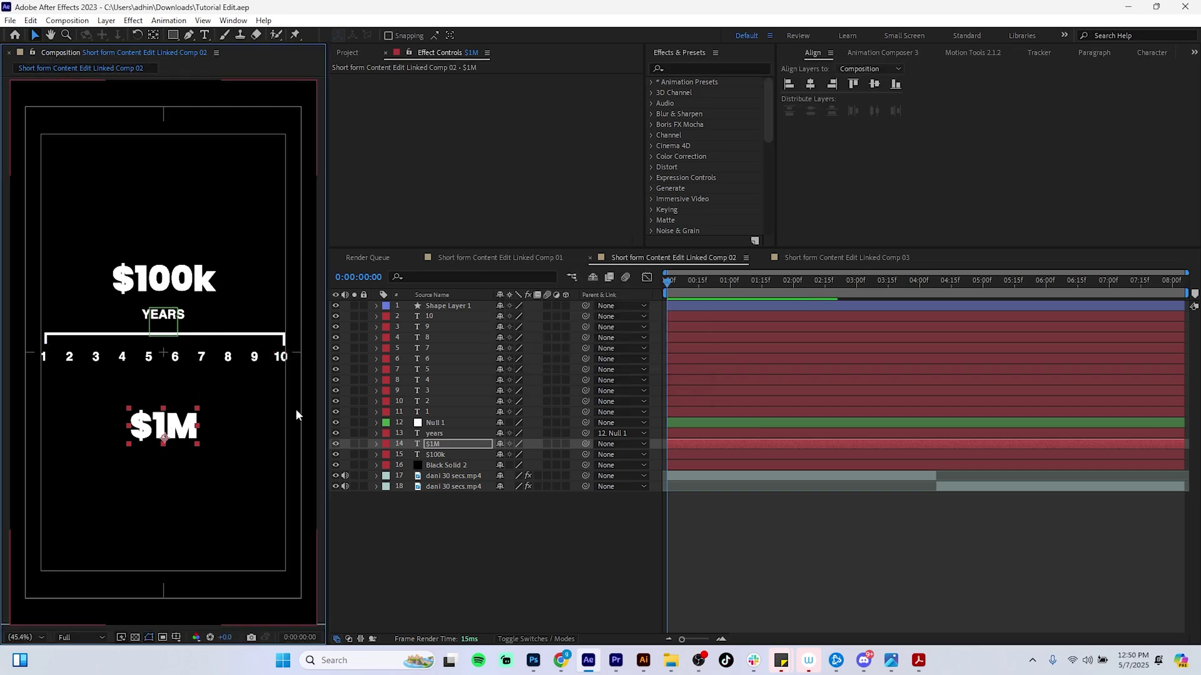
pyautogui.click(422, 538)
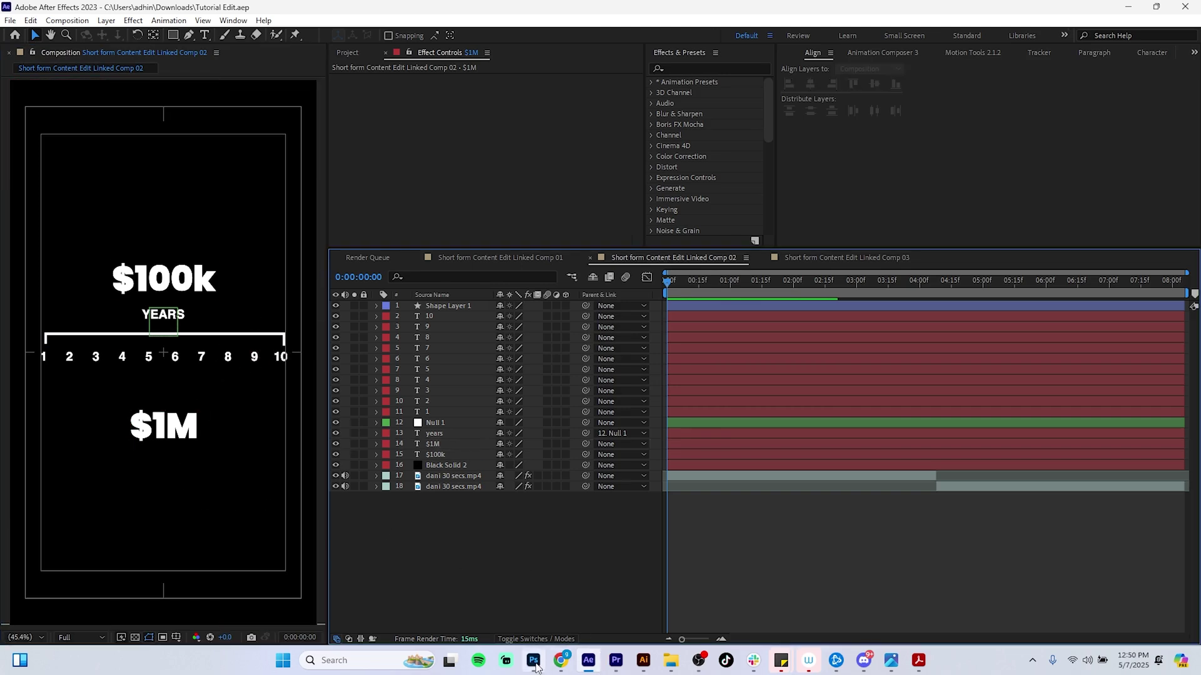
# Step: Switch to Premiere Pro, check the linked composition at 00:00:11:10 in the sequence, and return to After Effects
pyautogui.click(616, 663)
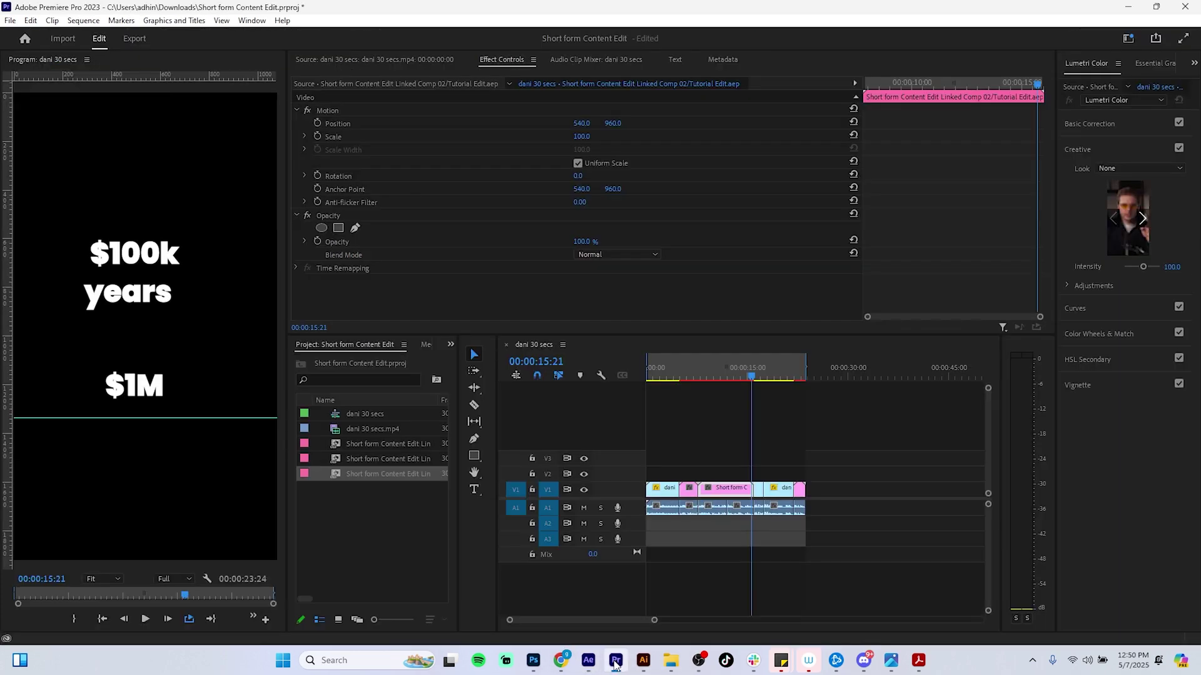
pyautogui.moveTo(751, 380); pyautogui.dragTo(722, 396)
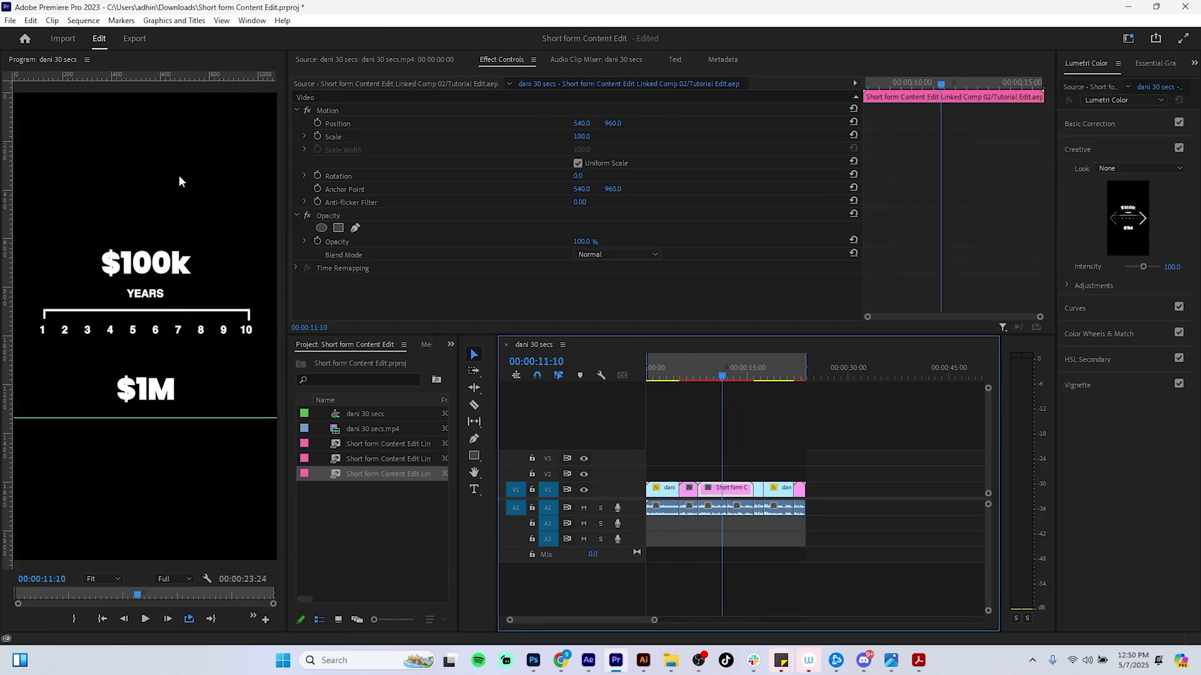
pyautogui.click(589, 660)
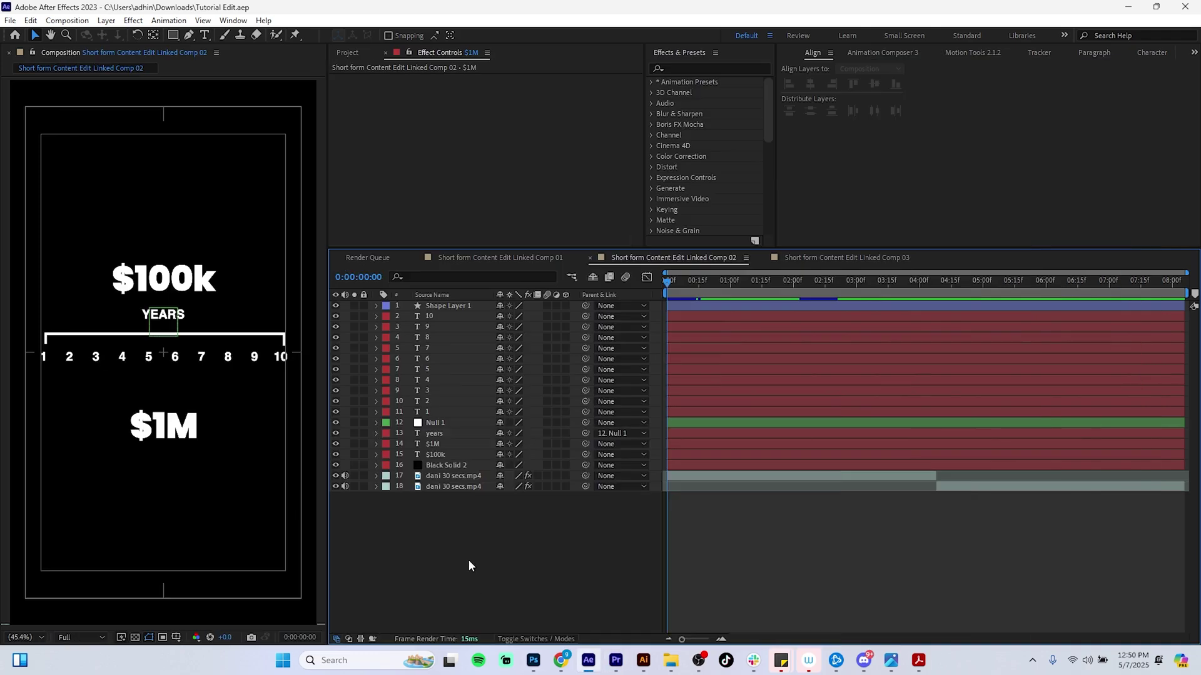
# Step: Toggle Black Solid 2 off and on to check the footage beneath it, and scale the solid down to 50%
pyautogui.click(444, 486)
pyautogui.click(428, 477)
pyautogui.click(422, 465)
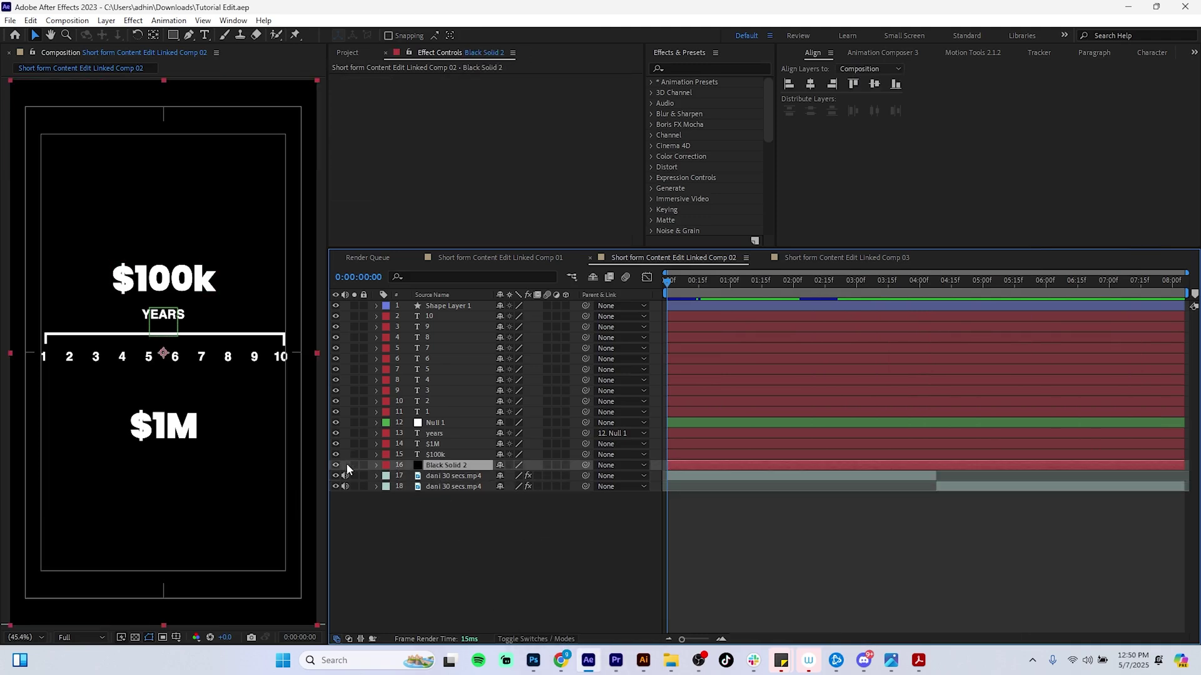
pyautogui.click(335, 465)
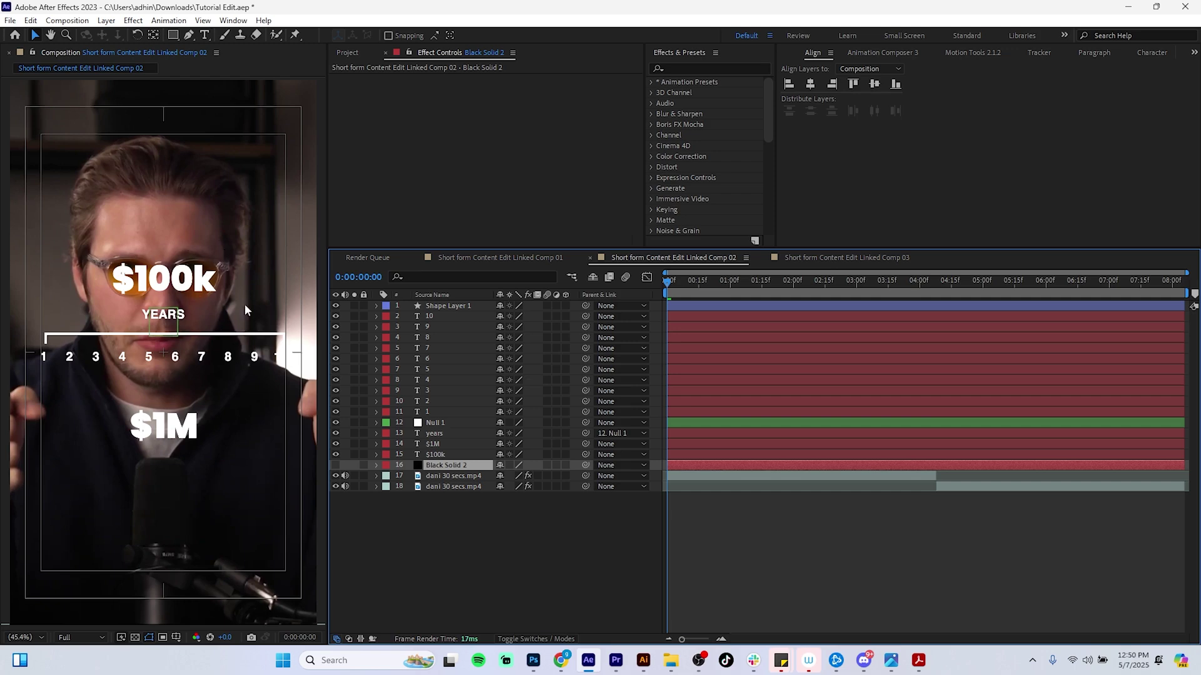
pyautogui.click(336, 465)
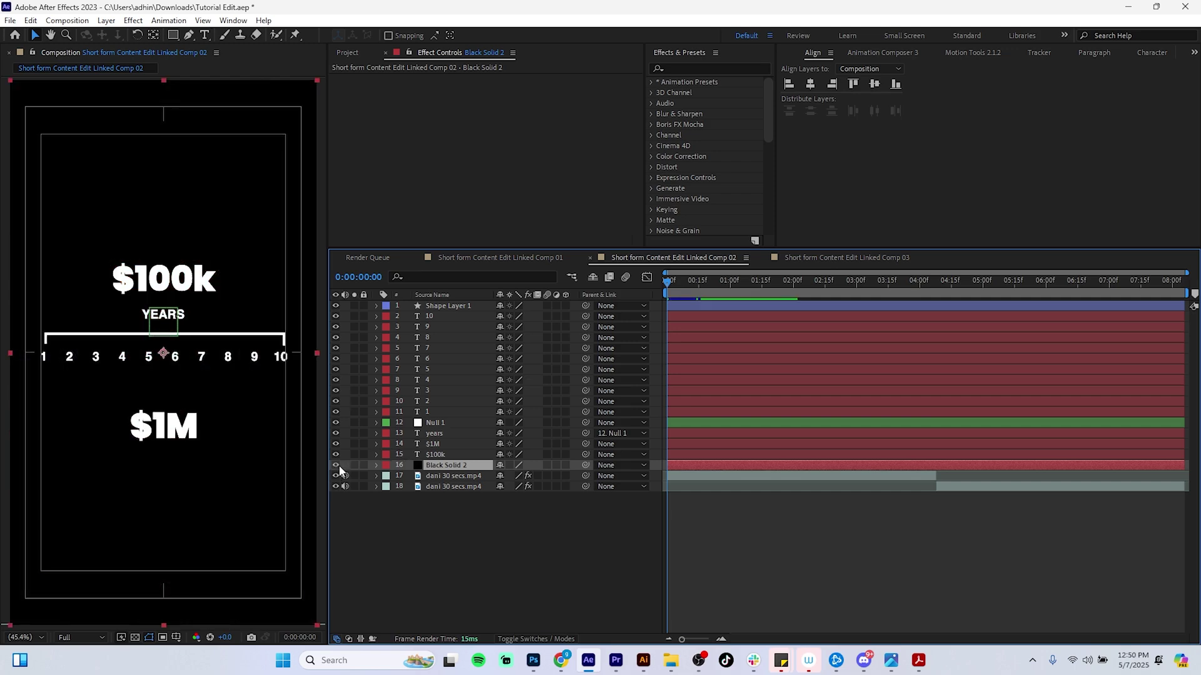
pyautogui.press('s')
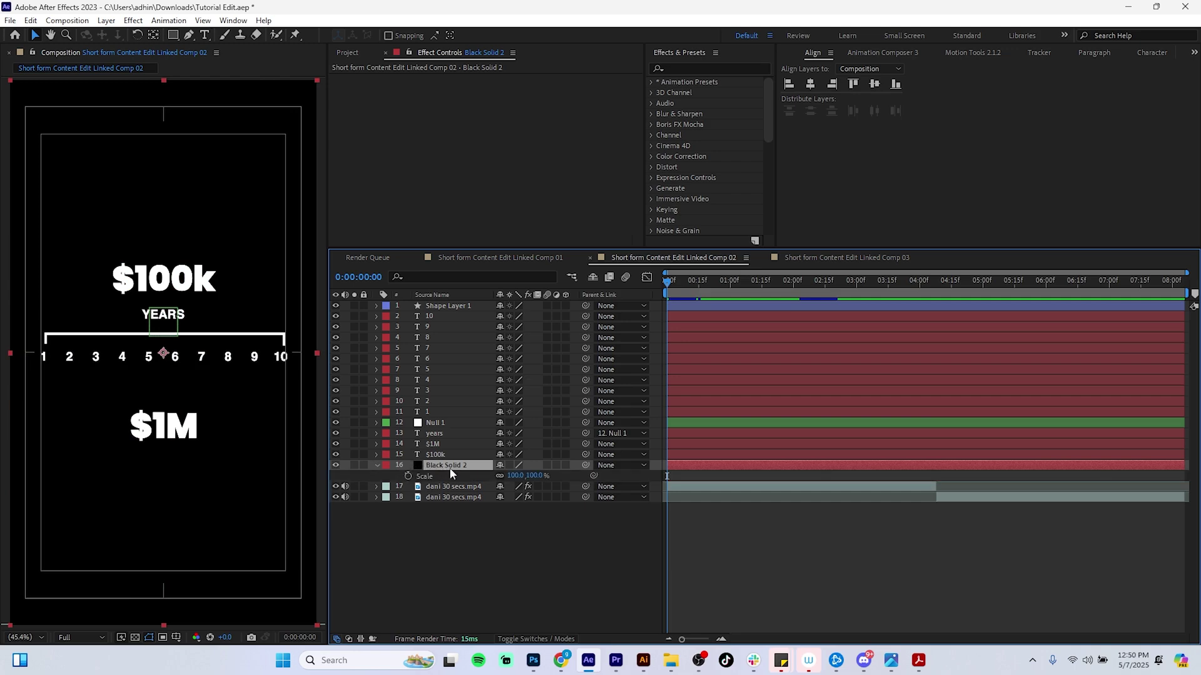
pyautogui.moveTo(514, 479); pyautogui.dragTo(494, 483)
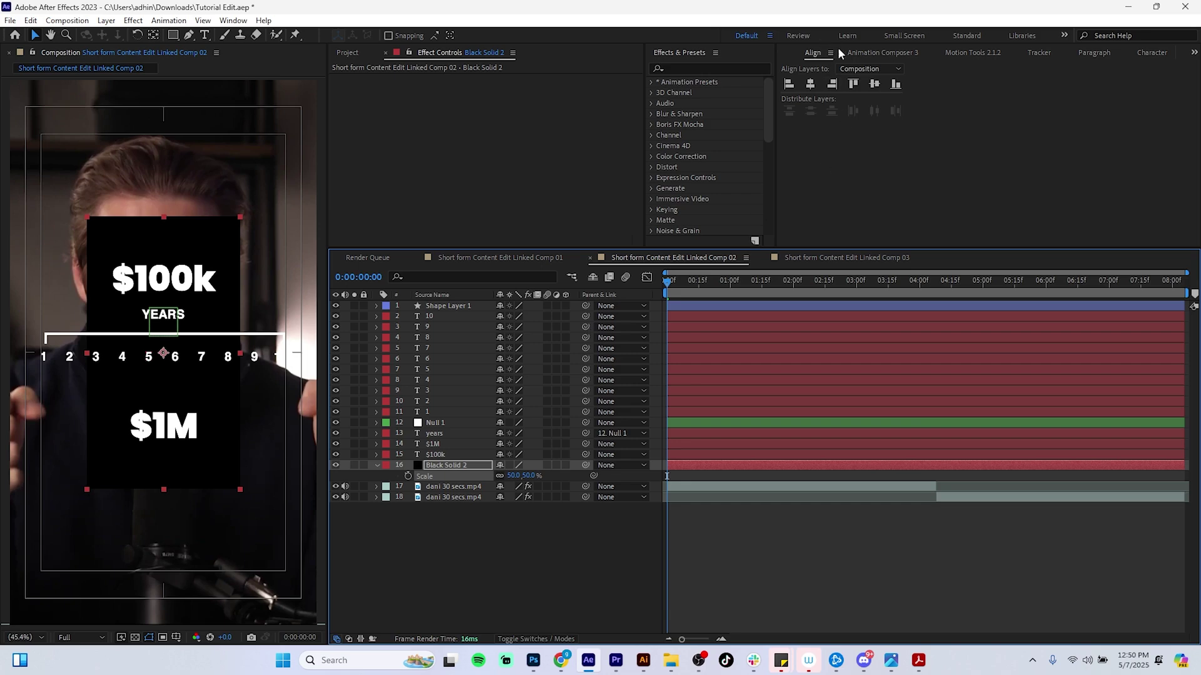
# Step: Find the Gradient Ramp effect by searching for "gradient" and apply it to Black Solid 2
pyautogui.click(723, 68)
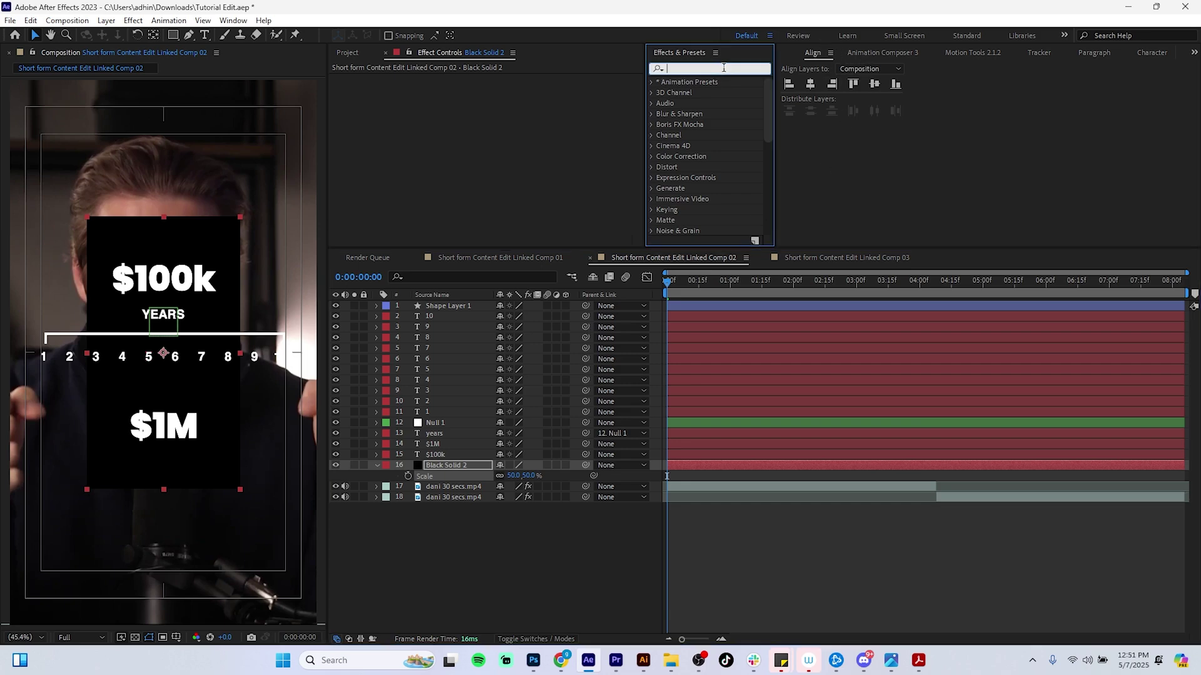
pyautogui.write('gre')
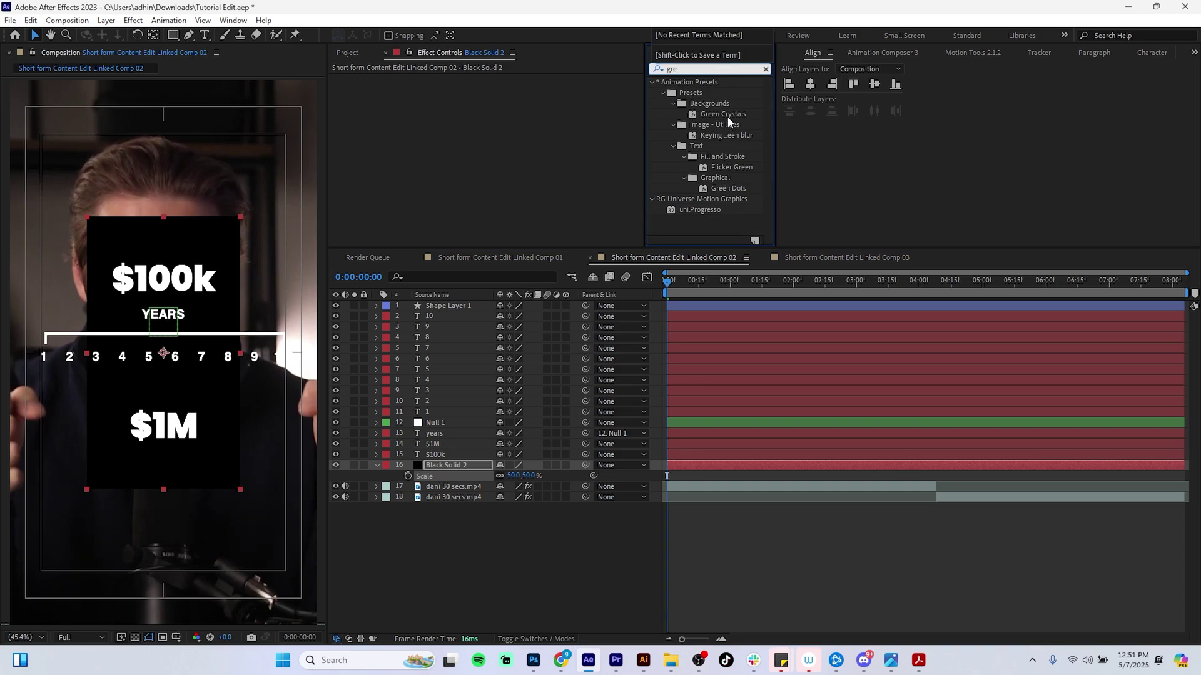
pyautogui.press('BackSpace')
pyautogui.write('a')
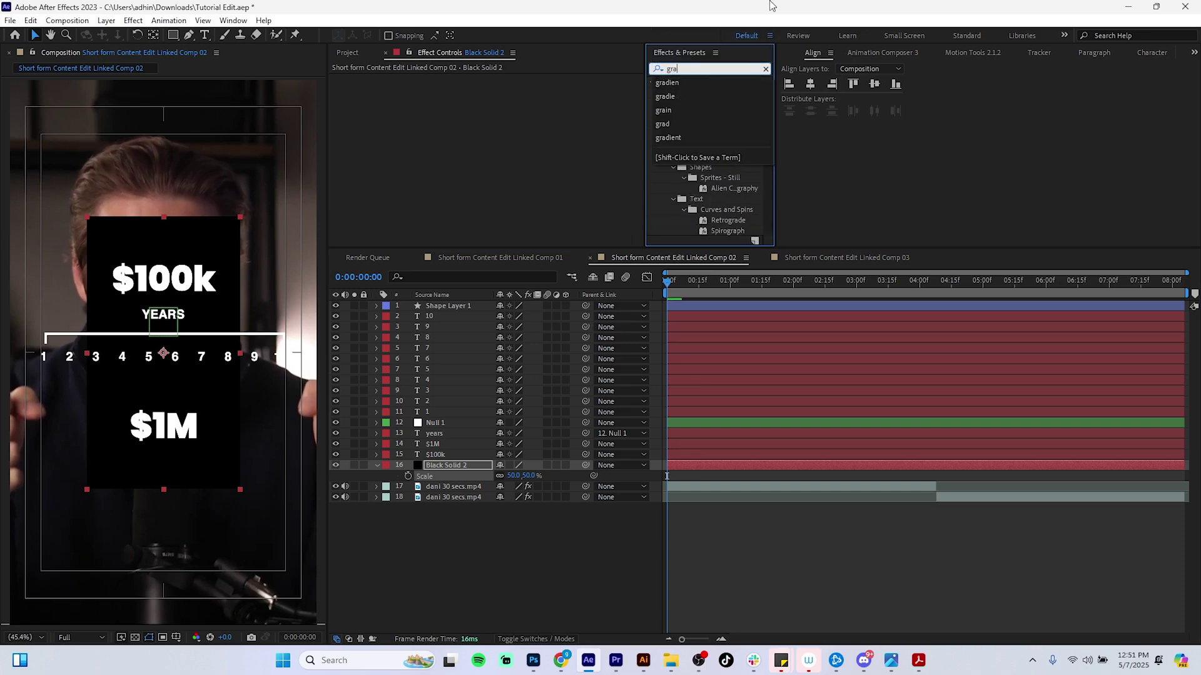
pyautogui.write('dient')
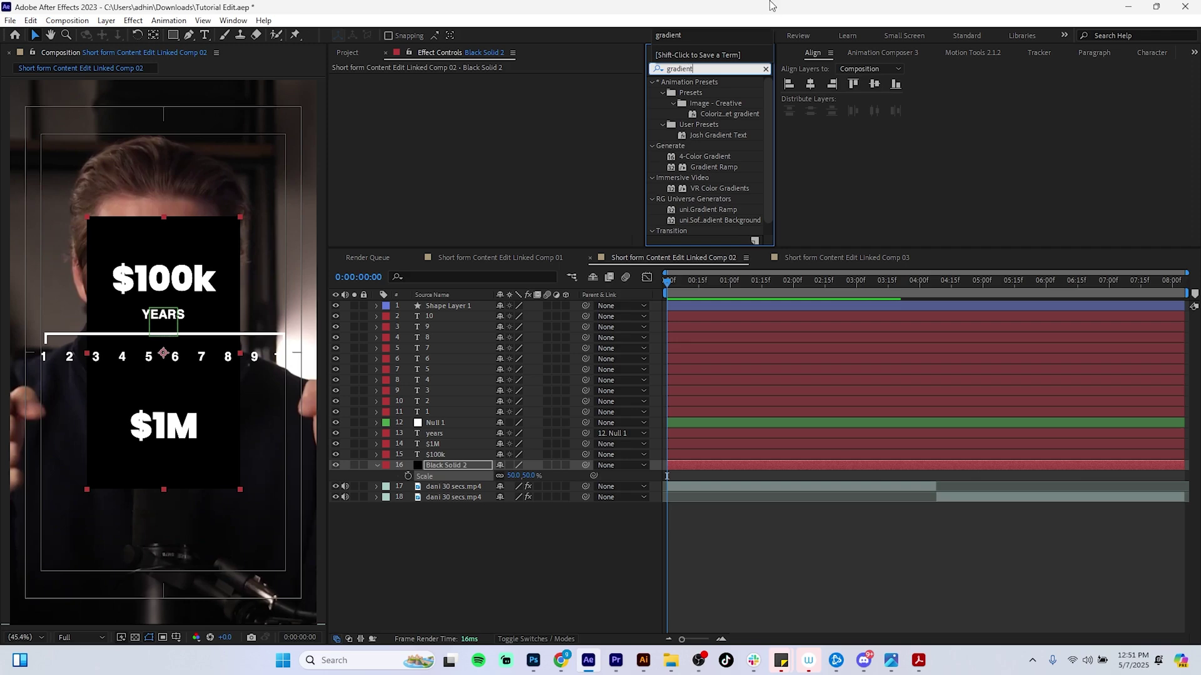
pyautogui.click(713, 166)
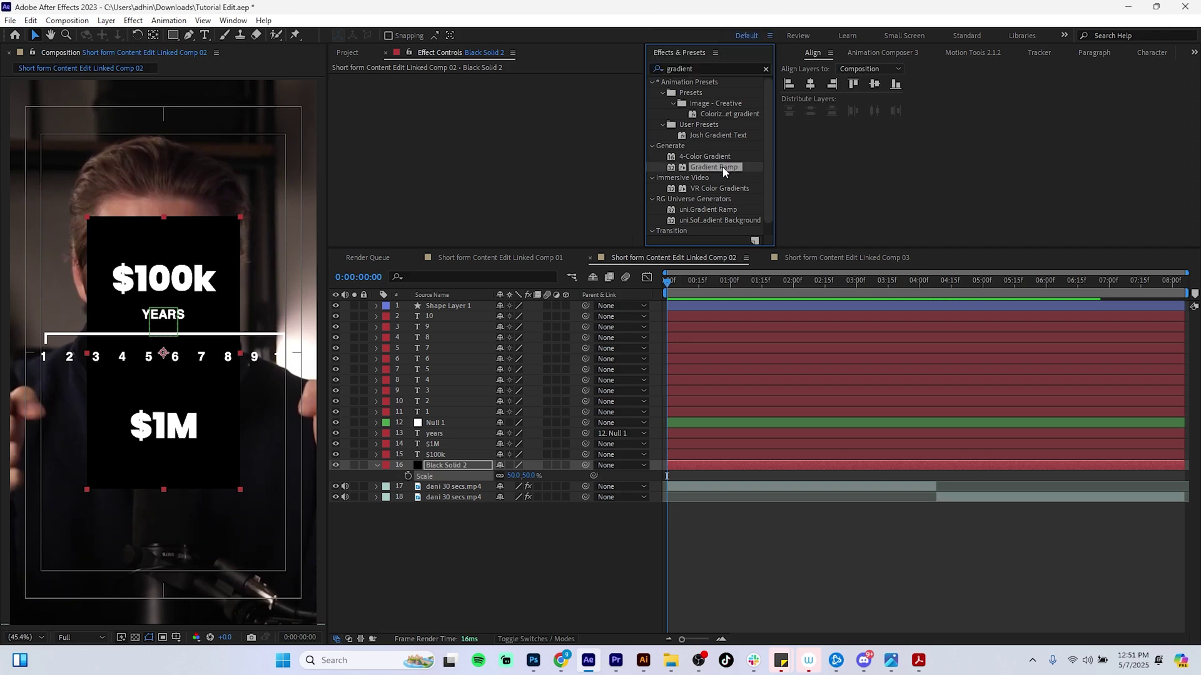
pyautogui.doubleClick(725, 167)
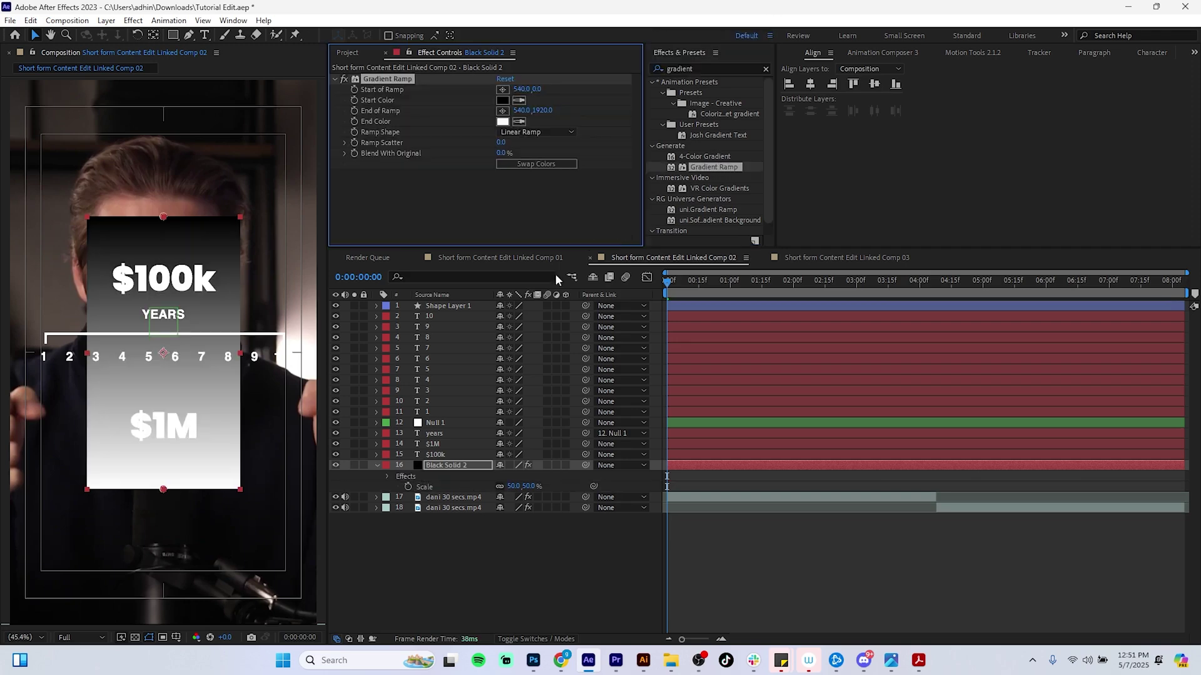
# Step: Sample the ramp's start color from the dark shoulder in the footage and its end color from the dark background beside the head
pyautogui.click(519, 100)
pyautogui.click(274, 362)
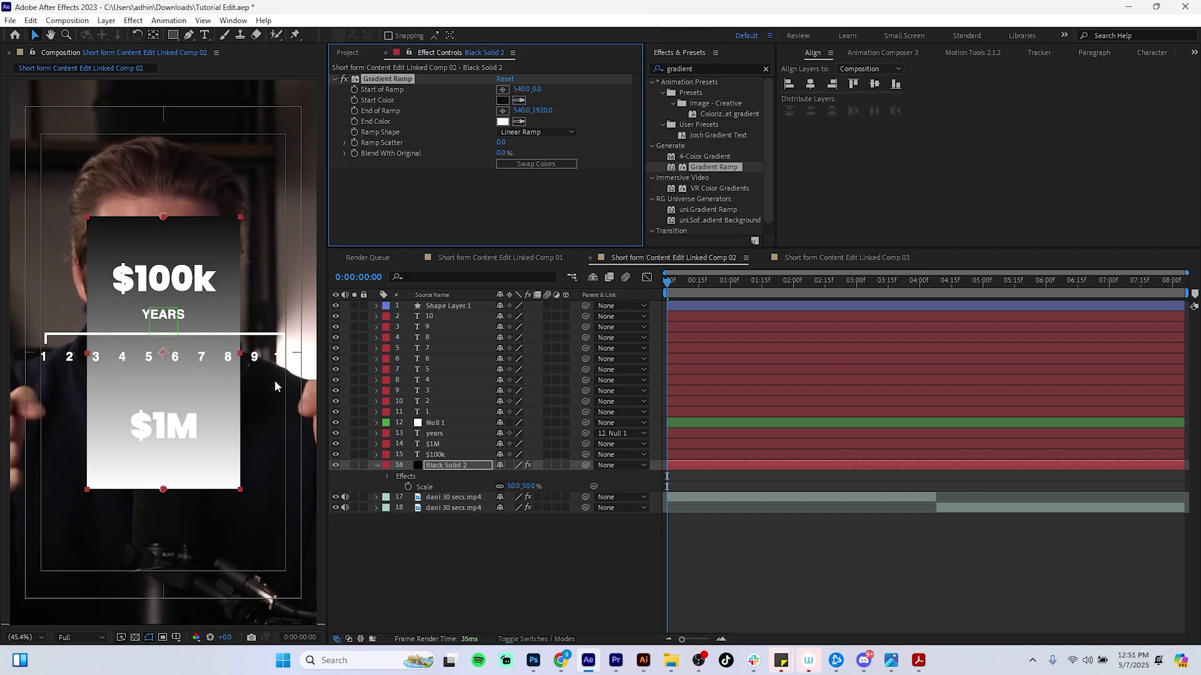
pyautogui.click(519, 121)
pyautogui.click(275, 193)
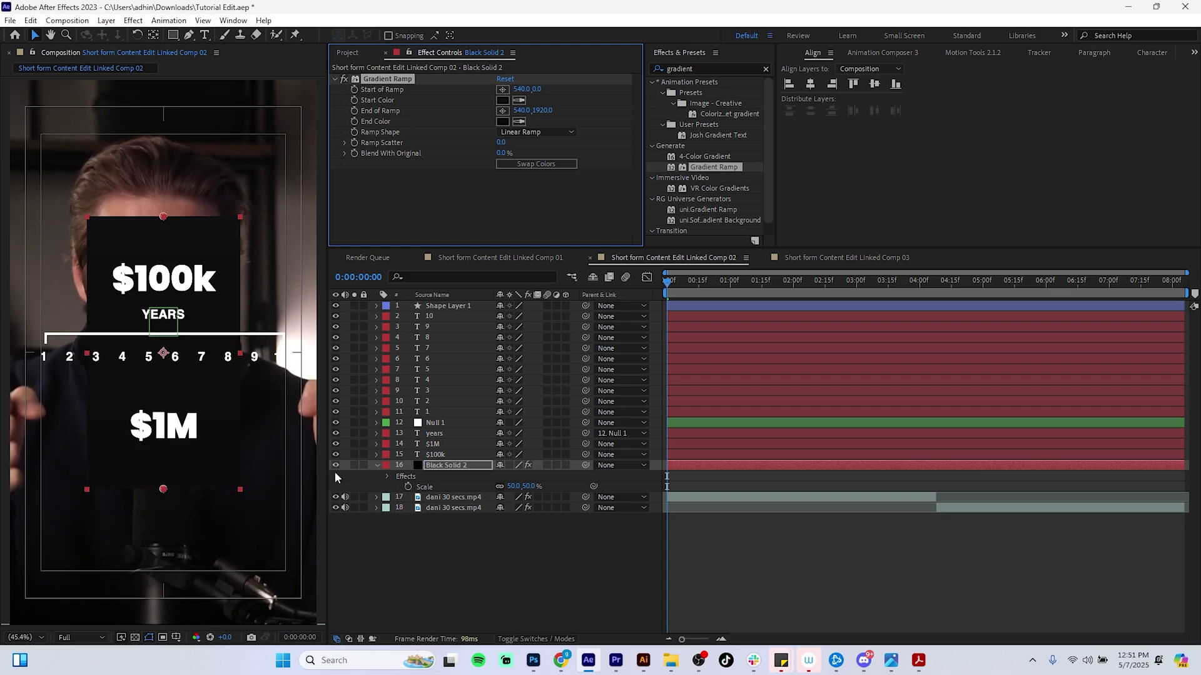
# Step: Scale Black Solid 2 up to 62% and resample the ramp's end color from the footage at the top of the head
pyautogui.press('s')
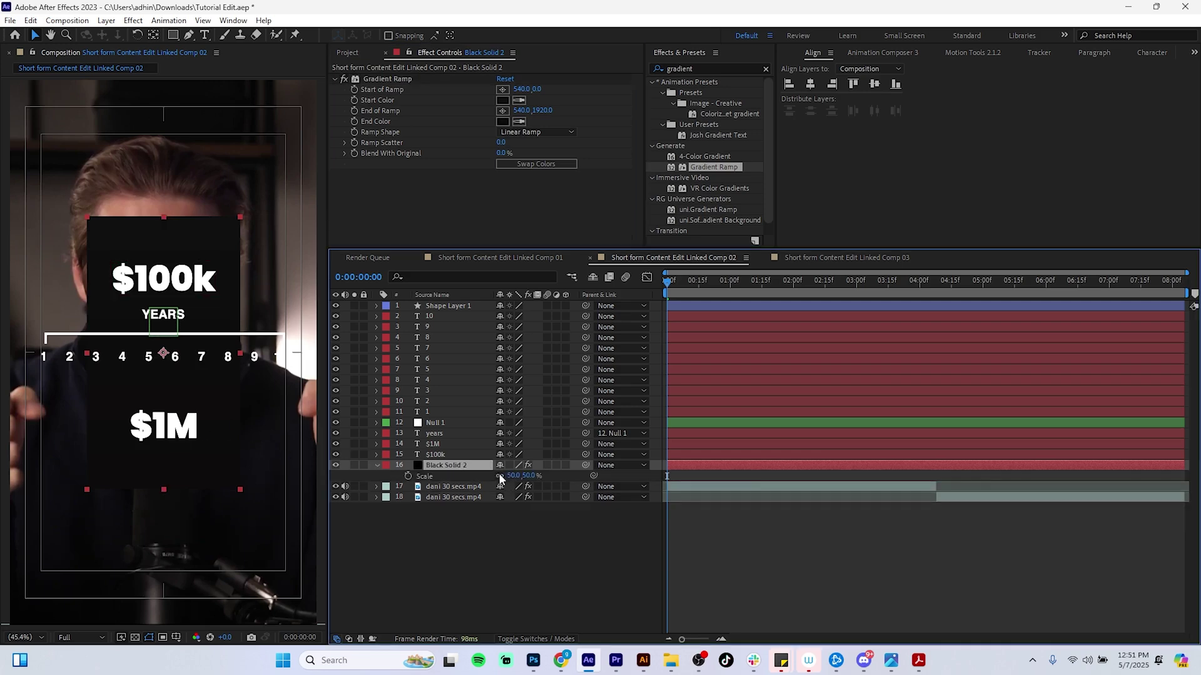
pyautogui.moveTo(516, 476)
pyautogui.mouseDown()
pyautogui.moveTo(517, 494)
pyautogui.moveTo(530, 484)
pyautogui.mouseUp()
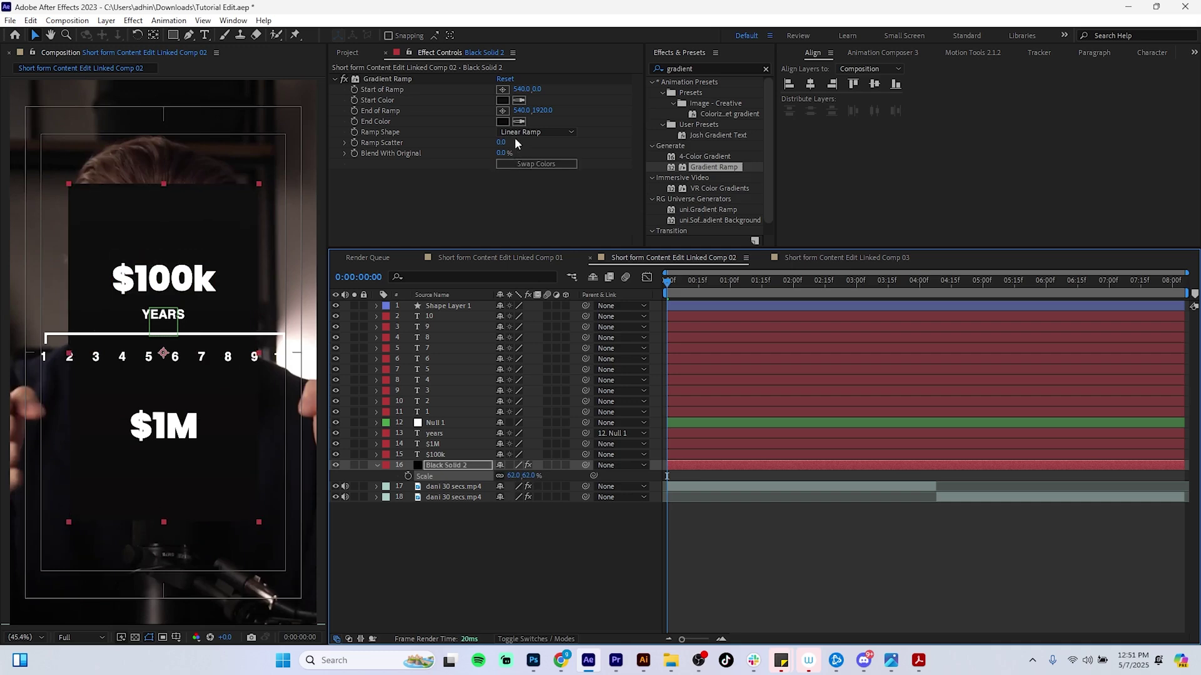
pyautogui.click(522, 122)
pyautogui.click(195, 144)
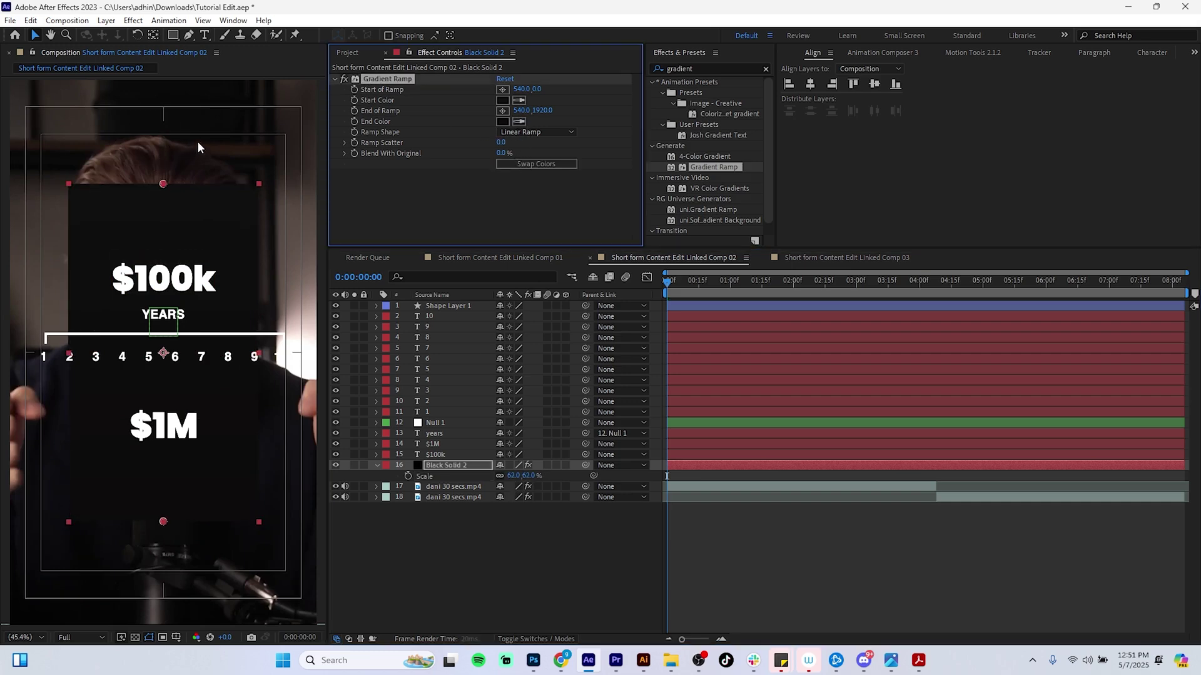
# Step: Resample the Gradient Ramp's end color from the brown hair in the footage, using 2F1E1C
pyautogui.click(503, 121)
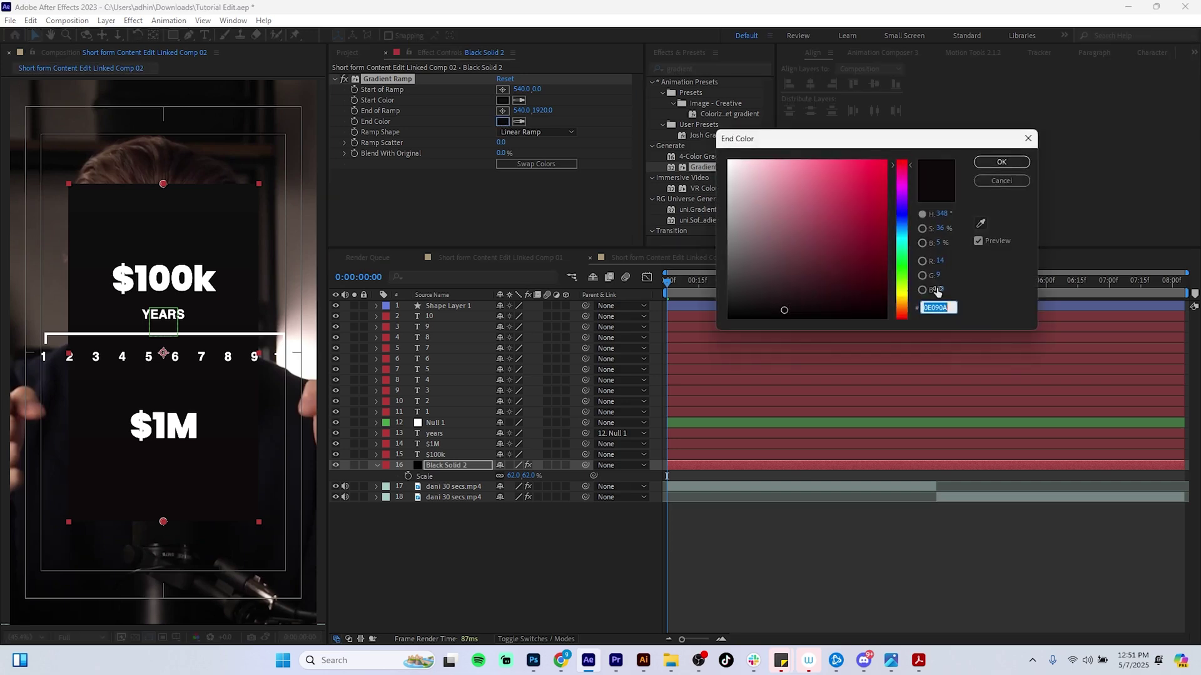
pyautogui.click(980, 224)
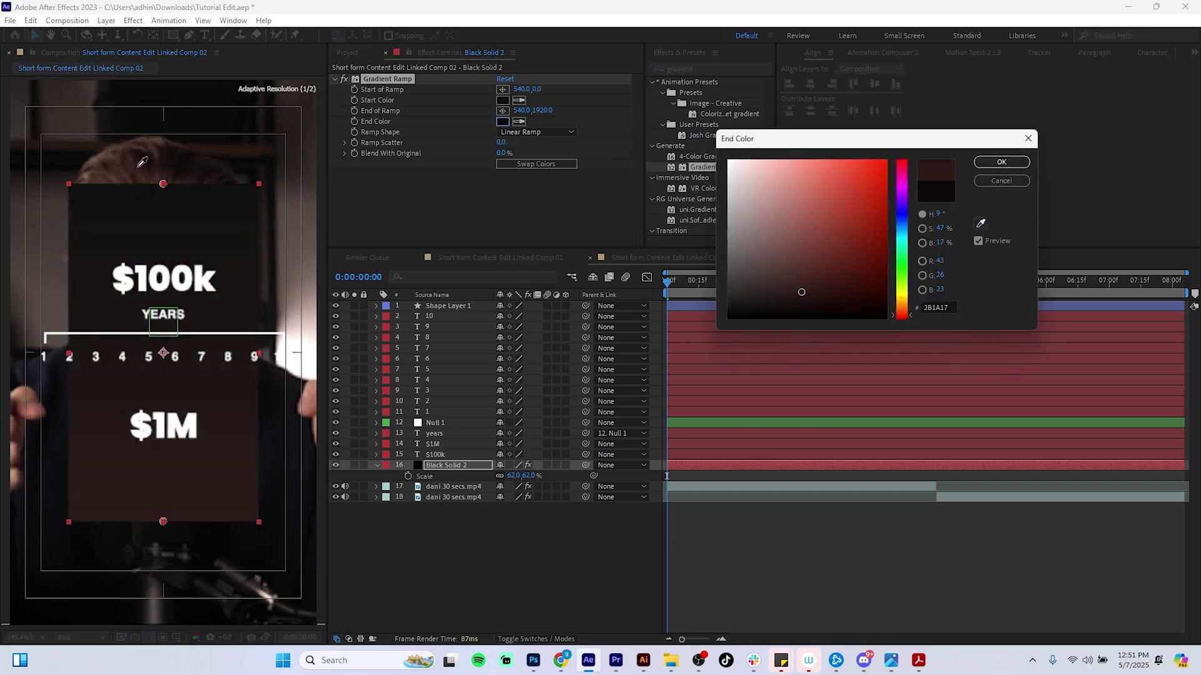
pyautogui.click(141, 174)
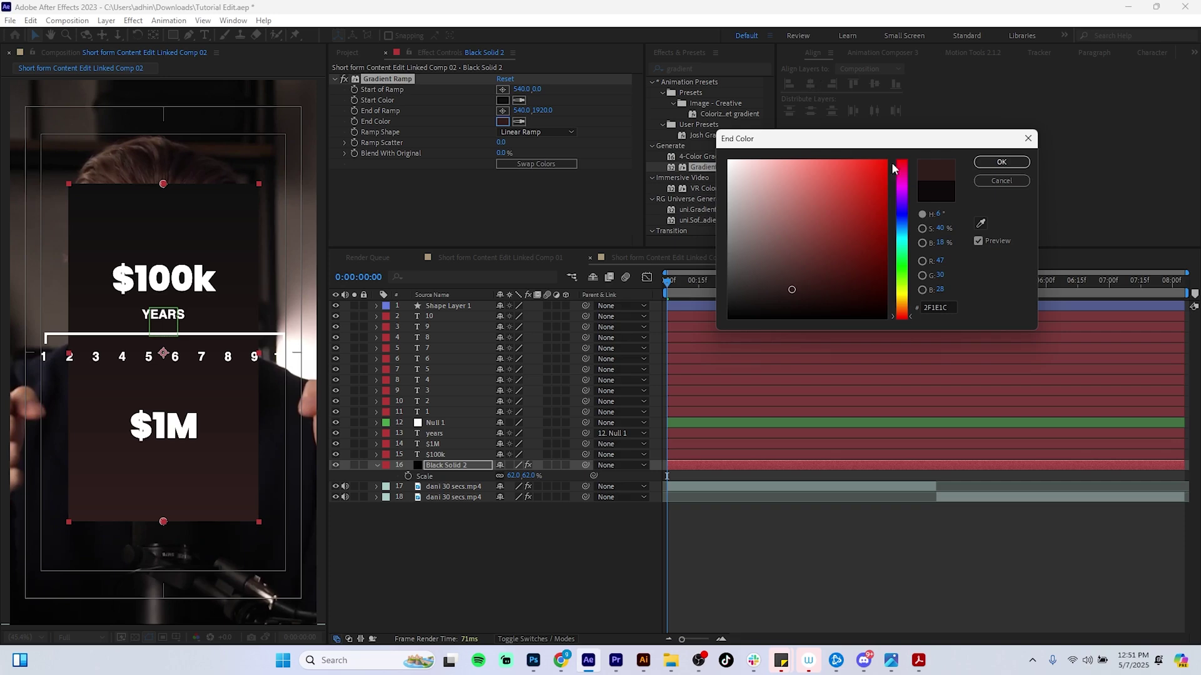
pyautogui.click(1002, 163)
# Step: Sample the ramp's start color from the dark jacket in the footage and adjust it to a dark navy, 151420
pyautogui.click(518, 101)
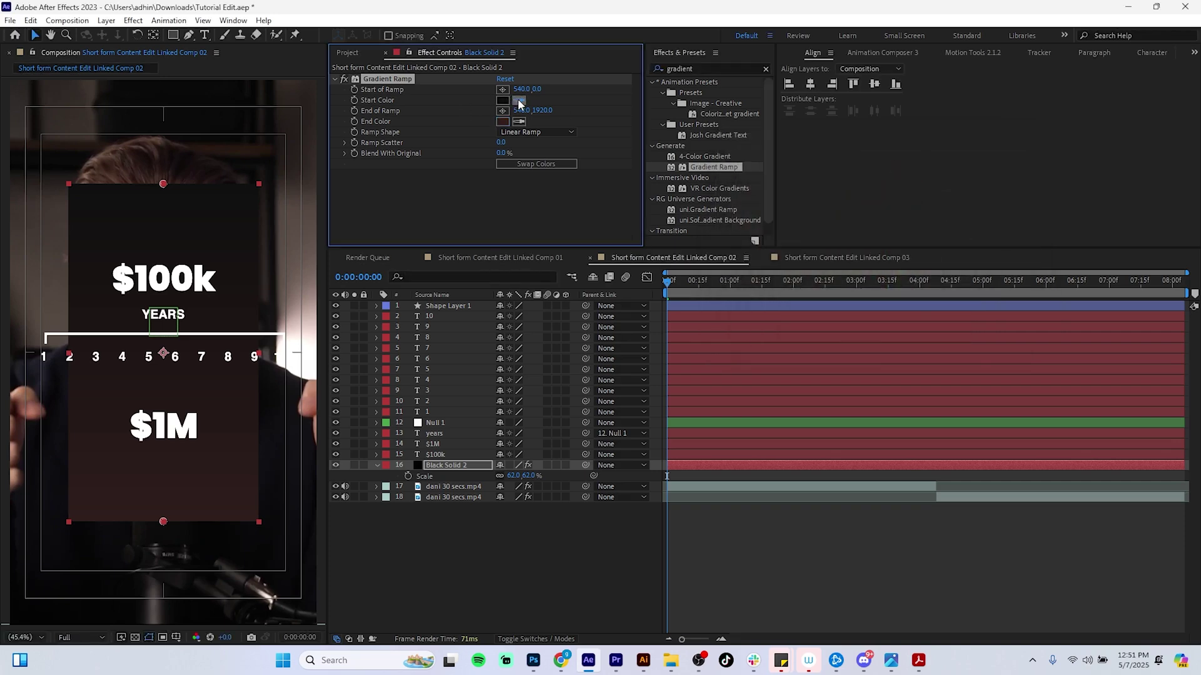
pyautogui.click(40, 374)
pyautogui.click(503, 100)
pyautogui.moveTo(764, 289); pyautogui.dragTo(789, 299)
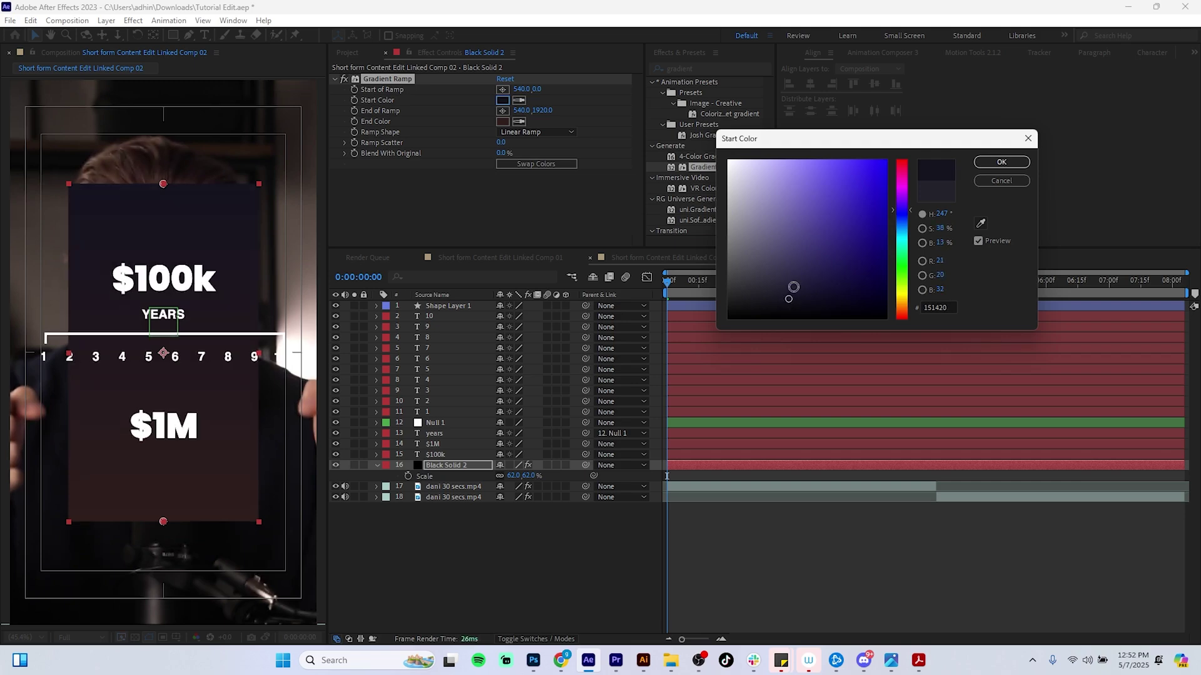
pyautogui.click(1001, 162)
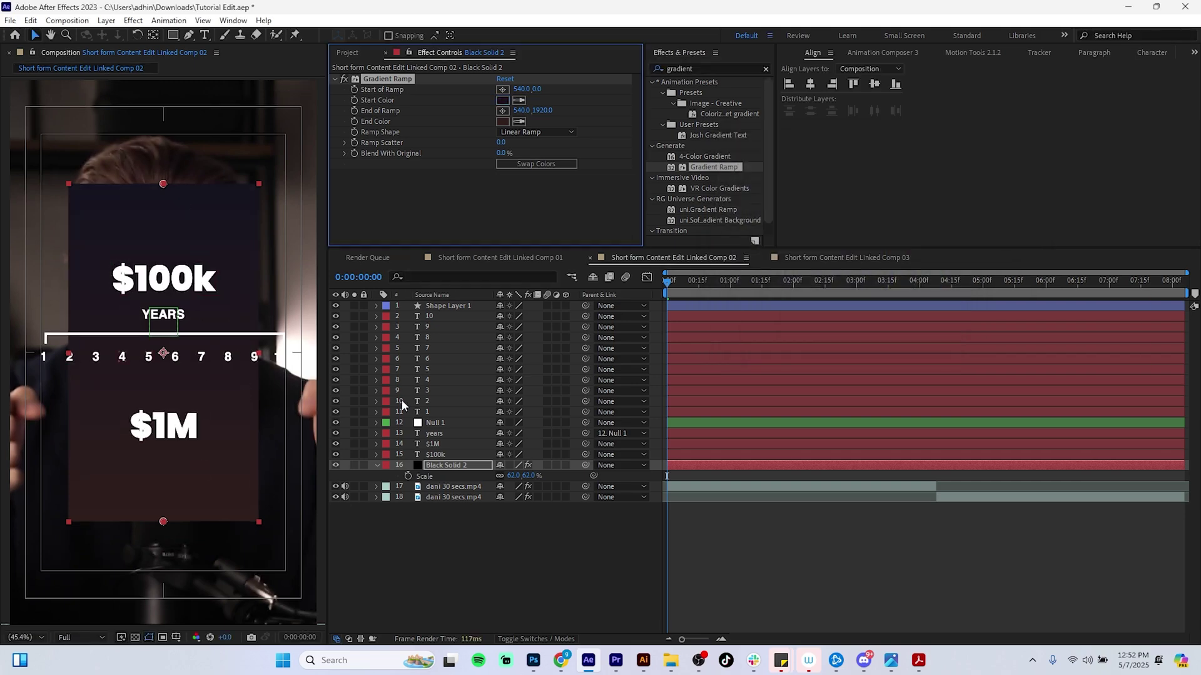
# Step: Scale Black Solid 2 up to 103% to cover the whole frame and save the project
pyautogui.click(452, 477)
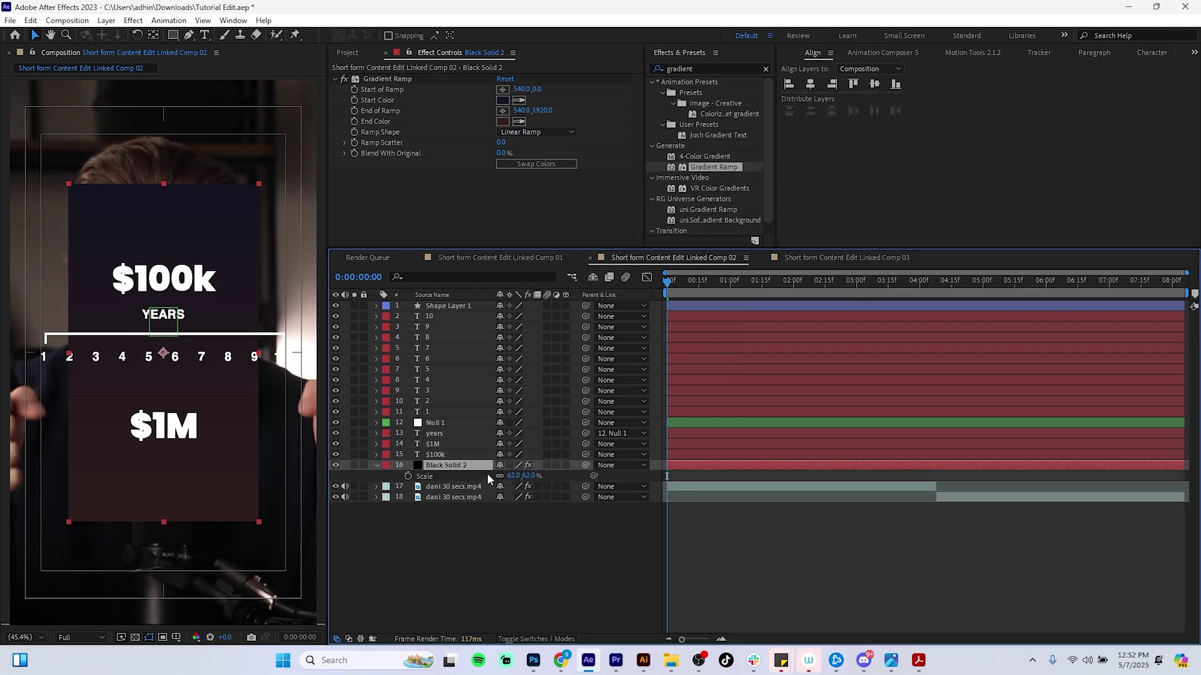
pyautogui.moveTo(510, 476); pyautogui.dragTo(540, 473)
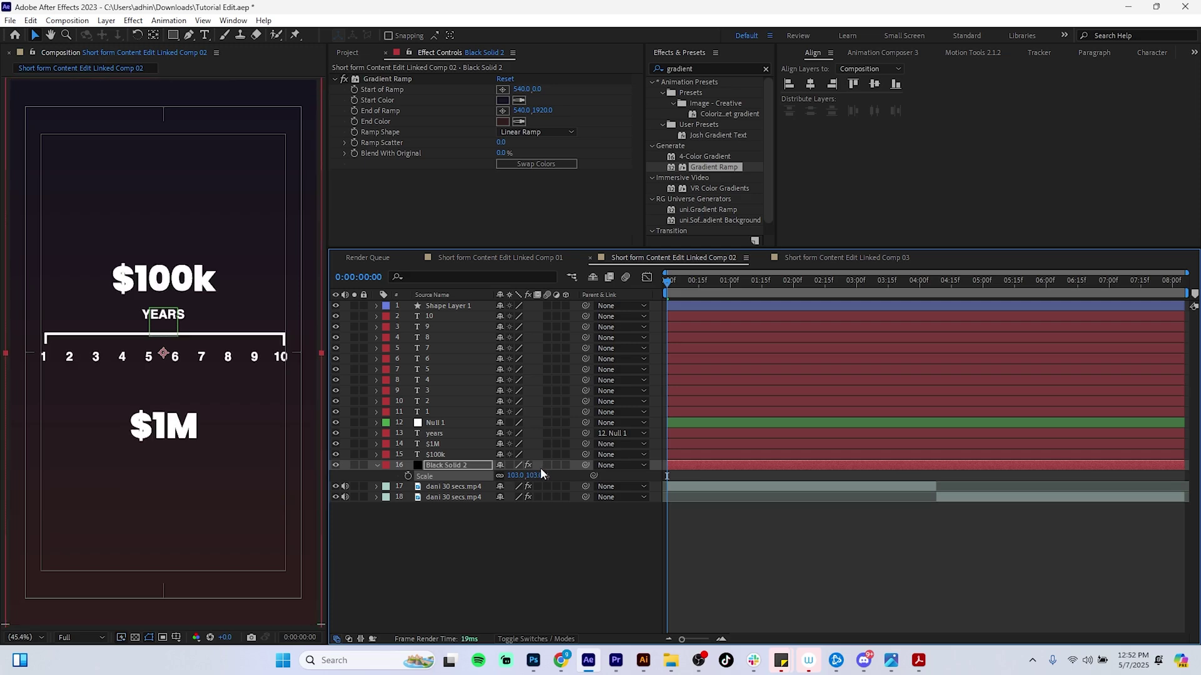
pyautogui.hotkey('ctrl', 's')
pyautogui.hotkey('ctrl', 'd')
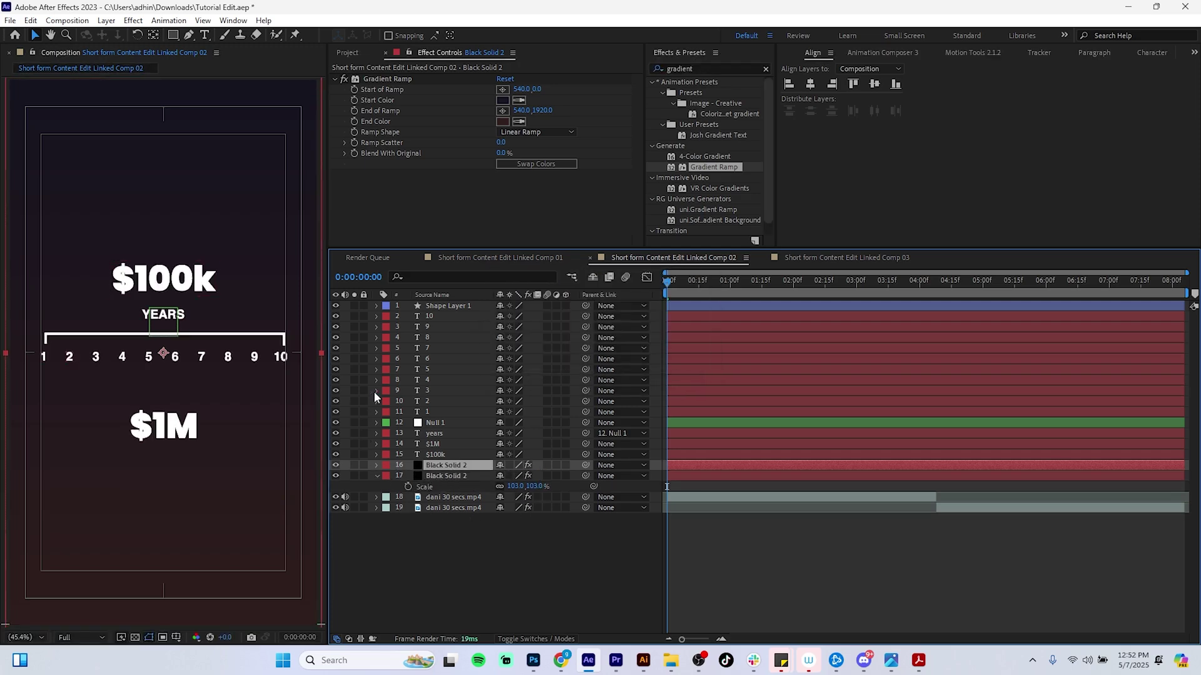
pyautogui.hotkey('ctrl', 's')
pyautogui.click(336, 466)
pyautogui.click(335, 475)
pyautogui.click(335, 475)
pyautogui.press('Delete')
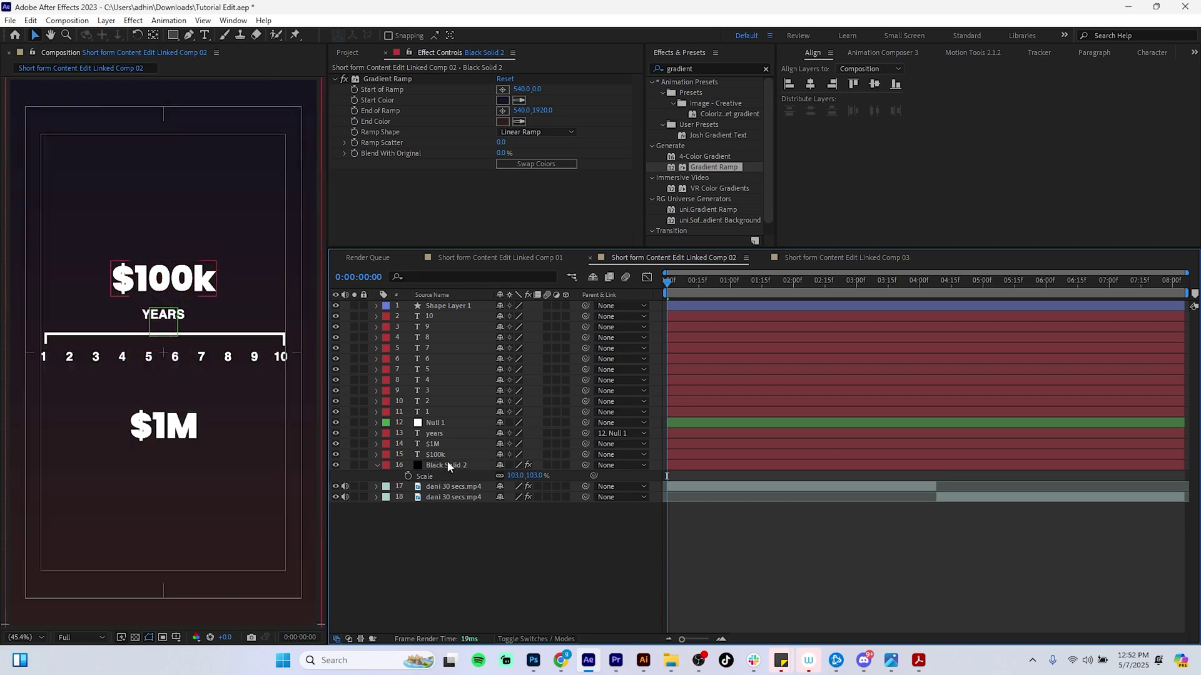
# Step: Rename the Black Solid 2 layer as BG
pyautogui.click(451, 467)
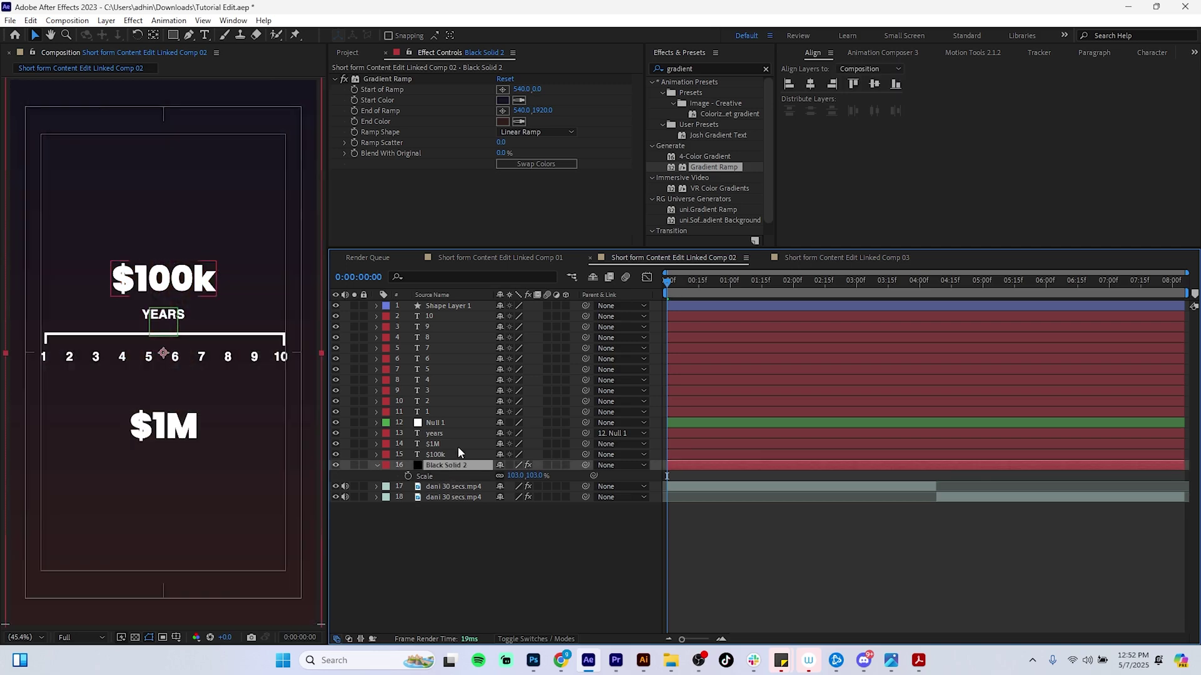
pyautogui.press('Return')
pyautogui.write('BG')
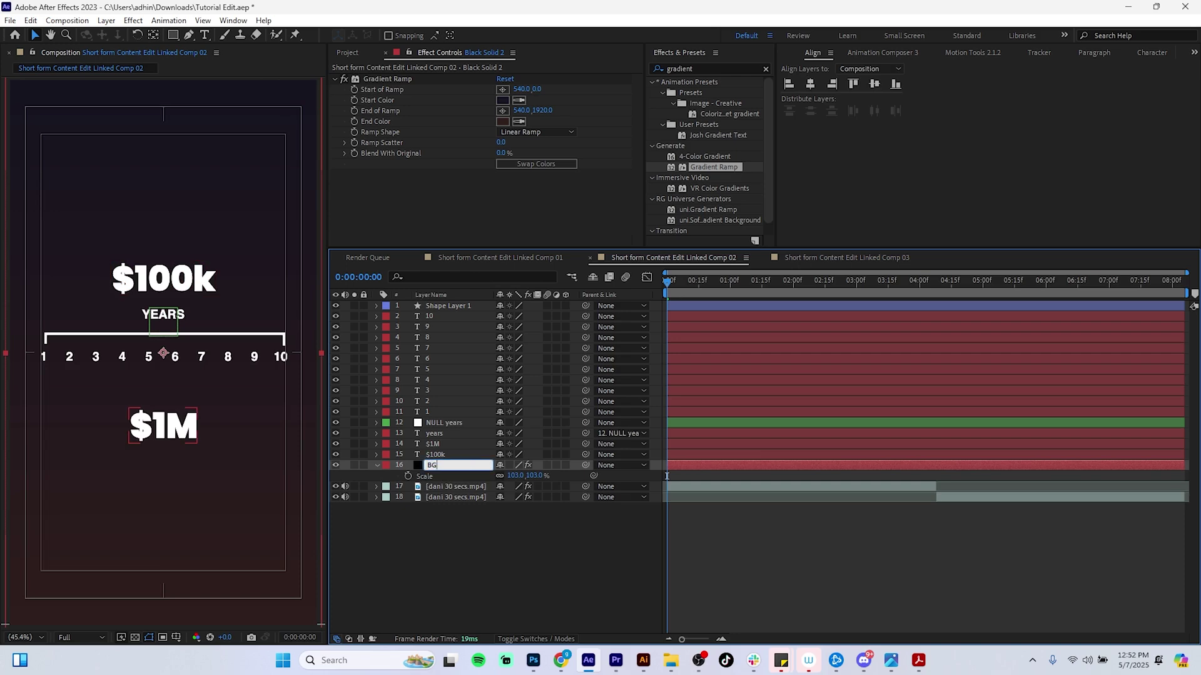
pyautogui.press('Return')
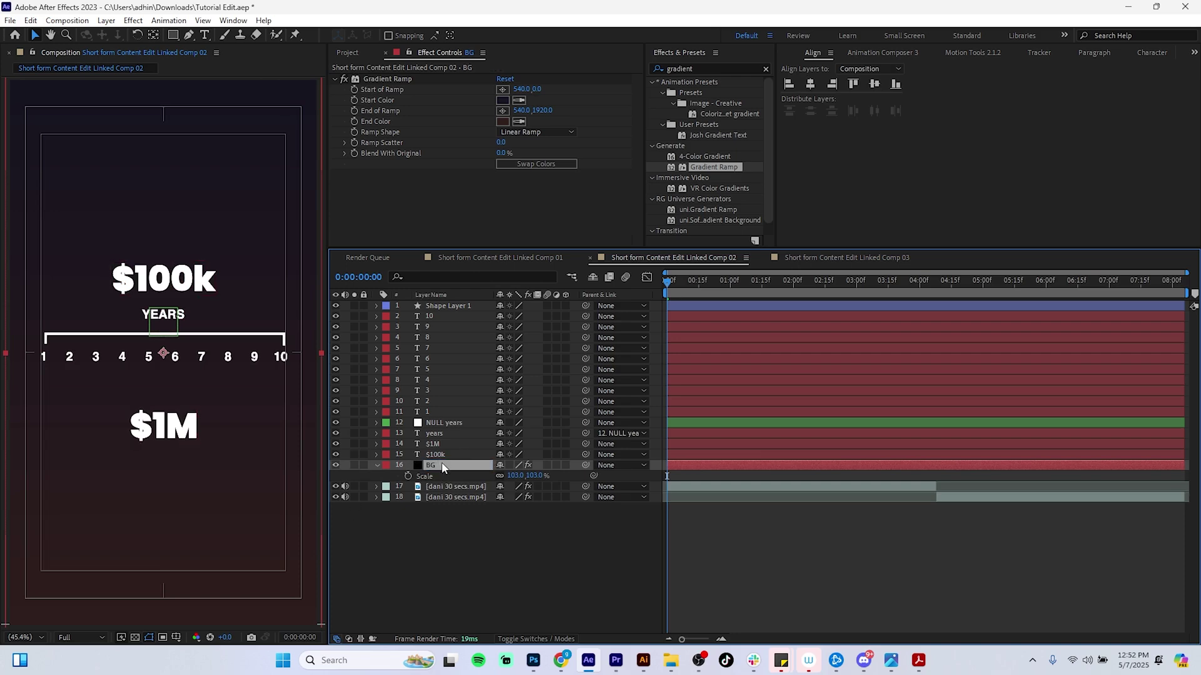
# Step: Duplicate the BG layer and apply the Grid effect to the copy, searching the effects for "grid"
pyautogui.hotkey('ctrl', 'd')
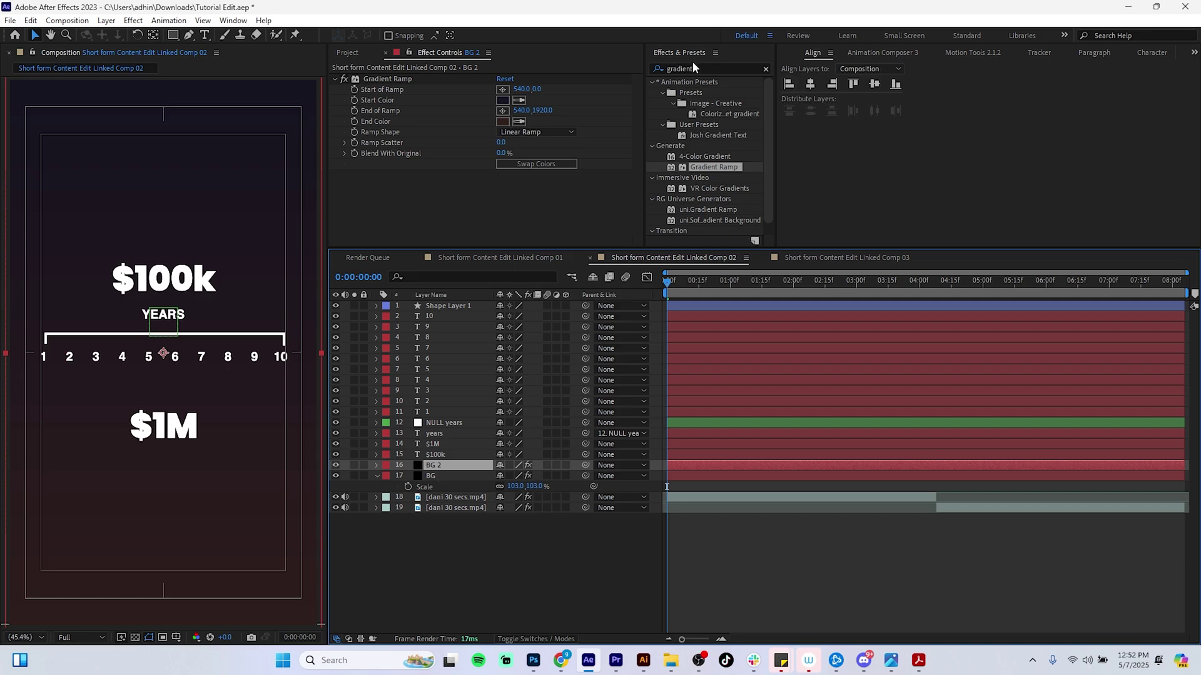
pyautogui.moveTo(708, 69); pyautogui.dragTo(650, 65)
pyautogui.write('gr')
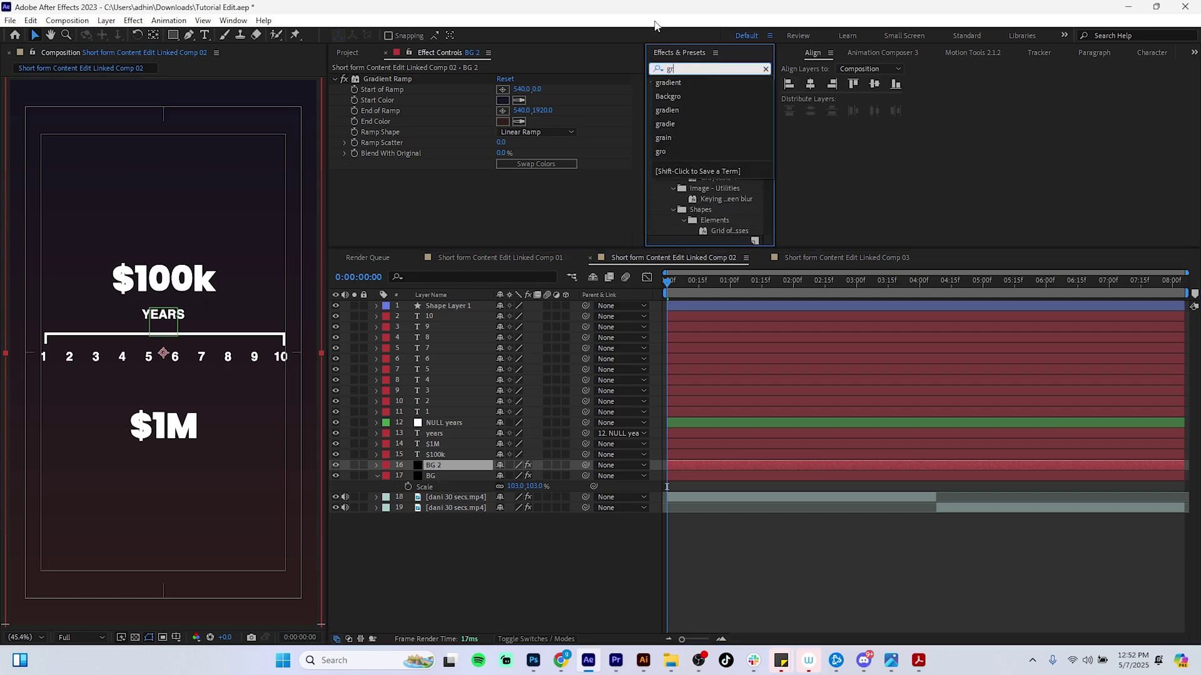
pyautogui.write('id')
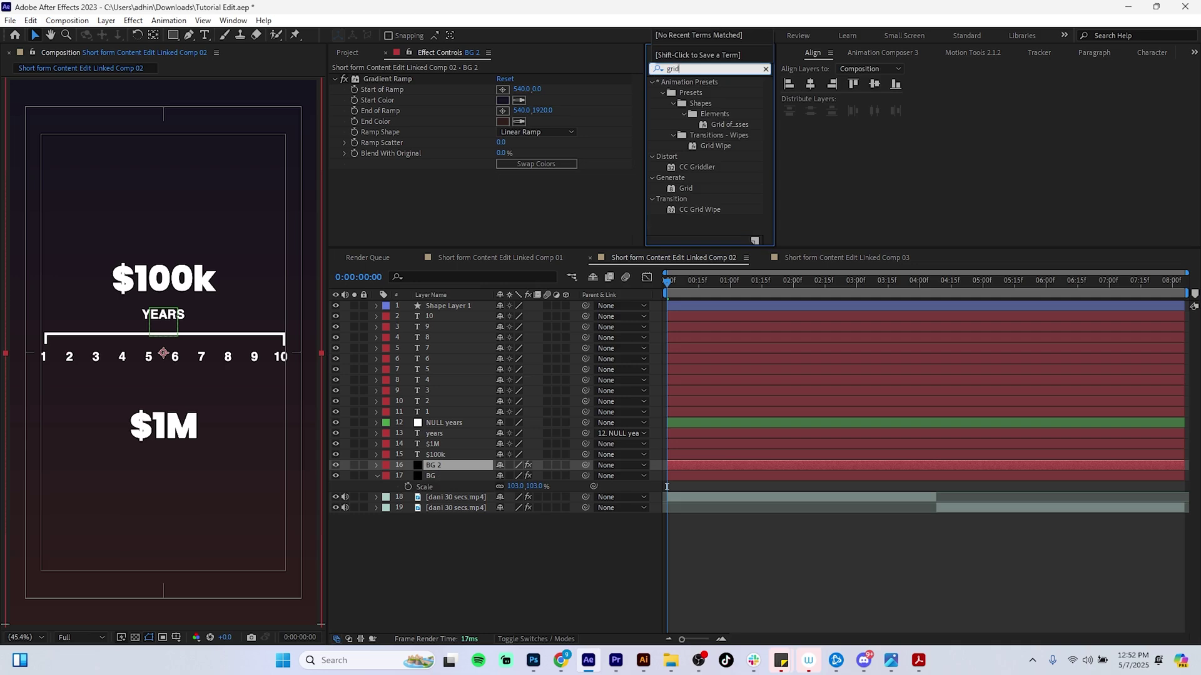
pyautogui.doubleClick(688, 188)
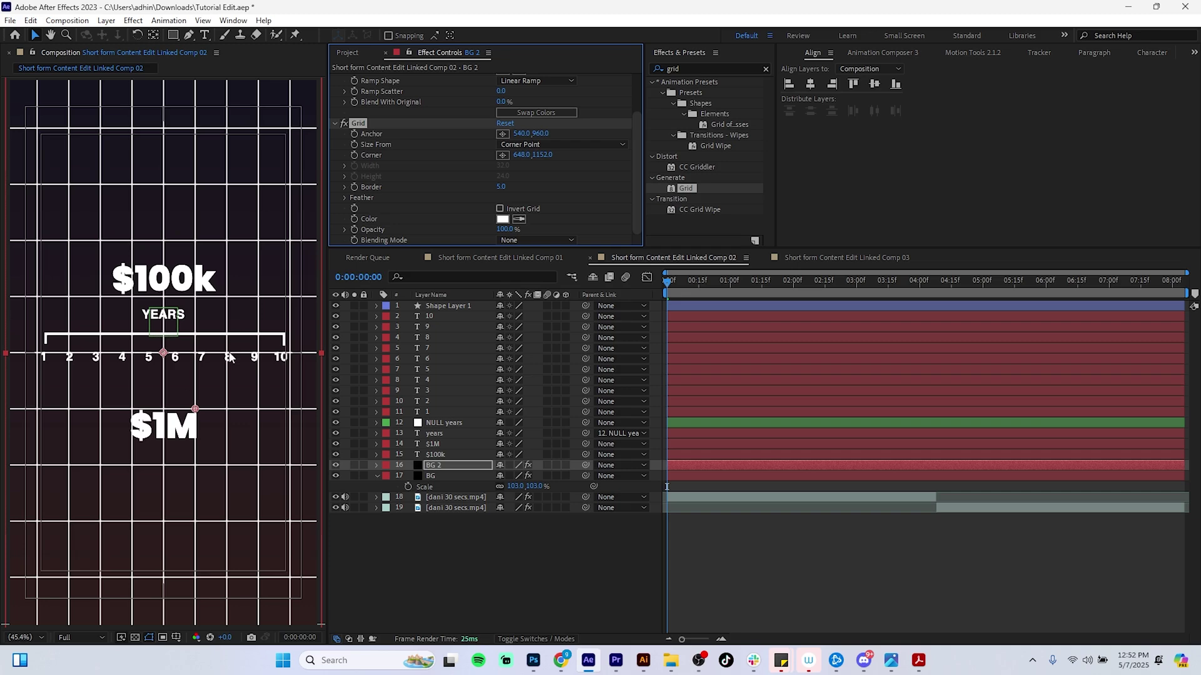
# Step: Set the Grid effect's border to 2 and move its corner point up to 648.0, 1062.2 for shorter cells
pyautogui.click(502, 188)
pyautogui.write('2')
pyautogui.press('Return')
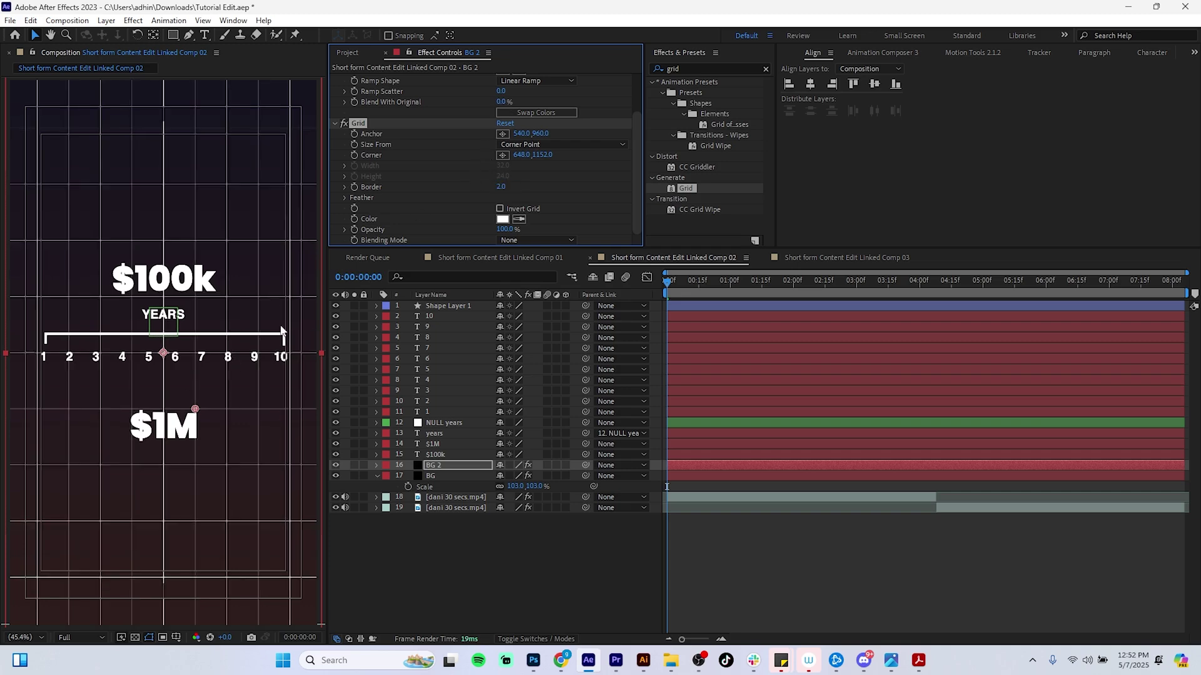
pyautogui.moveTo(197, 409); pyautogui.dragTo(196, 382)
# Step: Turn off the Title/Action Safe overlay in the composition view
pyautogui.click(175, 637)
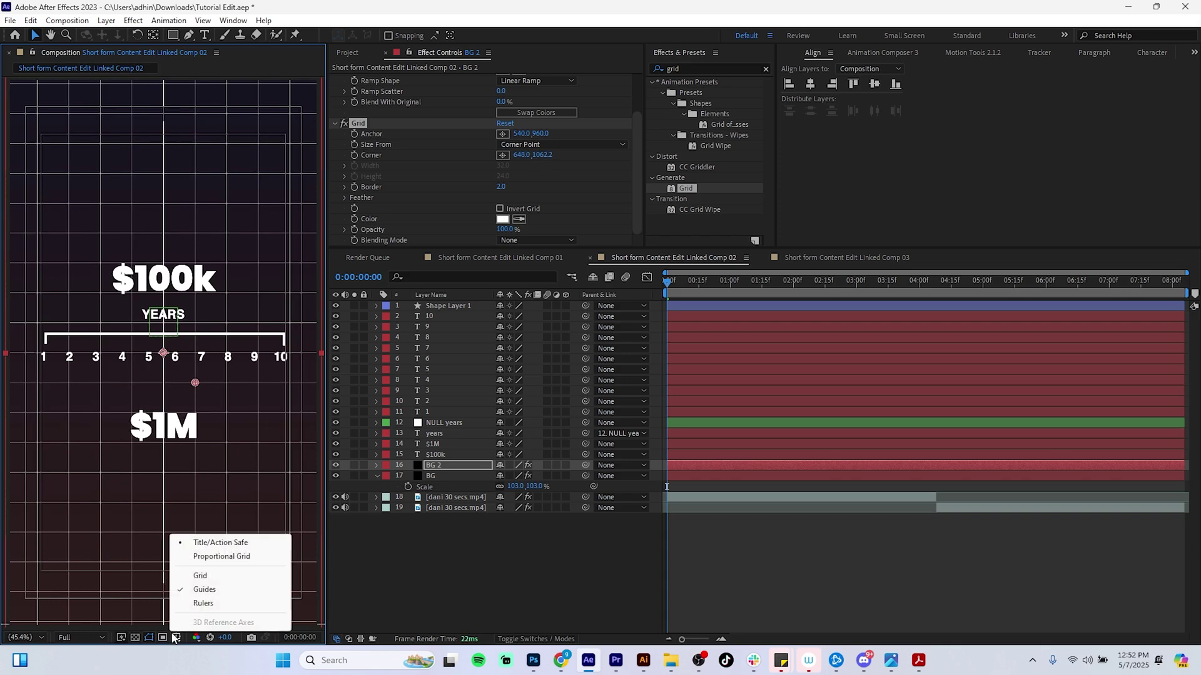
pyautogui.click(191, 541)
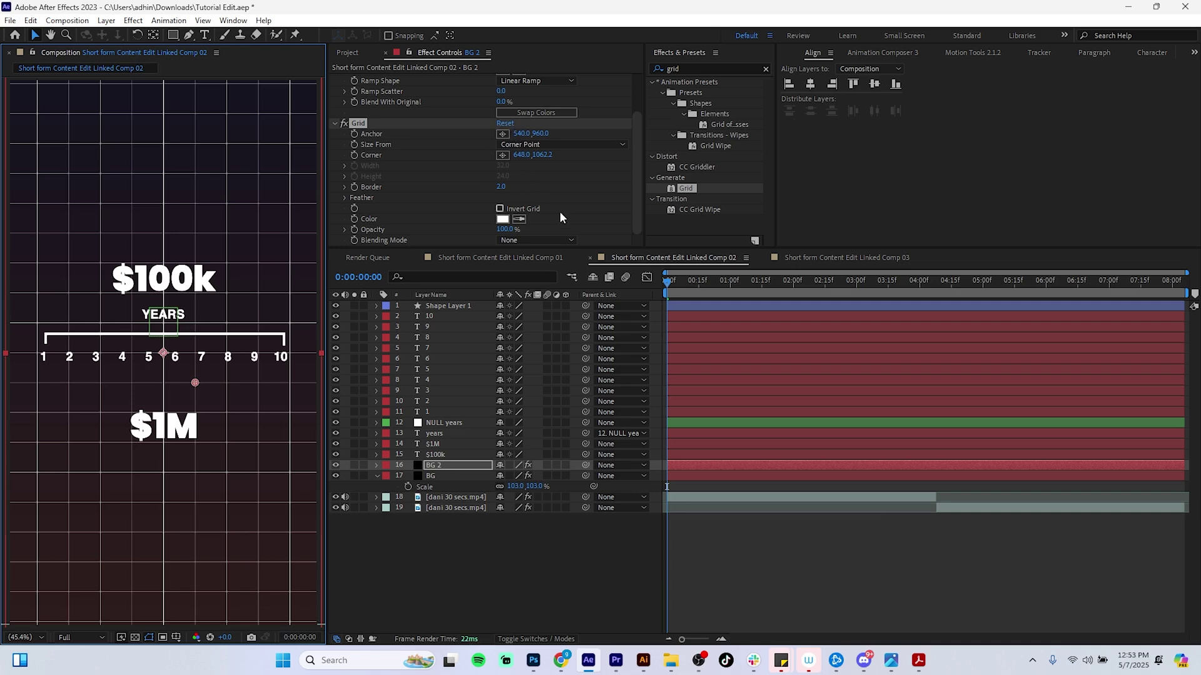
# Step: Delete the Gradient Ramp effect from the BG 2 layer, keeping only its Grid effect
pyautogui.click(637, 186)
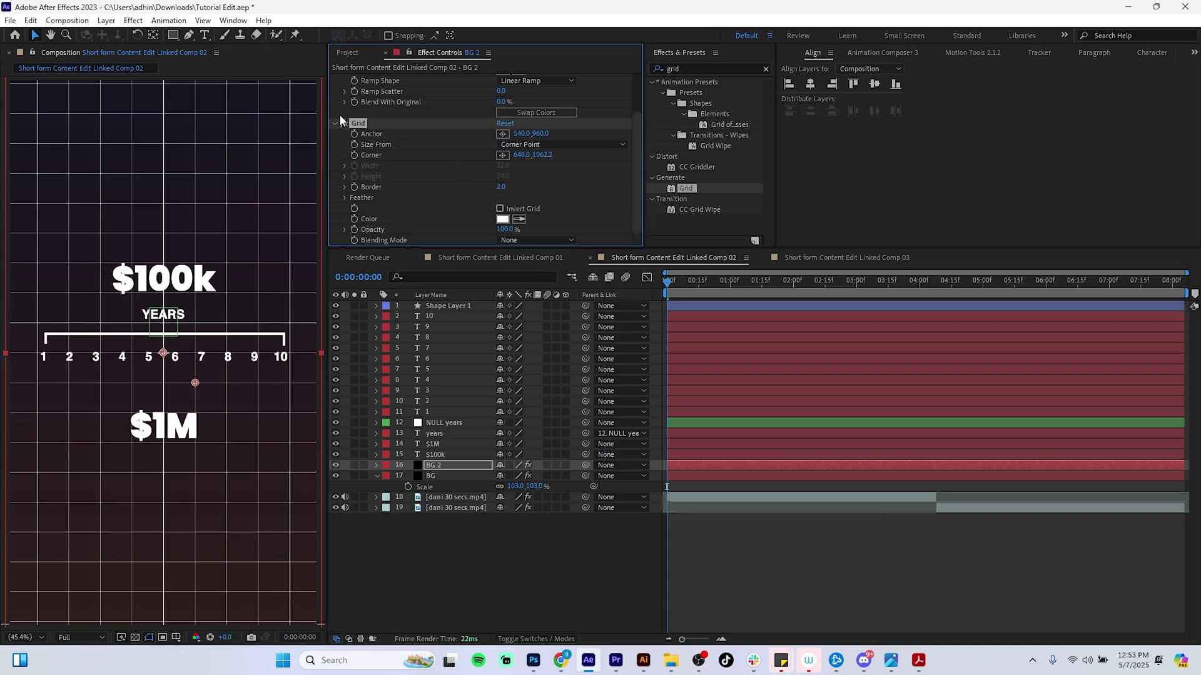
pyautogui.scroll(2, 633, 120)
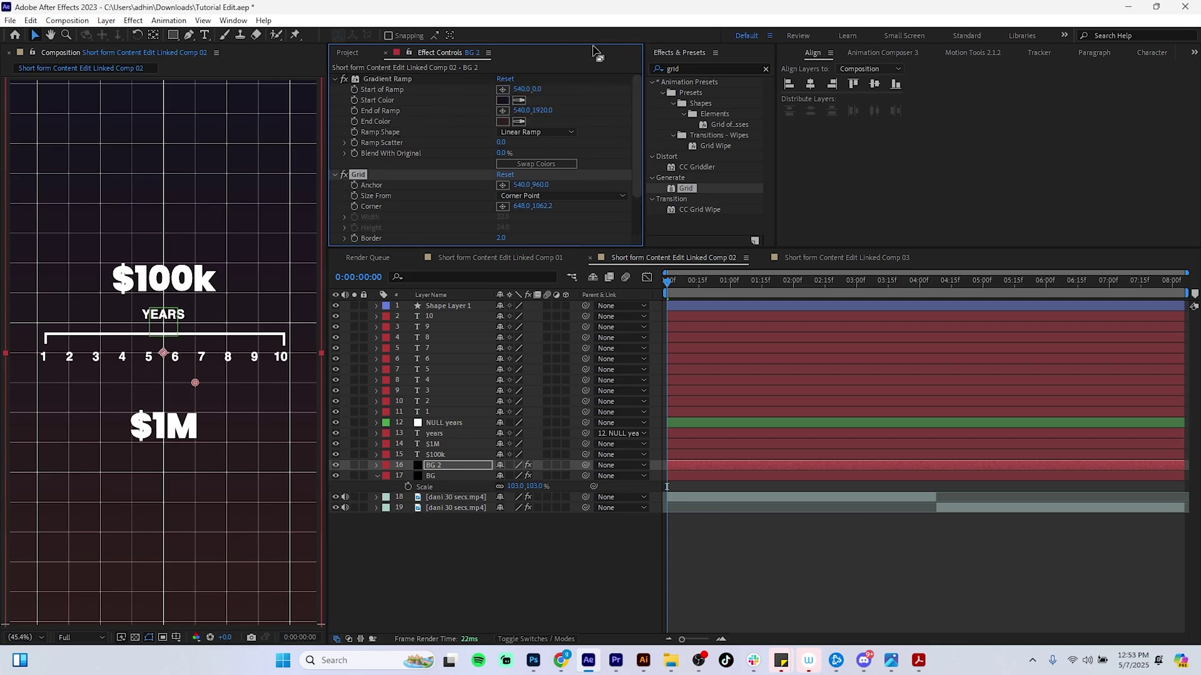
pyautogui.click(335, 78)
pyautogui.click(372, 79)
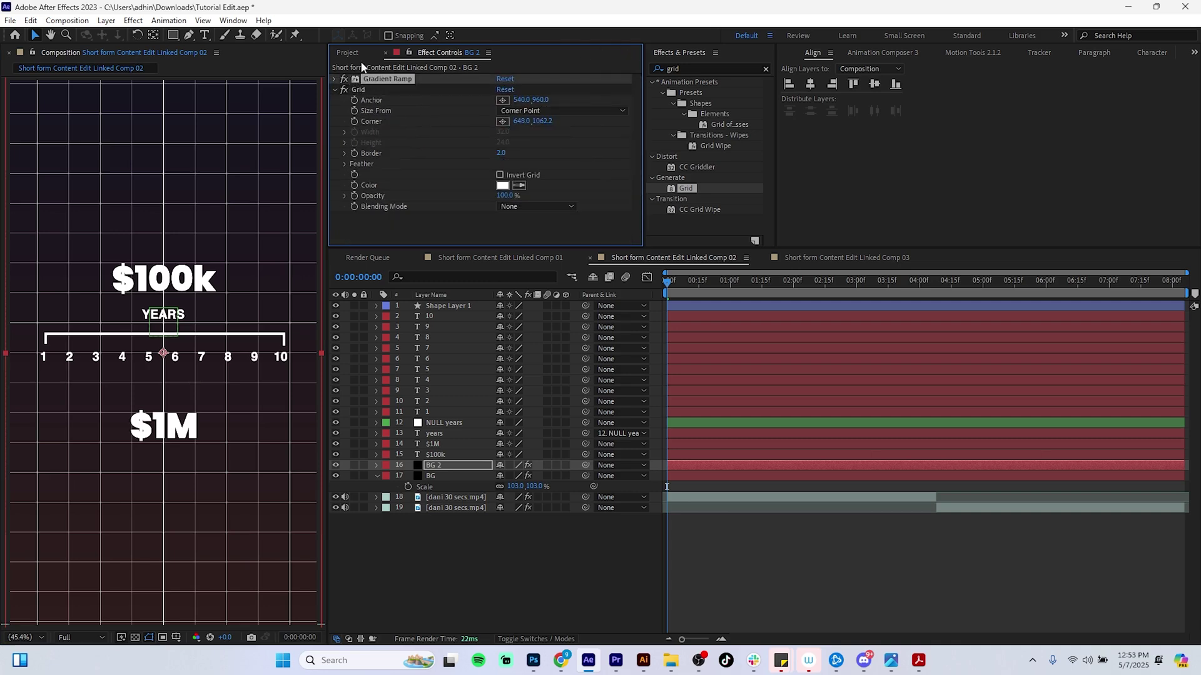
pyautogui.press('Delete')
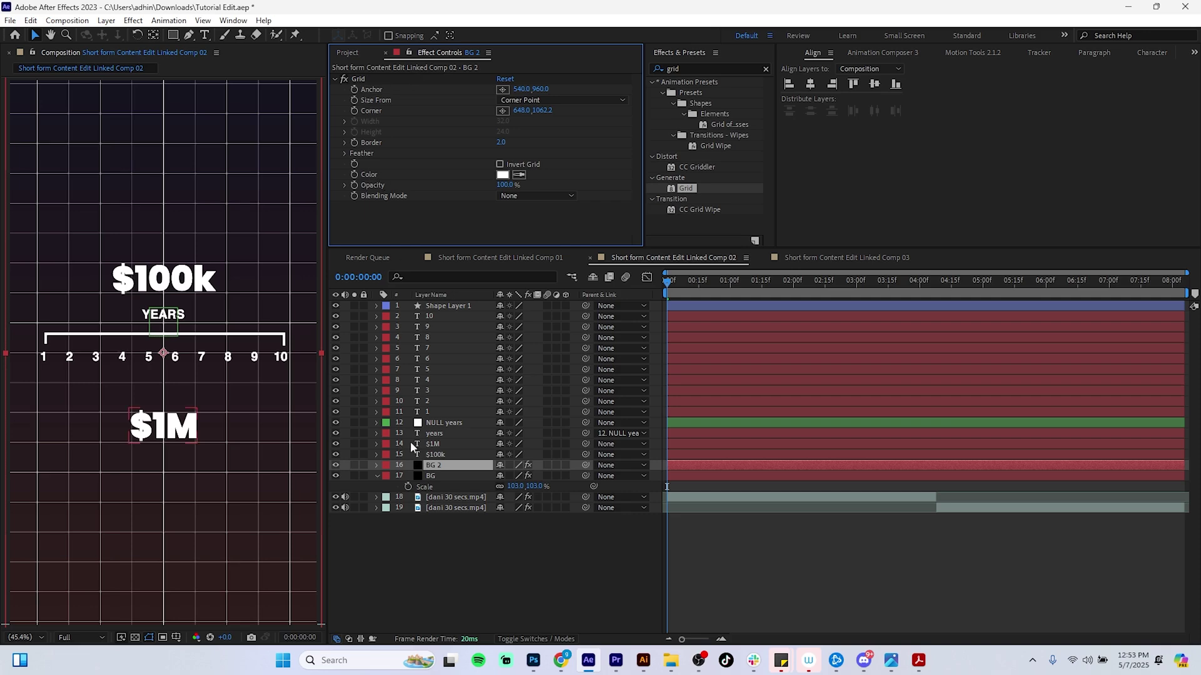
# Step: Rename the BG 2 layer as Grid
pyautogui.click(439, 470)
pyautogui.press('Return')
pyautogui.write('Grid')
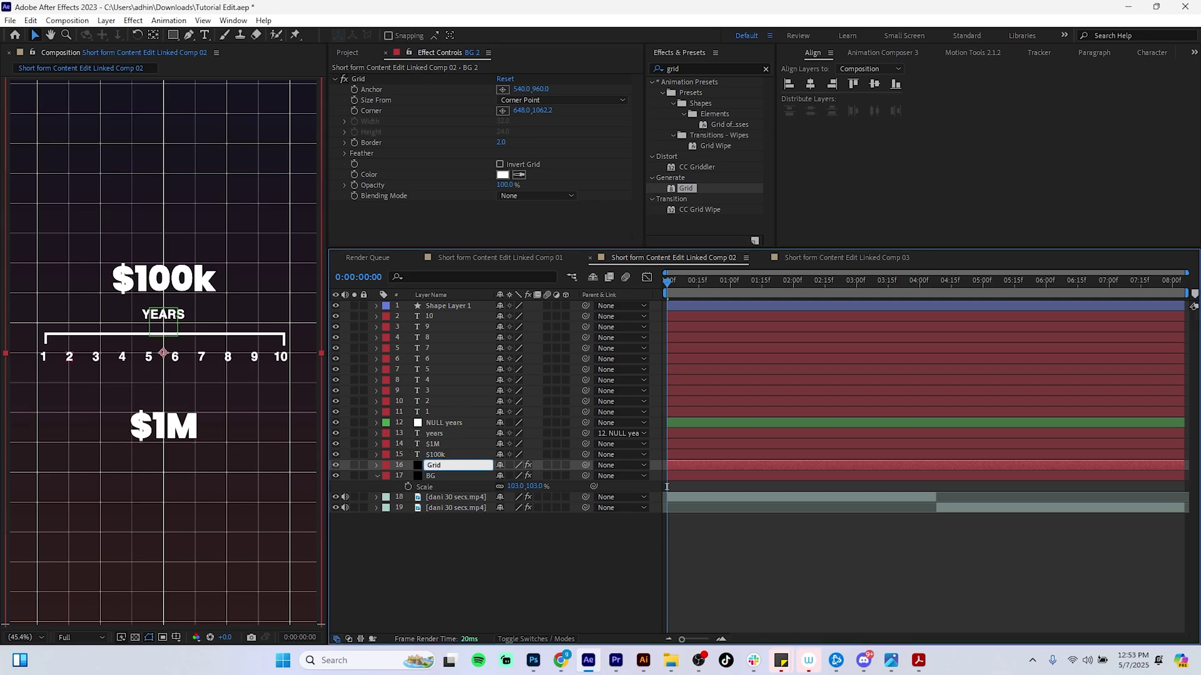
pyautogui.press('Return')
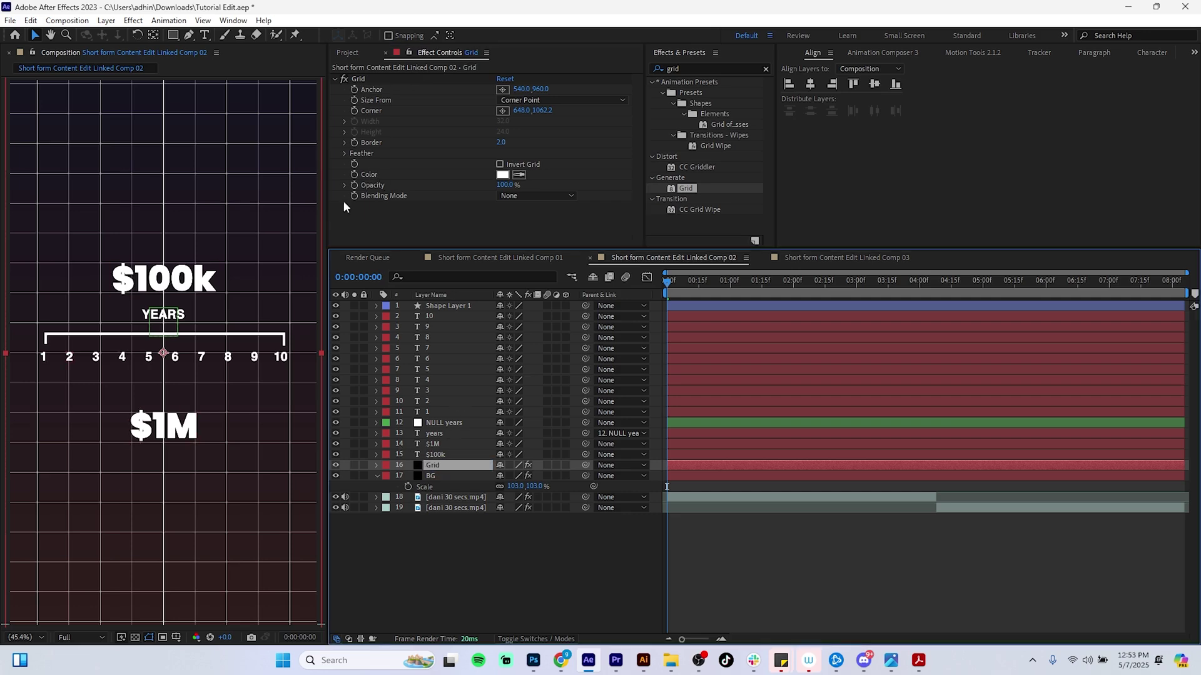
# Step: Try the Overlay and Add blending modes on the Grid effect and set it back to None
pyautogui.click(361, 78)
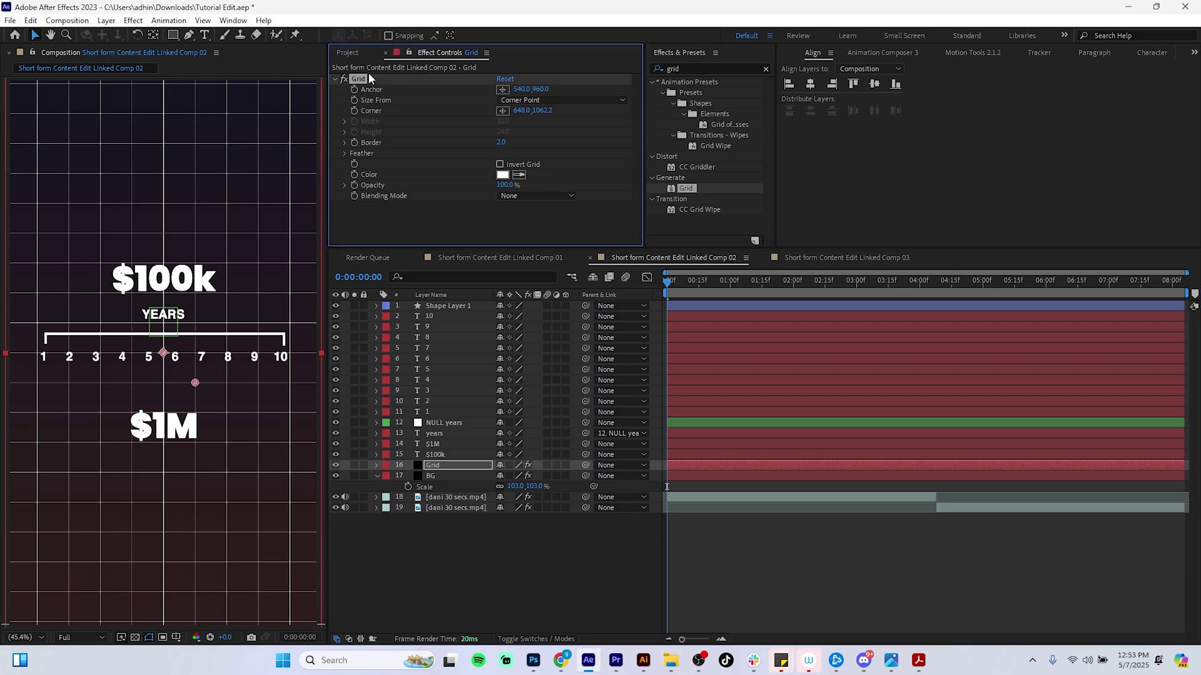
pyautogui.click(520, 195)
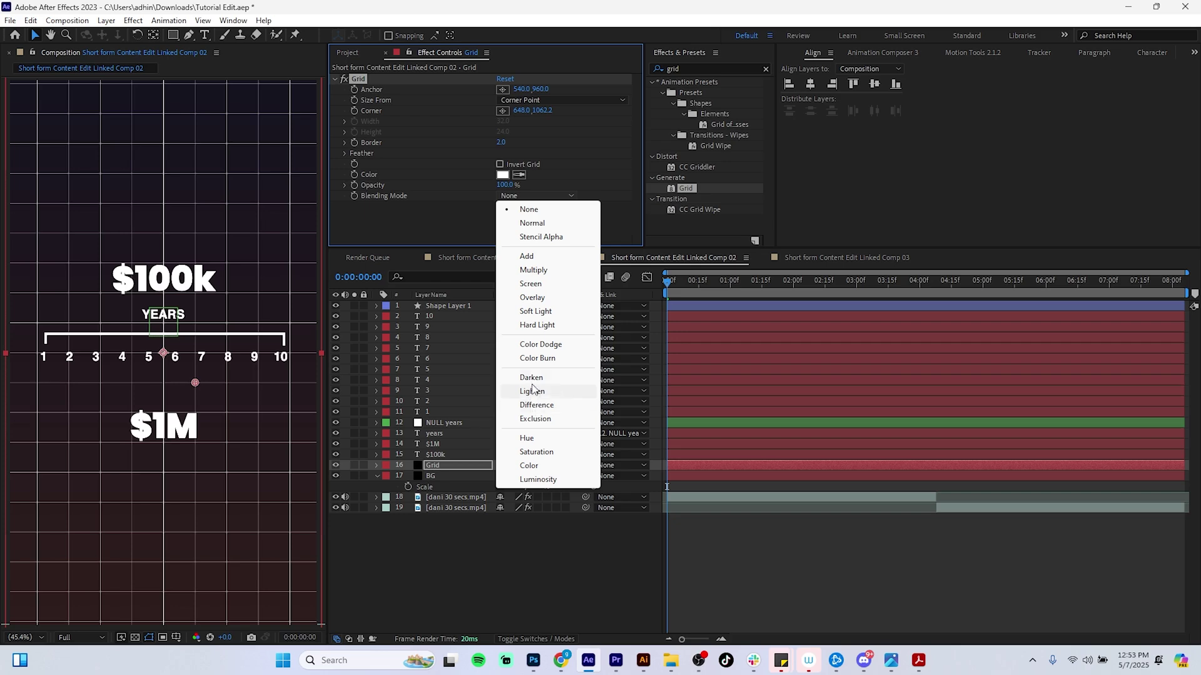
pyautogui.click(536, 298)
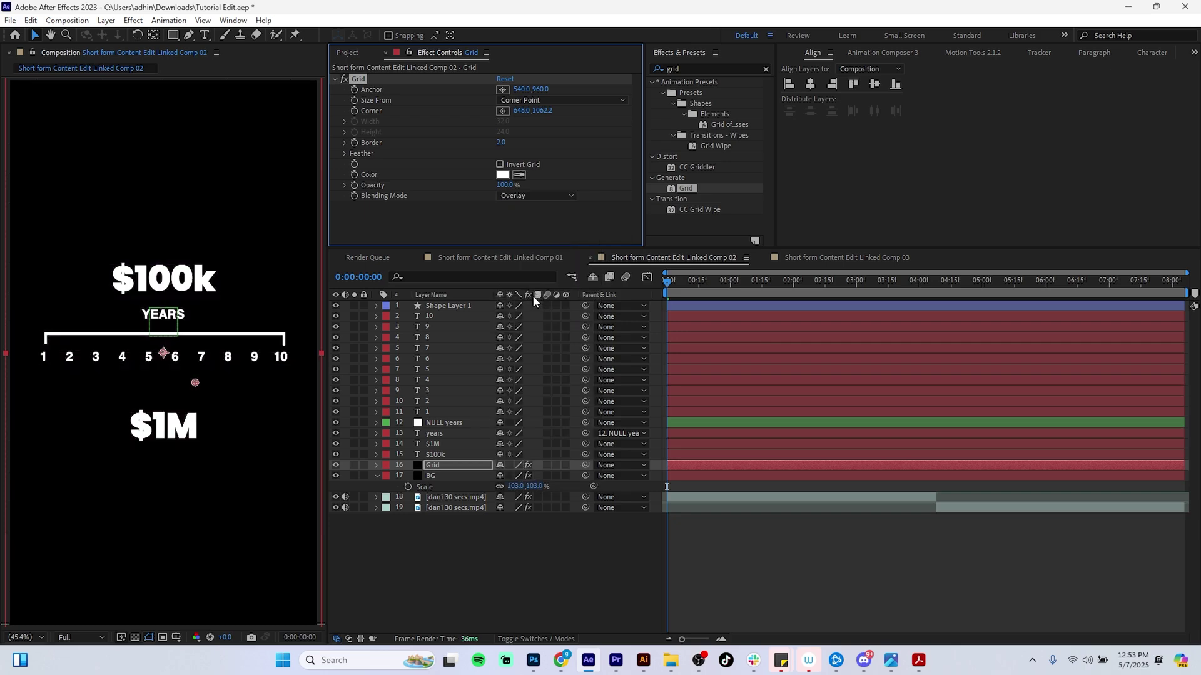
pyautogui.click(447, 466)
pyautogui.click(534, 196)
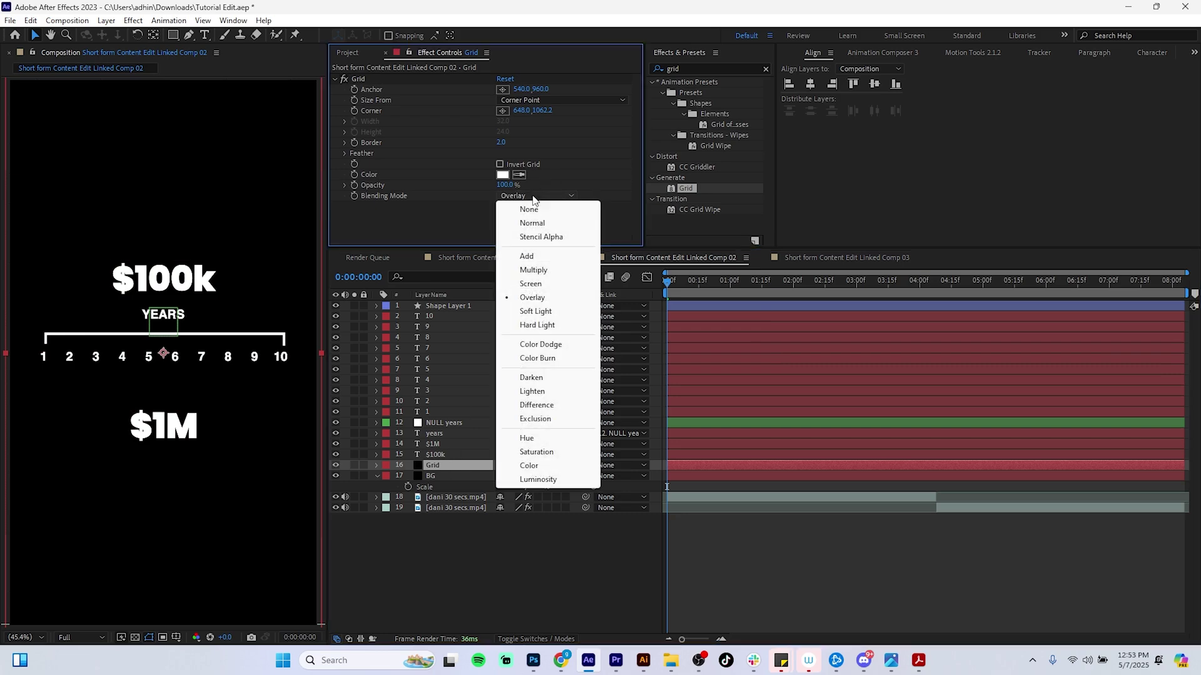
pyautogui.click(532, 256)
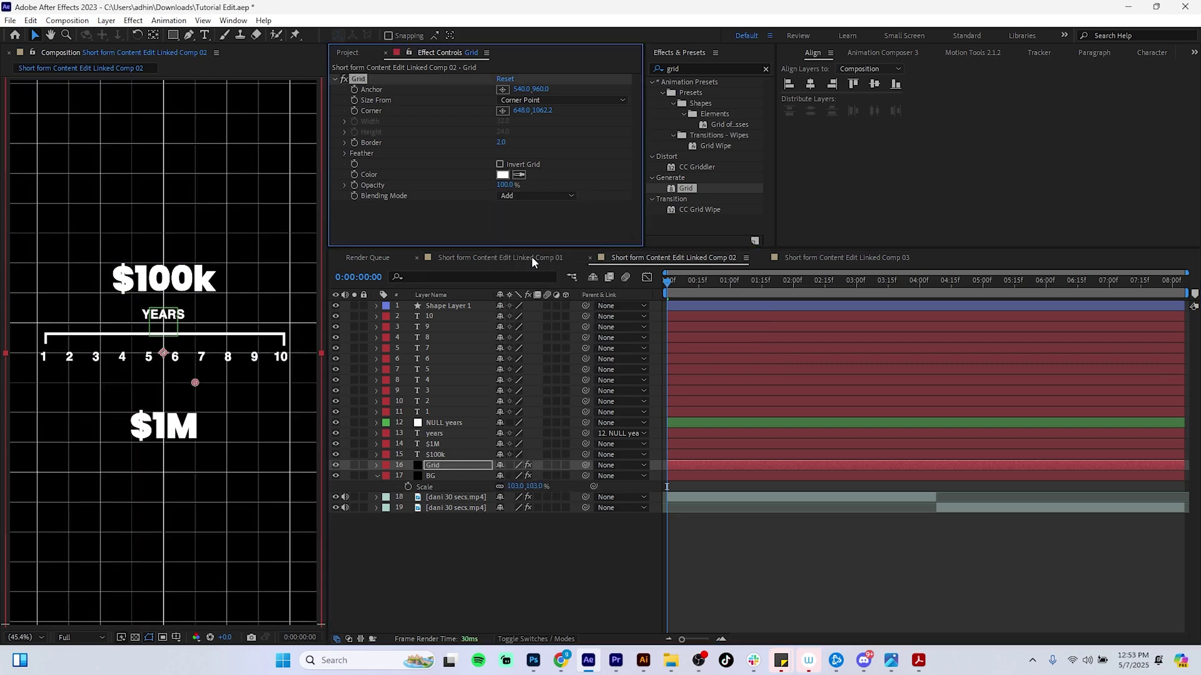
pyautogui.click(455, 473)
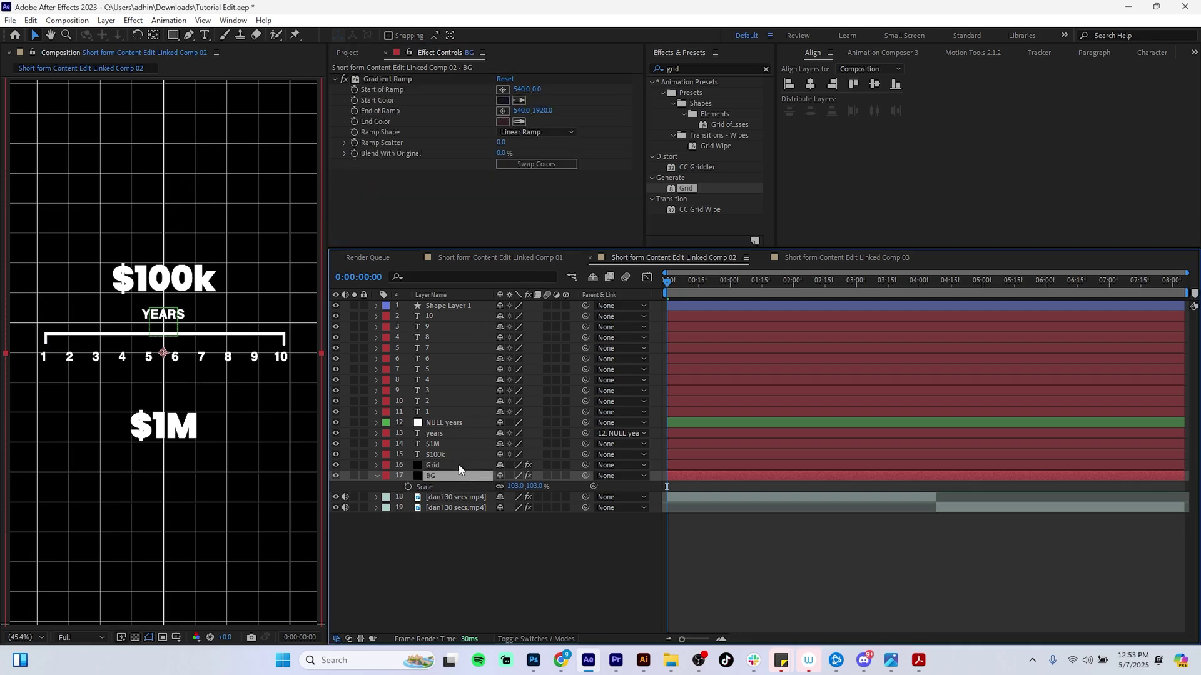
pyautogui.click(459, 466)
pyautogui.click(569, 196)
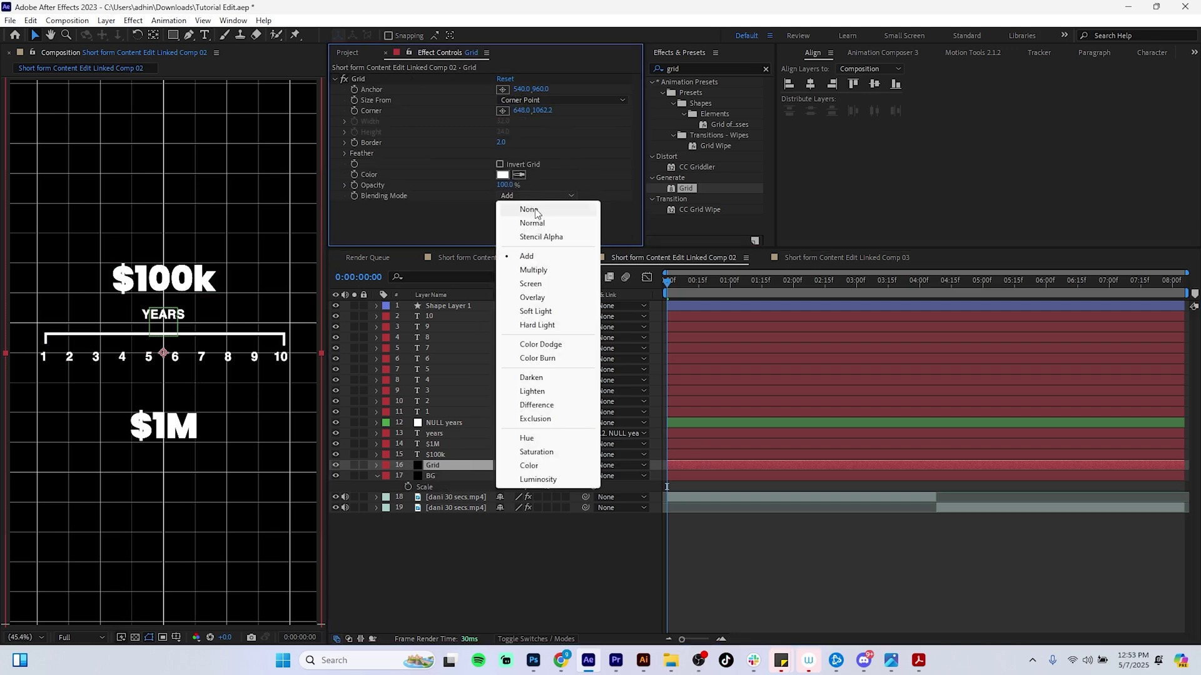
pyautogui.click(538, 210)
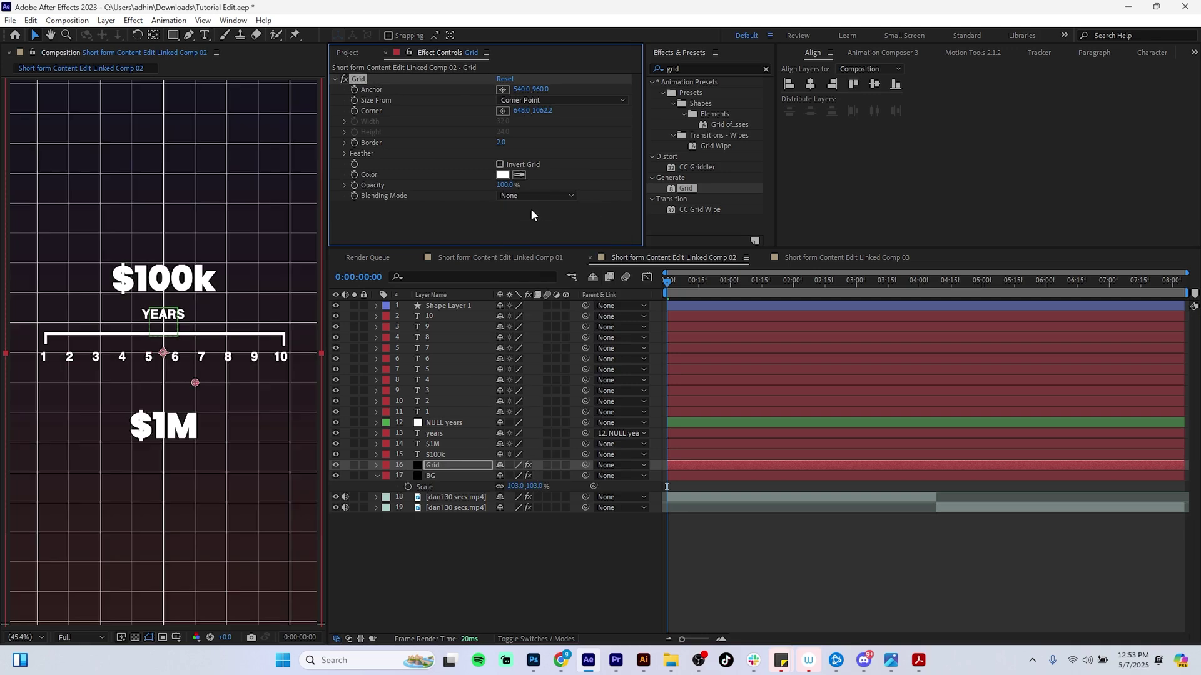
pyautogui.click(481, 470)
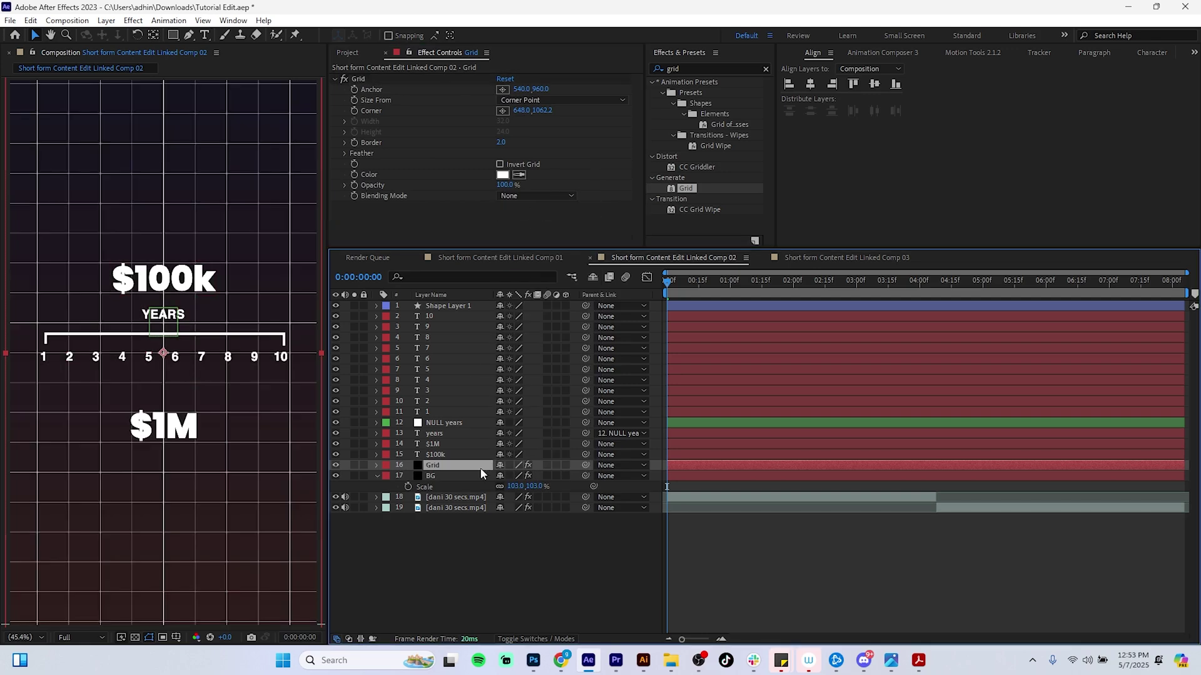
# Step: Set the Grid layer's blending mode to Overlay
pyautogui.click(354, 638)
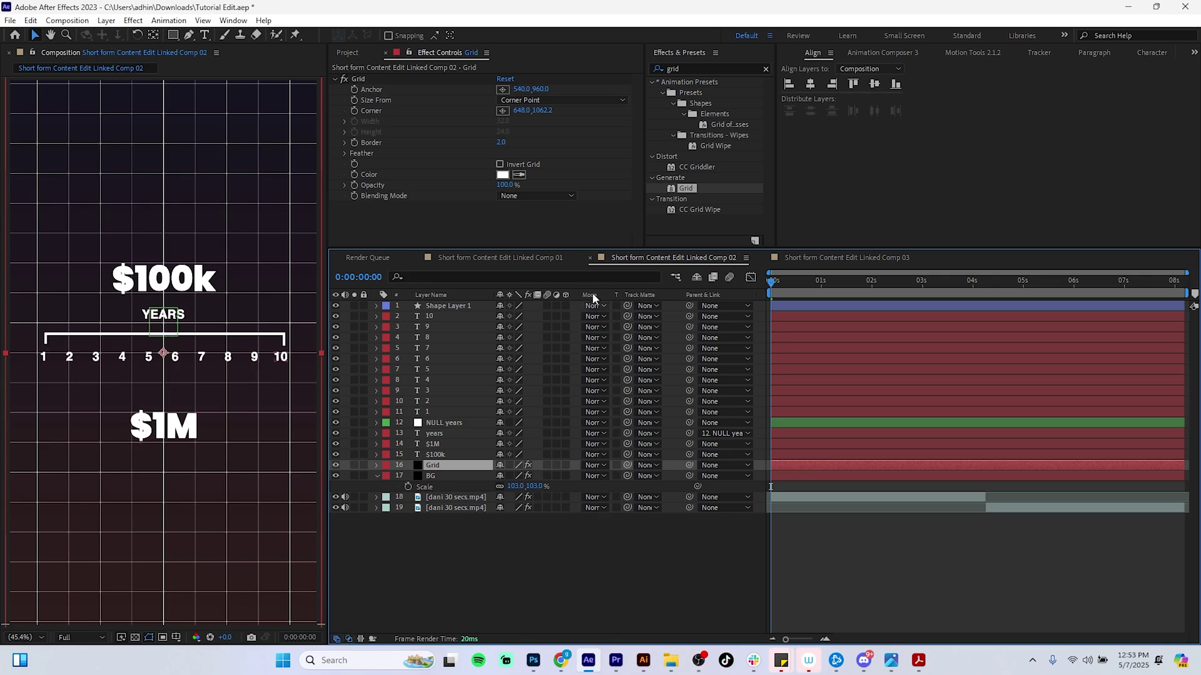
pyautogui.click(597, 465)
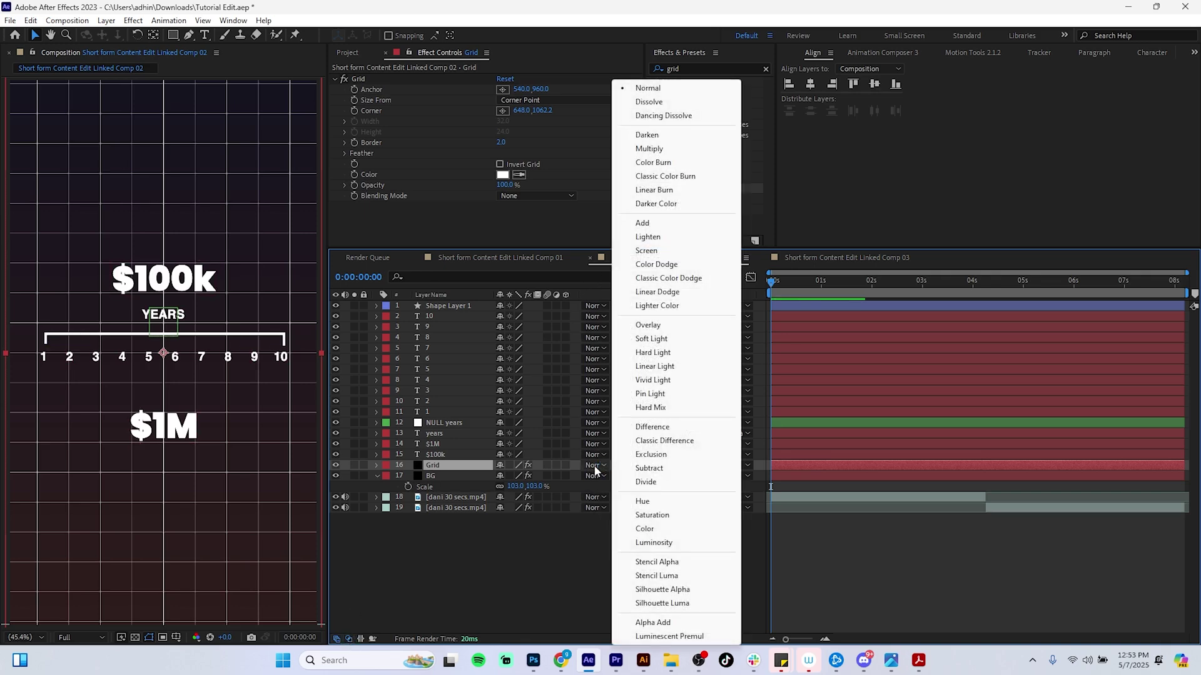
pyautogui.click(648, 325)
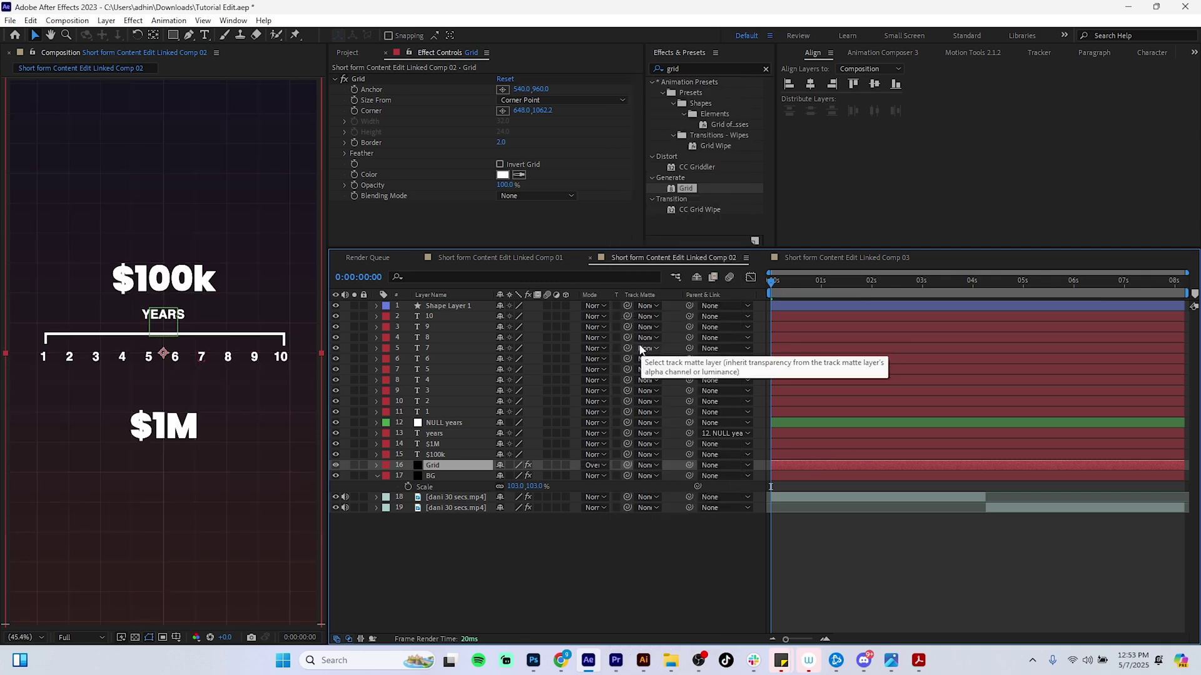
# Step: Try Border values of 5 and 3 on the Grid effect and set it back to 2
pyautogui.click(501, 144)
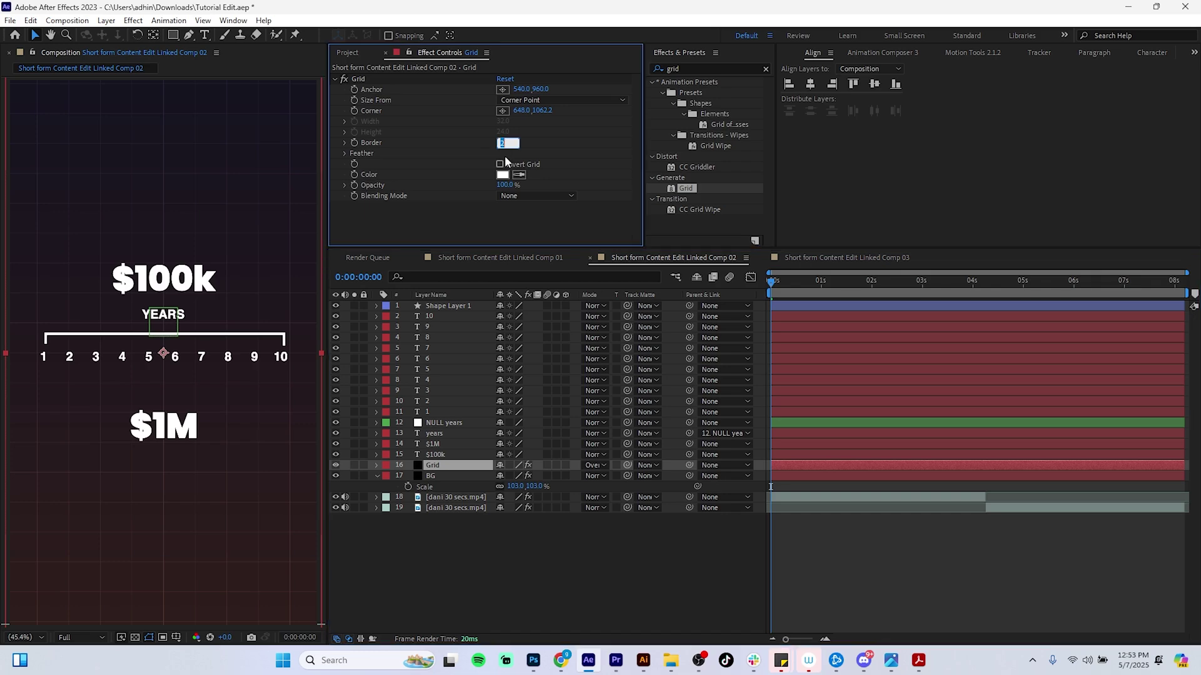
pyautogui.write('5')
pyautogui.press('Return')
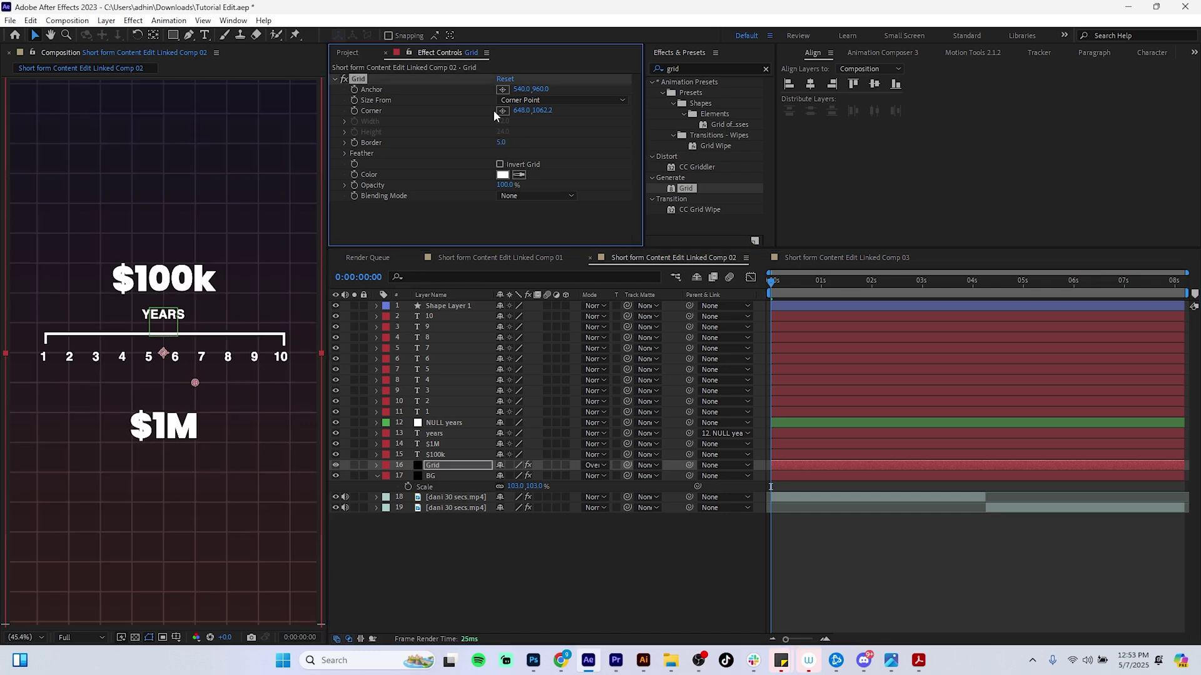
pyautogui.click(501, 144)
pyautogui.write('3')
pyautogui.press('Return')
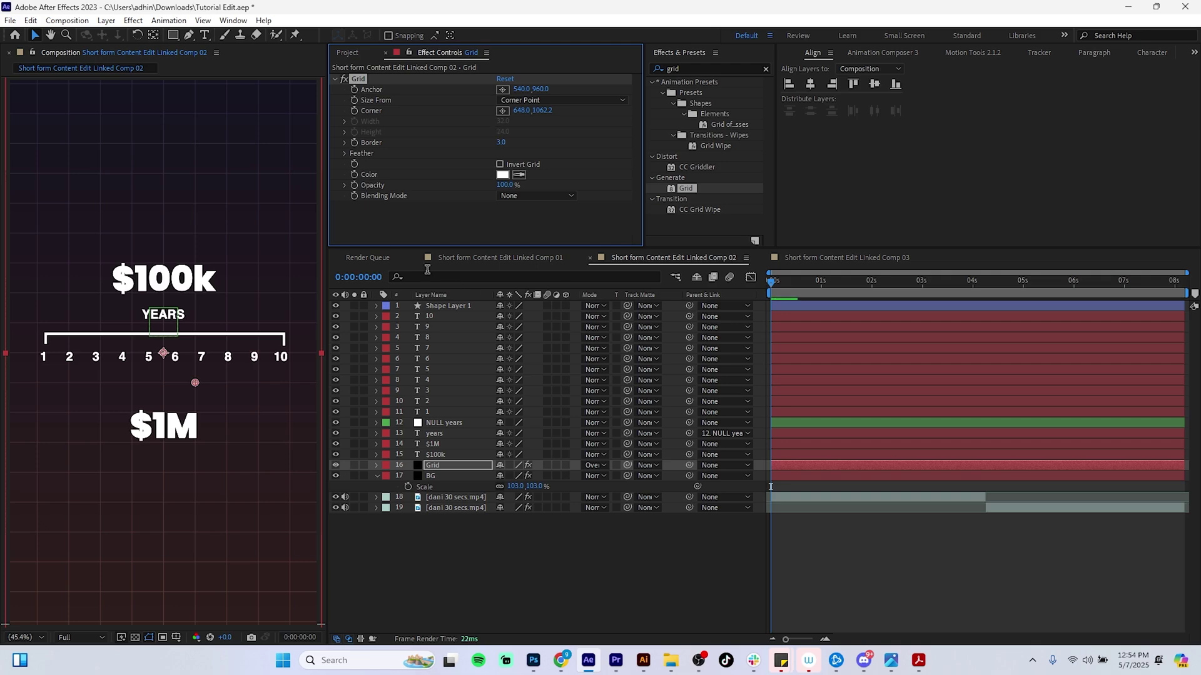
pyautogui.click(502, 143)
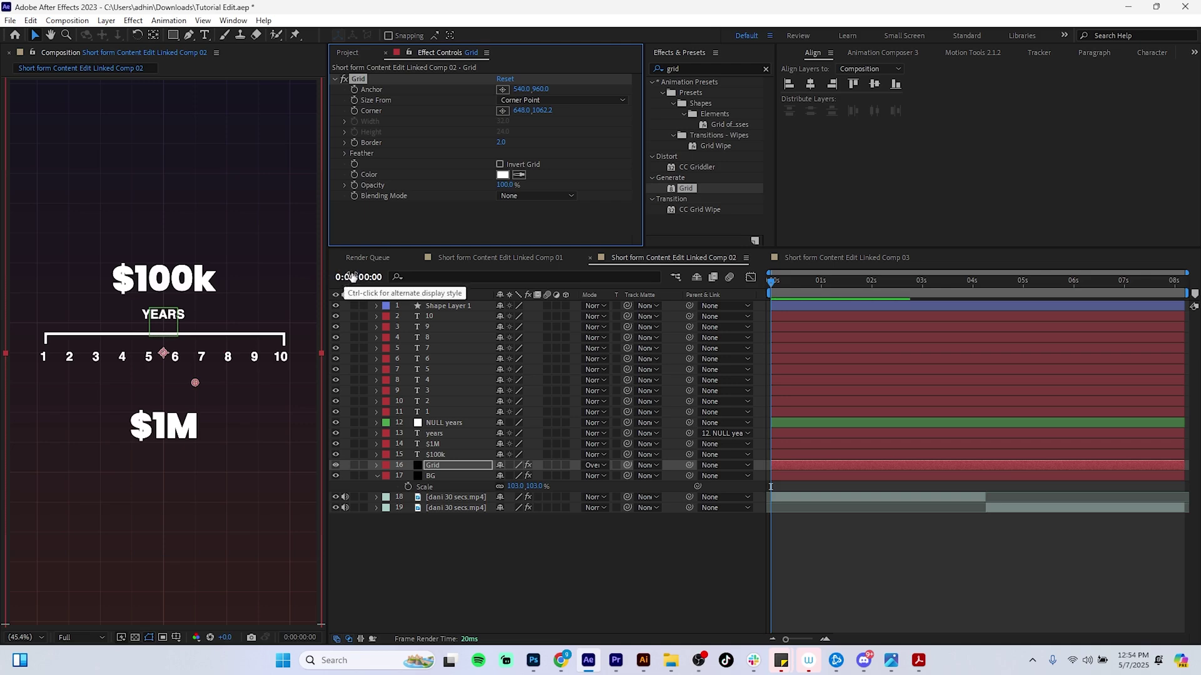
# Step: Save the project and collapse the BG layer's properties
pyautogui.click(478, 584)
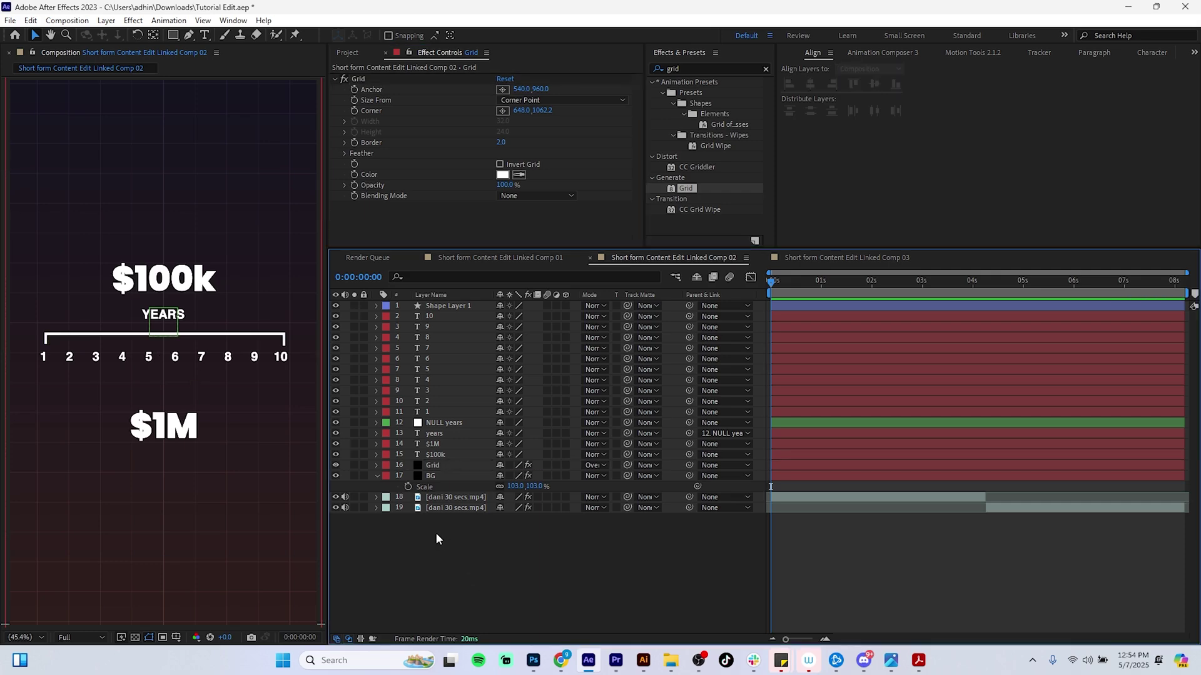
pyautogui.hotkey('ctrl', 's')
pyautogui.click(376, 477)
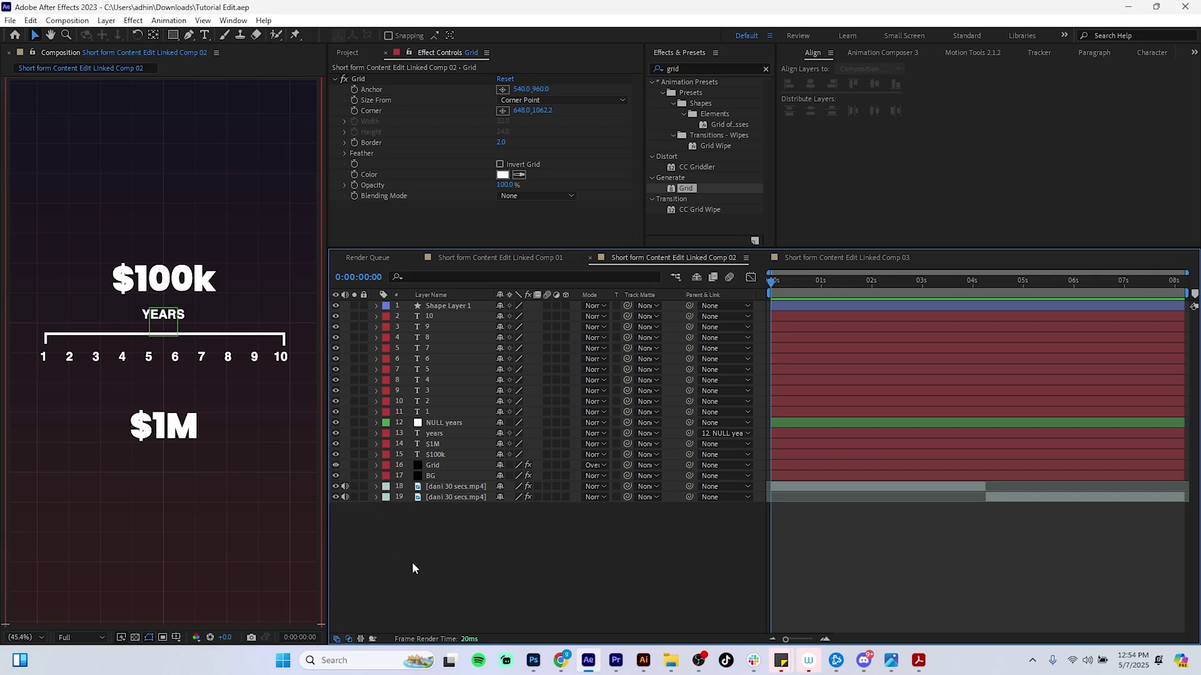
# Step: Create an adjustment layer above all other layers and apply the Fast Box Blur effect to it
pyautogui.rightClick(424, 585)
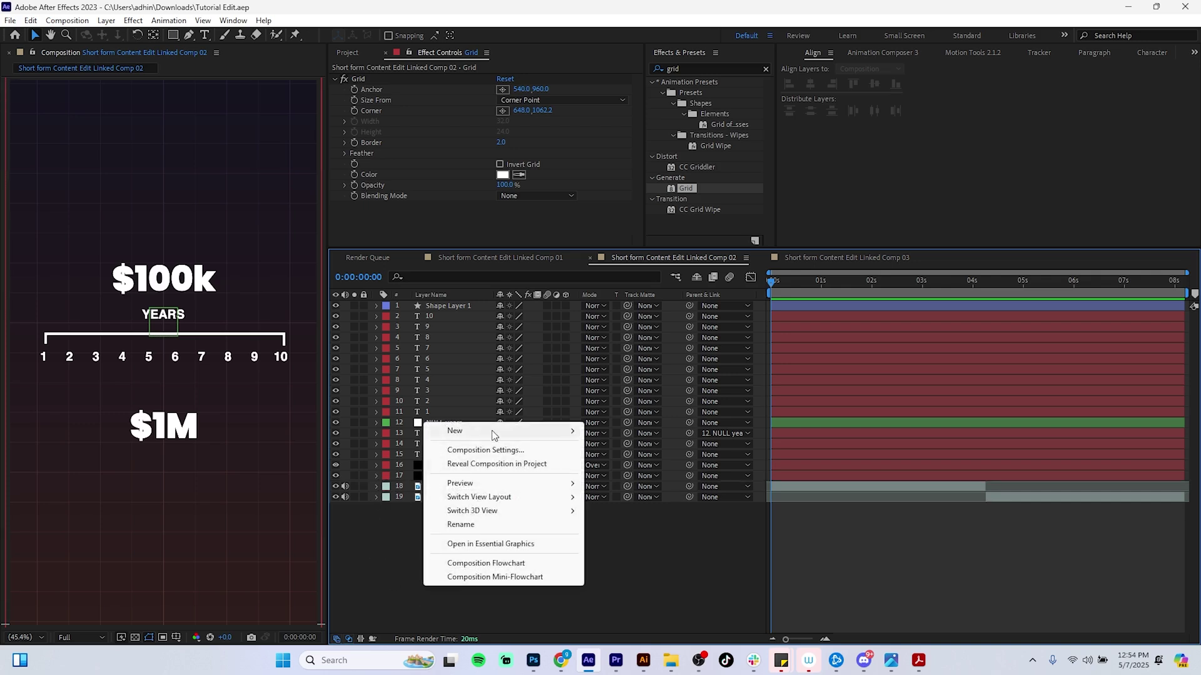
pyautogui.moveTo(500, 431)
pyautogui.click(634, 532)
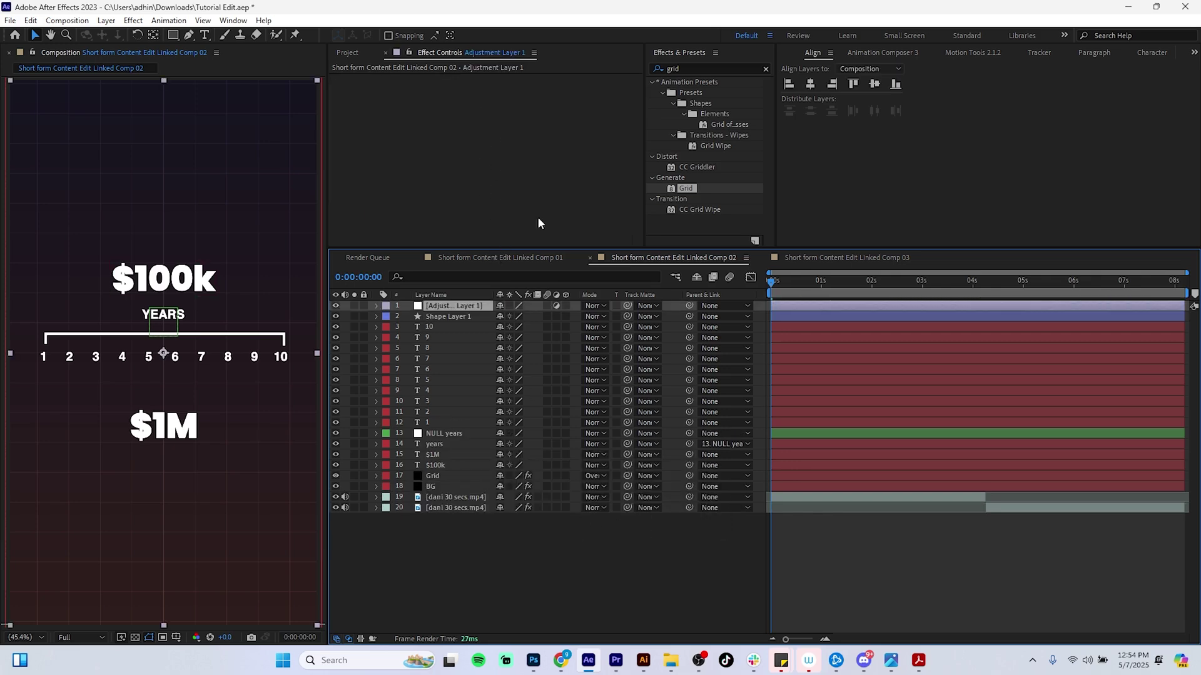
pyautogui.click(707, 68)
pyautogui.write('b')
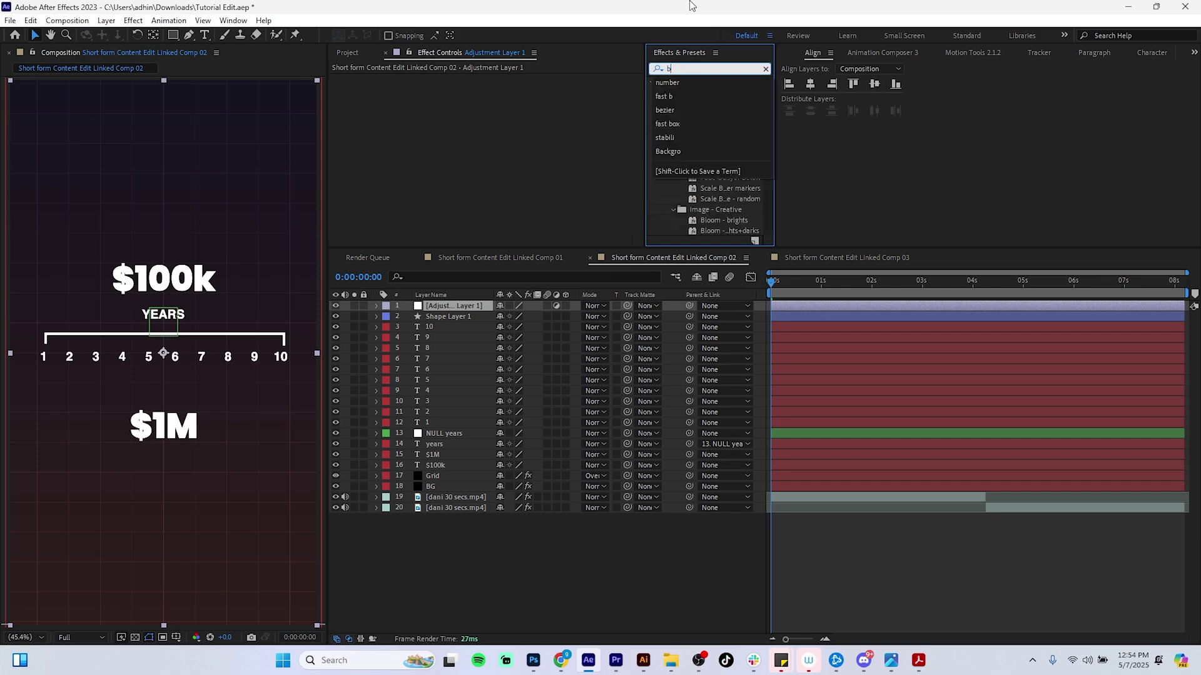
pyautogui.write('lur')
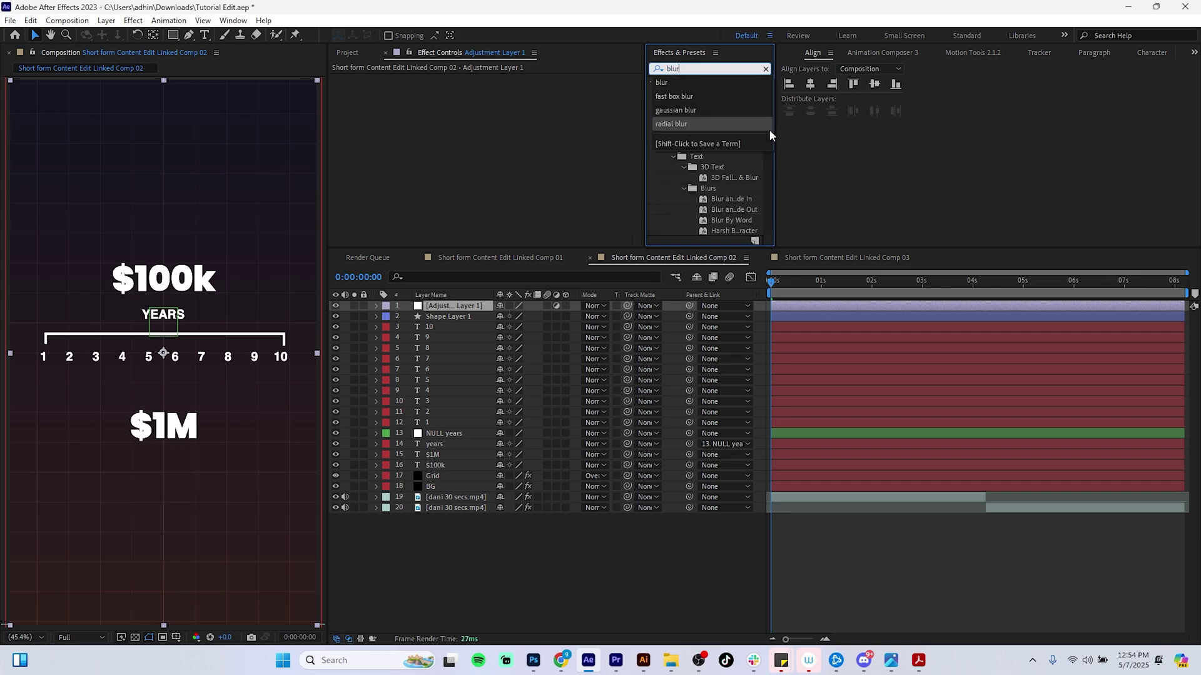
pyautogui.click(741, 96)
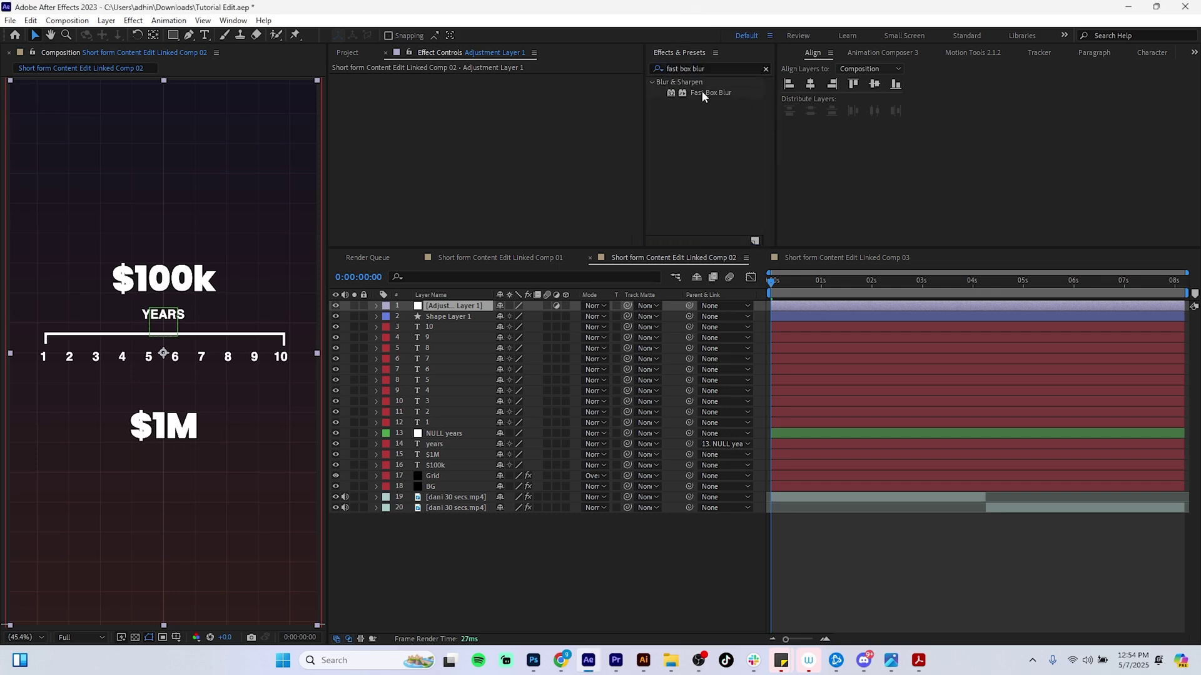
pyautogui.doubleClick(702, 93)
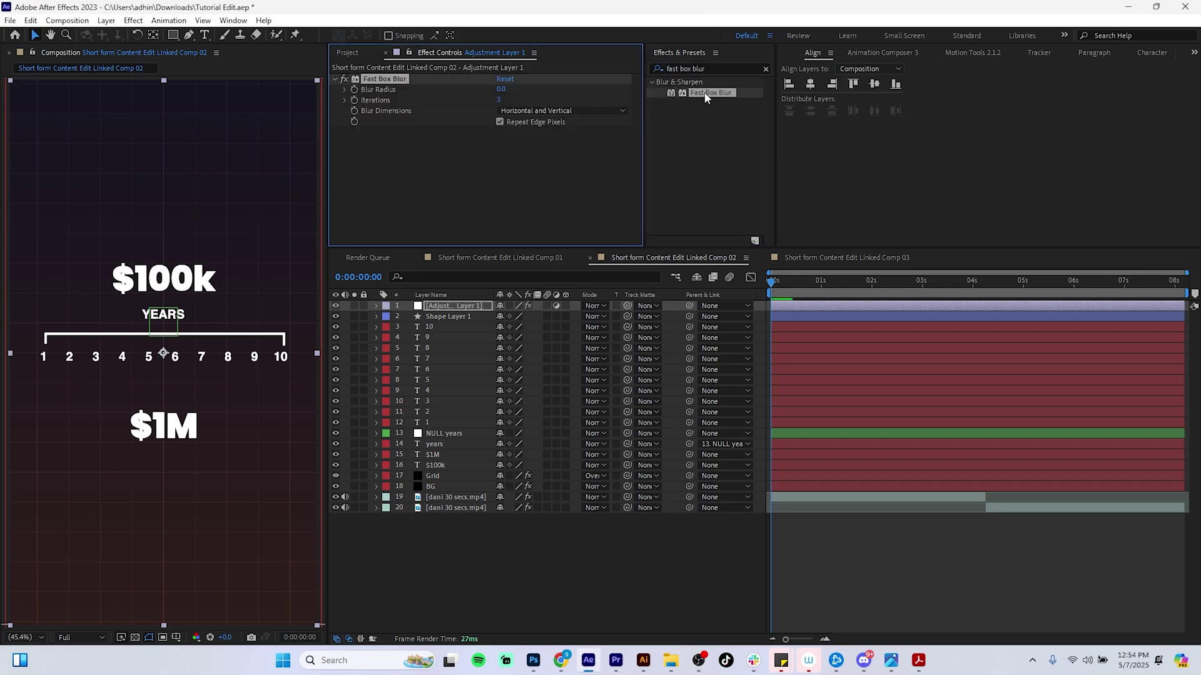
# Step: Try a Blur Radius of 2 on the adjustment layer's Fast Box Blur and settle on 3
pyautogui.click(502, 89)
pyautogui.write('2')
pyautogui.press('Return')
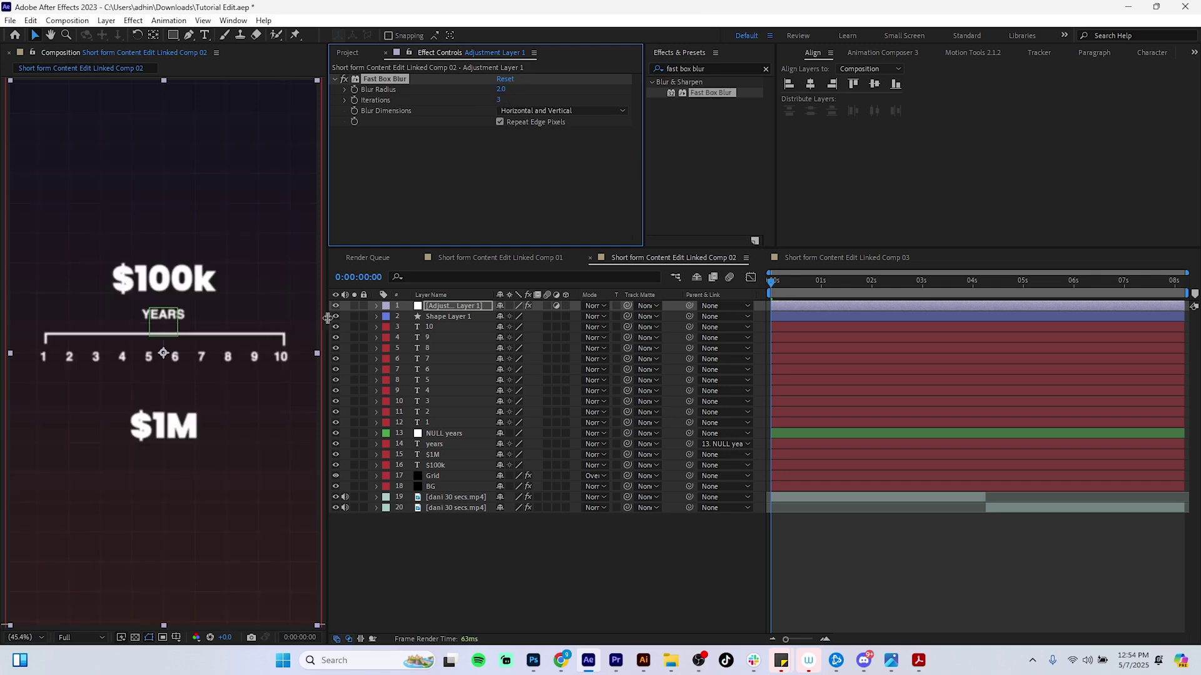
pyautogui.click(500, 89)
pyautogui.press('Return')
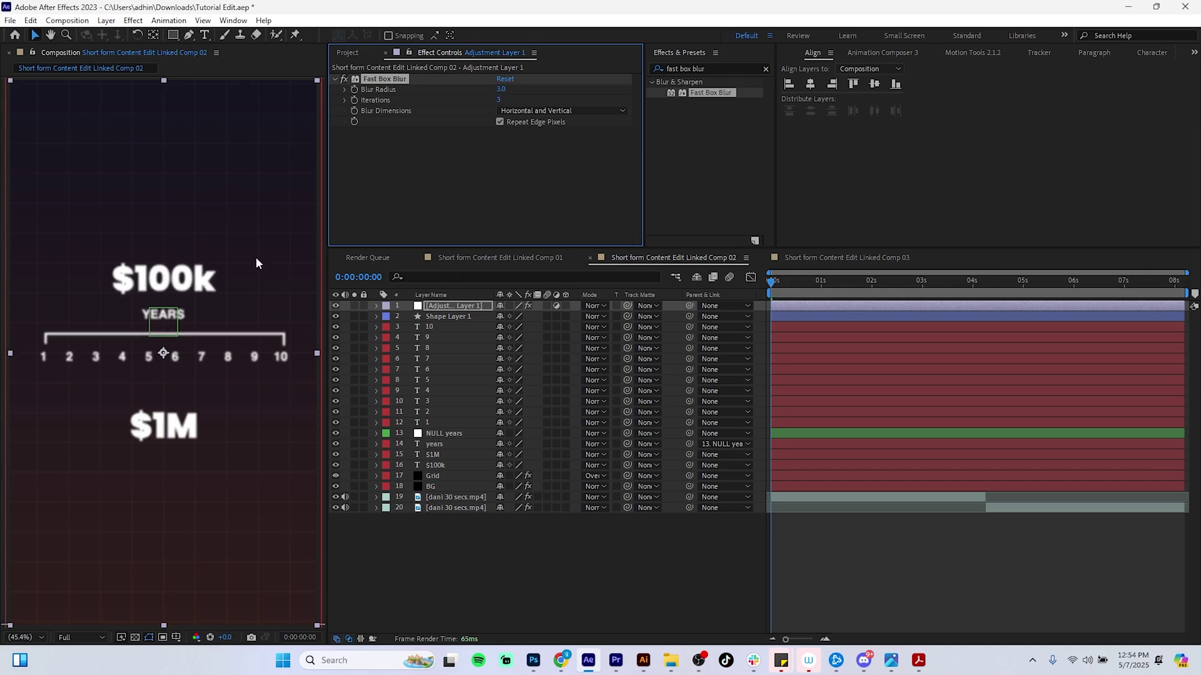
# Step: Draw an elliptical mask around the numbered bracket on the adjustment layer and invert it
pyautogui.moveTo(173, 34); pyautogui.dragTo(205, 66)
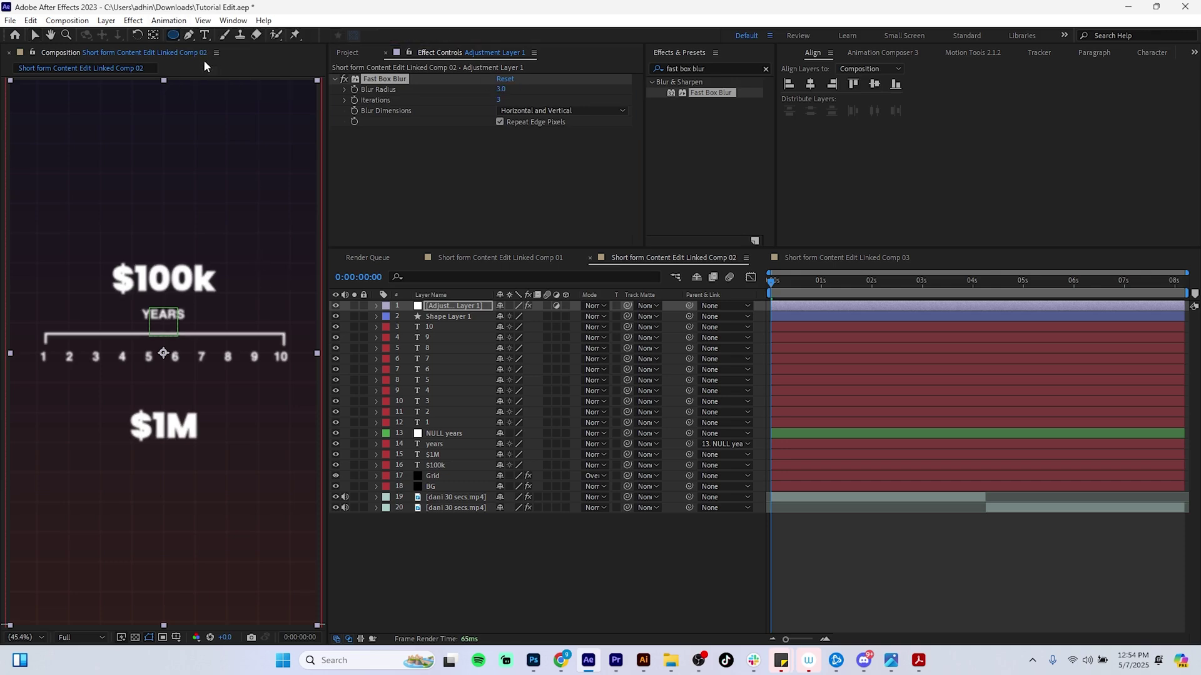
pyautogui.moveTo(37, 277)
pyautogui.mouseDown()
pyautogui.moveTo(277, 426)
pyautogui.moveTo(288, 418)
pyautogui.mouseUp()
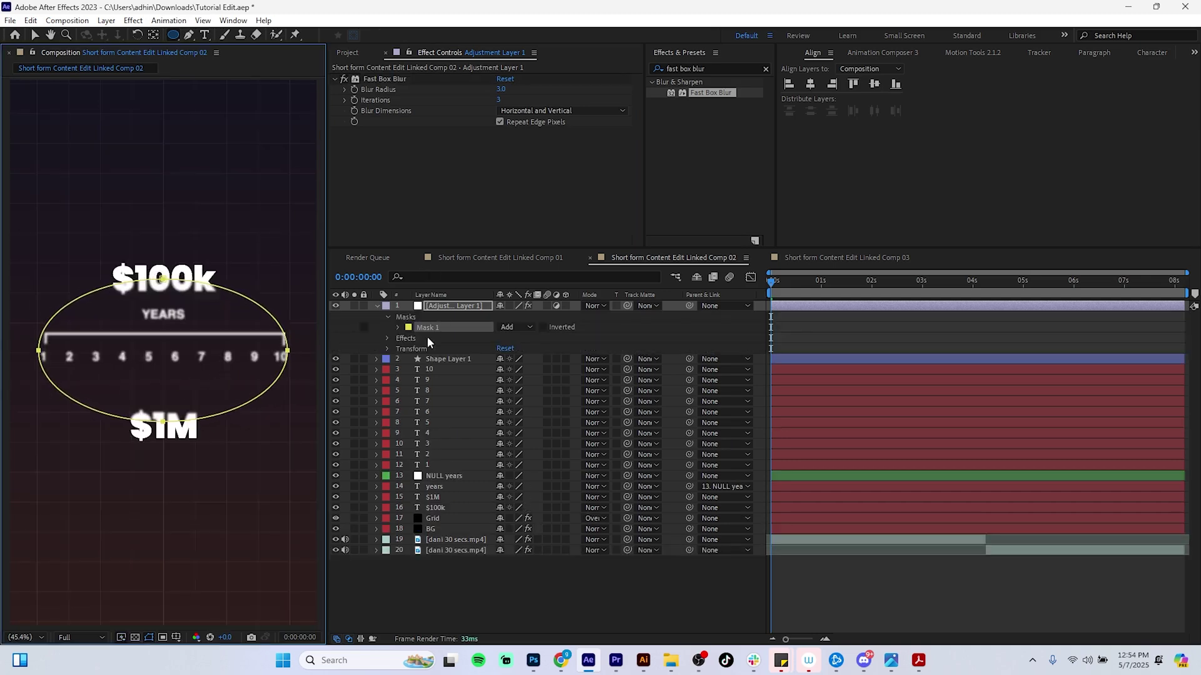
pyautogui.click(542, 327)
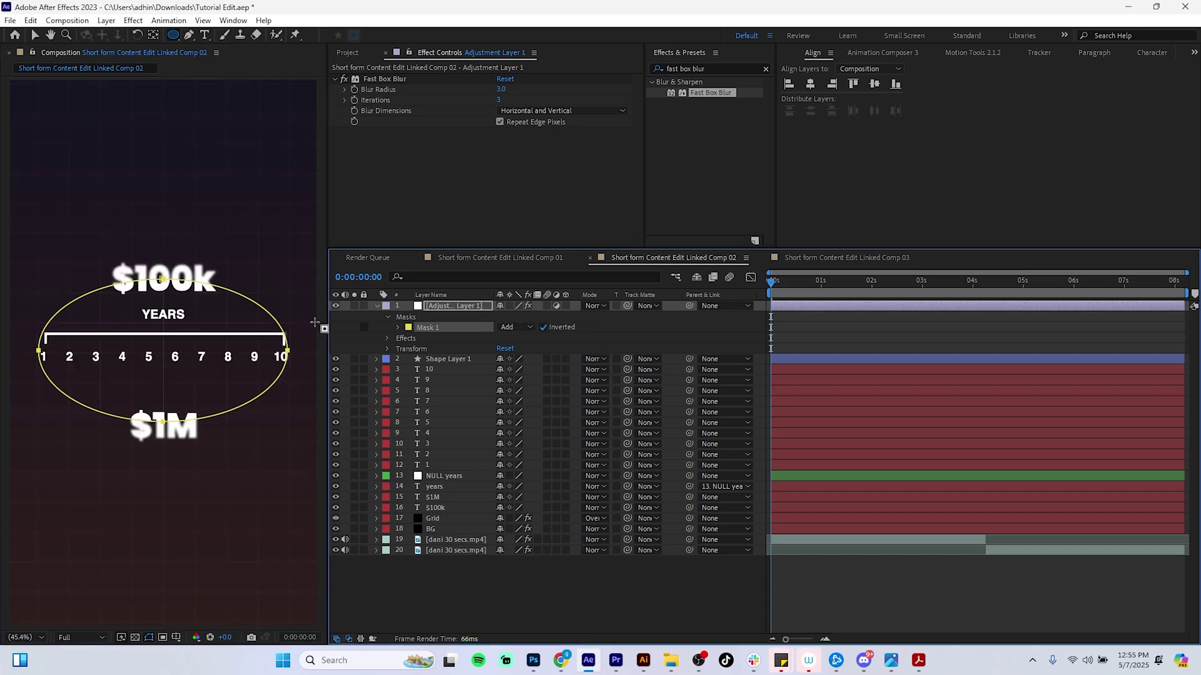
# Step: Set the elliptical mask's feather to 383 pixels and its expansion to 34 pixels
pyautogui.click(400, 327)
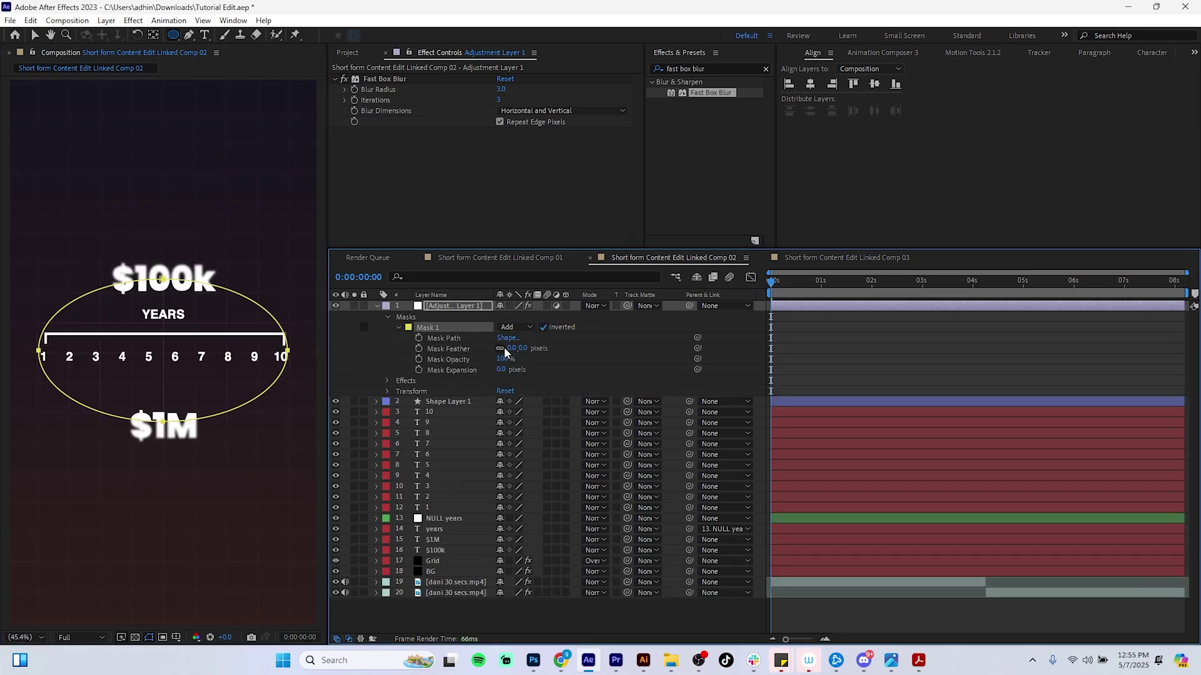
pyautogui.moveTo(514, 349); pyautogui.dragTo(678, 324)
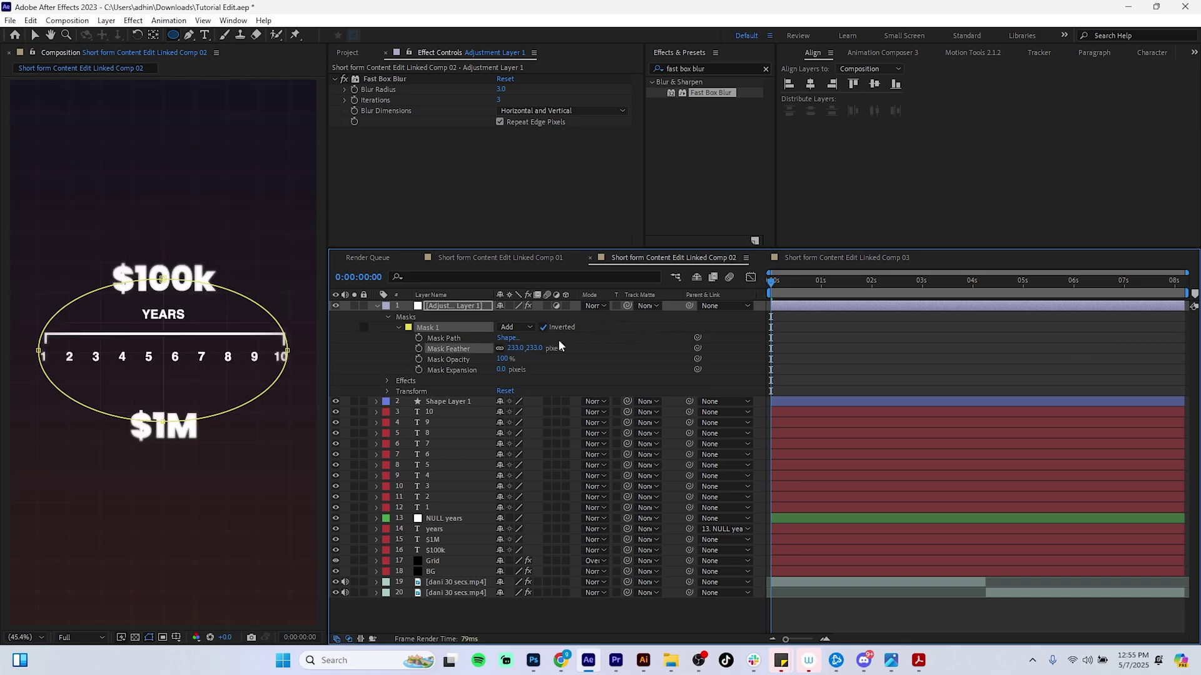
pyautogui.moveTo(501, 370); pyautogui.dragTo(609, 341)
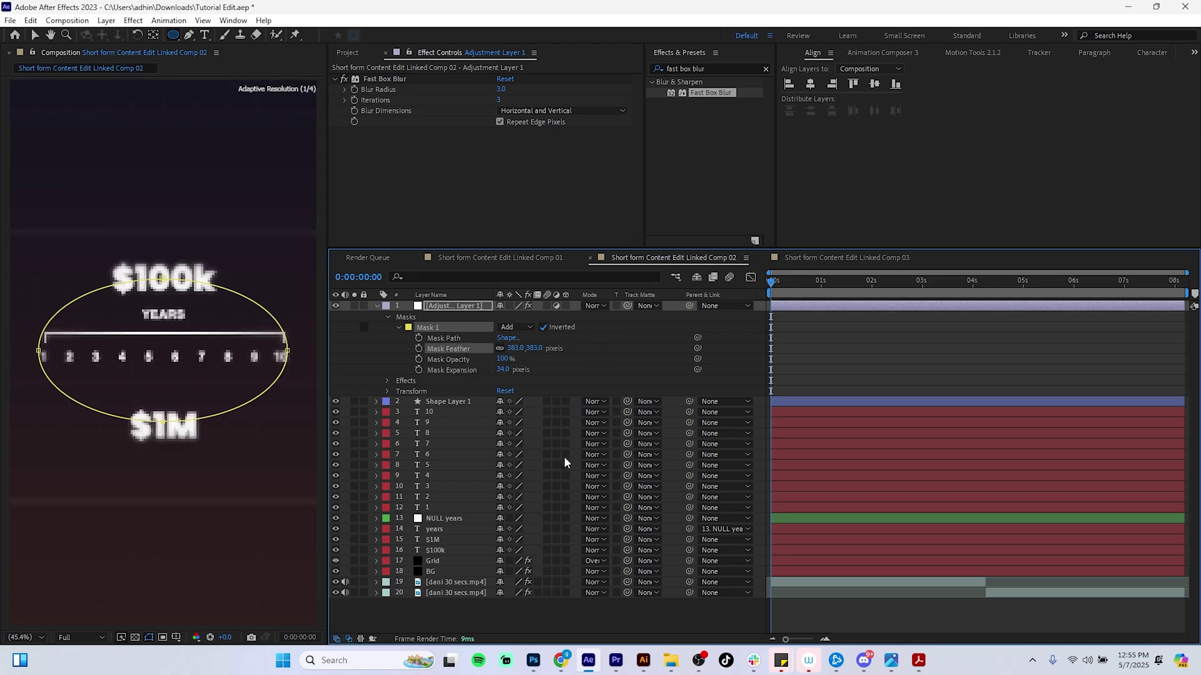
pyautogui.click(517, 624)
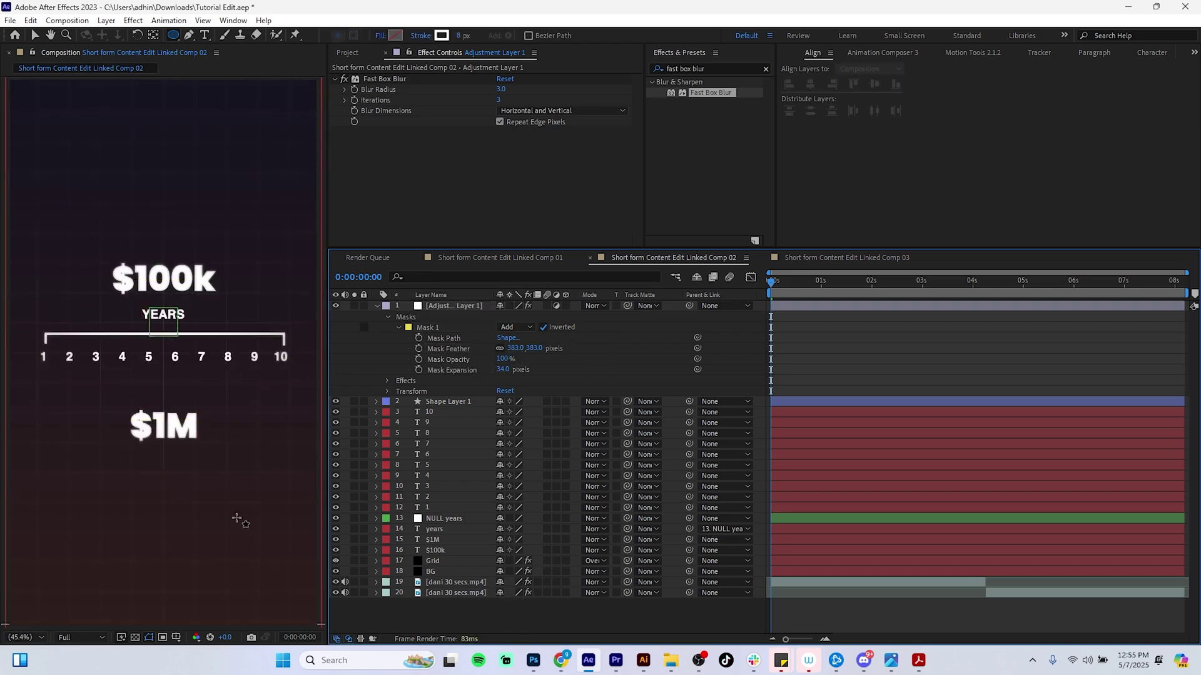
# Step: Compare the composition with the adjustment layer hidden and shown, and collapse the layer's properties
pyautogui.click(335, 305)
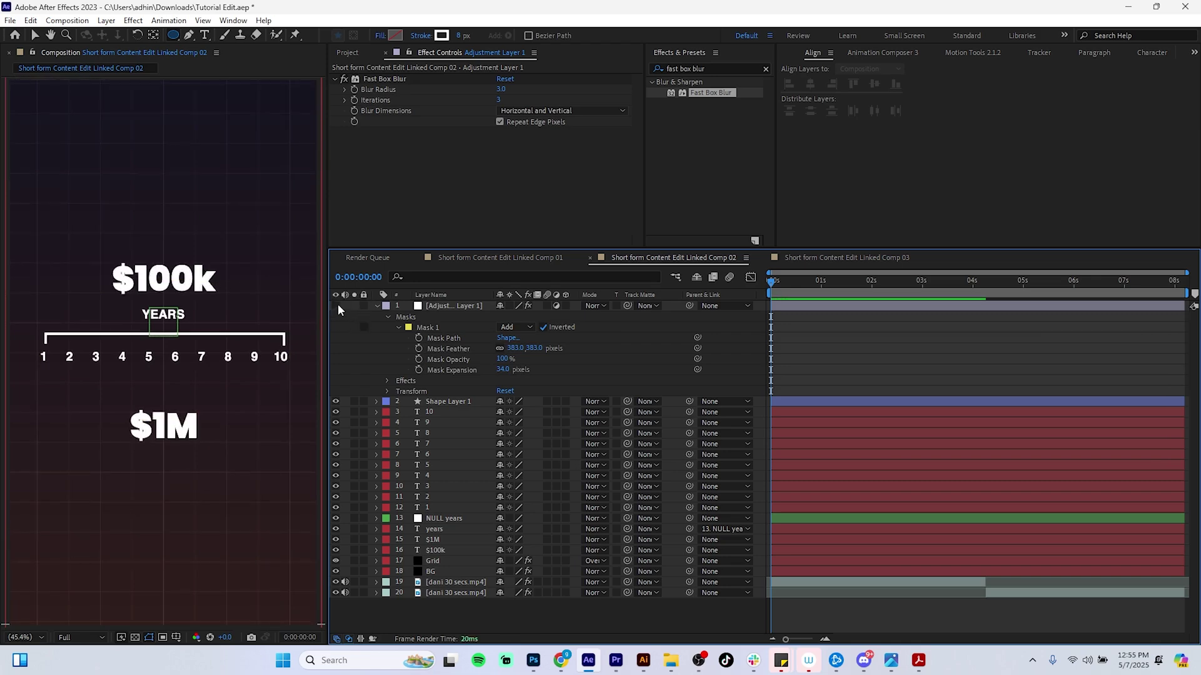
pyautogui.click(337, 305)
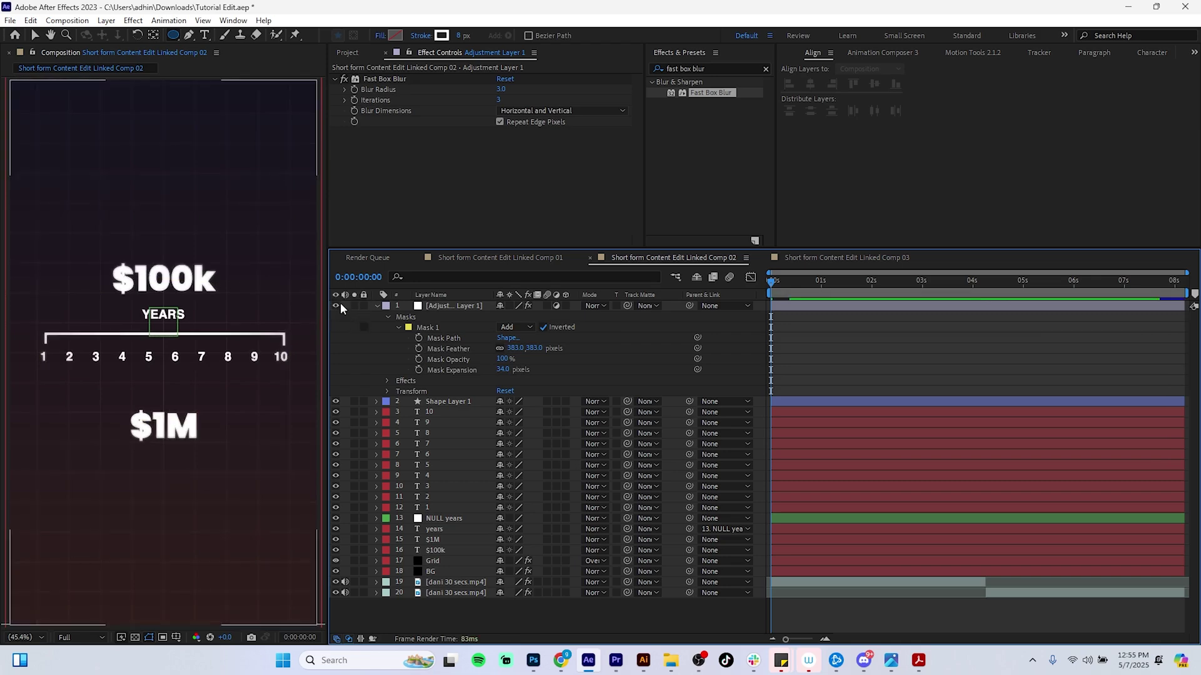
pyautogui.click(377, 305)
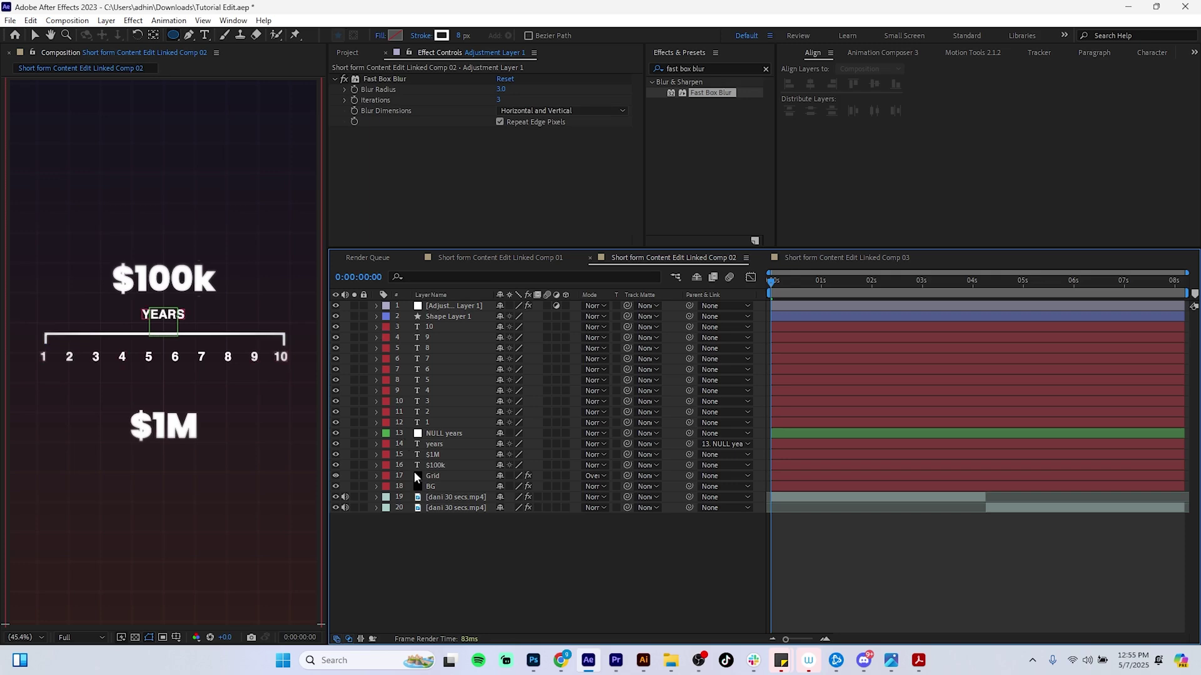
# Step: Return to the Selection tool and lock the blur adjustment layer
pyautogui.press('v')
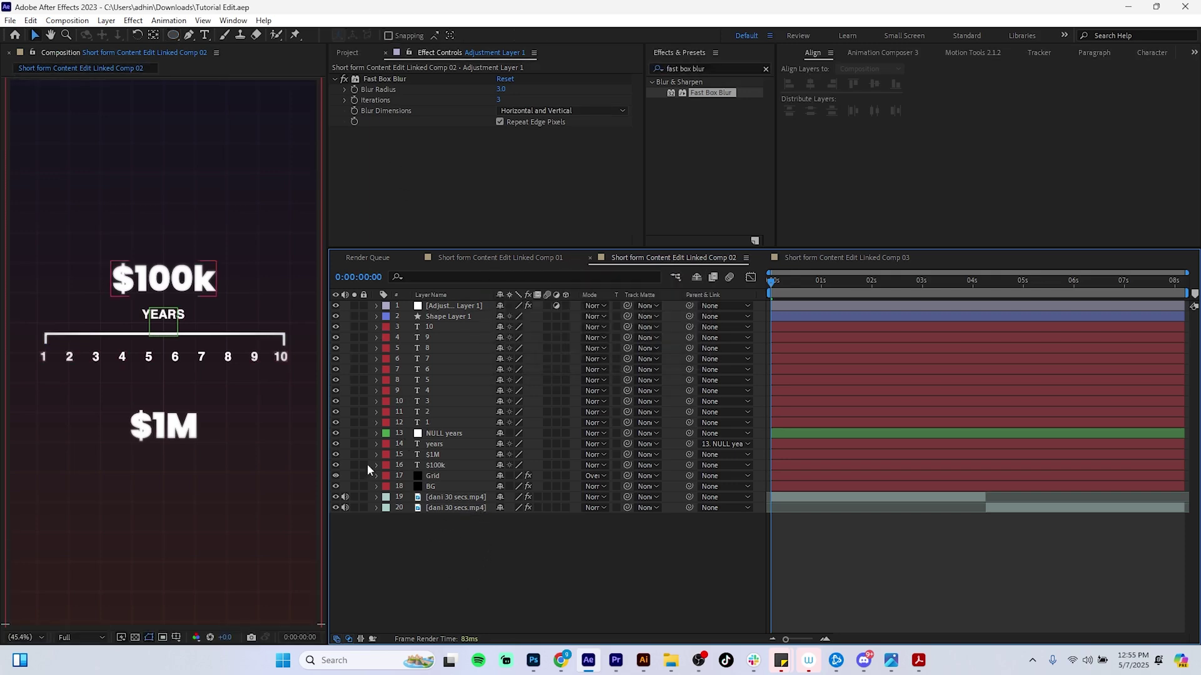
pyautogui.click(175, 429)
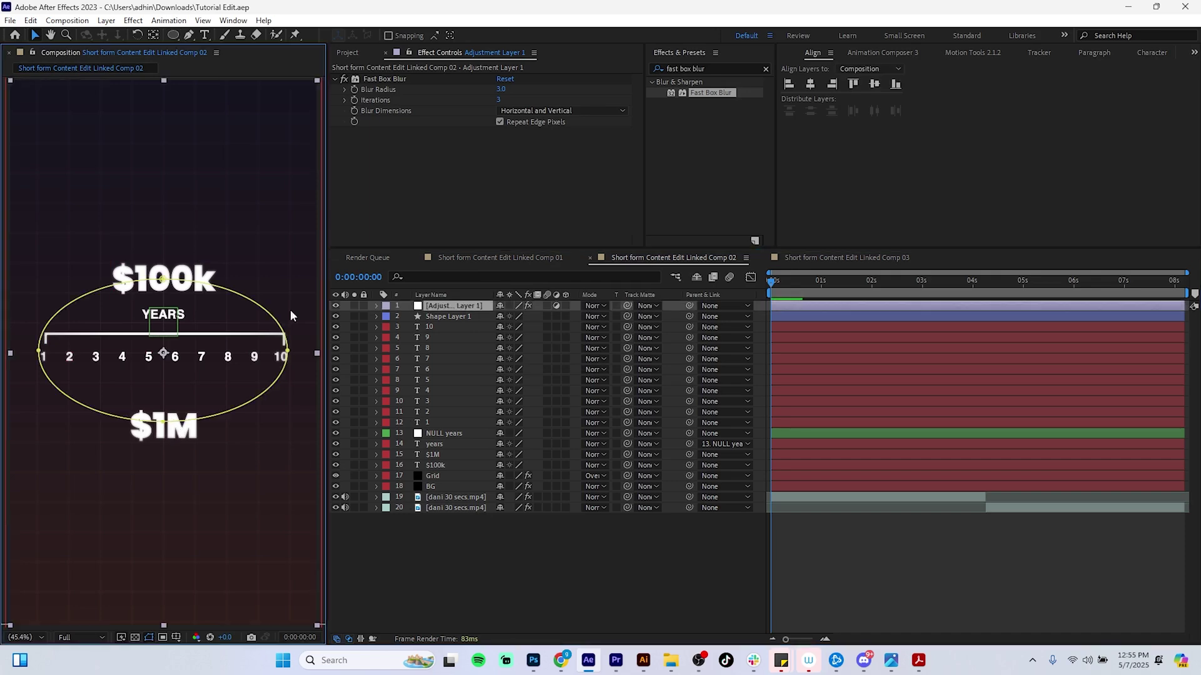
pyautogui.click(364, 307)
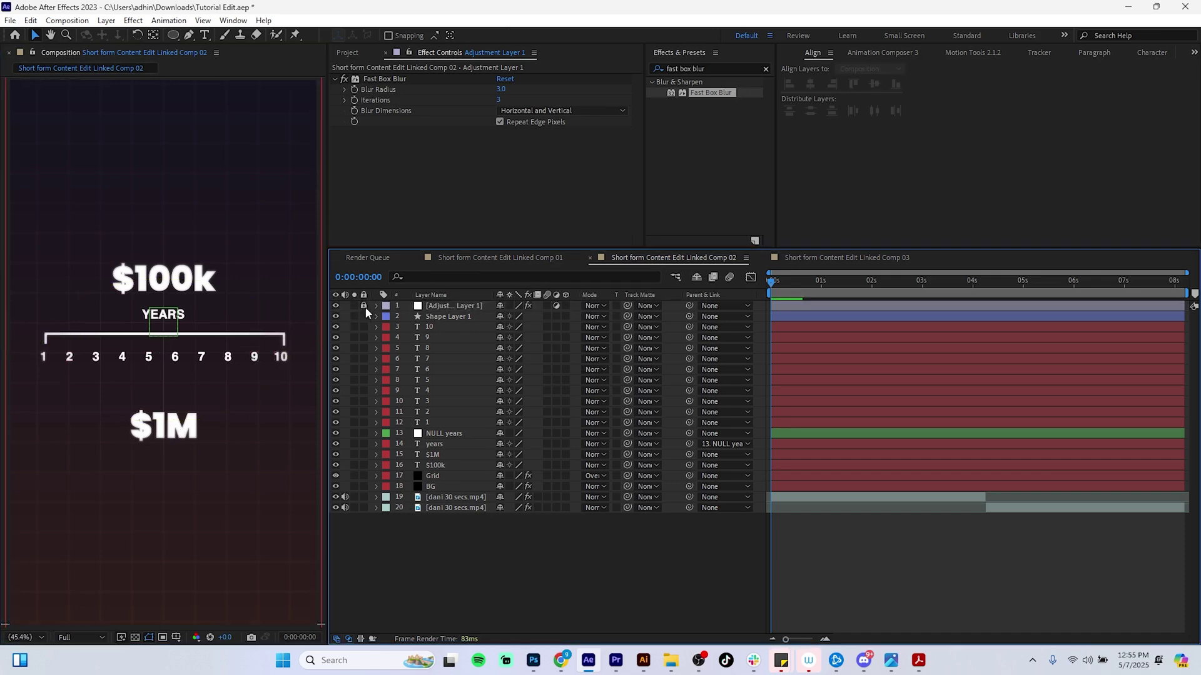
# Step: Move the $1M text slightly up, closer to the numbered bracket
pyautogui.click(437, 316)
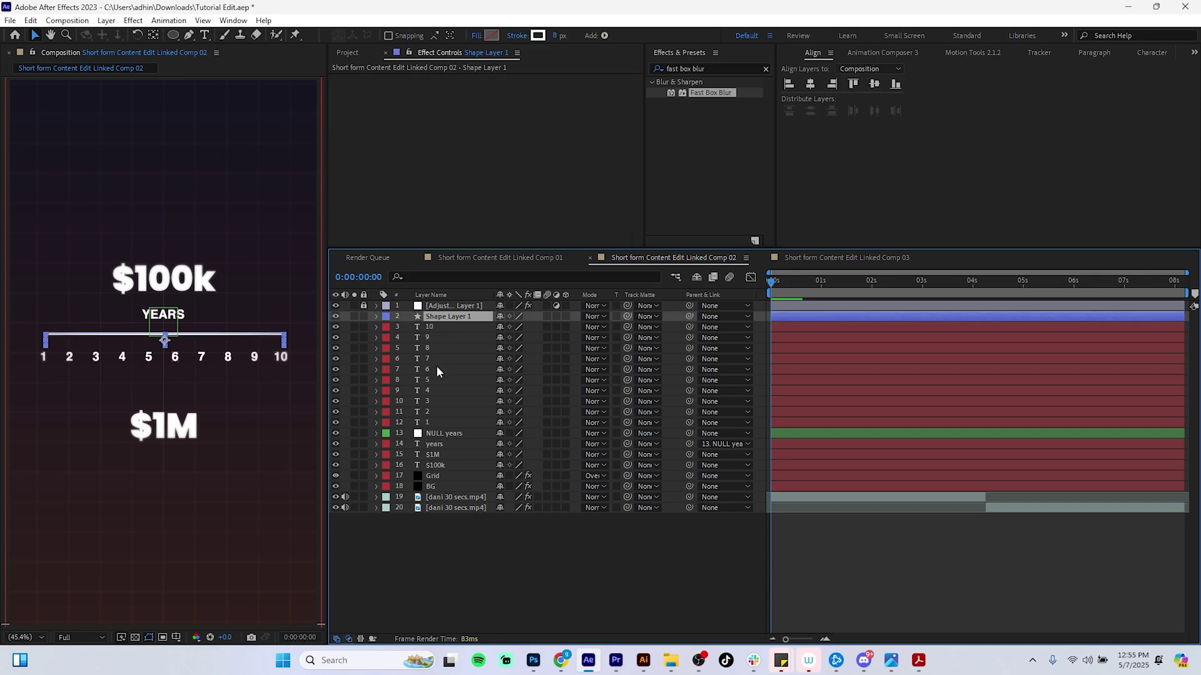
pyautogui.click(441, 454)
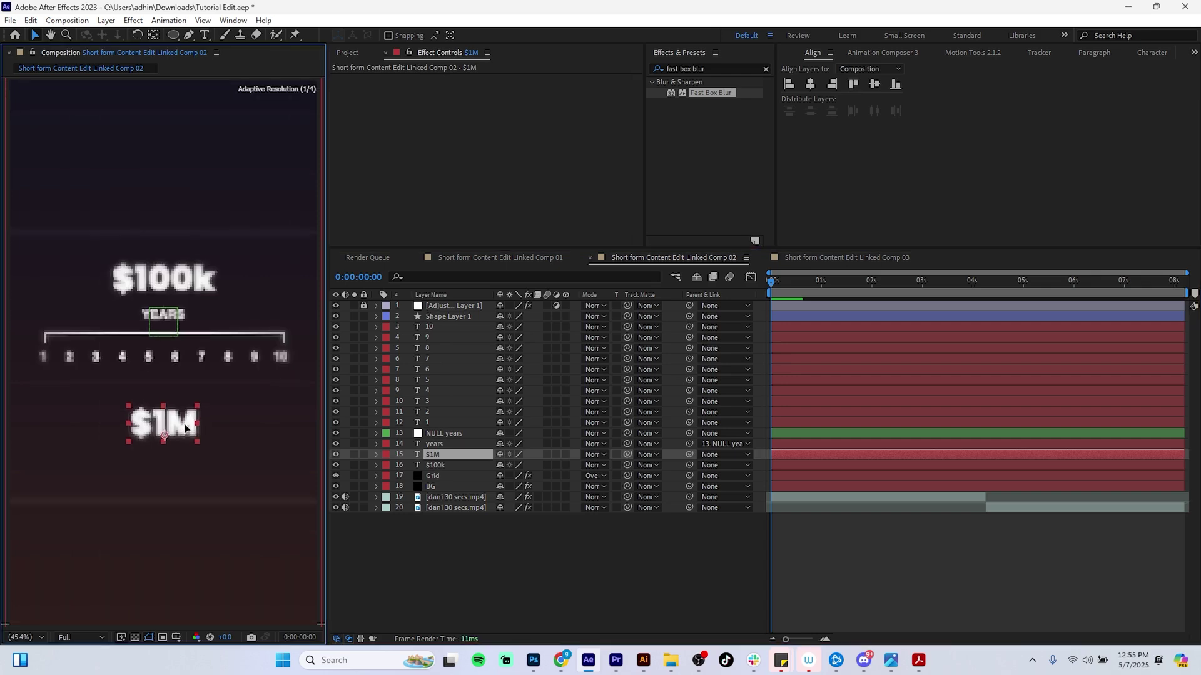
pyautogui.click(453, 587)
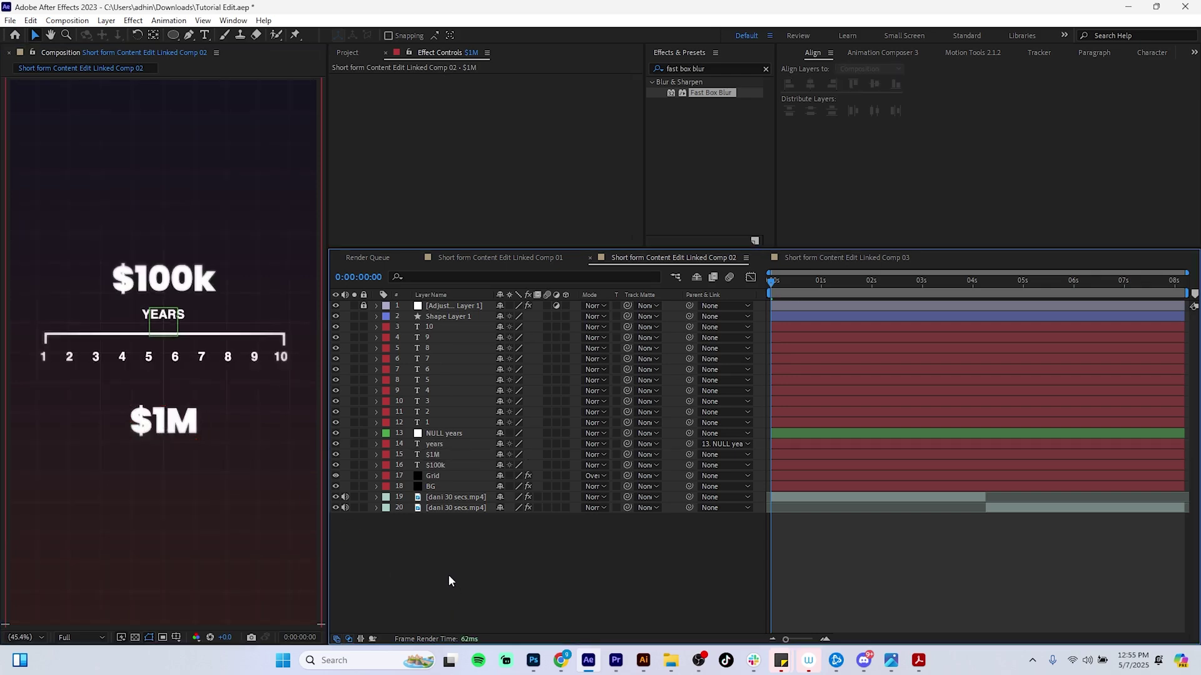
# Step: Switch to Premiere Pro, move the playhead to the start of the dani 30 secs sequence and save the project
pyautogui.click(616, 661)
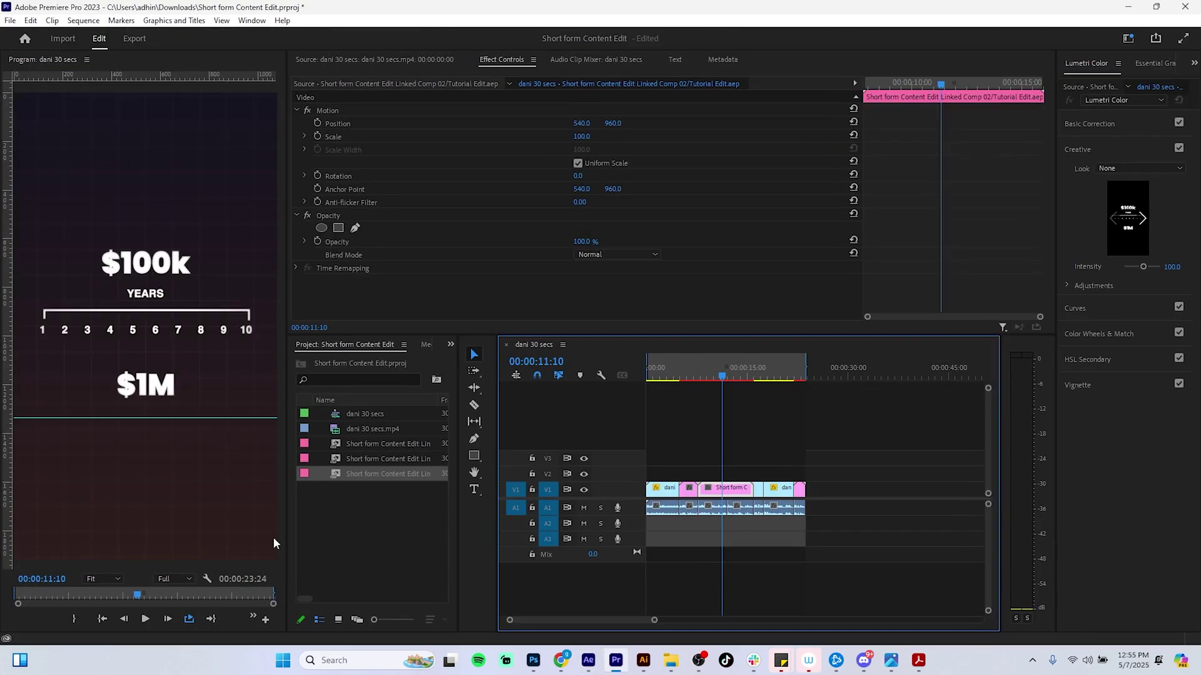
pyautogui.moveTo(724, 381); pyautogui.dragTo(632, 384)
pyautogui.hotkey('ctrl', 's')
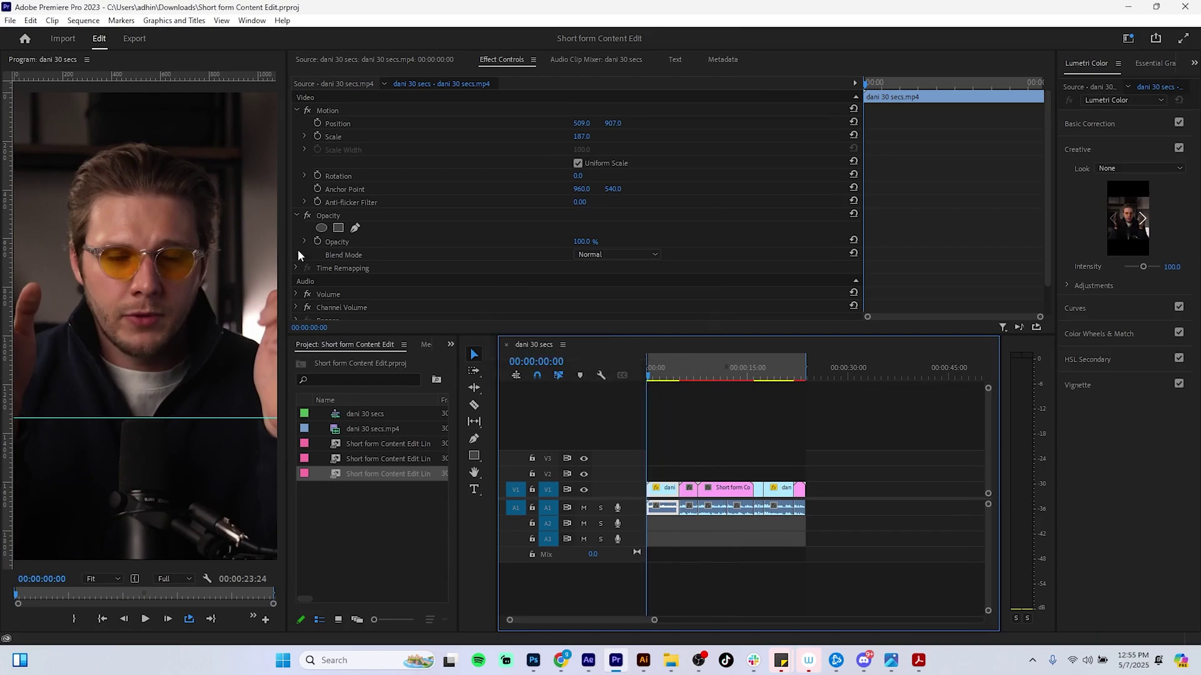
# Step: Render the dani 30 secs sequence from in point to out point
pyautogui.click(81, 21)
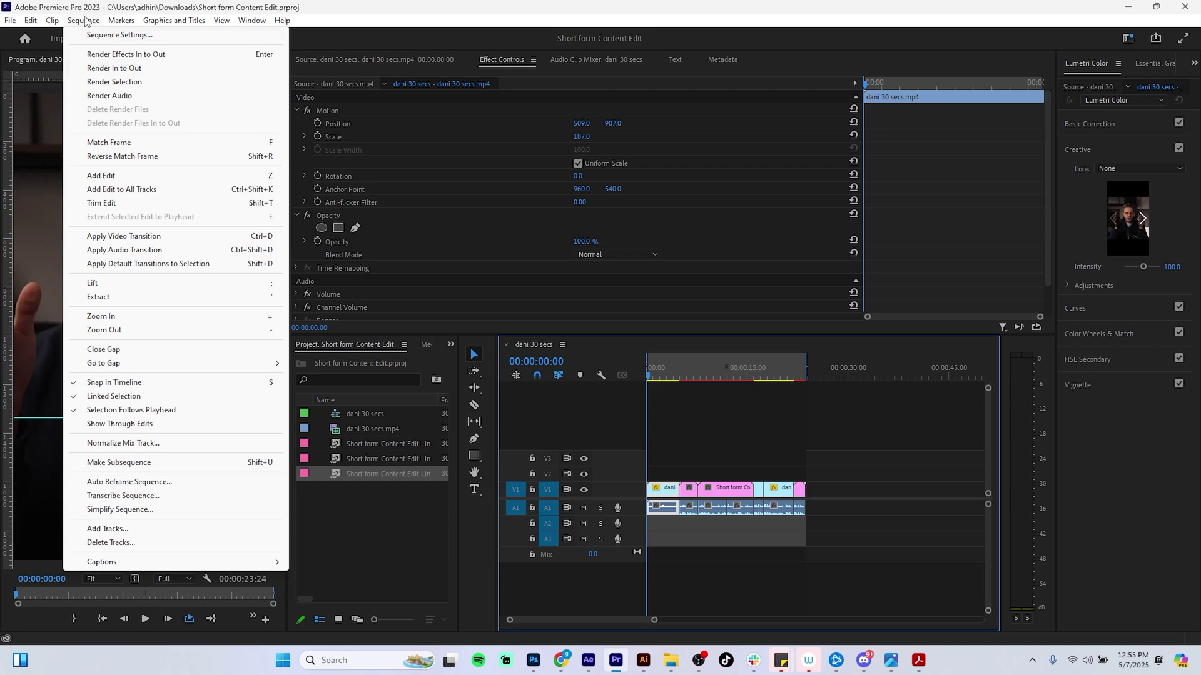
pyautogui.click(89, 22)
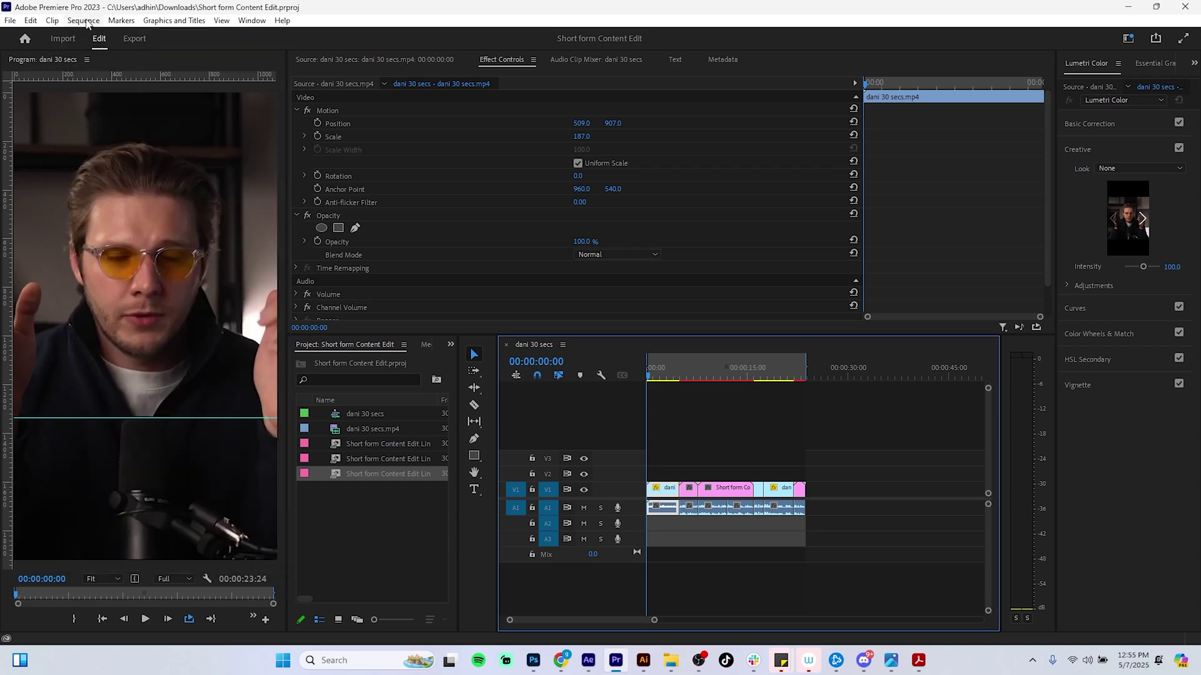
pyautogui.click(87, 22)
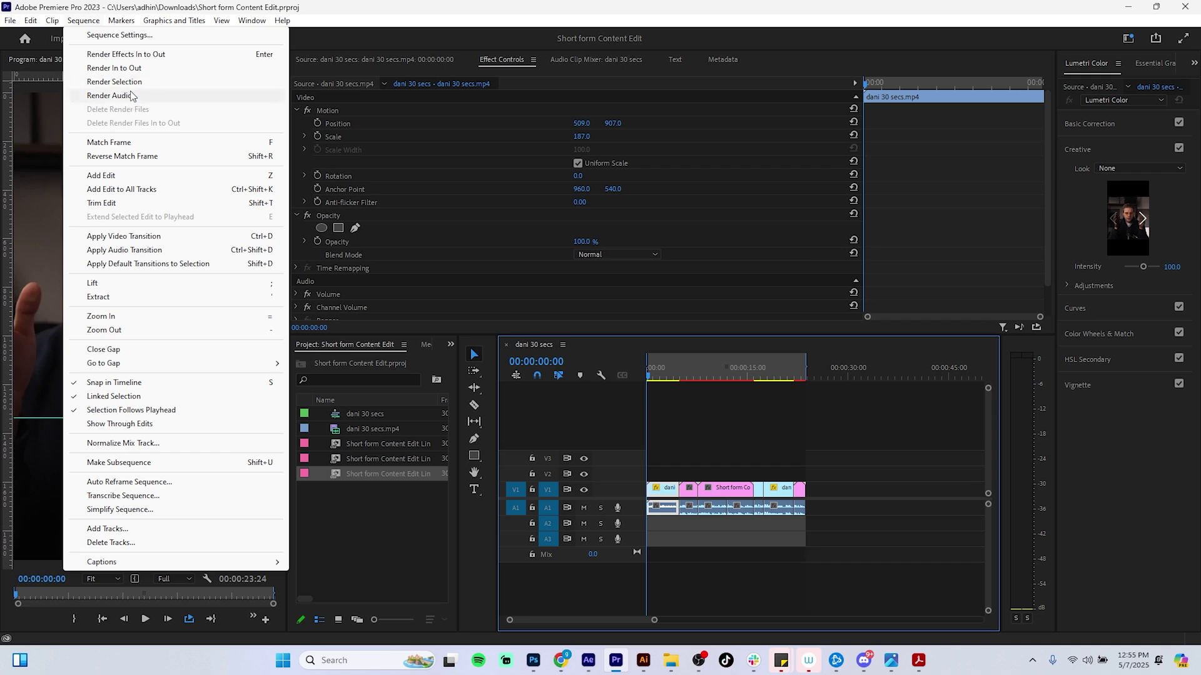
pyautogui.click(130, 68)
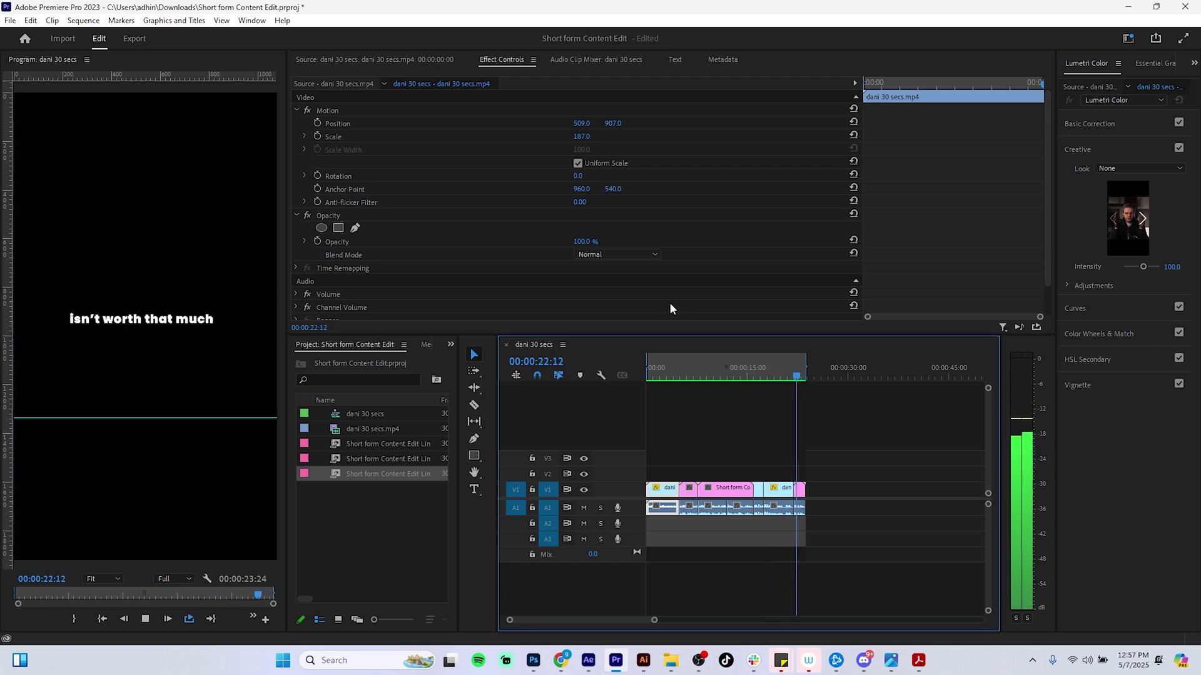
# Step: Move the playhead to the start of the first linked composition clip and save the project
pyautogui.moveTo(752, 365); pyautogui.dragTo(682, 381)
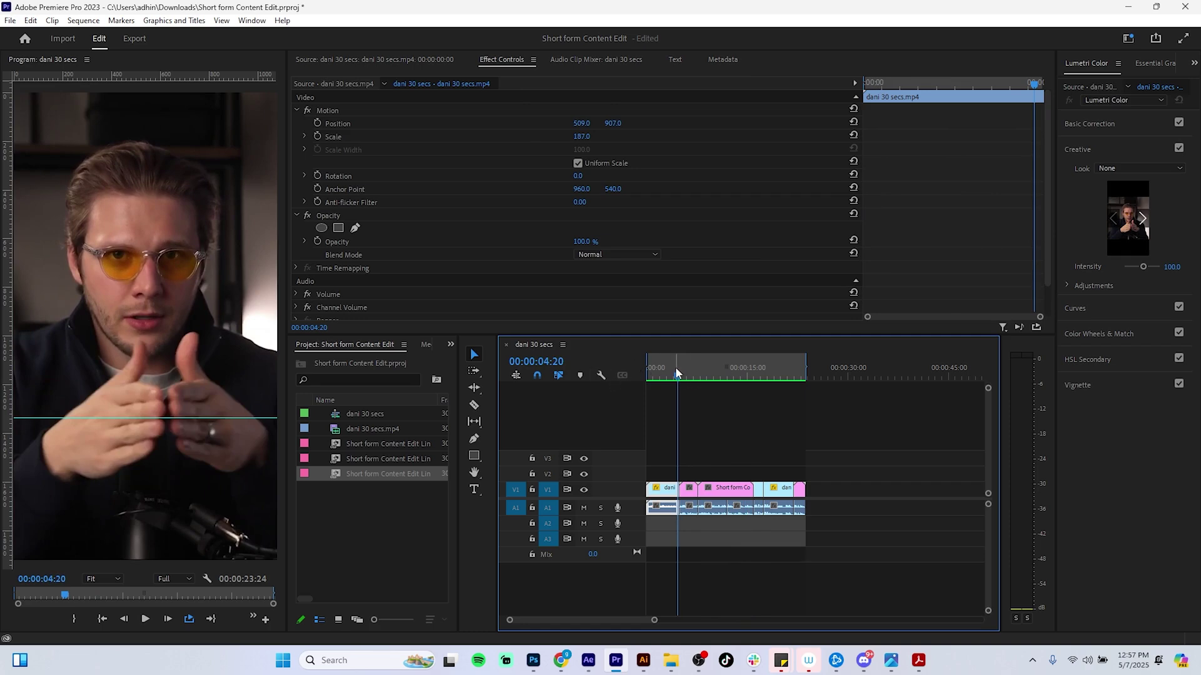
pyautogui.moveTo(676, 373); pyautogui.dragTo(680, 374)
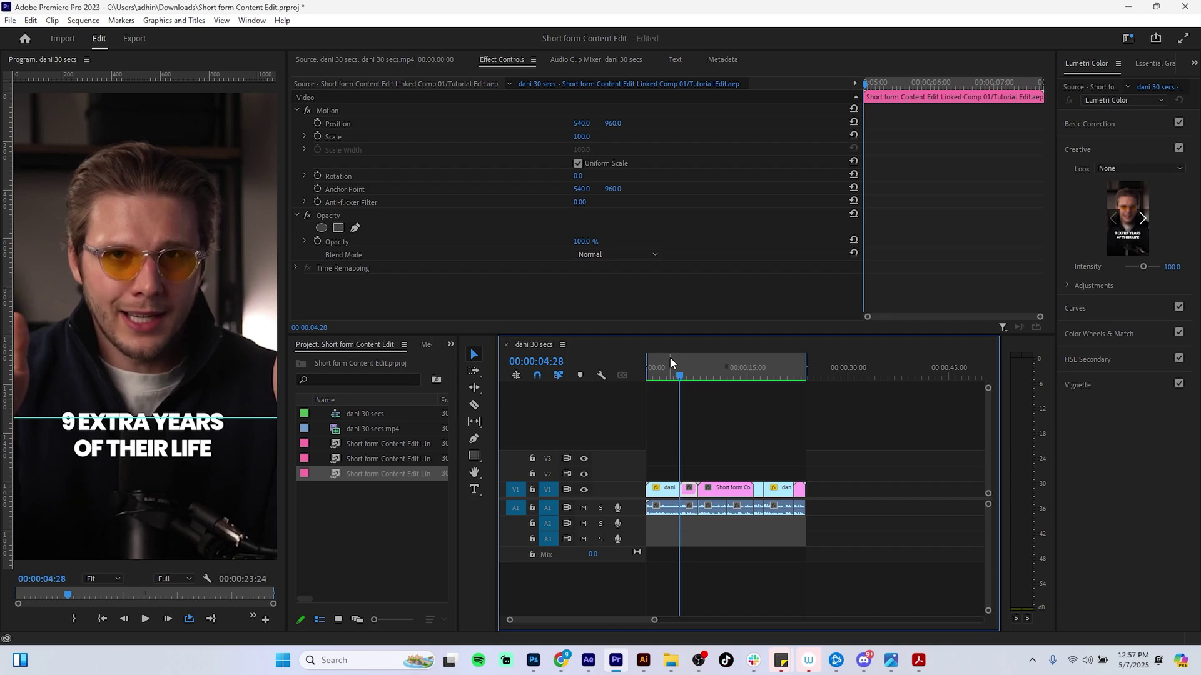
pyautogui.hotkey('ctrl', 's')
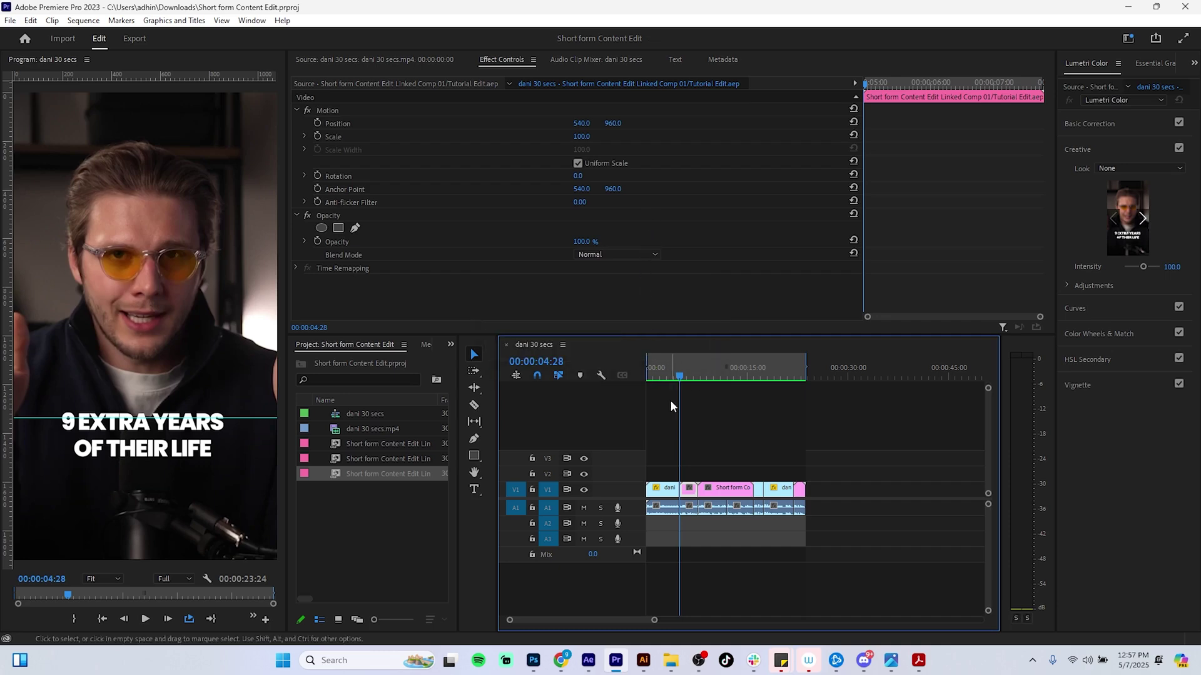
# Step: Play back the linked clip with the 9 EXTRA YEARS OF THEIR LIFE caption to review it
pyautogui.click(698, 459)
pyautogui.click(690, 489)
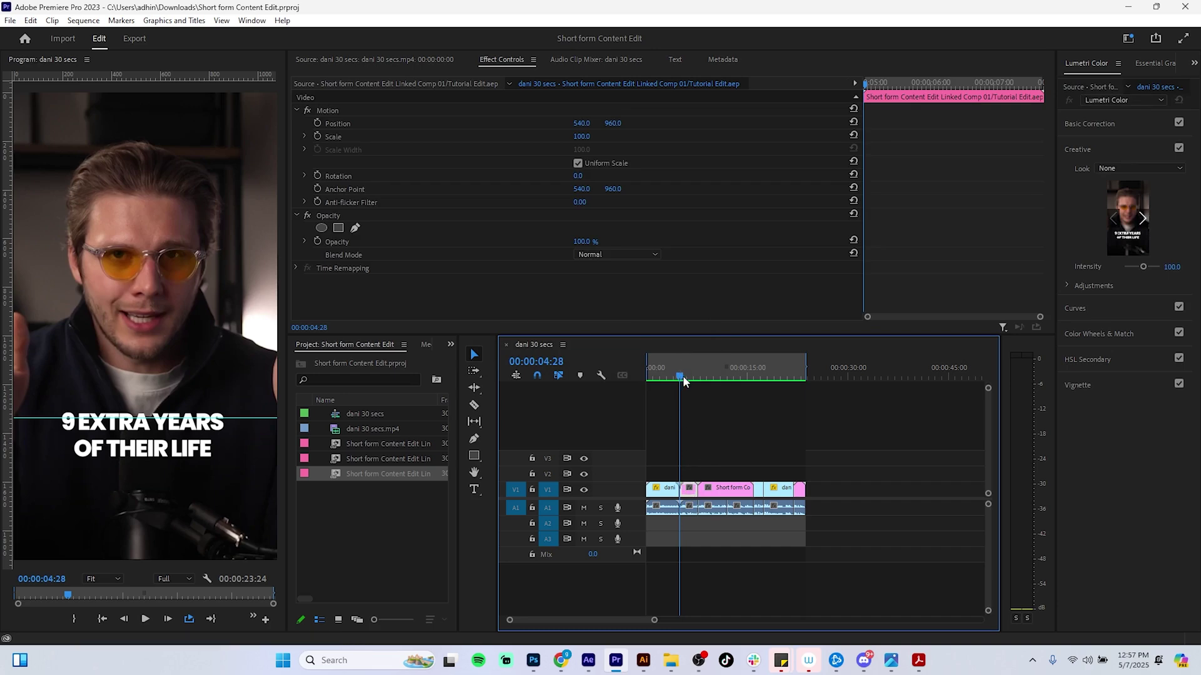
pyautogui.press('space')
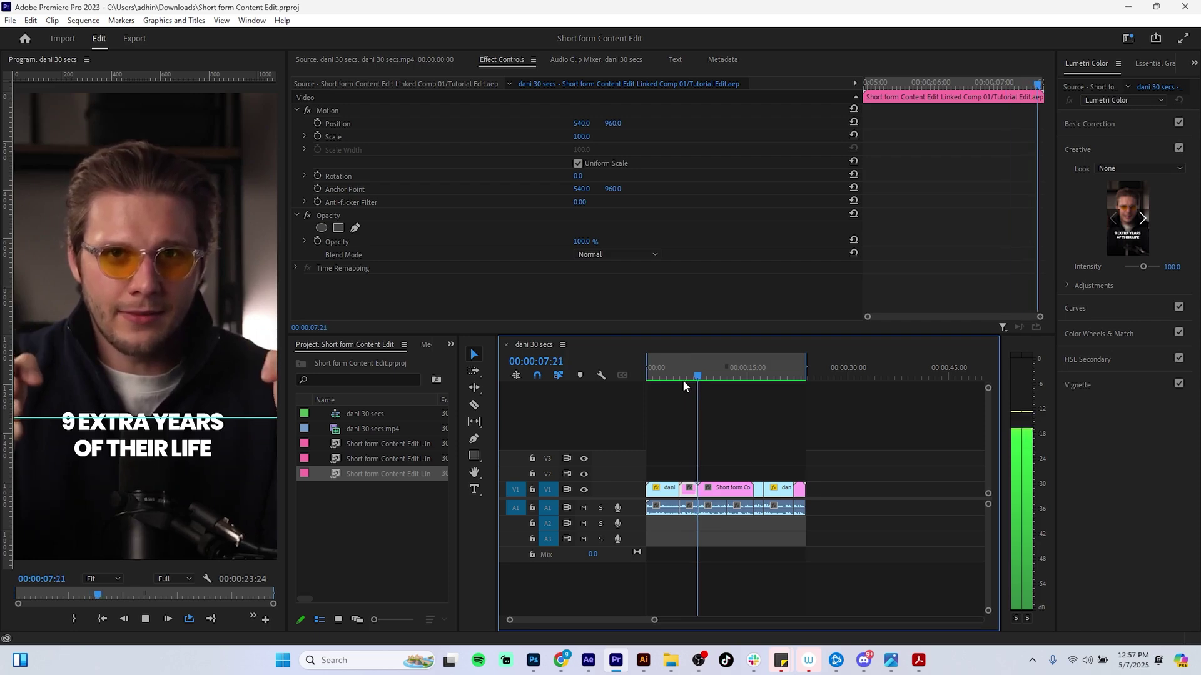
pyautogui.press('space')
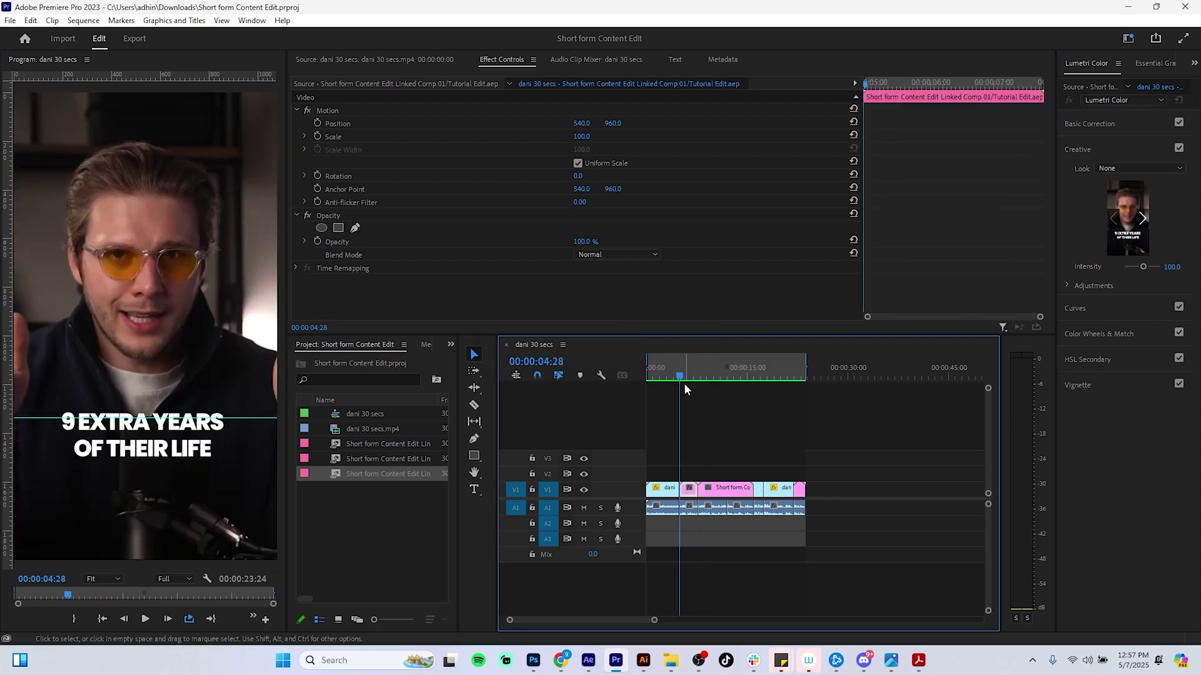
pyautogui.press('space')
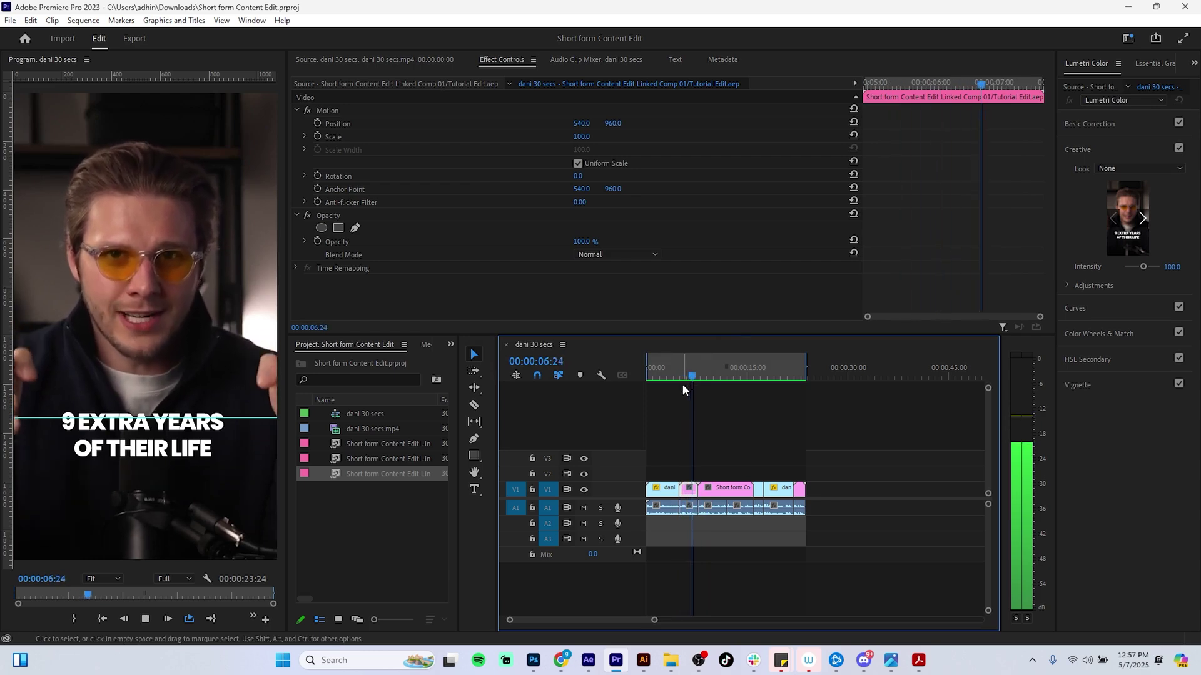
pyautogui.press('space')
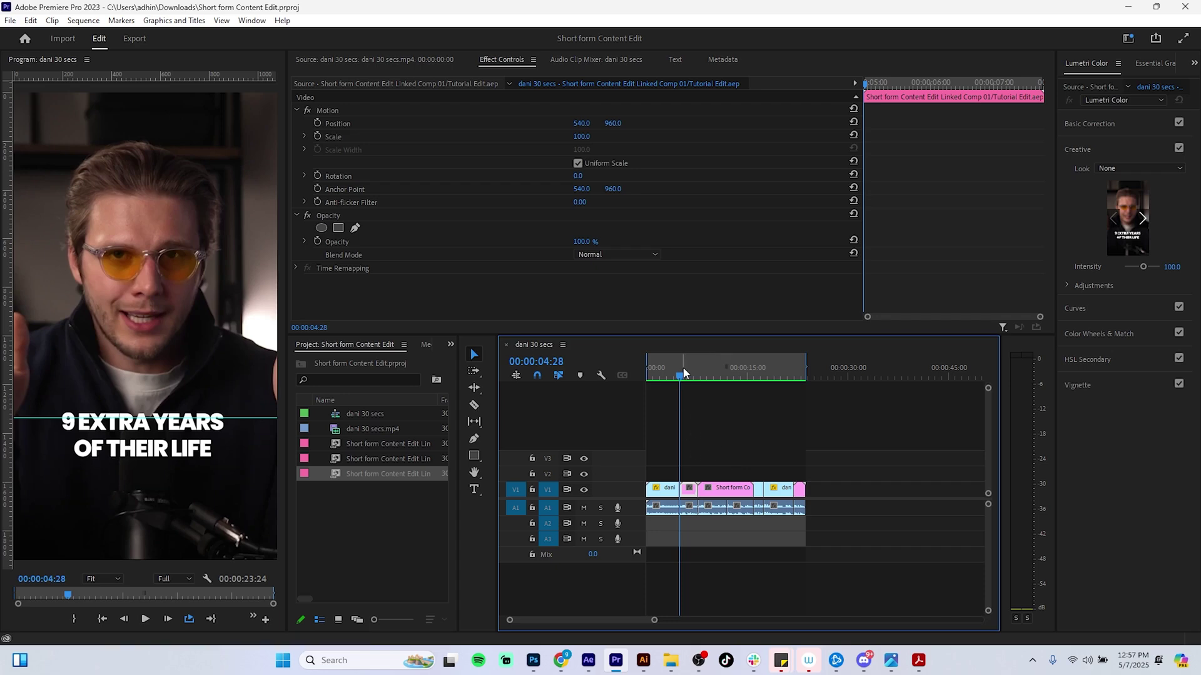
# Step: Switch to After Effects and hide the 9 EXTRA YEARS OF THEIR LIFE text layer in Short form Content Edit Linked Comp 01
pyautogui.moveTo(683, 366); pyautogui.dragTo(692, 378)
pyautogui.click(689, 489)
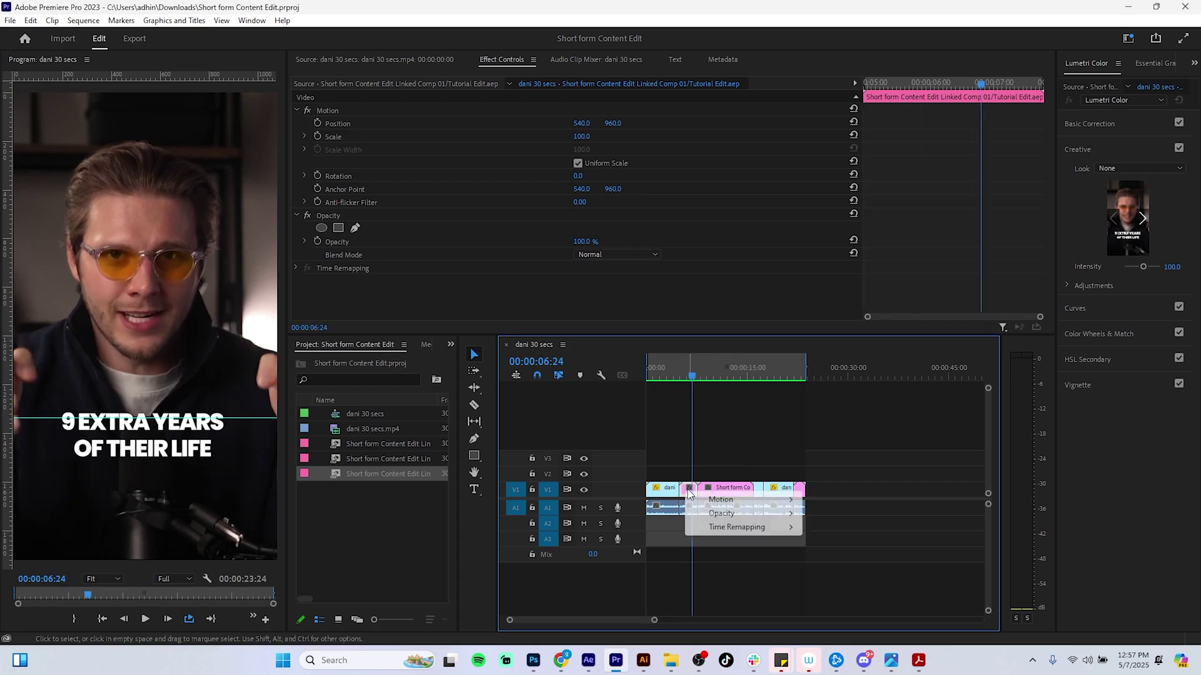
pyautogui.click(704, 434)
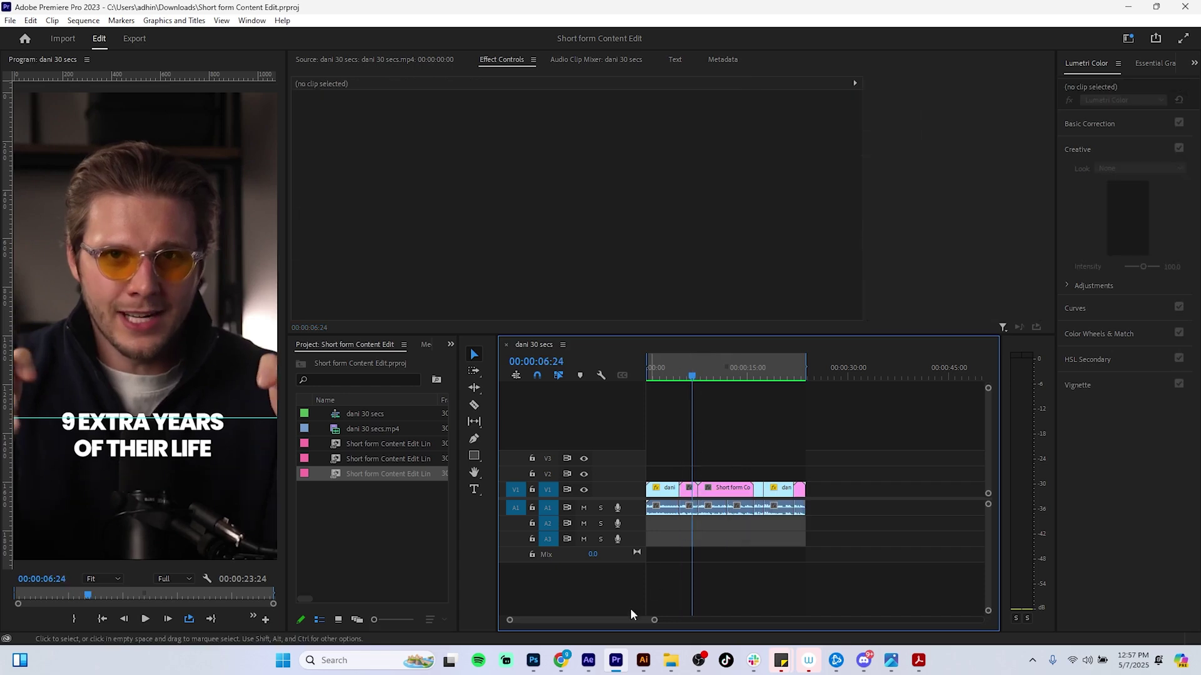
pyautogui.click(588, 660)
pyautogui.click(519, 258)
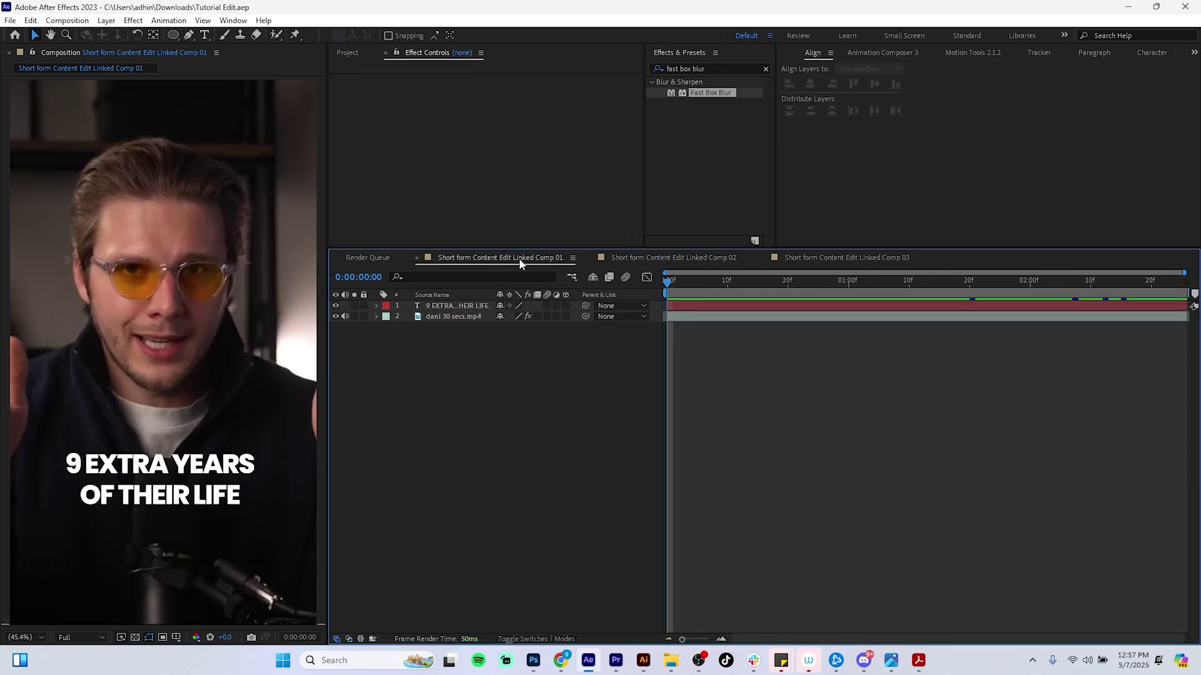
pyautogui.click(335, 305)
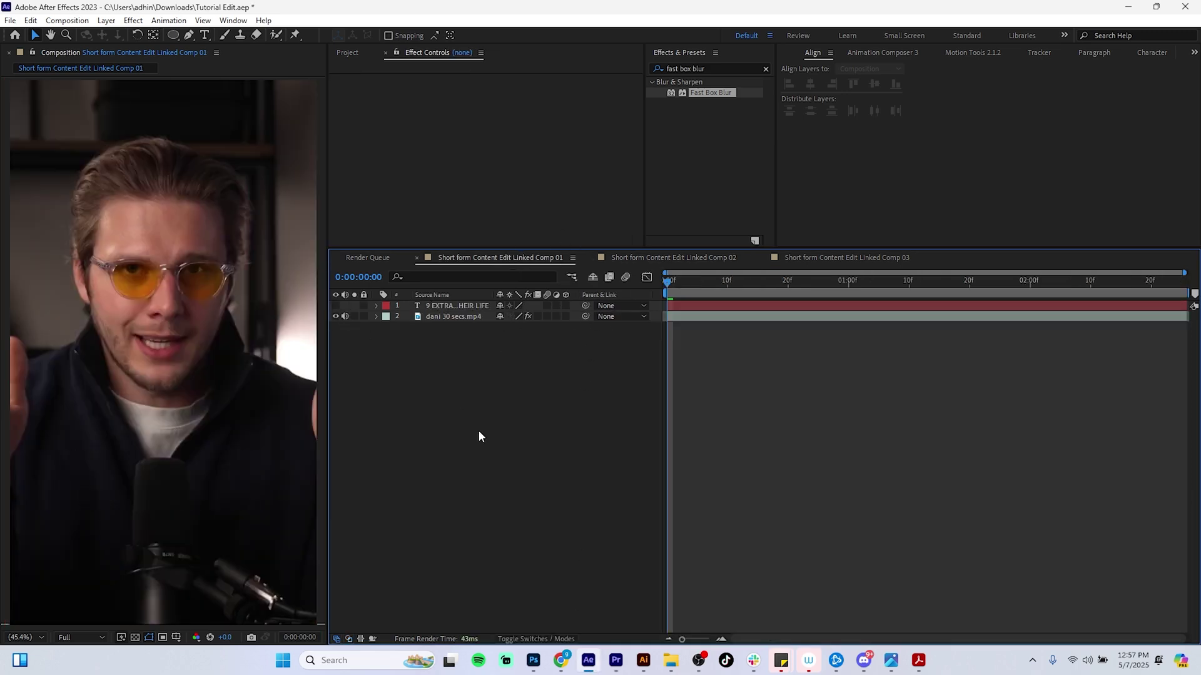
# Step: Return to Premiere Pro, move the playhead back to the start of the sequence and save the project
pyautogui.click(615, 660)
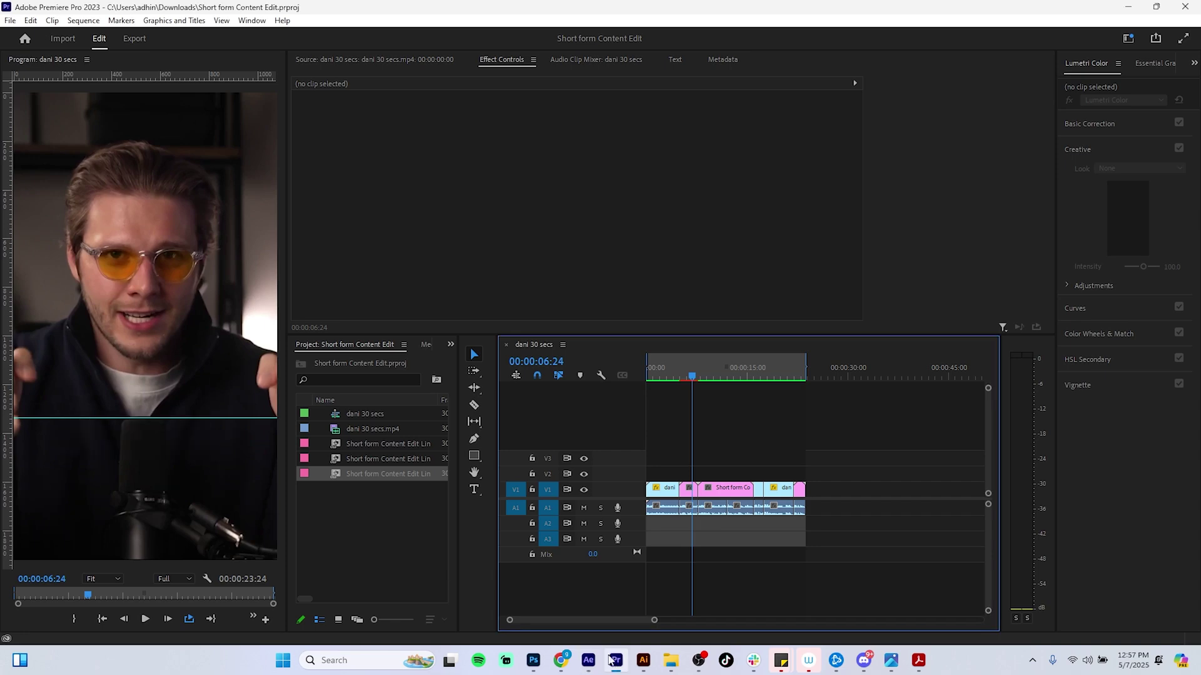
pyautogui.hotkey('ctrl', 's')
pyautogui.moveTo(705, 371); pyautogui.dragTo(644, 377)
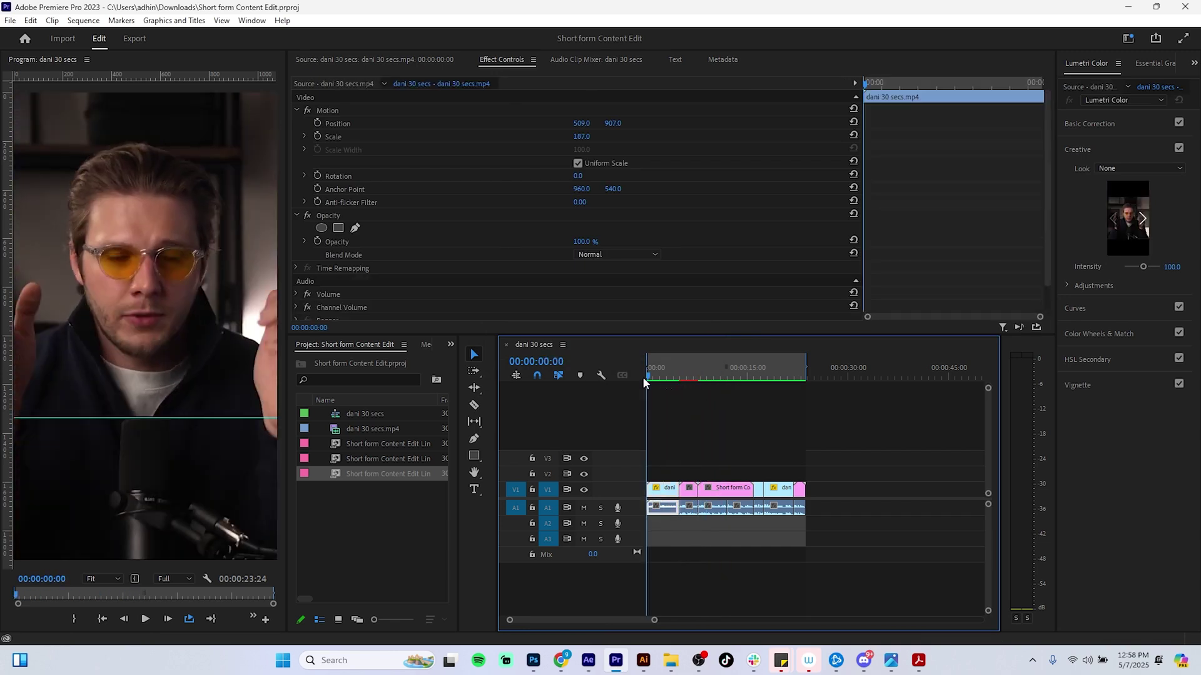
pyautogui.hotkey('ctrl', 's')
# Step: Transcribe the sequence in English with separate speakers, using the Mix audio and only the in point to out point range
pyautogui.click(673, 61)
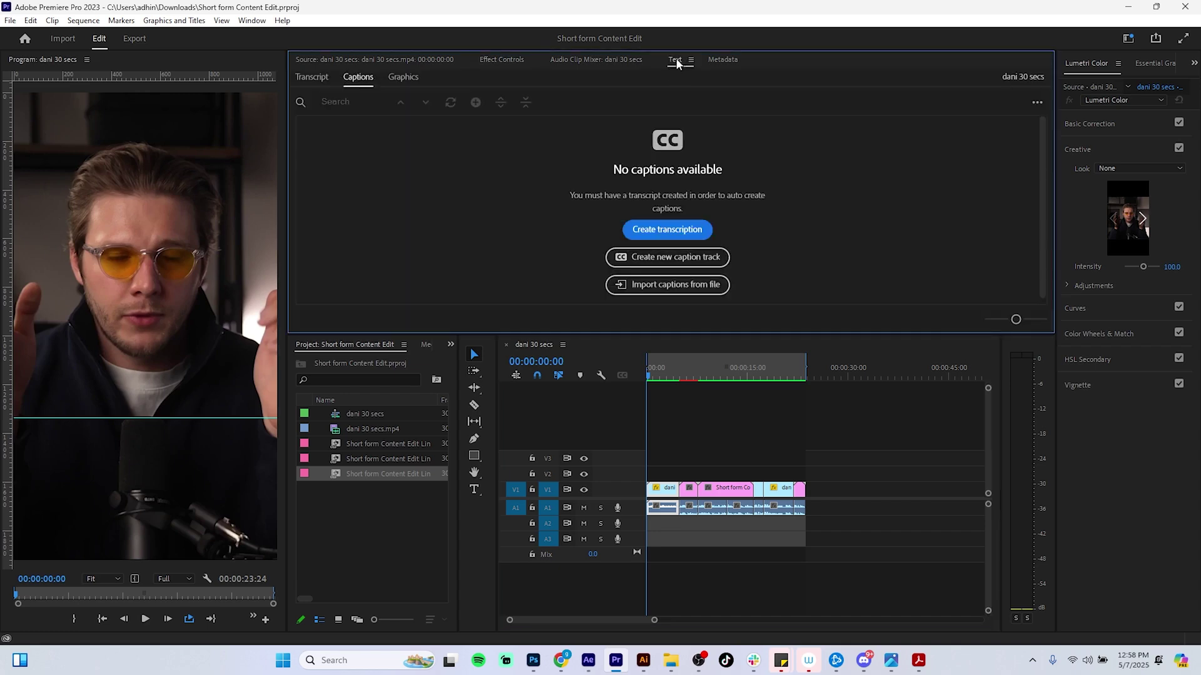
pyautogui.click(329, 73)
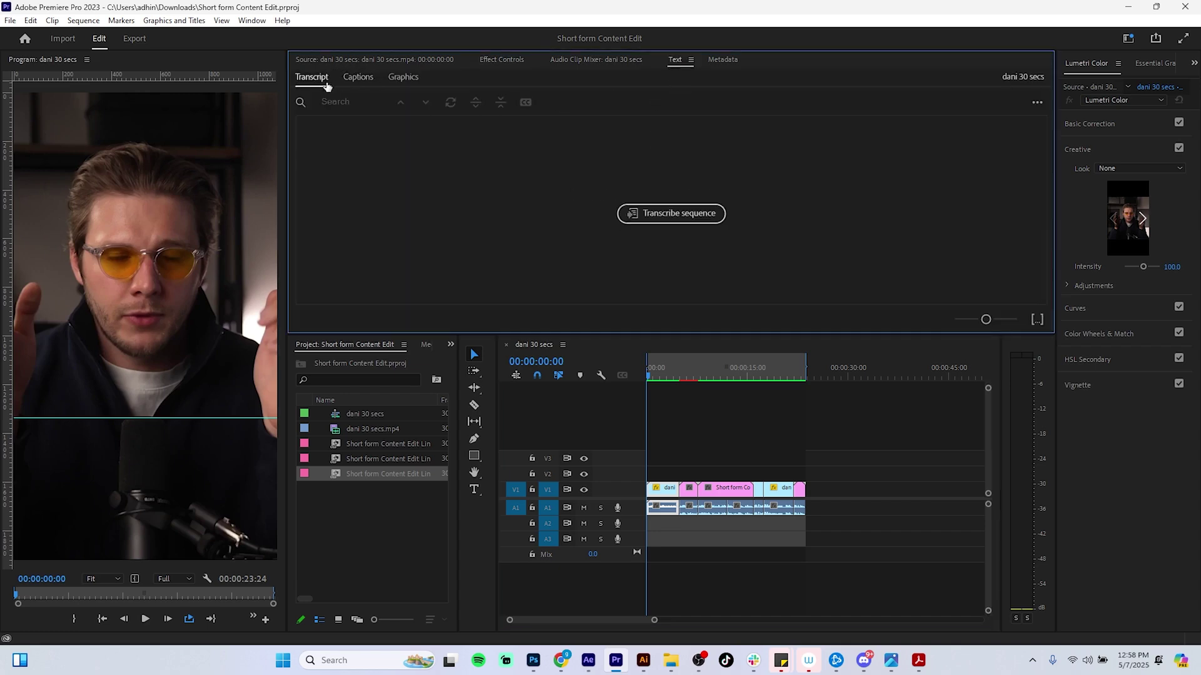
pyautogui.click(671, 213)
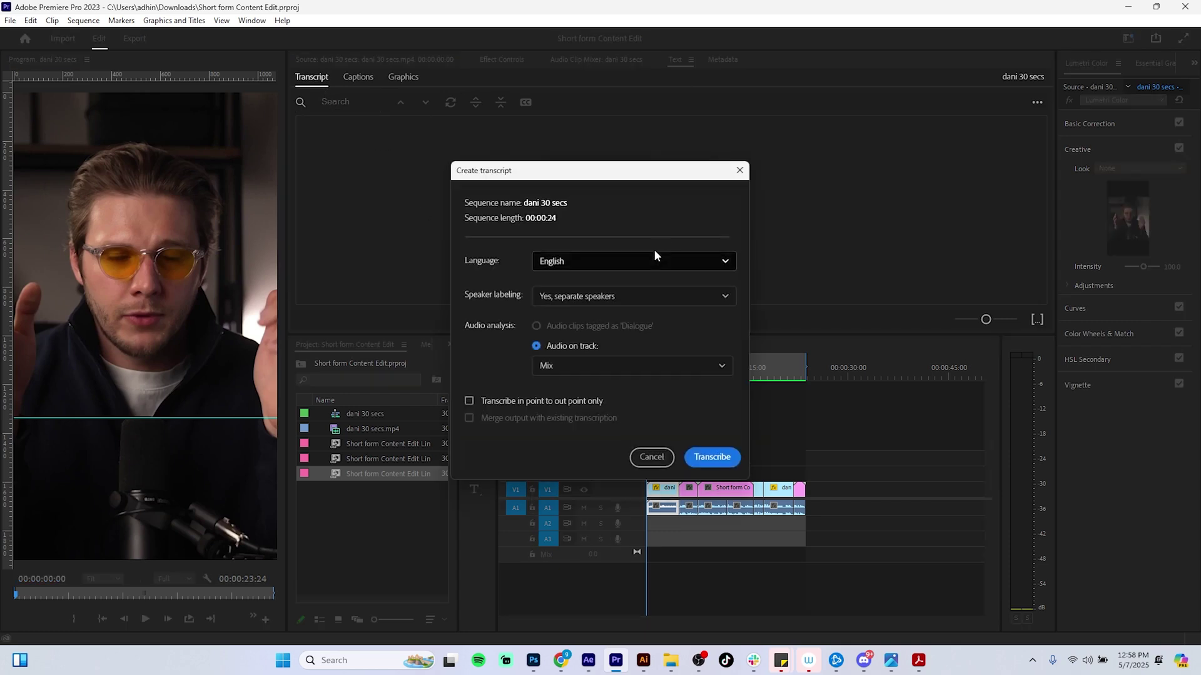
pyautogui.click(469, 401)
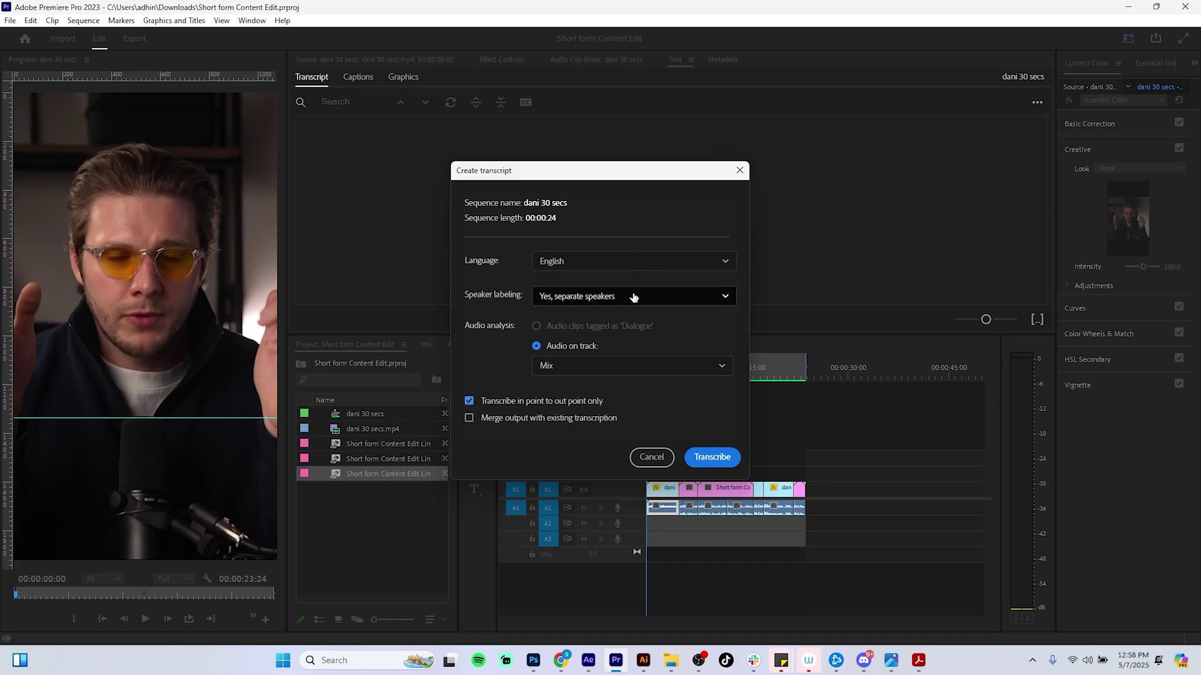
pyautogui.click(718, 456)
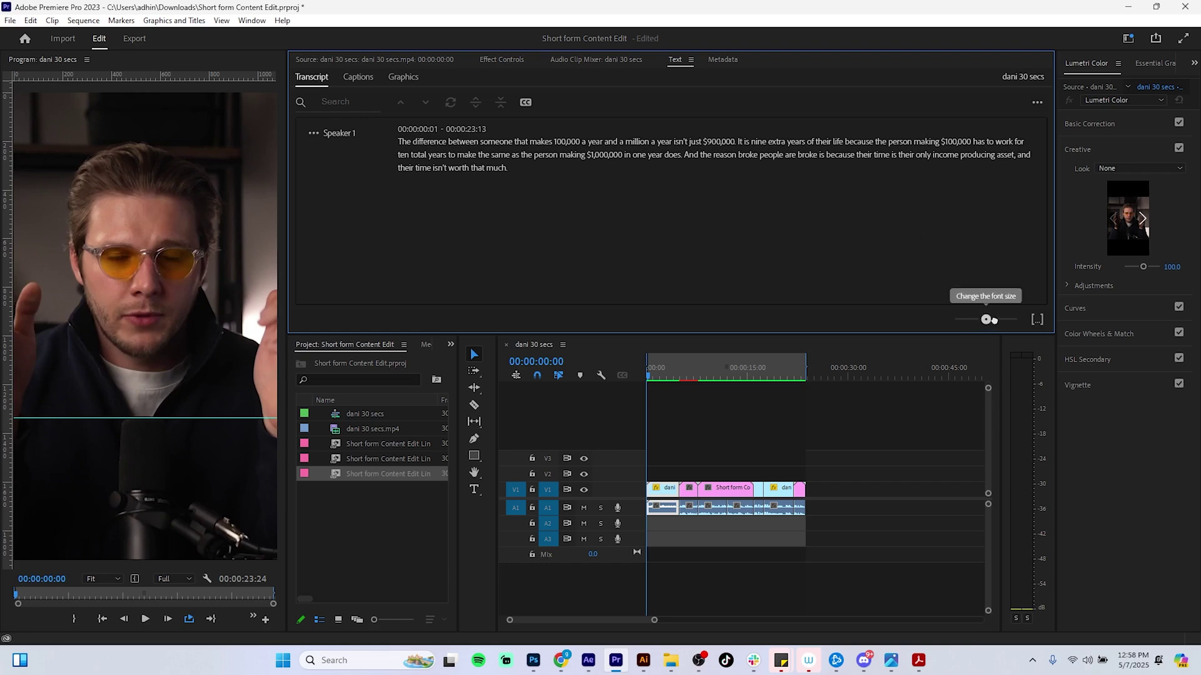
# Step: Enlarge the transcript's font and play the sequence through against the text, returning the playhead to the start
pyautogui.moveTo(988, 321); pyautogui.dragTo(1012, 321)
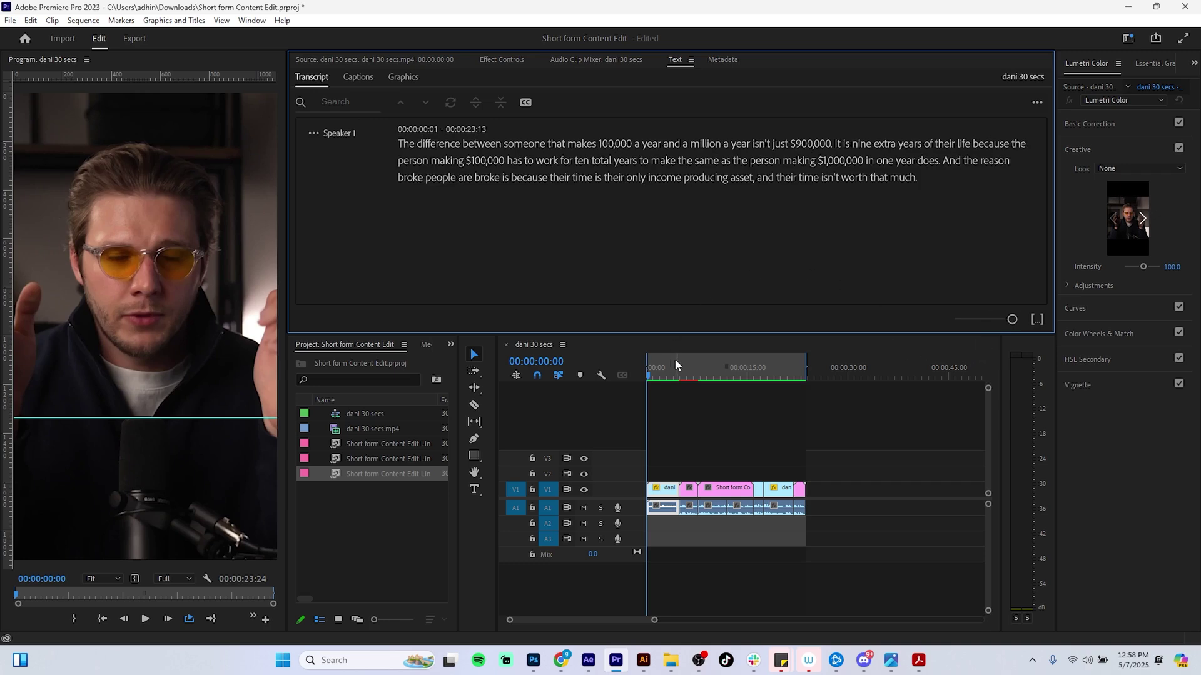
pyautogui.click(648, 378)
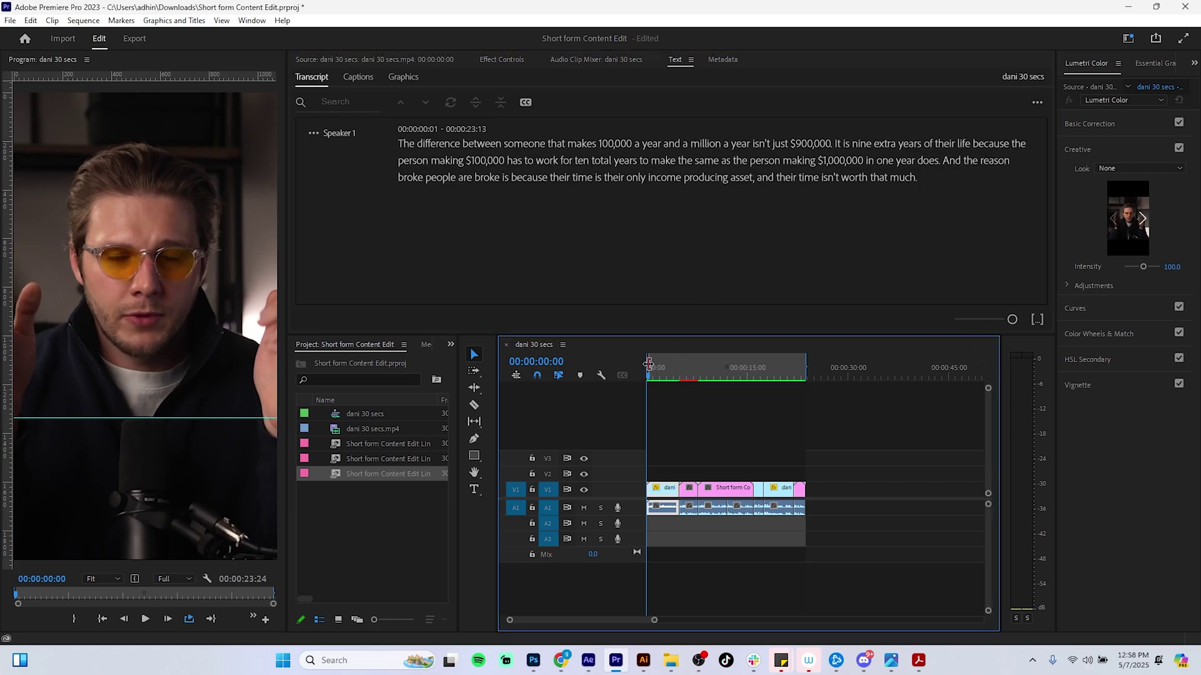
pyautogui.press('space')
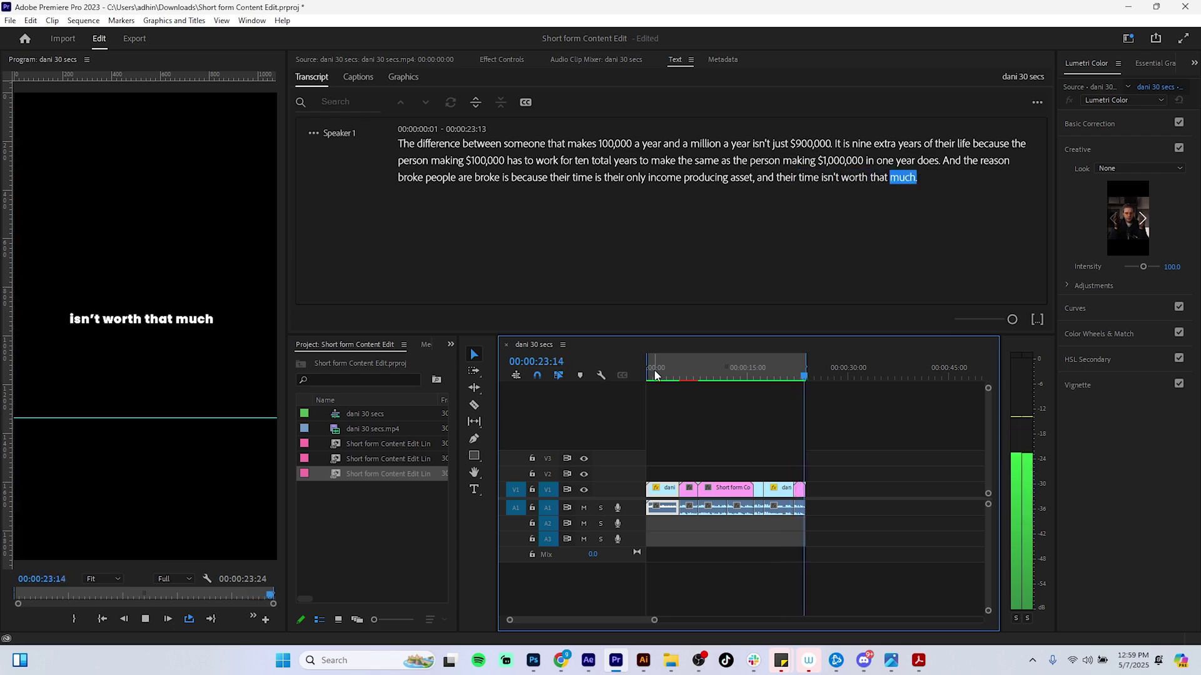
pyautogui.moveTo(656, 376); pyautogui.dragTo(631, 376)
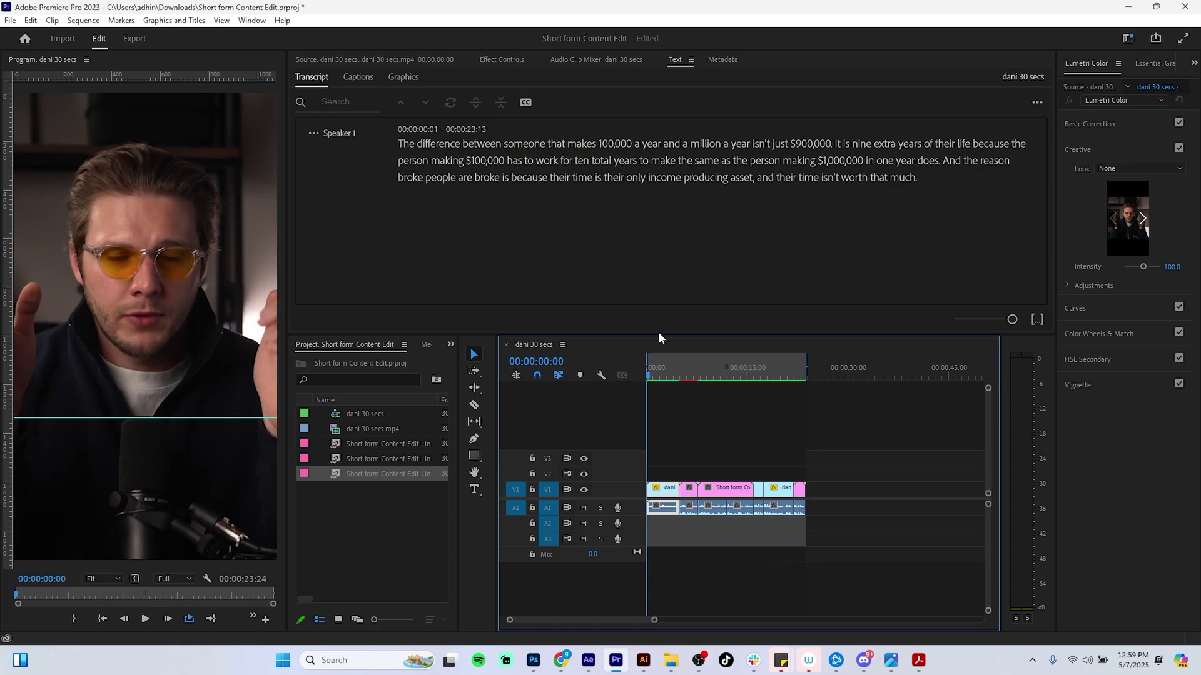
# Step: Delete the periods after "$900,000", "one year does" and "worth that much" in the transcript
pyautogui.click(698, 147)
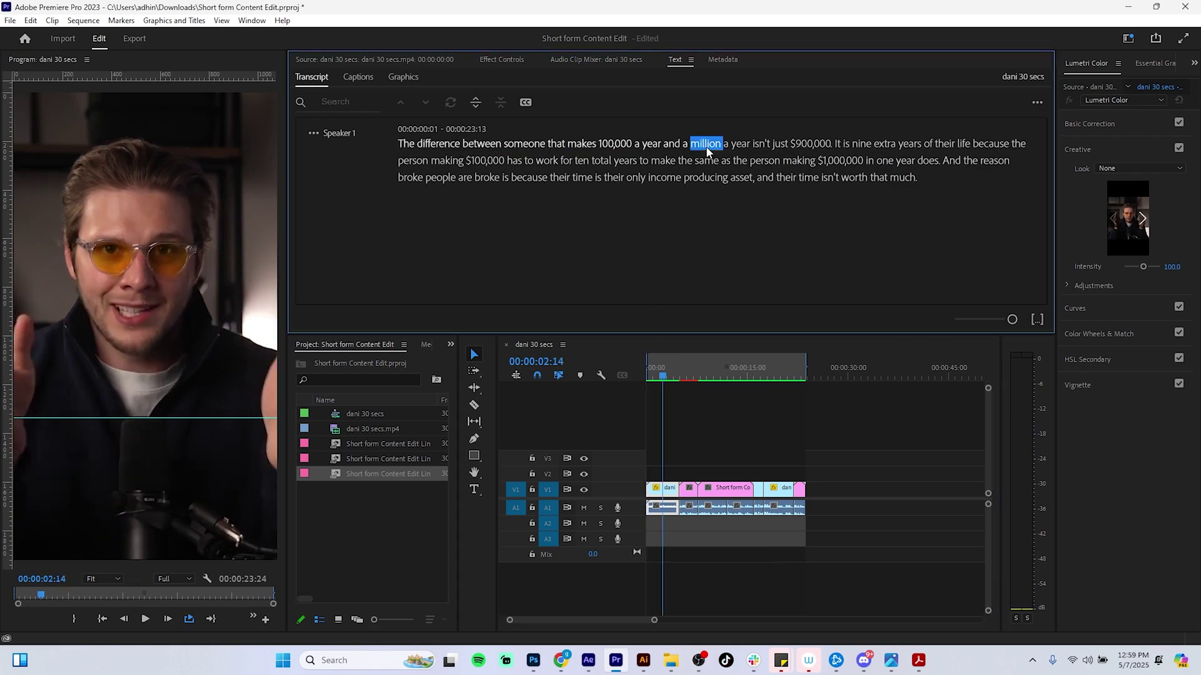
pyautogui.doubleClick(740, 144)
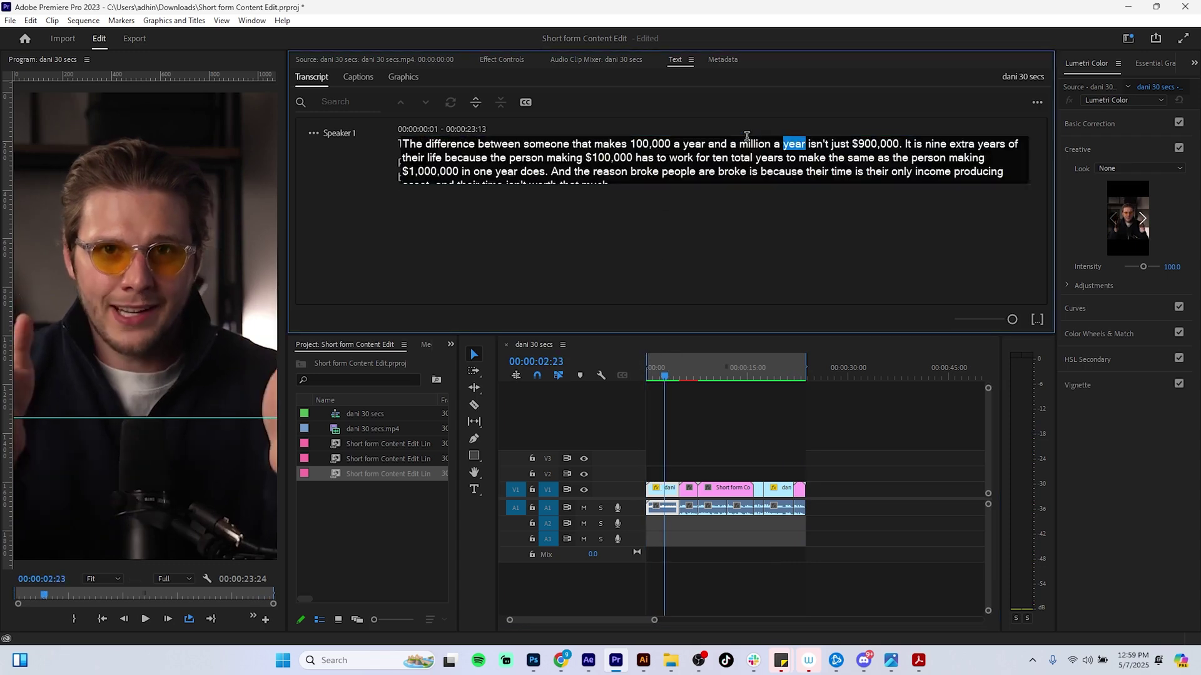
pyautogui.click(902, 145)
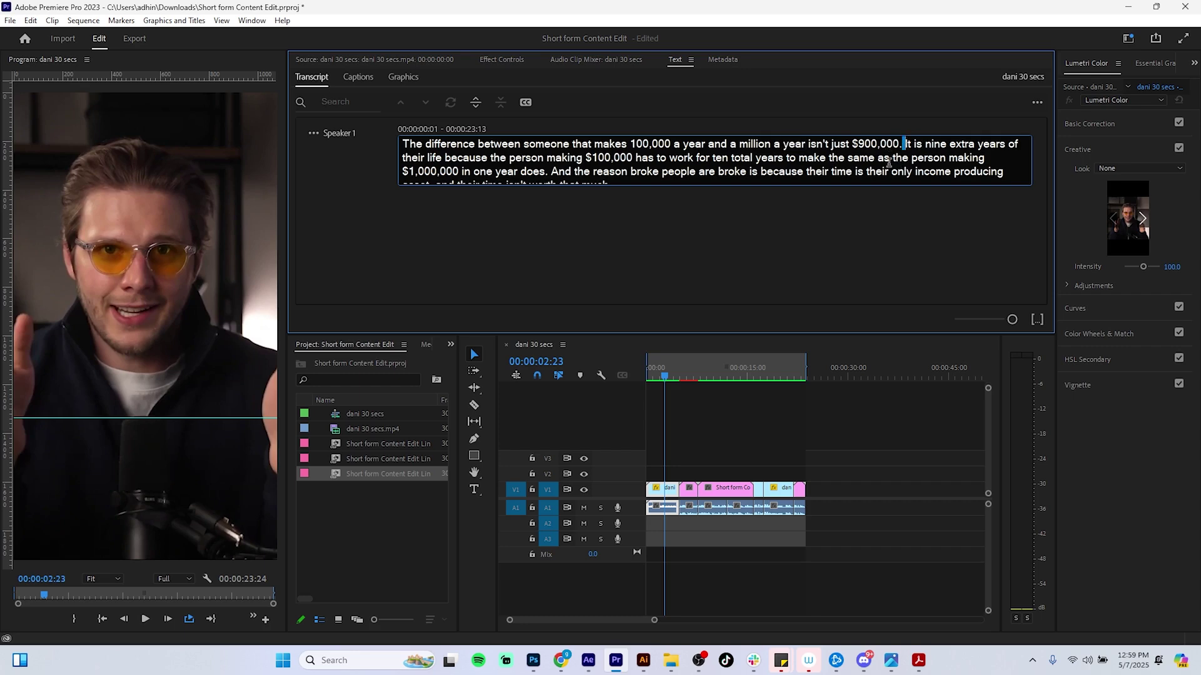
pyautogui.press('BackSpace')
pyautogui.press('BackSpace')
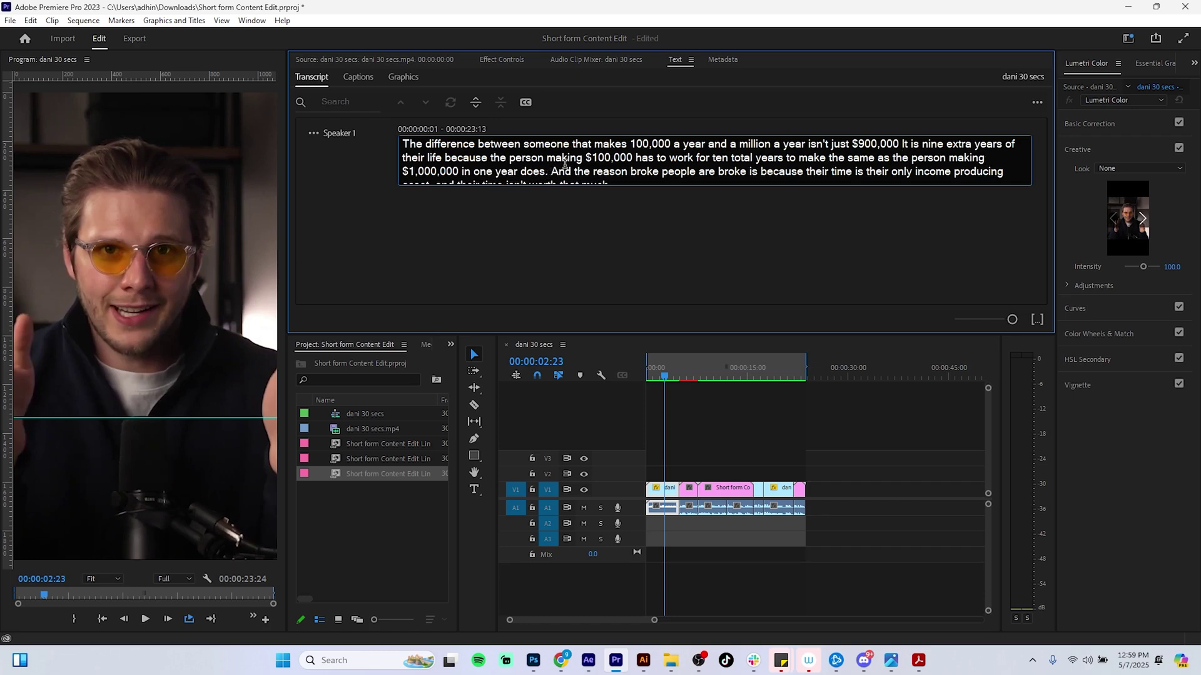
pyautogui.press('BackSpace')
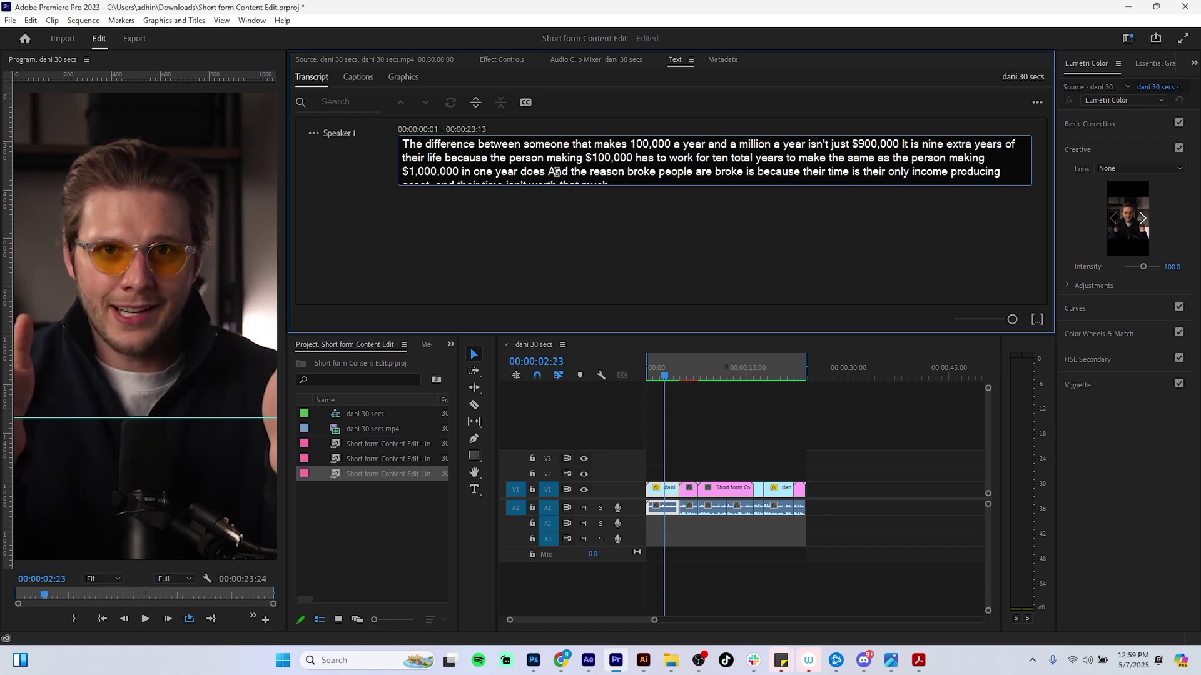
pyautogui.moveTo(556, 171); pyautogui.dragTo(561, 176)
pyautogui.click(628, 180)
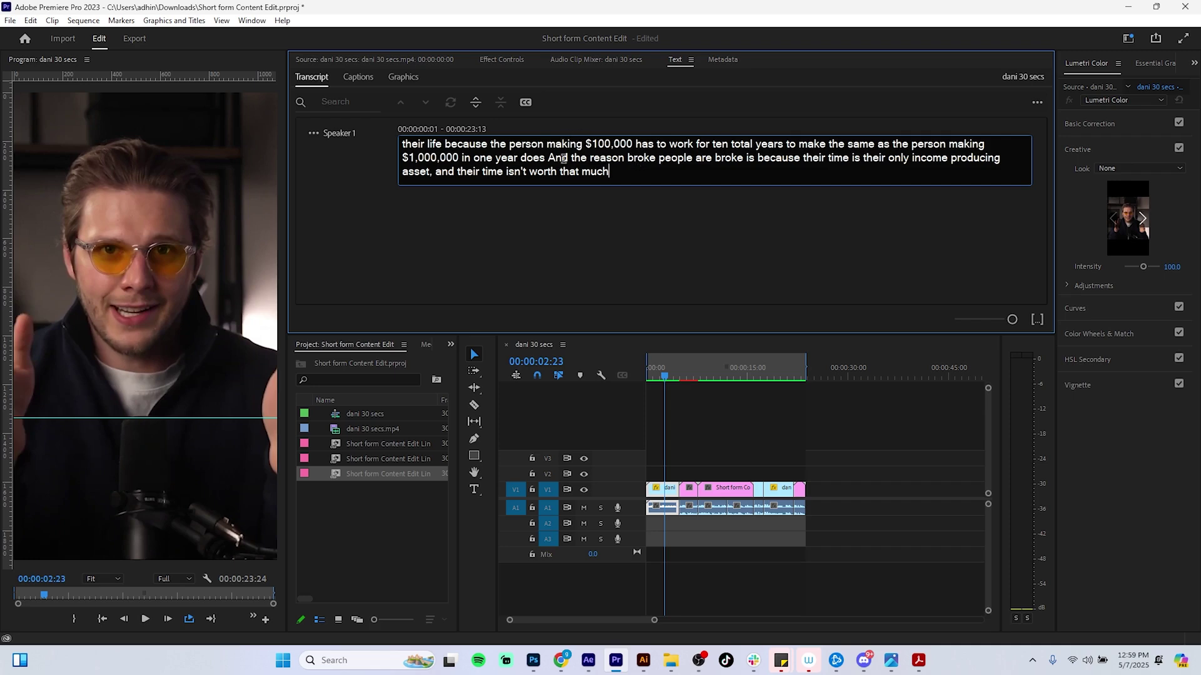
# Step: Delete the comma after "asset" in the transcript and finish editing the text
pyautogui.click(437, 182)
pyautogui.press('BackSpace')
pyautogui.moveTo(439, 175); pyautogui.dragTo(447, 179)
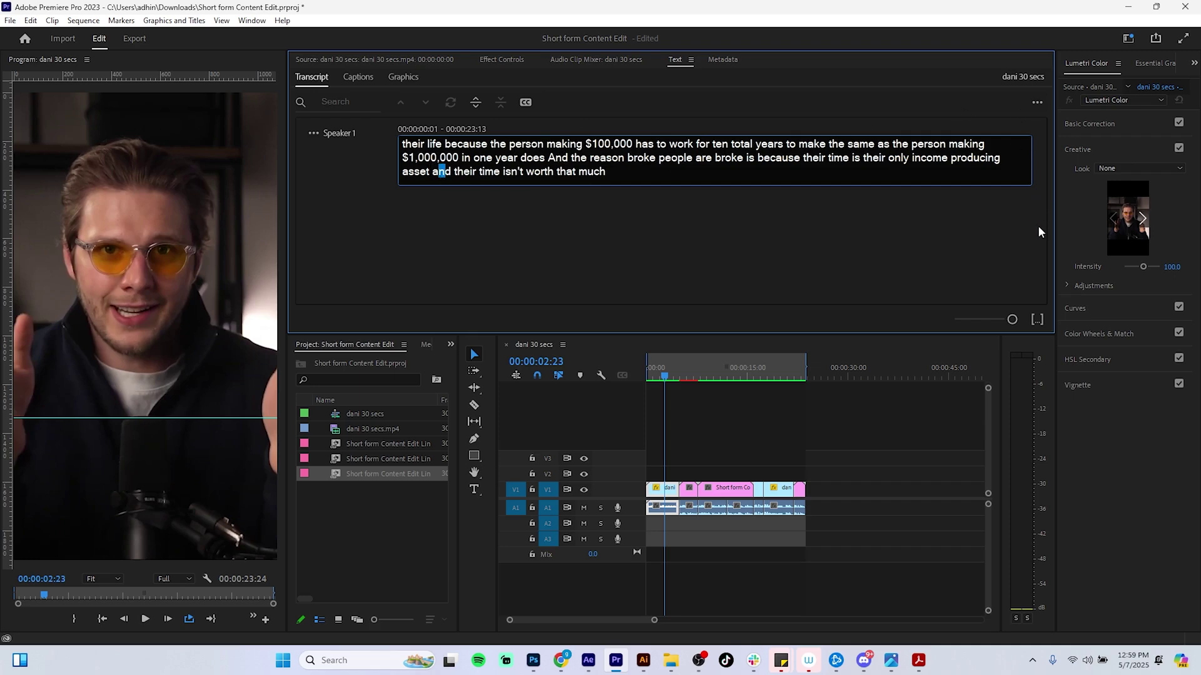
pyautogui.click(1038, 233)
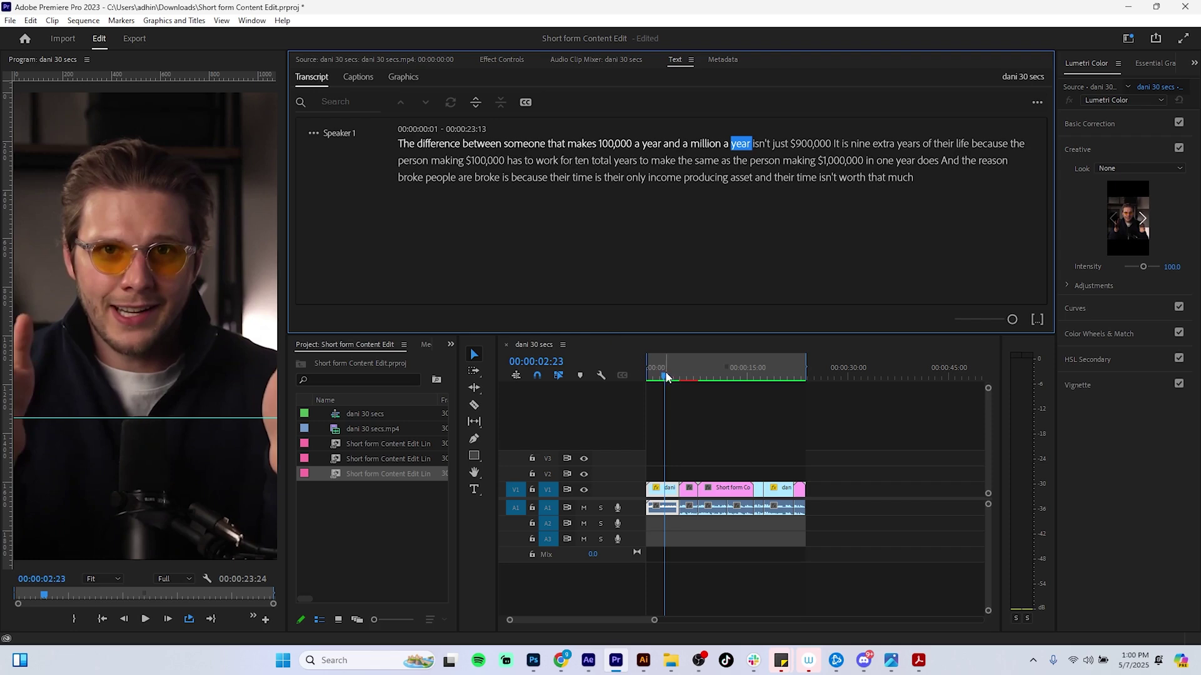
# Step: Create subtitle captions from the transcript with a reduced maximum length in characters, starting with the playhead at the sequence start
pyautogui.moveTo(666, 377); pyautogui.dragTo(629, 380)
pyautogui.click(1038, 103)
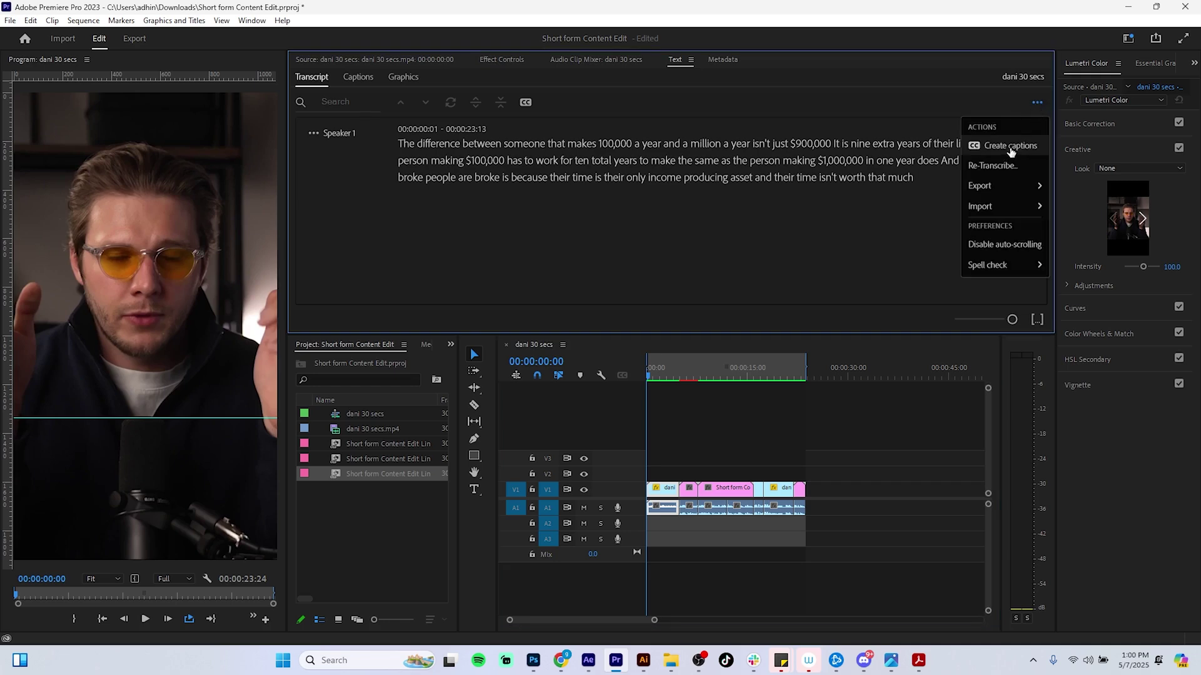
pyautogui.click(1009, 146)
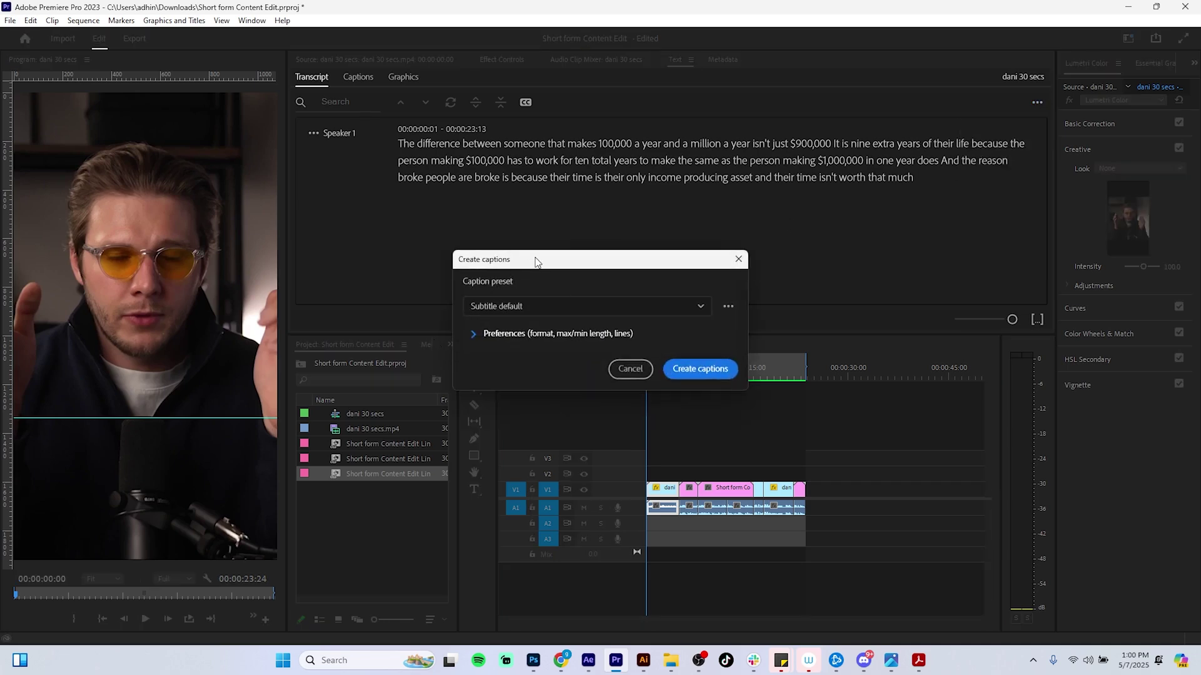
pyautogui.moveTo(536, 260); pyautogui.dragTo(561, 150)
pyautogui.click(498, 225)
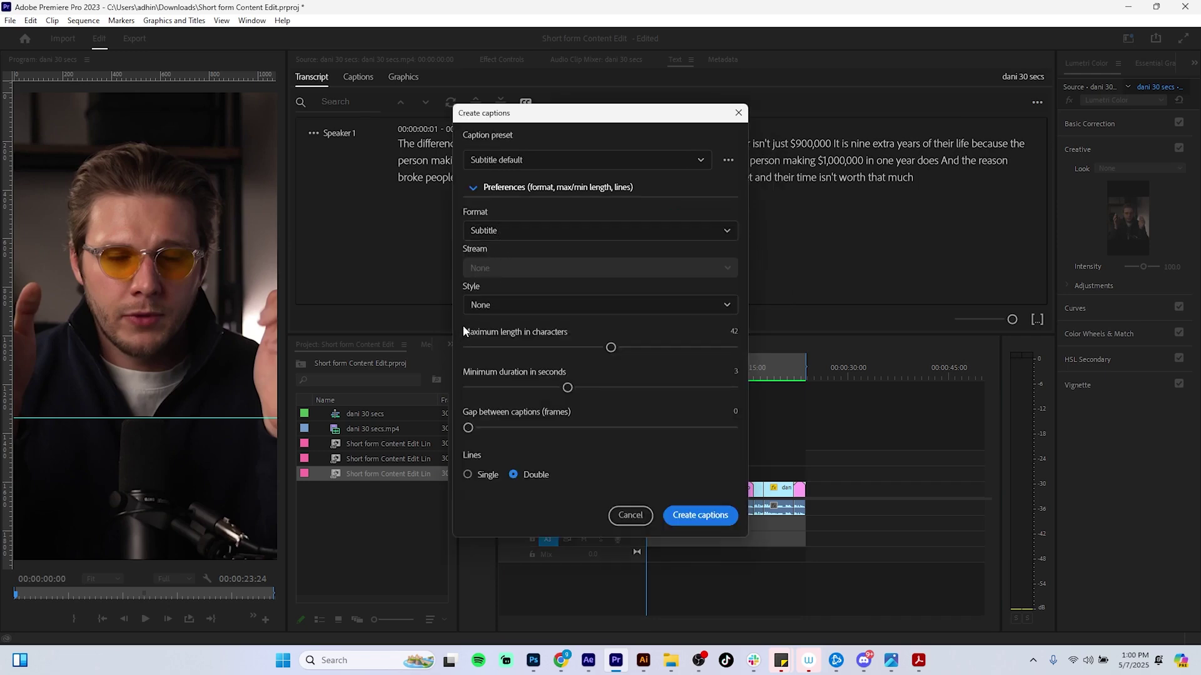
pyautogui.click(518, 227)
pyautogui.click(522, 230)
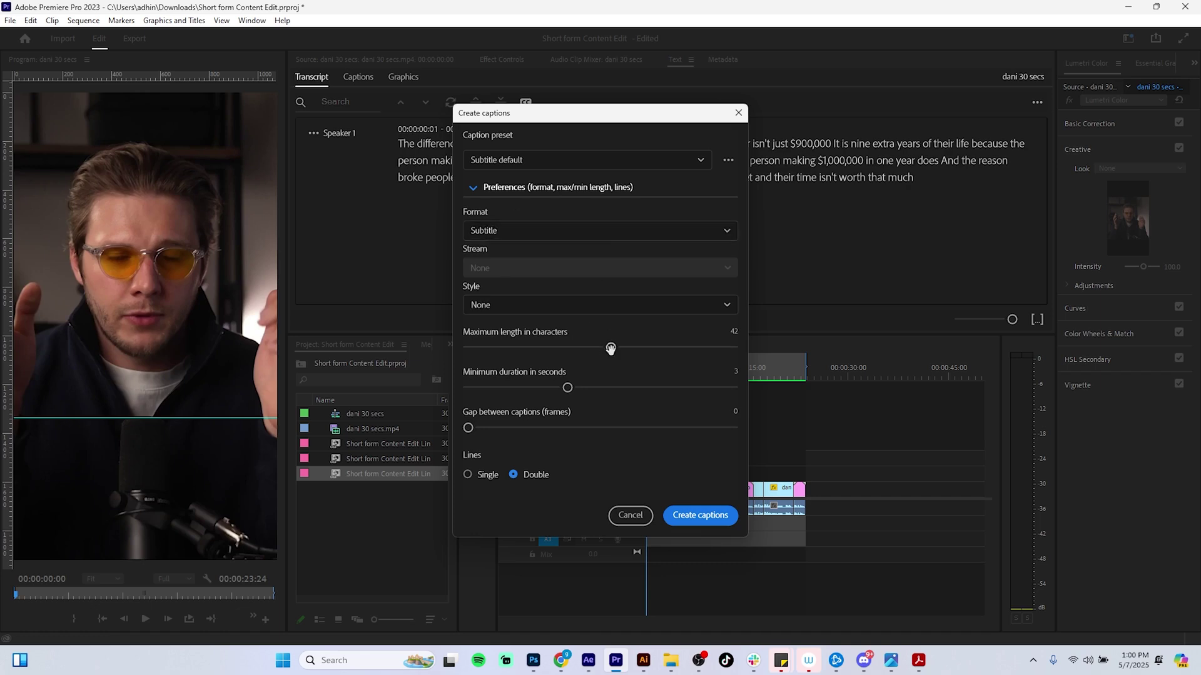
pyautogui.moveTo(611, 347); pyautogui.dragTo(505, 365)
pyautogui.click(688, 517)
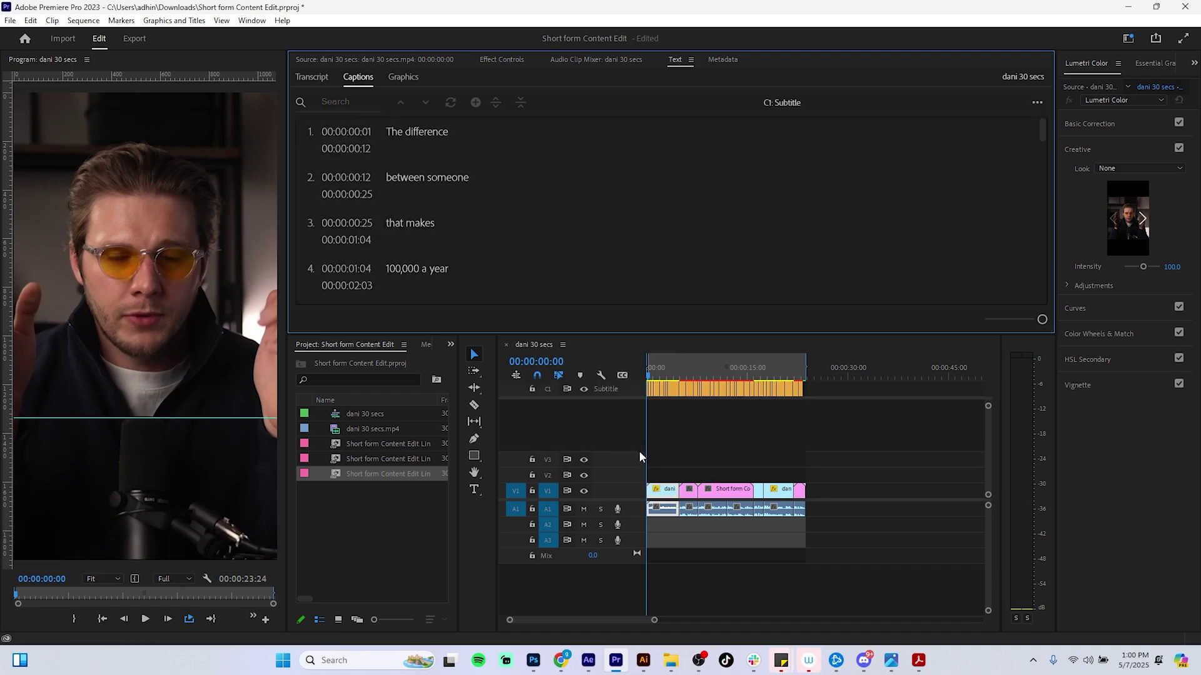
# Step: Play the sequence from the start to check the caption timing, stopping at 00:00:11:13
pyautogui.press('space')
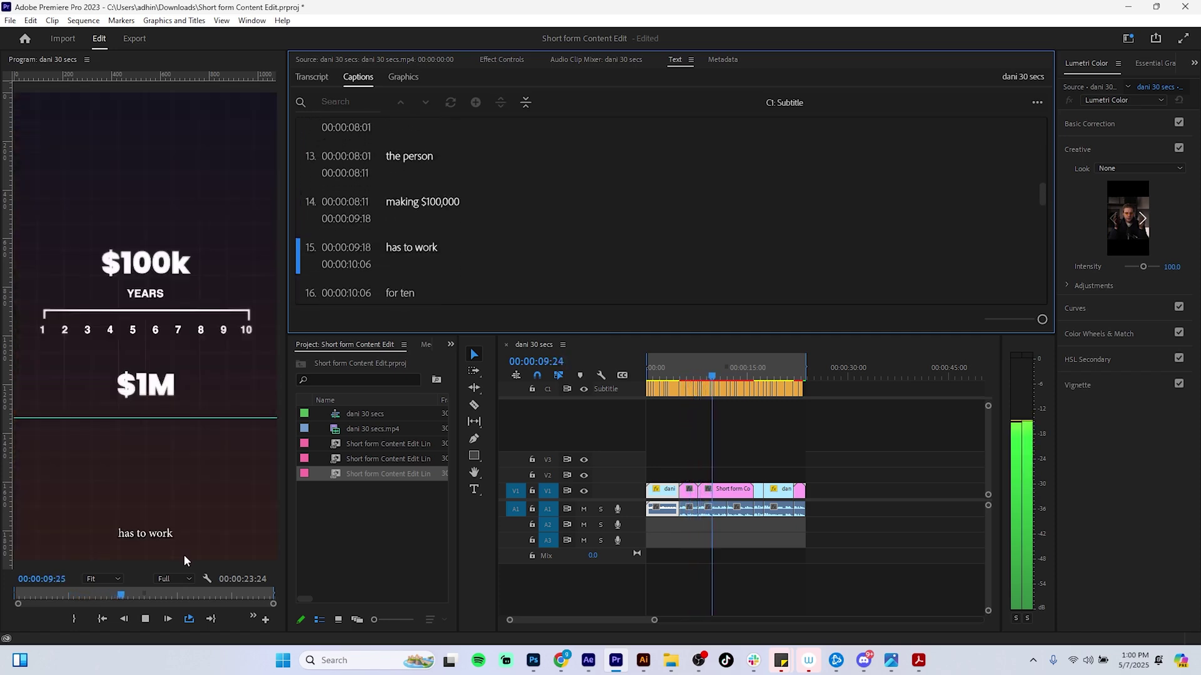
pyautogui.click(647, 370)
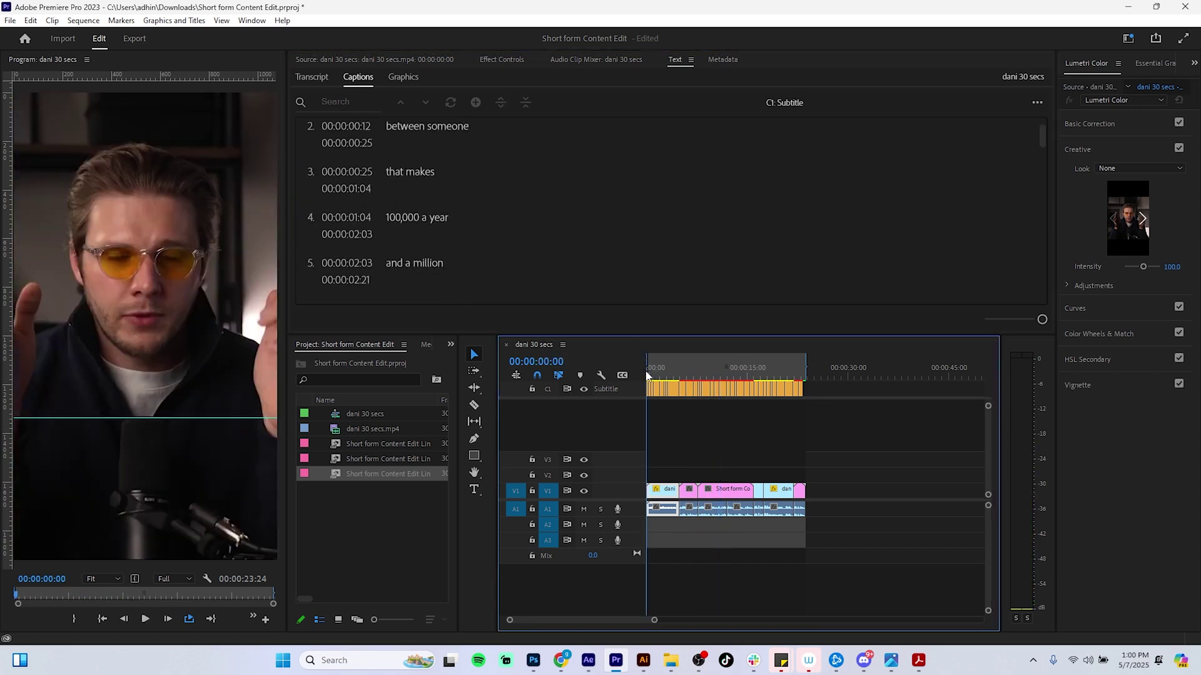
pyautogui.press('space')
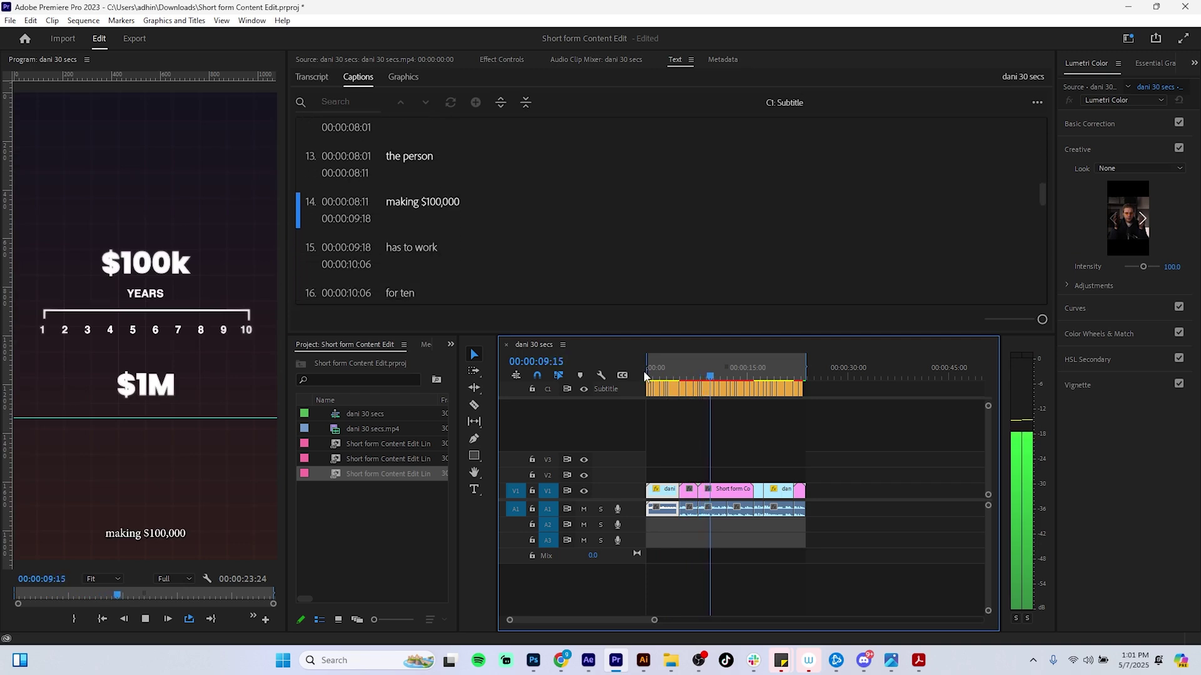
pyautogui.click(724, 377)
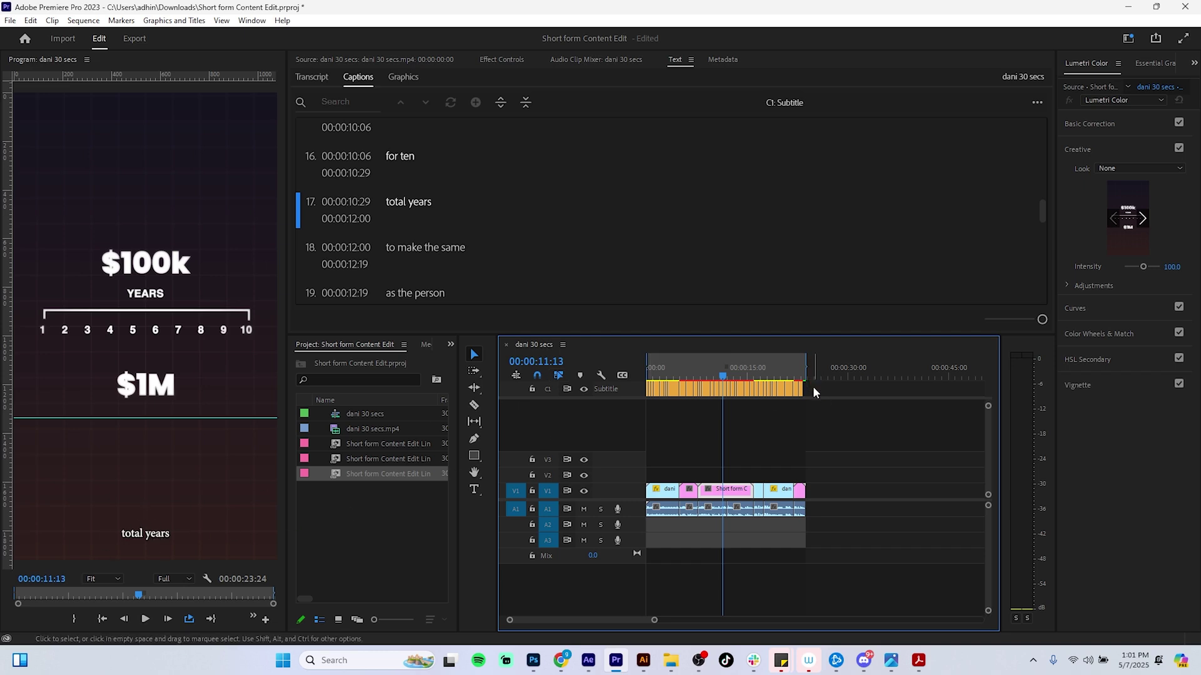
# Step: Select all the captions on the subtitle track and show their text properties in Essential Graphics
pyautogui.moveTo(813, 385); pyautogui.dragTo(629, 402)
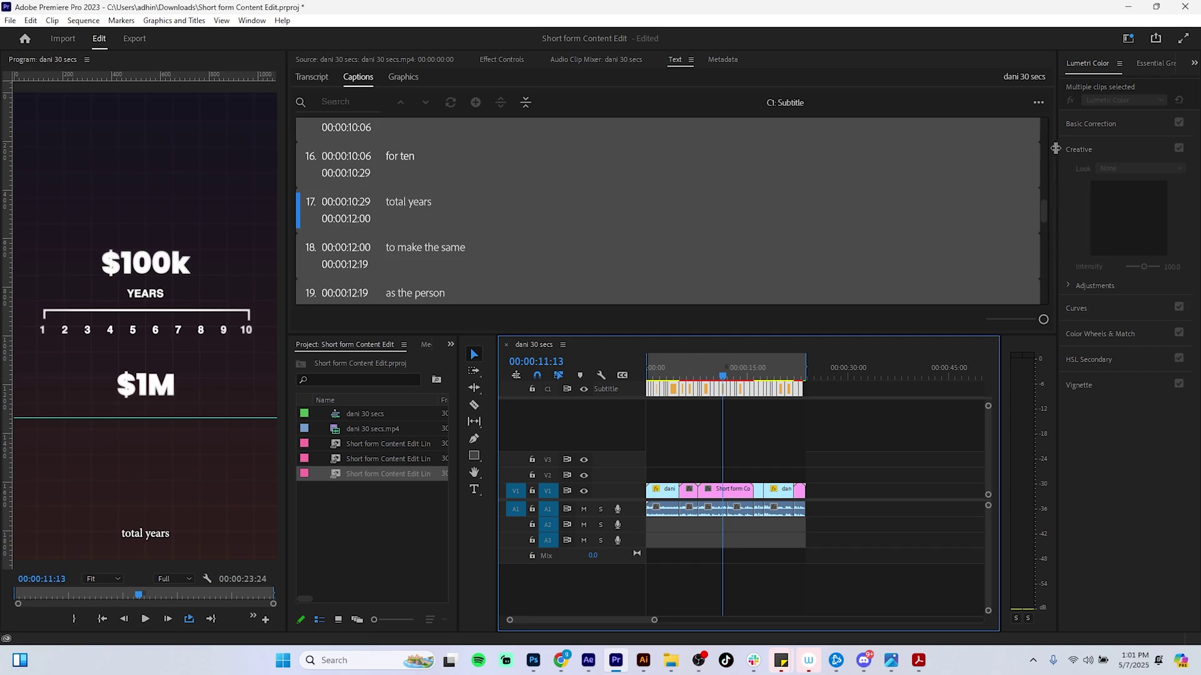
pyautogui.moveTo(1051, 153); pyautogui.dragTo(975, 152)
pyautogui.click(1081, 66)
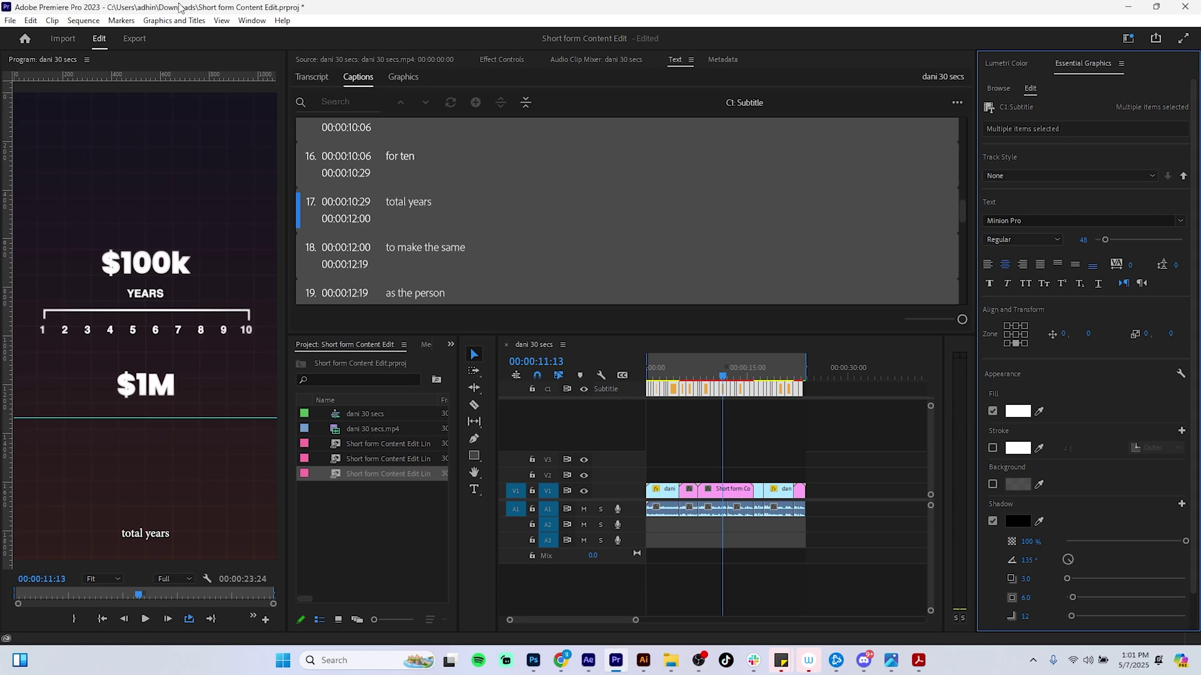
pyautogui.click(252, 21)
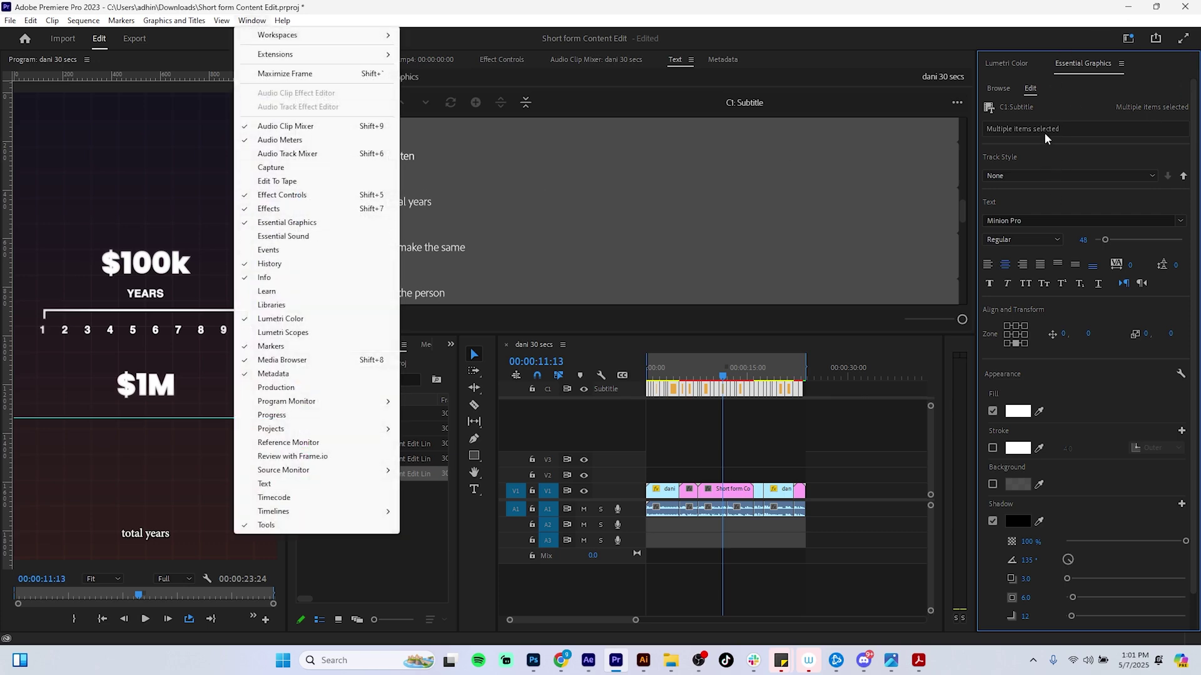
pyautogui.click(1064, 89)
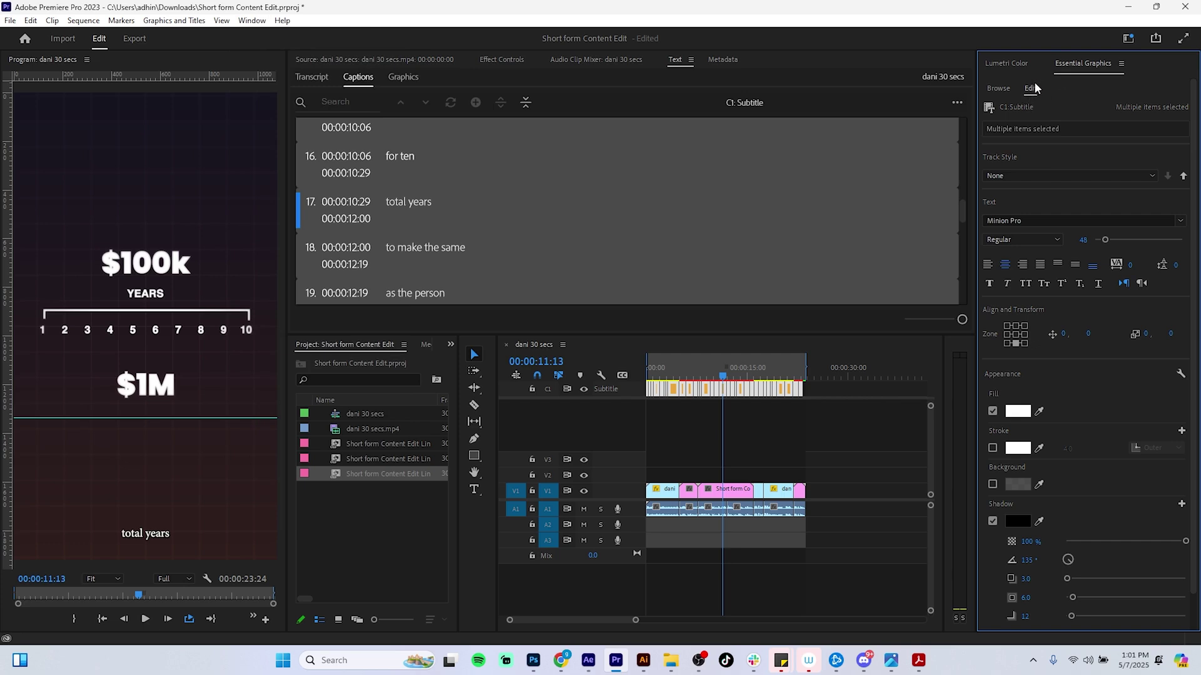
pyautogui.click(816, 422)
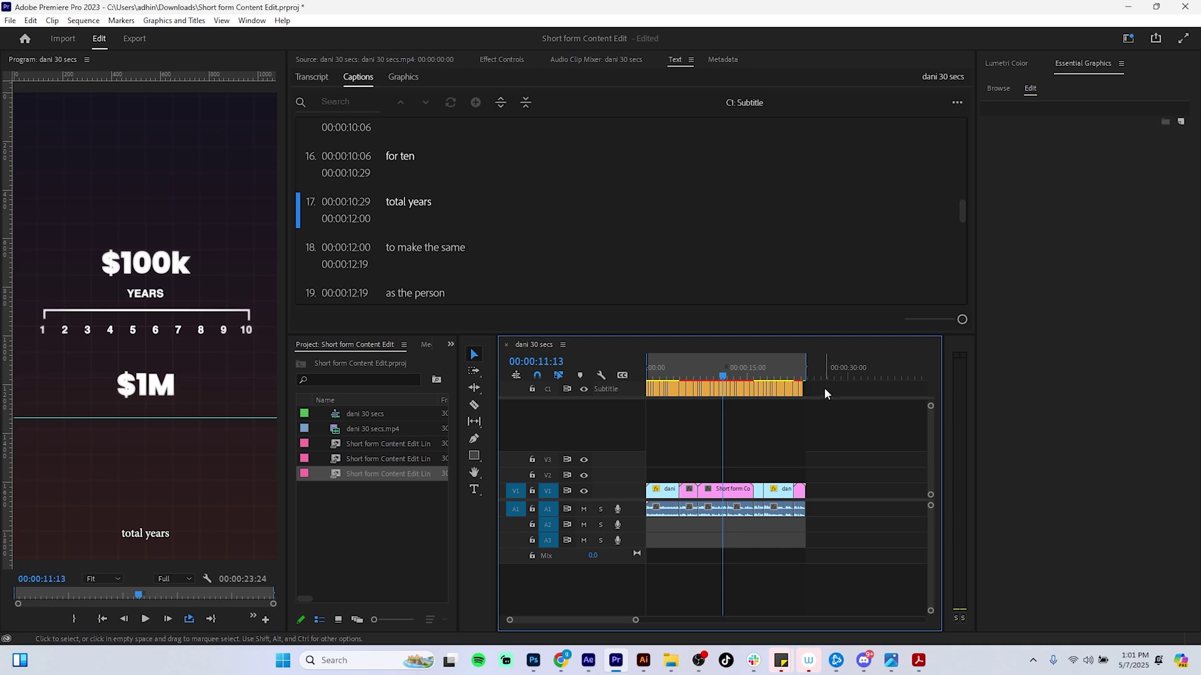
pyautogui.moveTo(824, 392); pyautogui.dragTo(644, 437)
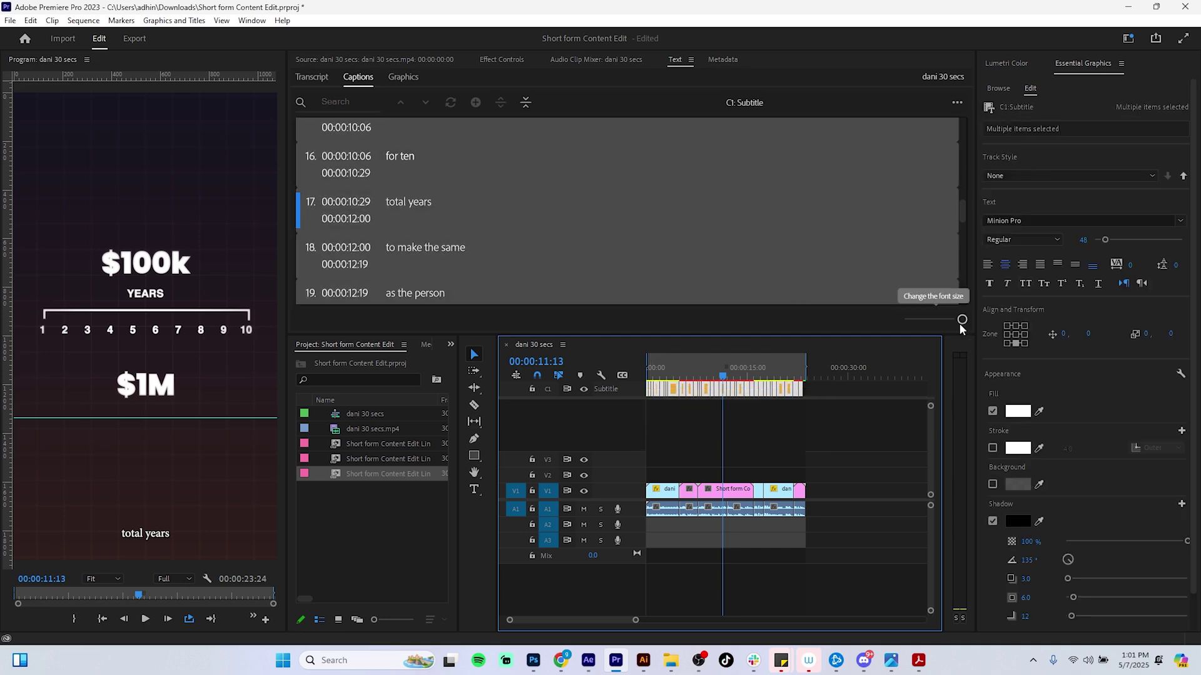
# Step: Go to 00:00:17:03 and lower the preview's horizontal guide to mark the caption height
pyautogui.moveTo(715, 370); pyautogui.dragTo(761, 377)
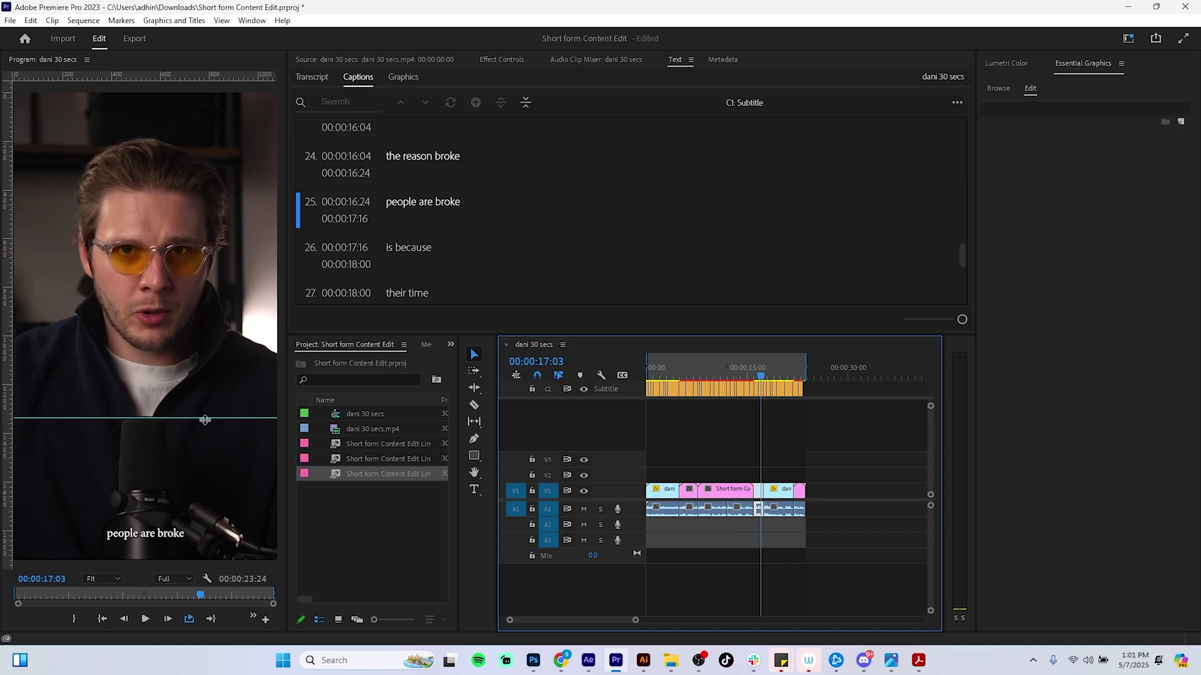
pyautogui.moveTo(205, 419); pyautogui.dragTo(206, 457)
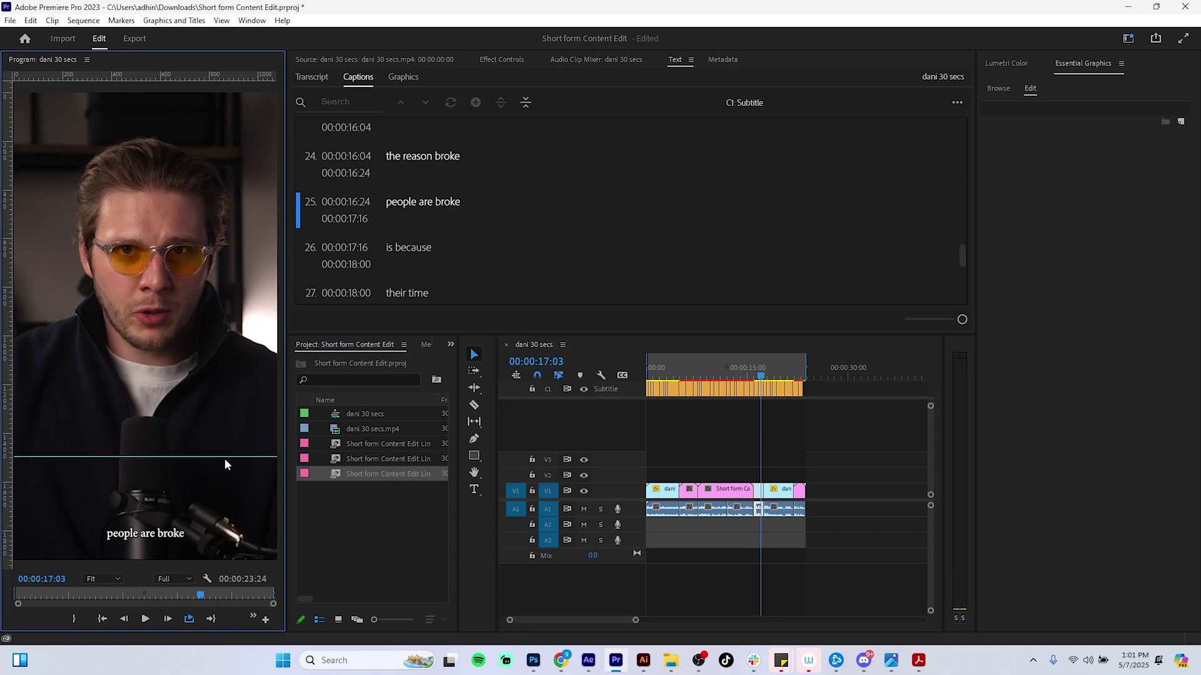
pyautogui.moveTo(229, 457); pyautogui.dragTo(231, 463)
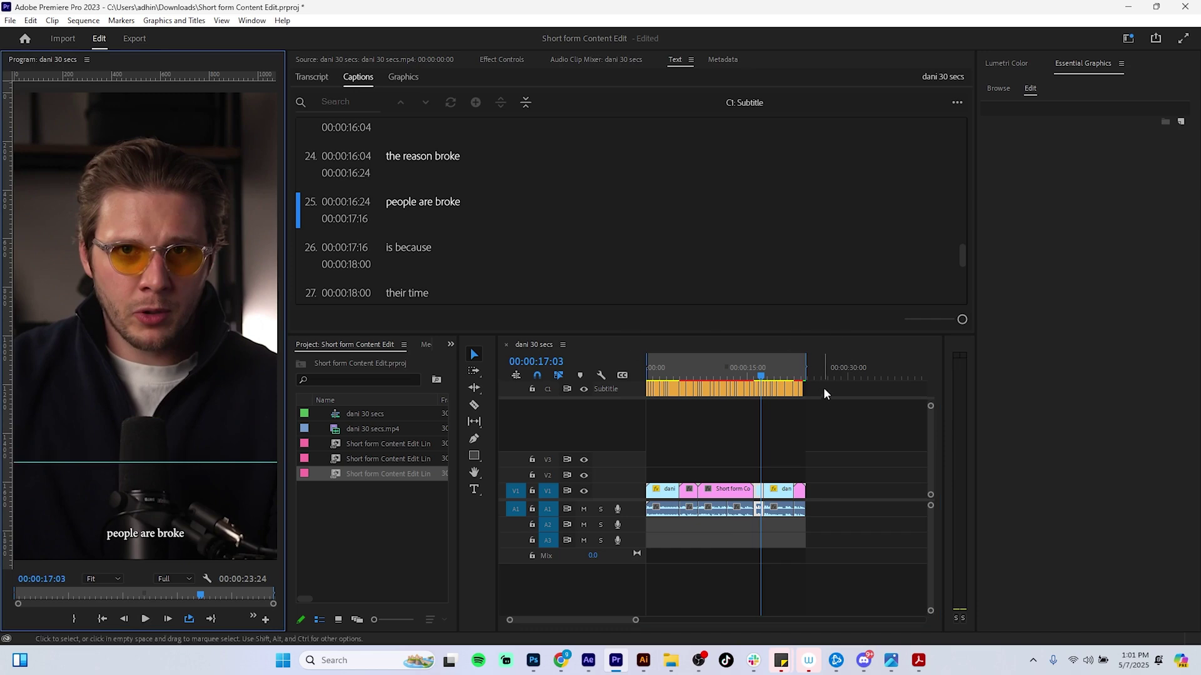
# Step: Set the font of all the captions to Poppins Black in all caps
pyautogui.moveTo(823, 388); pyautogui.dragTo(651, 400)
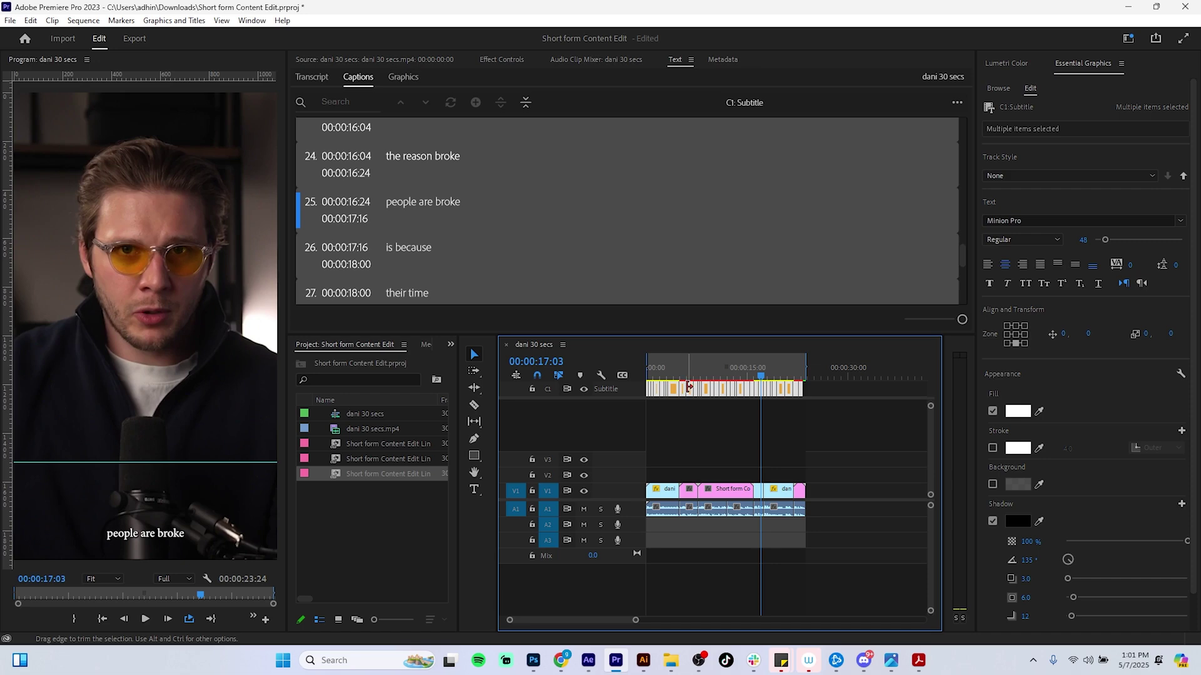
pyautogui.click(1021, 219)
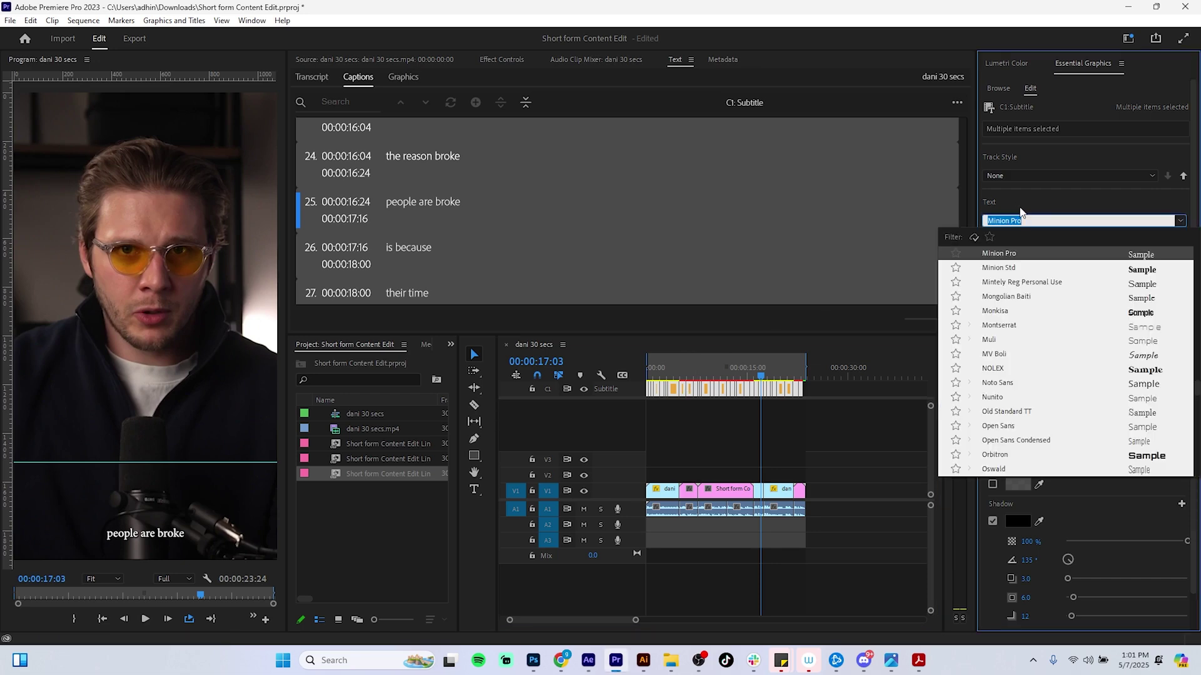
pyautogui.write('popp')
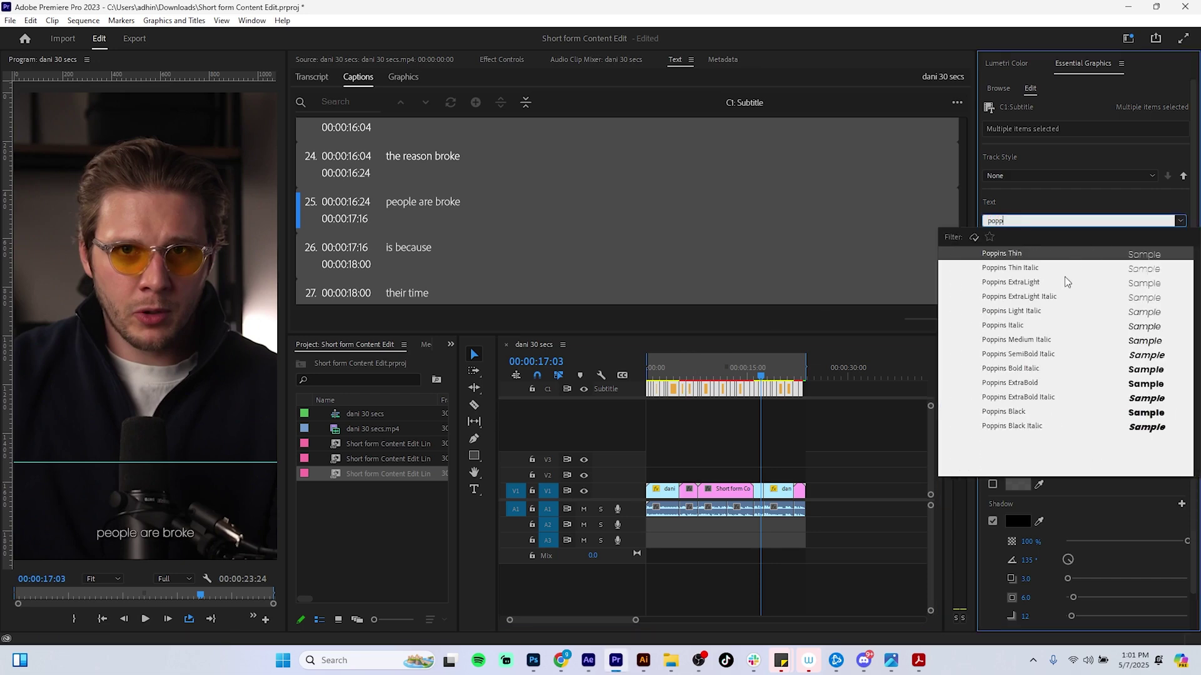
pyautogui.click(1036, 411)
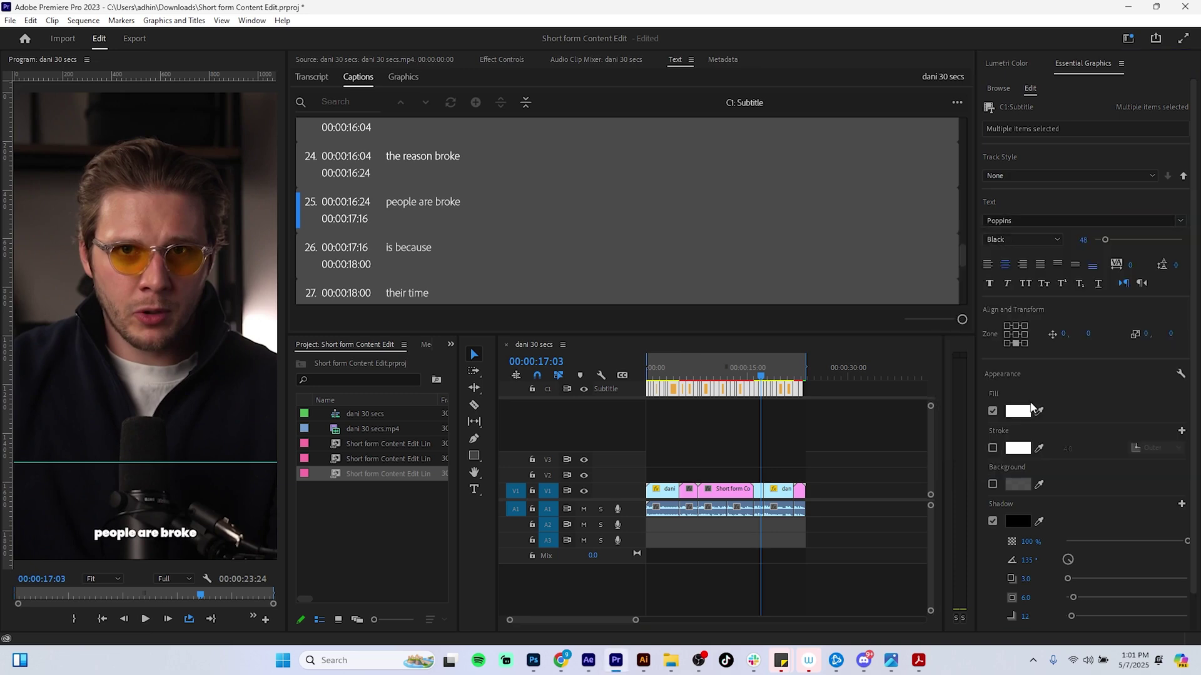
pyautogui.click(1026, 284)
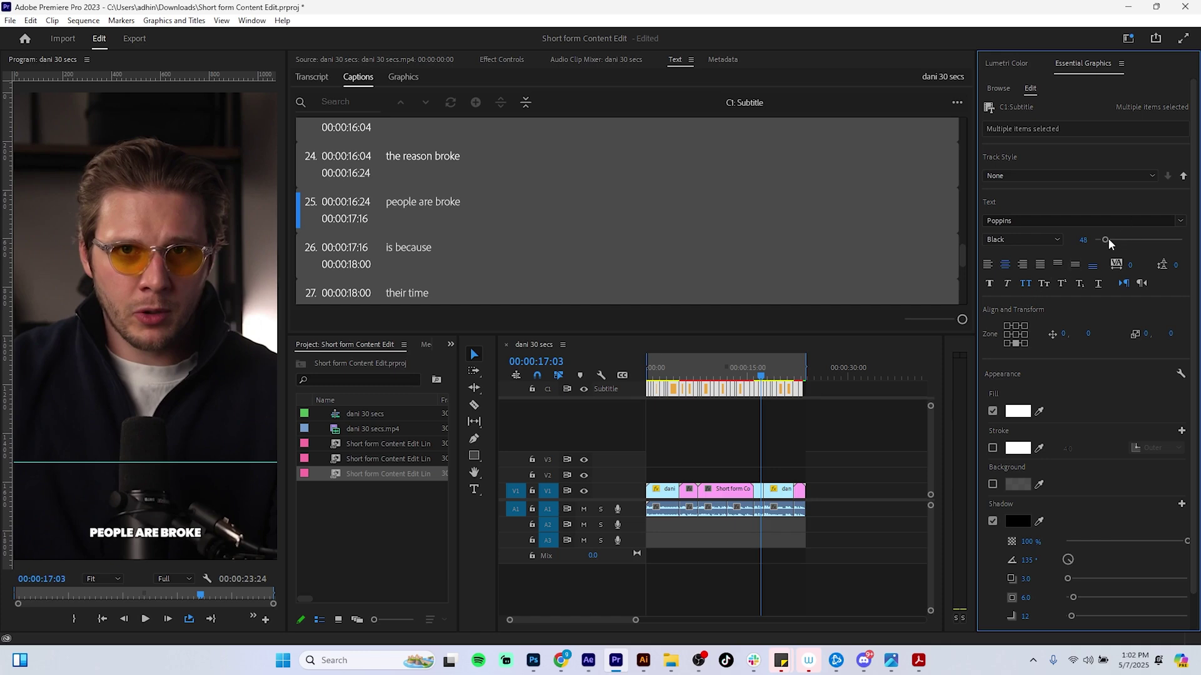
# Step: Set all the captions to size 66 and raise them above the guide, with vertical position -401 in the bottom-centre zone
pyautogui.moveTo(1106, 239); pyautogui.dragTo(1108, 243)
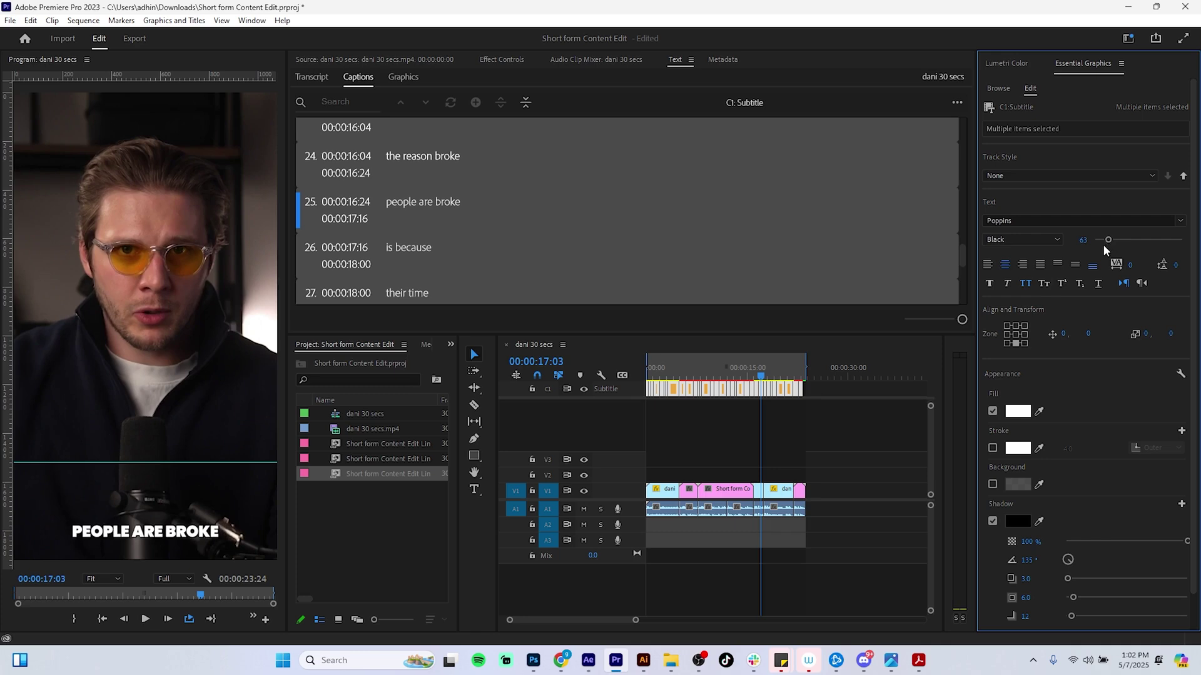
pyautogui.moveTo(1108, 243); pyautogui.dragTo(1108, 242)
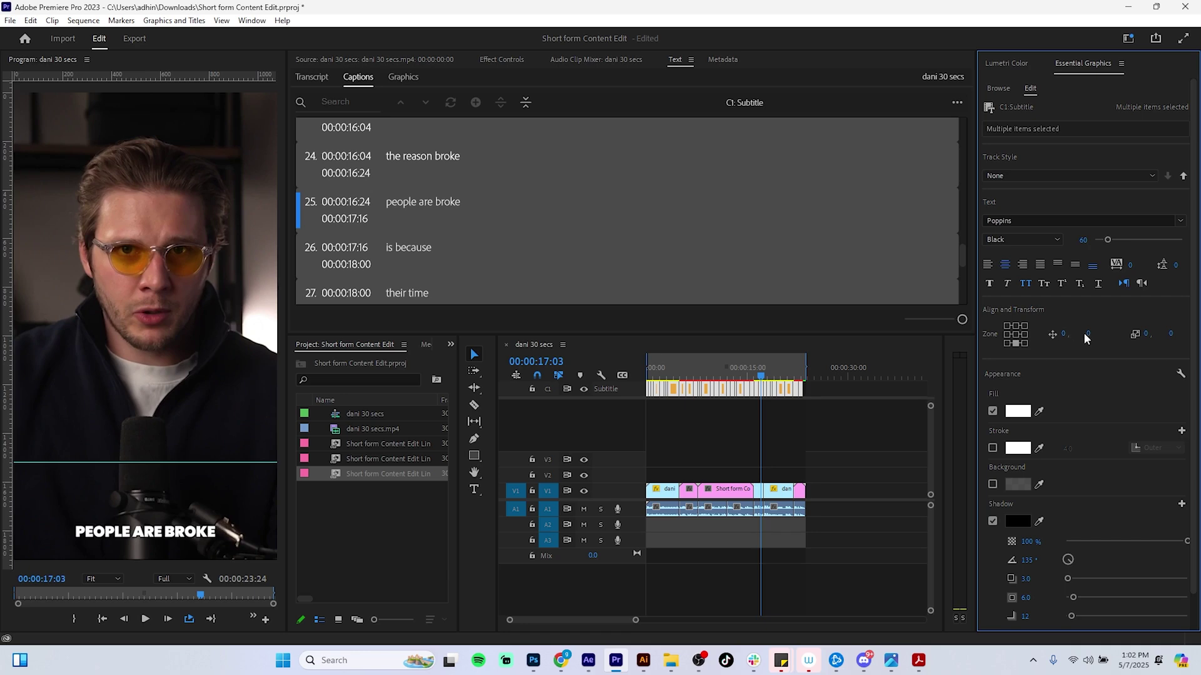
pyautogui.click(1016, 334)
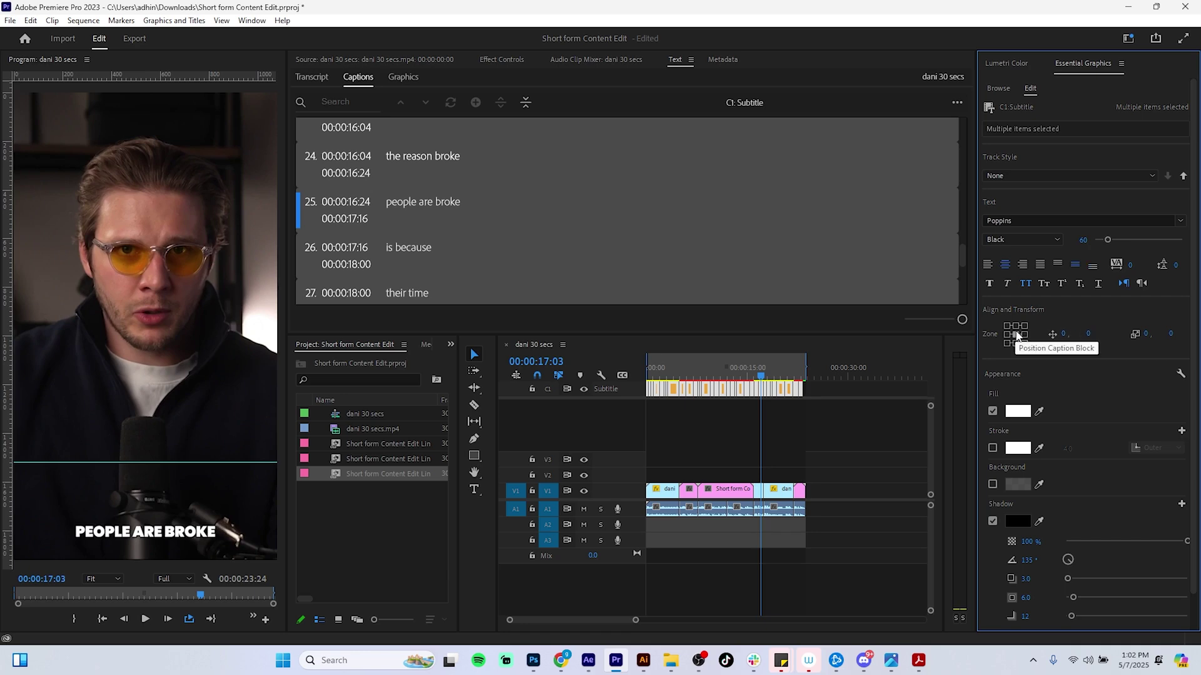
pyautogui.click(1017, 326)
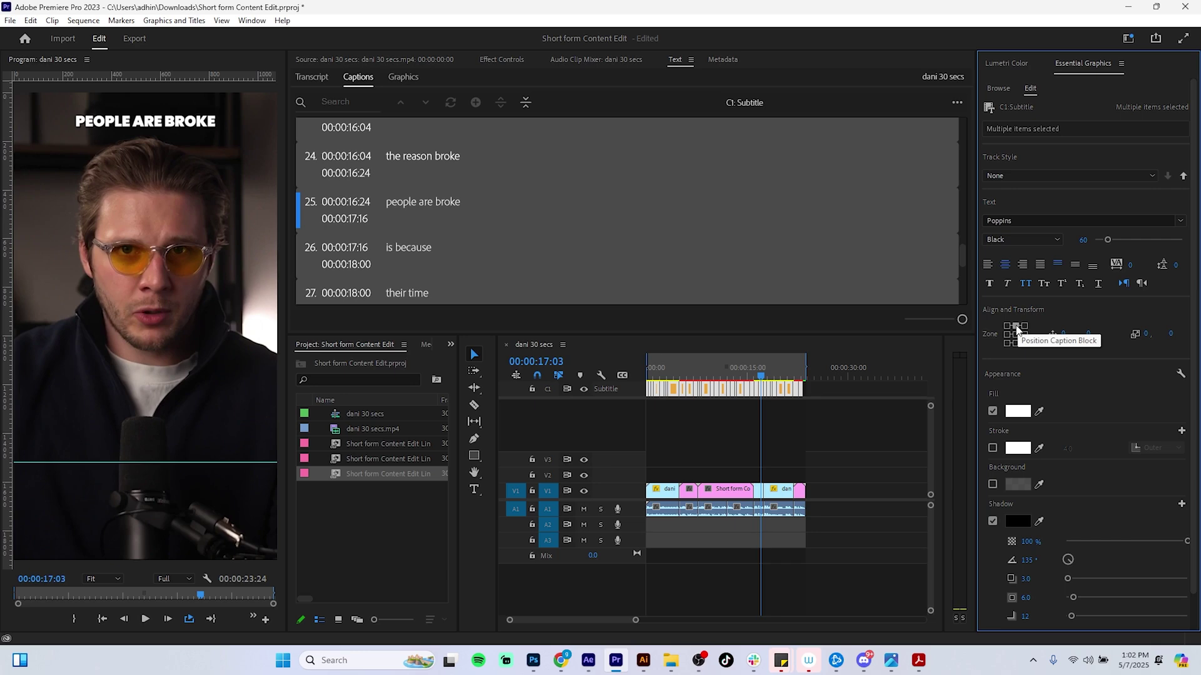
pyautogui.click(1016, 343)
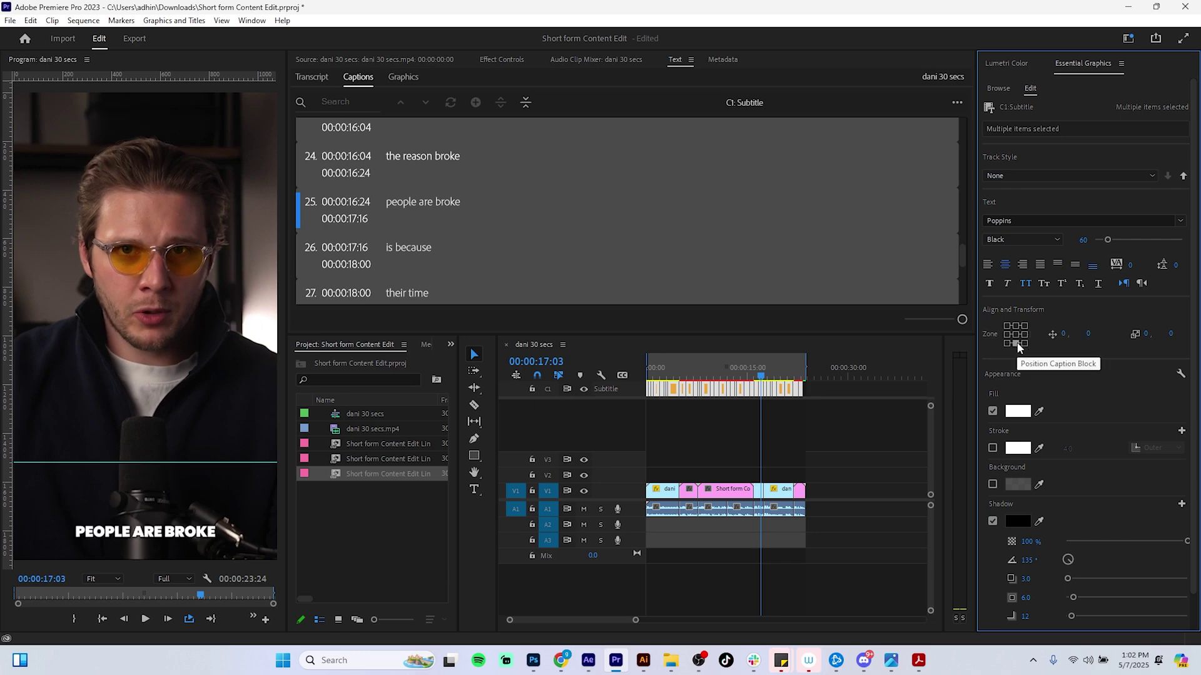
pyautogui.moveTo(1089, 334); pyautogui.dragTo(868, 368)
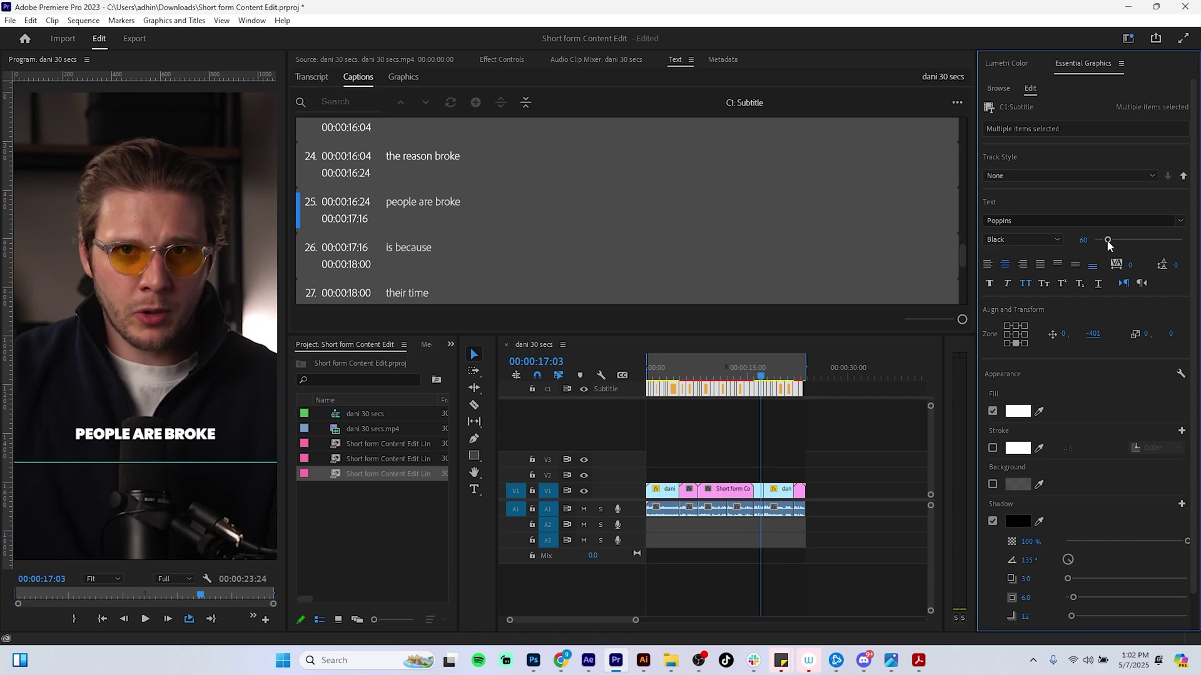
pyautogui.moveTo(1108, 244); pyautogui.dragTo(1109, 244)
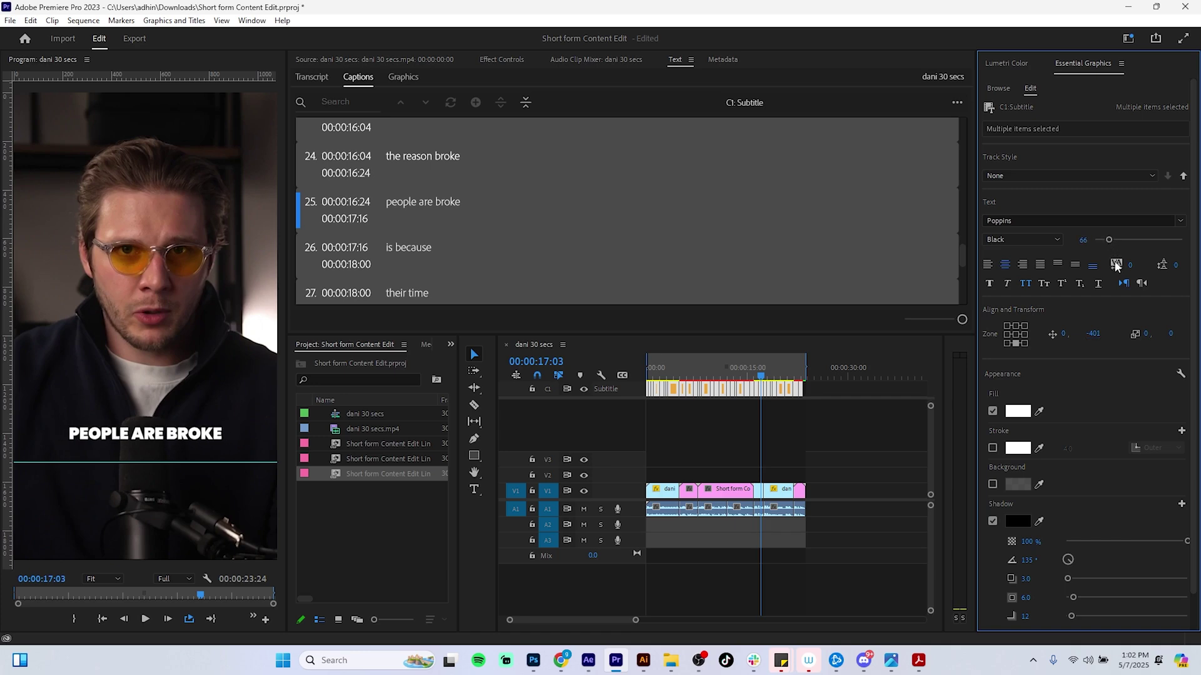
# Step: Soften the captions' shadow by setting its blur to 197 and its opacity to 32%
pyautogui.scroll(-1, 1181, 355)
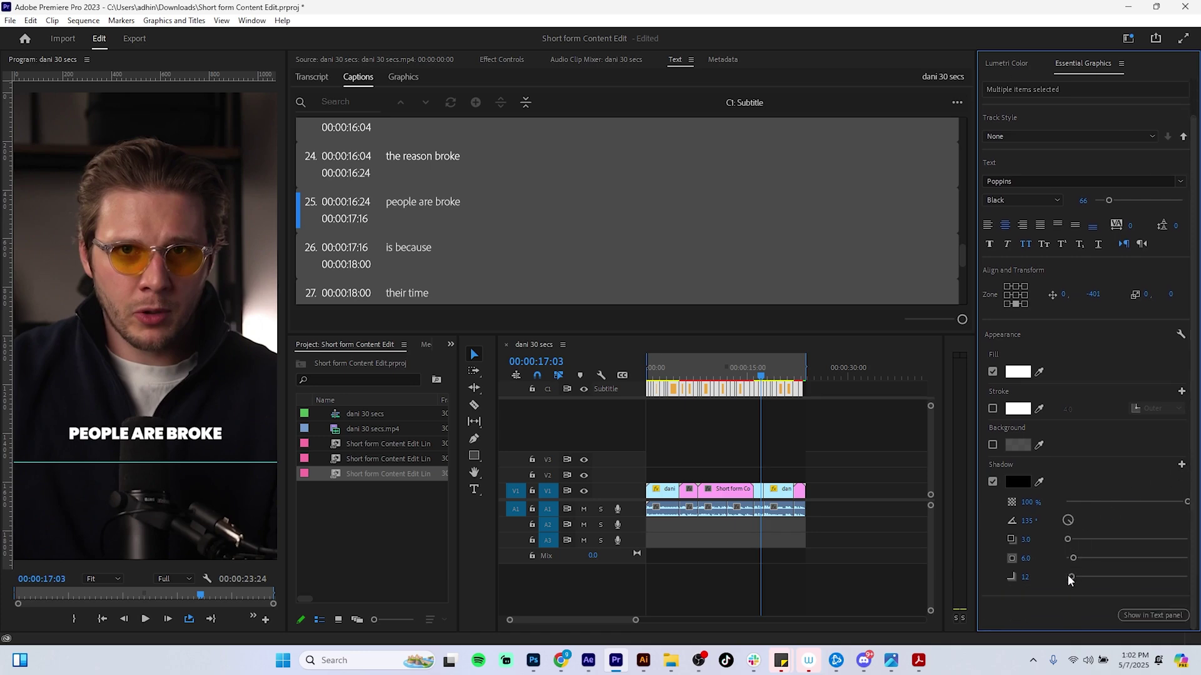
pyautogui.moveTo(1119, 577); pyautogui.dragTo(1138, 577)
pyautogui.moveTo(1104, 499); pyautogui.dragTo(1101, 497)
pyautogui.click(700, 662)
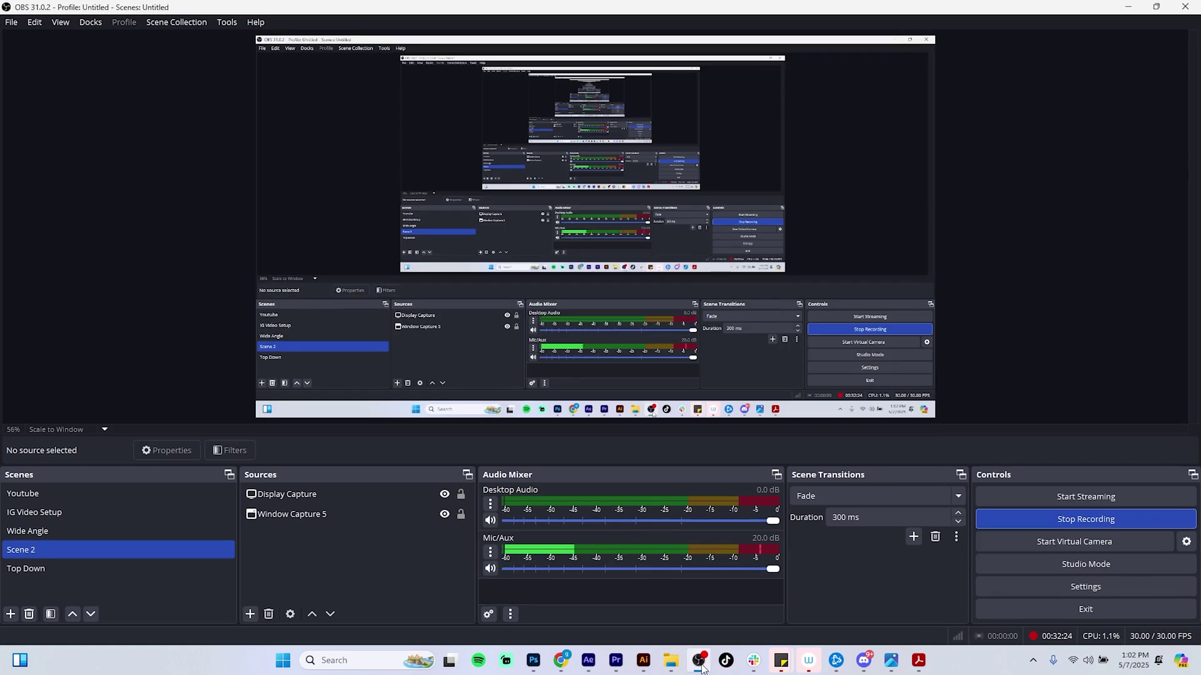
pyautogui.click(703, 666)
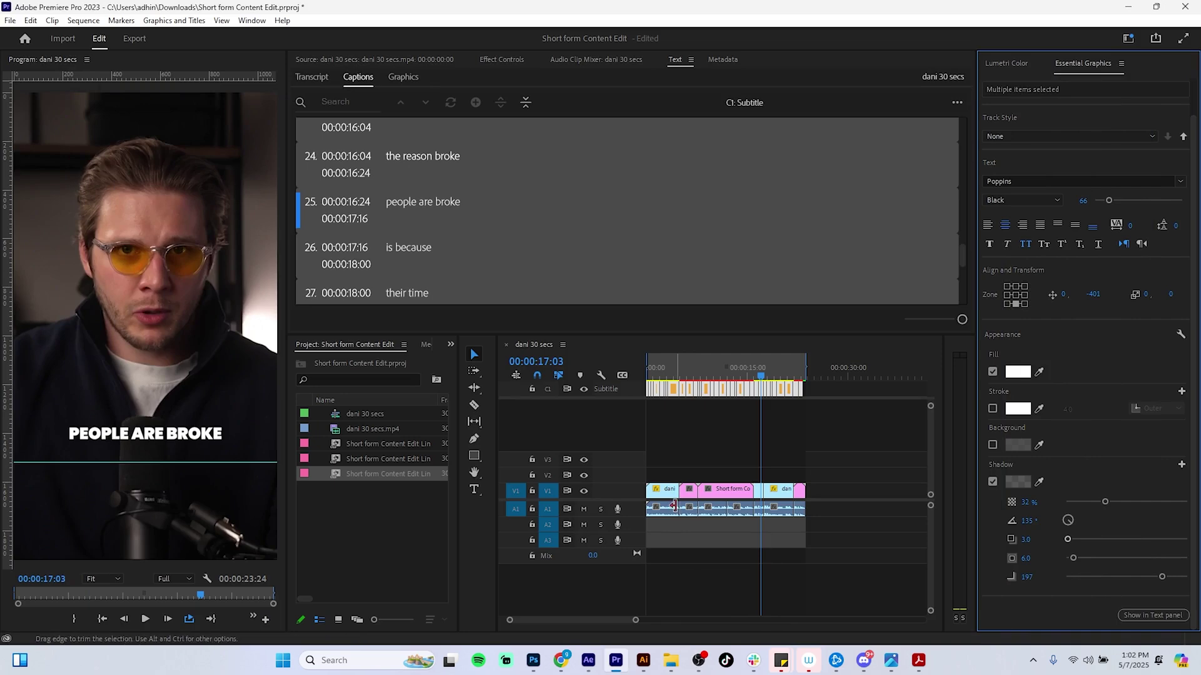
# Step: Deselect the captions and view their styling at 00:00:17:17
pyautogui.click(783, 430)
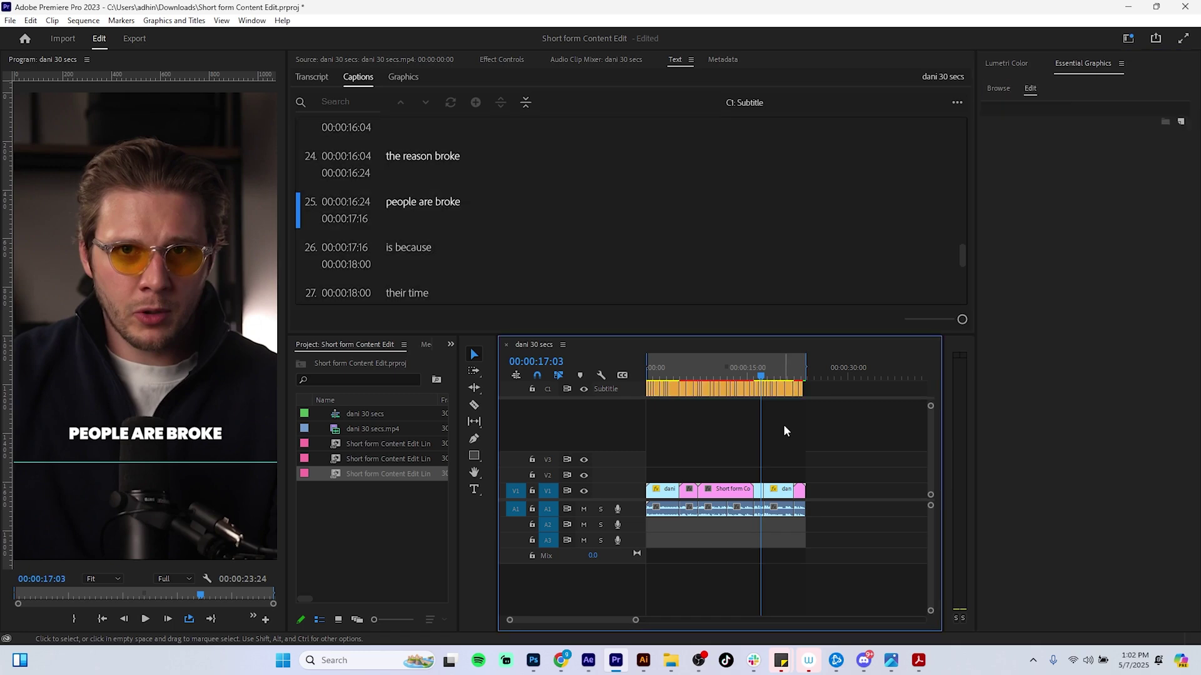
pyautogui.click(763, 375)
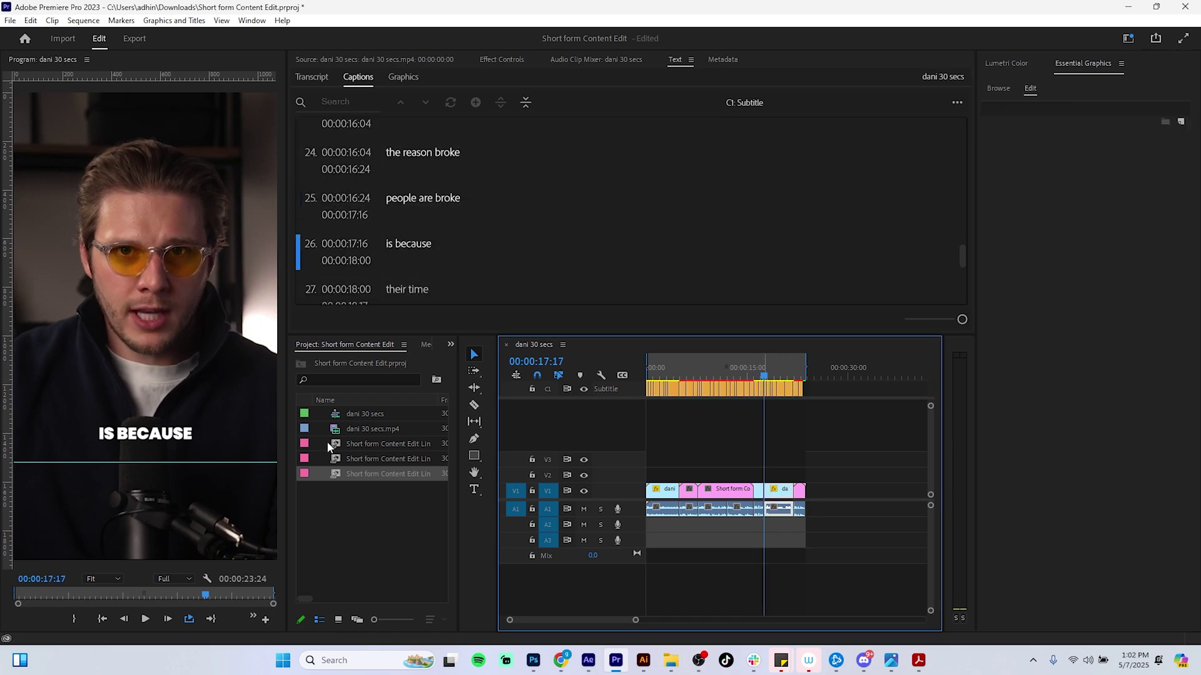
# Step: Raise the horizontal guide to about 1424, just under the caption text, and review the opening captions from the sequence start
pyautogui.moveTo(229, 463); pyautogui.dragTo(241, 440)
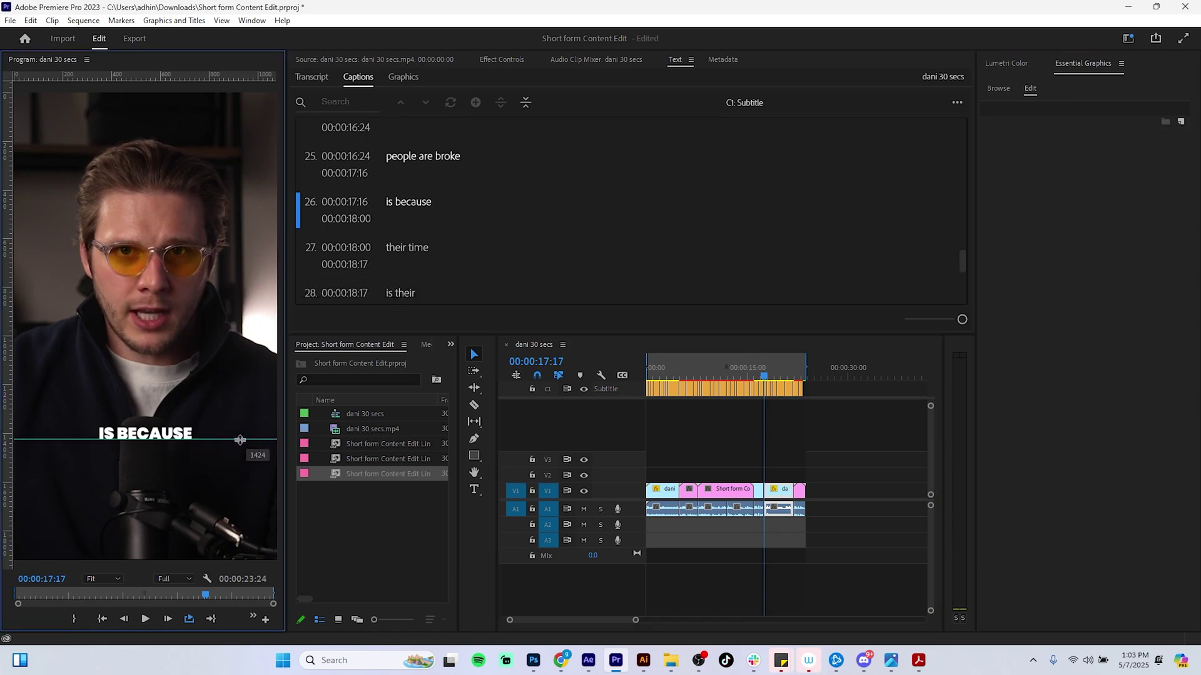
pyautogui.moveTo(659, 374); pyautogui.dragTo(643, 374)
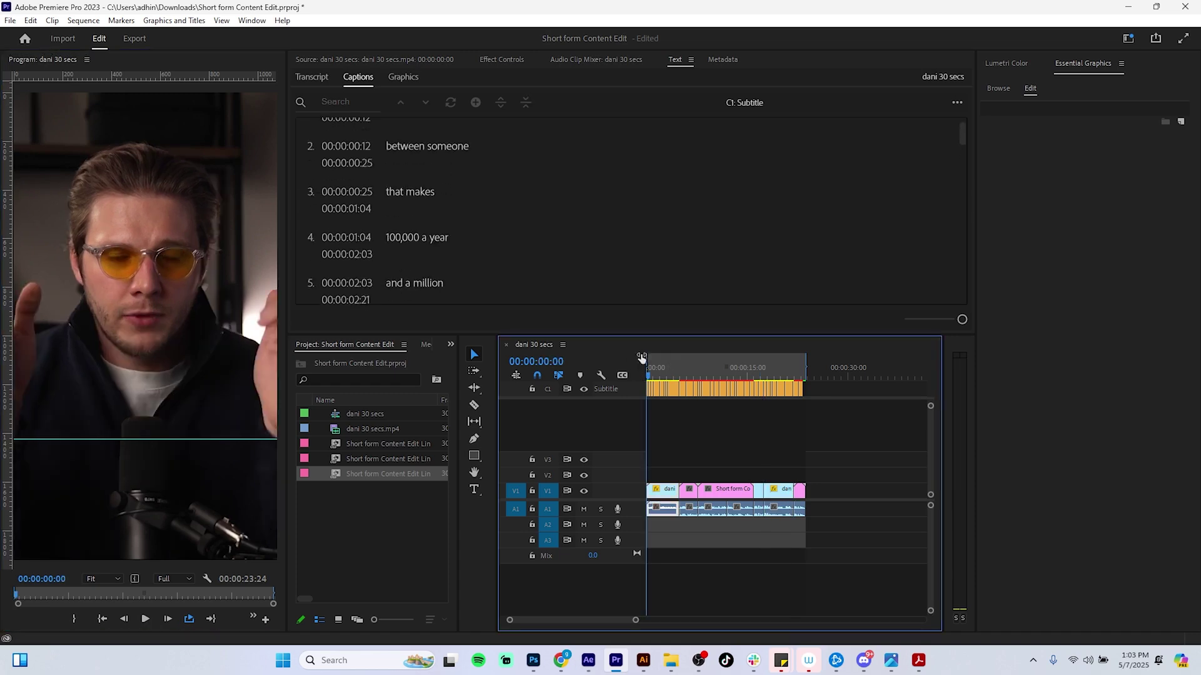
pyautogui.press('space')
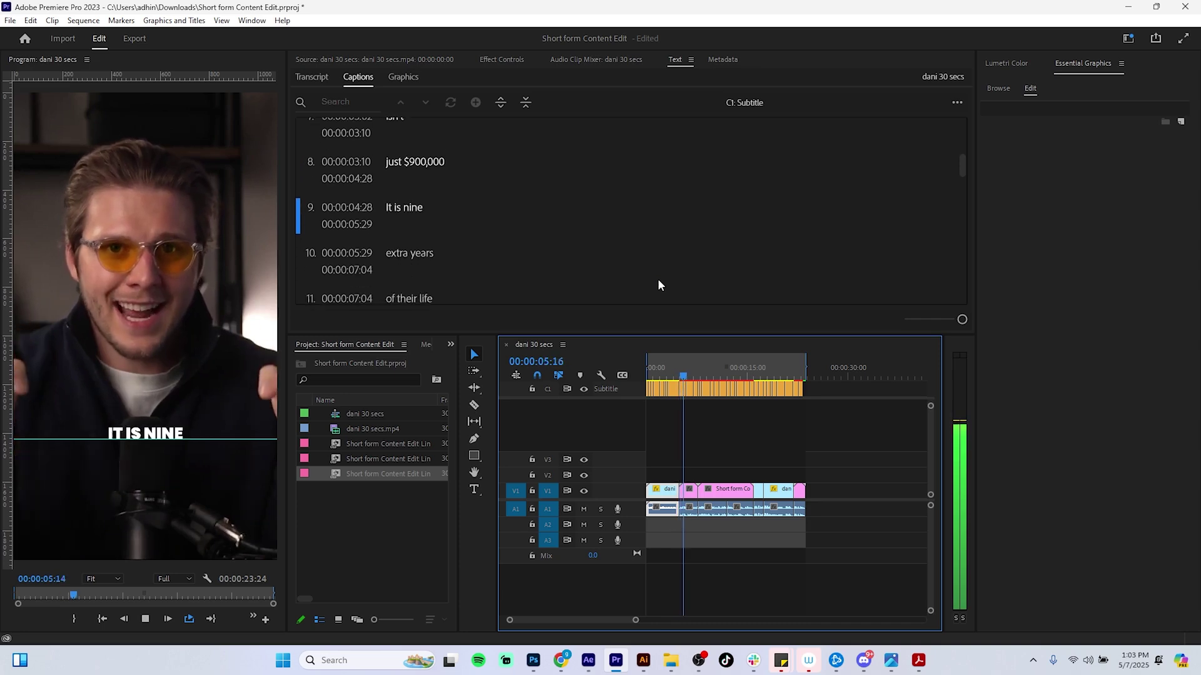
pyautogui.press('space')
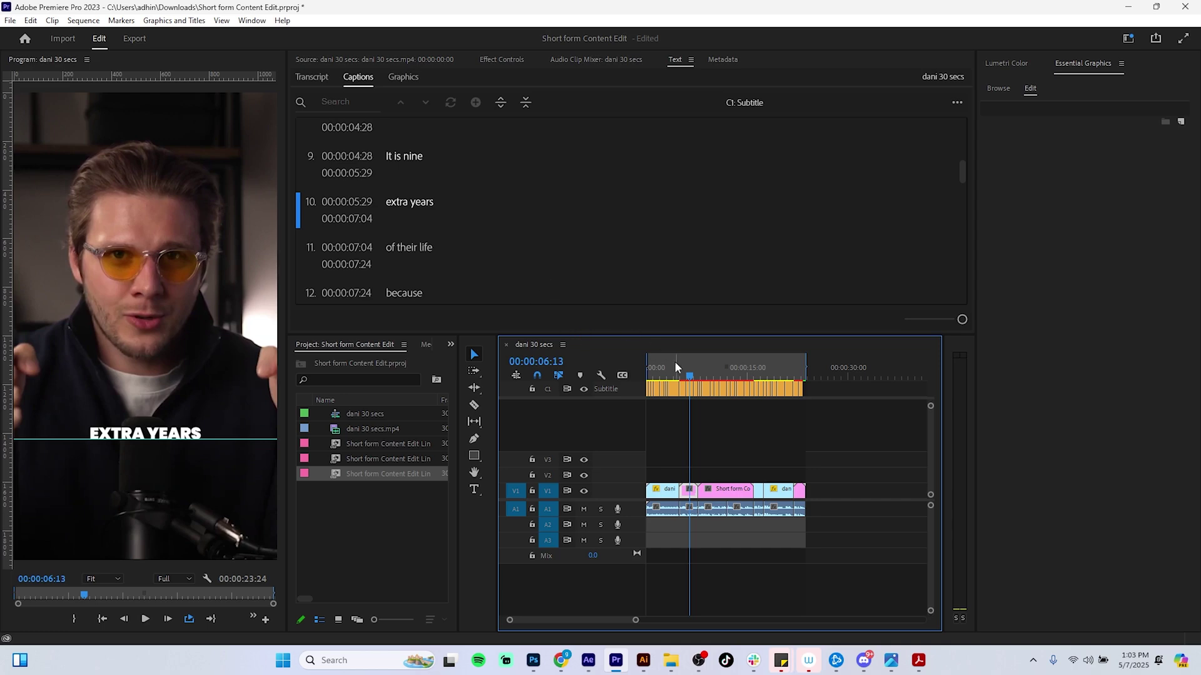
pyautogui.moveTo(692, 374); pyautogui.dragTo(685, 376)
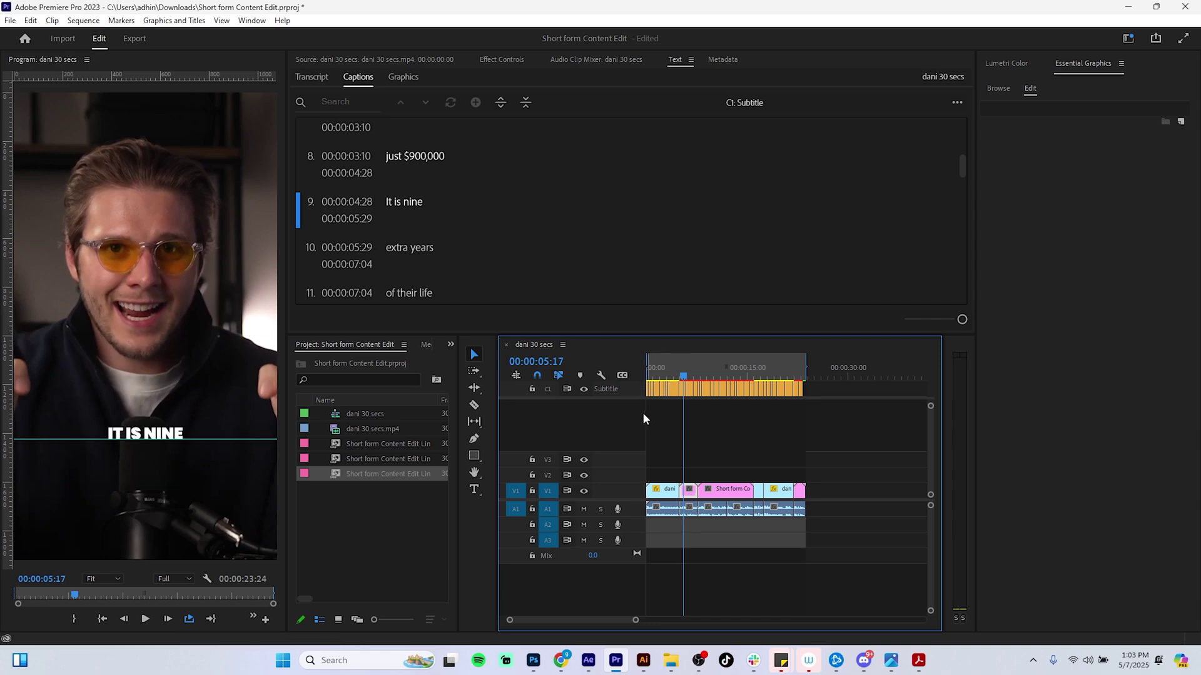
pyautogui.moveTo(684, 374)
pyautogui.mouseDown()
pyautogui.moveTo(659, 374)
pyautogui.moveTo(669, 378)
pyautogui.mouseUp()
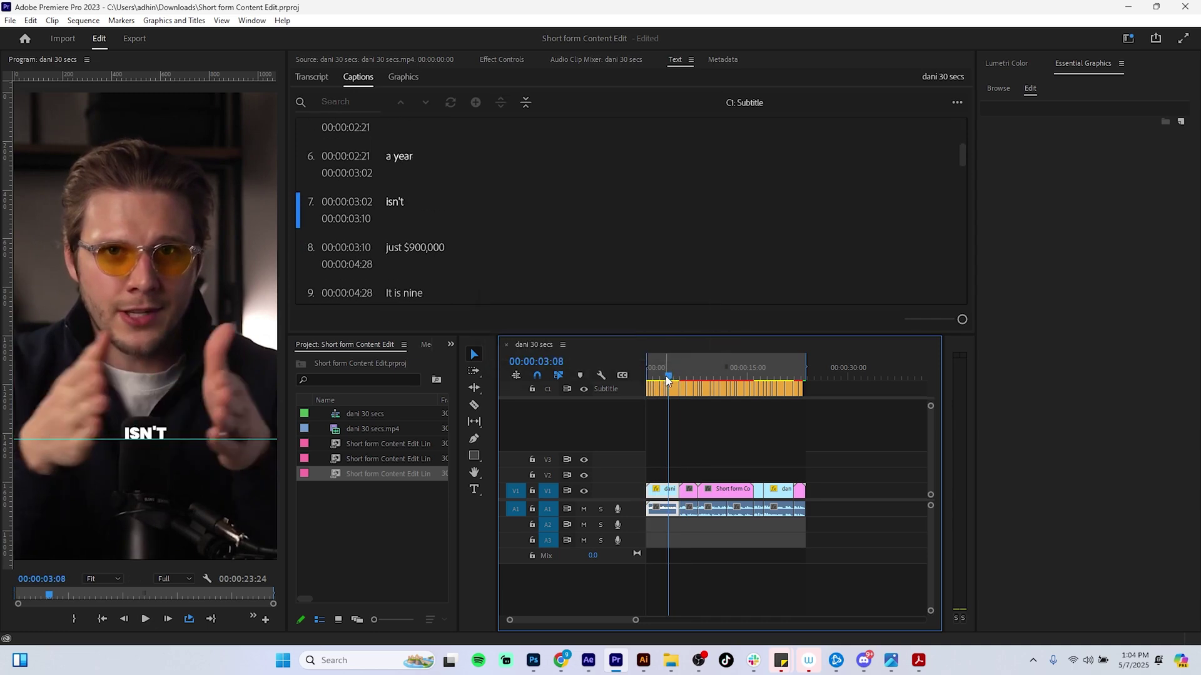
pyautogui.moveTo(670, 377); pyautogui.dragTo(648, 378)
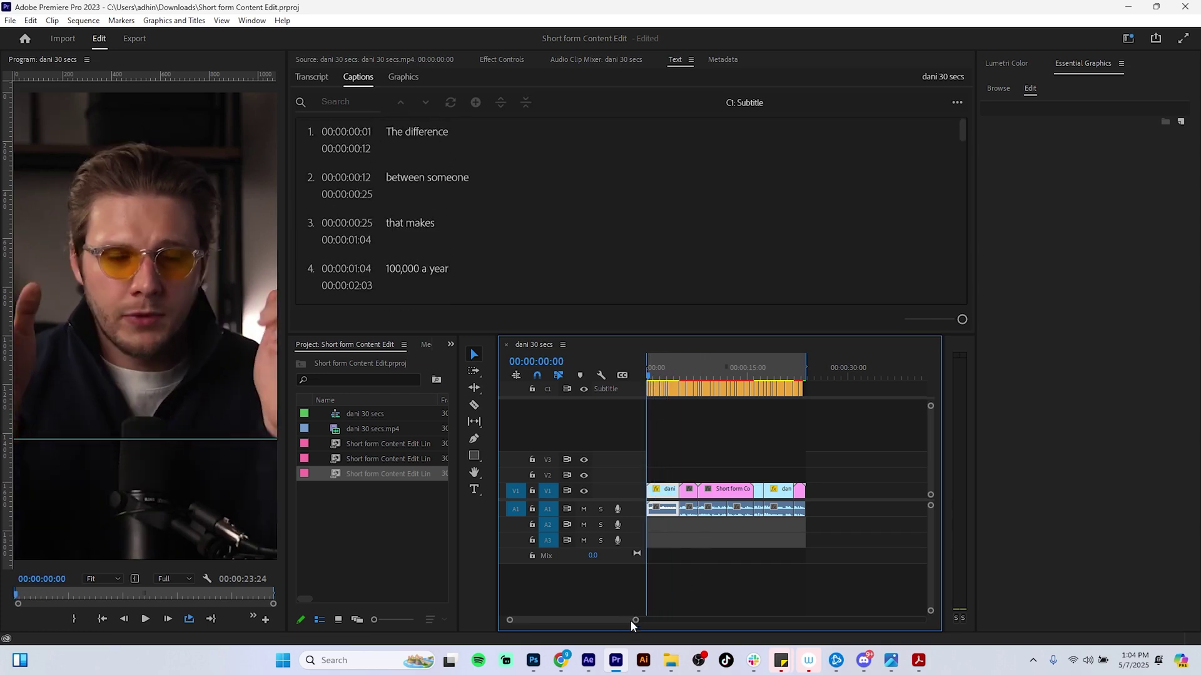
# Step: Delete the captions from "100,000 a year" at 00:00:01:04 through "just $900,000"
pyautogui.moveTo(633, 620); pyautogui.dragTo(573, 620)
pyautogui.press('space')
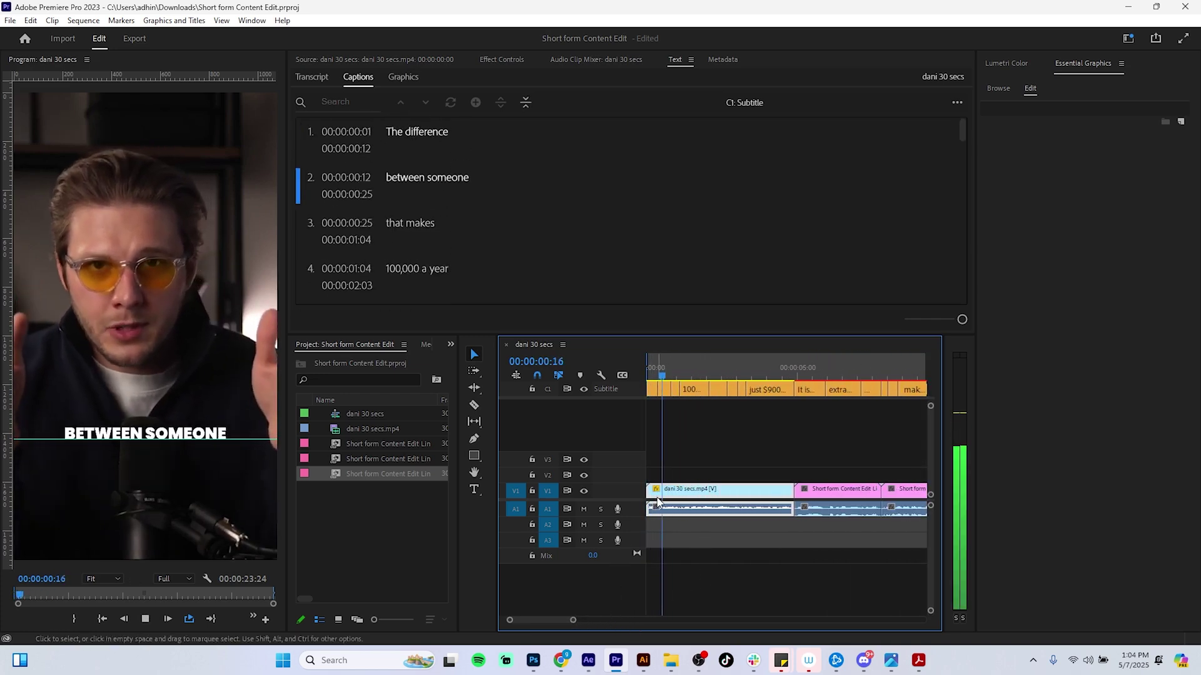
pyautogui.press('space')
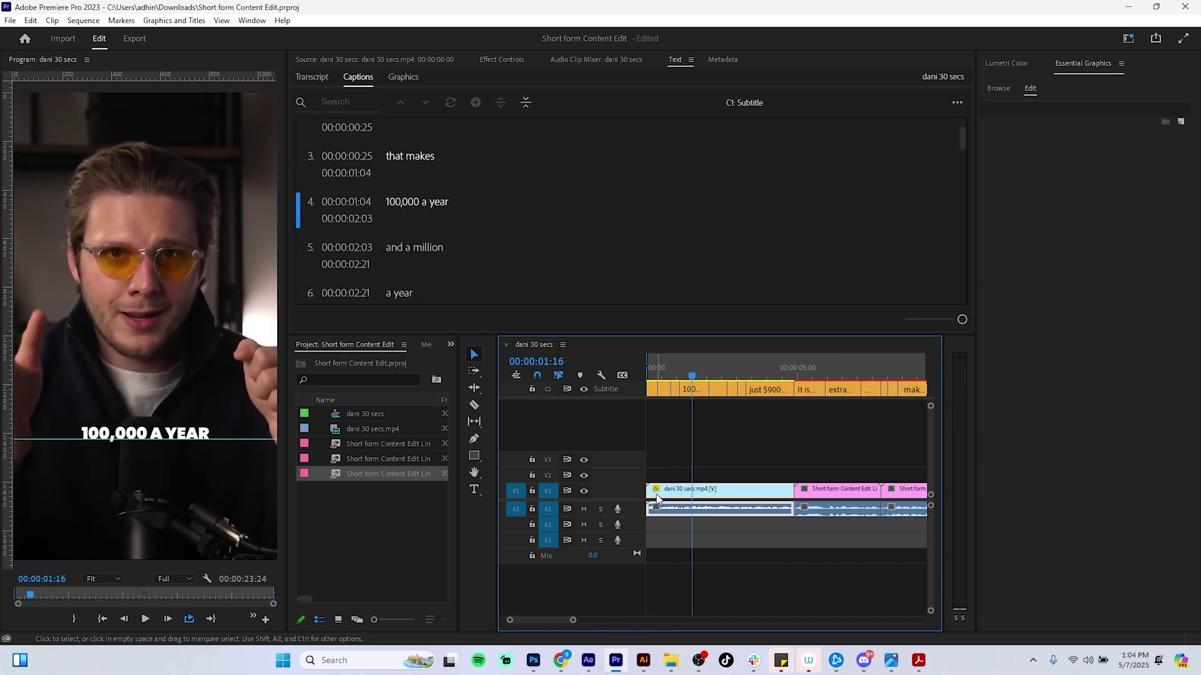
pyautogui.moveTo(692, 378)
pyautogui.mouseDown()
pyautogui.moveTo(677, 379)
pyautogui.moveTo(783, 384)
pyautogui.moveTo(680, 386)
pyautogui.mouseUp()
pyautogui.moveTo(777, 438); pyautogui.dragTo(691, 354)
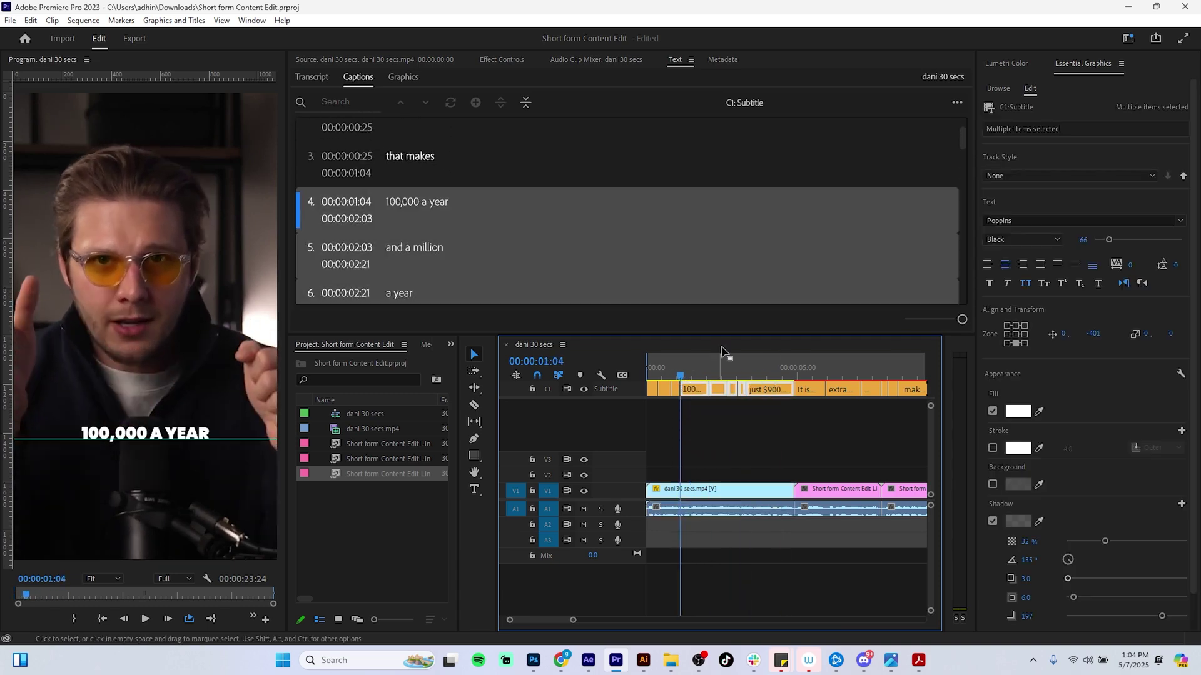
pyautogui.press('Delete')
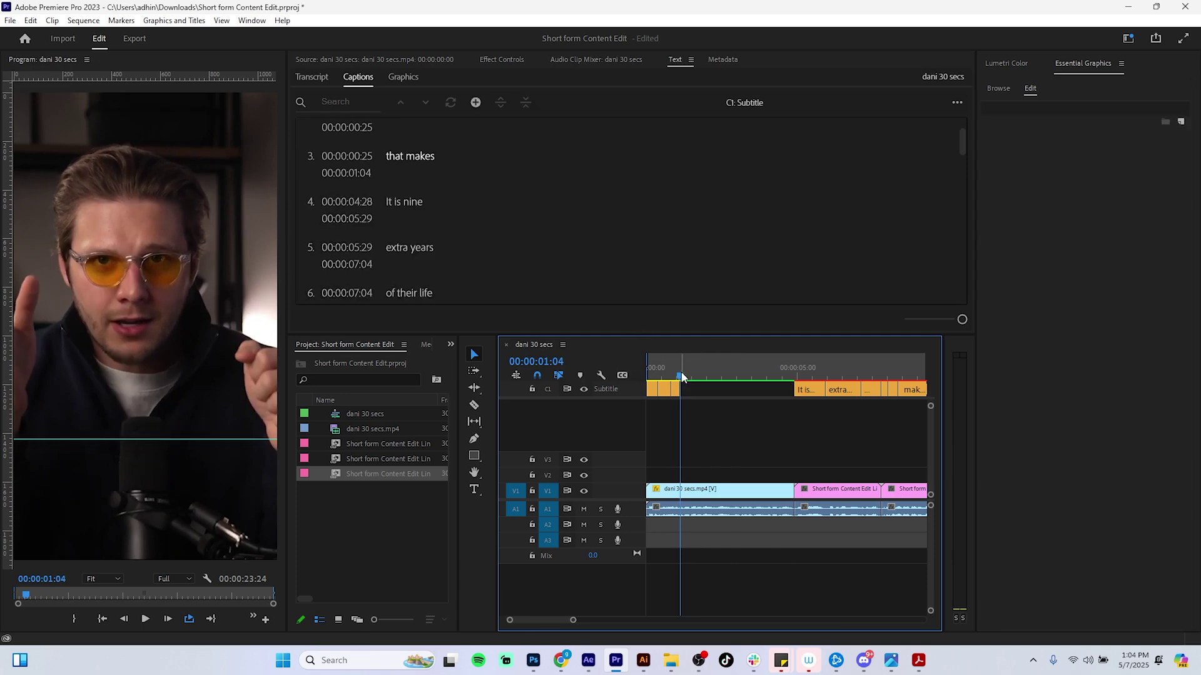
# Step: Play the sequence from the start past the caption gap to check the on-screen text
pyautogui.press('Home')
pyautogui.press('space')
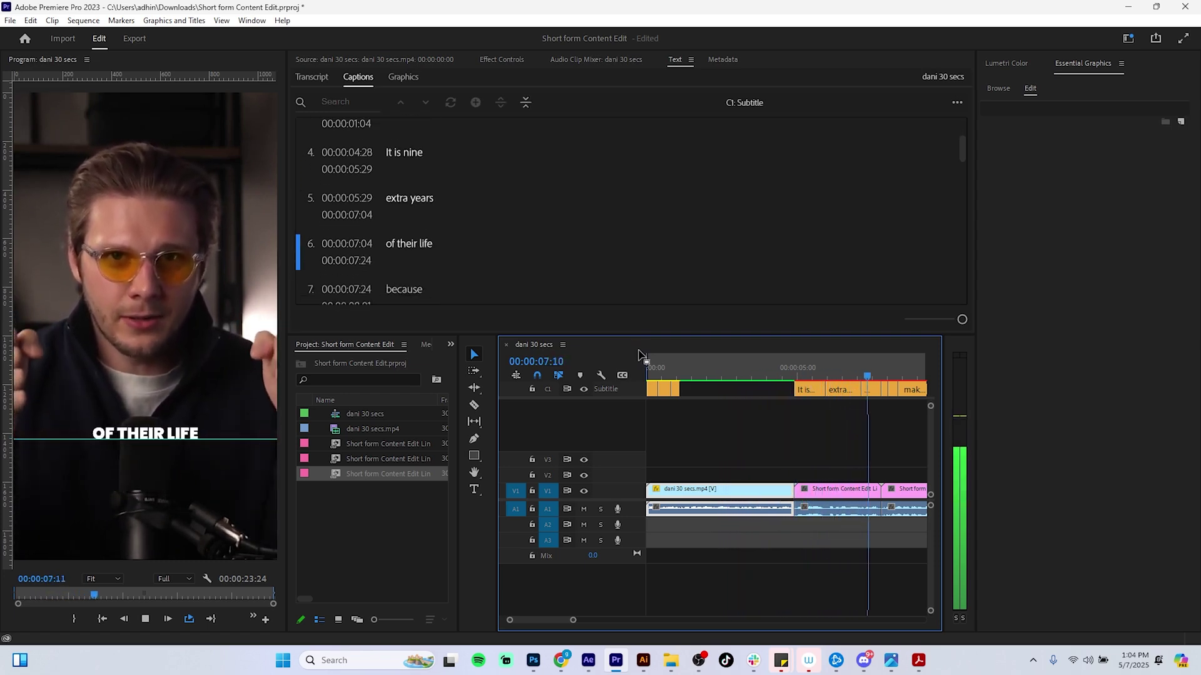
pyautogui.press('space')
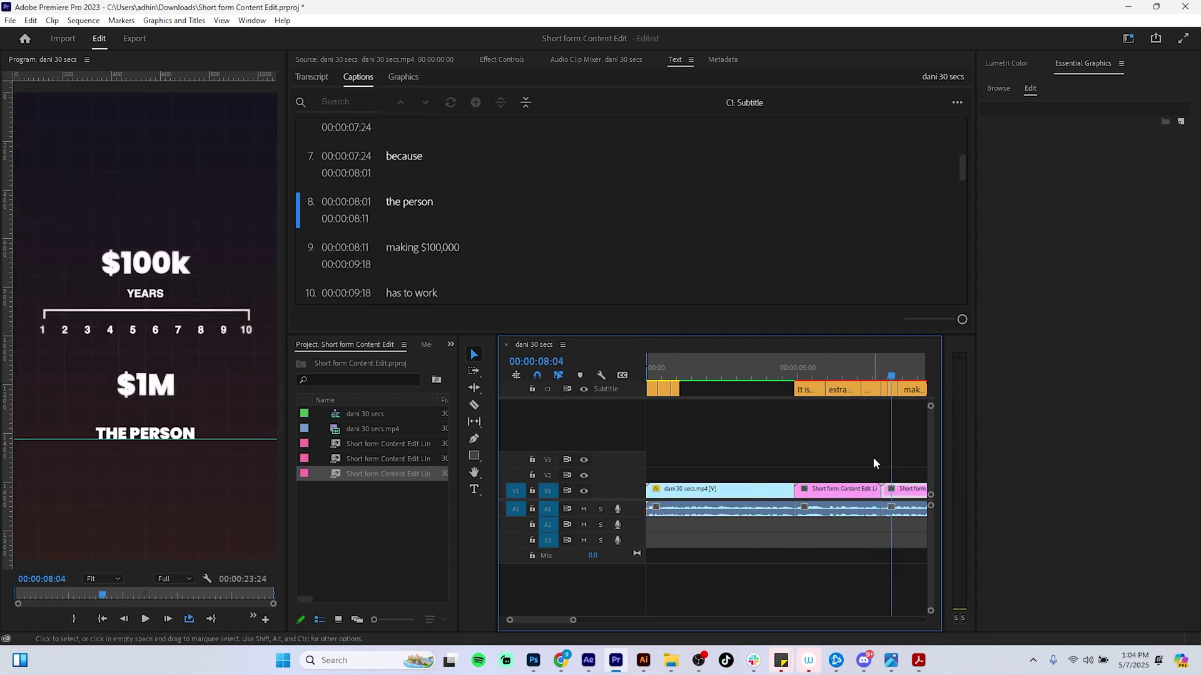
# Step: Split the "It is nine" caption in two at 00:00:05:11
pyautogui.press('h')
pyautogui.moveTo(873, 463); pyautogui.dragTo(854, 447)
pyautogui.moveTo(857, 374); pyautogui.dragTo(818, 375)
pyautogui.moveTo(739, 385); pyautogui.dragTo(769, 372)
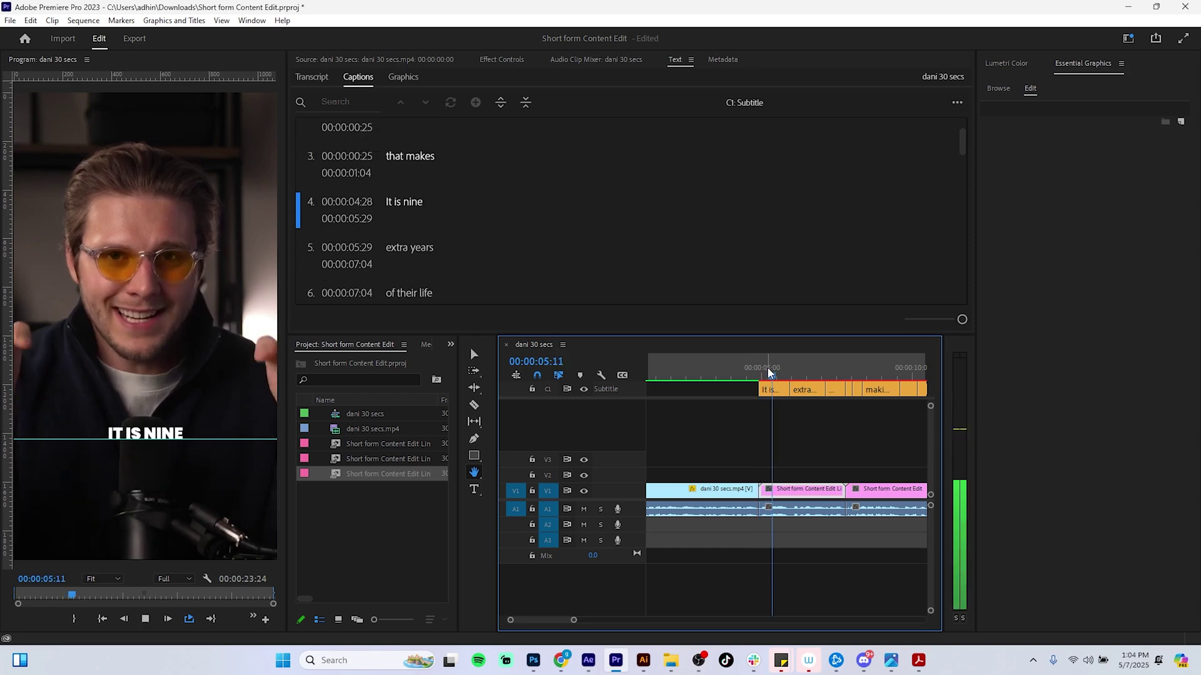
pyautogui.press('space')
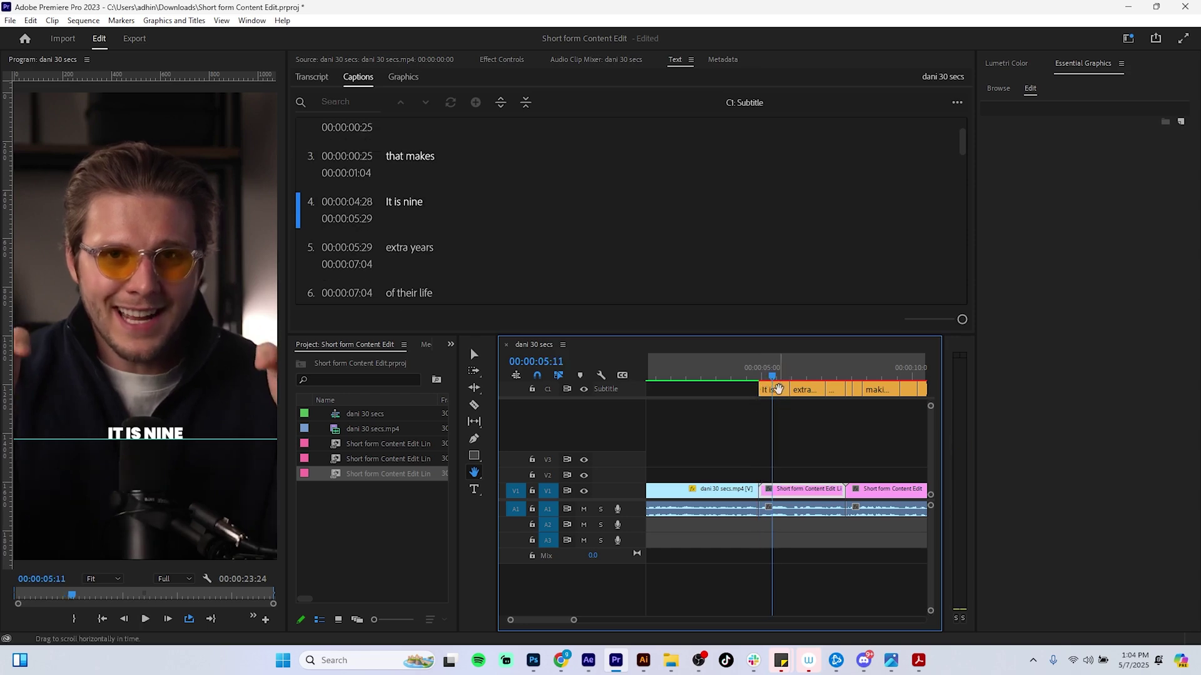
pyautogui.press('v')
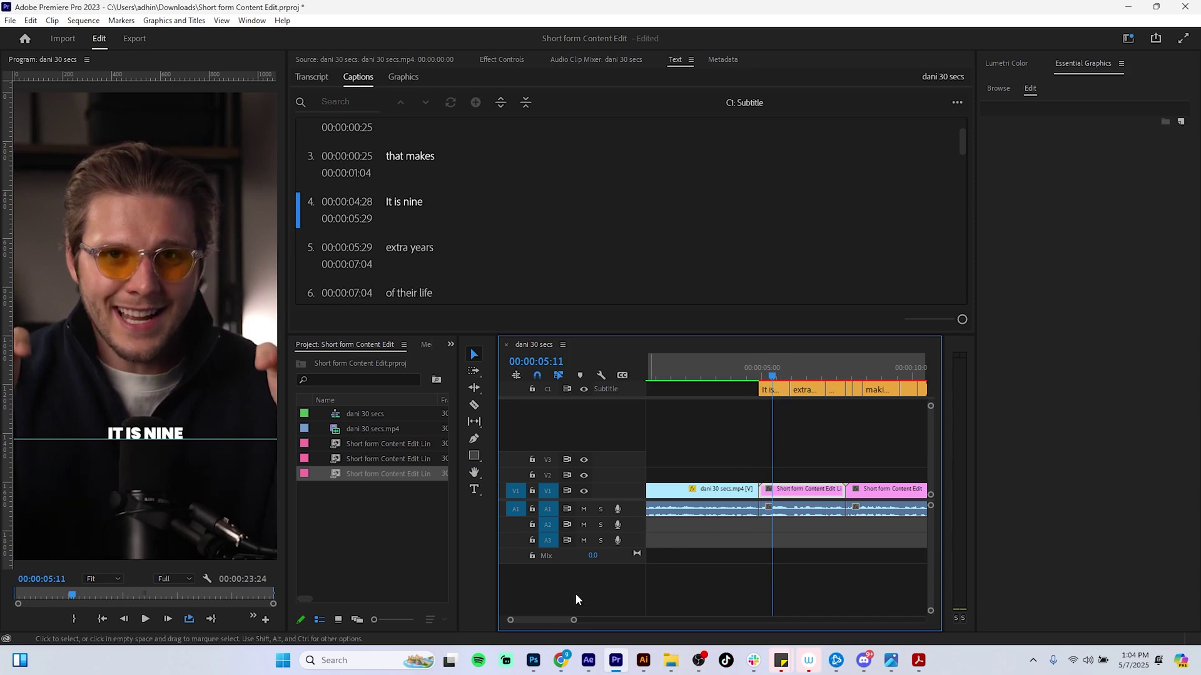
pyautogui.moveTo(574, 620); pyautogui.dragTo(549, 620)
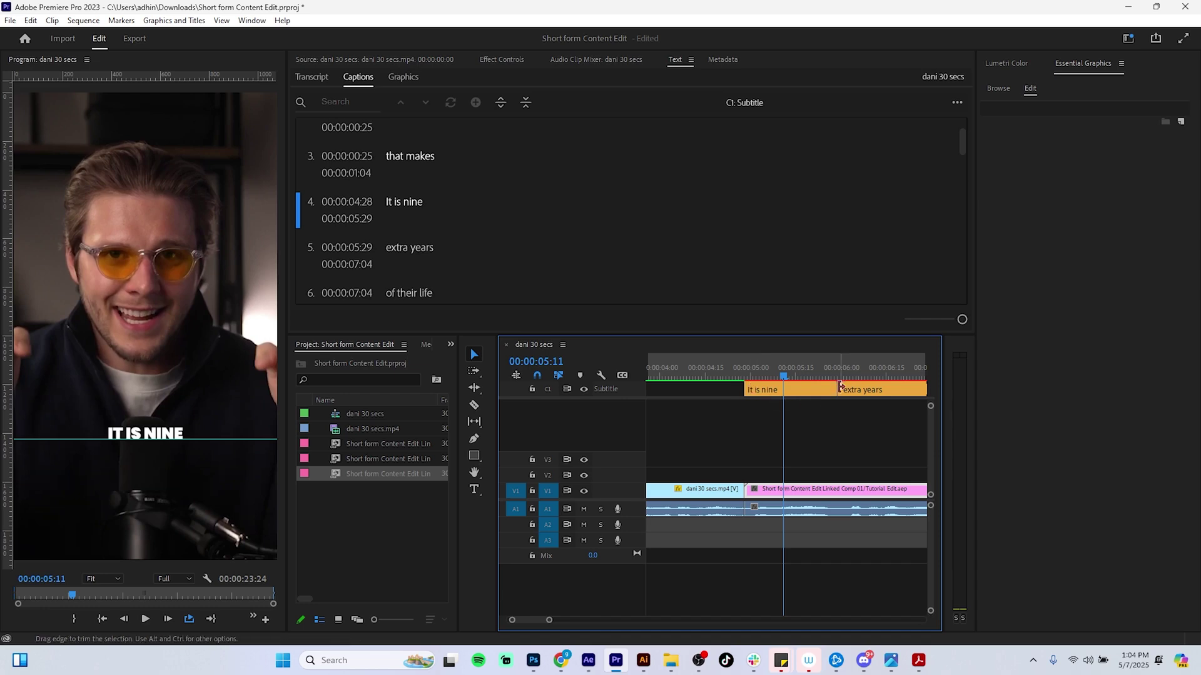
pyautogui.click(807, 398)
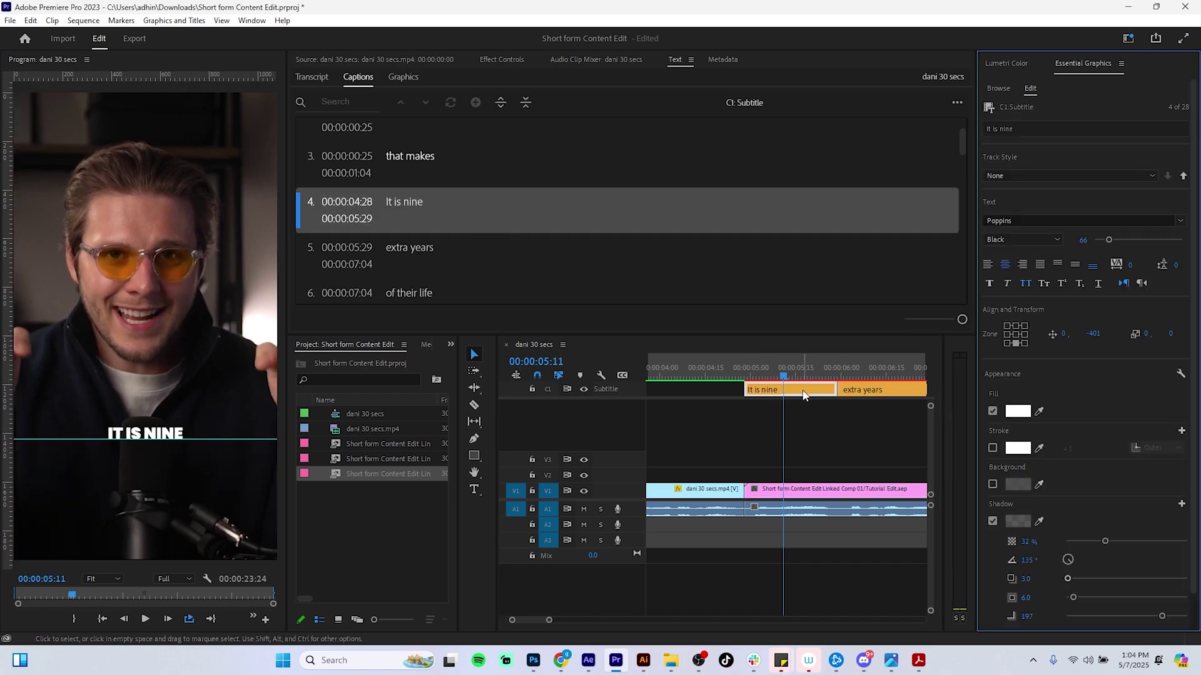
pyautogui.hotkey('ctrl', 'k')
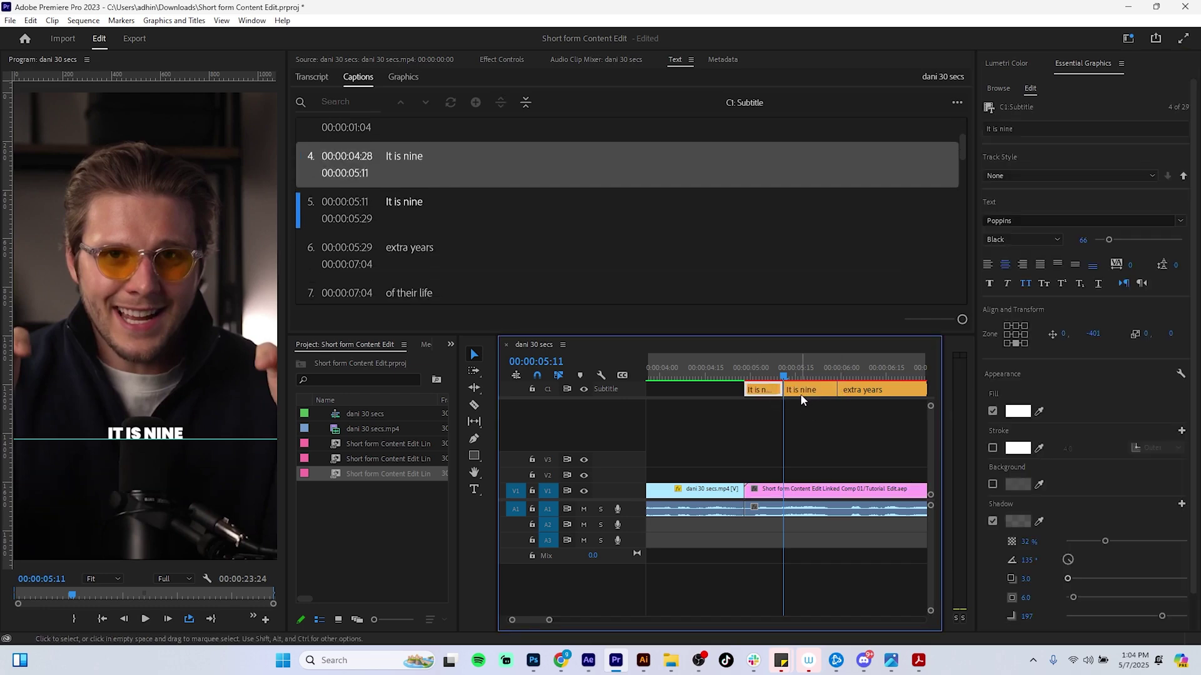
# Step: Remove the word "nine" from the first half of the split caption
pyautogui.click(771, 375)
pyautogui.doubleClick(148, 430)
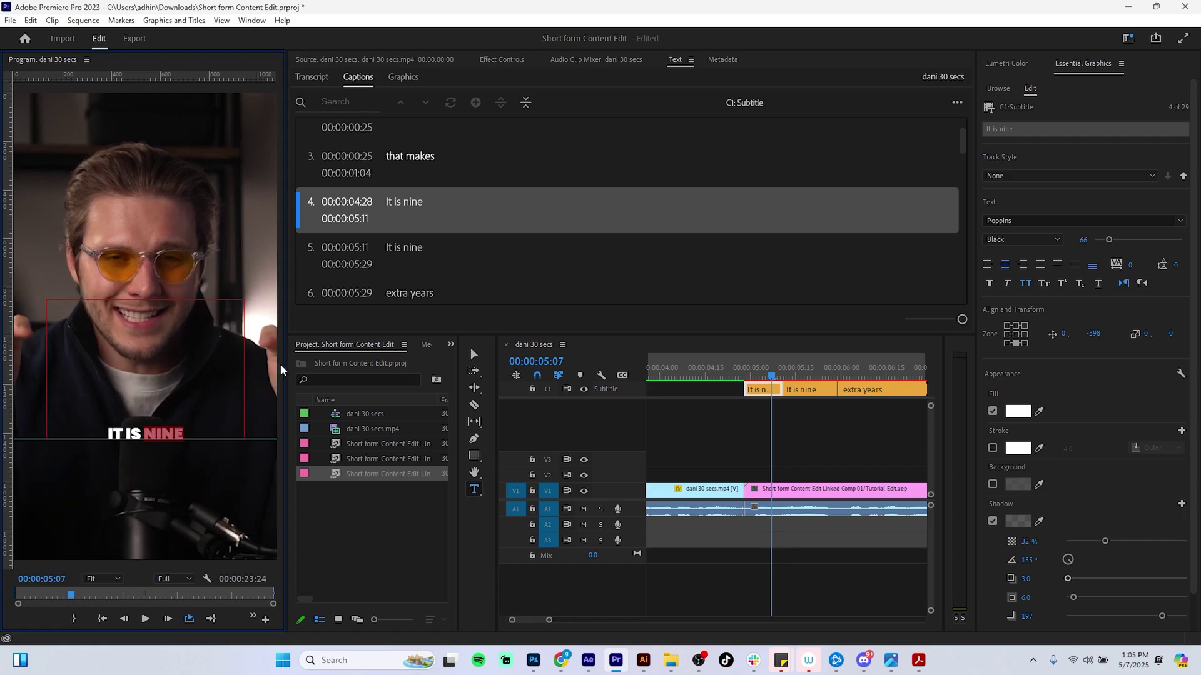
pyautogui.press('BackSpace')
pyautogui.click(804, 429)
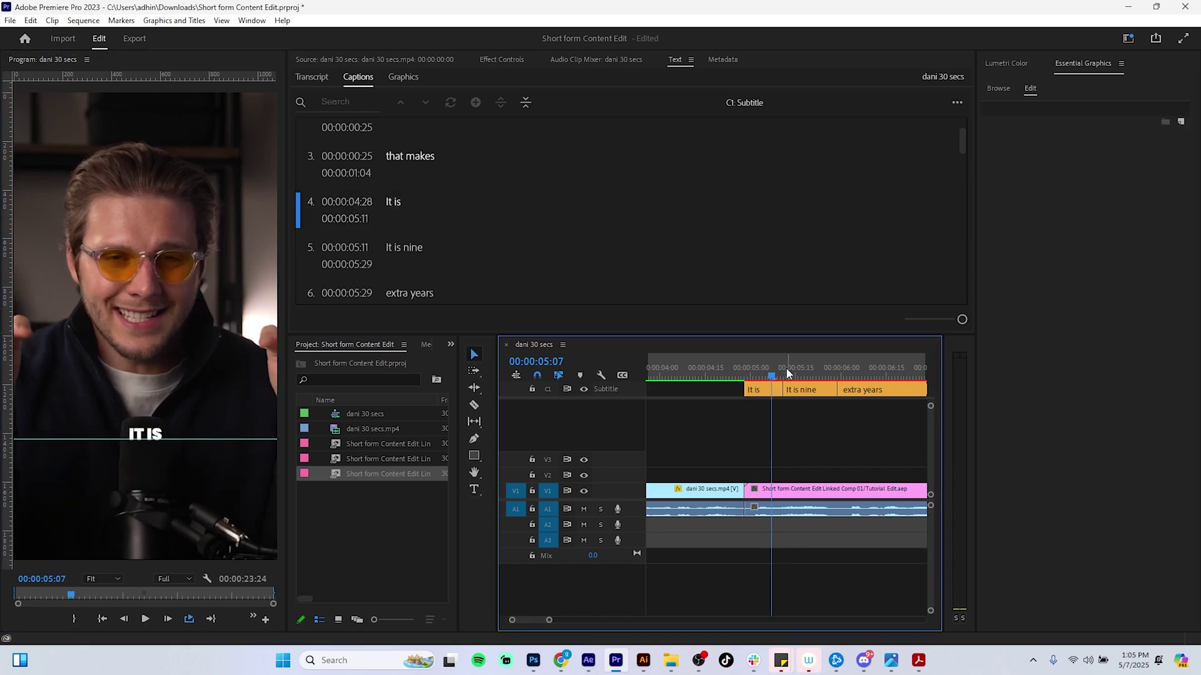
# Step: Reduce the second half of the split caption, starting at 00:00:05:11, to the word "nine"
pyautogui.click(795, 374)
pyautogui.click(798, 390)
pyautogui.click(167, 441)
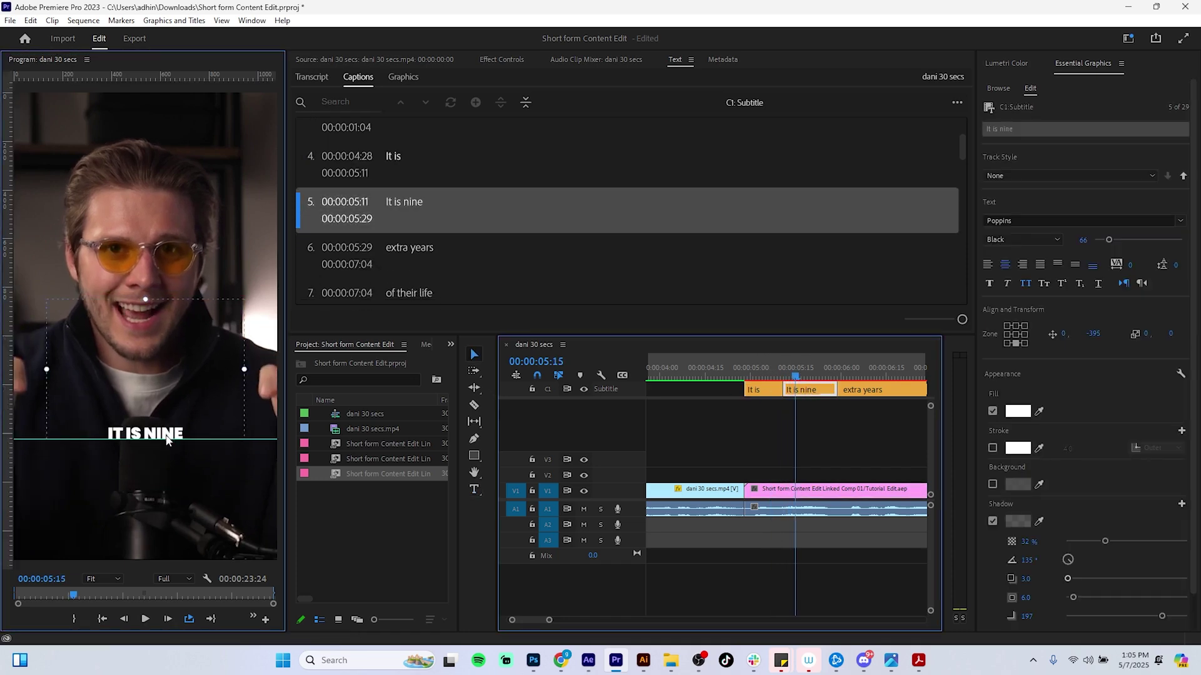
pyautogui.doubleClick(147, 431)
pyautogui.hotkey('ctrl', 'z')
pyautogui.hotkey('ctrl', 'z')
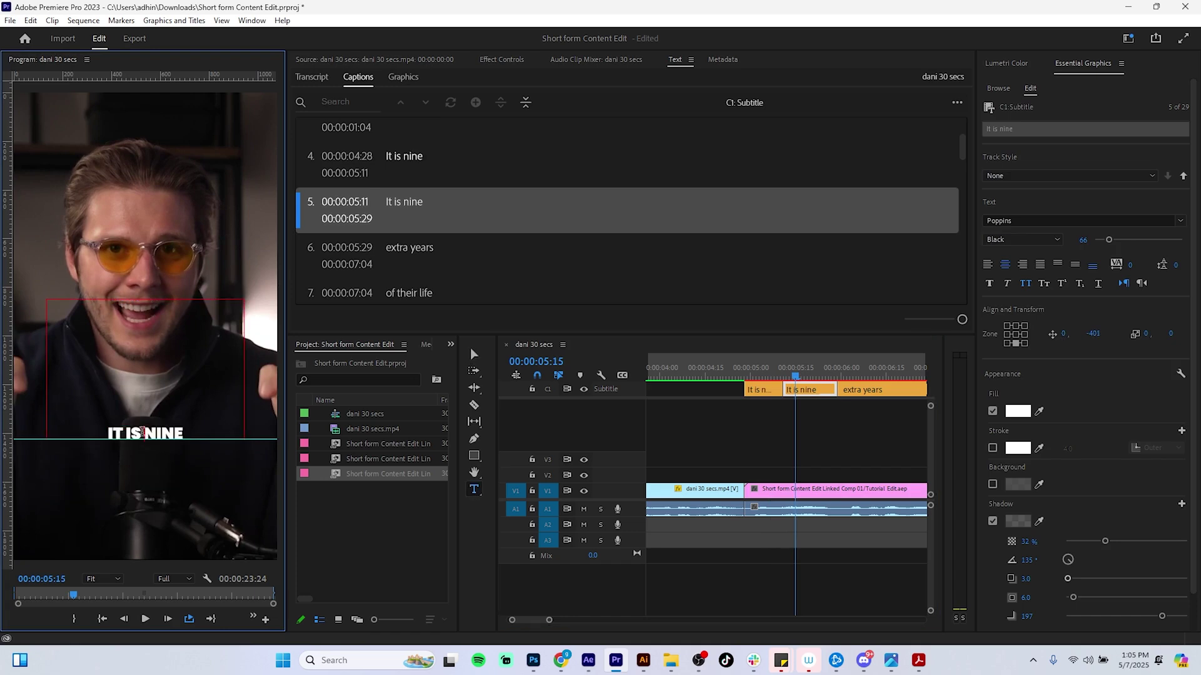
pyautogui.press('BackSpace')
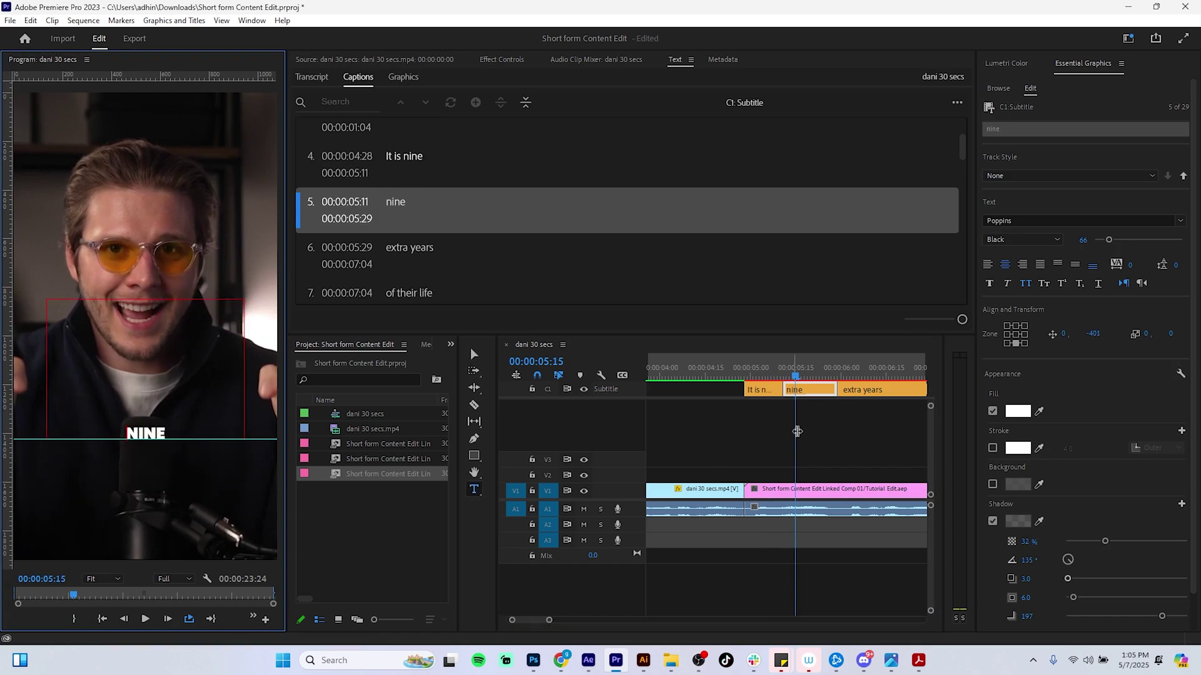
# Step: Play across the split captions and shorten the first one, at 00:00:04:28, to "It is"
pyautogui.click(753, 379)
pyautogui.moveTo(753, 379); pyautogui.dragTo(724, 358)
pyautogui.press('space')
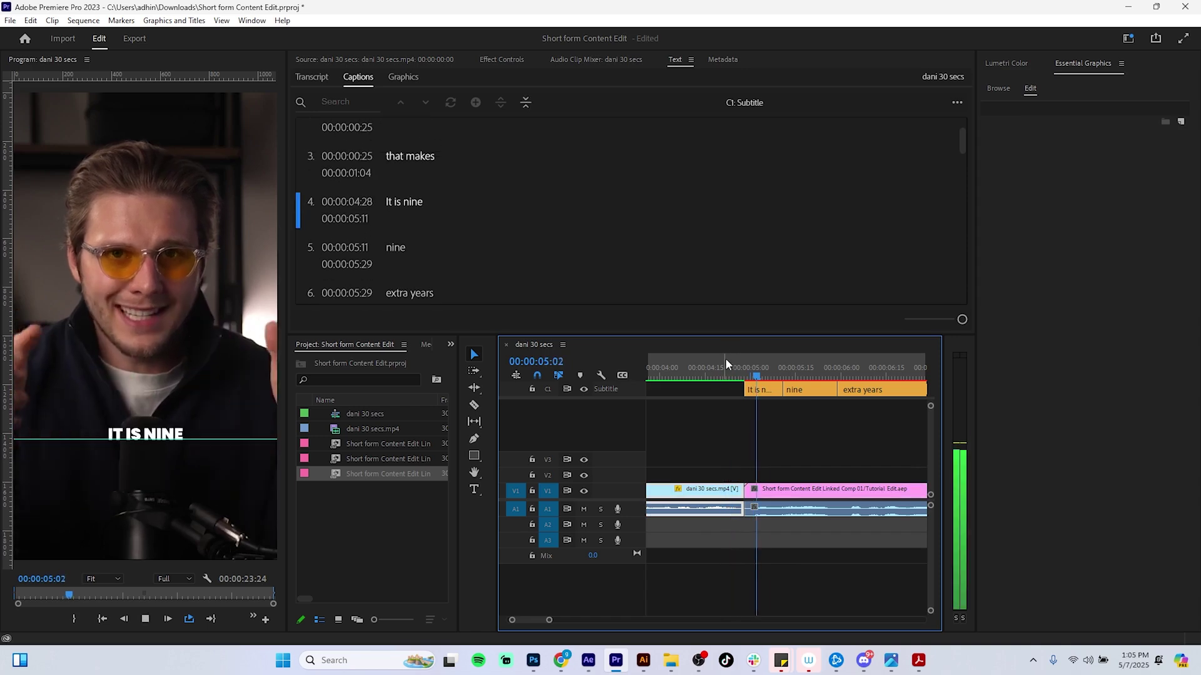
pyautogui.press('space')
pyautogui.click(753, 372)
pyautogui.click(769, 390)
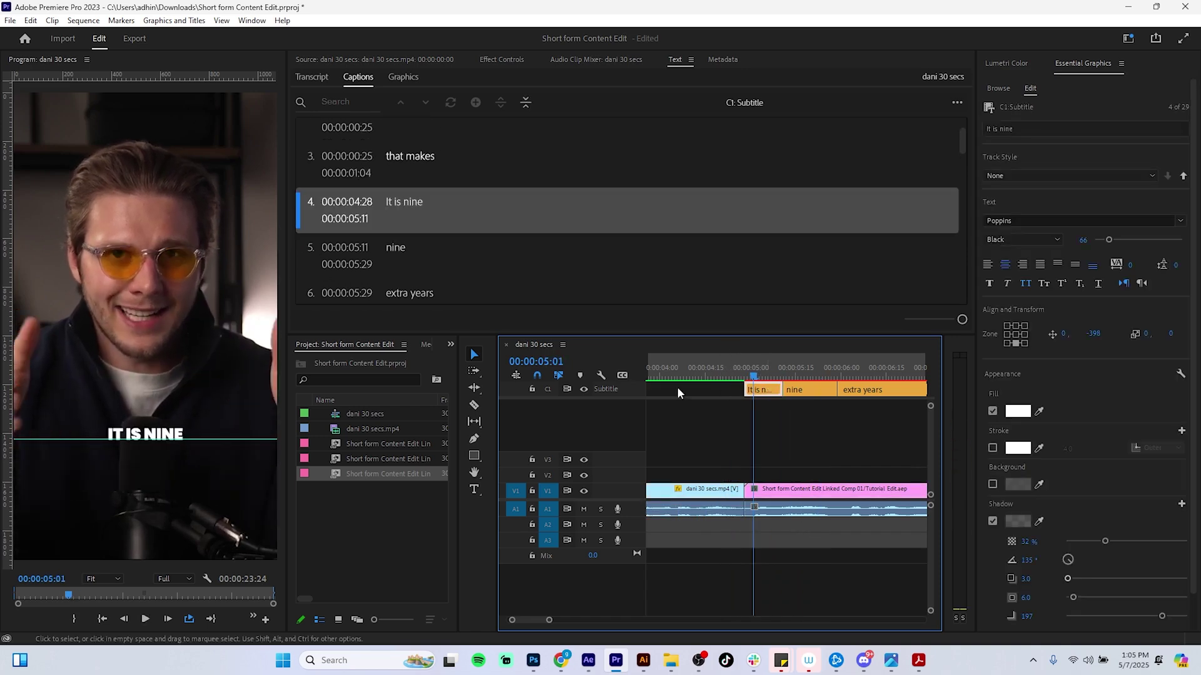
pyautogui.moveTo(175, 432); pyautogui.dragTo(177, 433)
pyautogui.doubleClick(146, 432)
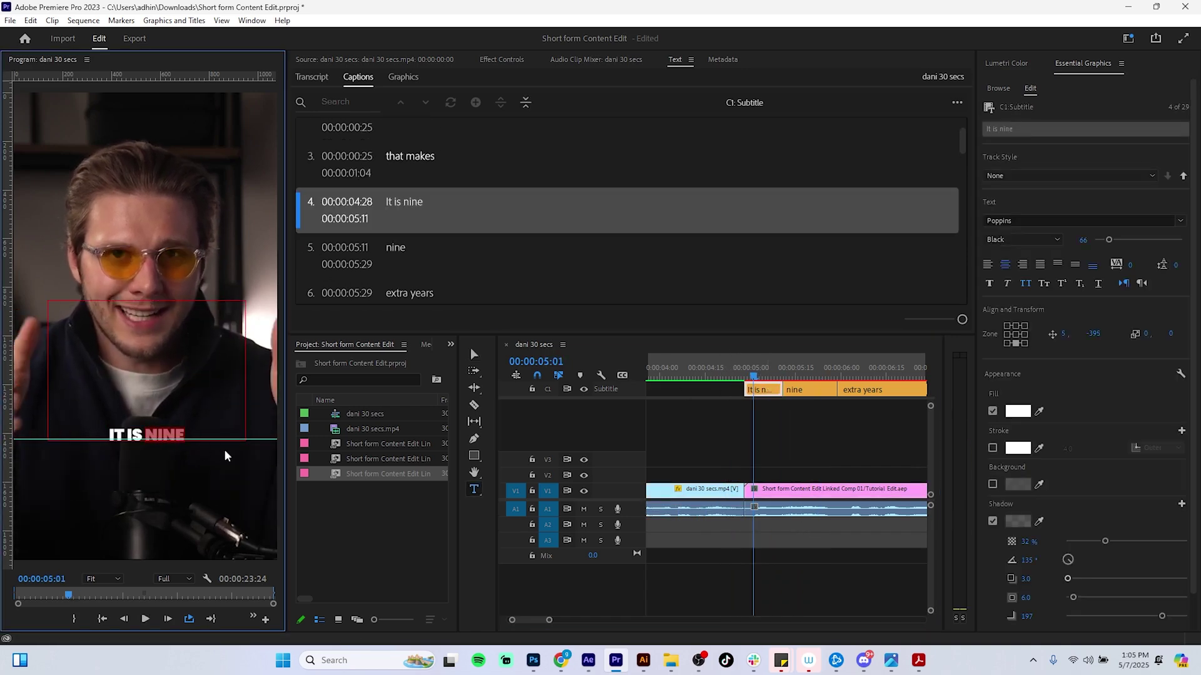
pyautogui.press('BackSpace')
pyautogui.click(761, 434)
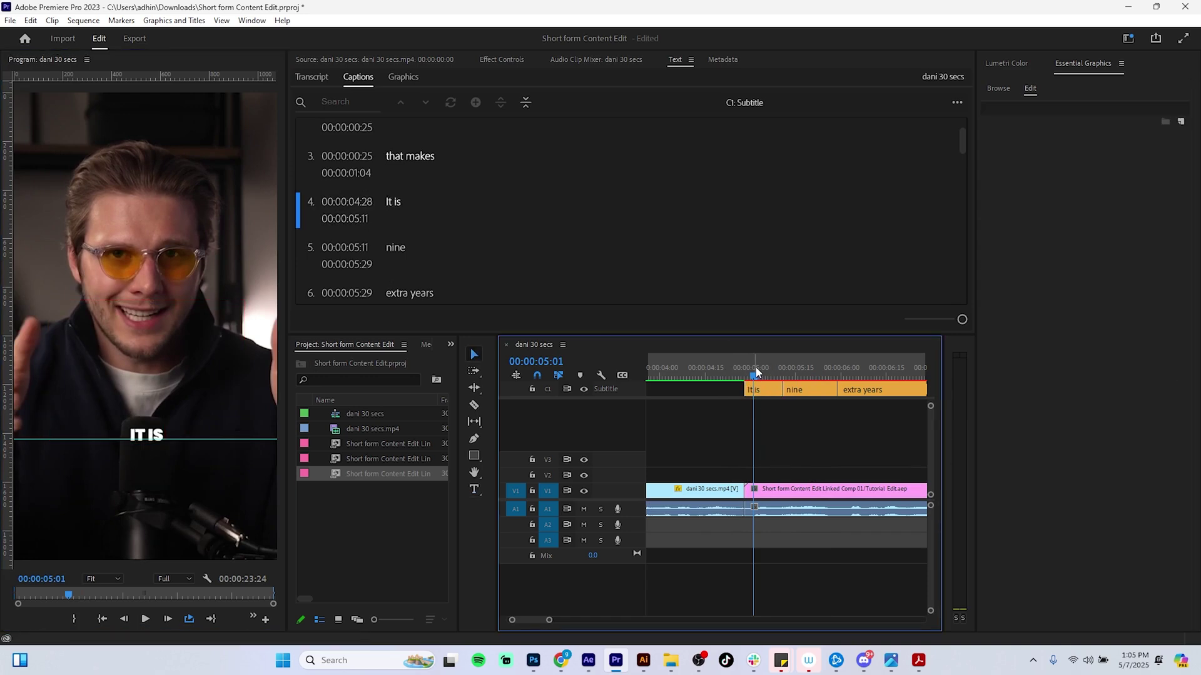
# Step: Replay the lead-in to the split captions and compare the placement of "It is" and "nine"
pyautogui.moveTo(755, 366); pyautogui.dragTo(721, 355)
pyautogui.press('space')
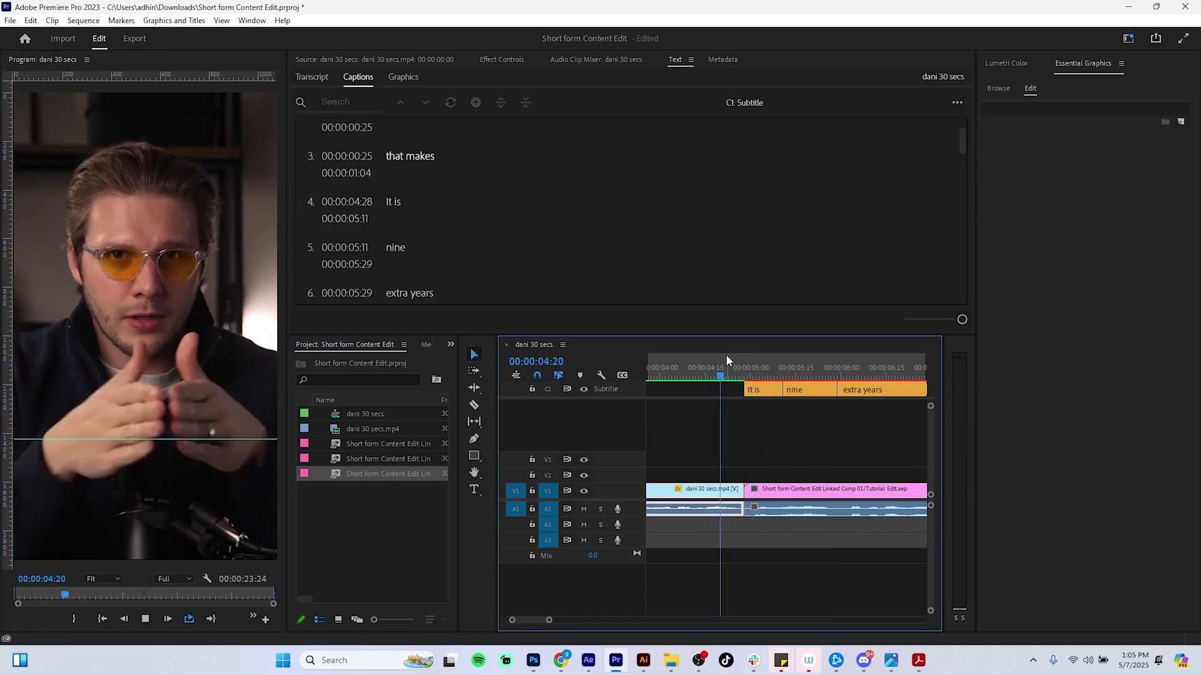
pyautogui.click(764, 375)
pyautogui.click(776, 391)
pyautogui.click(806, 390)
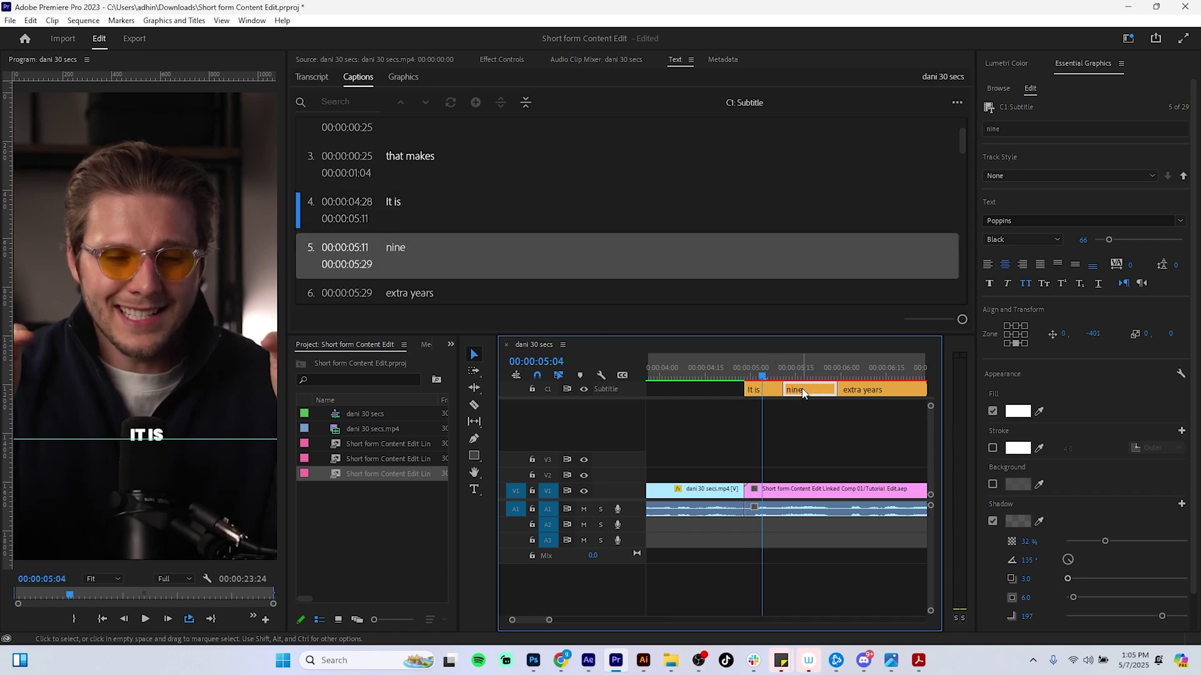
pyautogui.click(814, 377)
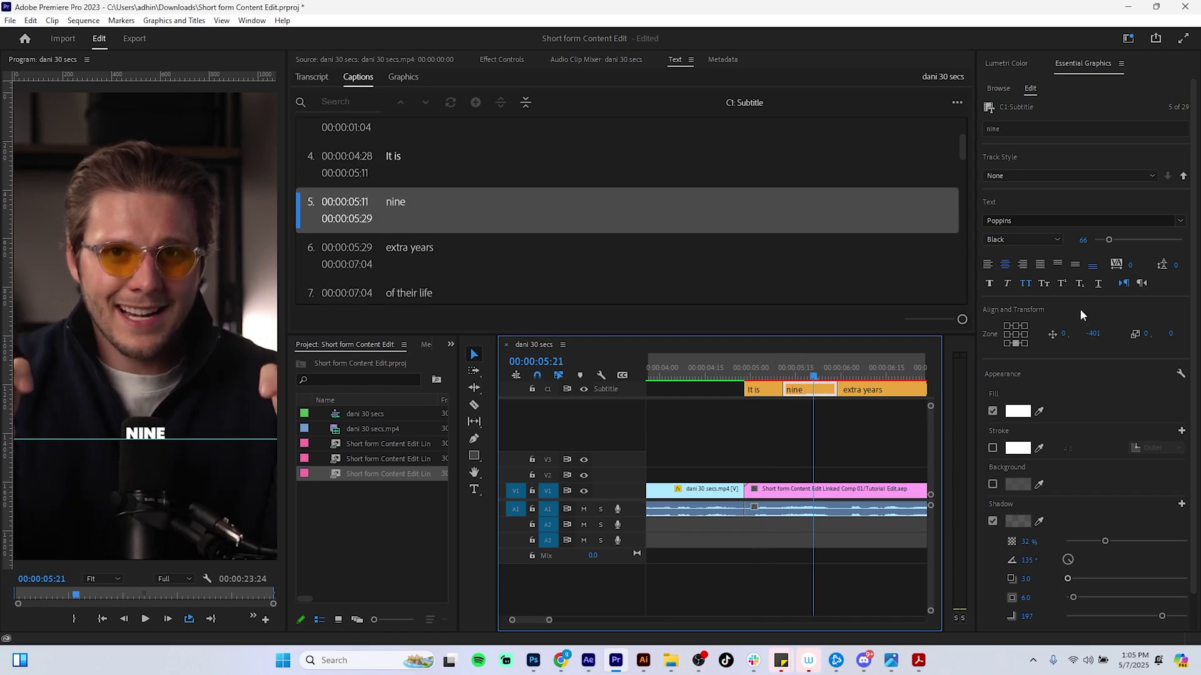
# Step: Set the "It is" caption's vertical position to -401 and play the sequence onward from it
pyautogui.click(770, 390)
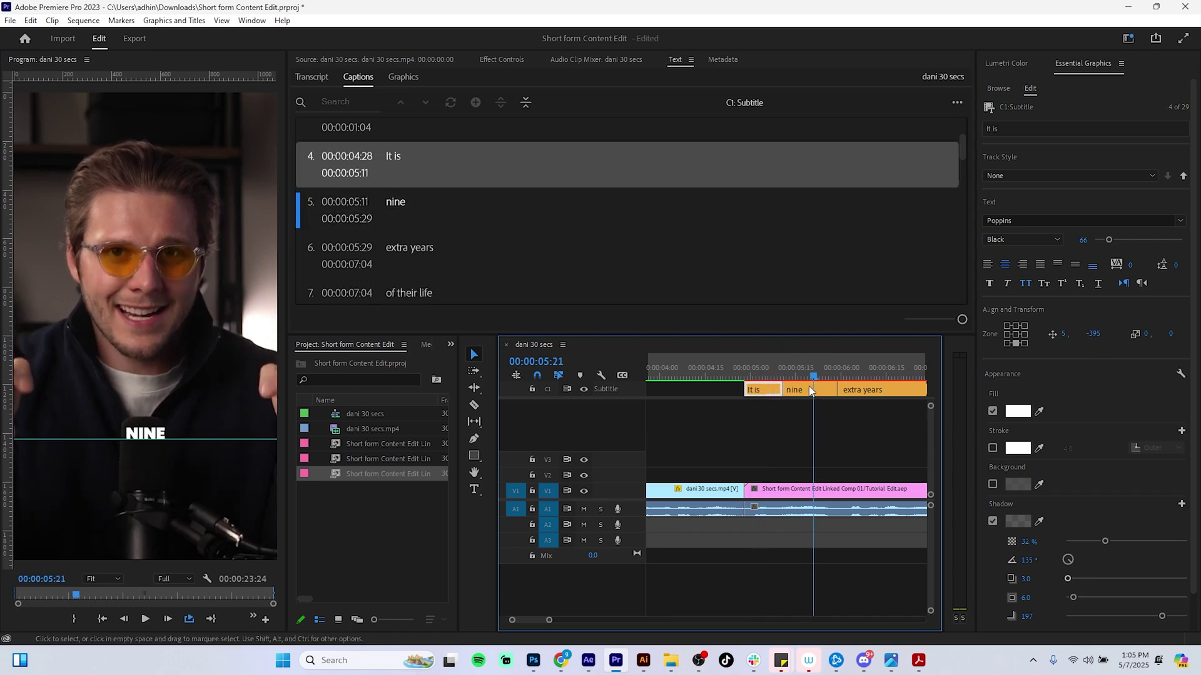
pyautogui.click(1093, 334)
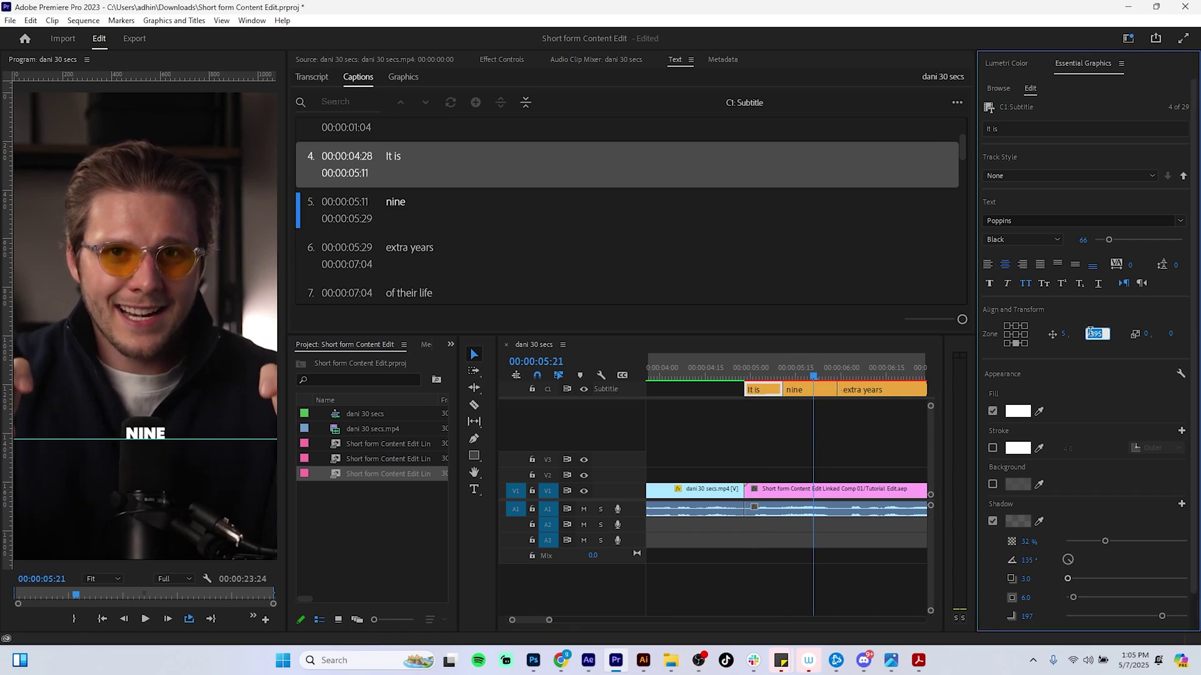
pyautogui.write('-401')
pyautogui.click(768, 374)
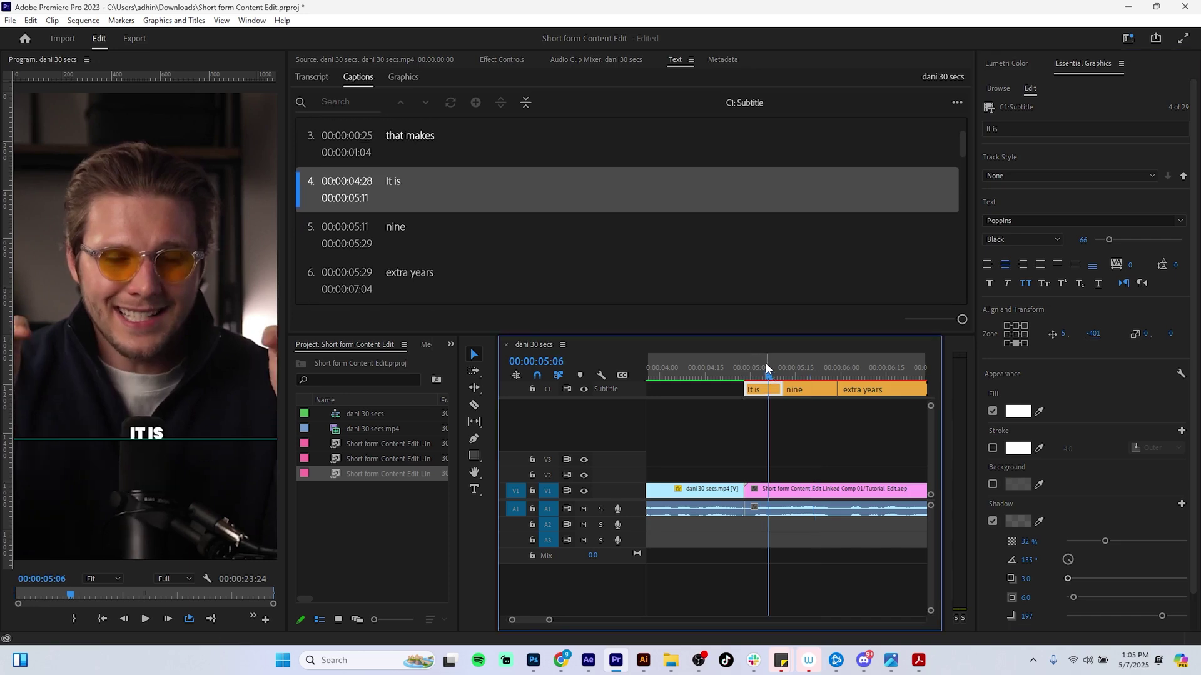
pyautogui.press('space')
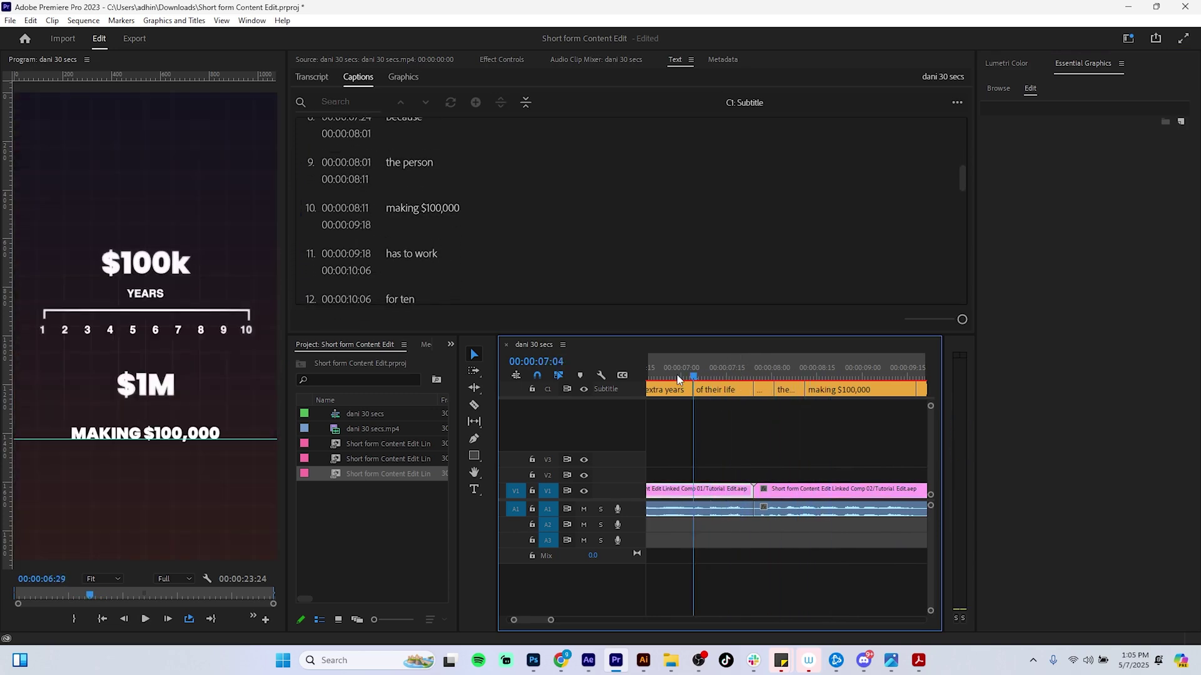
# Step: Upgrade the four captions "It is", "nine", "extra years" and "of their life" to graphics
pyautogui.moveTo(739, 379); pyautogui.dragTo(699, 395)
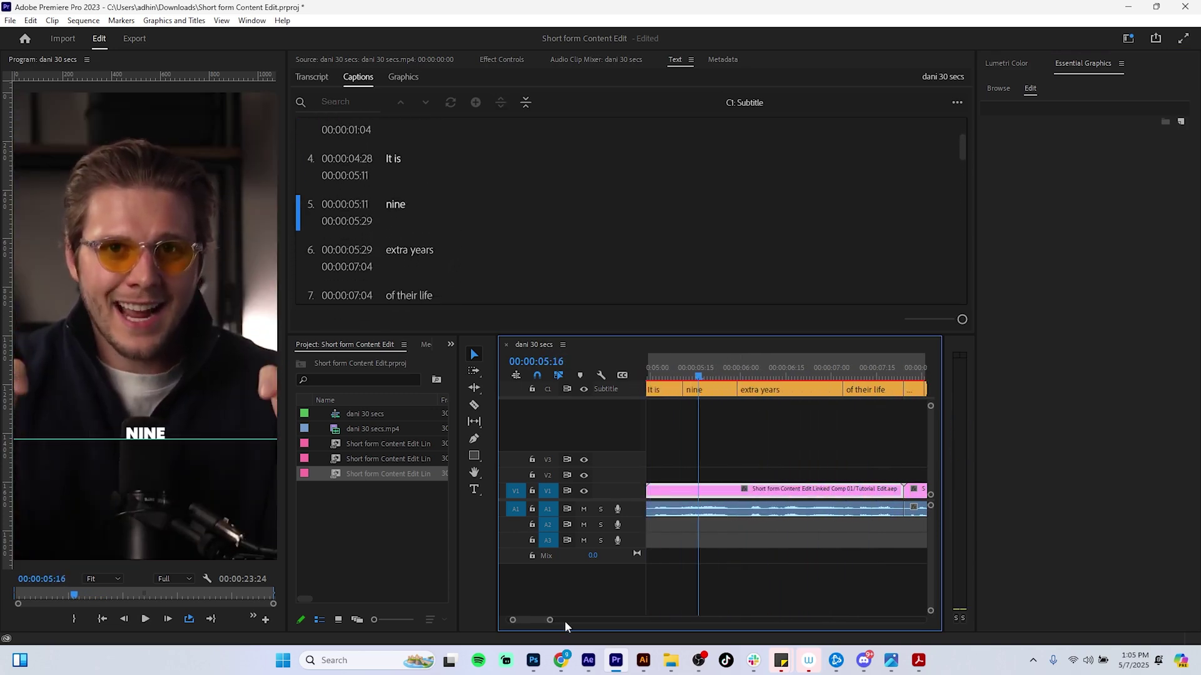
pyautogui.moveTo(550, 621)
pyautogui.mouseDown()
pyautogui.moveTo(559, 623)
pyautogui.moveTo(548, 624)
pyautogui.mouseUp()
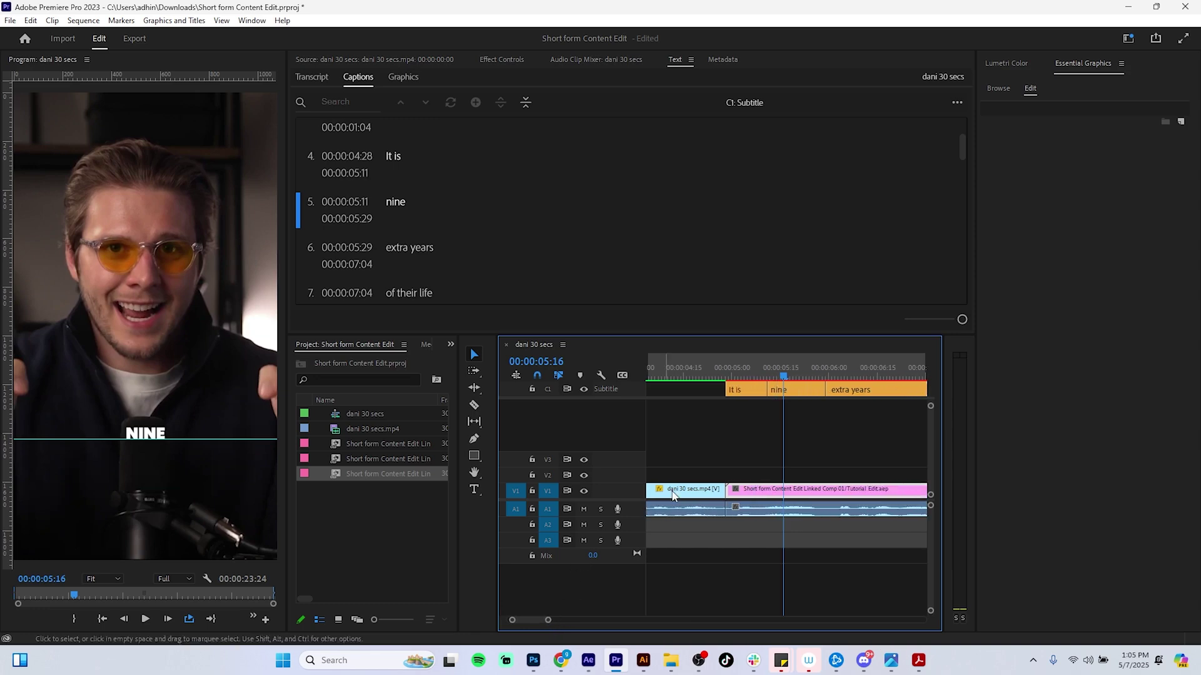
pyautogui.press('h')
pyautogui.moveTo(789, 463); pyautogui.dragTo(742, 449)
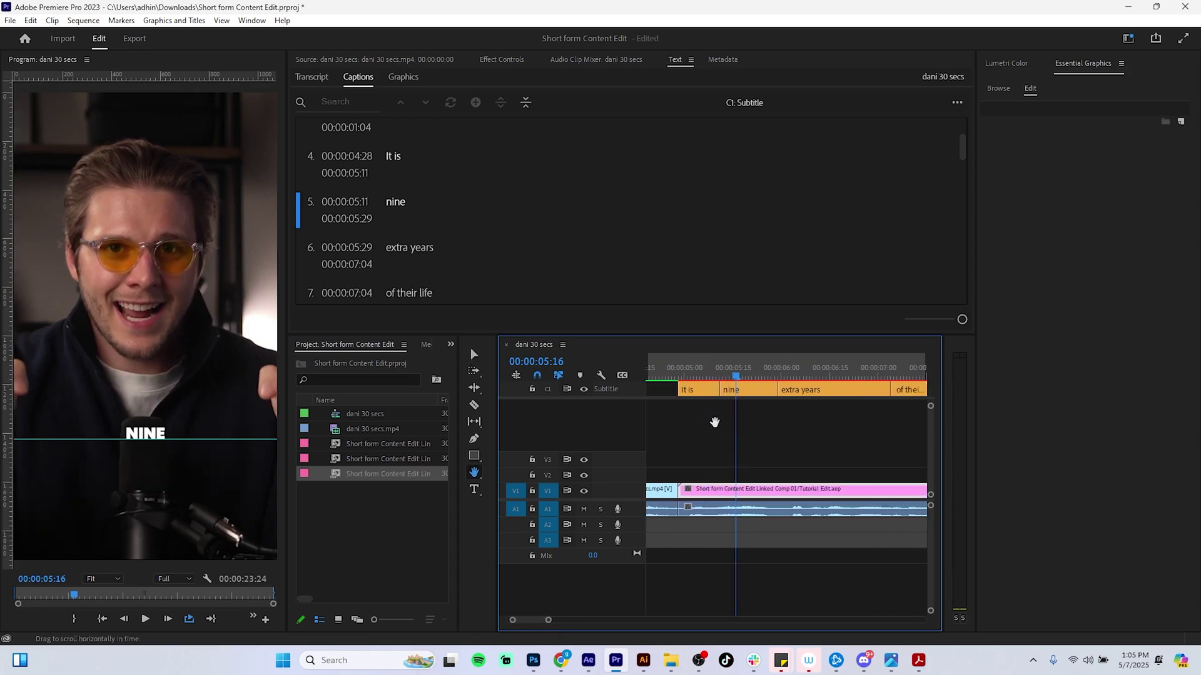
pyautogui.moveTo(783, 442); pyautogui.dragTo(766, 449)
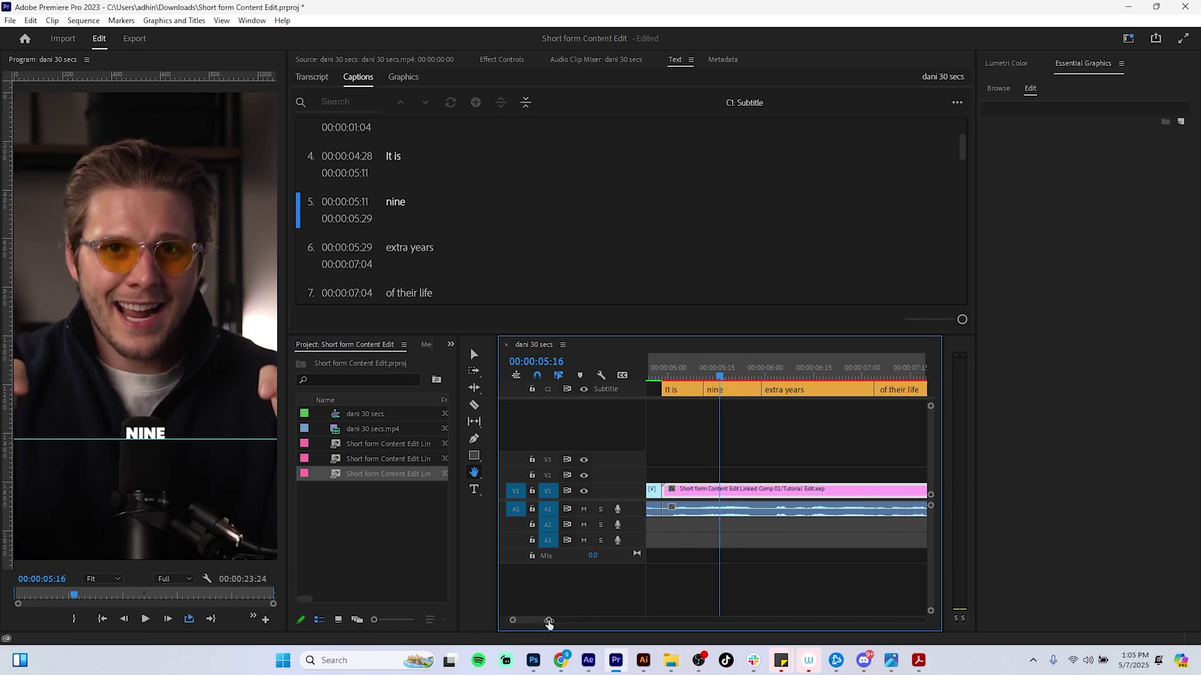
pyautogui.moveTo(549, 623); pyautogui.dragTo(560, 621)
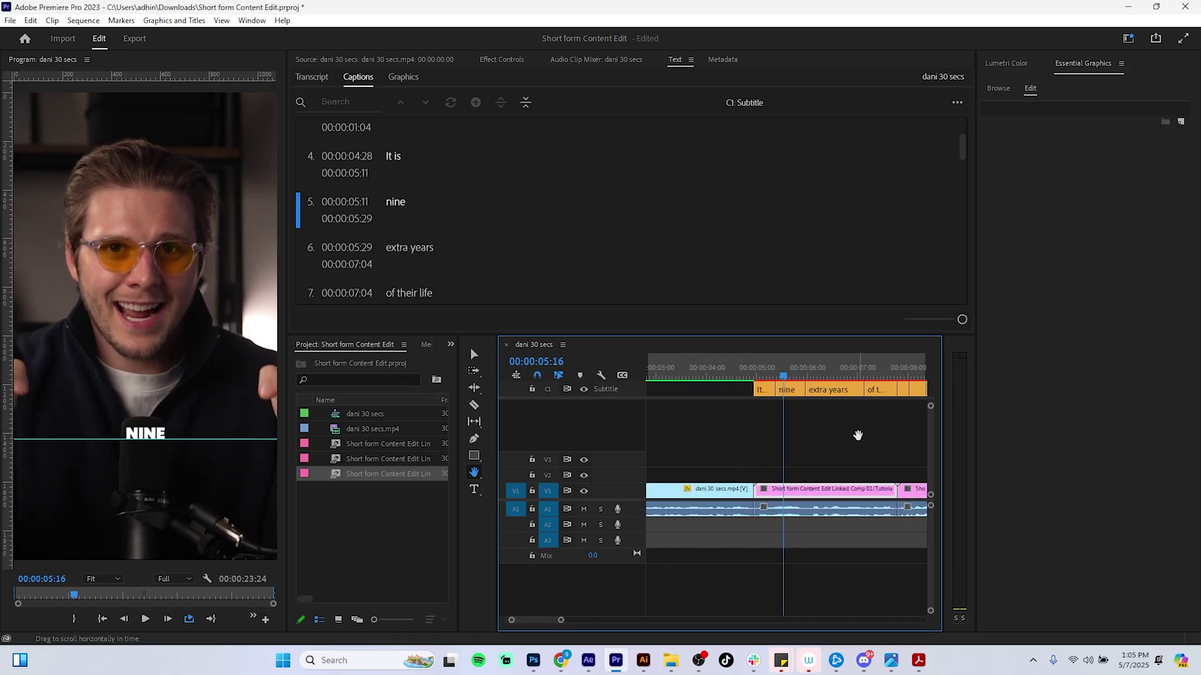
pyautogui.press('v')
pyautogui.moveTo(883, 437); pyautogui.dragTo(749, 386)
pyautogui.moveTo(889, 371); pyautogui.dragTo(896, 374)
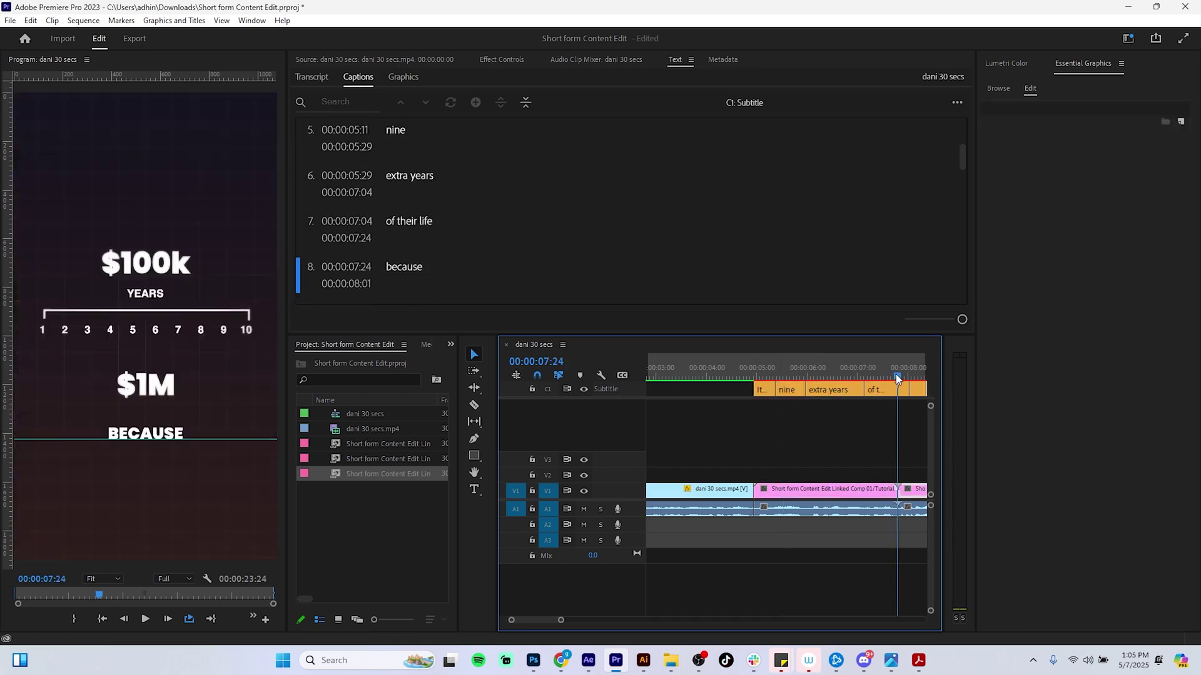
pyautogui.moveTo(887, 419); pyautogui.dragTo(760, 386)
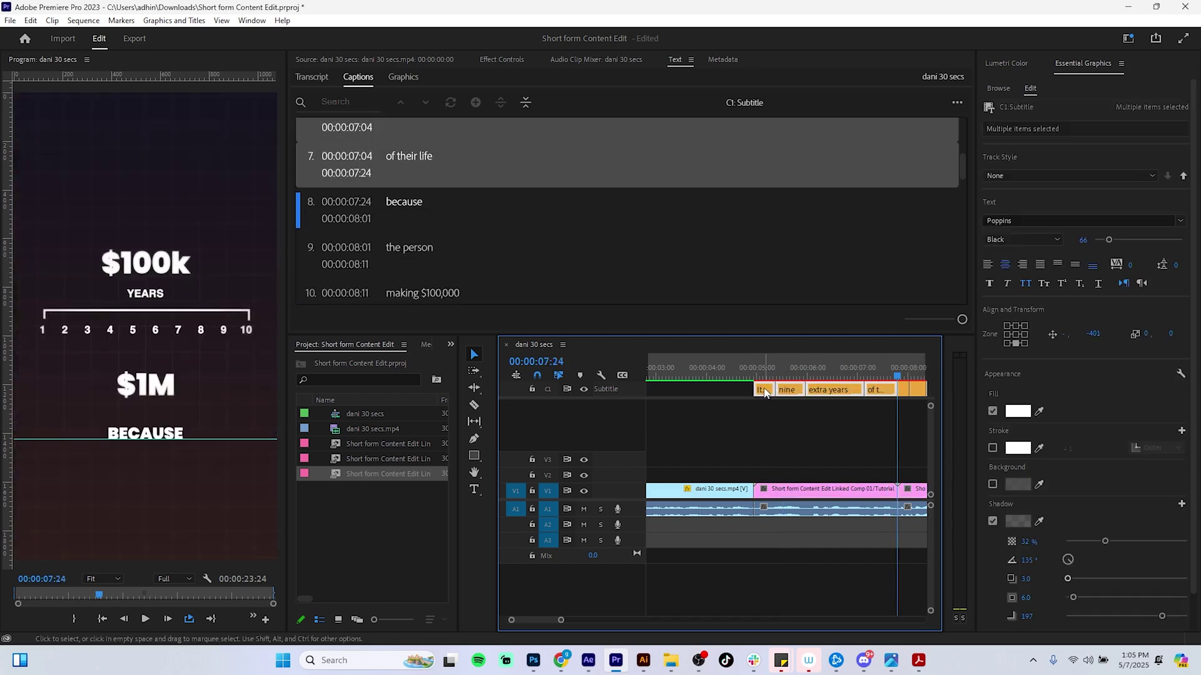
pyautogui.click(166, 20)
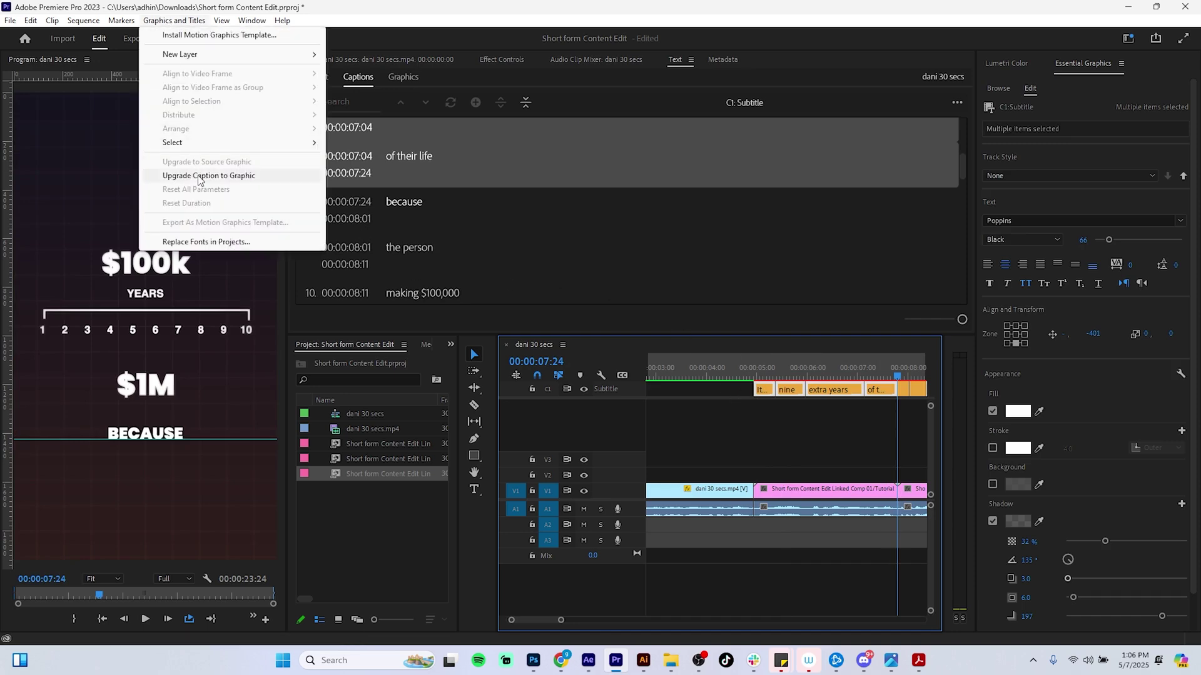
pyautogui.click(175, 23)
pyautogui.click(176, 22)
pyautogui.click(209, 176)
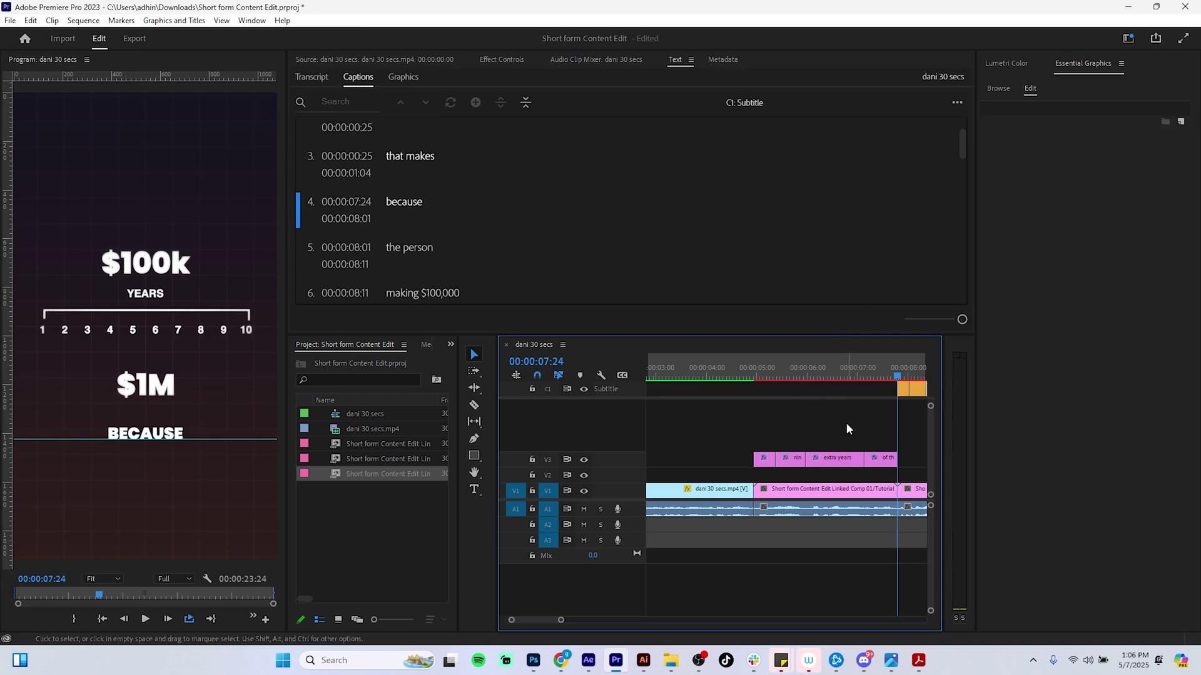
# Step: Stagger the caption graphics on separate tracks: "nine" on V4, "extra years" on V5 and "of their life" on V6, keeping their timing
pyautogui.click(880, 465)
pyautogui.moveTo(879, 465); pyautogui.dragTo(849, 428)
pyautogui.click(877, 429)
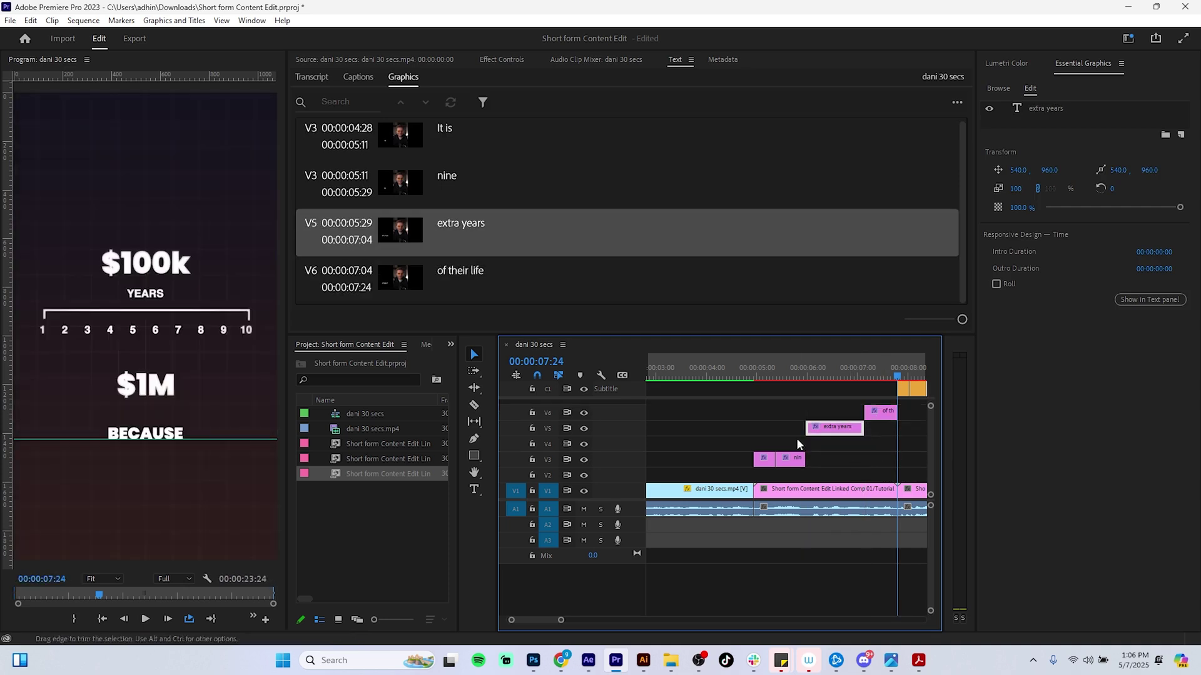
pyautogui.moveTo(795, 466); pyautogui.dragTo(795, 455)
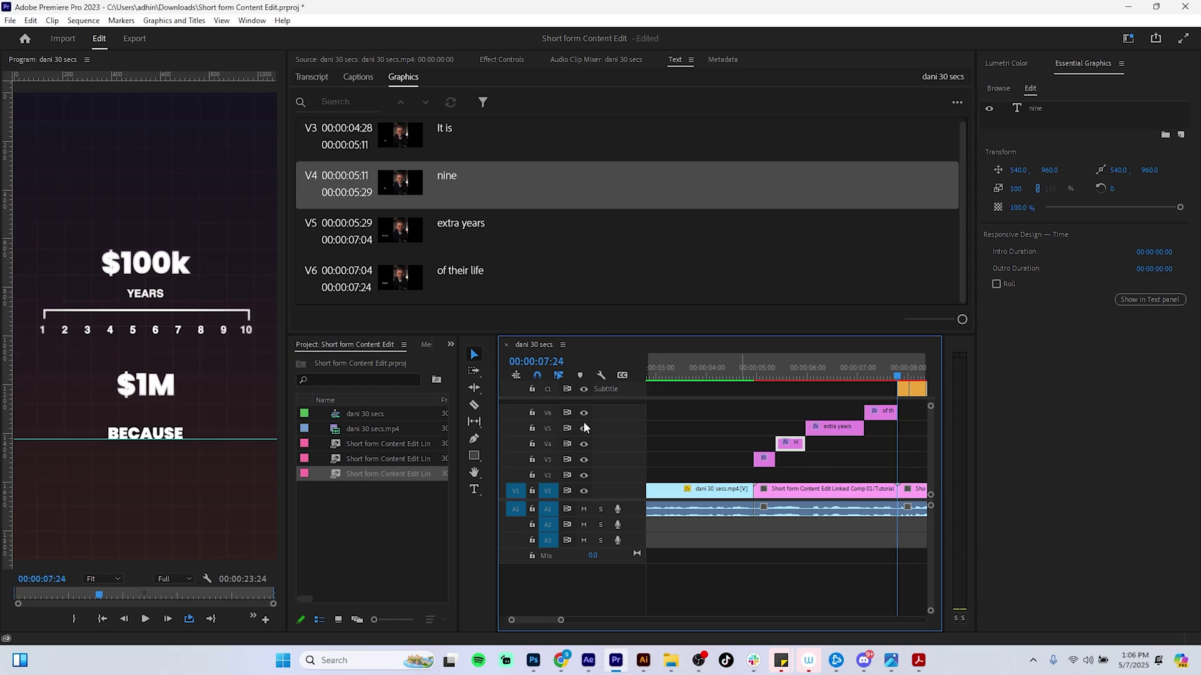
# Step: Extend the "It is", "nine" and "extra years" graphics so they all end with "of their life" at 00:00:07:24
pyautogui.click(874, 374)
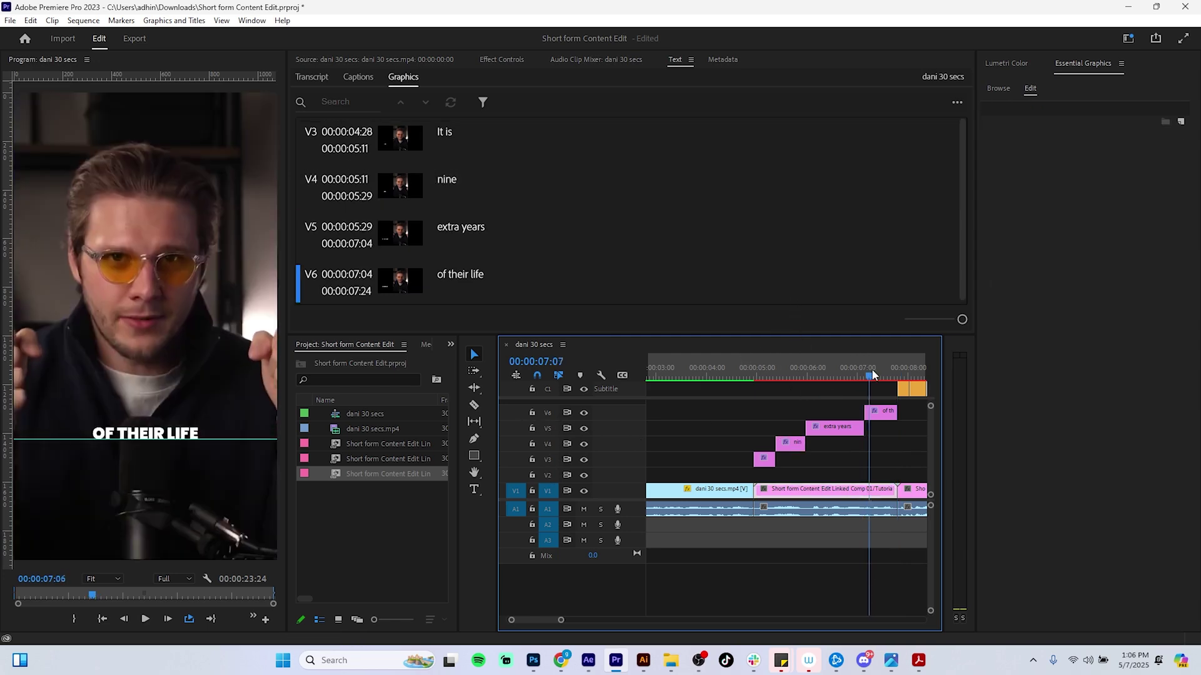
pyautogui.moveTo(876, 375); pyautogui.dragTo(878, 376)
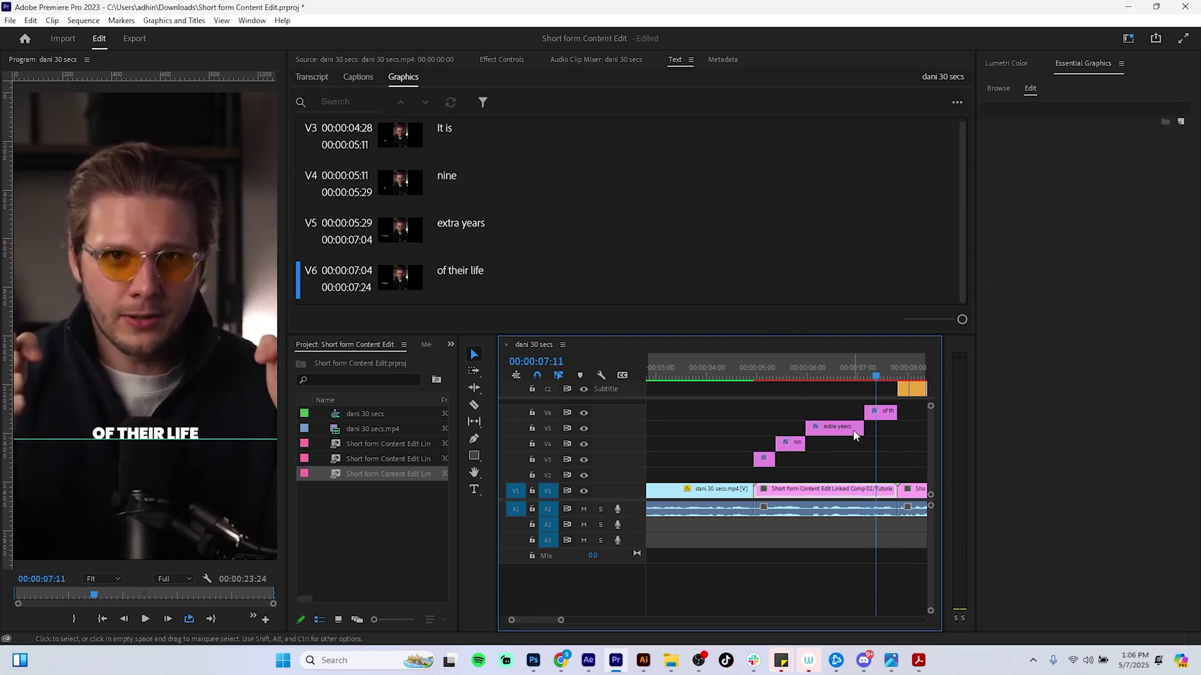
pyautogui.click(854, 432)
pyautogui.click(768, 461)
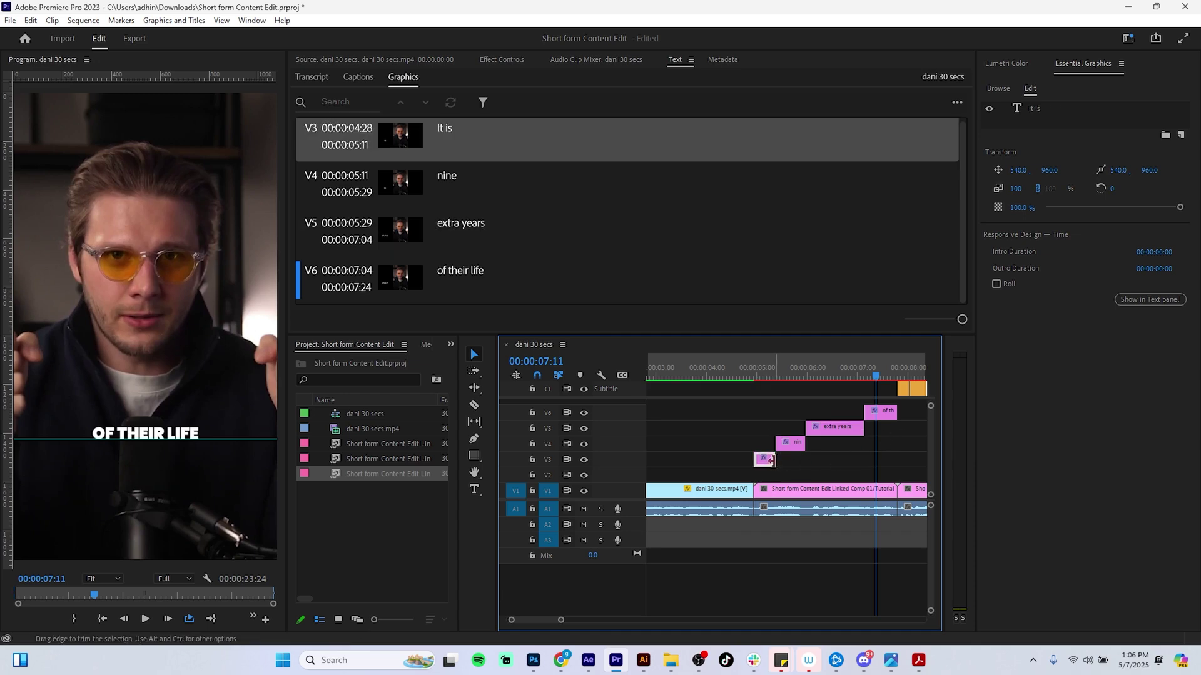
pyautogui.moveTo(771, 461); pyautogui.dragTo(895, 461)
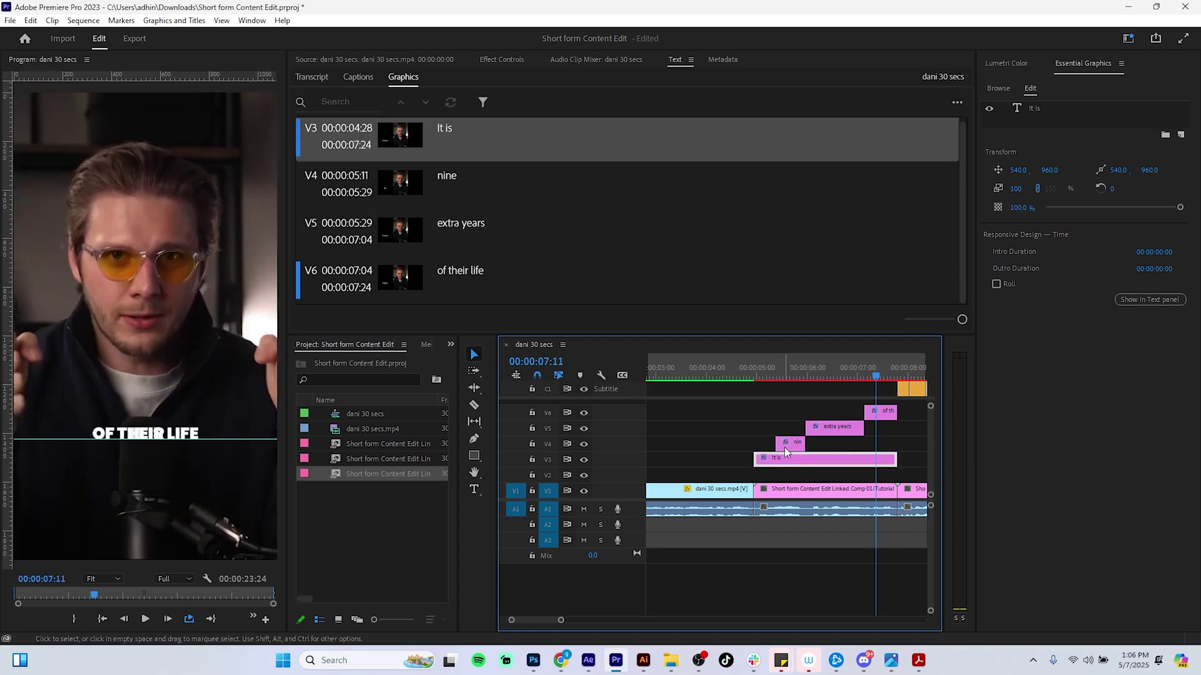
pyautogui.click(786, 448)
pyautogui.moveTo(804, 446); pyautogui.dragTo(895, 429)
# Step: At 00:00:07:16, lower the "of their life" graphic to vertical position 1149 and the "nine" graphic to 1051
pyautogui.click(886, 377)
pyautogui.moveTo(886, 376); pyautogui.dragTo(883, 378)
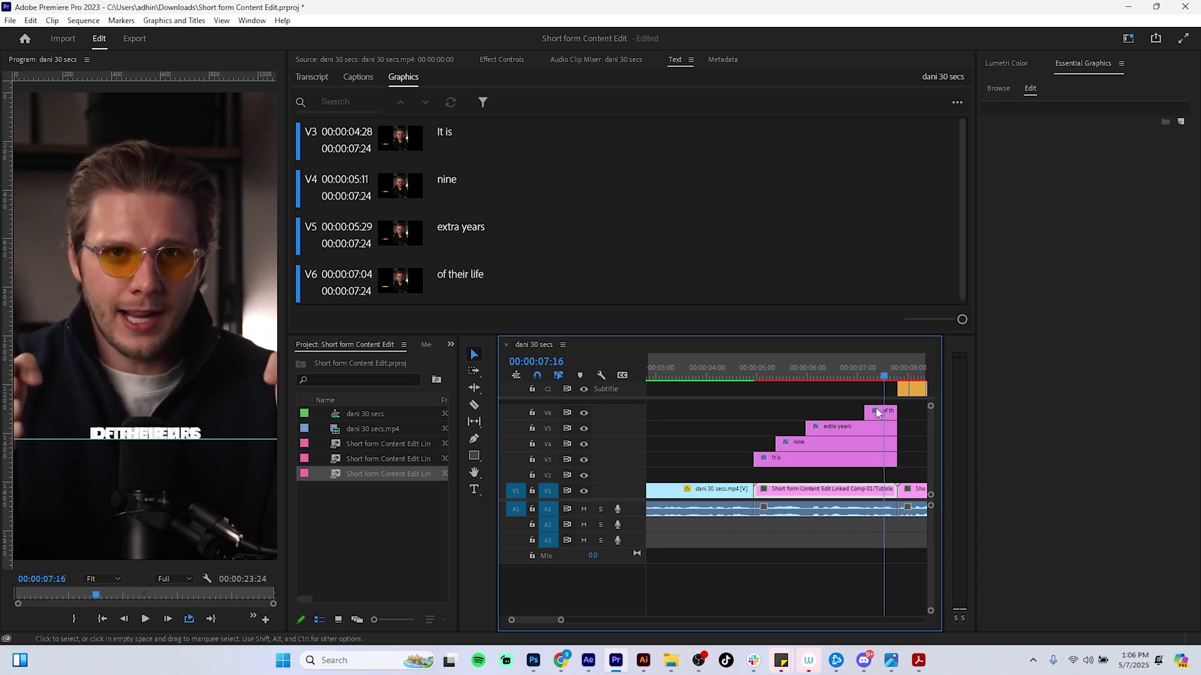
pyautogui.click(889, 415)
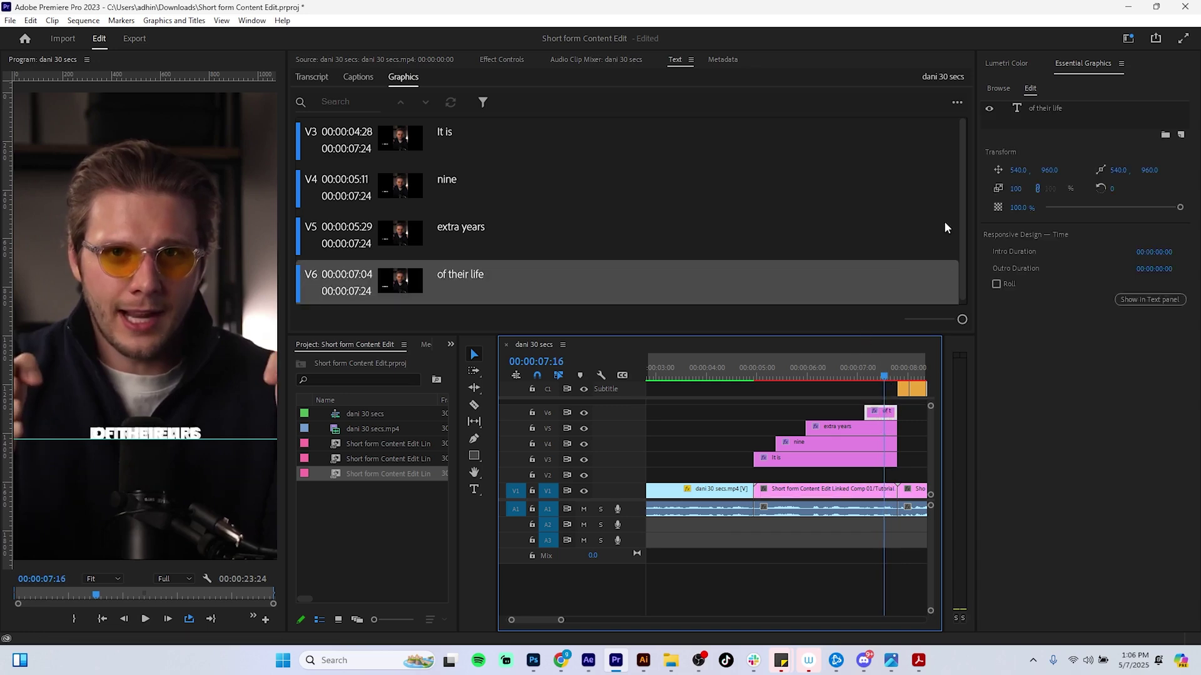
pyautogui.moveTo(1049, 176); pyautogui.dragTo(1153, 175)
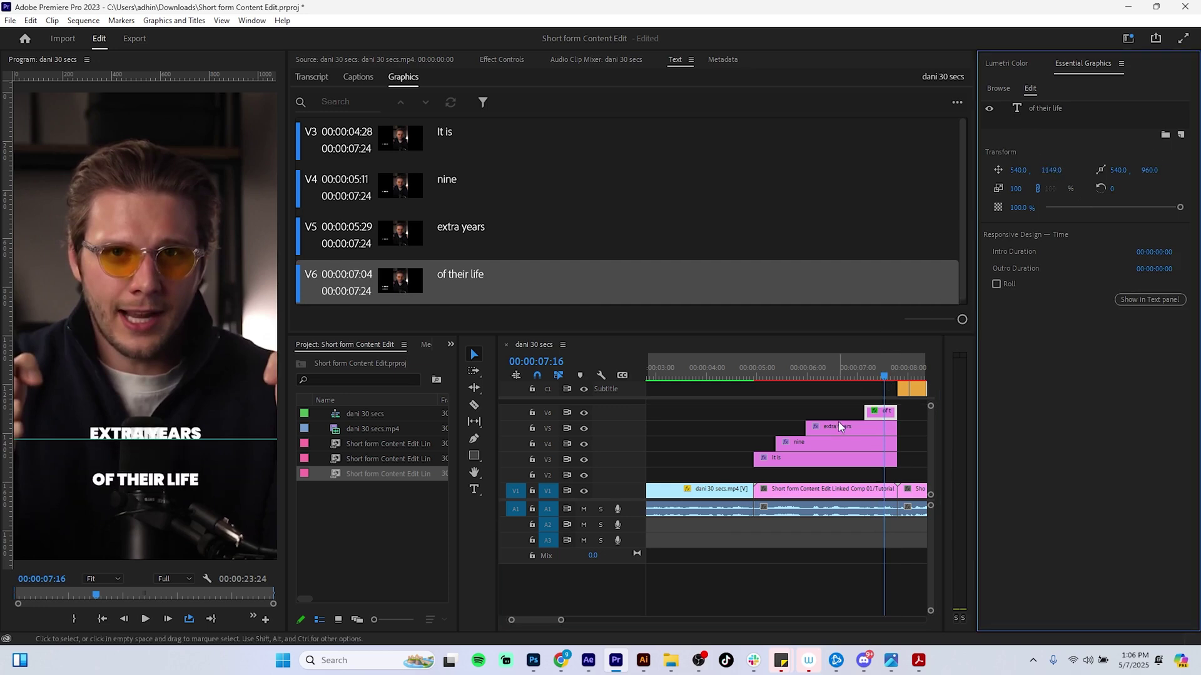
pyautogui.click(851, 443)
pyautogui.moveTo(1049, 173); pyautogui.dragTo(1076, 173)
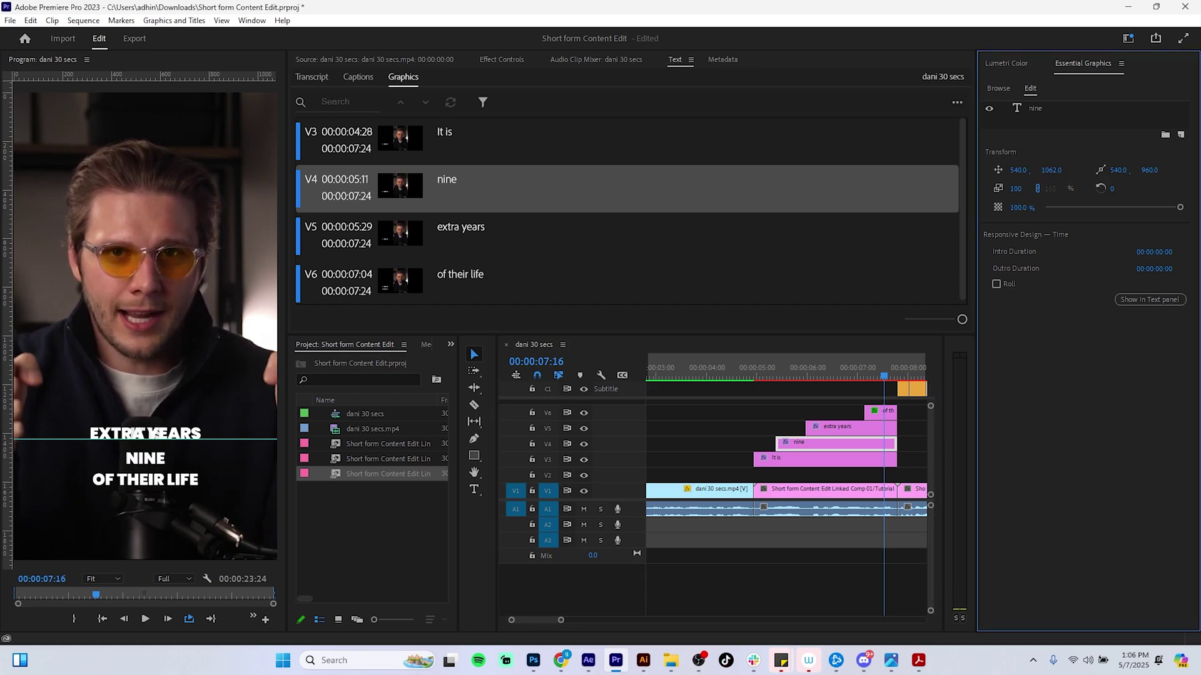
# Step: Set the "extra years" graphic's vertical position to 1028 and move the "It is" graphic to 311, 838
pyautogui.click(852, 426)
pyautogui.moveTo(1050, 170); pyautogui.dragTo(1005, 187)
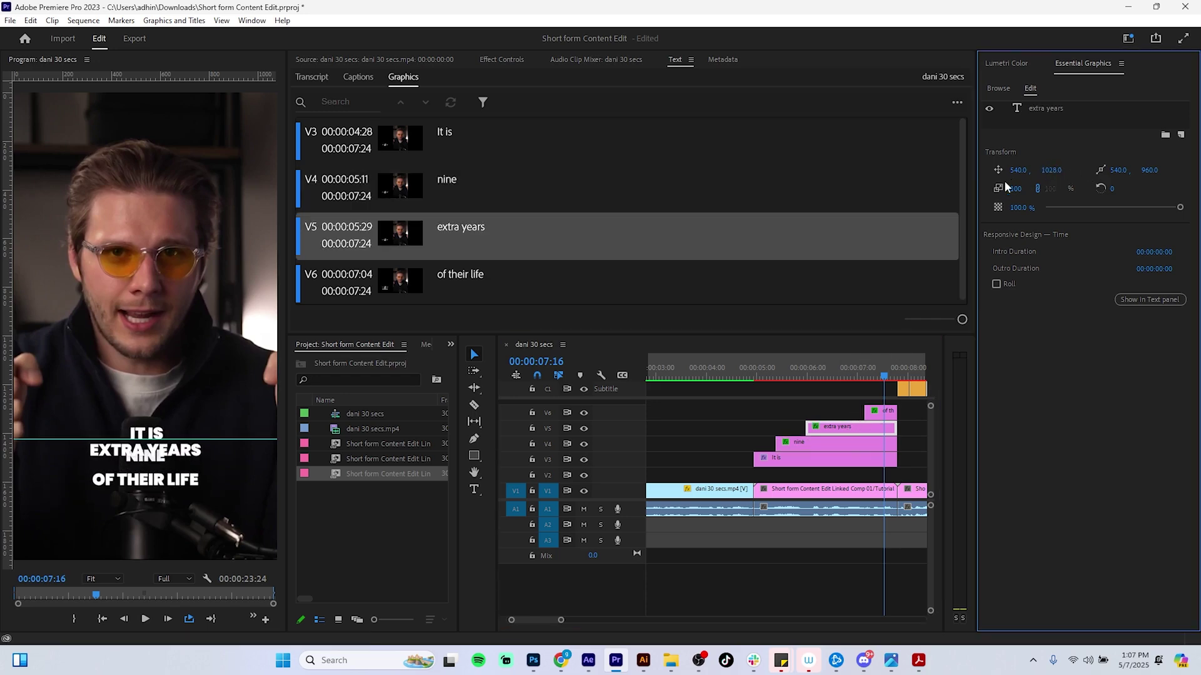
pyautogui.click(841, 460)
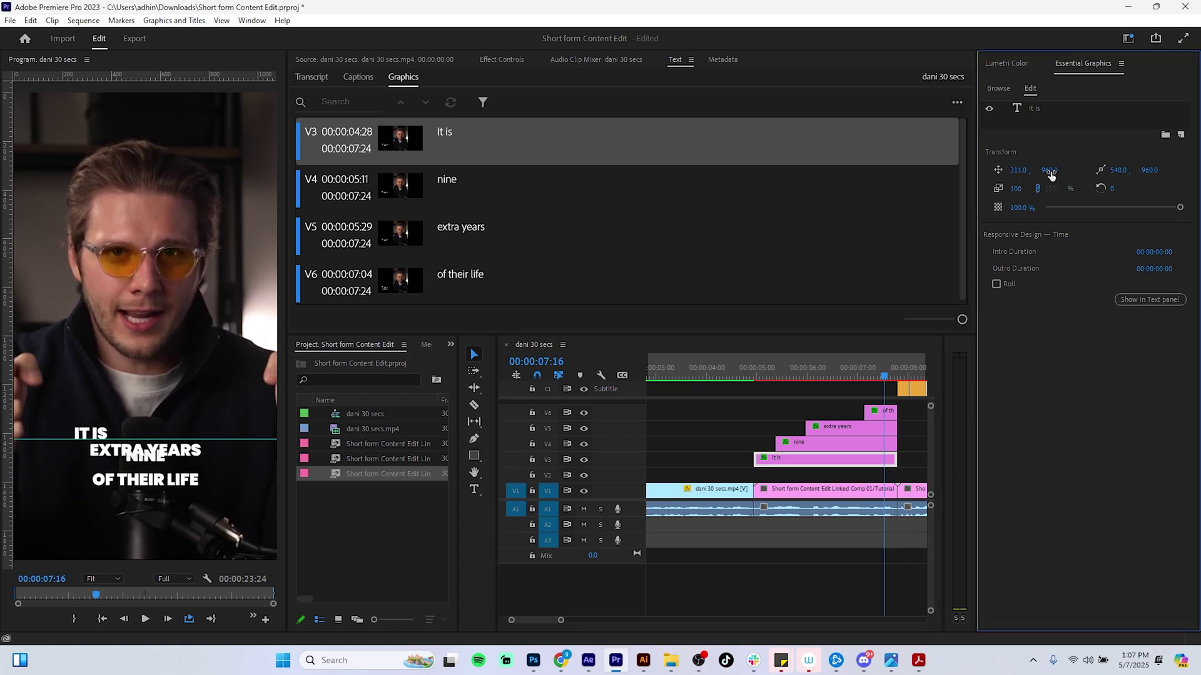
pyautogui.moveTo(1050, 171); pyautogui.dragTo(977, 172)
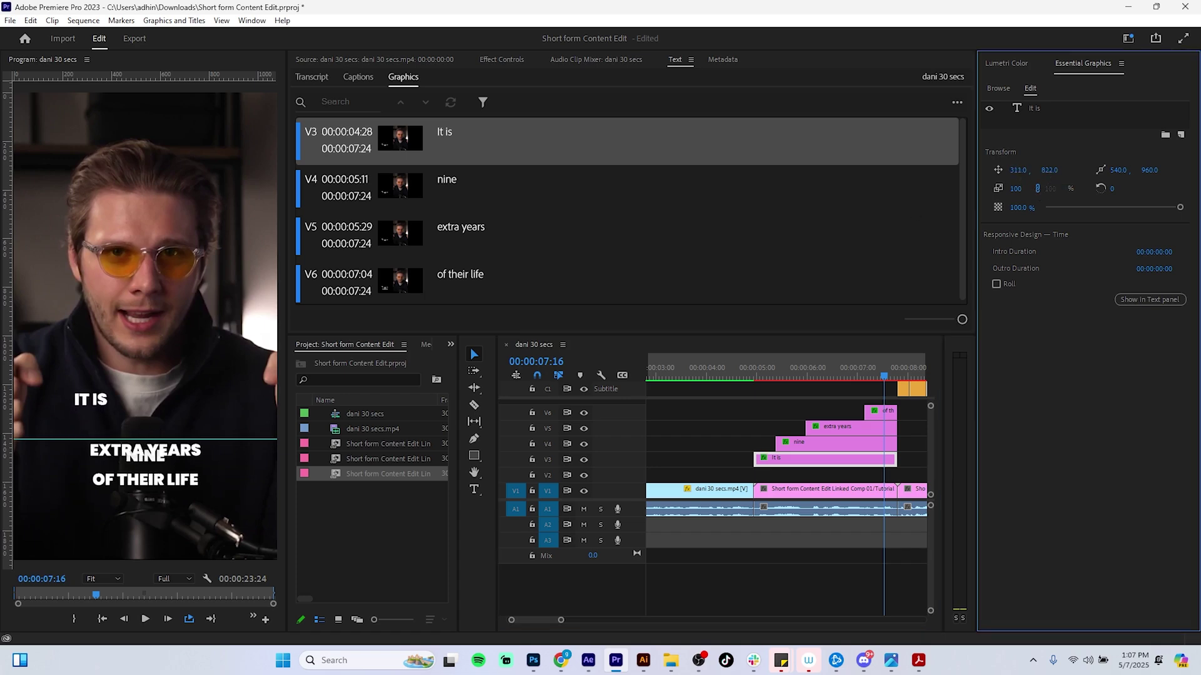
pyautogui.moveTo(1050, 170); pyautogui.dragTo(1048, 170)
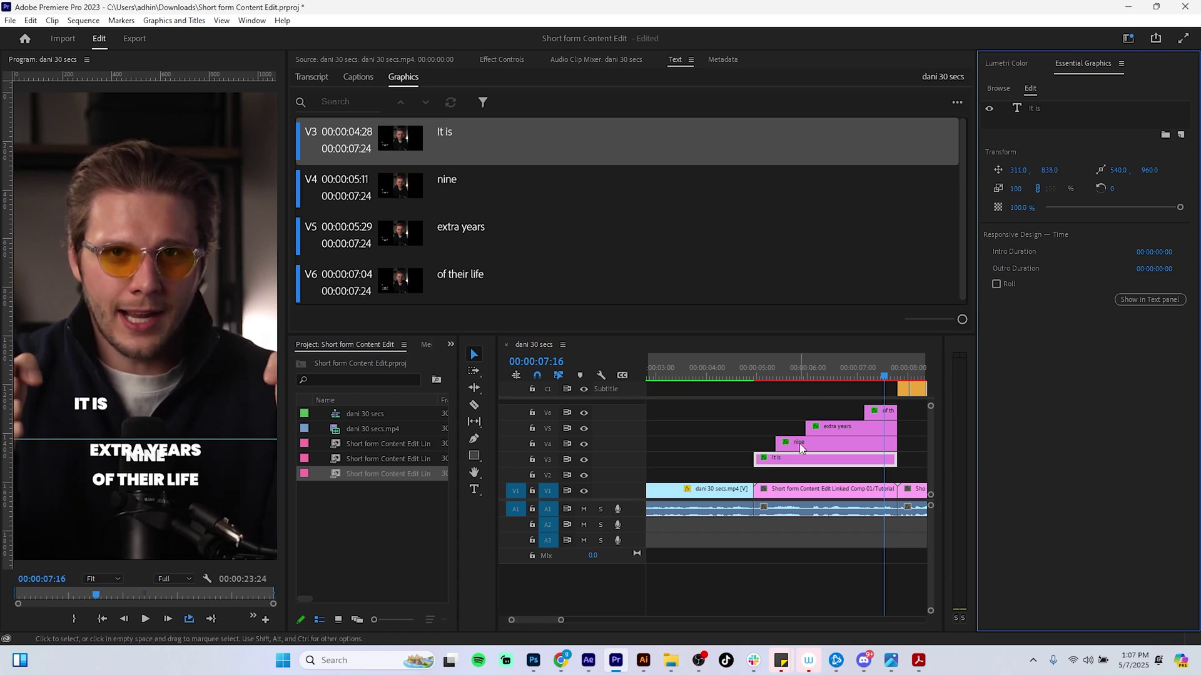
# Step: At 00:00:07:05, raise the "nine" graphic to vertical position 933, above "extra years"
pyautogui.click(812, 442)
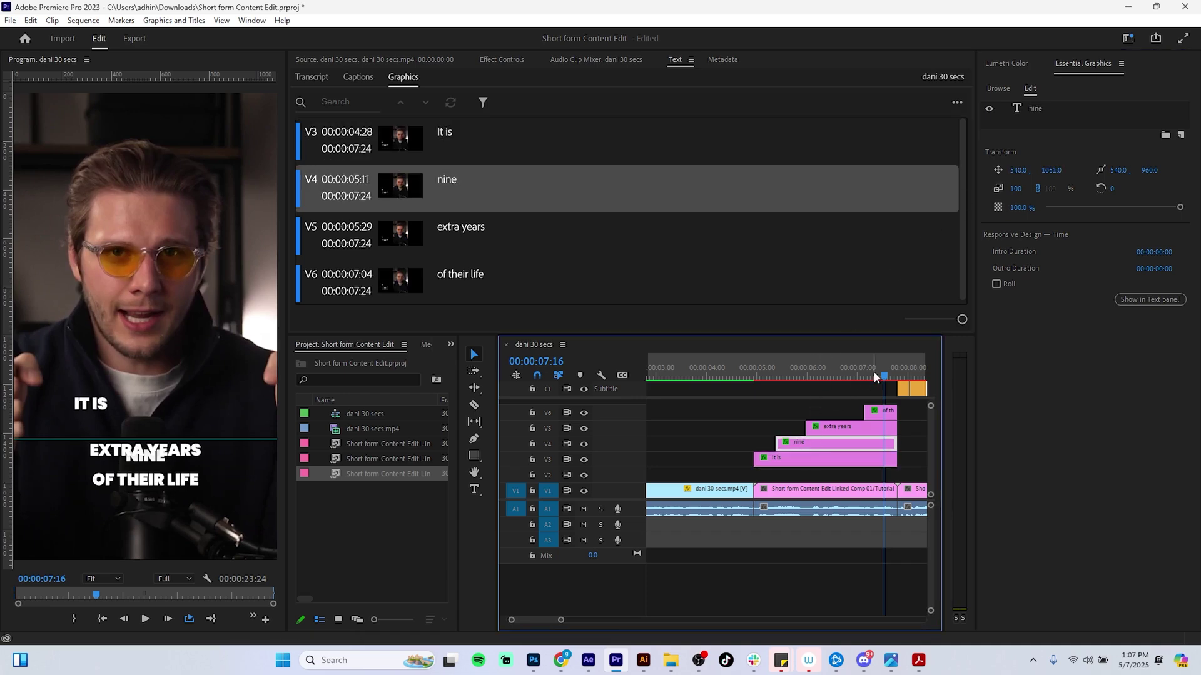
pyautogui.moveTo(873, 371)
pyautogui.mouseDown()
pyautogui.moveTo(854, 377)
pyautogui.moveTo(866, 379)
pyautogui.mouseUp()
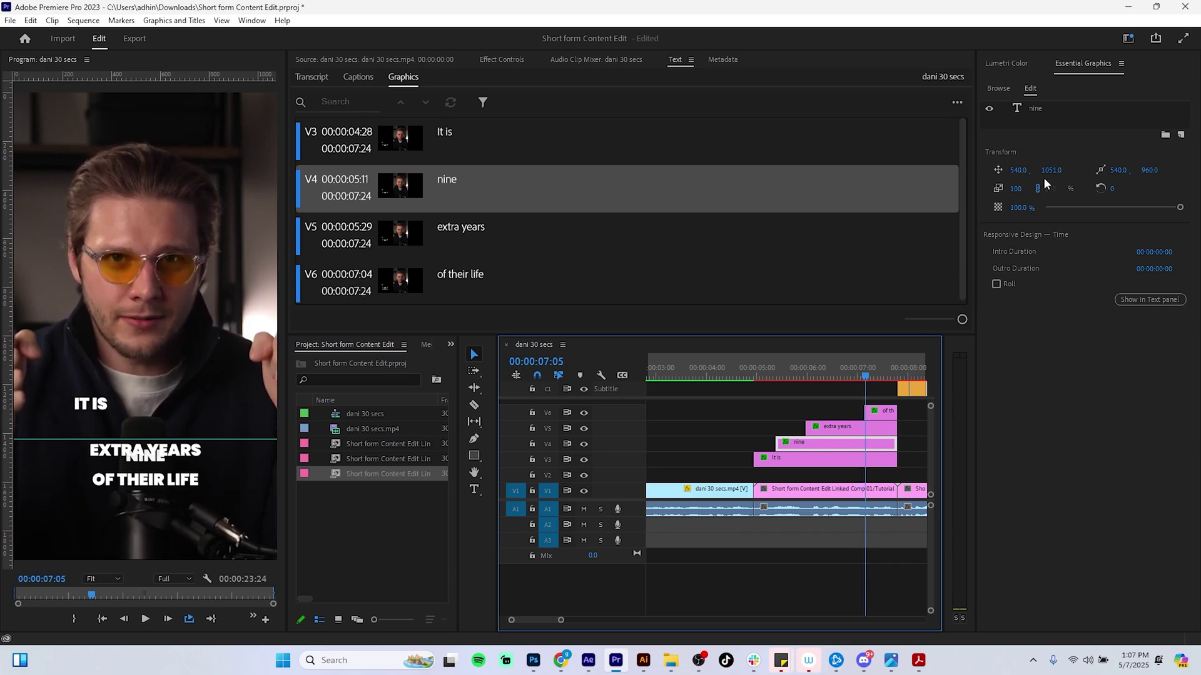
pyautogui.moveTo(1045, 172); pyautogui.dragTo(1014, 210)
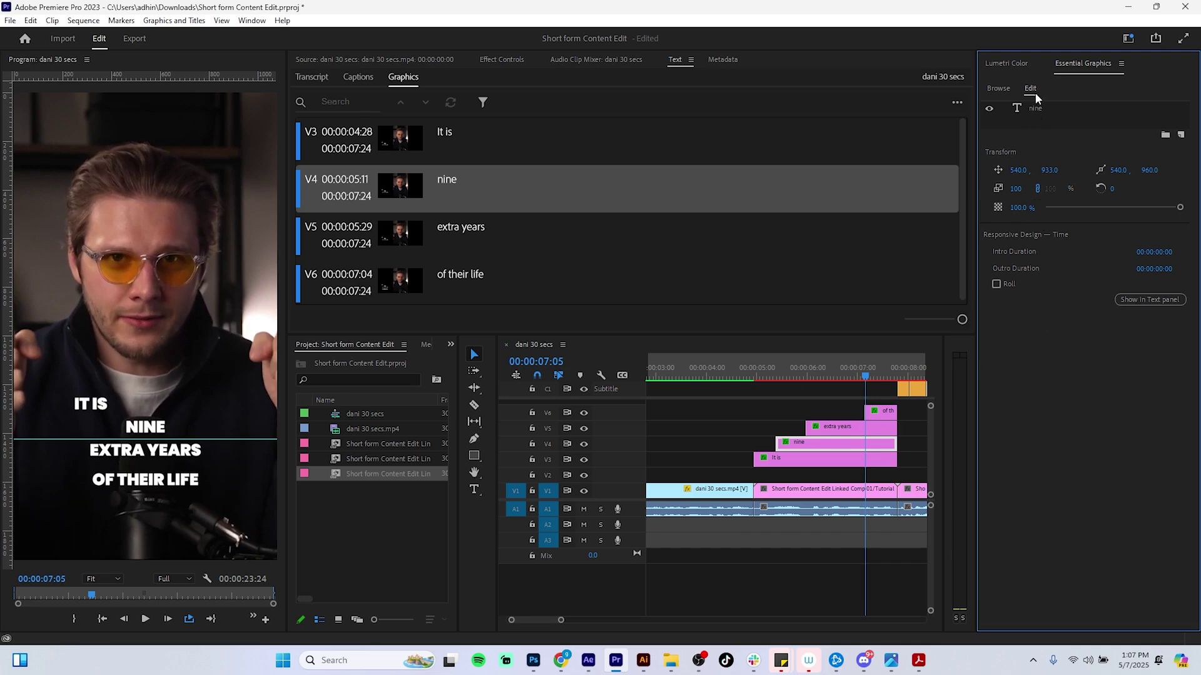
# Step: Enlarge the "nine" text layer to font size 244 and set its vertical position to 948
pyautogui.click(1035, 110)
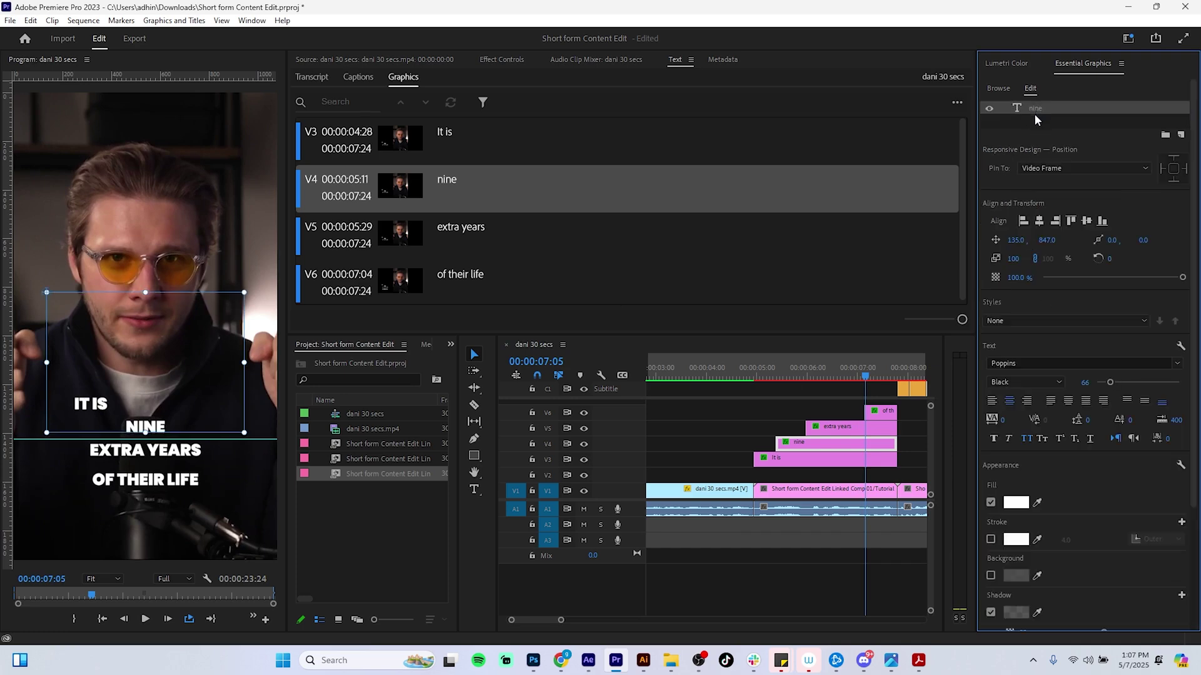
pyautogui.moveTo(1111, 382); pyautogui.dragTo(1144, 382)
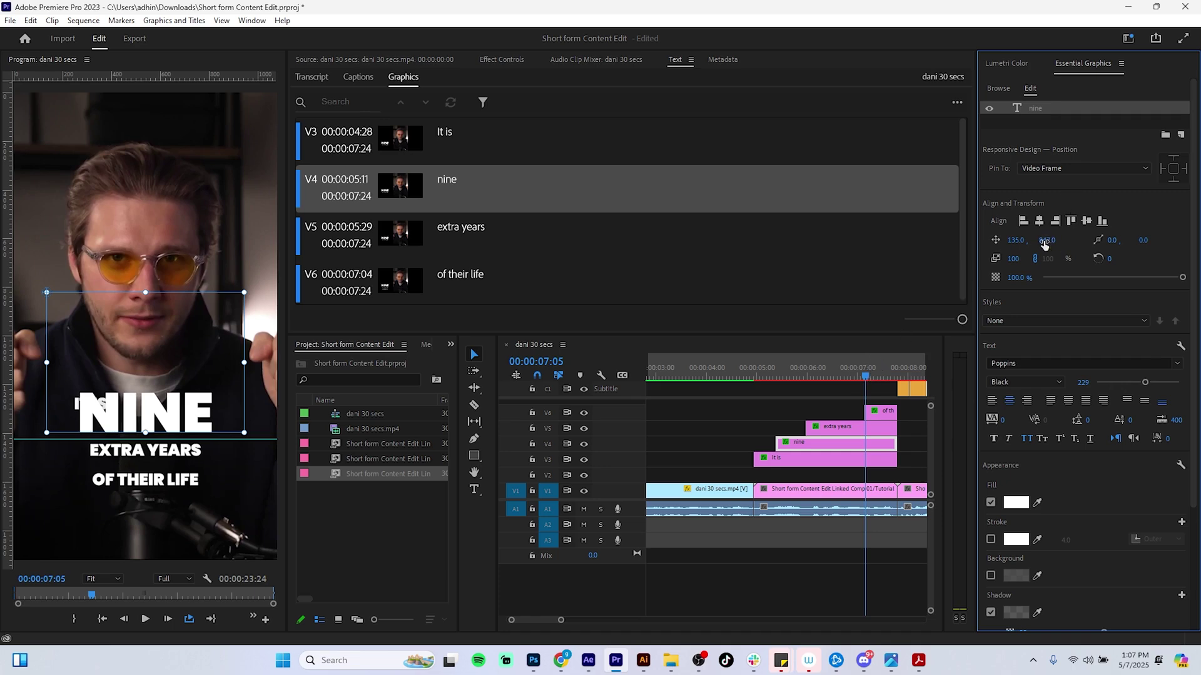
pyautogui.moveTo(1043, 244); pyautogui.dragTo(1106, 244)
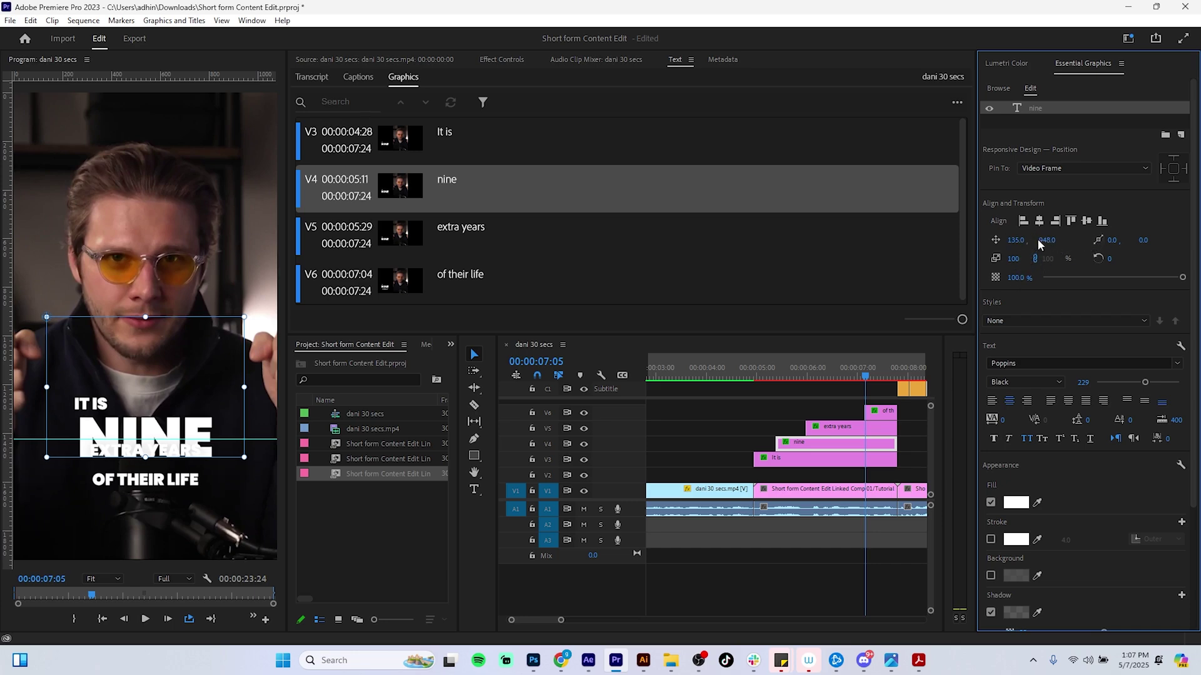
pyautogui.moveTo(1146, 388); pyautogui.dragTo(1148, 388)
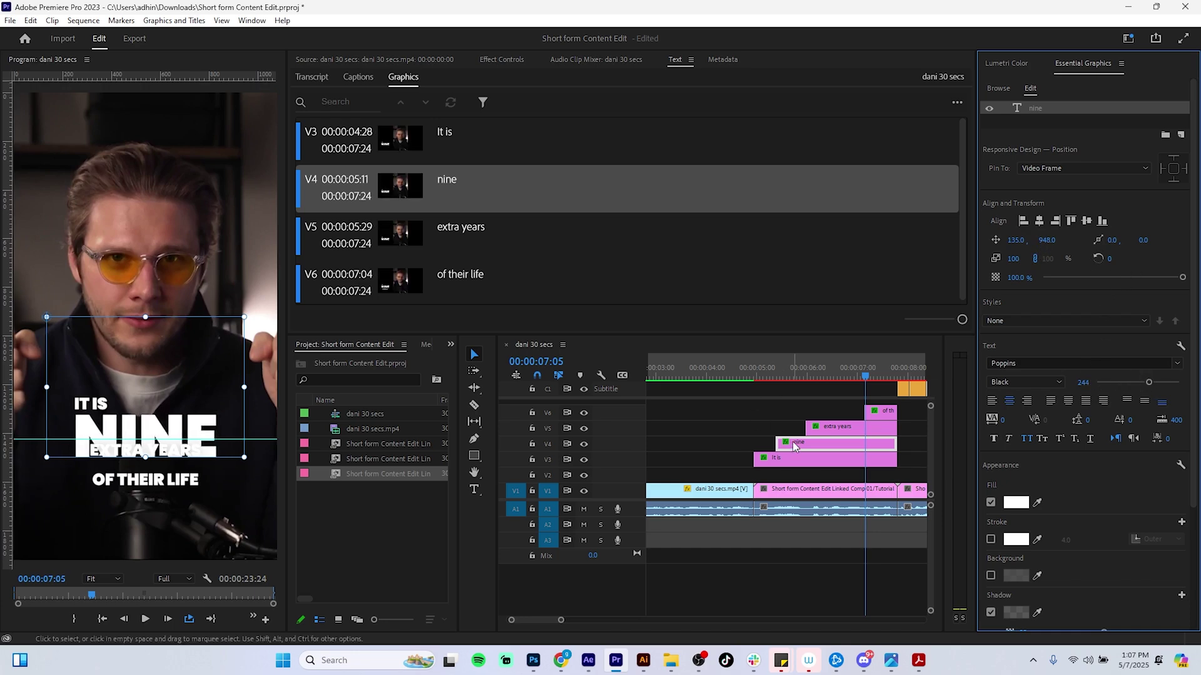
# Step: Move the "It is" graphic to position 365, 832, just above the enlarged "NINE"
pyautogui.click(810, 461)
pyautogui.moveTo(1016, 169); pyautogui.dragTo(1016, 169)
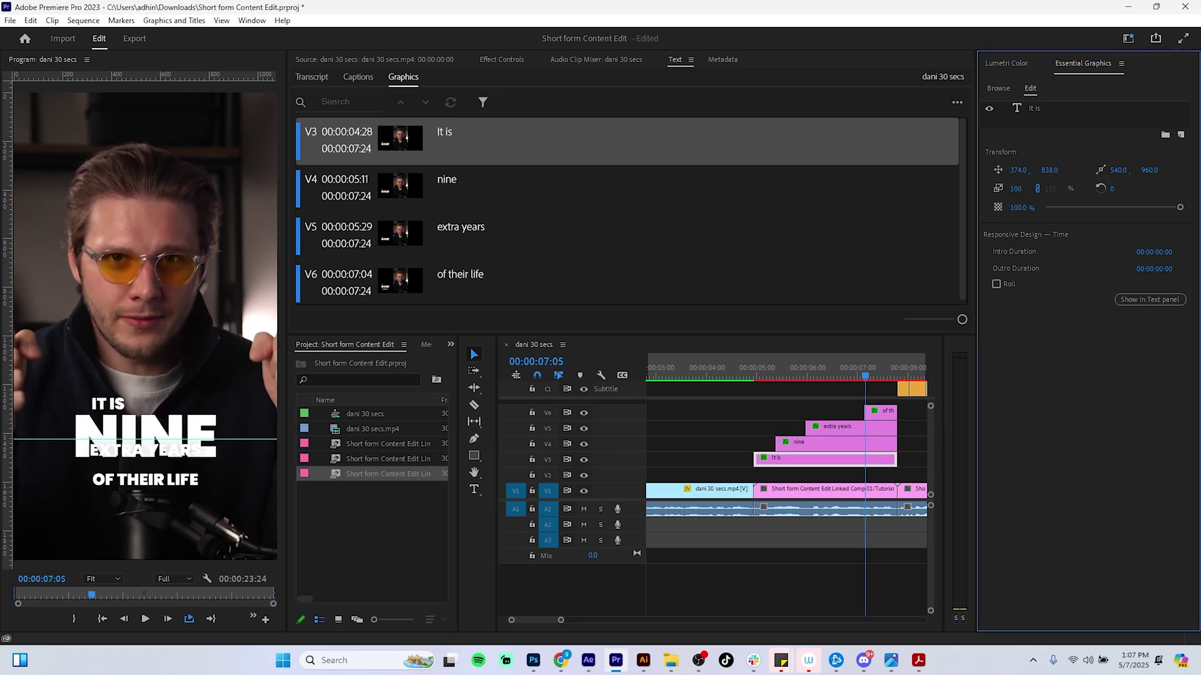
pyautogui.moveTo(1016, 168)
pyautogui.mouseDown()
pyautogui.moveTo(1051, 197)
pyautogui.moveTo(1048, 169)
pyautogui.moveTo(1017, 169)
pyautogui.mouseUp()
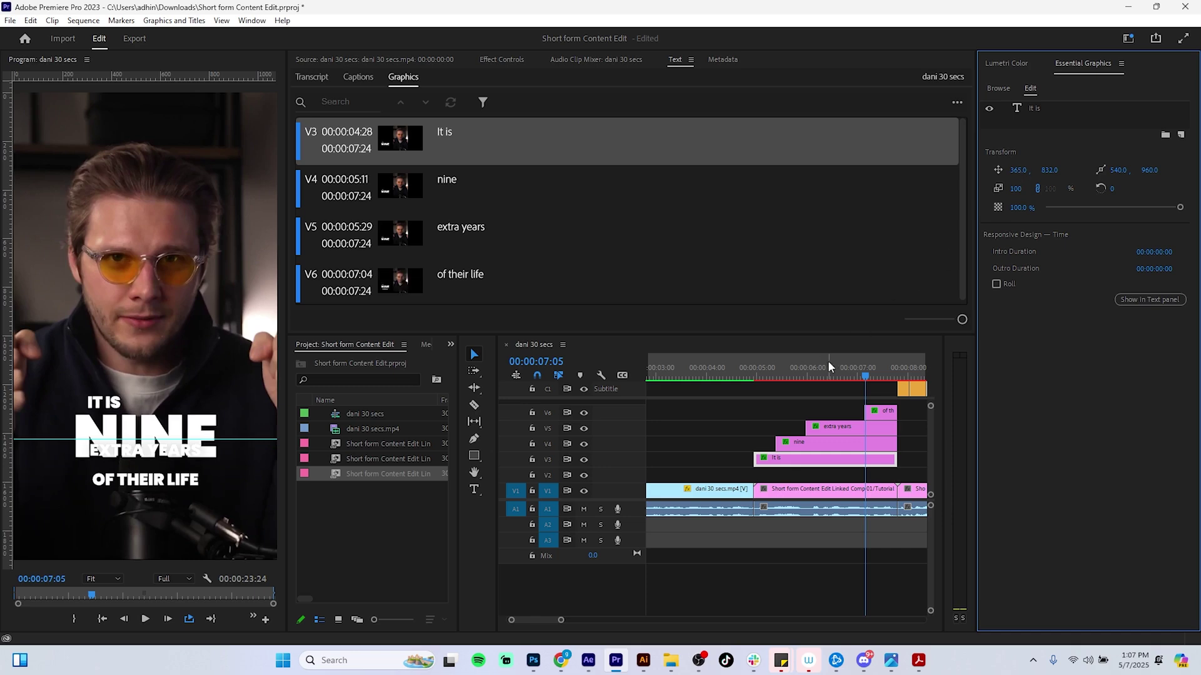
# Step: Move the "extra years" graphic down to vertical position 1109, with its text layer at font size 91 and position 186, 864
pyautogui.click(853, 427)
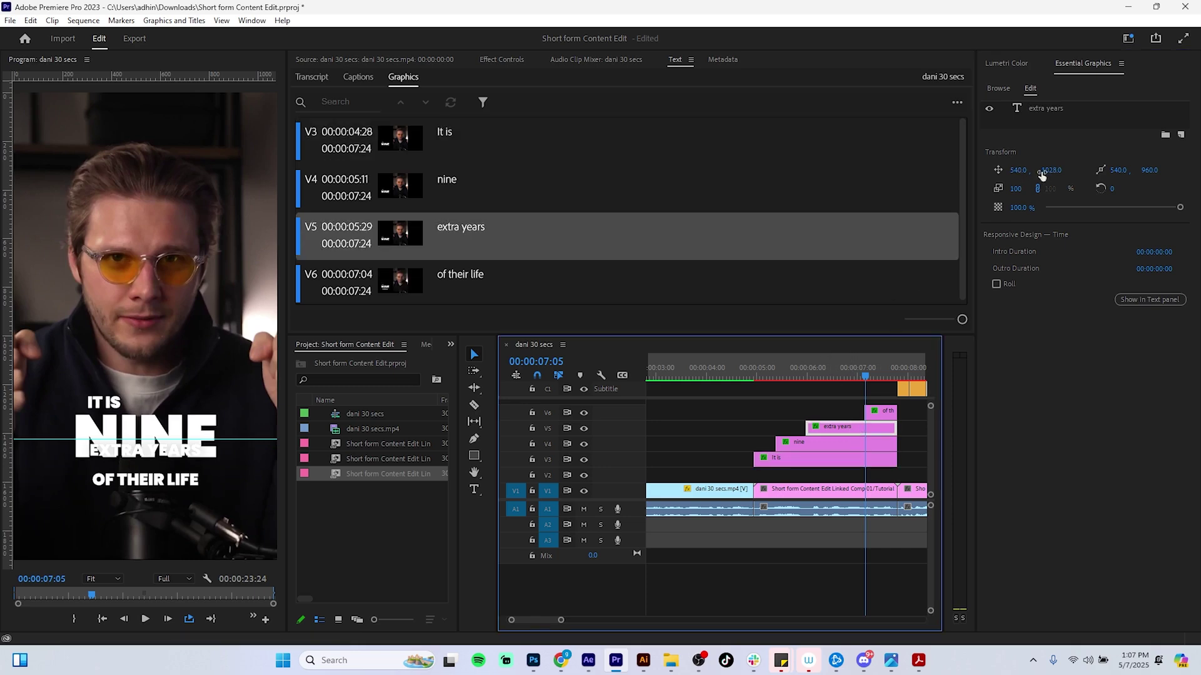
pyautogui.moveTo(1051, 169); pyautogui.dragTo(1102, 169)
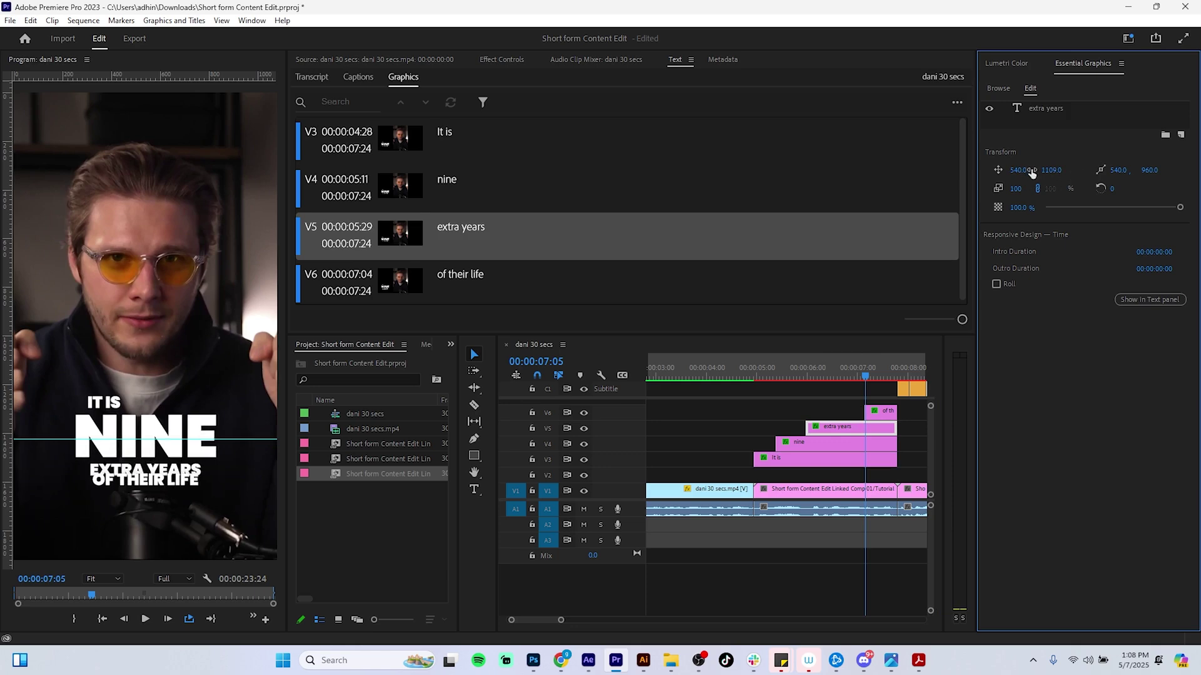
pyautogui.click(1050, 110)
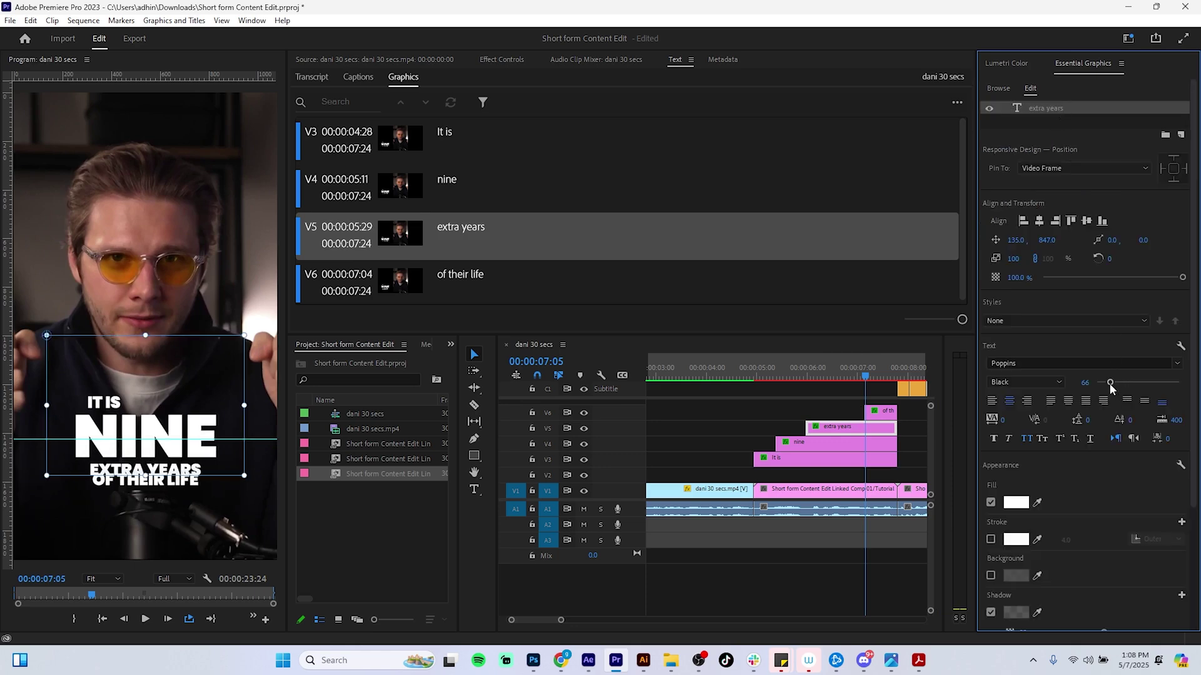
pyautogui.moveTo(1110, 383); pyautogui.dragTo(1115, 384)
pyautogui.moveTo(1020, 243); pyautogui.dragTo(1059, 240)
# Step: Move the "of their life" graphic to position 587, 1201, just below "extra years"
pyautogui.moveTo(873, 370); pyautogui.dragTo(880, 377)
pyautogui.click(883, 413)
pyautogui.moveTo(1041, 171)
pyautogui.mouseDown()
pyautogui.moveTo(1071, 172)
pyautogui.moveTo(1022, 170)
pyautogui.moveTo(1046, 175)
pyautogui.mouseUp()
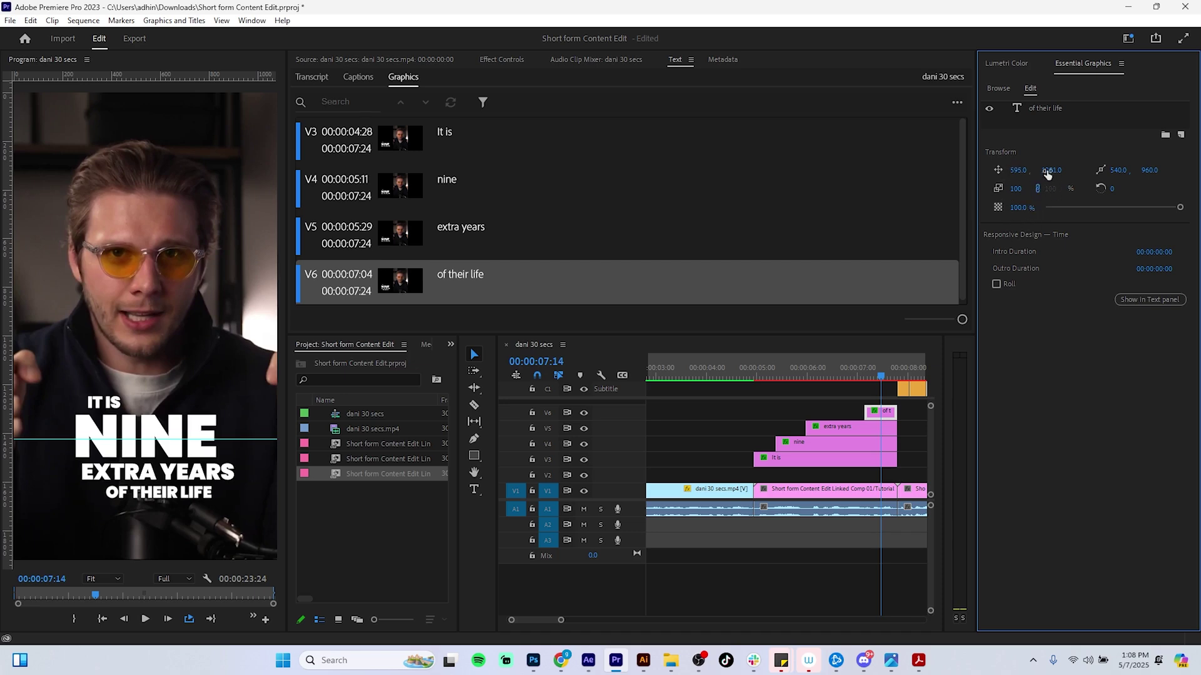
pyautogui.moveTo(1019, 174); pyautogui.dragTo(1016, 174)
# Step: Mark the sequence's Out point at 00:00:07:24, where the "of their life" graphic ends
pyautogui.moveTo(879, 380); pyautogui.dragTo(897, 369)
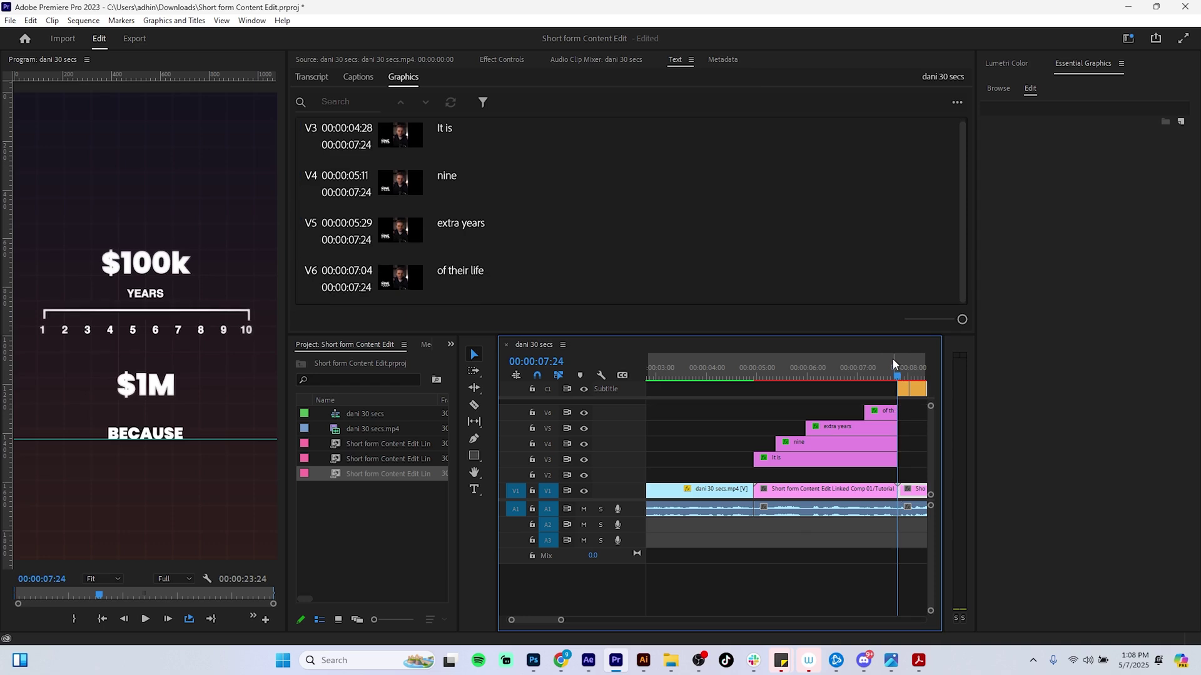
pyautogui.press('o')
pyautogui.moveTo(560, 621); pyautogui.dragTo(609, 621)
# Step: Play the sequence from the start and replay the stacked text section to check each graphic's timing against the speech
pyautogui.moveTo(724, 377); pyautogui.dragTo(635, 354)
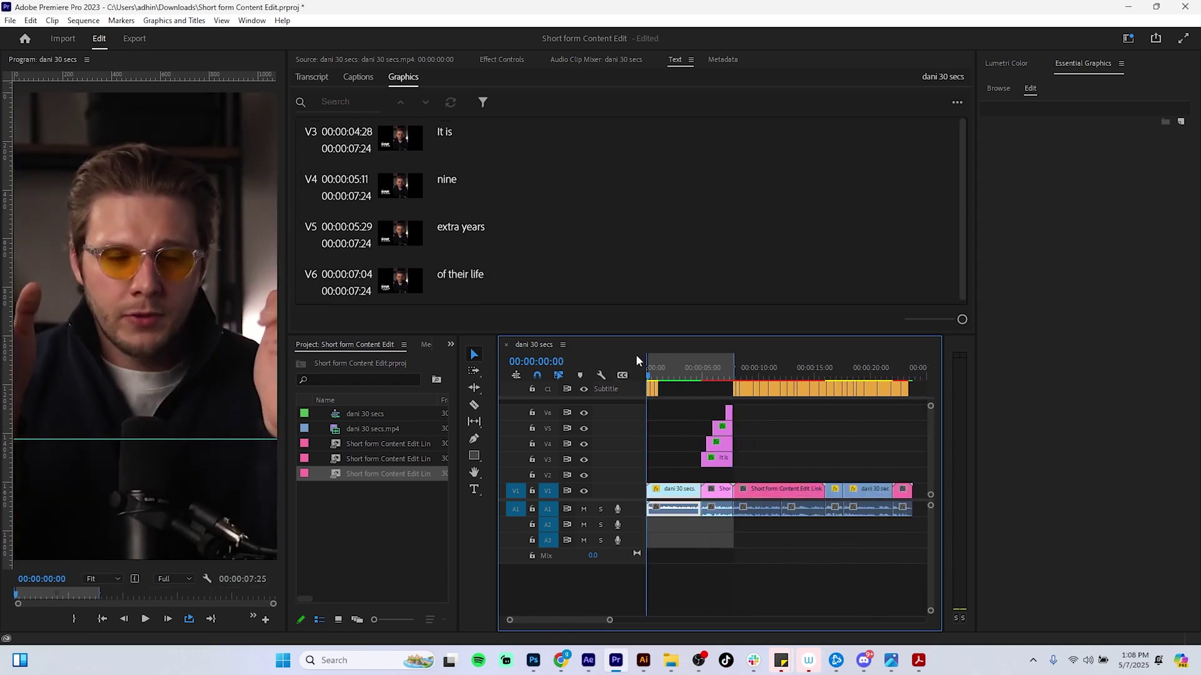
pyautogui.press('space')
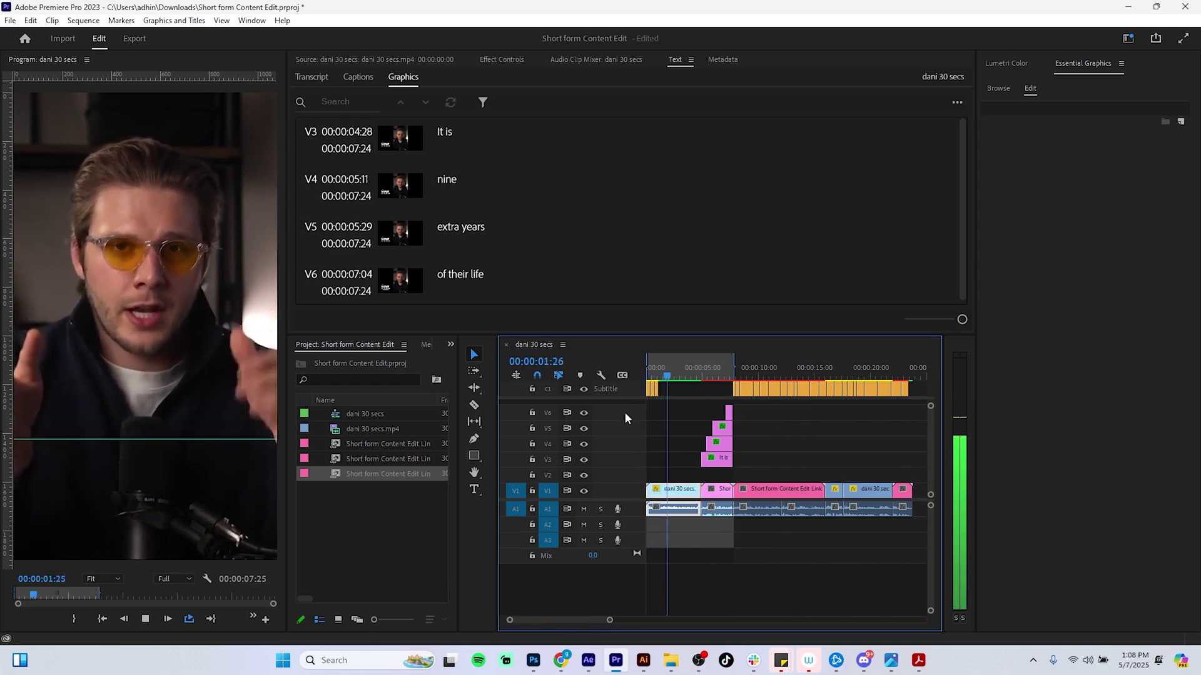
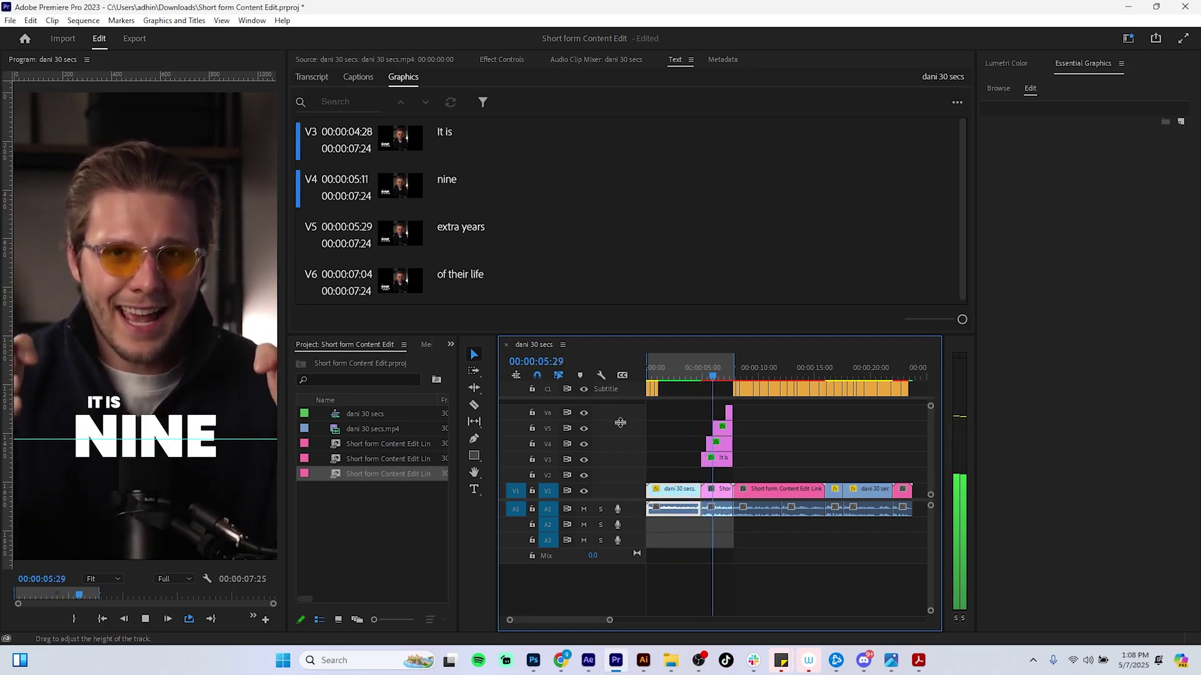
pyautogui.press('space')
pyautogui.moveTo(610, 624); pyautogui.dragTo(556, 623)
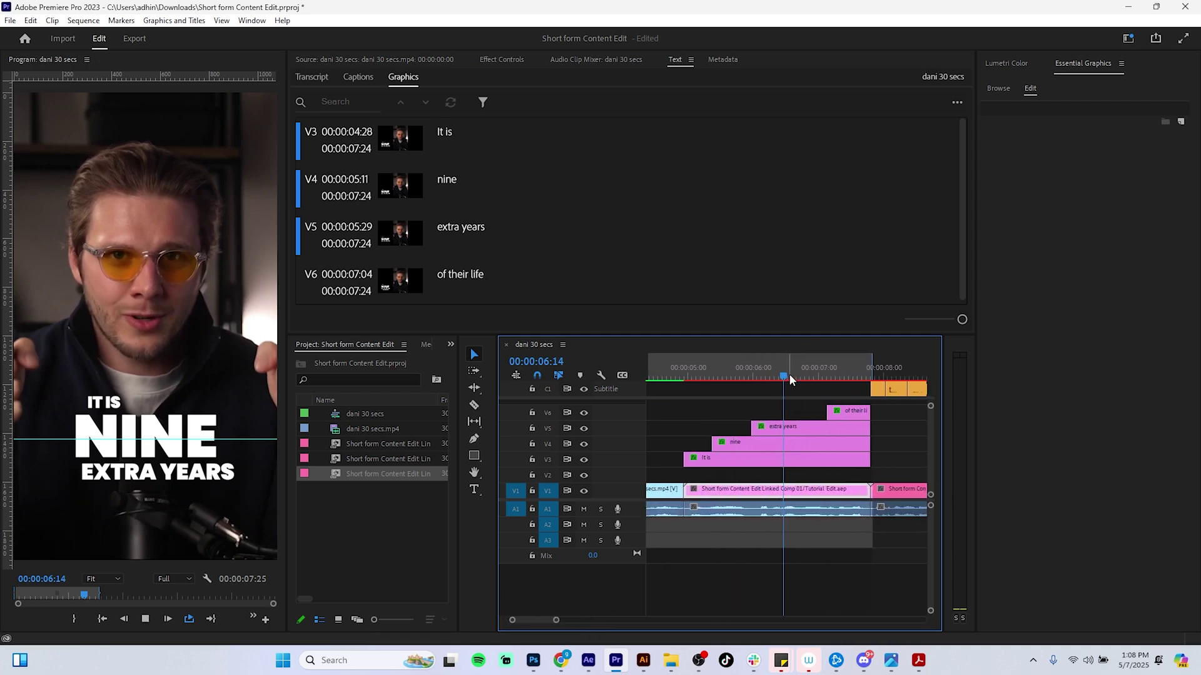
pyautogui.press('space')
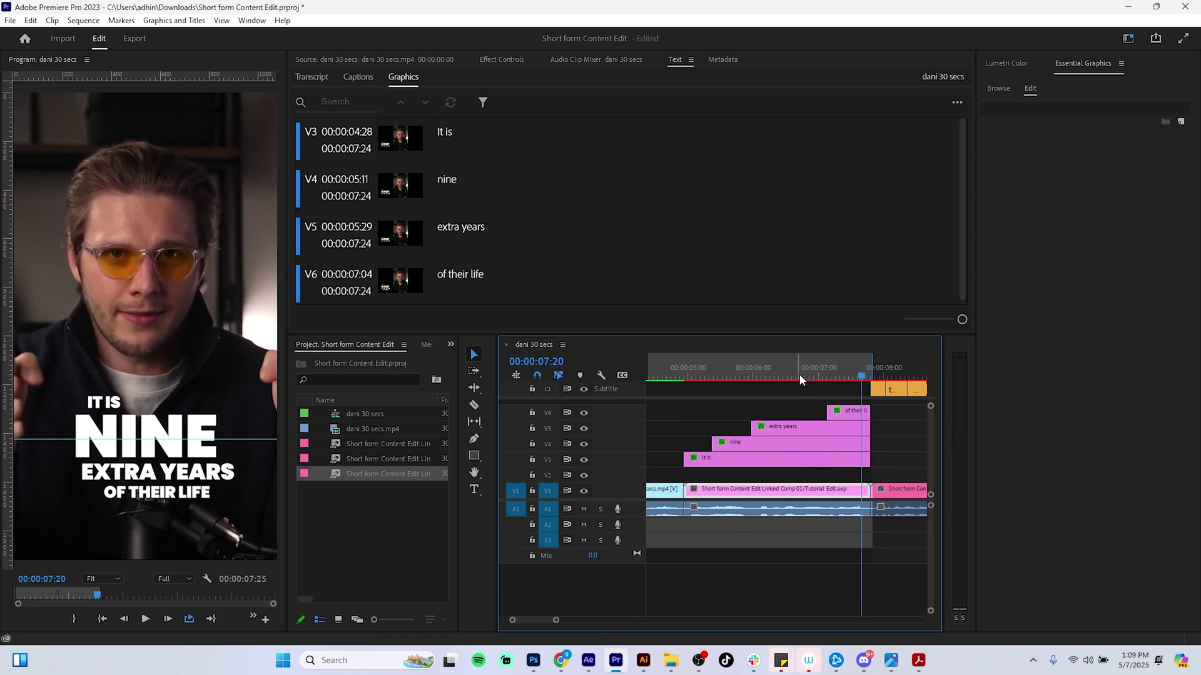
pyautogui.moveTo(800, 374); pyautogui.dragTo(679, 376)
pyautogui.press('space')
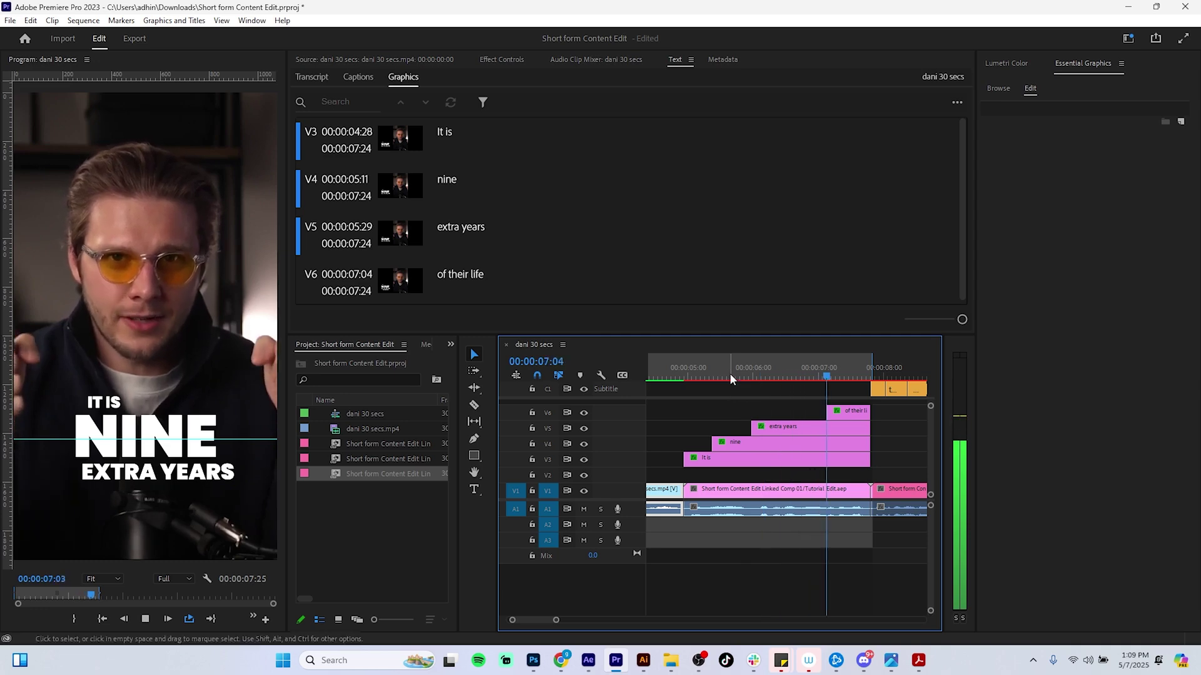
pyautogui.moveTo(748, 373); pyautogui.dragTo(659, 374)
pyautogui.press('space')
pyautogui.press('space')
pyautogui.press('space')
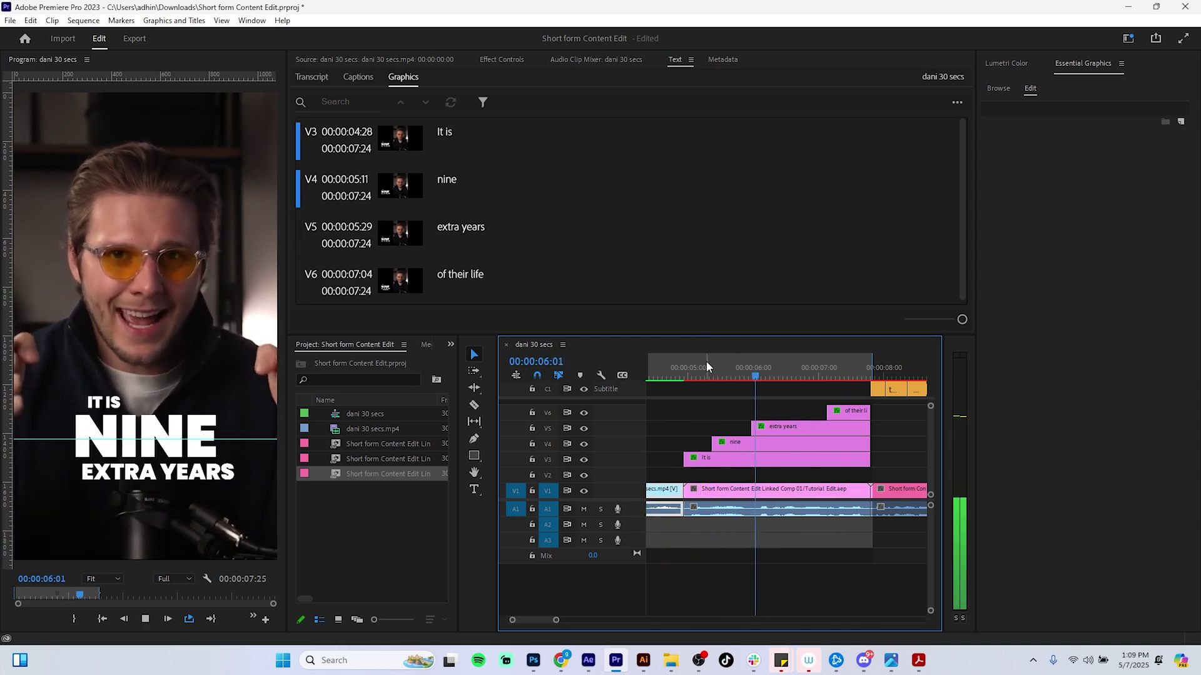
pyautogui.press('space')
# Step: Move the "of their life" graphic up one track to V7
pyautogui.click(804, 427)
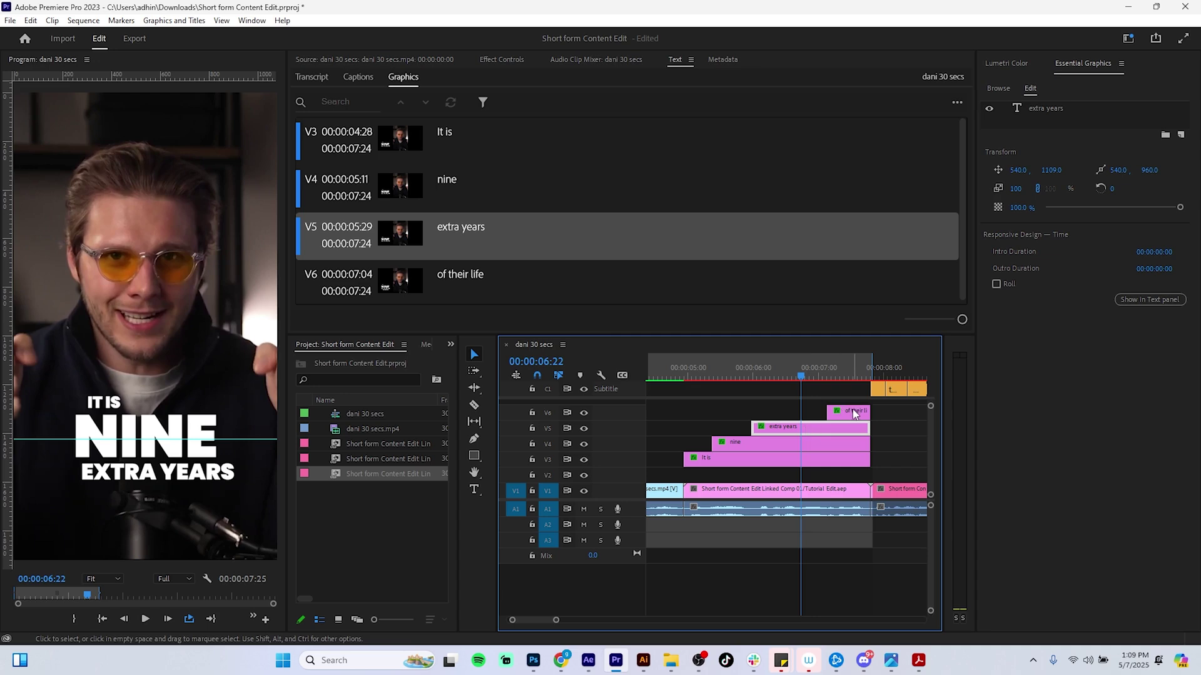
pyautogui.moveTo(855, 411); pyautogui.dragTo(855, 396)
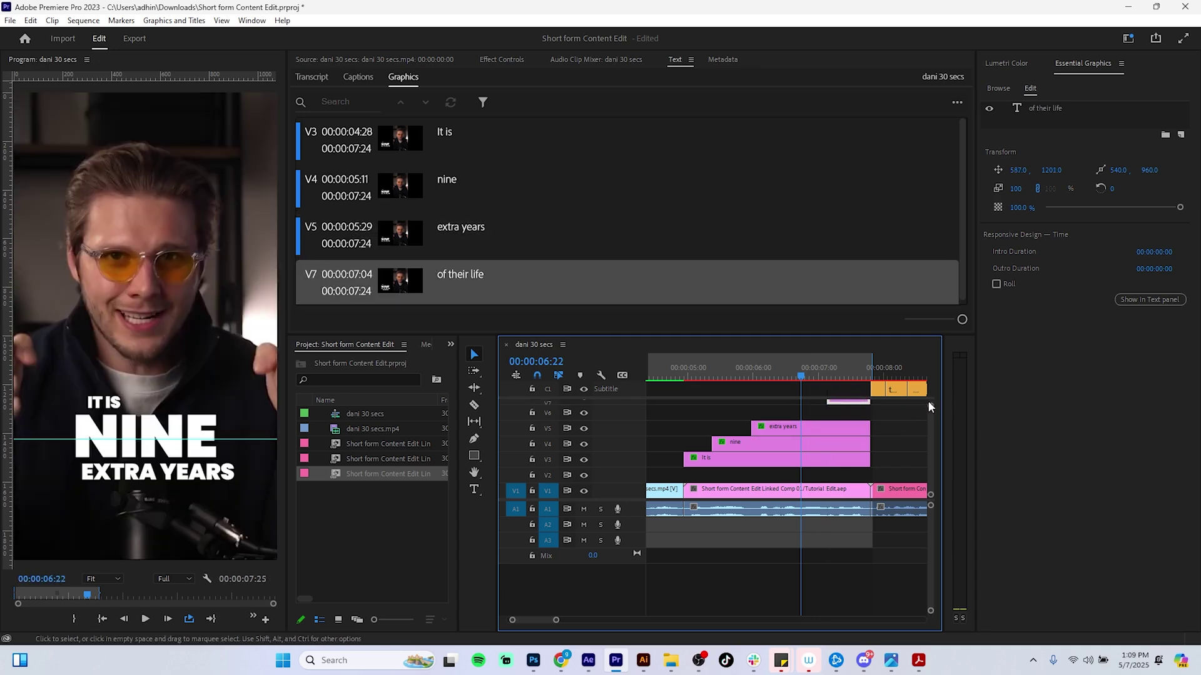
pyautogui.moveTo(931, 407); pyautogui.dragTo(931, 408)
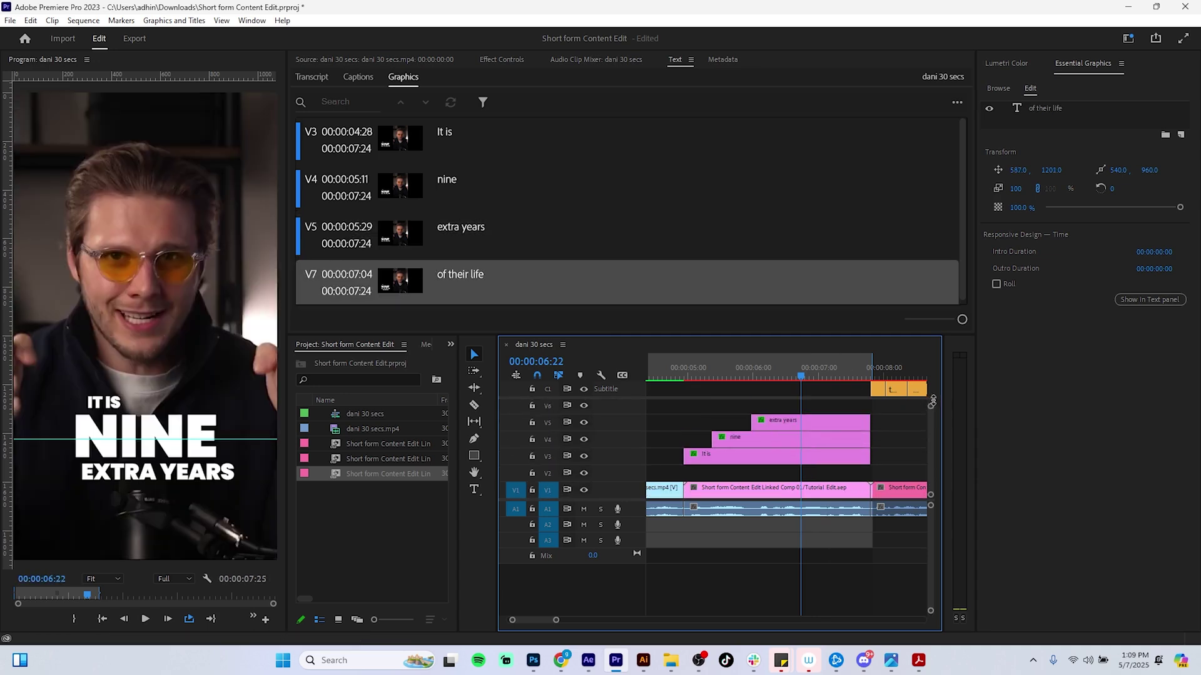
# Step: Split the "extra years" graphic at 00:00:06:22 and move its second part up to track V6
pyautogui.click(819, 422)
pyautogui.hotkey('ctrl', 'k')
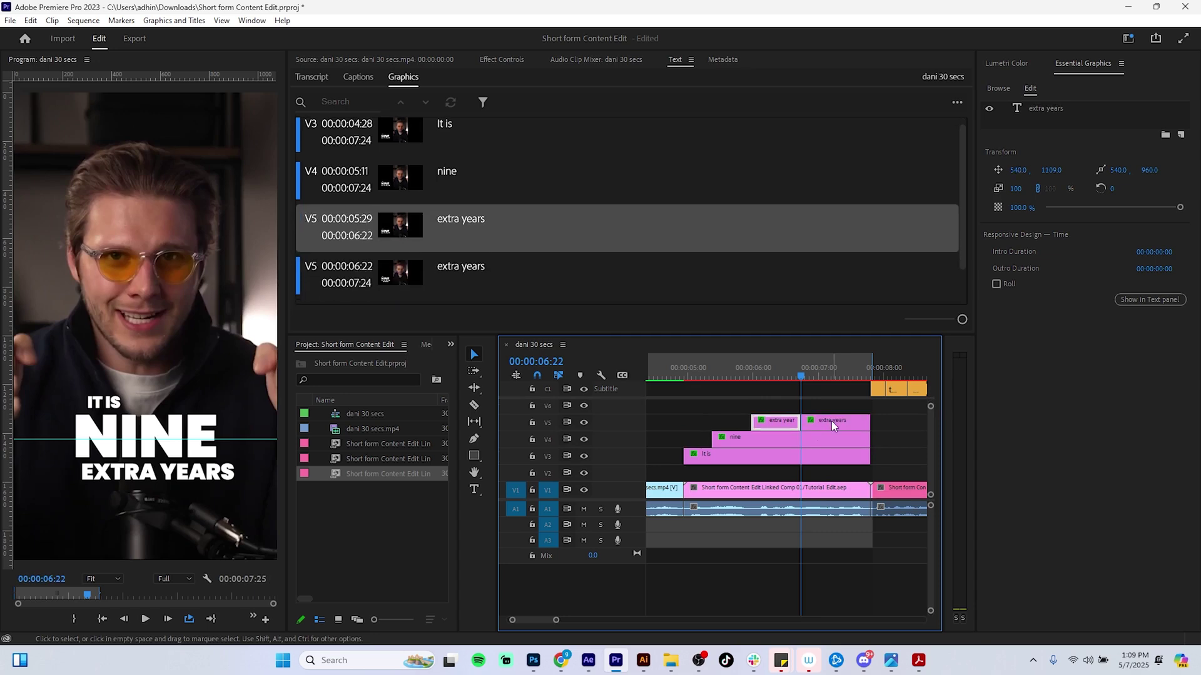
pyautogui.moveTo(833, 422); pyautogui.dragTo(833, 406)
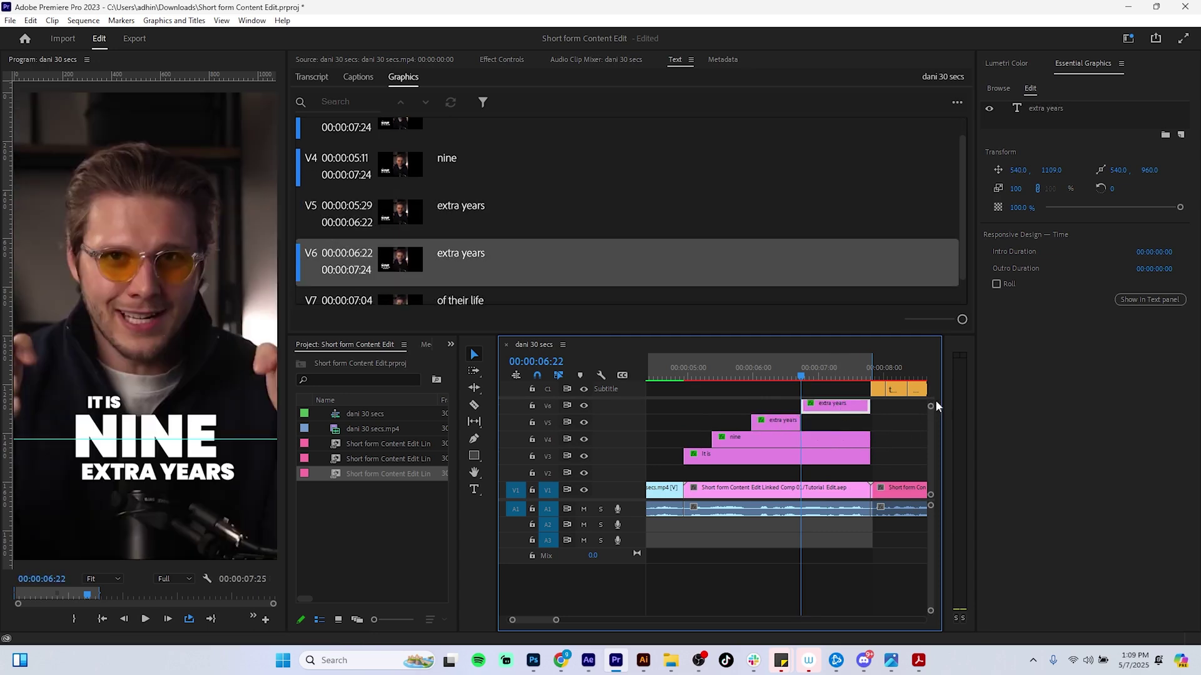
pyautogui.moveTo(930, 407); pyautogui.dragTo(931, 404)
# Step: Remove the word "years" from the first "extra years" graphic on V5 so it reads "extra"
pyautogui.click(790, 449)
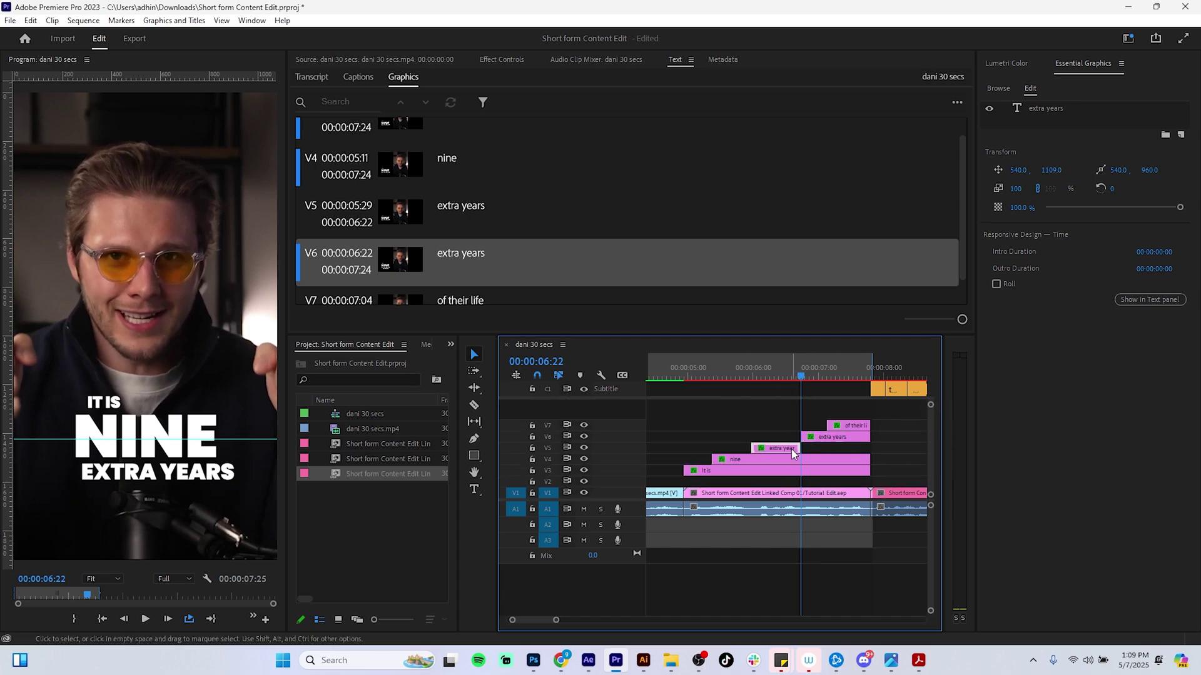
pyautogui.moveTo(803, 377); pyautogui.dragTo(785, 377)
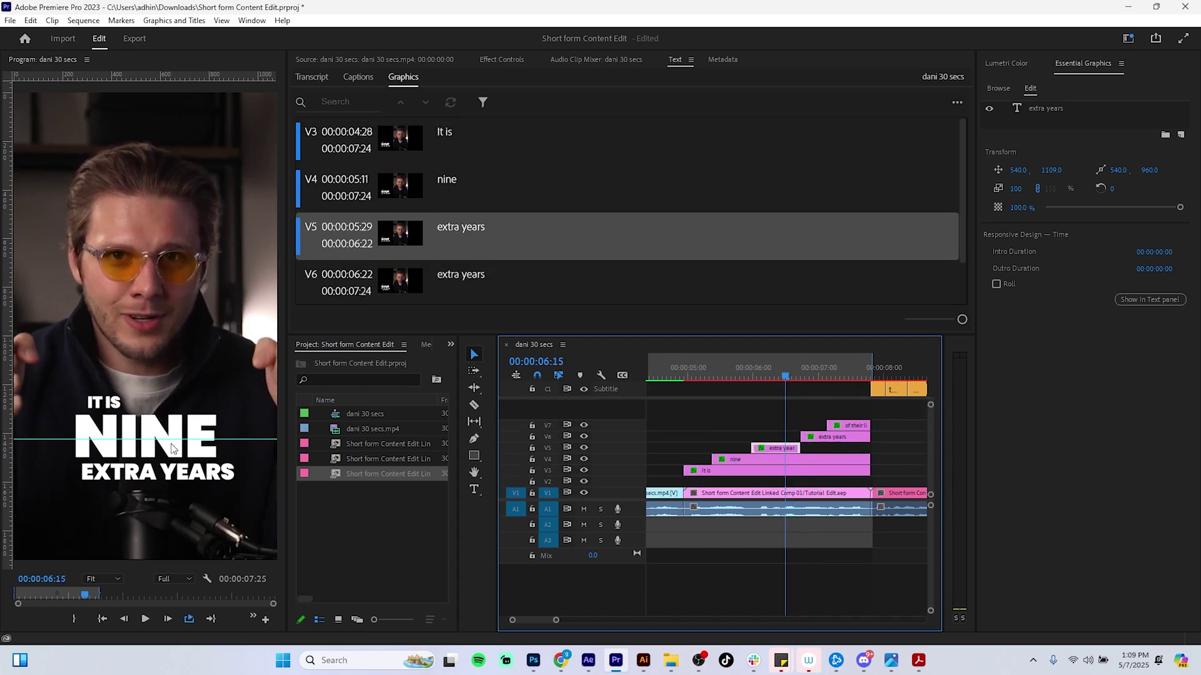
pyautogui.doubleClick(170, 474)
pyautogui.click(159, 473)
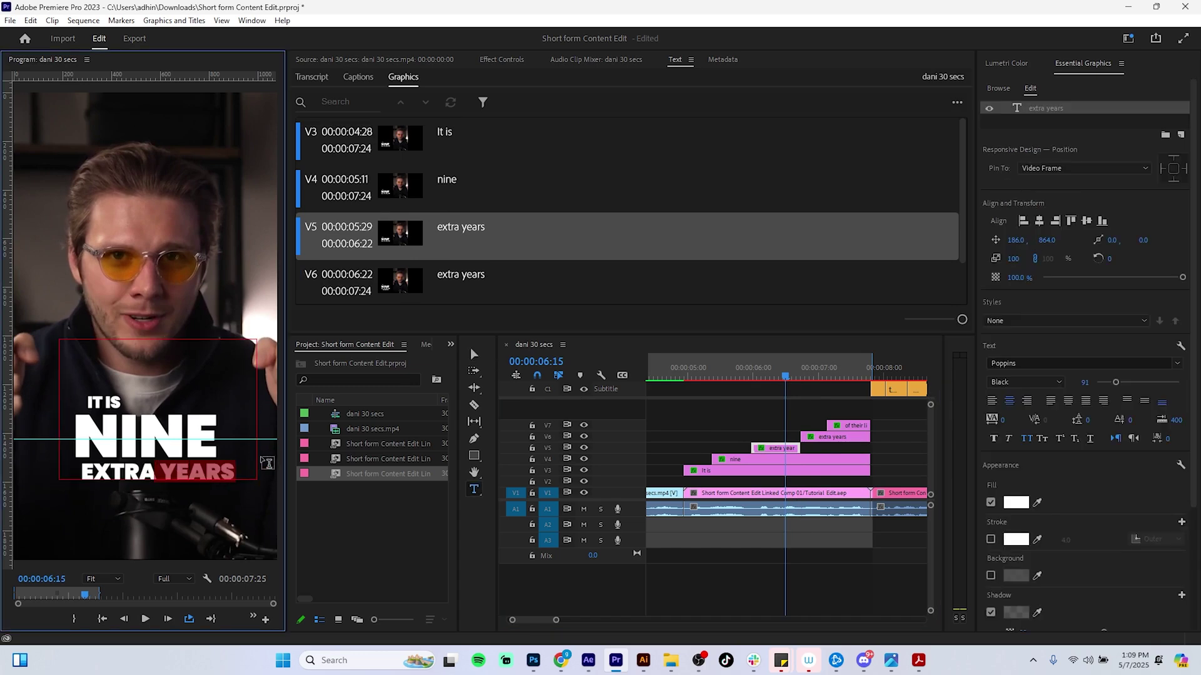
pyautogui.press('BackSpace')
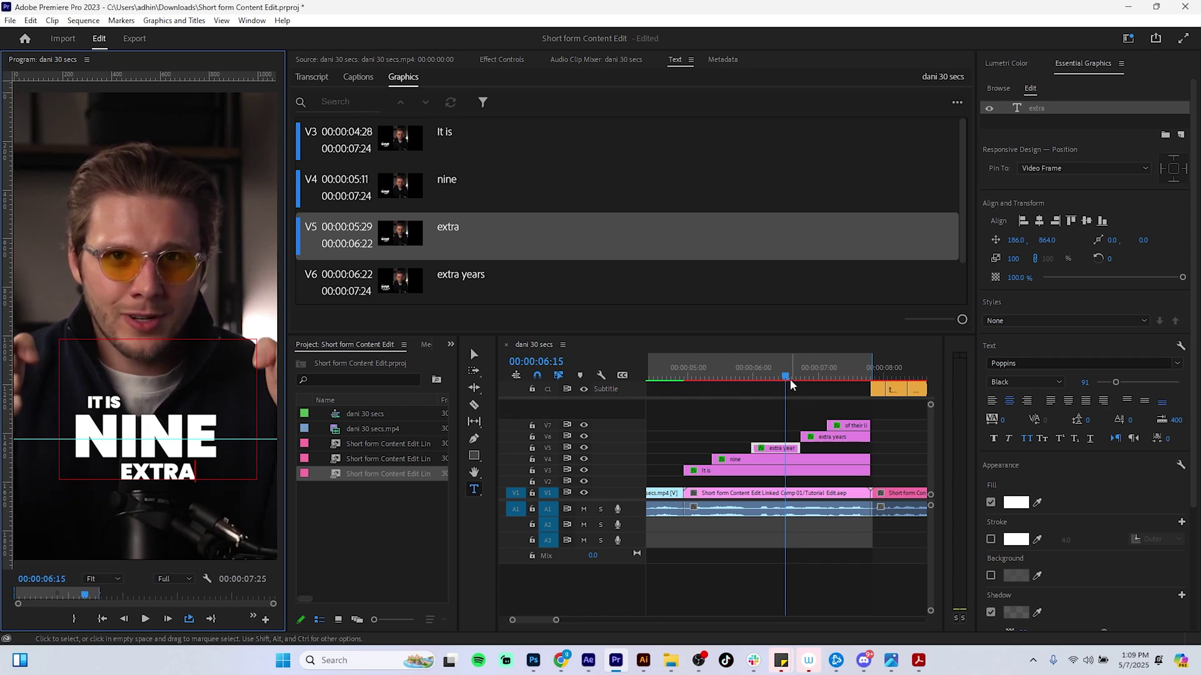
# Step: Remove the word "extra" and its trailing space from the second graphic on V6 so it reads "years"
pyautogui.moveTo(789, 385); pyautogui.dragTo(816, 377)
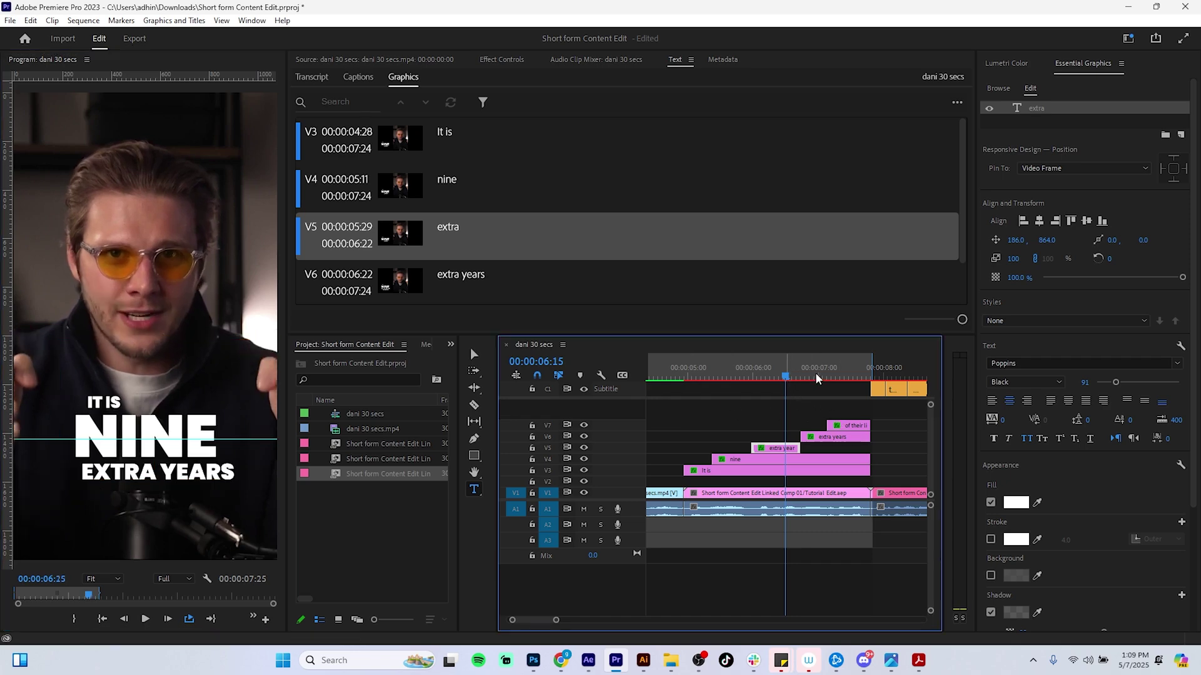
pyautogui.click(187, 472)
pyautogui.hotkey('shift', 'End')
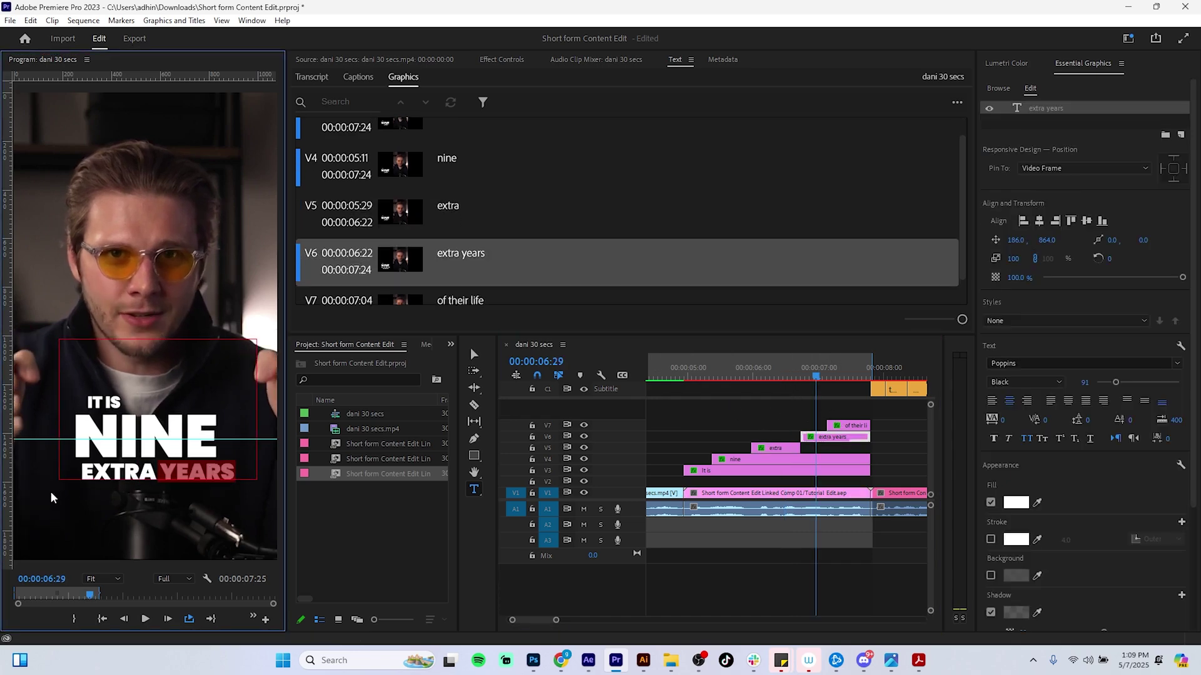
pyautogui.click(154, 471)
pyautogui.moveTo(147, 477); pyautogui.dragTo(61, 463)
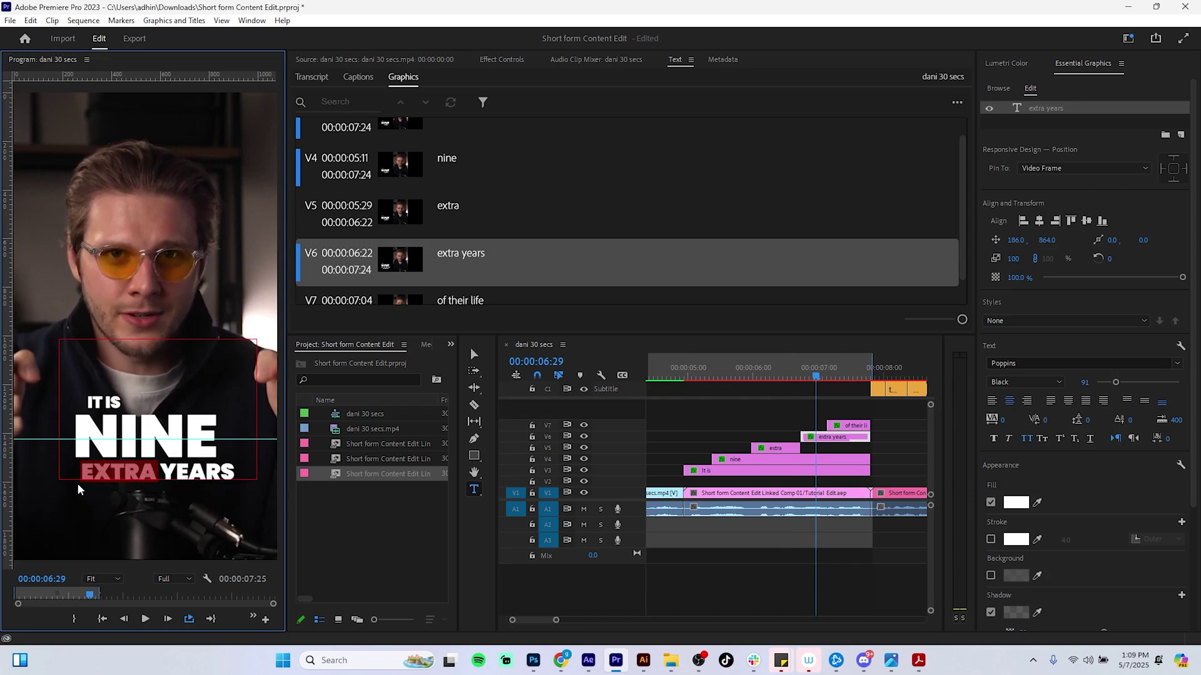
pyautogui.press('BackSpace')
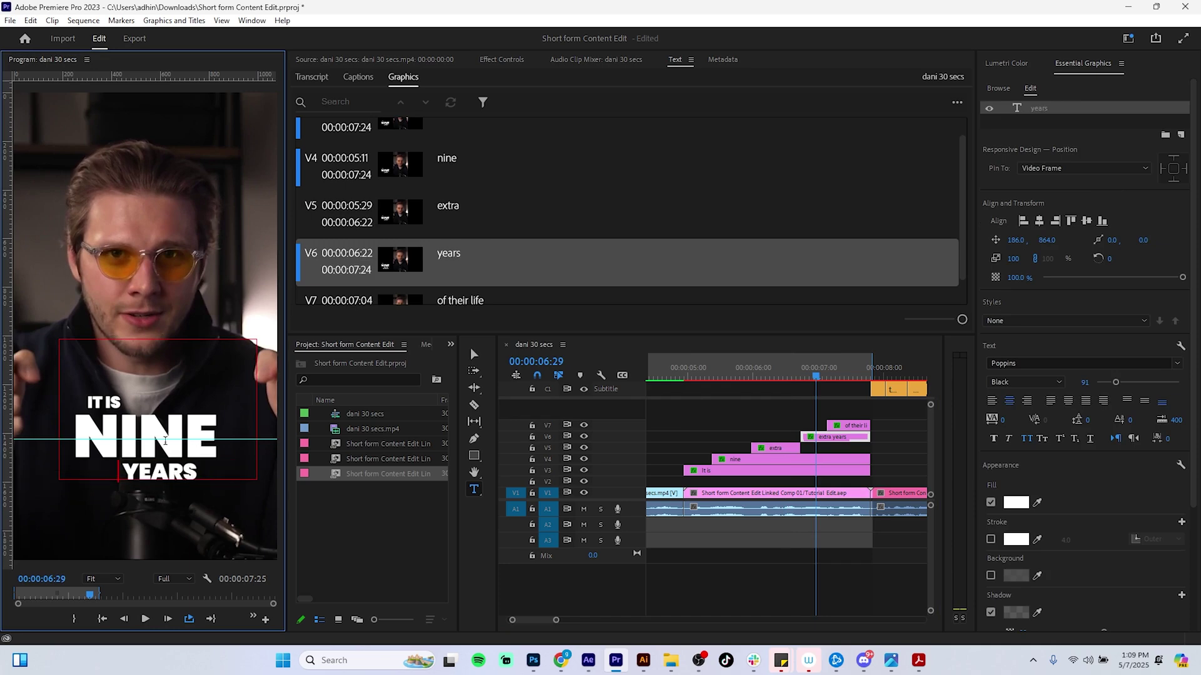
pyautogui.press('Delete')
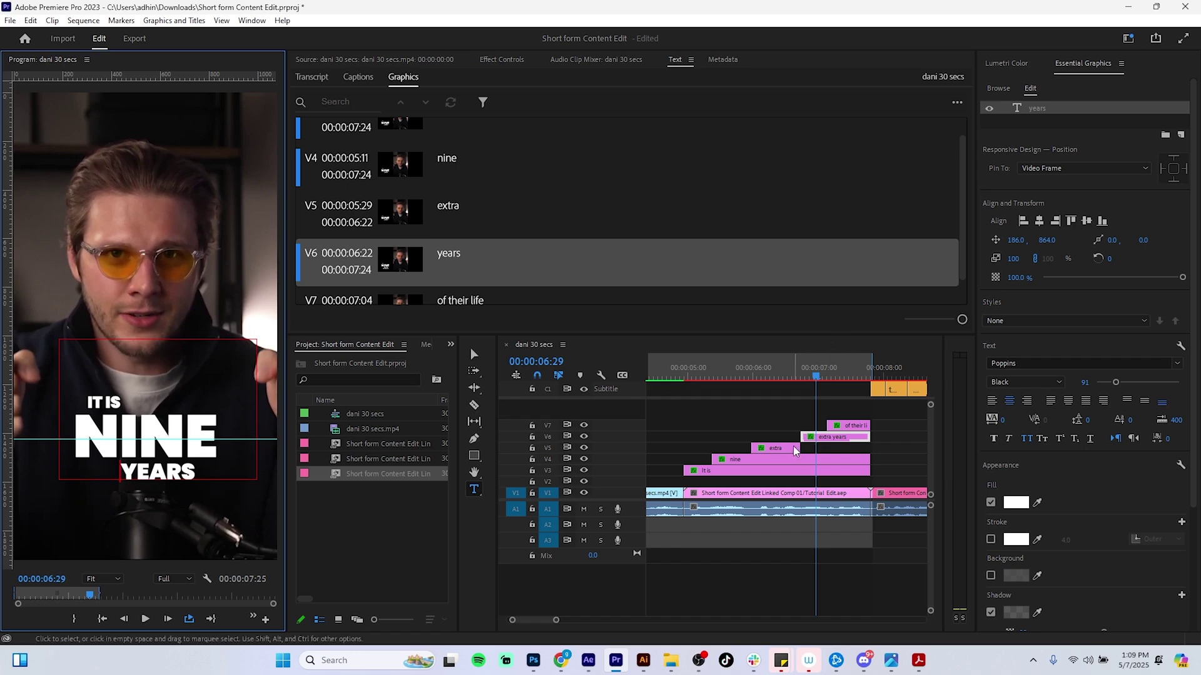
# Step: Extend the "extra" graphic to end with the other text graphics at 00:00:07:24 and play back the stacked text
pyautogui.moveTo(799, 448); pyautogui.dragTo(869, 449)
pyautogui.moveTo(815, 364); pyautogui.dragTo(687, 369)
pyautogui.press('space')
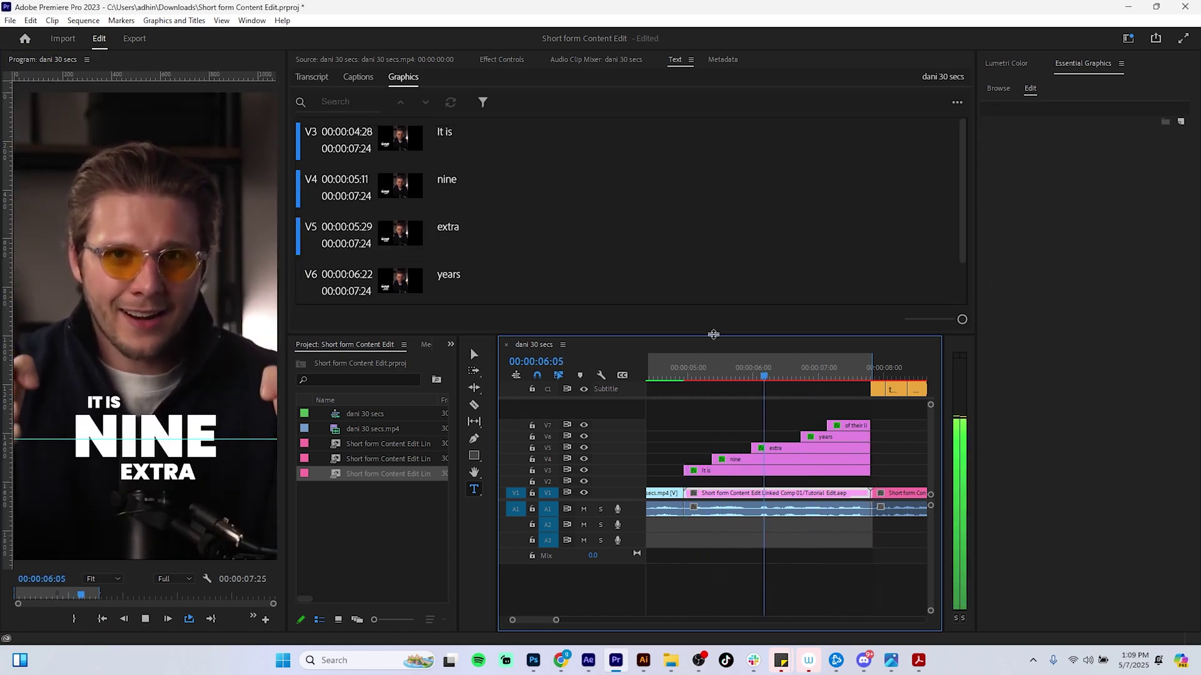
pyautogui.press('space')
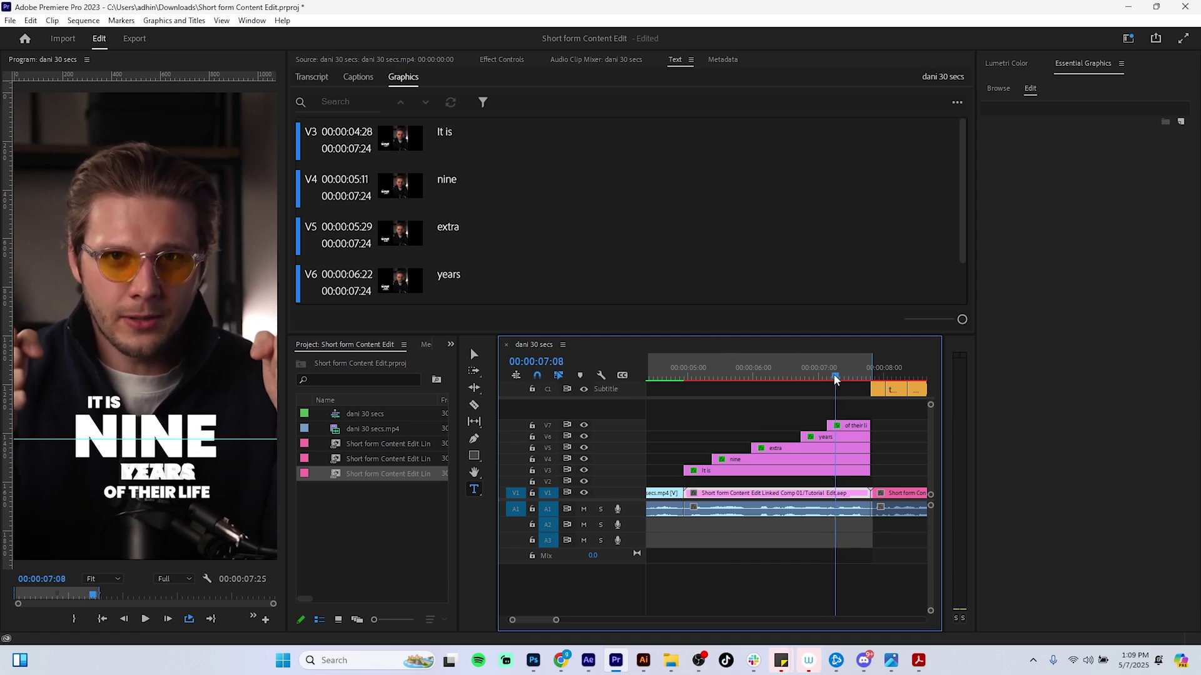
# Step: Place the "extra" graphic at 371, 1109 and the "years" graphic at 689, 1109 so they form one line
pyautogui.click(833, 449)
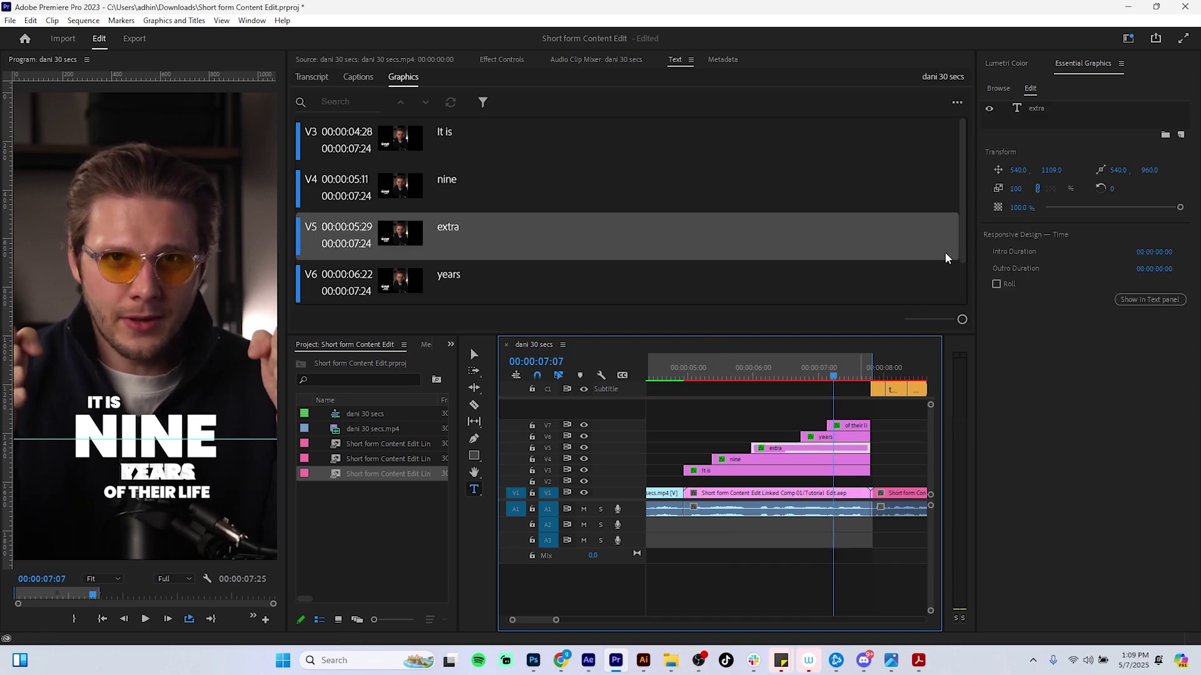
pyautogui.click(1014, 175)
pyautogui.moveTo(1015, 171); pyautogui.dragTo(934, 171)
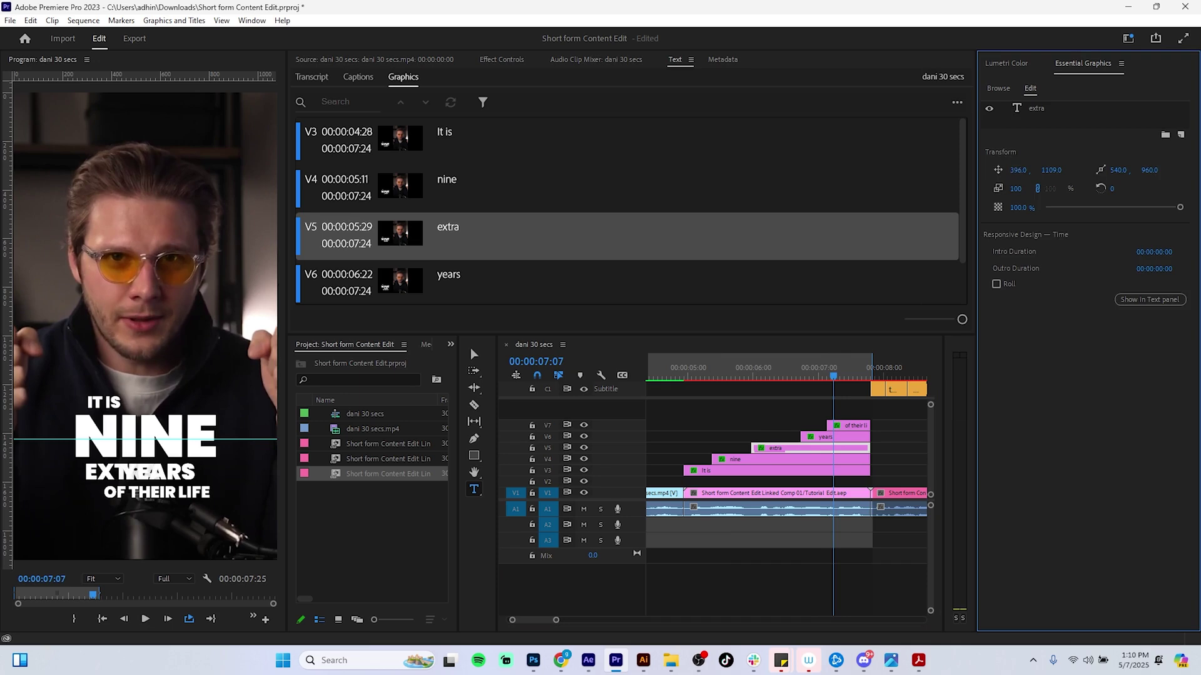
pyautogui.click(844, 437)
pyautogui.moveTo(1018, 170); pyautogui.dragTo(1151, 170)
pyautogui.moveTo(1070, 183); pyautogui.dragTo(916, 171)
pyautogui.click(793, 449)
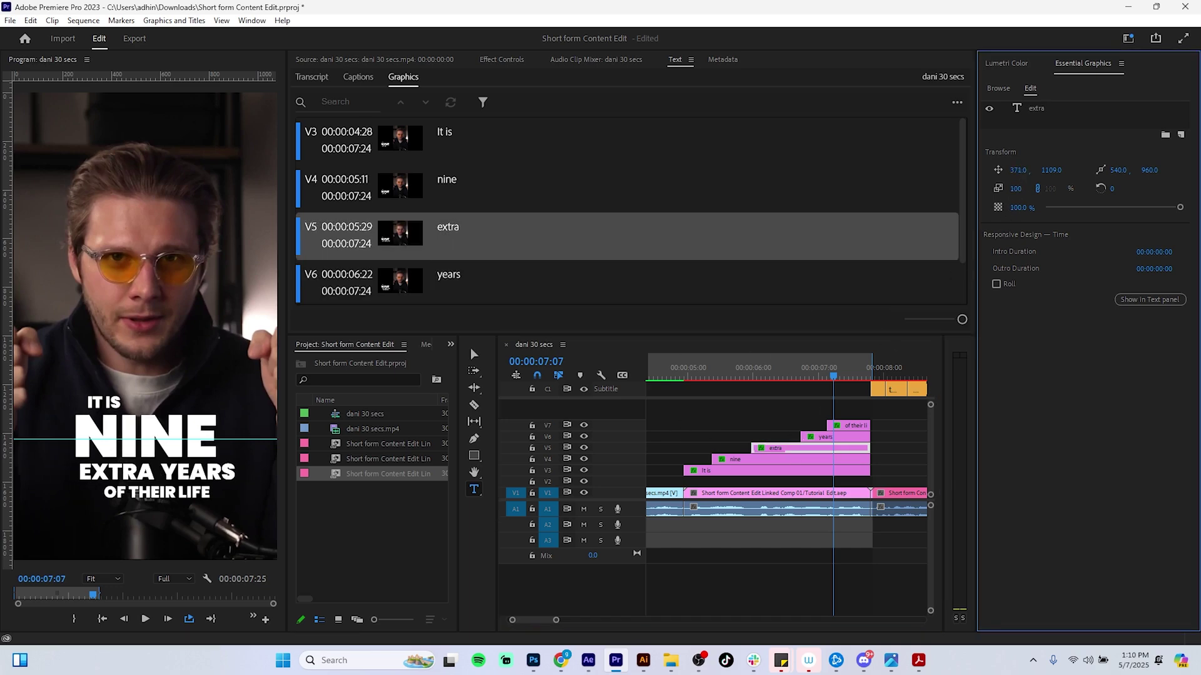
pyautogui.click(822, 437)
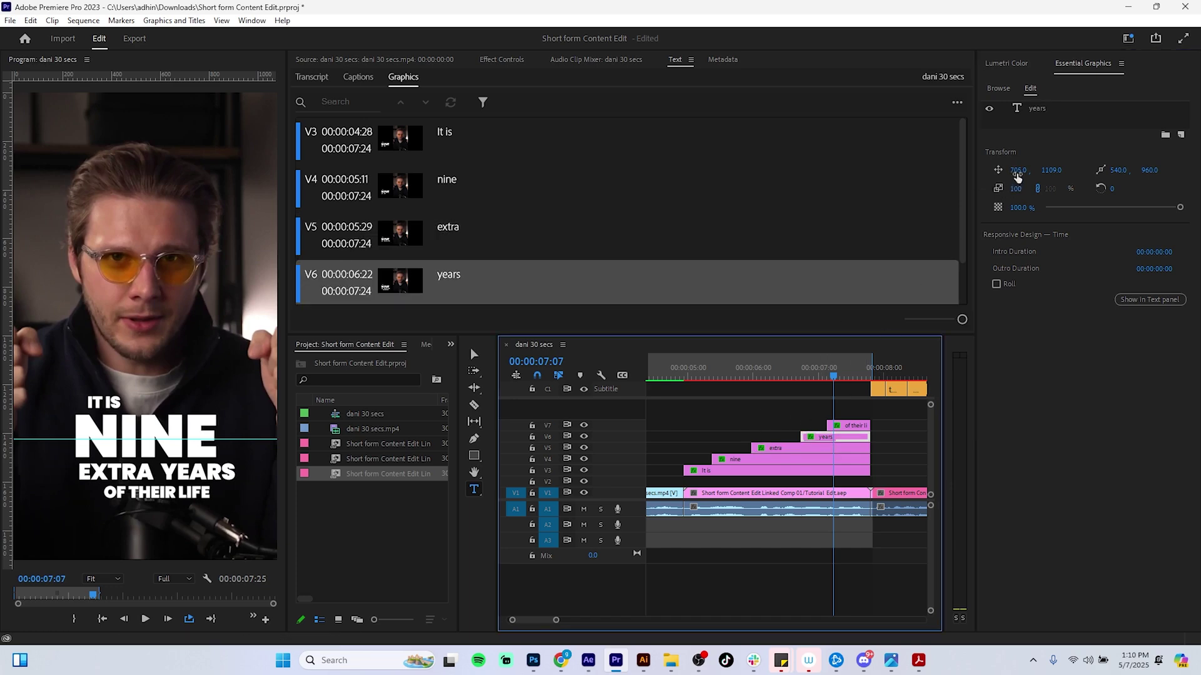
pyautogui.moveTo(1017, 170); pyautogui.dragTo(1005, 169)
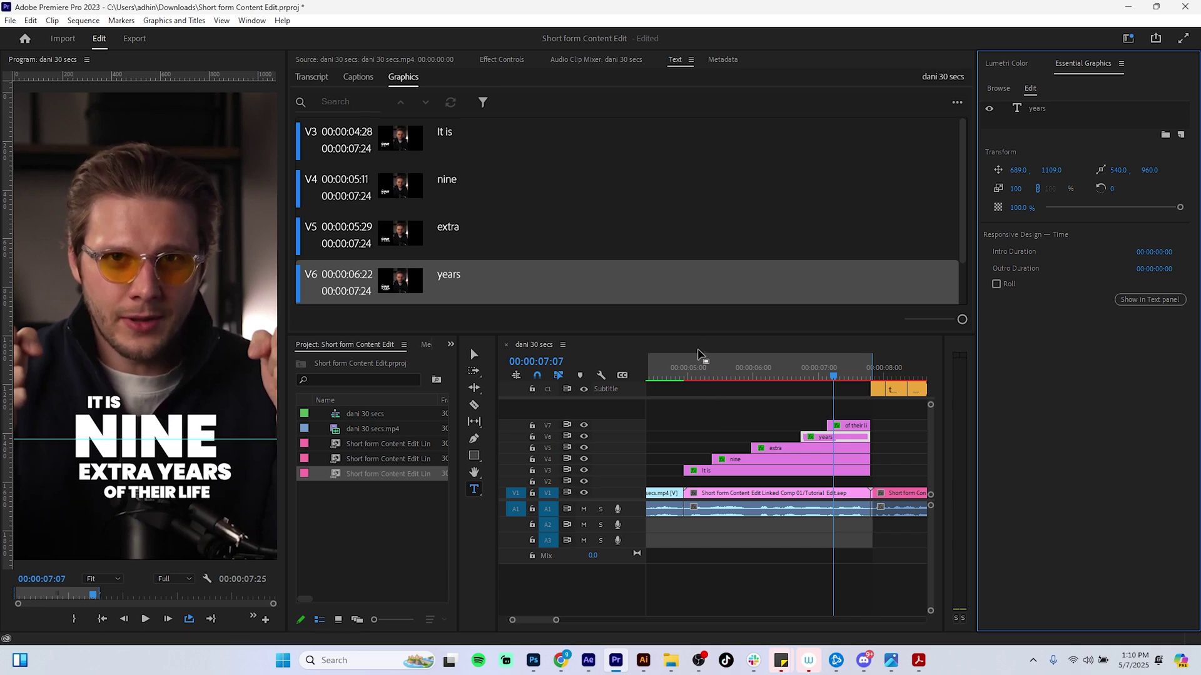
# Step: Play back the stacked text section and show more of the sequence in the timeline
pyautogui.click(814, 374)
pyautogui.press('space')
pyautogui.press('space')
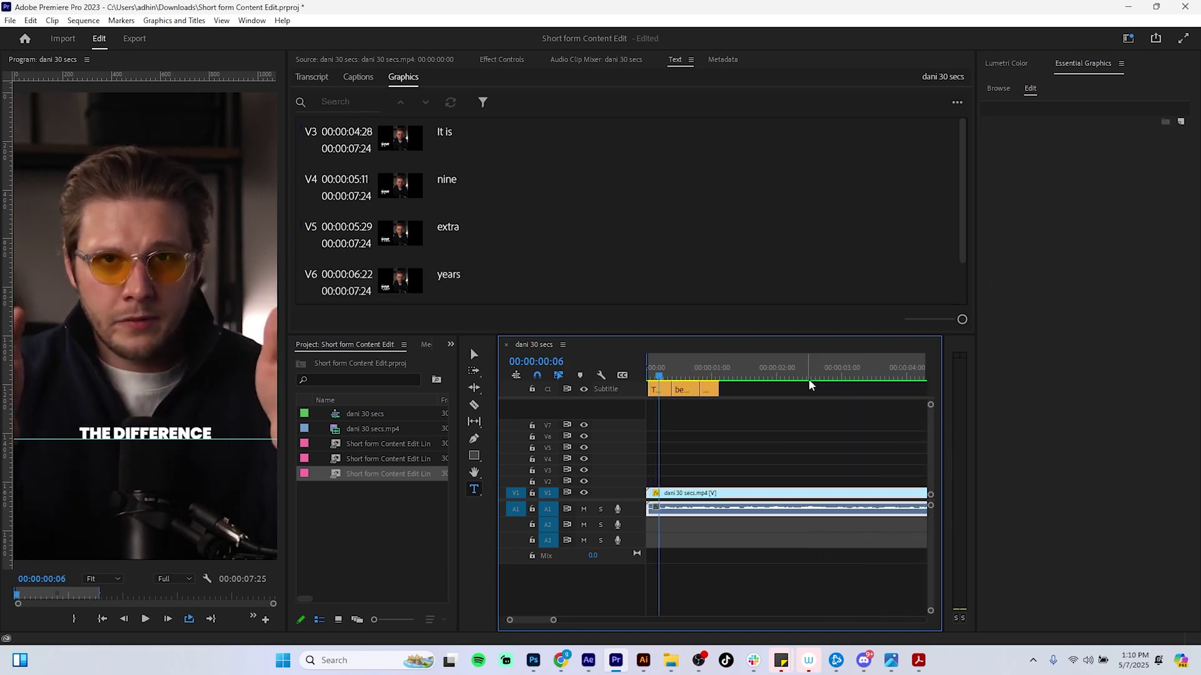
pyautogui.moveTo(553, 620); pyautogui.dragTo(600, 620)
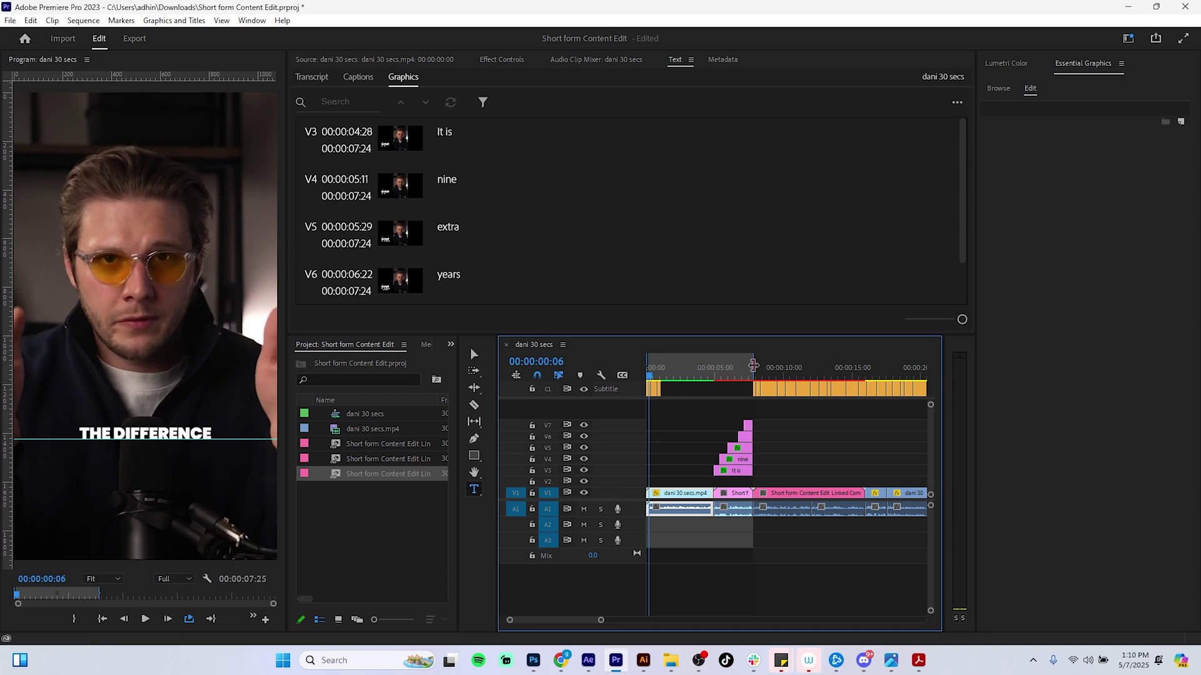
# Step: Extend the sequence's in-to-out range to 00:00:16:00 so it ends with the linked composition clip on V1
pyautogui.moveTo(753, 365)
pyautogui.mouseDown()
pyautogui.moveTo(793, 366)
pyautogui.moveTo(710, 370)
pyautogui.moveTo(766, 380)
pyautogui.moveTo(735, 381)
pyautogui.moveTo(745, 383)
pyautogui.mouseUp()
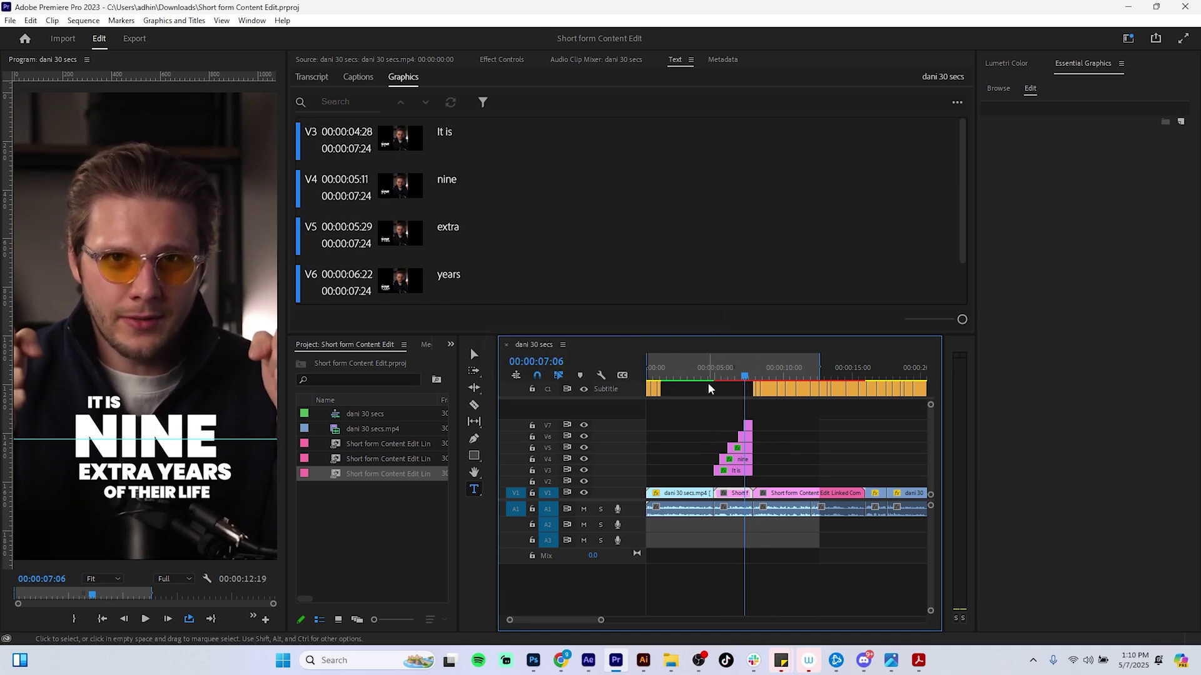
pyautogui.press('Right')
pyautogui.press('Right')
pyautogui.press('Right')
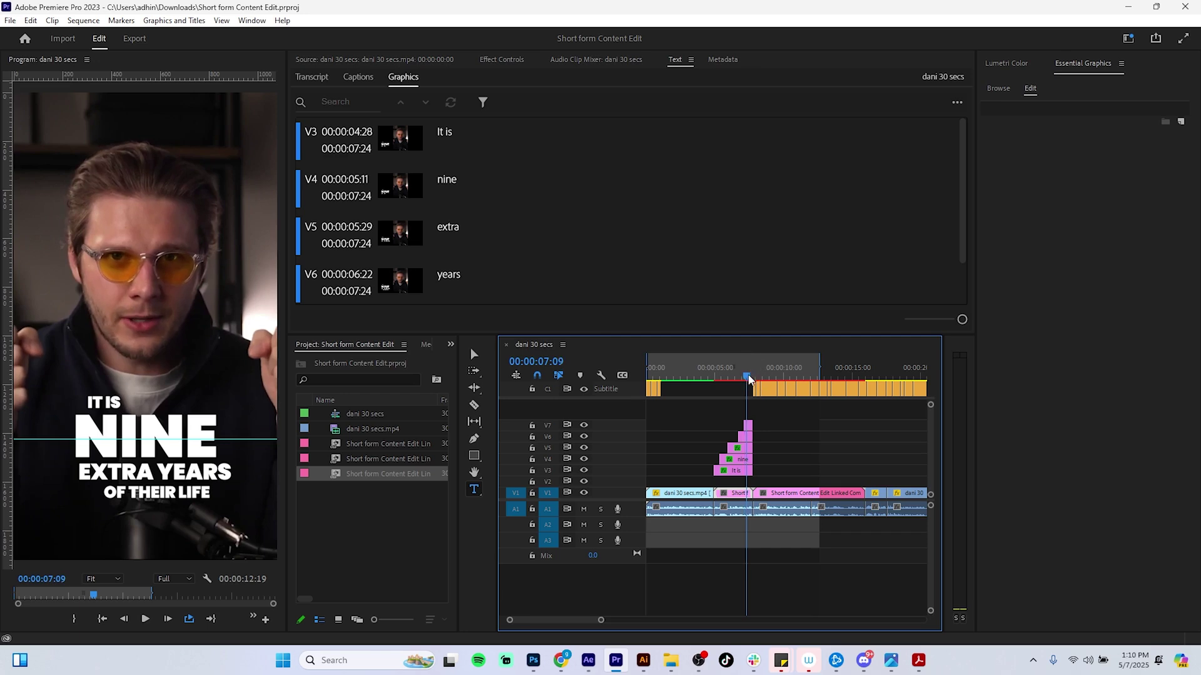
pyautogui.moveTo(746, 377); pyautogui.dragTo(859, 368)
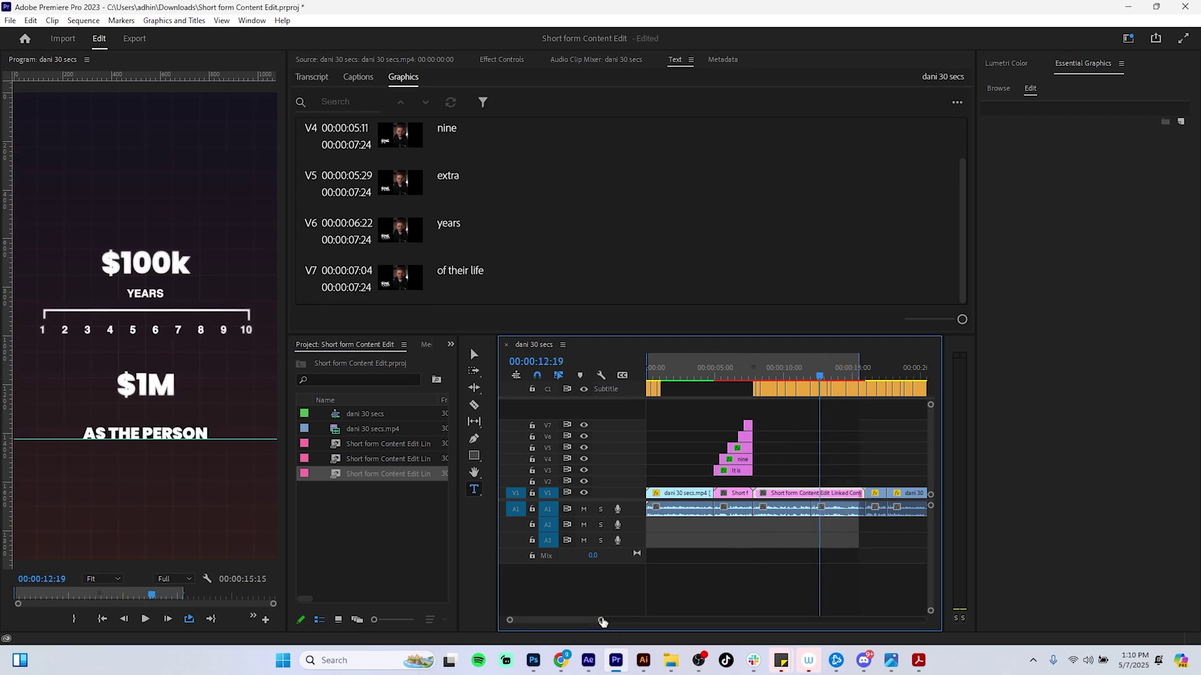
pyautogui.moveTo(601, 620); pyautogui.dragTo(586, 620)
pyautogui.moveTo(848, 368); pyautogui.dragTo(860, 377)
# Step: Delete all captions on the subtitle track above the linked composition clip and move the playhead to 00:00:16:00
pyautogui.moveTo(855, 423); pyautogui.dragTo(677, 389)
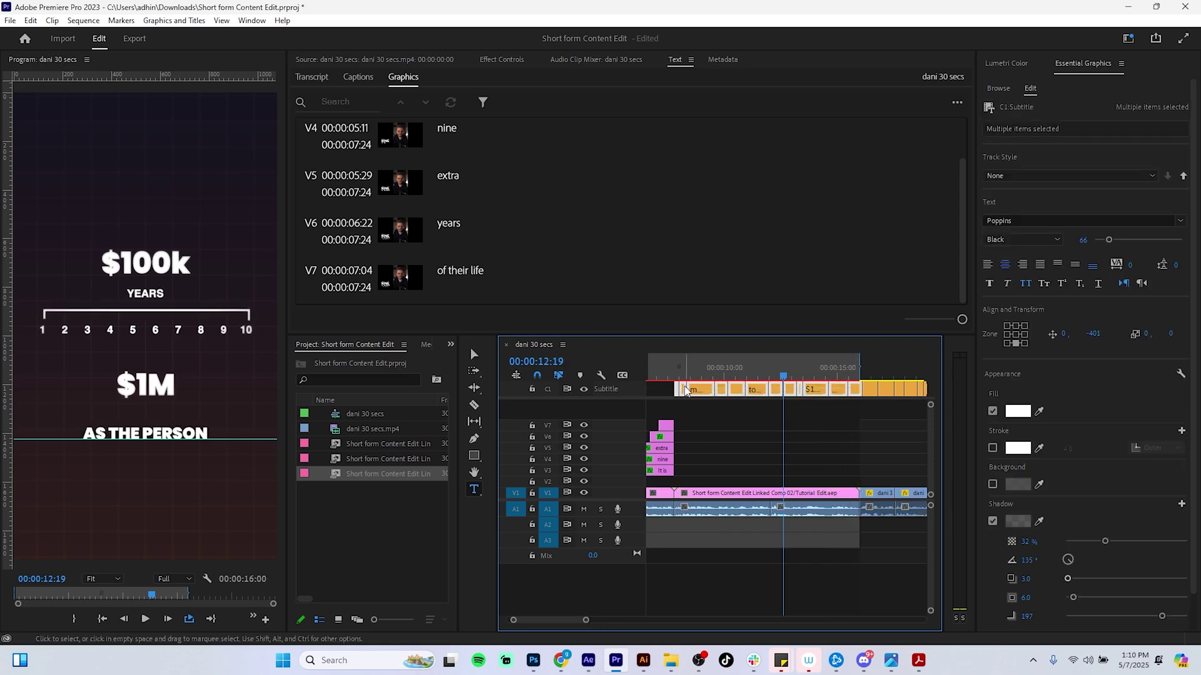
pyautogui.press('Delete')
pyautogui.press('h')
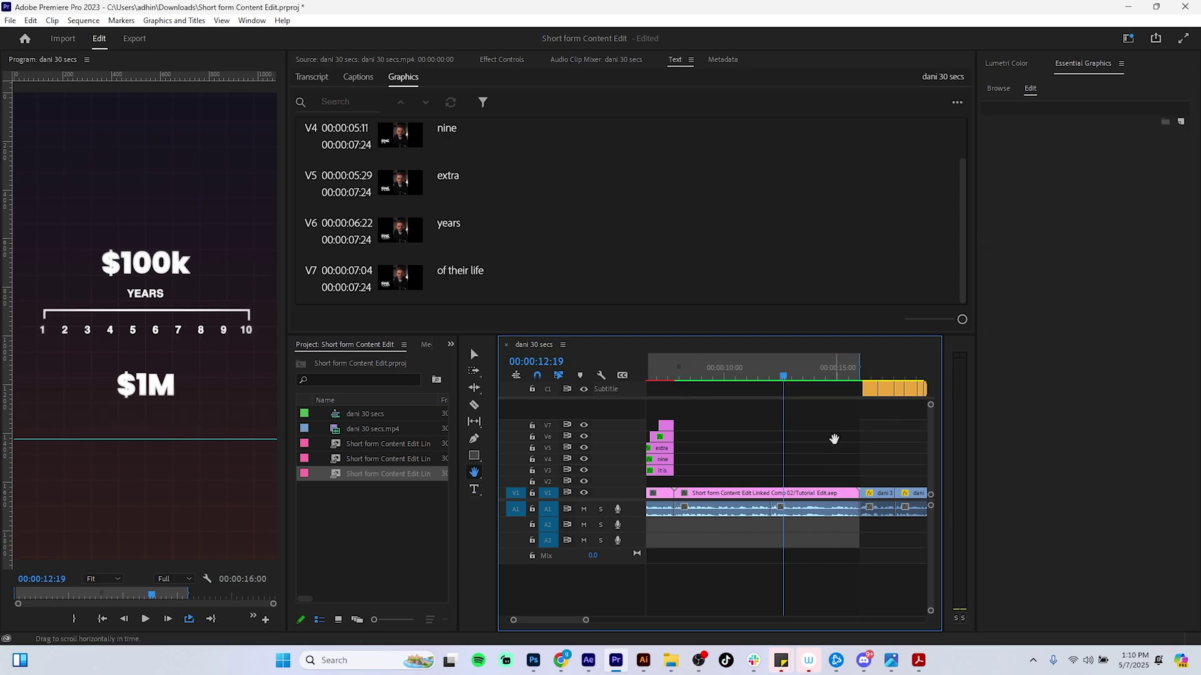
pyautogui.moveTo(833, 436); pyautogui.dragTo(742, 344)
pyautogui.click(766, 369)
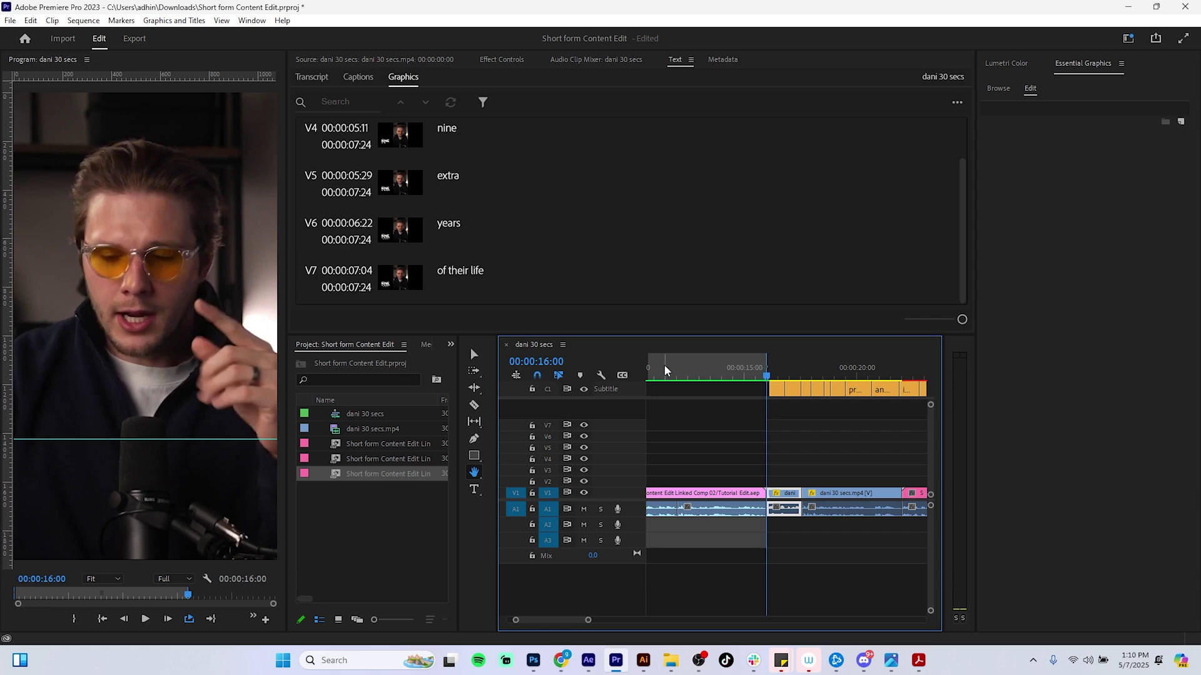
# Step: Set the in-to-out range to run from 00:00:16:00 to the end of the sequence
pyautogui.moveTo(668, 372); pyautogui.dragTo(806, 393)
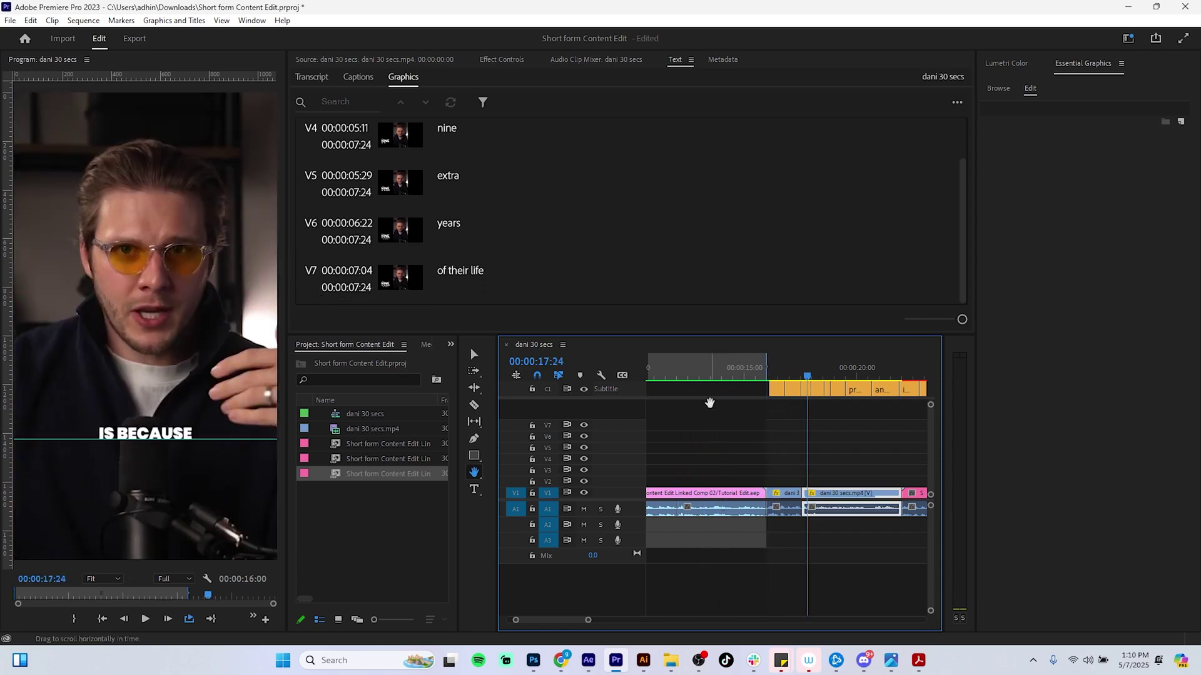
pyautogui.moveTo(715, 469); pyautogui.dragTo(783, 487)
pyautogui.scroll(-3, 781, 367)
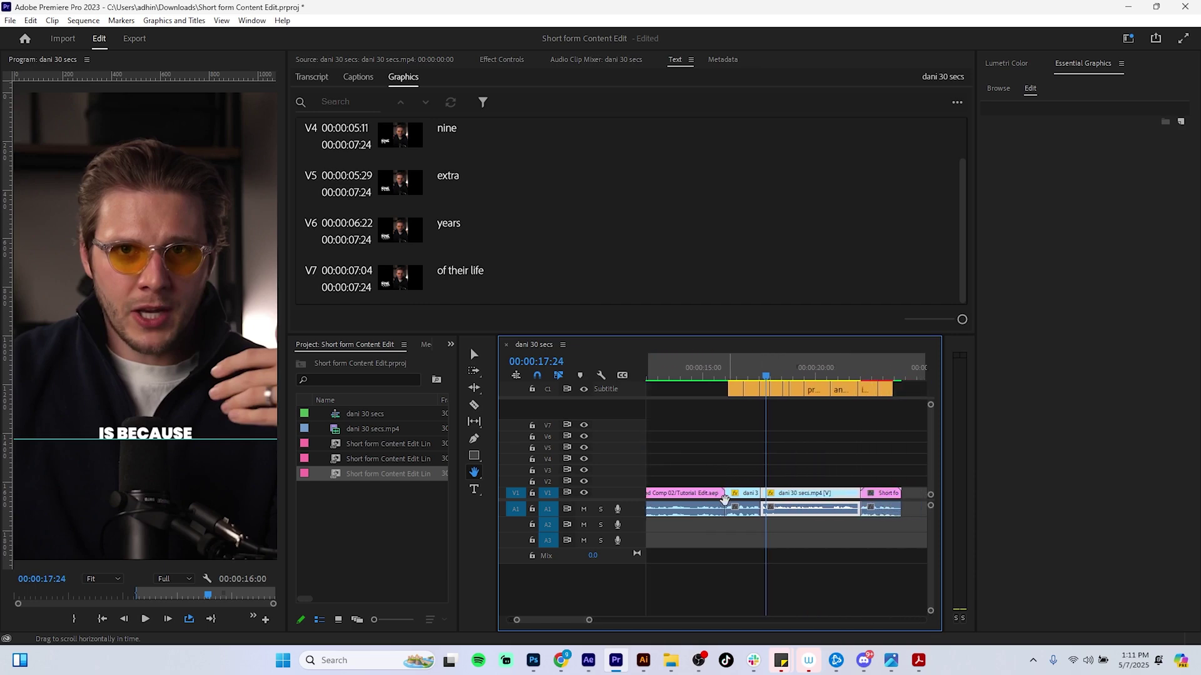
pyautogui.moveTo(793, 366); pyautogui.dragTo(901, 366)
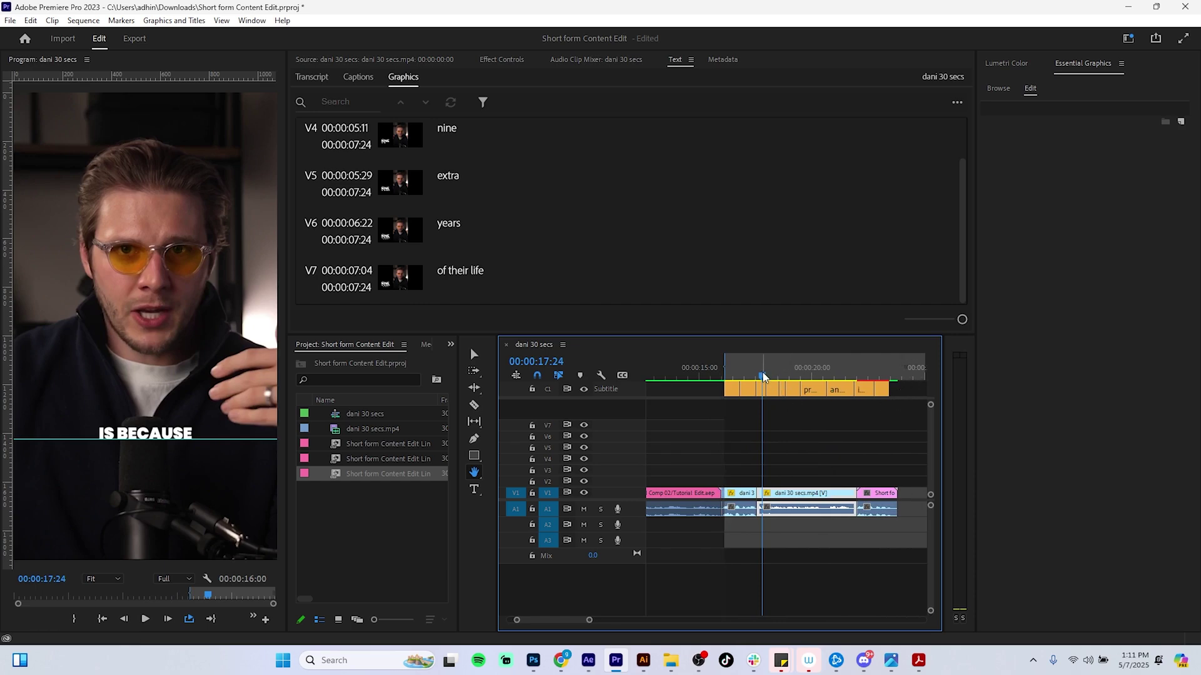
# Step: Play back the section from 00:00:16:00 repeatedly to check how the "the reason broke" and "people are broke" captions match the speech
pyautogui.click(724, 367)
pyautogui.press('space')
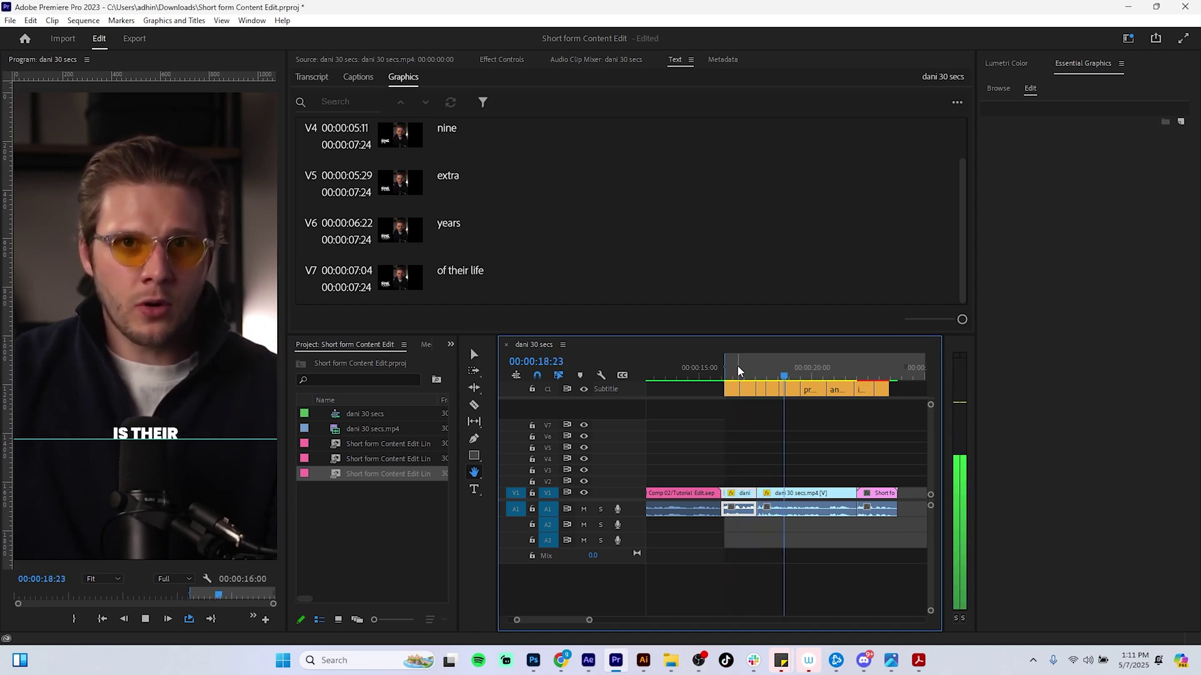
pyautogui.click(738, 371)
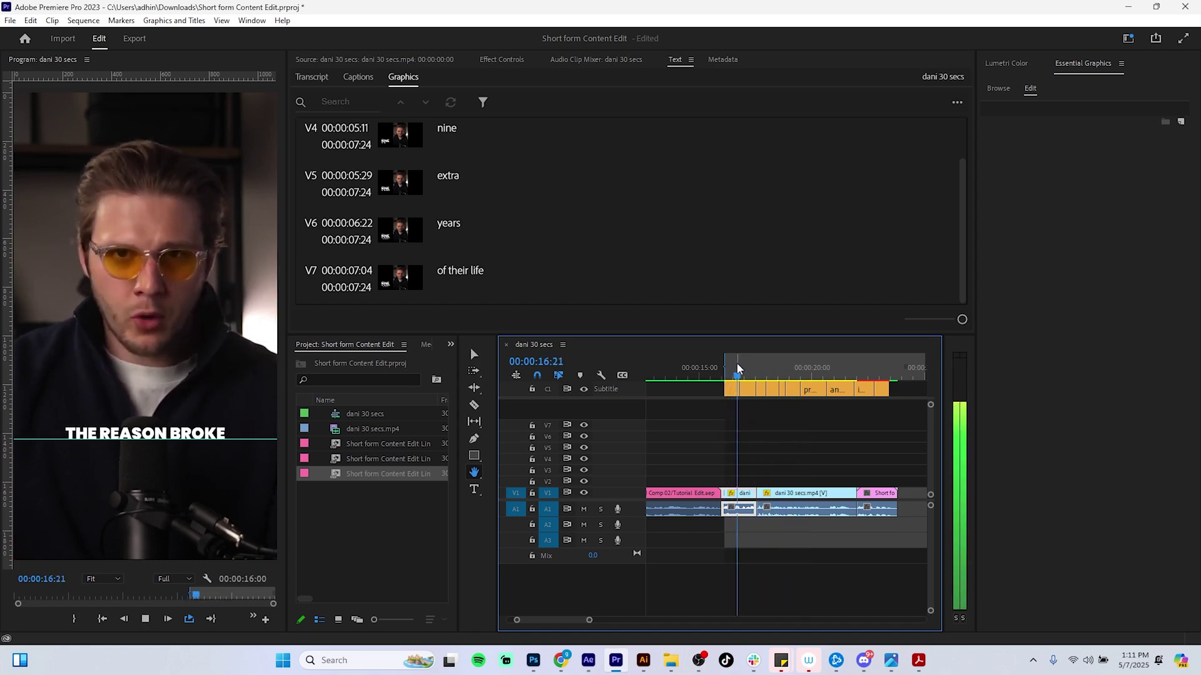
pyautogui.click(734, 374)
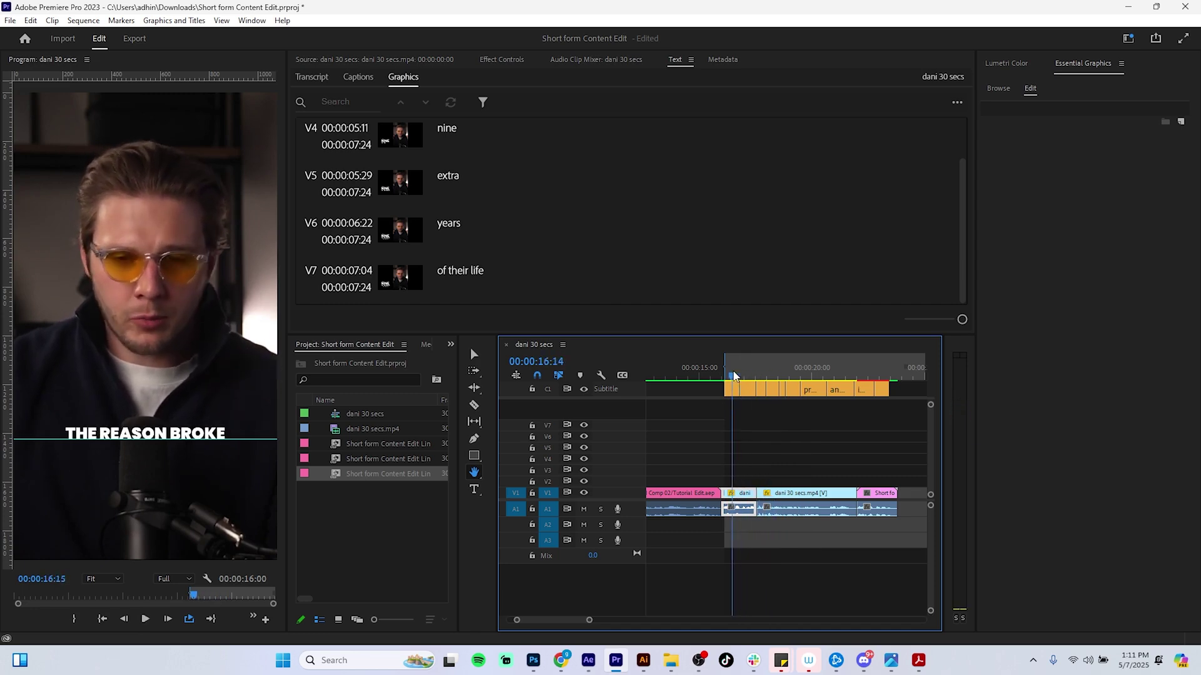
pyautogui.press('space')
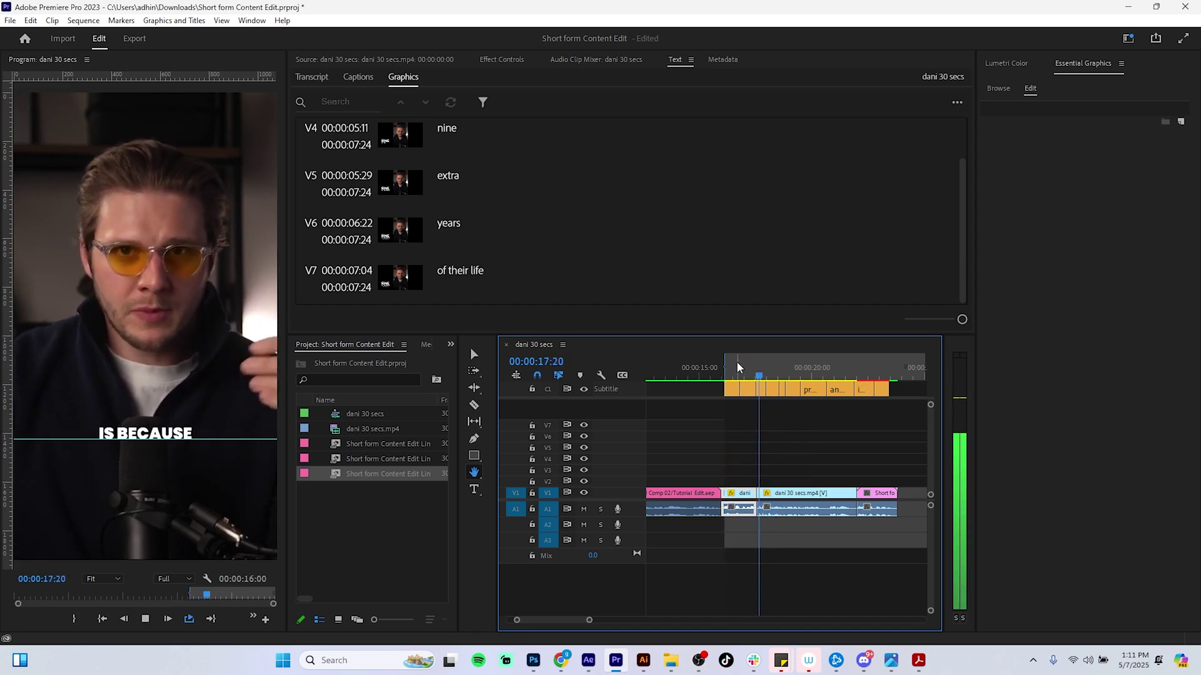
pyautogui.click(735, 370)
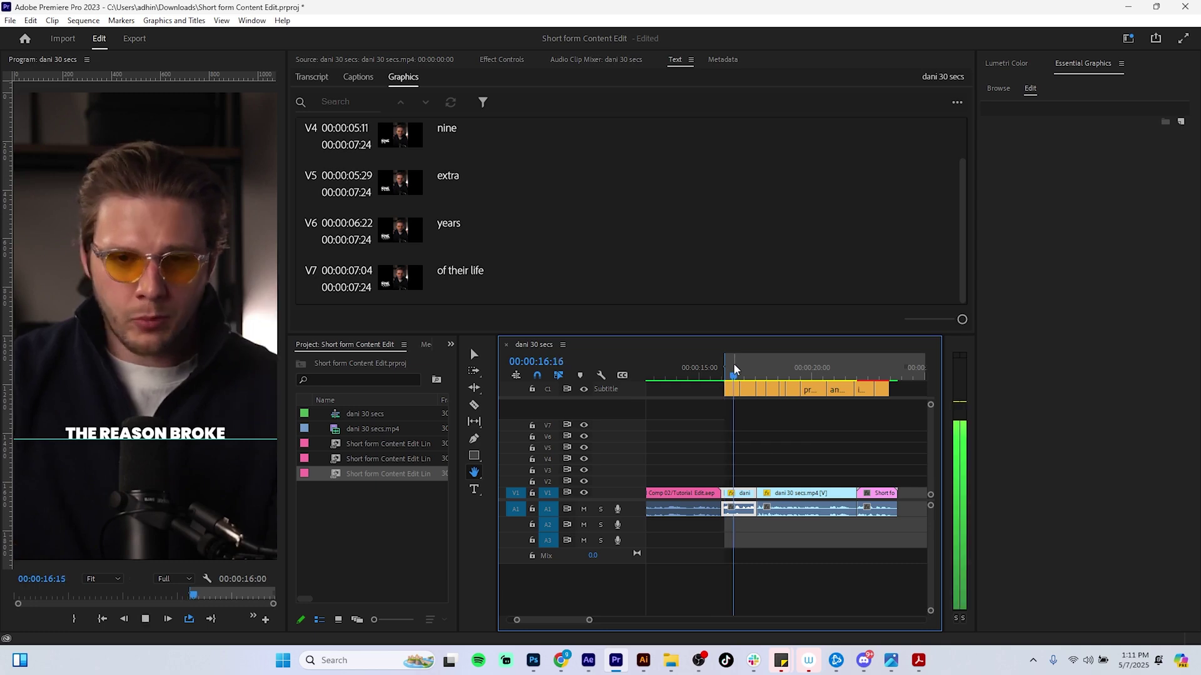
pyautogui.press('space')
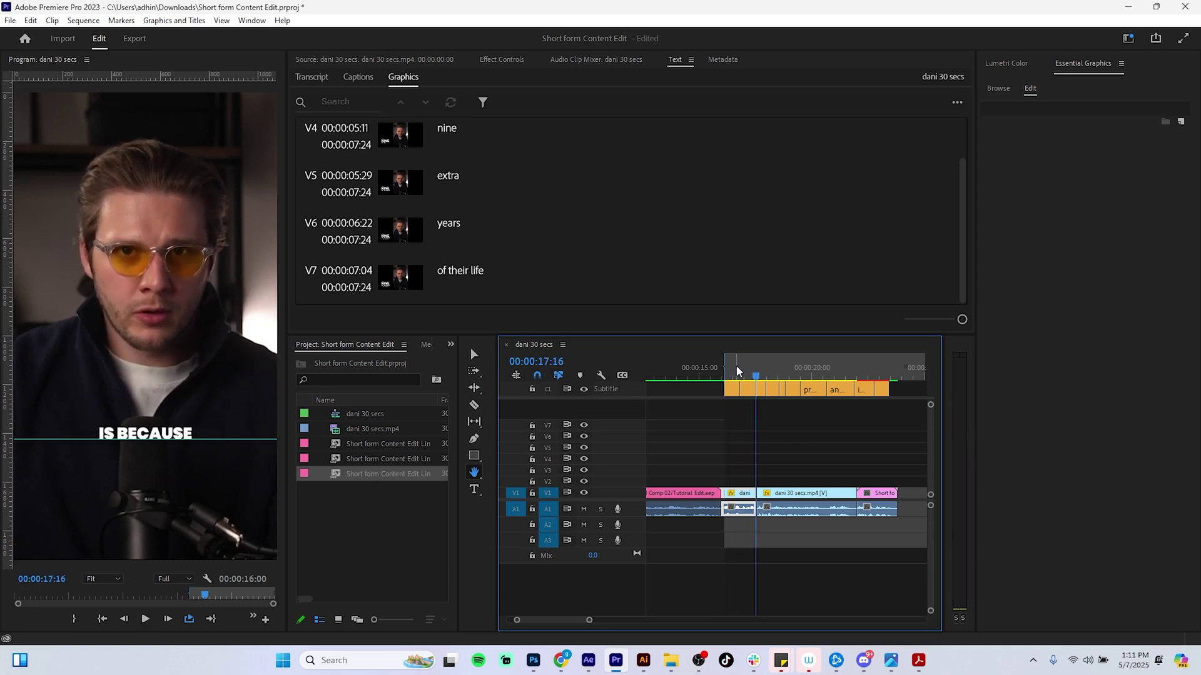
pyautogui.click(740, 375)
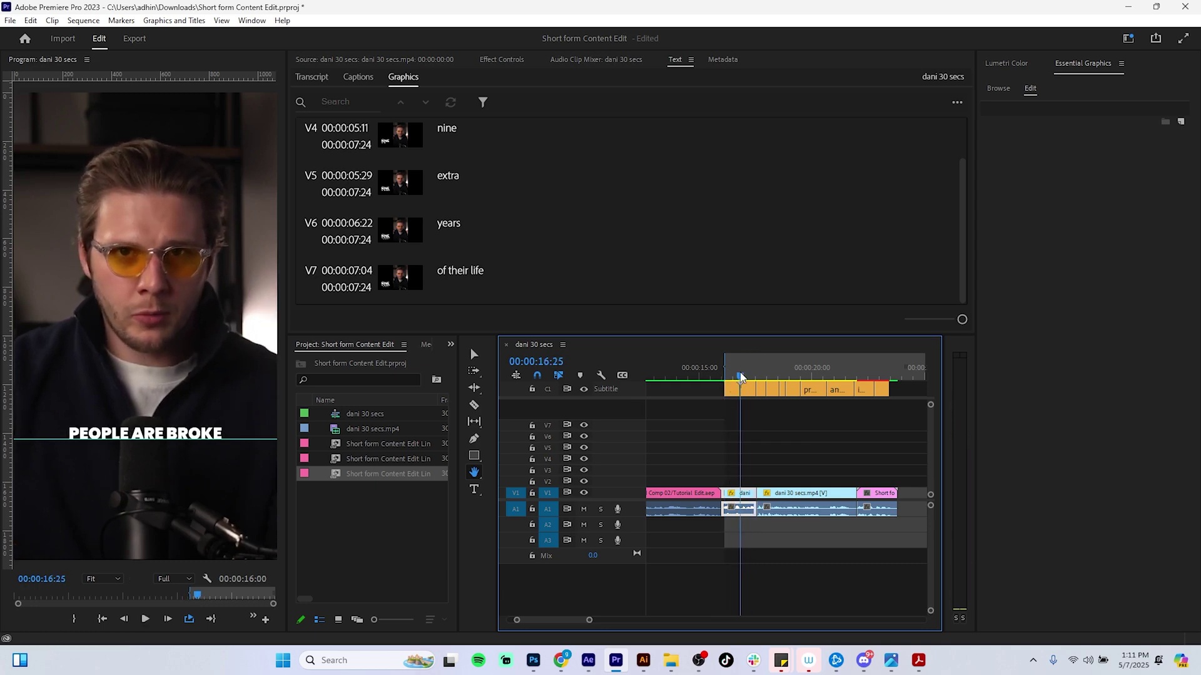
pyautogui.moveTo(589, 620); pyautogui.dragTo(562, 620)
pyautogui.moveTo(782, 371); pyautogui.dragTo(741, 370)
pyautogui.press('space')
pyautogui.press('space')
pyautogui.press('space')
pyautogui.press('space')
pyautogui.press('space')
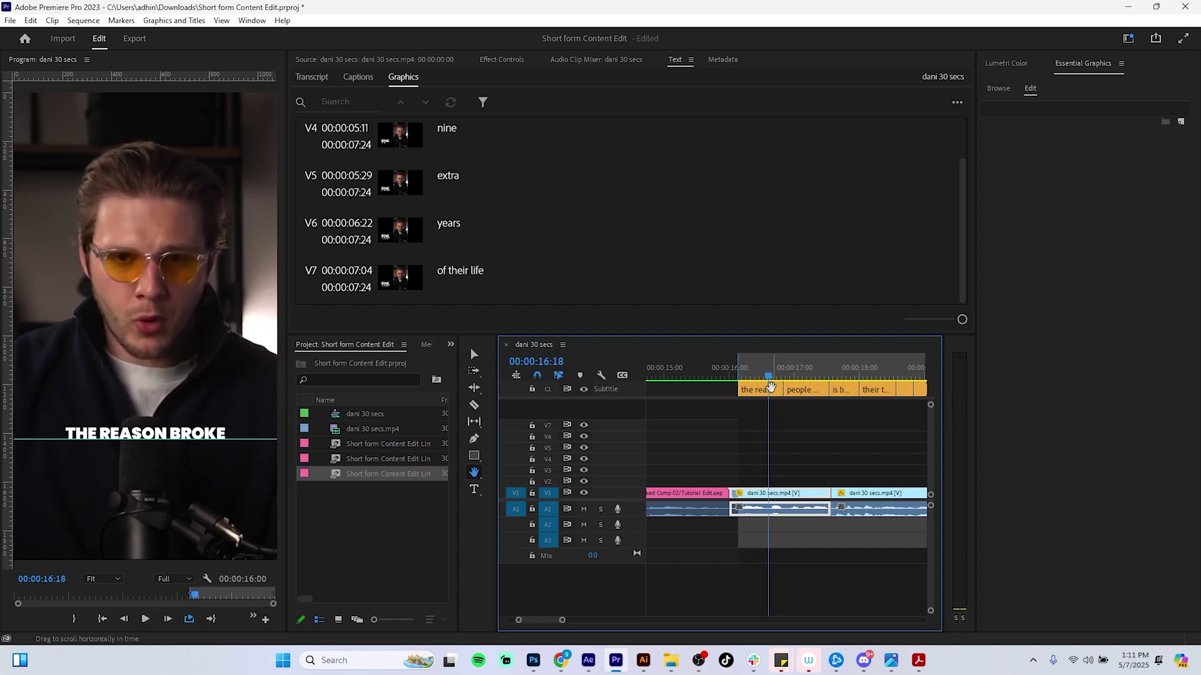
# Step: Split the "the reason broke" caption at 00:00:16:19, after the spoken word "reason"
pyautogui.press('v')
pyautogui.click(774, 390)
pyautogui.moveTo(757, 375)
pyautogui.mouseDown()
pyautogui.moveTo(740, 369)
pyautogui.moveTo(768, 374)
pyautogui.moveTo(740, 363)
pyautogui.mouseUp()
pyautogui.press('space')
pyautogui.press('space')
pyautogui.press('space')
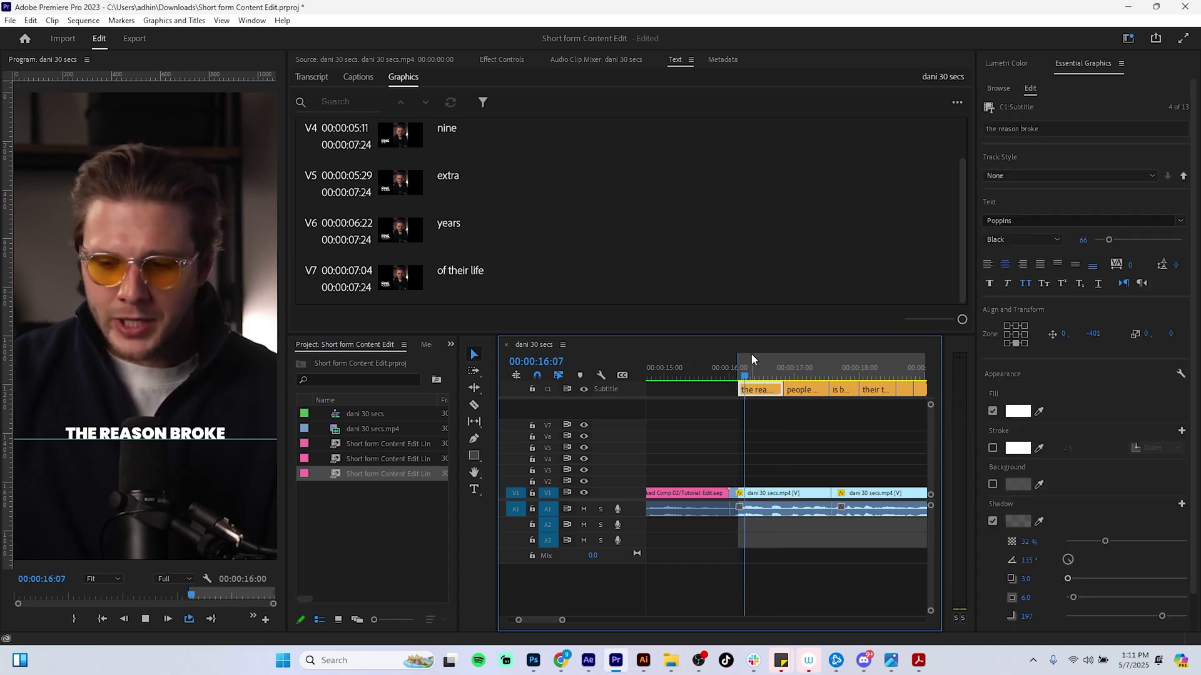
pyautogui.press('space')
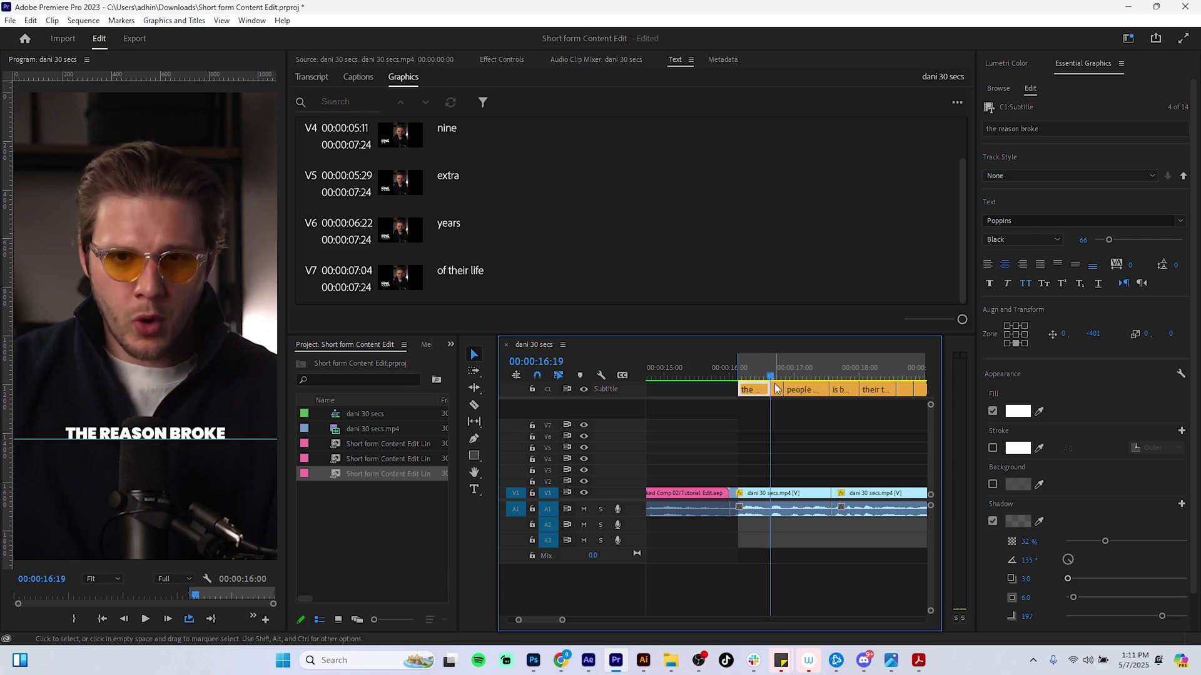
# Step: Play back the following words and split the "people are broke" caption at 00:00:17:05
pyautogui.press('space')
pyautogui.press('space')
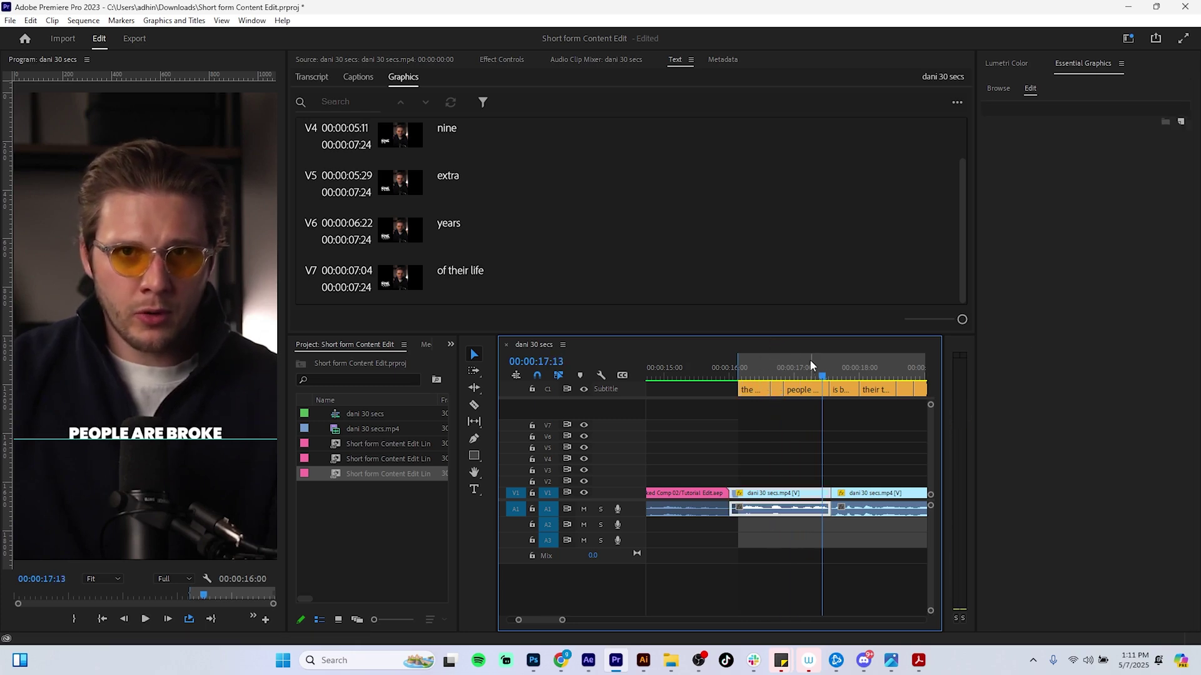
pyautogui.moveTo(822, 375); pyautogui.dragTo(773, 348)
pyautogui.press('space')
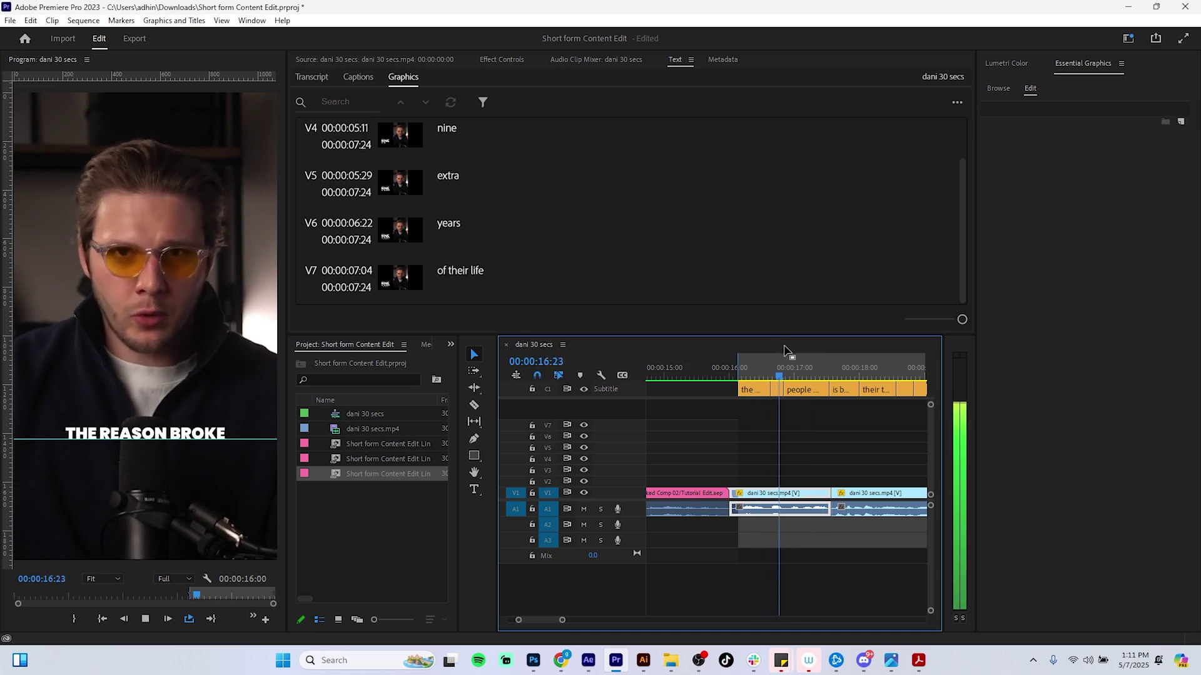
pyautogui.click(809, 390)
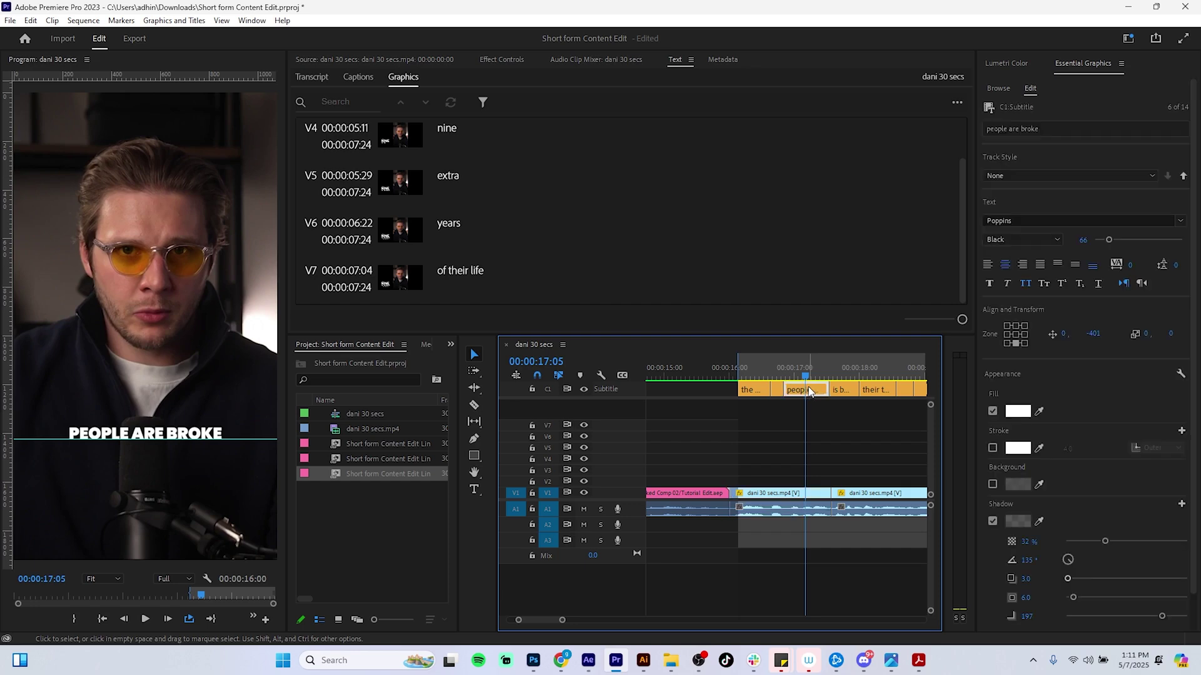
pyautogui.hotkey('ctrl', 'k')
# Step: Check the new cut in playback and delete the first part of the split "people are broke" caption
pyautogui.click(809, 377)
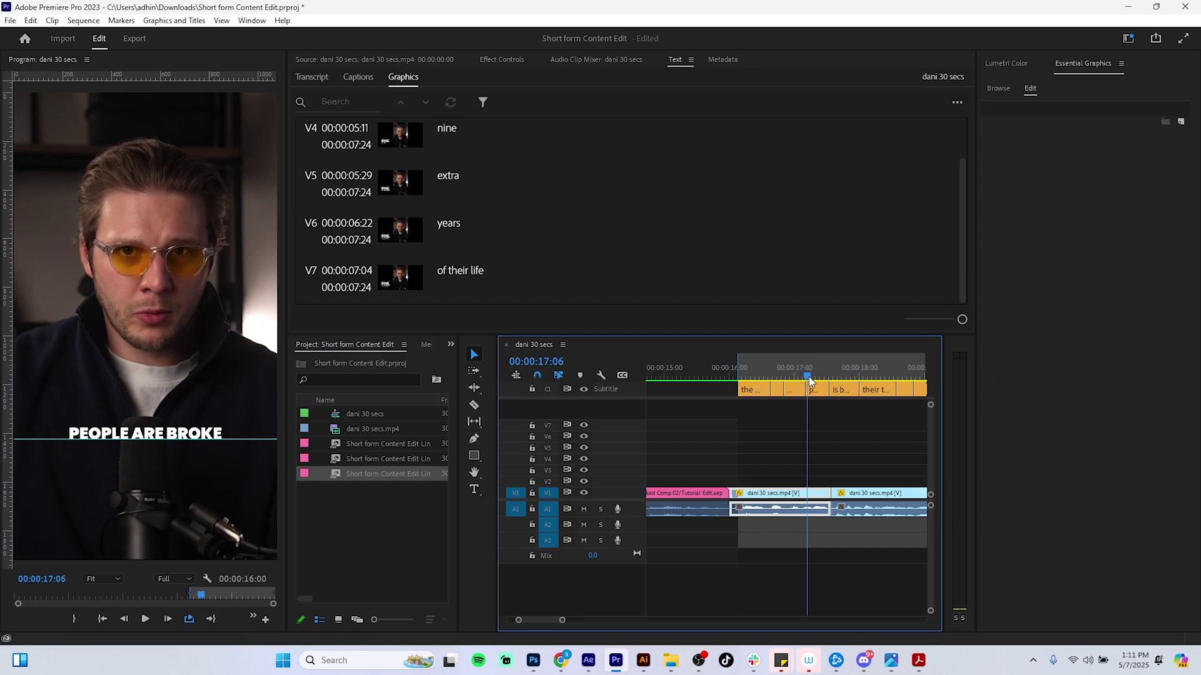
pyautogui.press('space')
pyautogui.press('space')
pyautogui.moveTo(809, 377); pyautogui.dragTo(782, 374)
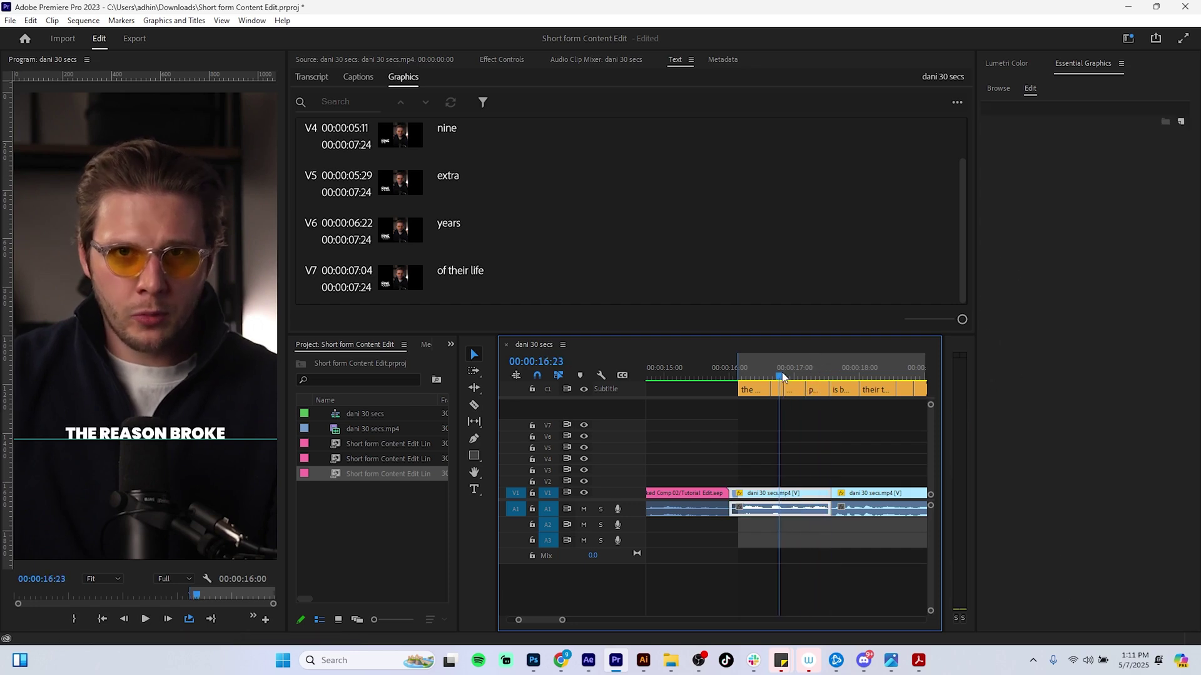
pyautogui.click(794, 390)
pyautogui.press('Delete')
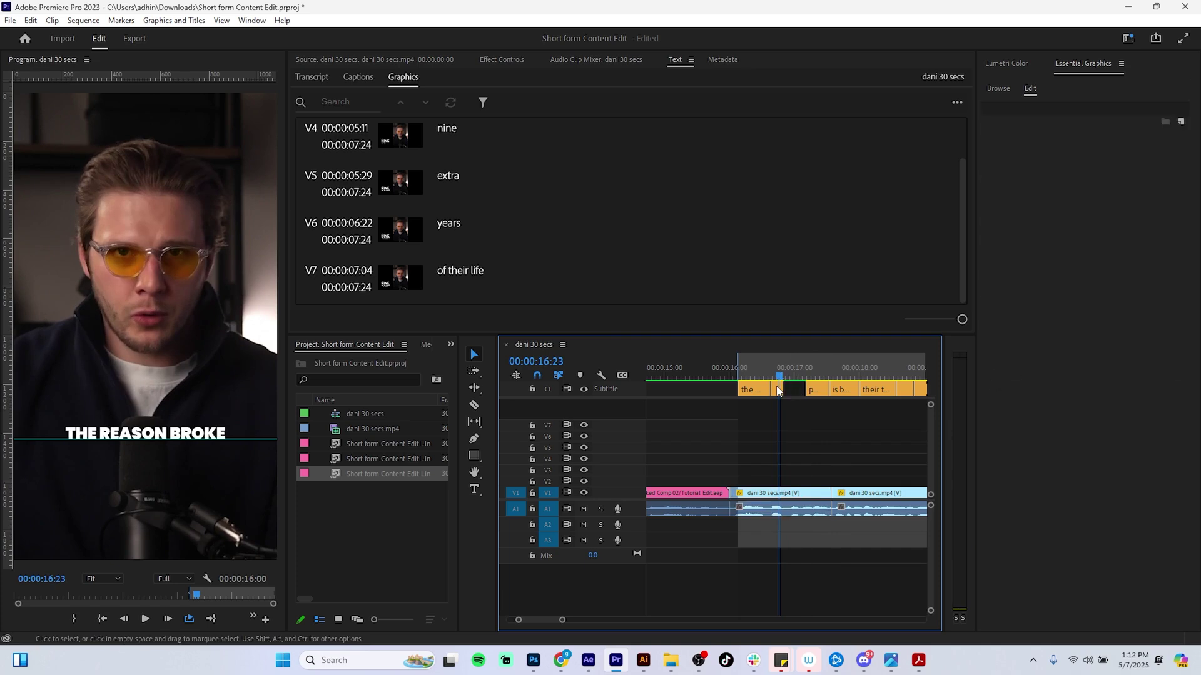
# Step: Remove the word "broke" from the first part of the split "the reason broke" caption so it reads "the reason"
pyautogui.click(777, 387)
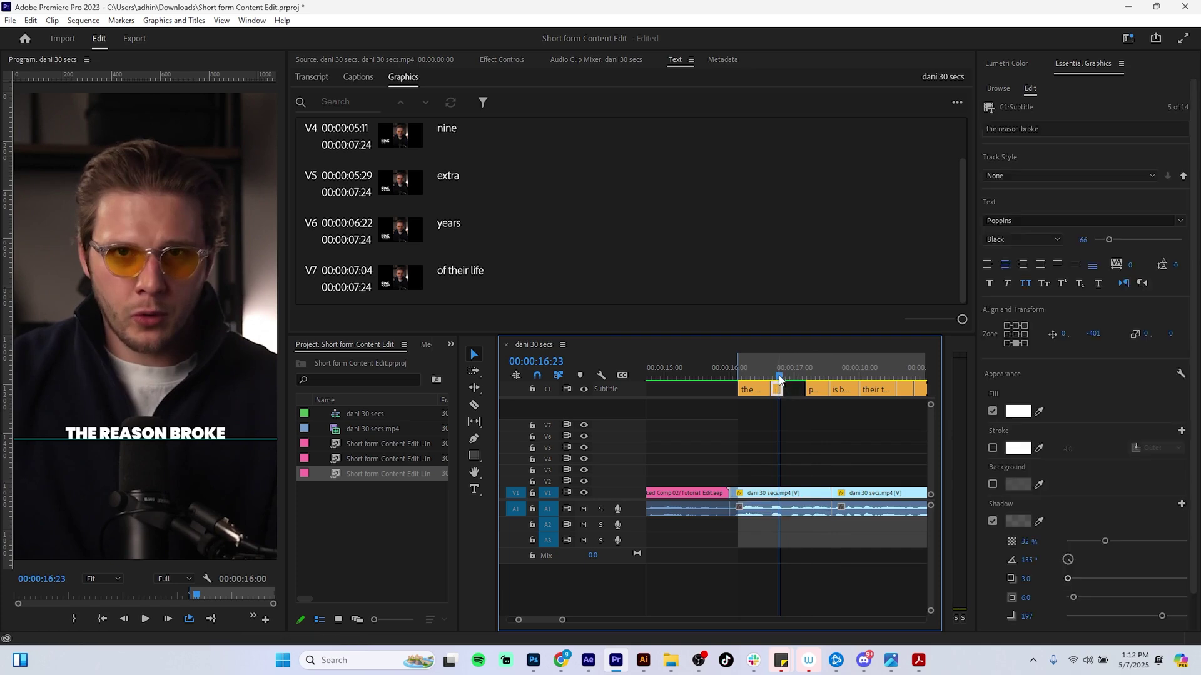
pyautogui.moveTo(781, 377); pyautogui.dragTo(755, 377)
pyautogui.click(759, 388)
pyautogui.doubleClick(179, 435)
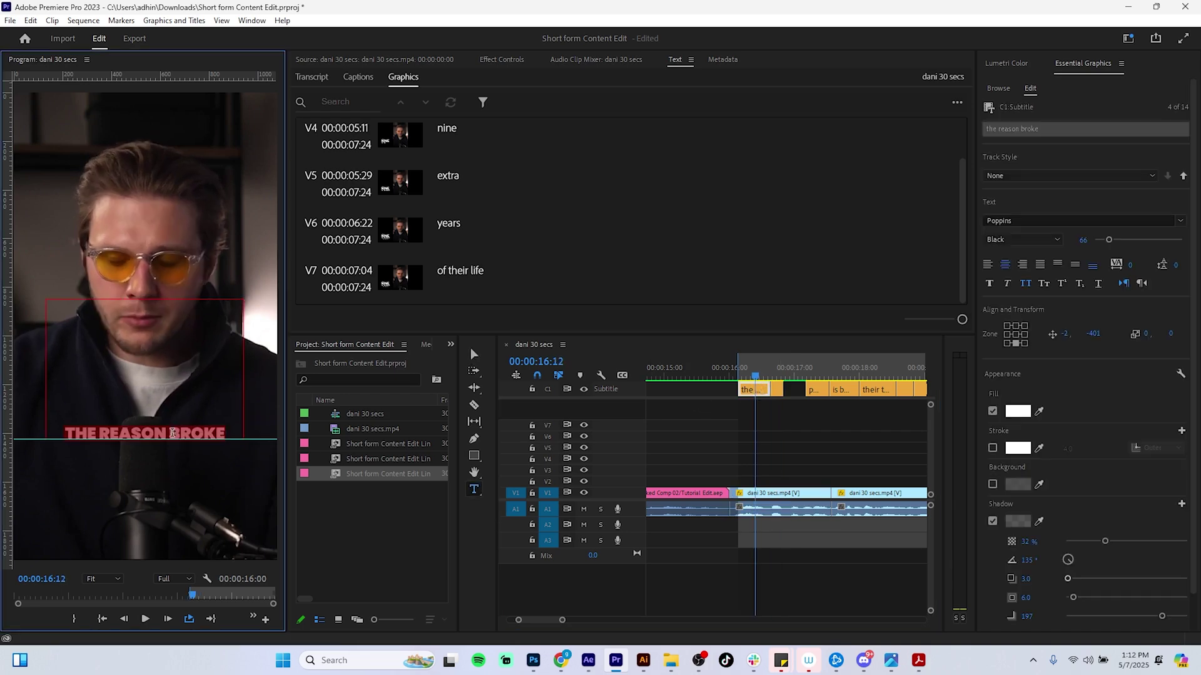
pyautogui.moveTo(169, 433); pyautogui.dragTo(216, 433)
pyautogui.press('BackSpace')
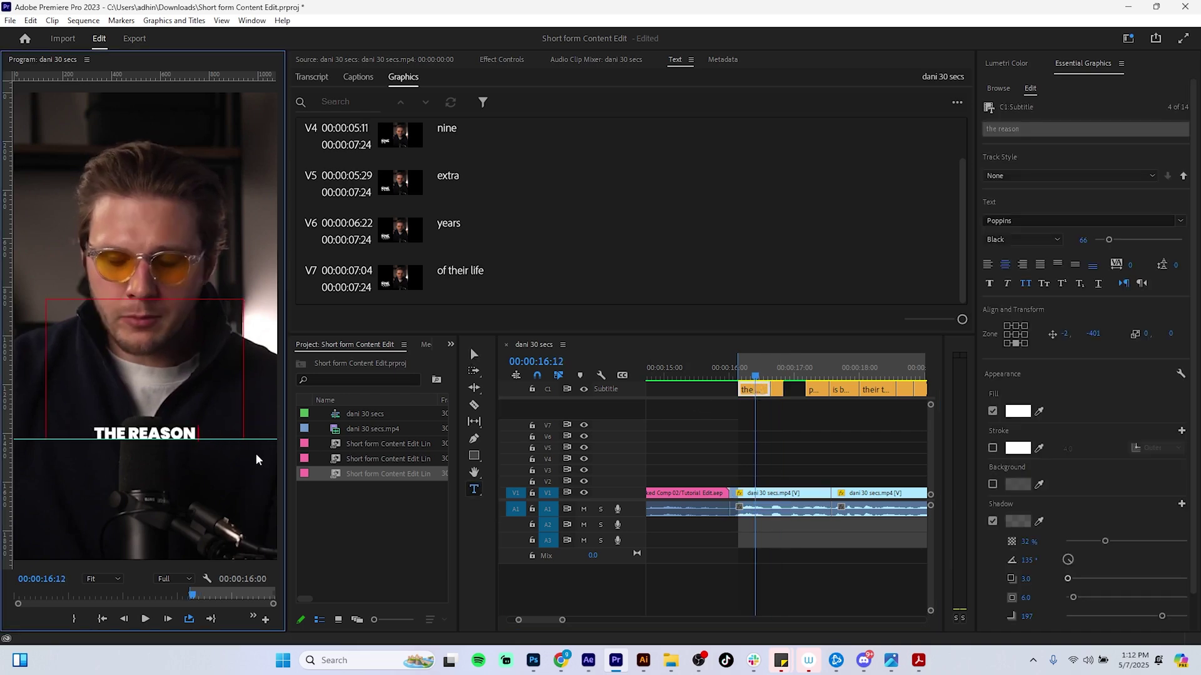
# Step: Extend the "the reason broke" caption to close the gap before the next caption and change its text to "BROKE PEOPLE"
pyautogui.click(786, 443)
pyautogui.moveTo(756, 377); pyautogui.dragTo(785, 378)
pyautogui.click(780, 388)
pyautogui.click(789, 377)
pyautogui.doubleClick(203, 438)
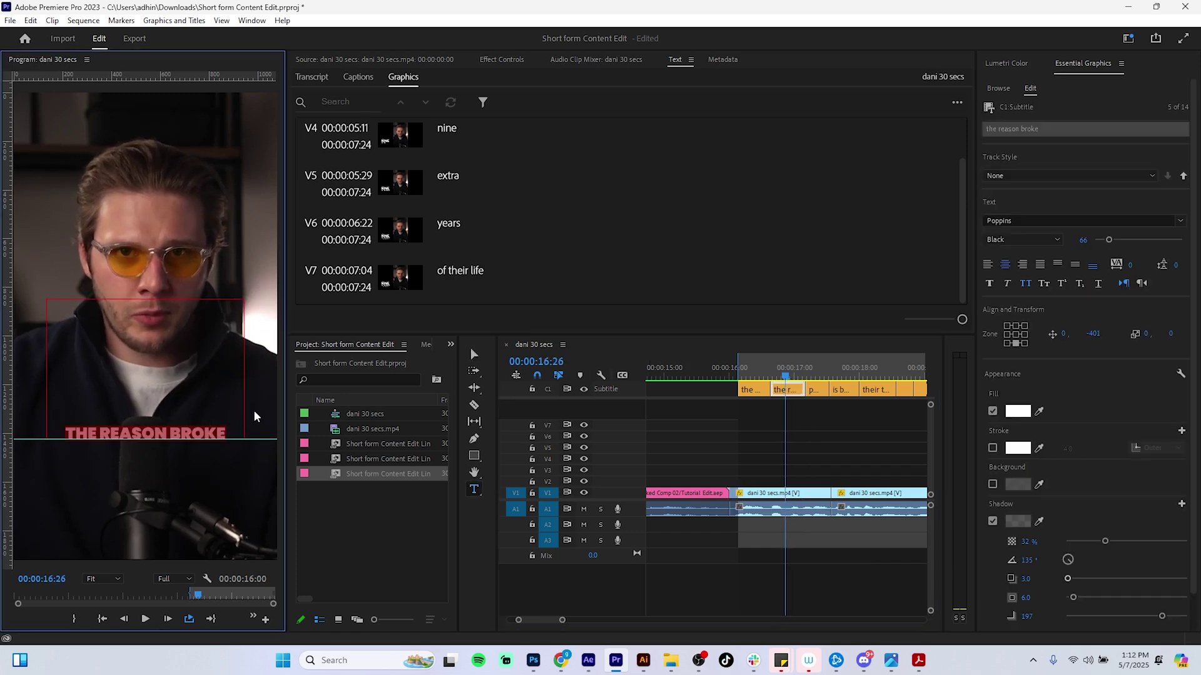
pyautogui.write('BROKE')
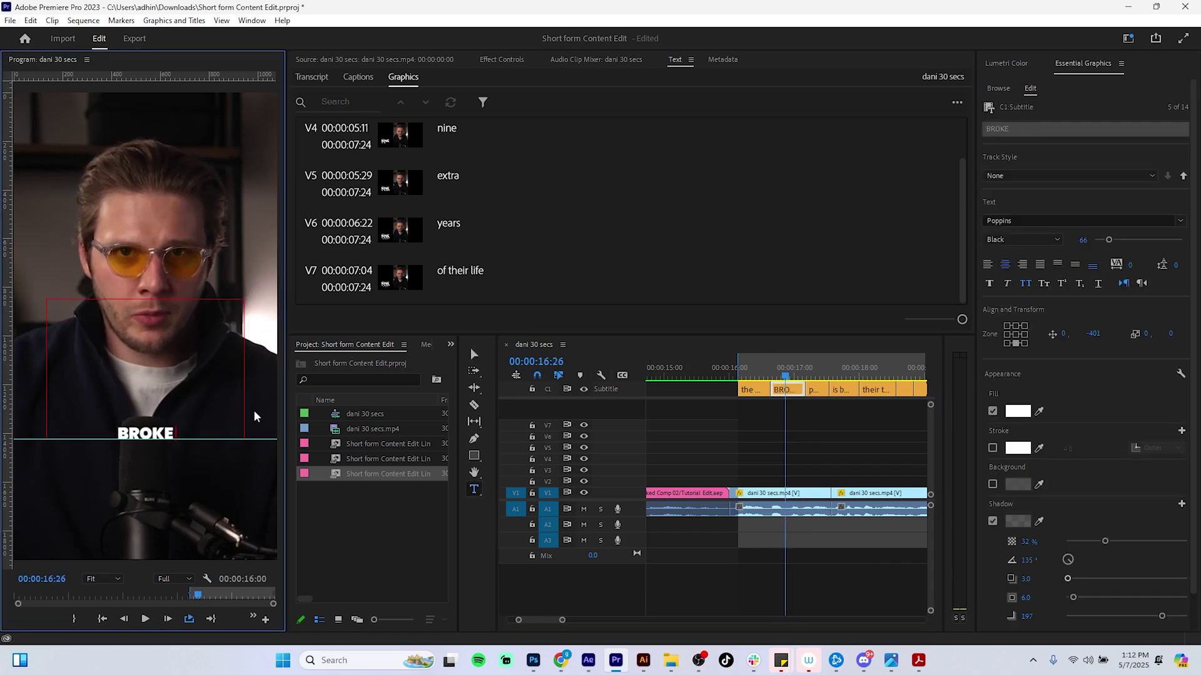
pyautogui.write(' PEOPLE')
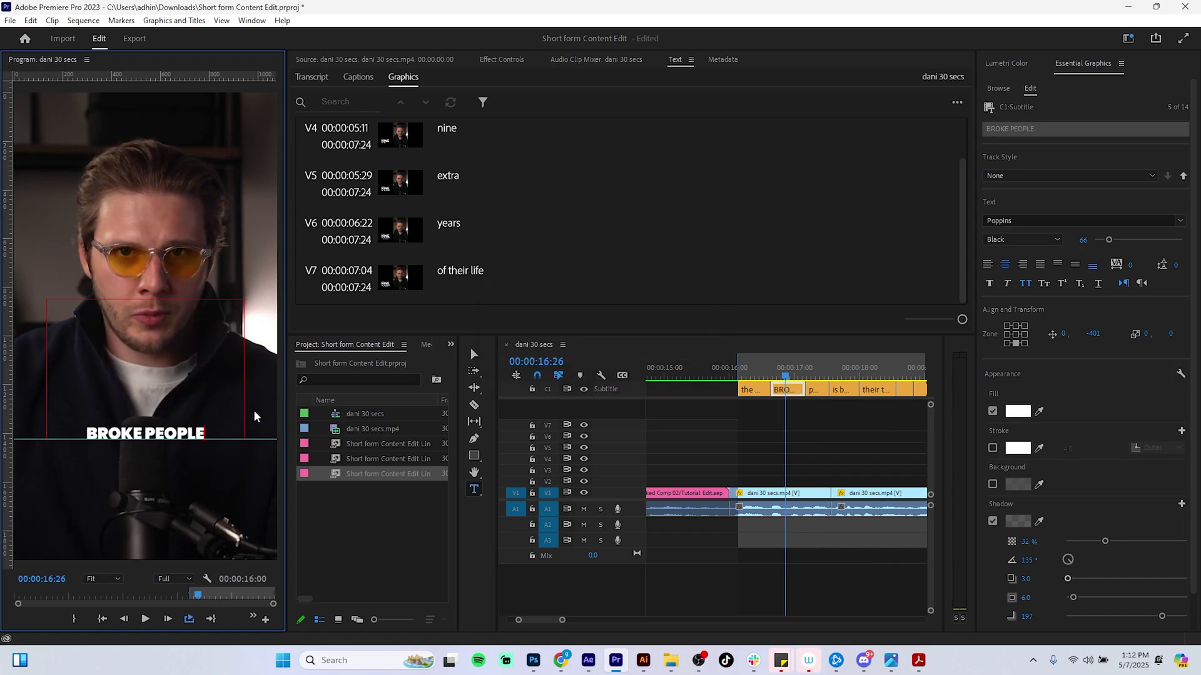
pyautogui.click(820, 425)
# Step: Remove "people" from the "people are broke" caption, leaving the text "are broke"
pyautogui.press('space')
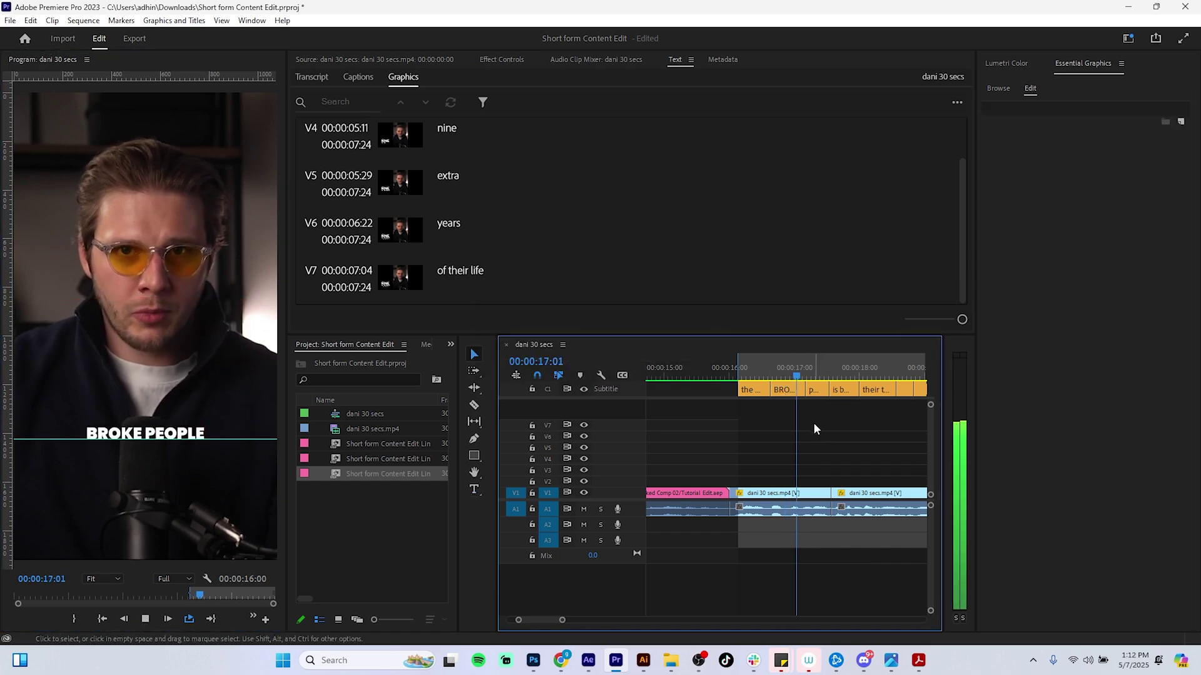
pyautogui.press('space')
pyautogui.click(813, 389)
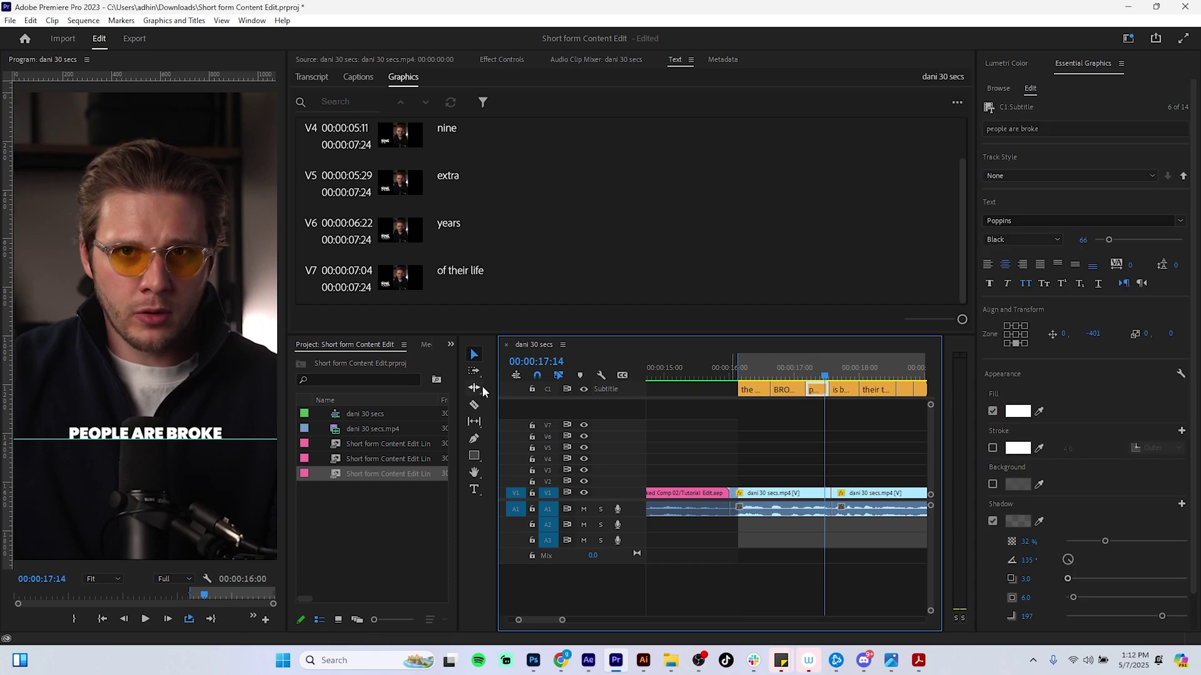
pyautogui.doubleClick(165, 438)
pyautogui.click(131, 433)
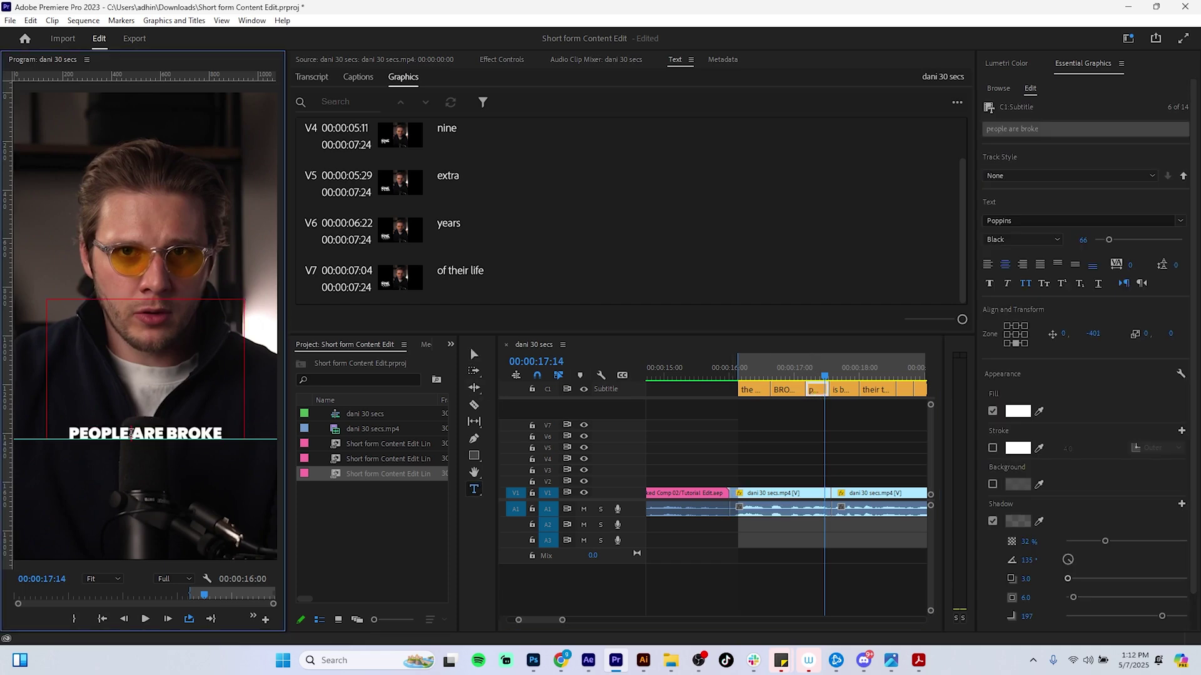
pyautogui.press('BackSpace')
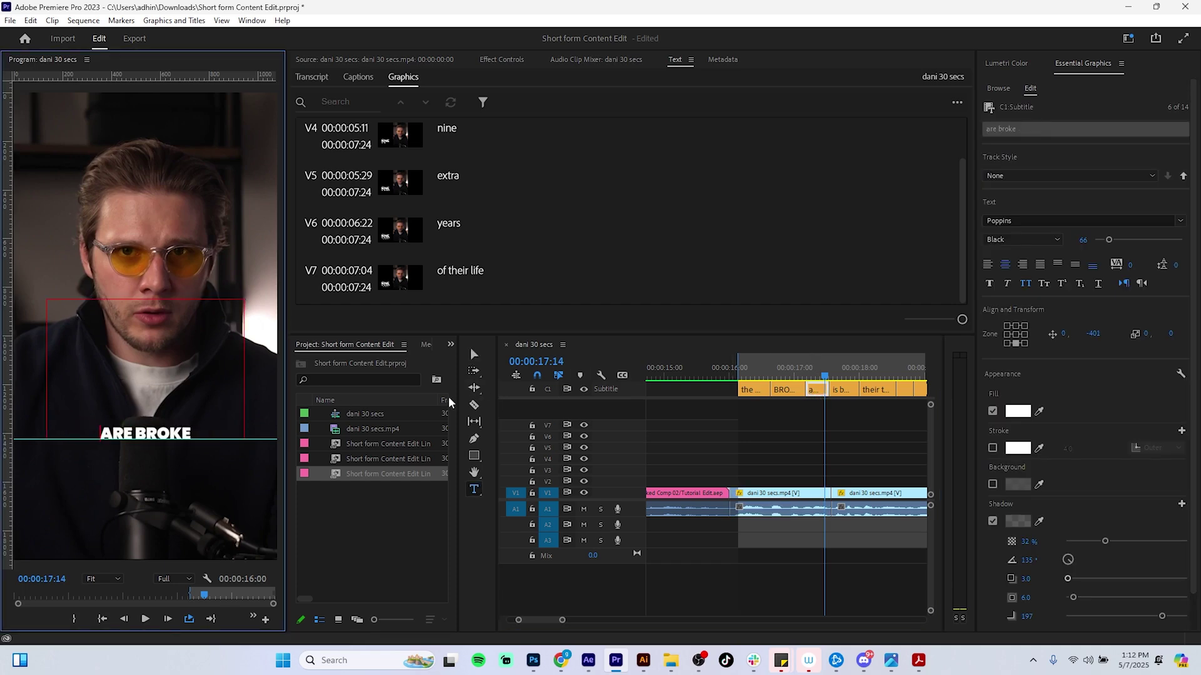
pyautogui.click(797, 449)
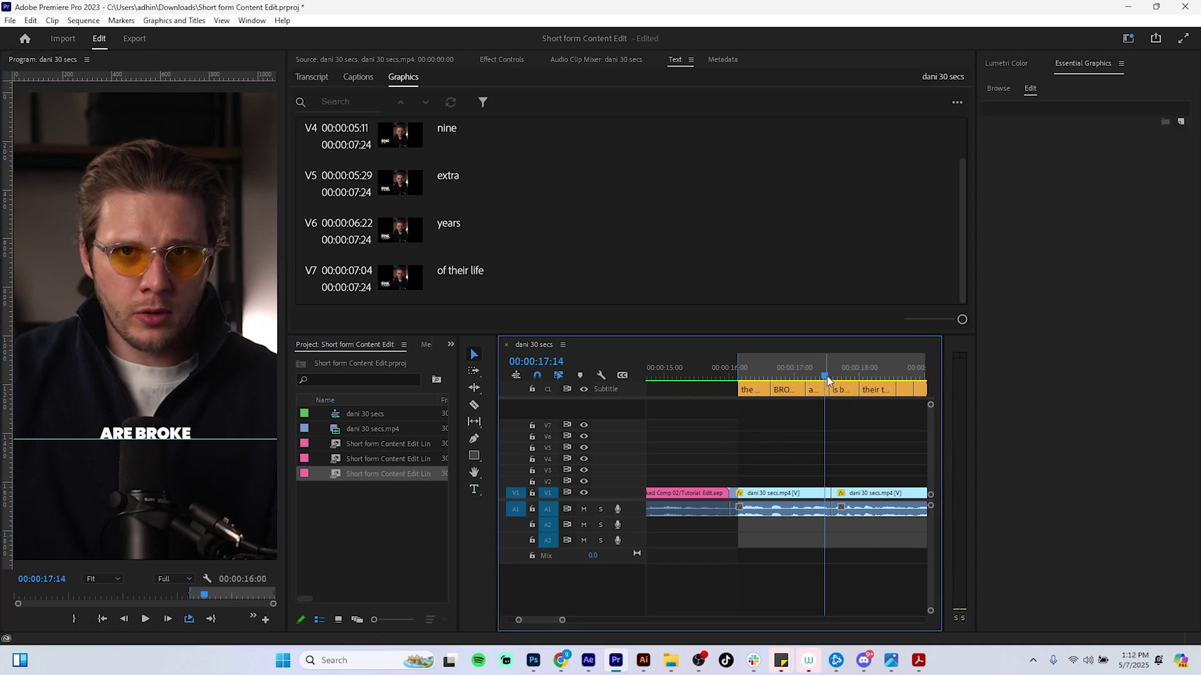
# Step: Play back and scrub the section after "are broke" to check the captions up to "producing asset" against the speech
pyautogui.press('space')
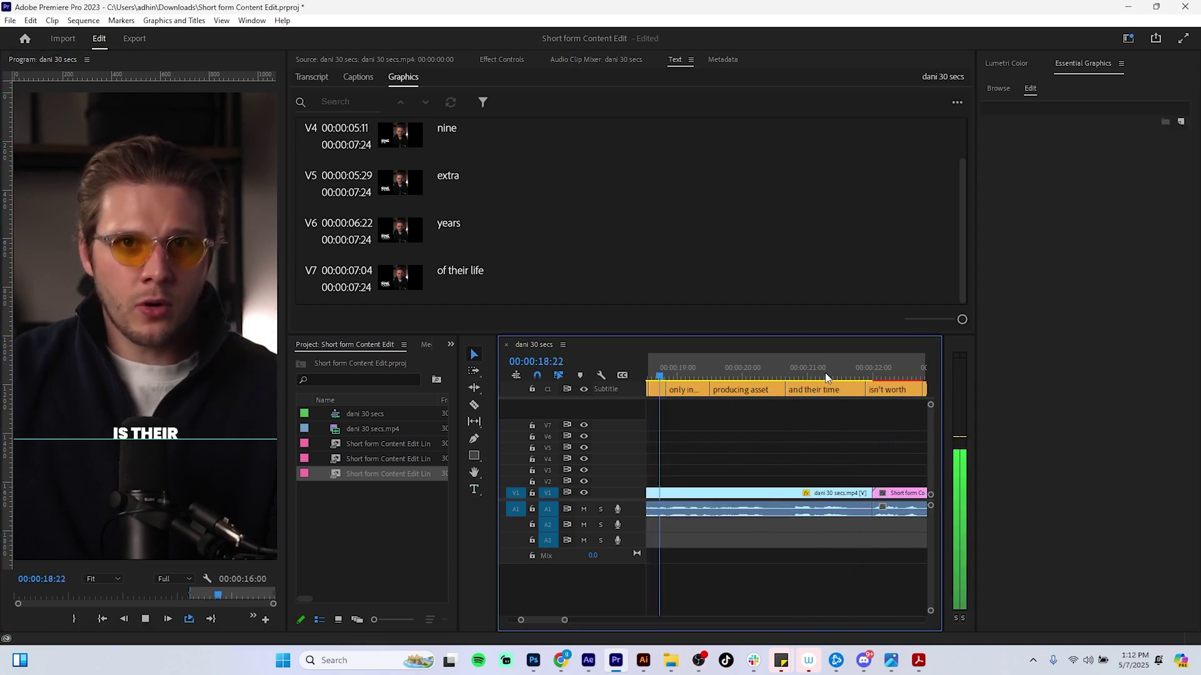
pyautogui.press('space')
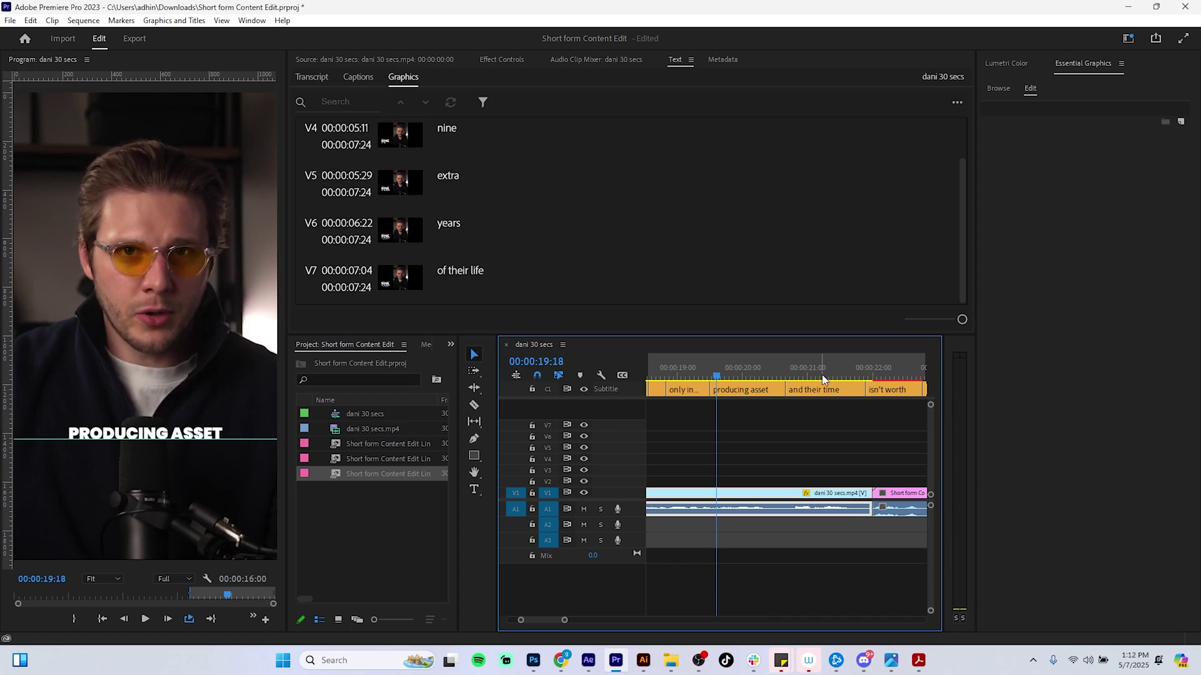
pyautogui.moveTo(564, 619); pyautogui.dragTo(584, 620)
pyautogui.click(761, 375)
pyautogui.moveTo(761, 375); pyautogui.dragTo(747, 375)
pyautogui.moveTo(586, 621); pyautogui.dragTo(557, 620)
# Step: Upgrade the four captions from "their time" through "producing asset" to graphics
pyautogui.press('h')
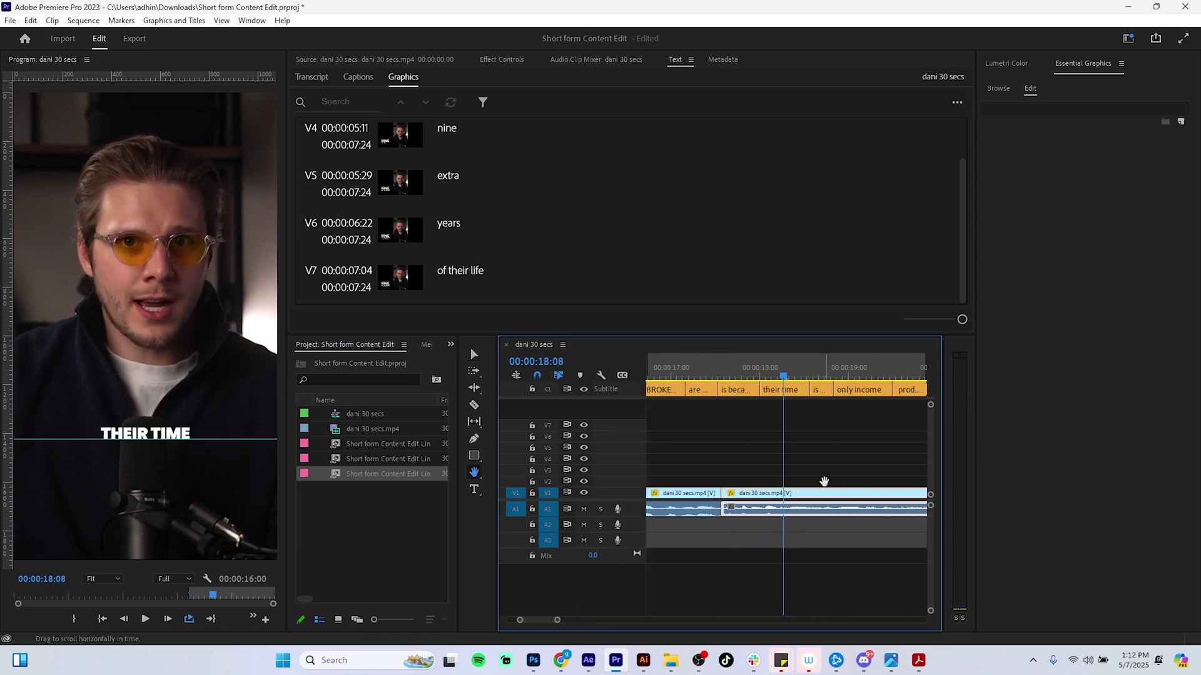
pyautogui.moveTo(823, 482); pyautogui.dragTo(743, 482)
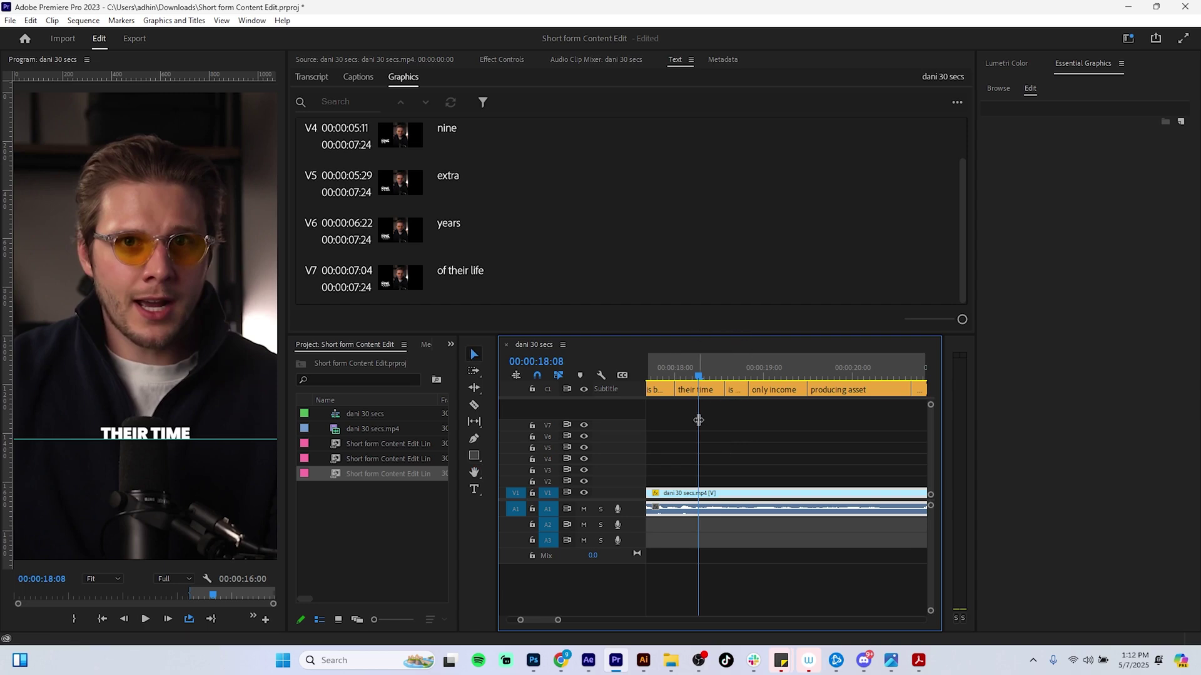
pyautogui.press('v')
pyautogui.moveTo(688, 438); pyautogui.dragTo(869, 389)
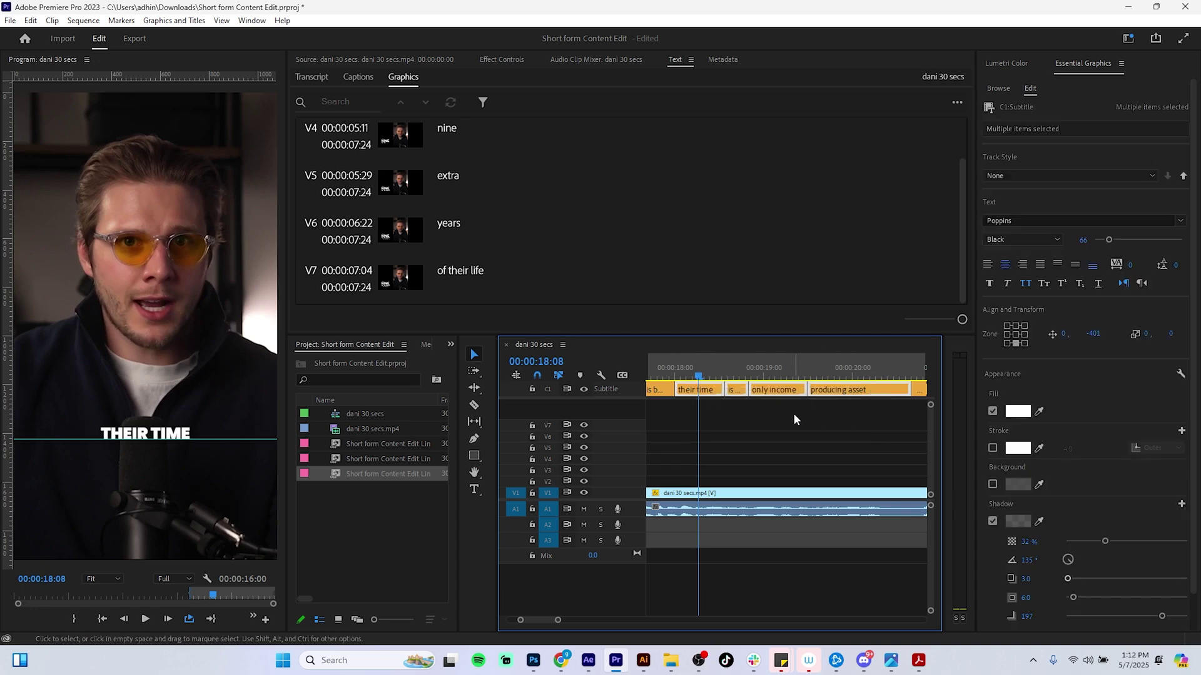
pyautogui.press('h')
pyautogui.moveTo(848, 447); pyautogui.dragTo(877, 468)
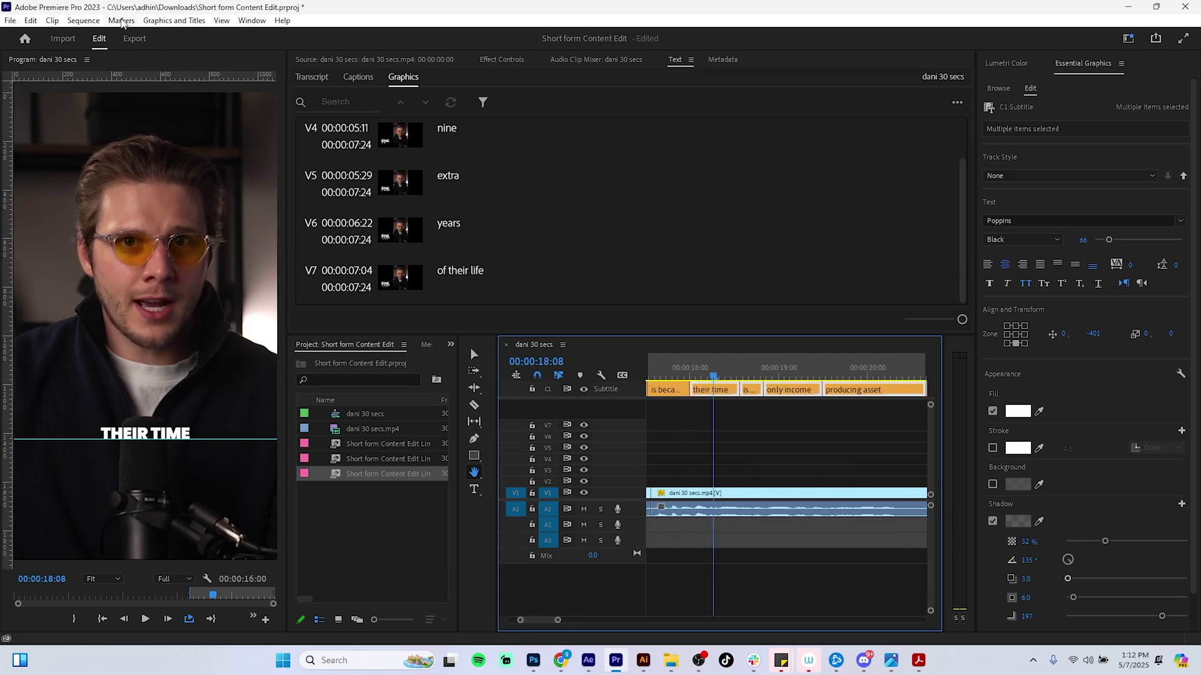
pyautogui.click(174, 21)
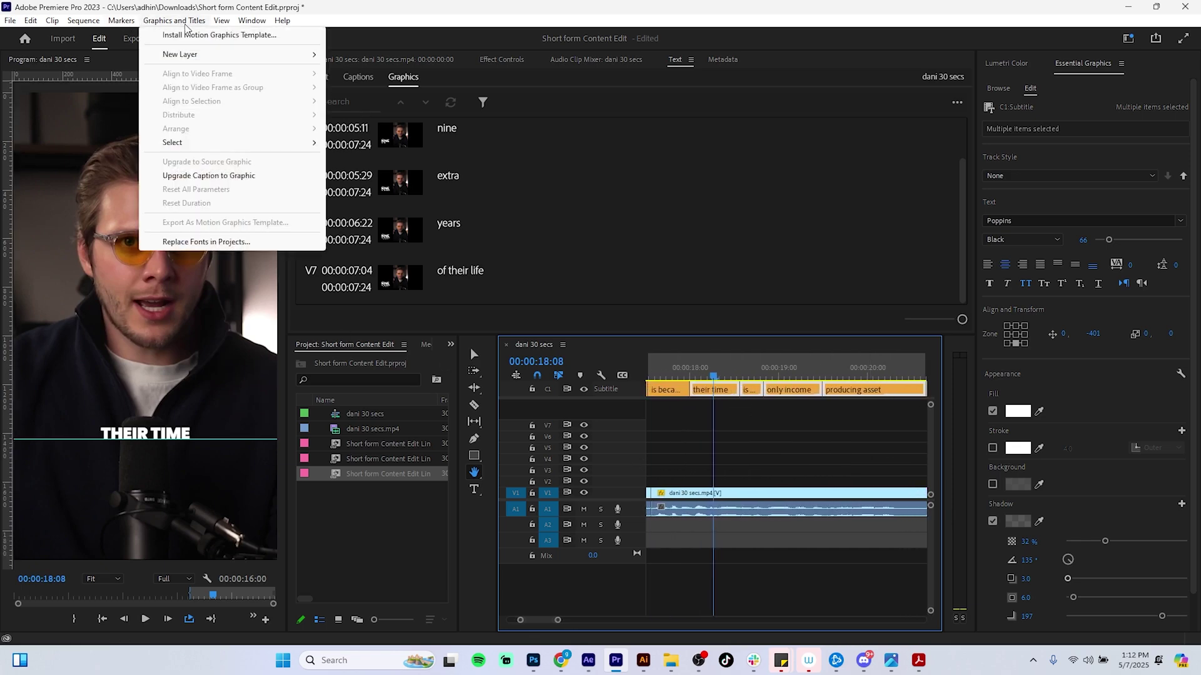
pyautogui.click(215, 176)
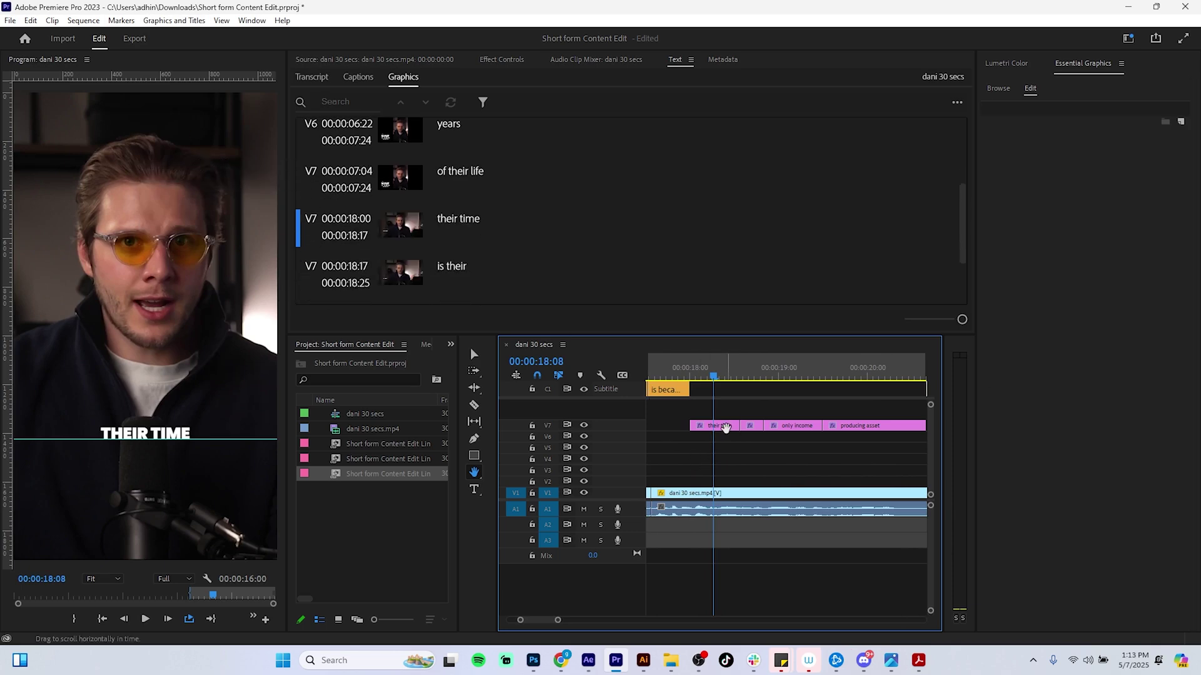
# Step: Stagger the four caption graphics upward on tracks V4 to V7 in spoken order and extend them all to end together with "producing asset"
pyautogui.press('v')
pyautogui.moveTo(725, 427); pyautogui.dragTo(893, 439)
pyautogui.click(856, 426)
pyautogui.moveTo(733, 449); pyautogui.dragTo(895, 461)
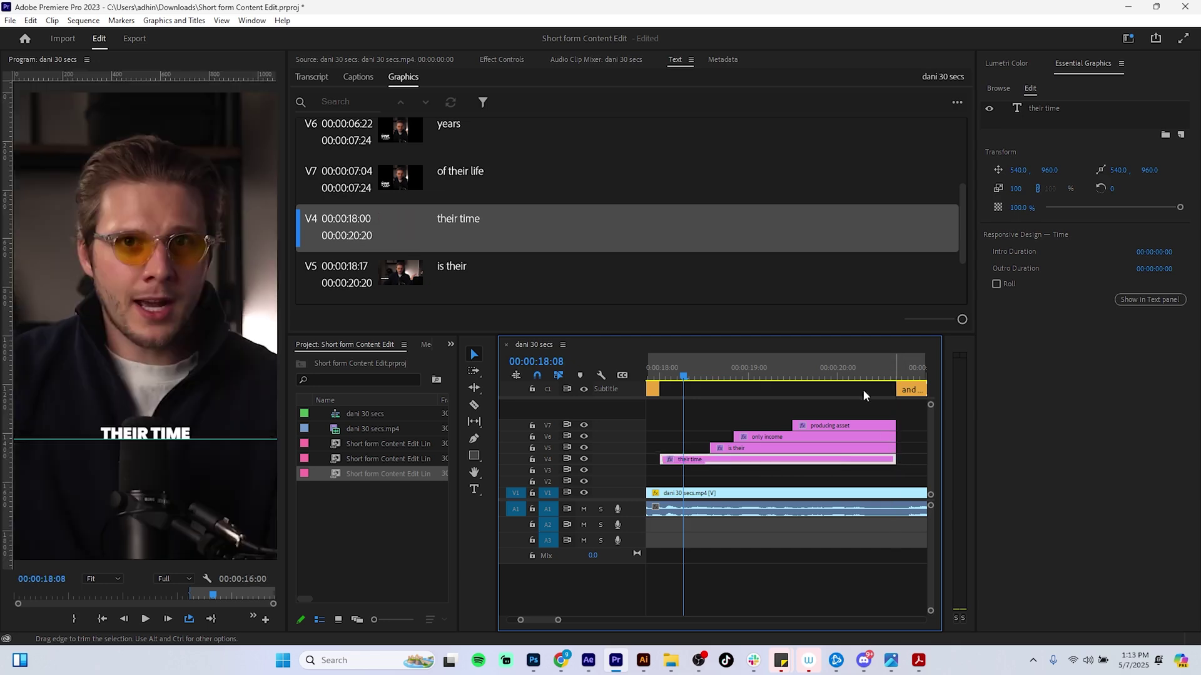
# Step: Spread the graphics onto separate lines below "their time": "is their" at vertical position 1029, "only income" at 1110, and "producing asset" beneath them
pyautogui.moveTo(844, 363); pyautogui.dragTo(851, 388)
pyautogui.click(858, 425)
pyautogui.moveTo(1049, 170); pyautogui.dragTo(1176, 172)
pyautogui.click(847, 441)
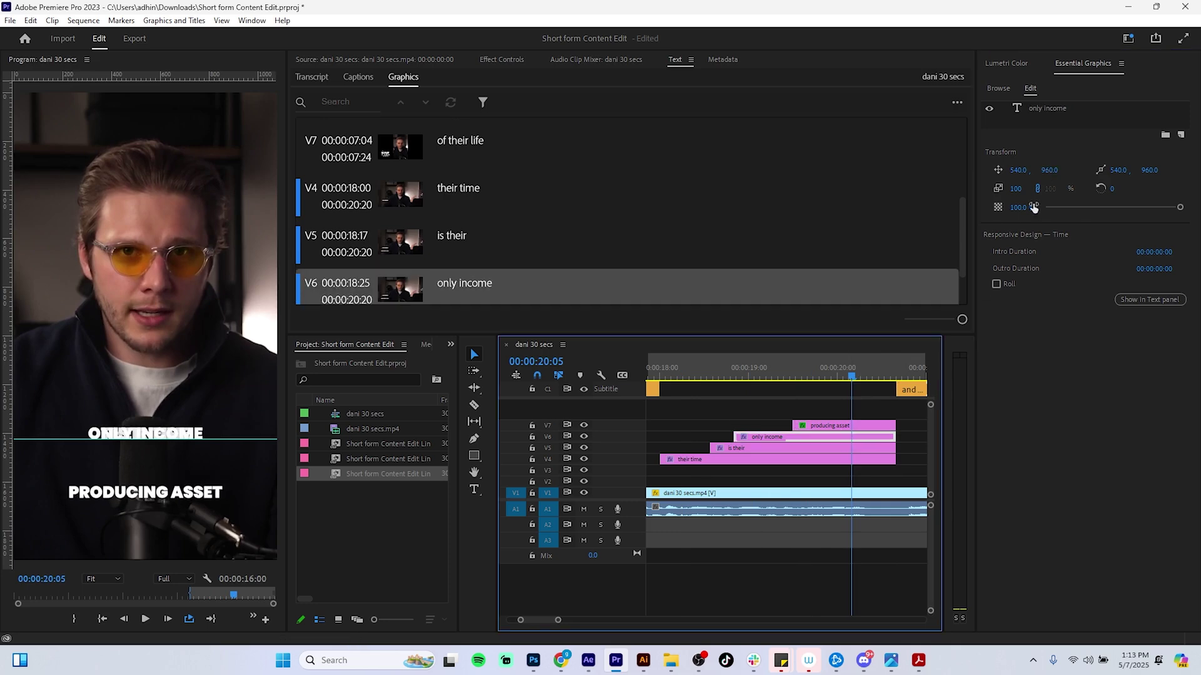
pyautogui.moveTo(1041, 174); pyautogui.dragTo(1135, 174)
pyautogui.click(865, 448)
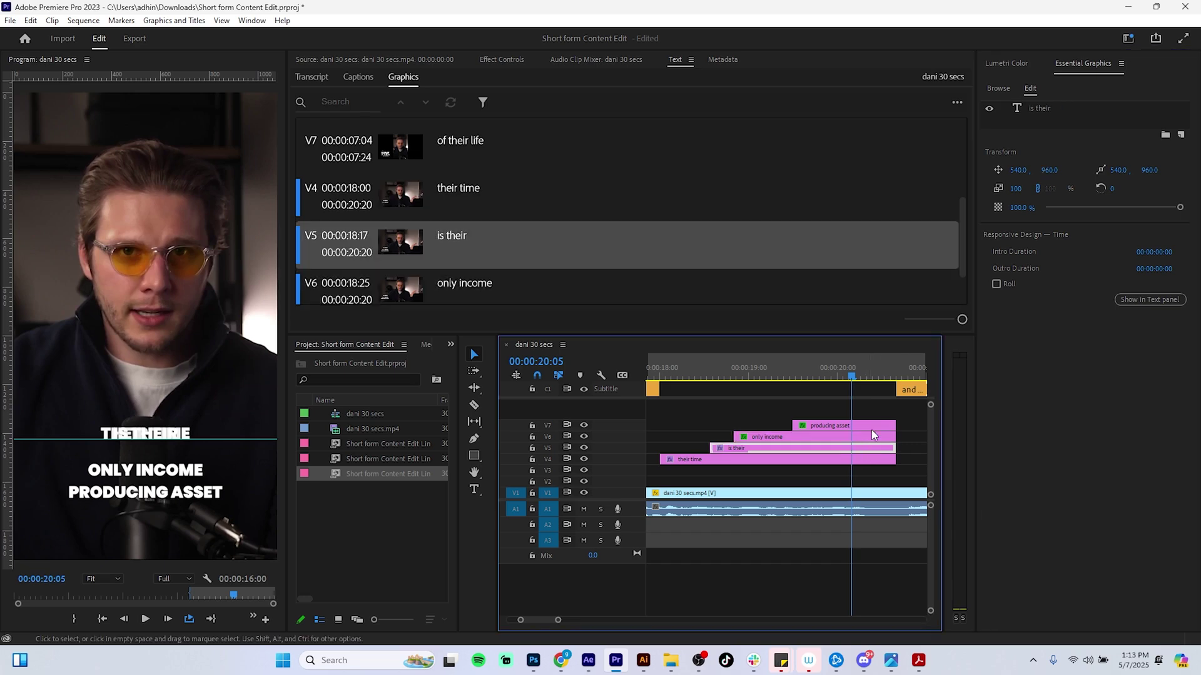
pyautogui.moveTo(1049, 170); pyautogui.dragTo(1098, 170)
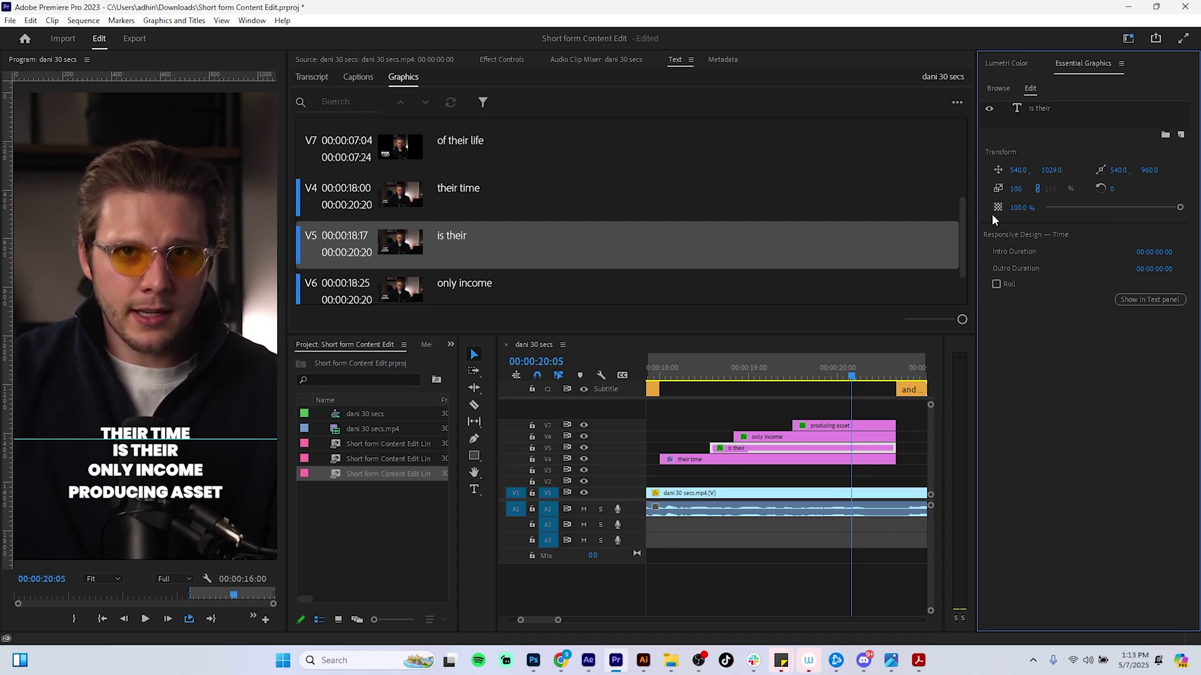
# Step: Set the vertical position of the "is their" graphic to 960 to match "their time"
pyautogui.click(753, 448)
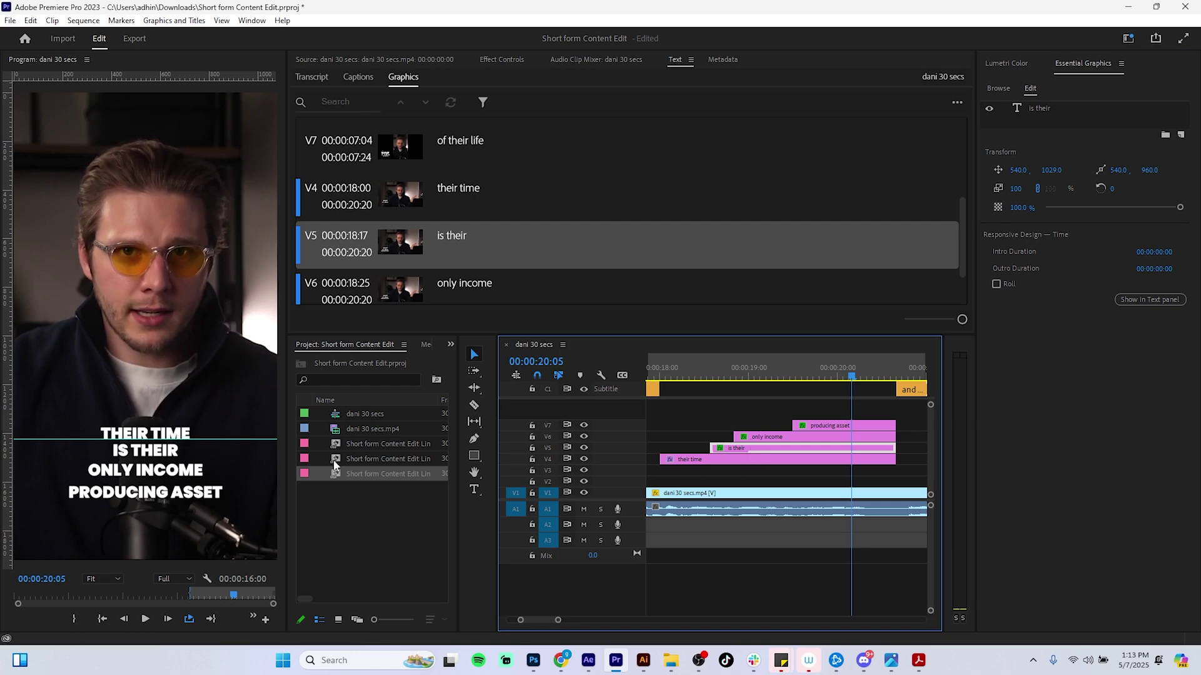
pyautogui.click(753, 462)
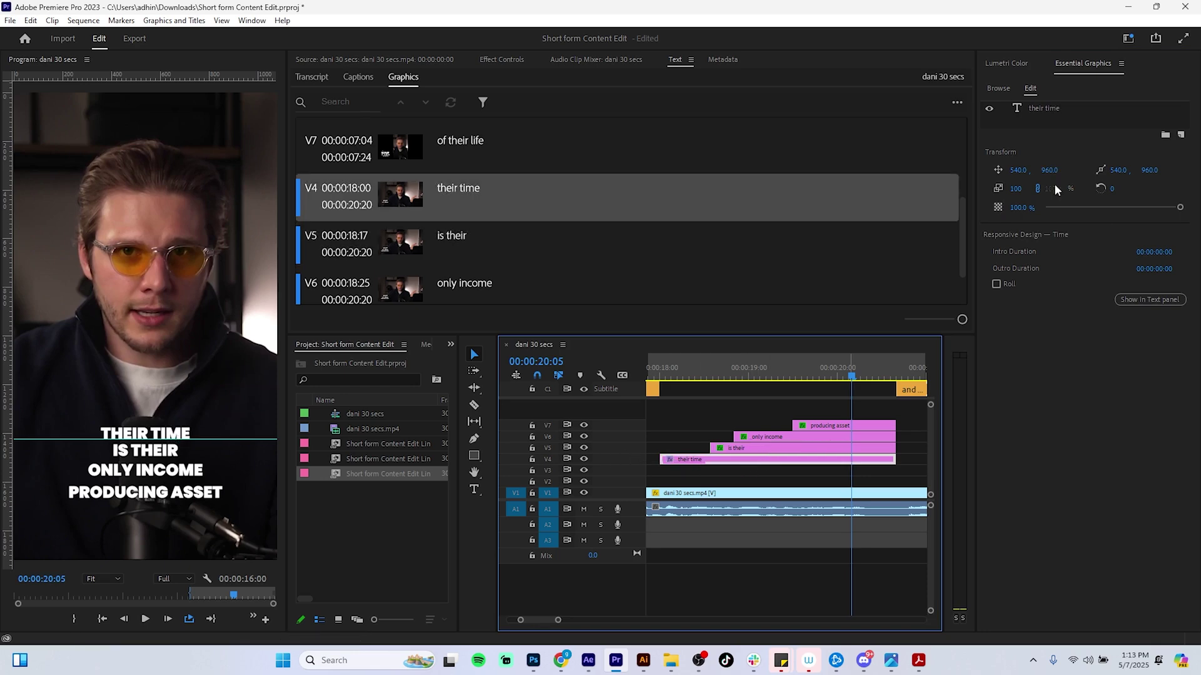
pyautogui.click(1049, 171)
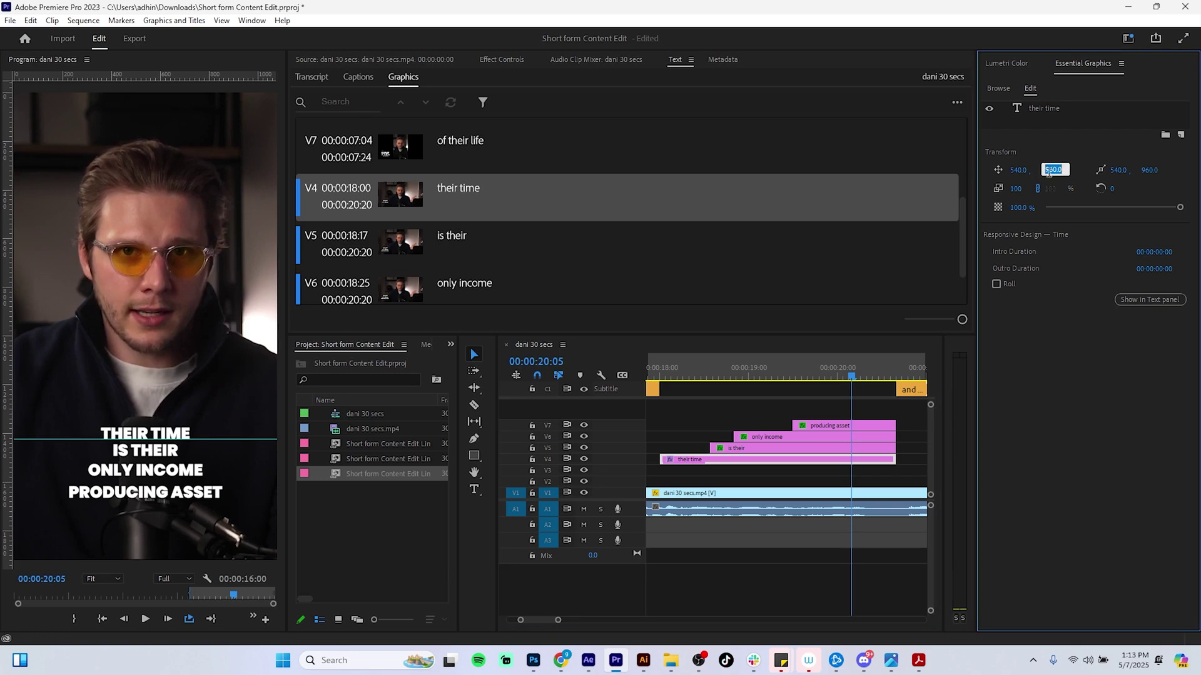
pyautogui.click(796, 448)
pyautogui.click(1053, 171)
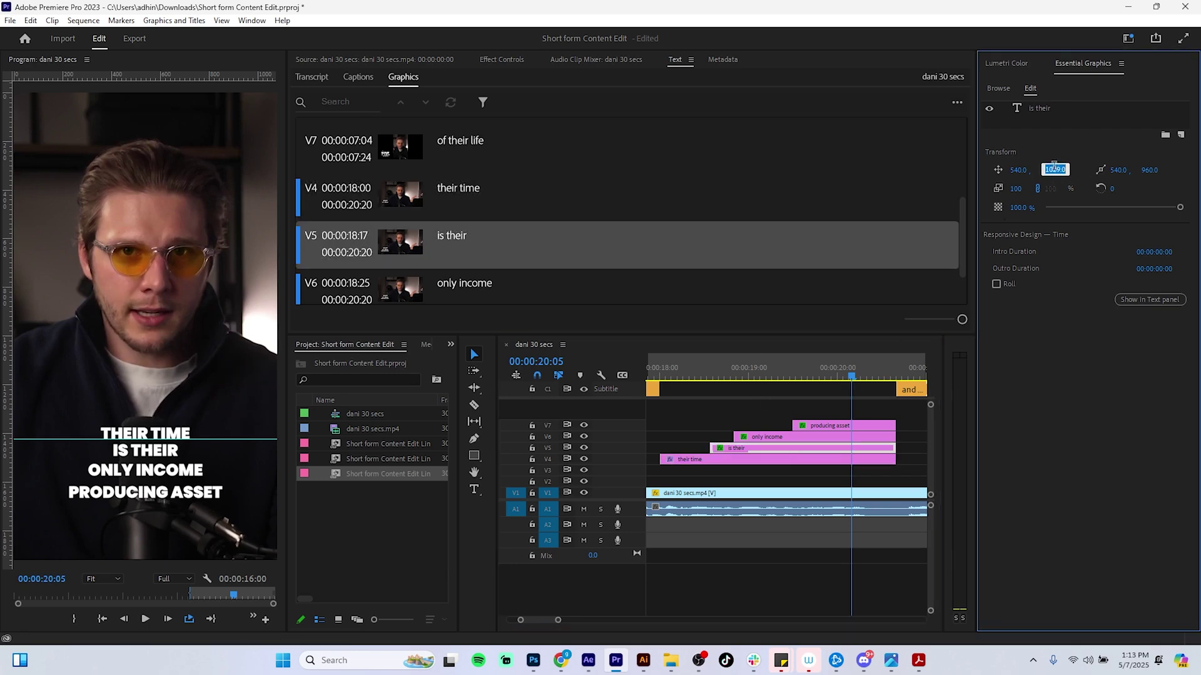
pyautogui.click(848, 481)
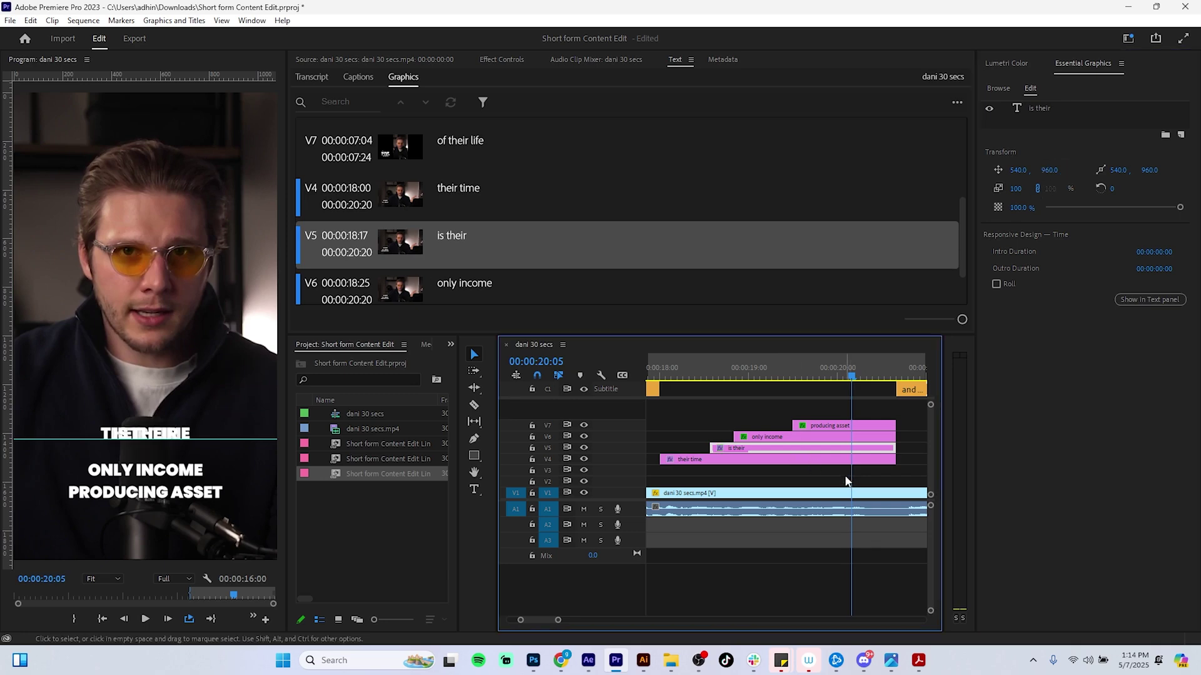
# Step: Reduce the font size of the "their time" and "is their" graphics to 49
pyautogui.click(816, 459)
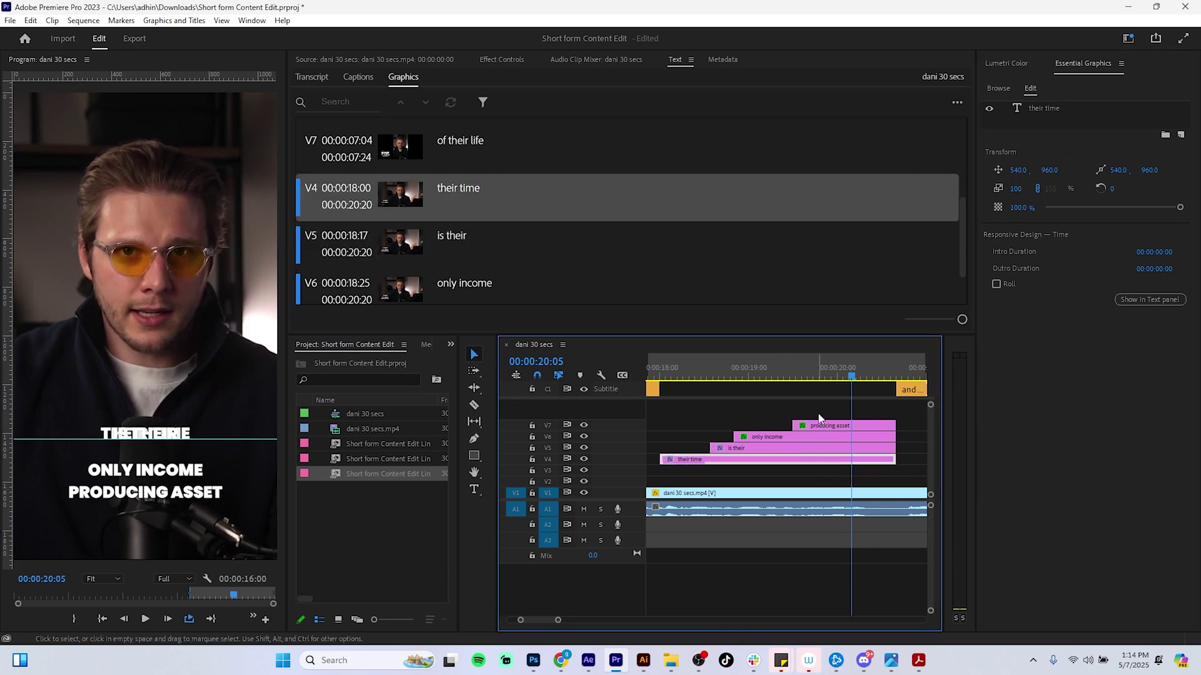
pyautogui.keyDown('shift'); pyautogui.click(836, 448); pyautogui.keyUp('shift')
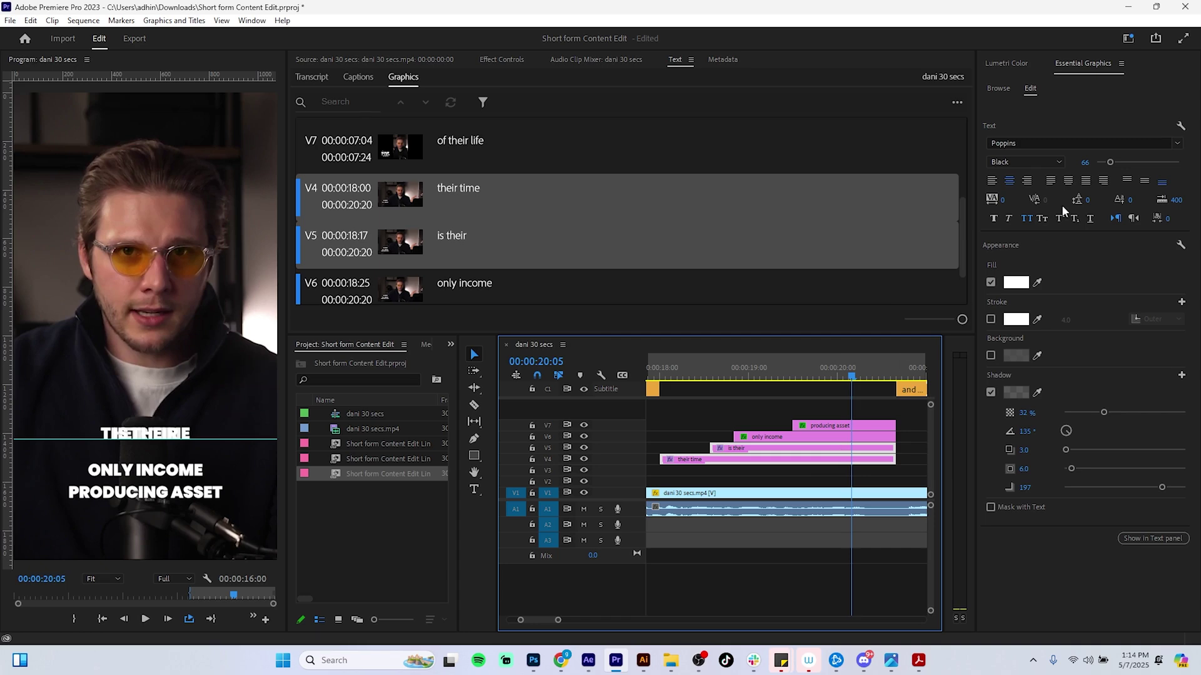
pyautogui.moveTo(1108, 163); pyautogui.dragTo(1106, 163)
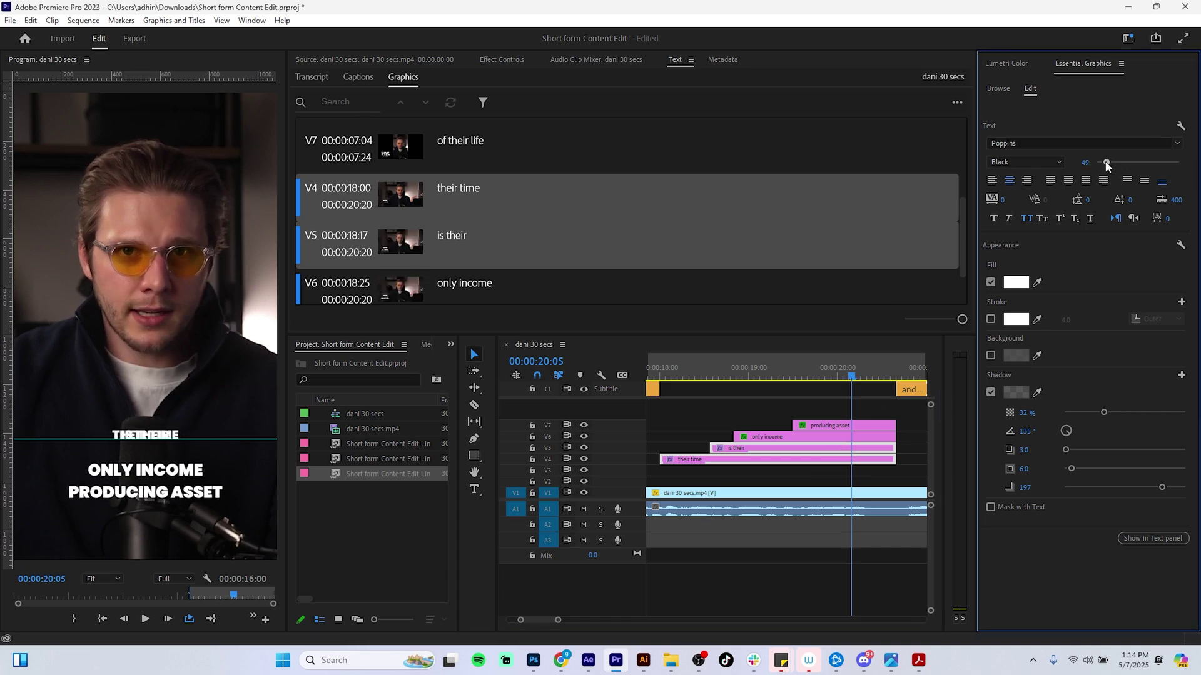
pyautogui.click(814, 477)
# Step: Place "their time" and "is their" side by side on one line, at horizontal positions 421 and 697
pyautogui.click(824, 448)
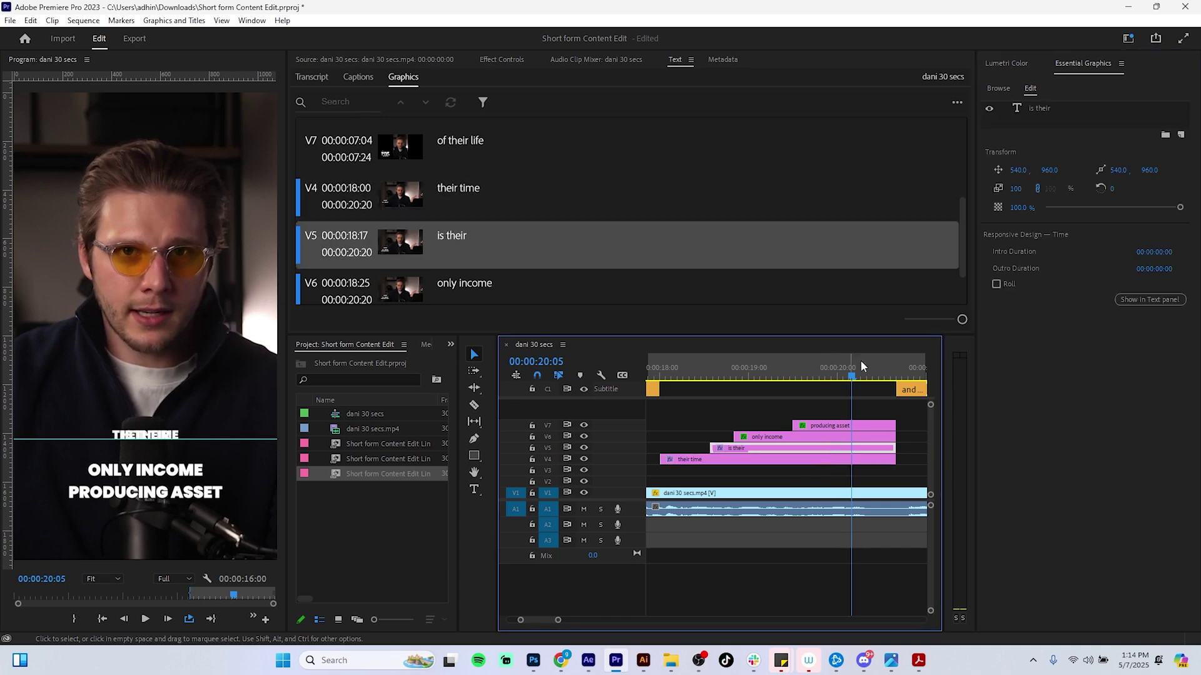
pyautogui.click(1022, 175)
pyautogui.moveTo(1021, 174); pyautogui.dragTo(981, 170)
pyautogui.click(782, 462)
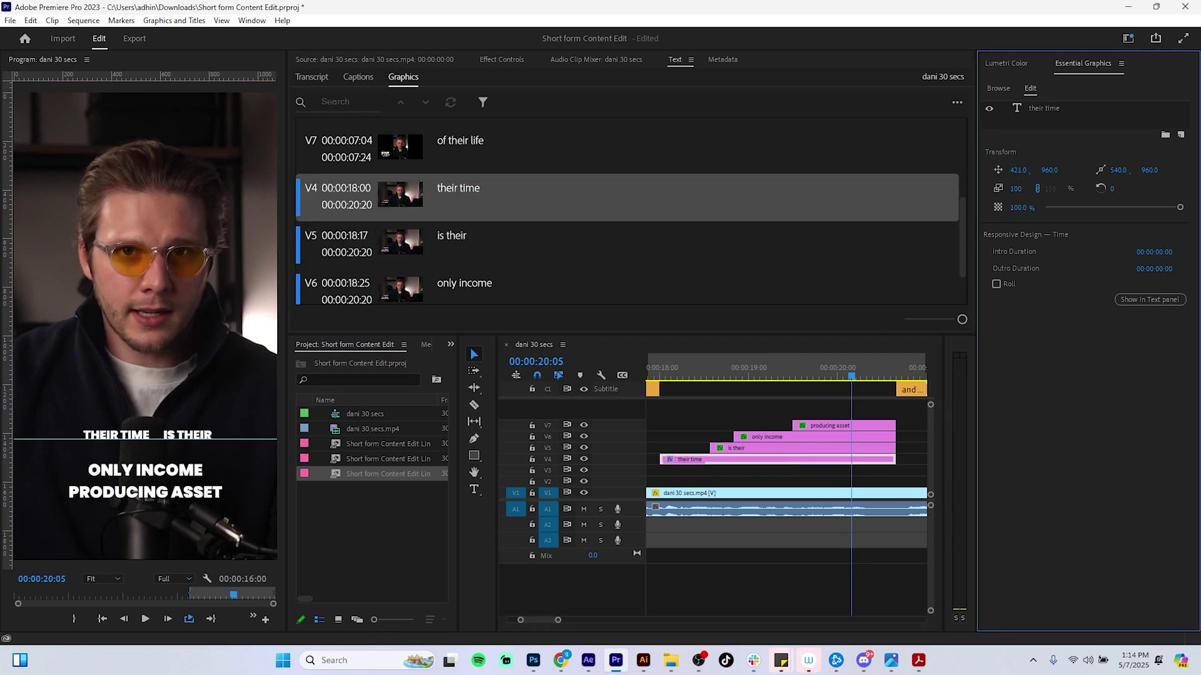
pyautogui.click(812, 448)
pyautogui.moveTo(1019, 170); pyautogui.dragTo(1008, 170)
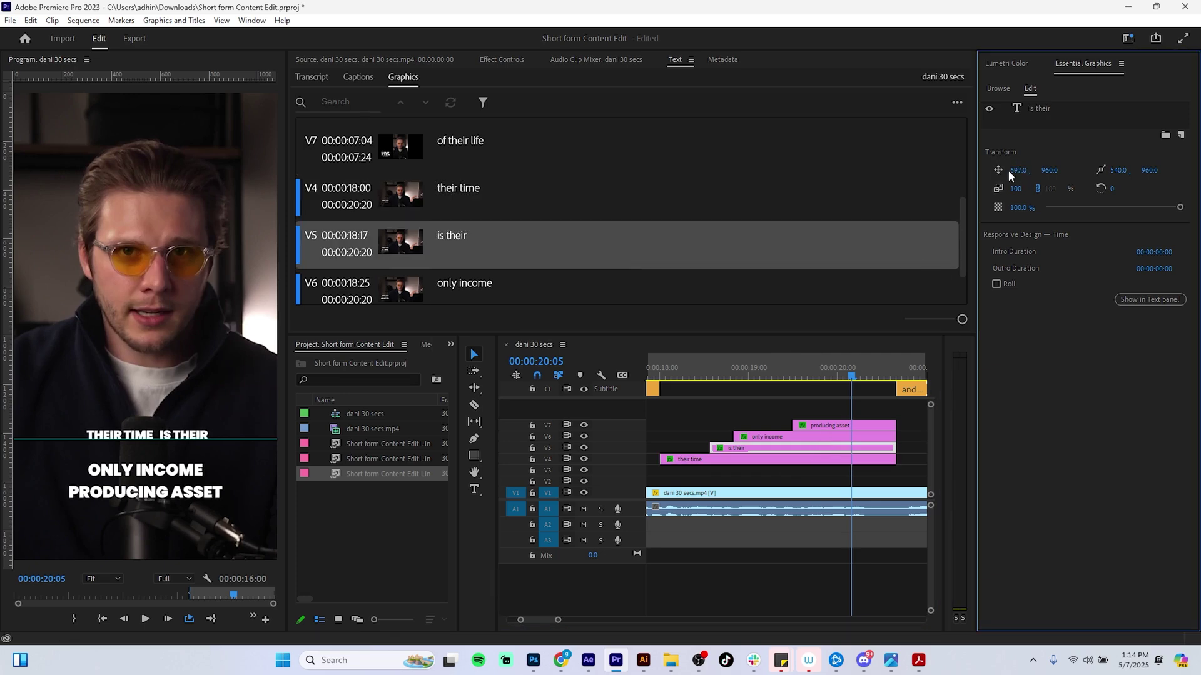
# Step: Enlarge the "only income" text to font size 106 and move it up to vertical position 807, just under the first line
pyautogui.click(820, 437)
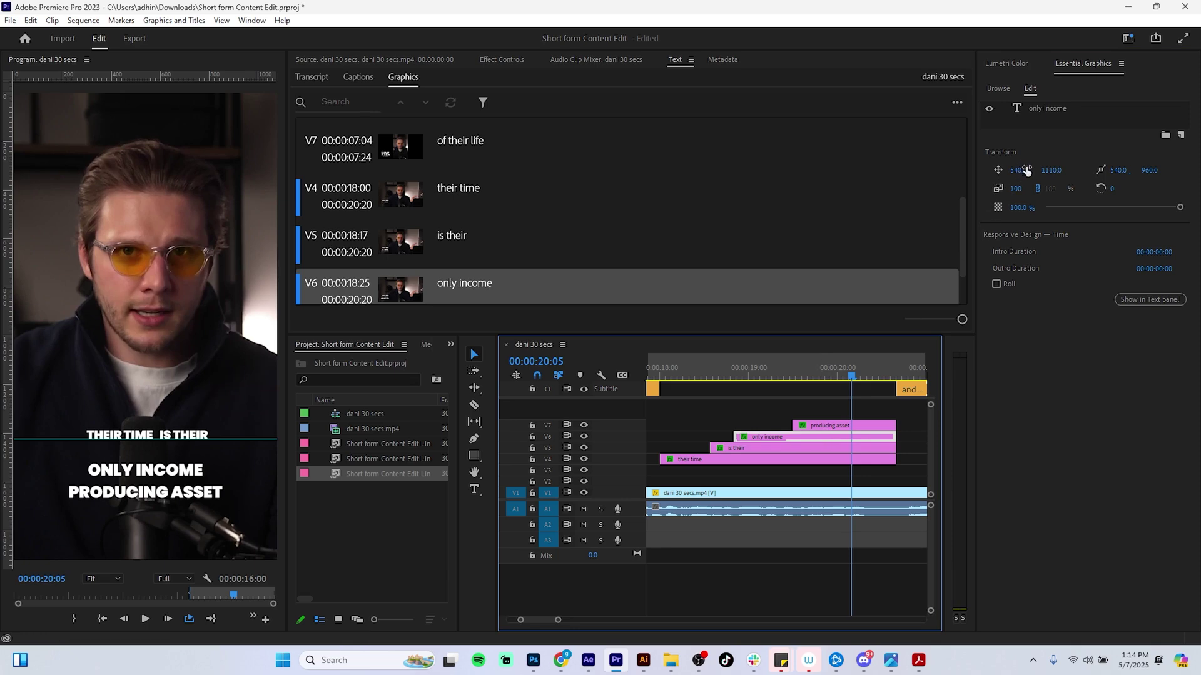
pyautogui.click(1042, 108)
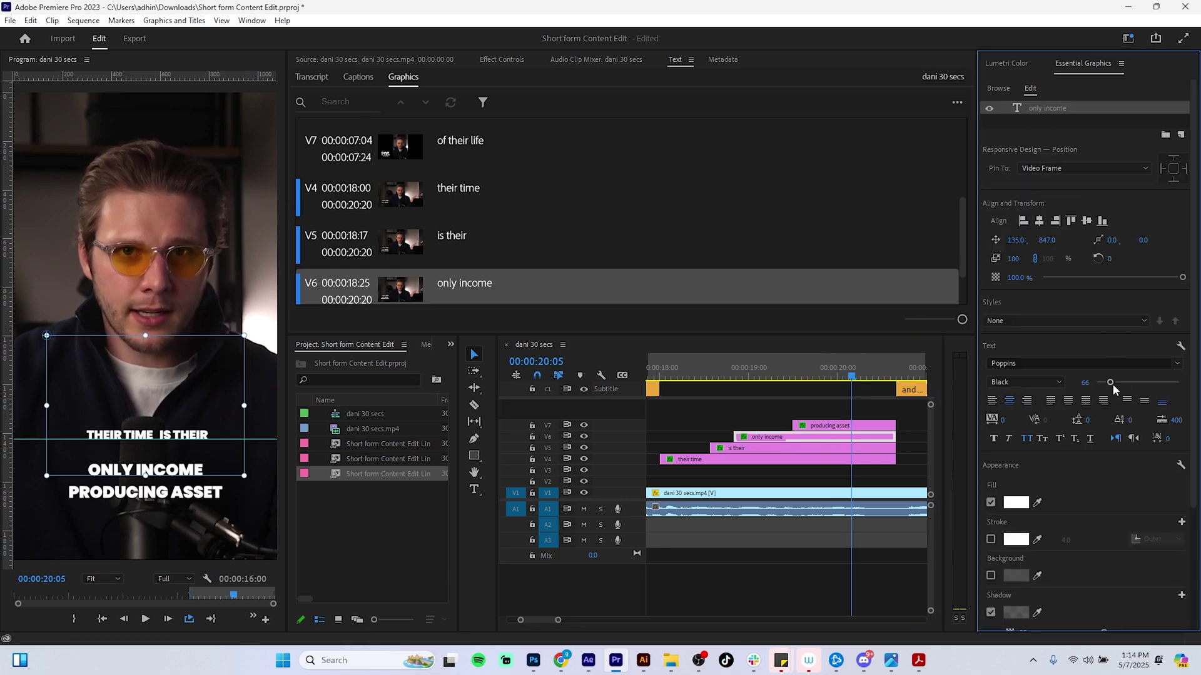
pyautogui.moveTo(1113, 389); pyautogui.dragTo(1118, 387)
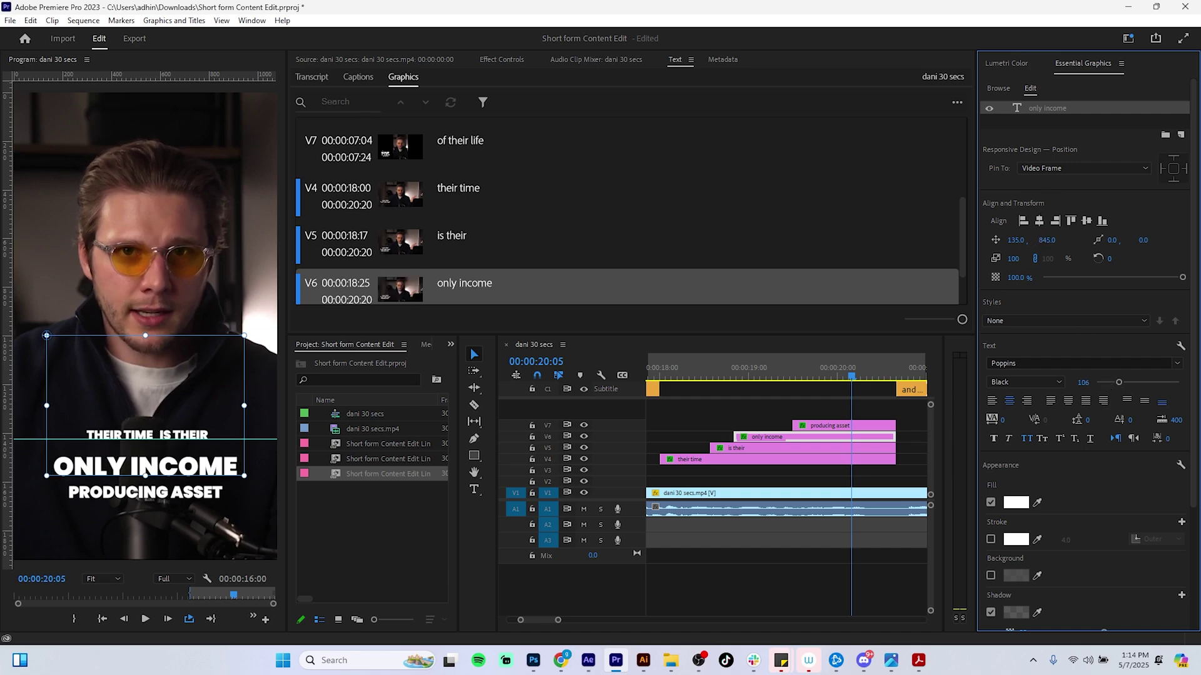
pyautogui.moveTo(1046, 240)
pyautogui.mouseDown()
pyautogui.moveTo(1009, 240)
pyautogui.moveTo(1024, 240)
pyautogui.mouseUp()
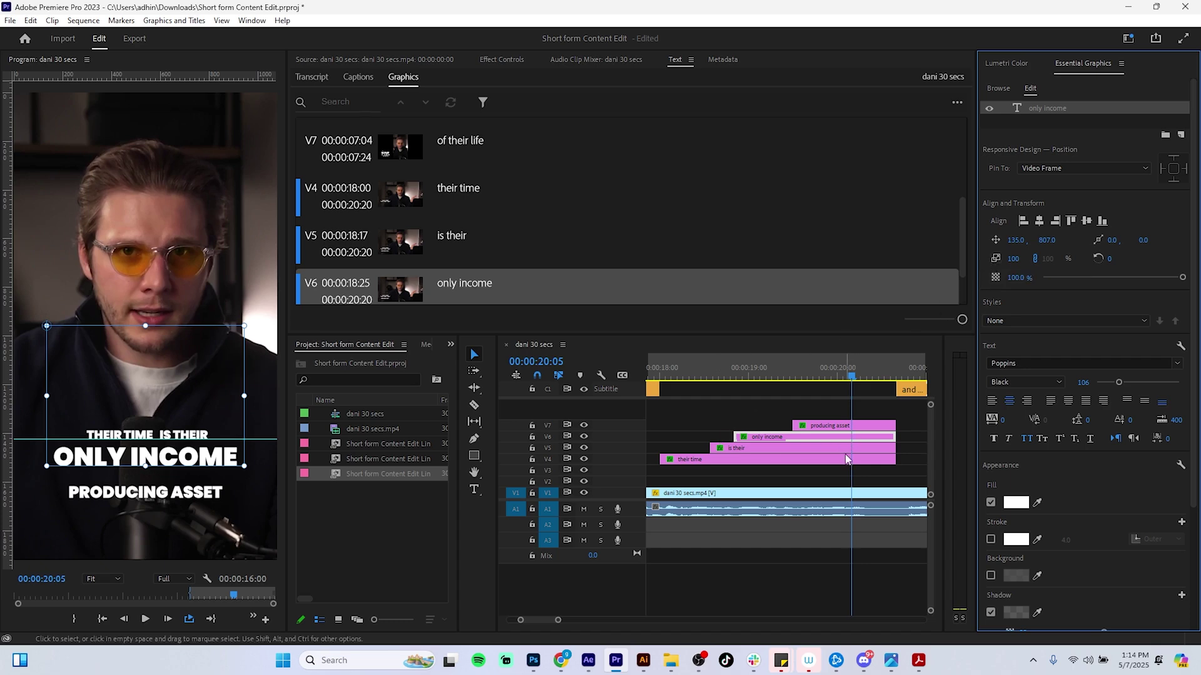
# Step: Move the "producing asset" graphic up to vertical position 1152, just under "only income"
pyautogui.click(885, 403)
pyautogui.moveTo(1051, 170); pyautogui.dragTo(1022, 169)
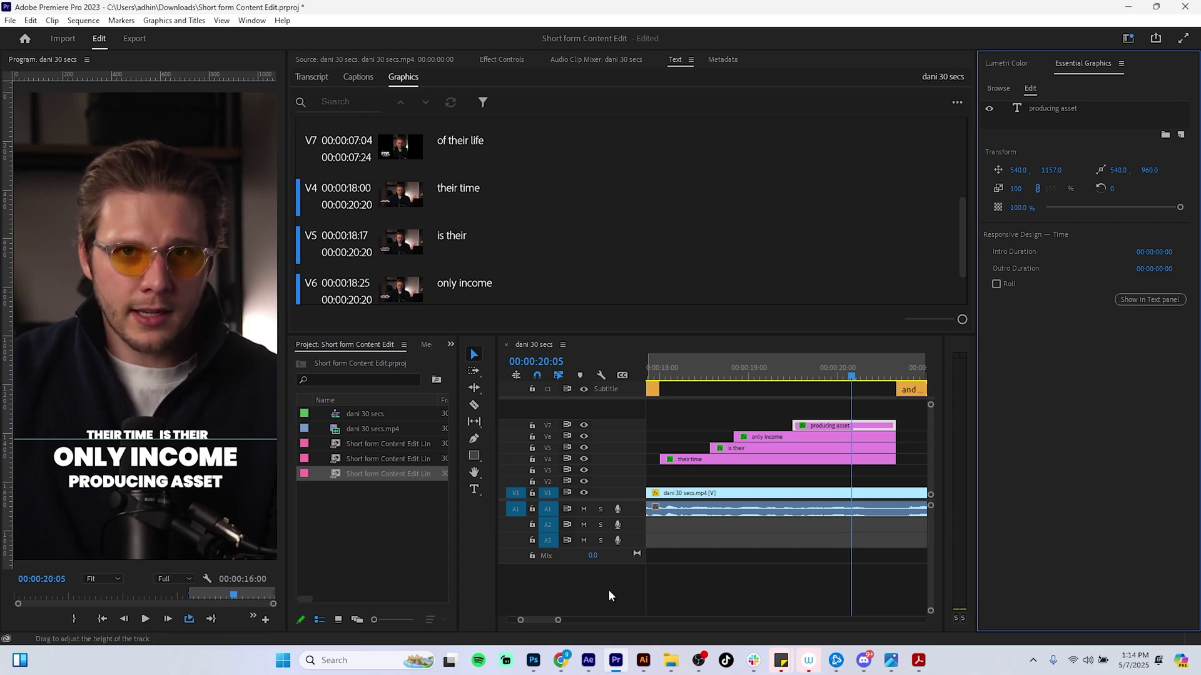
pyautogui.moveTo(560, 619); pyautogui.dragTo(596, 618)
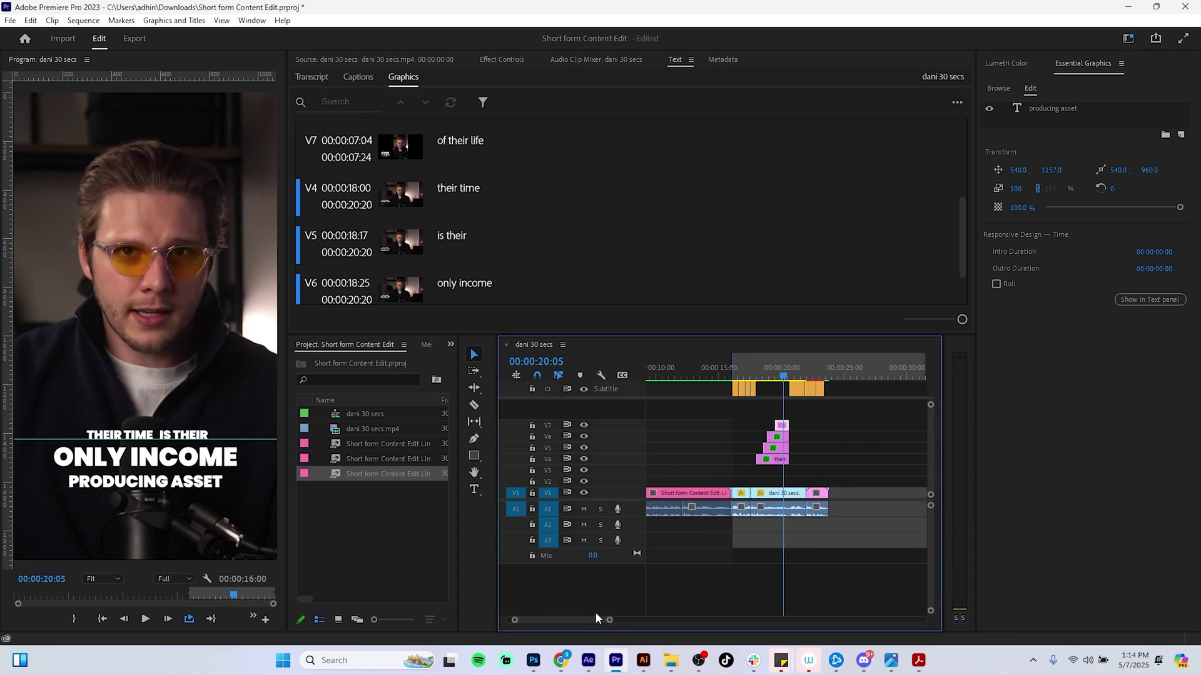
pyautogui.click(1068, 193)
pyautogui.moveTo(1051, 170); pyautogui.dragTo(1048, 170)
# Step: Play back and scrub the section from "the reason" to "and their time" to check the stacked text graphics against the speech
pyautogui.click(789, 370)
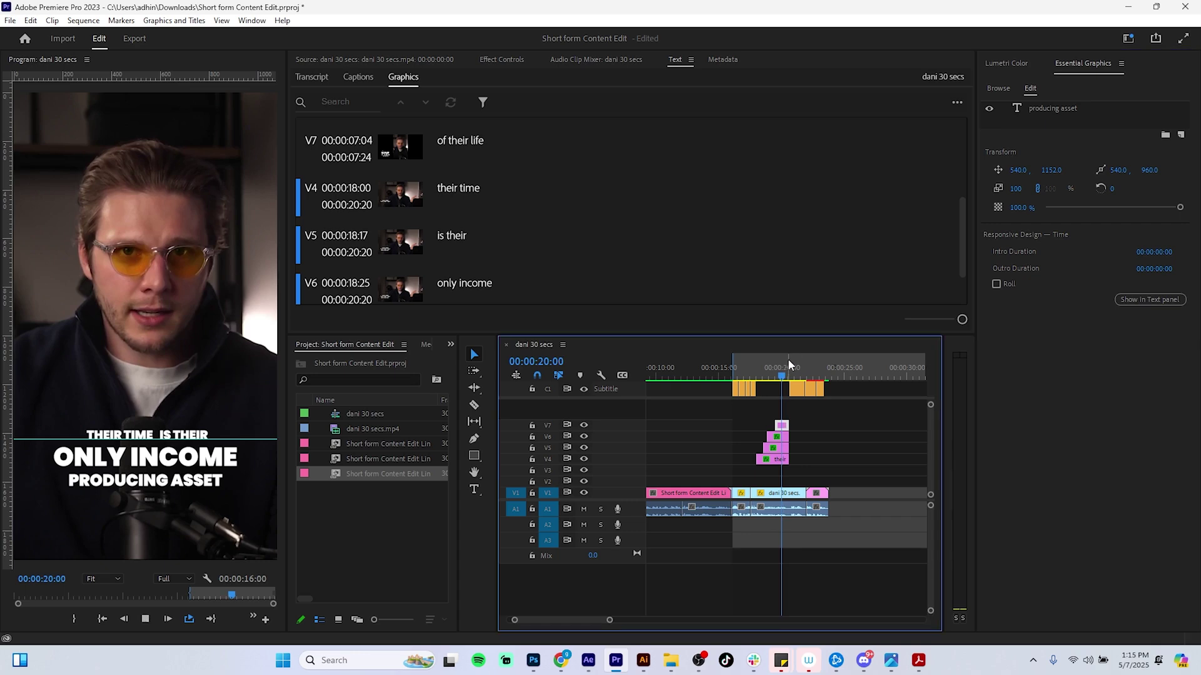
pyautogui.press('space')
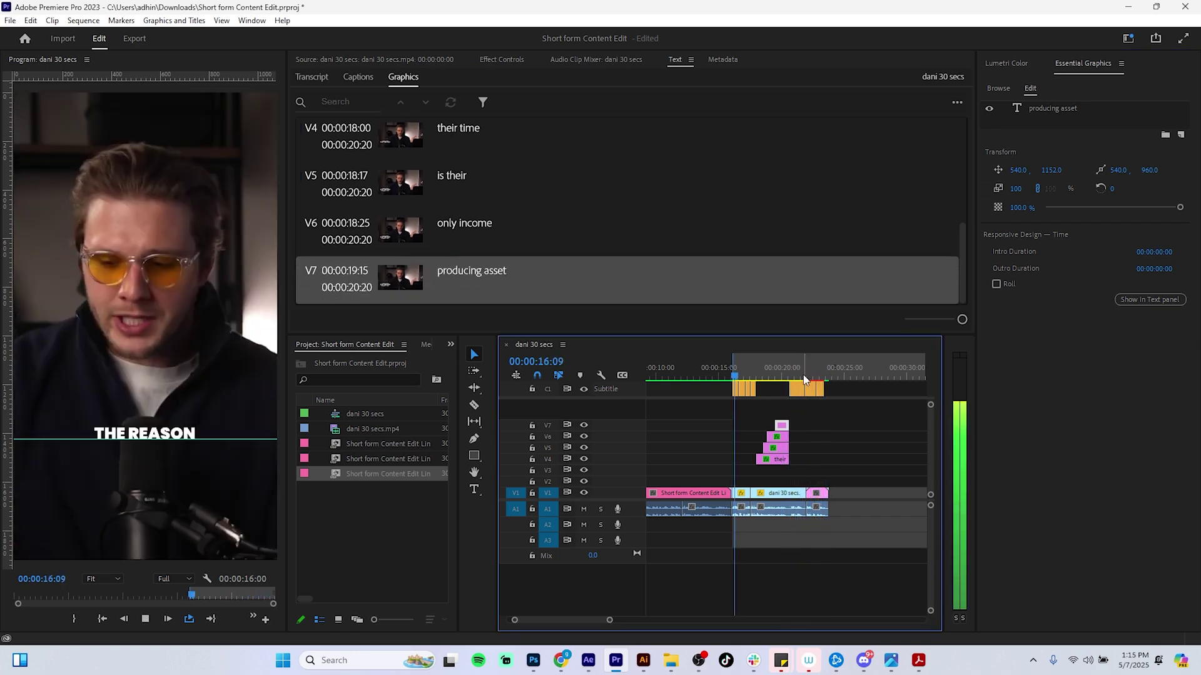
pyautogui.click(779, 367)
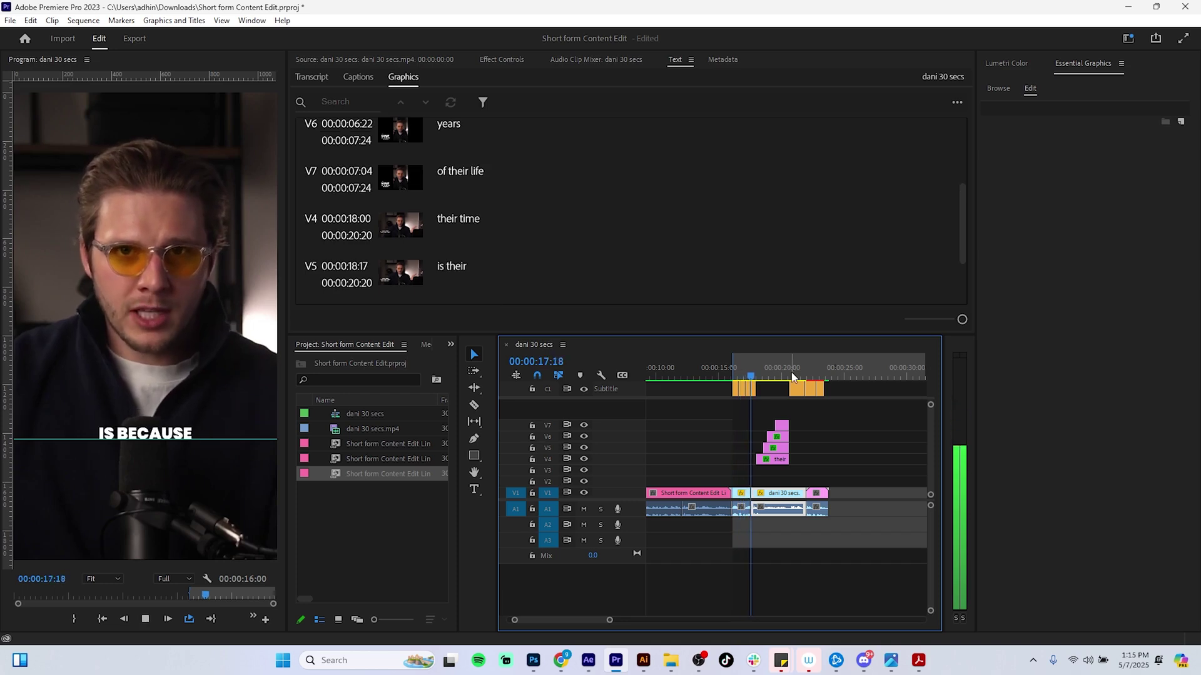
pyautogui.click(789, 370)
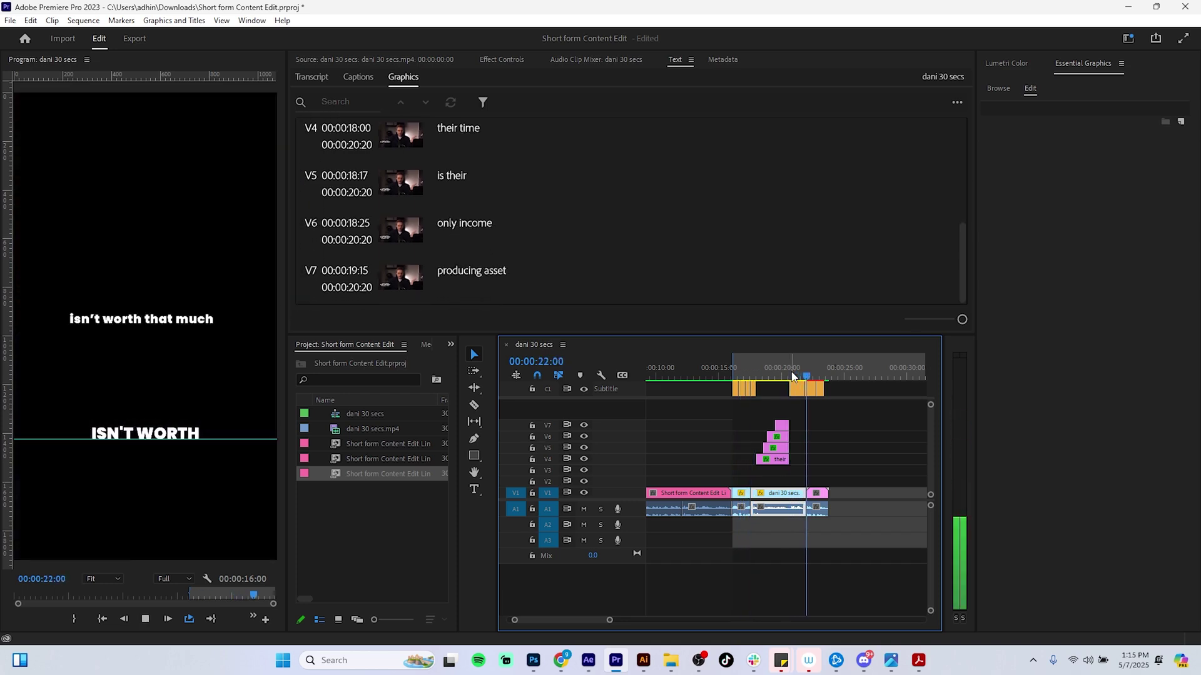
pyautogui.click(801, 371)
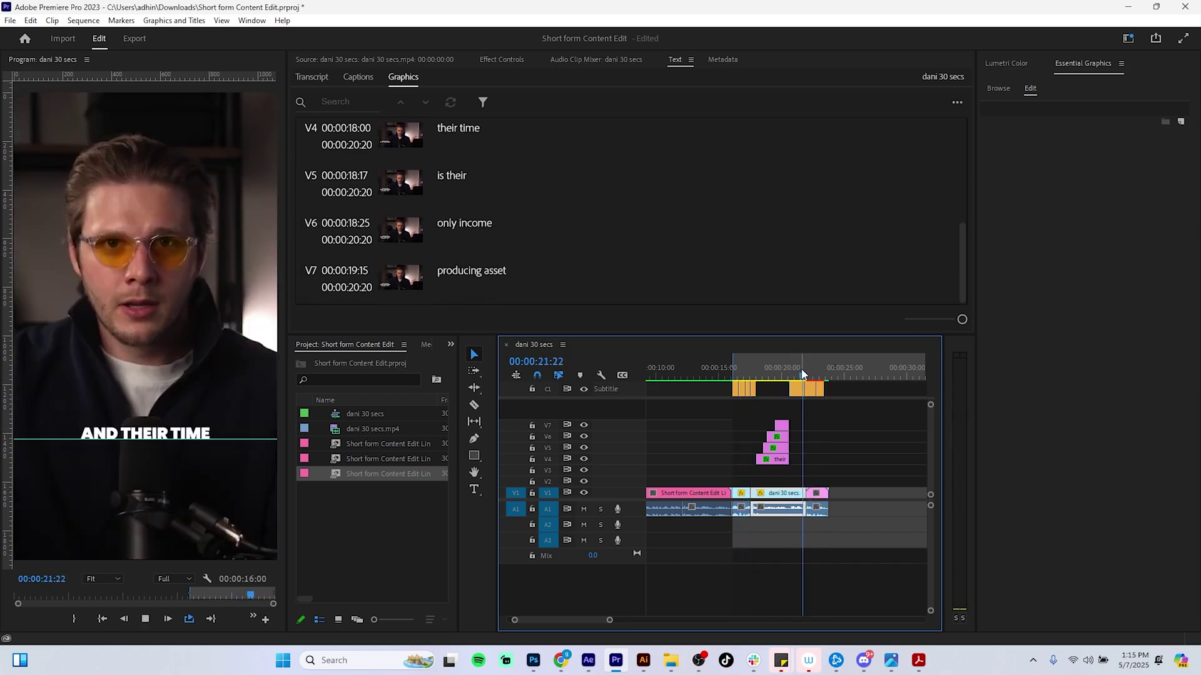
pyautogui.click(792, 369)
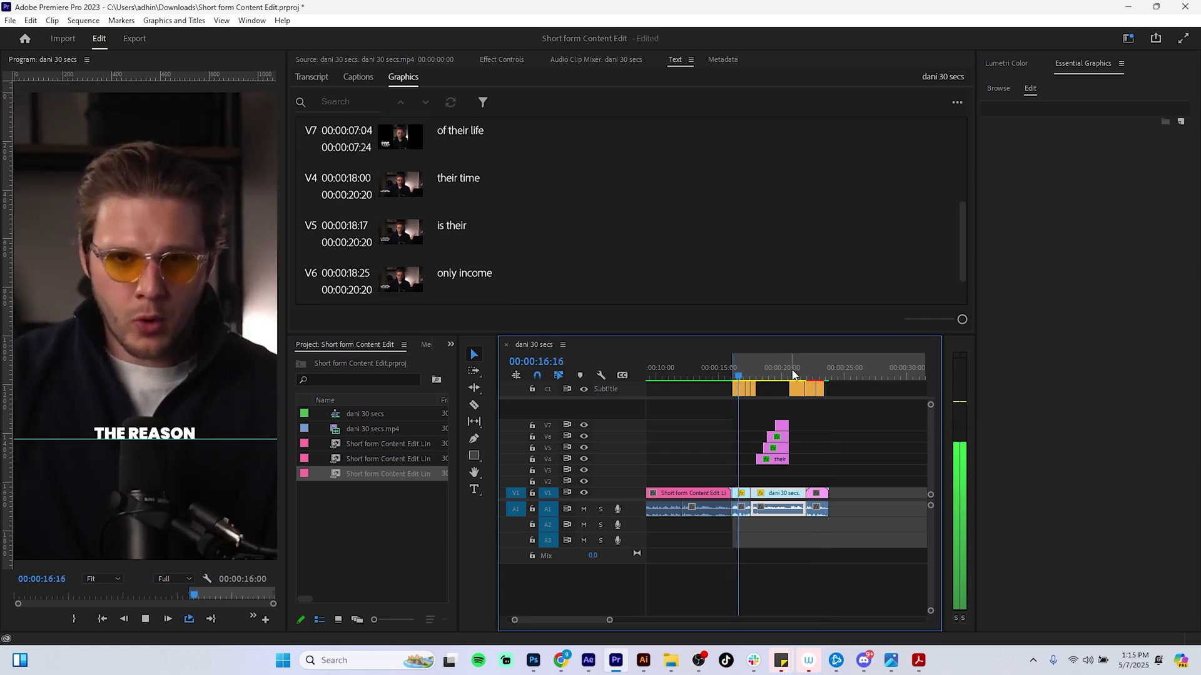
pyautogui.click(802, 372)
pyautogui.moveTo(804, 371)
pyautogui.mouseDown()
pyautogui.moveTo(738, 372)
pyautogui.moveTo(774, 384)
pyautogui.mouseUp()
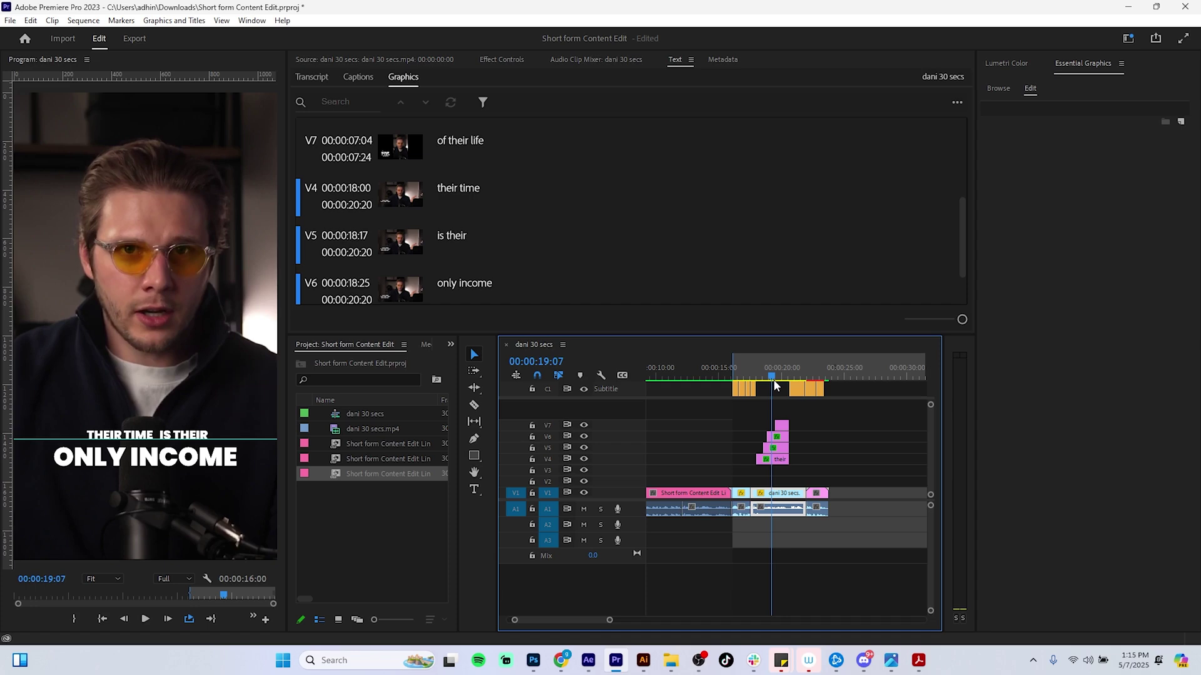
# Step: Extend the in/out range to span the whole edit, from the start of the sequence to the end of the last clip
pyautogui.moveTo(774, 384); pyautogui.dragTo(628, 373)
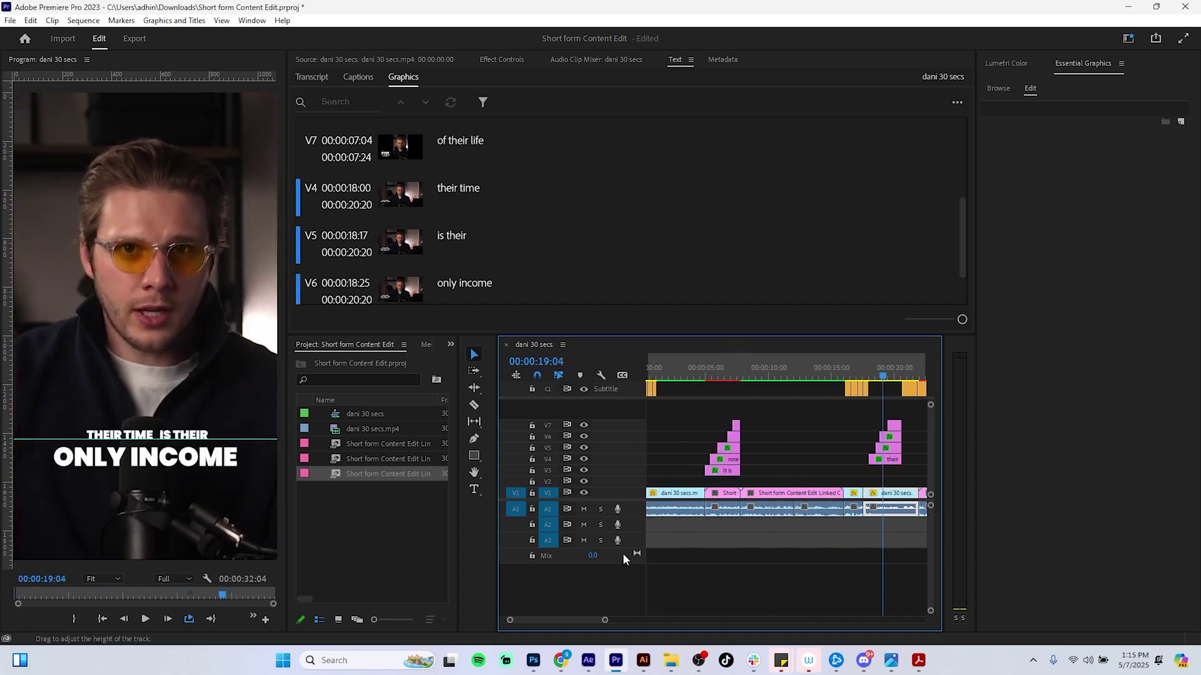
pyautogui.moveTo(606, 620); pyautogui.dragTo(664, 620)
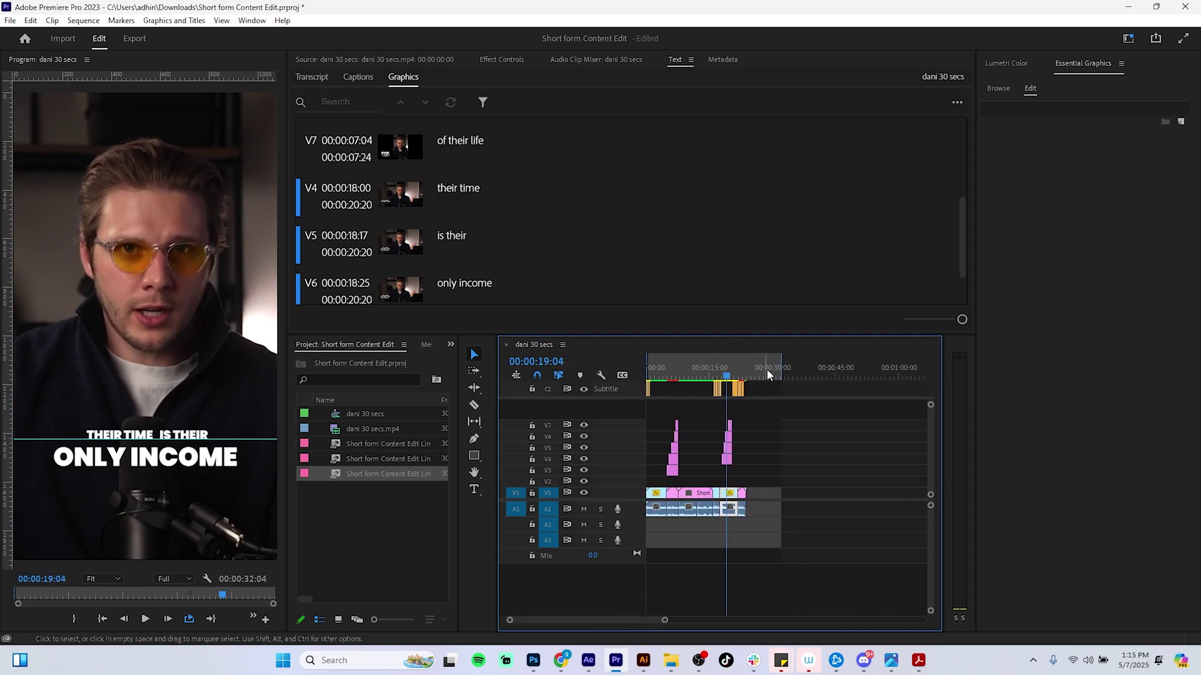
pyautogui.moveTo(781, 366); pyautogui.dragTo(635, 376)
# Step: Play back the opening seconds to check the timing of the "the difference", "between someone" and "that makes" captions
pyautogui.press('space')
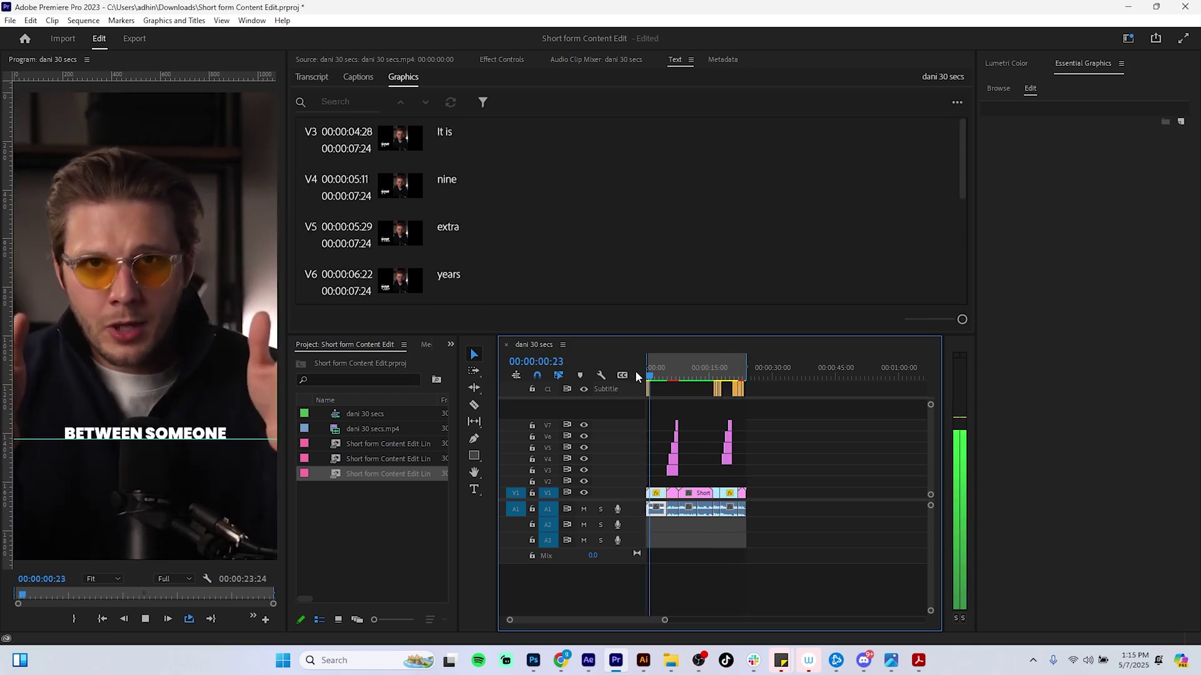
pyautogui.click(651, 369)
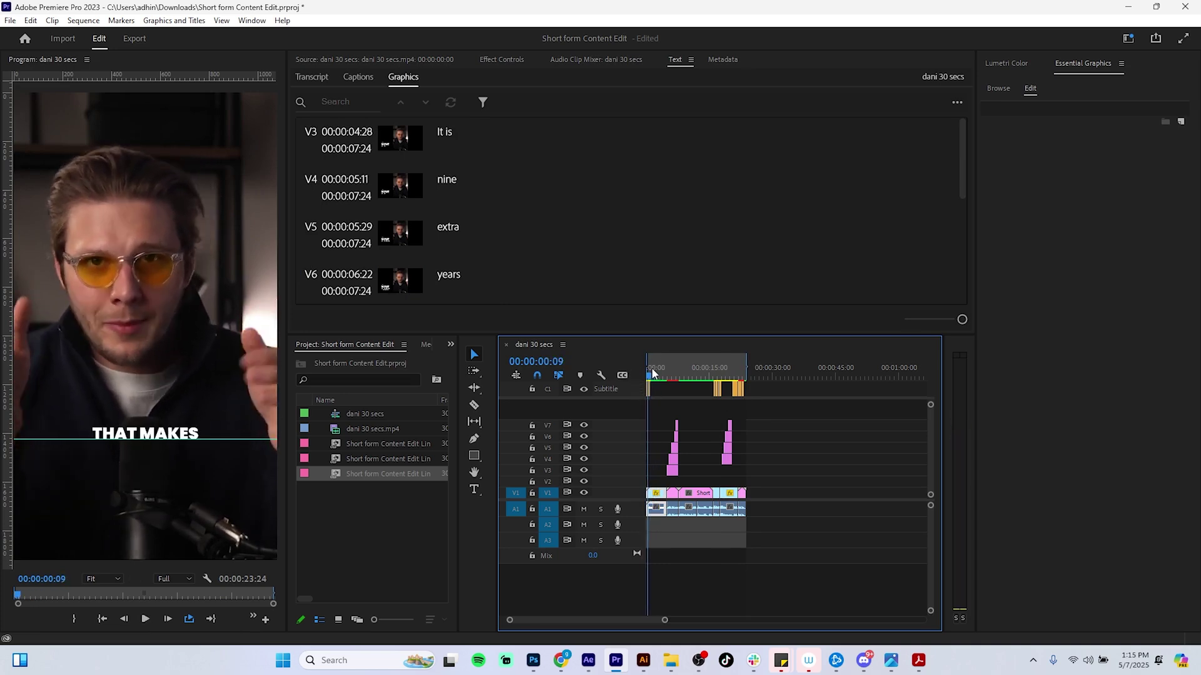
pyautogui.moveTo(652, 368); pyautogui.dragTo(631, 366)
pyautogui.moveTo(666, 621); pyautogui.dragTo(617, 621)
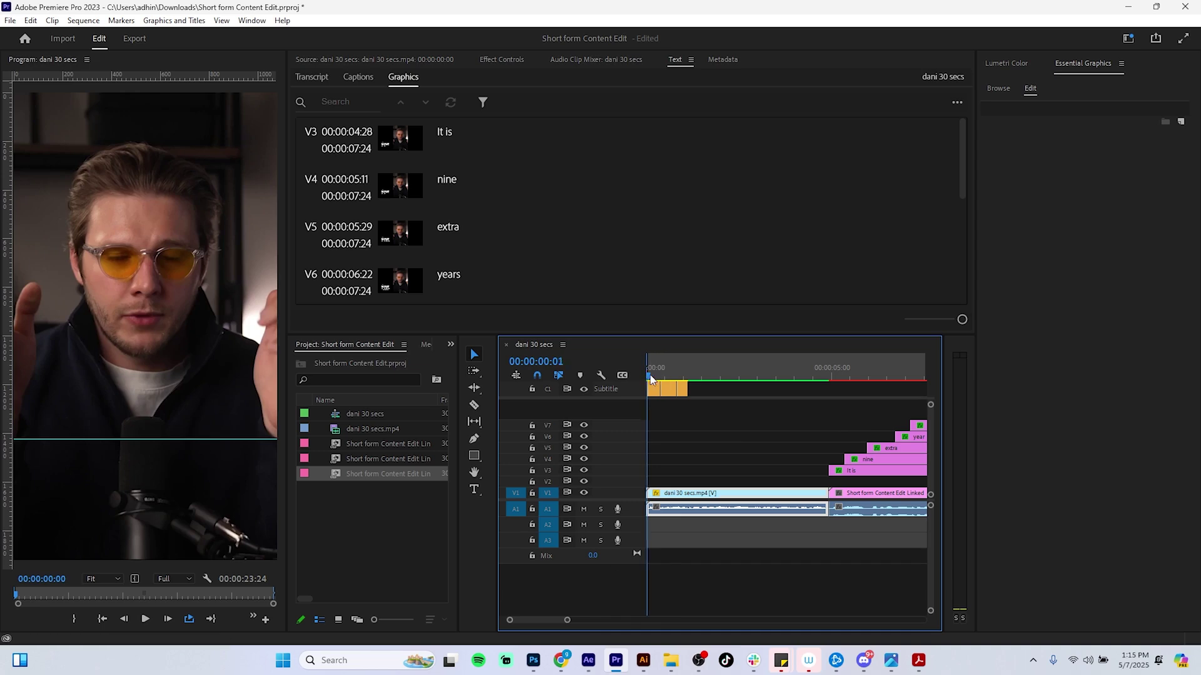
pyautogui.moveTo(651, 378)
pyautogui.mouseDown()
pyautogui.moveTo(673, 377)
pyautogui.moveTo(638, 380)
pyautogui.mouseUp()
pyautogui.press('space')
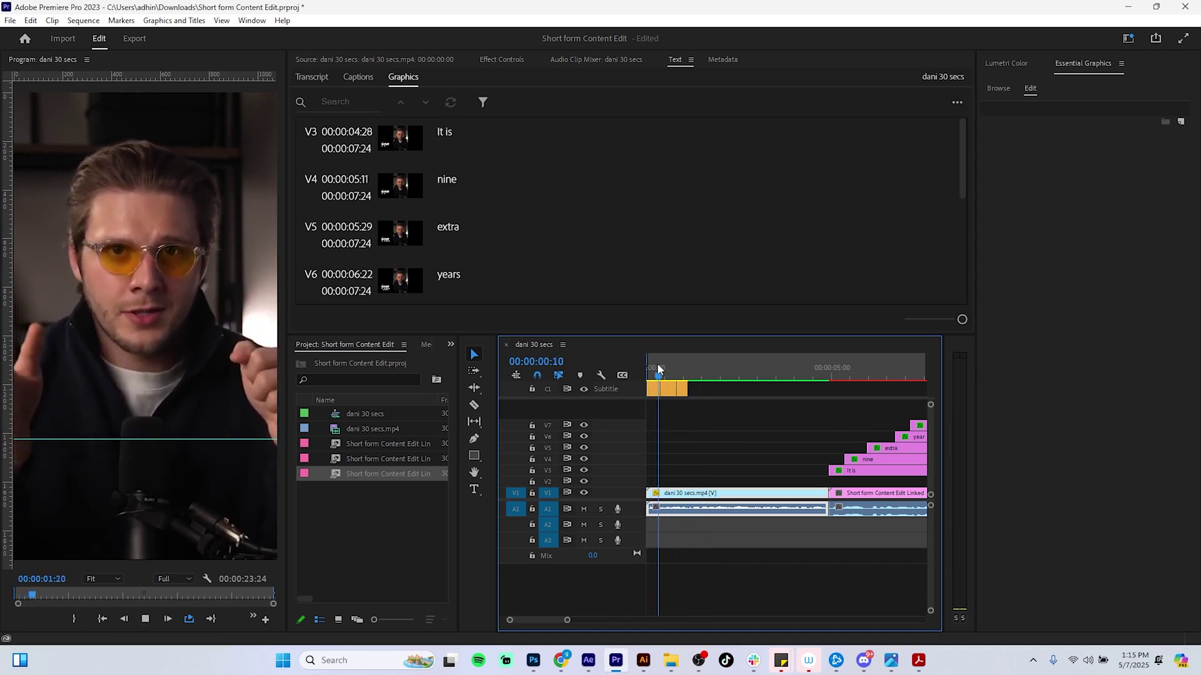
pyautogui.click(655, 374)
pyautogui.click(655, 368)
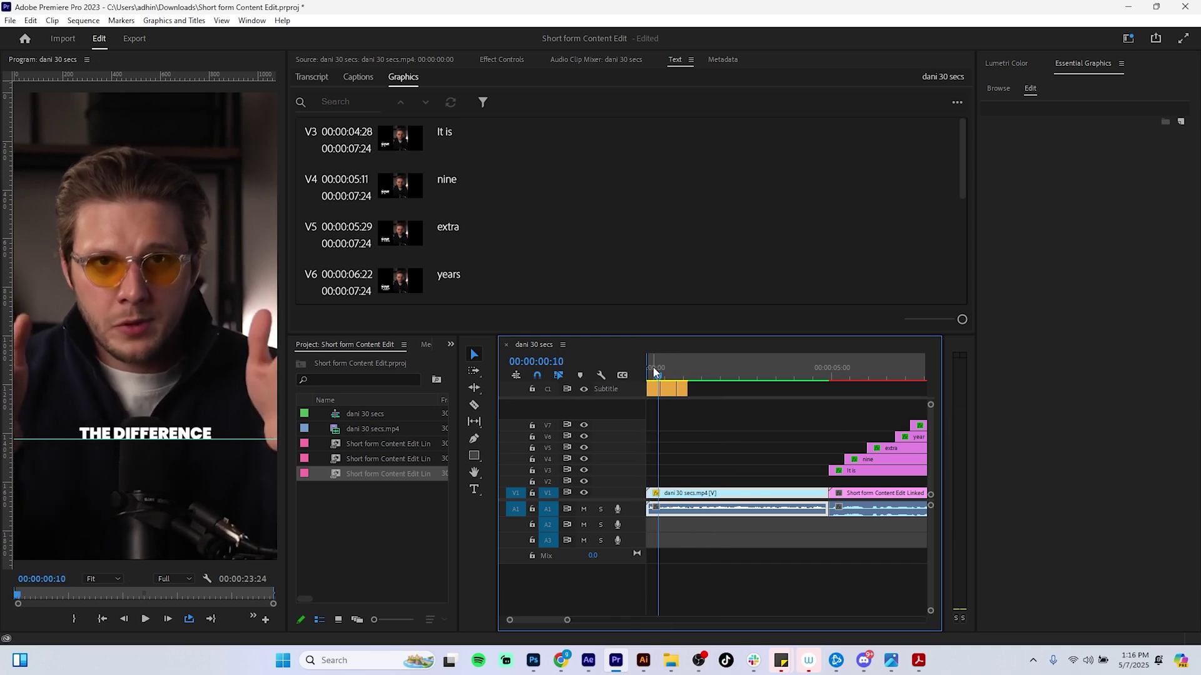
pyautogui.moveTo(654, 369); pyautogui.dragTo(645, 357)
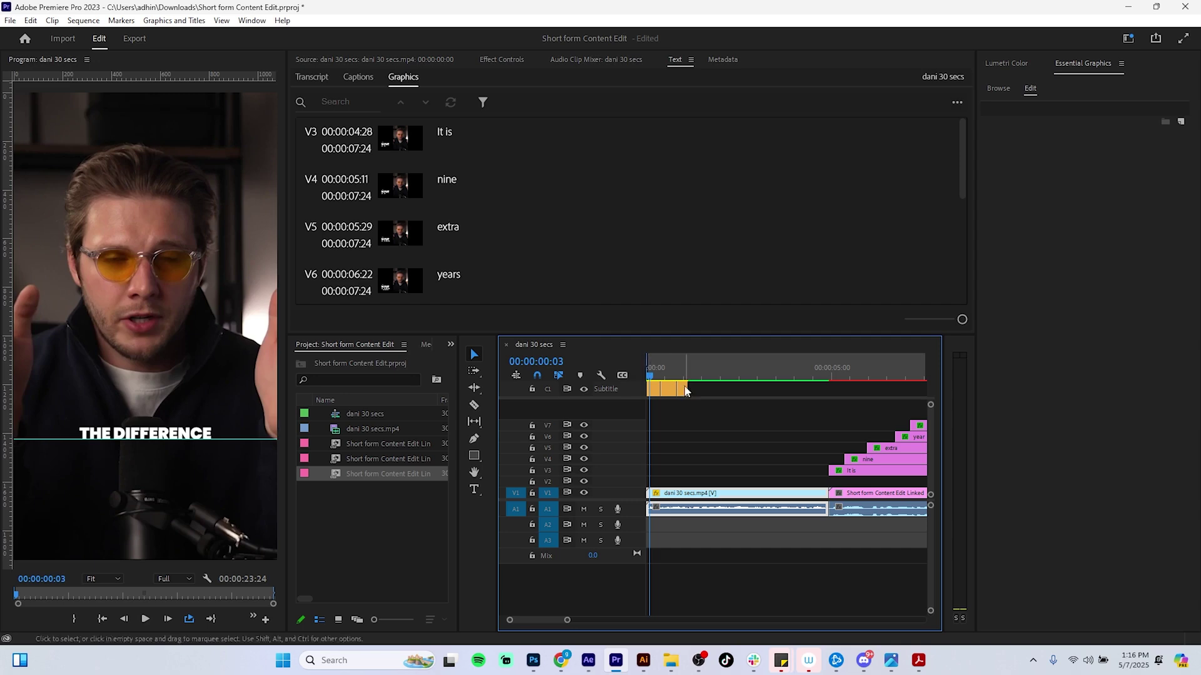
# Step: Upgrade the three opening captions, "The difference", "between someone" and "that makes", to graphics
pyautogui.moveTo(700, 392); pyautogui.dragTo(669, 390)
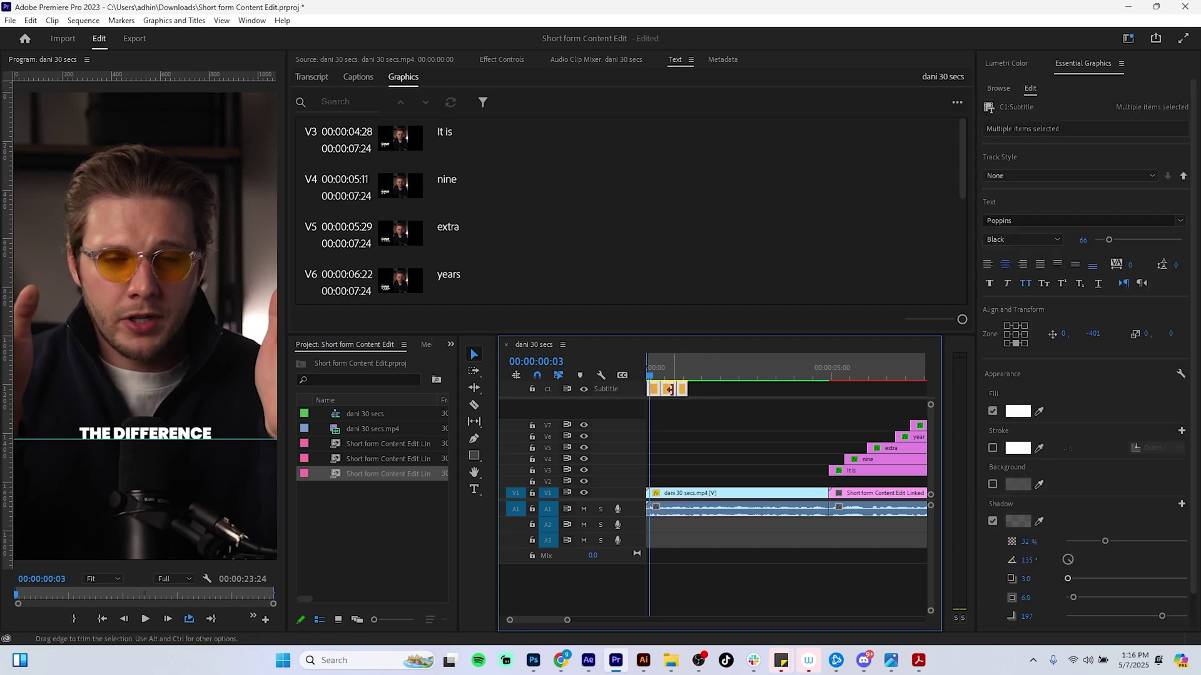
pyautogui.click(175, 21)
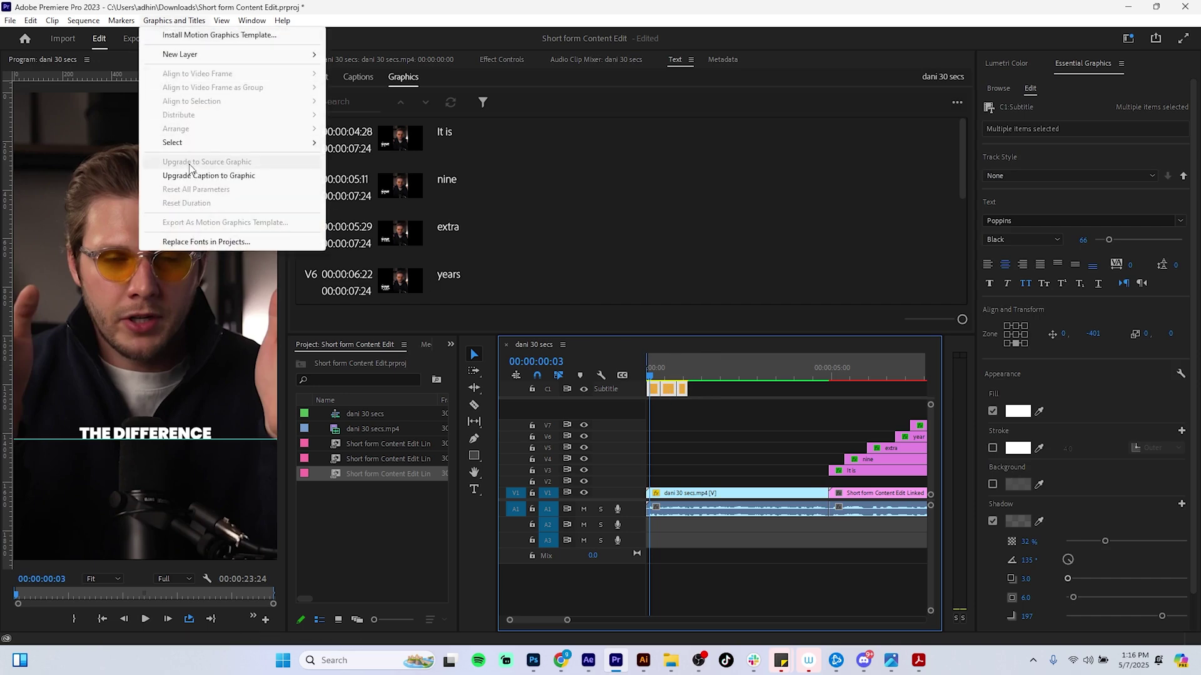
pyautogui.click(238, 176)
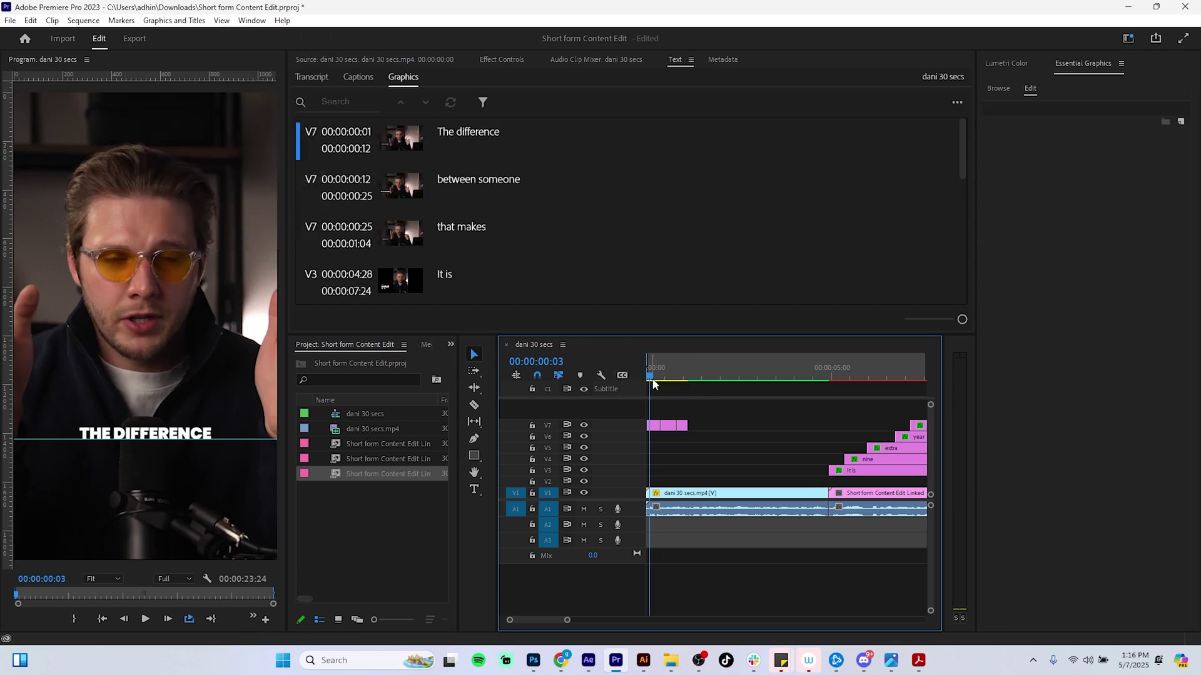
# Step: Stagger "The difference", "between someone" and "that makes" on V5, V6 and V7, all extended to end at 00:00:01:04
pyautogui.moveTo(654, 383); pyautogui.dragTo(666, 383)
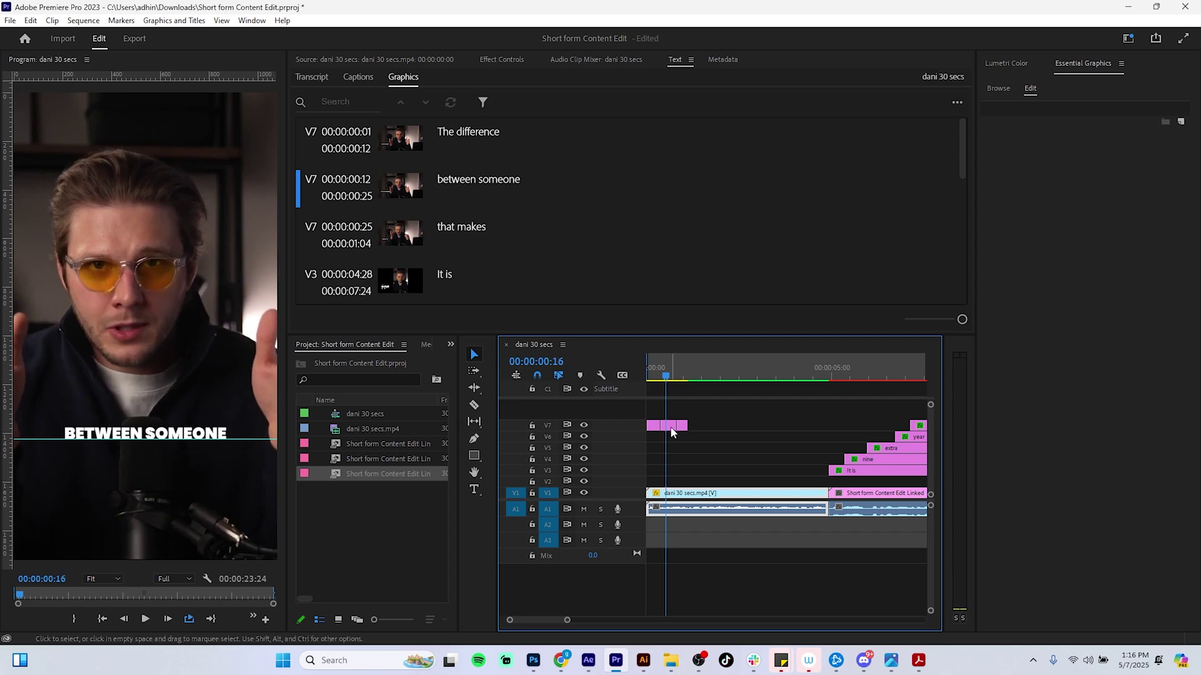
pyautogui.moveTo(654, 432); pyautogui.dragTo(686, 449)
pyautogui.moveTo(667, 374); pyautogui.dragTo(682, 377)
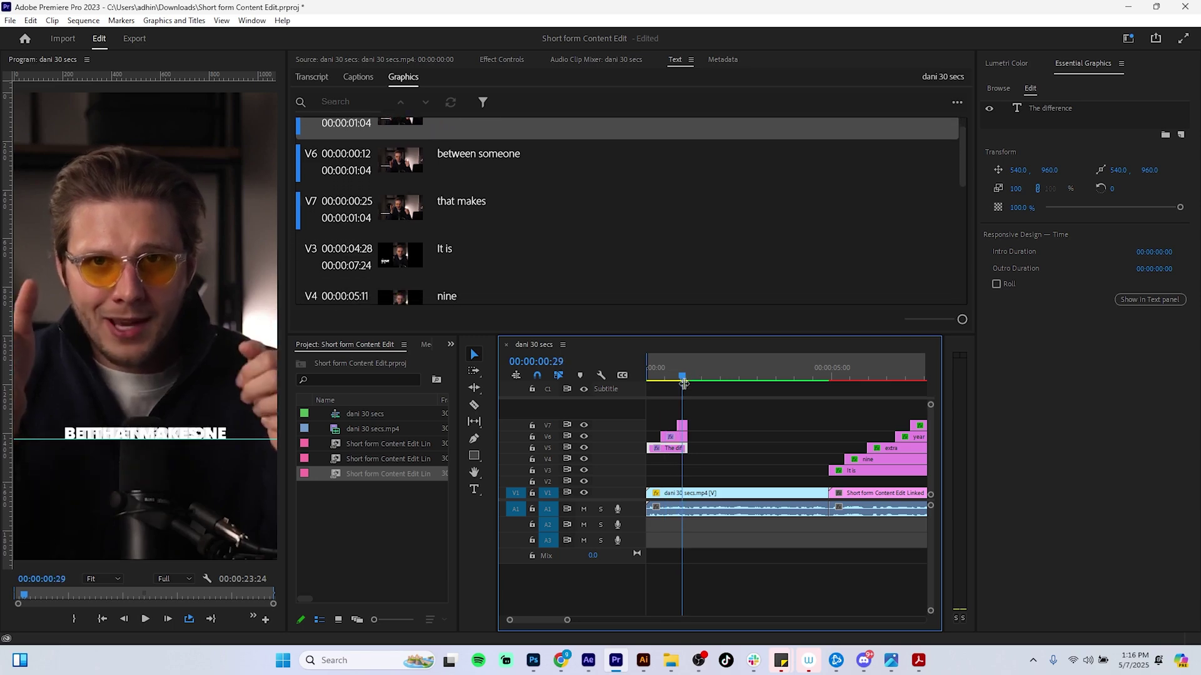
# Step: Stack the lines by setting the vertical position of "between someone" to 1022 and of "that makes" to 1128
pyautogui.click(679, 436)
pyautogui.moveTo(1049, 172); pyautogui.dragTo(1087, 172)
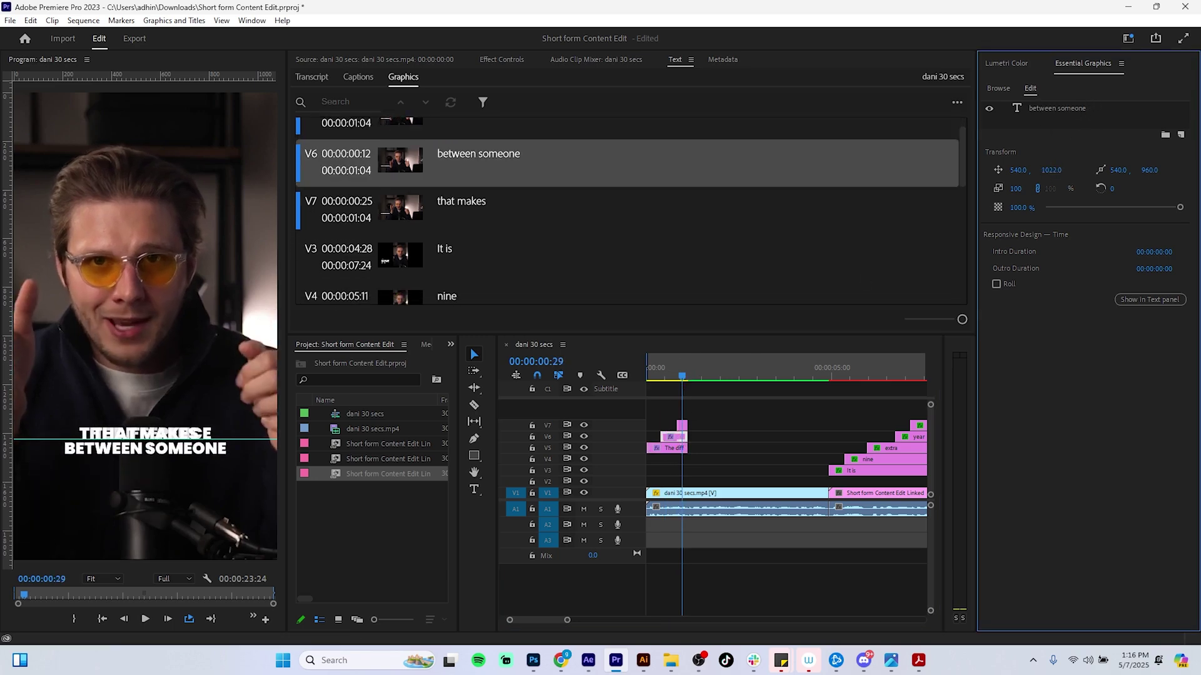
pyautogui.click(682, 425)
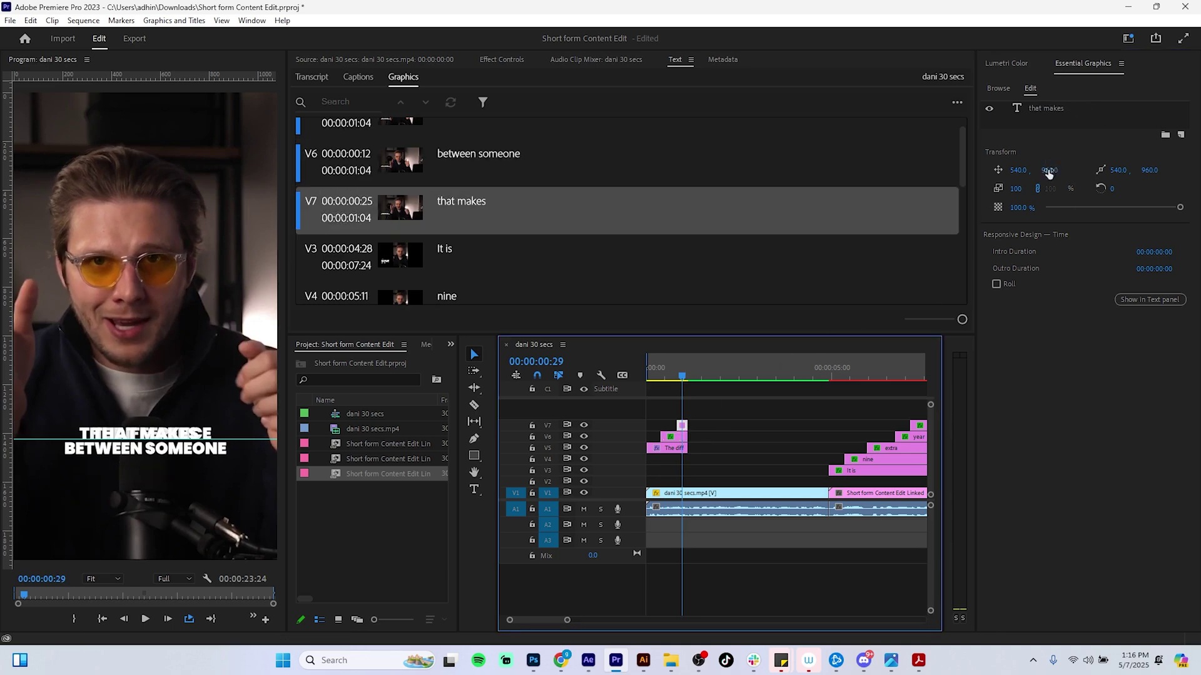
pyautogui.moveTo(1049, 173); pyautogui.dragTo(875, 309)
# Step: Enlarge the "between someone" text to font size 73
pyautogui.click(673, 438)
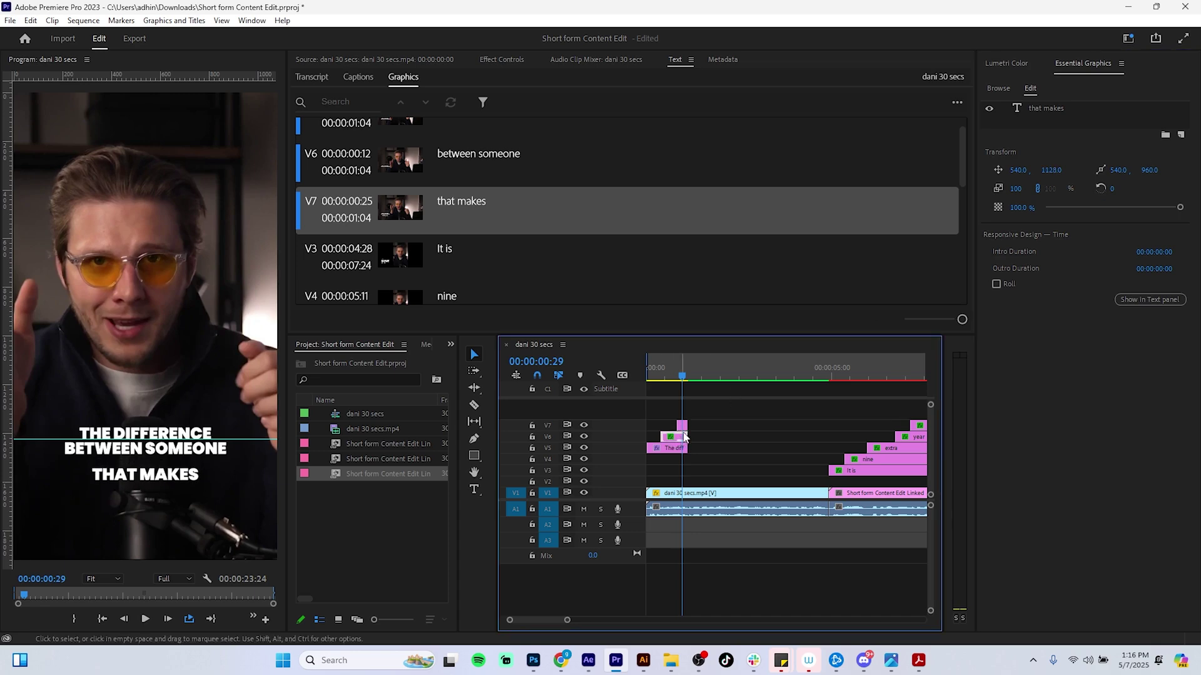
pyautogui.click(1038, 109)
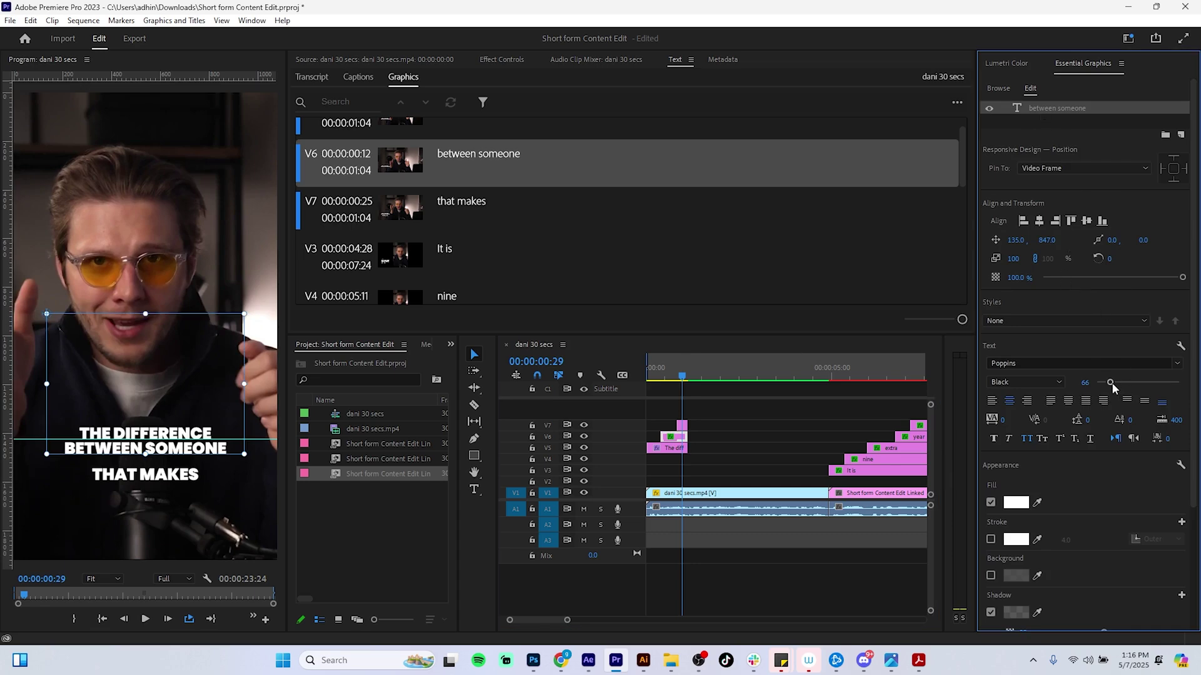
pyautogui.moveTo(1112, 383); pyautogui.dragTo(1113, 385)
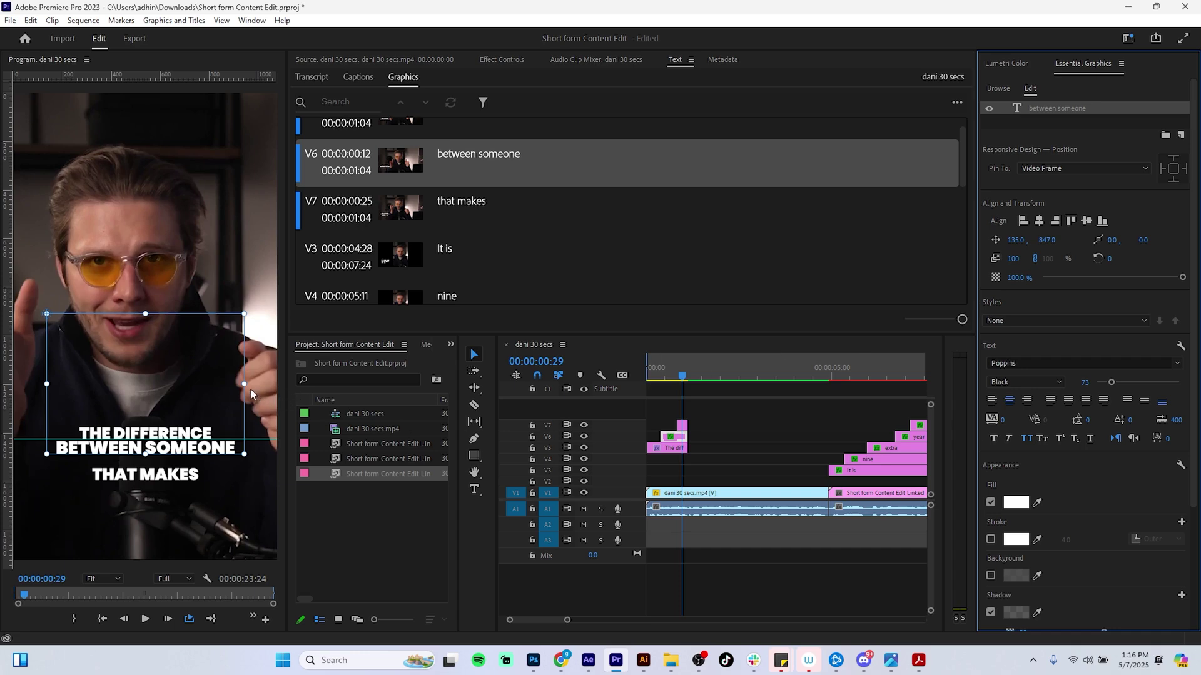
# Step: Widen the "between someone" text box and place it between the other two lines at position 58, 860.3
pyautogui.moveTo(246, 384); pyautogui.dragTo(282, 397)
pyautogui.moveTo(239, 452)
pyautogui.mouseDown()
pyautogui.moveTo(220, 449)
pyautogui.moveTo(217, 461)
pyautogui.moveTo(216, 447)
pyautogui.moveTo(224, 458)
pyautogui.mouseUp()
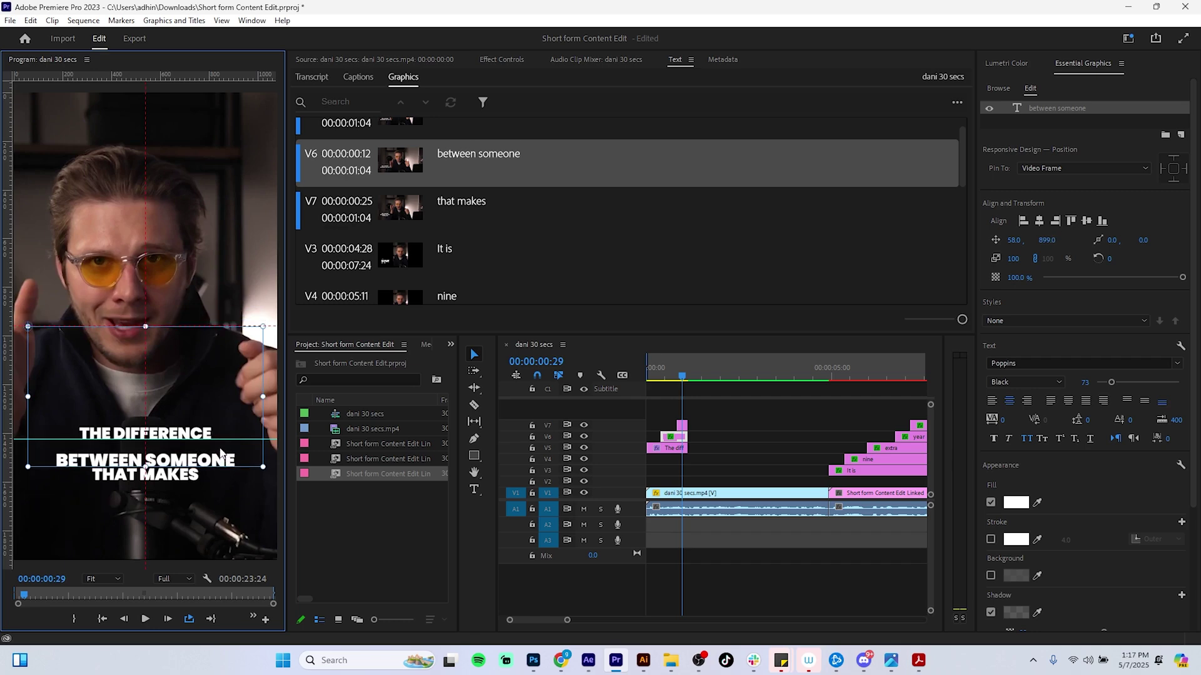
pyautogui.moveTo(221, 464); pyautogui.dragTo(220, 453)
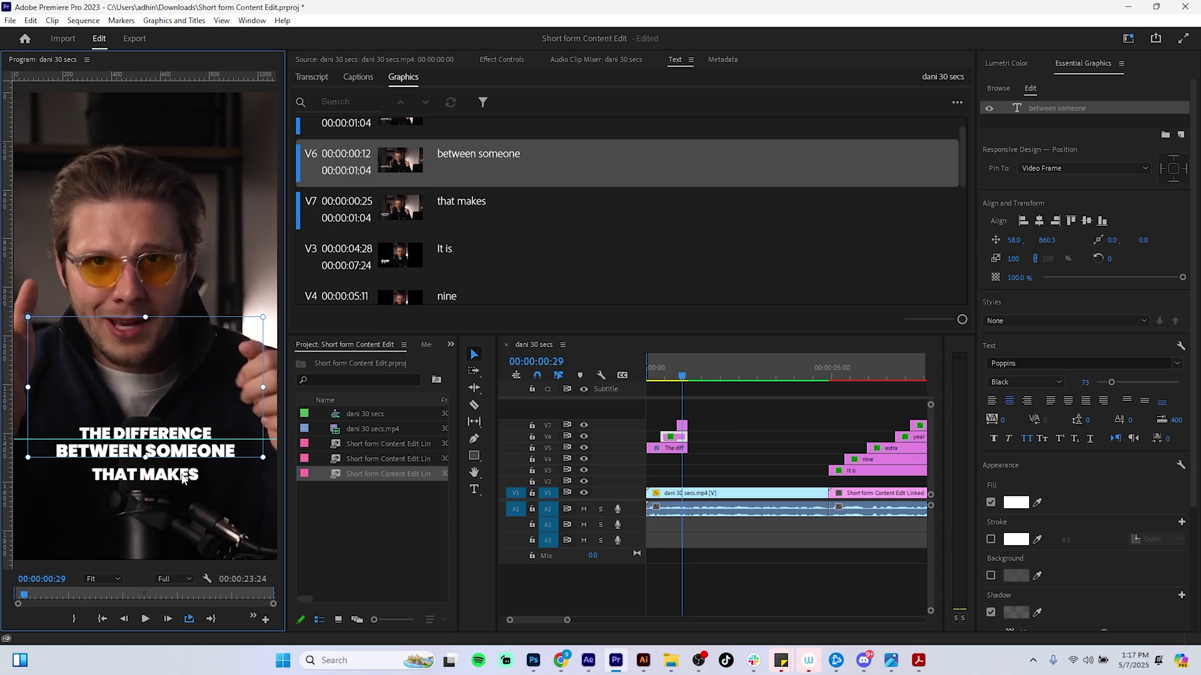
# Step: Return to the start of the sequence and play back the stacked opening text graphics
pyautogui.press('Down')
pyautogui.press('Down')
pyautogui.press('Down')
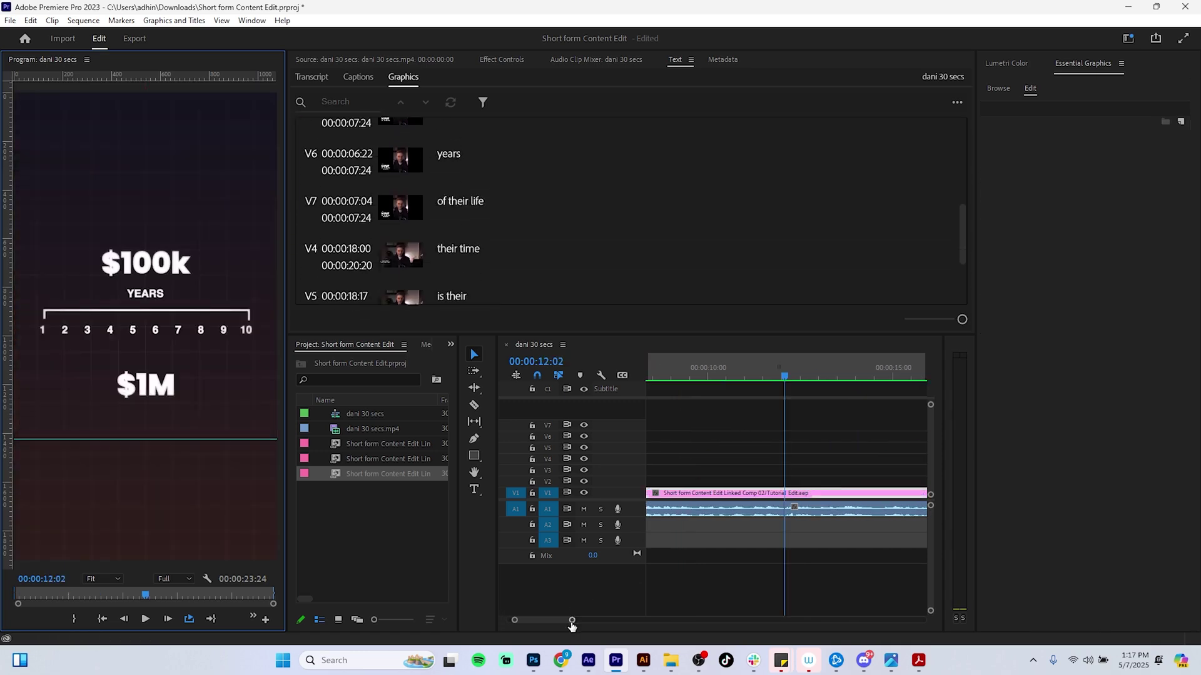
pyautogui.moveTo(571, 621); pyautogui.dragTo(629, 621)
pyautogui.moveTo(660, 371); pyautogui.dragTo(647, 375)
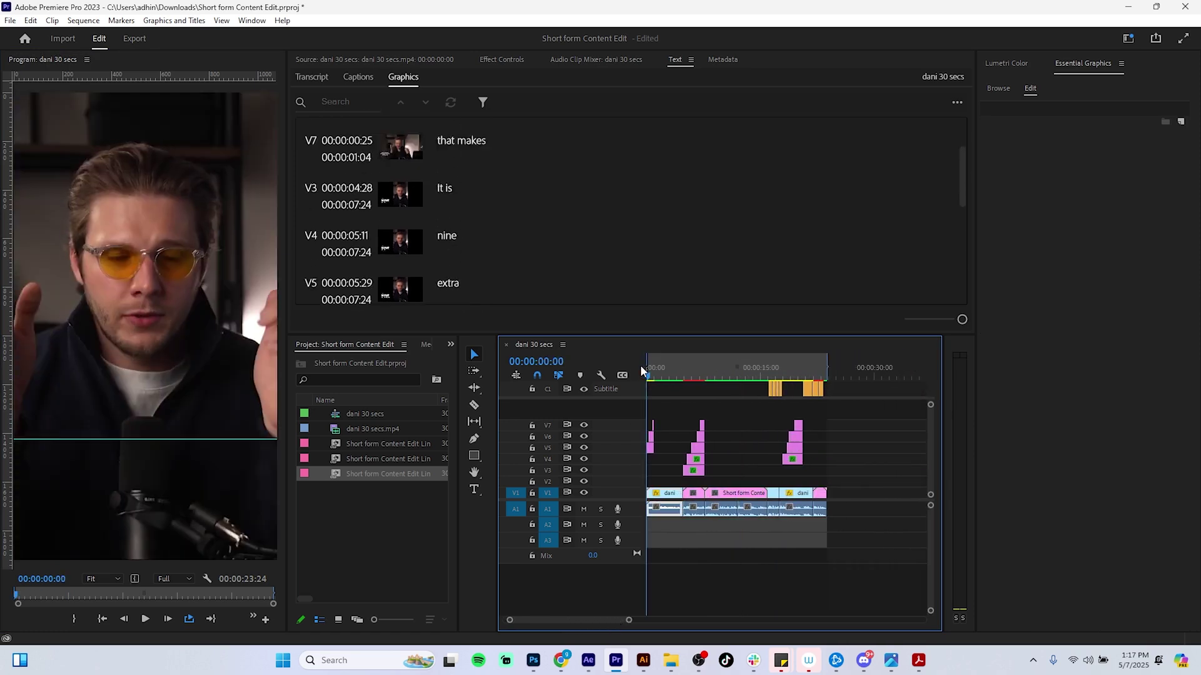
pyautogui.moveTo(629, 620); pyautogui.dragTo(558, 620)
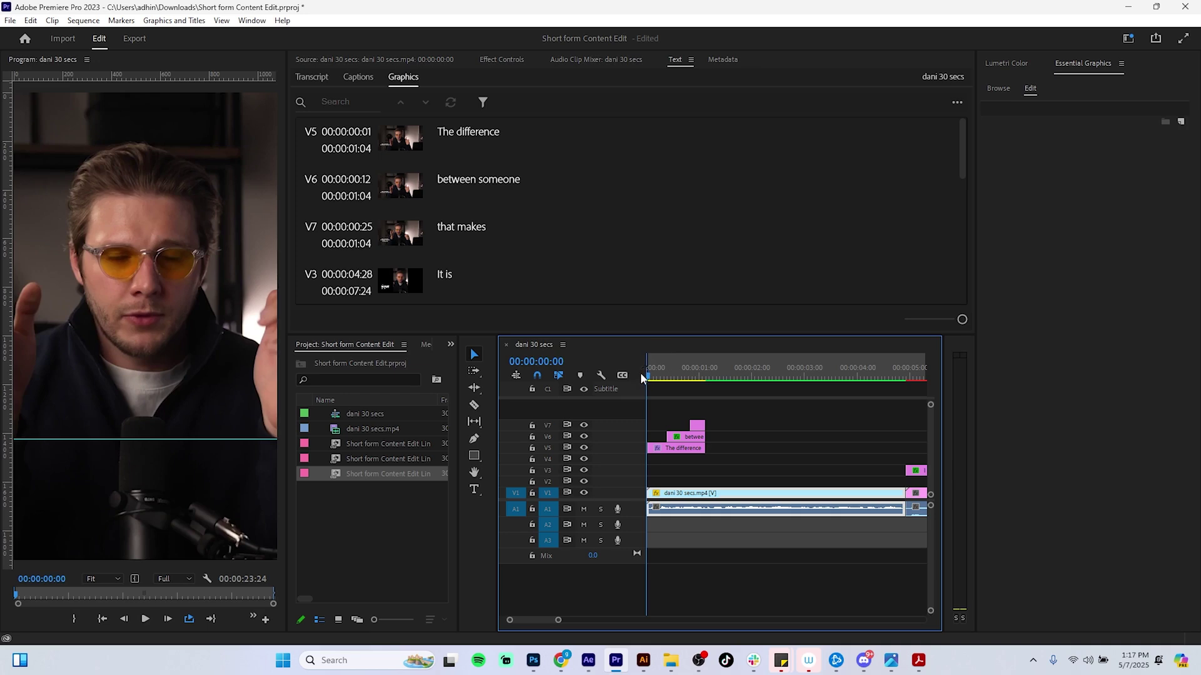
pyautogui.press('space')
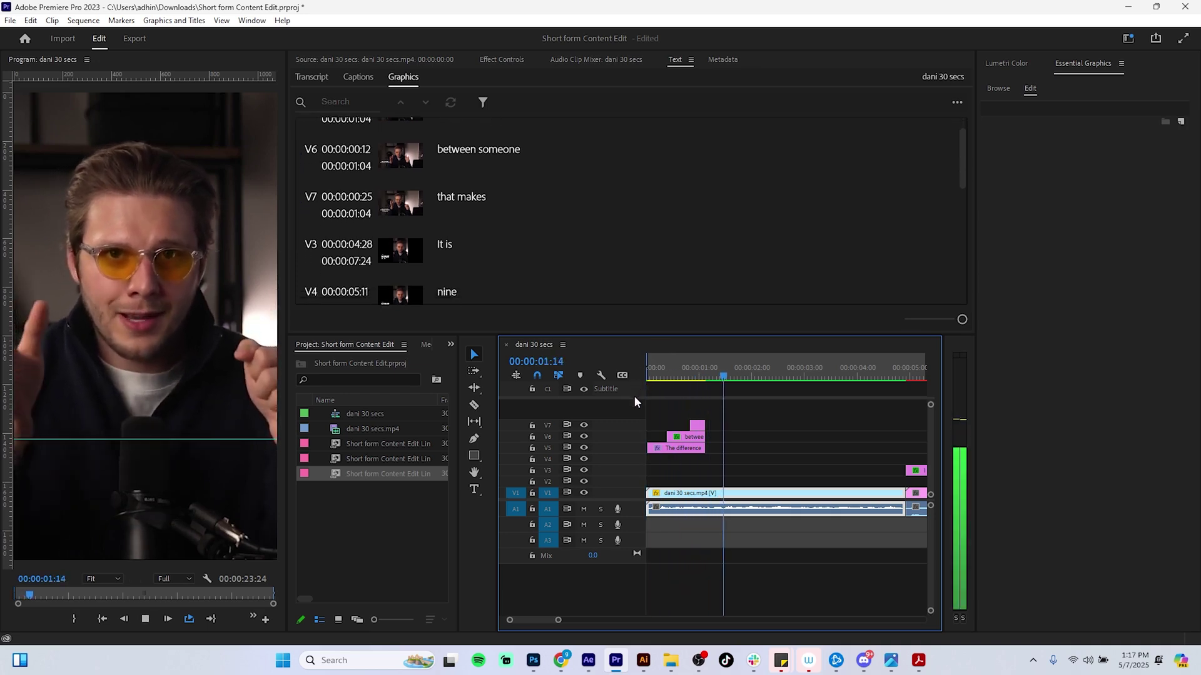
# Step: Enlarge "between someone" to font size 82 at vertical position 871.3 and set the vertical position of "that makes" to 1115
pyautogui.click(699, 378)
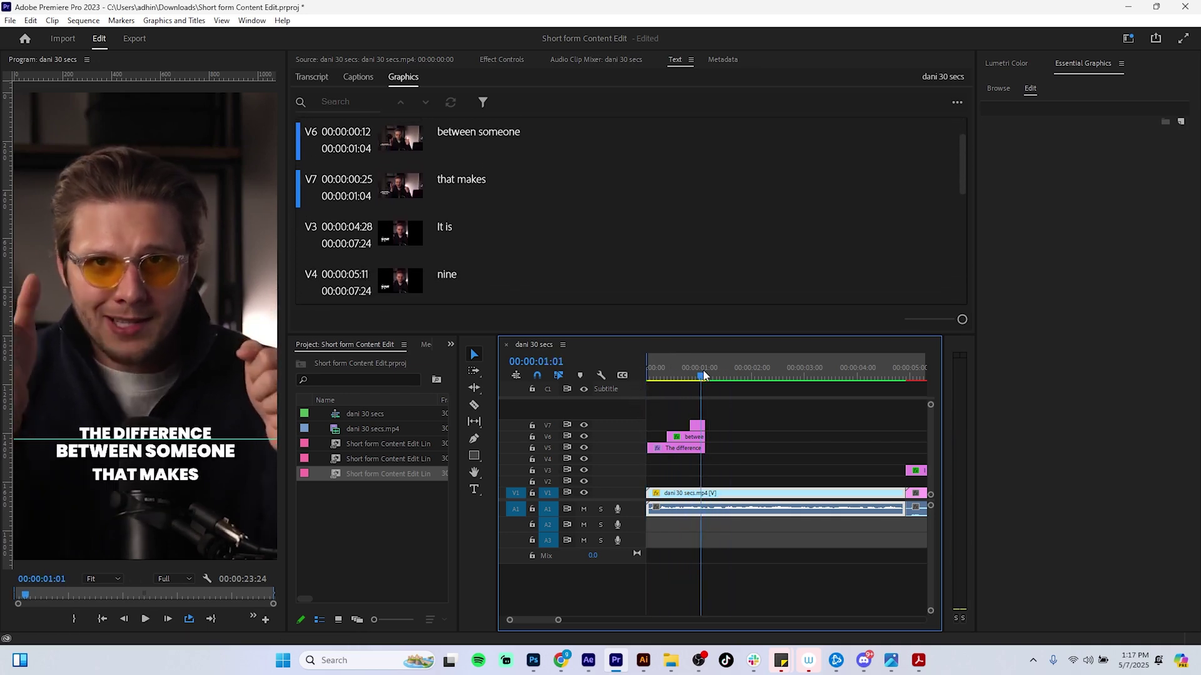
pyautogui.click(699, 438)
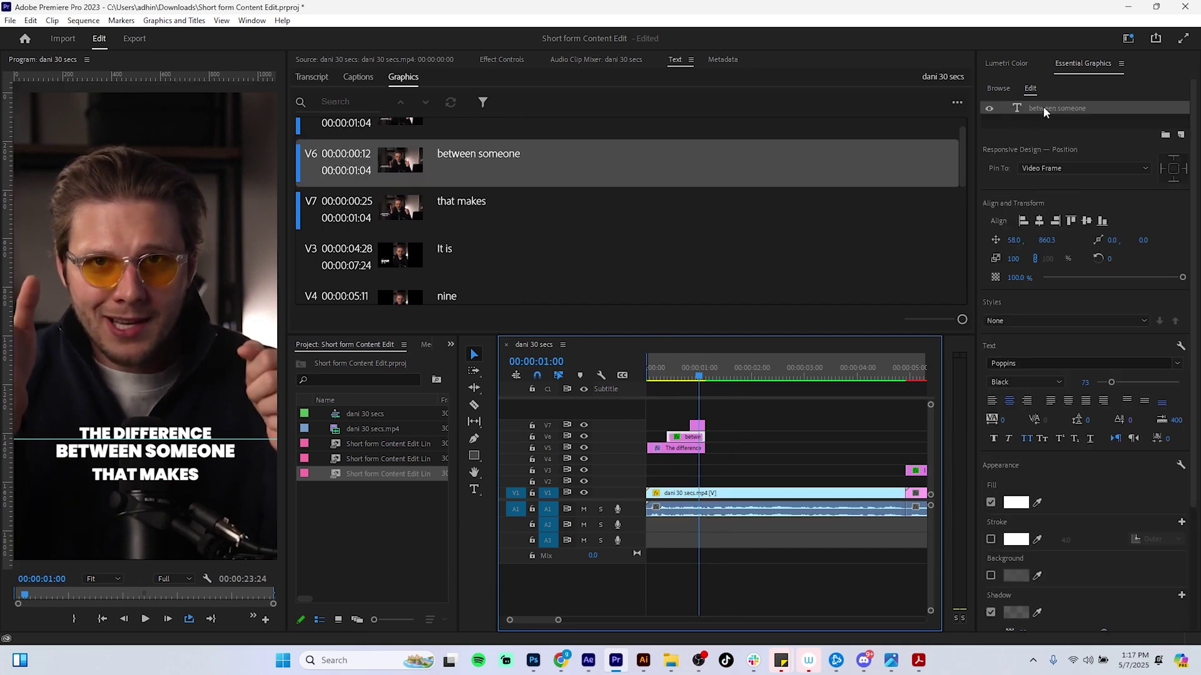
pyautogui.moveTo(1114, 384); pyautogui.dragTo(1111, 385)
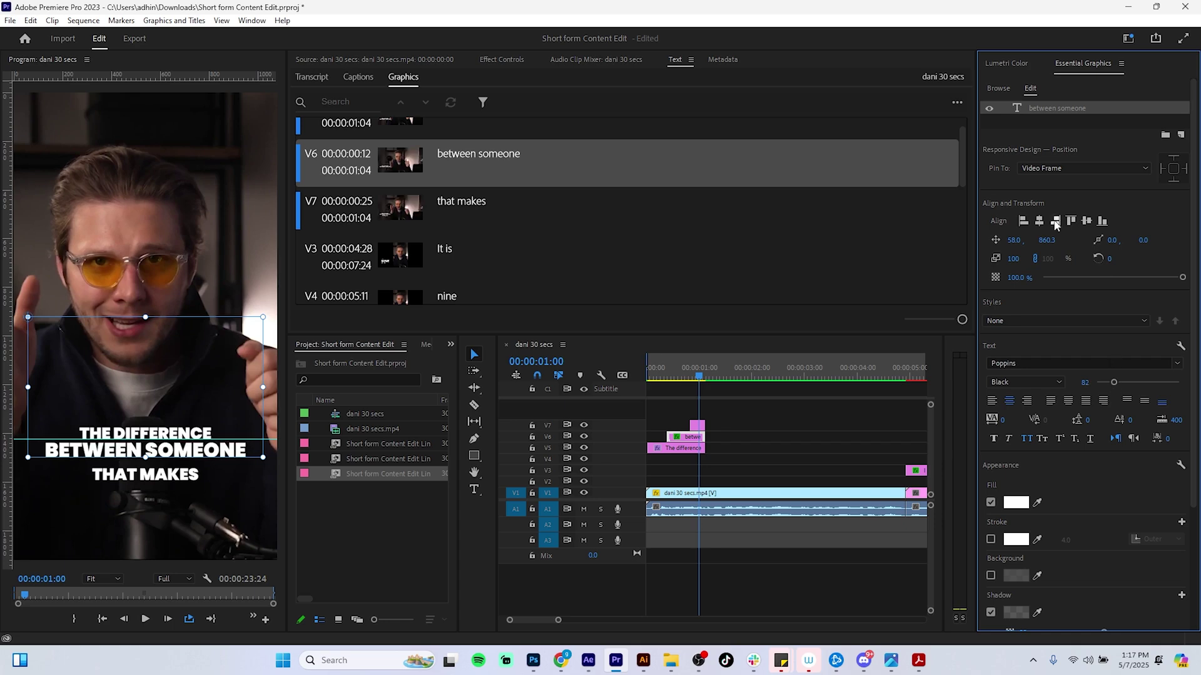
pyautogui.moveTo(1045, 240); pyautogui.dragTo(1051, 240)
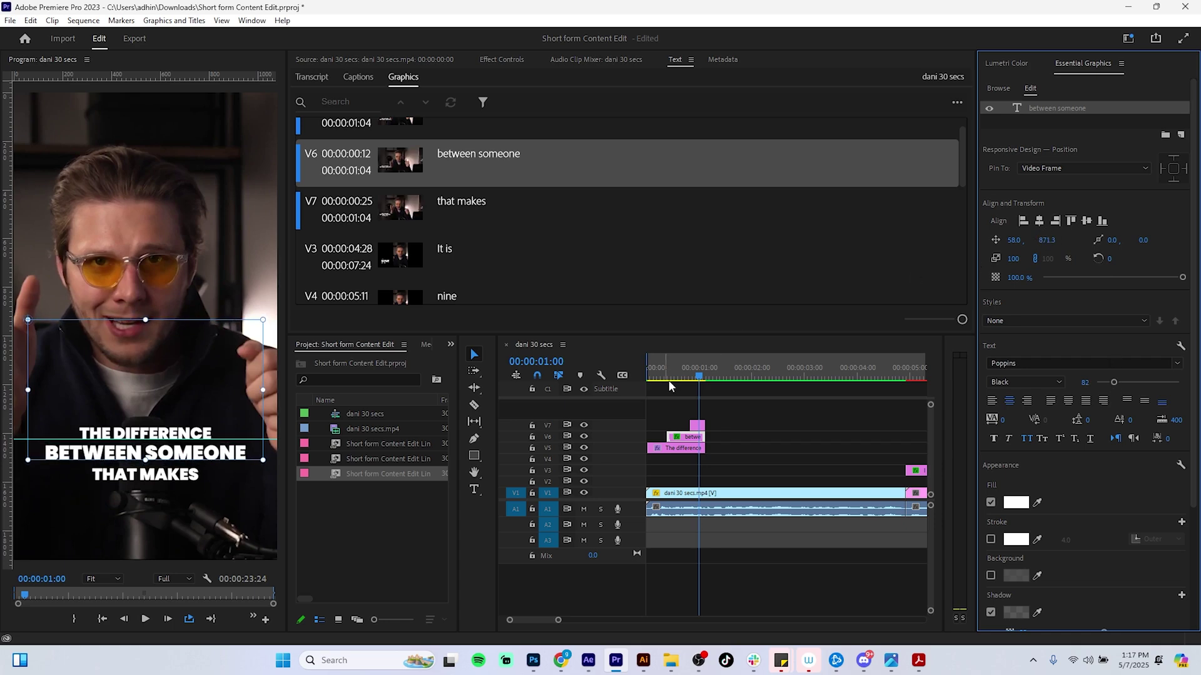
pyautogui.click(698, 427)
pyautogui.moveTo(1051, 170); pyautogui.dragTo(1041, 170)
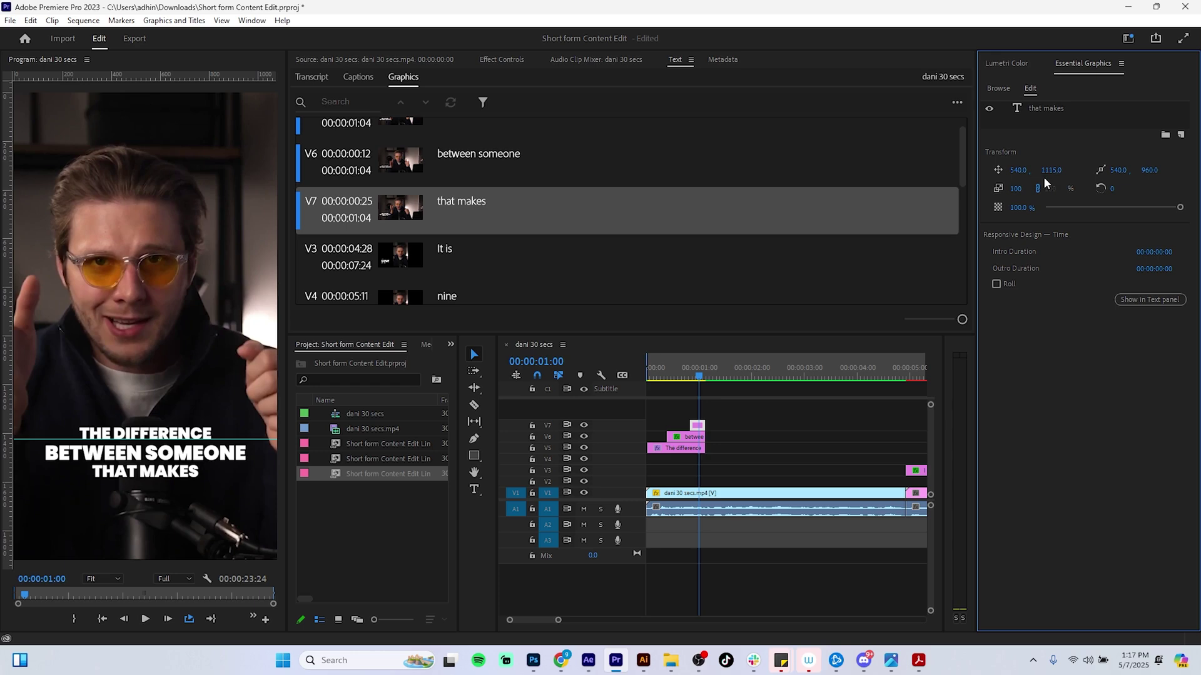
# Step: Play back the whole sequence from the start to review all text graphics and captions
pyautogui.moveTo(557, 620); pyautogui.dragTo(622, 621)
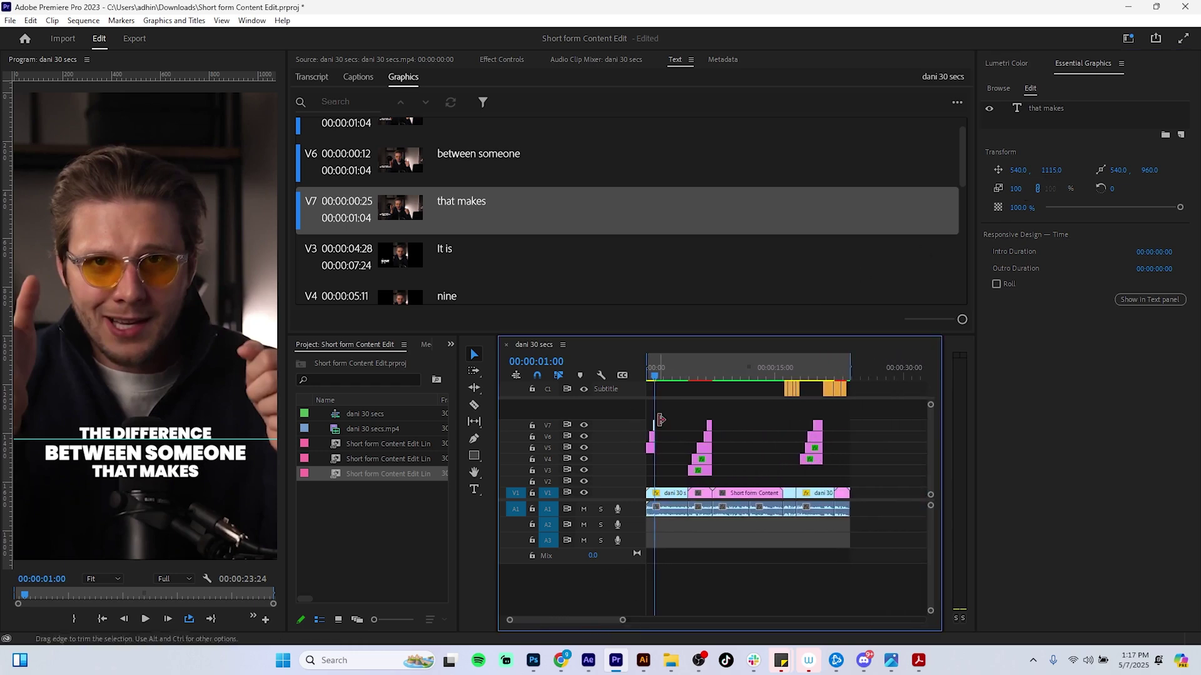
pyautogui.moveTo(658, 376); pyautogui.dragTo(634, 378)
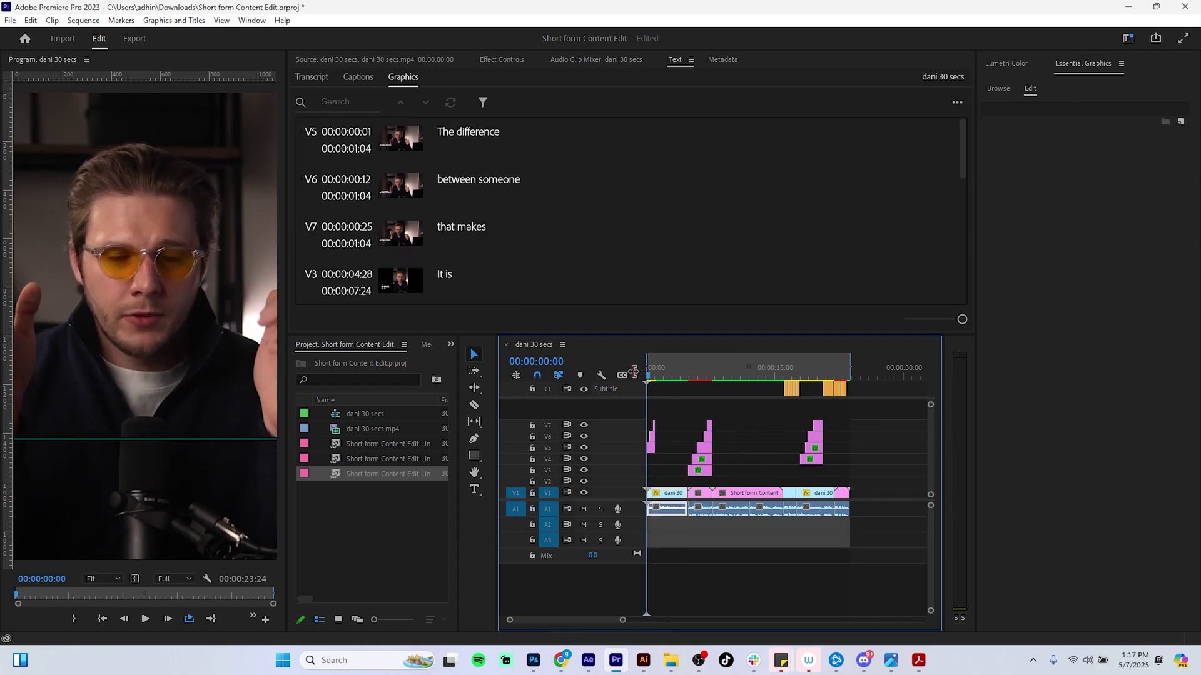
pyautogui.press('space')
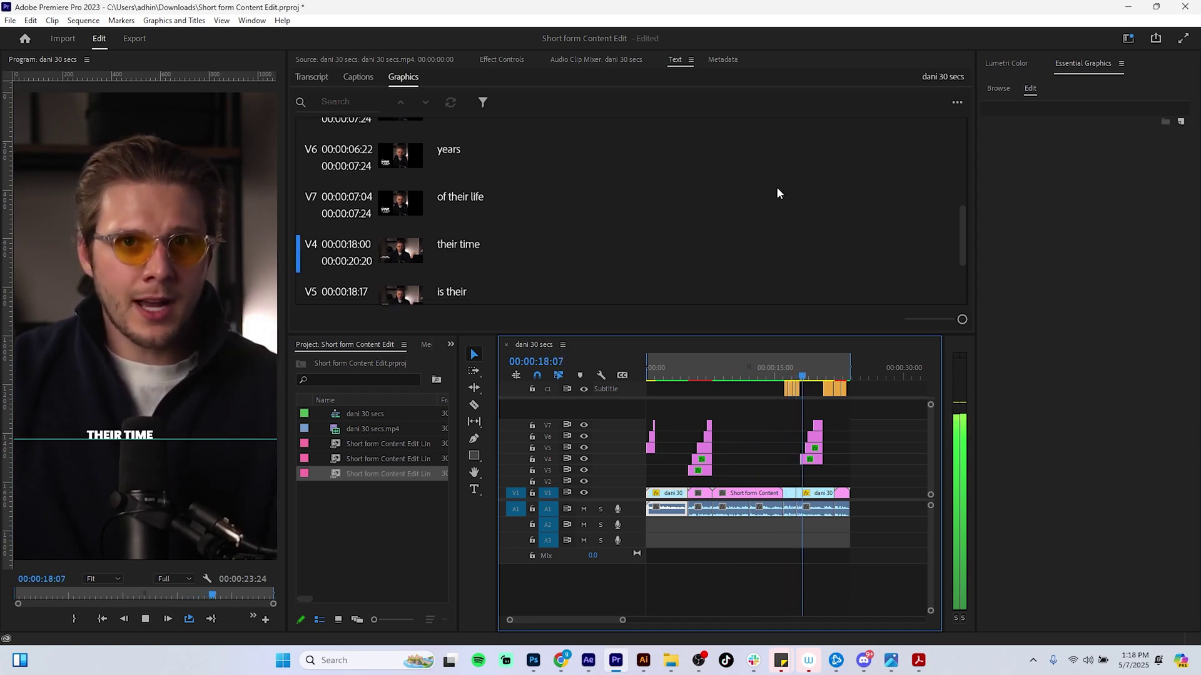
pyautogui.scroll(-1, 773, 192)
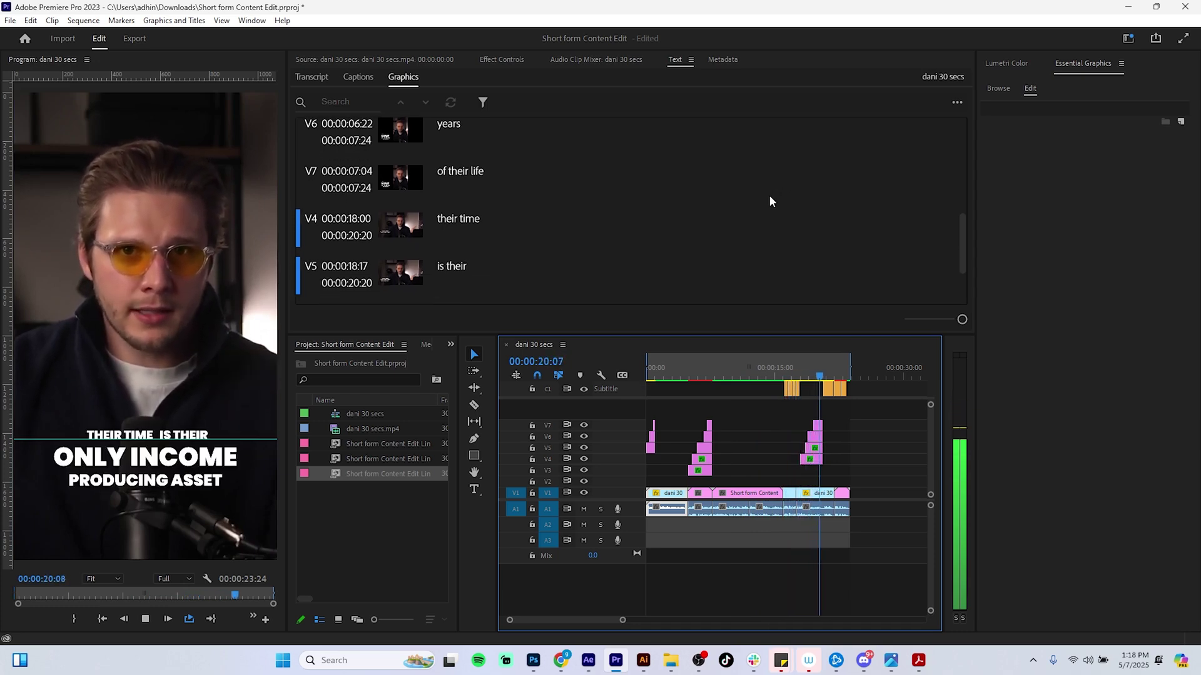
pyautogui.scroll(-3, 770, 200)
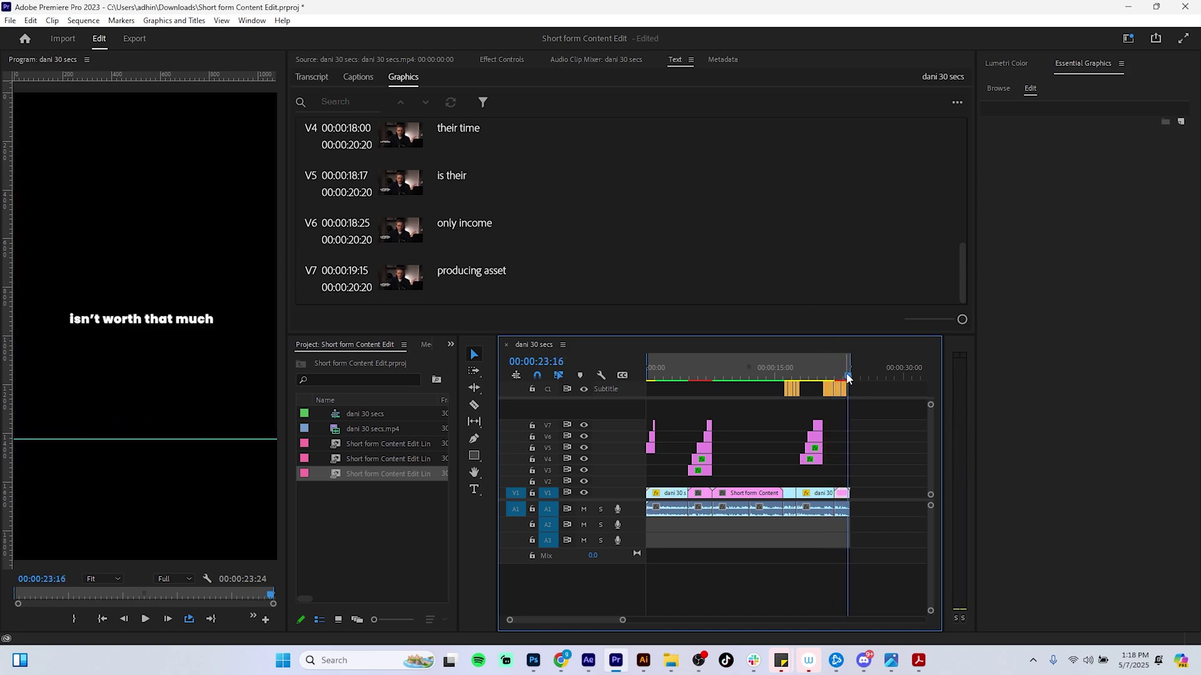
# Step: Open the closing linked composition in After Effects, hide its "isn't worth that much" text and Black Solid 1 layers, and return to Premiere Pro
pyautogui.moveTo(847, 378); pyautogui.dragTo(838, 387)
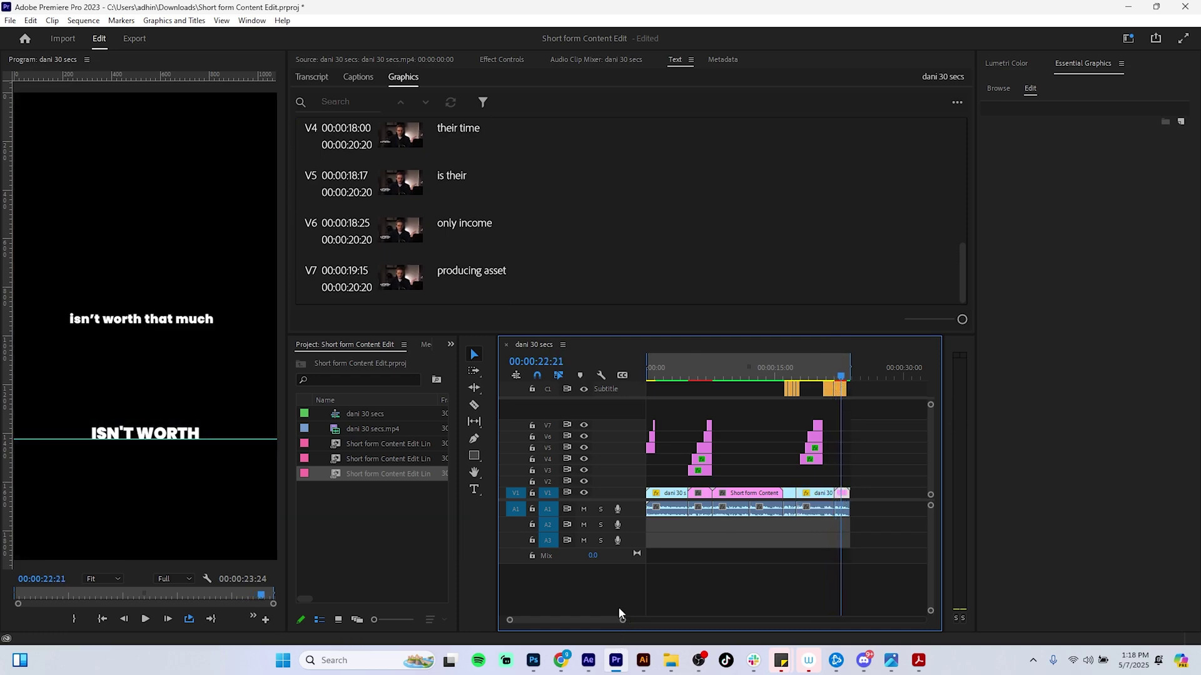
pyautogui.rightClick(843, 498)
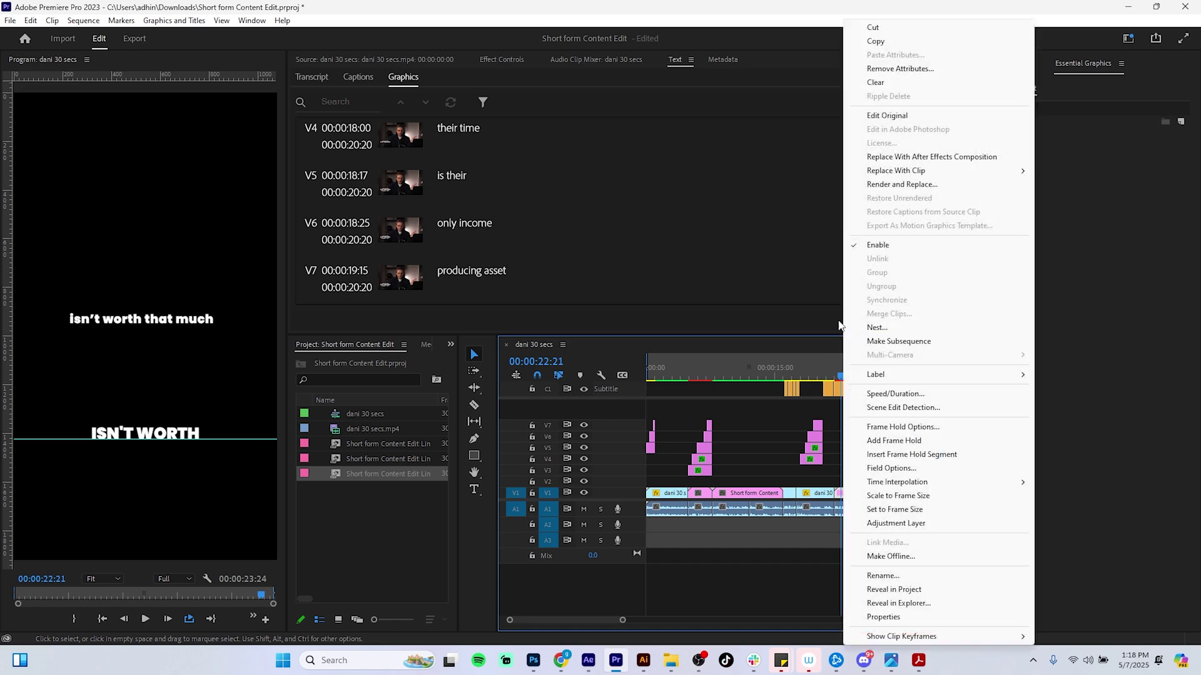
pyautogui.click(904, 111)
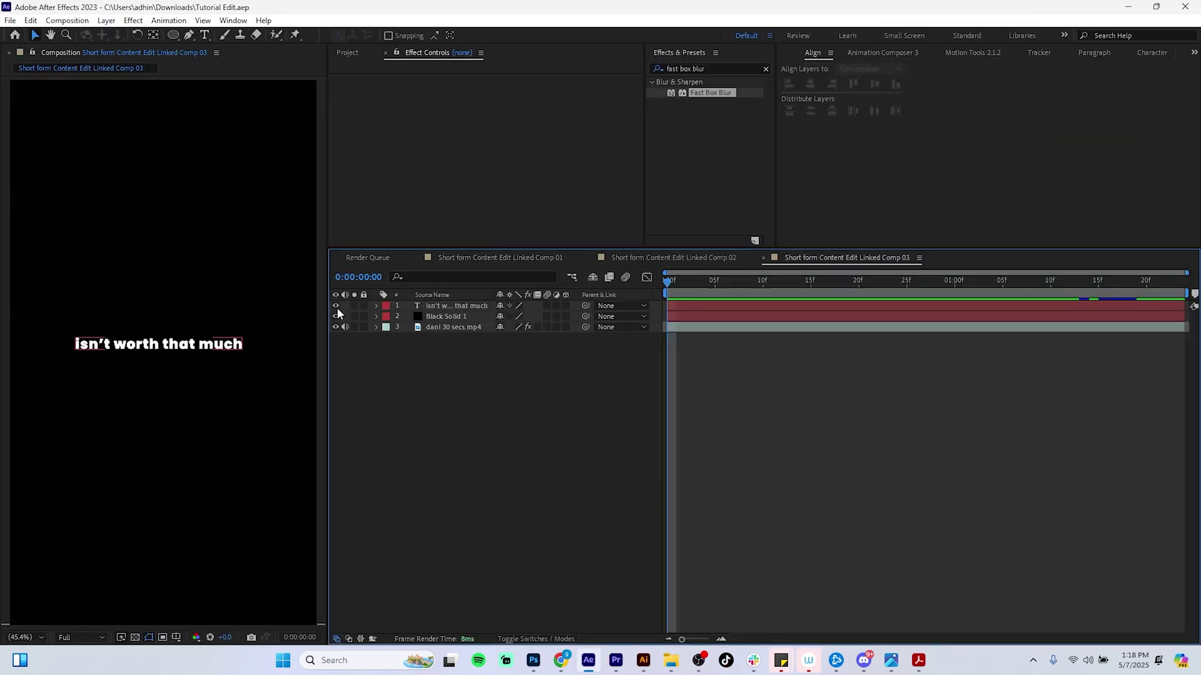
pyautogui.press('capslock')
pyautogui.press('capslock')
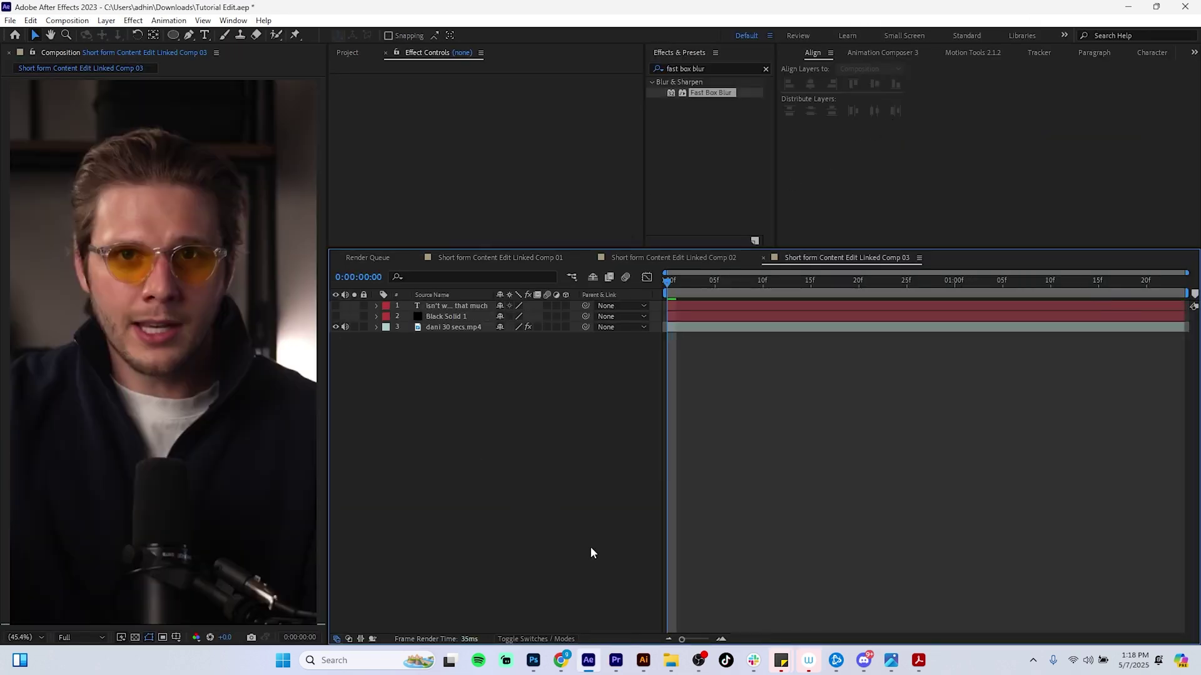
pyautogui.click(615, 661)
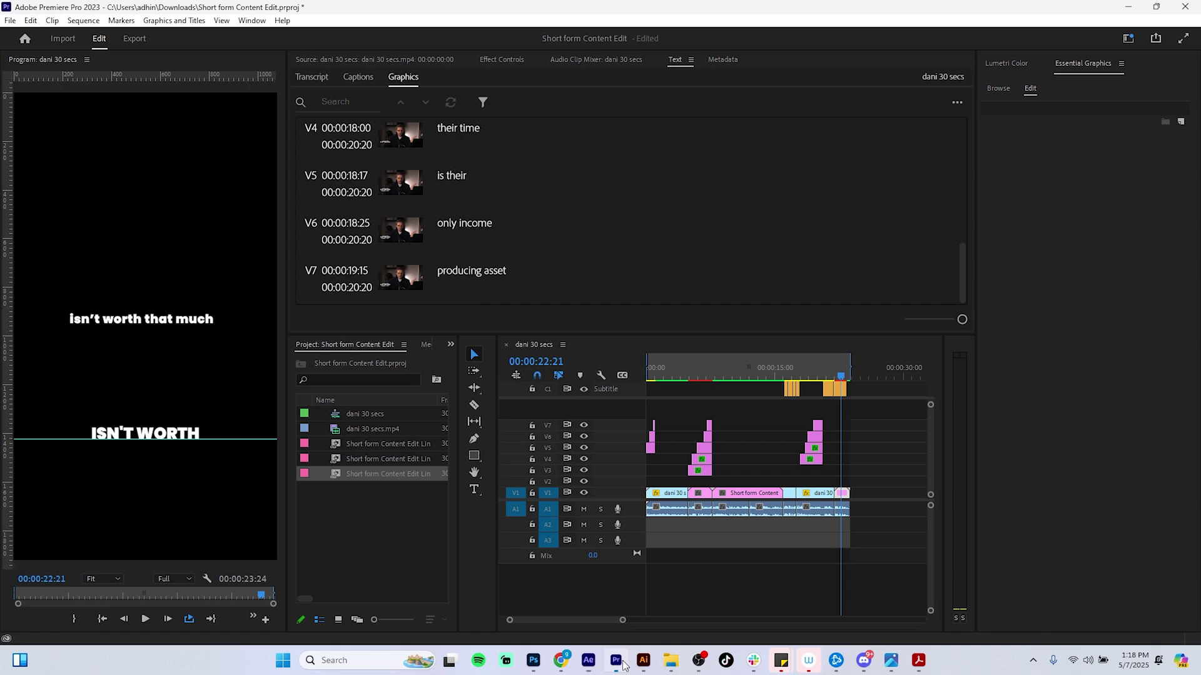
# Step: Play back the opening from the sequence start, park the playhead at 00:00:01:04 and save the project
pyautogui.moveTo(837, 372); pyautogui.dragTo(706, 395)
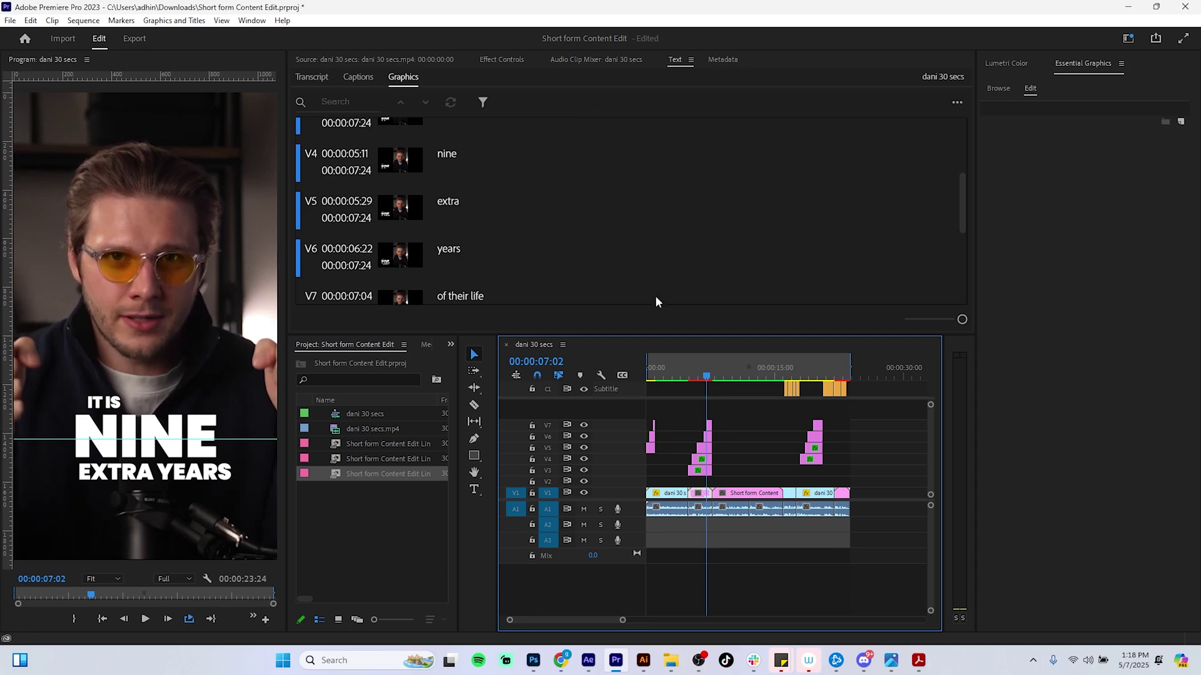
pyautogui.moveTo(706, 375); pyautogui.dragTo(639, 384)
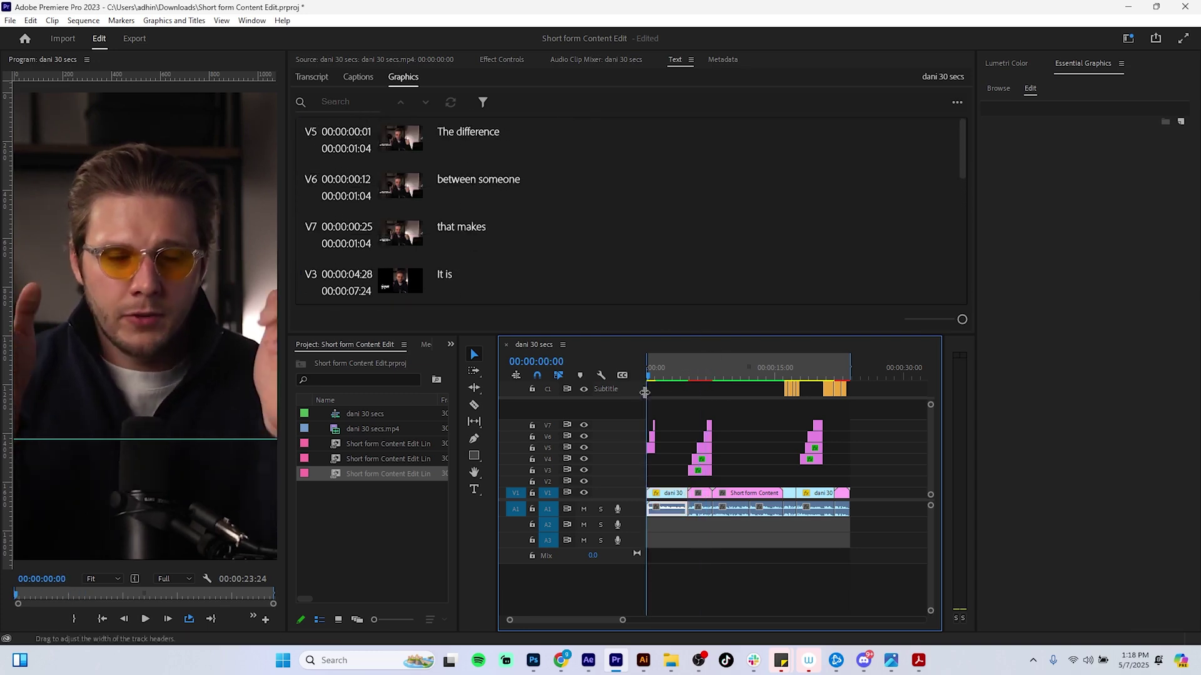
pyautogui.press('space')
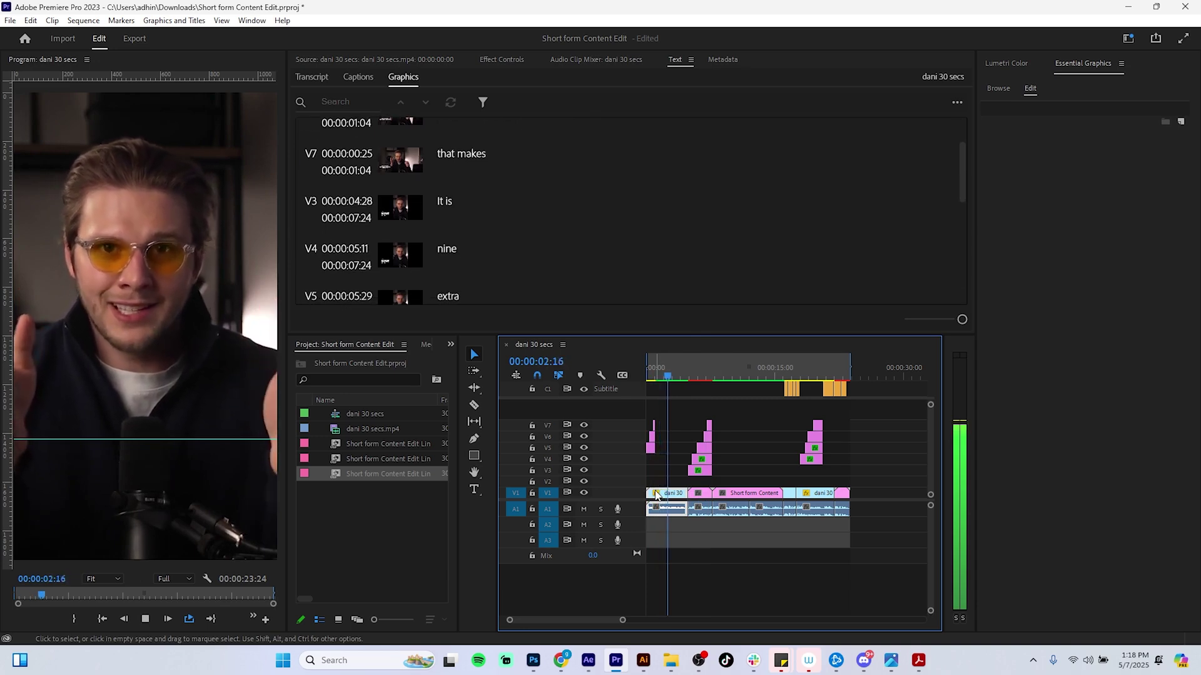
pyautogui.press('space')
pyautogui.moveTo(665, 382); pyautogui.dragTo(656, 381)
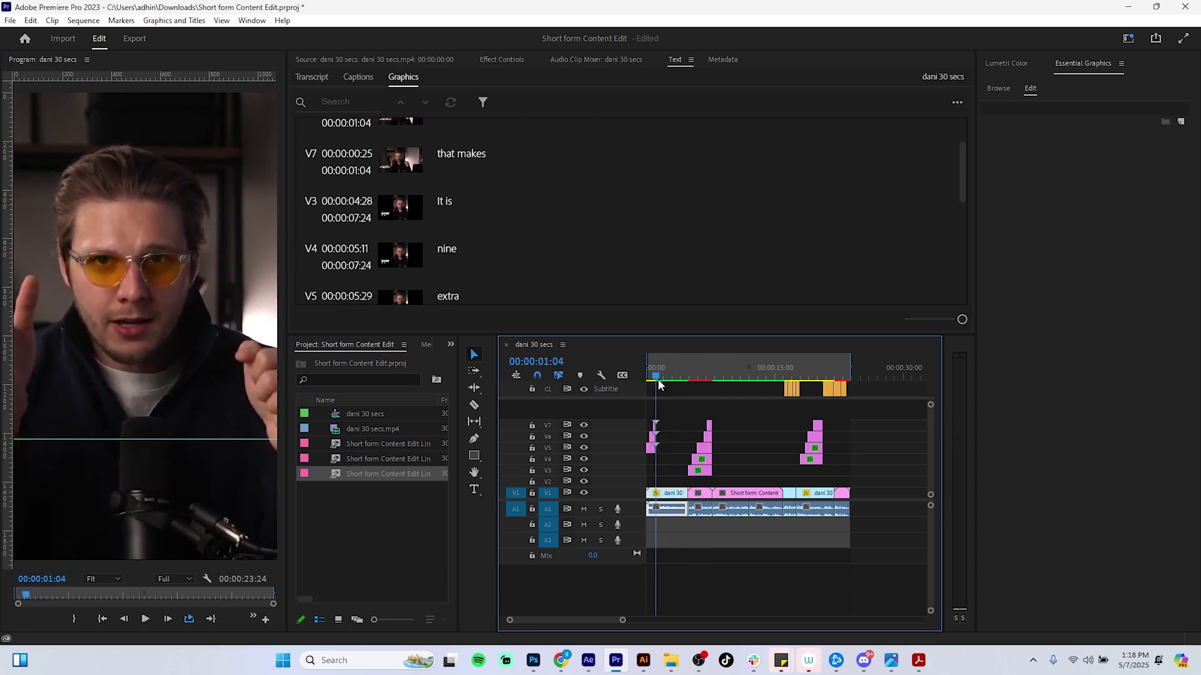
pyautogui.hotkey('ctrl', 's')
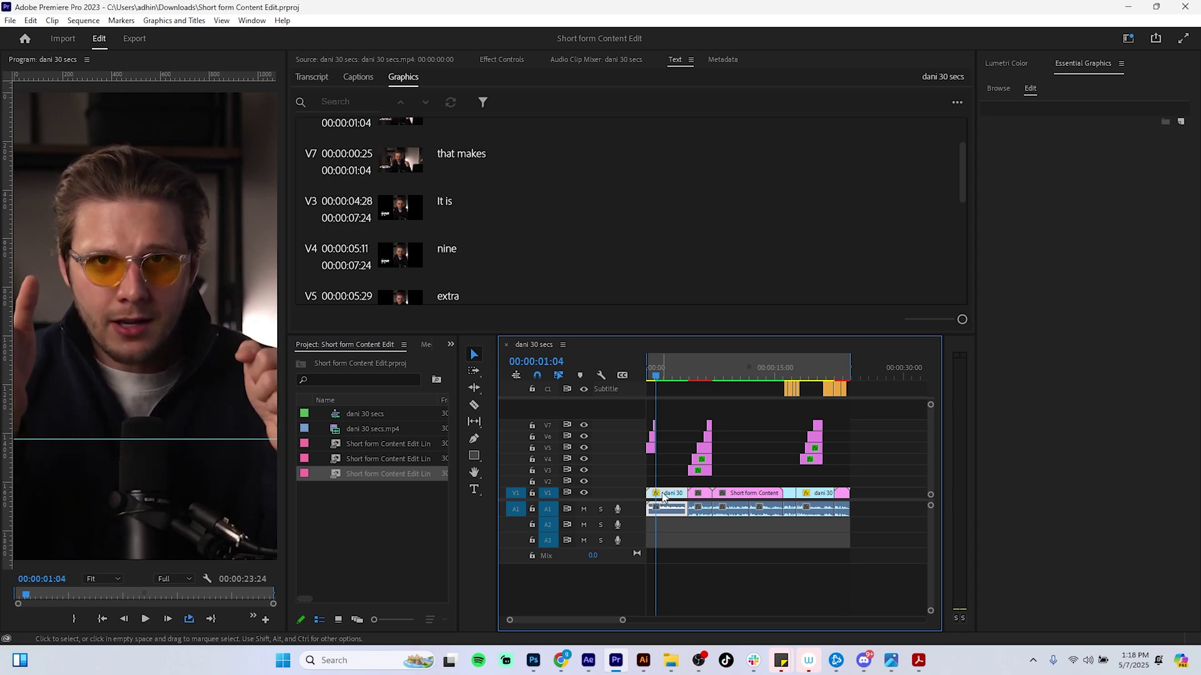
# Step: Split the first video clip at 00:00:01:04 where the opening text ends and replace its second part with an After Effects composition
pyautogui.moveTo(649, 376); pyautogui.dragTo(652, 377)
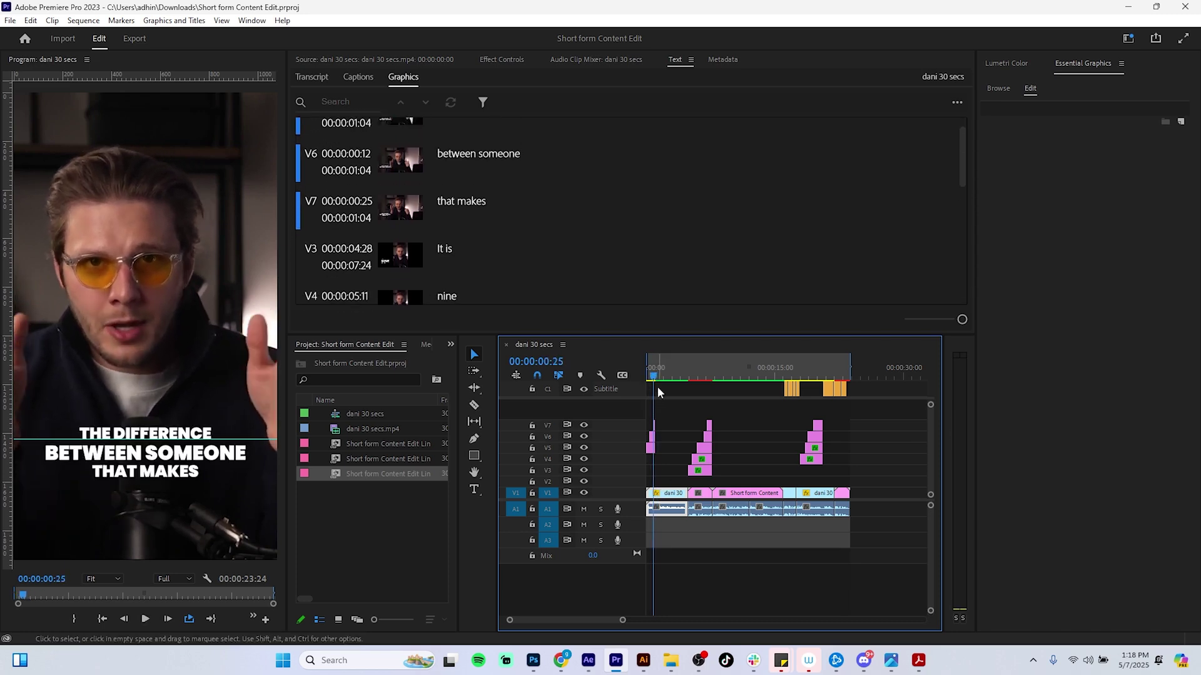
pyautogui.moveTo(621, 621); pyautogui.dragTo(599, 625)
pyautogui.click(671, 379)
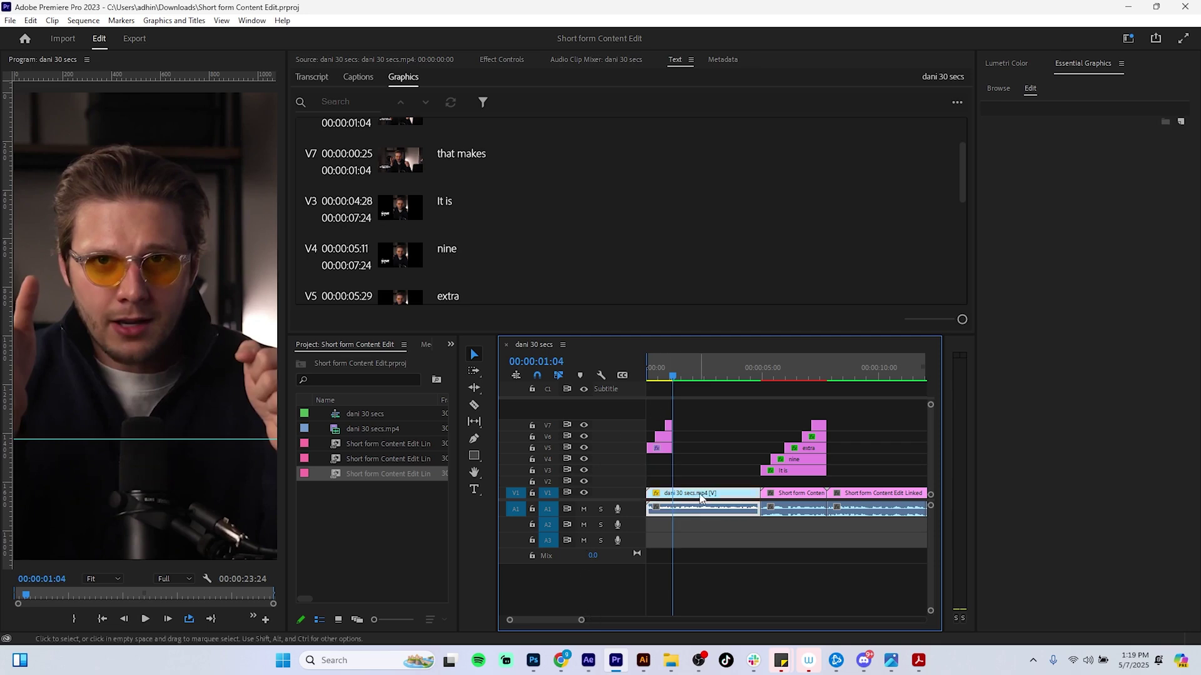
pyautogui.hotkey('ctrl', 'k')
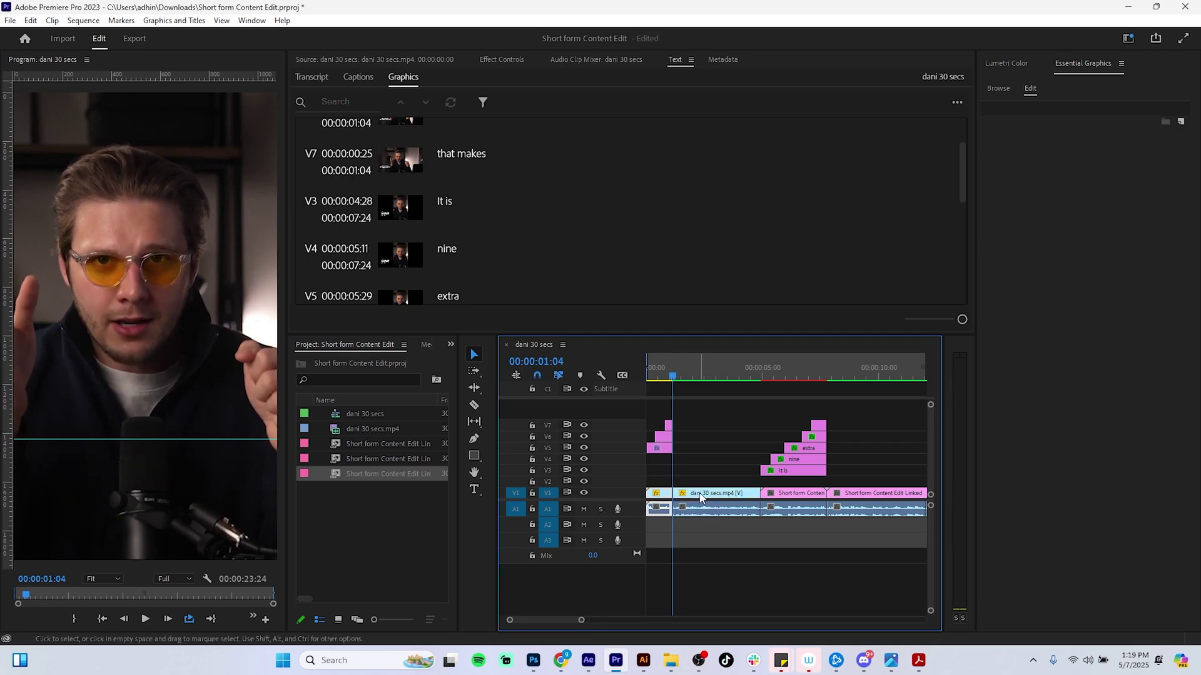
pyautogui.click(698, 495)
pyautogui.rightClick(701, 497)
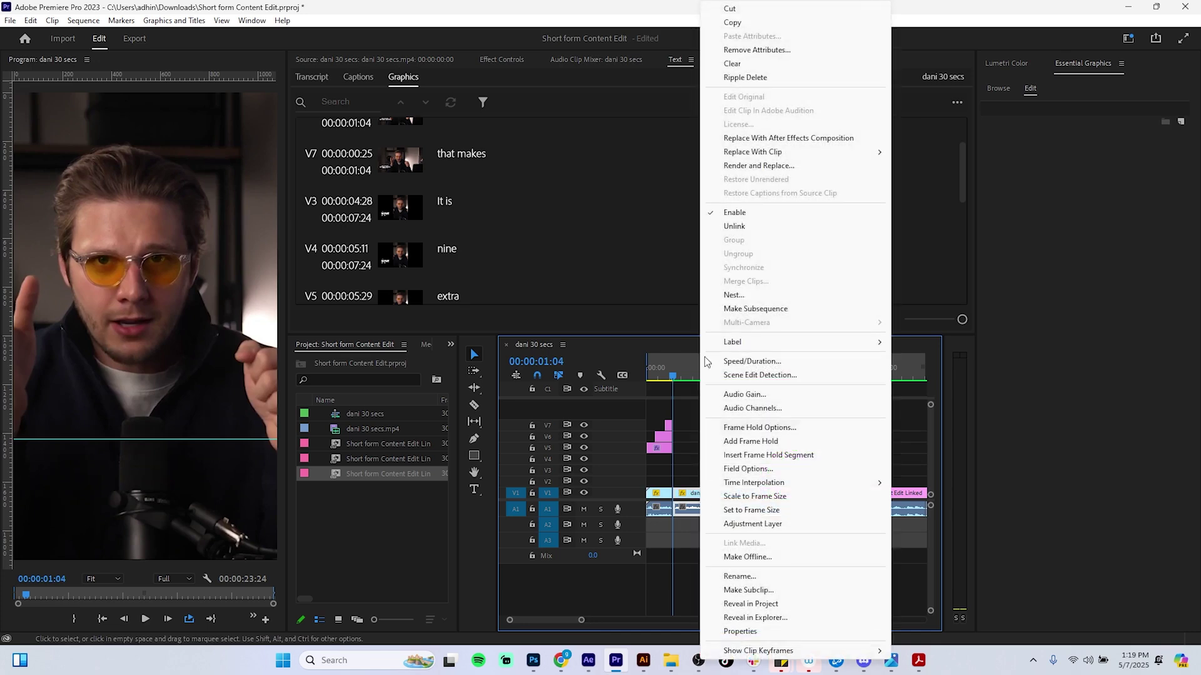
pyautogui.click(770, 139)
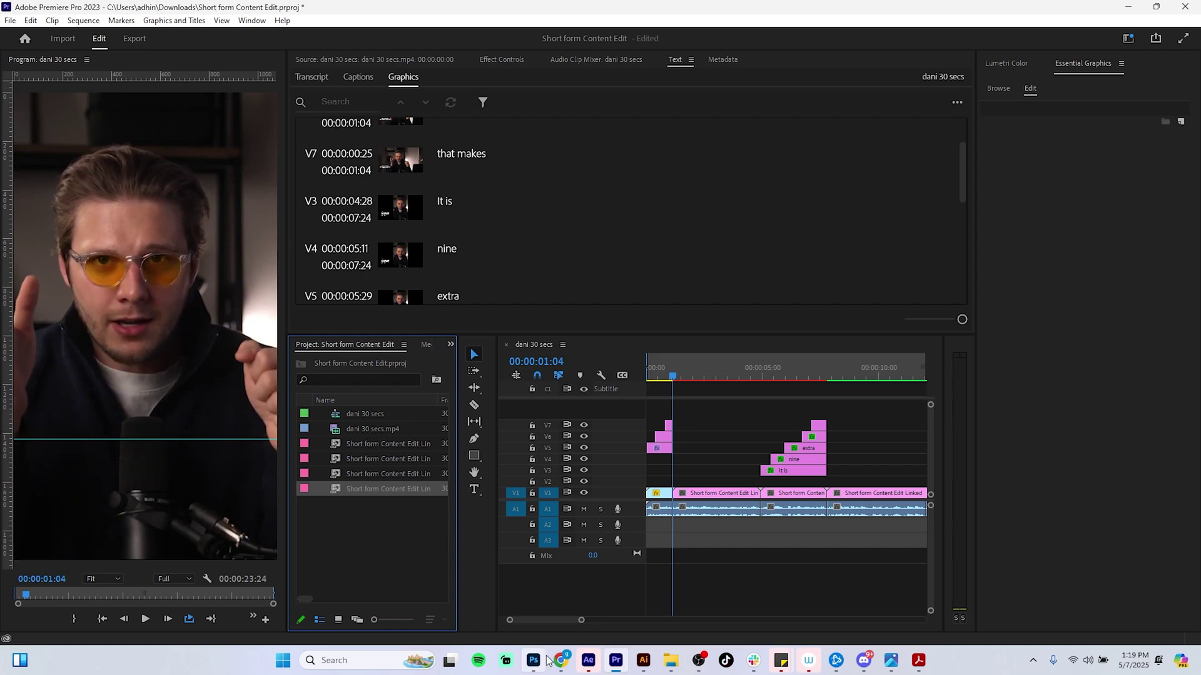
# Step: Switch to After Effects, disable both Stereo Mixer effects on the dani 30 secs.mp4 layer and preview the new composition
pyautogui.moveTo(571, 666)
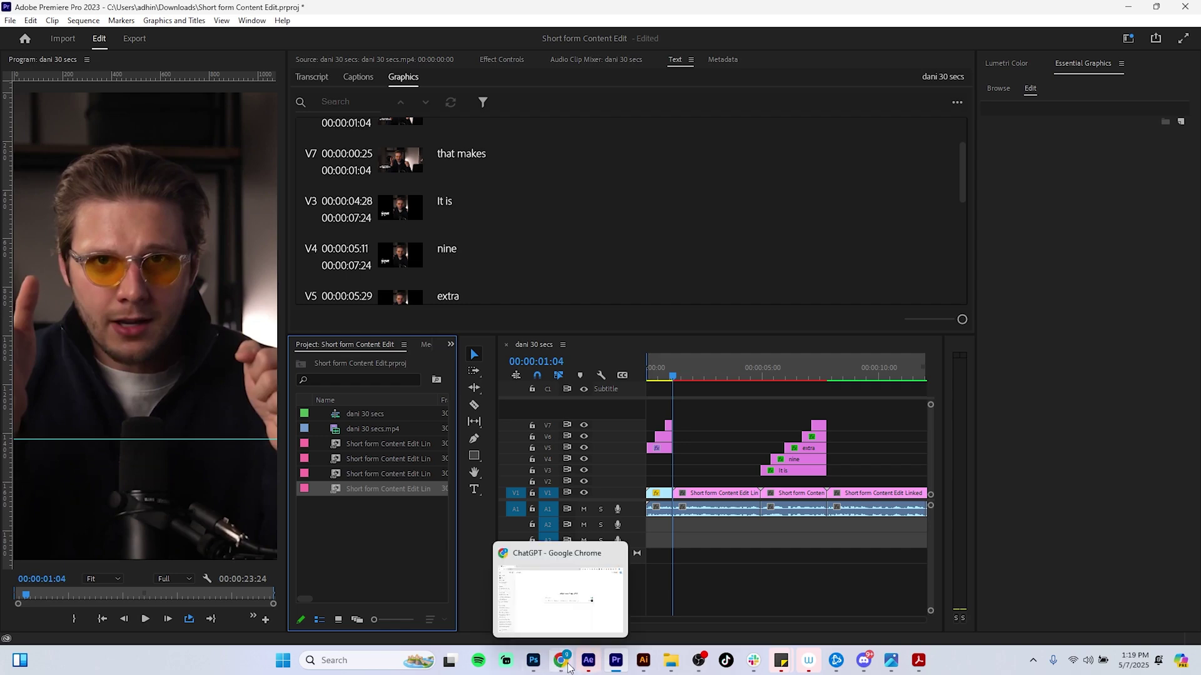
pyautogui.click(588, 661)
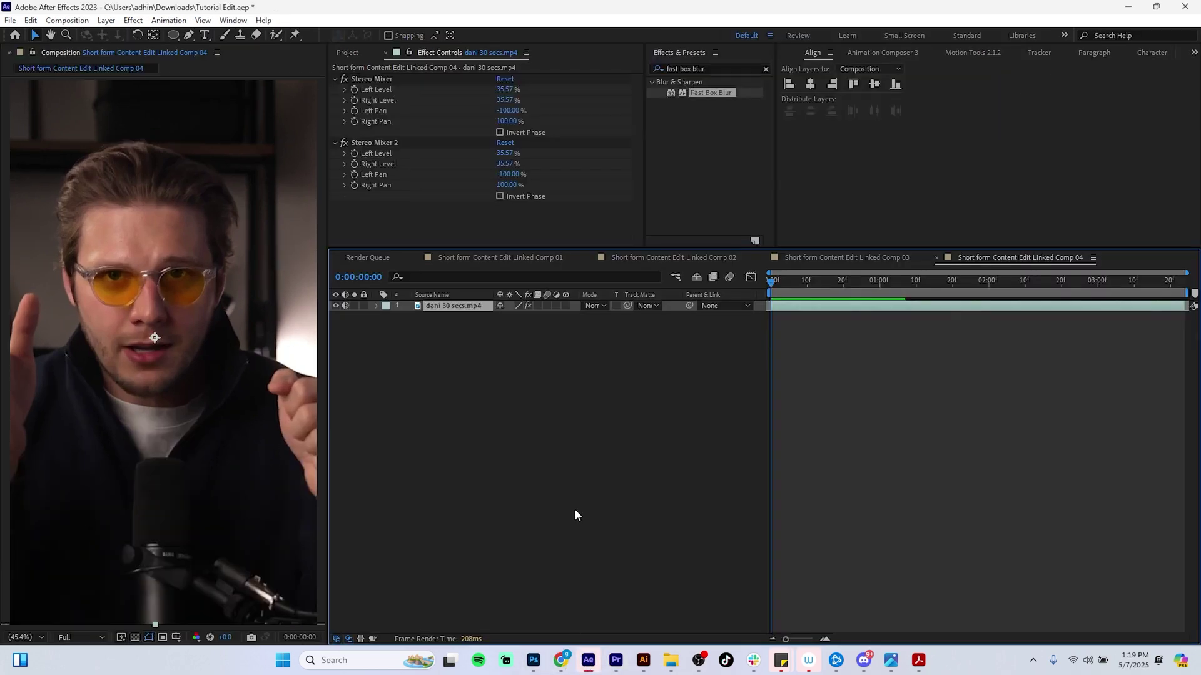
pyautogui.click(343, 79)
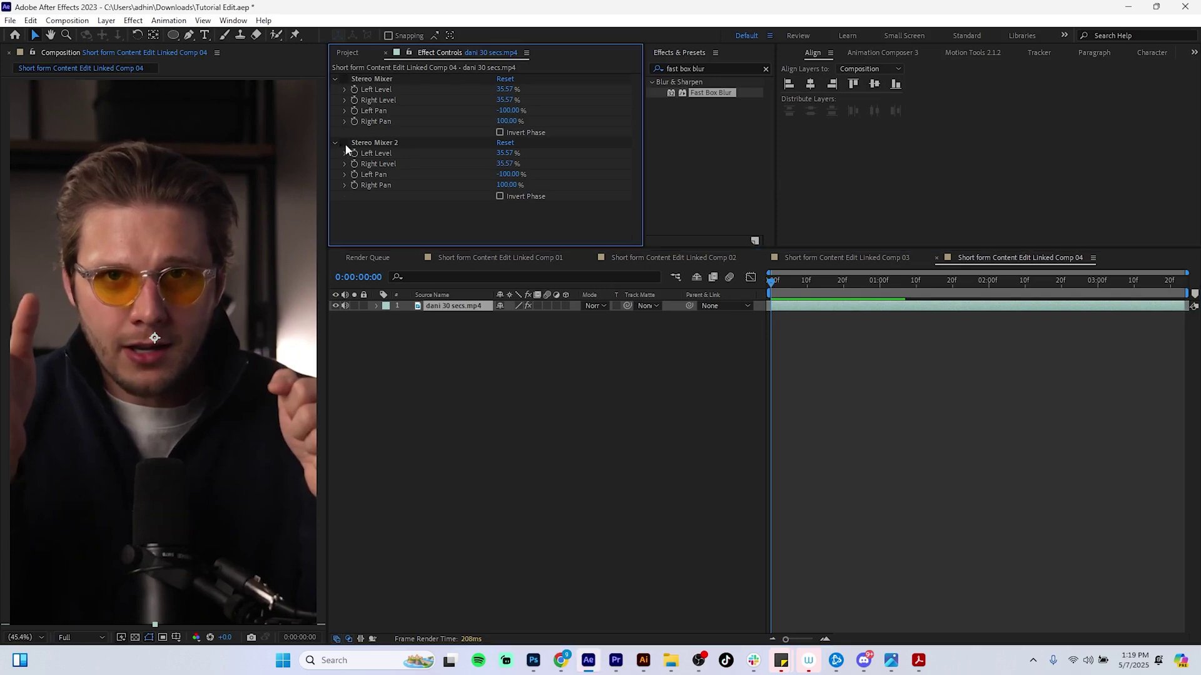
pyautogui.click(765, 280)
pyautogui.press('space')
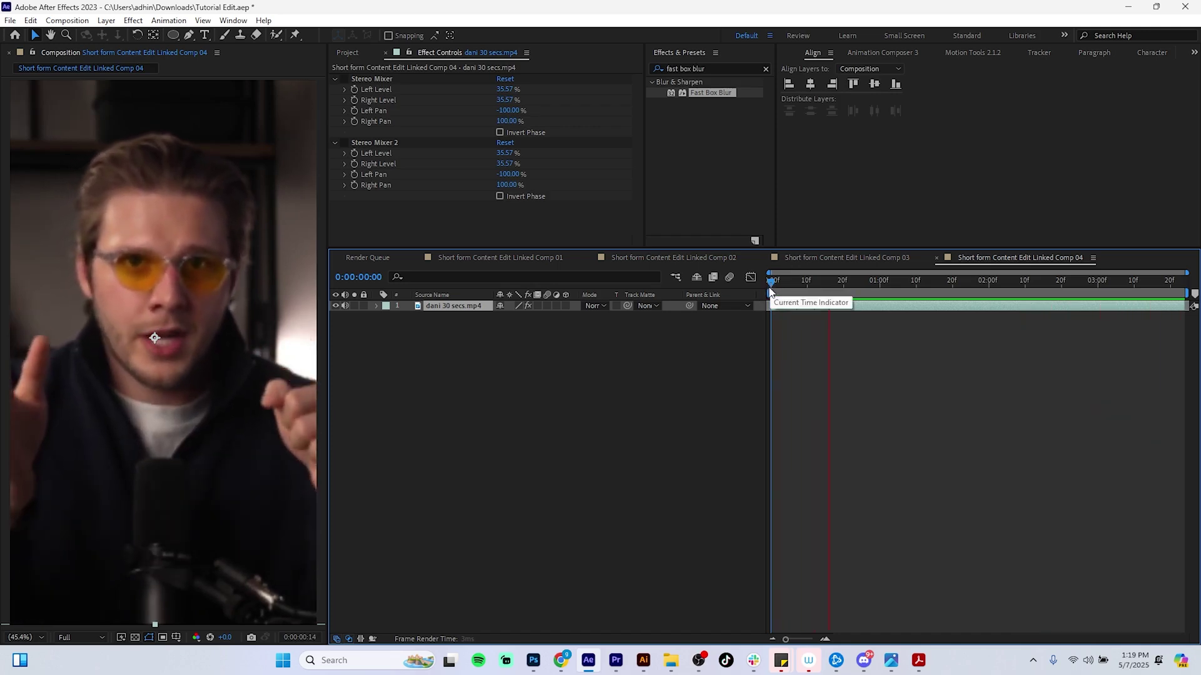
pyautogui.press('space')
# Step: Add a text layer reading "$100K" over the speaker's chest, beside the microphone
pyautogui.click(204, 36)
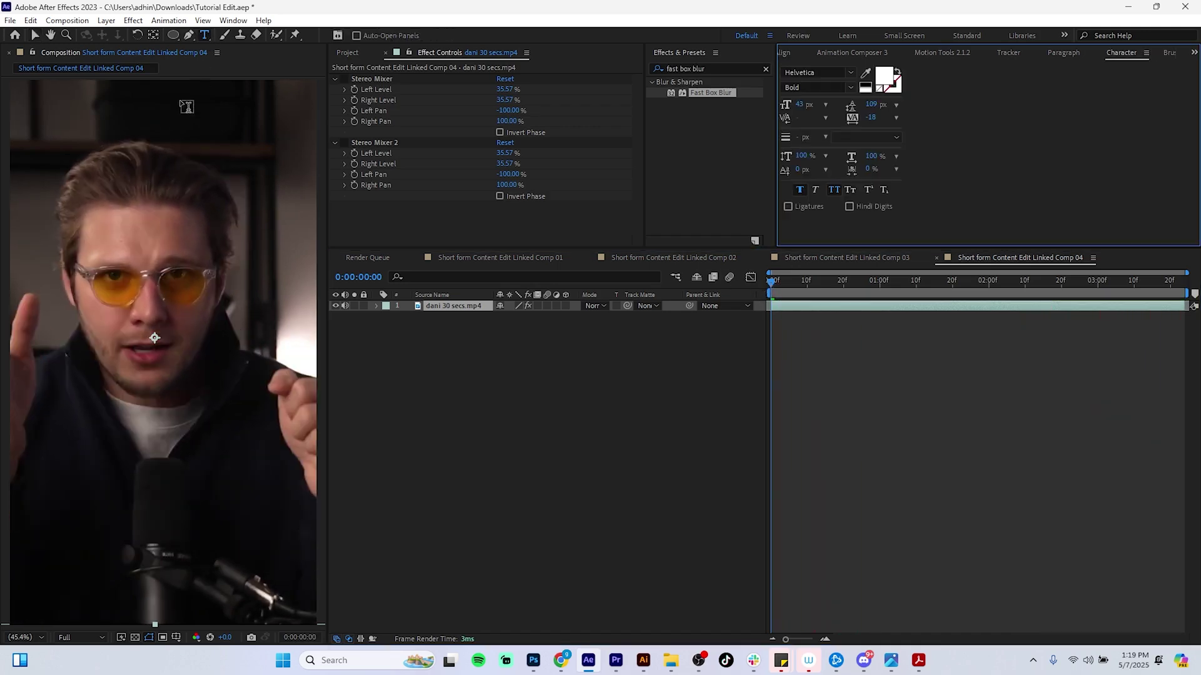
pyautogui.click(61, 444)
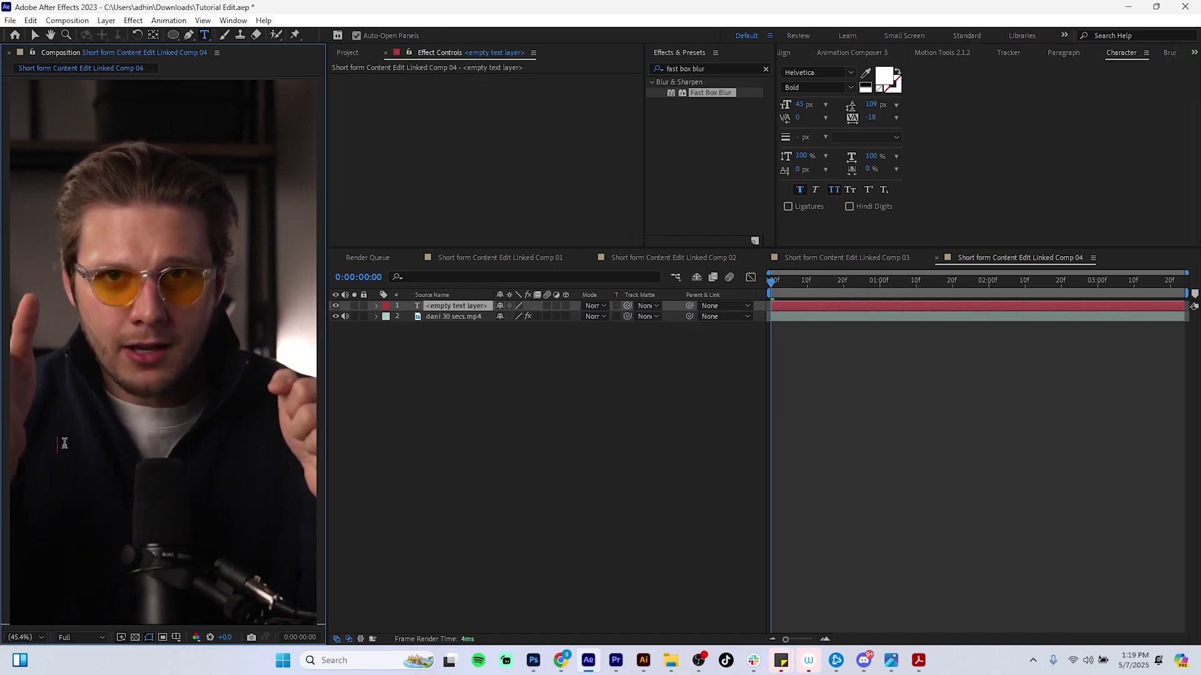
pyautogui.write('$100K')
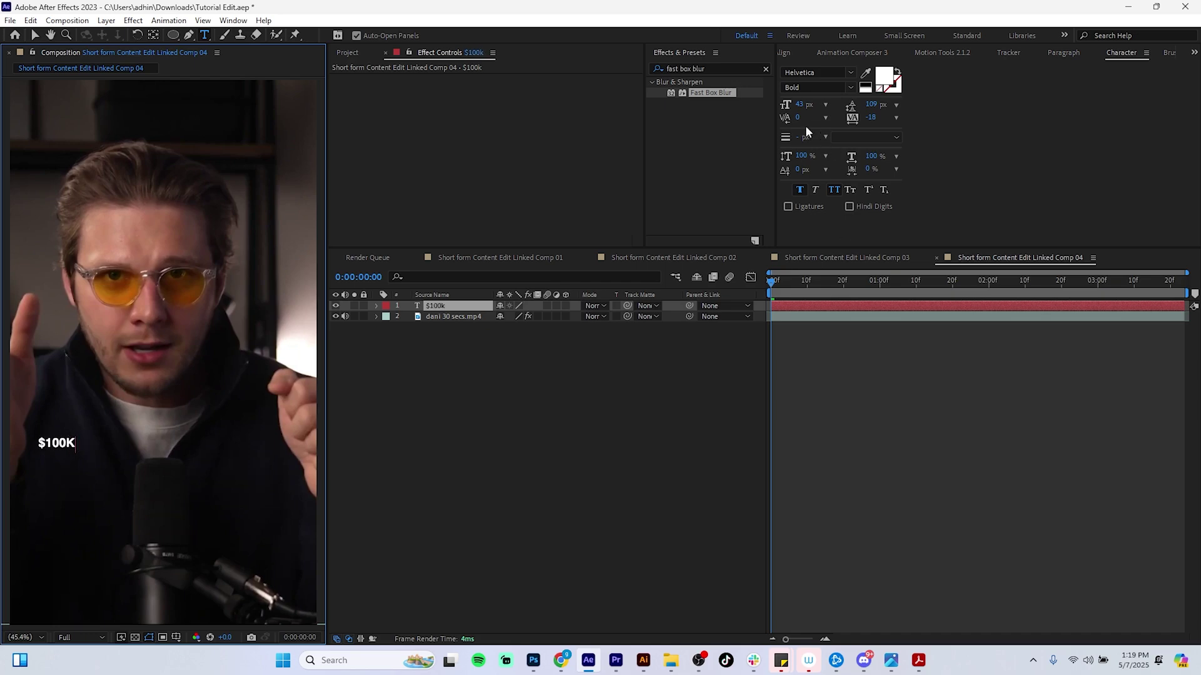
# Step: Set the "$100K" text to the Poppins ExtraBold font at 112 px
pyautogui.click(823, 69)
pyautogui.write('popp')
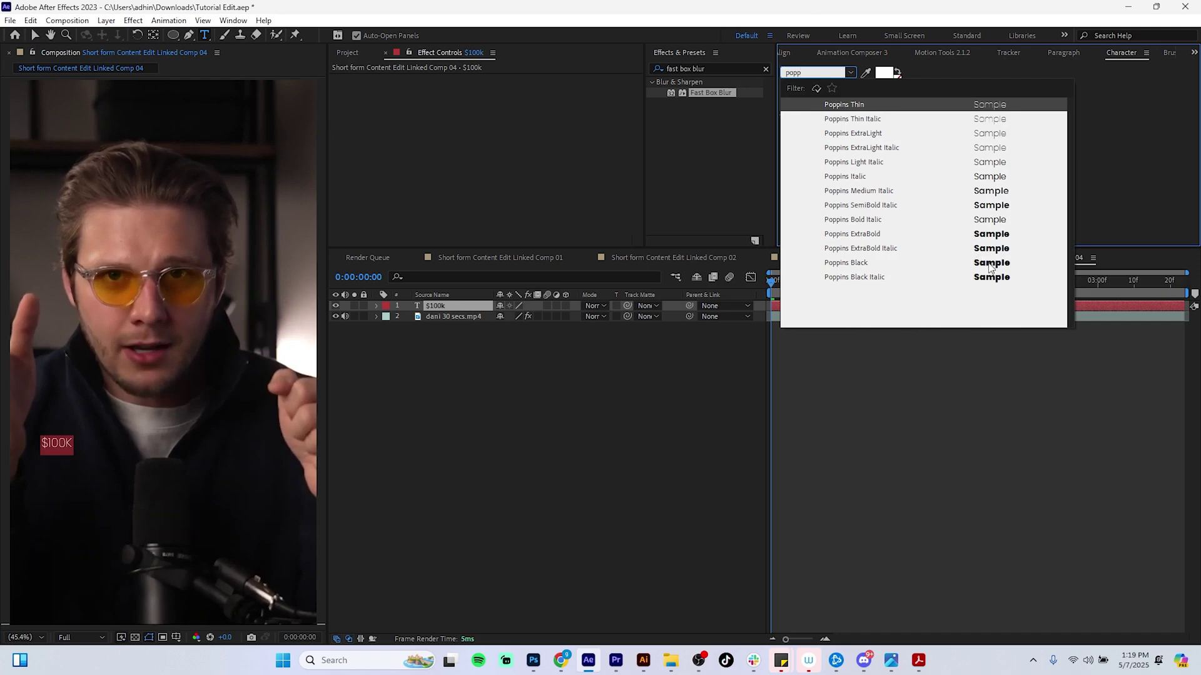
pyautogui.click(995, 228)
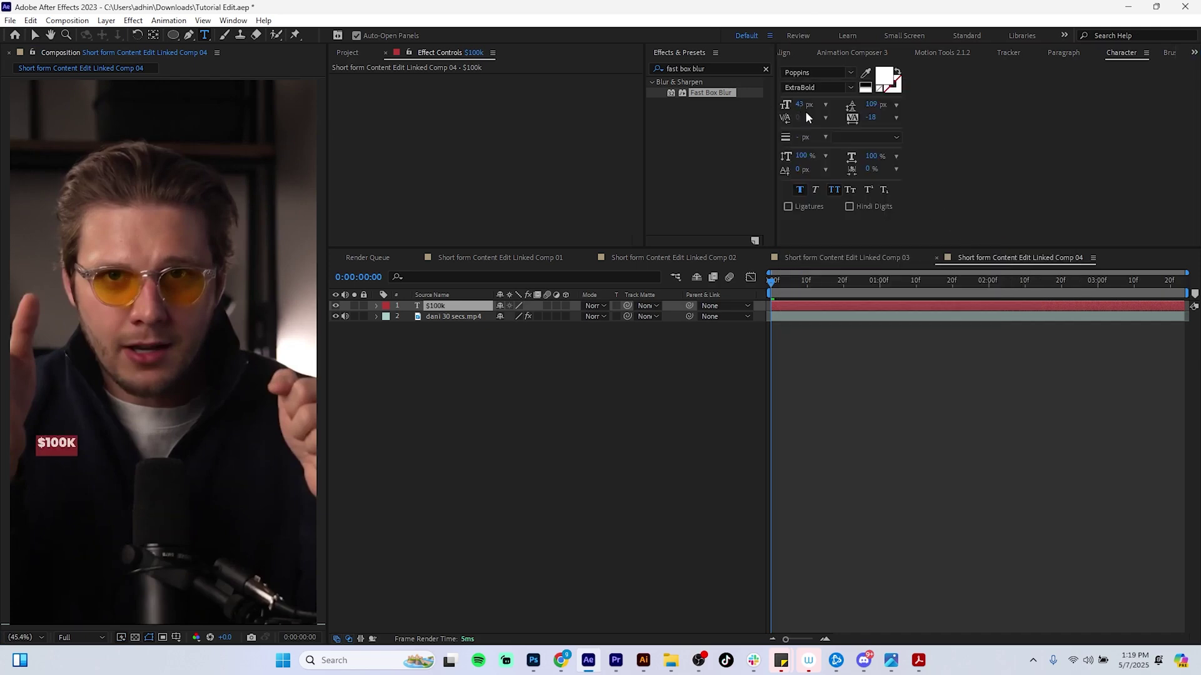
pyautogui.moveTo(800, 105); pyautogui.dragTo(837, 96)
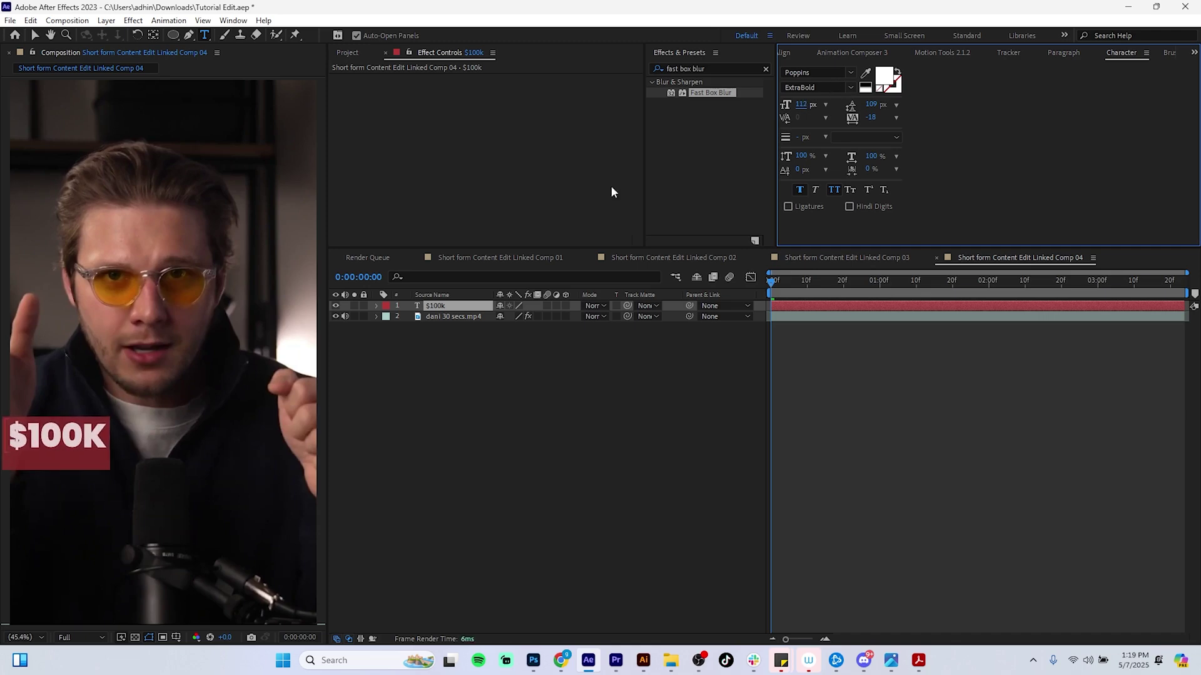
# Step: Move the "$100K" text up beside the chin, and place a duplicate reading "$1M" near the speaker's other hand
pyautogui.click(450, 307)
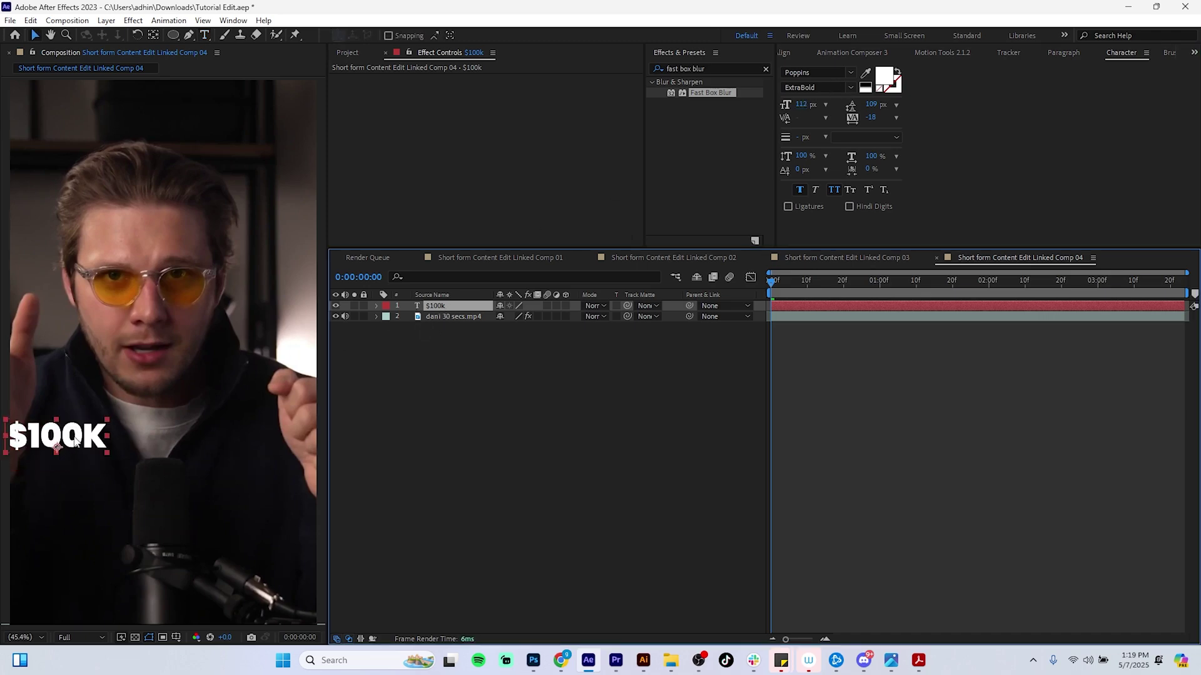
pyautogui.moveTo(75, 442); pyautogui.dragTo(94, 374)
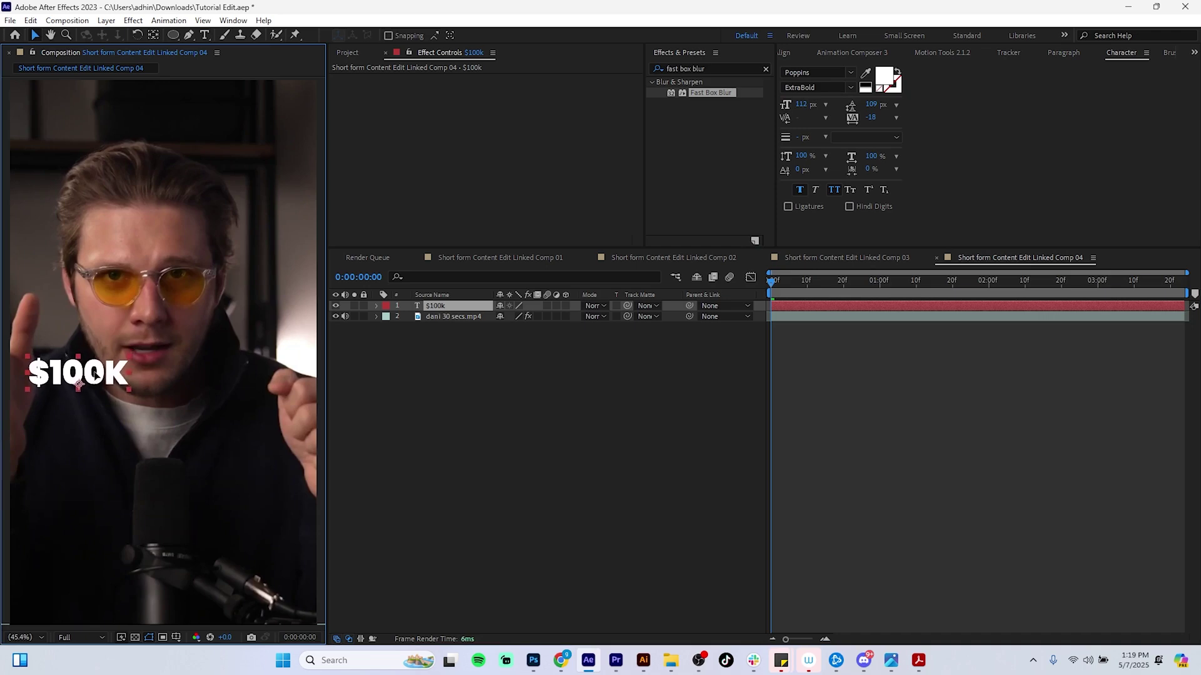
pyautogui.click(438, 305)
pyautogui.hotkey('ctrl', 'd')
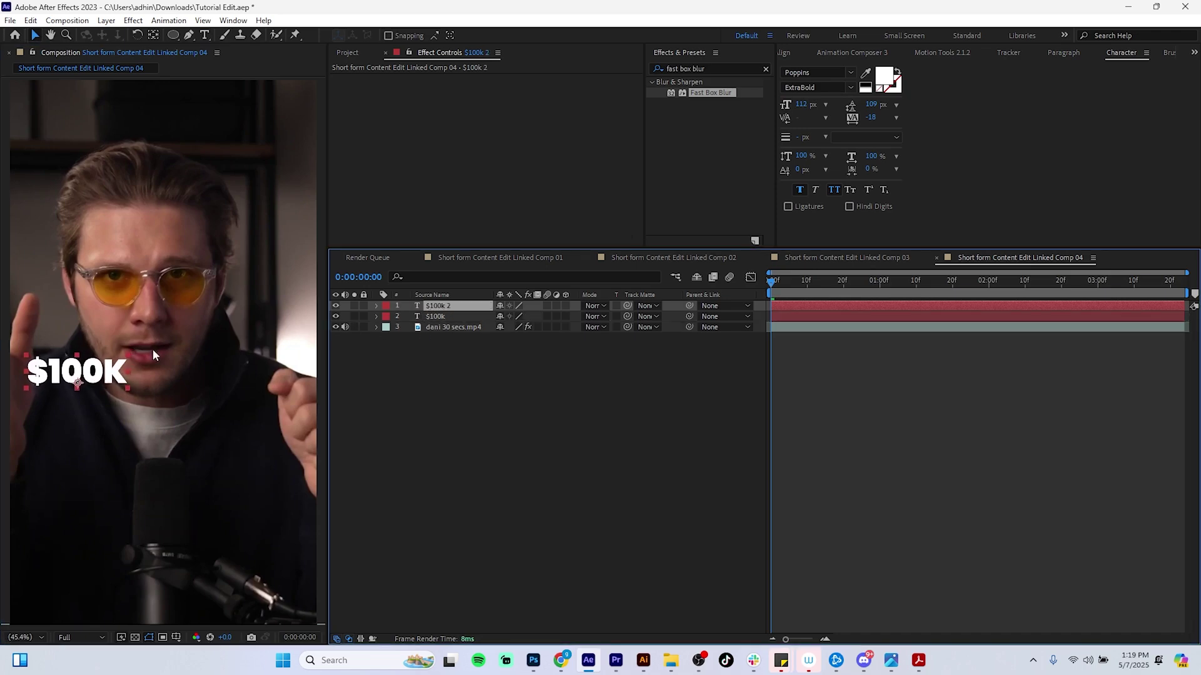
pyautogui.moveTo(100, 380); pyautogui.dragTo(286, 416)
pyautogui.doubleClick(229, 431)
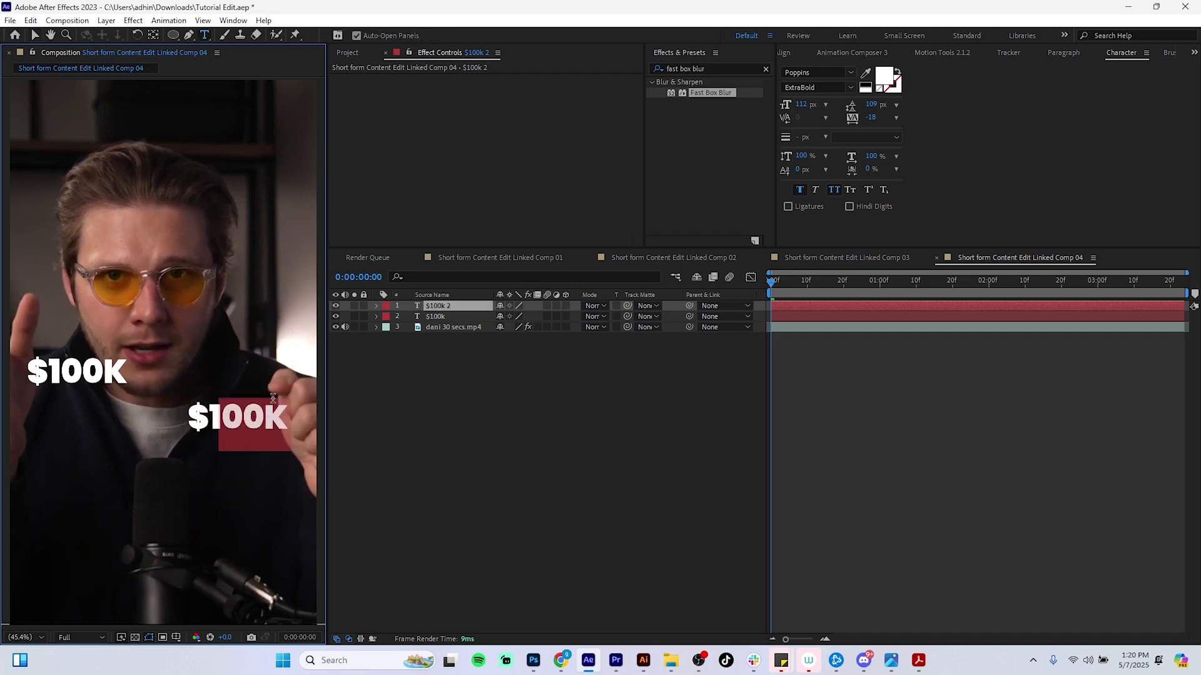
pyautogui.write('m')
pyautogui.click(436, 393)
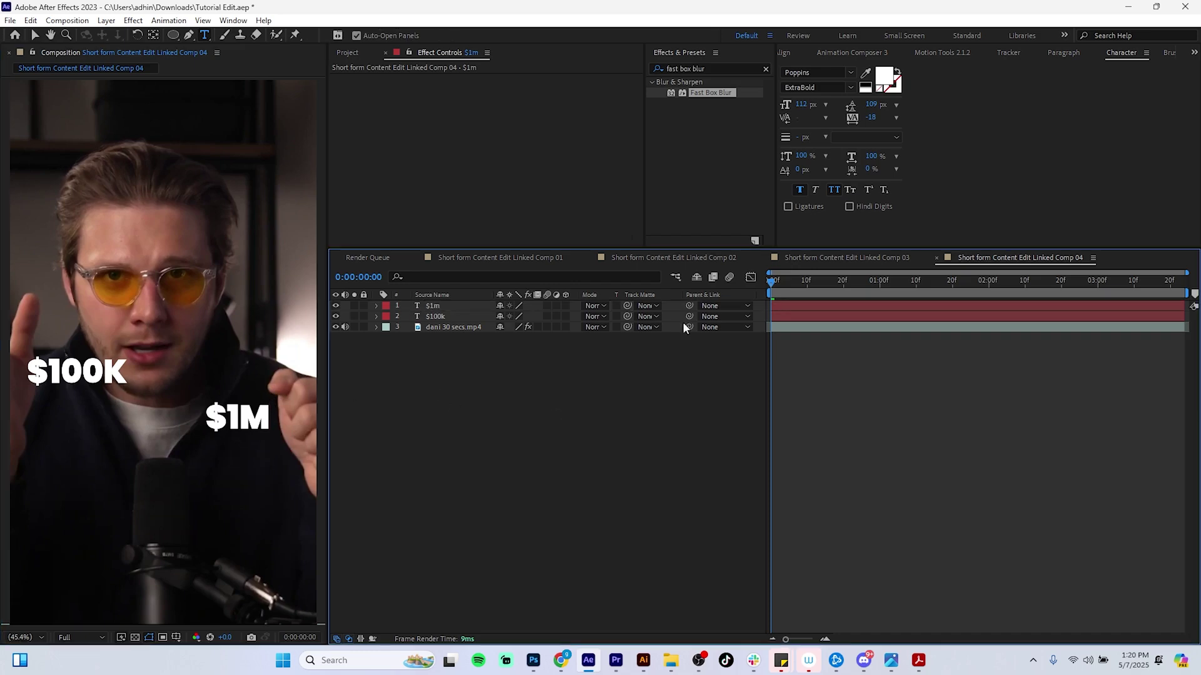
# Step: Preview the composition with both text layers, return to its start and save the project
pyautogui.press('space')
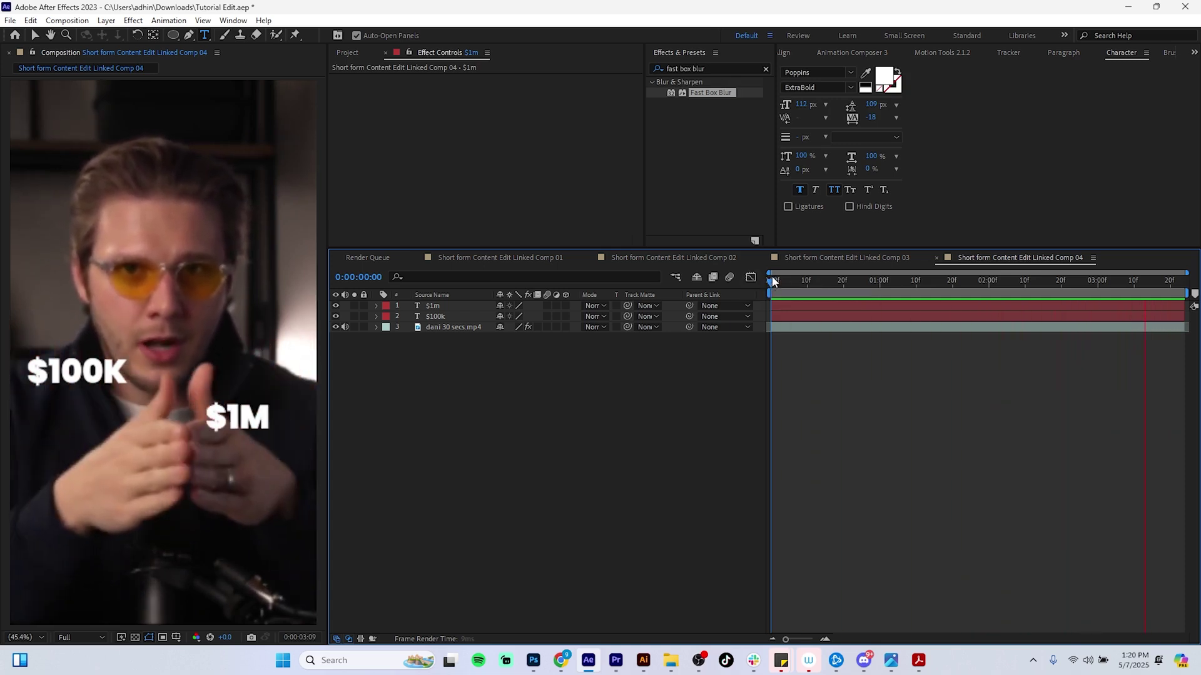
pyautogui.click(771, 284)
pyautogui.hotkey('ctrl', 's')
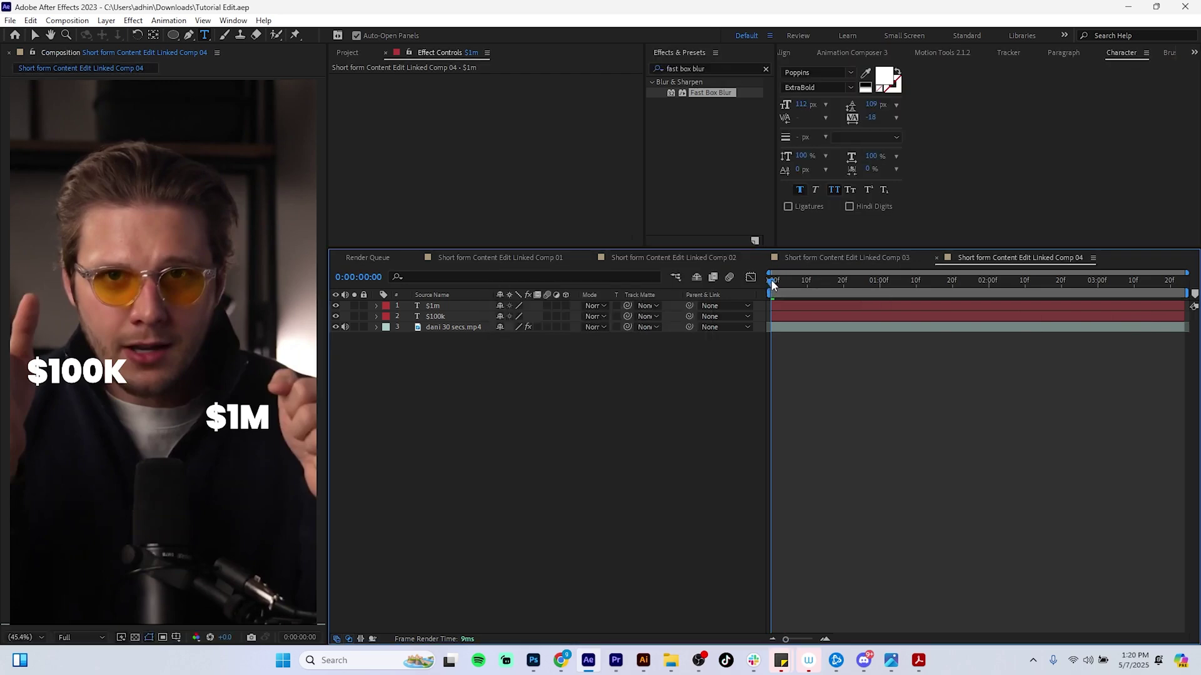
# Step: Lower the "$100K" text to collar height and shift "$1M" slightly outward toward the hand beside it
pyautogui.press('v')
pyautogui.click(95, 377)
pyautogui.moveTo(97, 373); pyautogui.dragTo(99, 407)
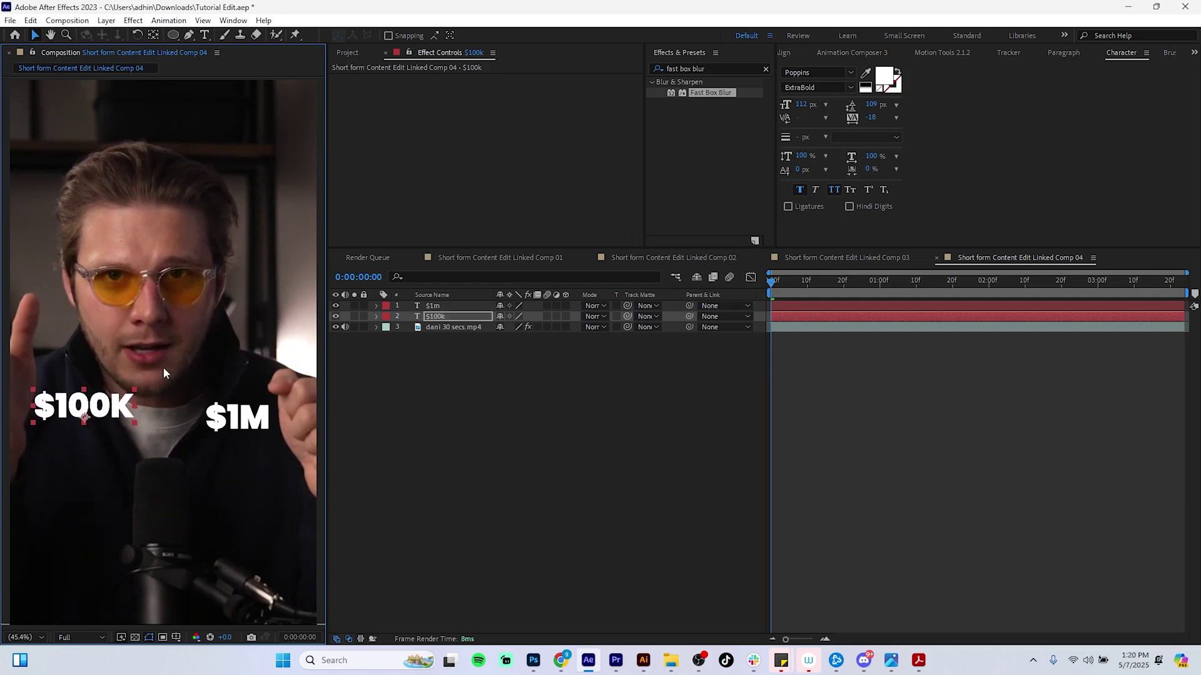
pyautogui.moveTo(254, 422); pyautogui.dragTo(258, 417)
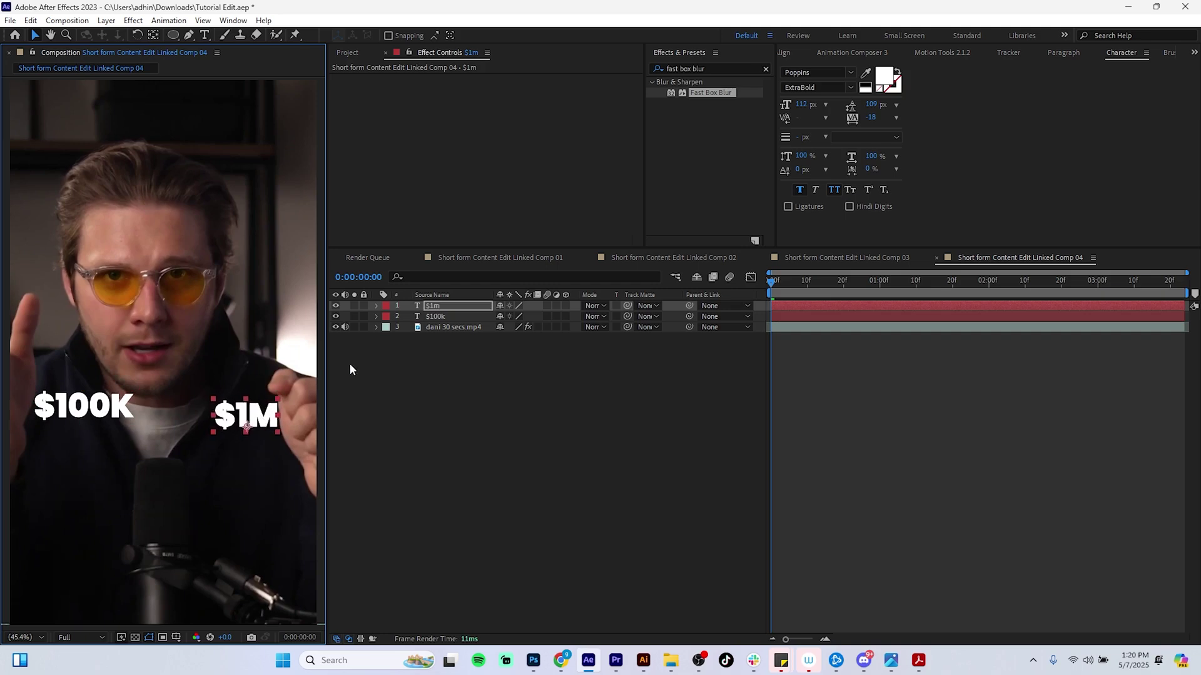
pyautogui.click(475, 394)
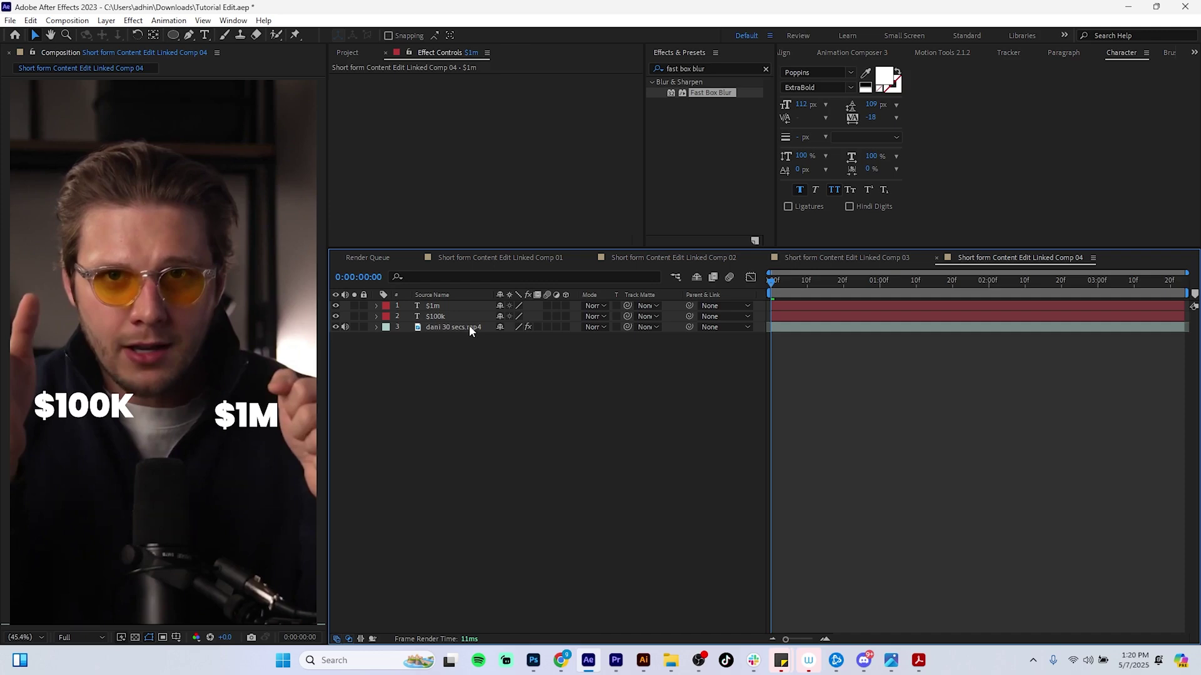
# Step: Add a null object and place it at the beginning of the "$100K" text
pyautogui.click(467, 325)
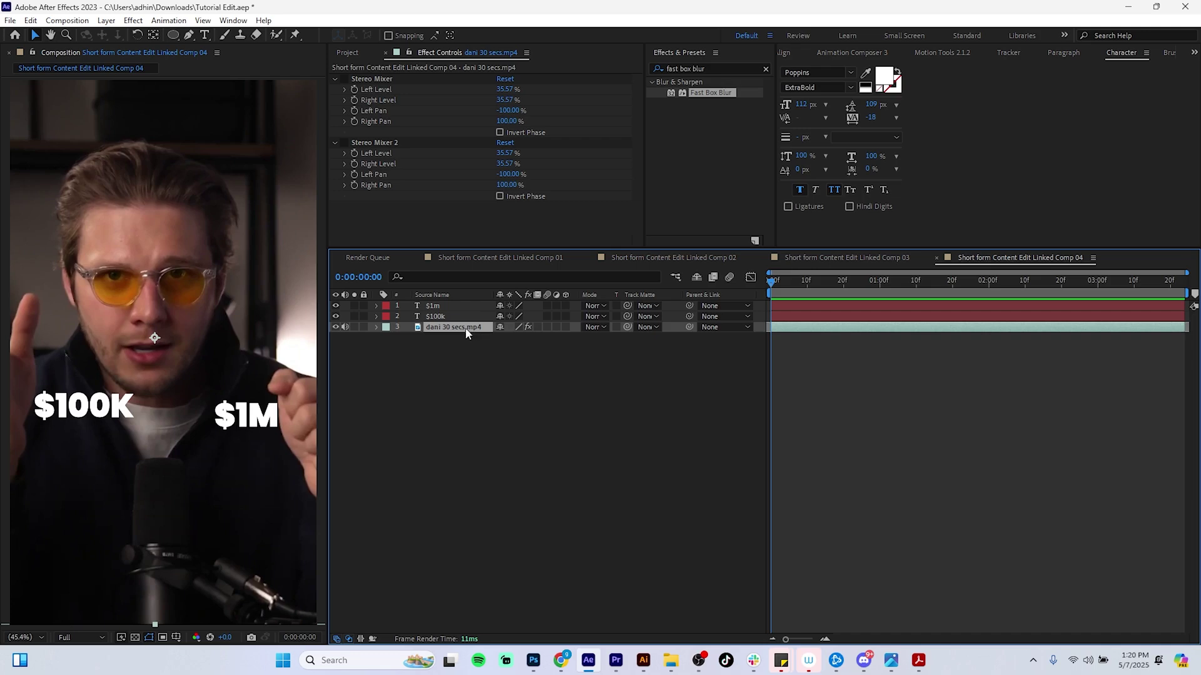
pyautogui.rightClick(460, 378)
pyautogui.moveTo(500, 391)
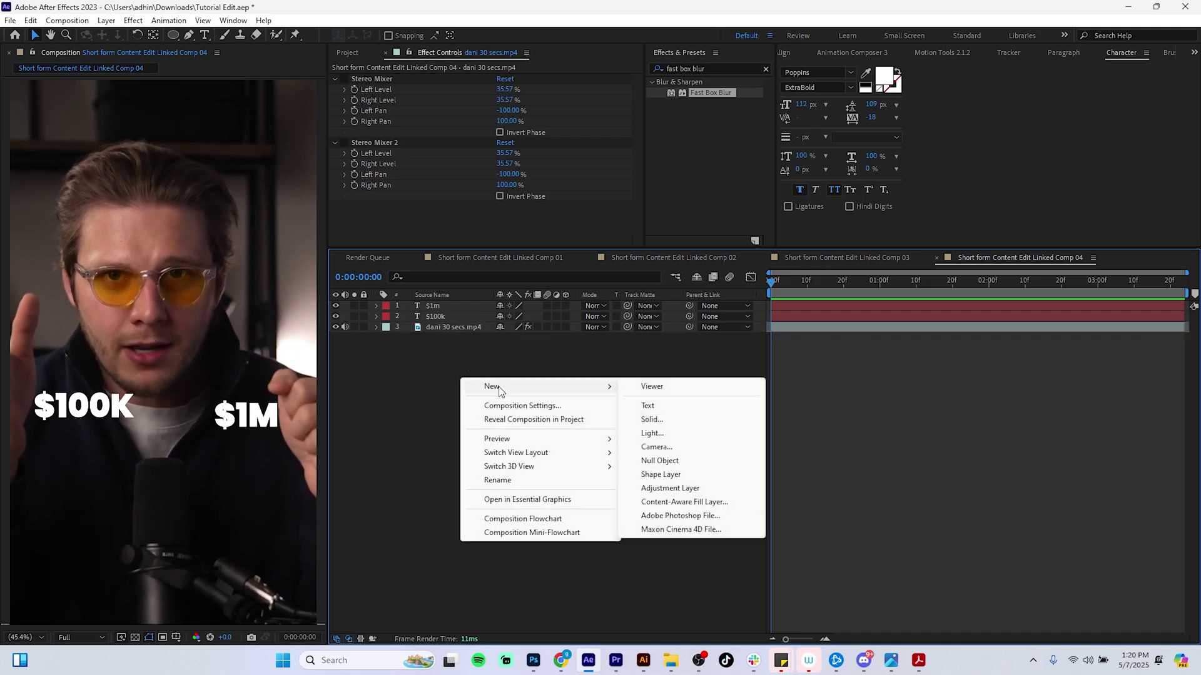
pyautogui.click(658, 461)
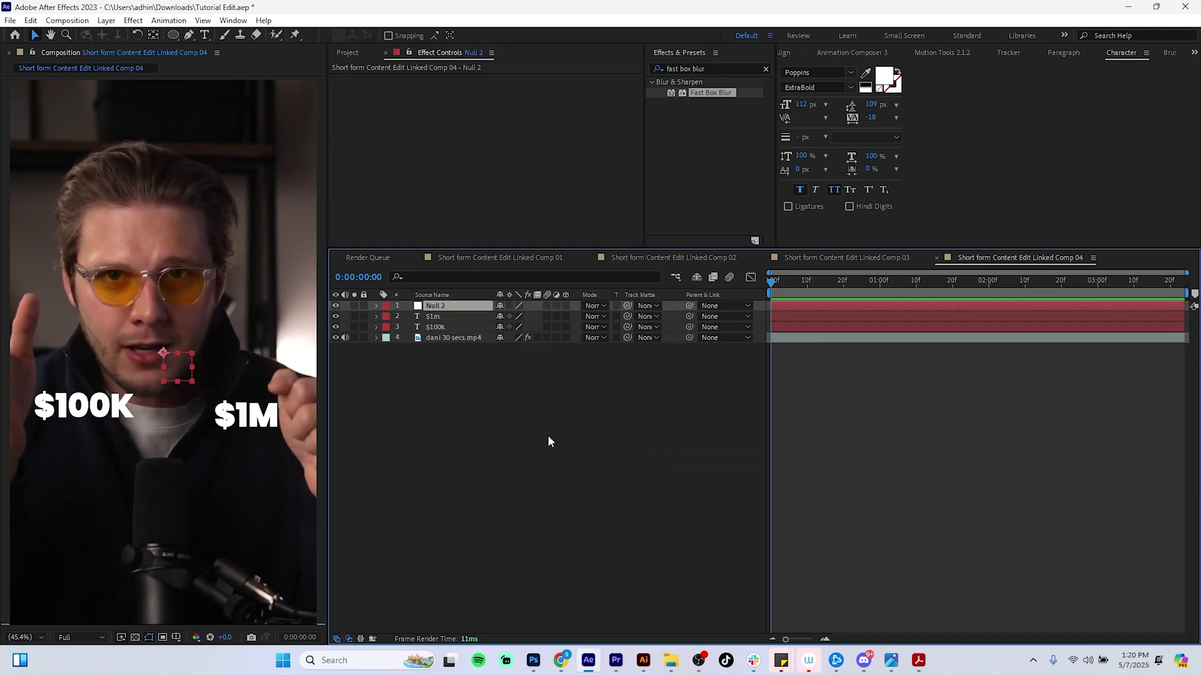
pyautogui.moveTo(162, 357); pyautogui.dragTo(28, 384)
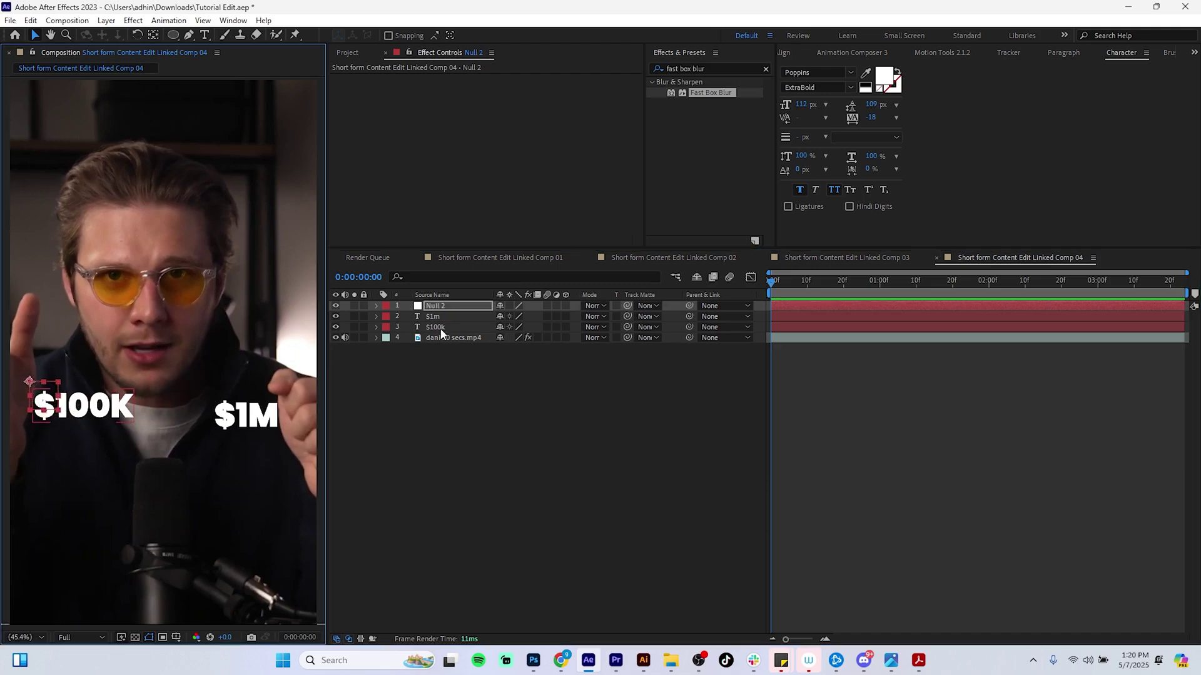
# Step: Open the dani 30 secs.mp4 layer in its own viewer and create a Track Motion tracker, keeping the Transform track type
pyautogui.click(456, 337)
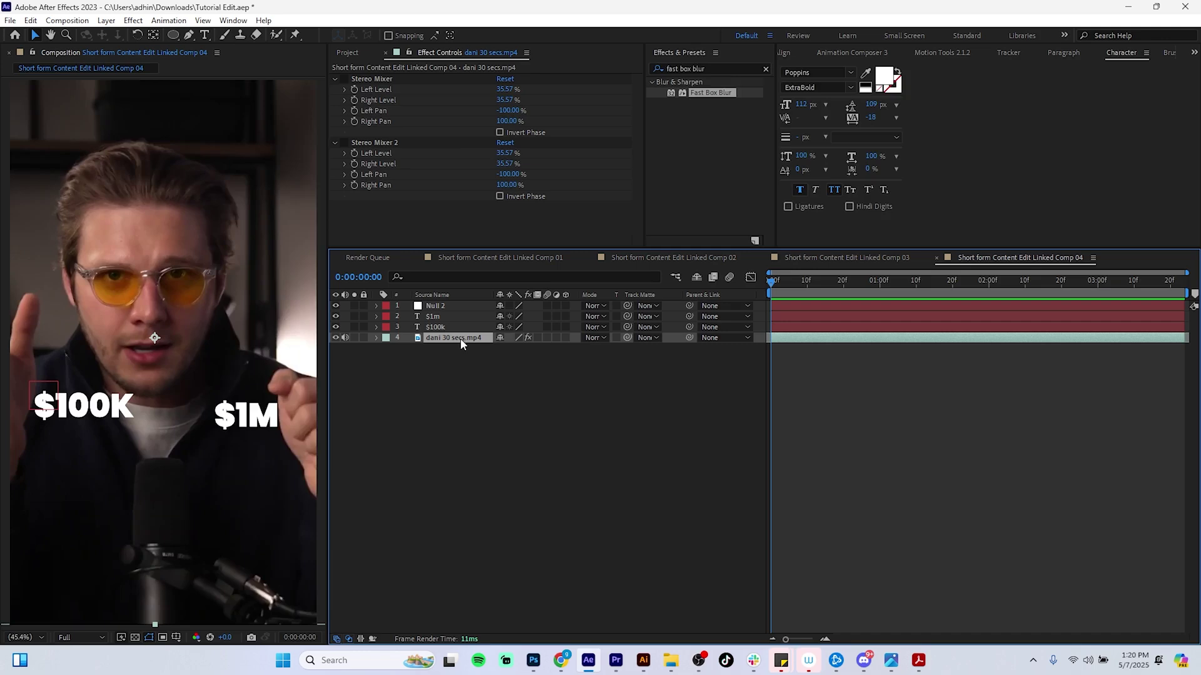
pyautogui.doubleClick(461, 341)
pyautogui.moveTo(323, 374); pyautogui.dragTo(561, 343)
pyautogui.rightClick(685, 337)
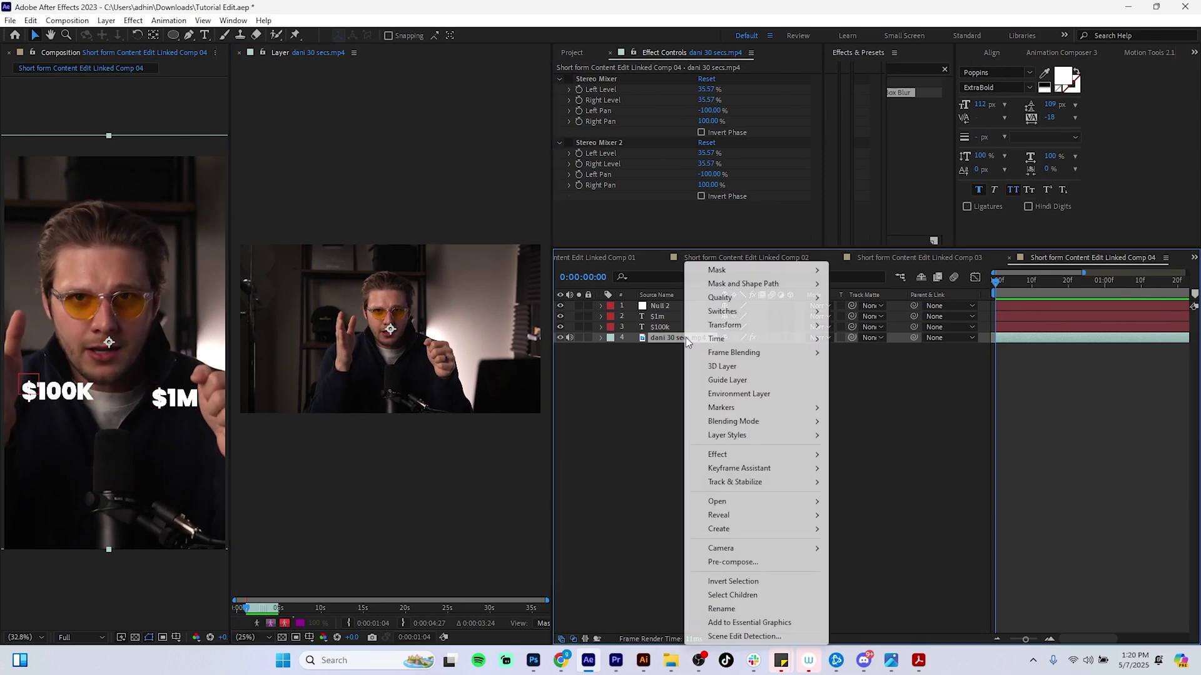
pyautogui.moveTo(744, 482)
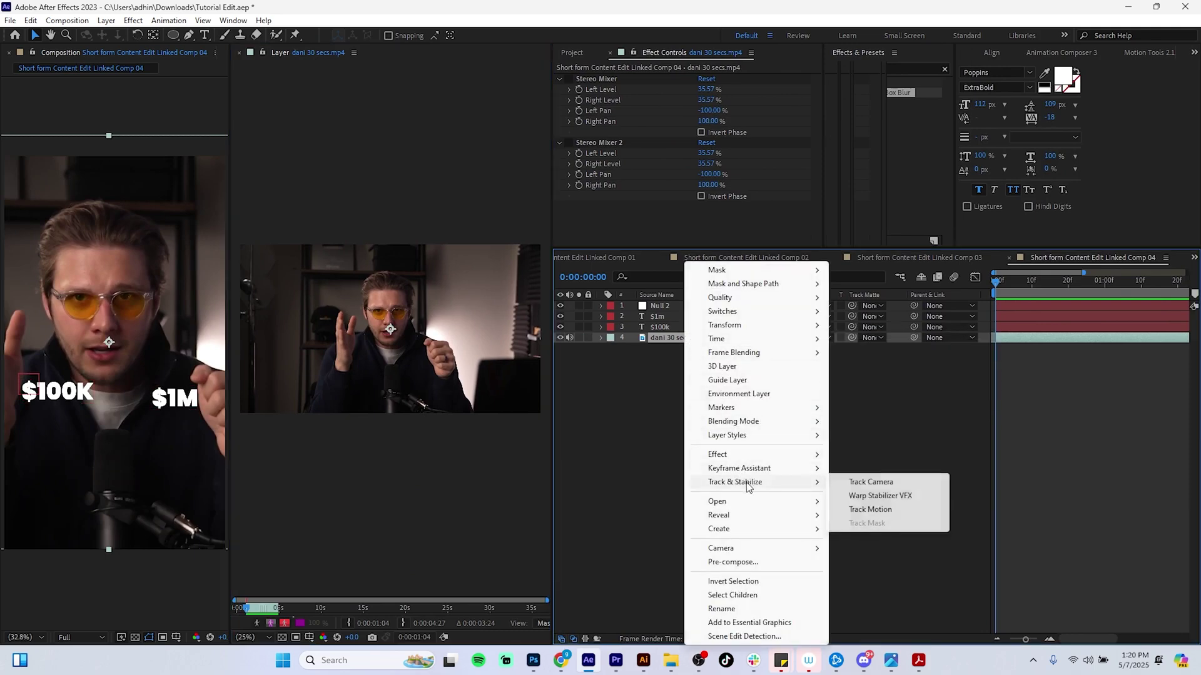
pyautogui.click(870, 509)
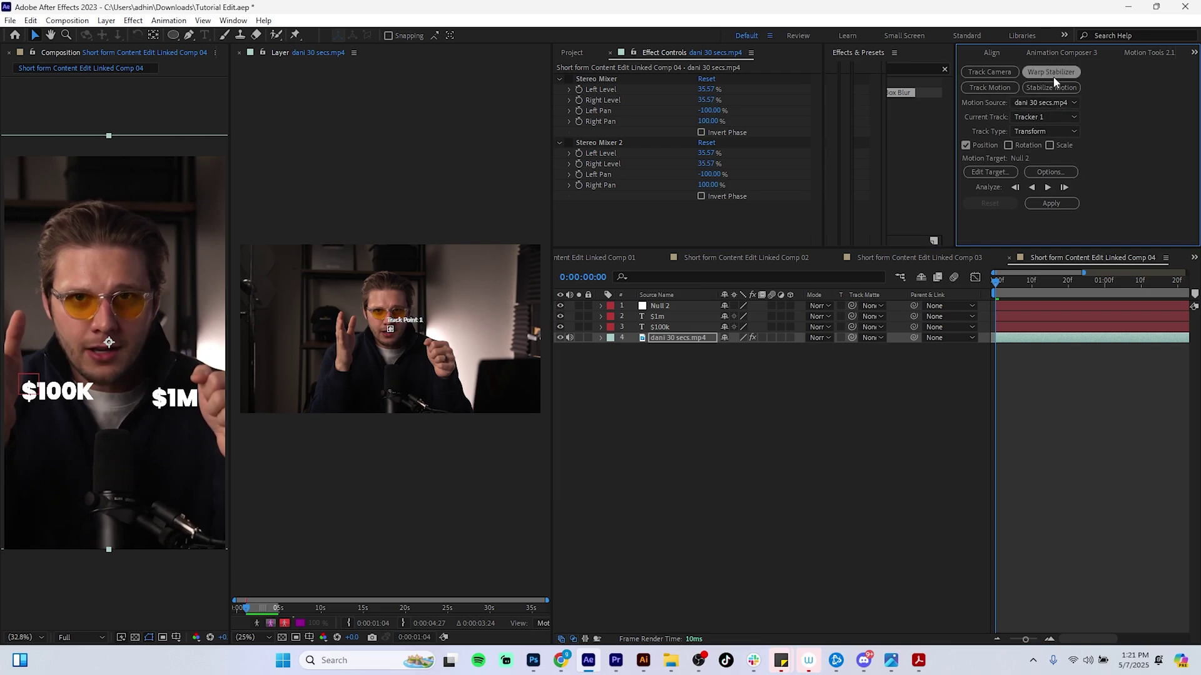
pyautogui.click(1060, 131)
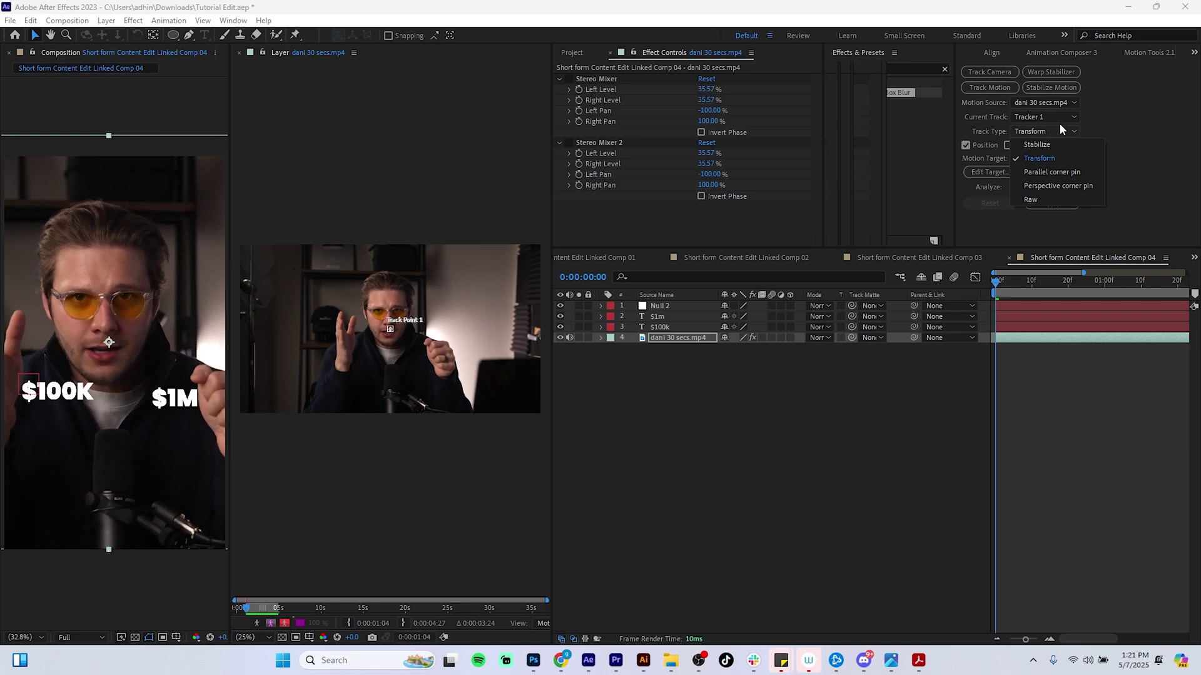
pyautogui.click(1060, 124)
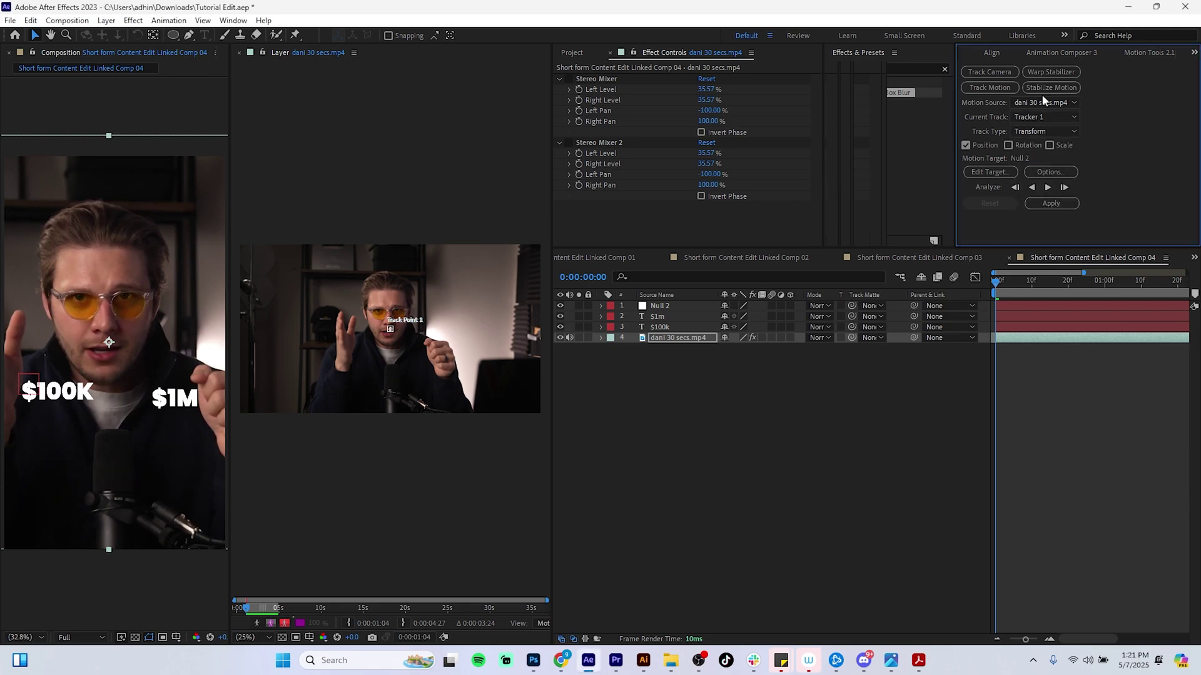
# Step: Place Track Point 1 on the raised hand beside the "$100K" text, just below the index finger
pyautogui.click(381, 334)
pyautogui.click(381, 334)
pyautogui.click(386, 332)
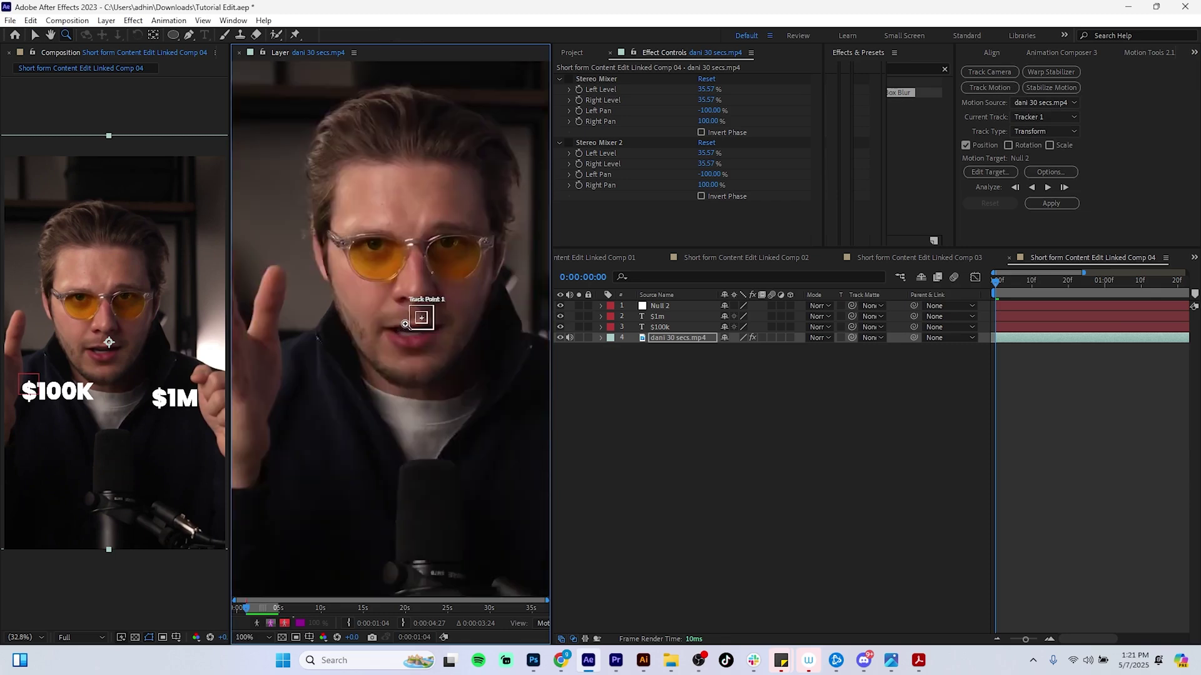
pyautogui.click(402, 323)
pyautogui.press('space')
pyautogui.moveTo(389, 323); pyautogui.dragTo(489, 342)
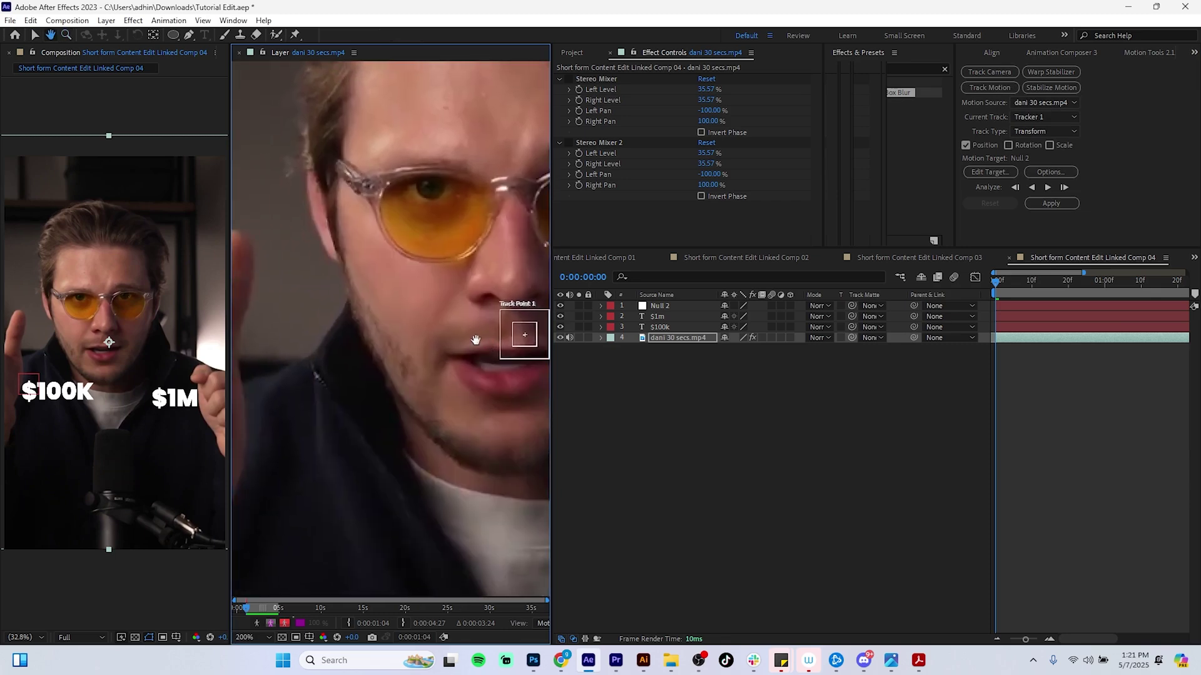
pyautogui.keyDown('alt'); pyautogui.click(479, 341); pyautogui.keyUp('alt')
pyautogui.press('v')
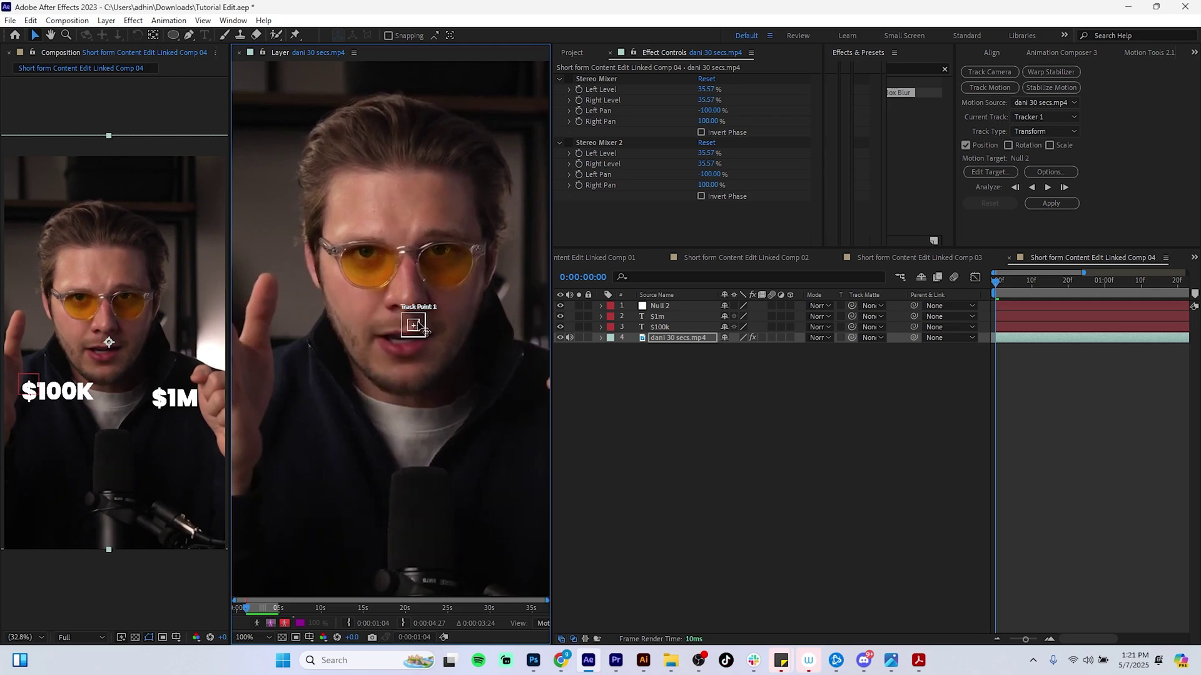
pyautogui.click(417, 322)
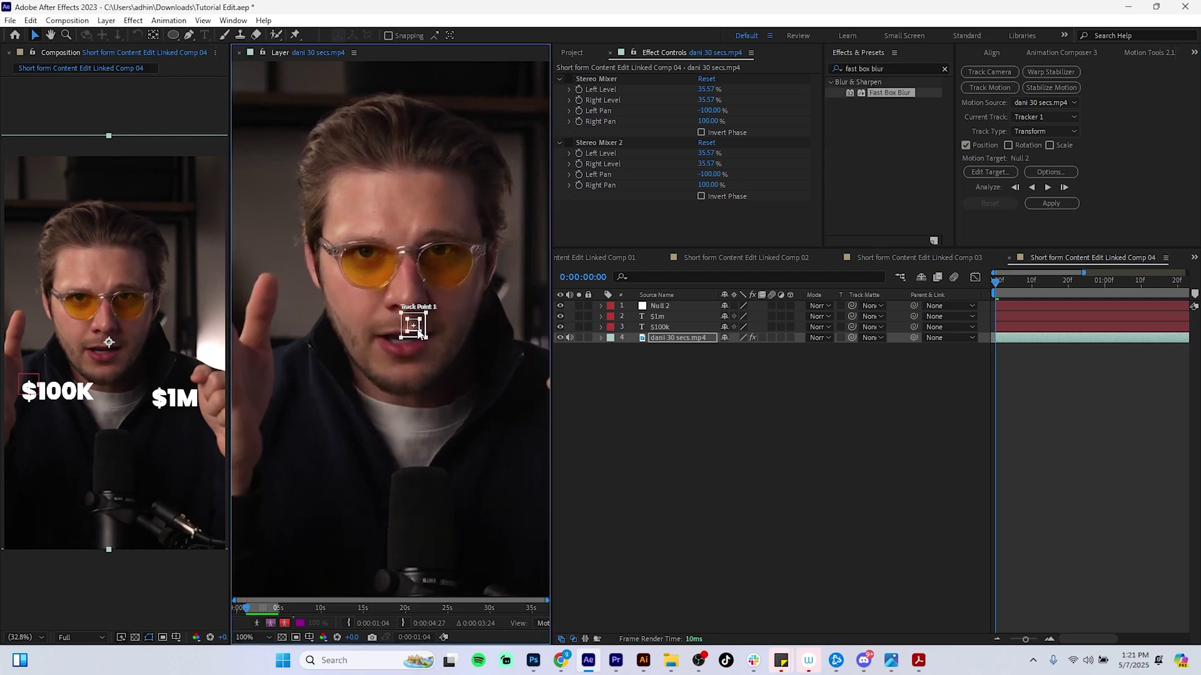
pyautogui.moveTo(418, 332); pyautogui.dragTo(267, 332)
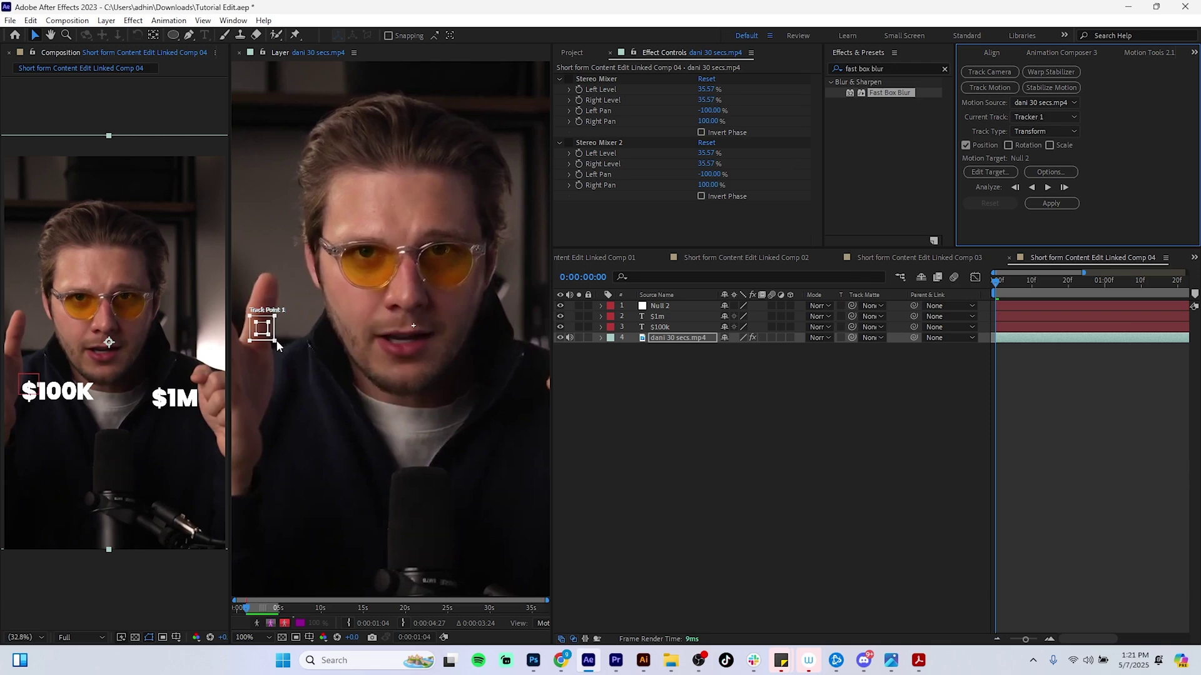
# Step: Analyze the hand's motion forward through the whole clip and return to the first frame
pyautogui.click(1047, 188)
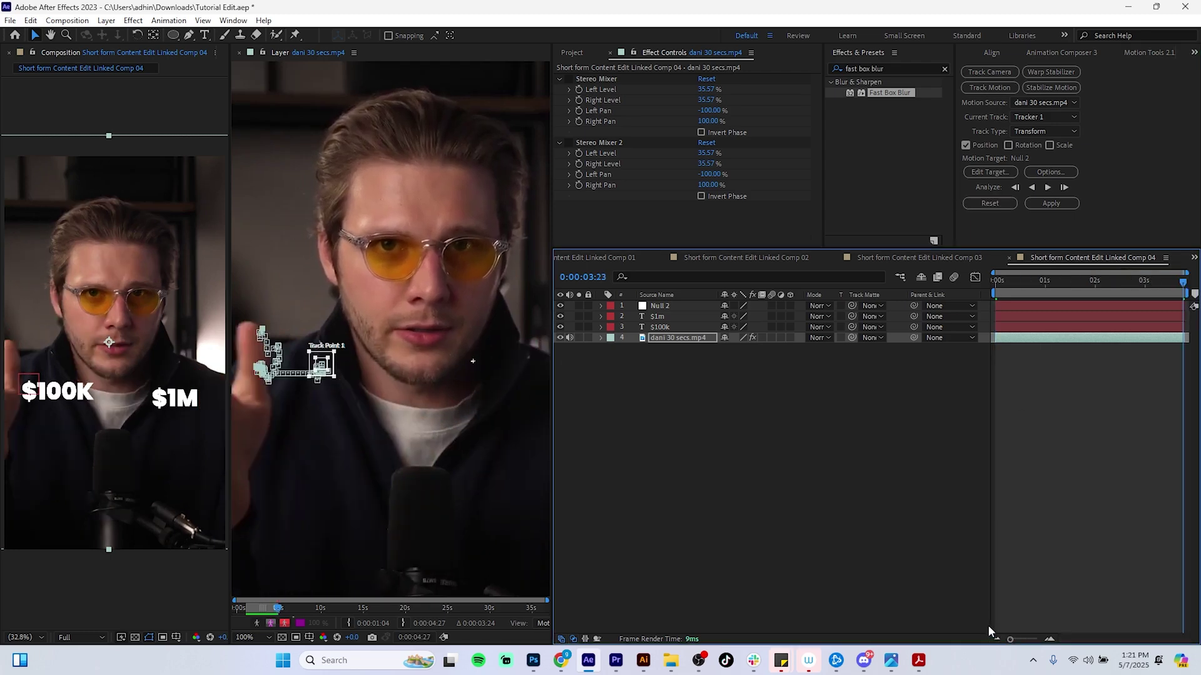
pyautogui.press('Home')
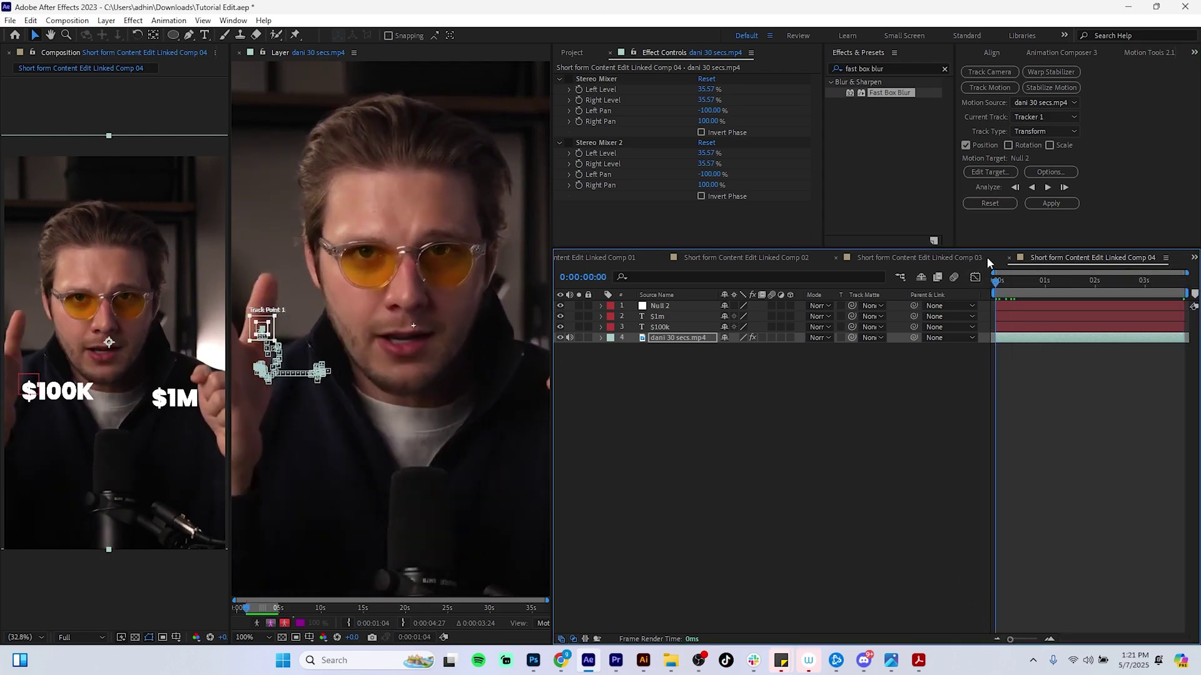
pyautogui.press('space')
# Step: Change the tracker's motion target for dani 30 secs.mp4 to the $100k text layer
pyautogui.click(677, 328)
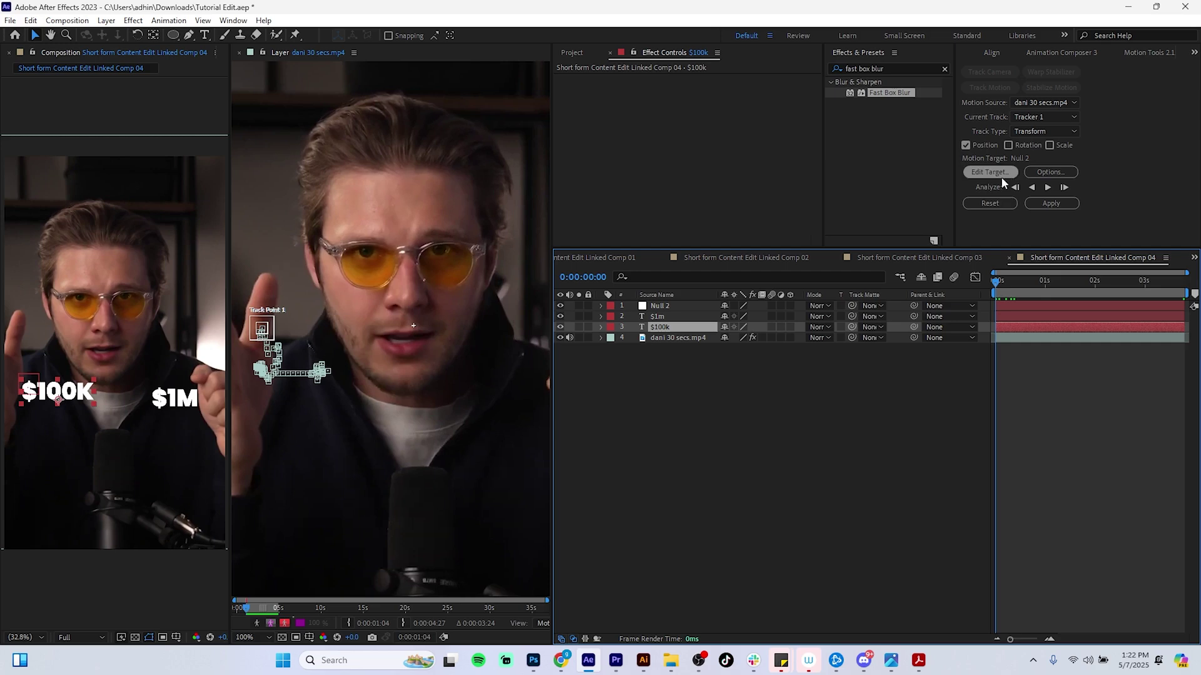
pyautogui.click(702, 338)
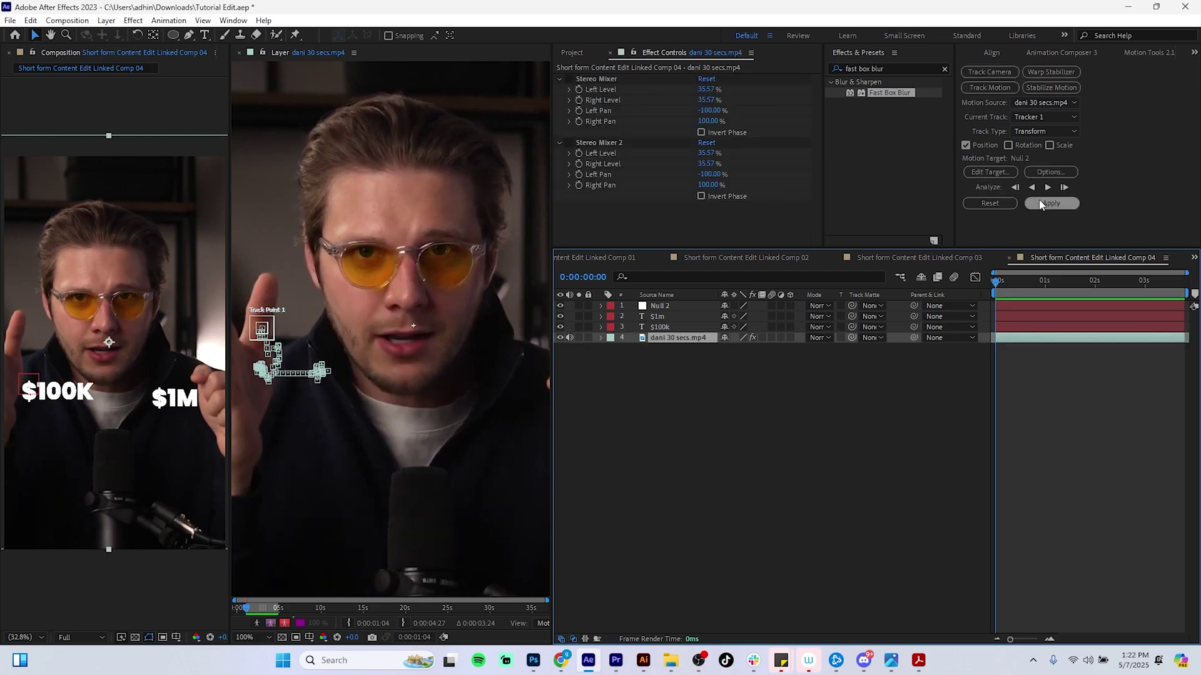
pyautogui.click(1004, 175)
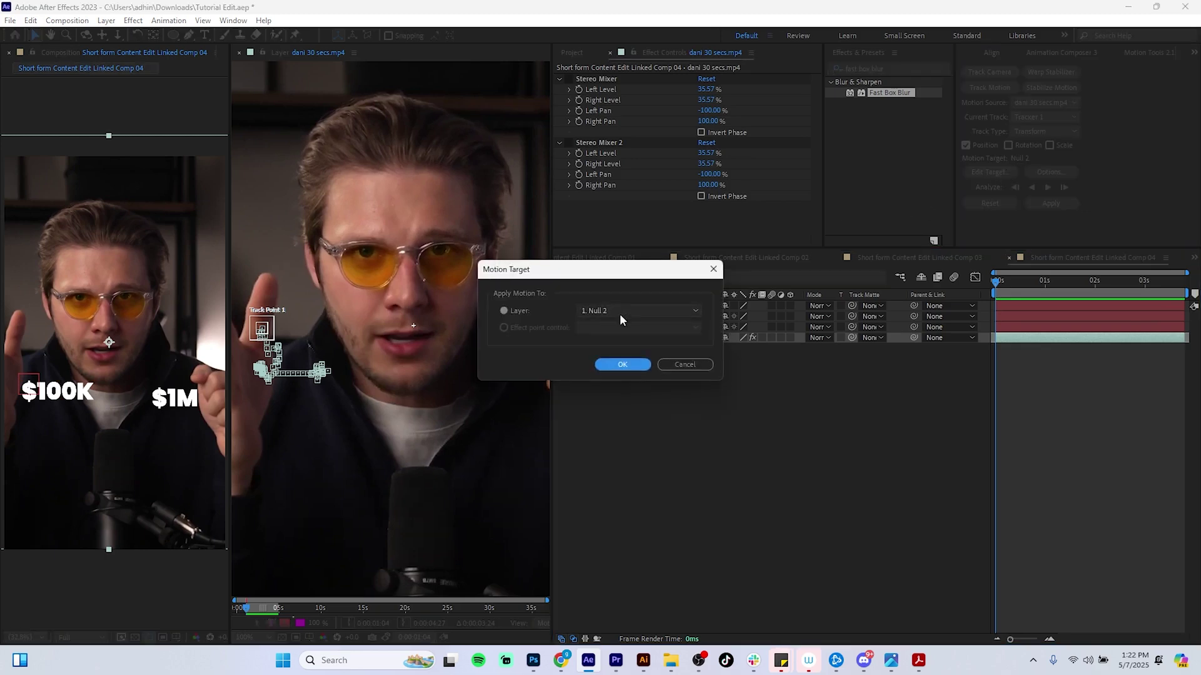
pyautogui.click(620, 311)
pyautogui.click(620, 350)
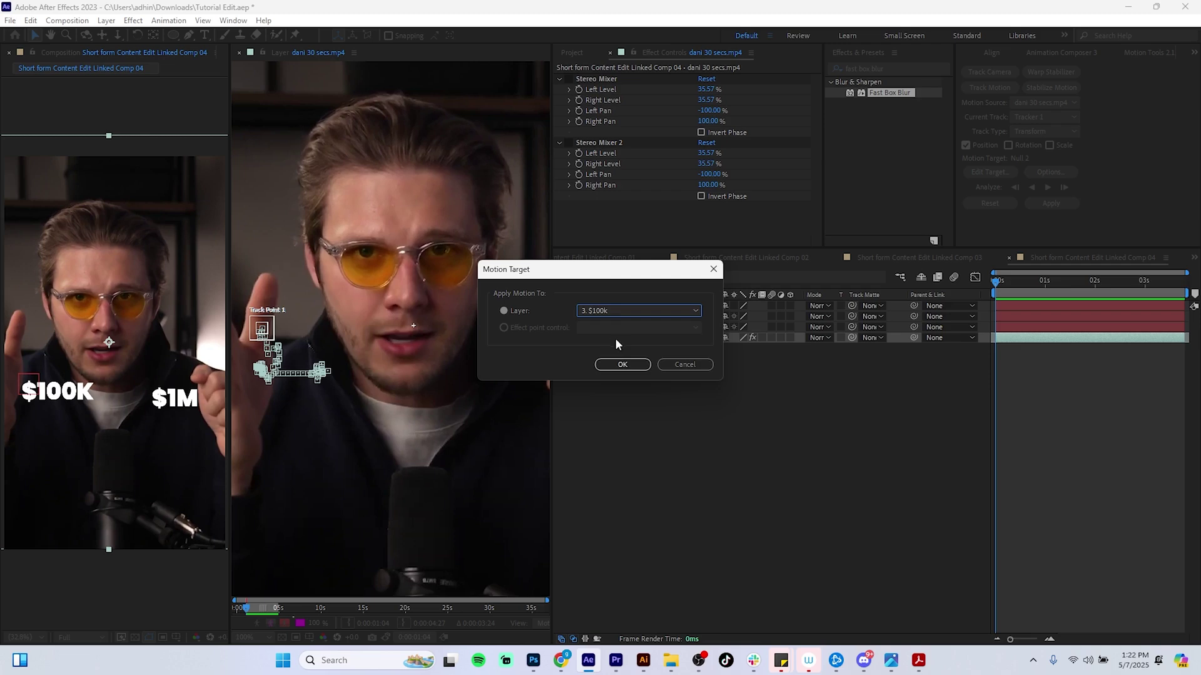
pyautogui.click(622, 365)
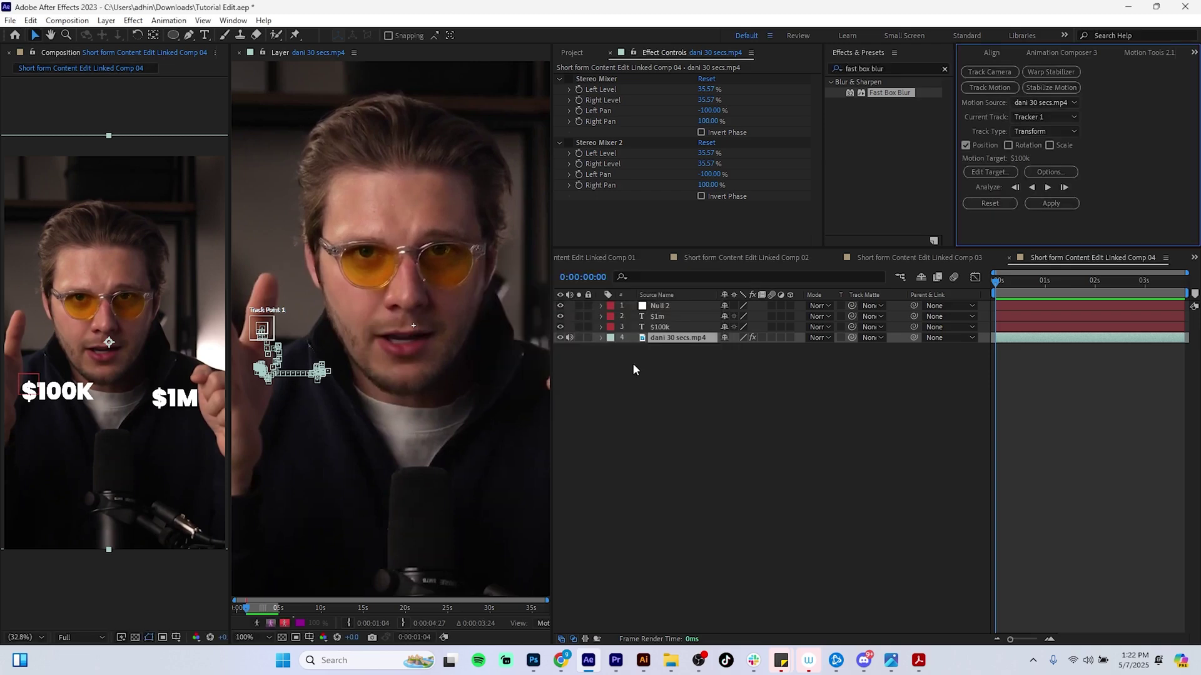
# Step: Try to apply the tracked hand motion directly to the $100k text layer and check how the text is placed over the footage
pyautogui.click(239, 52)
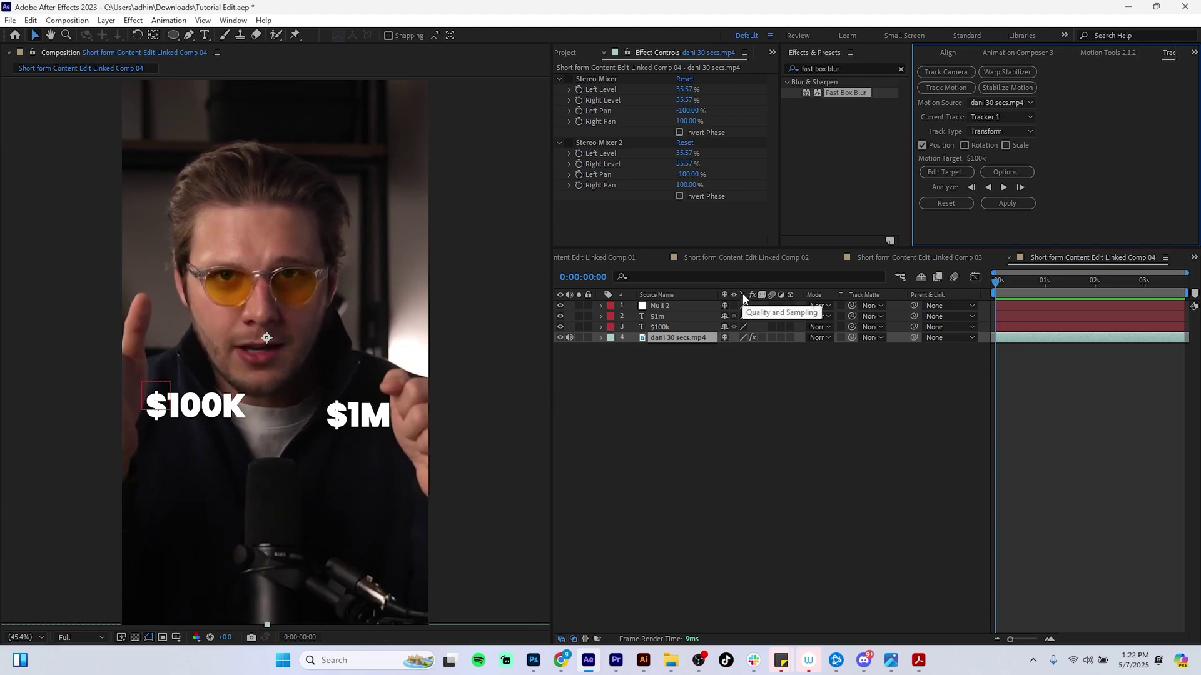
pyautogui.moveTo(997, 283)
pyautogui.mouseDown()
pyautogui.moveTo(1075, 290)
pyautogui.moveTo(985, 295)
pyautogui.mouseUp()
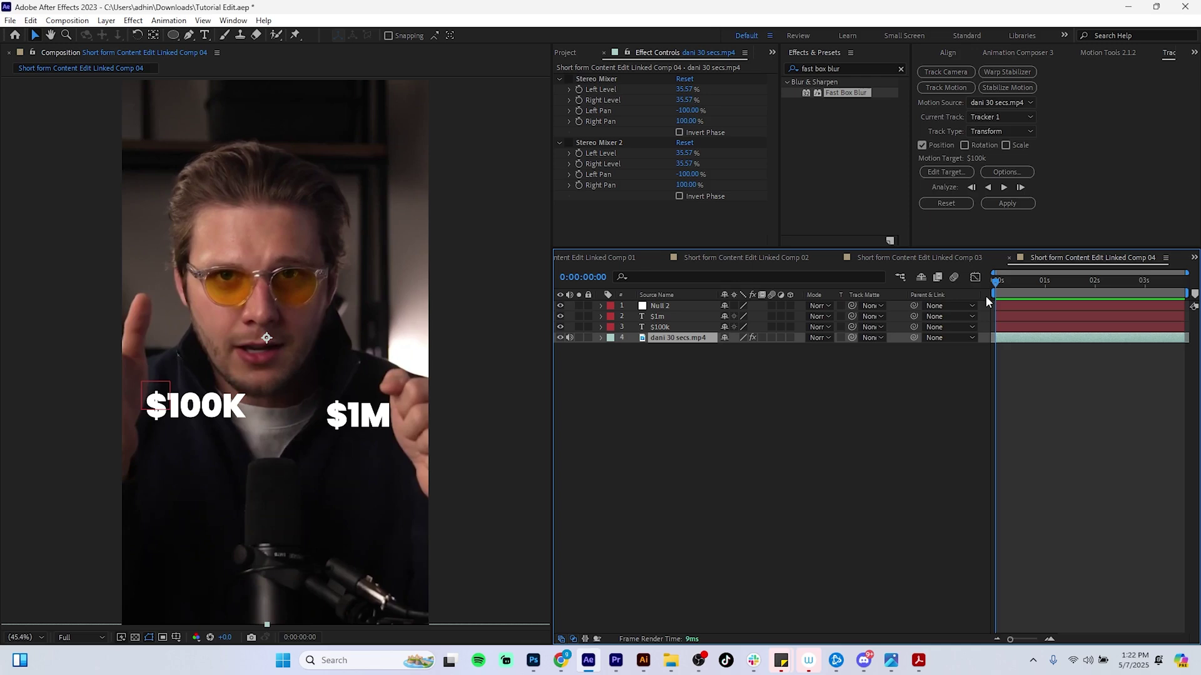
pyautogui.doubleClick(692, 344)
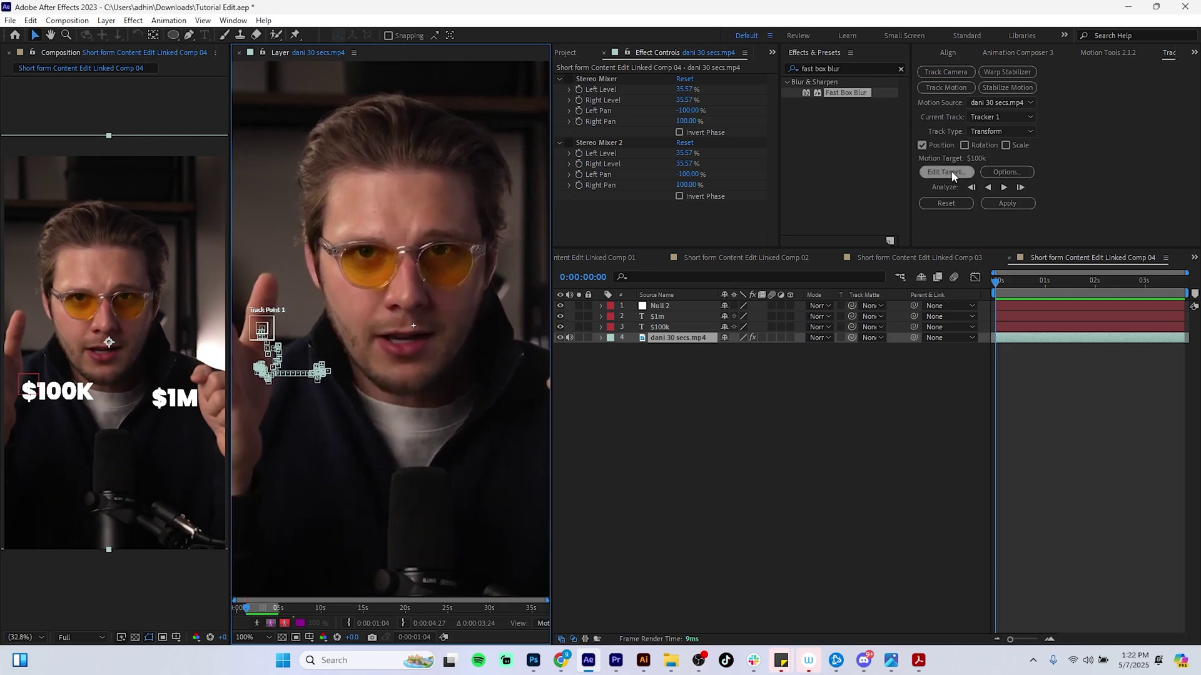
pyautogui.click(1006, 203)
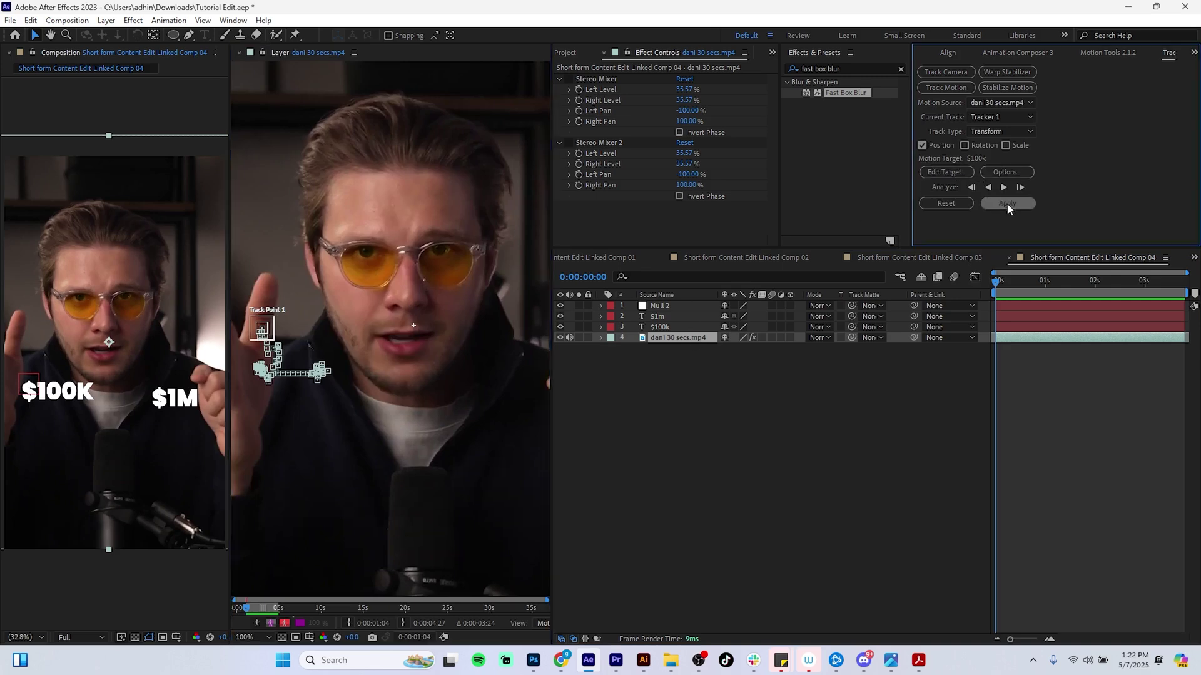
pyautogui.click(599, 343)
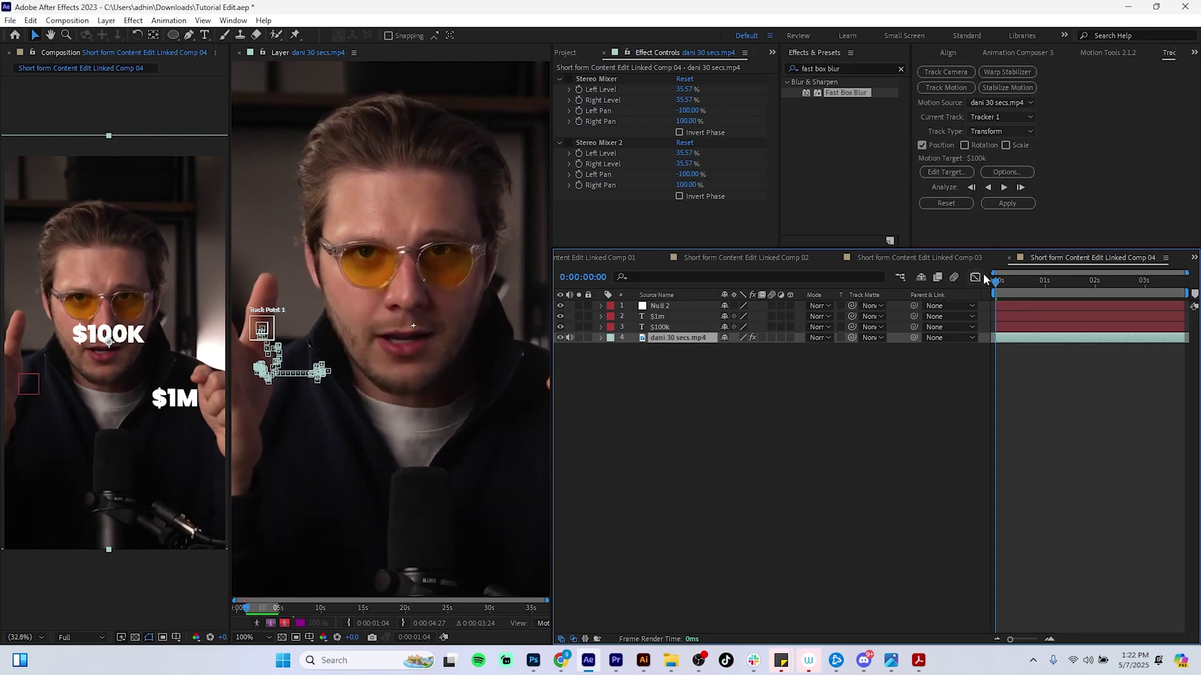
pyautogui.moveTo(998, 282)
pyautogui.mouseDown()
pyautogui.moveTo(1117, 284)
pyautogui.moveTo(988, 287)
pyautogui.mouseUp()
pyautogui.click(238, 53)
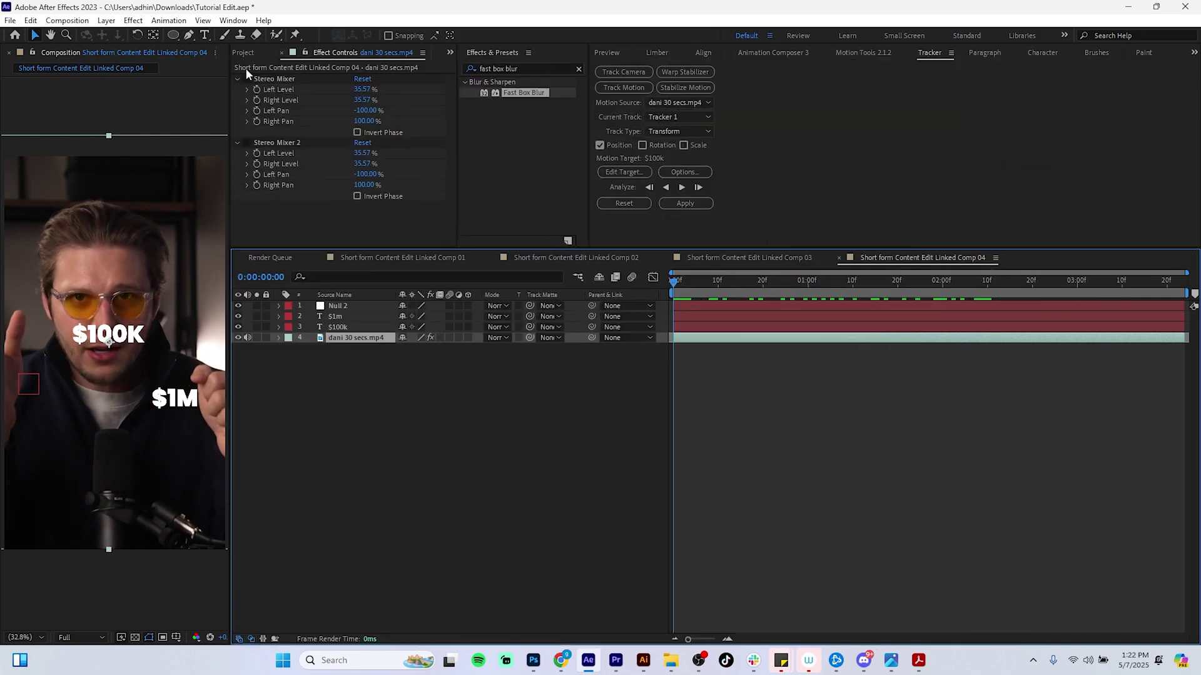
pyautogui.click(364, 327)
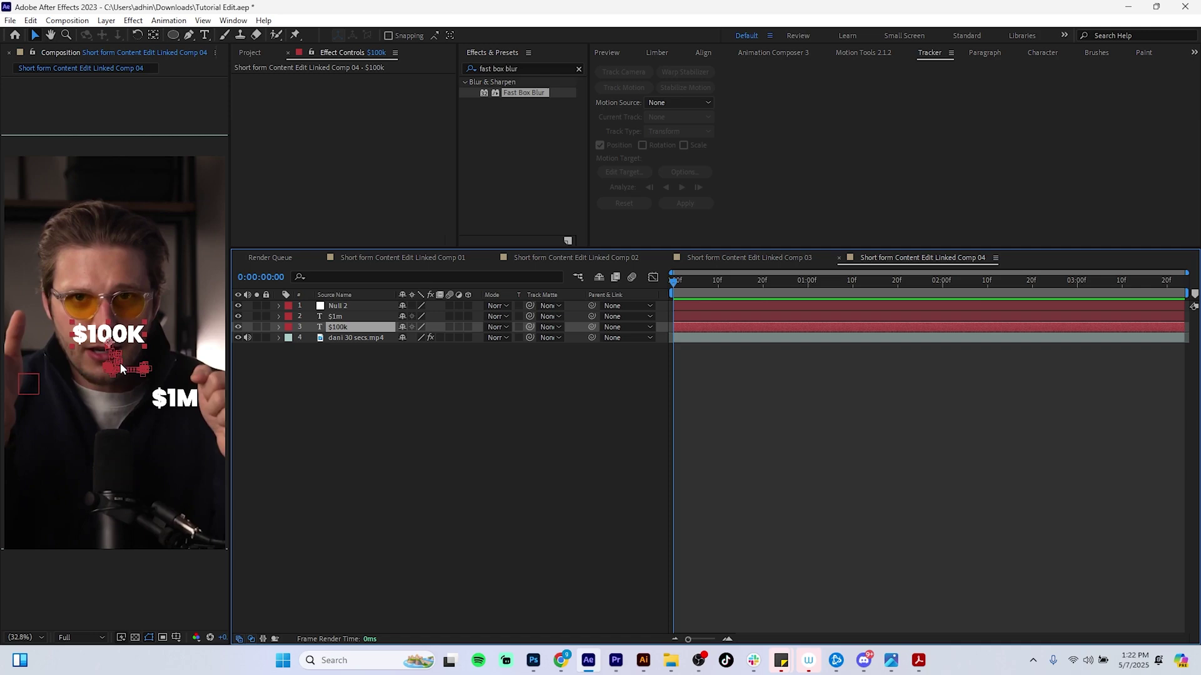
pyautogui.click(122, 366)
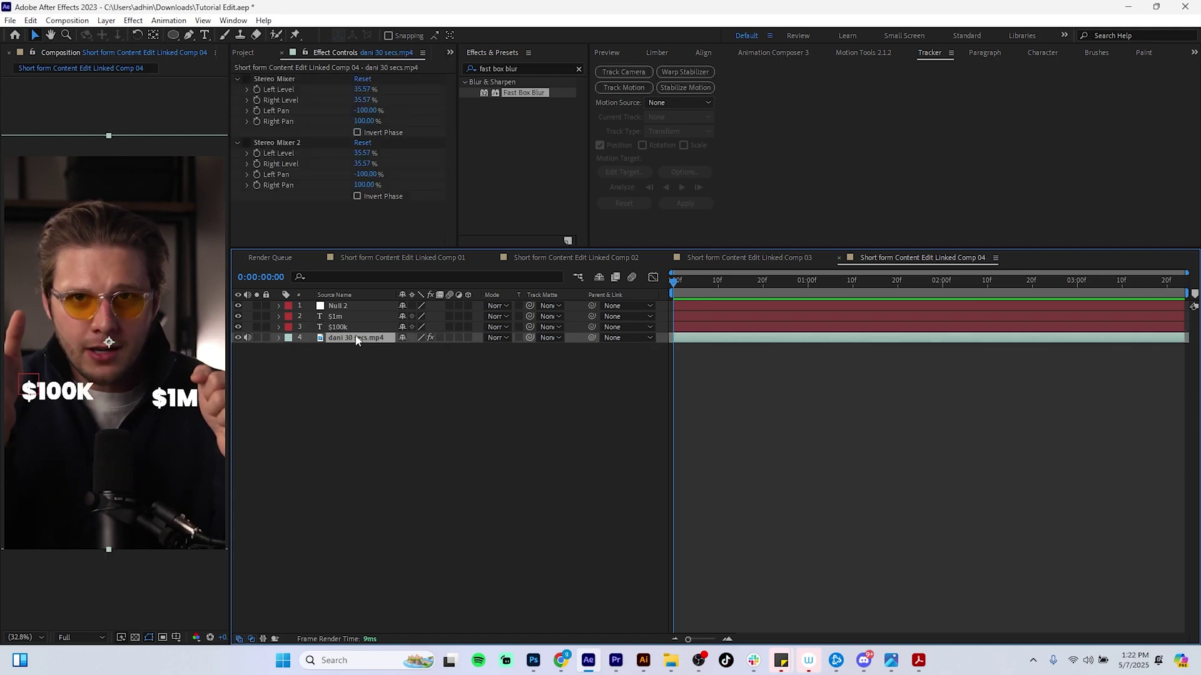
# Step: Reopen the dani 30 secs.mp4 layer's tracker and change its motion target to the Null 2 layer
pyautogui.doubleClick(387, 338)
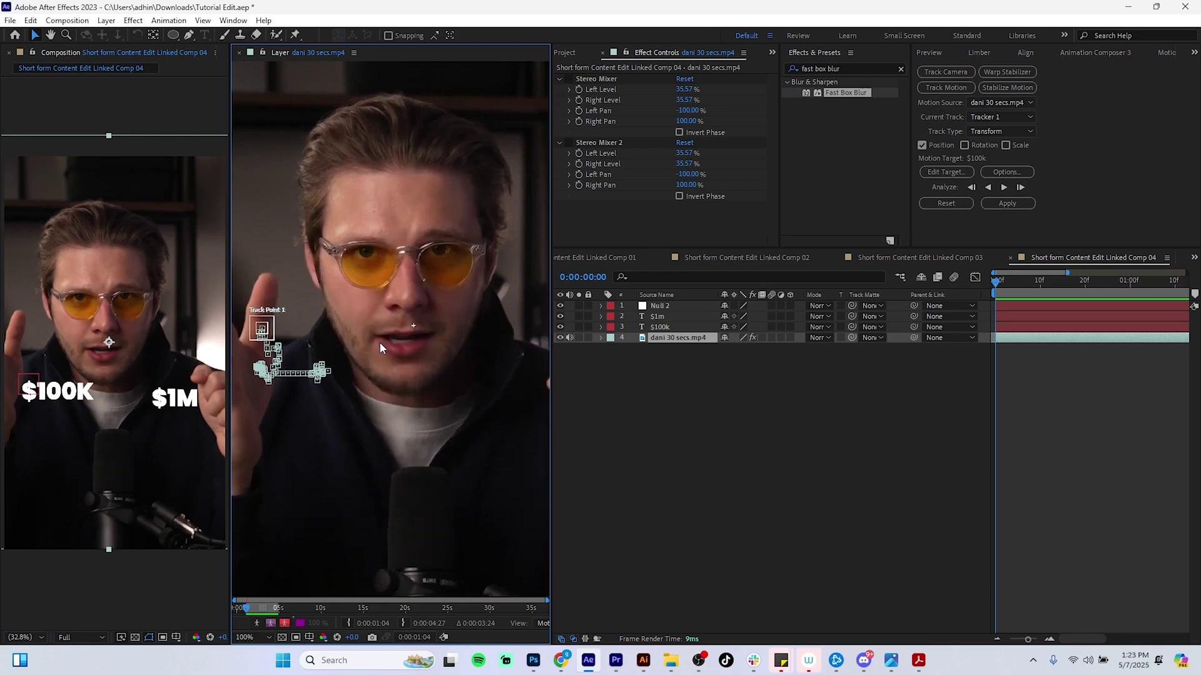
pyautogui.click(962, 171)
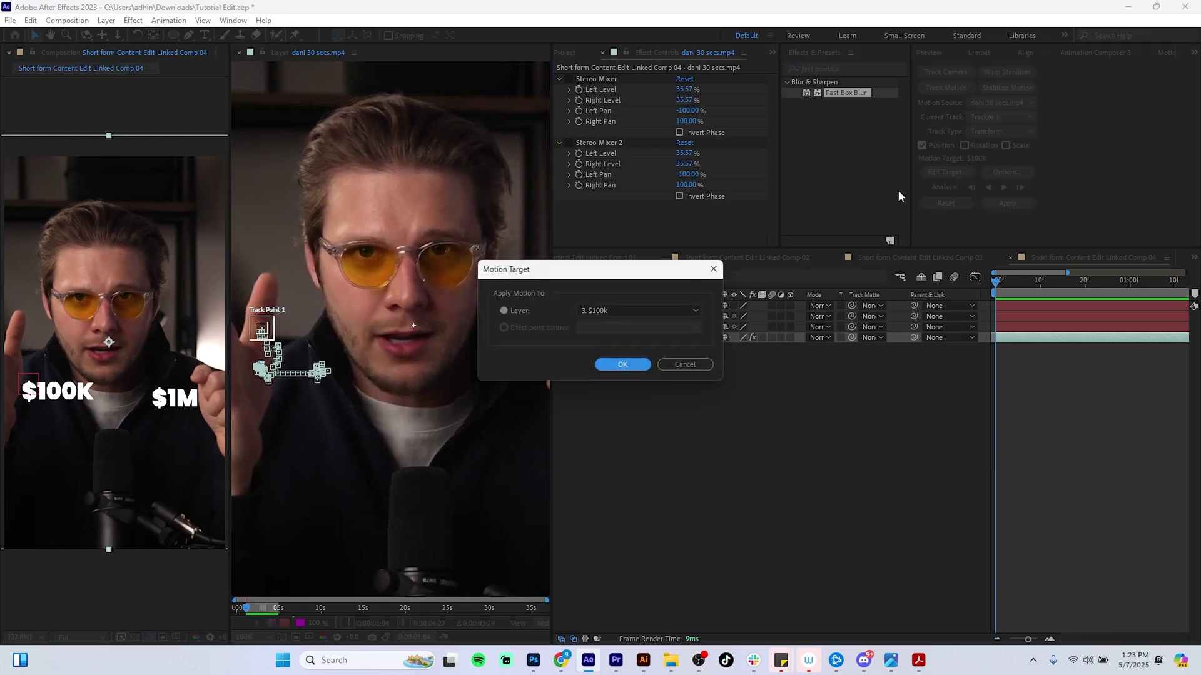
pyautogui.click(603, 318)
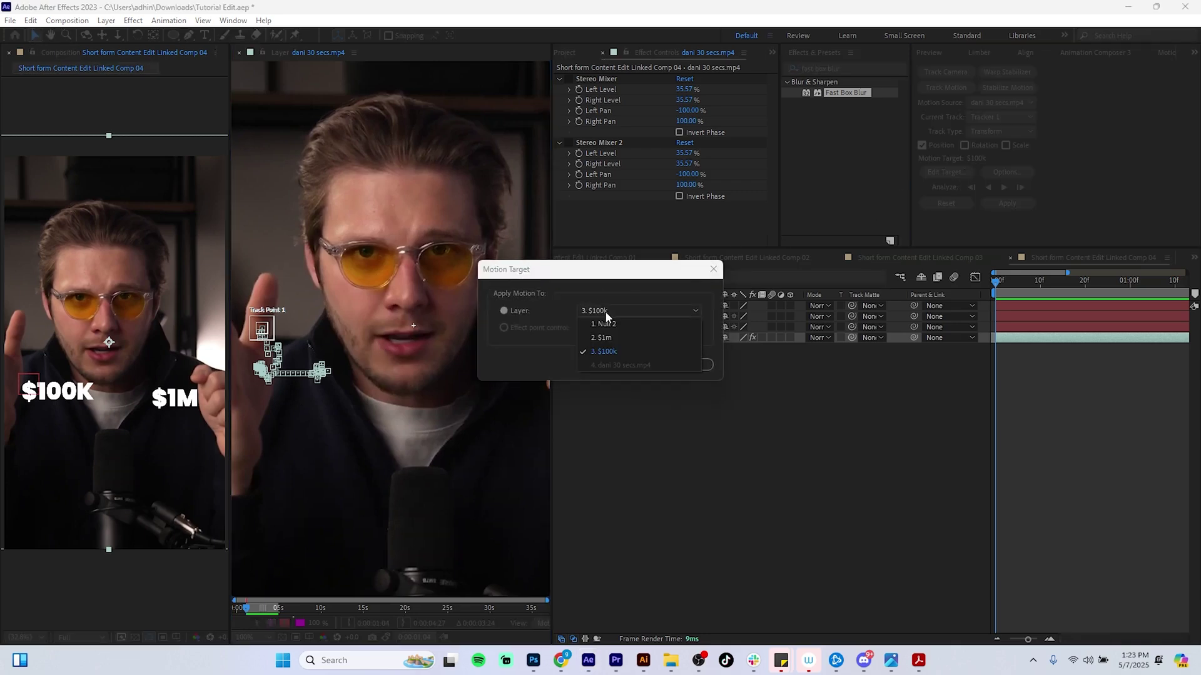
pyautogui.click(655, 324)
pyautogui.click(630, 365)
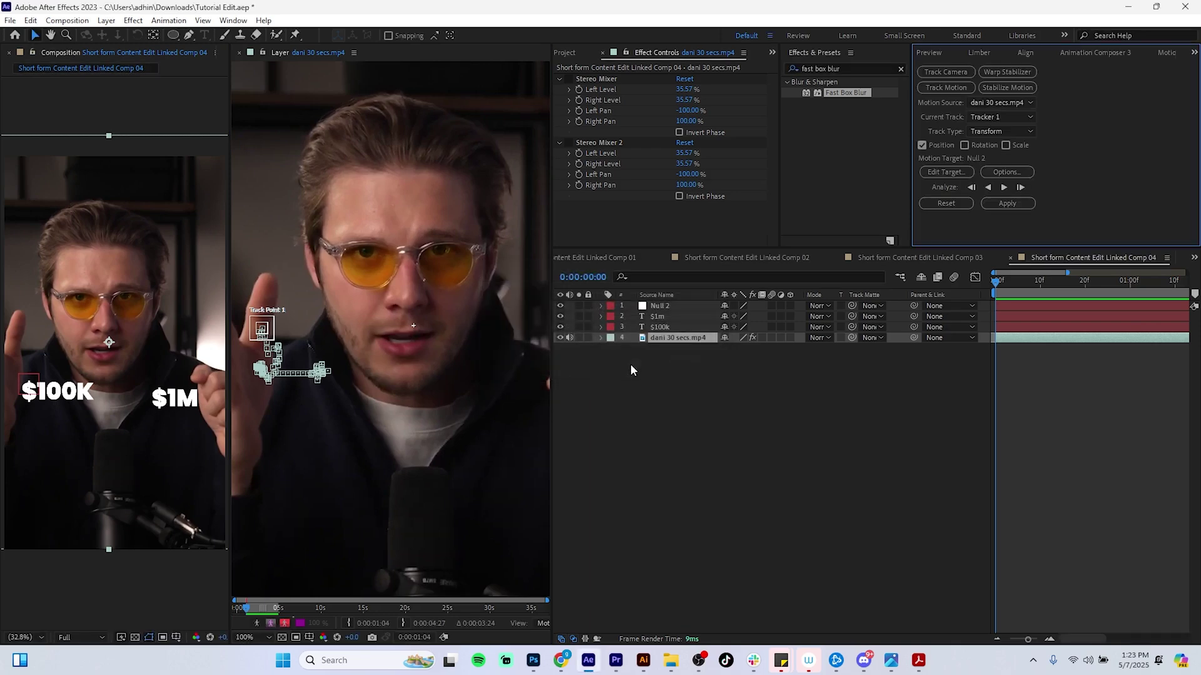
# Step: Apply the tracked hand motion to Null 2, close the layer viewer and check the null's motion path in the composition
pyautogui.click(1006, 203)
pyautogui.click(588, 343)
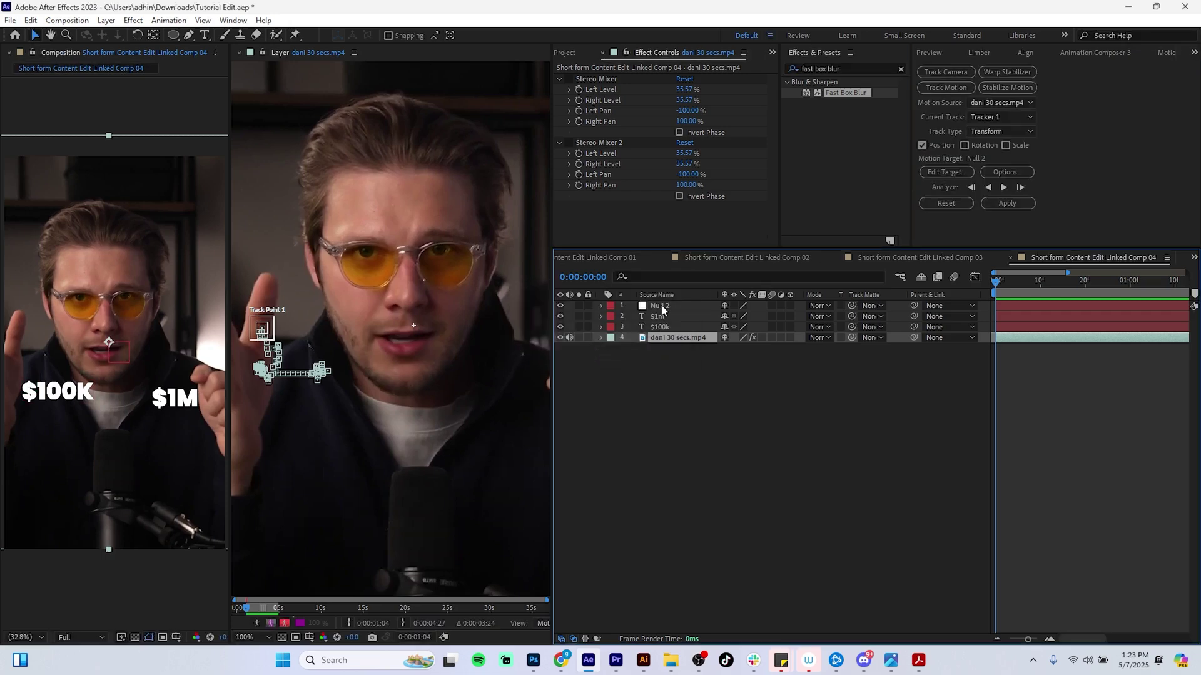
pyautogui.click(238, 52)
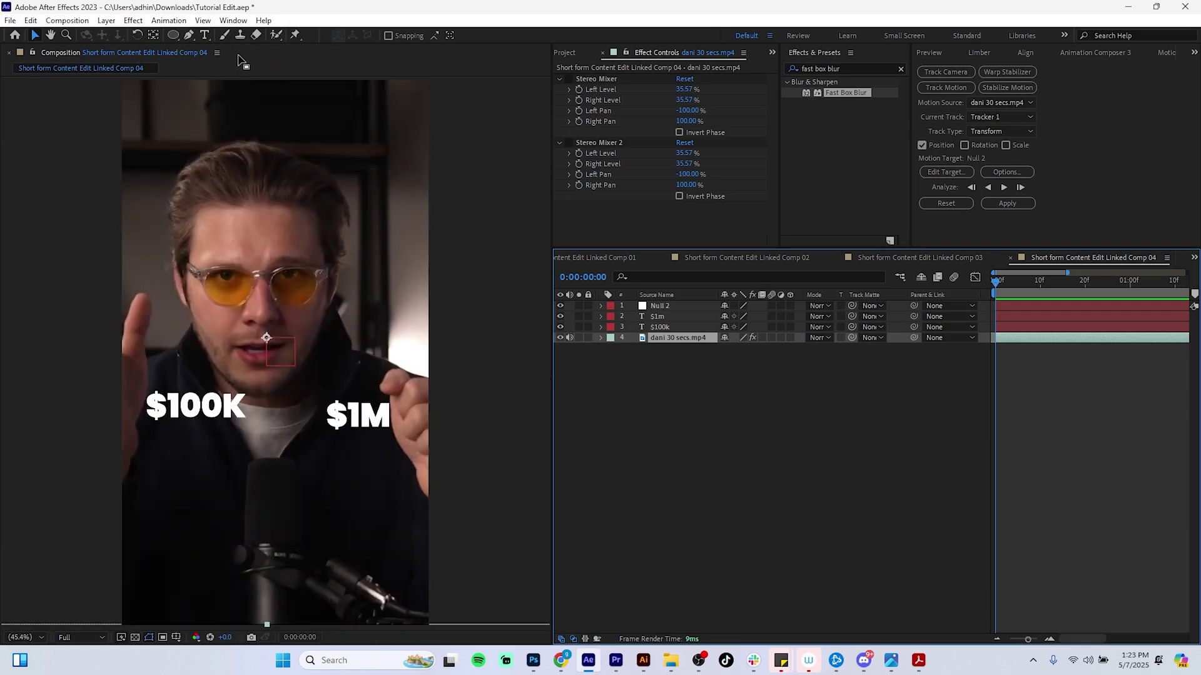
pyautogui.click(734, 307)
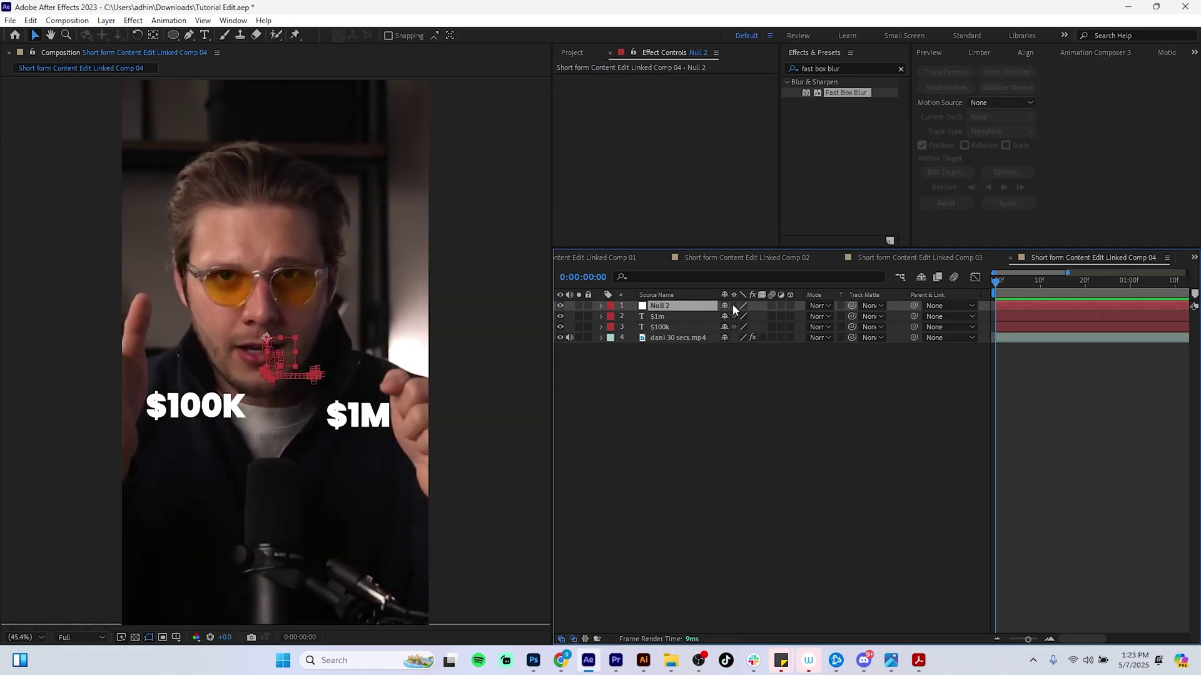
pyautogui.moveTo(998, 282); pyautogui.dragTo(966, 303)
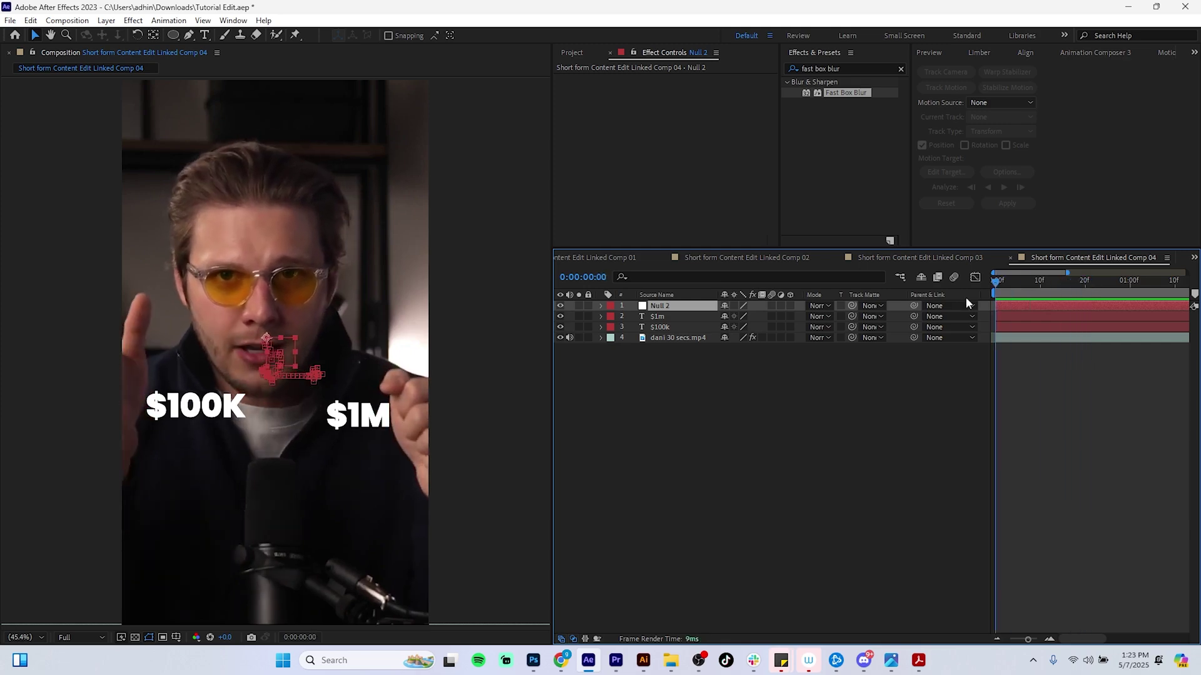
# Step: Parent the $100k text layer to Null 2 and move the text straight up beside the raised hand at the first frame
pyautogui.click(664, 328)
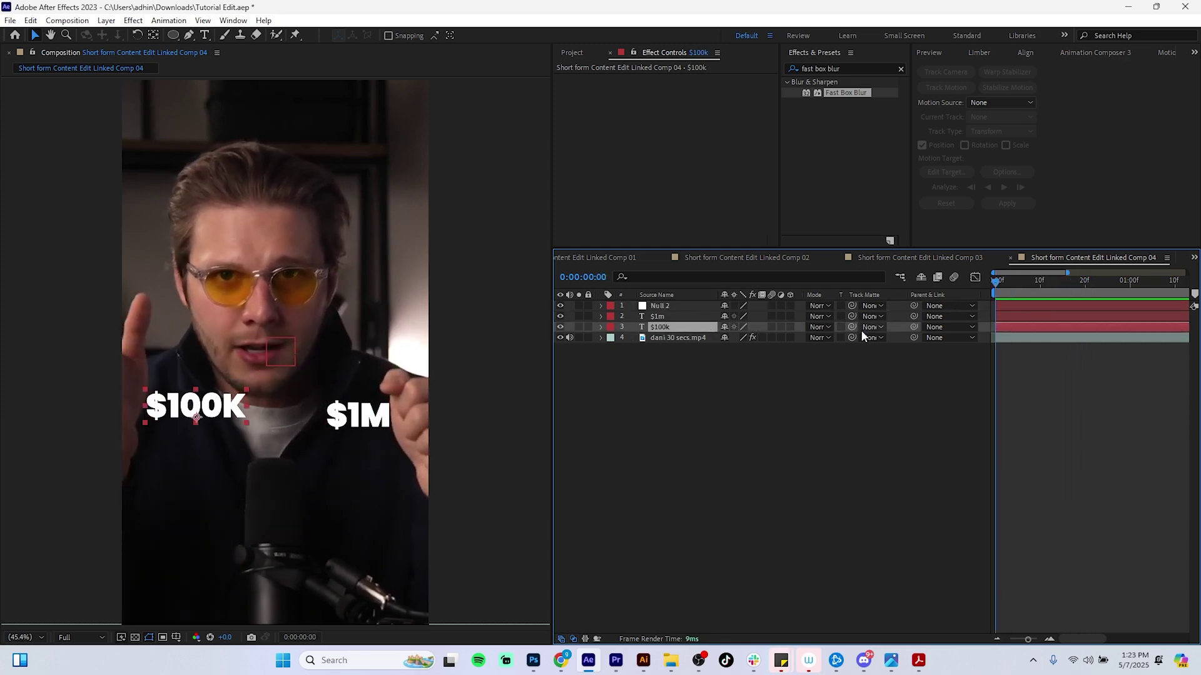
pyautogui.moveTo(914, 327); pyautogui.dragTo(673, 306)
pyautogui.moveTo(197, 417); pyautogui.dragTo(193, 360)
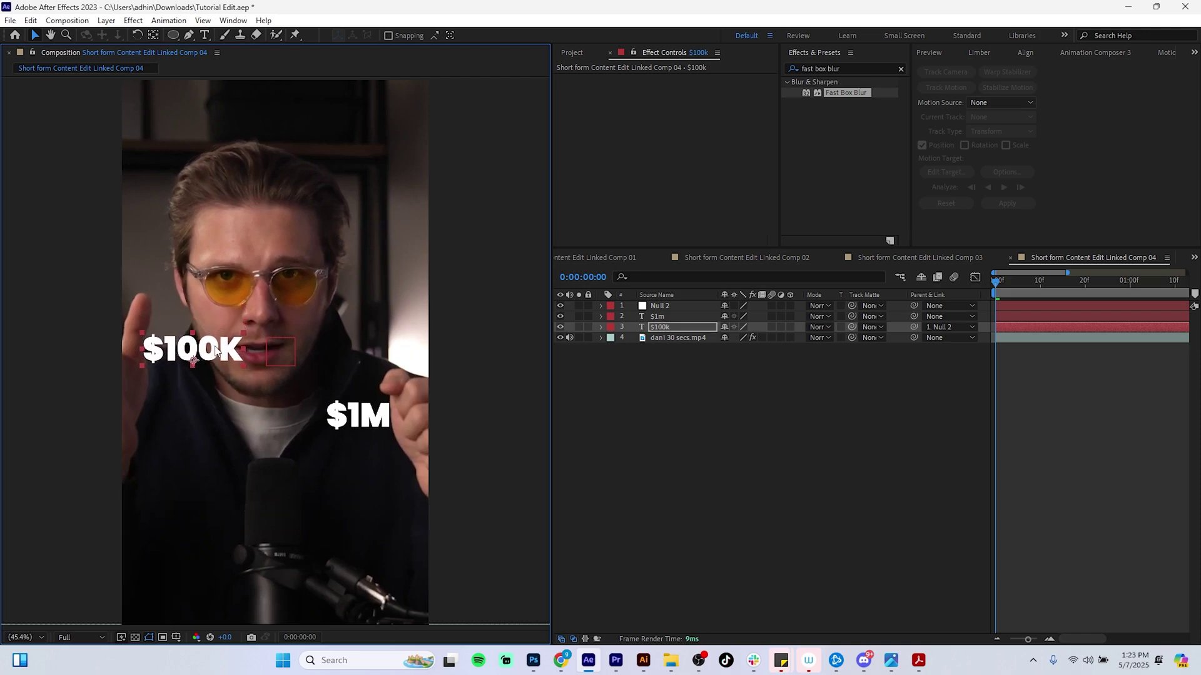
# Step: Preview the composition from the start to check how closely the "$100K" text follows the tracked hand
pyautogui.click(991, 282)
pyautogui.press('space')
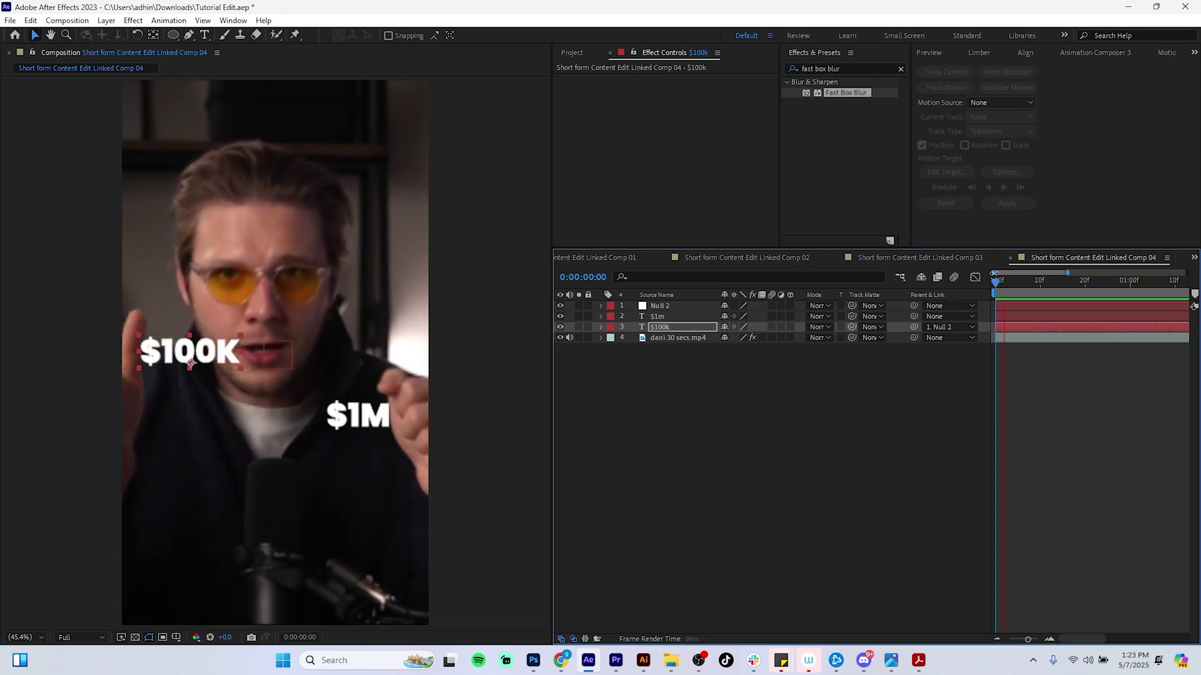
pyautogui.press('space')
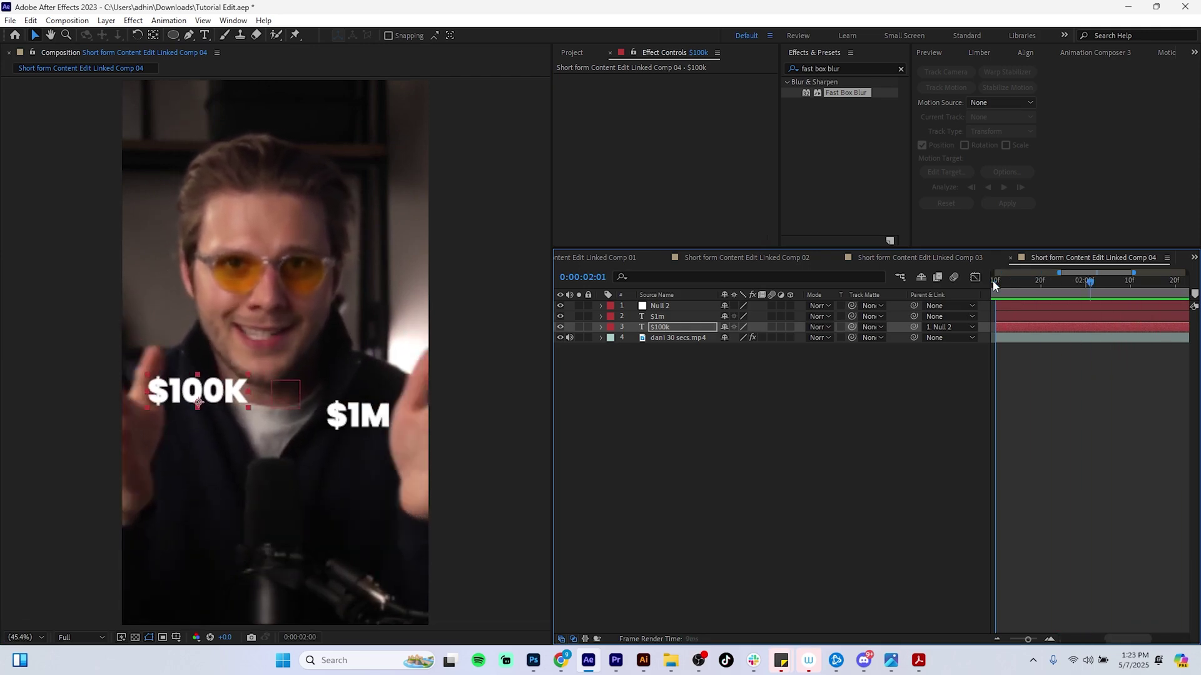
pyautogui.click(998, 282)
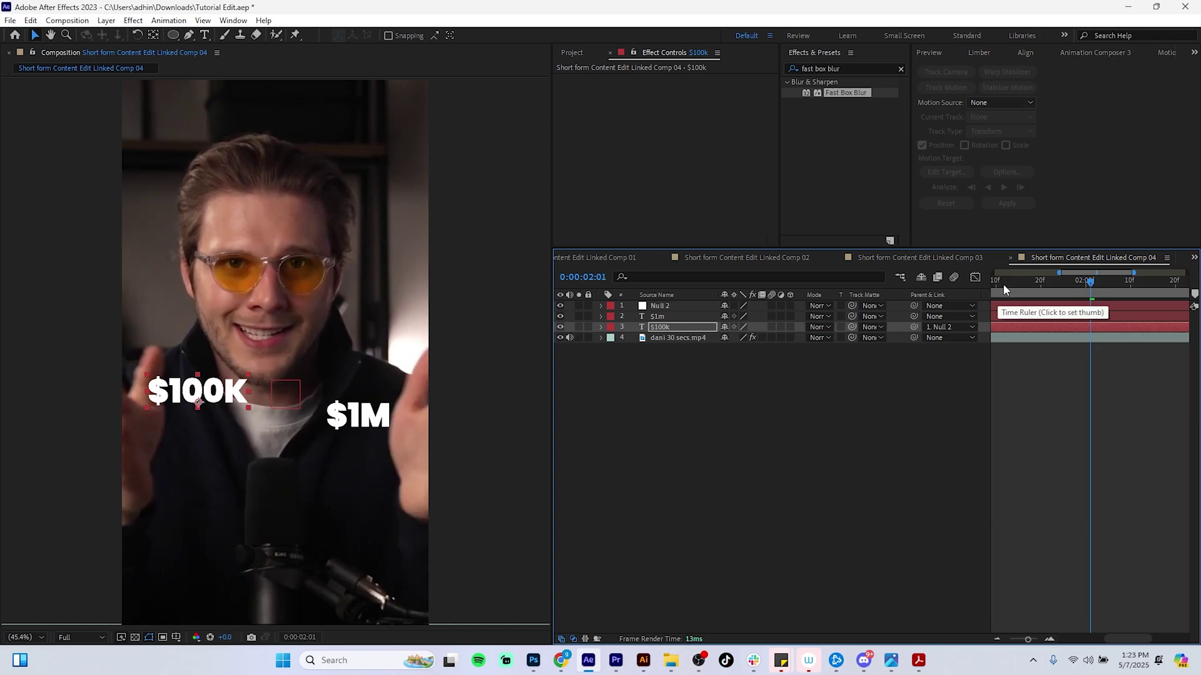
pyautogui.press('space')
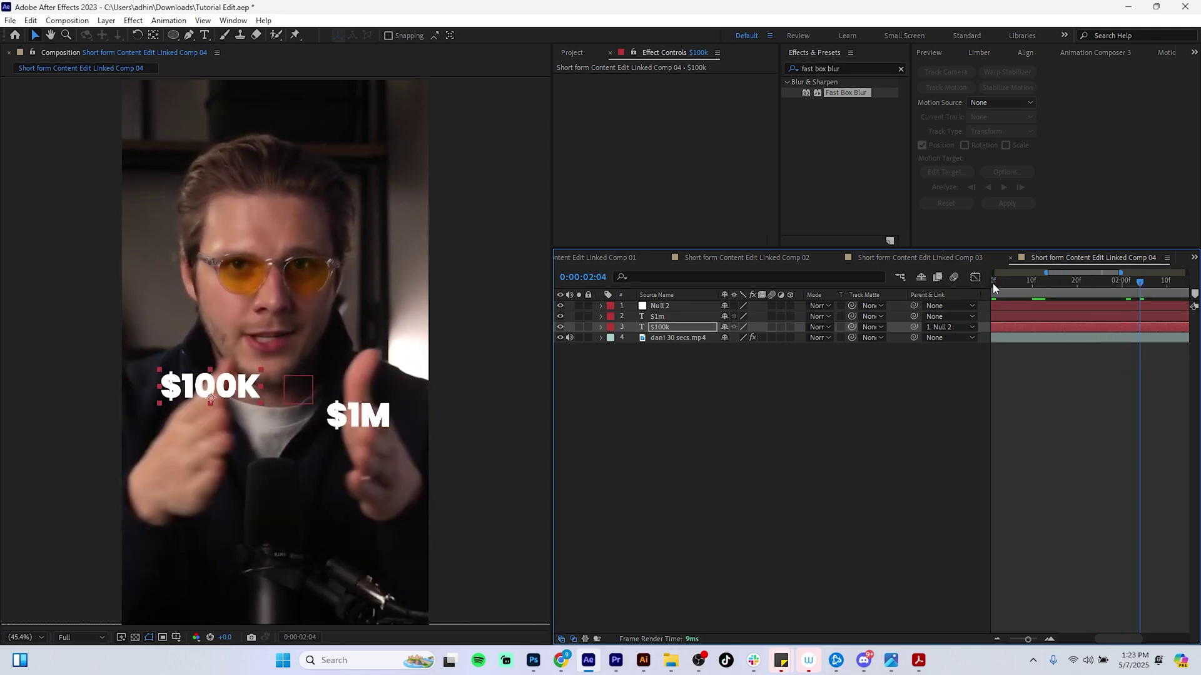
pyautogui.press('space')
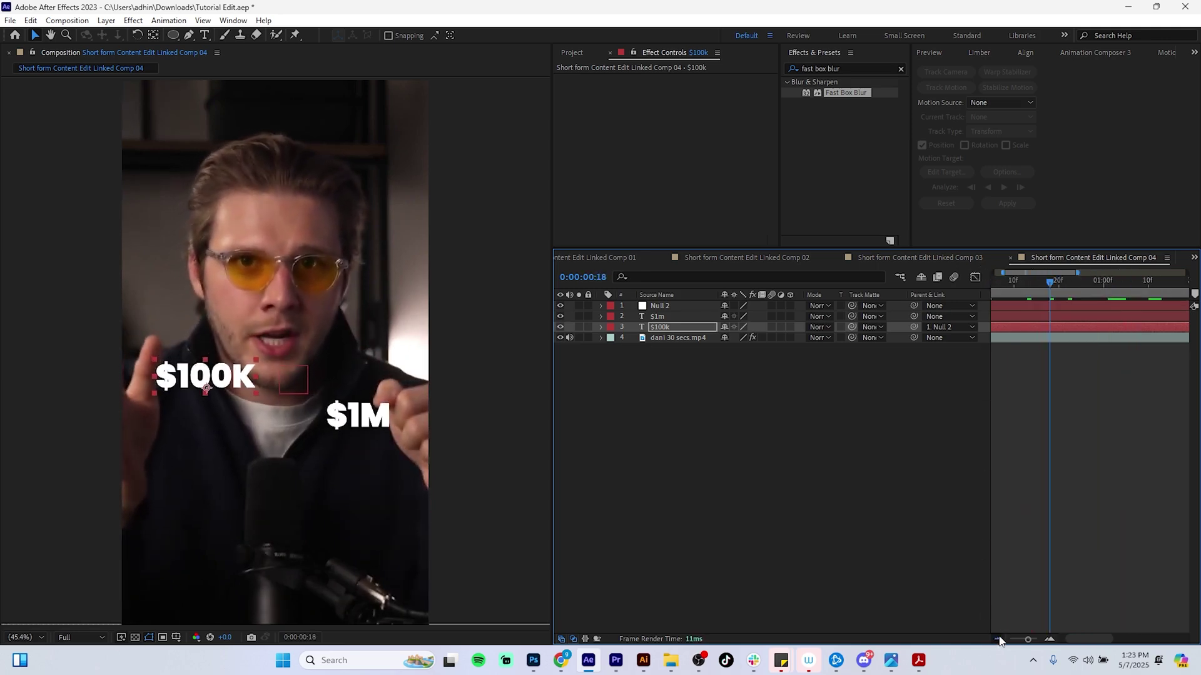
pyautogui.click(996, 639)
pyautogui.moveTo(1008, 282); pyautogui.dragTo(980, 270)
pyautogui.press('space')
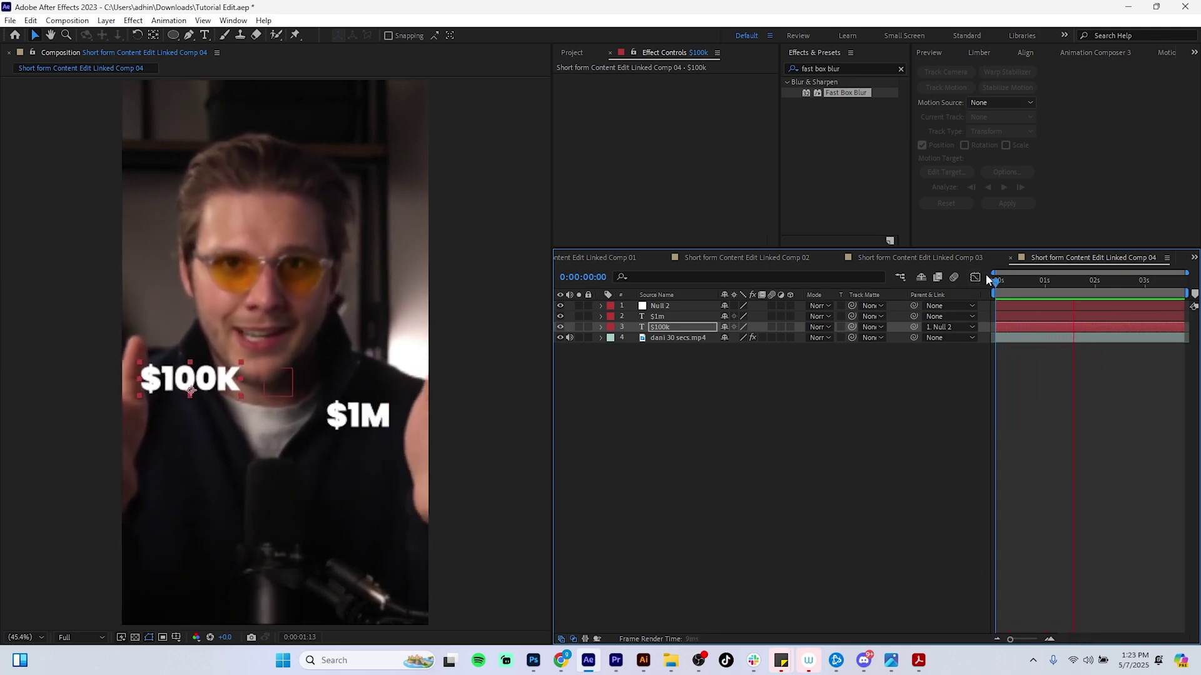
pyautogui.press('space')
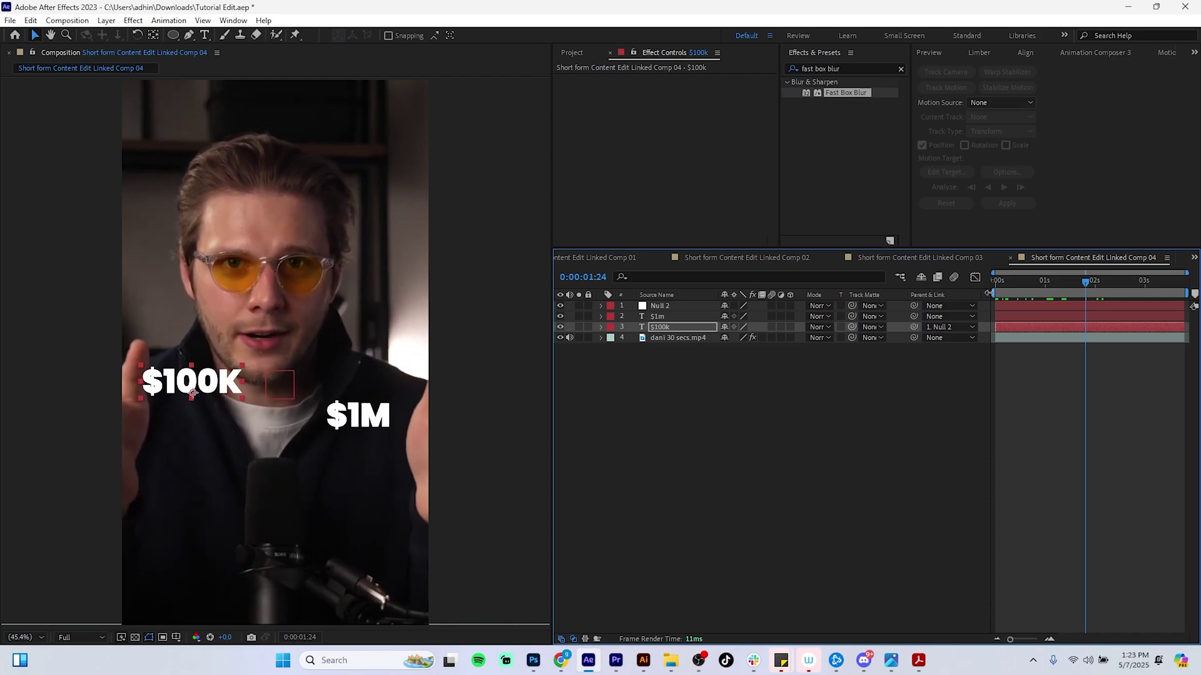
pyautogui.moveTo(1020, 290); pyautogui.dragTo(977, 294)
pyautogui.moveTo(1017, 290)
pyautogui.mouseDown()
pyautogui.moveTo(1046, 286)
pyautogui.moveTo(1023, 281)
pyautogui.mouseUp()
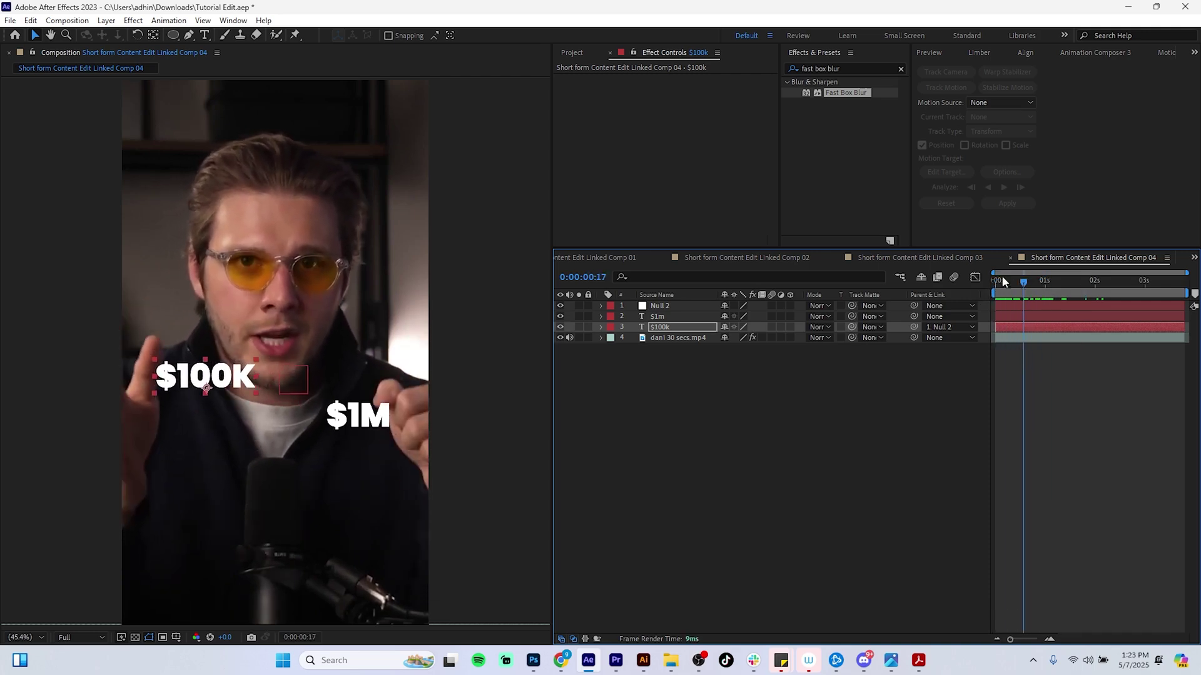
# Step: Add a new null layer with Motion Tools and position it on the hand beside the "$1M" text
pyautogui.click(671, 378)
pyautogui.rightClick(662, 393)
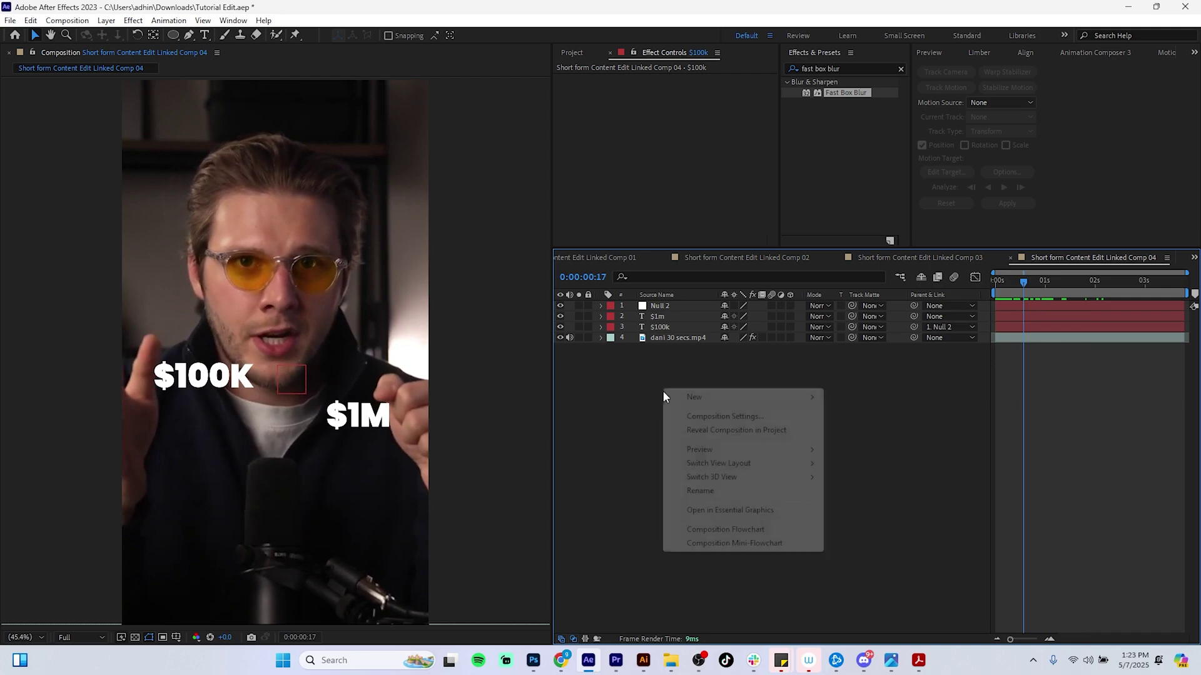
pyautogui.click(685, 355)
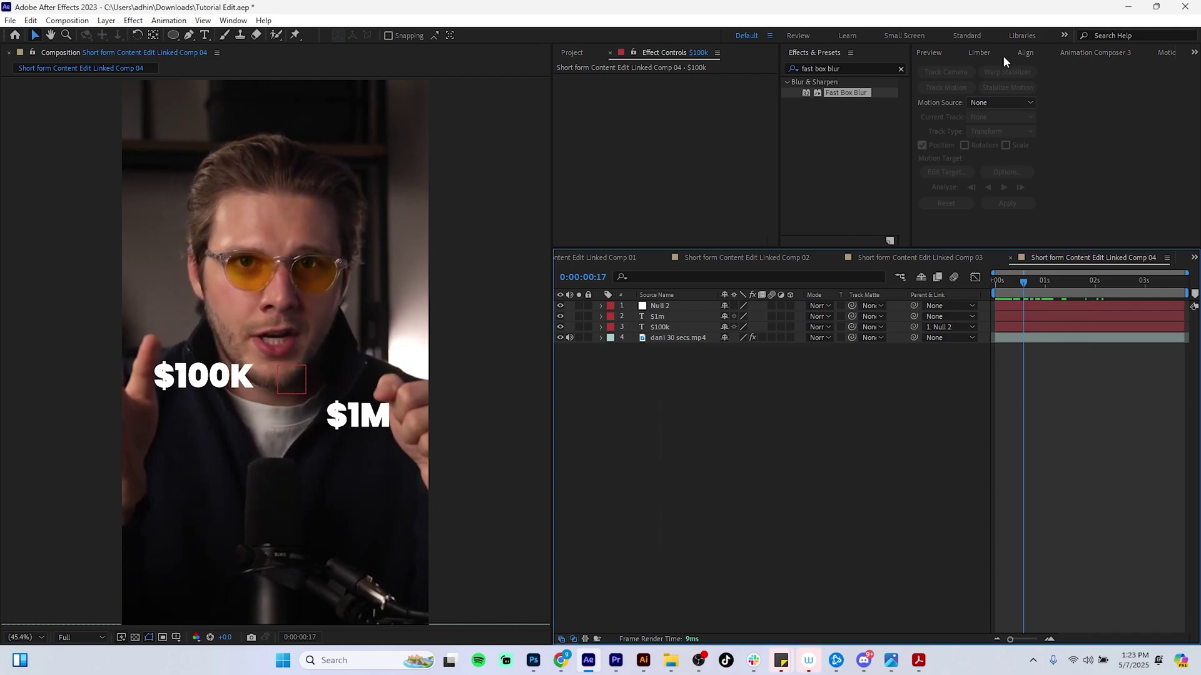
pyautogui.click(1193, 52)
pyautogui.click(1160, 179)
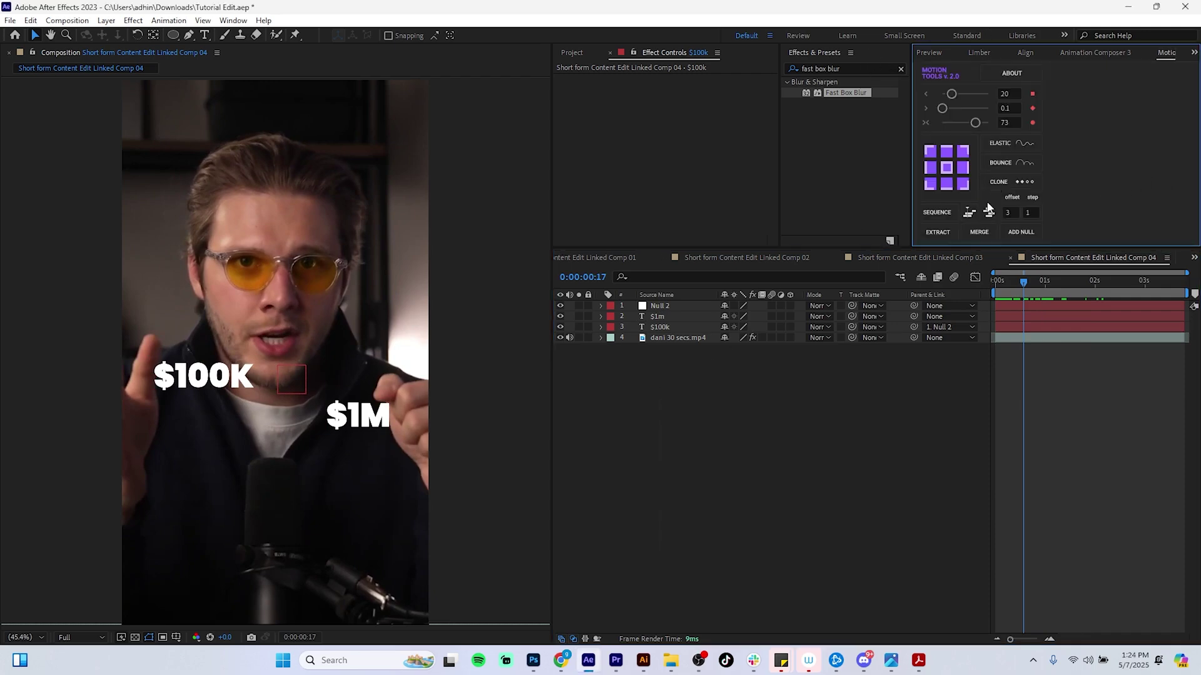
pyautogui.click(1021, 230)
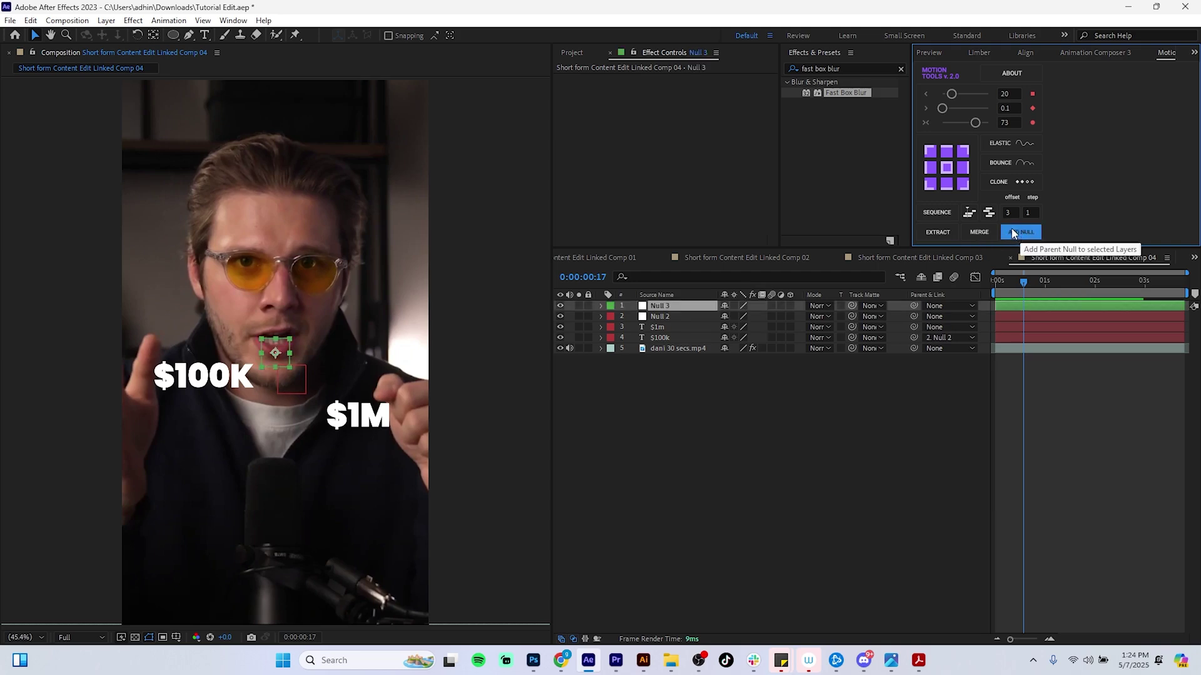
pyautogui.moveTo(275, 355); pyautogui.dragTo(392, 408)
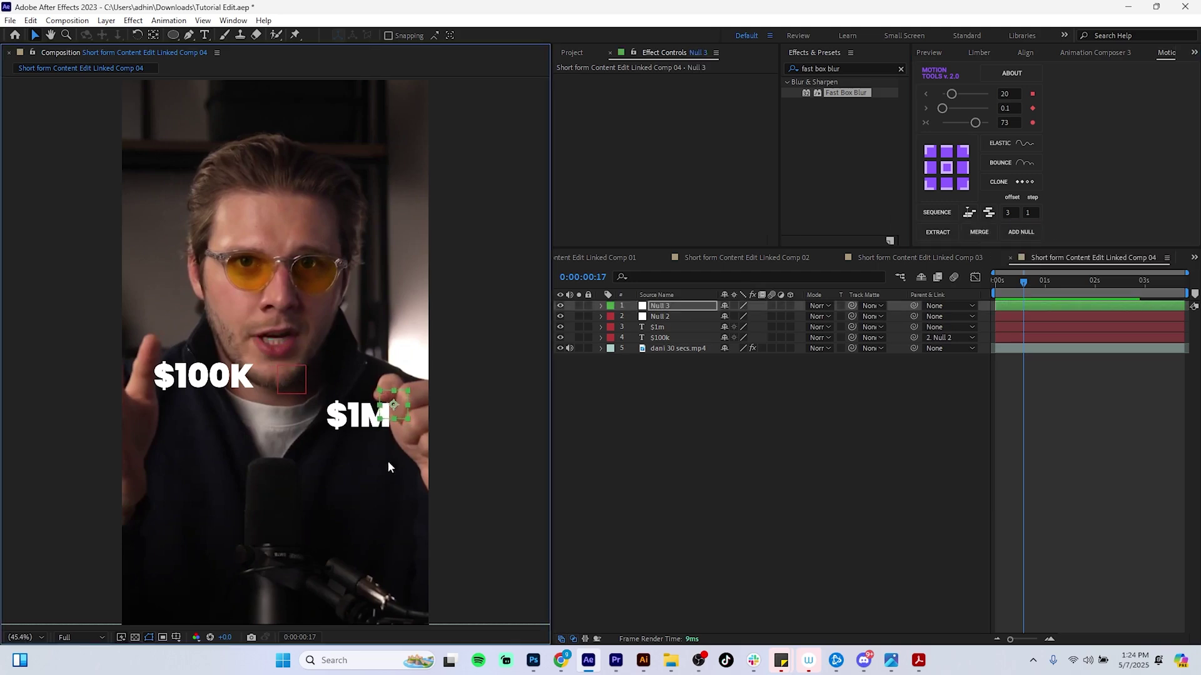
# Step: Duplicate the dani 30 secs.mp4 footage layer and keep the upper copy selected
pyautogui.click(689, 348)
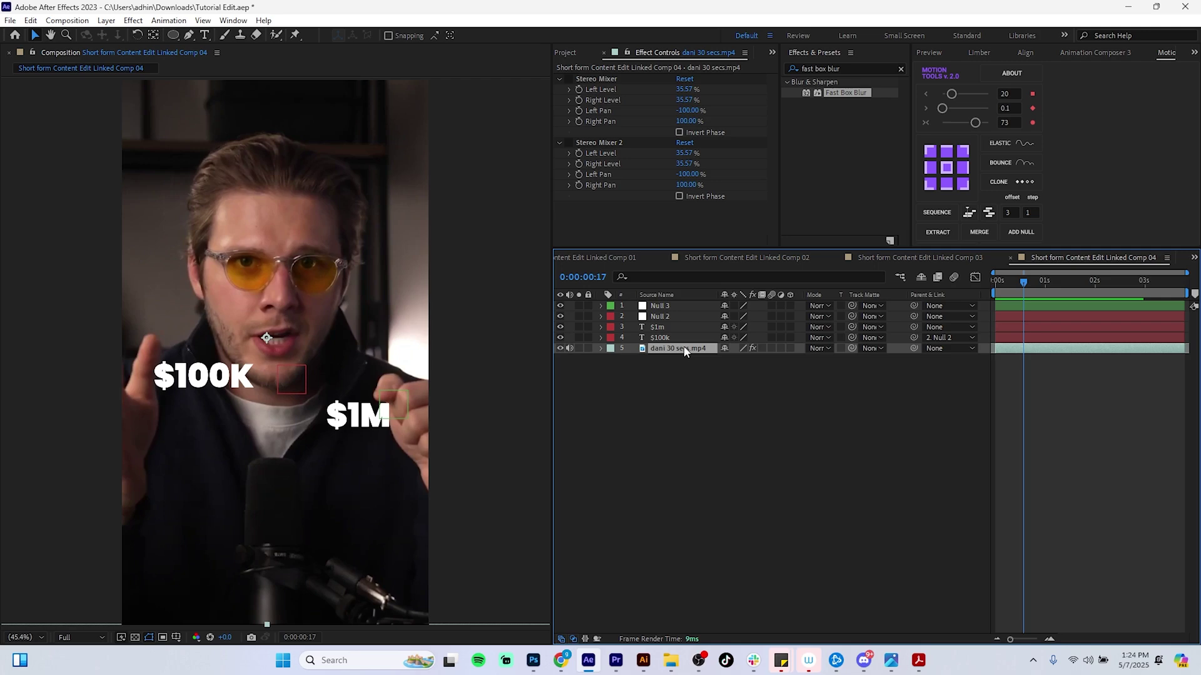
pyautogui.hotkey('ctrl', 'd')
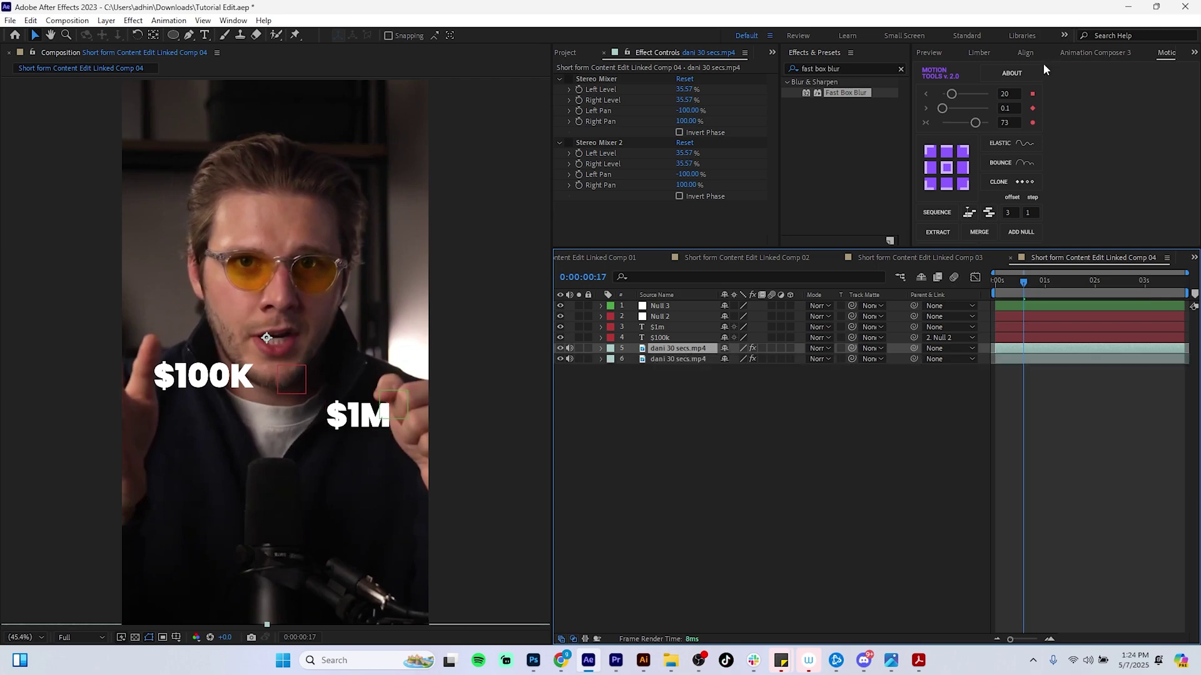
pyautogui.click(1194, 52)
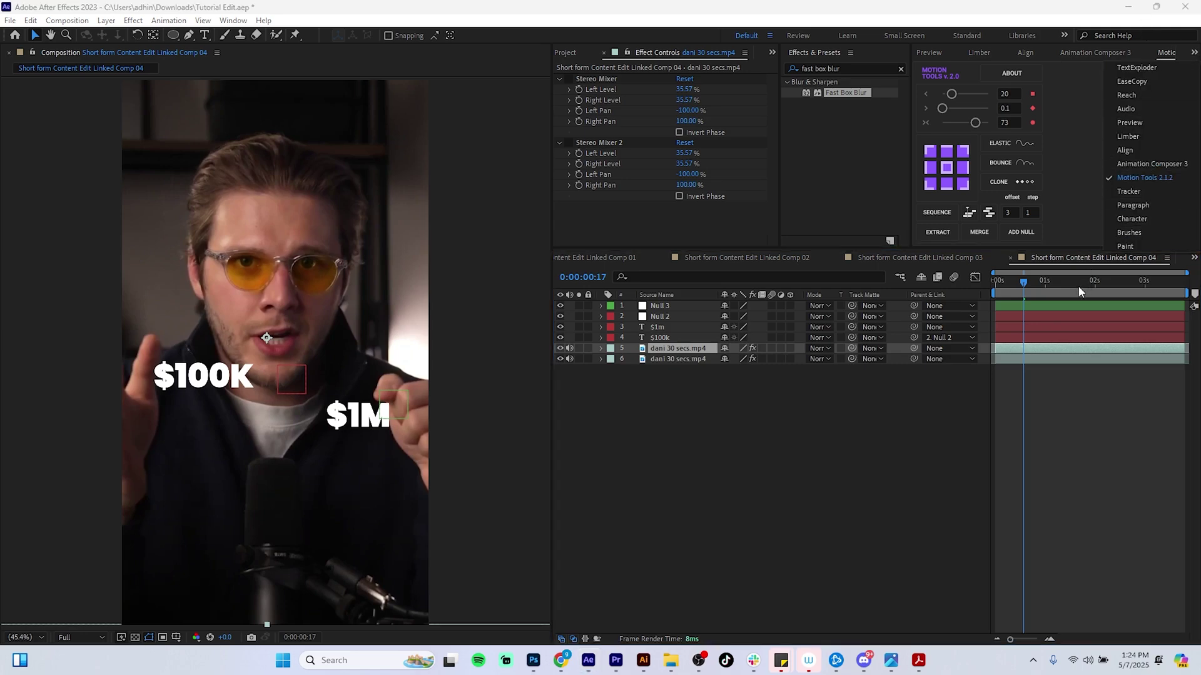
pyautogui.click(699, 352)
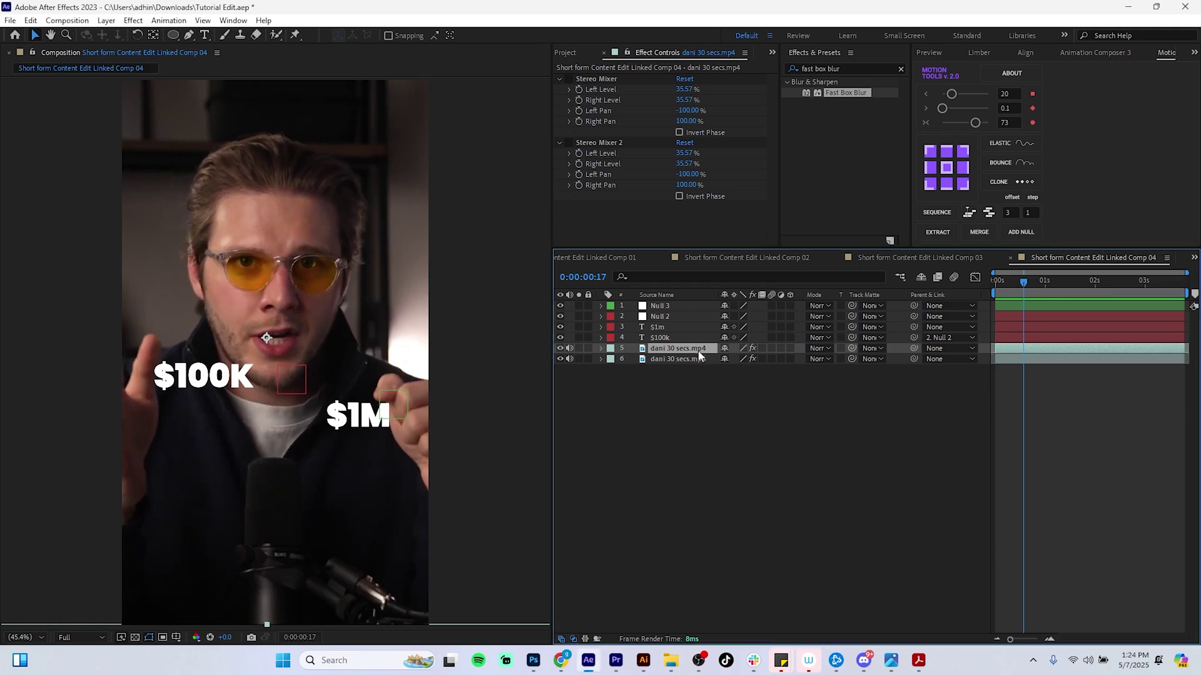
# Step: Start Track Motion on the upper dani 30 secs.mp4 layer and place the track point on the hand beside "$1M" at the first frame
pyautogui.rightClick(701, 350)
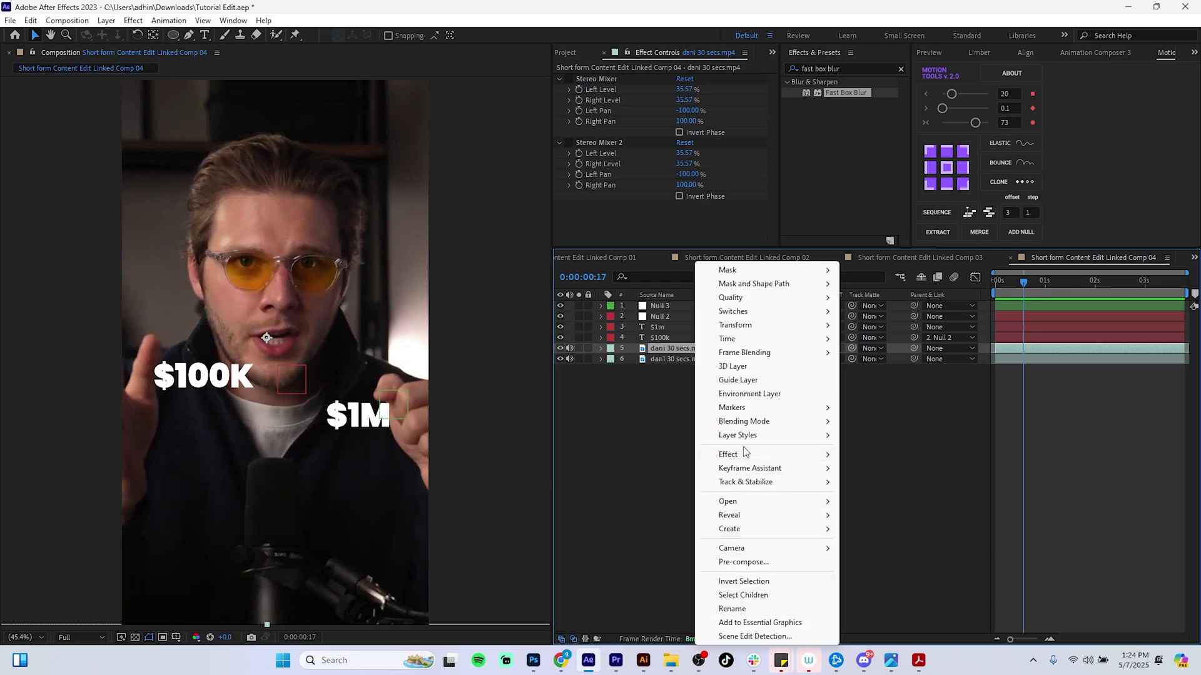
pyautogui.moveTo(760, 485)
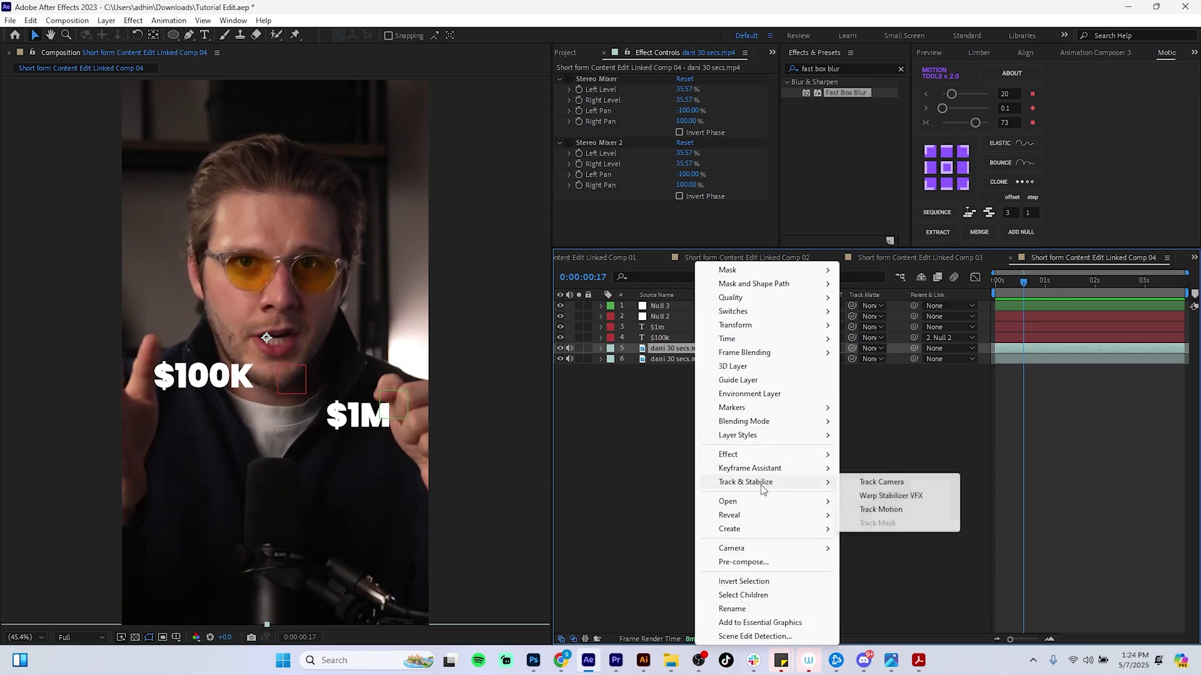
pyautogui.click(867, 509)
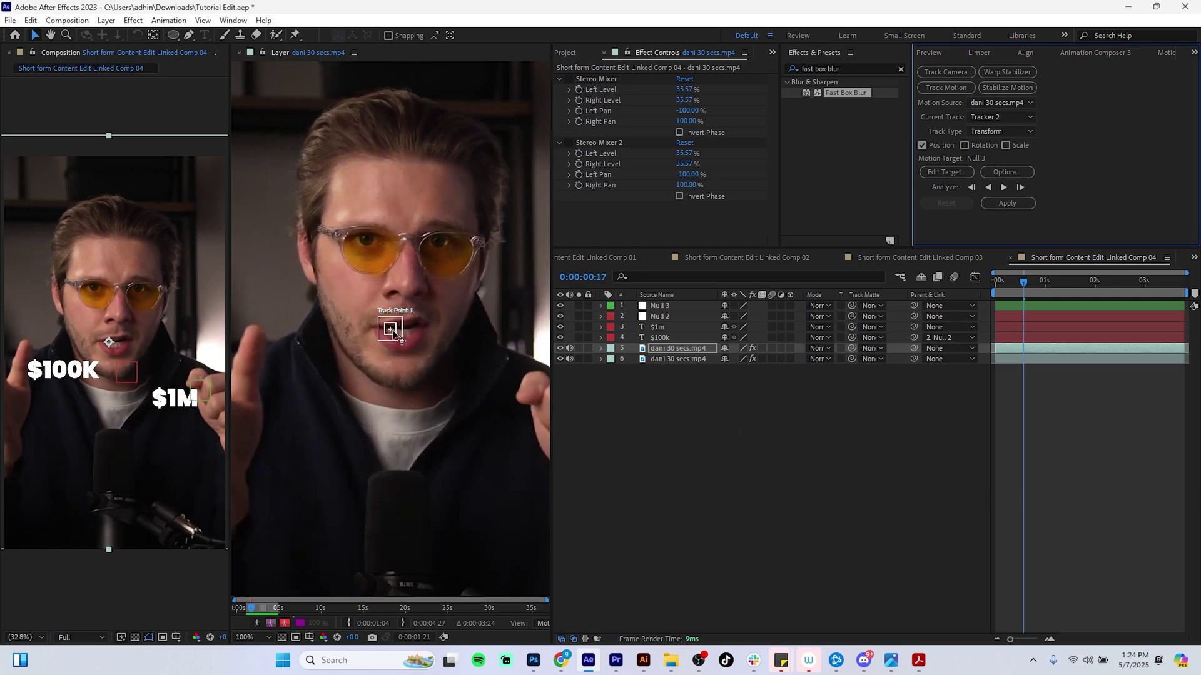
pyautogui.moveTo(391, 333); pyautogui.dragTo(547, 432)
pyautogui.click(663, 350)
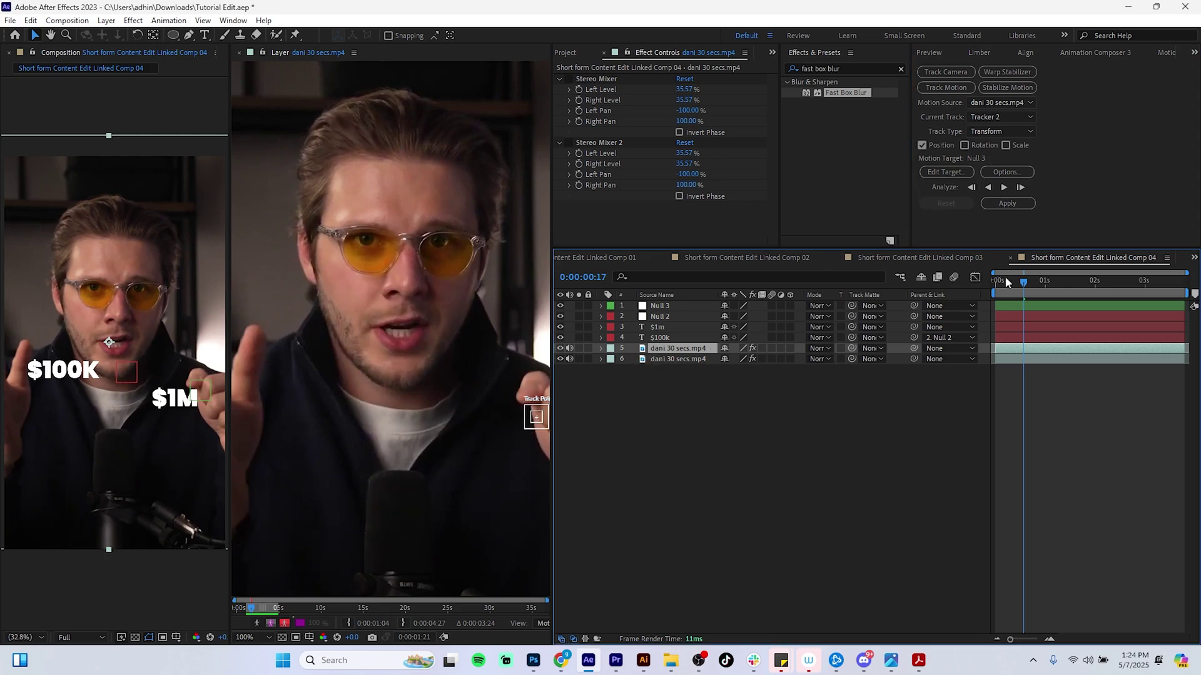
pyautogui.moveTo(1022, 282); pyautogui.dragTo(988, 286)
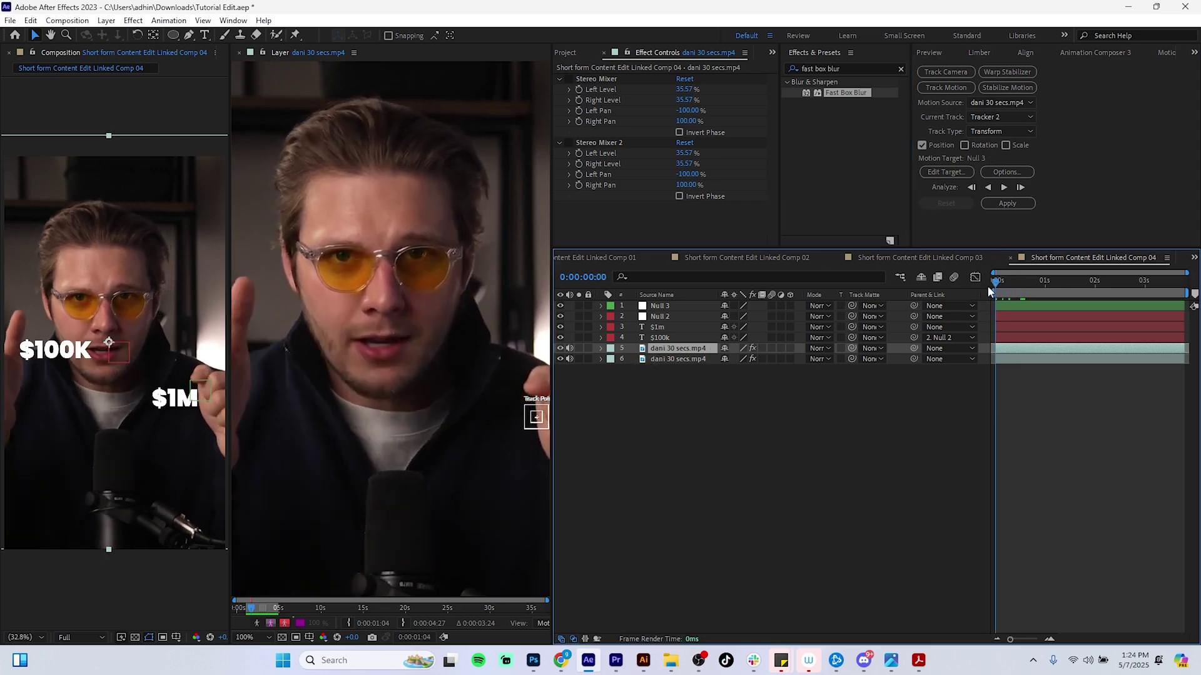
pyautogui.click(548, 426)
pyautogui.moveTo(547, 425); pyautogui.dragTo(458, 425)
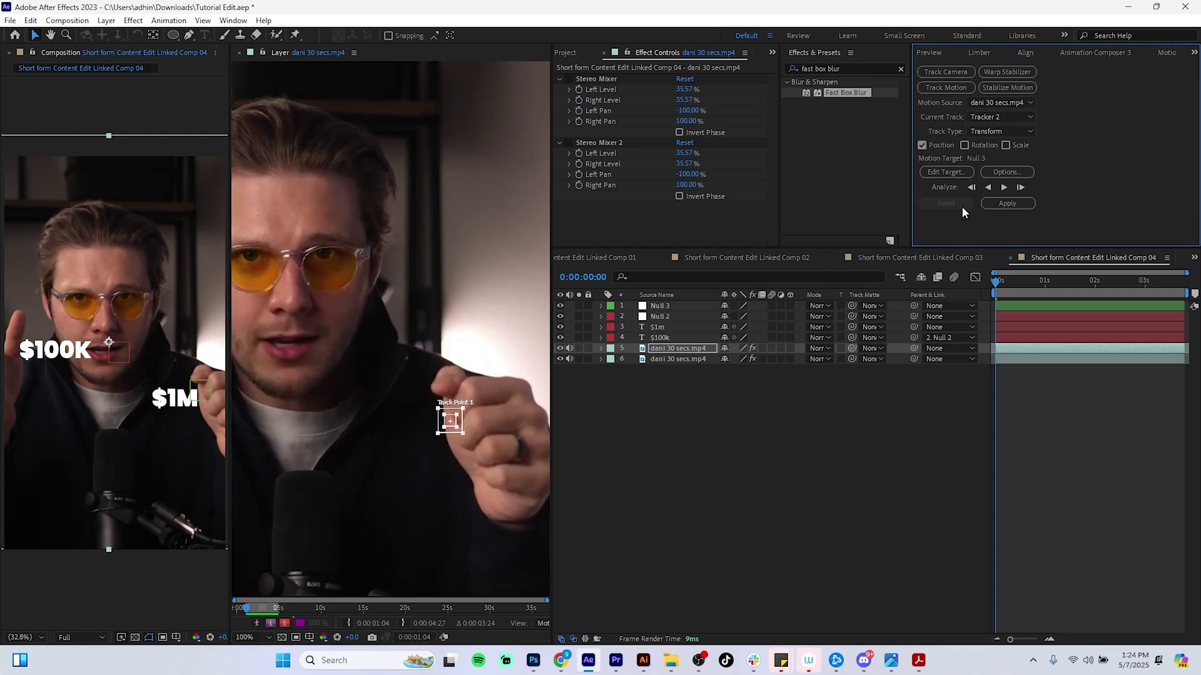
# Step: Analyze the hand track forward and apply its motion to Null 3 in the X and Y dimensions
pyautogui.click(1003, 188)
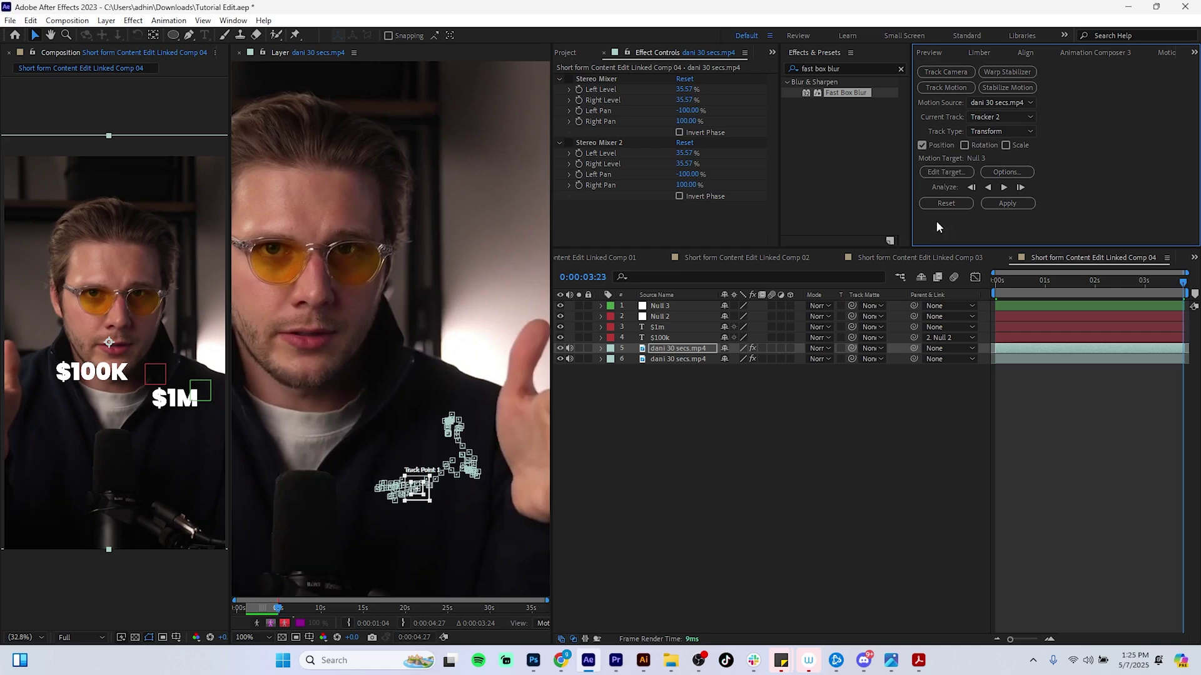
pyautogui.click(960, 176)
pyautogui.click(619, 310)
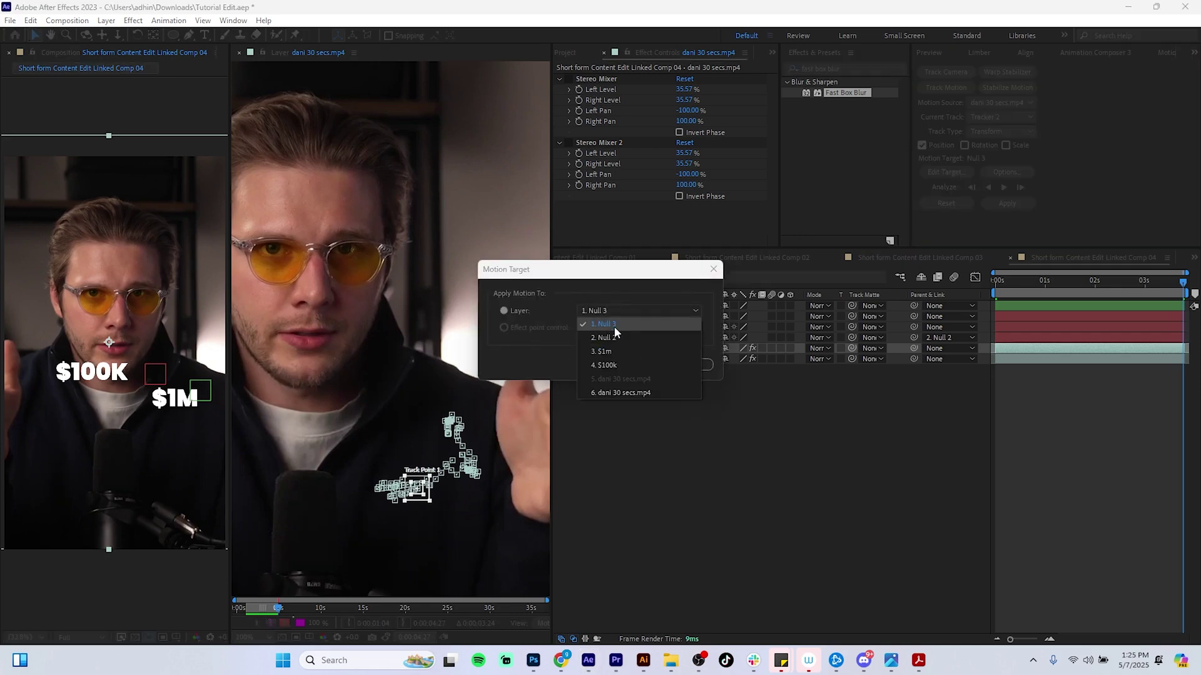
pyautogui.click(617, 325)
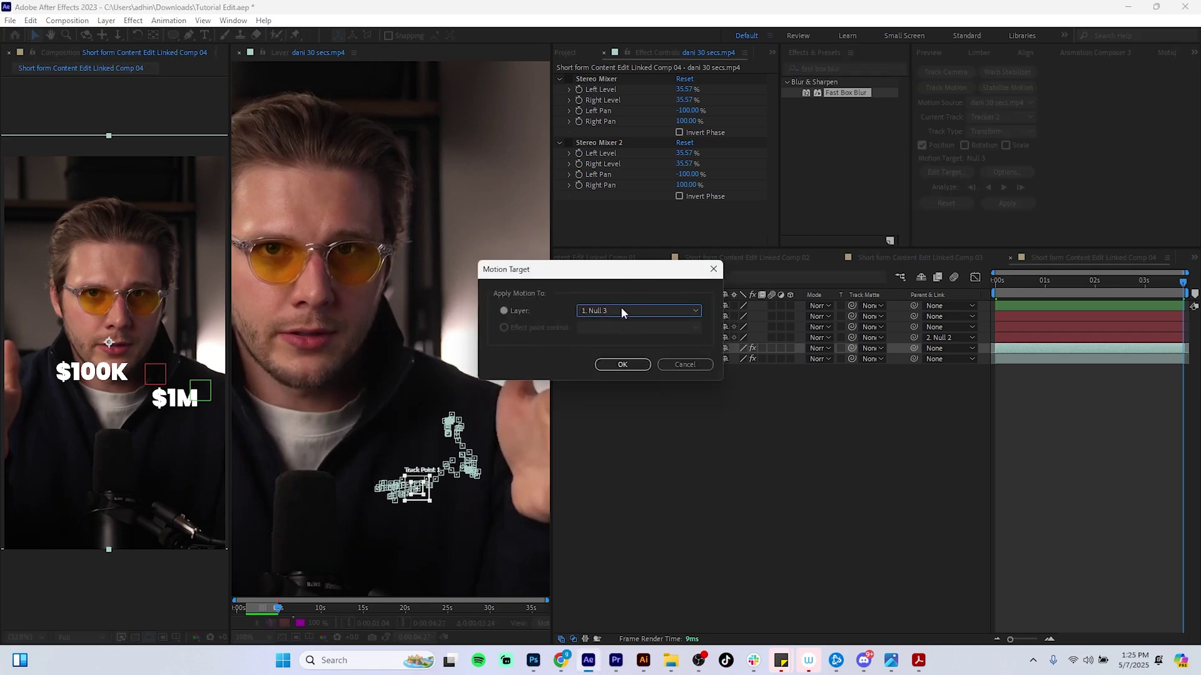
pyautogui.click(633, 365)
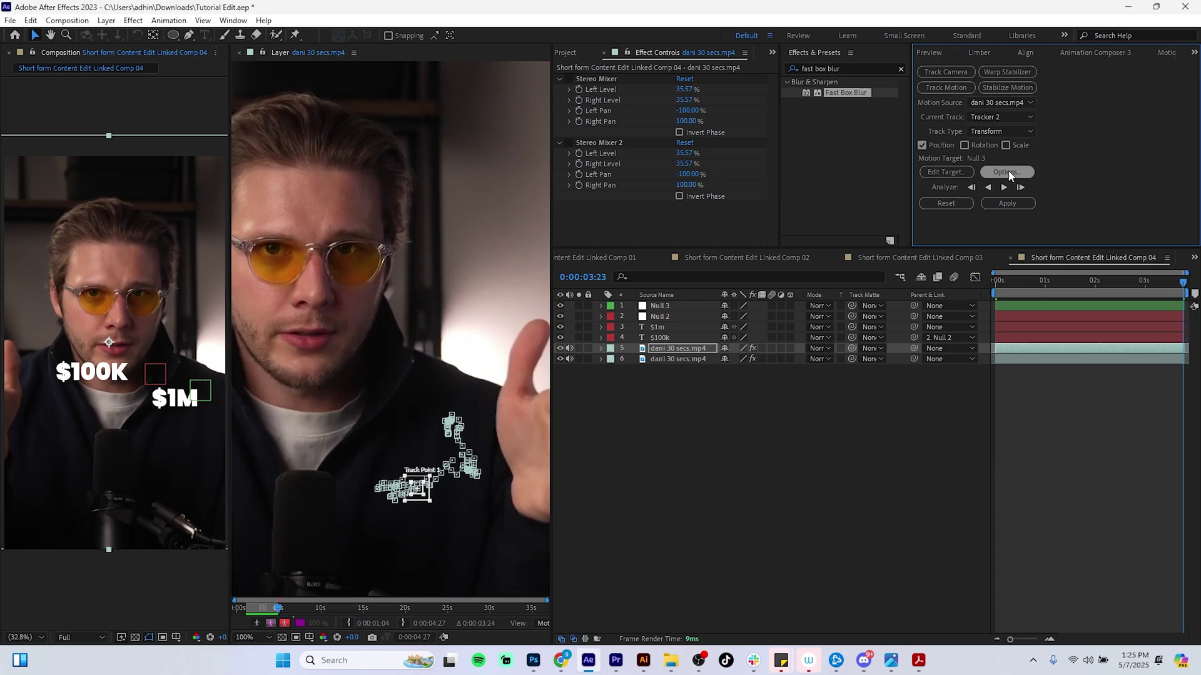
pyautogui.click(1004, 204)
pyautogui.click(1008, 203)
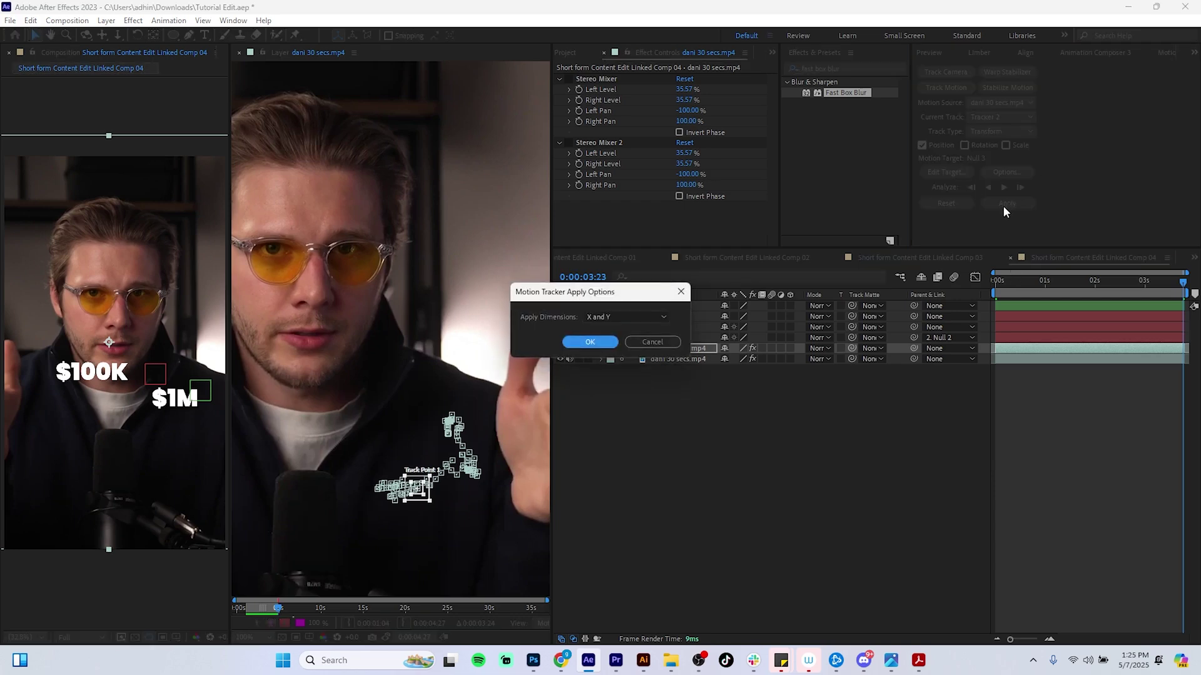
pyautogui.click(589, 342)
pyautogui.click(602, 349)
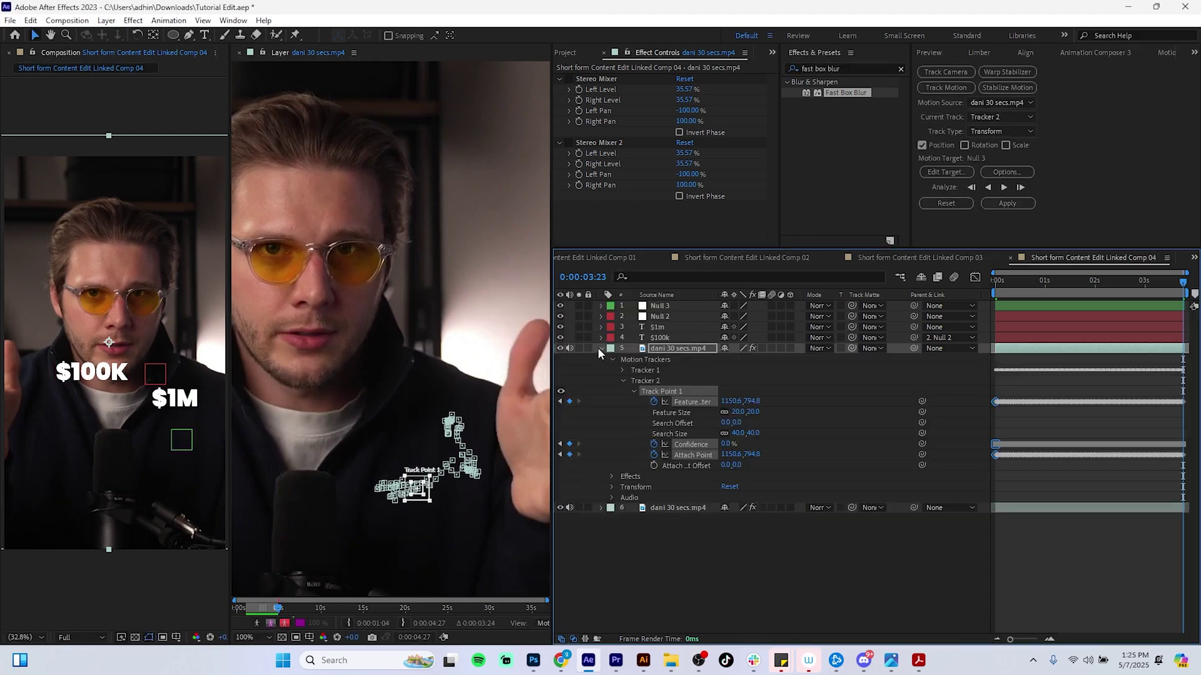
pyautogui.click(602, 348)
# Step: At the first frame, nudge the "$1M" text slightly up beside the hand and parent the $1m layer to Null 3
pyautogui.click(662, 328)
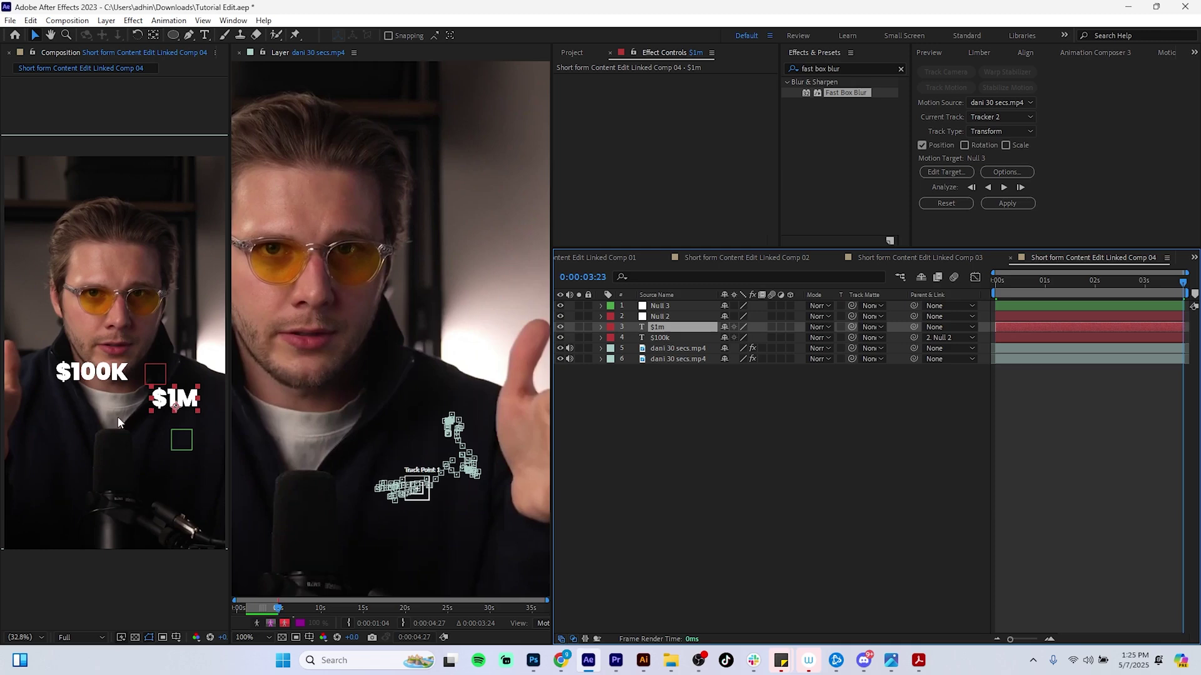
pyautogui.moveTo(1019, 286); pyautogui.dragTo(971, 291)
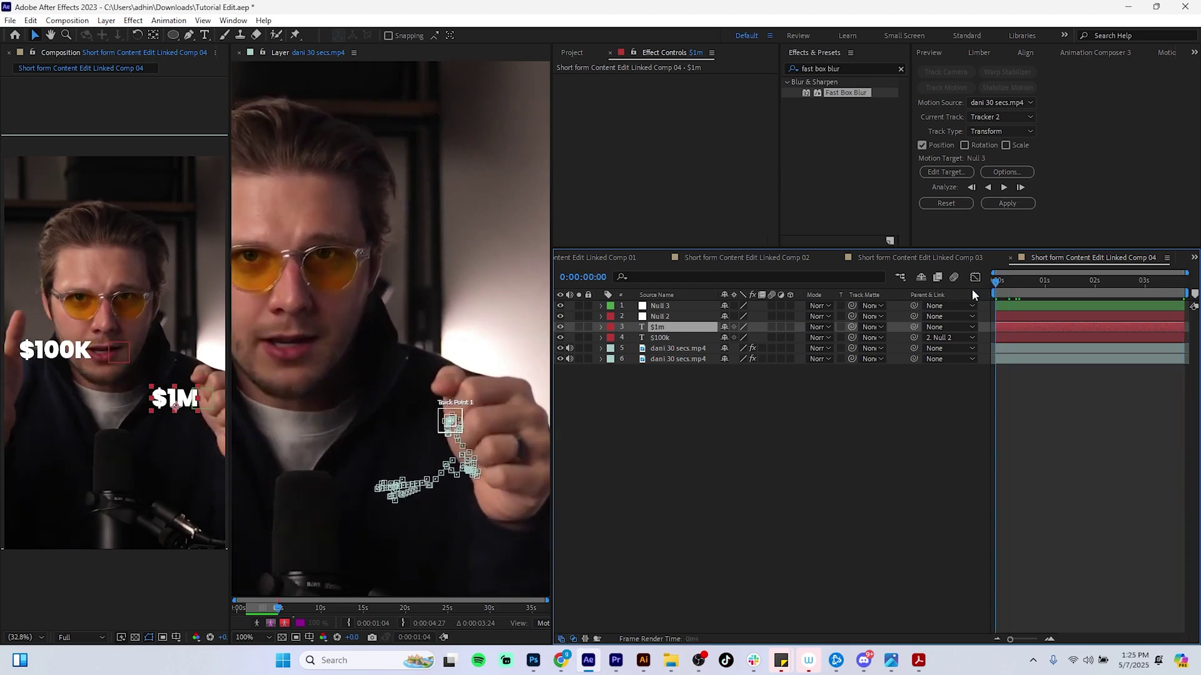
pyautogui.moveTo(187, 401); pyautogui.dragTo(185, 398)
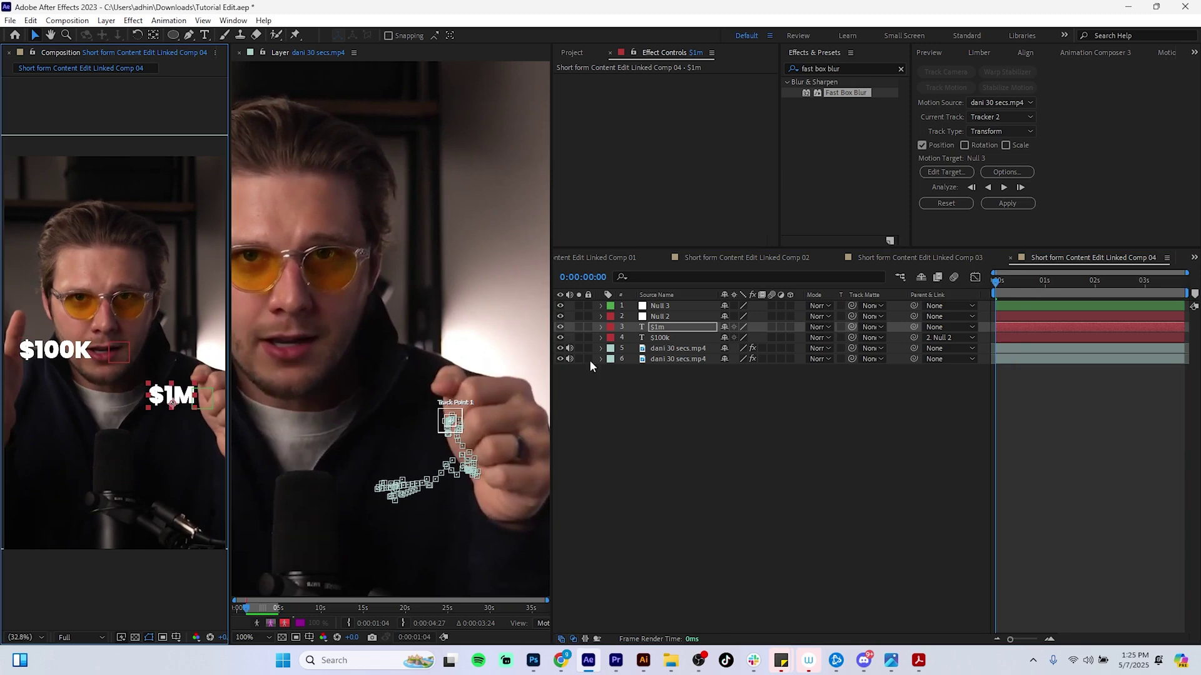
pyautogui.click(674, 327)
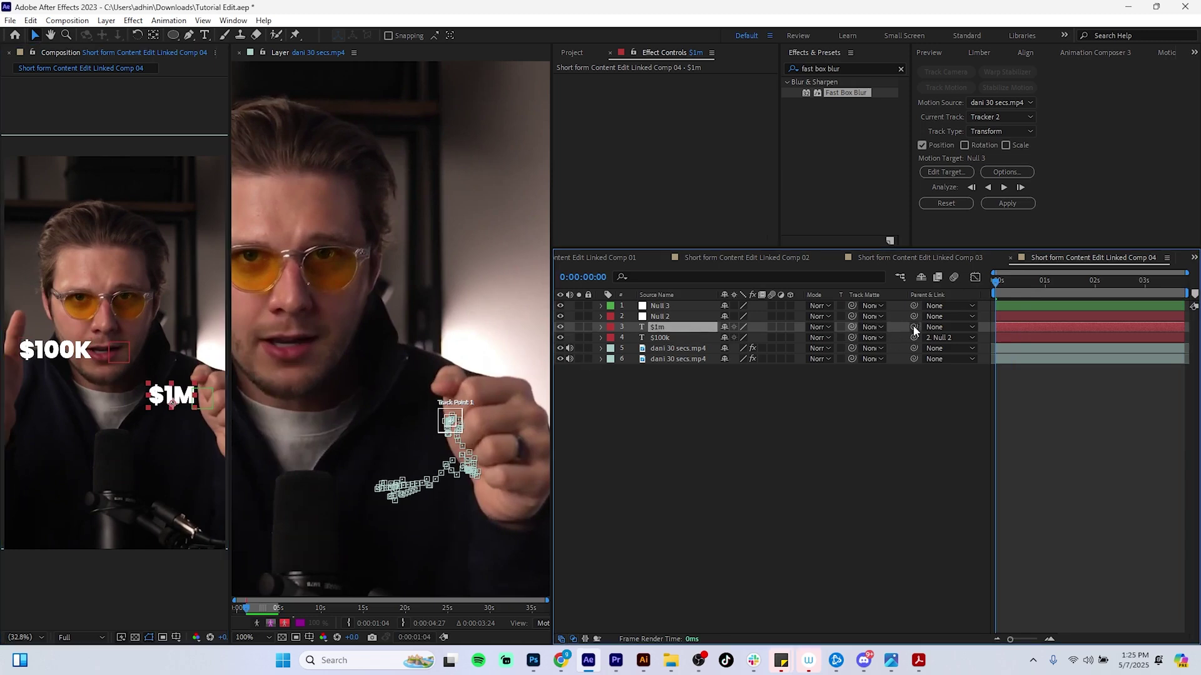
pyautogui.moveTo(913, 327); pyautogui.dragTo(683, 306)
pyautogui.click(716, 389)
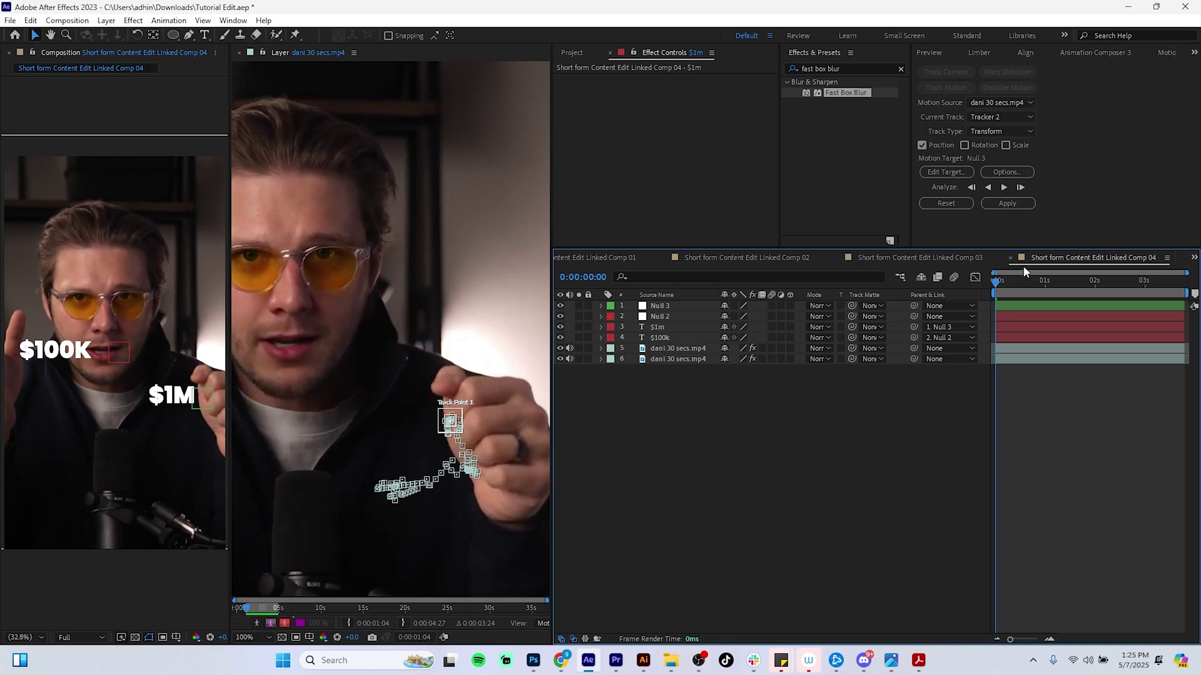
# Step: Close the footage's Layer viewer and preview the composition from the start to check how both texts follow the hands
pyautogui.press('space')
pyautogui.click(663, 339)
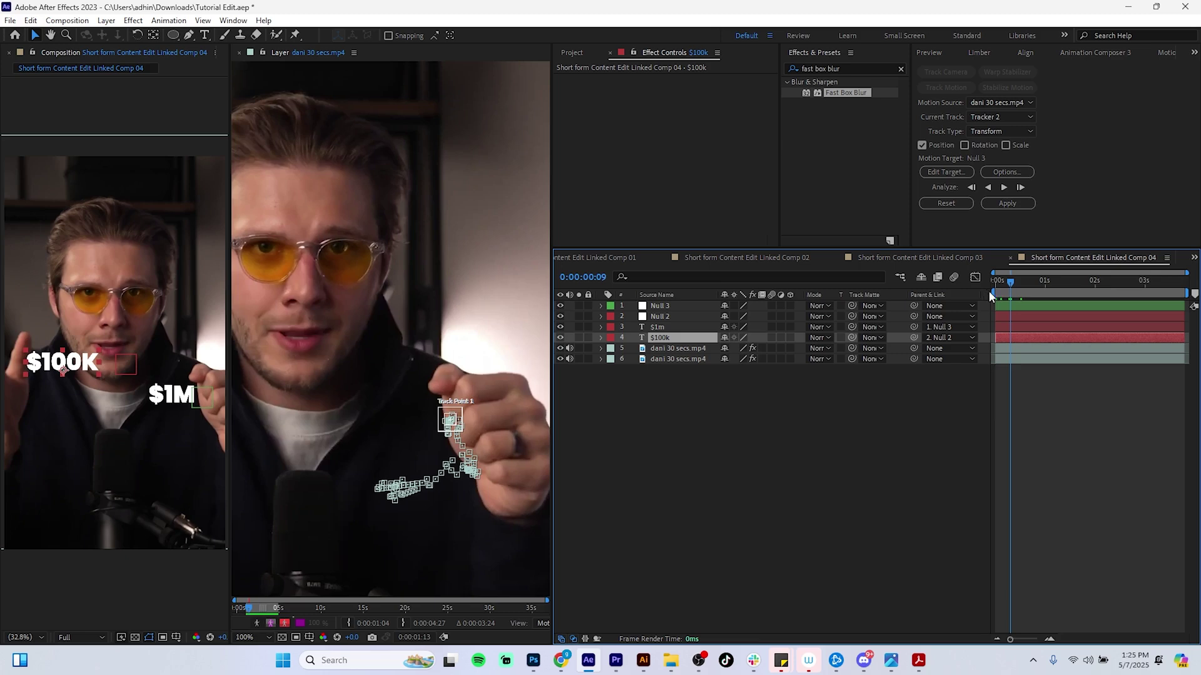
pyautogui.press('space')
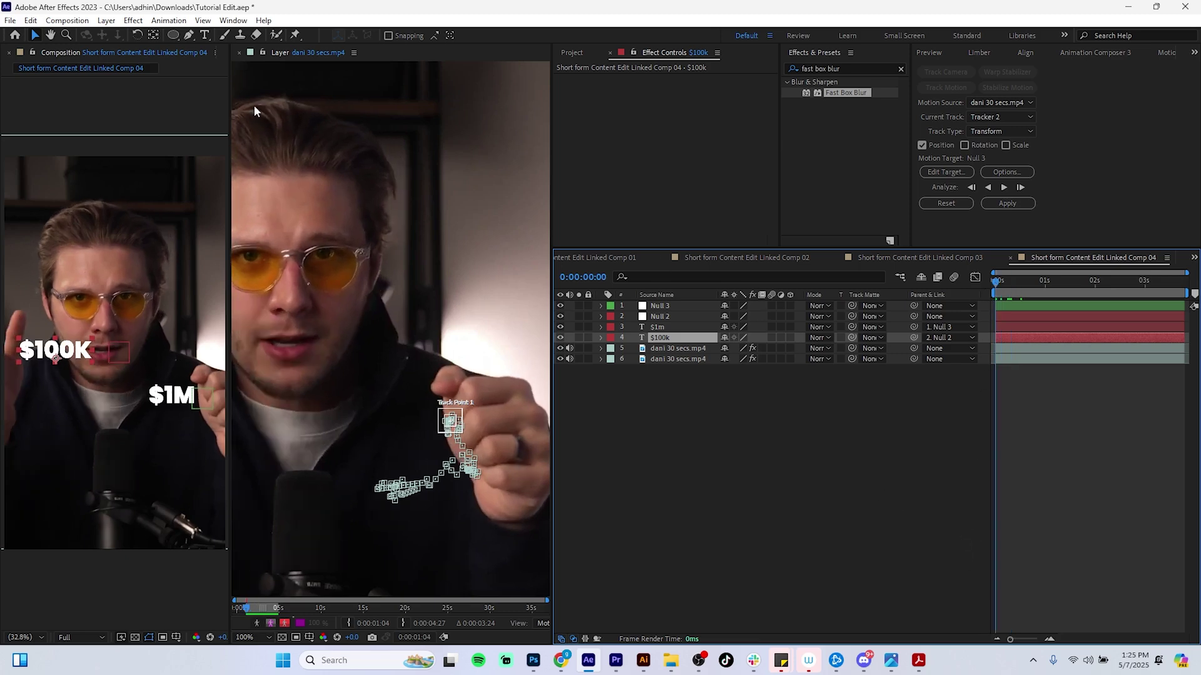
pyautogui.click(238, 52)
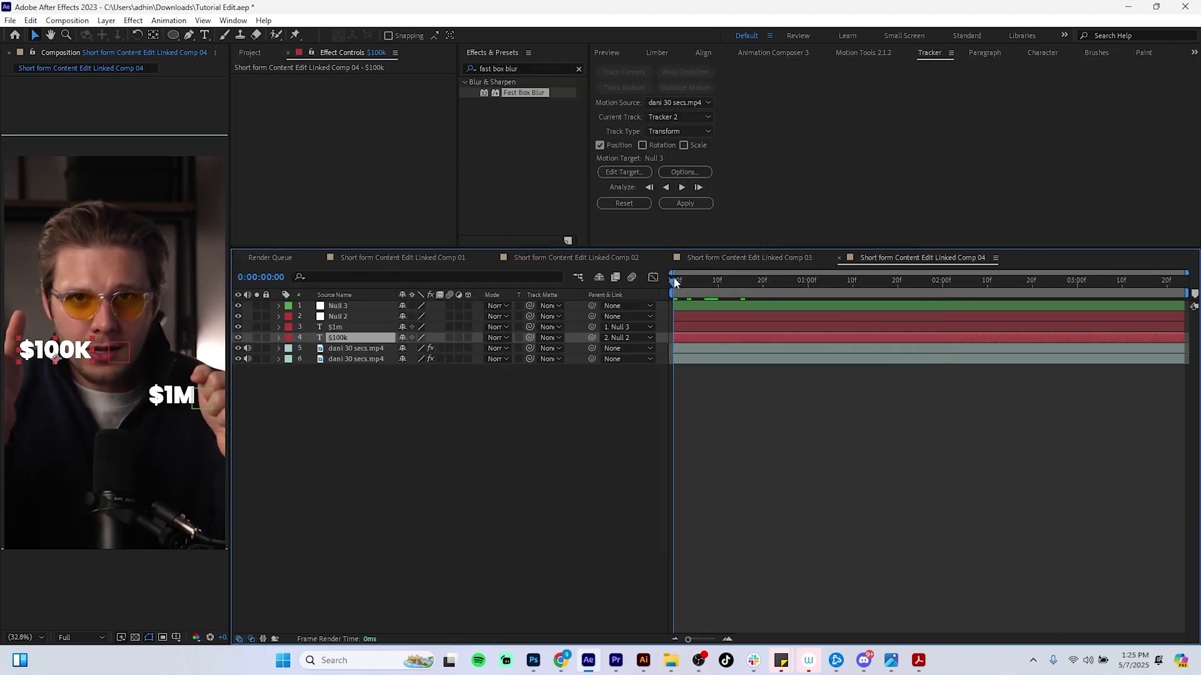
pyautogui.press('space')
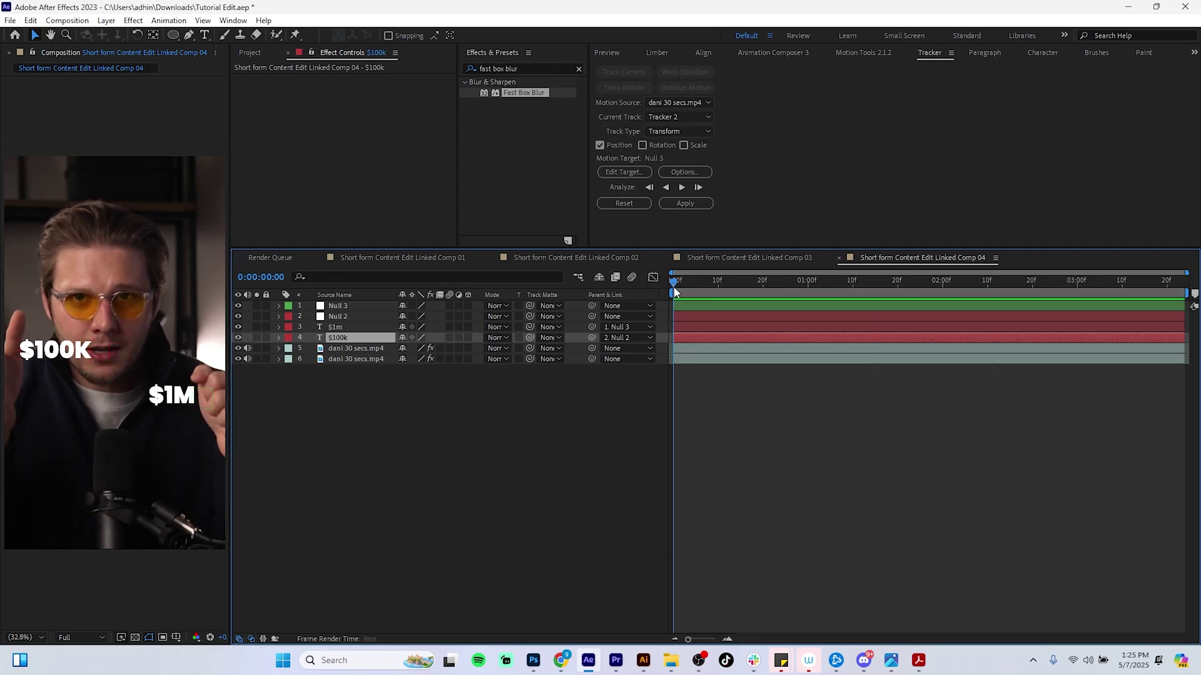
# Step: Keyframe the $100k layer's opacity at 100% at 0:00:00:12 and 0% at 0:00:00:14
pyautogui.press('t')
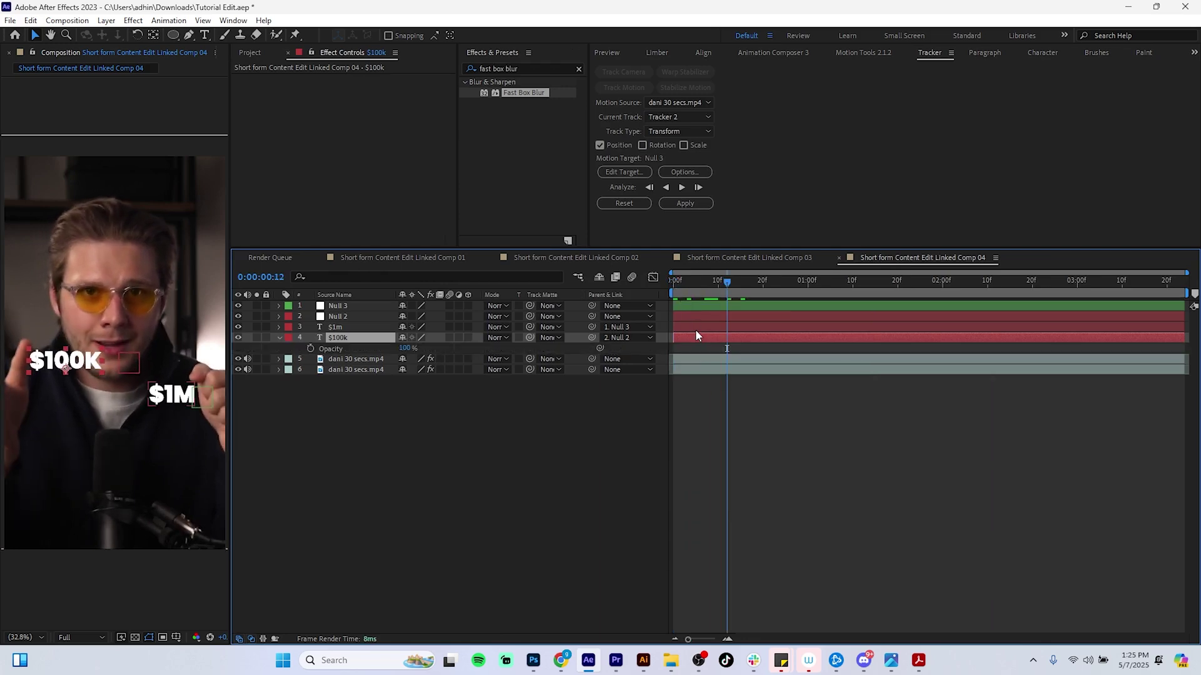
pyautogui.click(310, 349)
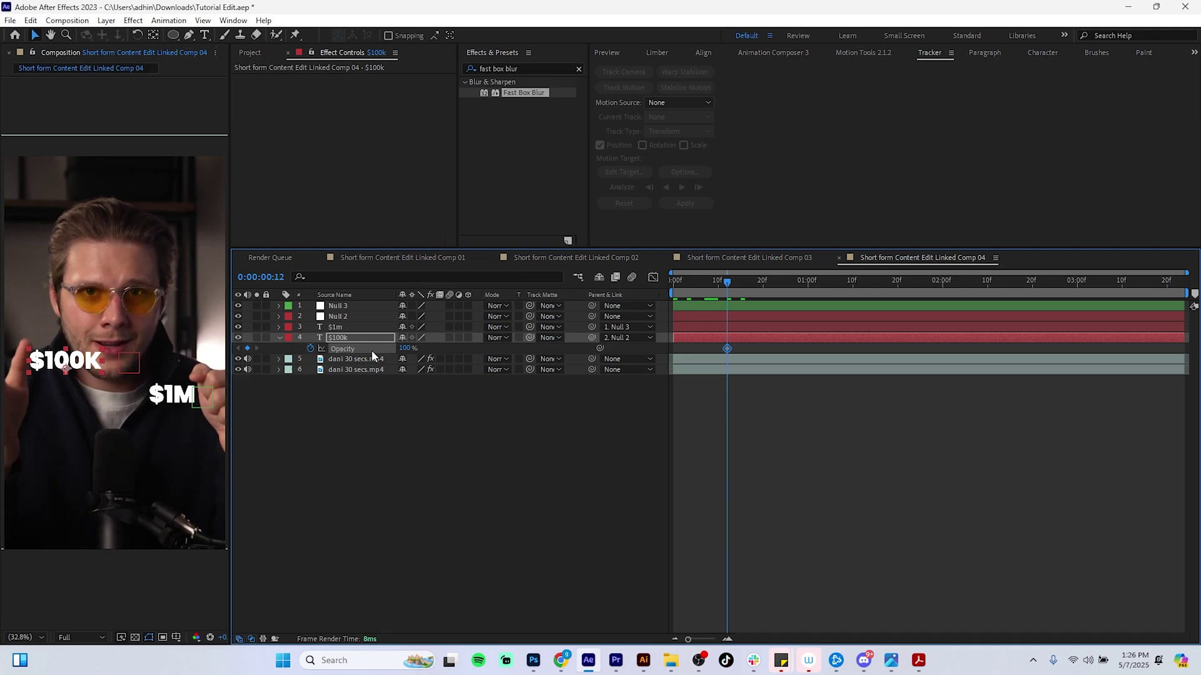
pyautogui.press('pagedown')
pyautogui.press('pagedown')
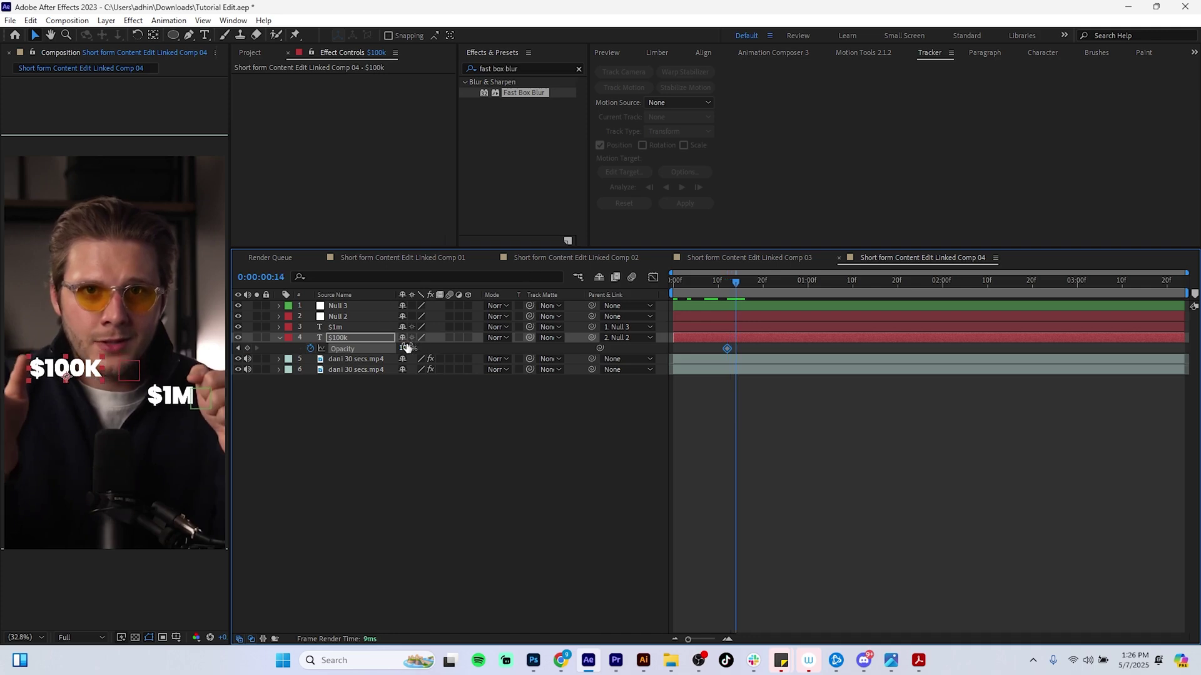
pyautogui.moveTo(405, 348); pyautogui.dragTo(294, 369)
# Step: Continue the $100k opacity flicker with keyframes of 96% at 0:00:00:16, 0% at 0:00:00:18 and 96% at 0:00:00:20
pyautogui.press('pagedown')
pyautogui.press('pagedown')
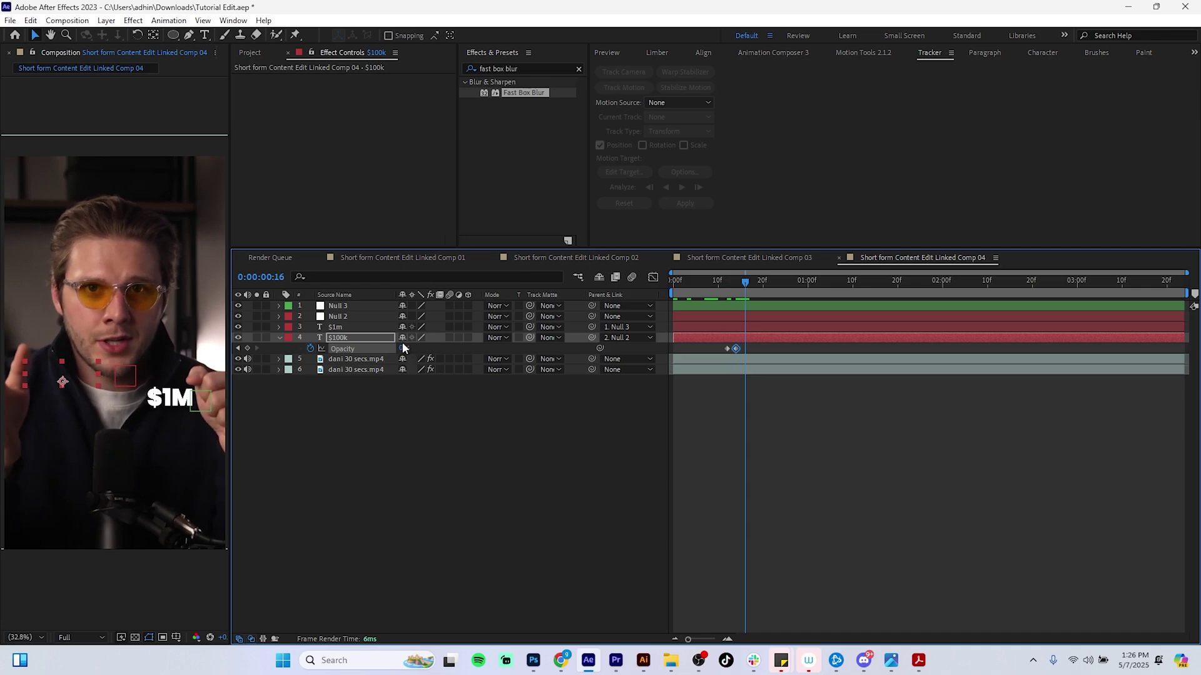
pyautogui.moveTo(403, 348); pyautogui.dragTo(775, 119)
pyautogui.press('pagedown')
pyautogui.press('pagedown')
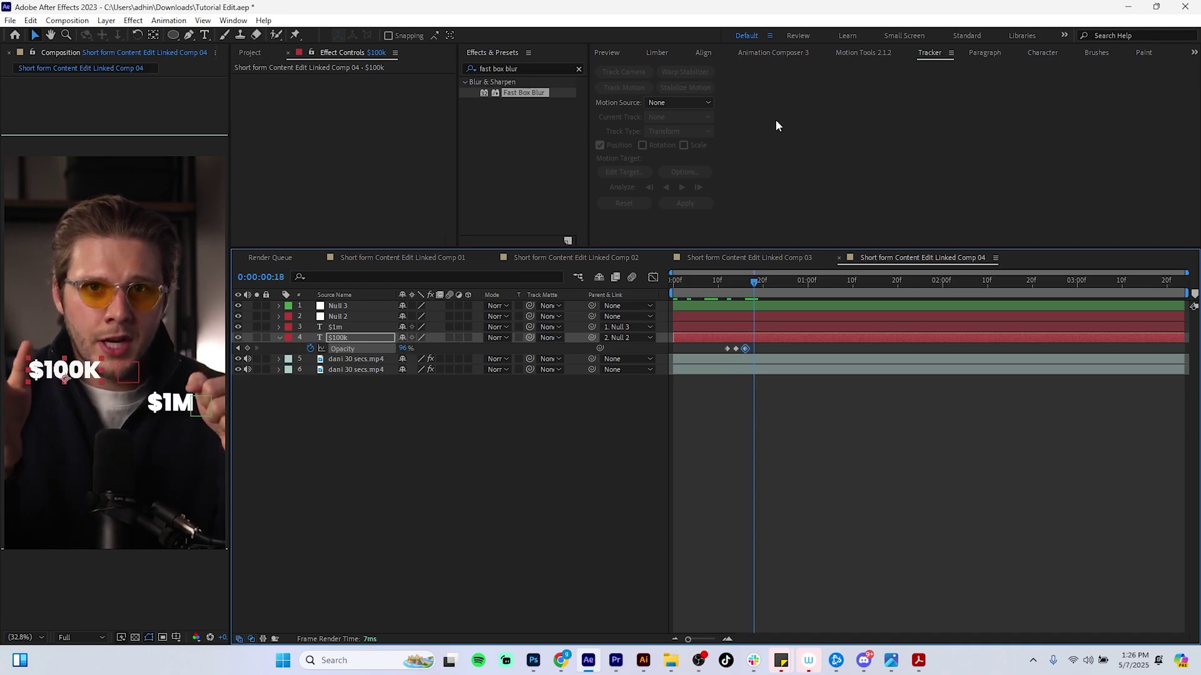
pyautogui.moveTo(404, 348); pyautogui.dragTo(260, 375)
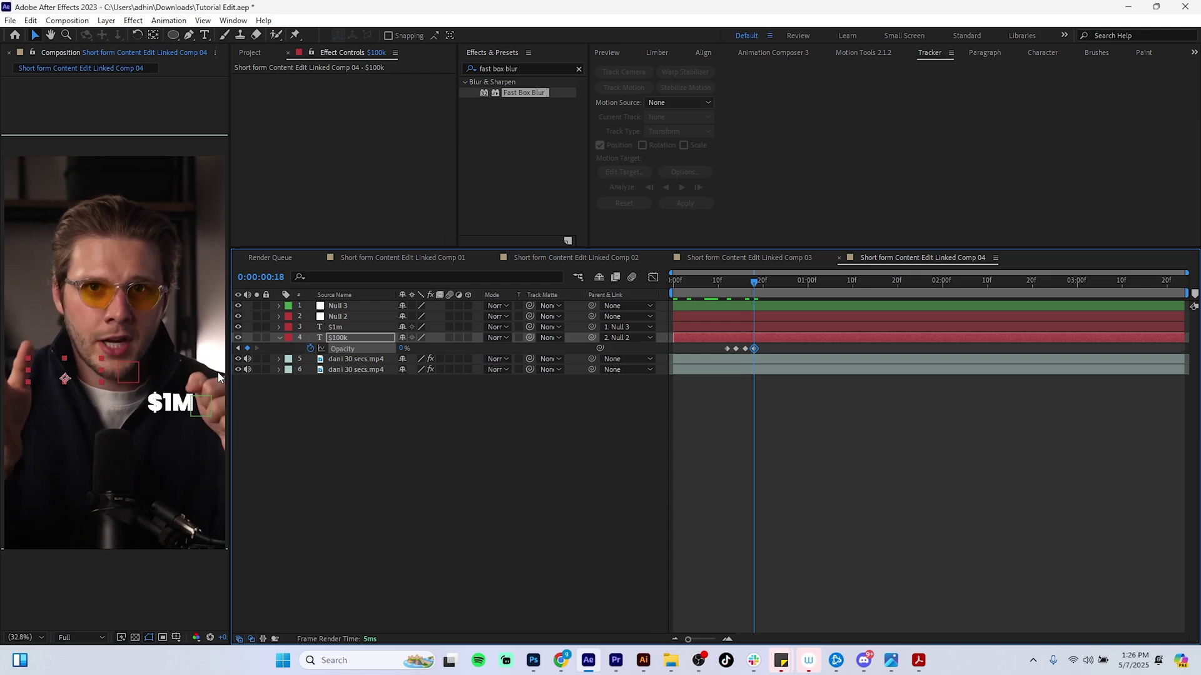
pyautogui.press('pagedown')
pyautogui.press('pagedown')
pyautogui.moveTo(403, 347); pyautogui.dragTo(608, 350)
# Step: Change the interpolation of all five $100k opacity keyframes and preview the flicker from the start of the composition
pyautogui.moveTo(778, 345); pyautogui.dragTo(720, 356)
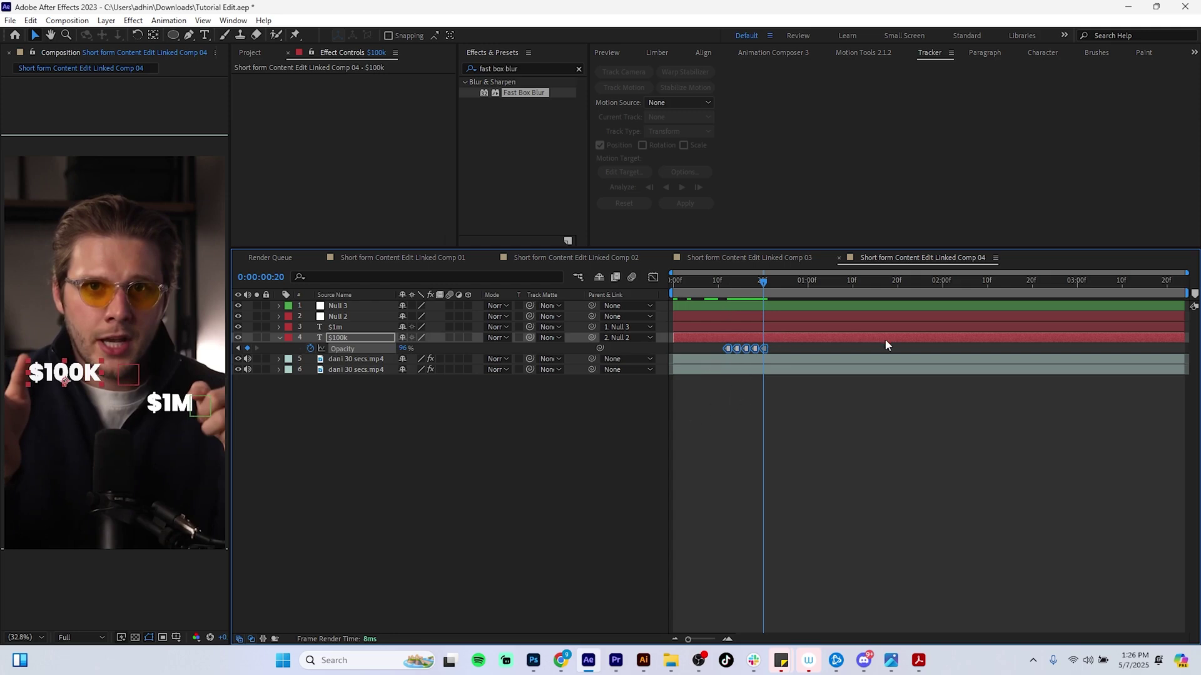
pyautogui.click(754, 443)
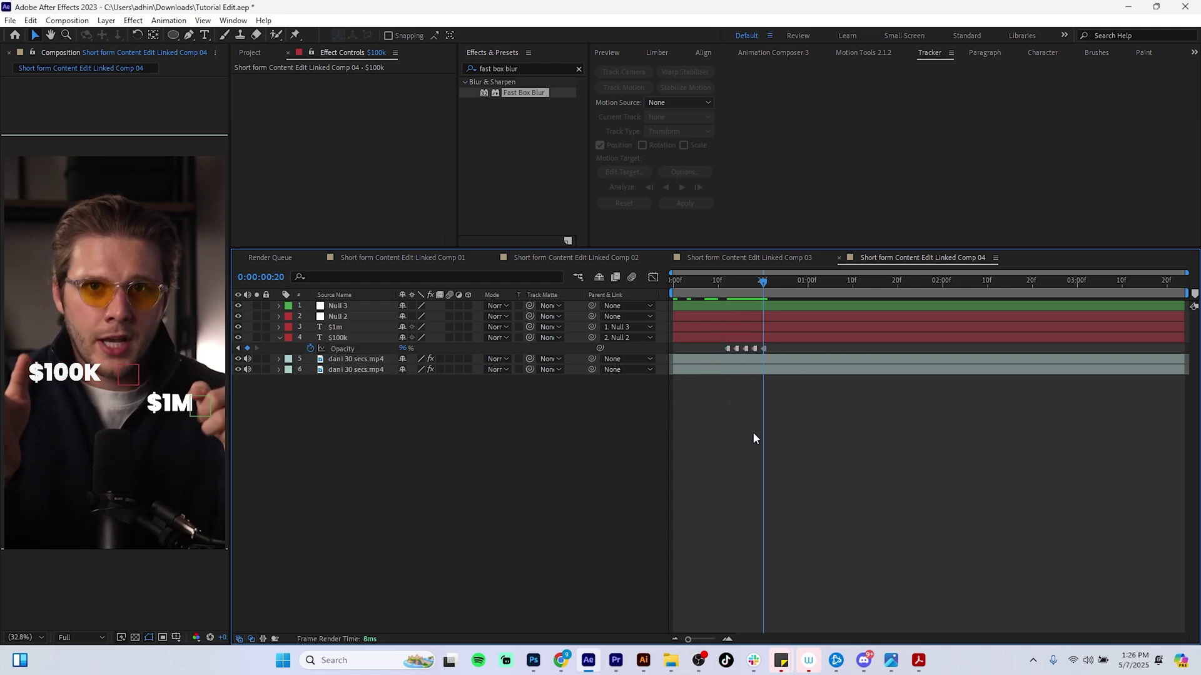
pyautogui.moveTo(771, 345); pyautogui.dragTo(729, 351)
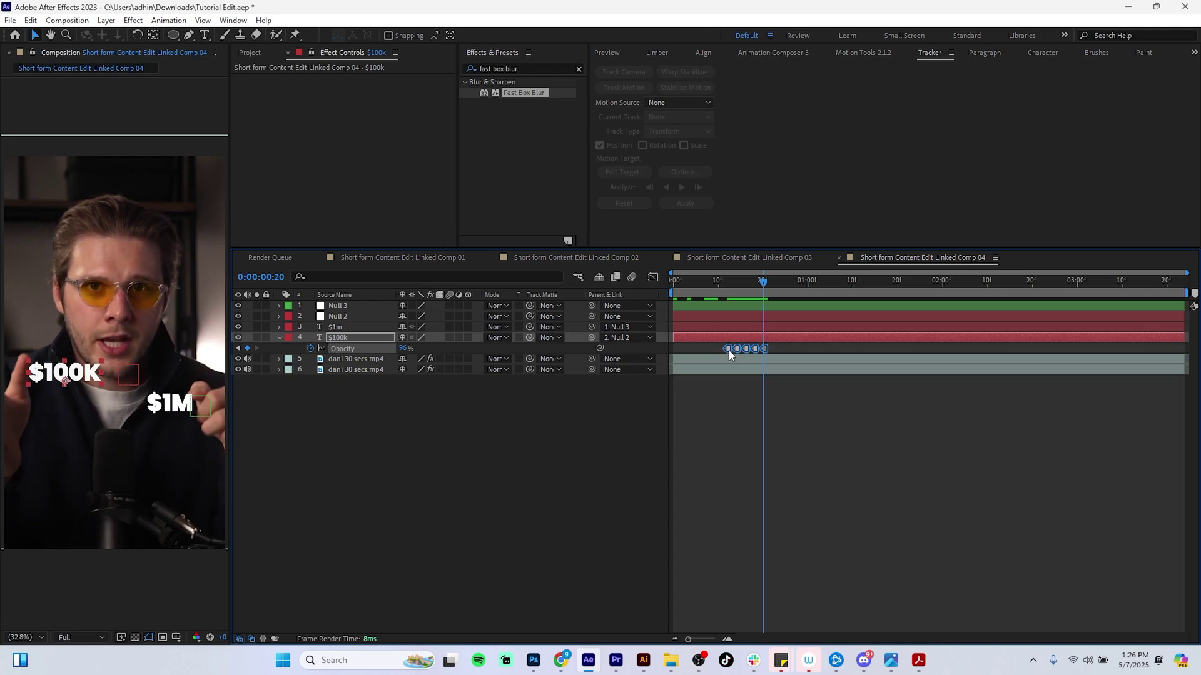
pyautogui.moveTo(729, 352)
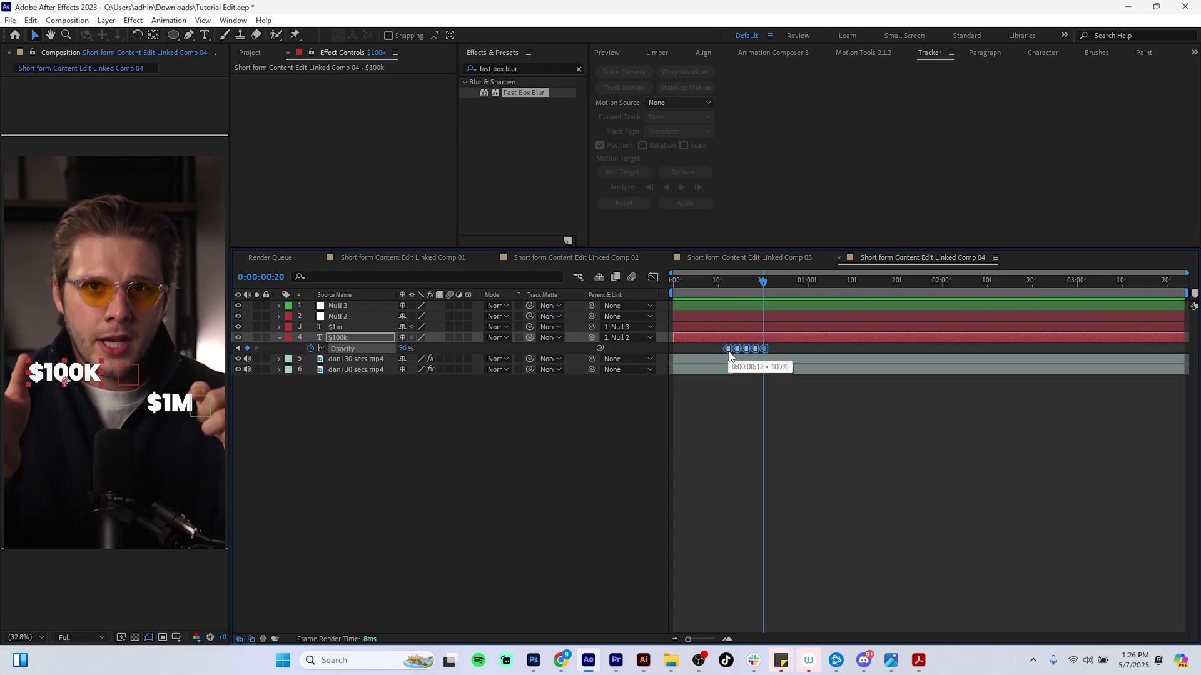
pyautogui.moveTo(763, 294)
pyautogui.mouseDown()
pyautogui.moveTo(729, 299)
pyautogui.moveTo(753, 294)
pyautogui.mouseUp()
pyautogui.press('space')
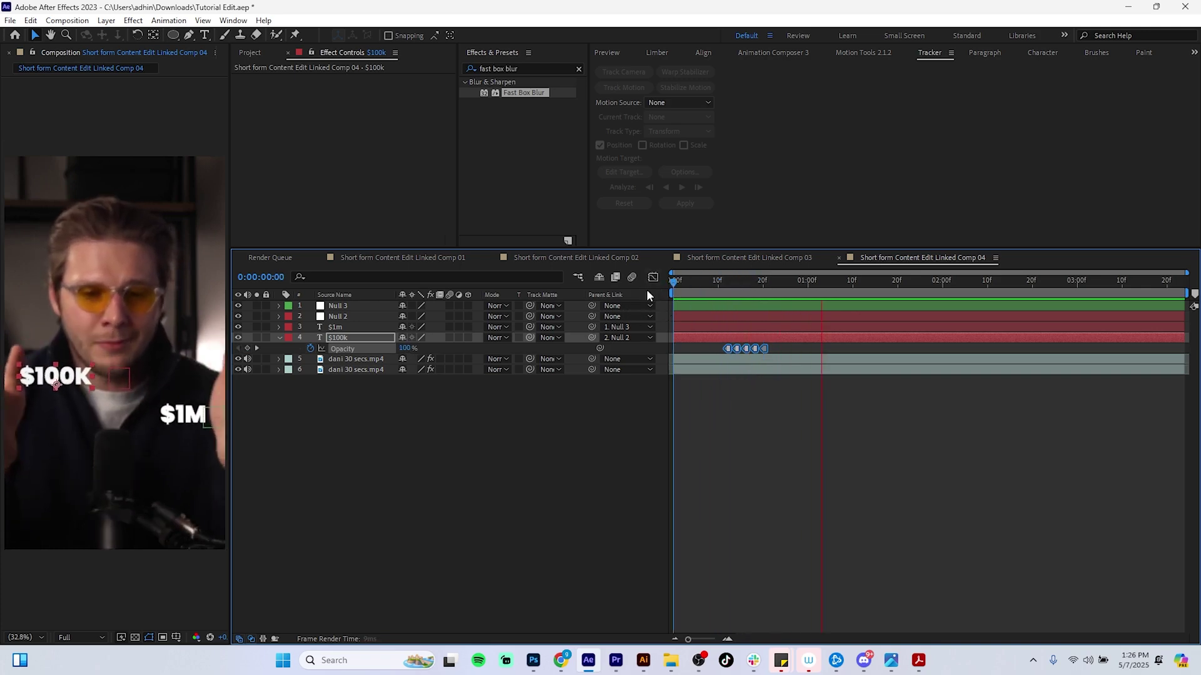
# Step: Trim the $100k layer's start to its first opacity keyframe, shifting it to begin at 0:00:00:03 and end with the composition
pyautogui.click(727, 280)
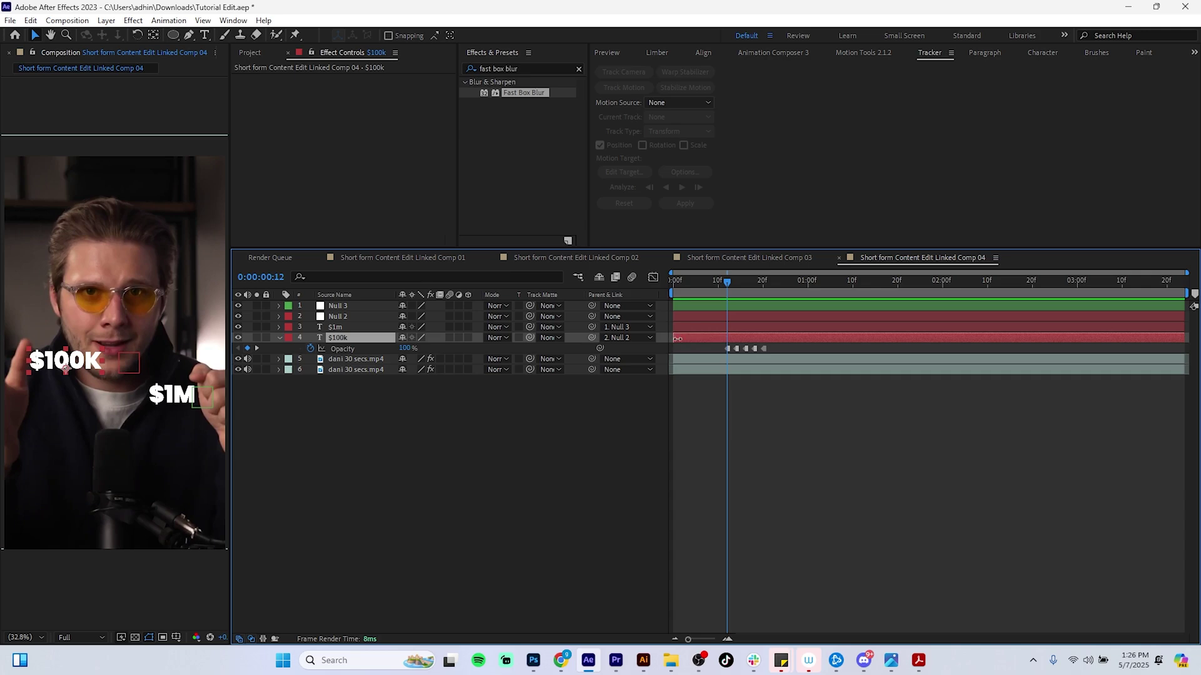
pyautogui.moveTo(674, 339); pyautogui.dragTo(722, 338)
pyautogui.moveTo(727, 283); pyautogui.dragTo(685, 289)
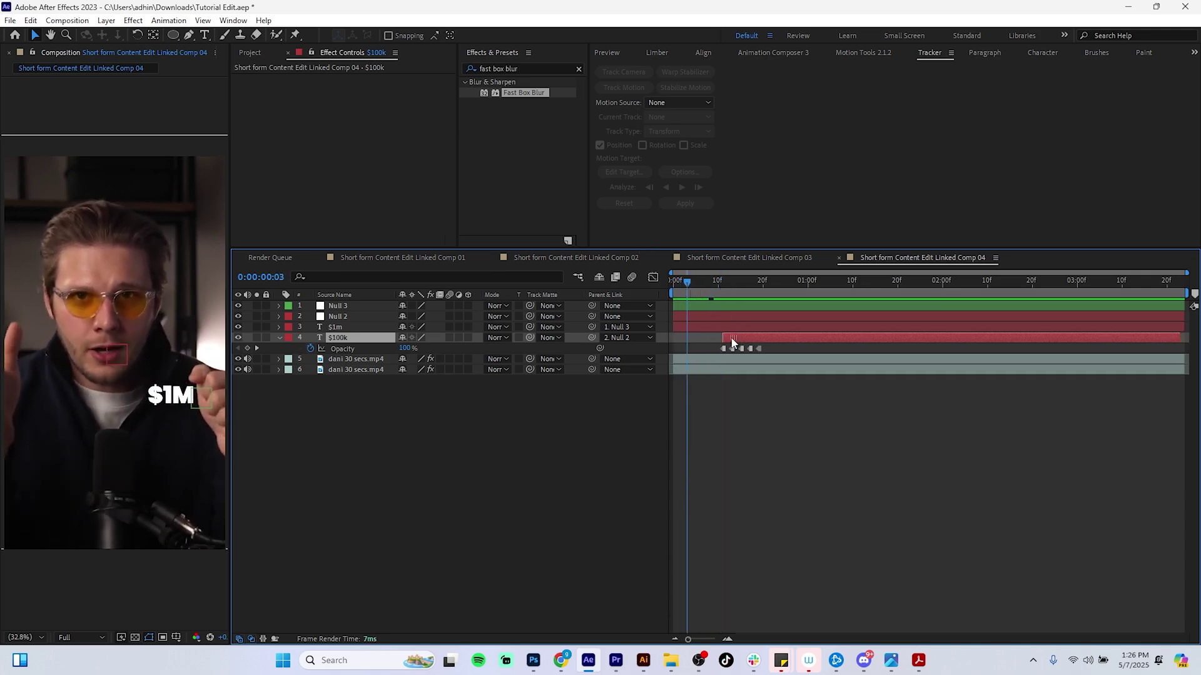
pyautogui.moveTo(739, 338); pyautogui.dragTo(699, 339)
pyautogui.moveTo(1139, 340); pyautogui.dragTo(1172, 338)
pyautogui.moveTo(696, 289); pyautogui.dragTo(670, 284)
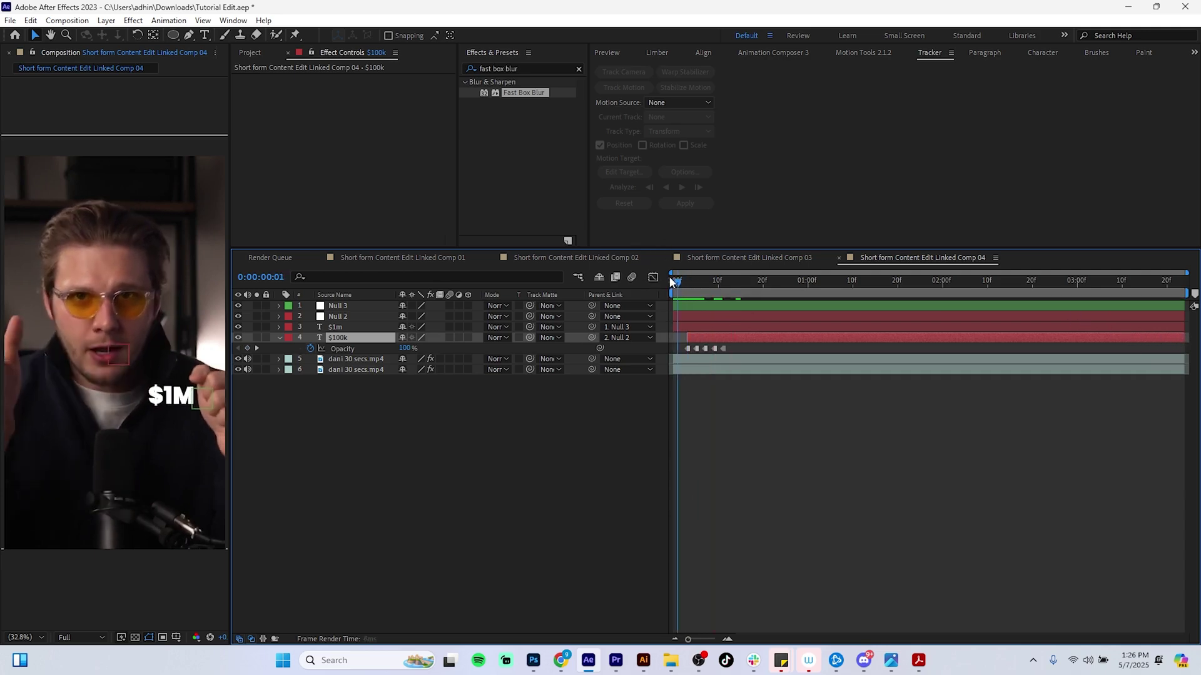
# Step: Play through the $100k flicker and trim the $100k layer's end to 0:00:01:29
pyautogui.press('space')
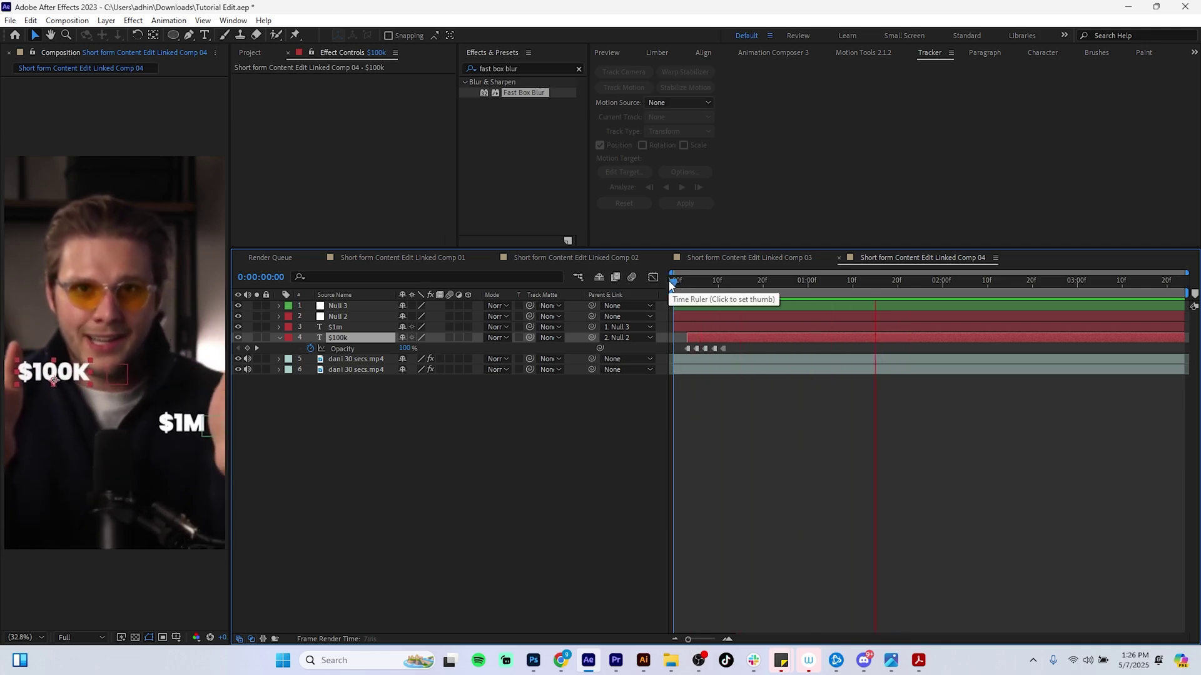
pyautogui.press('space')
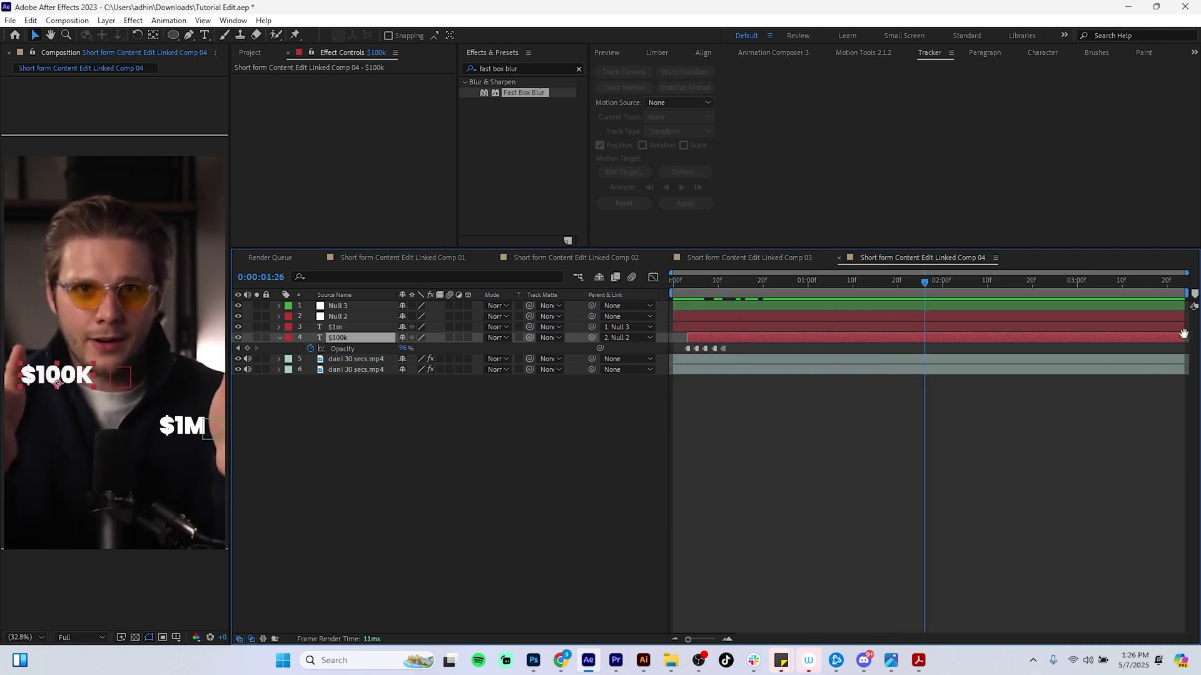
pyautogui.press('space')
pyautogui.press('space')
pyautogui.click(939, 283)
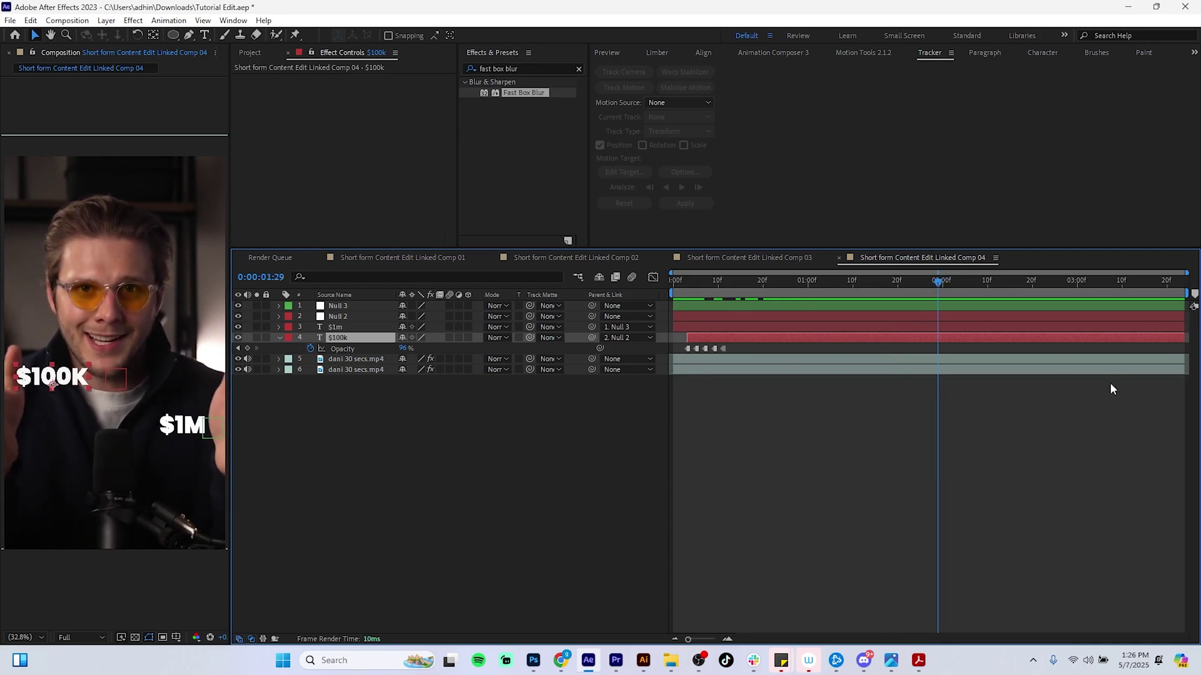
pyautogui.moveTo(1184, 338); pyautogui.dragTo(944, 348)
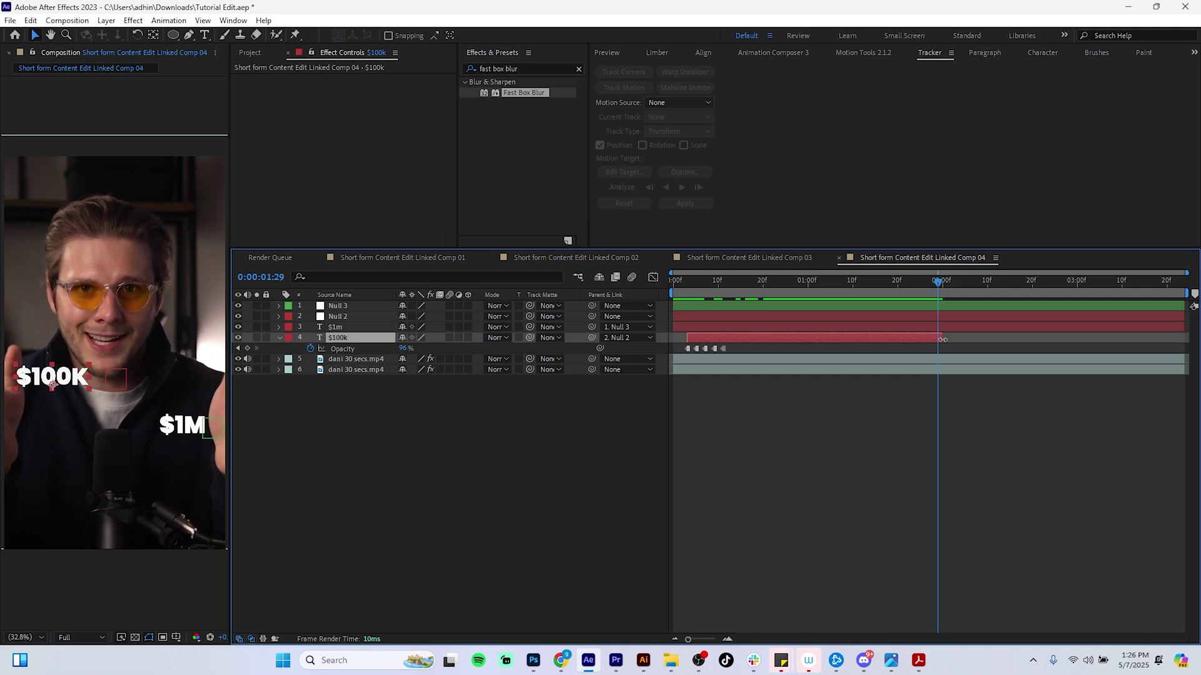
pyautogui.moveTo(943, 339); pyautogui.dragTo(939, 341)
# Step: Copy the five $100k opacity keyframes to the layer's end, with the last at 0:00:01:29, and preview from the start
pyautogui.moveTo(726, 345); pyautogui.dragTo(686, 360)
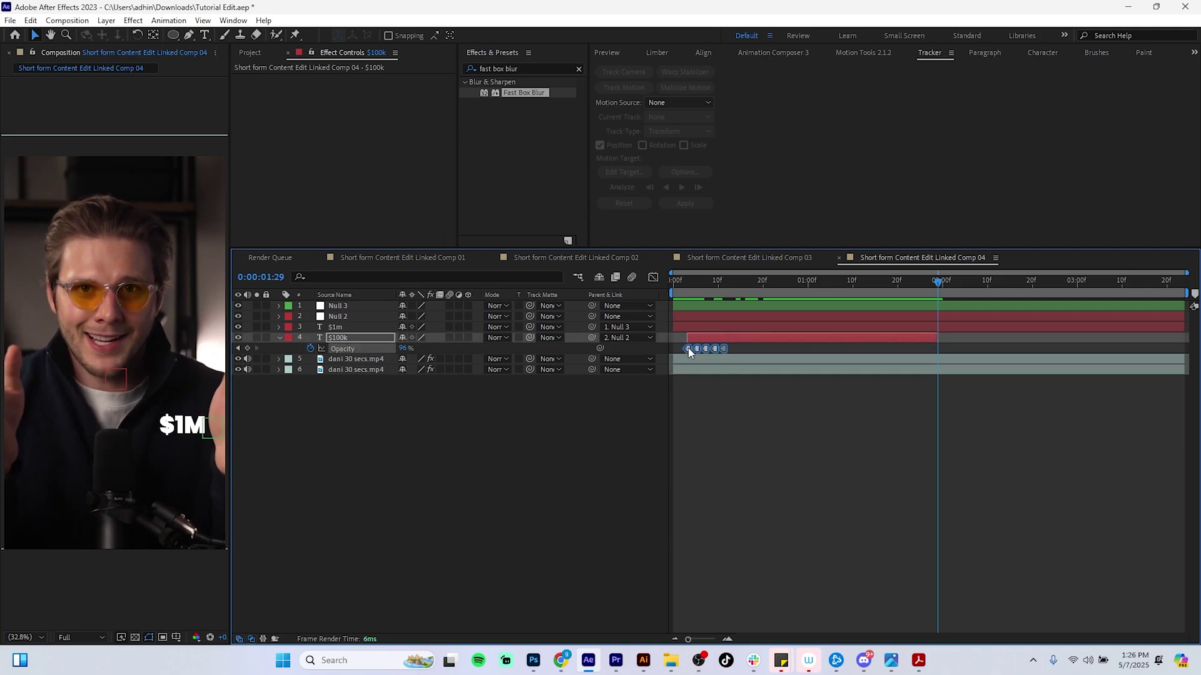
pyautogui.hotkey('ctrl', 'v')
pyautogui.moveTo(967, 348); pyautogui.dragTo(931, 363)
pyautogui.moveTo(938, 281); pyautogui.dragTo(622, 293)
pyautogui.click(628, 433)
pyautogui.press('space')
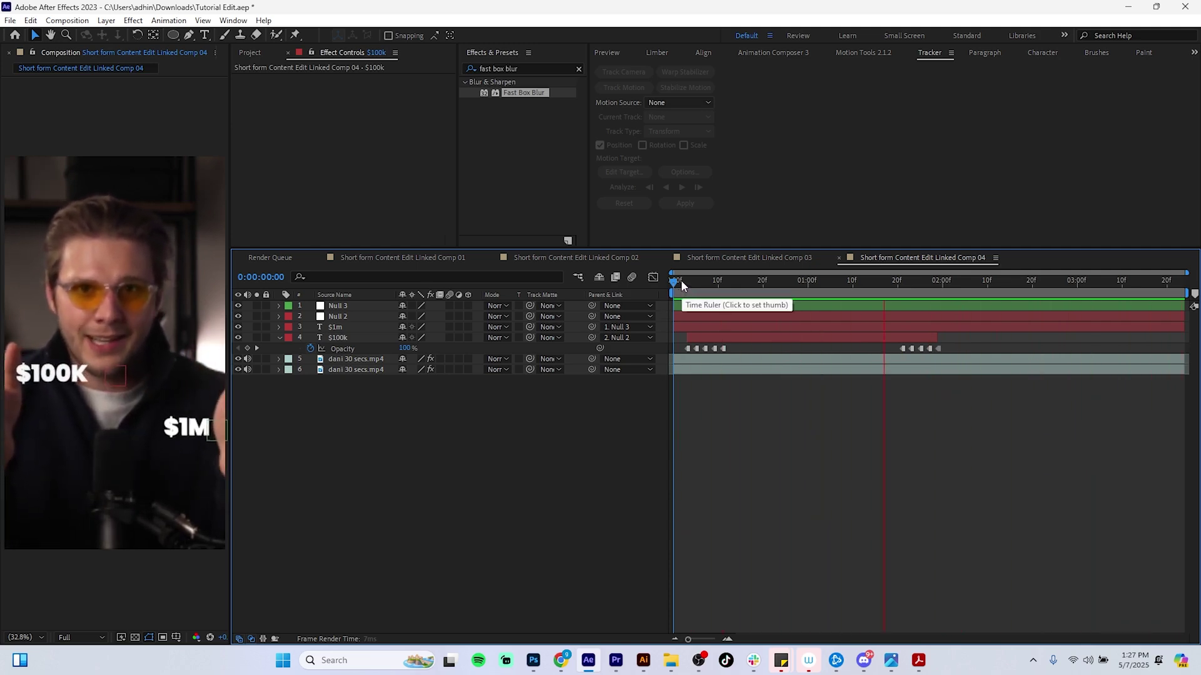
pyautogui.press('space')
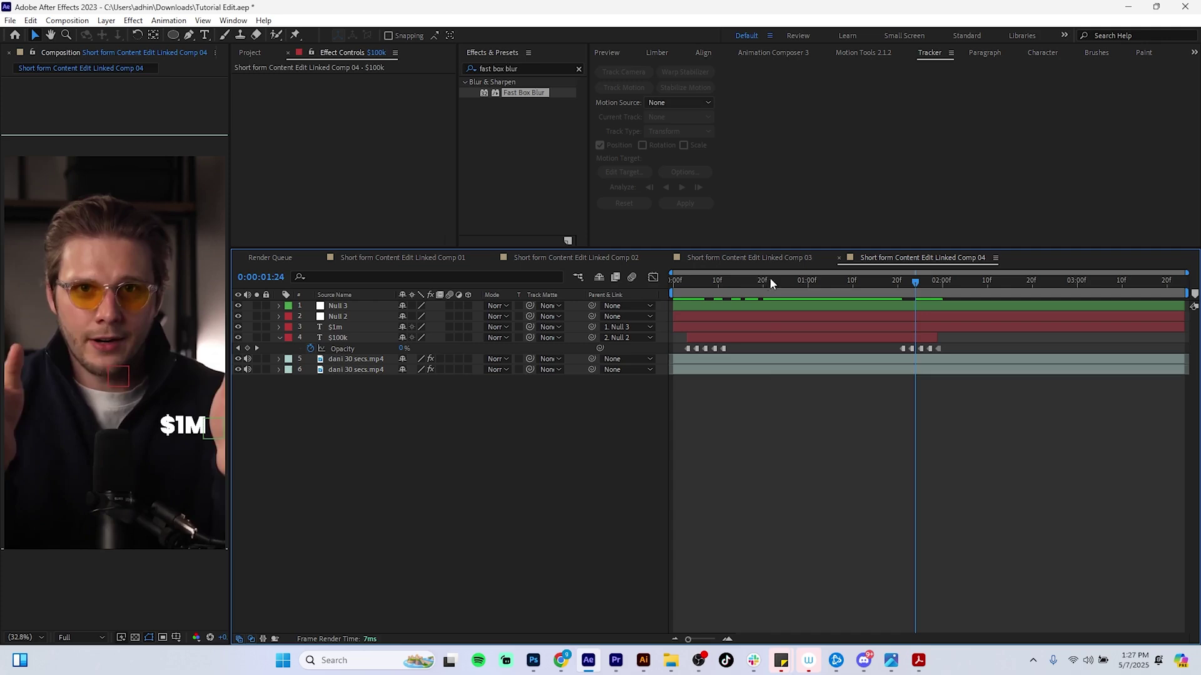
# Step: Play the composition to time the second text, trim the $1m layer's start to 0:00:01:05 and save the project
pyautogui.press('space')
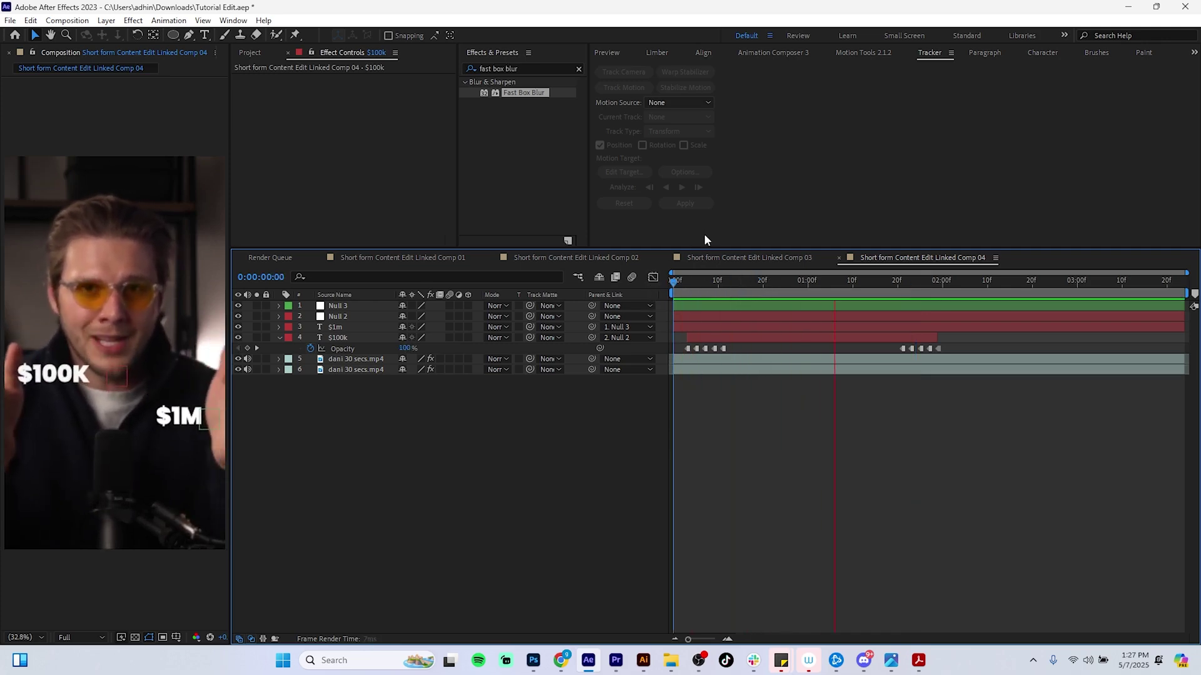
pyautogui.press('space')
pyautogui.moveTo(849, 287); pyautogui.dragTo(831, 289)
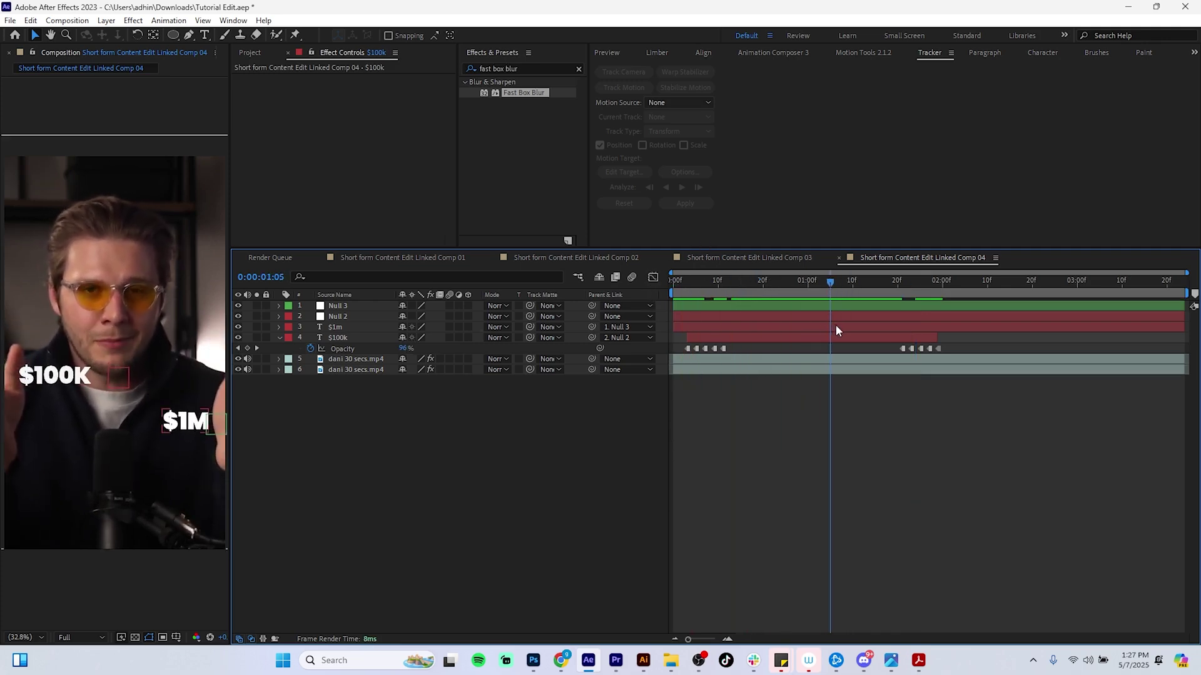
pyautogui.click(835, 326)
pyautogui.moveTo(683, 327); pyautogui.dragTo(831, 326)
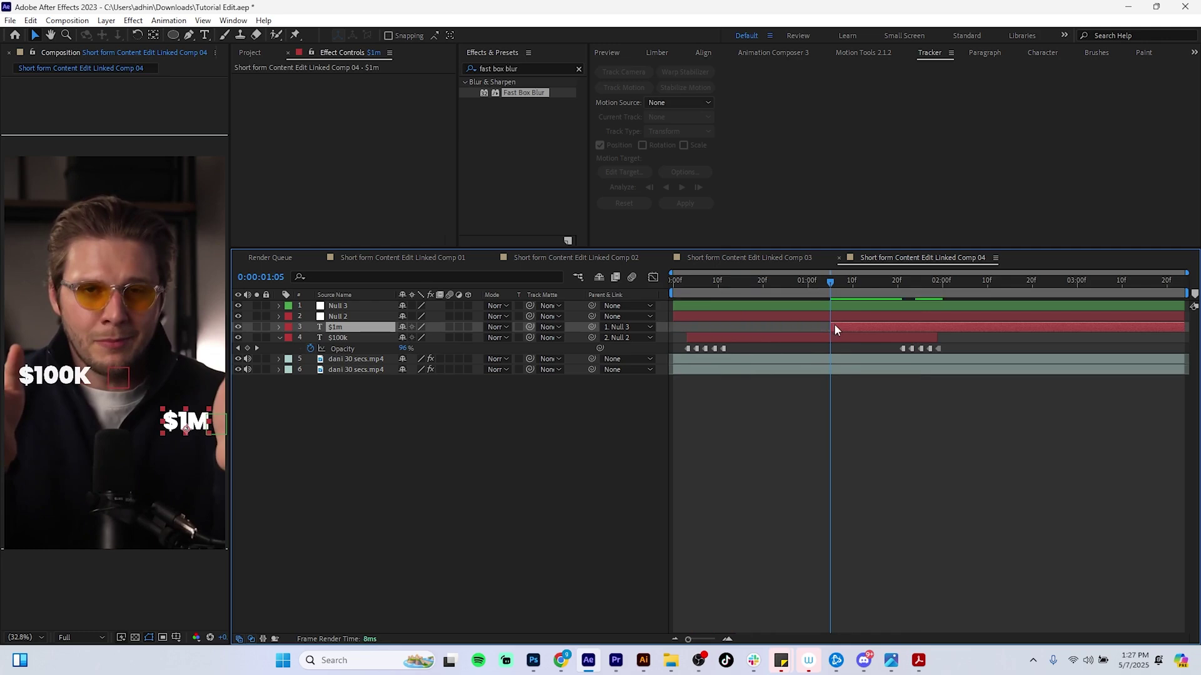
pyautogui.hotkey('ctrl', 's')
# Step: Copy the five opening opacity keyframes of $100k onto the $1m layer at 0:00:01:05 and preview from the start
pyautogui.moveTo(683, 353); pyautogui.dragTo(730, 343)
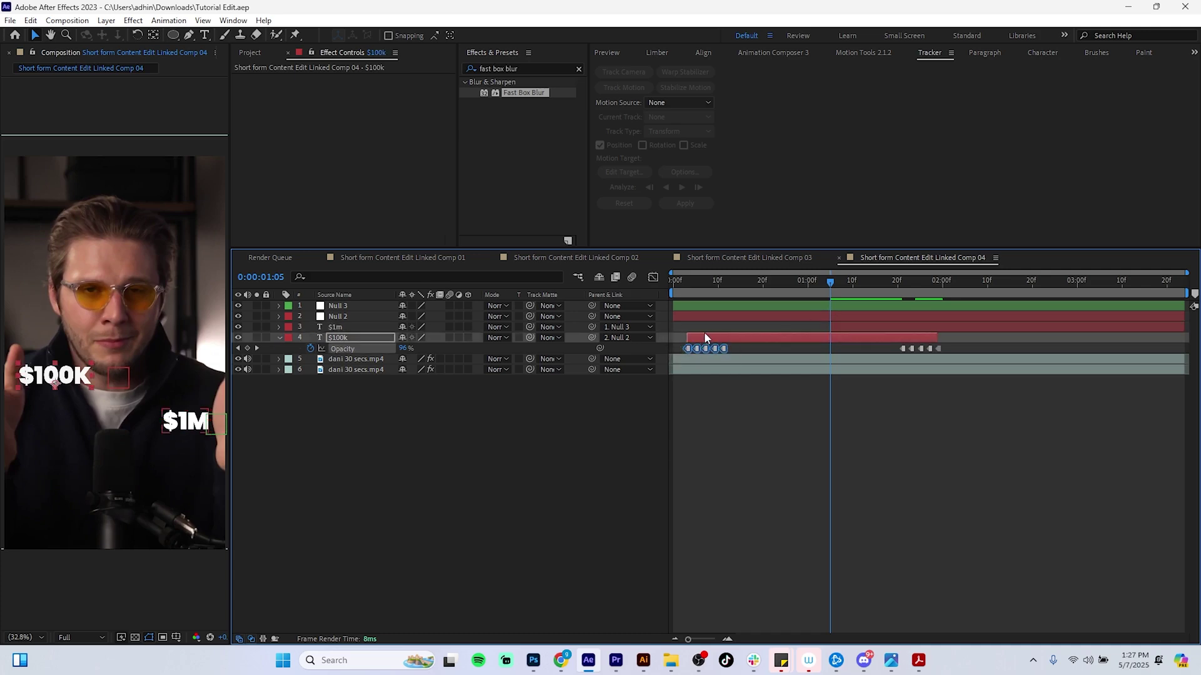
pyautogui.click(837, 328)
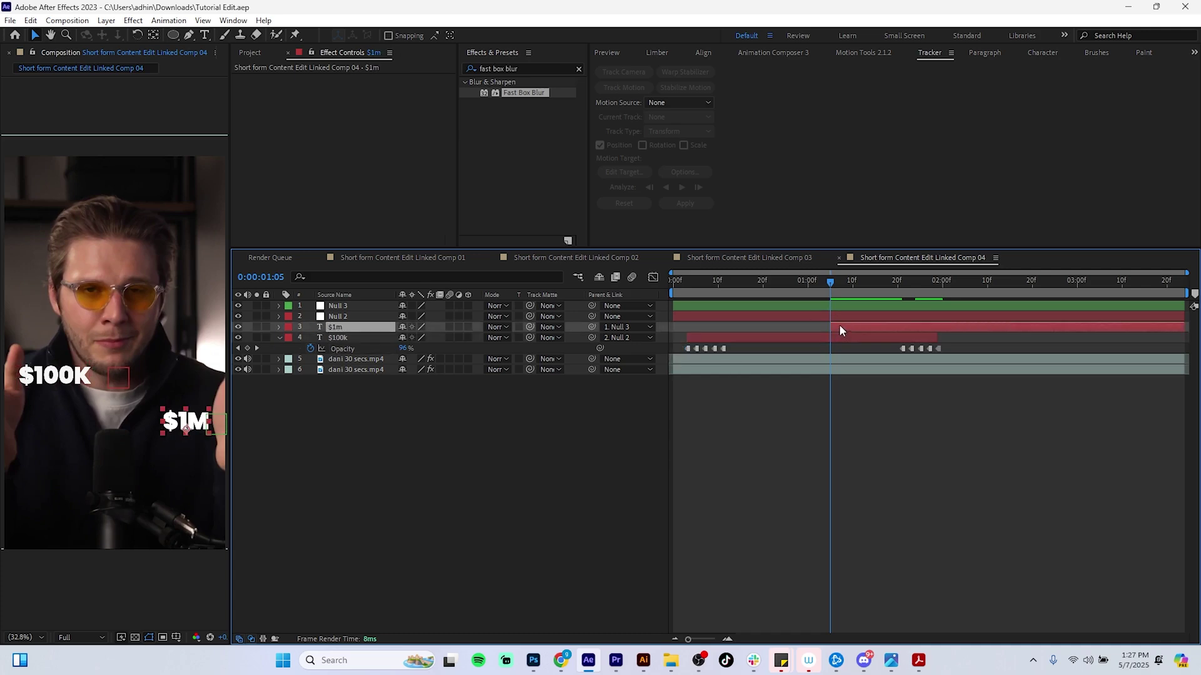
pyautogui.hotkey('ctrl', 'v')
pyautogui.moveTo(830, 282); pyautogui.dragTo(655, 290)
pyautogui.press('space')
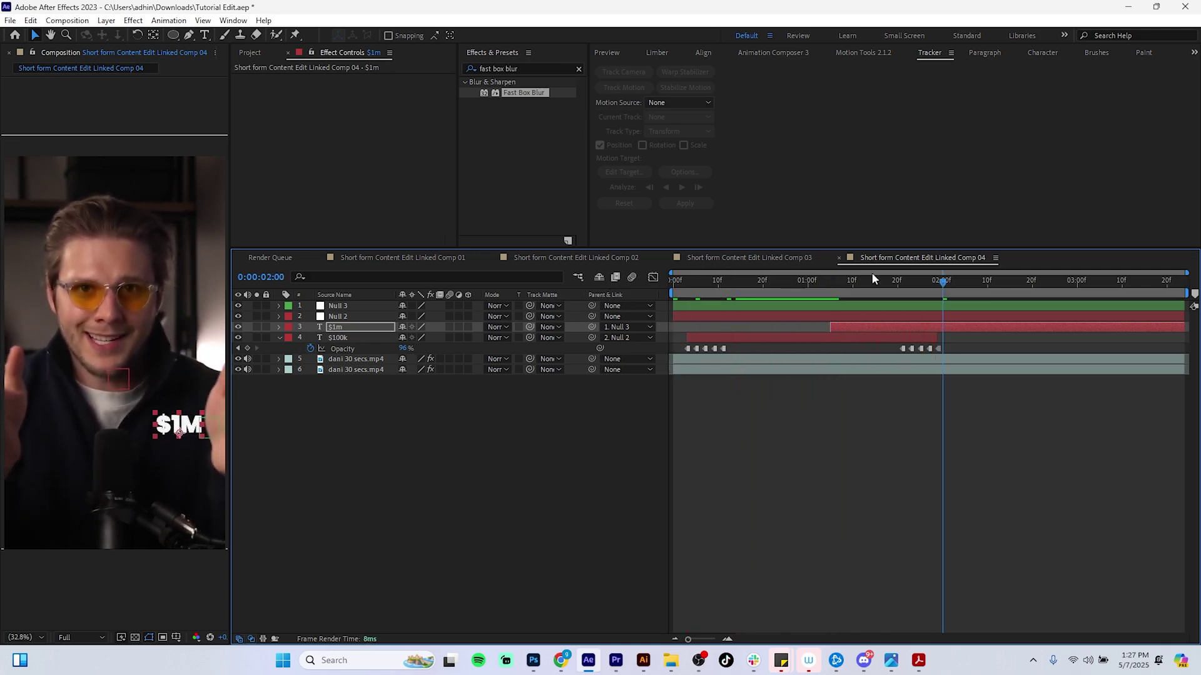
# Step: Copy the closing $100k opacity keyframes to $1m at 0:00:02:00, trim $1m's end to 0:00:02:08 and play the result
pyautogui.click(937, 349)
pyautogui.moveTo(936, 355); pyautogui.dragTo(890, 350)
pyautogui.click(930, 328)
pyautogui.hotkey('ctrl', 'v')
pyautogui.moveTo(943, 286); pyautogui.dragTo(983, 286)
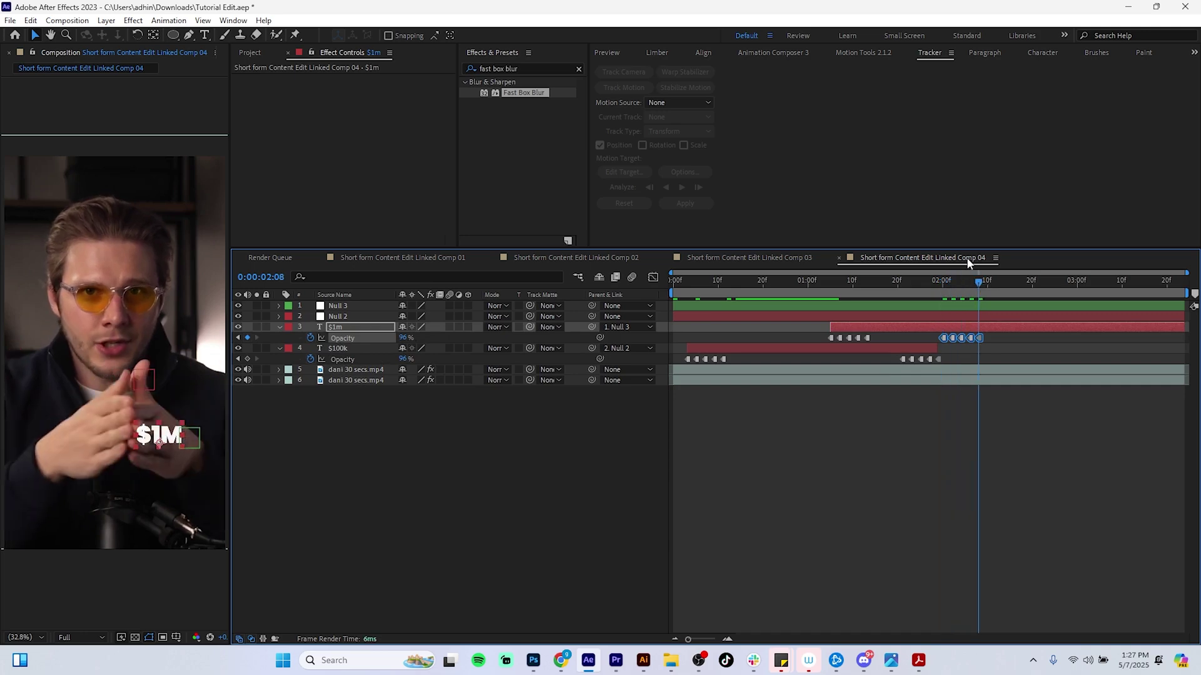
pyautogui.hotkey('alt', ']')
pyautogui.click(979, 330)
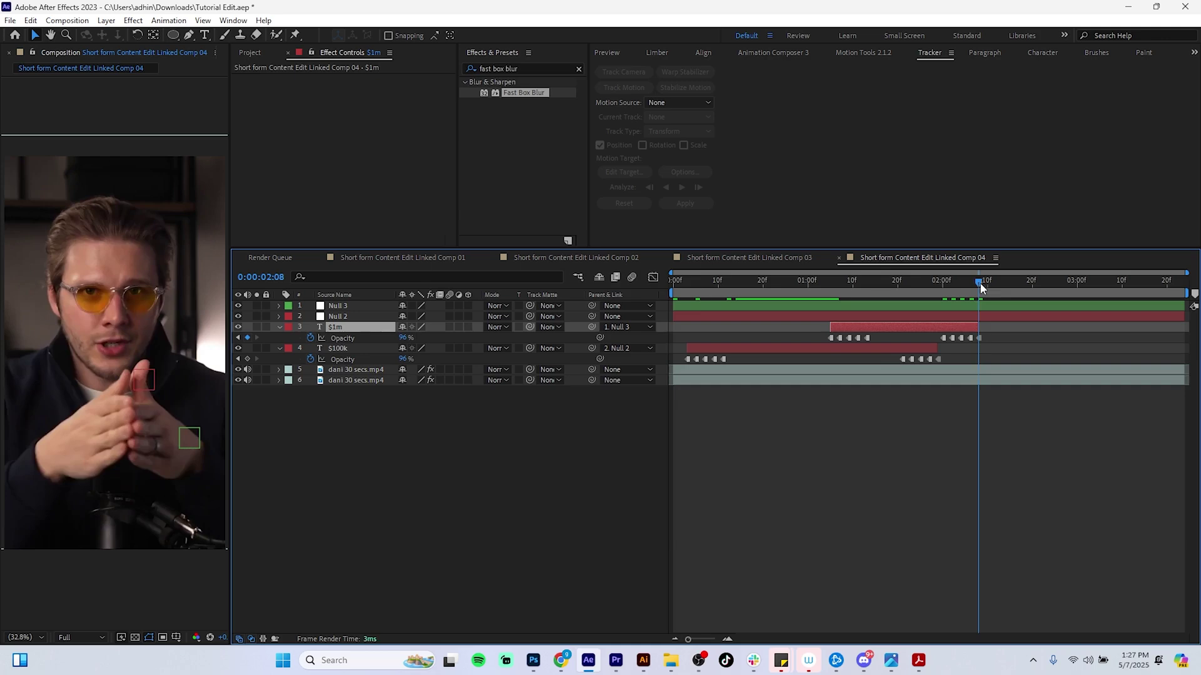
pyautogui.moveTo(981, 284); pyautogui.dragTo(625, 330)
pyautogui.click(609, 465)
pyautogui.press('space')
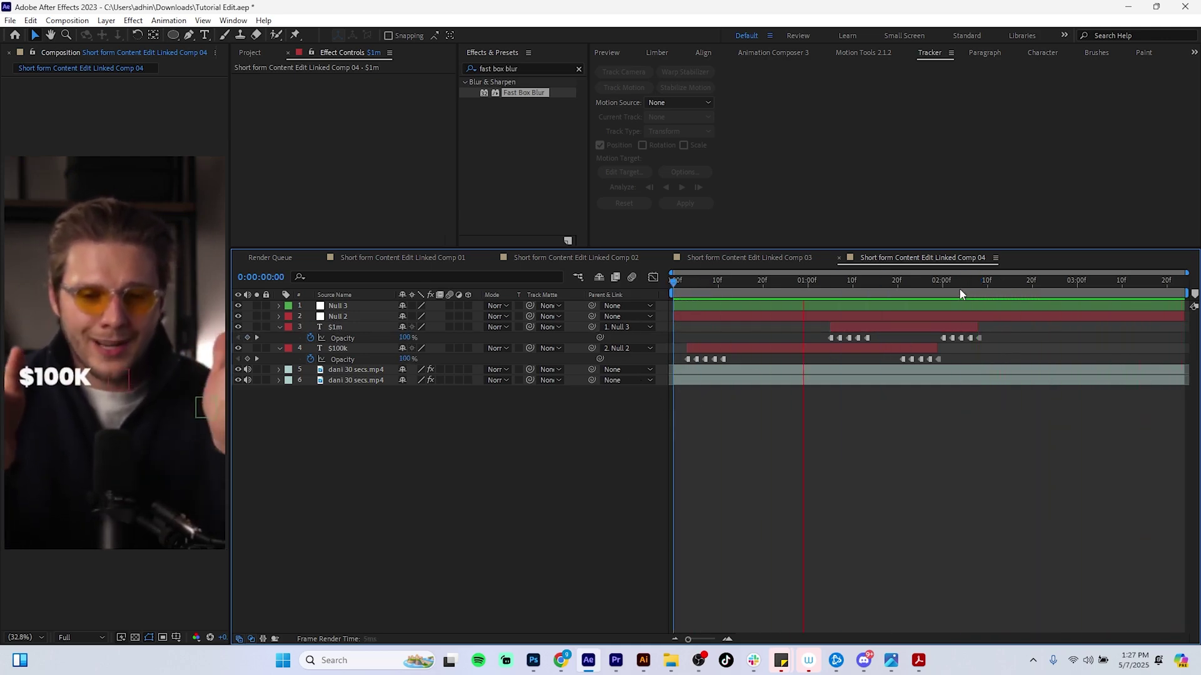
pyautogui.press('space')
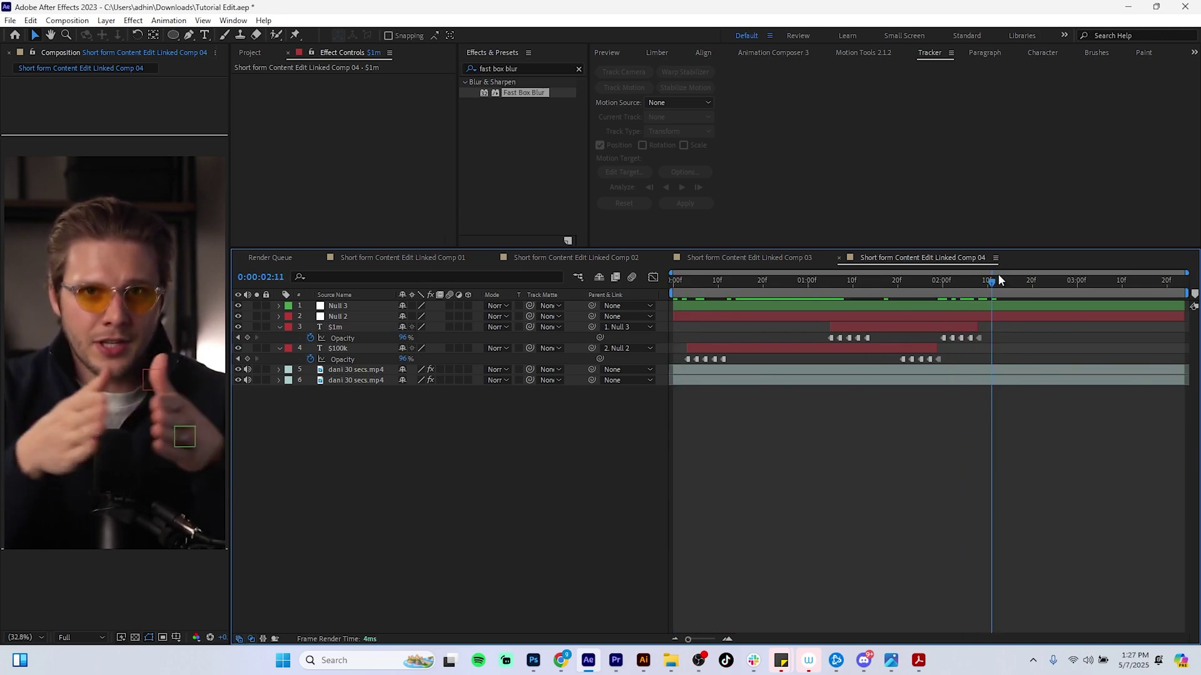
# Step: Shift the $1m closing opacity keyframes and the layer's end earlier to finish at 0:00:02:00, and preview the composition
pyautogui.moveTo(996, 279); pyautogui.dragTo(894, 301)
pyautogui.press('space')
pyautogui.press('space')
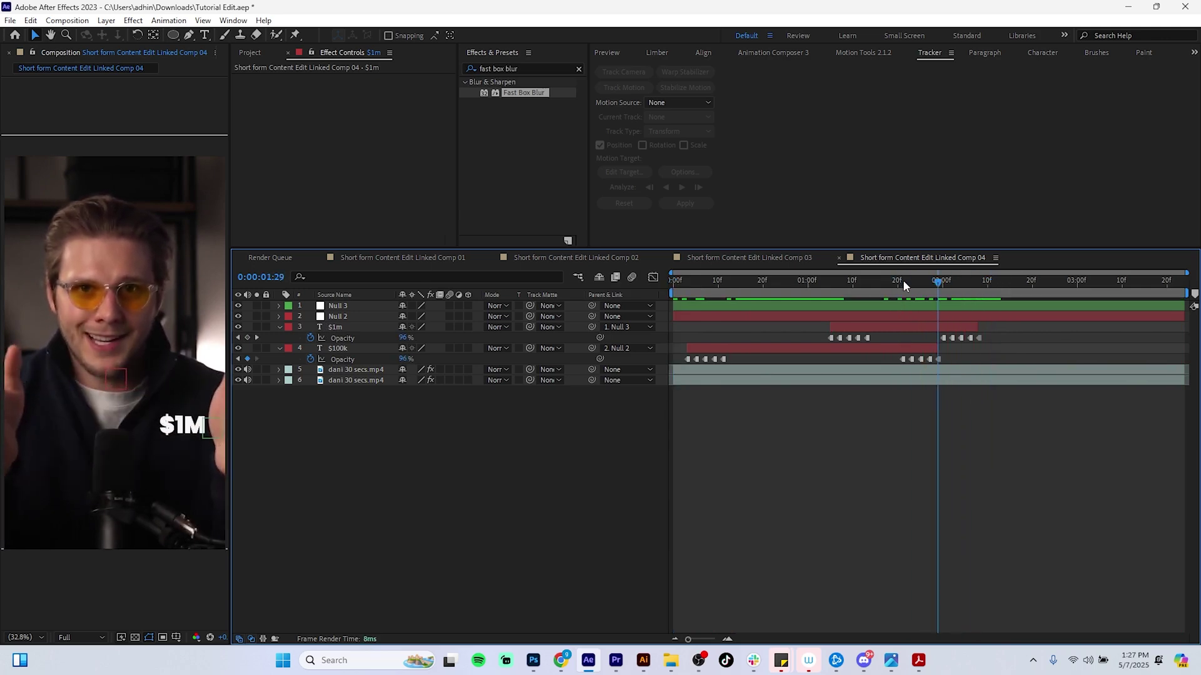
pyautogui.moveTo(990, 336); pyautogui.dragTo(942, 326)
pyautogui.press('space')
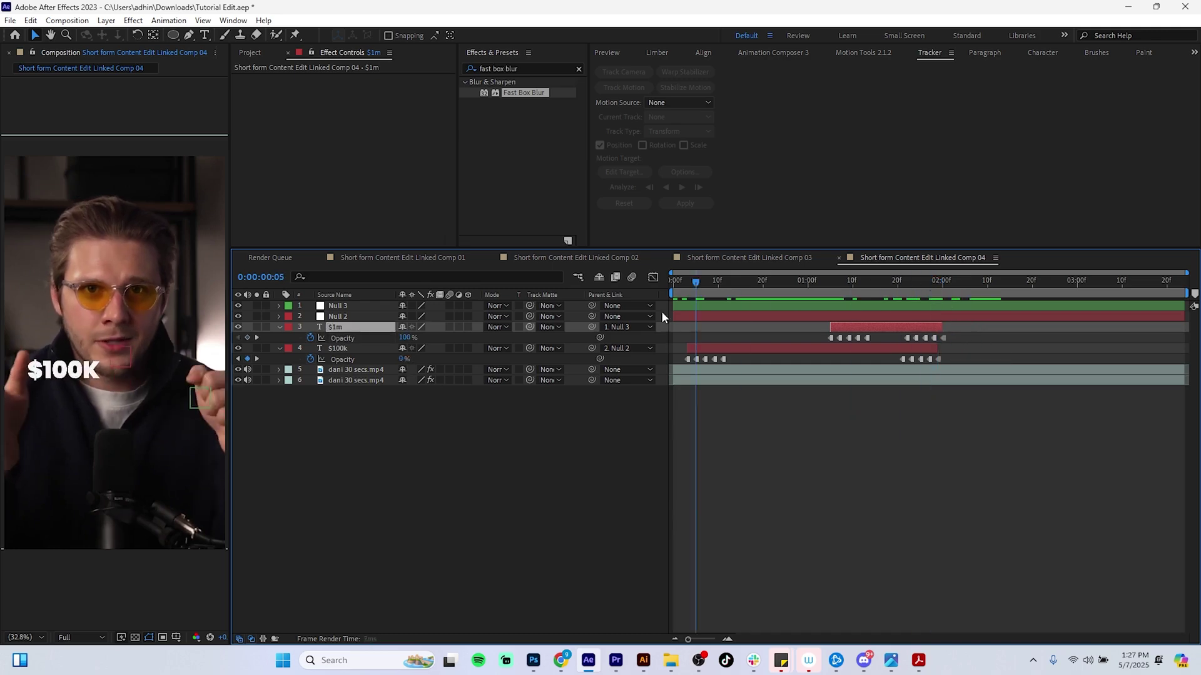
pyautogui.click(569, 491)
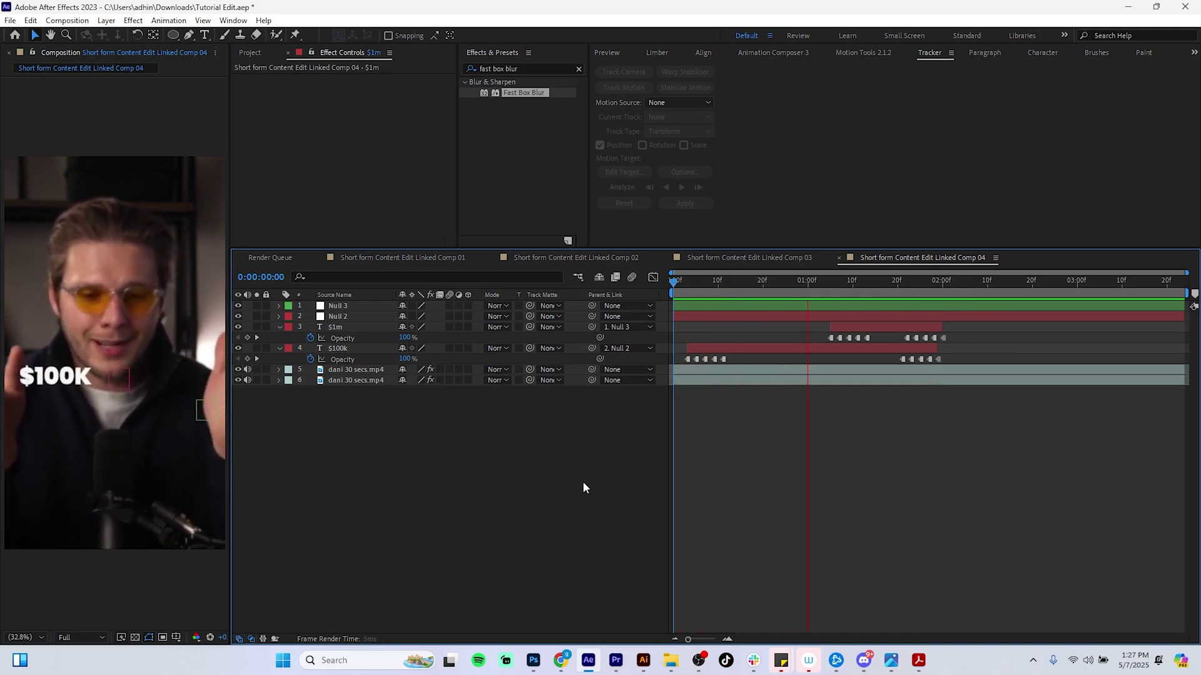
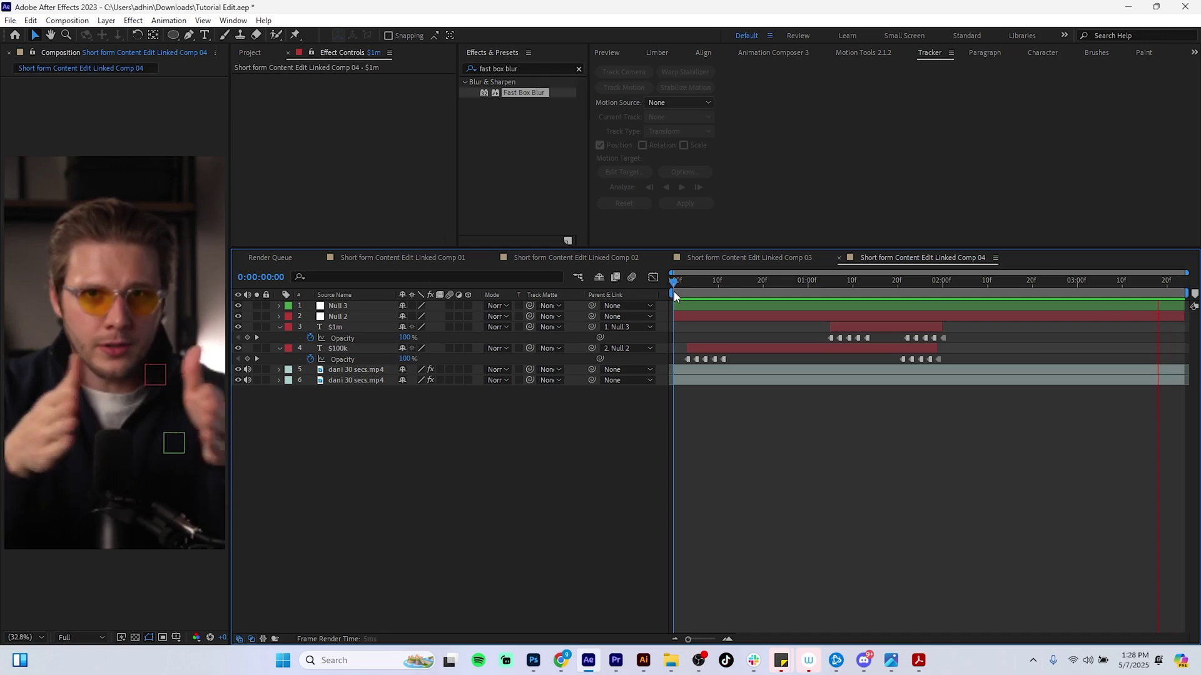
pyautogui.press('space')
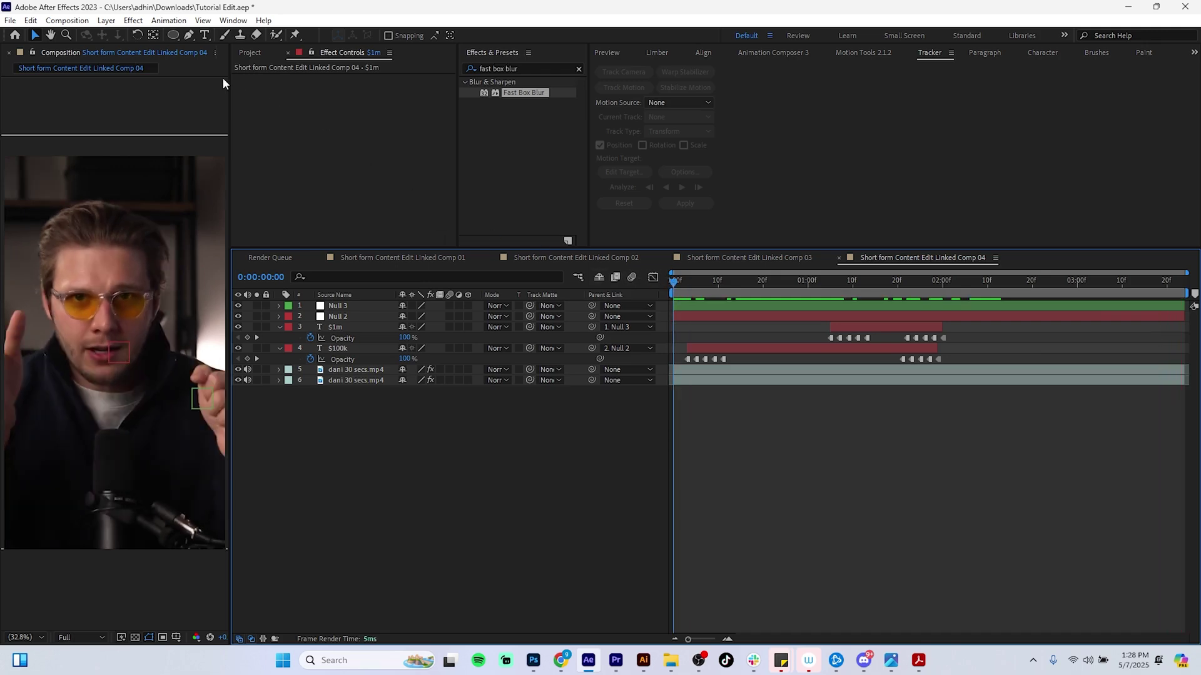
# Step: Add a "$900K" text layer over the speaker's chest, spanning the composition from 0:00:00:00
pyautogui.click(205, 35)
pyautogui.click(67, 425)
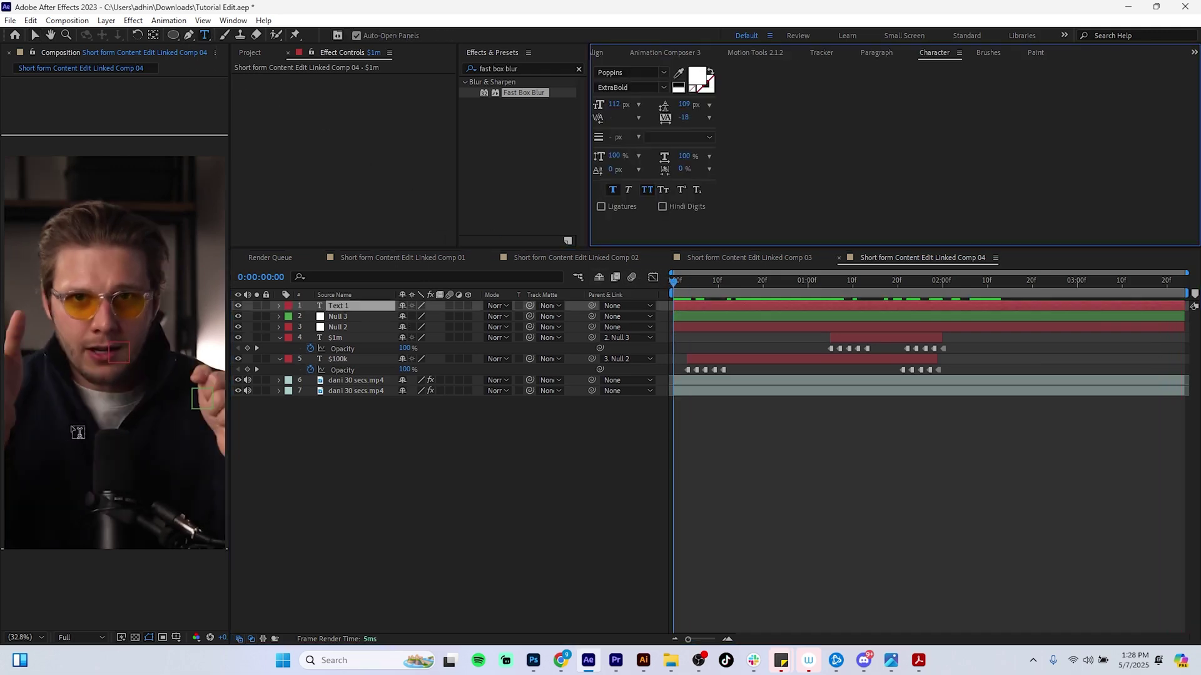
pyautogui.write('$')
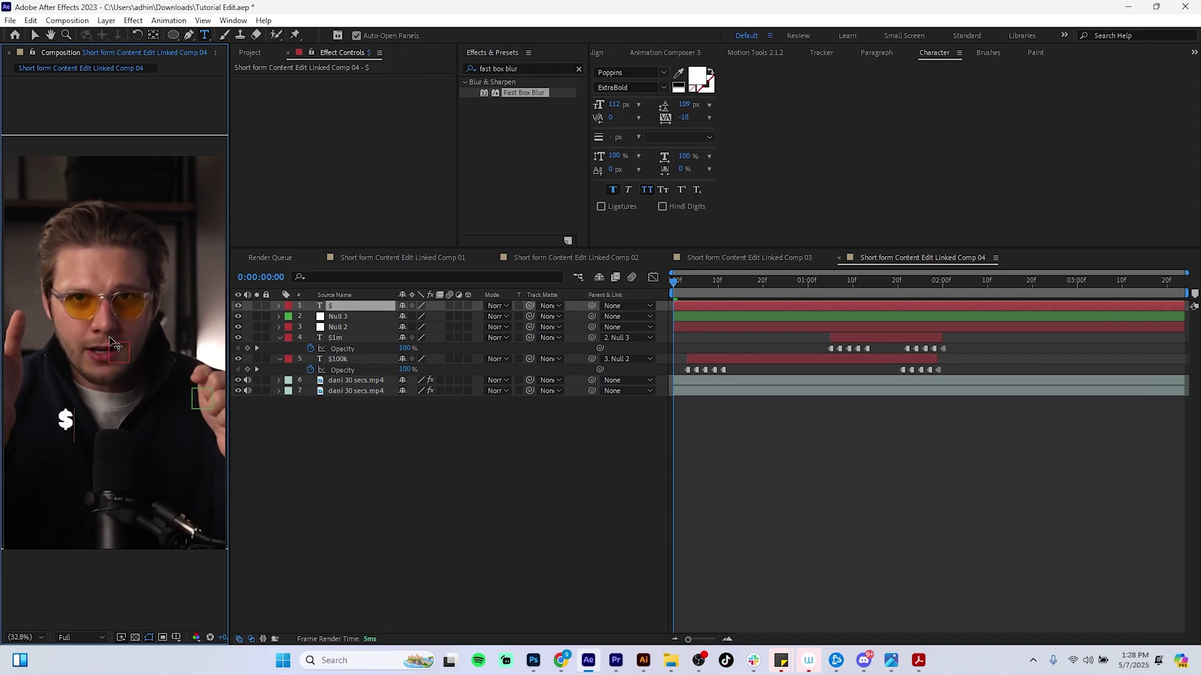
pyautogui.write('900')
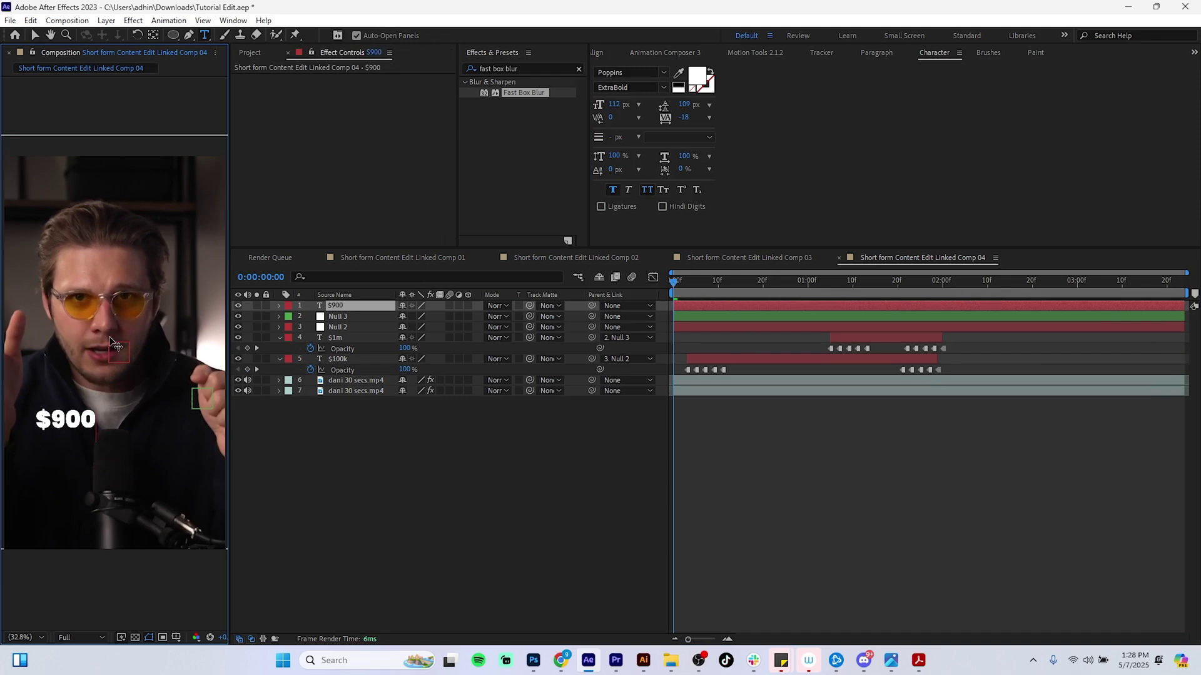
pyautogui.write('K')
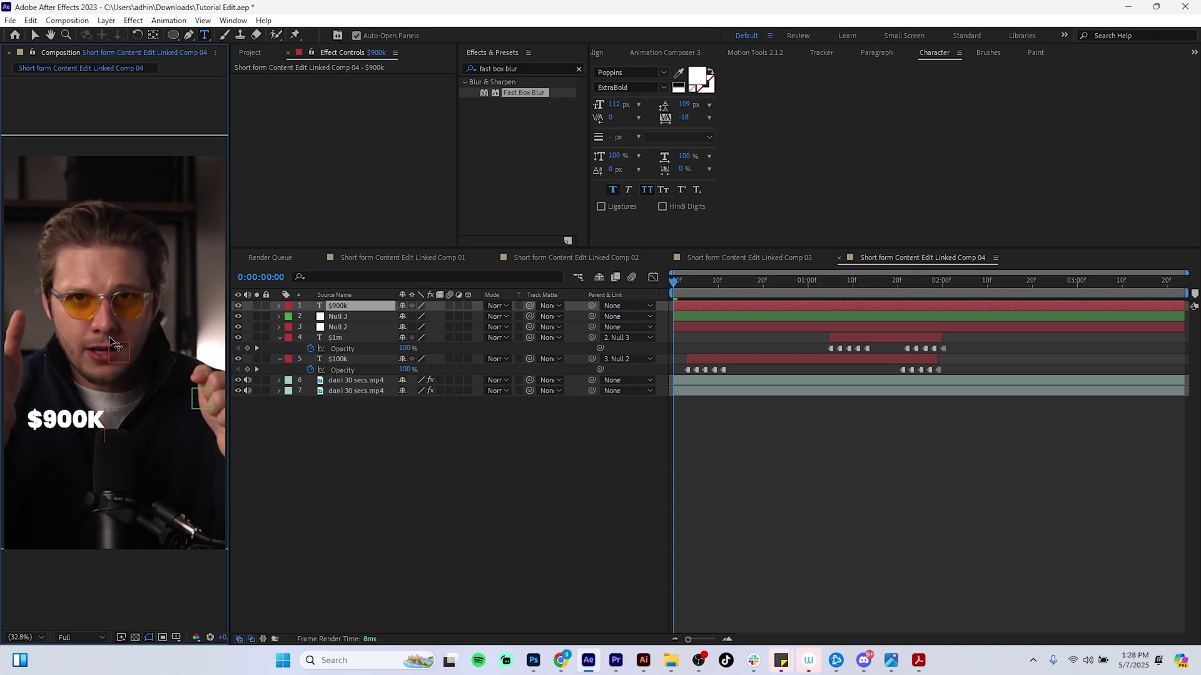
pyautogui.click(674, 283)
pyautogui.press('v')
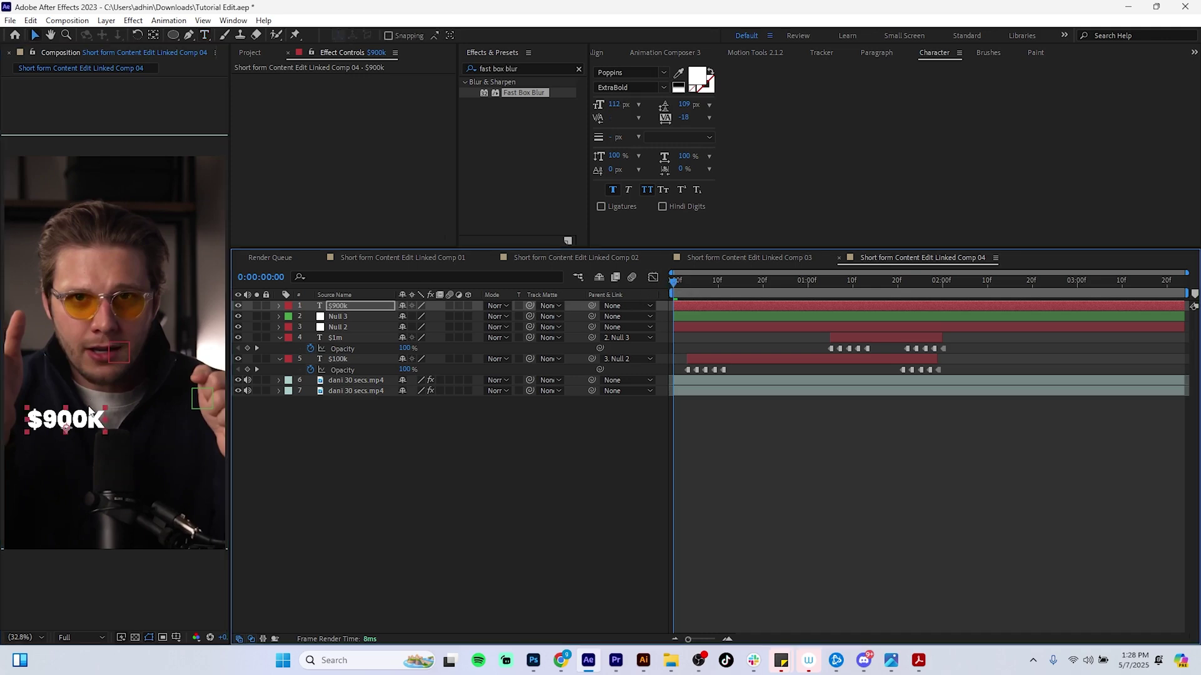
# Step: Centre the $900K text below the speaker's face at a font size of 172 px and save the project
pyautogui.moveTo(89, 412); pyautogui.dragTo(131, 438)
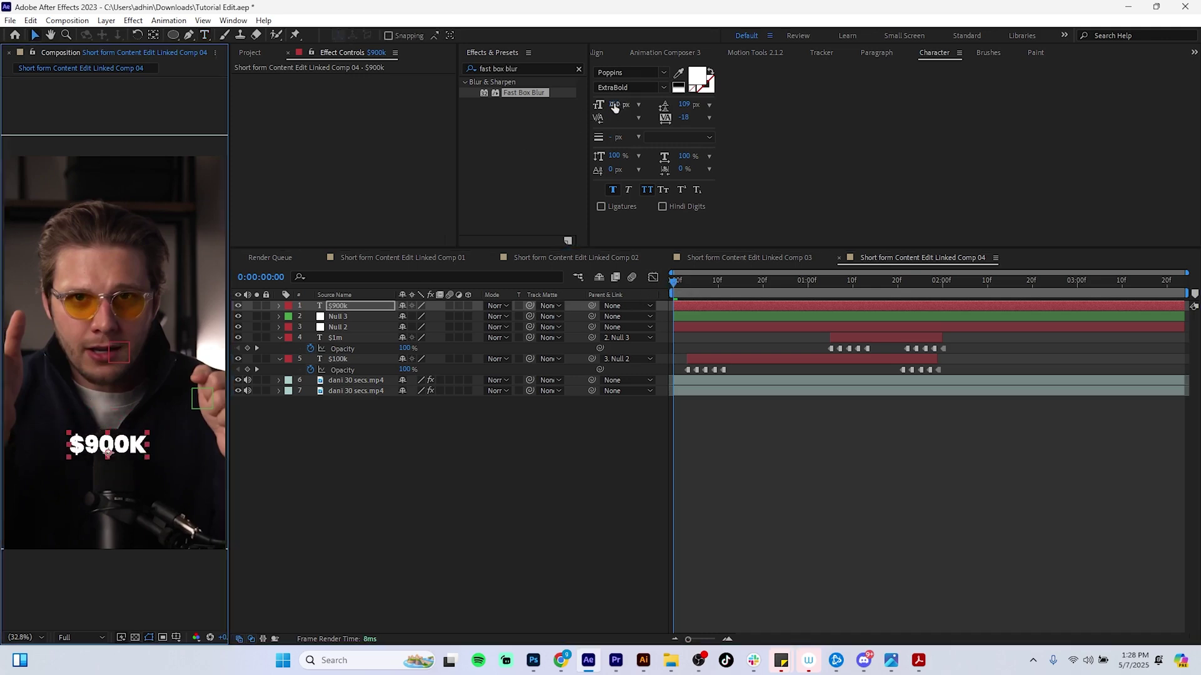
pyautogui.moveTo(614, 106)
pyautogui.mouseDown()
pyautogui.moveTo(654, 105)
pyautogui.moveTo(635, 108)
pyautogui.mouseUp()
pyautogui.moveTo(128, 449); pyautogui.dragTo(125, 438)
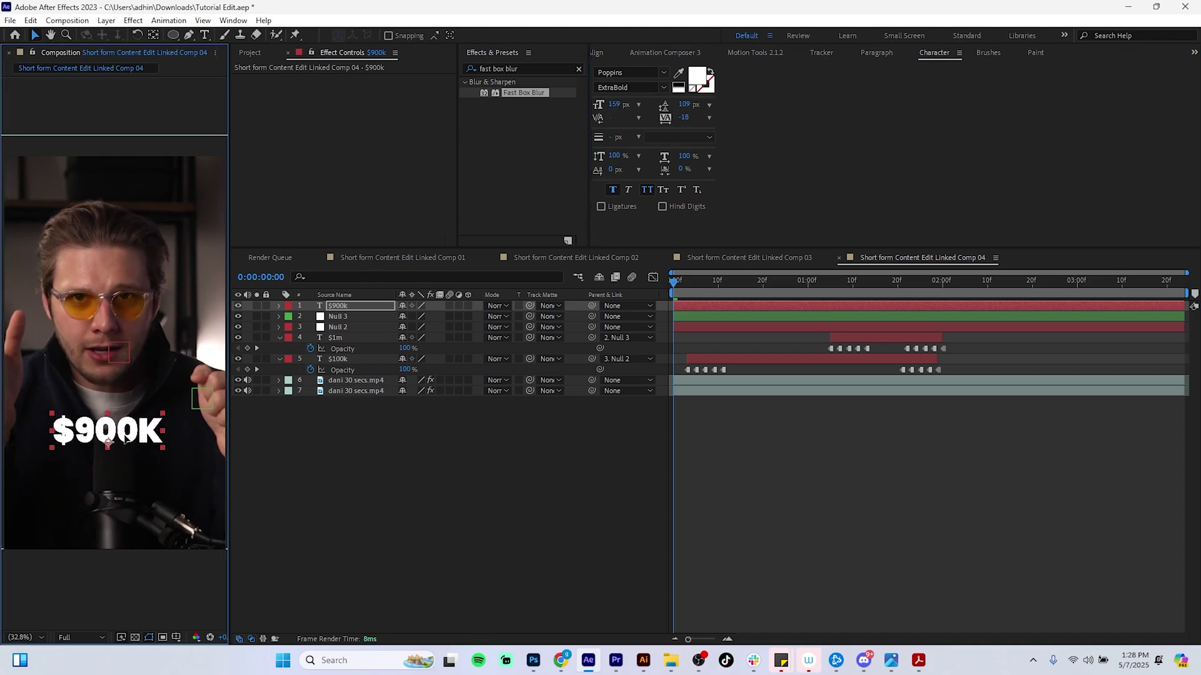
pyautogui.moveTo(614, 104); pyautogui.dragTo(622, 103)
pyautogui.click(612, 494)
pyautogui.hotkey('ctrl', 's')
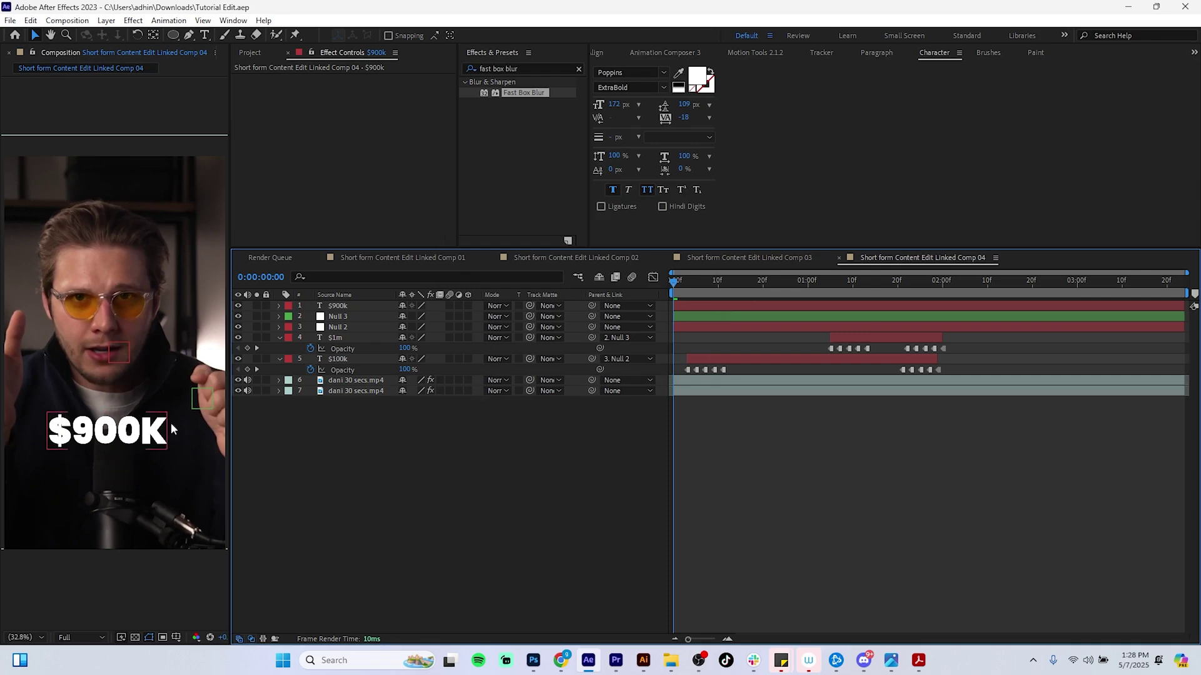
pyautogui.click(279, 338)
pyautogui.click(283, 347)
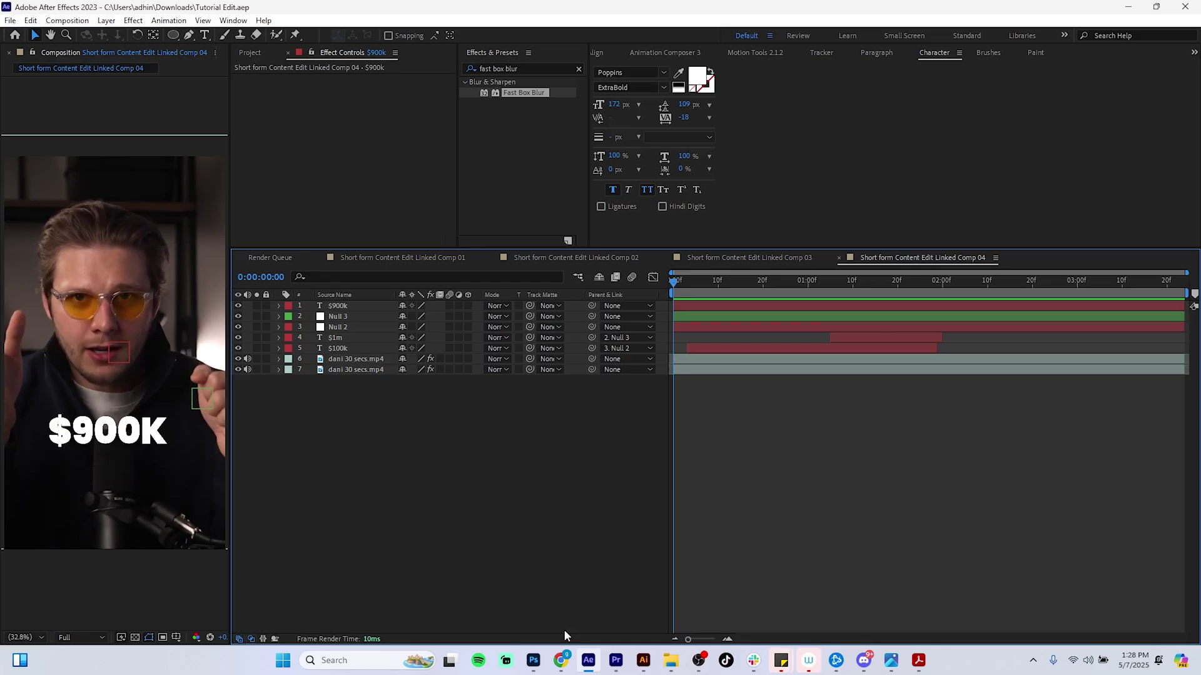
# Step: Switch to ChatGPT and request a time-based After Effects expression animating $0K to $900k that works wherever the layer moves on the timeline
pyautogui.click(561, 660)
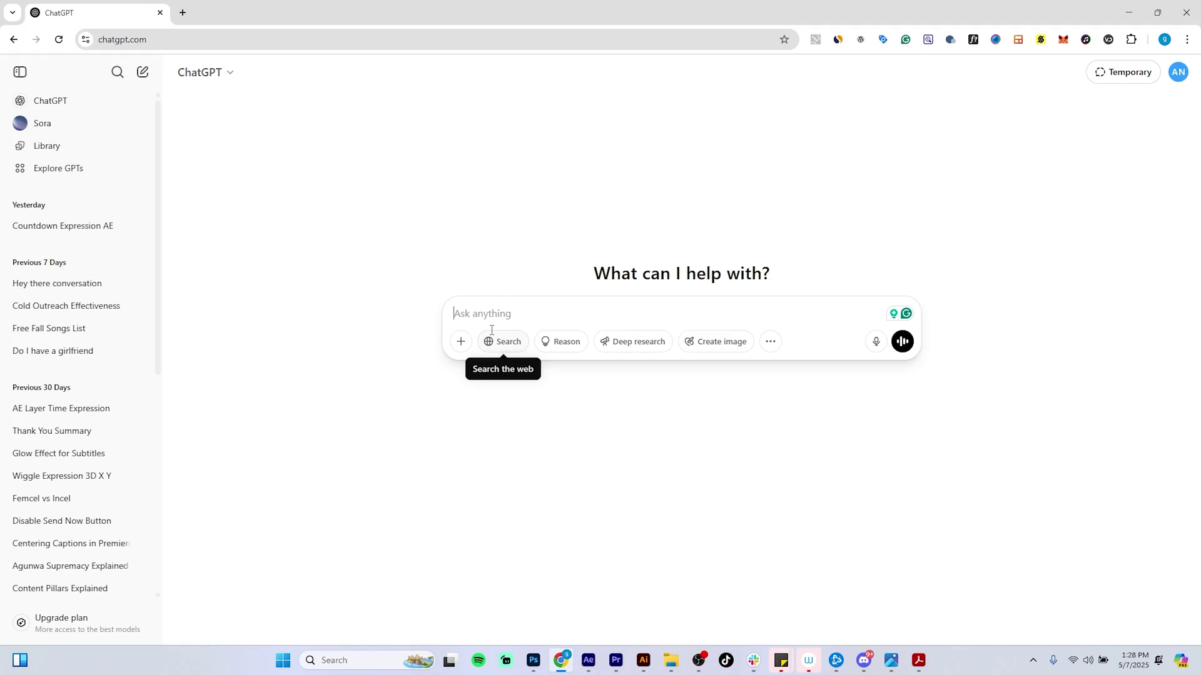
pyautogui.write('give me an expres')
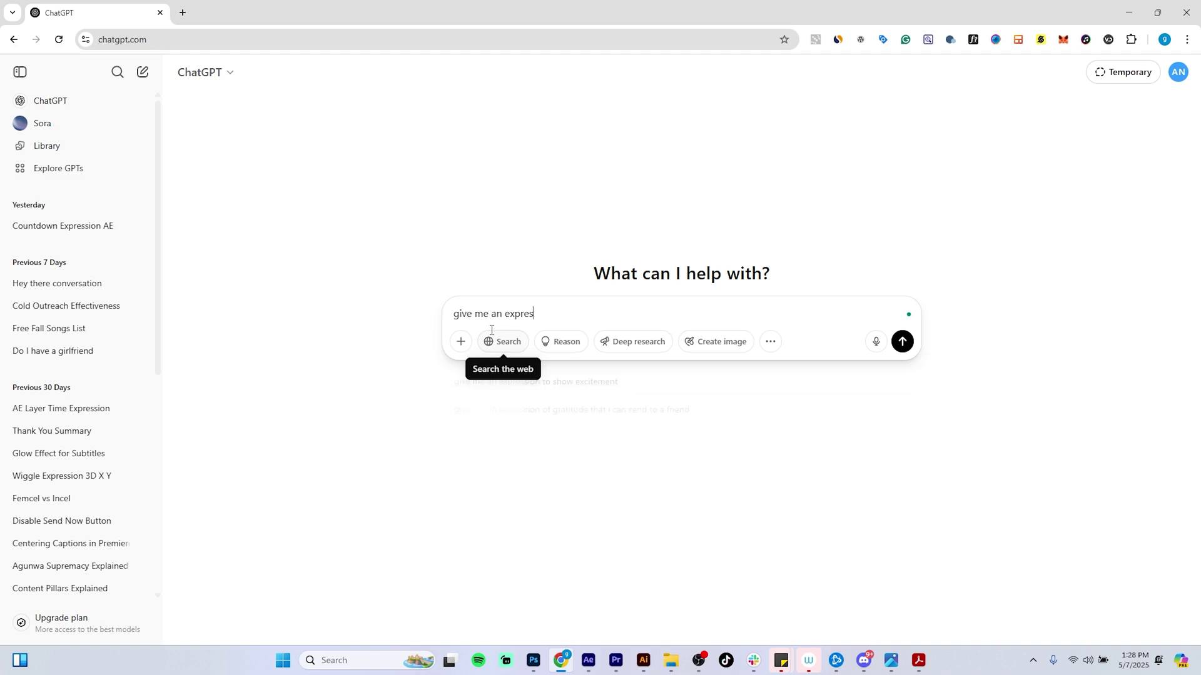
pyautogui.write('sion tro animate from $0k')
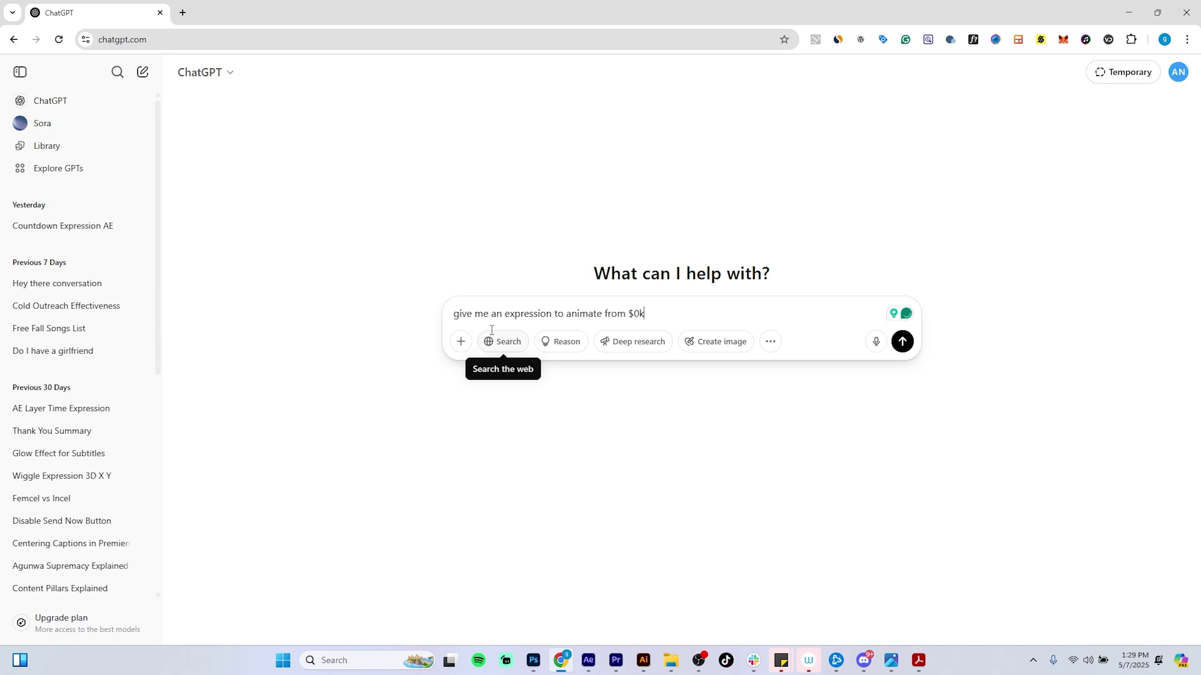
pyautogui.press('BackSpace')
pyautogui.write('K to $900k in after effects')
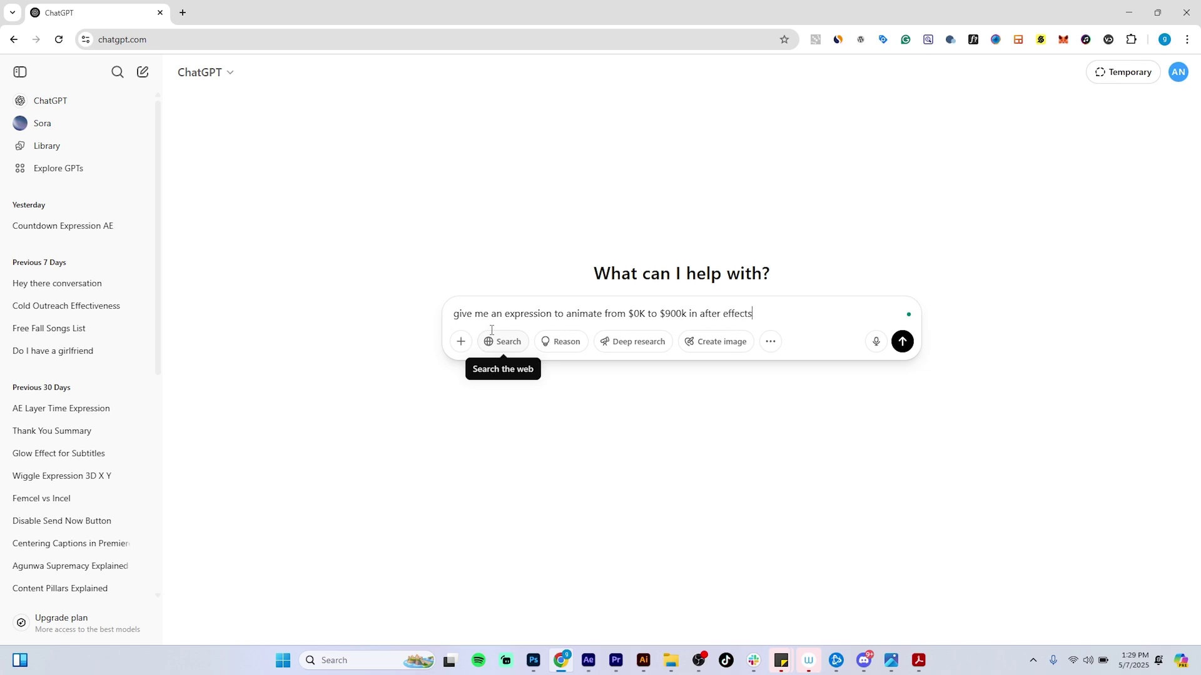
pyautogui.write('. I need an expression that is time')
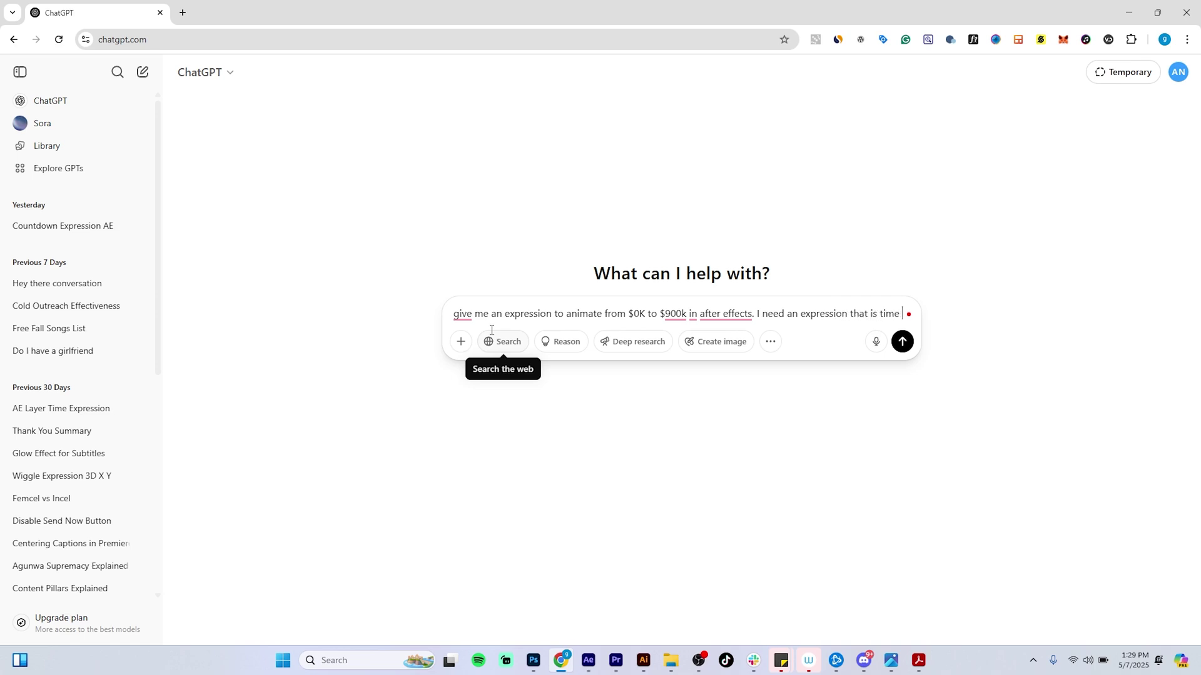
pyautogui.write(' based')
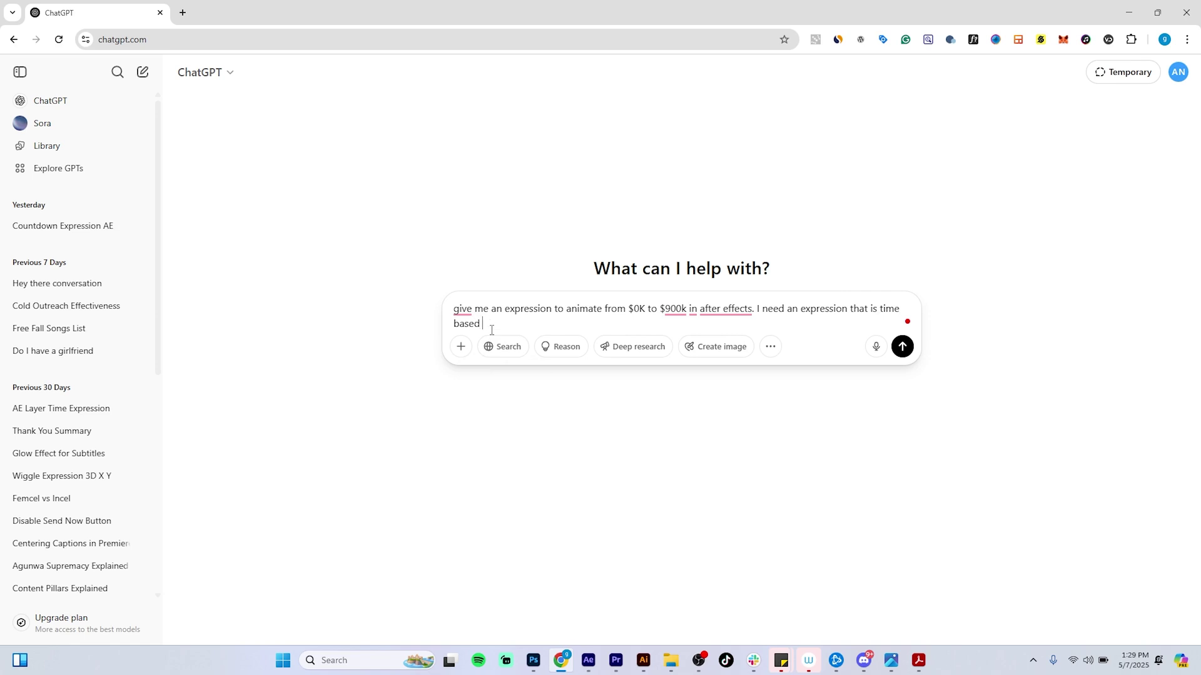
pyautogui.write(' that will work no matter how ')
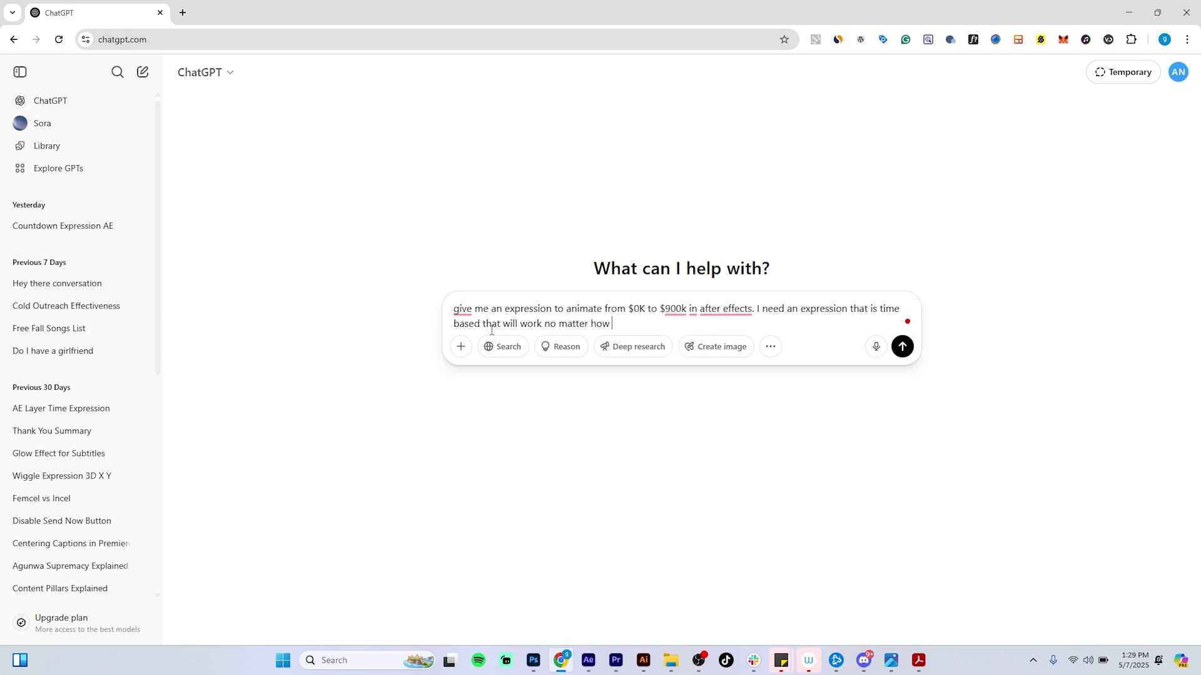
pyautogui.write('I move my layer on the time')
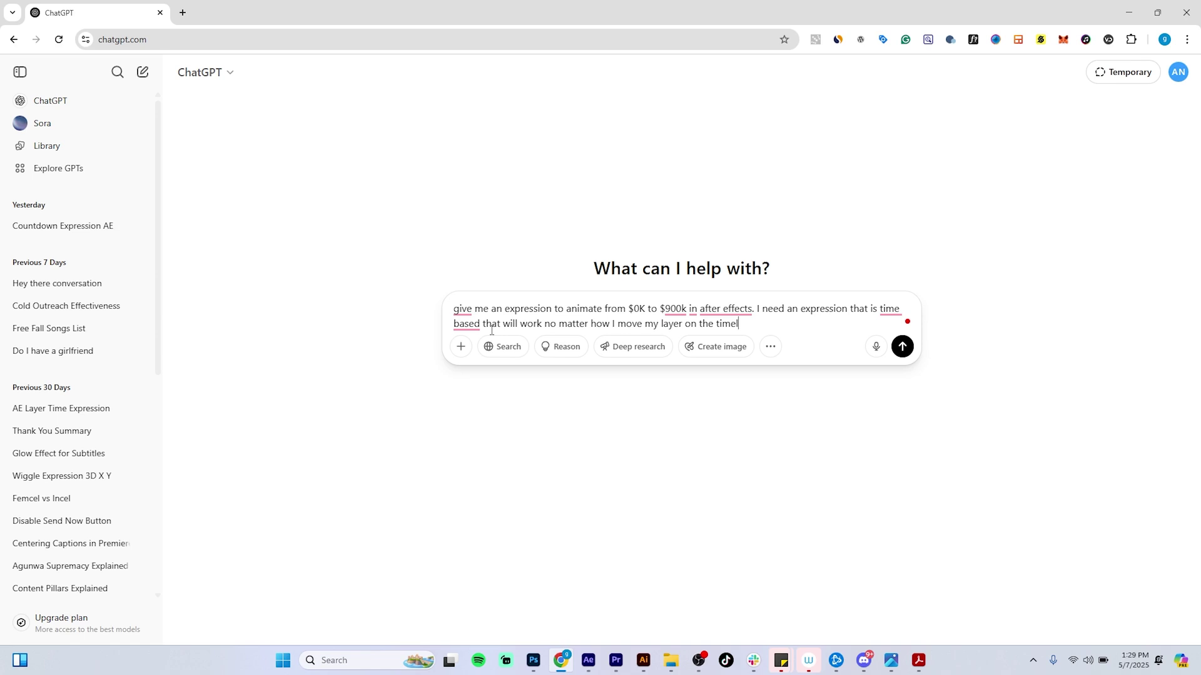
pyautogui.write('line')
pyautogui.press('Return')
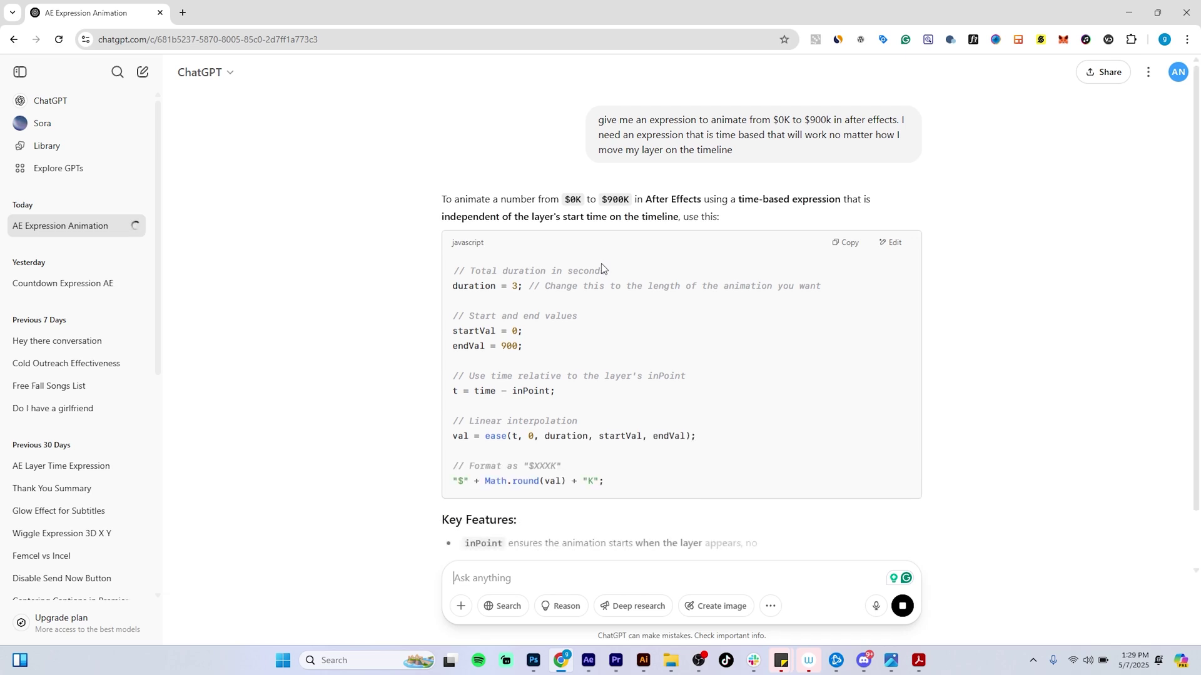
# Step: Copy the generated expression, apply it to the $900k layer's Source Text in After Effects, and preview the counter
pyautogui.click(849, 247)
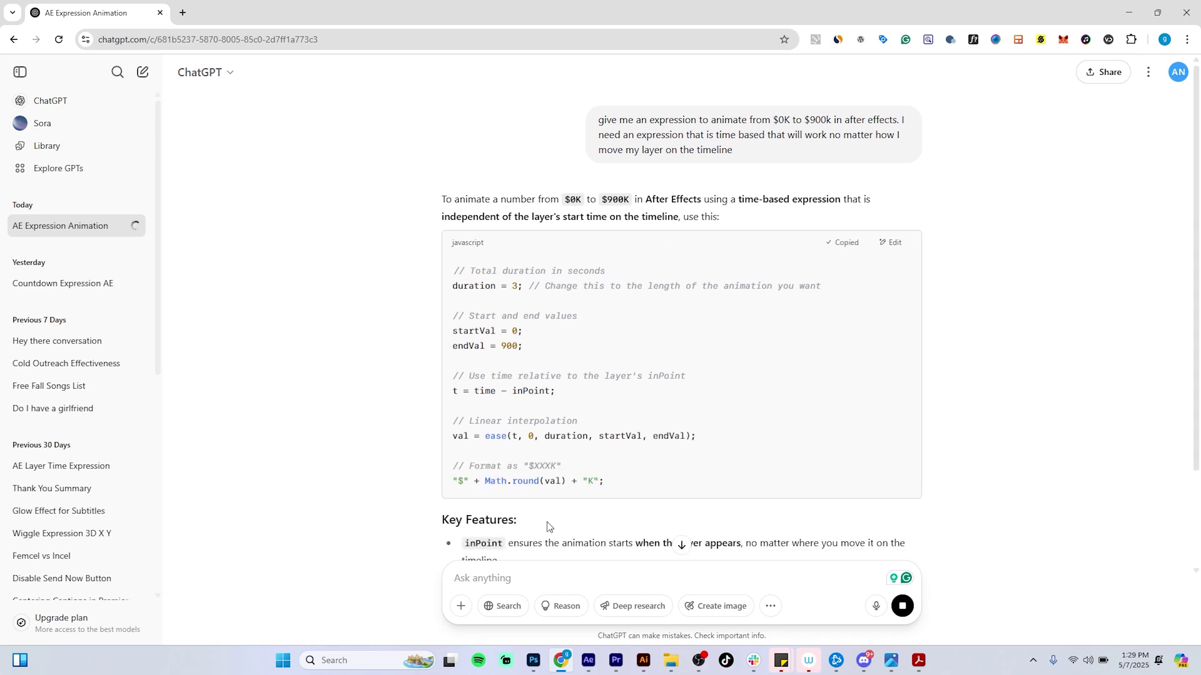
pyautogui.click(589, 663)
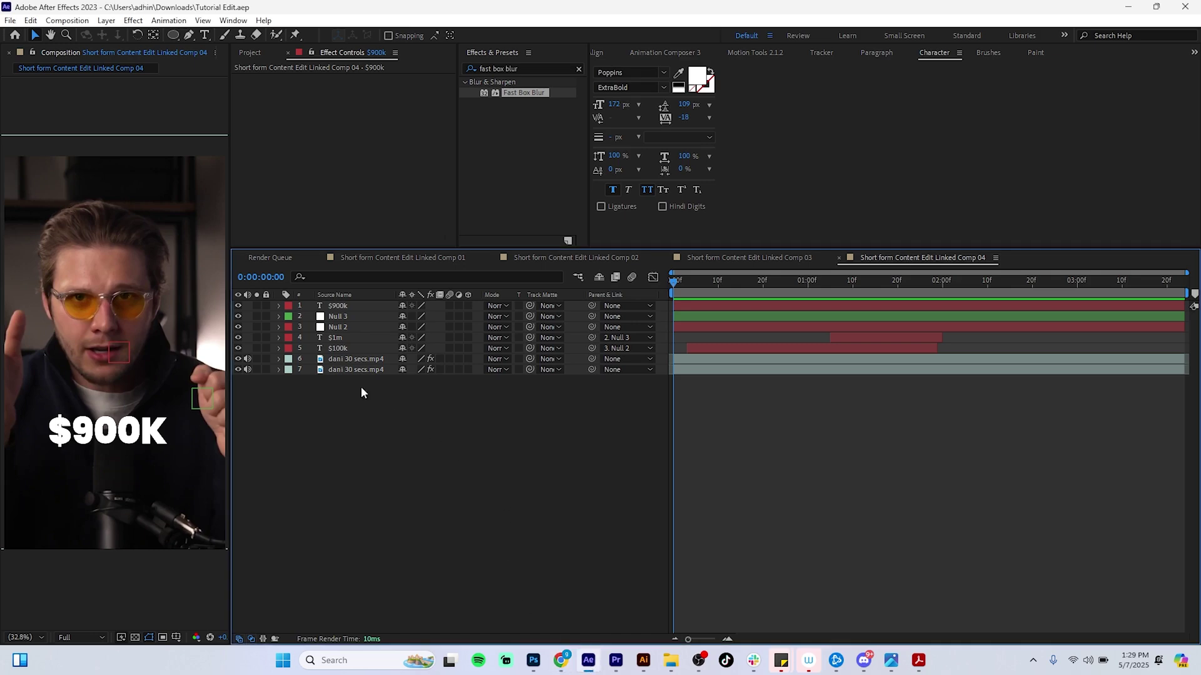
pyautogui.click(340, 307)
pyautogui.click(280, 306)
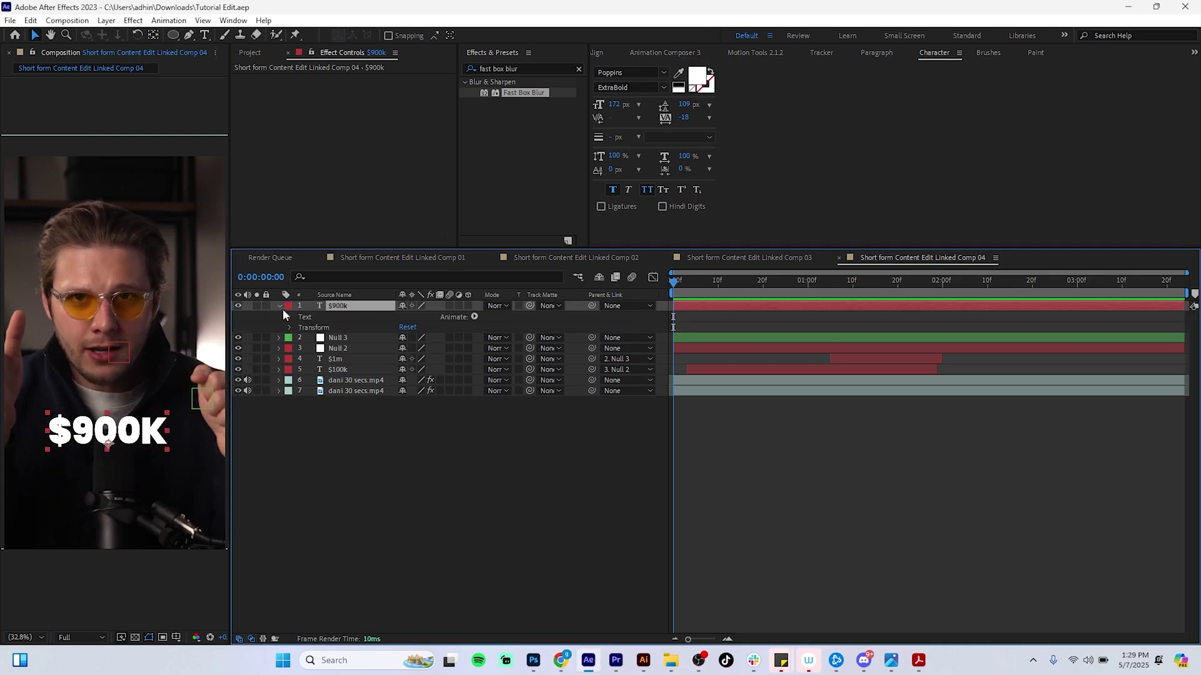
pyautogui.click(291, 317)
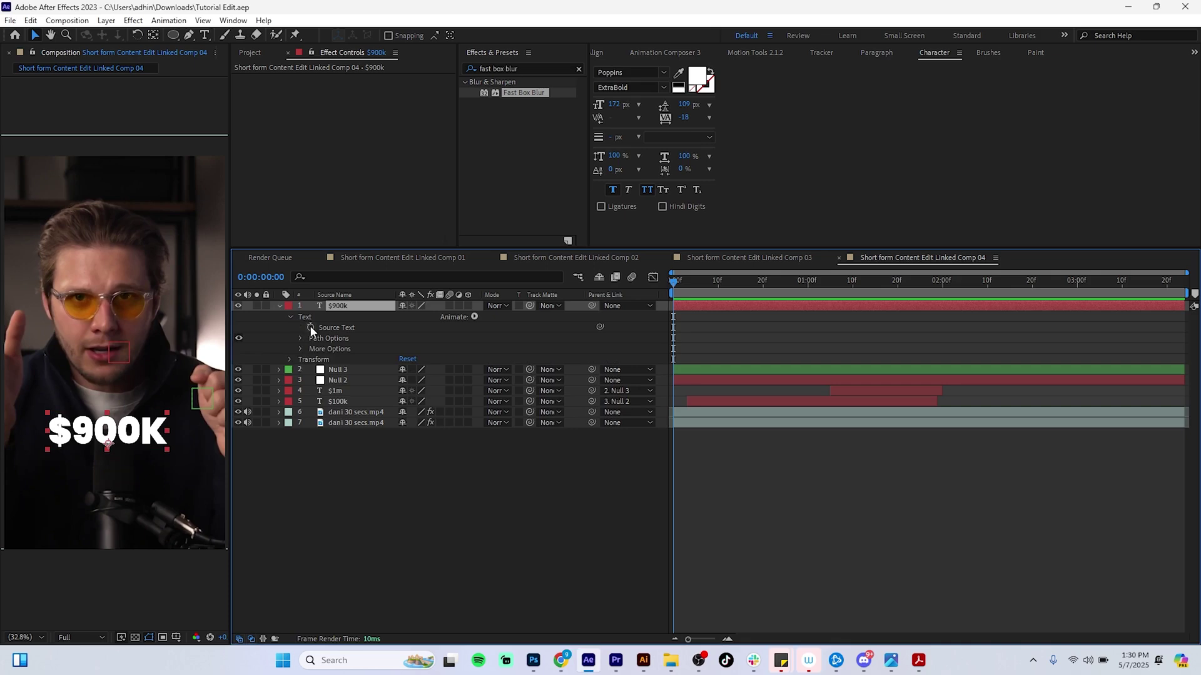
pyautogui.keyDown('alt'); pyautogui.click(310, 327); pyautogui.keyUp('alt')
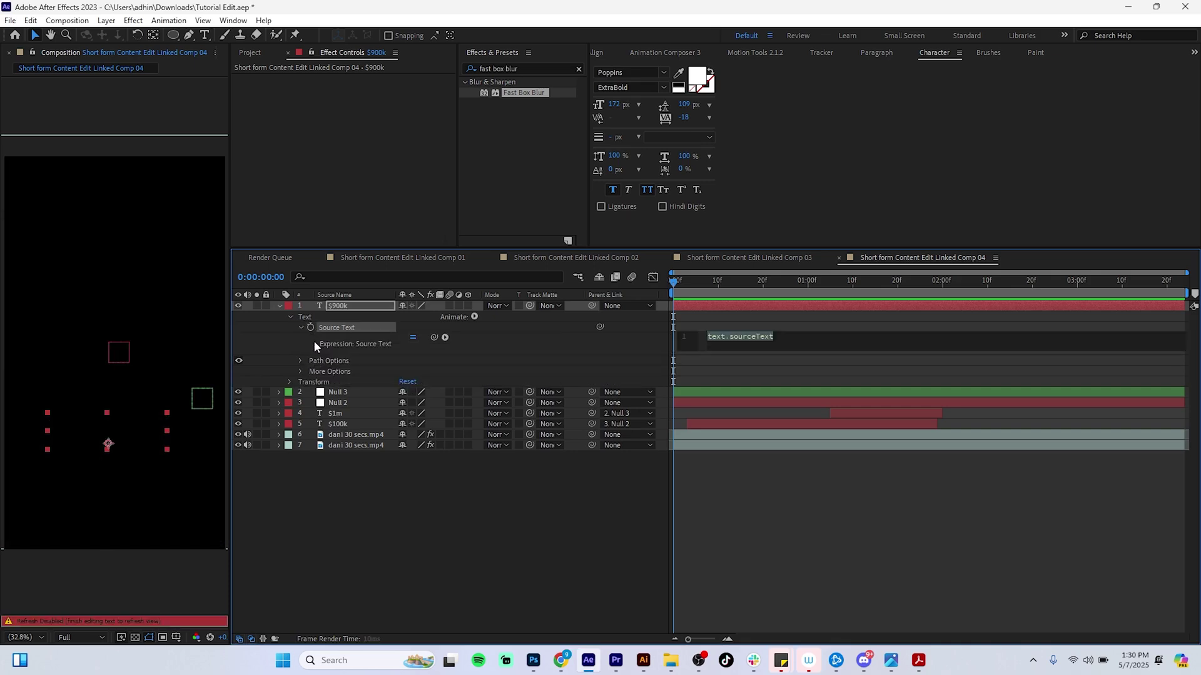
pyautogui.hotkey('ctrl', 'v')
pyautogui.click(672, 285)
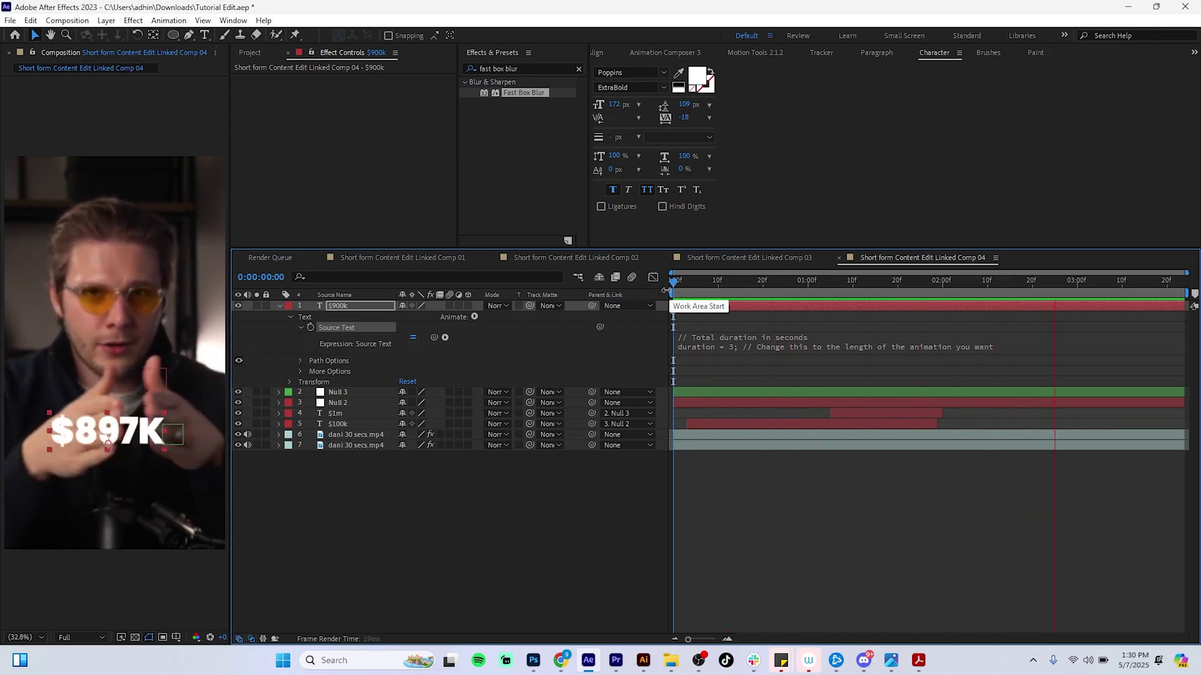
pyautogui.press('space')
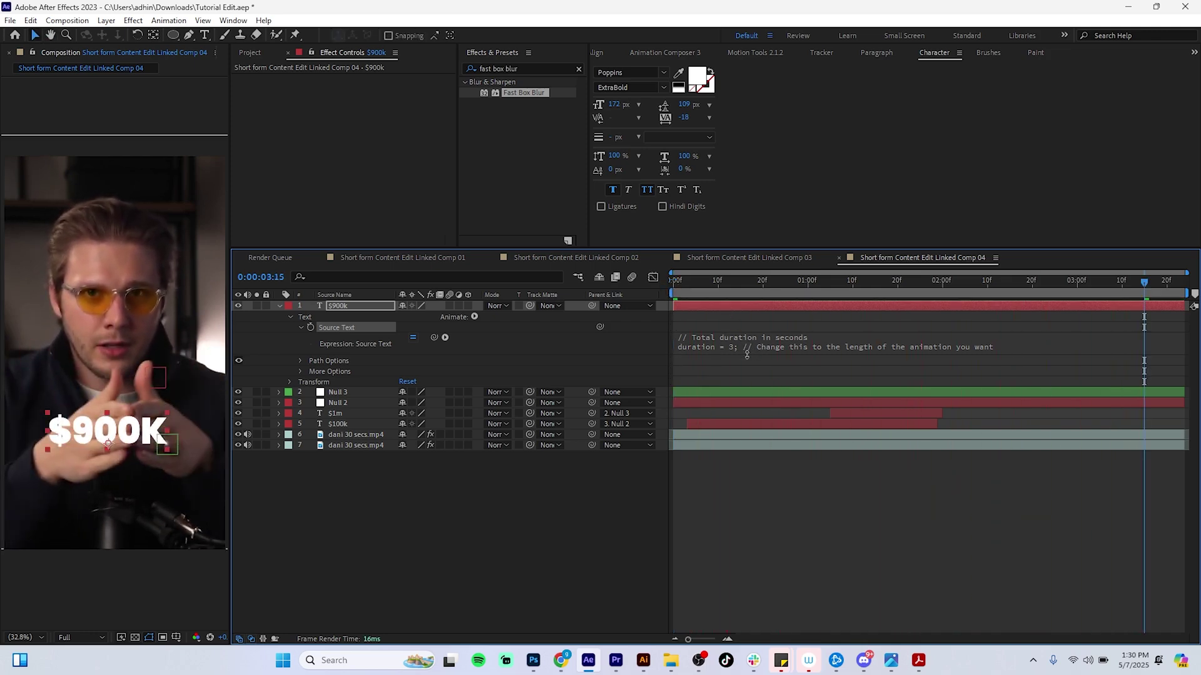
# Step: Try the $900k layer at later start times, including 0:00:01:29, and preview how the counter responds
pyautogui.click(561, 661)
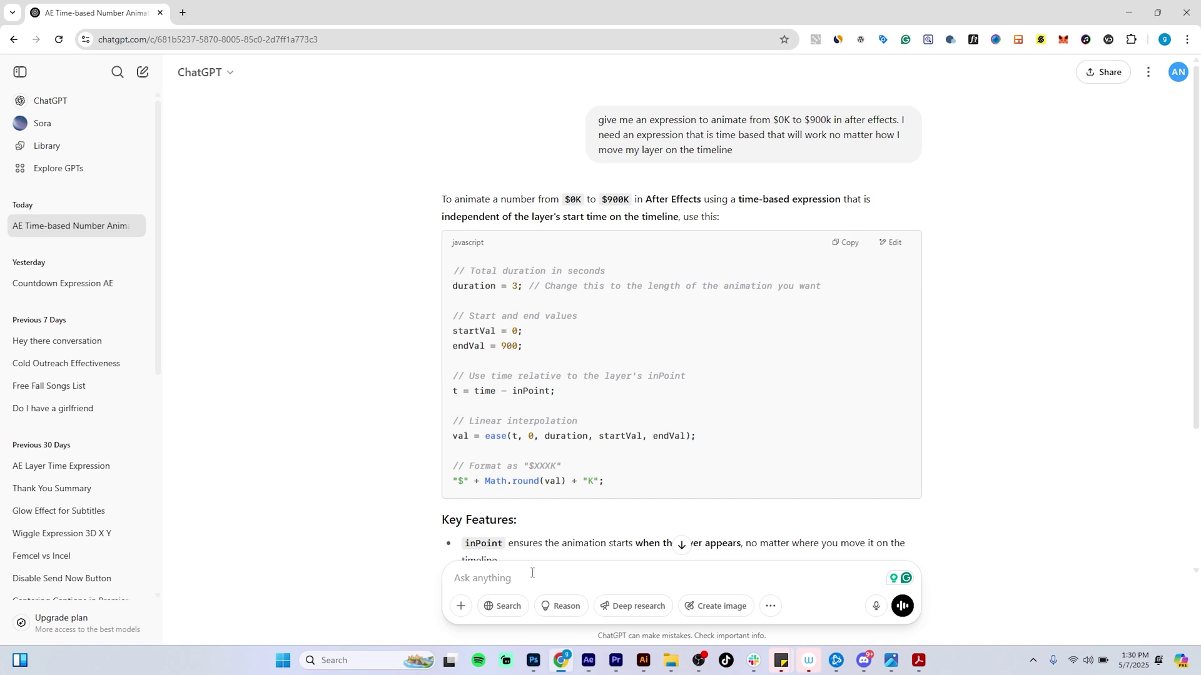
pyautogui.click(588, 660)
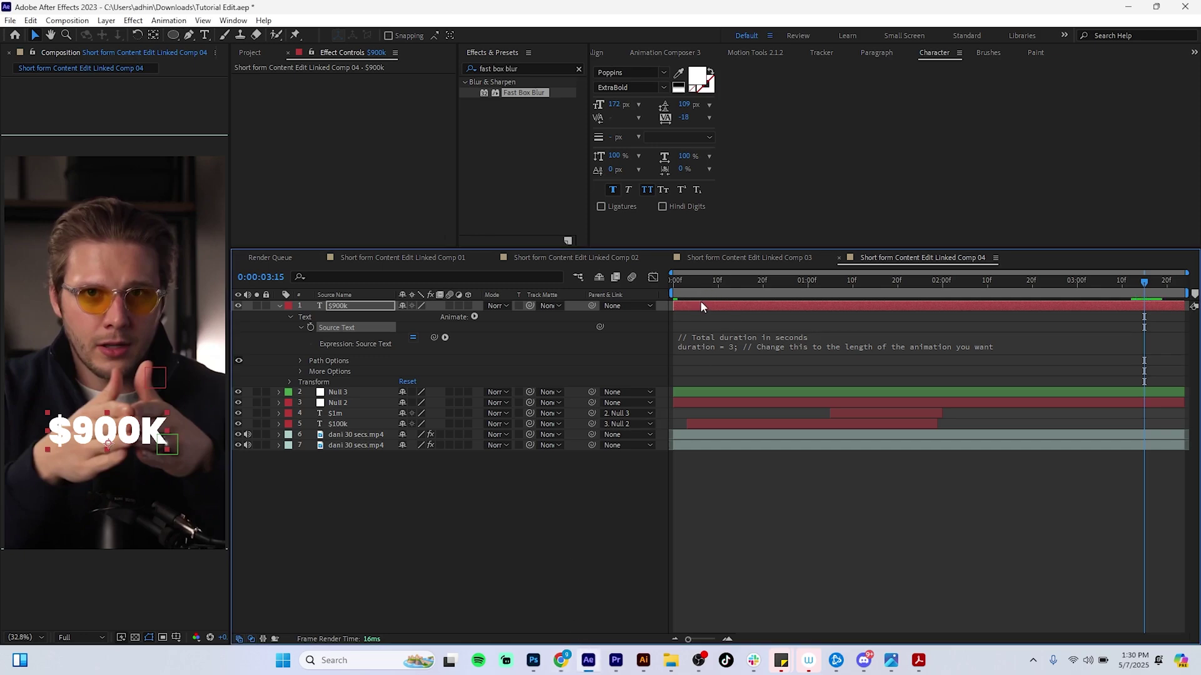
pyautogui.moveTo(700, 305); pyautogui.dragTo(835, 309)
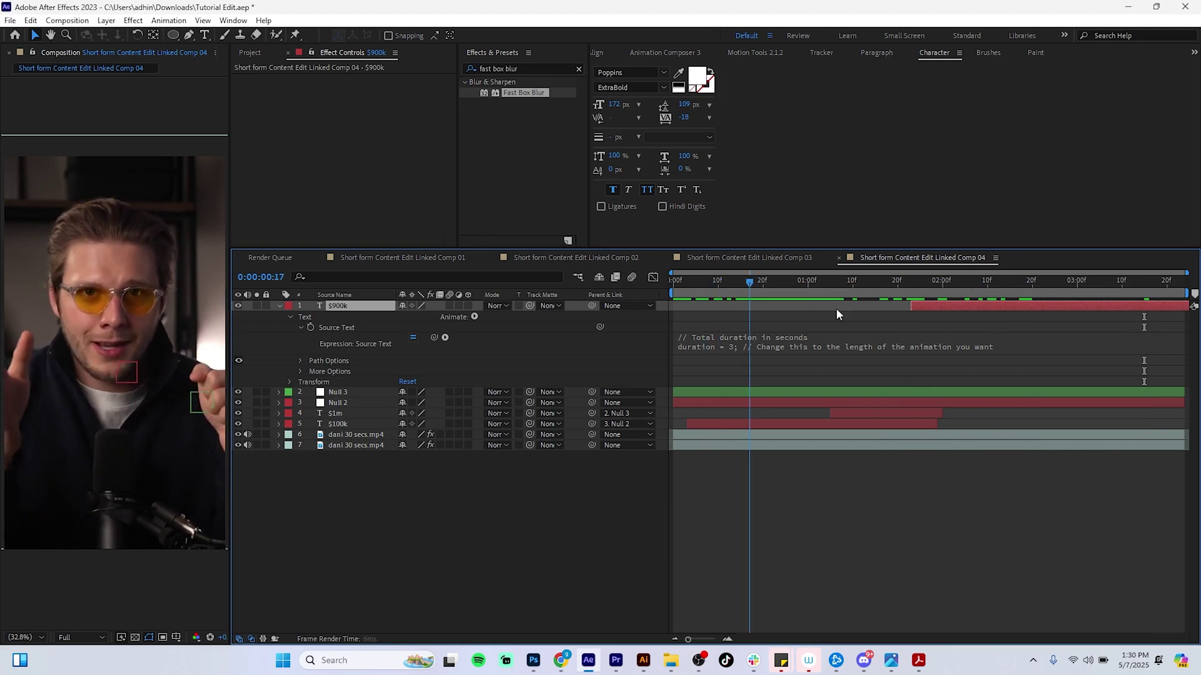
pyautogui.moveTo(929, 305)
pyautogui.mouseDown()
pyautogui.moveTo(840, 305)
pyautogui.moveTo(824, 284)
pyautogui.moveTo(937, 291)
pyautogui.mouseUp()
pyautogui.press('[')
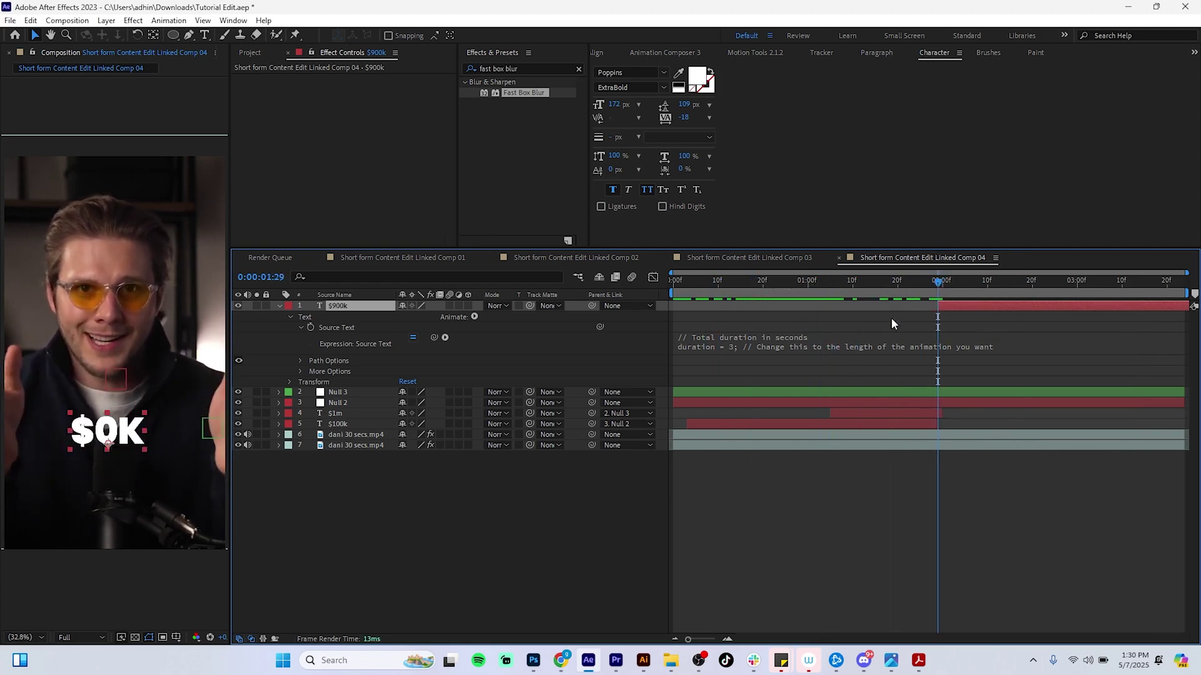
pyautogui.hotkey('ctrl', 'z')
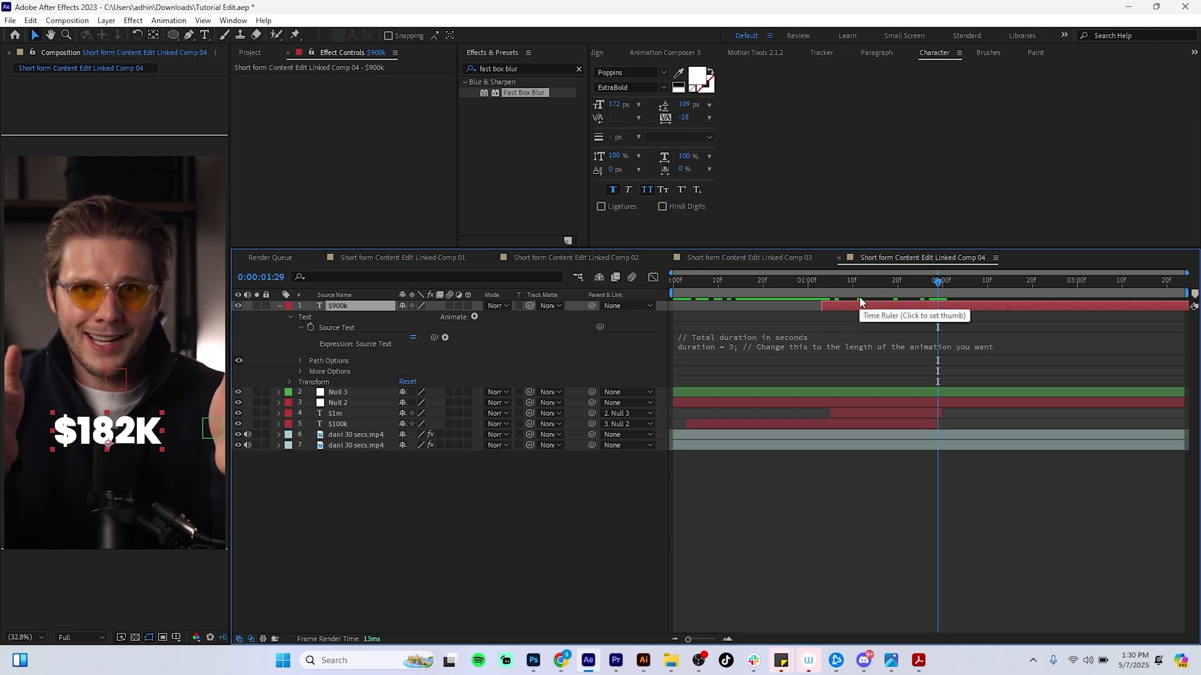
pyautogui.moveTo(935, 283); pyautogui.dragTo(824, 306)
pyautogui.press('space')
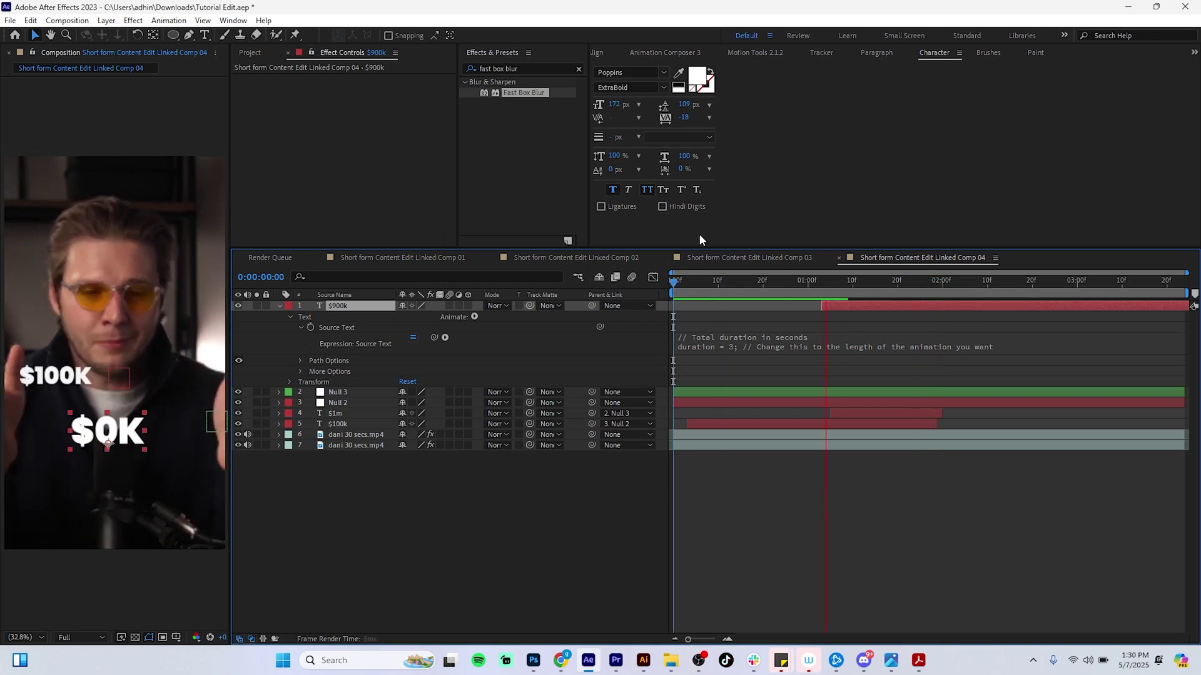
# Step: Move the $900k layer to start at 0:00:02:13 and save the project
pyautogui.click(773, 280)
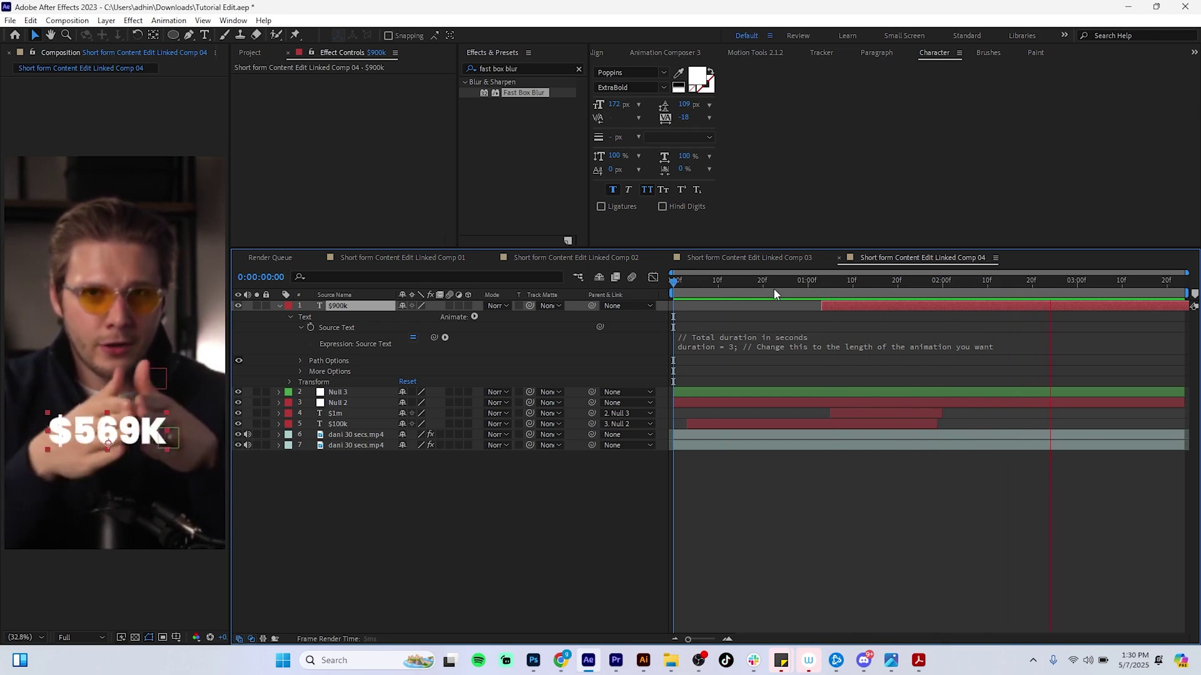
pyautogui.press('space')
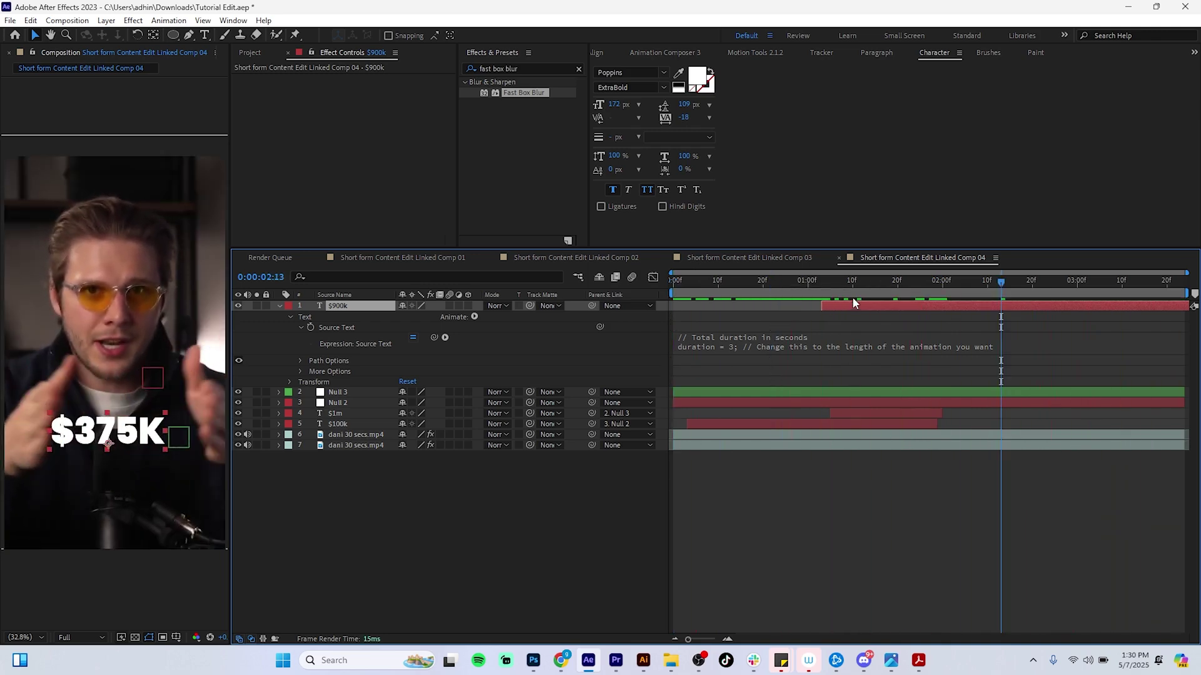
pyautogui.moveTo(849, 302); pyautogui.dragTo(1028, 315)
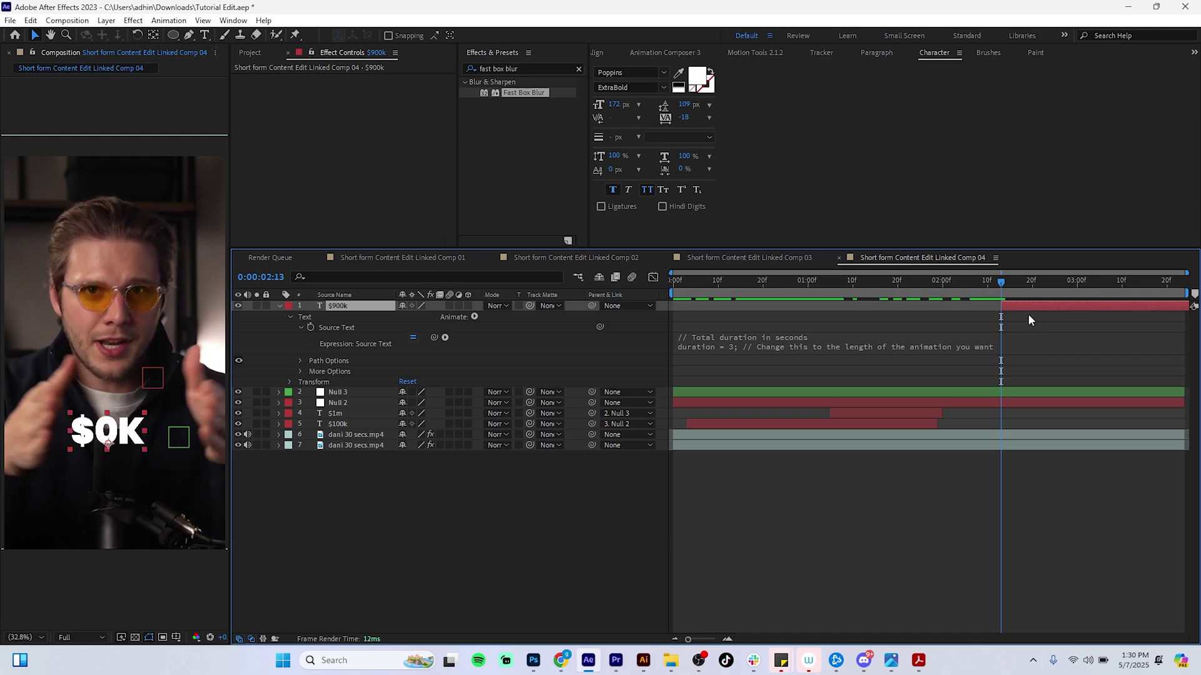
pyautogui.hotkey('ctrl', 's')
# Step: Set the $900k expression's duration to 1 second, preview the composition, save the project and collapse the layer's properties
pyautogui.click(737, 347)
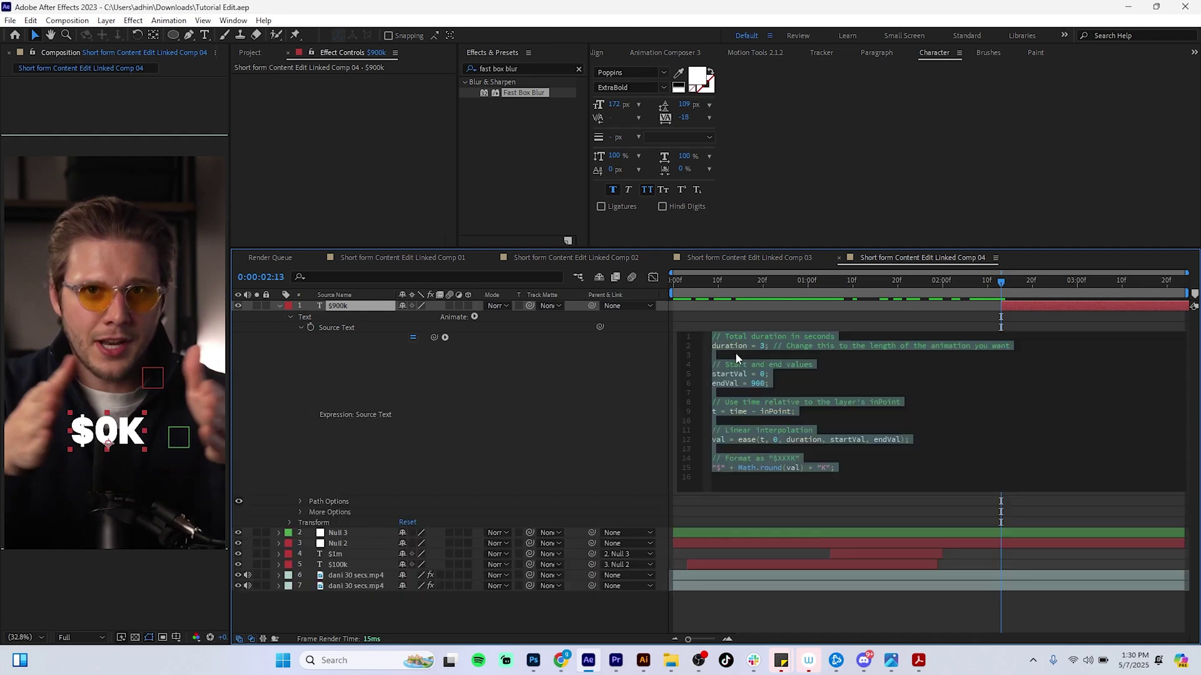
pyautogui.click(763, 348)
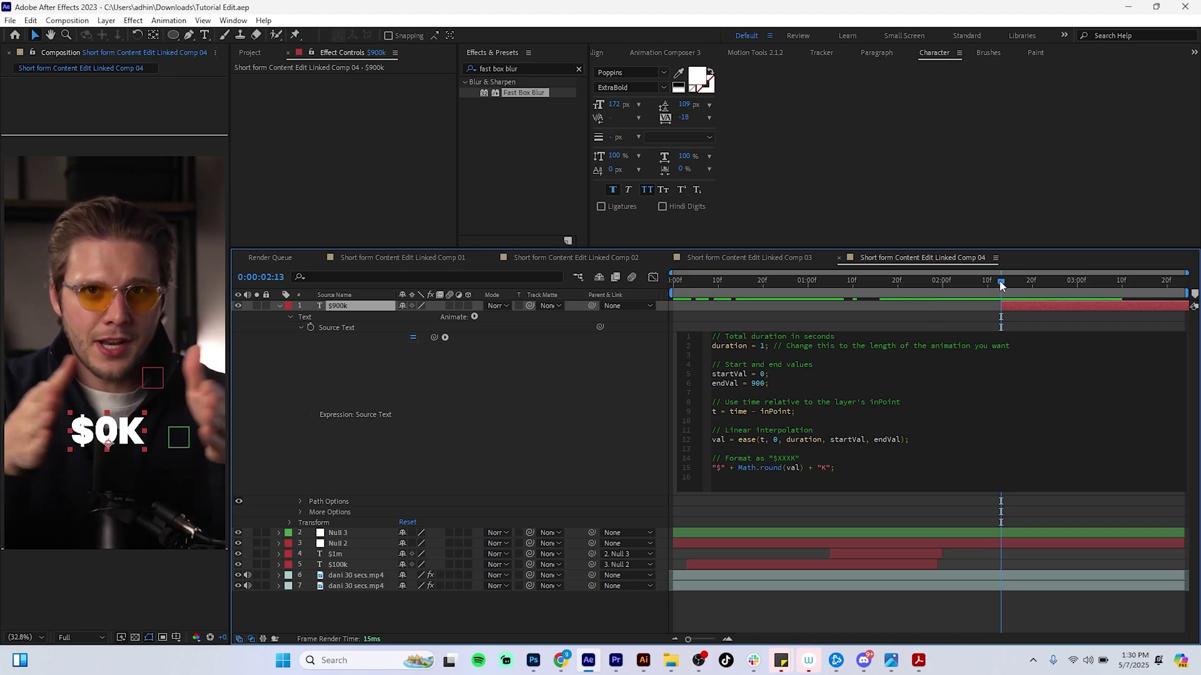
pyautogui.click(997, 304)
pyautogui.press('space')
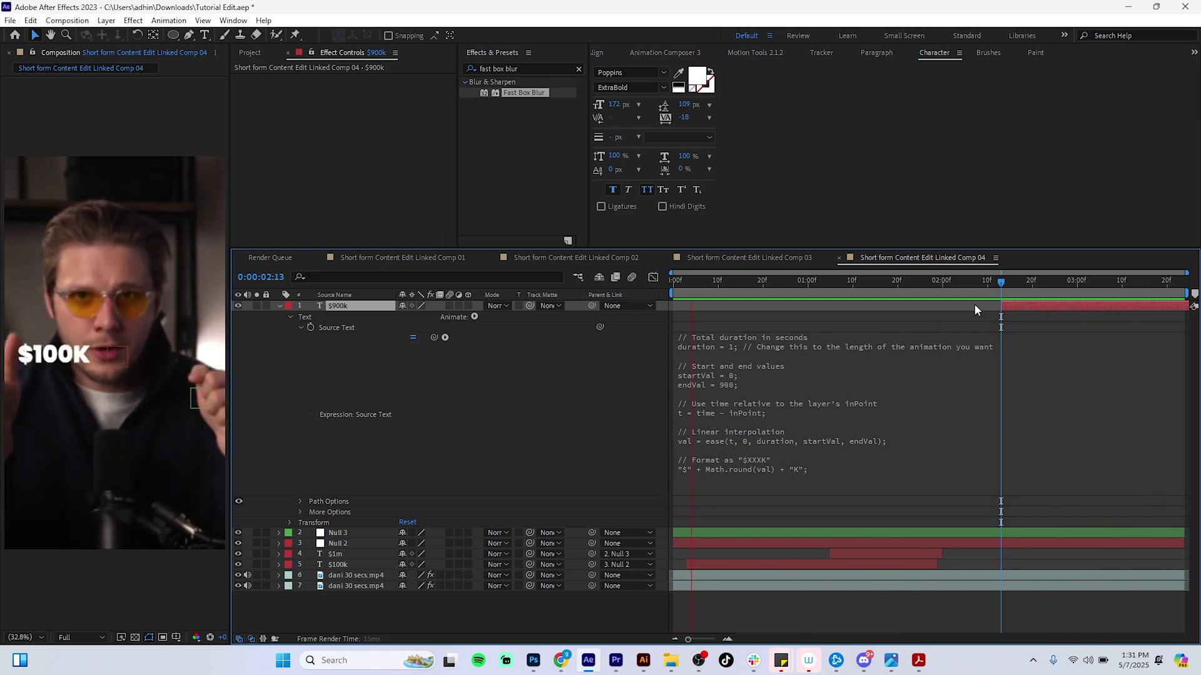
pyautogui.press('space')
pyautogui.hotkey('ctrl', 's')
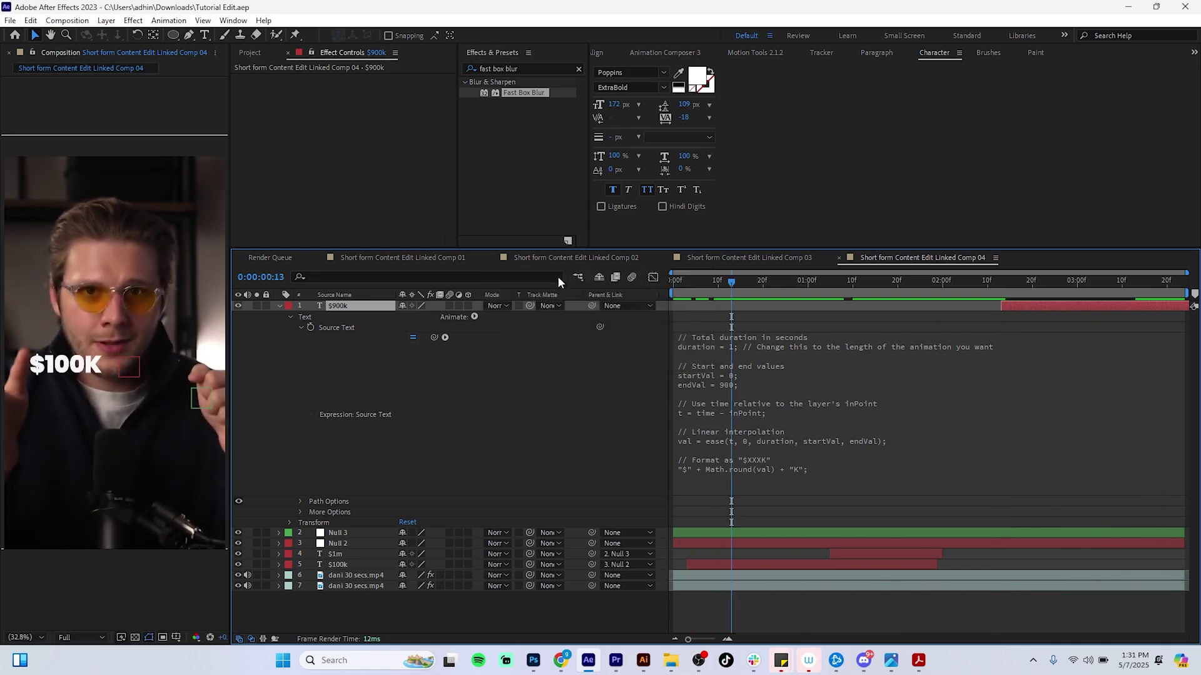
pyautogui.click(278, 306)
pyautogui.click(434, 501)
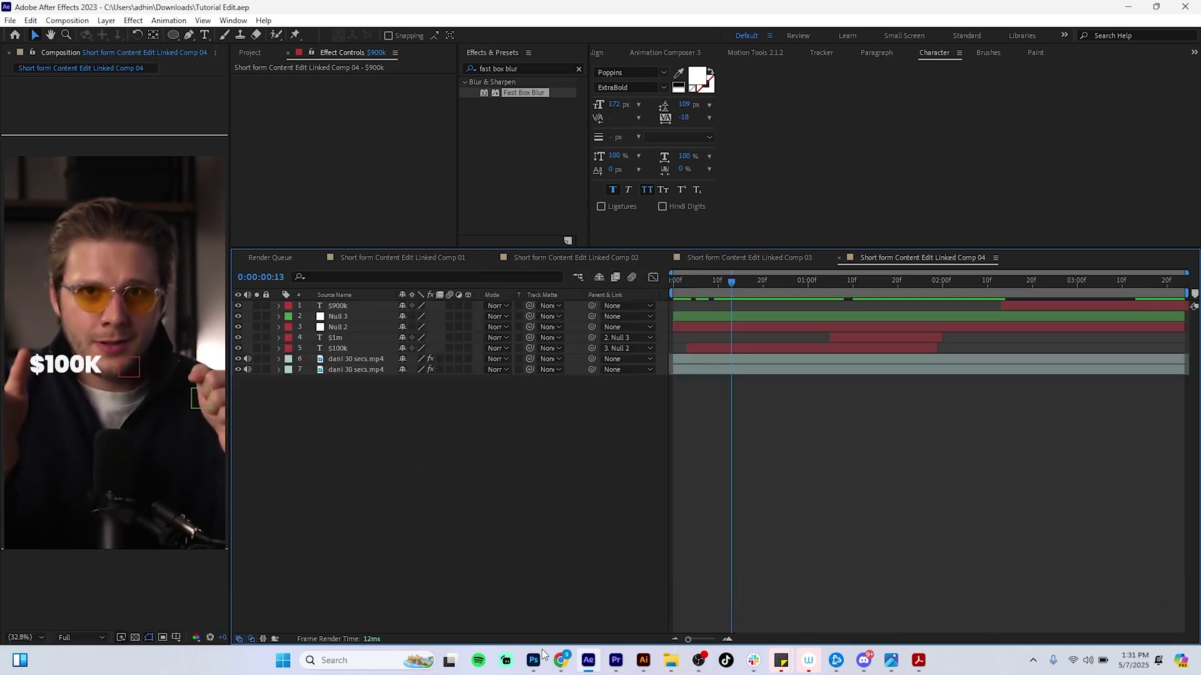
# Step: Switch to Premiere Pro, render the dani 30 secs sequence from In to Out, and review the playback up to about 00:00:23:03
pyautogui.click(614, 662)
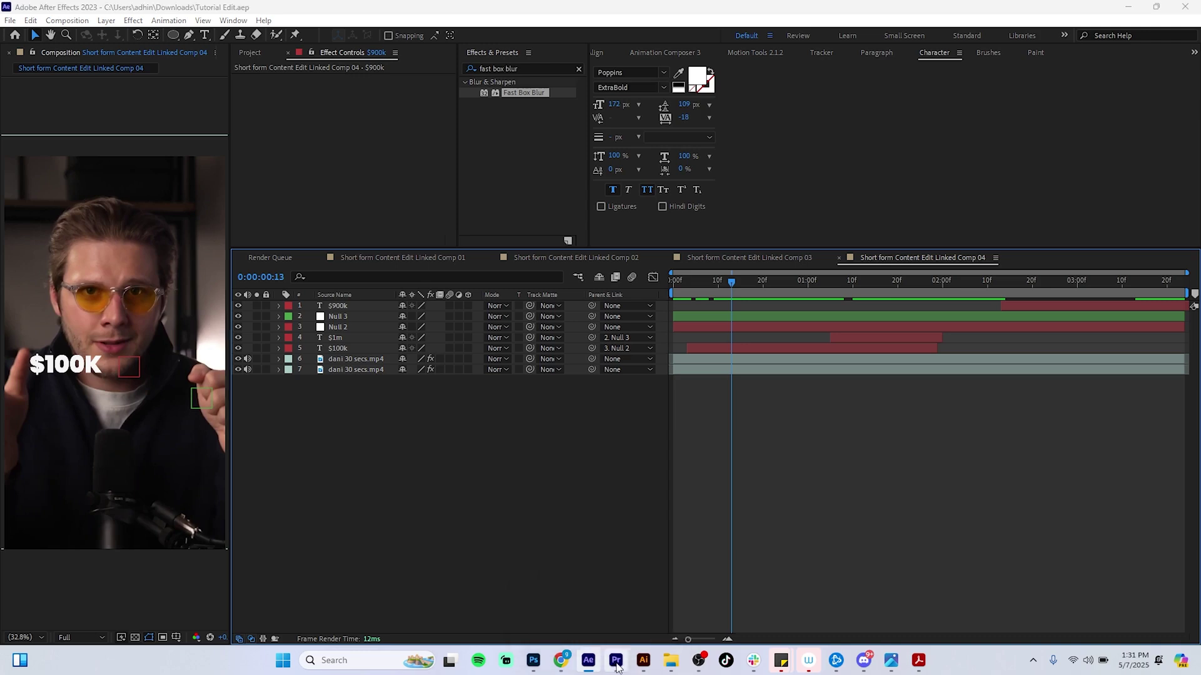
pyautogui.moveTo(581, 619); pyautogui.dragTo(615, 620)
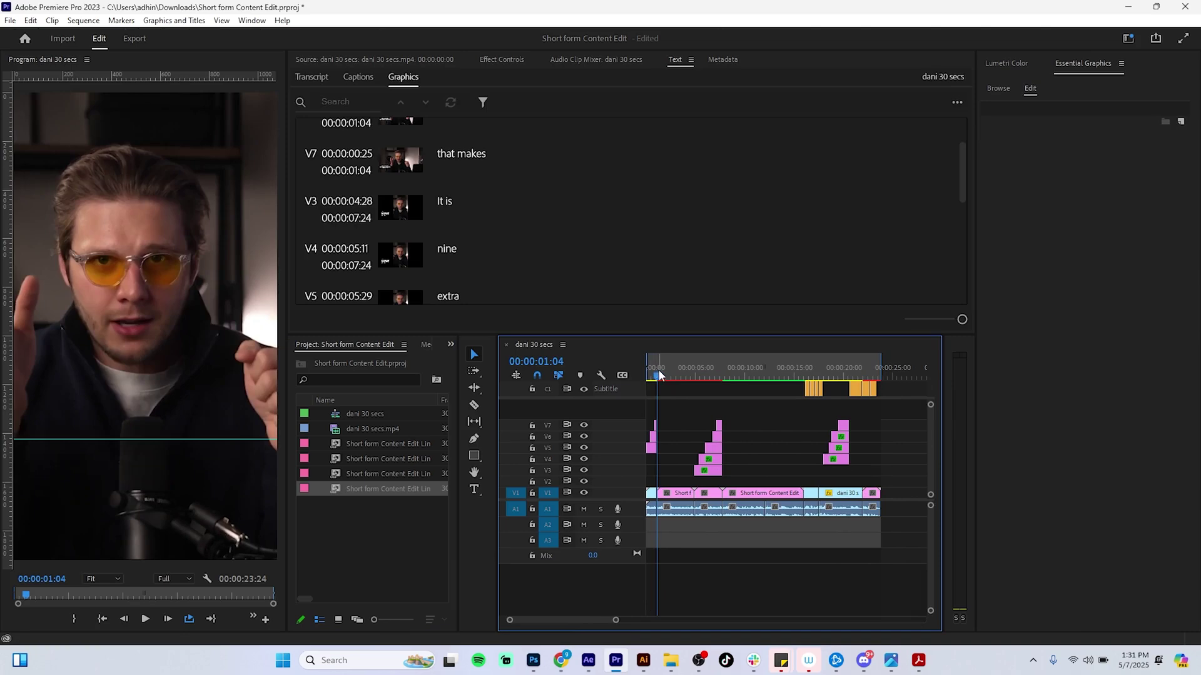
pyautogui.moveTo(659, 375); pyautogui.dragTo(648, 376)
pyautogui.click(75, 20)
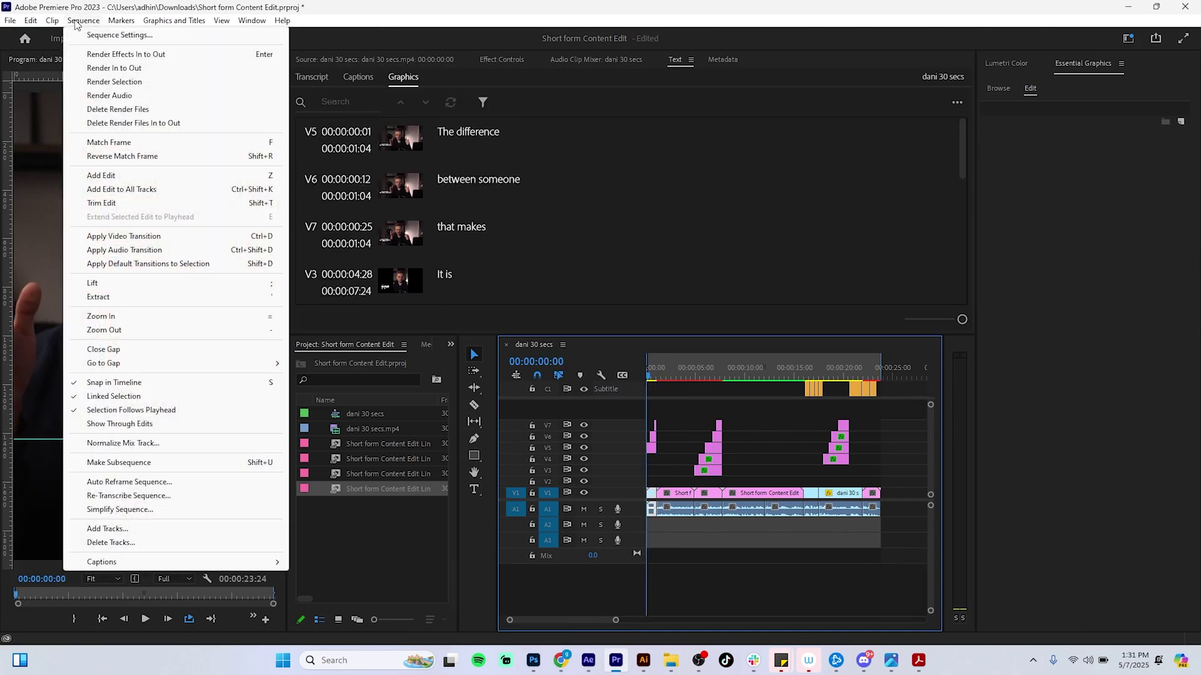
pyautogui.click(95, 67)
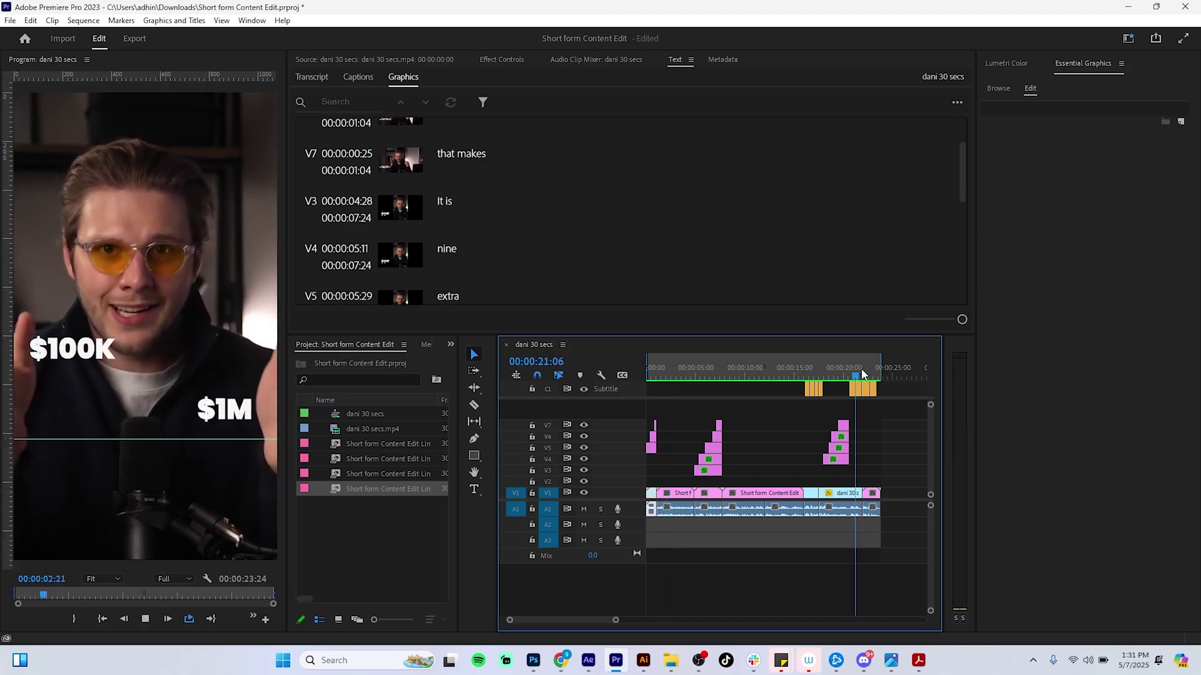
pyautogui.moveTo(855, 378); pyautogui.dragTo(876, 374)
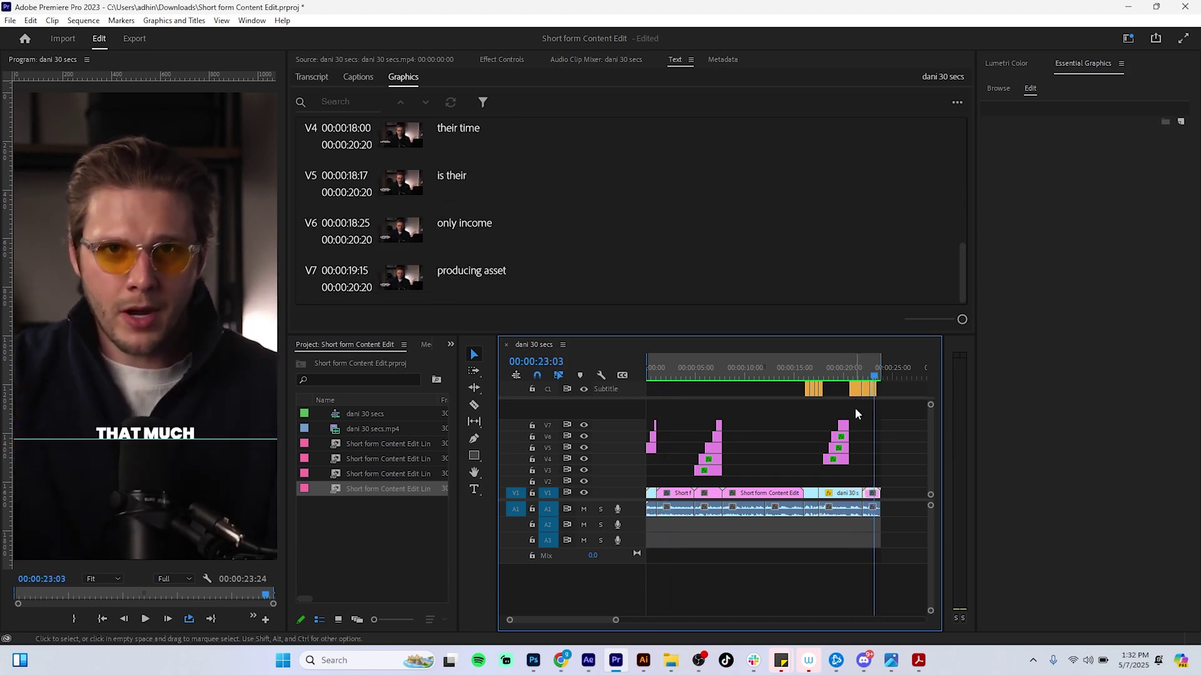
# Step: Upgrade the "isn't worth" and "that much" captions to graphics, then put "isn't worth" on V6 and extend it to the end of "that much"
pyautogui.moveTo(616, 624); pyautogui.dragTo(571, 621)
pyautogui.moveTo(813, 392); pyautogui.dragTo(728, 419)
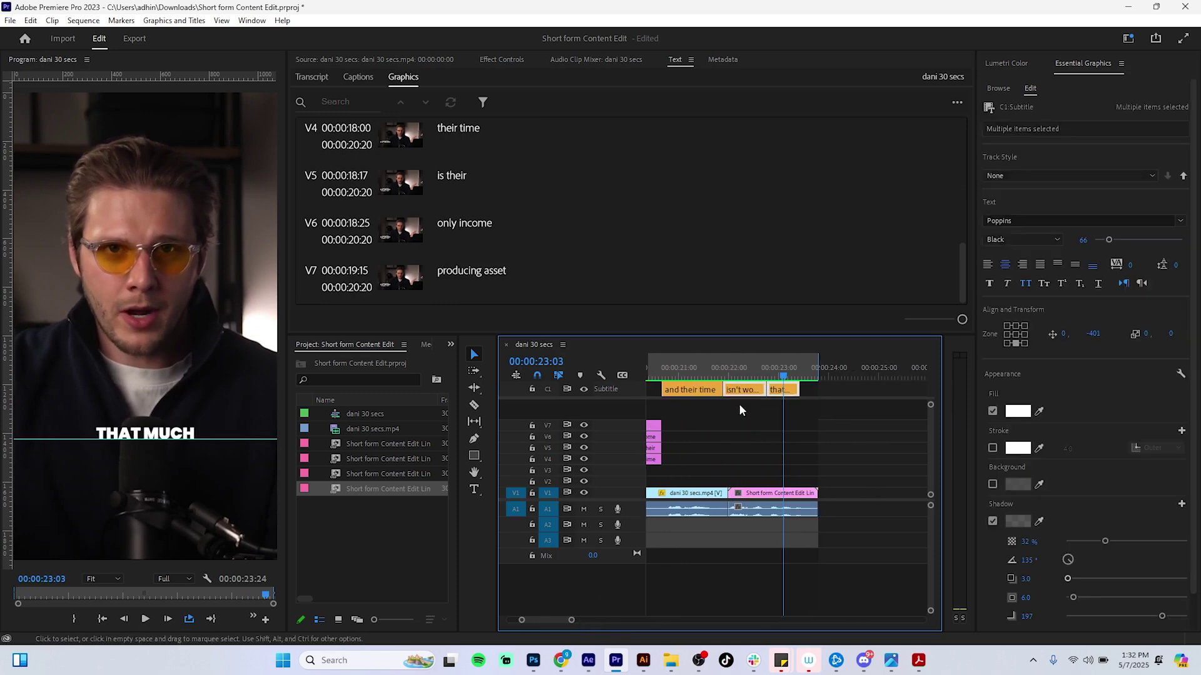
pyautogui.click(160, 21)
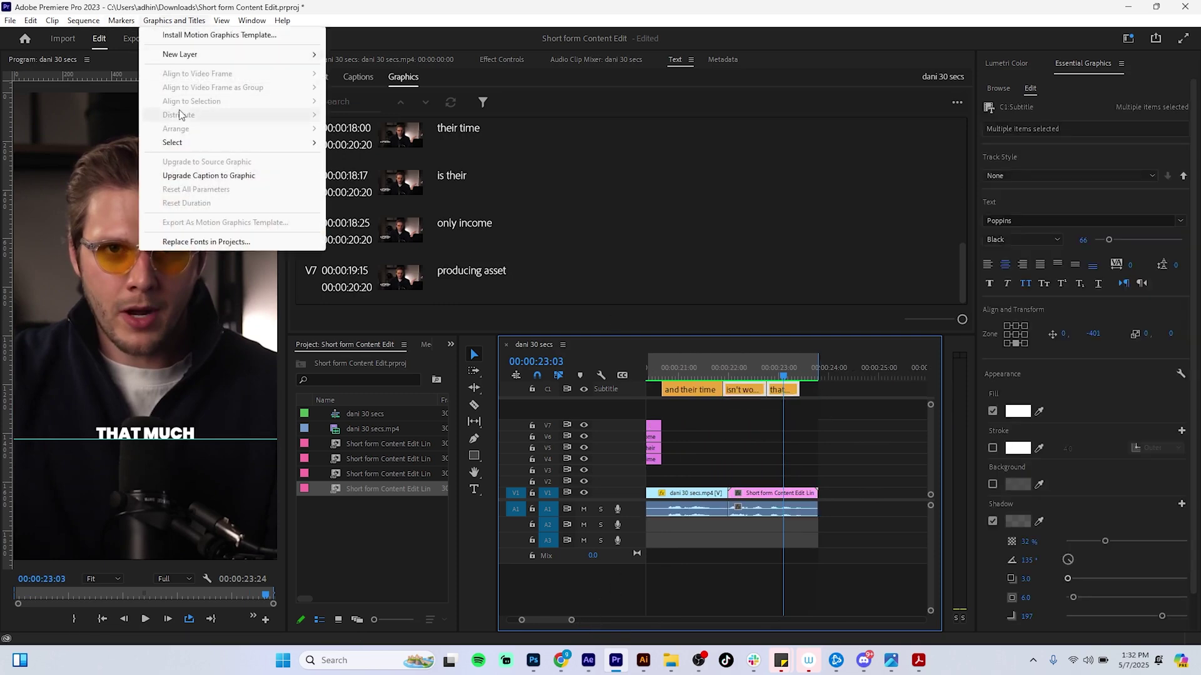
pyautogui.click(199, 176)
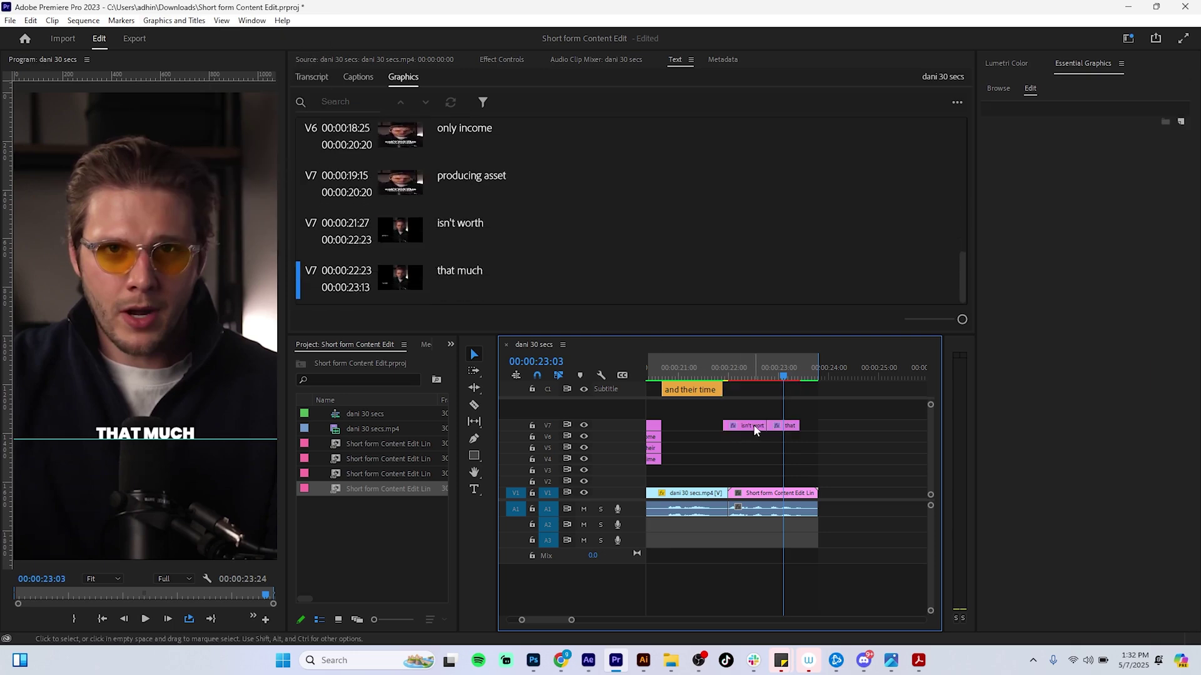
pyautogui.moveTo(754, 427); pyautogui.dragTo(799, 442)
# Step: Place the "that much" text below "isn't worth" at vertical position 944 and set its font size to 100
pyautogui.click(790, 427)
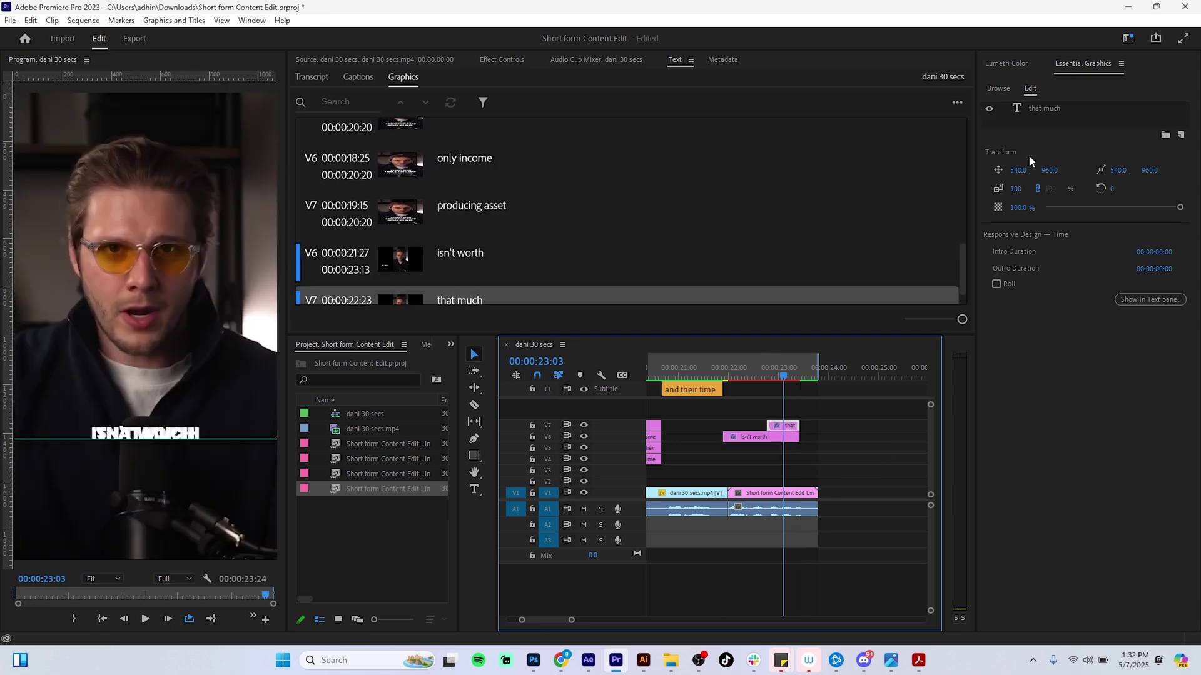
pyautogui.click(1046, 109)
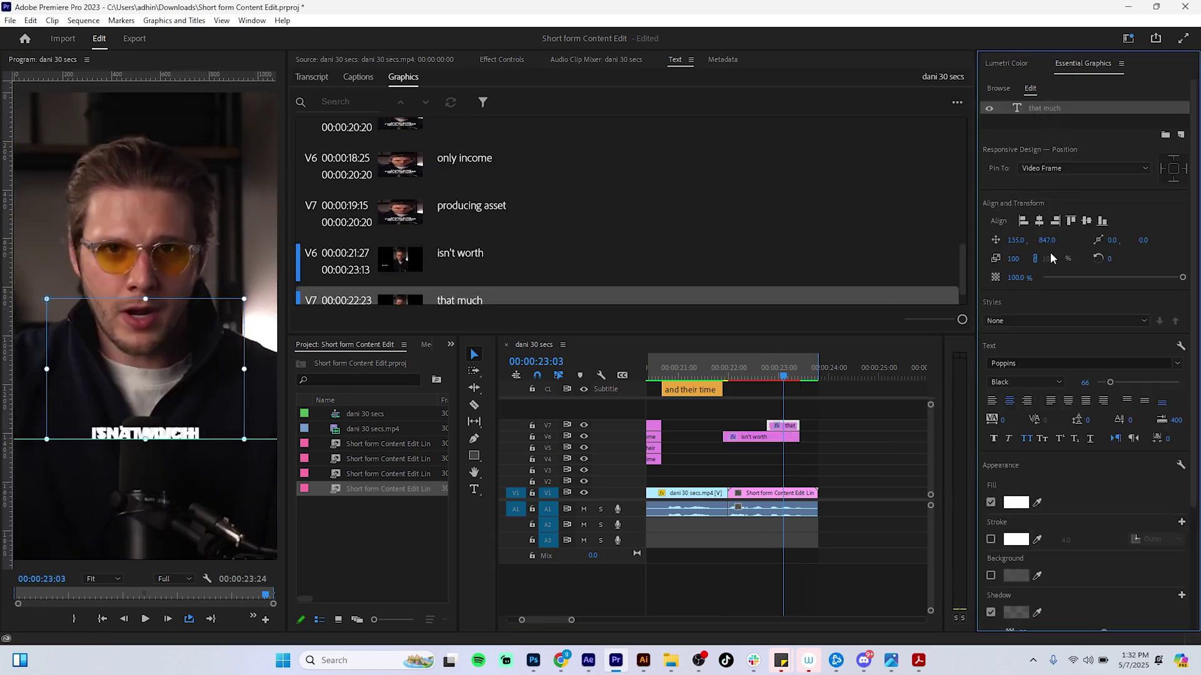
pyautogui.moveTo(1046, 240); pyautogui.dragTo(1097, 240)
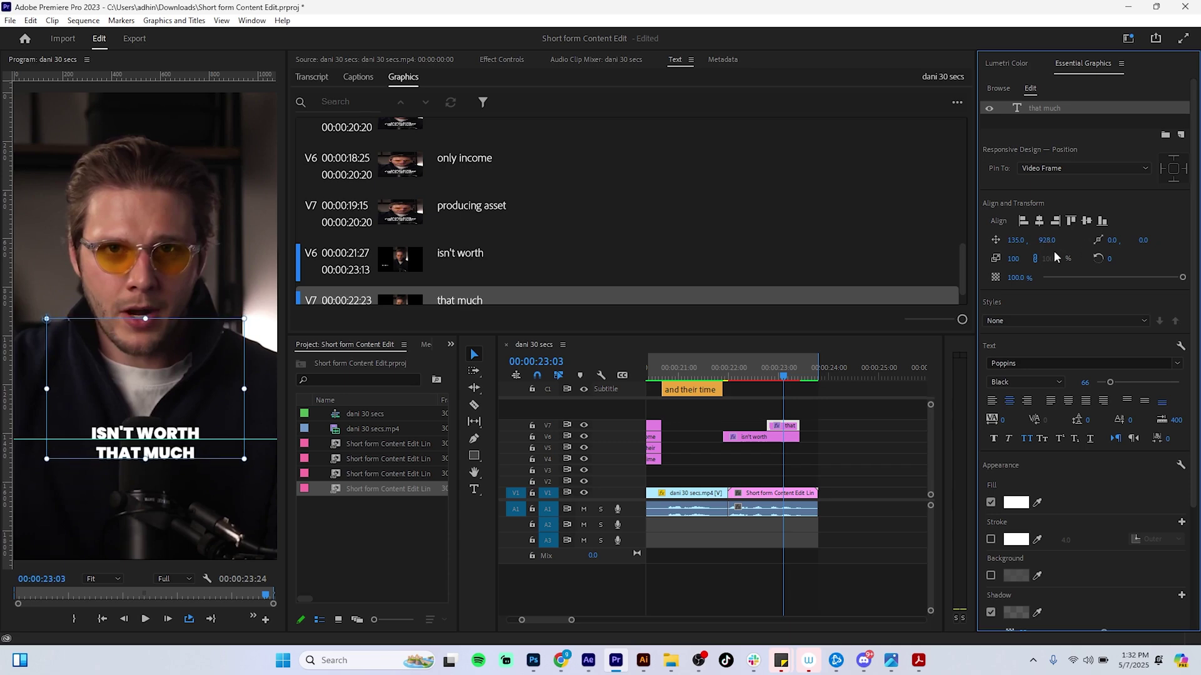
pyautogui.moveTo(1111, 385); pyautogui.dragTo(1117, 390)
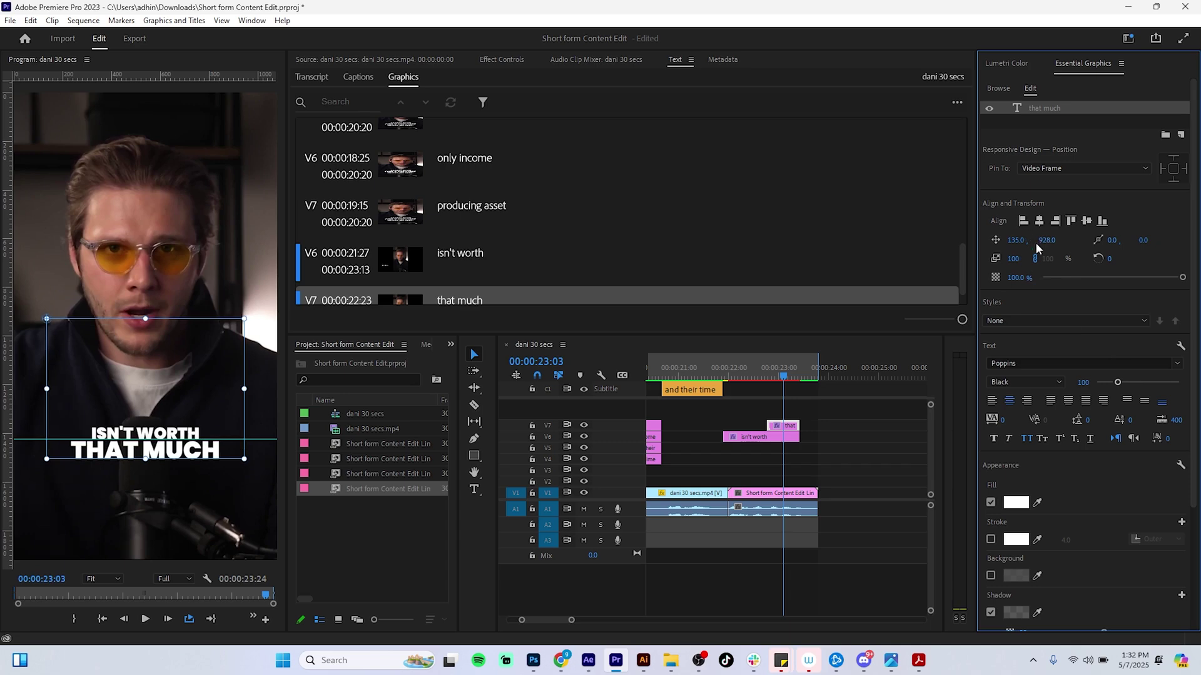
pyautogui.moveTo(1047, 240); pyautogui.dragTo(1055, 240)
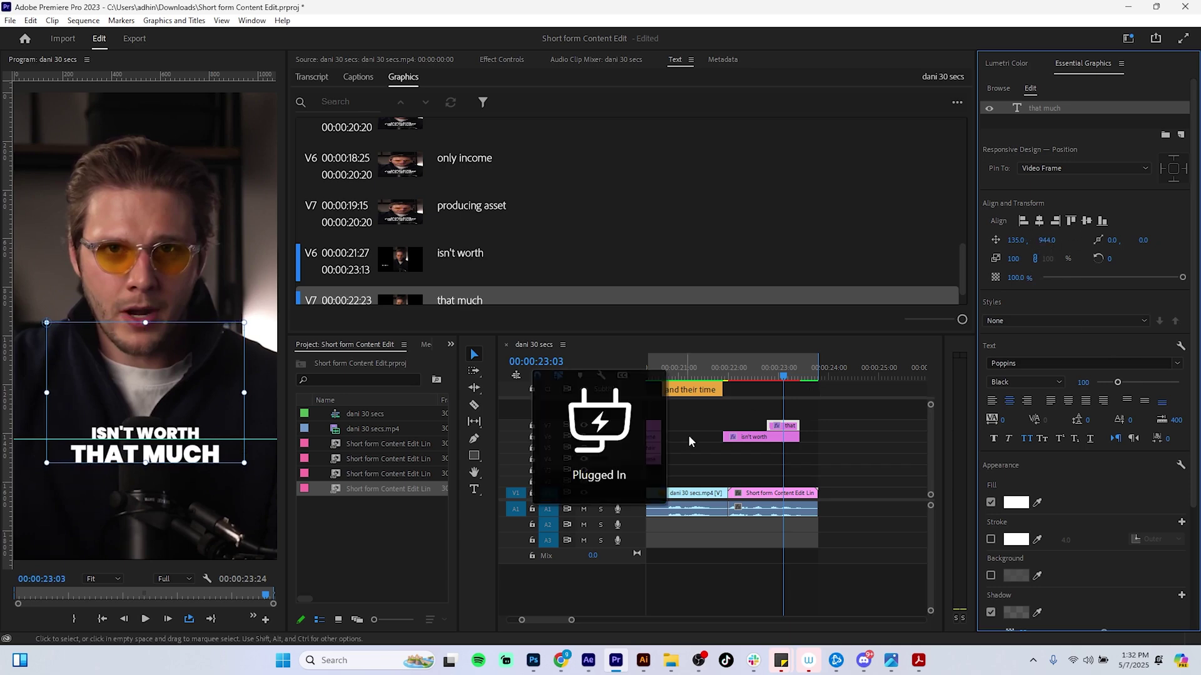
# Step: Extend the "isn't worth" and "that much" graphics to the end of the sequence and play back the sequence from near its start
pyautogui.keyDown('shift'); pyautogui.click(793, 439); pyautogui.keyUp('shift')
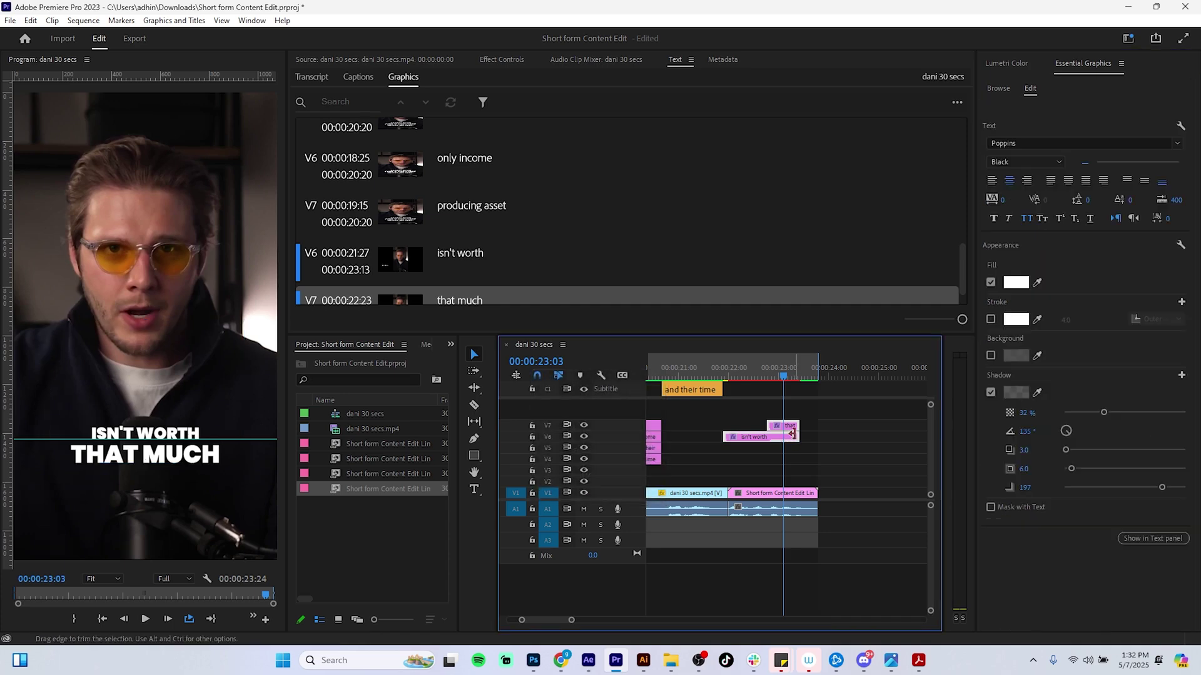
pyautogui.moveTo(799, 427); pyautogui.dragTo(817, 428)
pyautogui.moveTo(788, 369); pyautogui.dragTo(732, 362)
pyautogui.press('space')
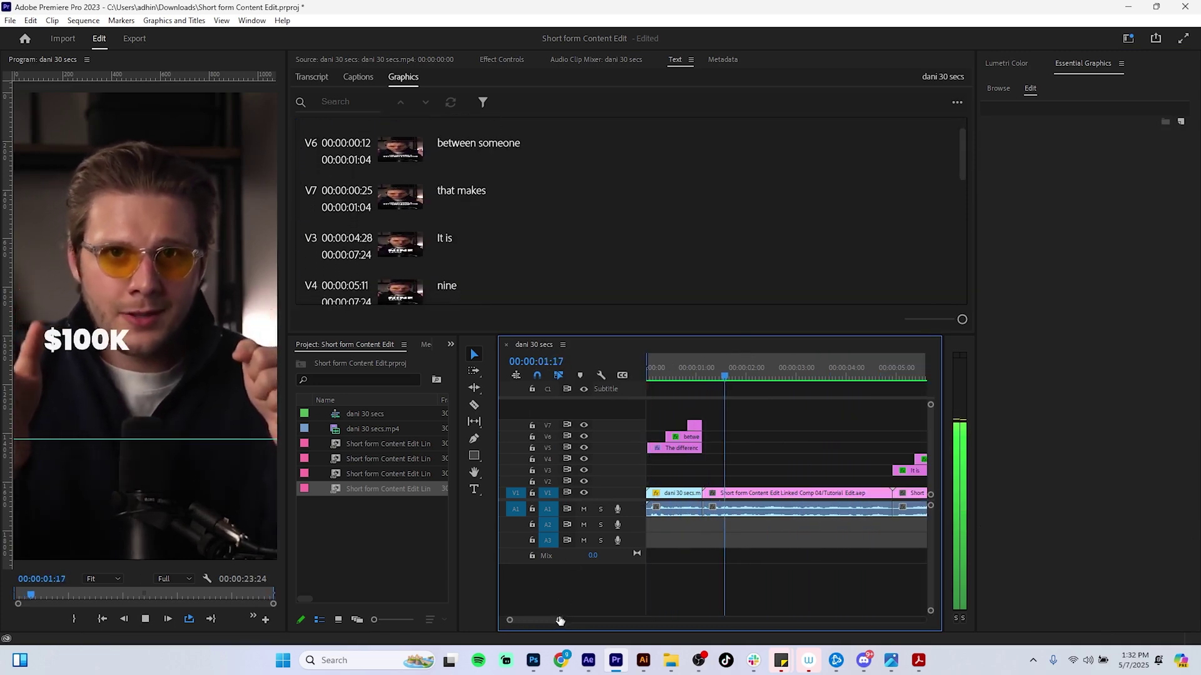
pyautogui.moveTo(559, 620); pyautogui.dragTo(621, 620)
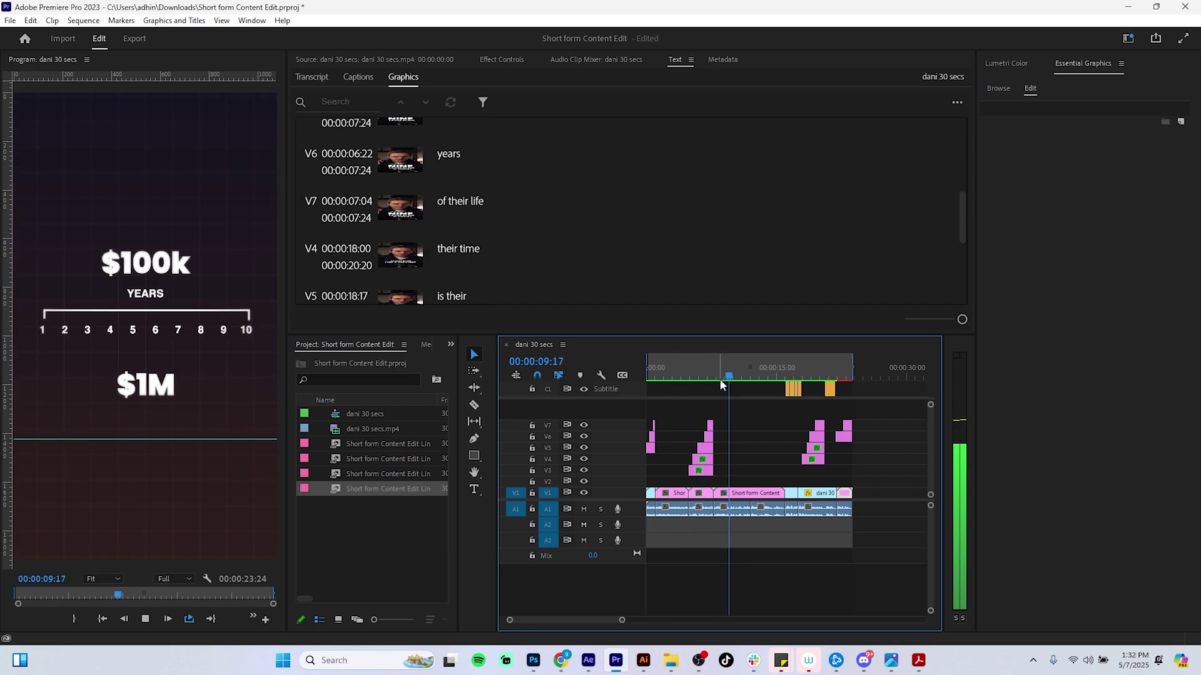
pyautogui.press('space')
# Step: Replace the stacked "It is", "nine", "extra", "years" and "of their life" graphics with an After Effects composition and check it at 00:00:06:28
pyautogui.click(688, 379)
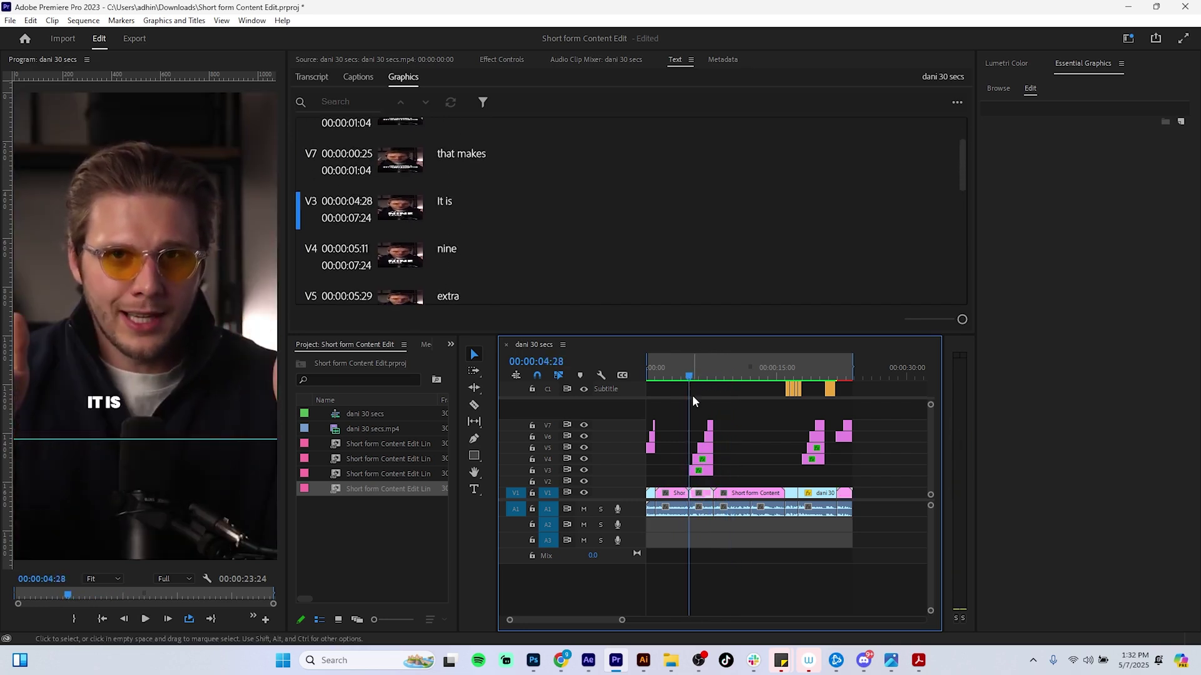
pyautogui.moveTo(704, 440); pyautogui.dragTo(677, 479)
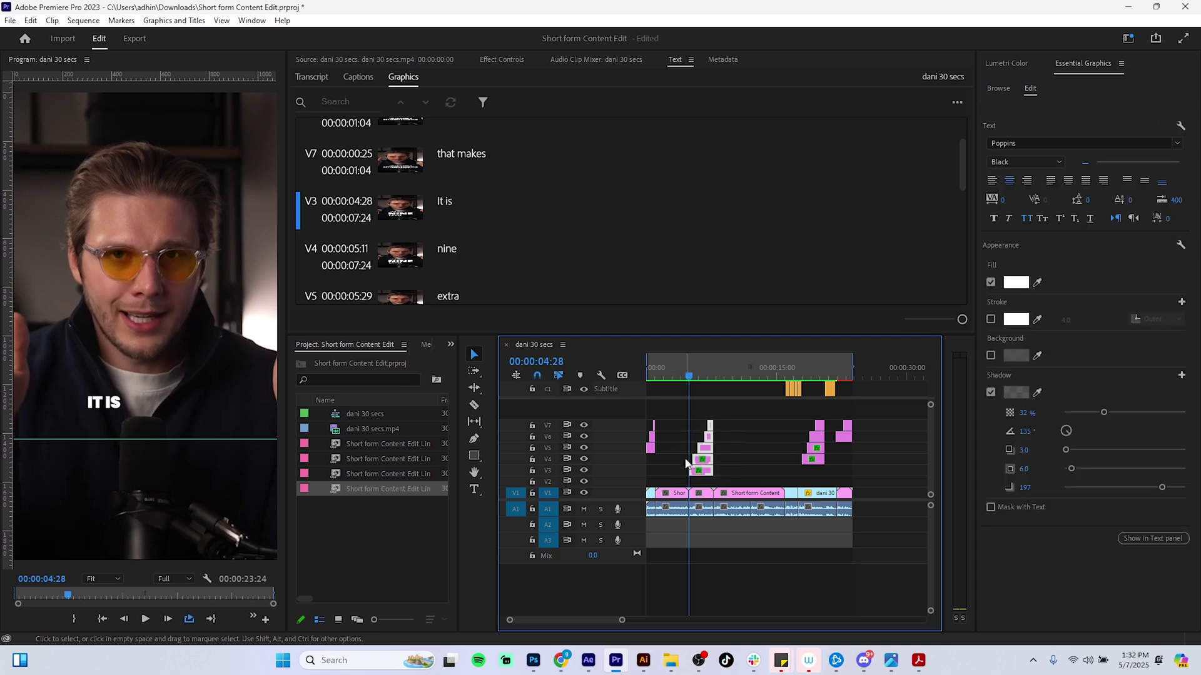
pyautogui.moveTo(623, 623); pyautogui.dragTo(580, 622)
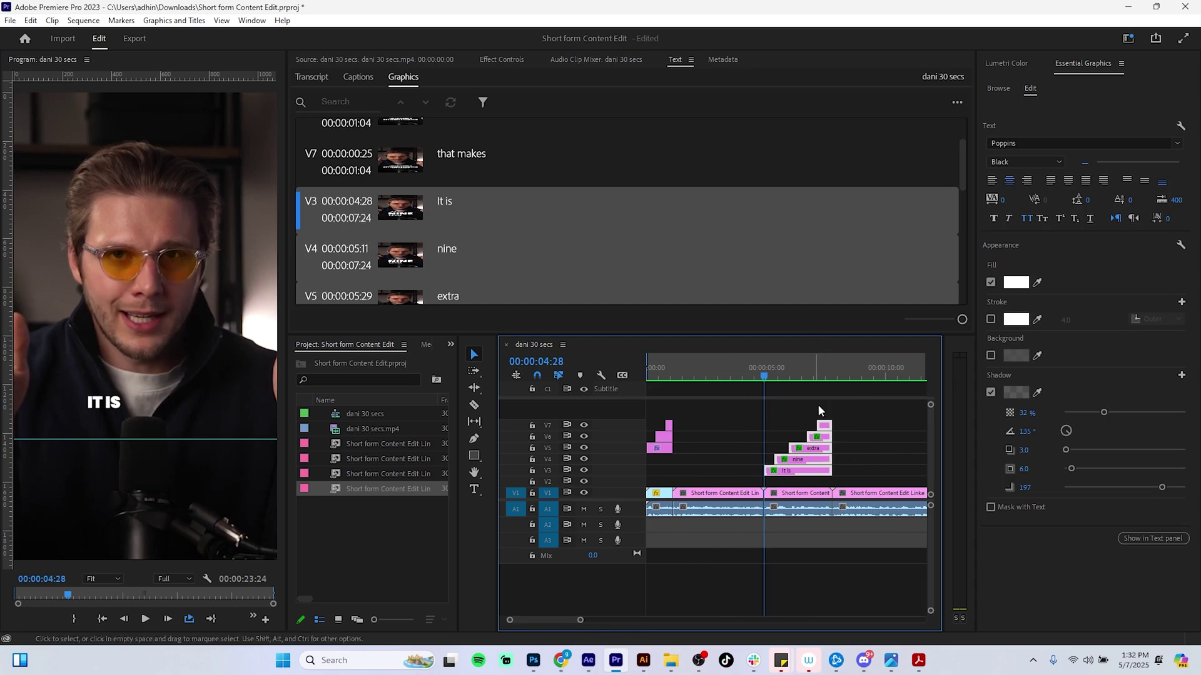
pyautogui.rightClick(814, 456)
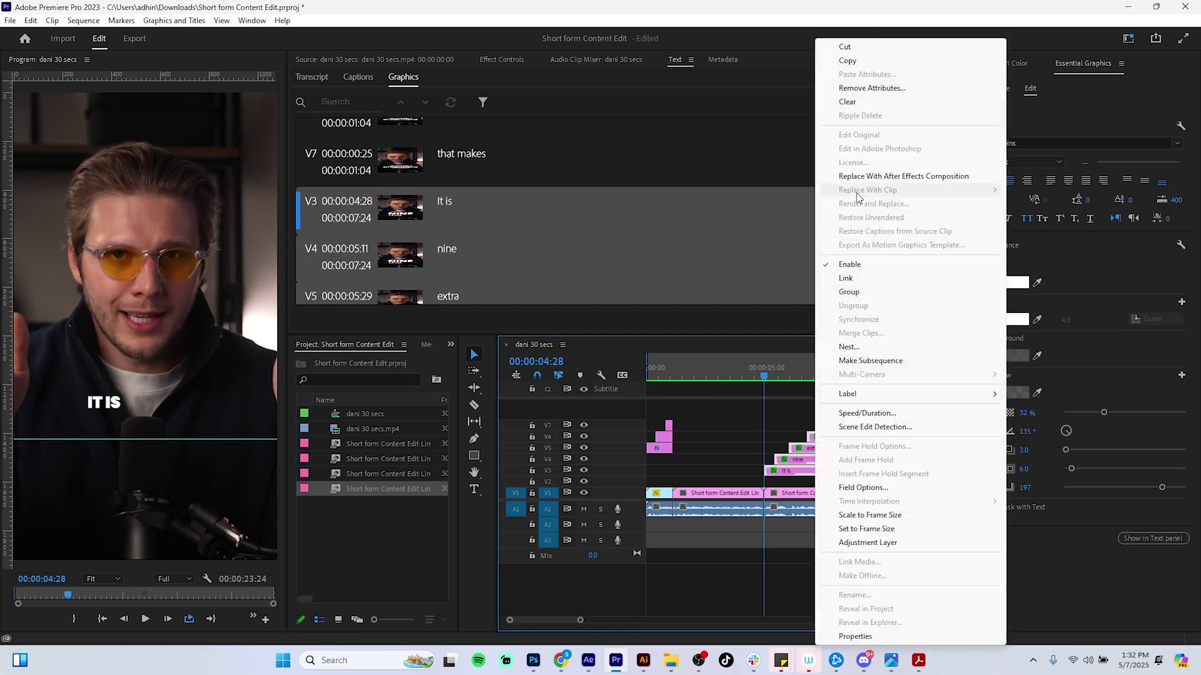
pyautogui.click(869, 177)
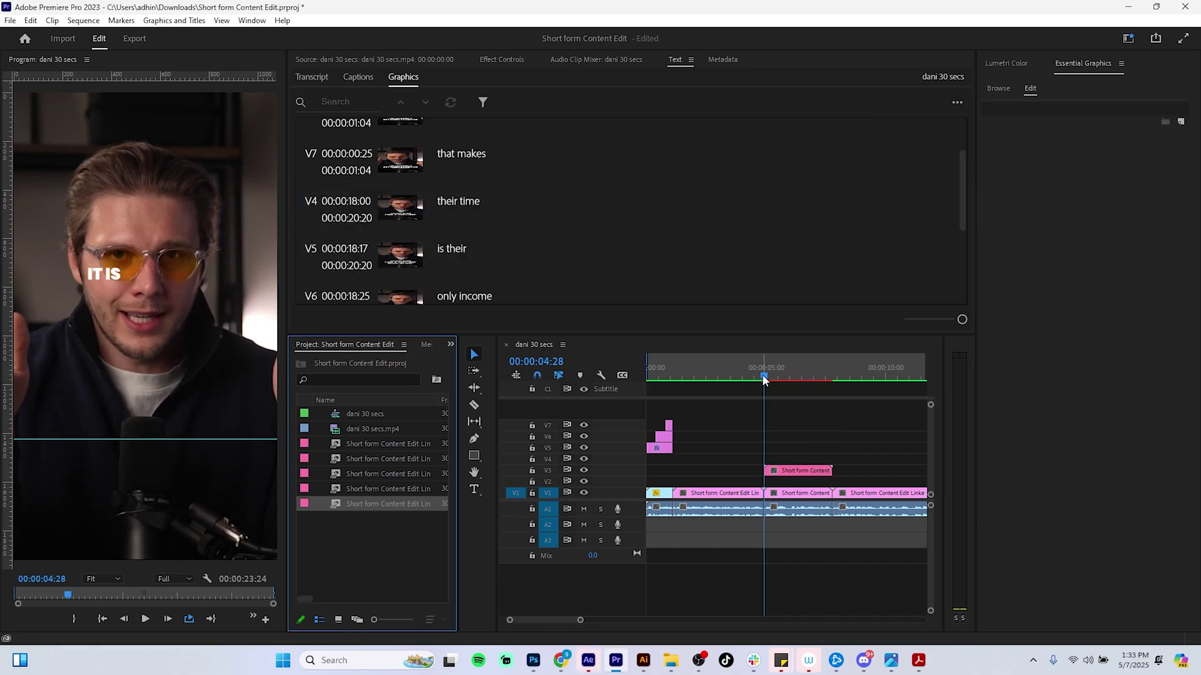
pyautogui.moveTo(769, 383); pyautogui.dragTo(812, 388)
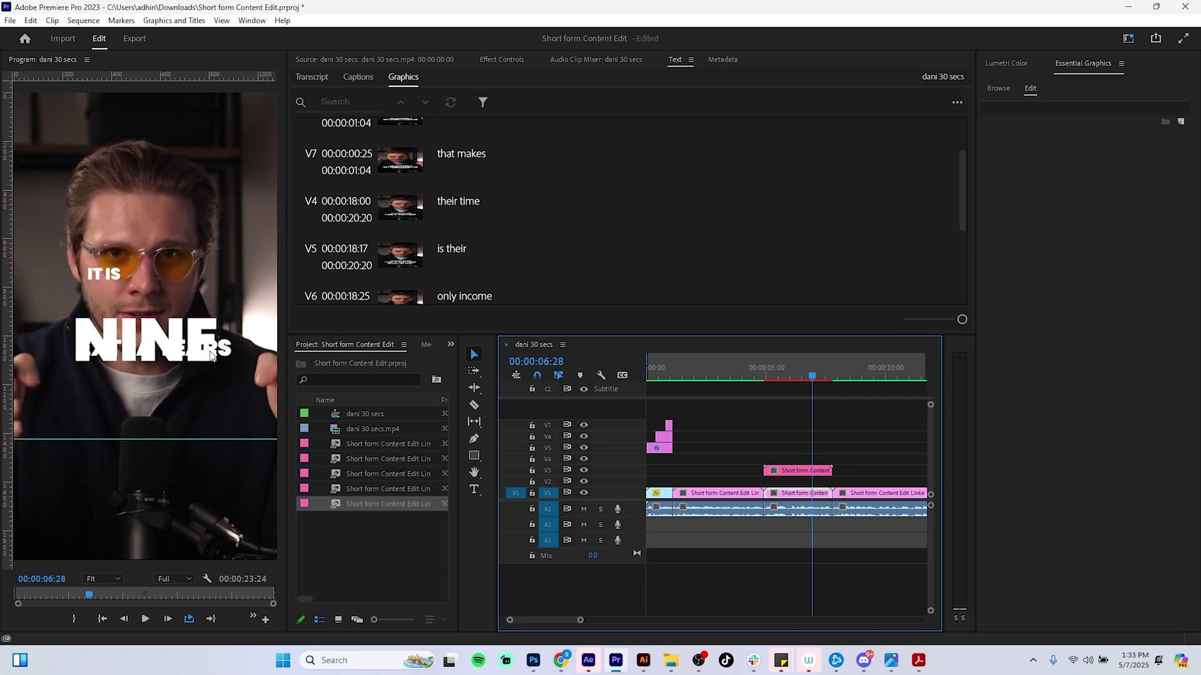
# Step: Switch to After Effects and un-precompose all five layers of Linked Comp 05 into text layers with Reach
pyautogui.click(592, 668)
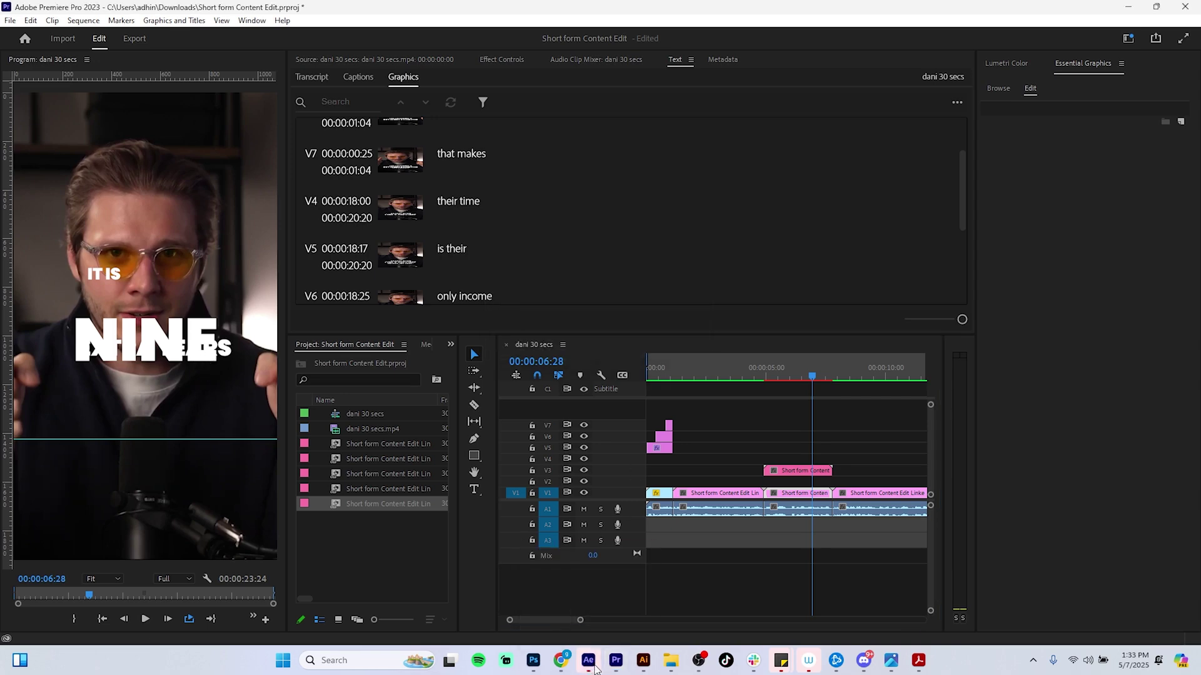
pyautogui.click(589, 666)
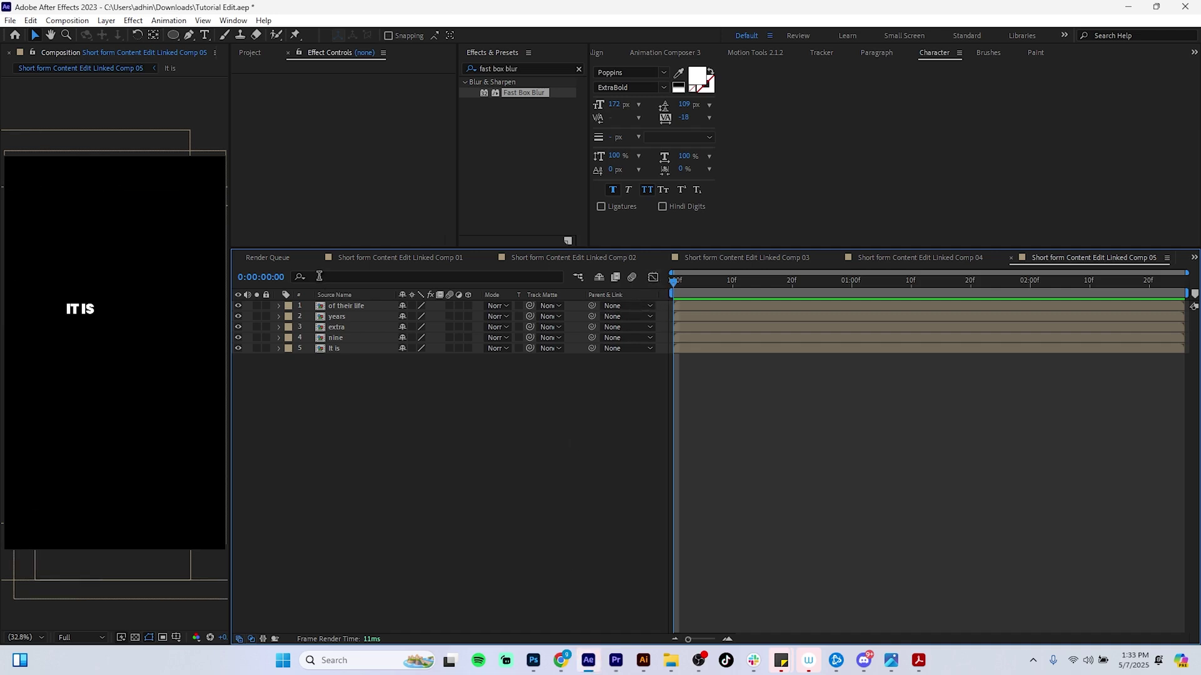
pyautogui.click(350, 305)
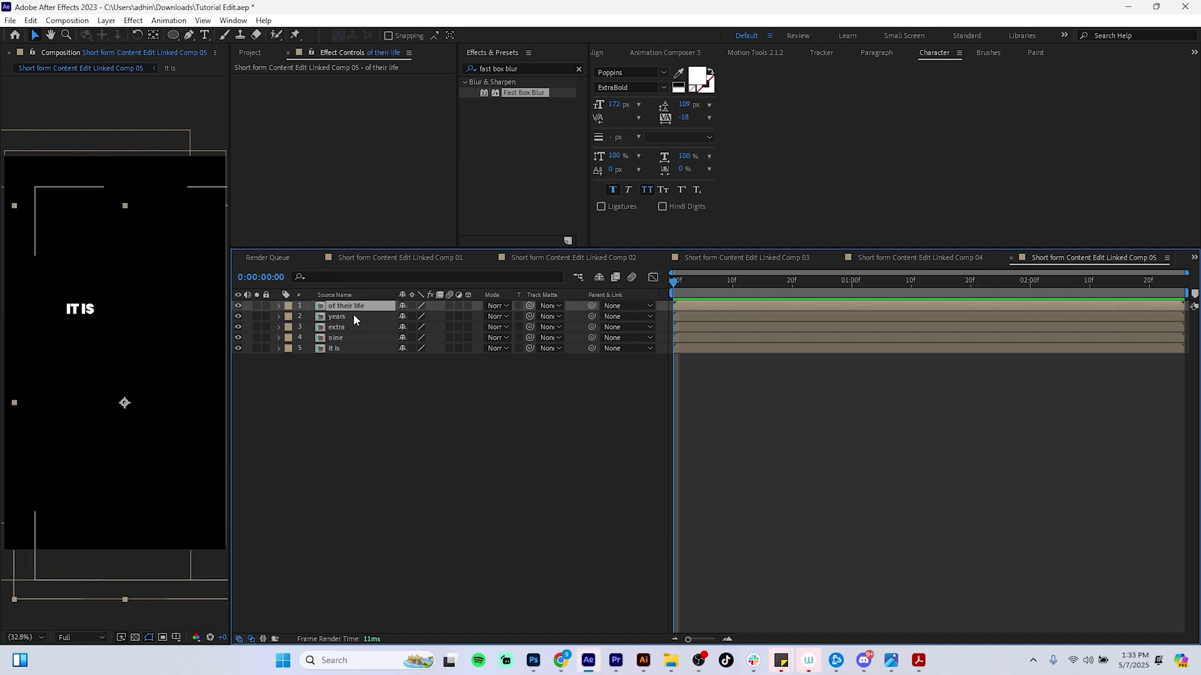
pyautogui.keyDown('shift'); pyautogui.click(360, 348); pyautogui.keyUp('shift')
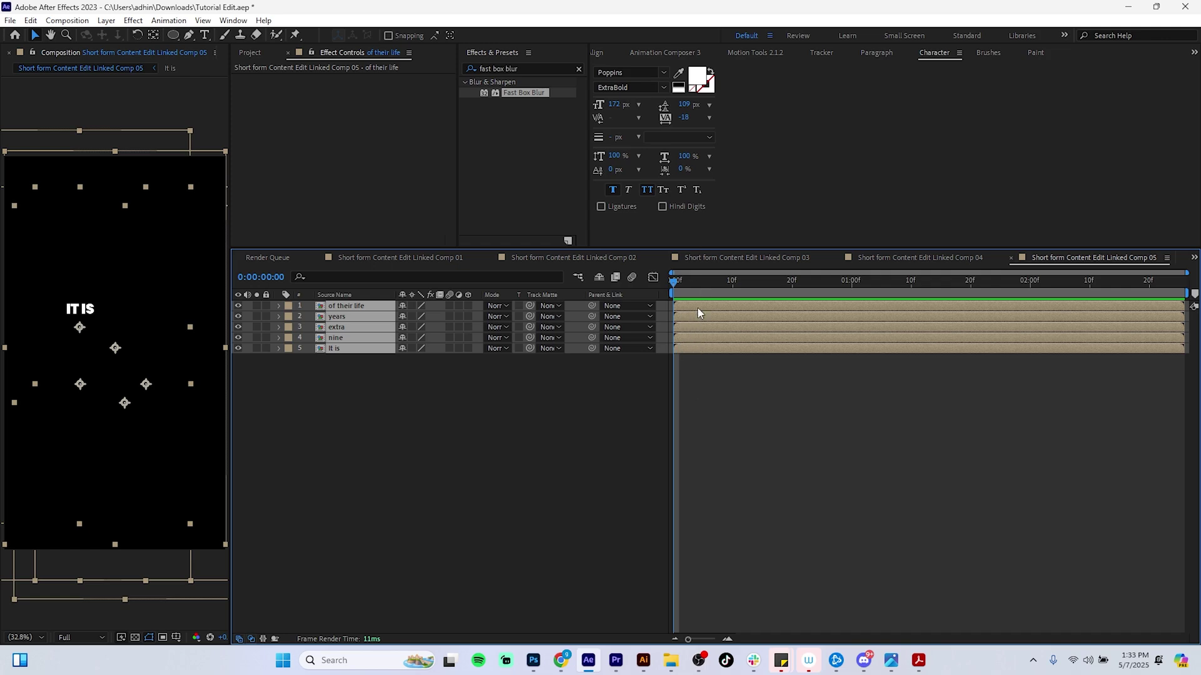
pyautogui.click(1194, 53)
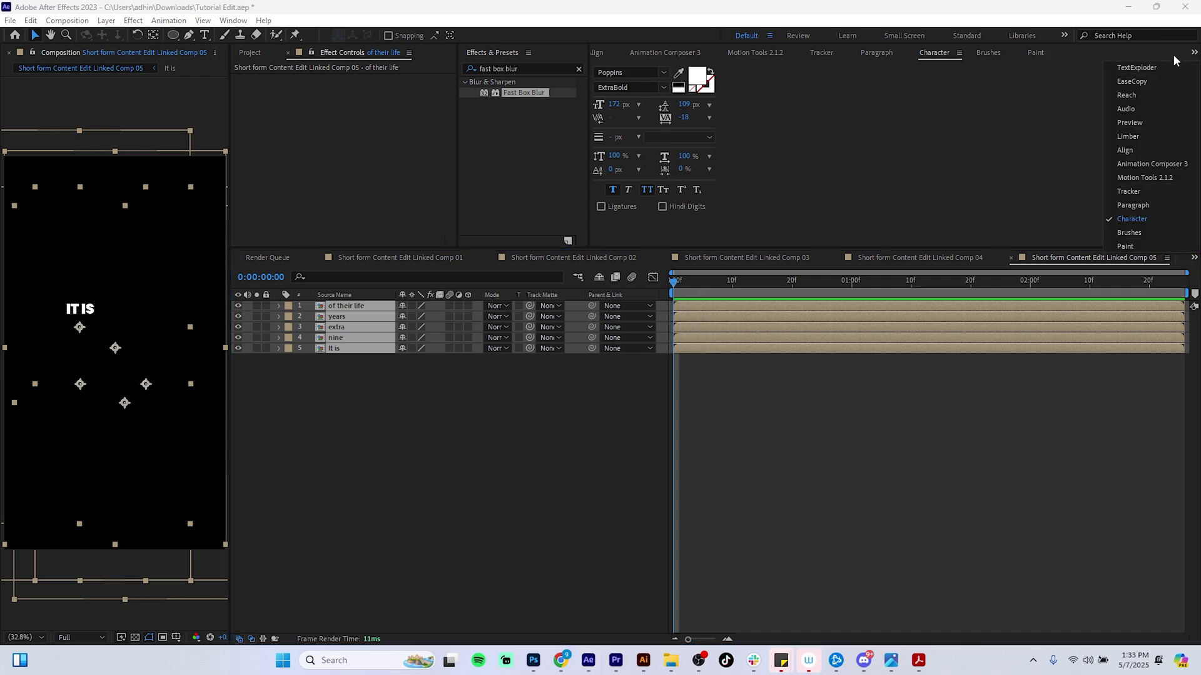
pyautogui.click(1126, 95)
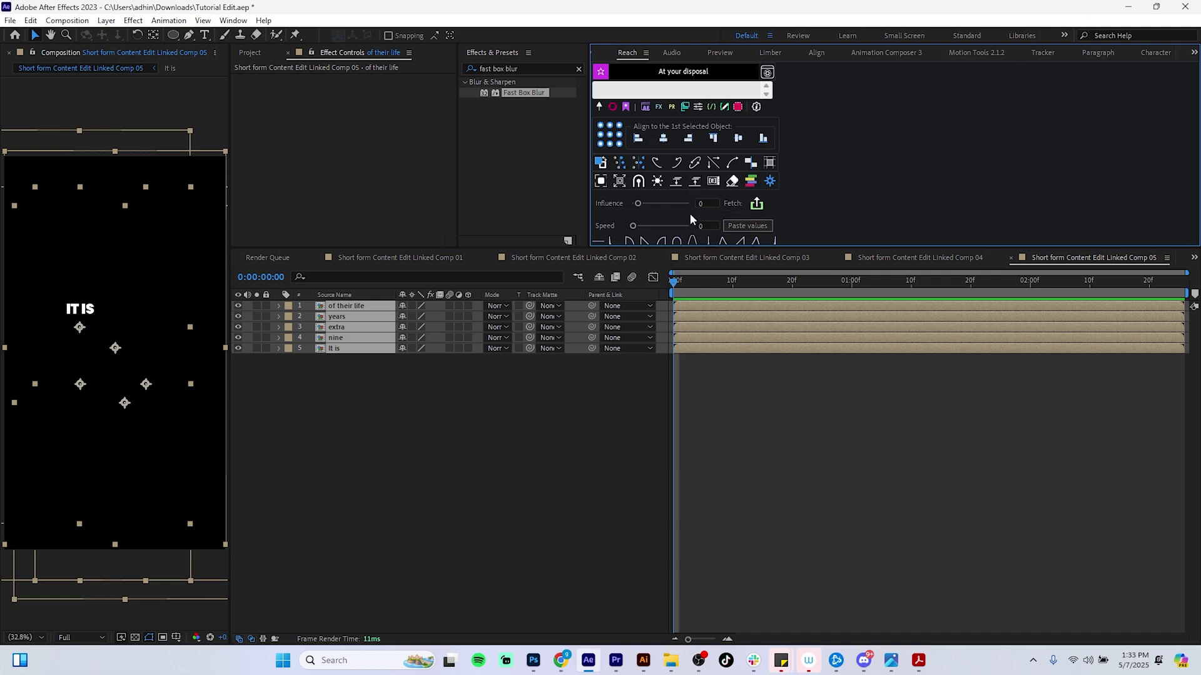
pyautogui.click(694, 181)
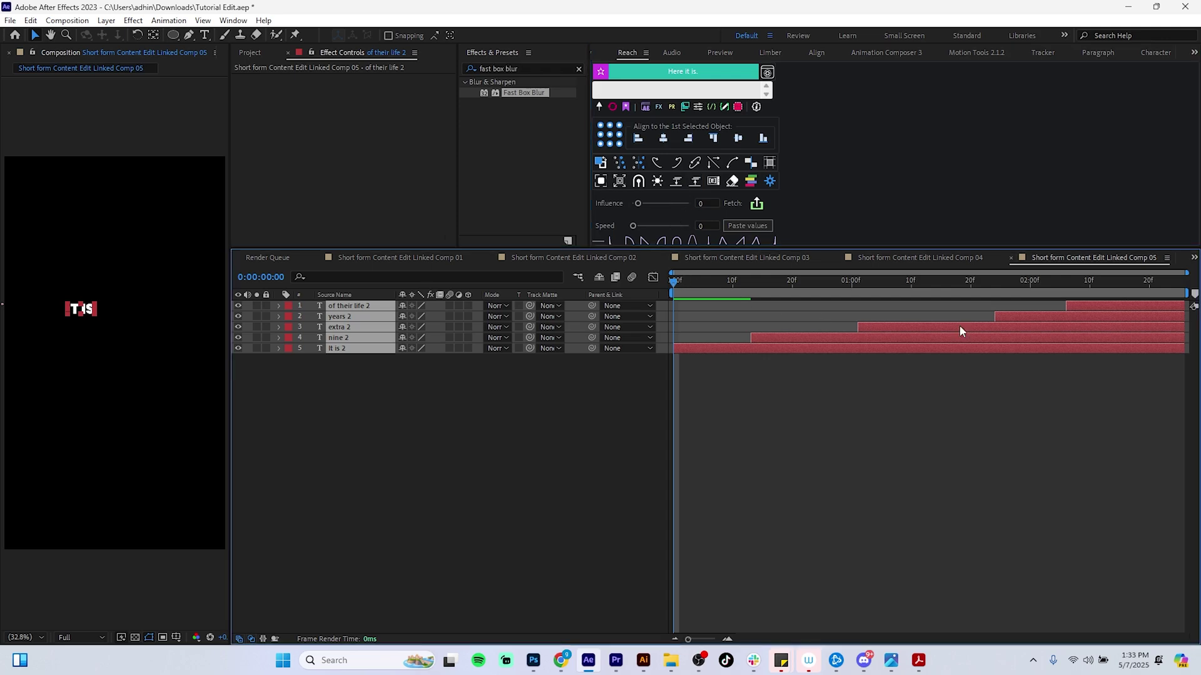
# Step: At 0:00:02:16, move NINE up directly beneath IT IS and close the gaps to EXTRA YEARS and OF THEIR LIFE below it
pyautogui.moveTo(857, 292); pyautogui.dragTo(1125, 293)
pyautogui.click(1053, 395)
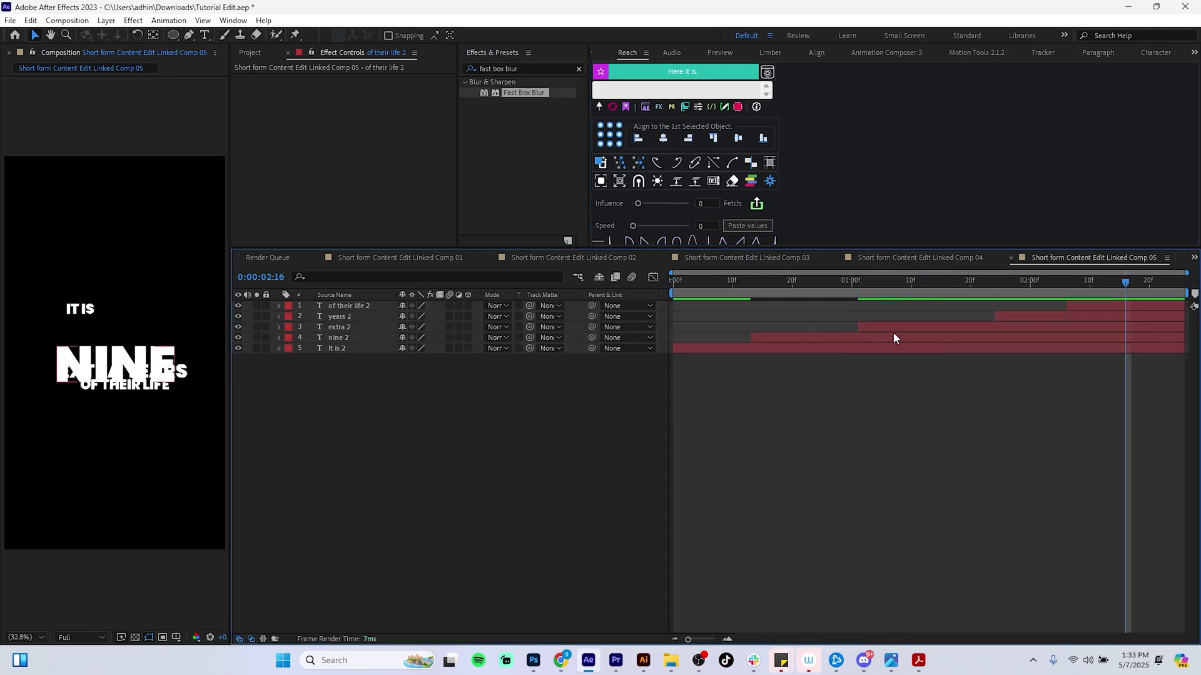
pyautogui.click(354, 341)
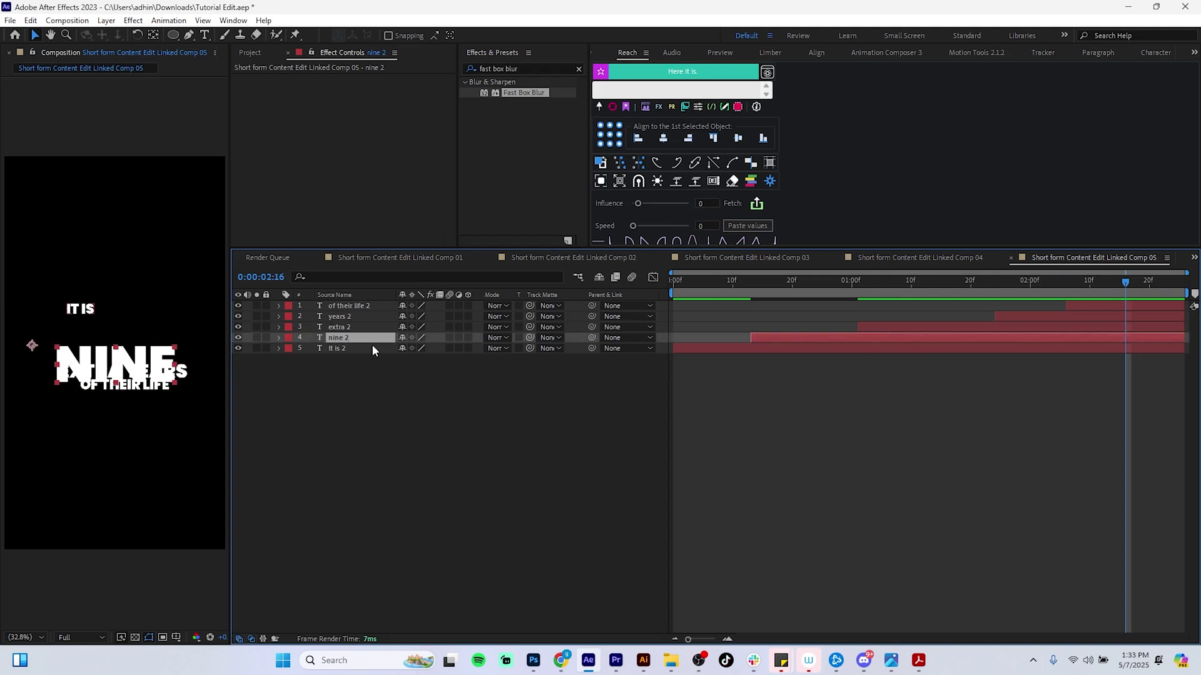
pyautogui.moveTo(124, 368); pyautogui.dragTo(130, 340)
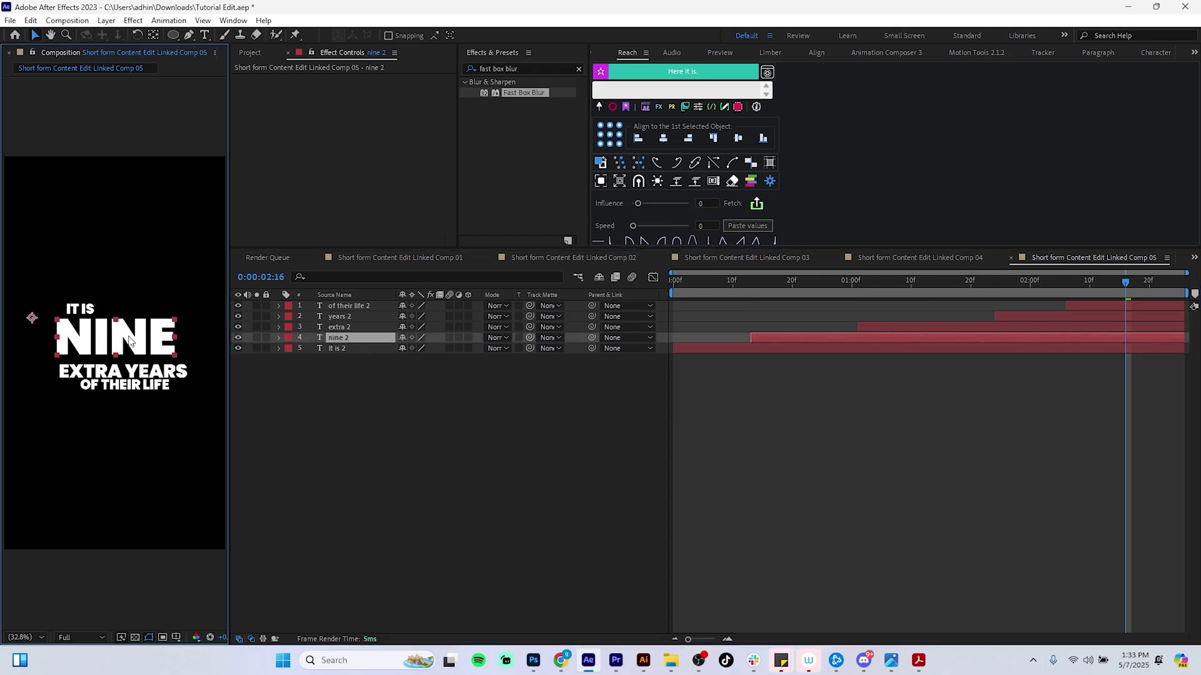
pyautogui.click(148, 378)
pyautogui.keyDown('shift'); pyautogui.click(98, 383); pyautogui.keyUp('shift')
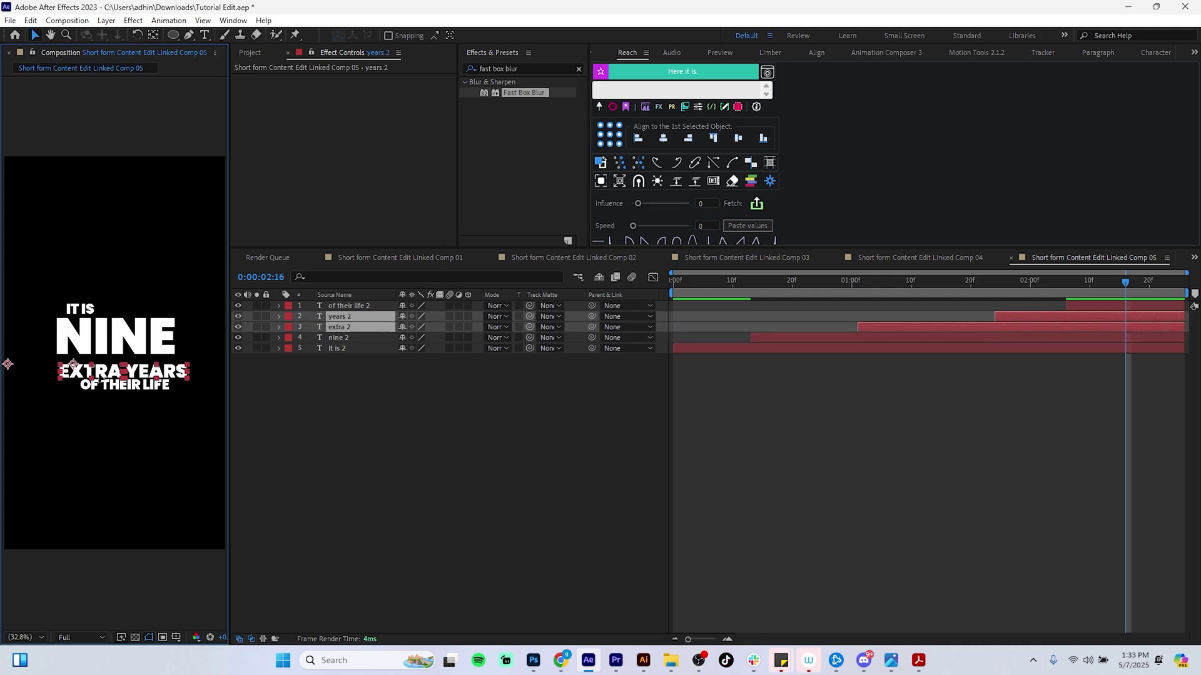
pyautogui.moveTo(133, 374); pyautogui.dragTo(148, 382)
pyautogui.click(147, 387)
# Step: Switch to Premiere Pro and lower the Linked Comp 05 clip on V3 to a vertical position of 1443
pyautogui.click(616, 661)
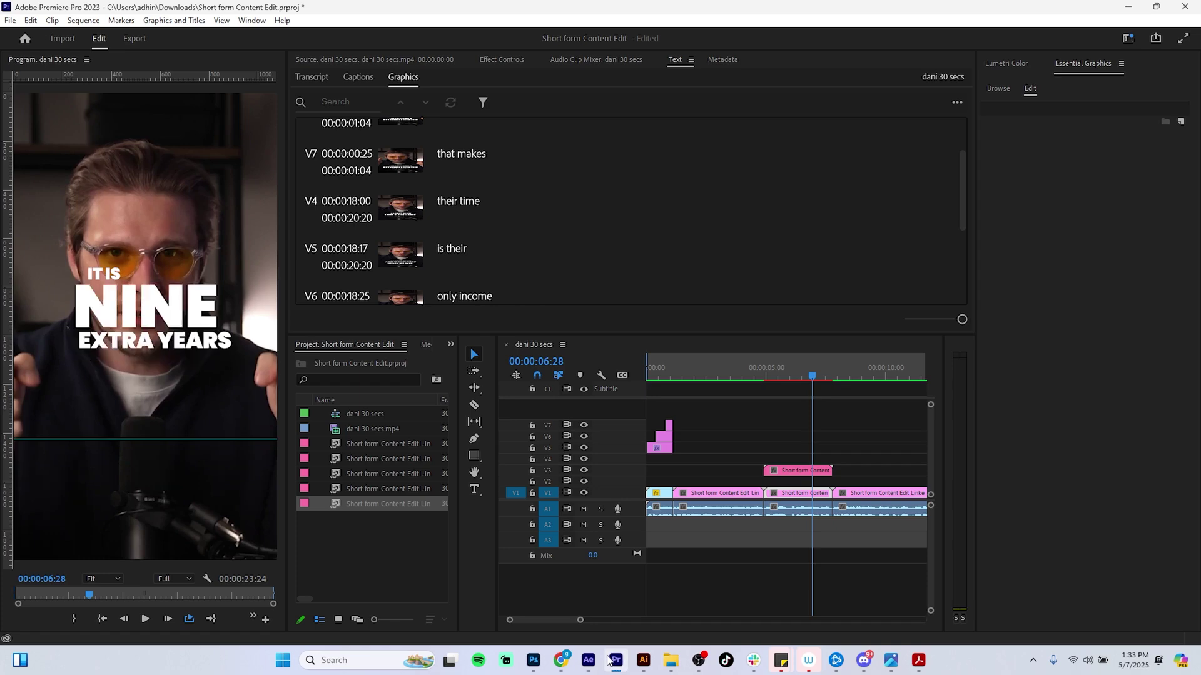
pyautogui.moveTo(593, 650)
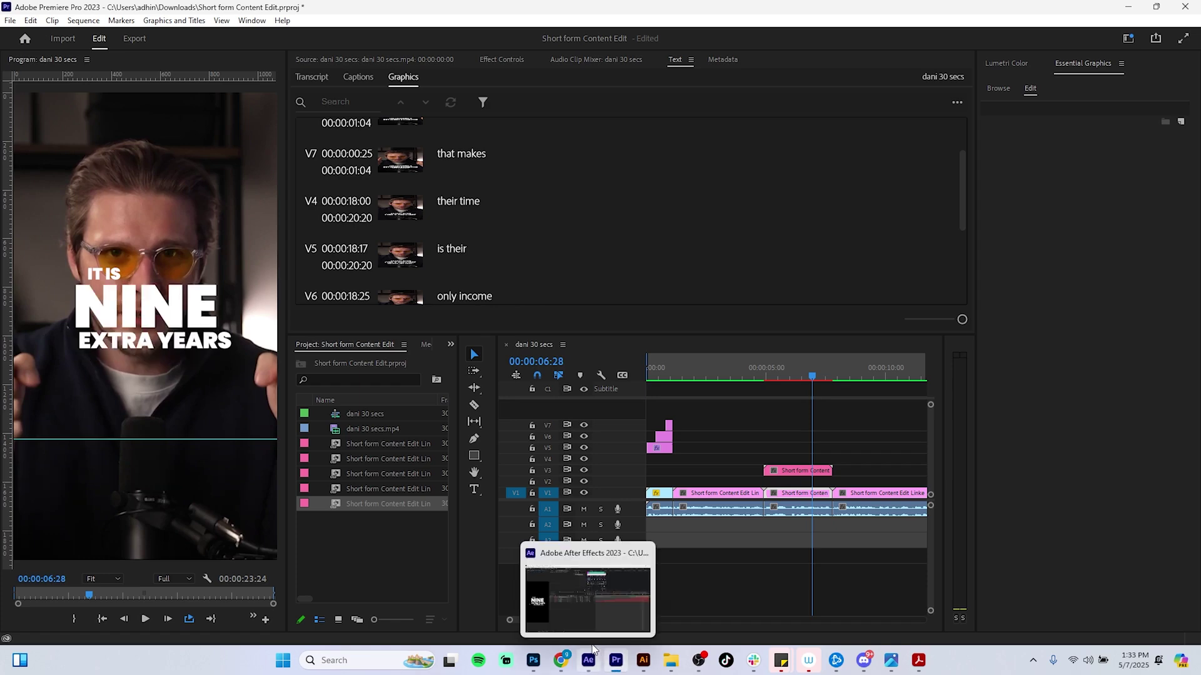
pyautogui.click(823, 374)
pyautogui.click(812, 472)
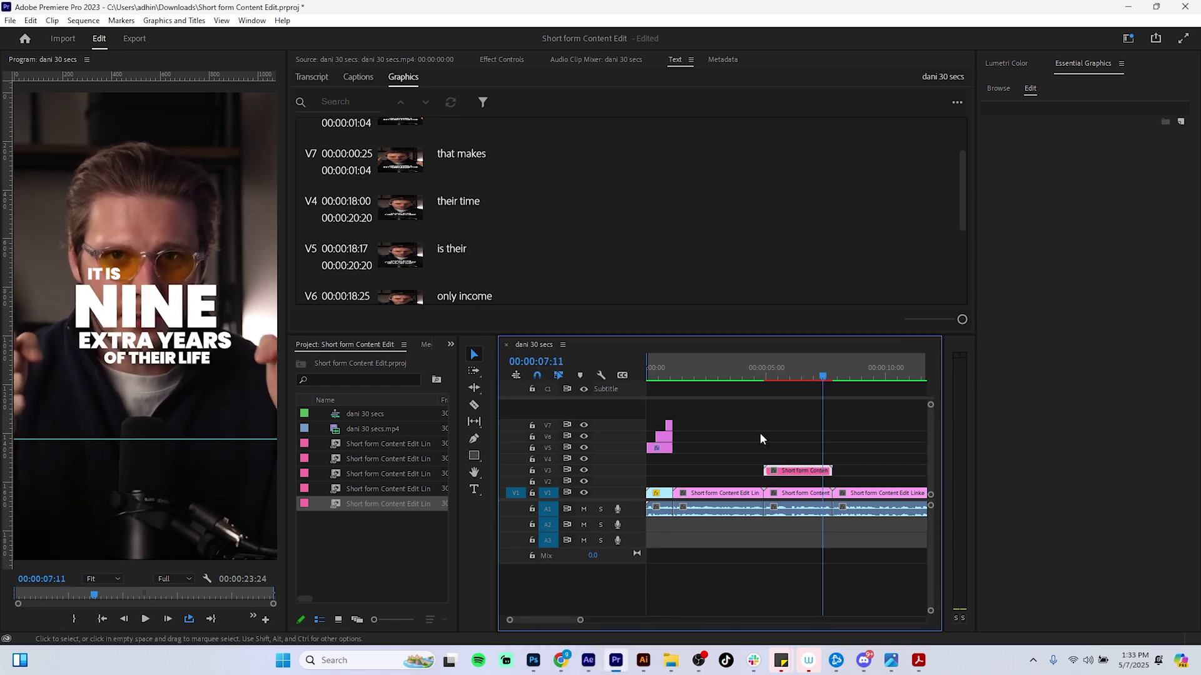
pyautogui.click(506, 59)
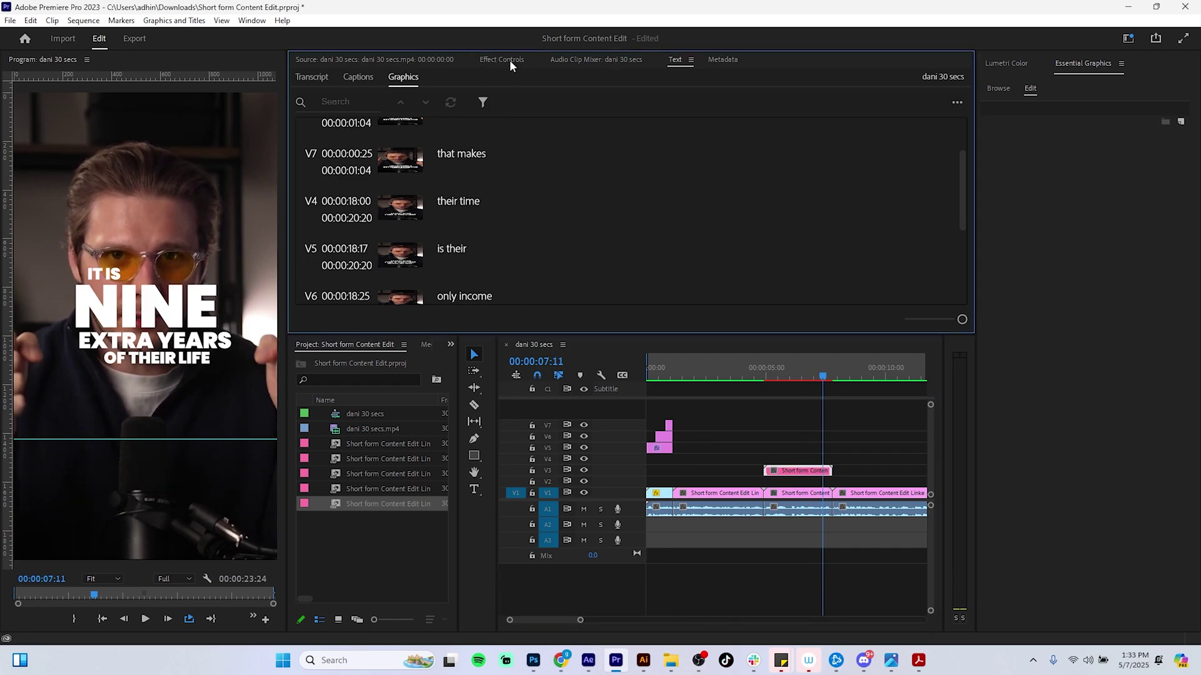
pyautogui.moveTo(582, 123); pyautogui.dragTo(883, 124)
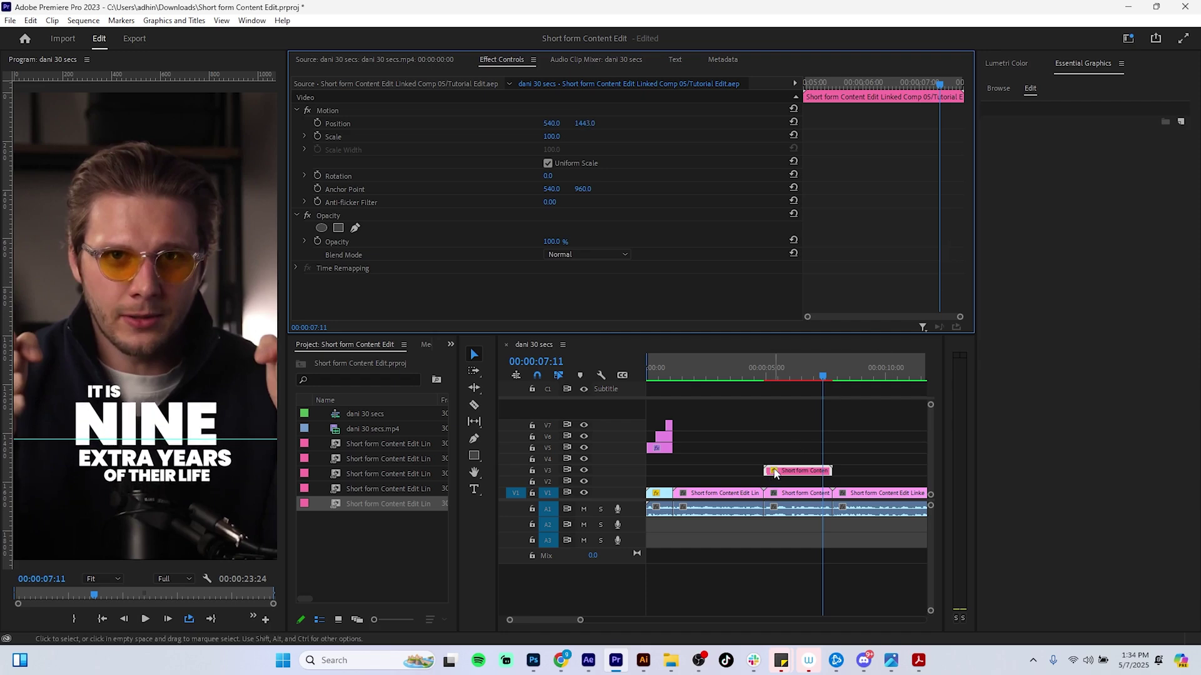
# Step: Switch to After Effects, preview the Linked Comp 05 animation, and nudge the "of their life" text slightly down at 0:00:02:06
pyautogui.click(587, 660)
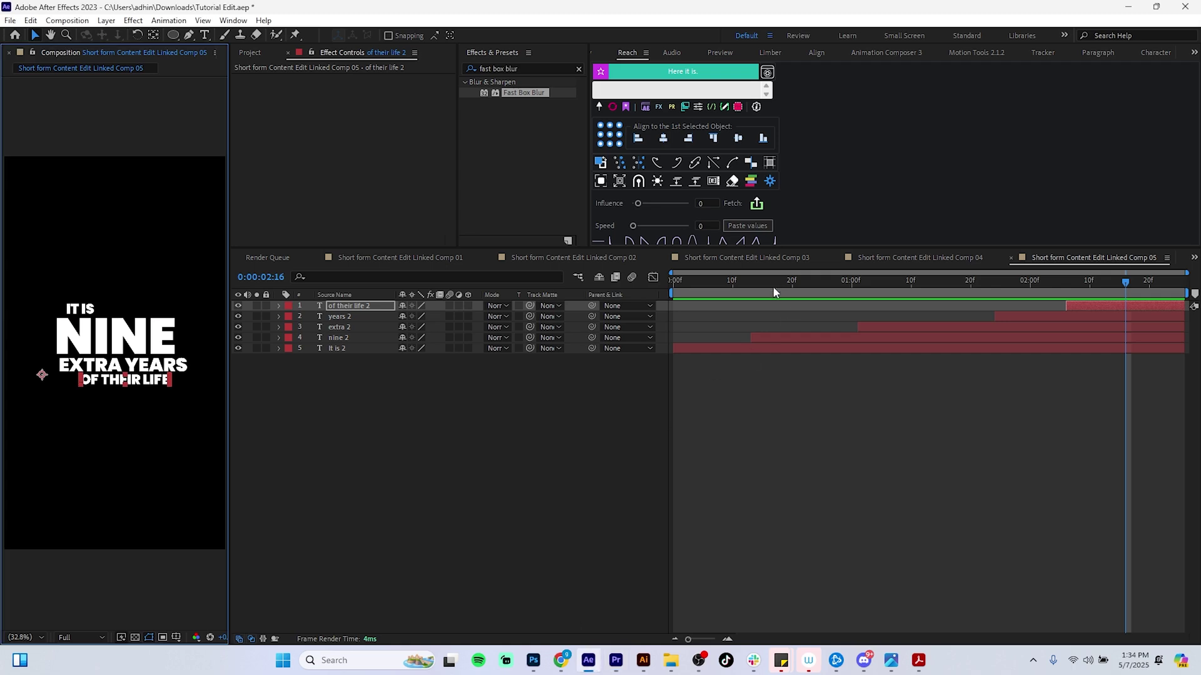
pyautogui.press('space')
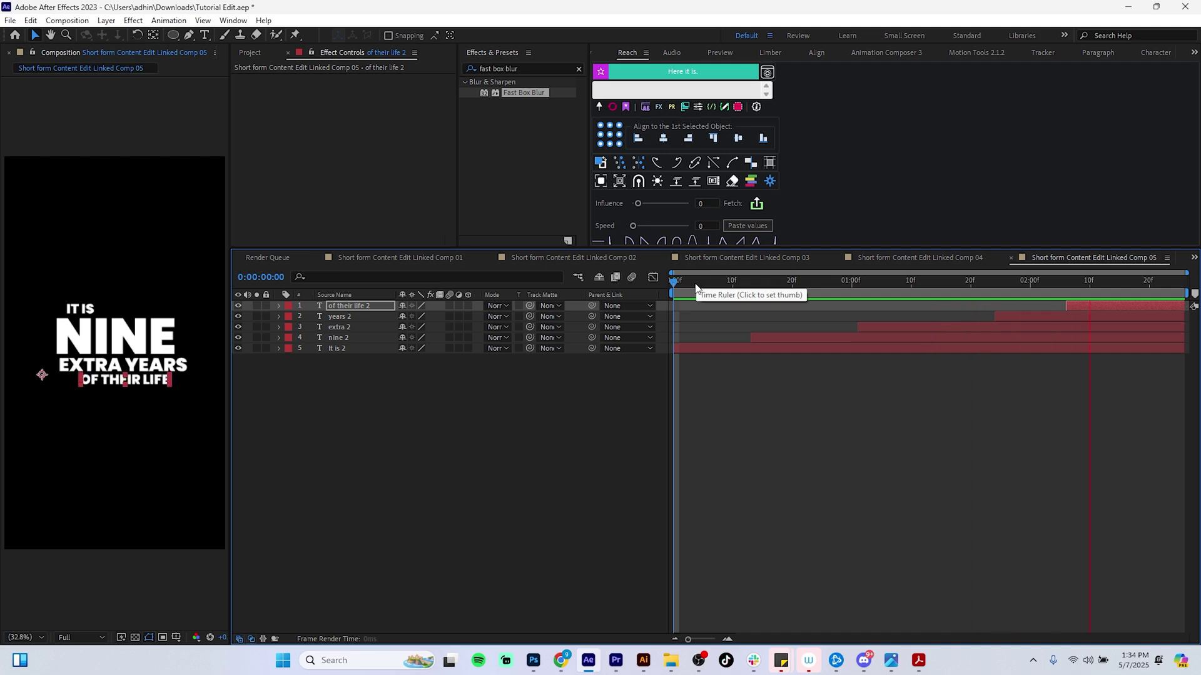
pyautogui.press('space')
pyautogui.moveTo(1085, 288); pyautogui.dragTo(1055, 294)
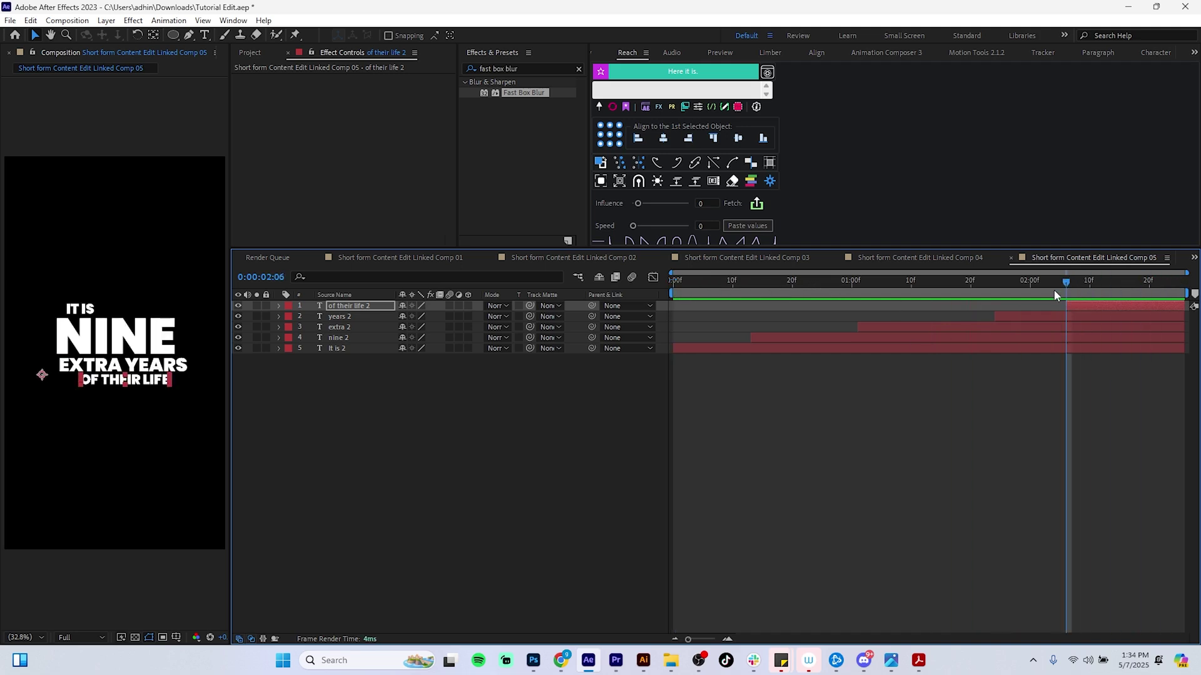
pyautogui.press('Down')
pyautogui.press('Down')
pyautogui.press('Down')
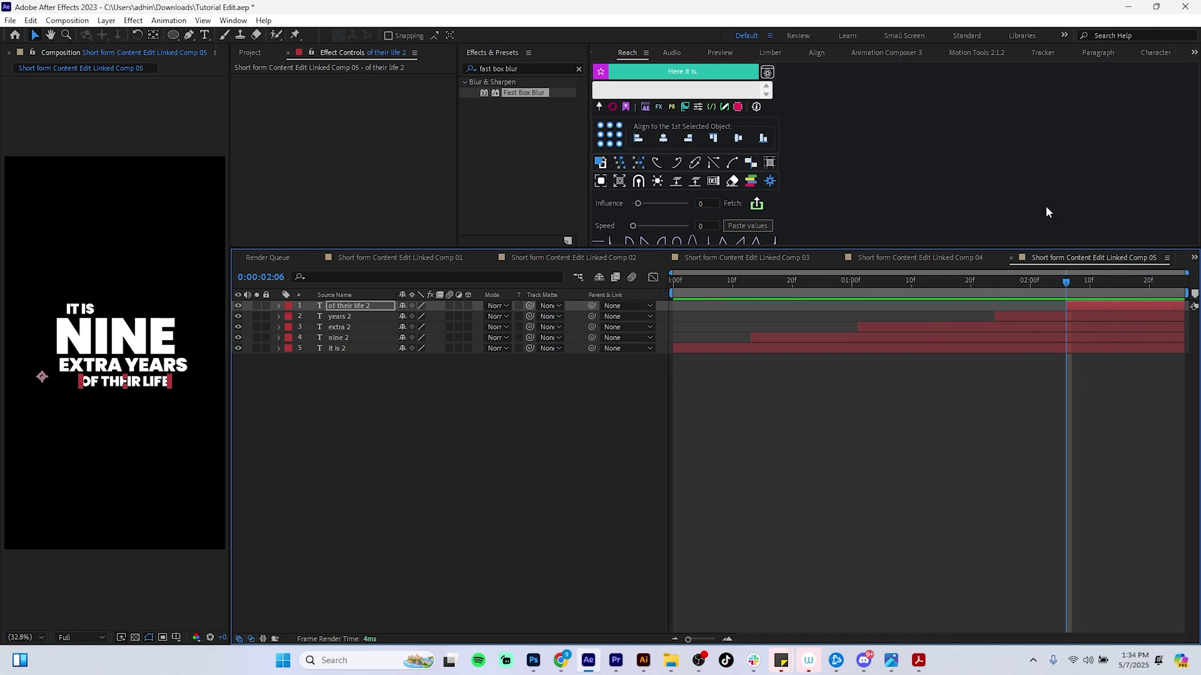
# Step: Find the Overshoot Scale Characters preset among Animation Composer 3's Starter text-layer transitions and enlarge the preset browser area
pyautogui.click(887, 53)
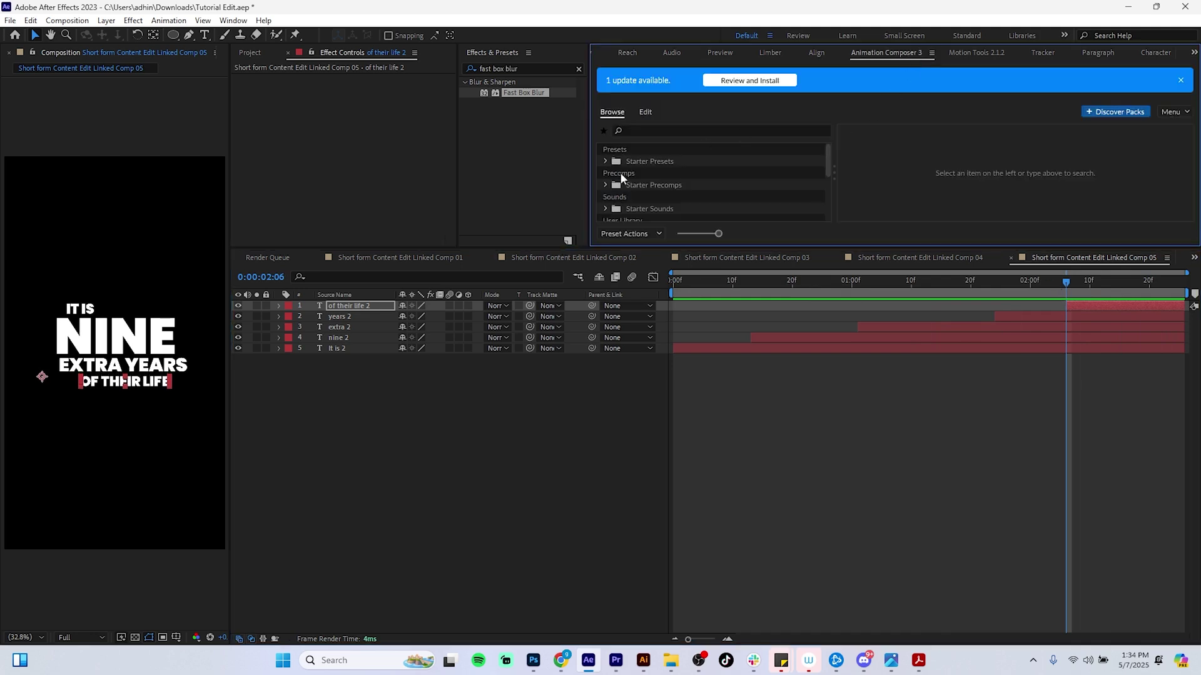
pyautogui.click(606, 161)
pyautogui.click(608, 160)
pyautogui.click(606, 161)
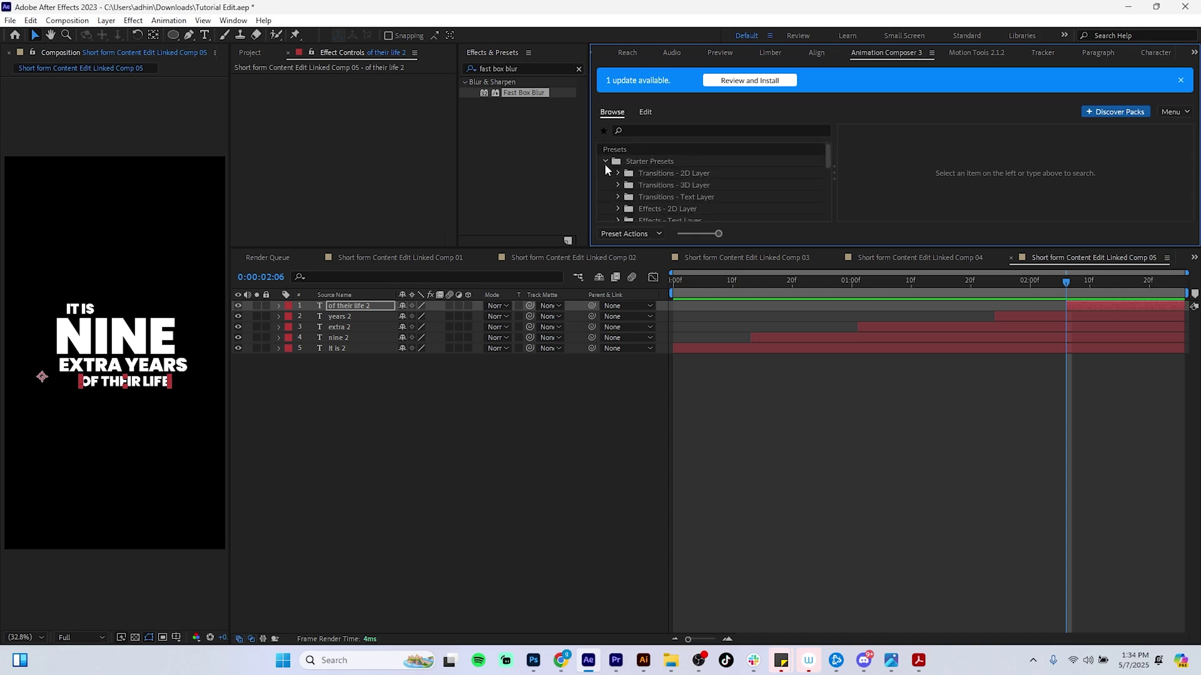
pyautogui.click(652, 197)
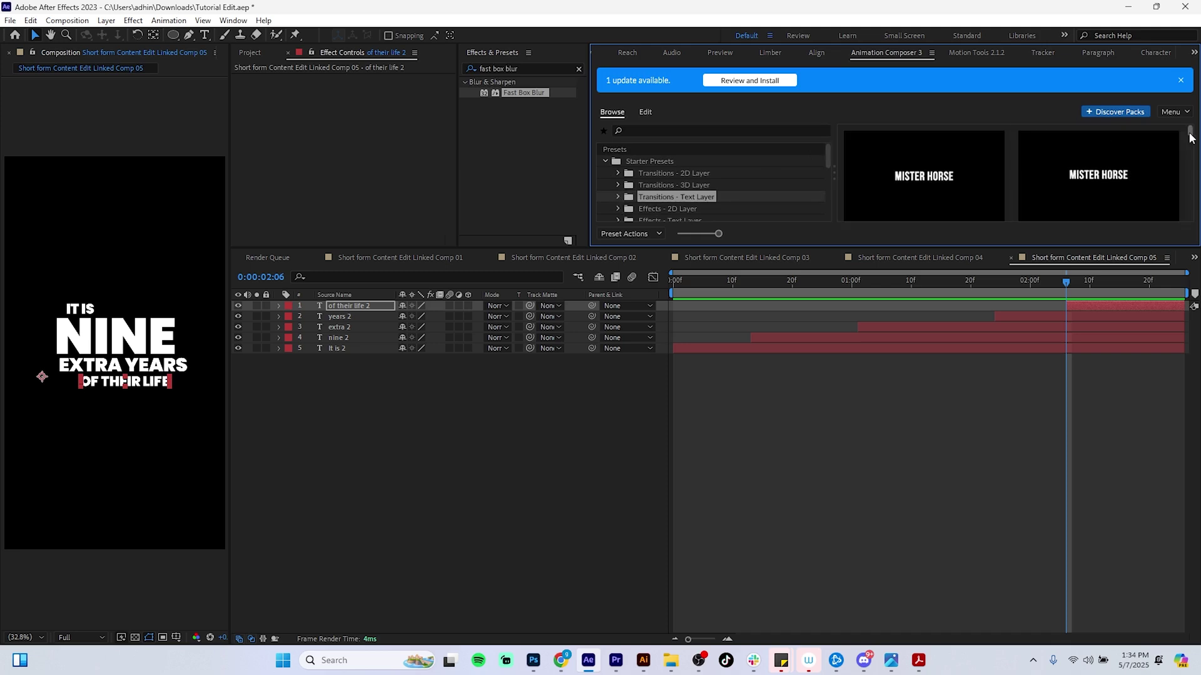
pyautogui.moveTo(1190, 139); pyautogui.dragTo(1195, 147)
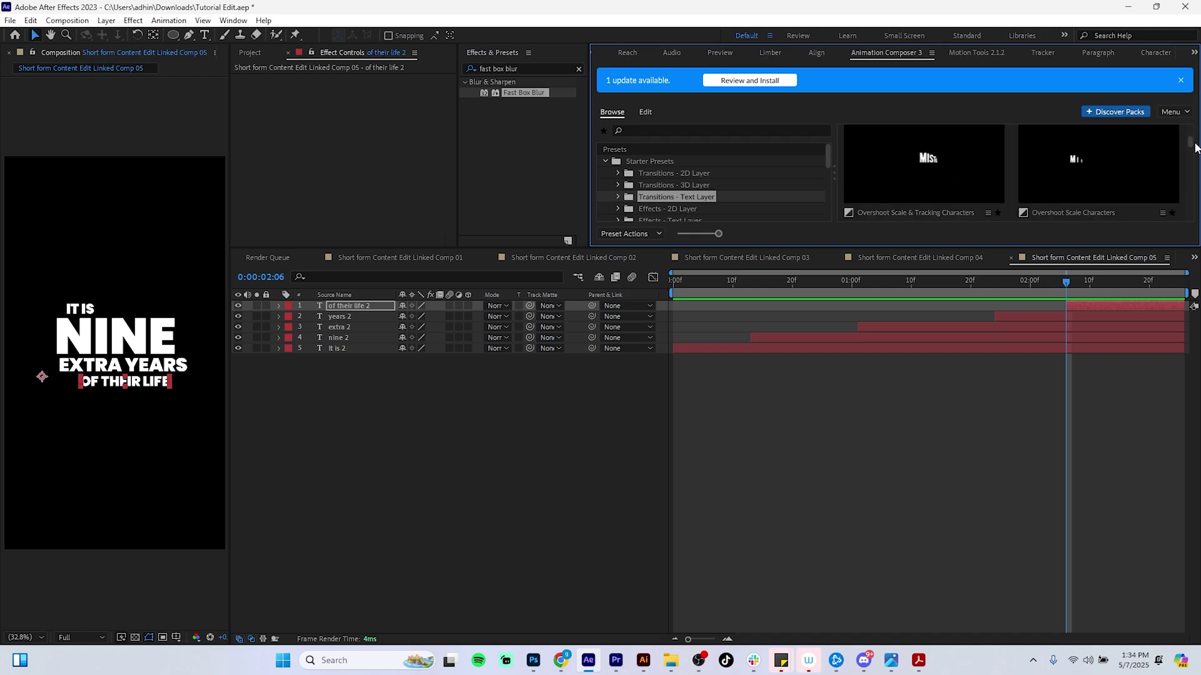
pyautogui.click(1129, 163)
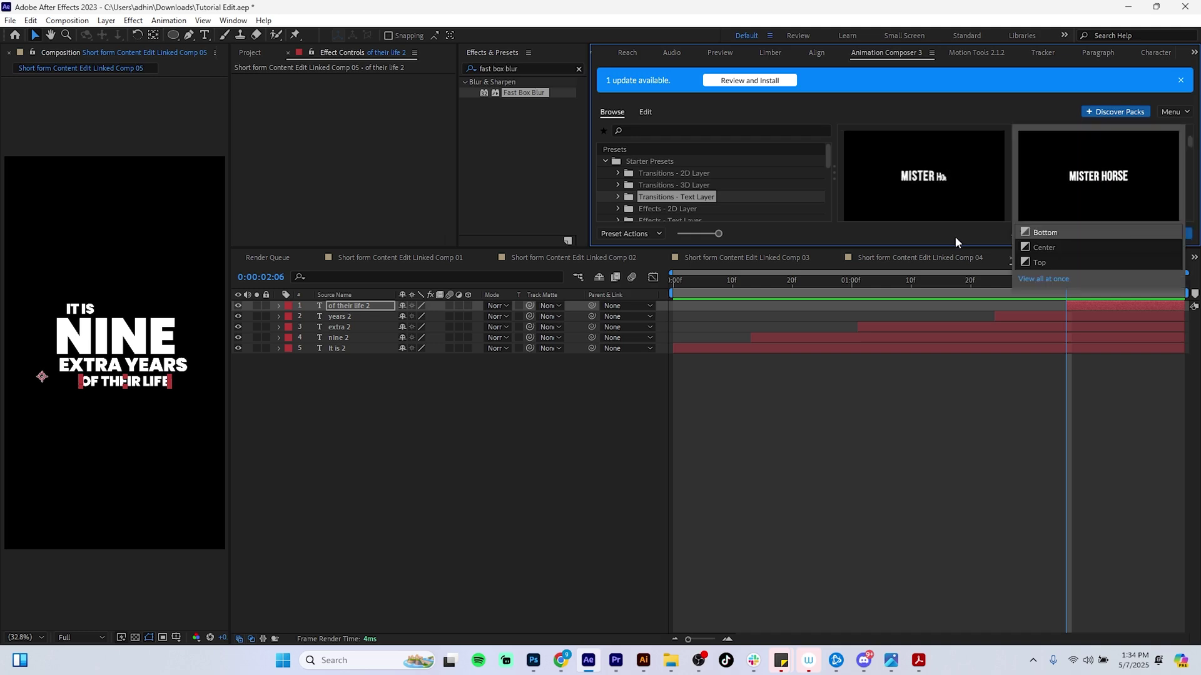
pyautogui.moveTo(958, 247); pyautogui.dragTo(973, 352)
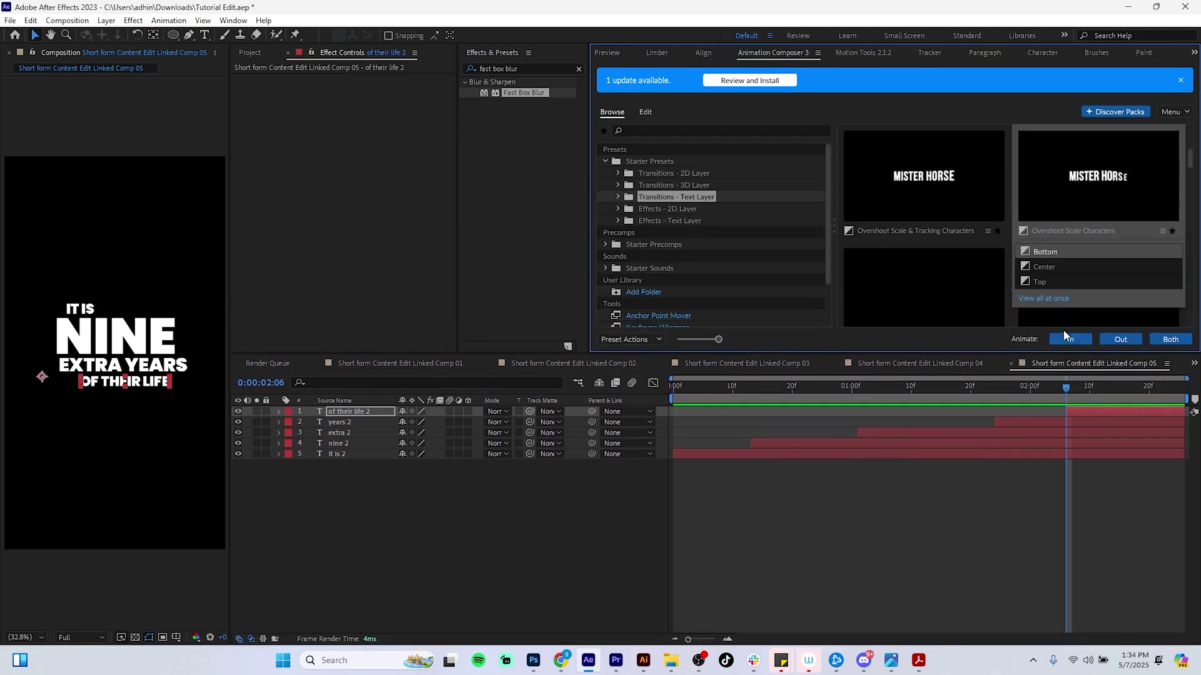
# Step: Extend the start of the "of their life 2" layer five frames earlier, to 0:00:02:01
pyautogui.click(1066, 392)
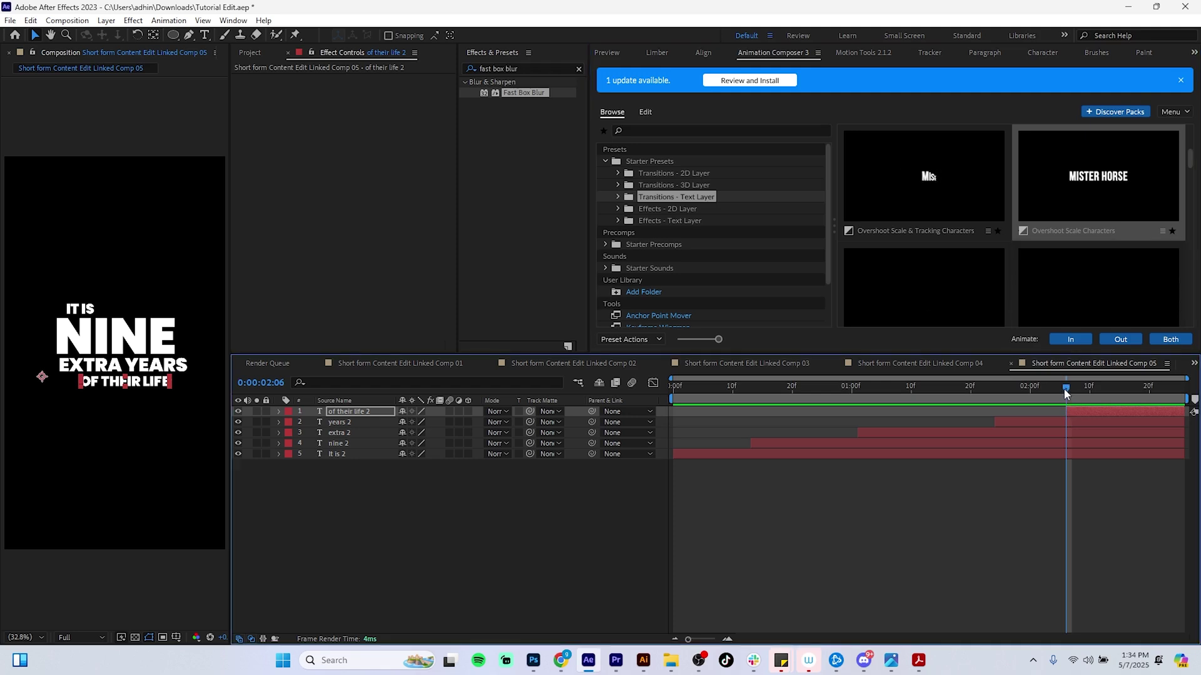
pyautogui.moveTo(1066, 392); pyautogui.dragTo(1067, 424)
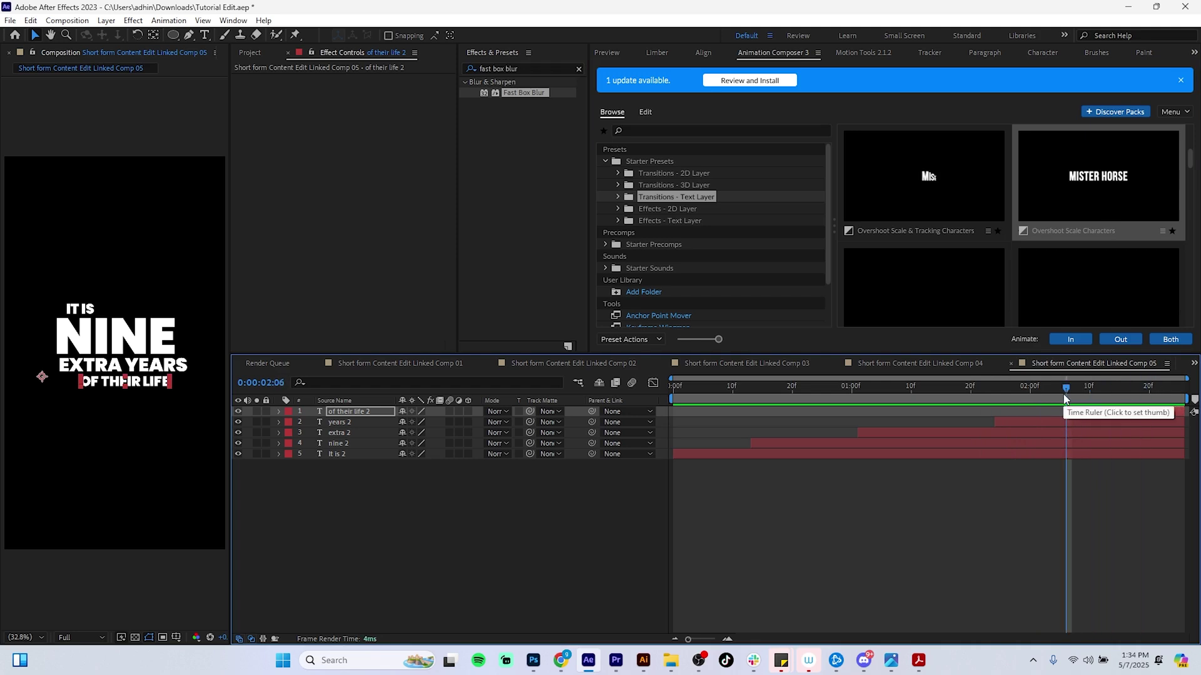
pyautogui.press('pageup')
pyautogui.press('pageup')
pyautogui.press('pageup')
pyautogui.press('pageup')
pyautogui.press('pageup')
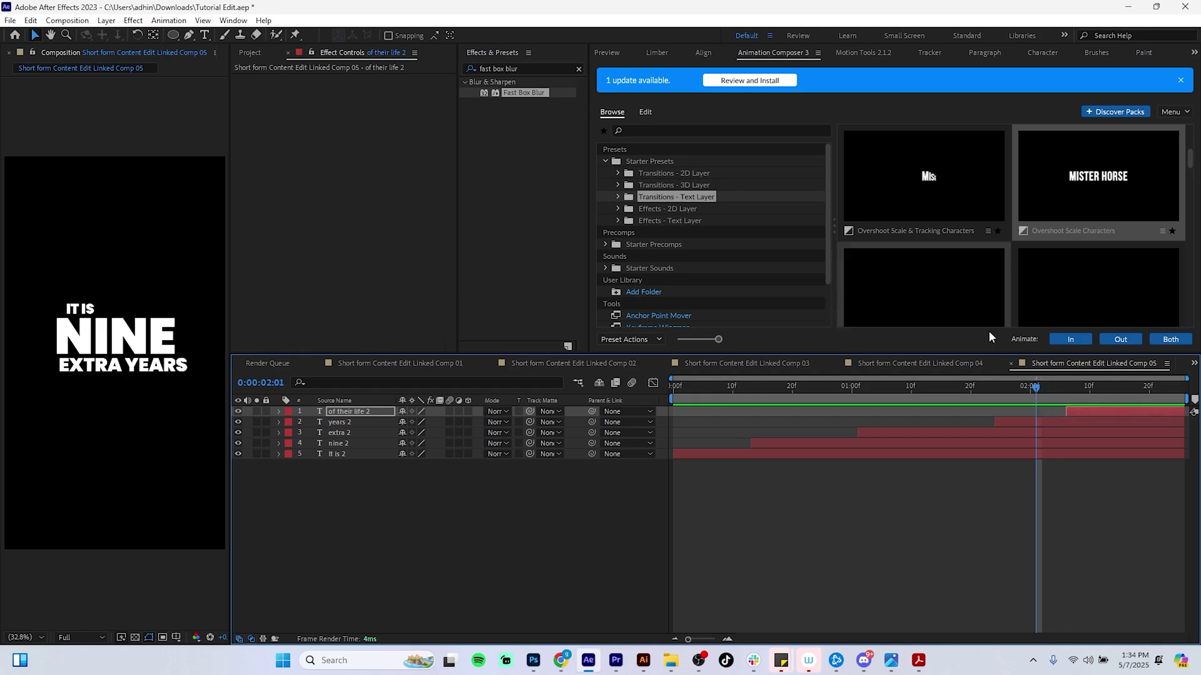
pyautogui.moveTo(1066, 410); pyautogui.dragTo(1037, 409)
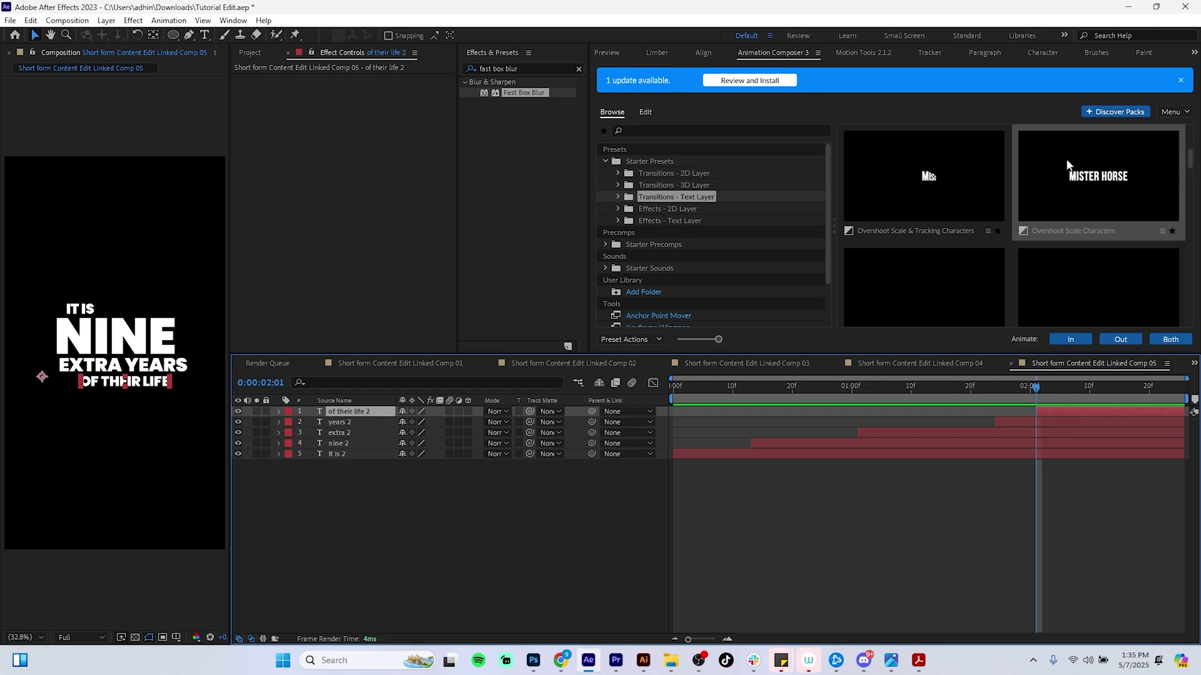
# Step: Apply Overshoot Scale Characters as an In animation to the "of their life 2" layer and collapse the layer's properties
pyautogui.click(1066, 182)
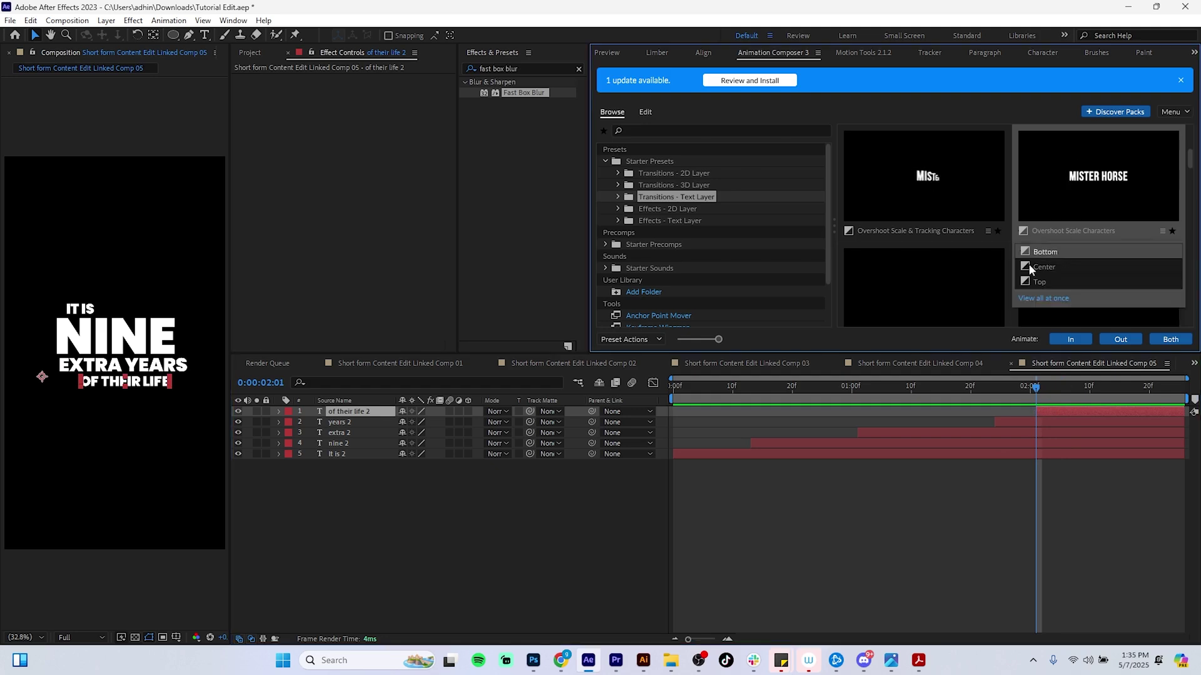
pyautogui.click(1070, 340)
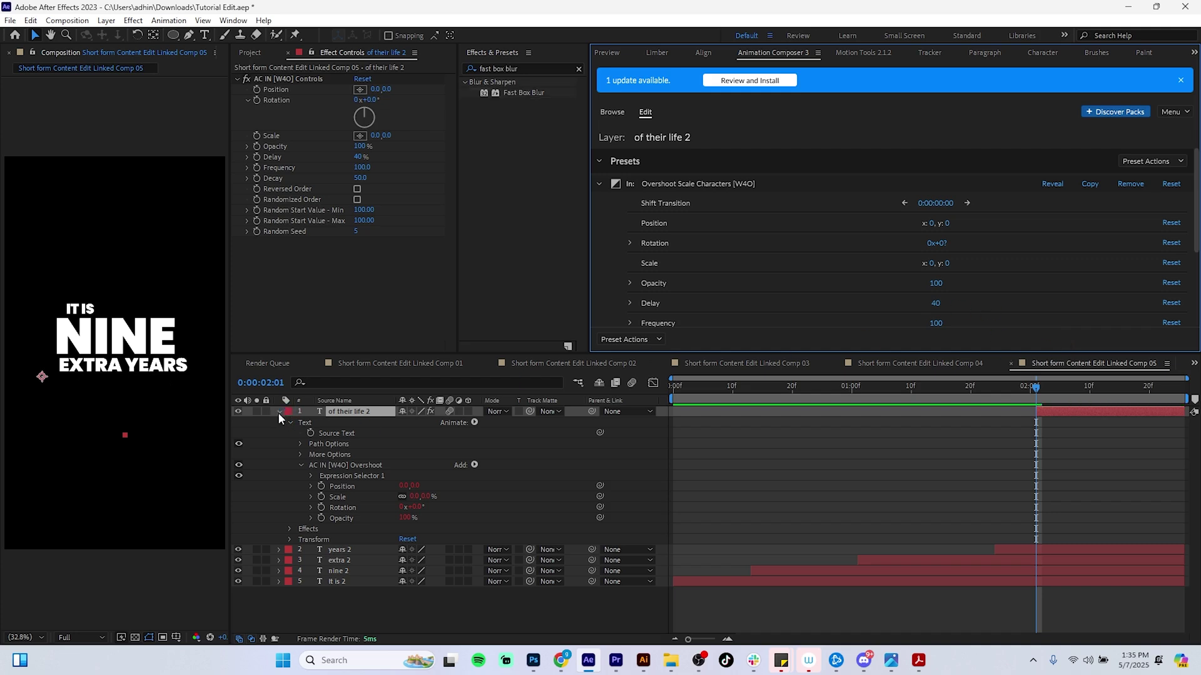
pyautogui.click(279, 413)
# Step: Try placing the In transition marker of the "of their life 2" layer near the layer's end, and preview the composition from the start
pyautogui.moveTo(1033, 390); pyautogui.dragTo(962, 414)
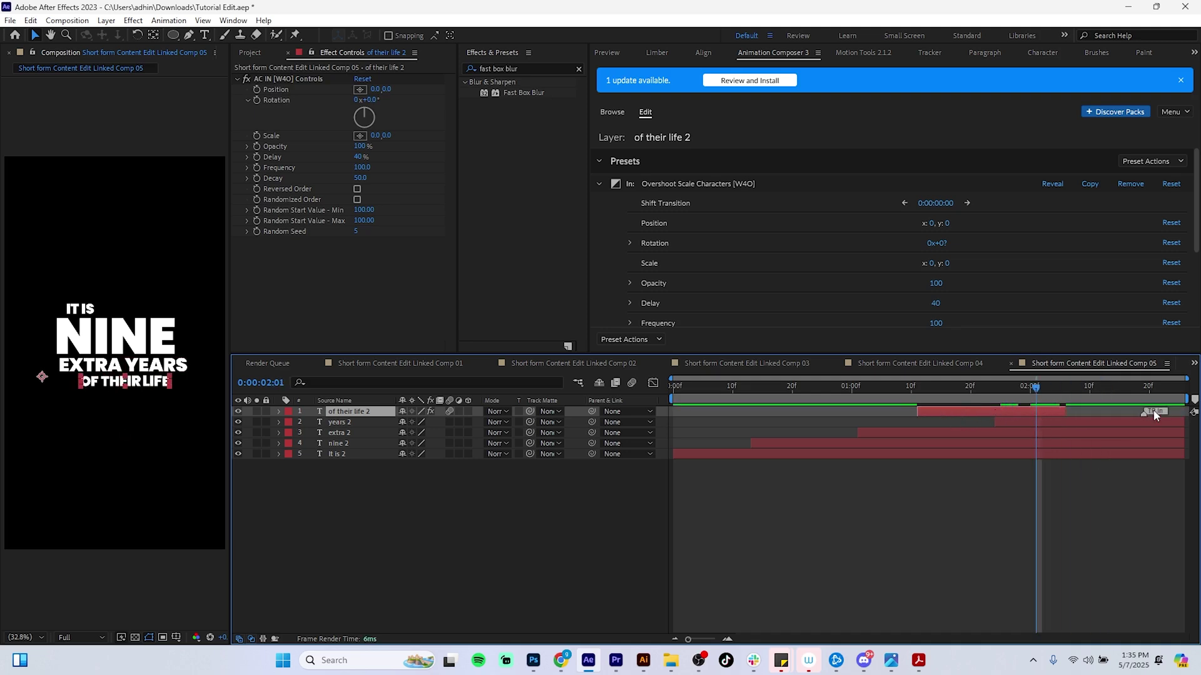
pyautogui.moveTo(1144, 414)
pyautogui.mouseDown()
pyautogui.moveTo(1054, 429)
pyautogui.moveTo(1173, 412)
pyautogui.mouseUp()
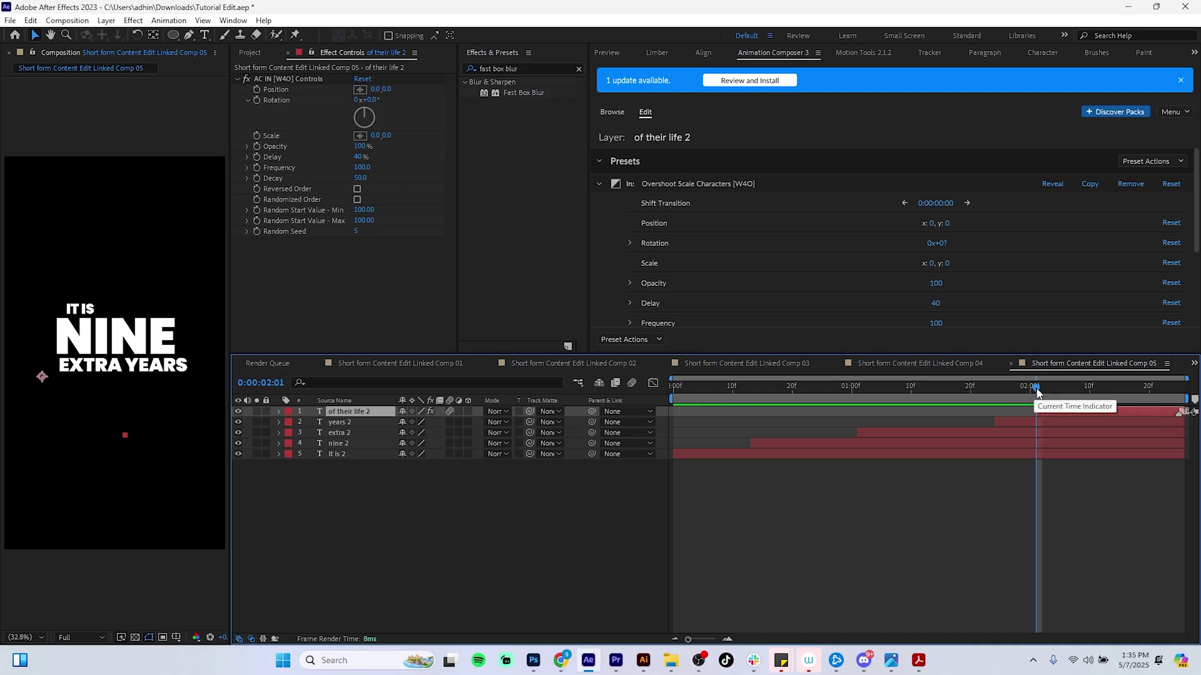
pyautogui.moveTo(1037, 388); pyautogui.dragTo(666, 404)
pyautogui.press('space')
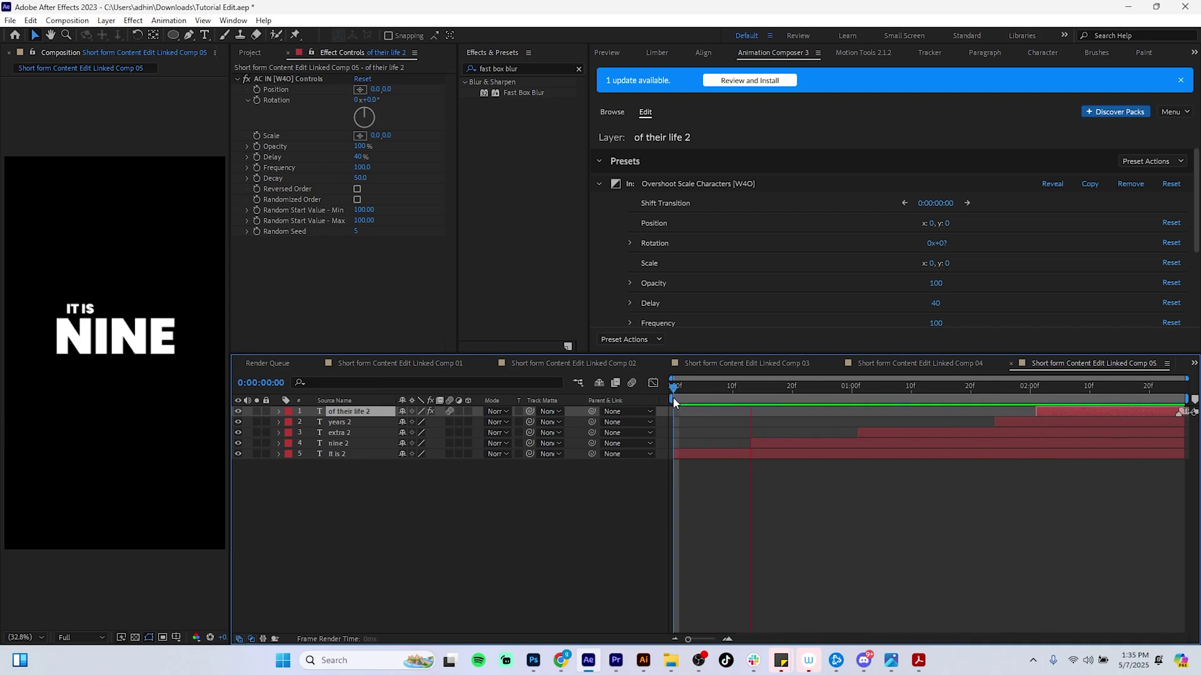
pyautogui.press('space')
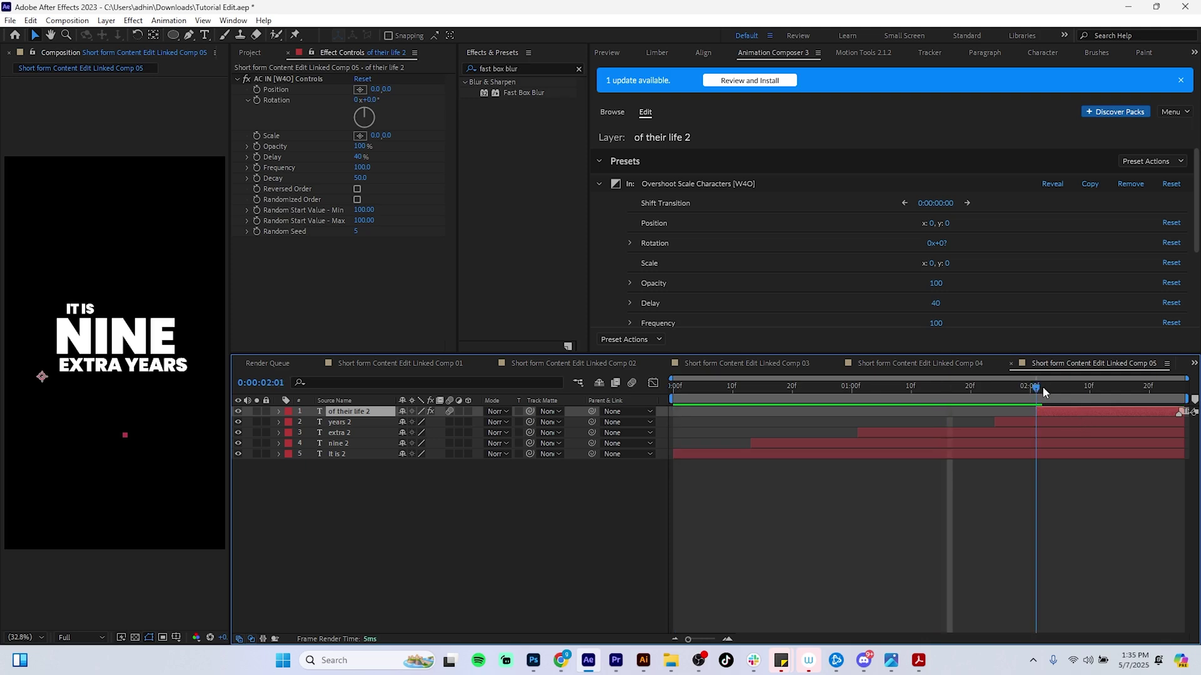
# Step: Speed up the In transition of the "of their life 2" layer by moving its marker earlier, and preview the composition from the start
pyautogui.click(1038, 386)
pyautogui.moveTo(1061, 411); pyautogui.dragTo(1031, 412)
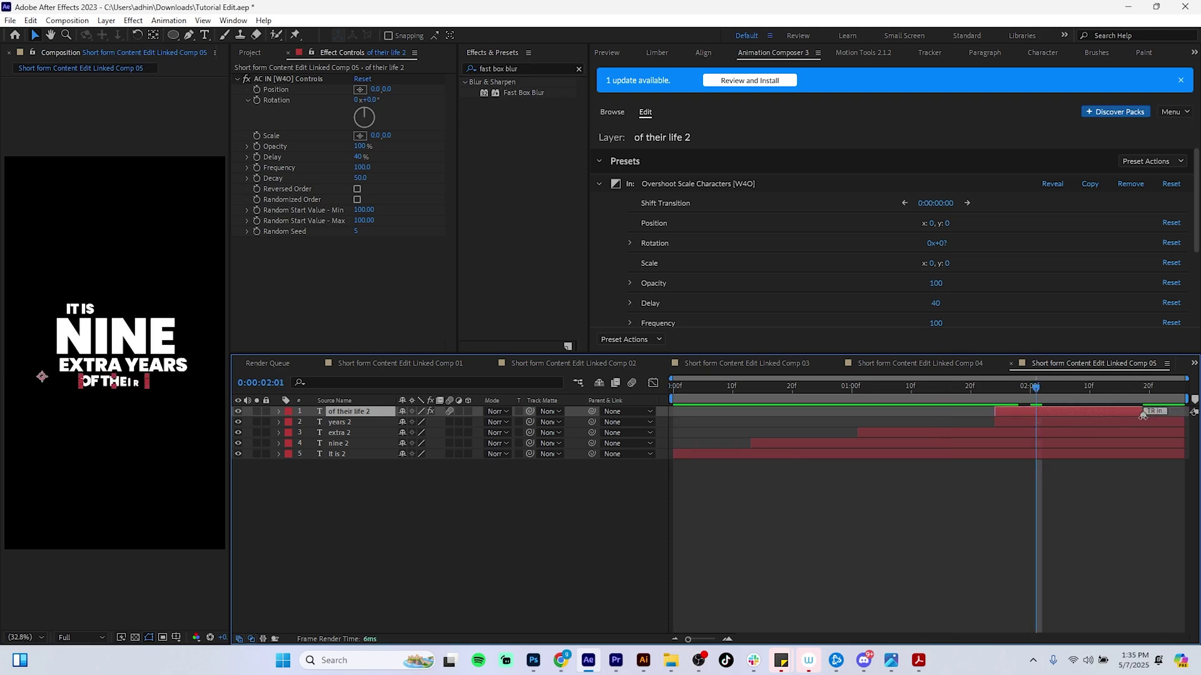
pyautogui.moveTo(1143, 414)
pyautogui.mouseDown()
pyautogui.moveTo(1160, 414)
pyautogui.moveTo(1132, 409)
pyautogui.mouseUp()
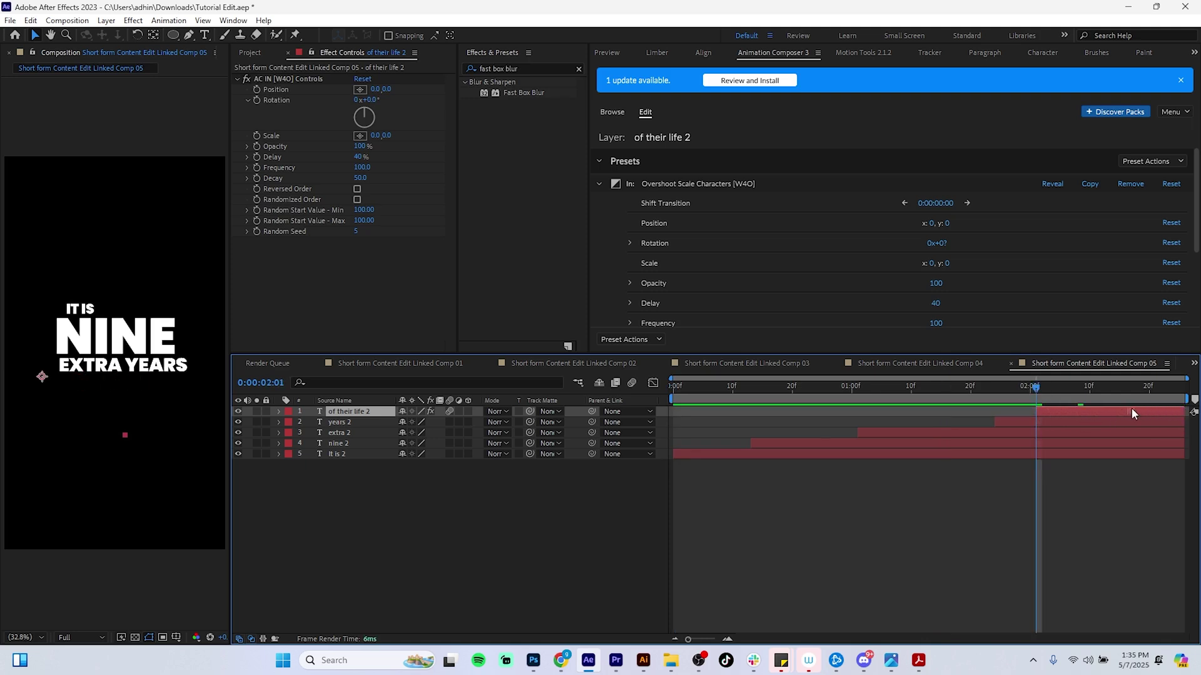
pyautogui.moveTo(1038, 387); pyautogui.dragTo(575, 430)
pyautogui.click(637, 482)
pyautogui.press('space')
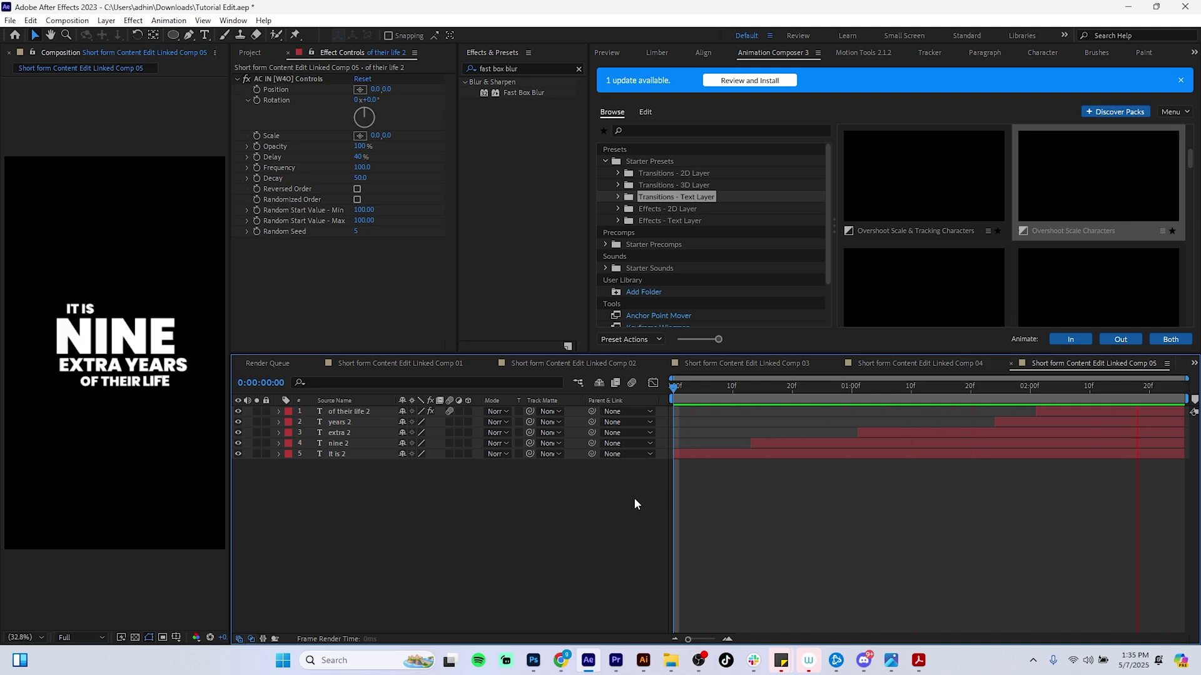
# Step: Stop the preview, save the After Effects project, and switch to Premiere Pro
pyautogui.click(857, 395)
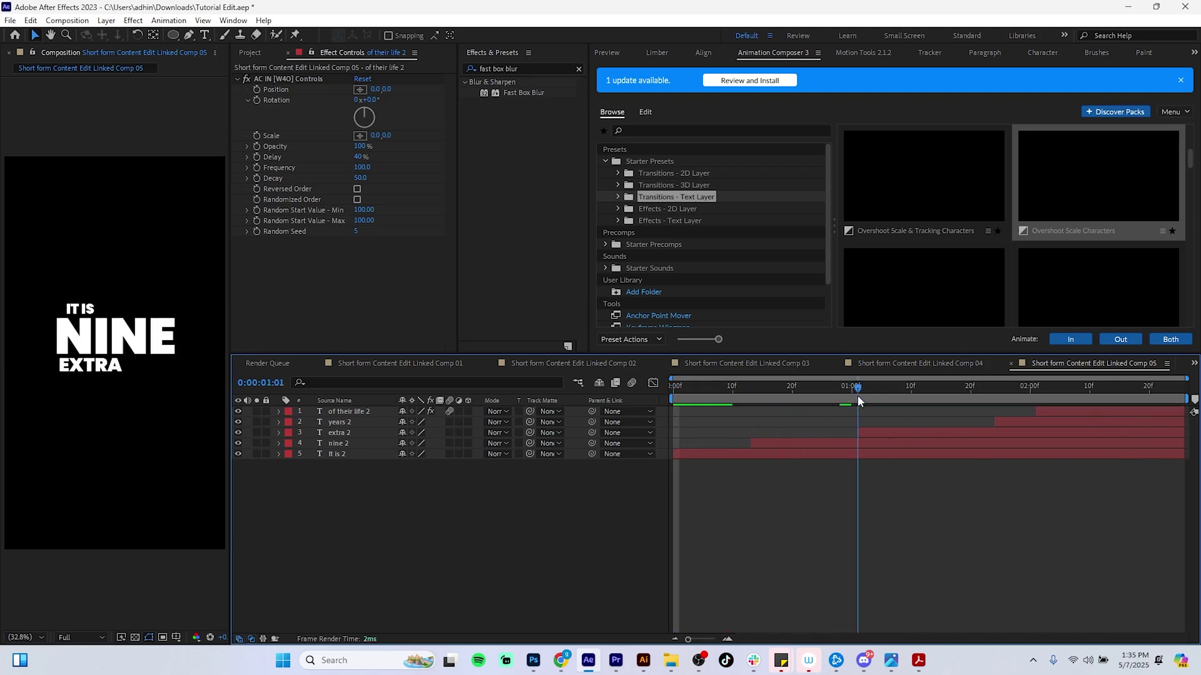
pyautogui.hotkey('ctrl', 's')
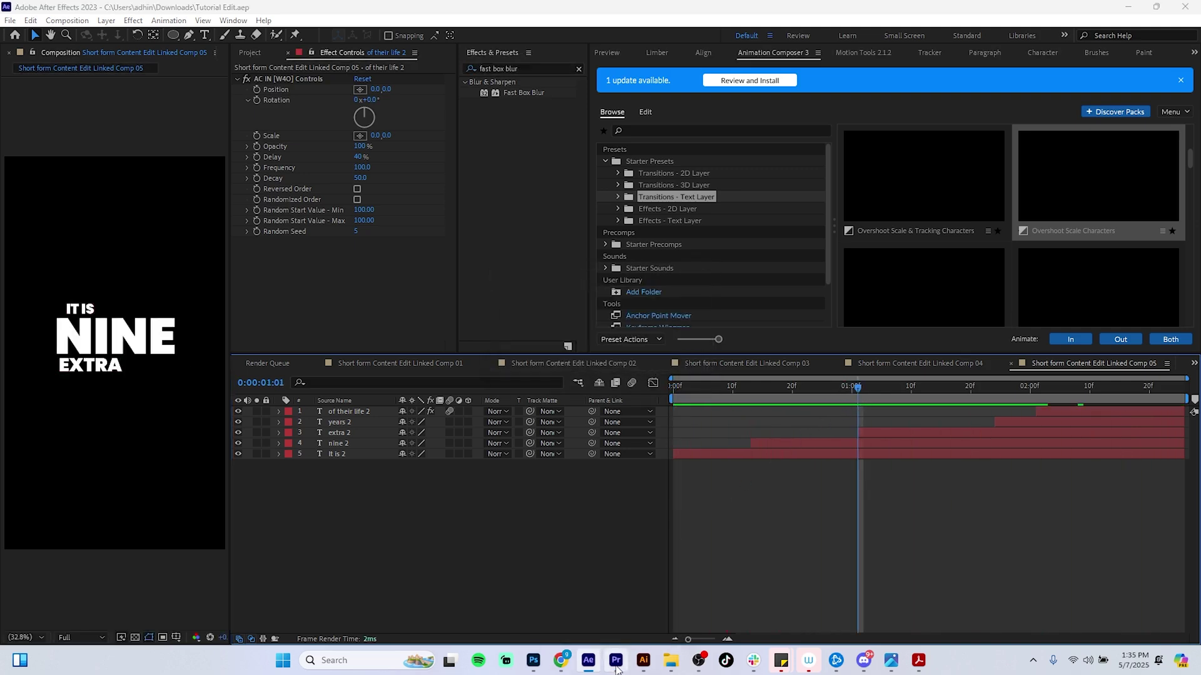
pyautogui.click(616, 660)
# Step: Mark the sequence in point at 00:00:04:28 and out point at 00:00:07:24, render that range, and play it back
pyautogui.click(764, 379)
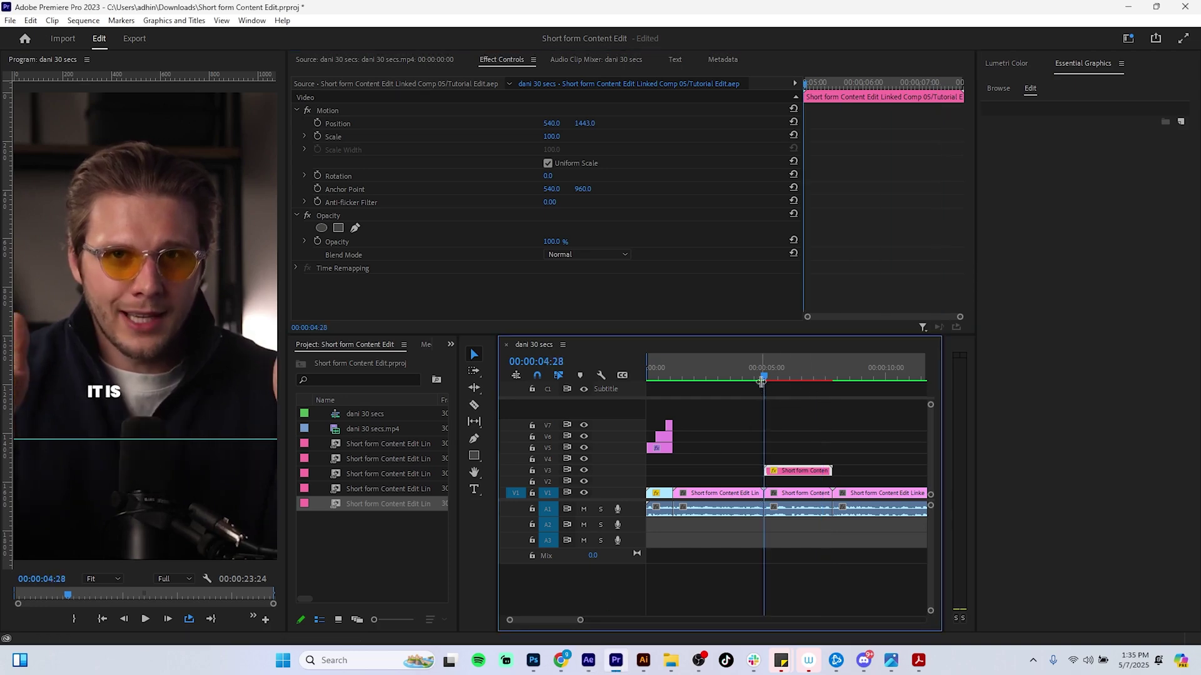
pyautogui.press('i')
pyautogui.click(833, 379)
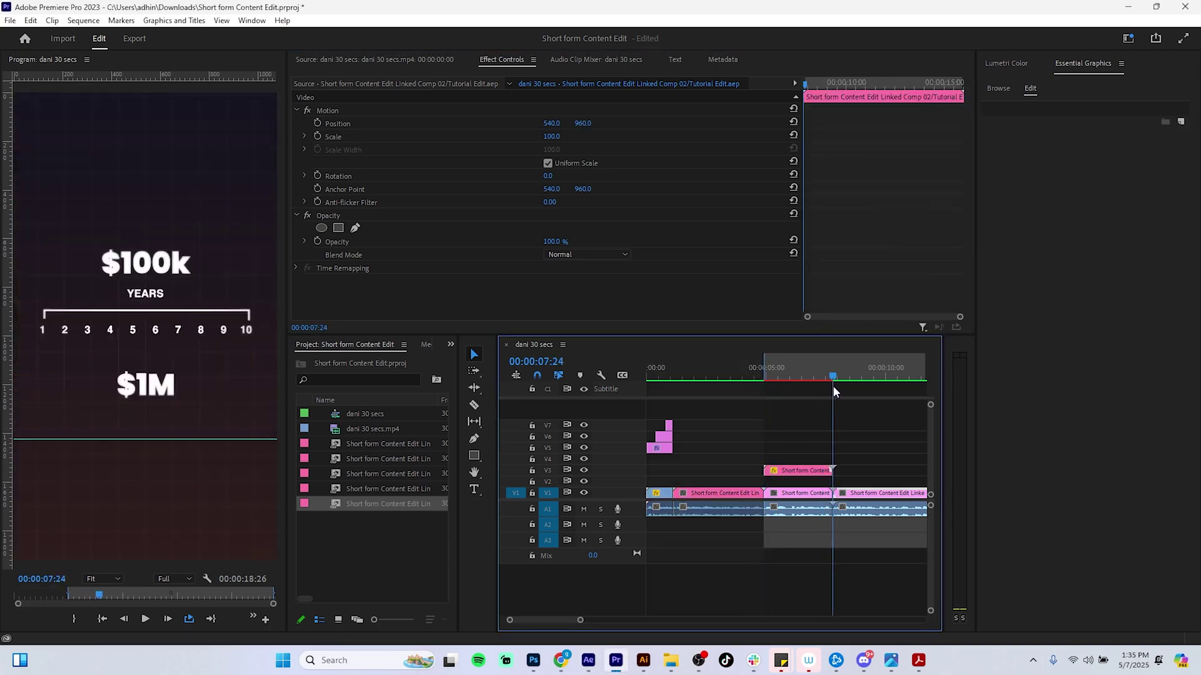
pyautogui.press('o')
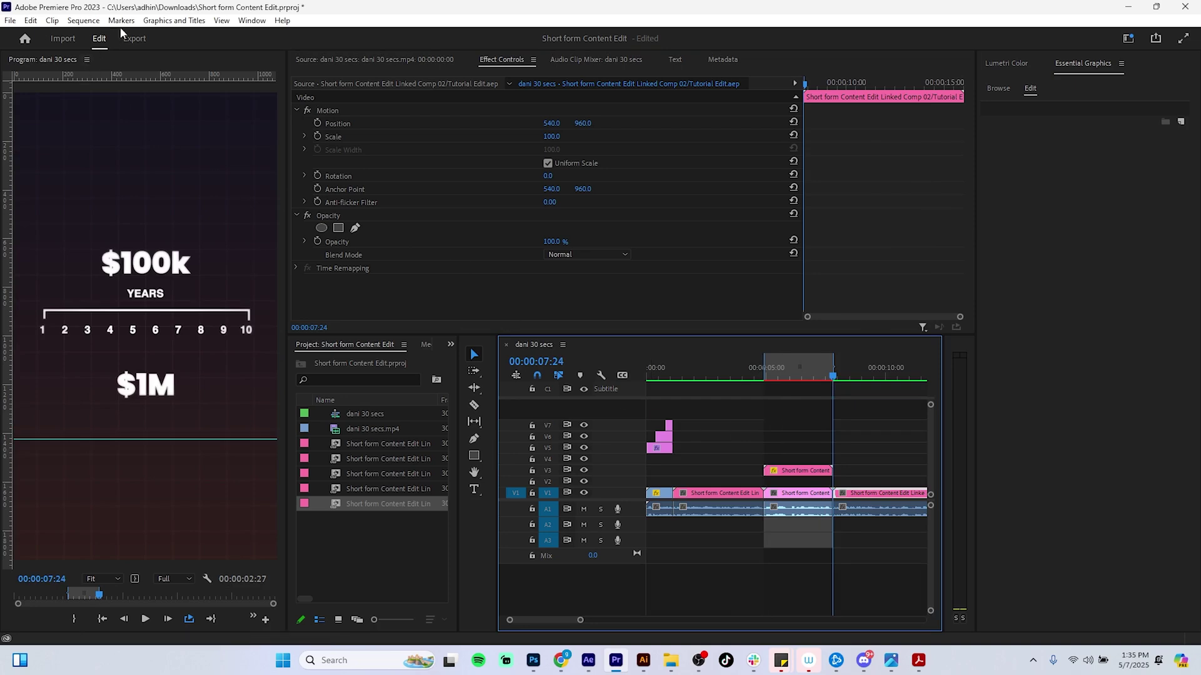
pyautogui.click(83, 20)
pyautogui.click(100, 69)
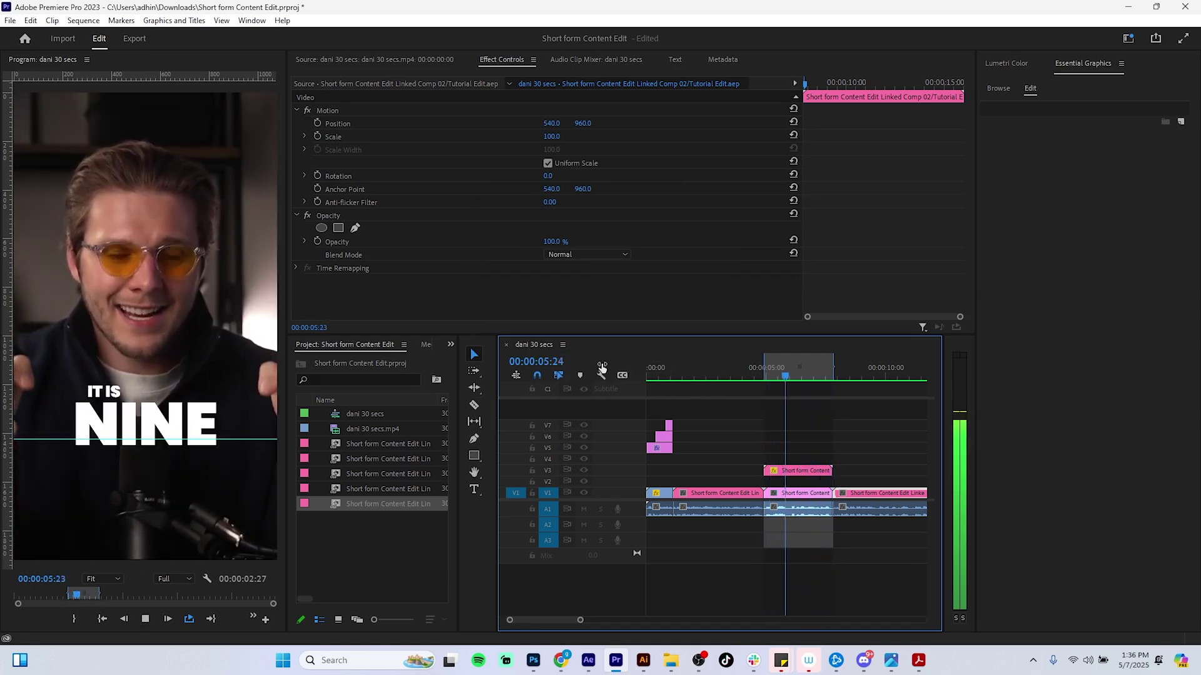
pyautogui.press('space')
# Step: Set the sequence in point to 00:00:07:24 and the out point to 00:00:15:27, spanning the $100k–$1M graphic clip
pyautogui.moveTo(791, 379); pyautogui.dragTo(871, 366)
pyautogui.press('h')
pyautogui.moveTo(874, 418); pyautogui.dragTo(782, 430)
pyautogui.moveTo(581, 621); pyautogui.dragTo(604, 620)
pyautogui.press('v')
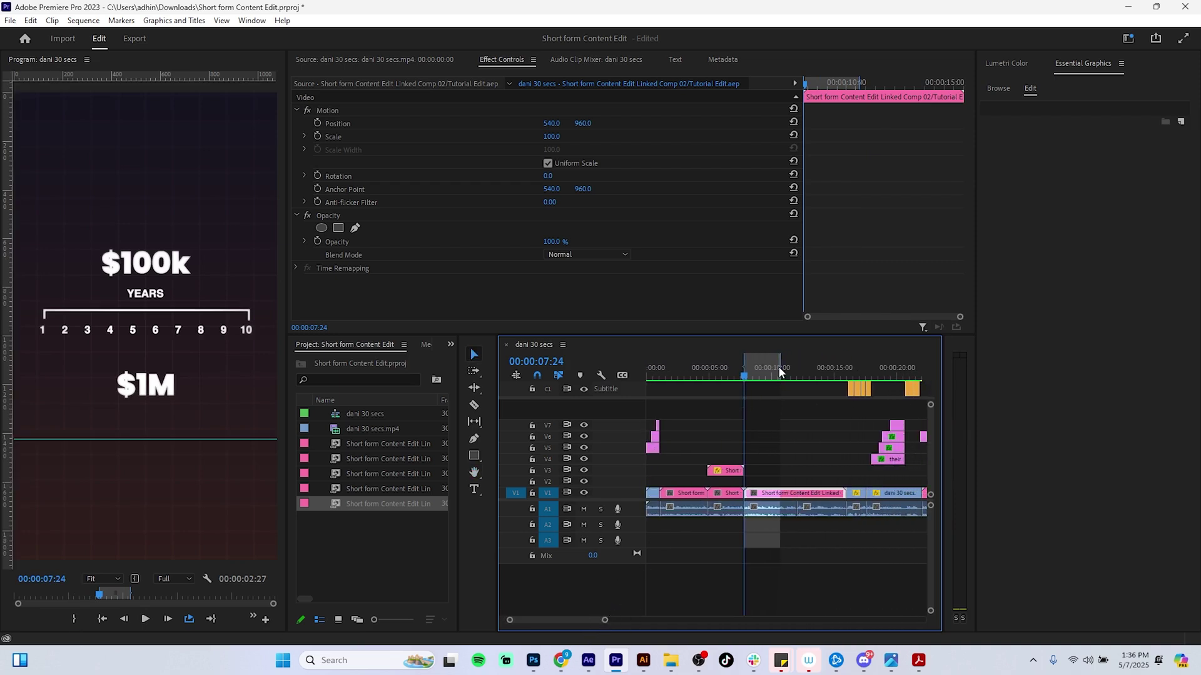
pyautogui.click(775, 370)
pyautogui.moveTo(791, 370); pyautogui.dragTo(847, 370)
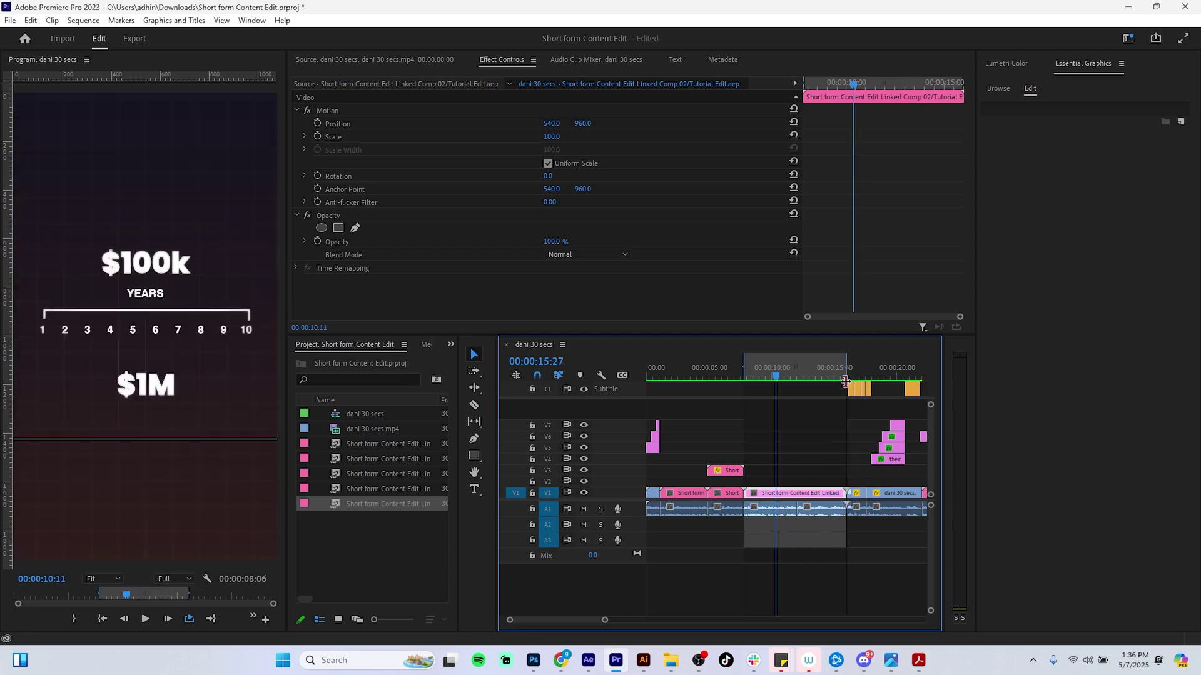
pyautogui.click(699, 660)
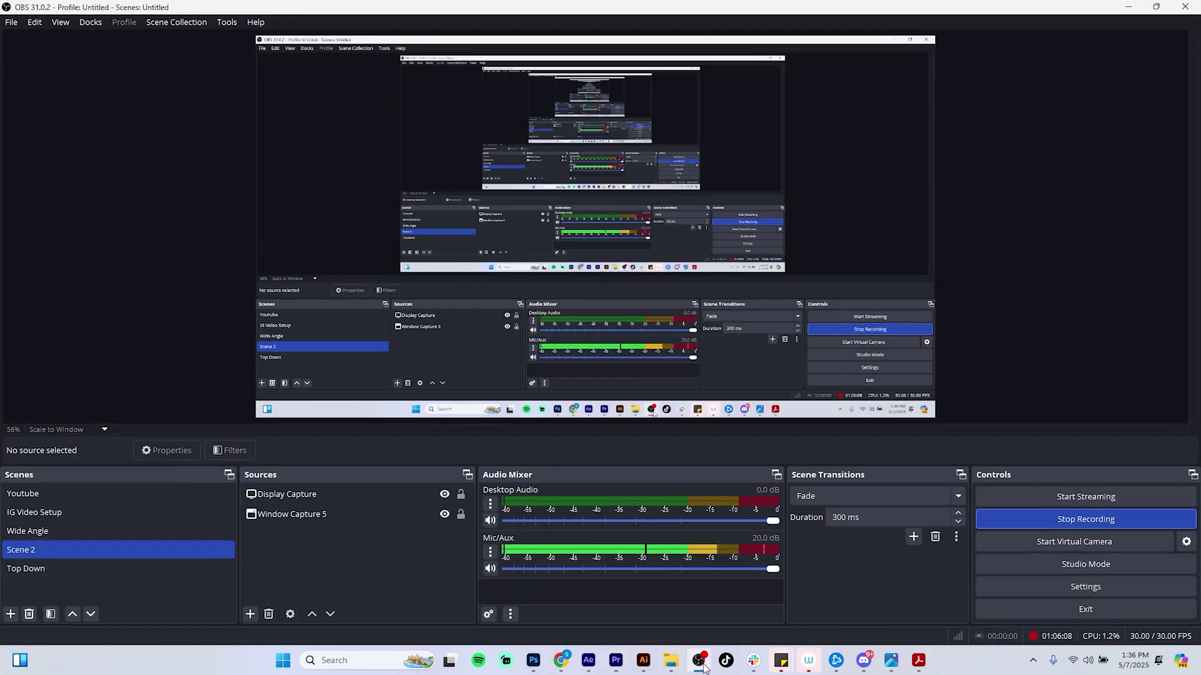
pyautogui.click(699, 660)
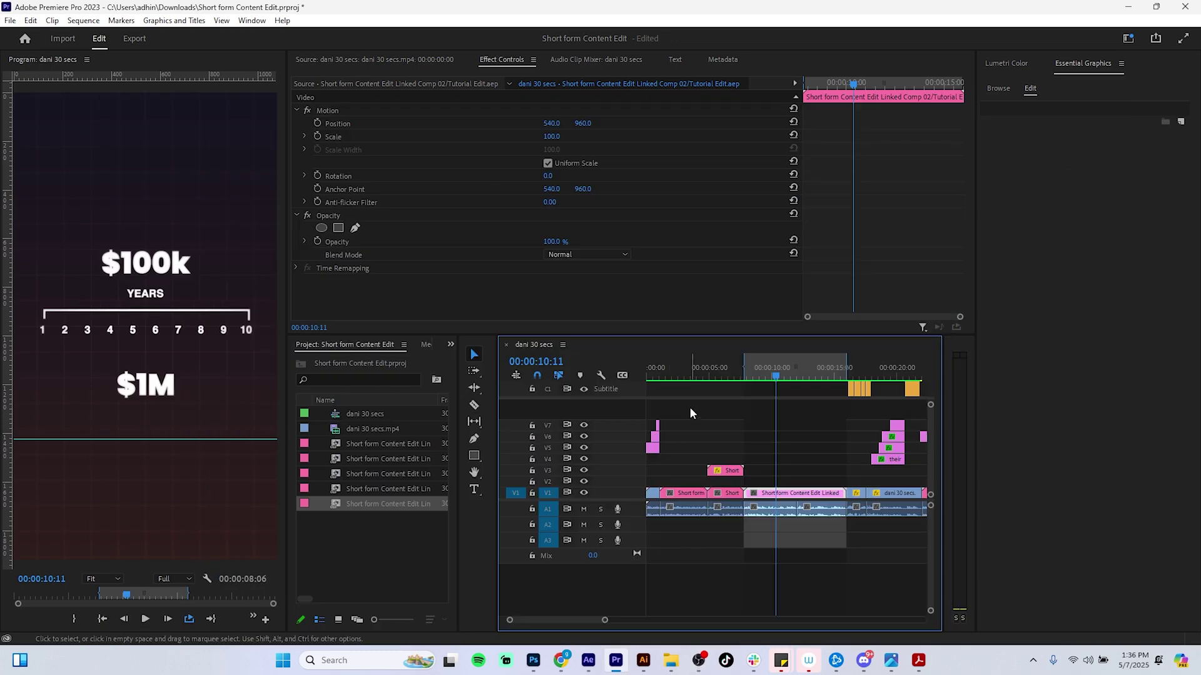
# Step: Move the playhead to 00:00:07:24 and open the $100k–$1M linked composition clip in After Effects for editing
pyautogui.moveTo(777, 377); pyautogui.dragTo(743, 383)
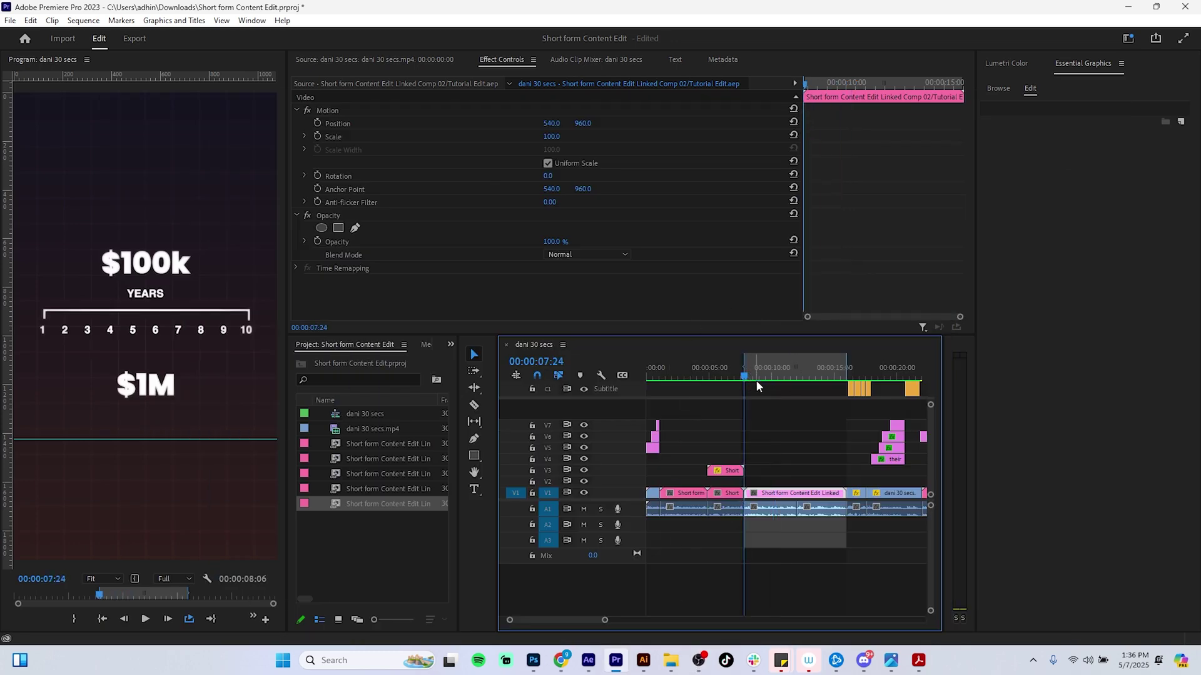
pyautogui.rightClick(794, 500)
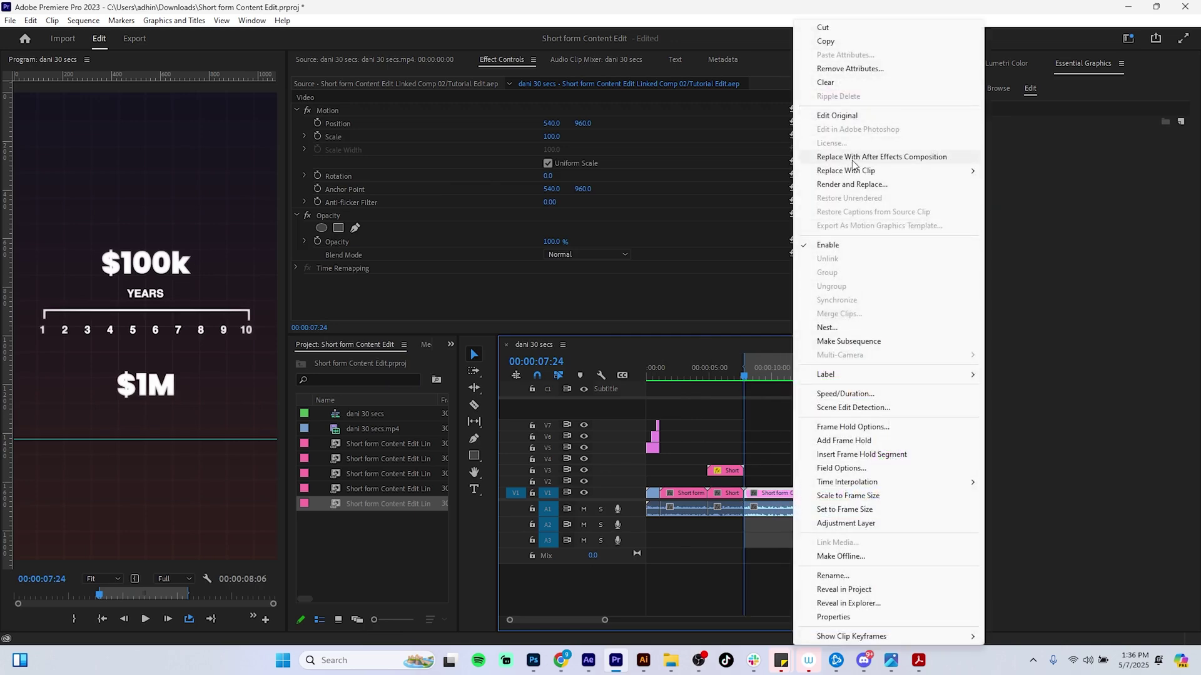
pyautogui.click(838, 116)
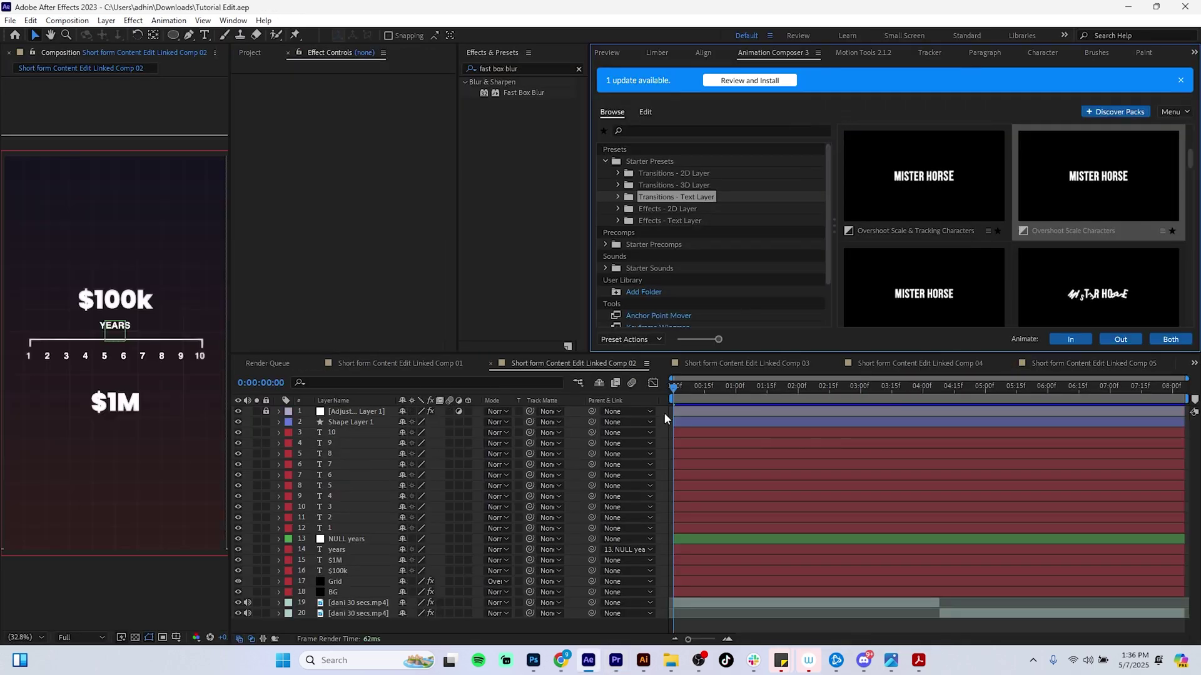
# Step: Preview the composition and trim the start of all graphic layers, from the adjustment layer down to BG, to 0:00:00:20
pyautogui.click(659, 399)
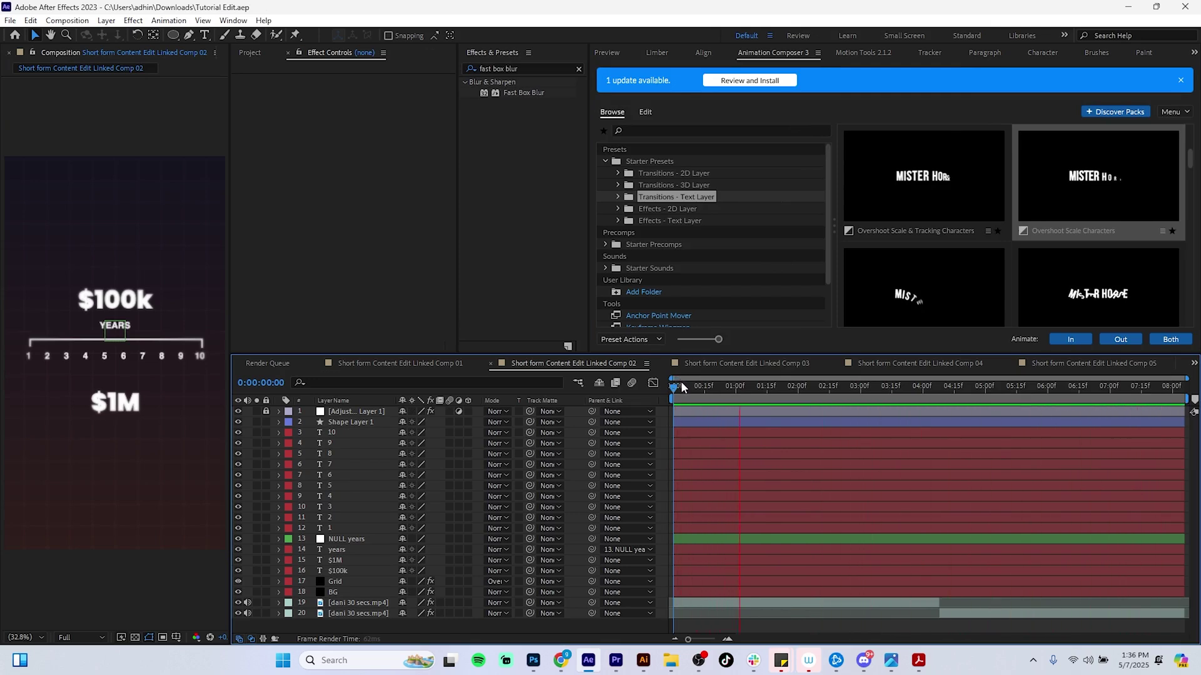
pyautogui.press('space')
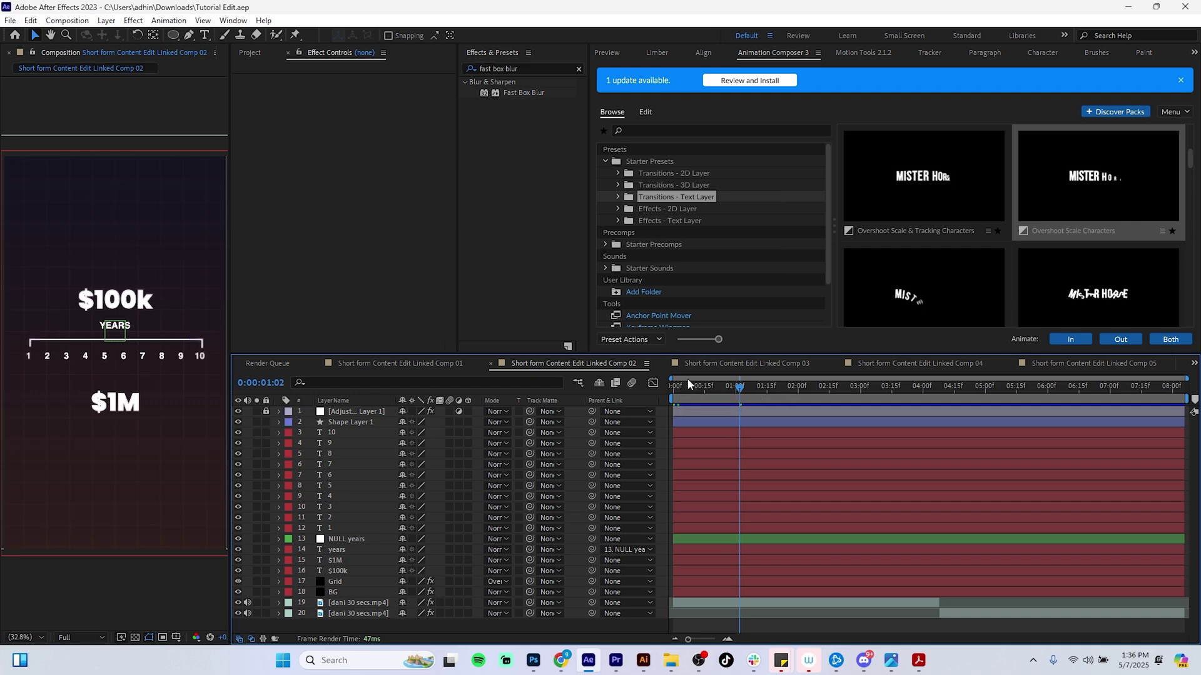
pyautogui.moveTo(679, 388); pyautogui.dragTo(664, 351)
pyautogui.press('space')
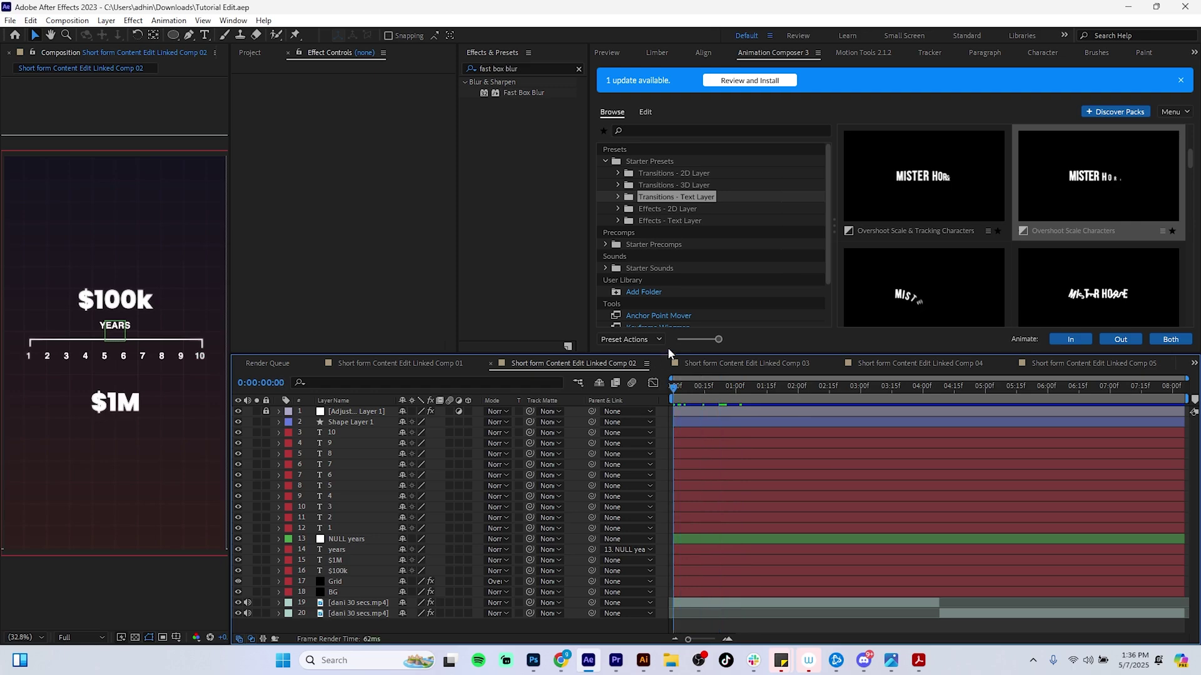
pyautogui.press('space')
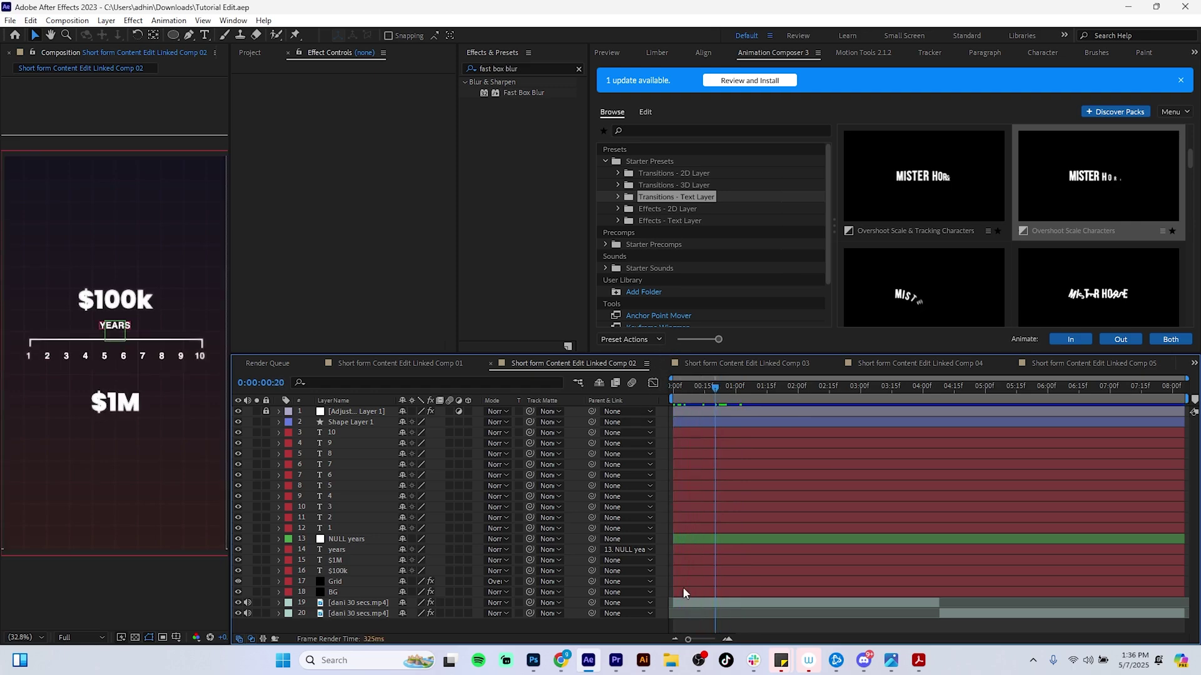
pyautogui.click(355, 594)
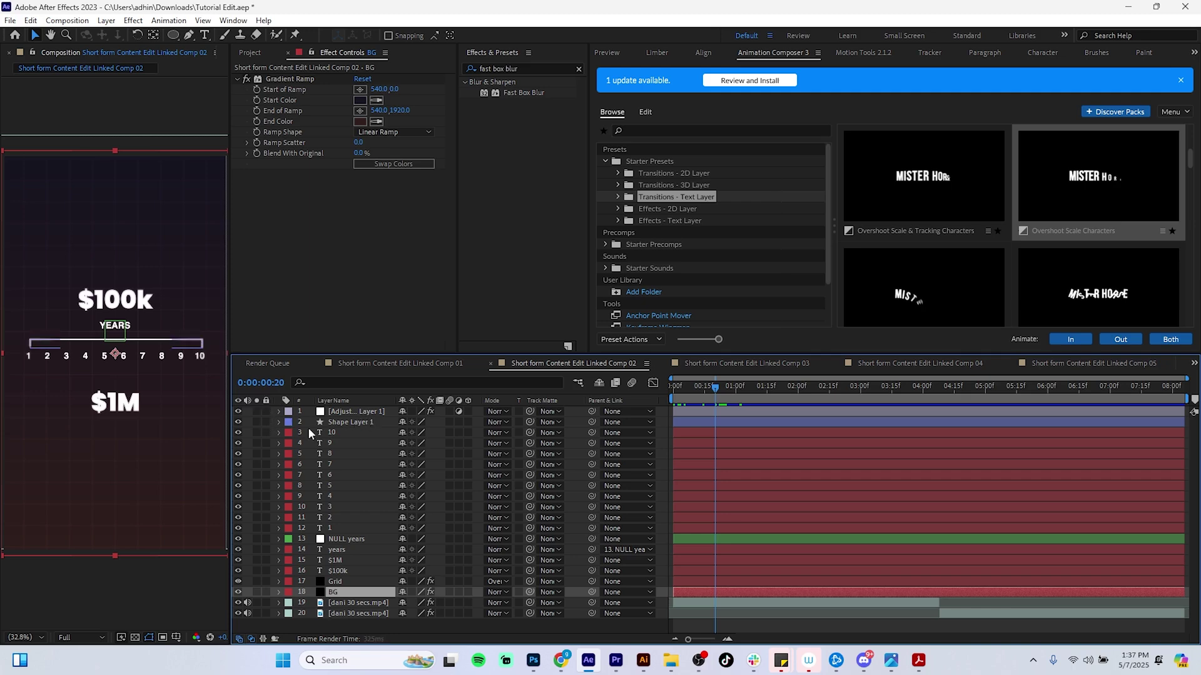
pyautogui.hotkey('ctrl', 'a')
pyautogui.hotkey('alt', '[')
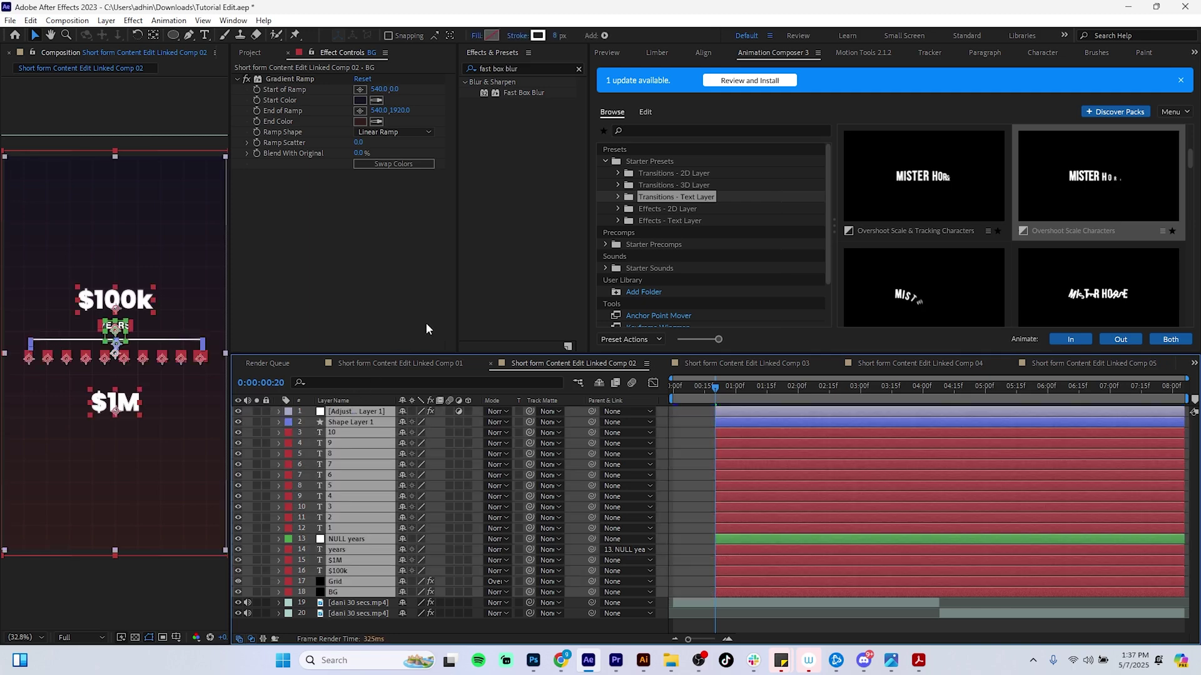
# Step: Deselect the trimmed layers, lock the adjustment layer, and save the project
pyautogui.click(350, 624)
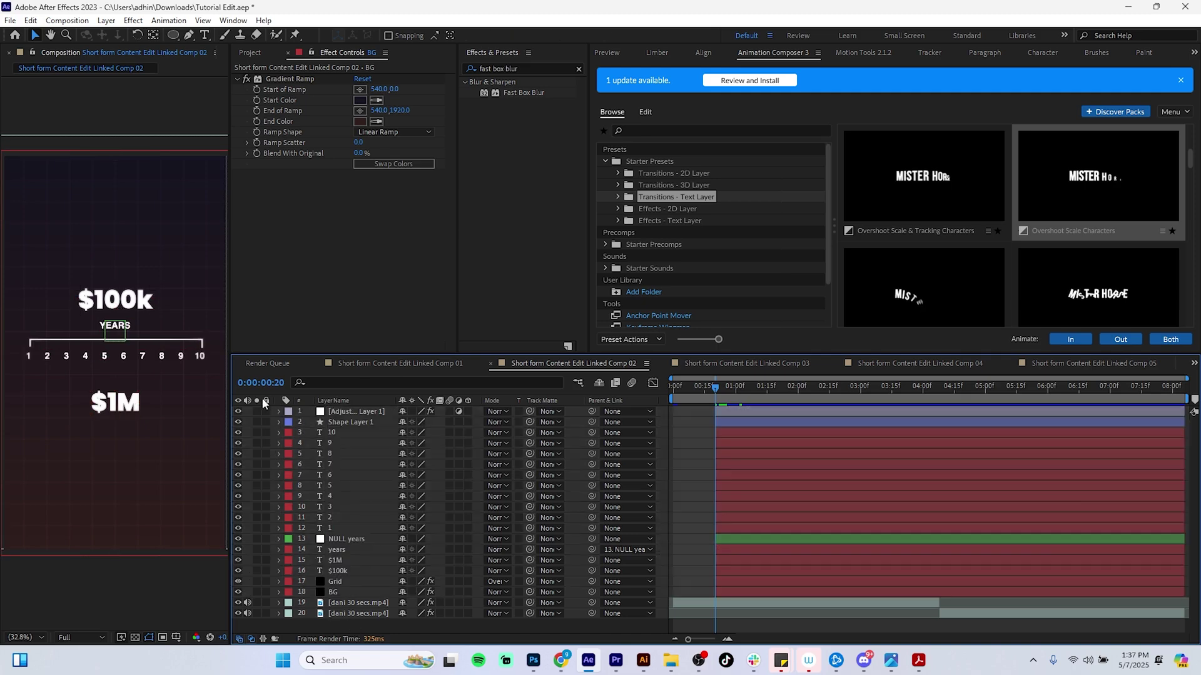
pyautogui.click(265, 411)
pyautogui.hotkey('ctrl', 's')
# Step: Apply the Overshoot Position & Rotate & Scale Characters text preset to the $100k layer as an In transition
pyautogui.click(359, 571)
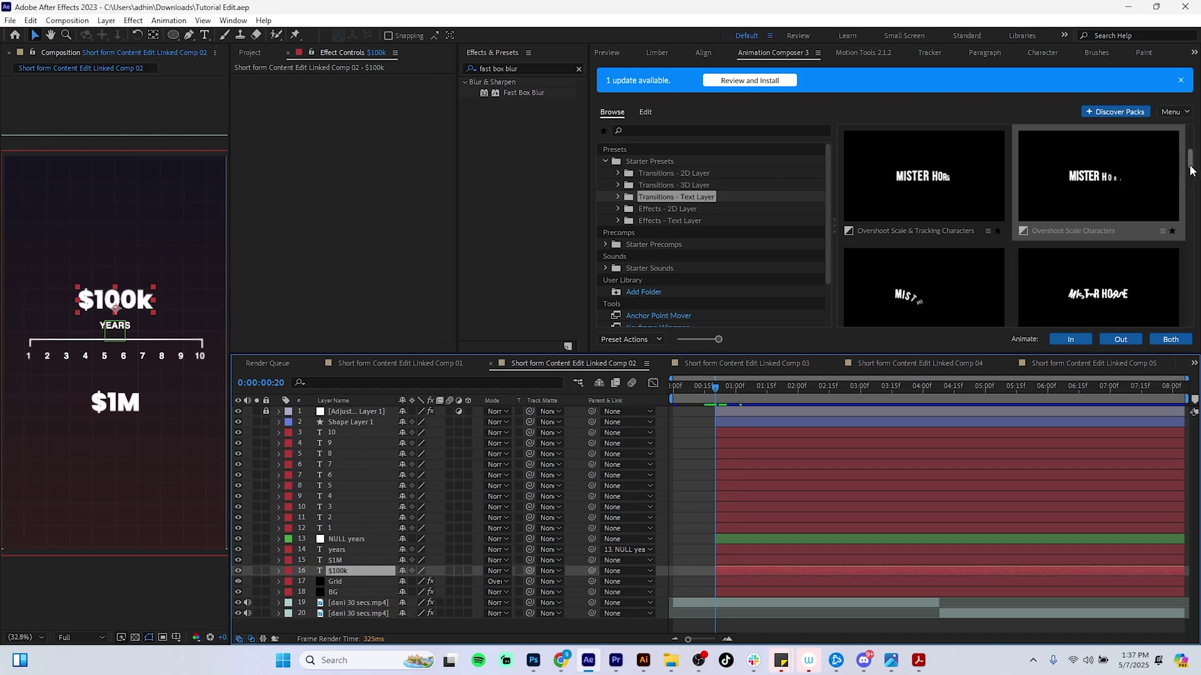
pyautogui.scroll(1, 1192, 161)
pyautogui.scroll(1, 1192, 161)
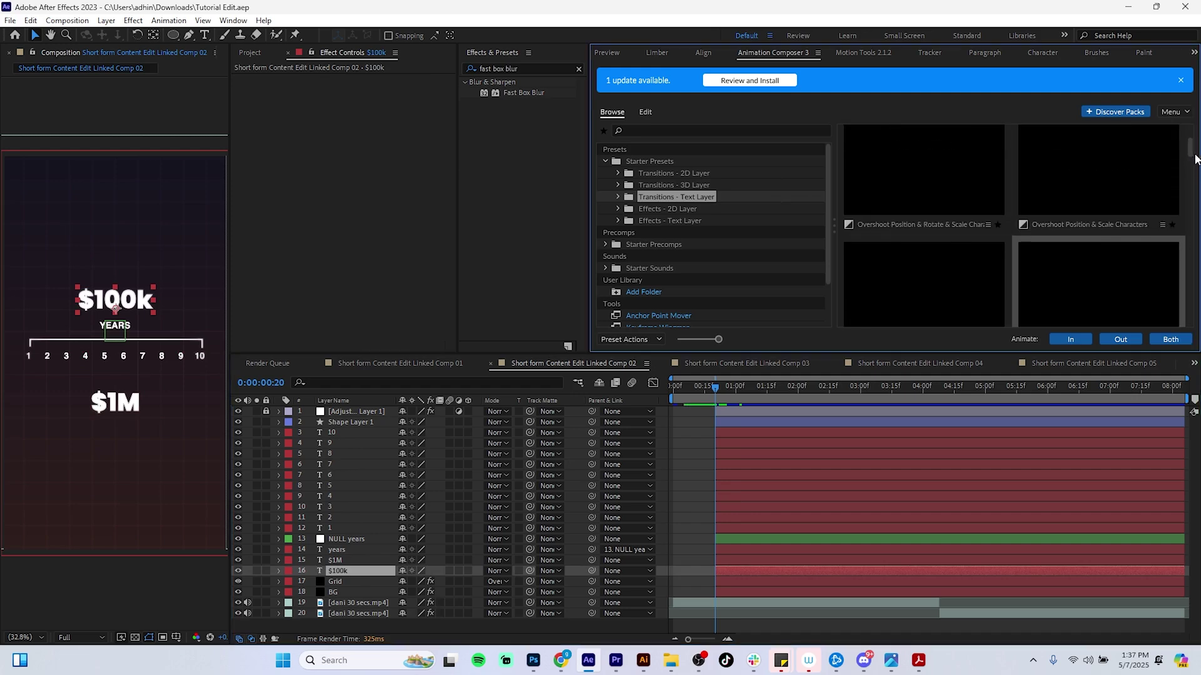
pyautogui.scroll(1, 1191, 159)
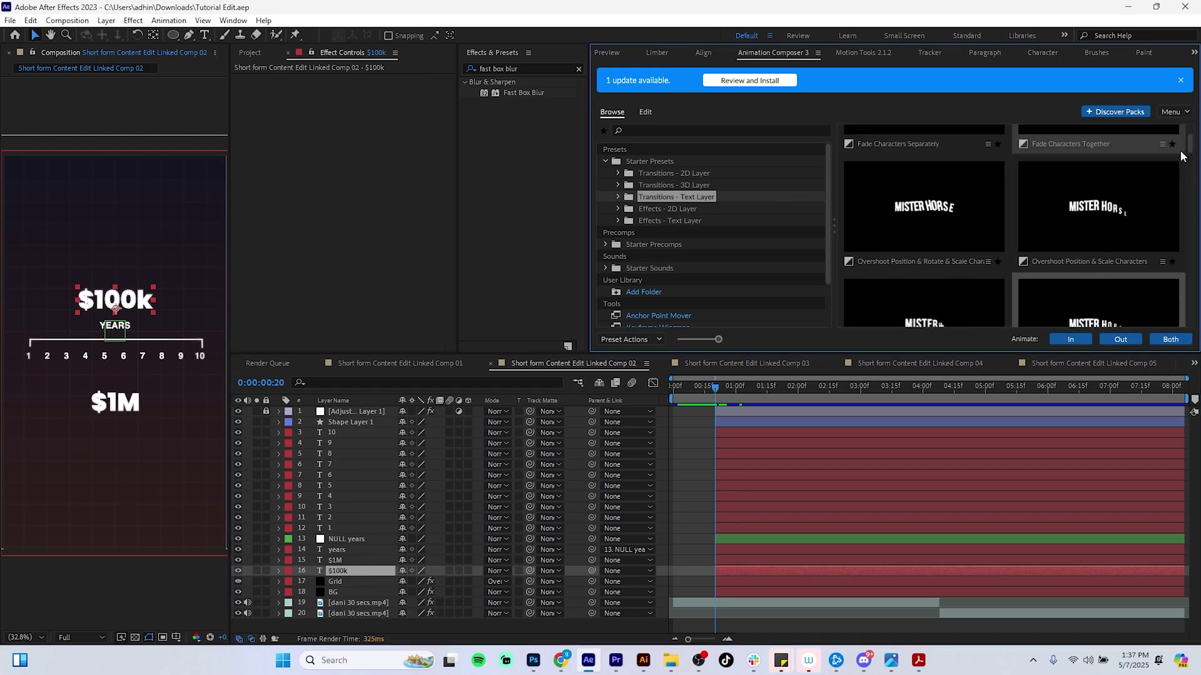
pyautogui.click(951, 208)
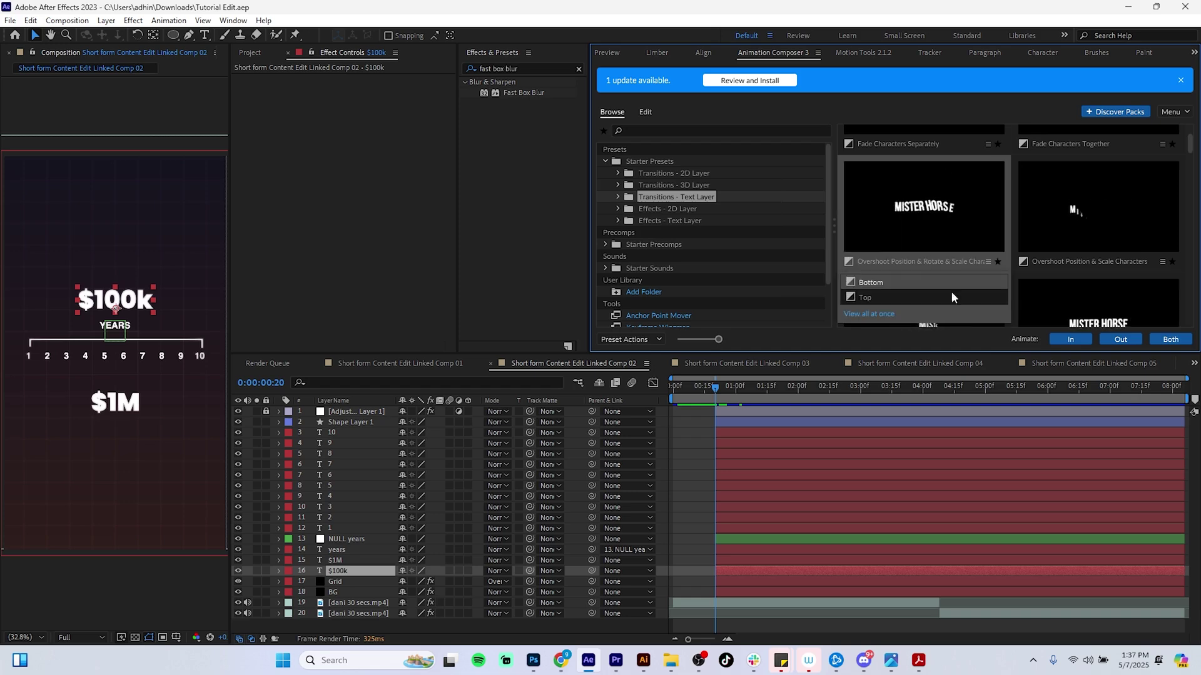
pyautogui.click(1071, 339)
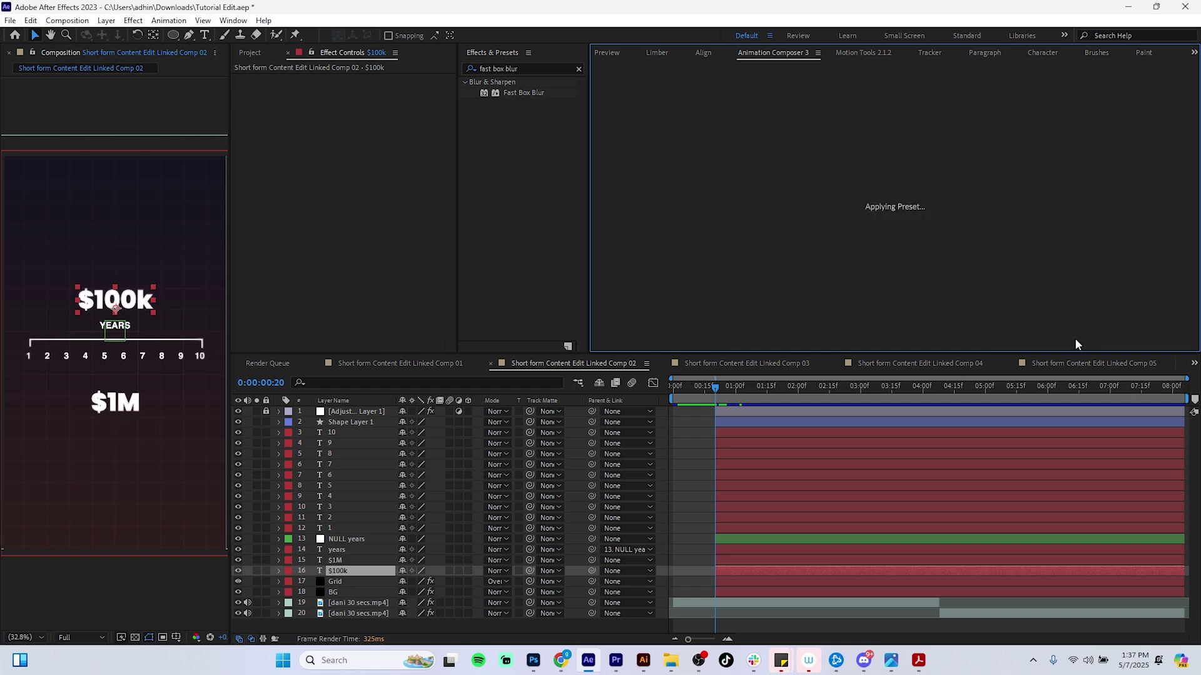
# Step: Shorten the $100k layer's In transition by moving its marker earlier, and preview the composition from the start
pyautogui.moveTo(793, 524); pyautogui.dragTo(760, 524)
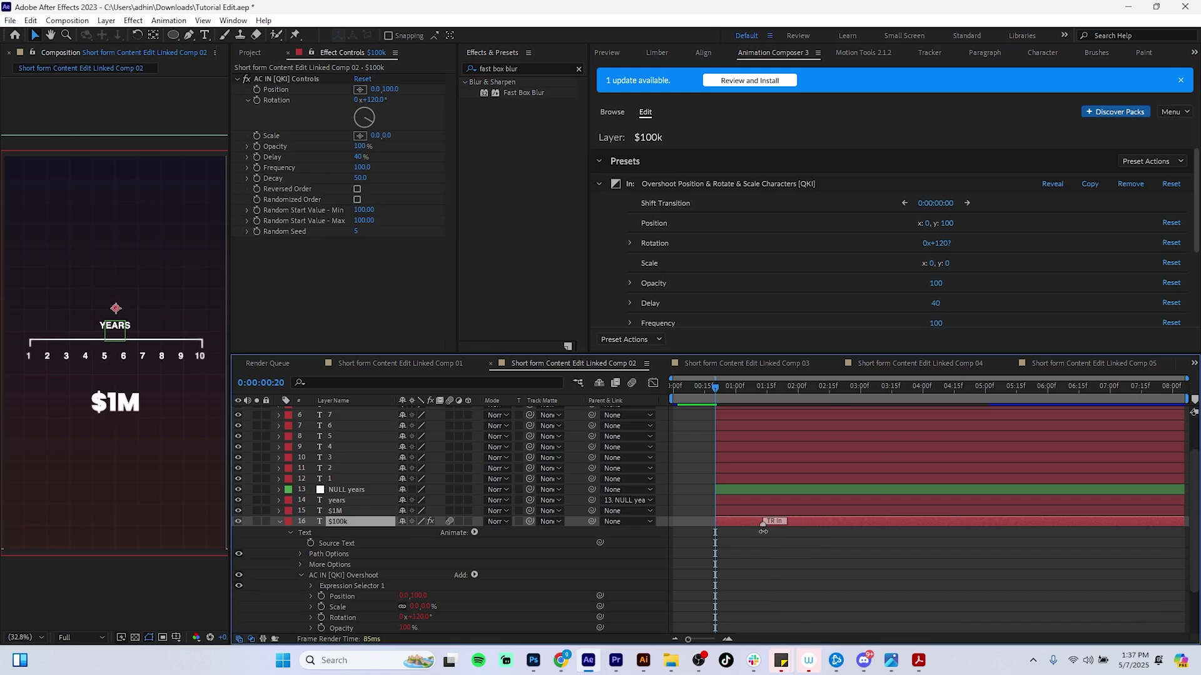
pyautogui.moveTo(717, 388); pyautogui.dragTo(656, 386)
pyautogui.press('space')
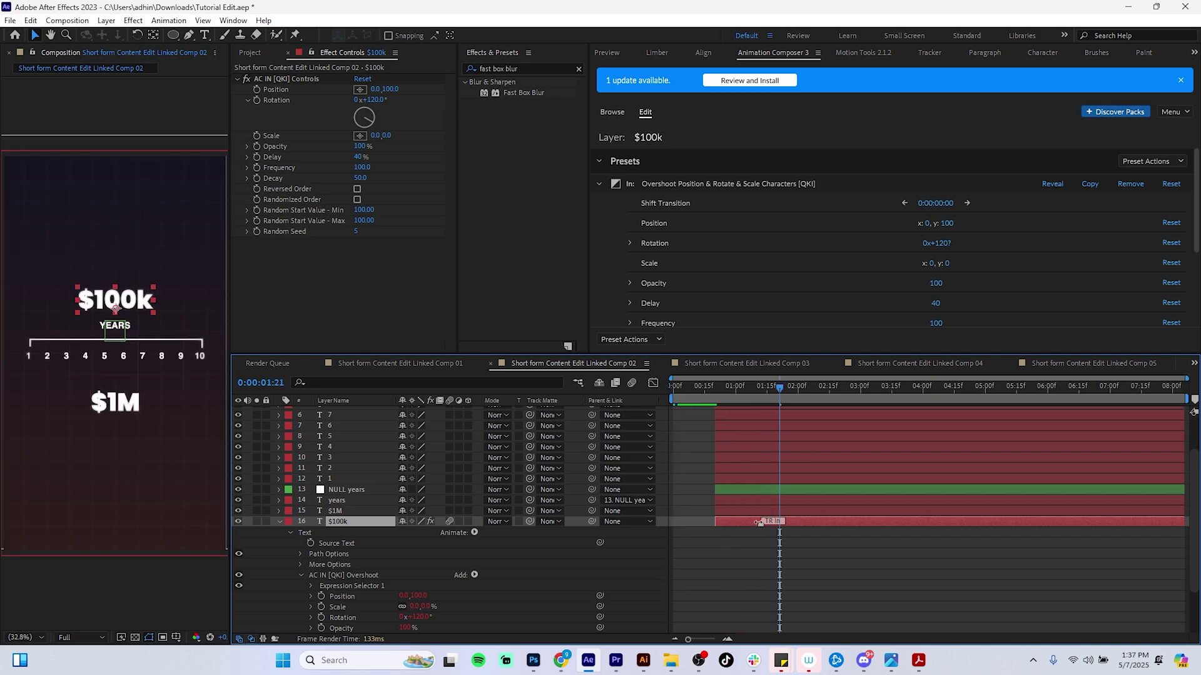
# Step: Lengthen the $100k layer's In transition by moving its marker to nearly 2 seconds, and preview the composition from the start
pyautogui.moveTo(760, 523); pyautogui.dragTo(791, 523)
pyautogui.moveTo(779, 389); pyautogui.dragTo(671, 387)
pyautogui.click(698, 432)
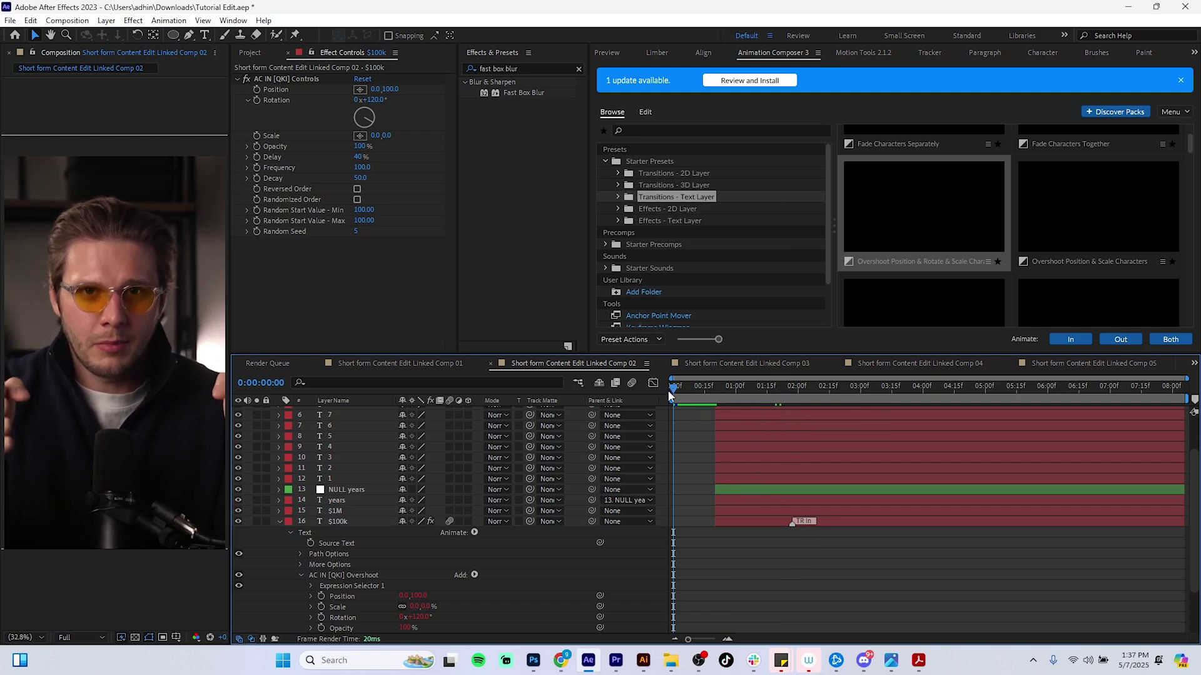
pyautogui.press('space')
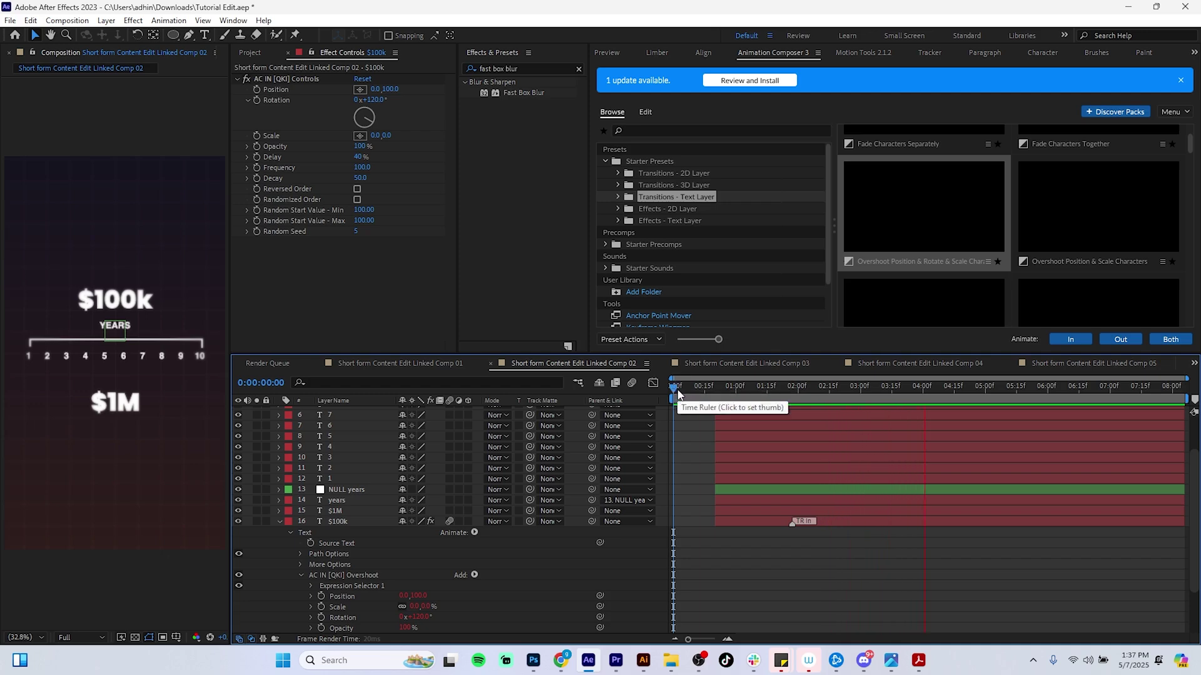
pyautogui.press('space')
pyautogui.press('space')
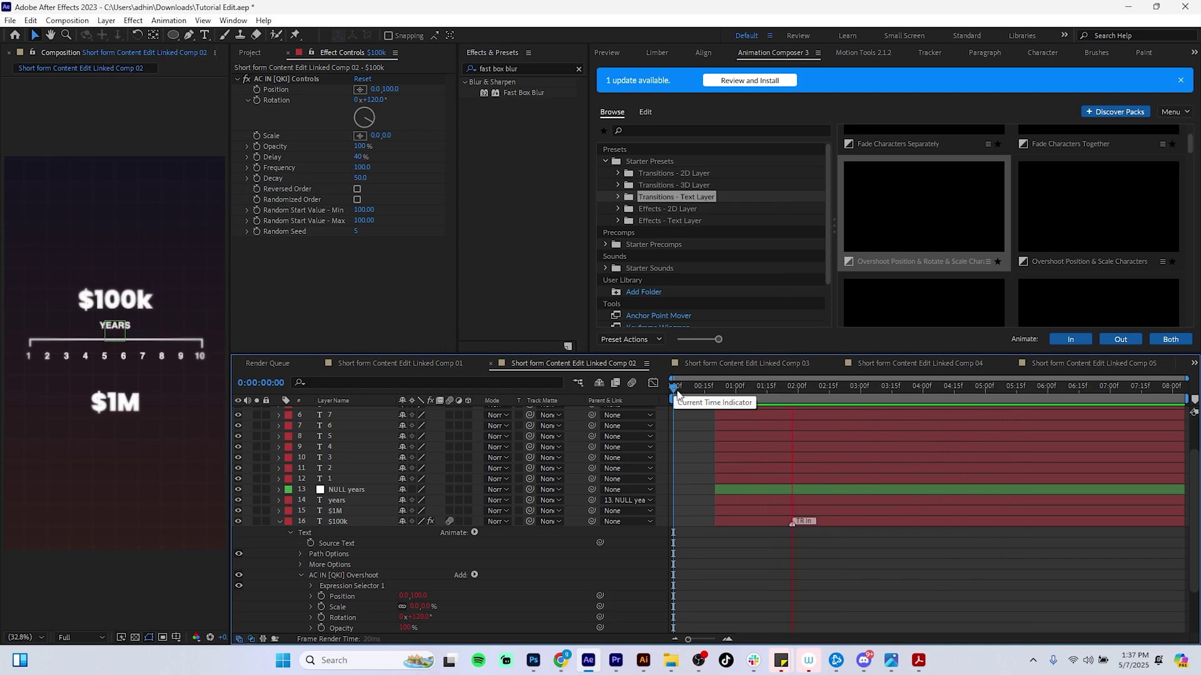
# Step: Move the $100k layer's In transition marker back to just after 0:00:01:15, and preview from the start through 0:00:05:26
pyautogui.moveTo(793, 525); pyautogui.dragTo(769, 525)
pyautogui.moveTo(707, 386); pyautogui.dragTo(673, 370)
pyautogui.press('space')
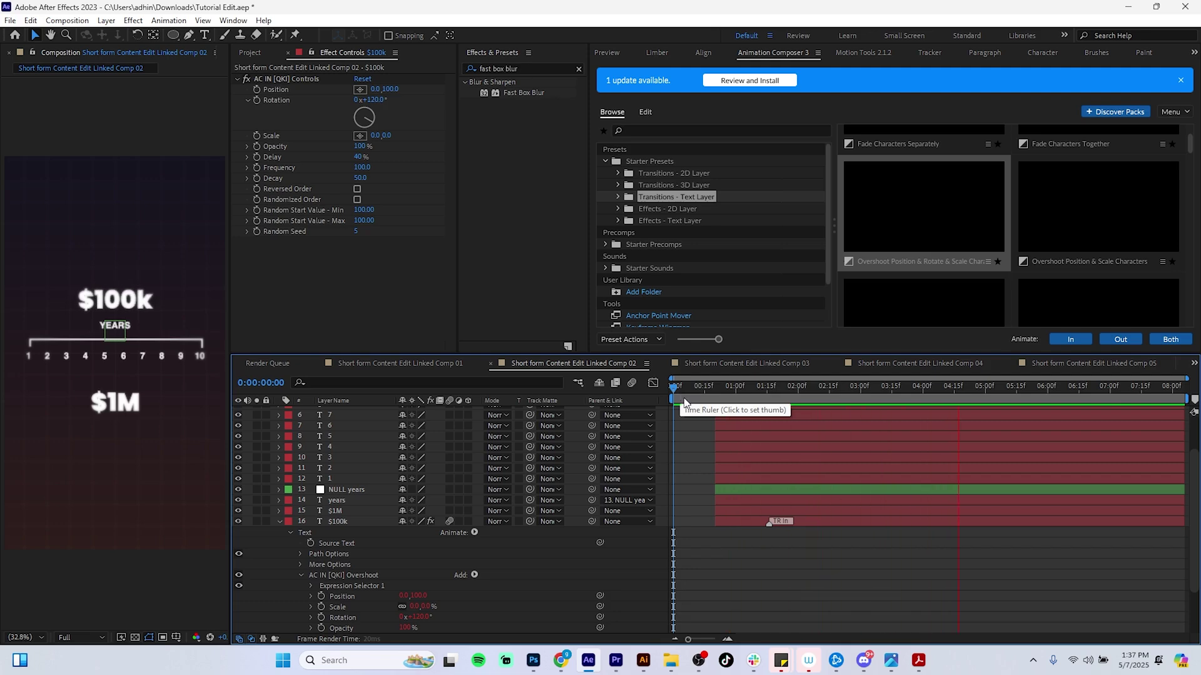
pyautogui.press('space')
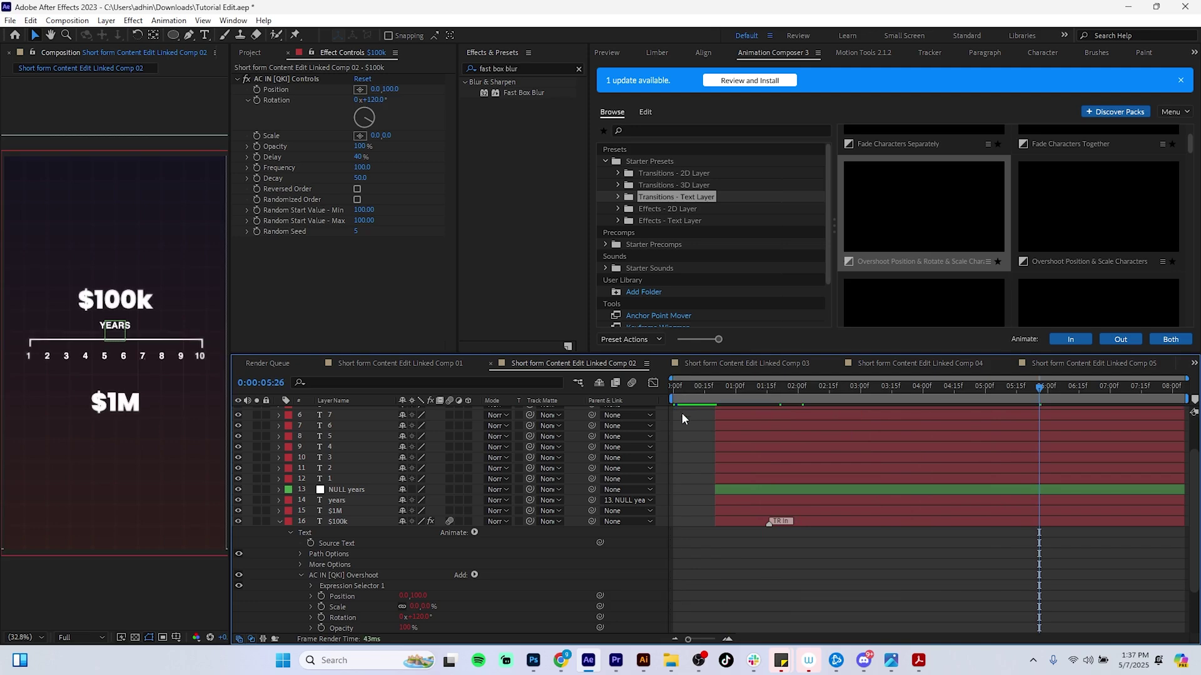
# Step: Collapse the $100k layer's properties and trim the start of the $1M layer to 0:00:05:18
pyautogui.press('pageup')
pyautogui.press('pageup')
pyautogui.press('pageup')
pyautogui.press('pageup')
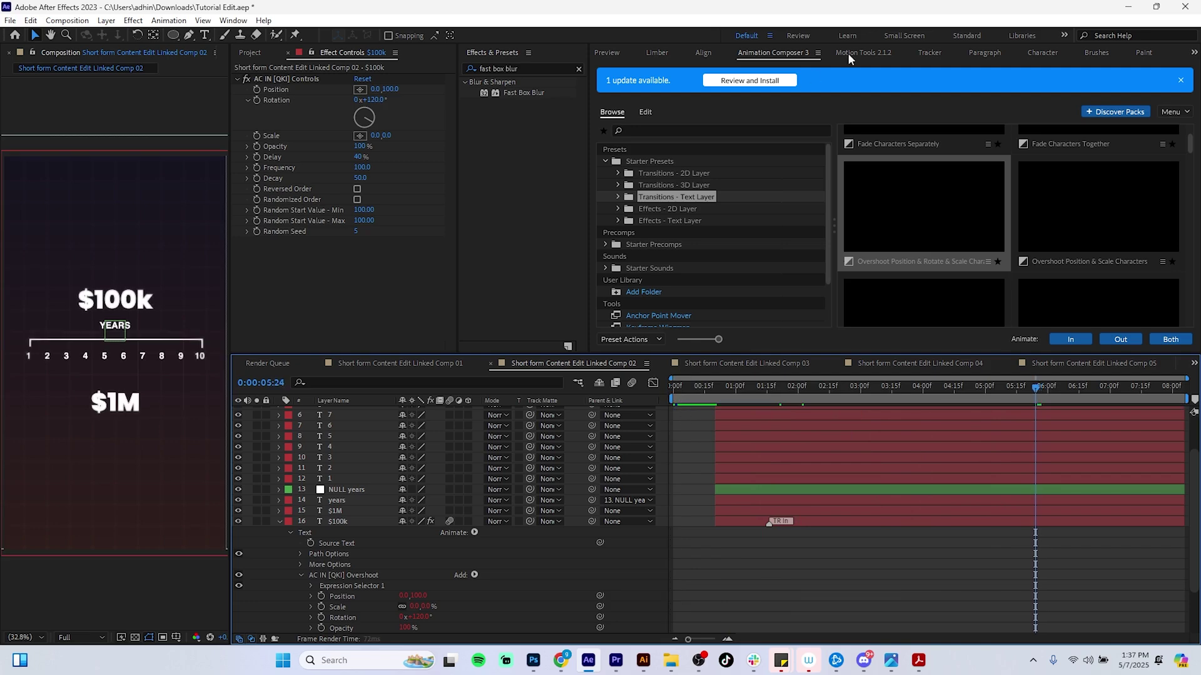
pyautogui.click(280, 521)
pyautogui.click(332, 517)
pyautogui.click(341, 562)
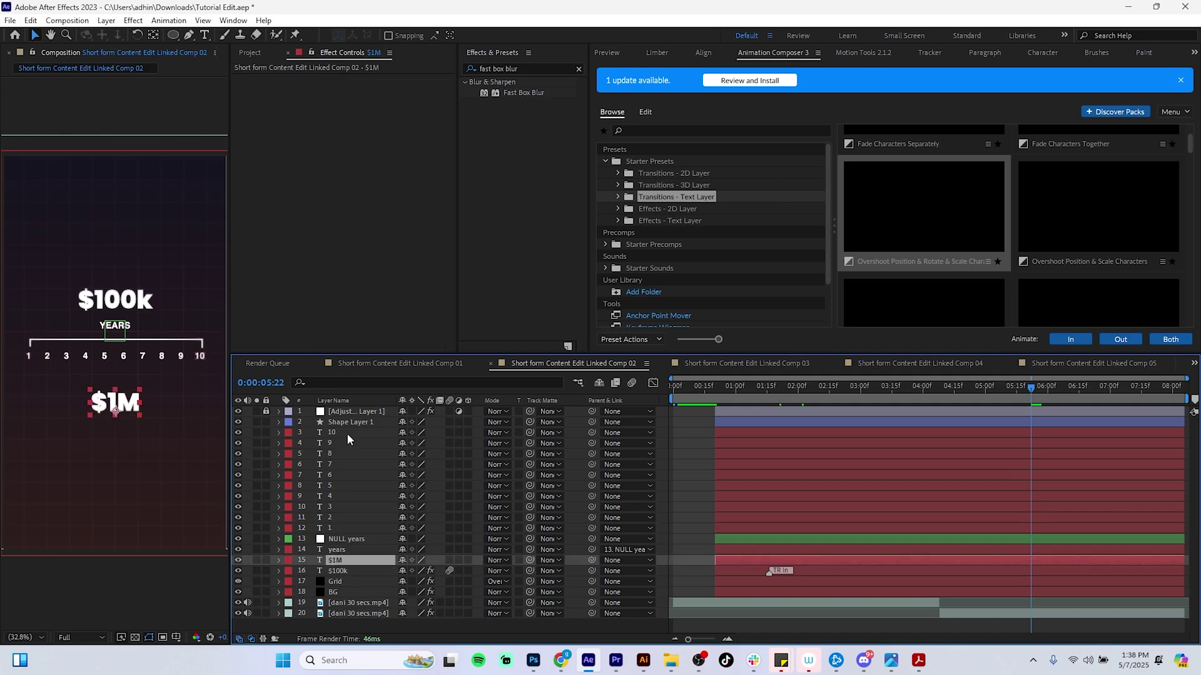
pyautogui.hotkey('alt', '[')
pyautogui.press('pageup')
pyautogui.press('pageup')
pyautogui.press('pageup')
pyautogui.press('pageup')
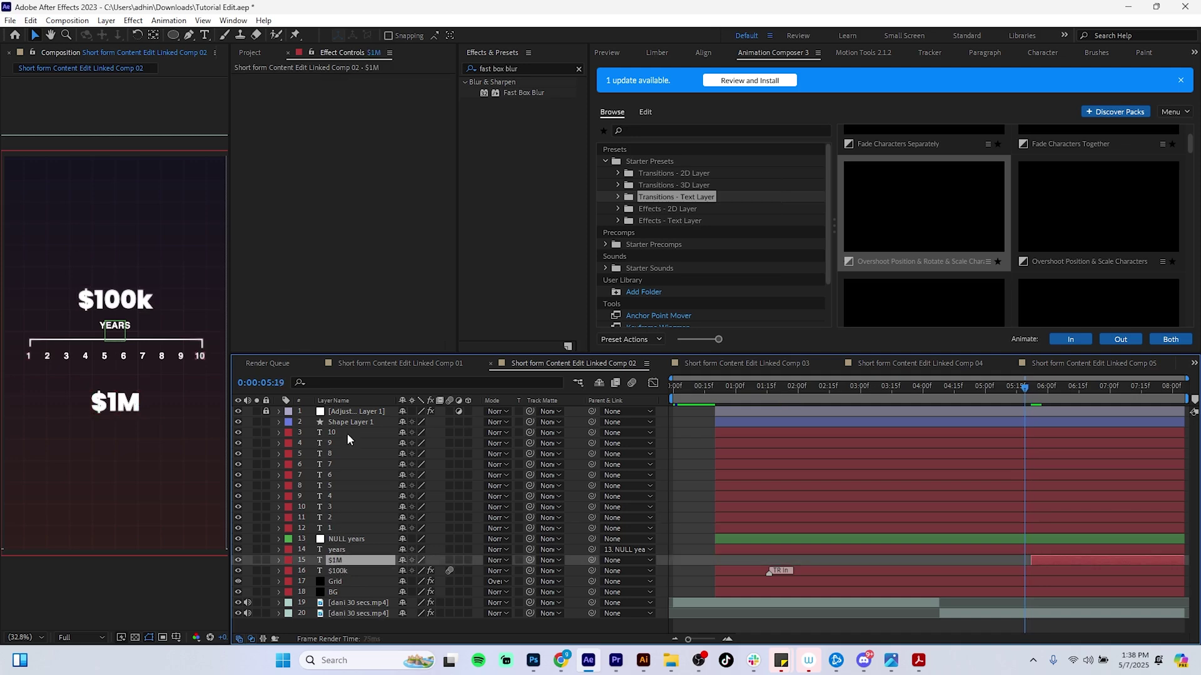
pyautogui.hotkey('alt', '[')
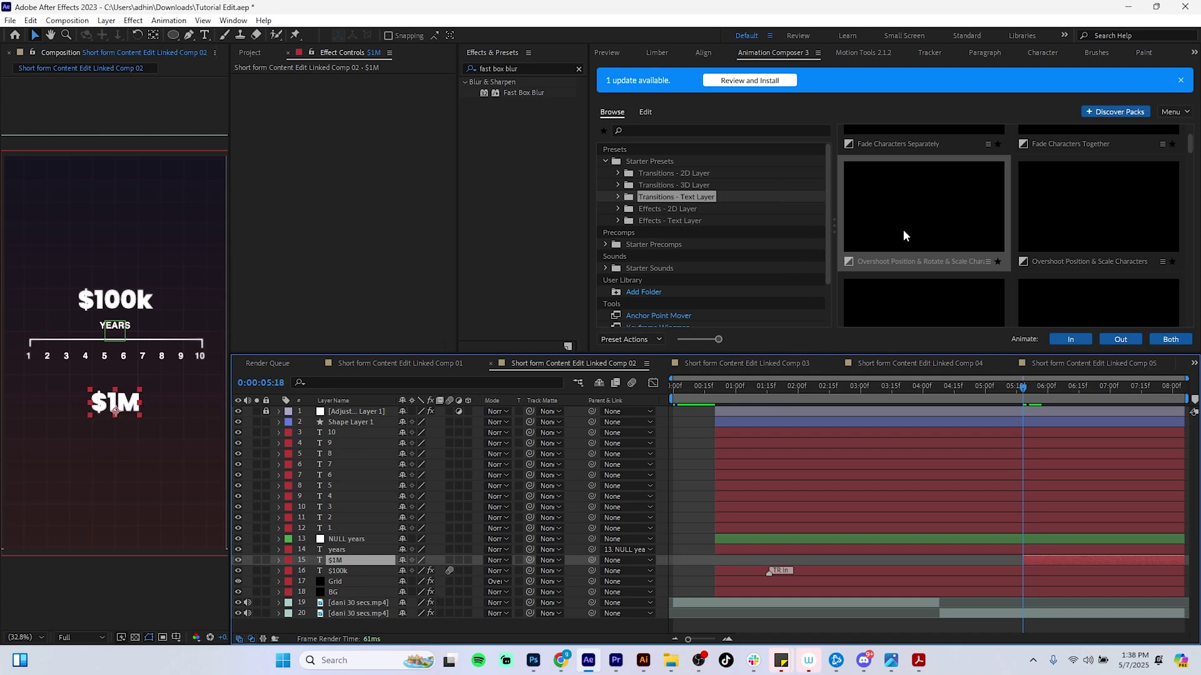
# Step: Apply the Overshoot Position & Rotate & Scale Characters preset to the $1M layer as an In transition, and preview from the start
pyautogui.click(933, 221)
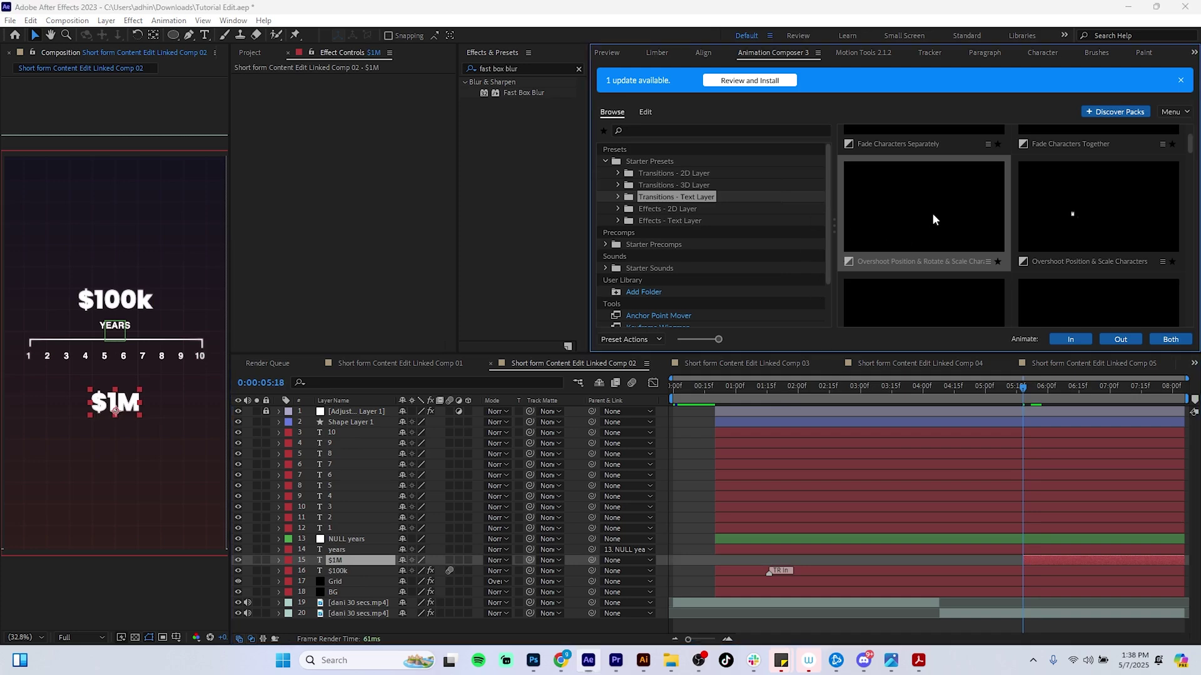
pyautogui.click(1070, 339)
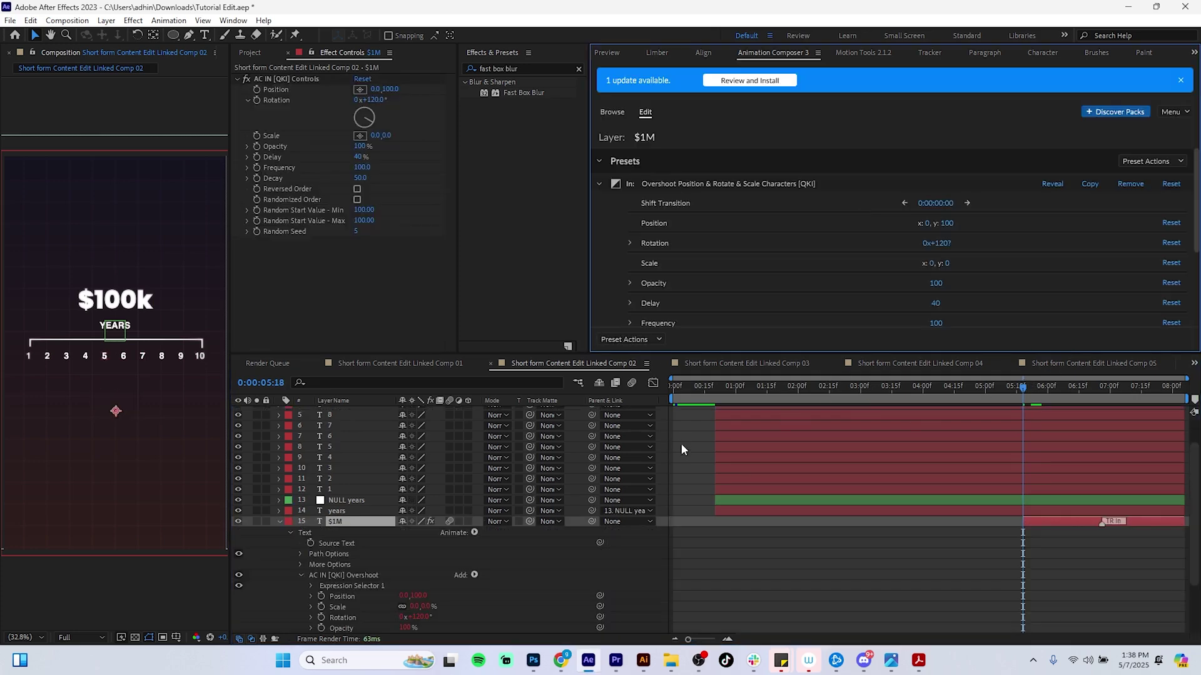
pyautogui.click(279, 521)
pyautogui.press('Home')
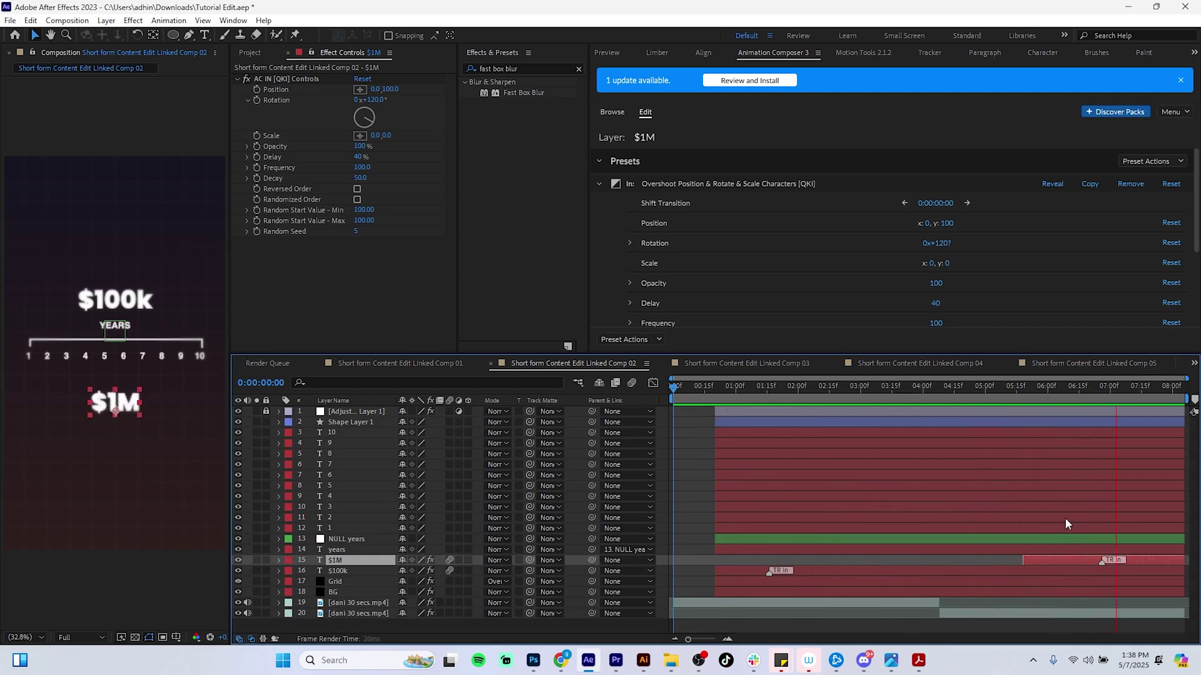
pyautogui.press('space')
# Step: Speed up the $1M layer's In transition by moving its marker to just after 6 seconds, and return the playhead to the start
pyautogui.moveTo(1102, 561); pyautogui.dragTo(1059, 560)
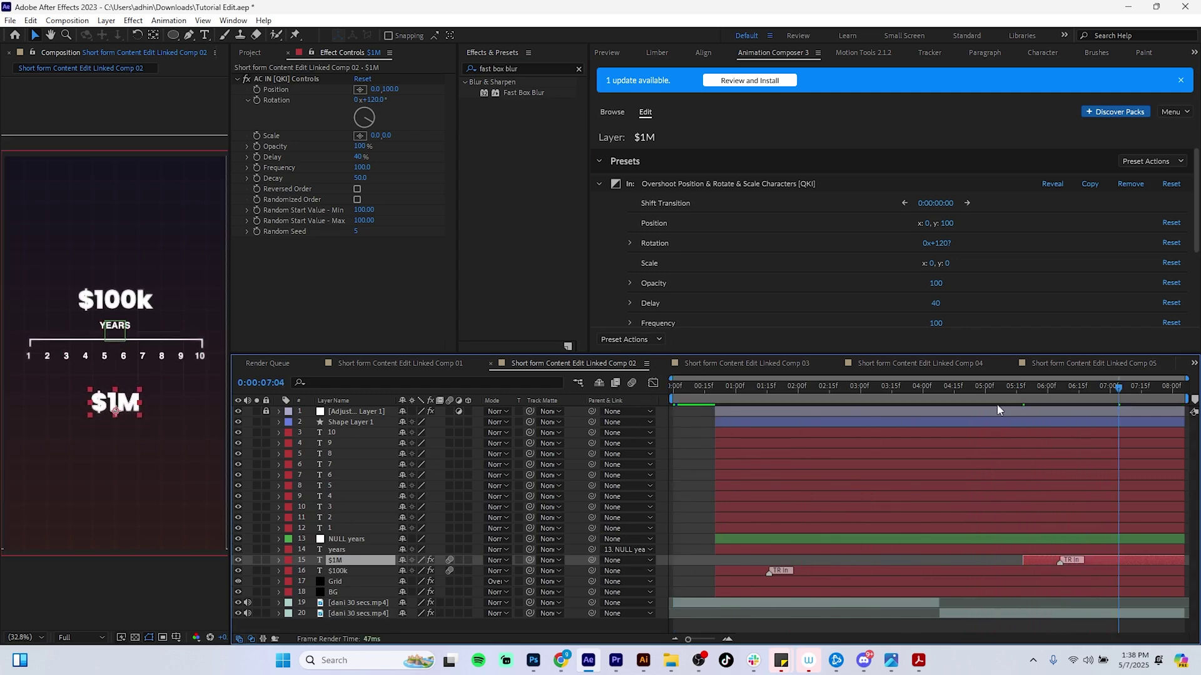
pyautogui.moveTo(999, 389); pyautogui.dragTo(673, 439)
pyautogui.click(682, 438)
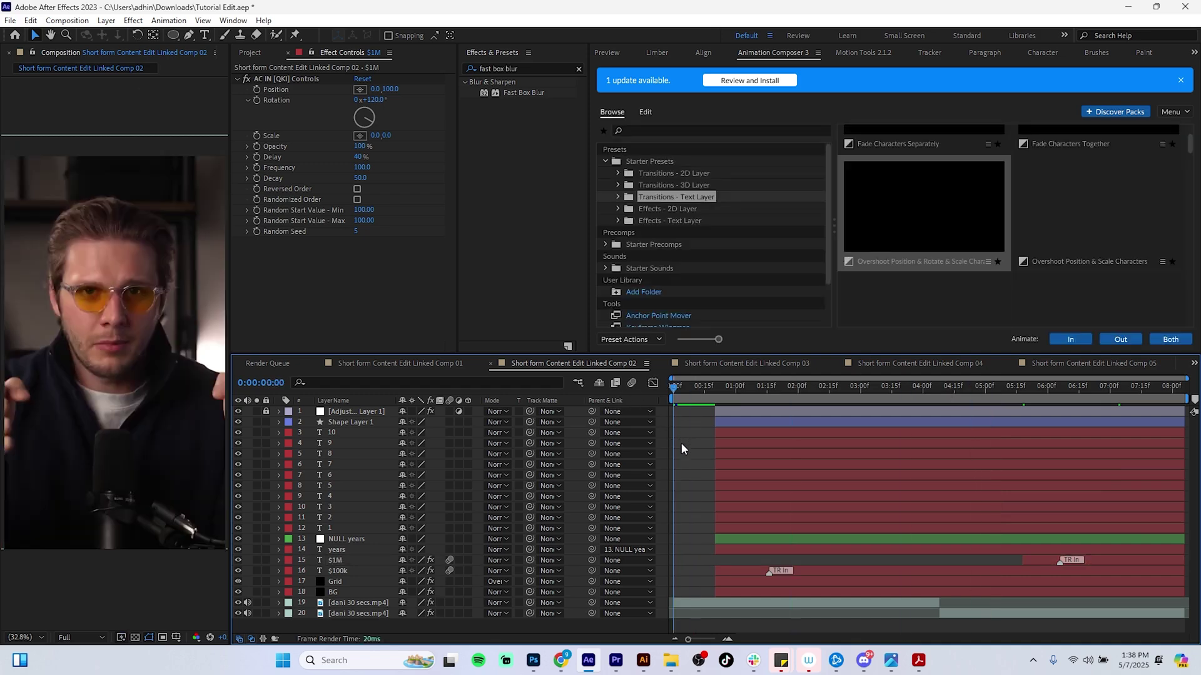
# Step: Preview the $1M animation with the work area starting at 0:00:05:03, and extend the work area back to the composition start
pyautogui.click(990, 389)
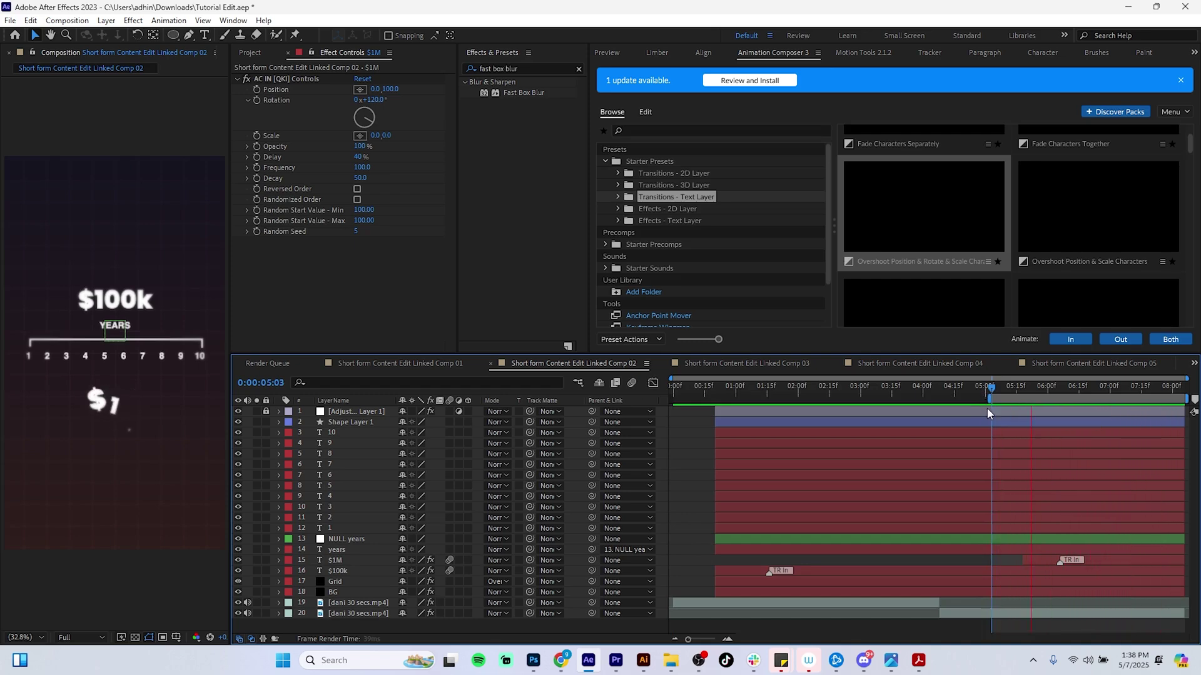
pyautogui.press('space')
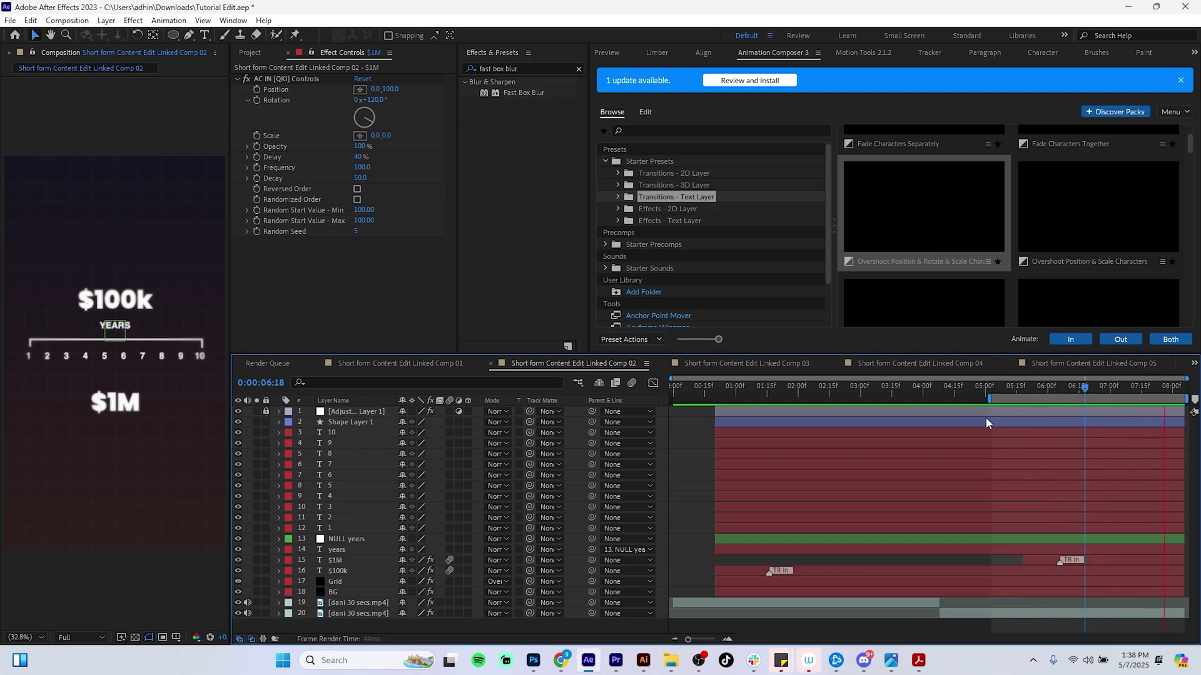
pyautogui.press('space')
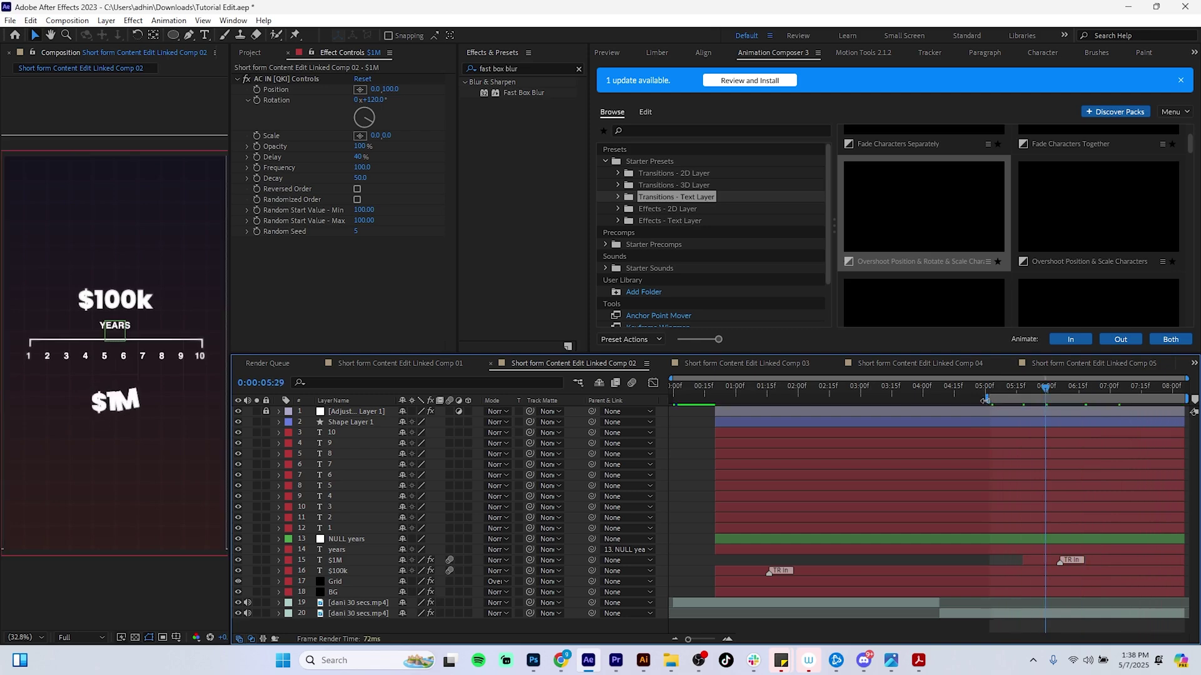
pyautogui.moveTo(986, 400); pyautogui.dragTo(599, 426)
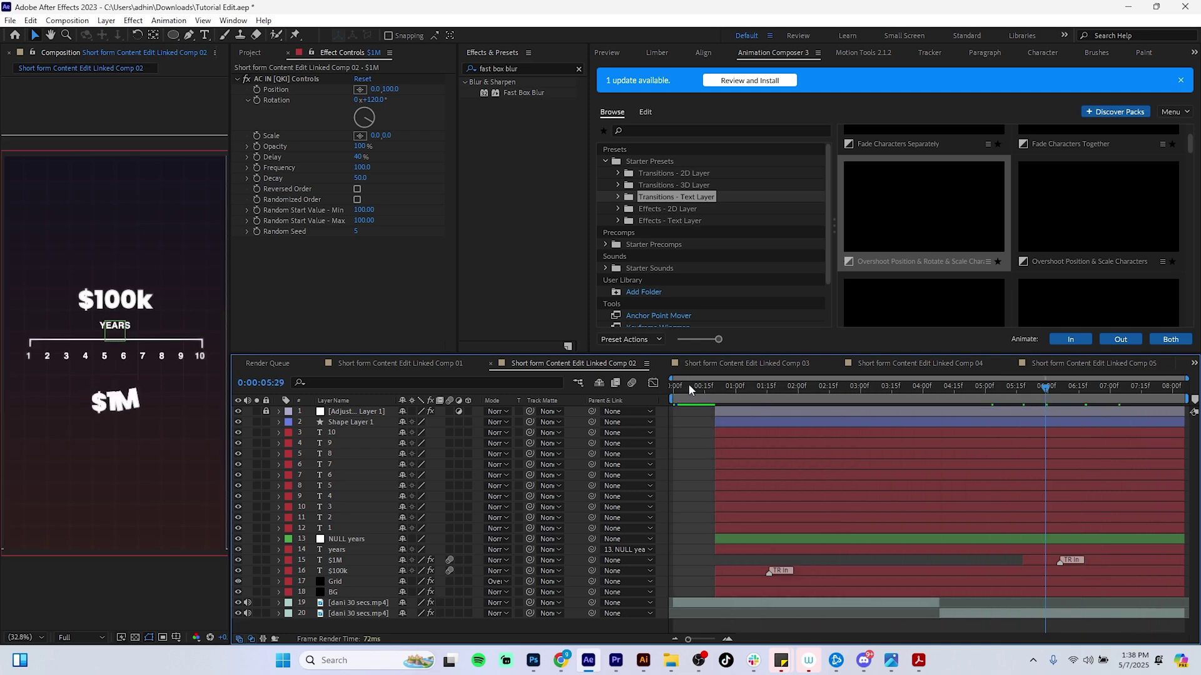
# Step: Preview the composition from the start and stop playback at 0:00:02:10
pyautogui.moveTo(689, 390); pyautogui.dragTo(651, 380)
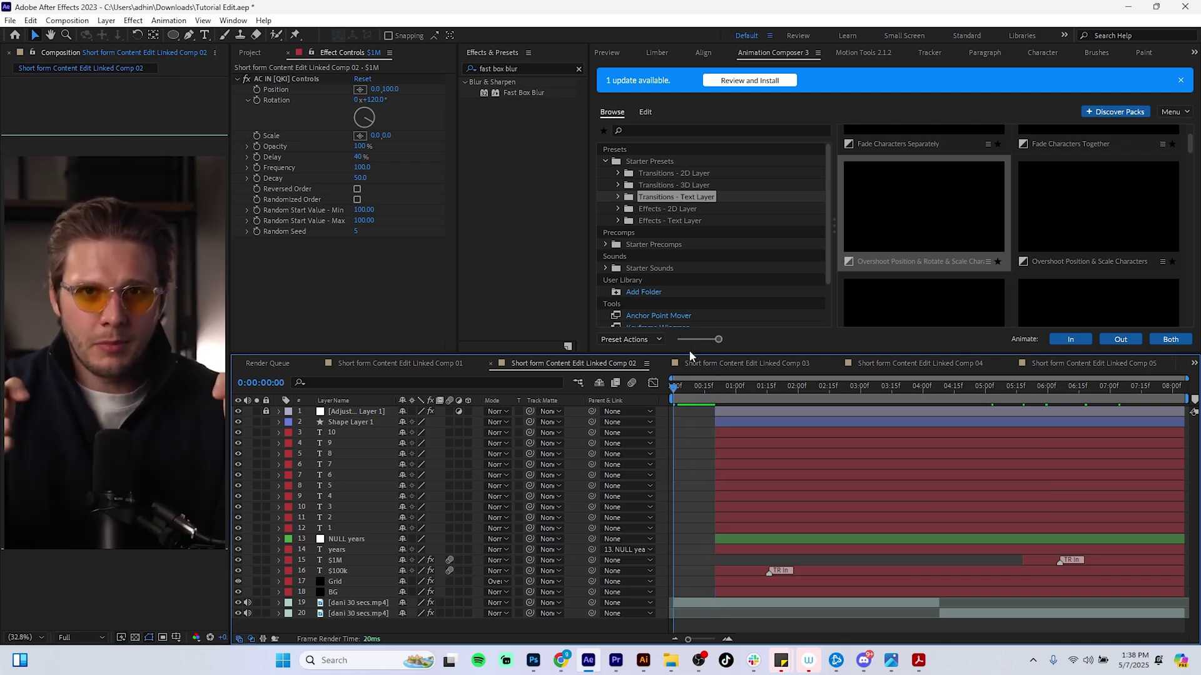
pyautogui.press('space')
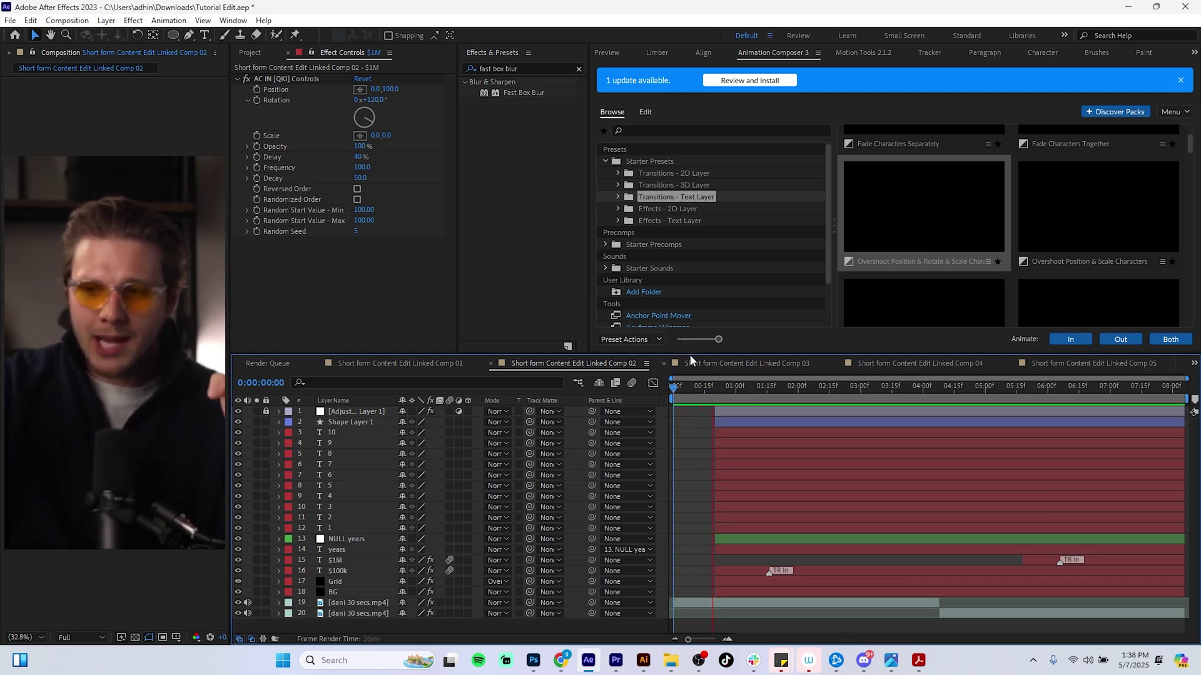
pyautogui.press('space')
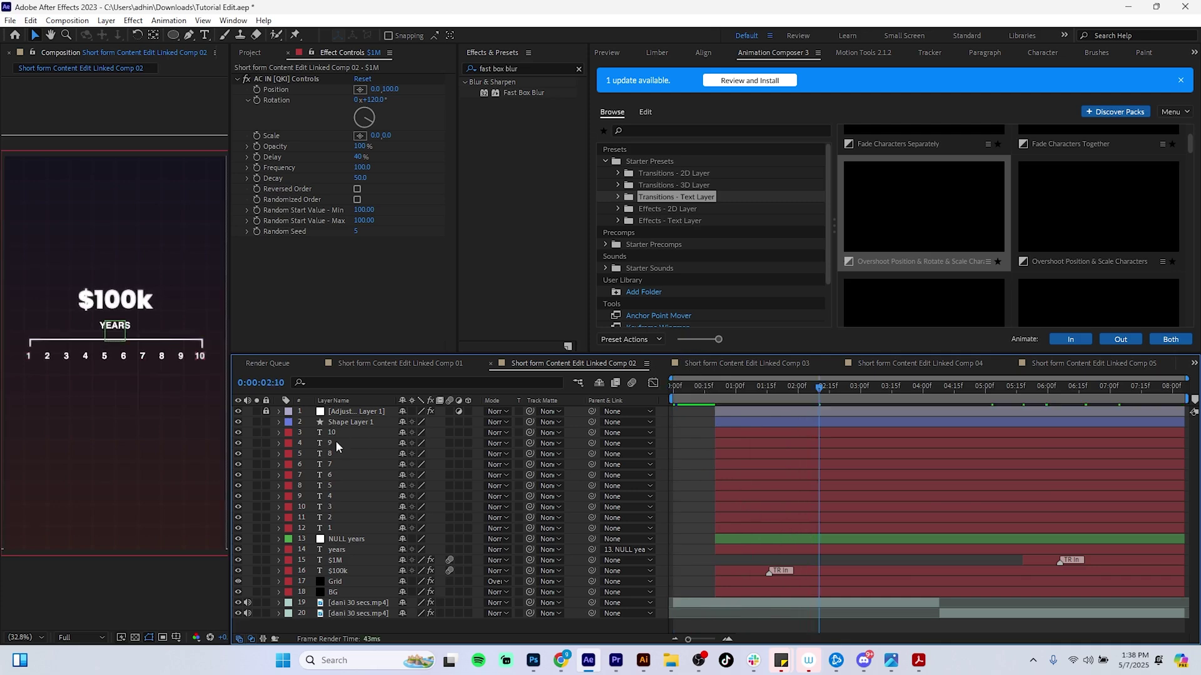
# Step: Trim the start of the years layer to 0:00:02:10 and keyframe its Opacity from 100% there to 0% at 0:00:02:12
pyautogui.click(351, 551)
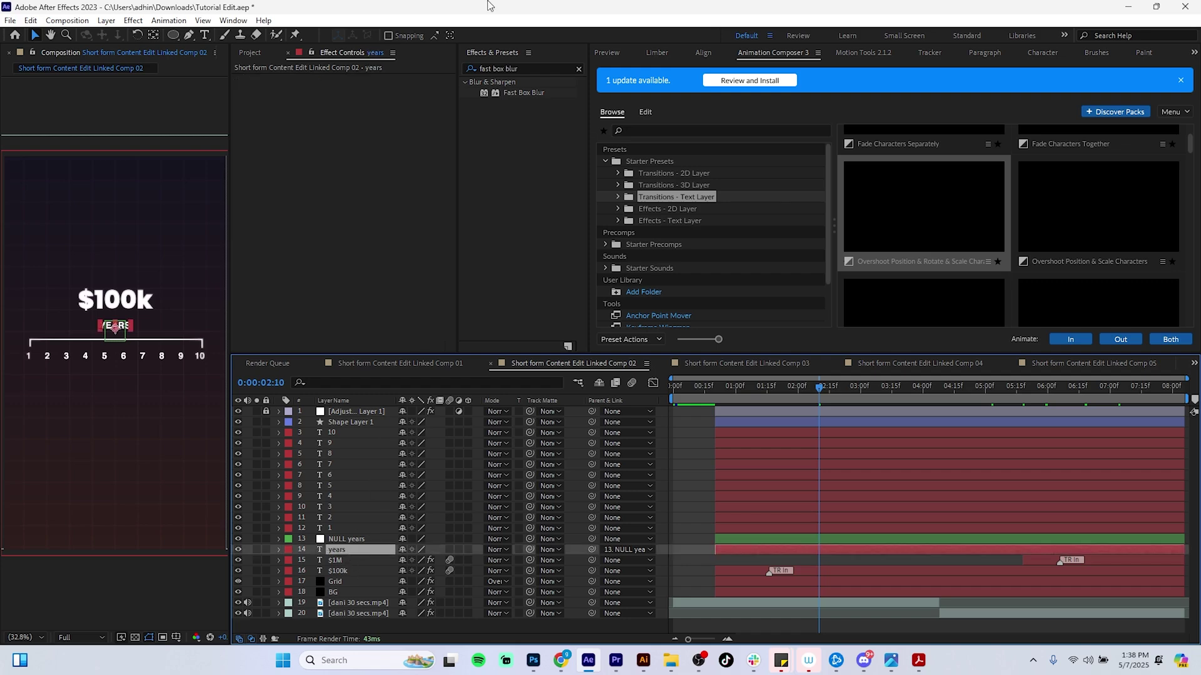
pyautogui.press('t')
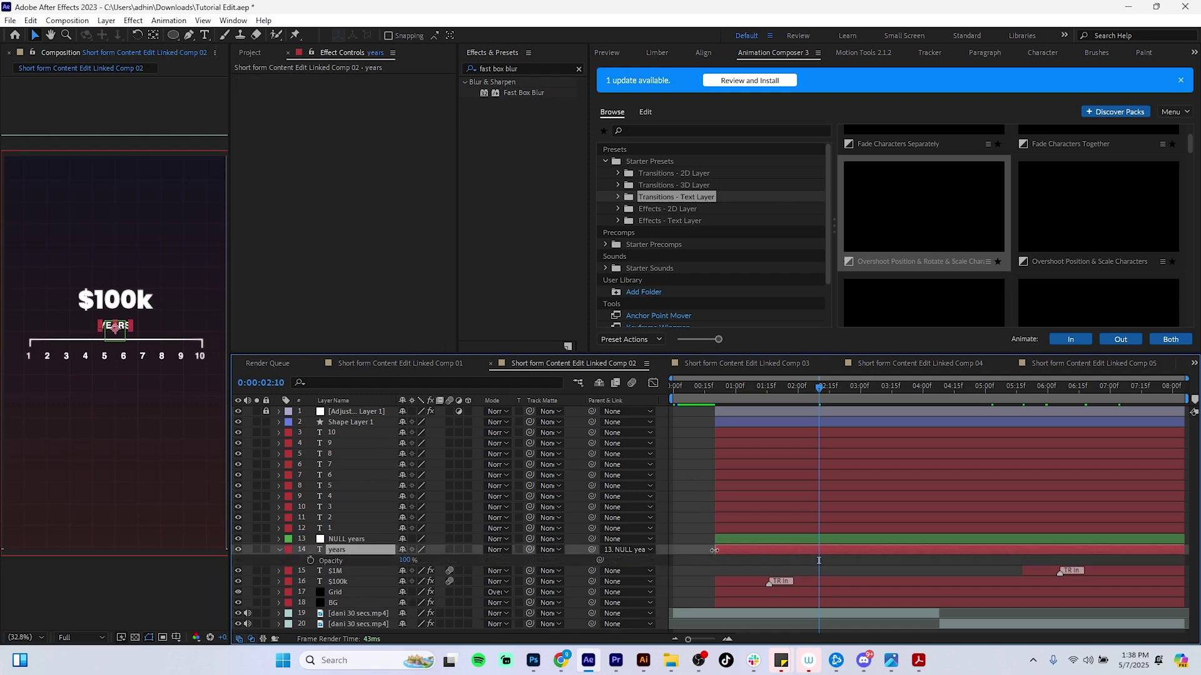
pyautogui.moveTo(714, 550); pyautogui.dragTo(819, 551)
pyautogui.click(311, 560)
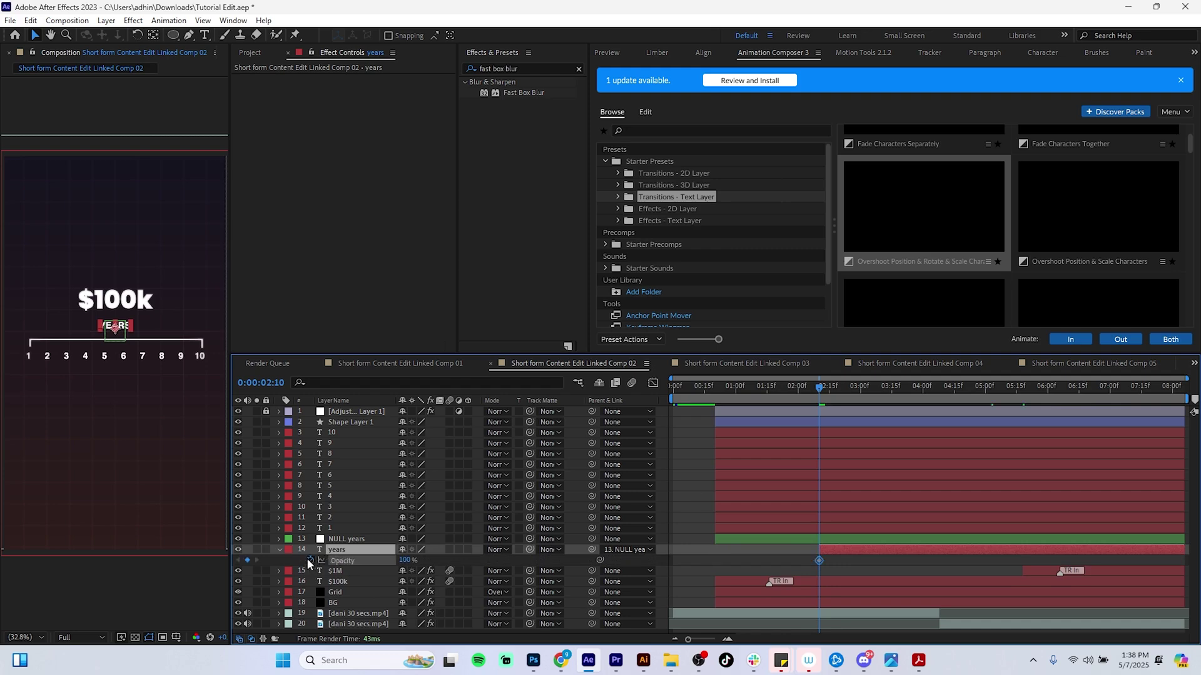
pyautogui.press('pagedown')
pyautogui.press('pagedown')
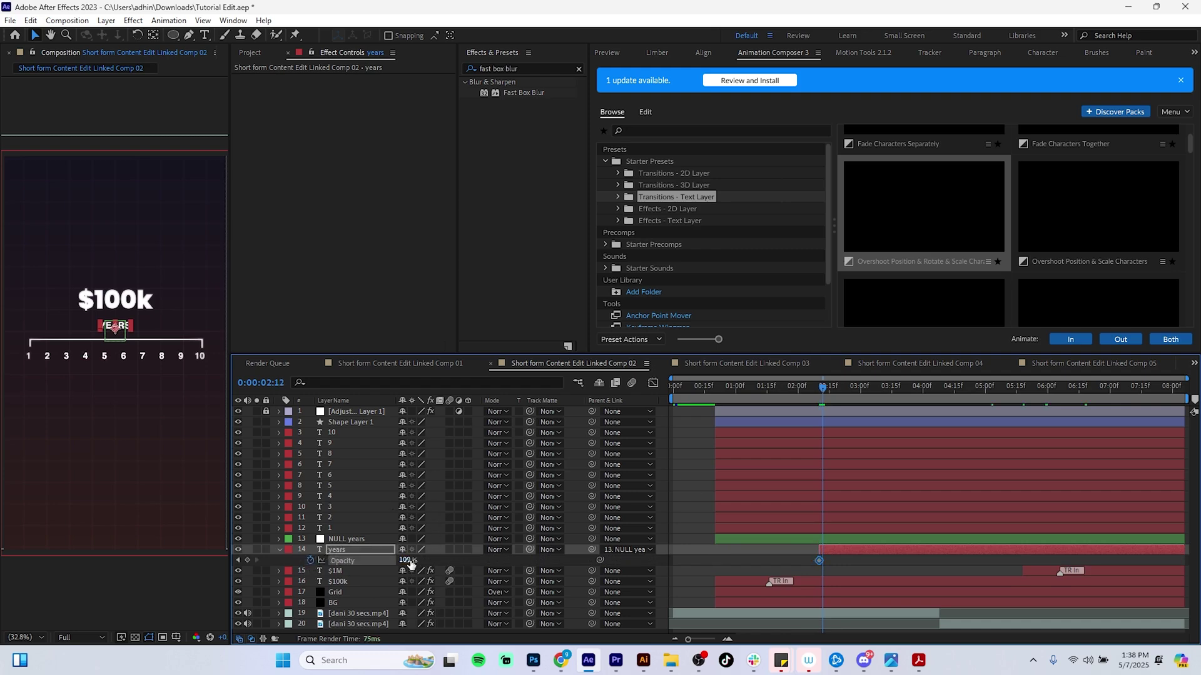
pyautogui.moveTo(405, 561); pyautogui.dragTo(224, 536)
pyautogui.press('pagedown')
pyautogui.press('pagedown')
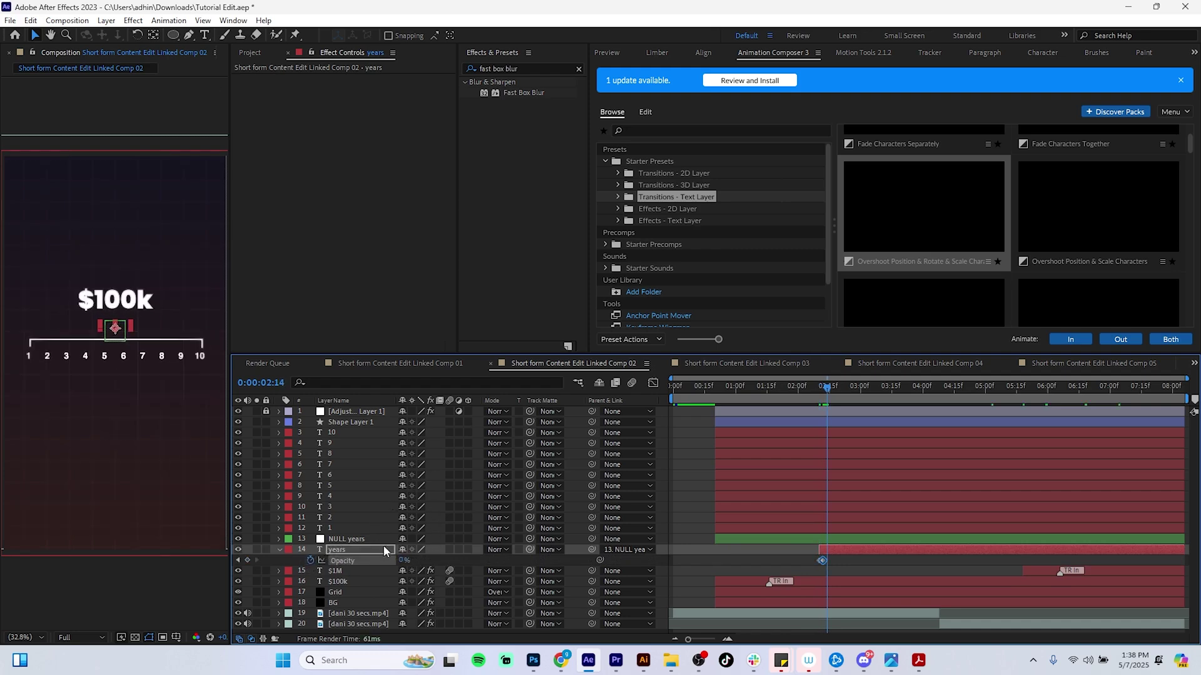
# Step: Make the years text flicker by copying its Opacity keyframes to 0:00:02:14 and again to 0:00:02:18, ending at 100%
pyautogui.click(727, 639)
pyautogui.click(727, 639)
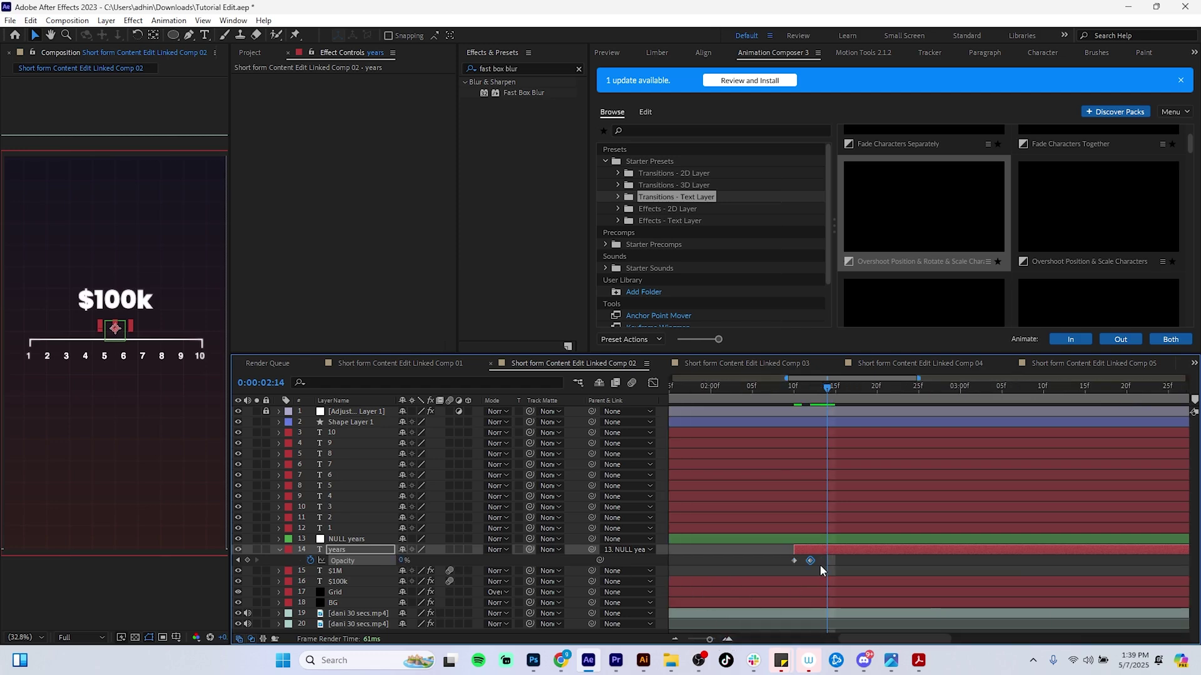
pyautogui.moveTo(833, 560); pyautogui.dragTo(775, 575)
pyautogui.hotkey('ctrl', 'c')
pyautogui.hotkey('ctrl', 'v')
pyautogui.moveTo(827, 394); pyautogui.dragTo(849, 389)
pyautogui.press('pagedown')
pyautogui.press('pagedown')
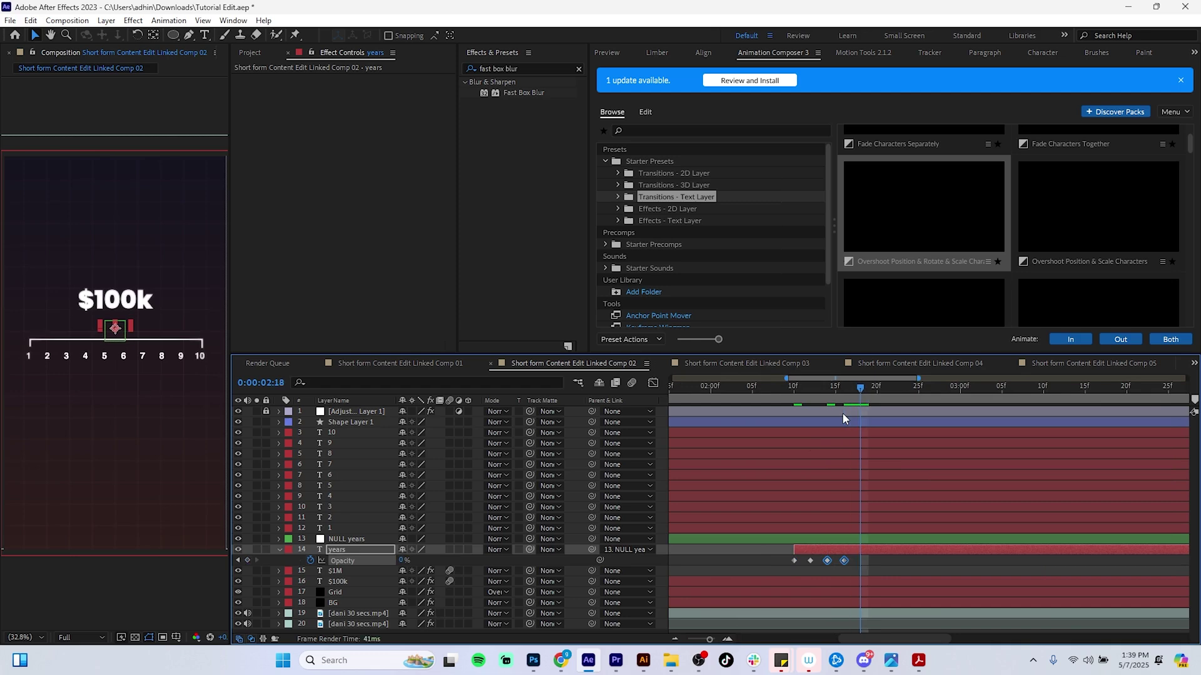
pyautogui.moveTo(838, 571); pyautogui.dragTo(791, 568)
pyautogui.hotkey('ctrl', 'c')
pyautogui.hotkey('ctrl', 'v')
pyautogui.click(675, 639)
pyautogui.click(675, 639)
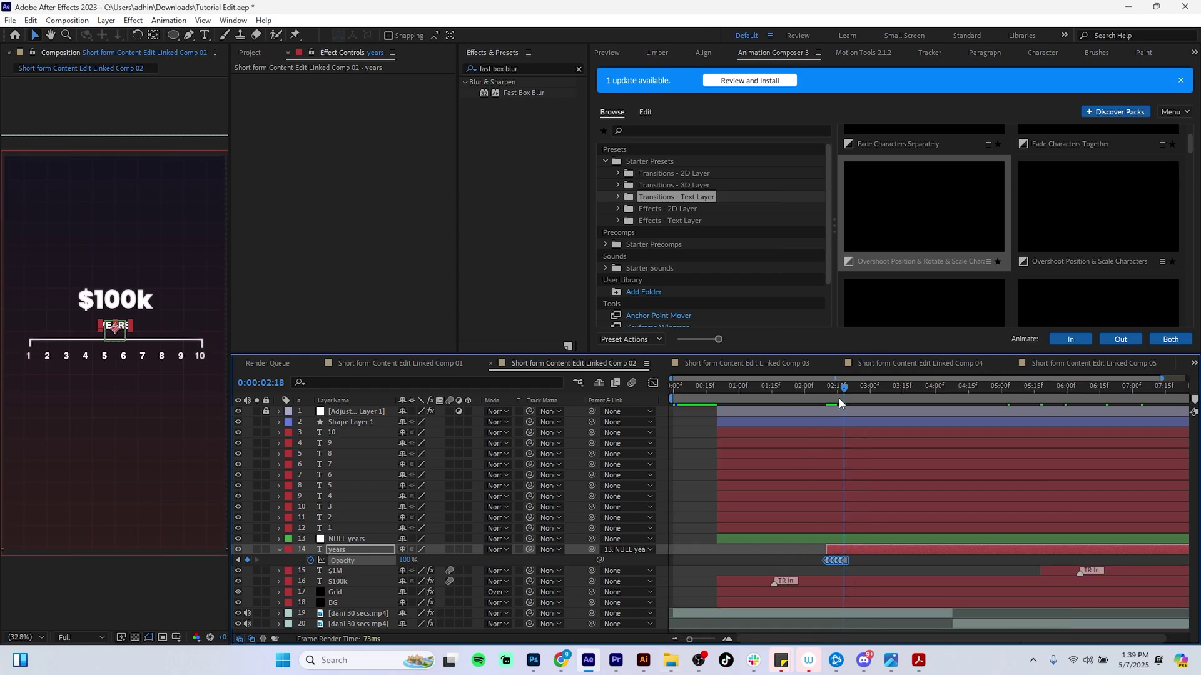
# Step: Preview the years flicker from the composition start and save the project
pyautogui.moveTo(840, 403); pyautogui.dragTo(645, 415)
pyautogui.click(688, 437)
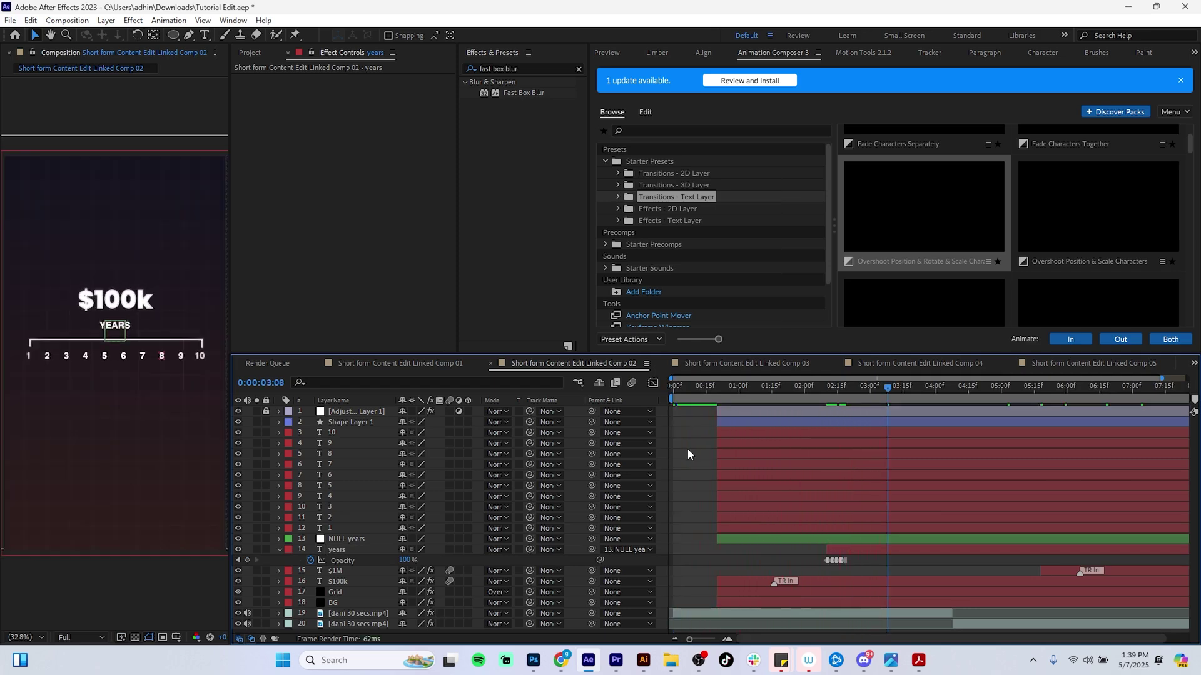
pyautogui.hotkey('ctrl', 's')
pyautogui.click(279, 549)
pyautogui.click(725, 387)
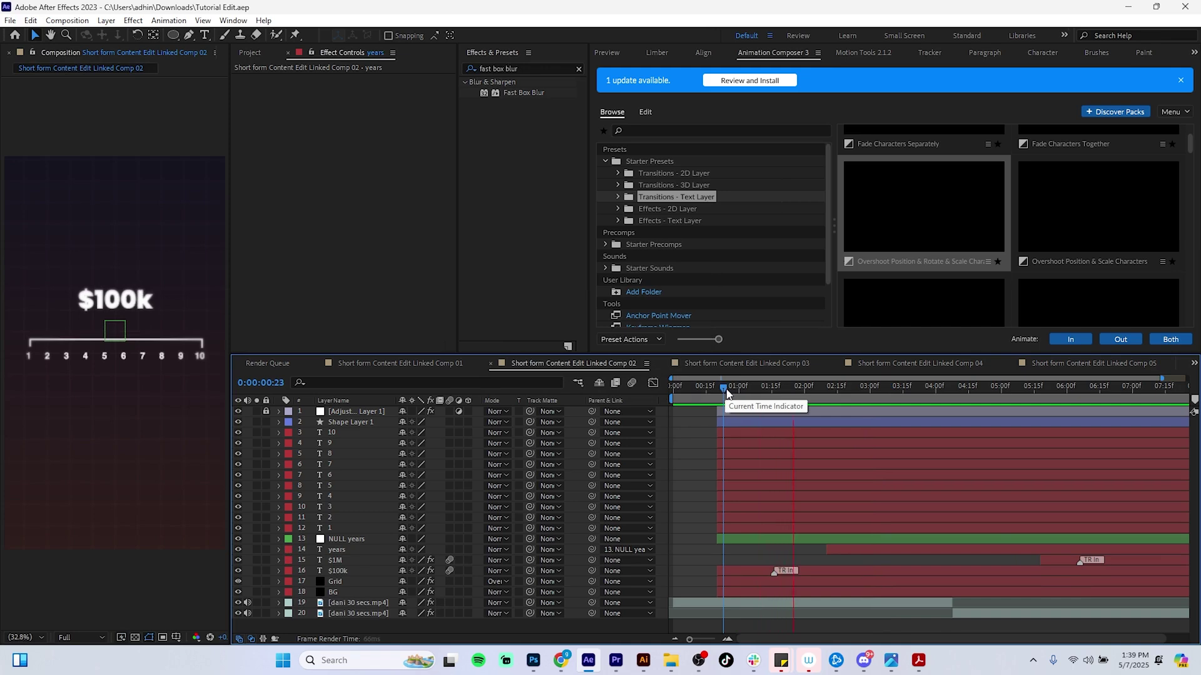
# Step: Add Trim Paths to Shape Layer 1, the timeline bracket, with the playhead at 0:00:02:00
pyautogui.moveTo(726, 389); pyautogui.dragTo(804, 388)
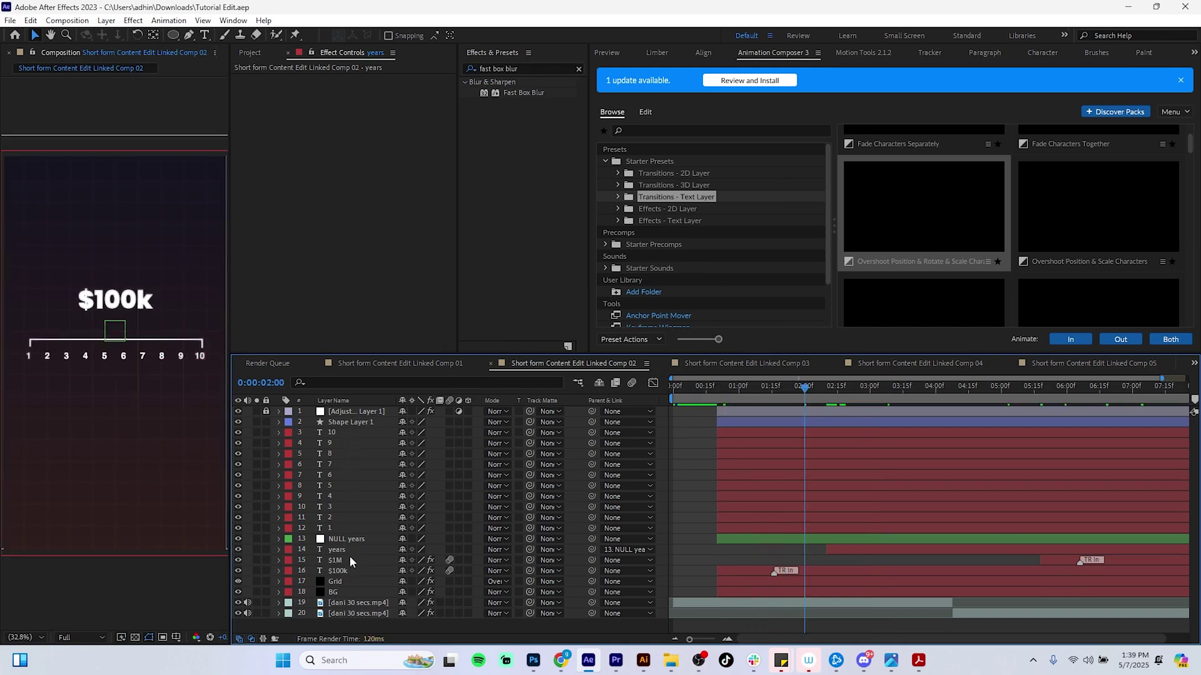
pyautogui.click(198, 344)
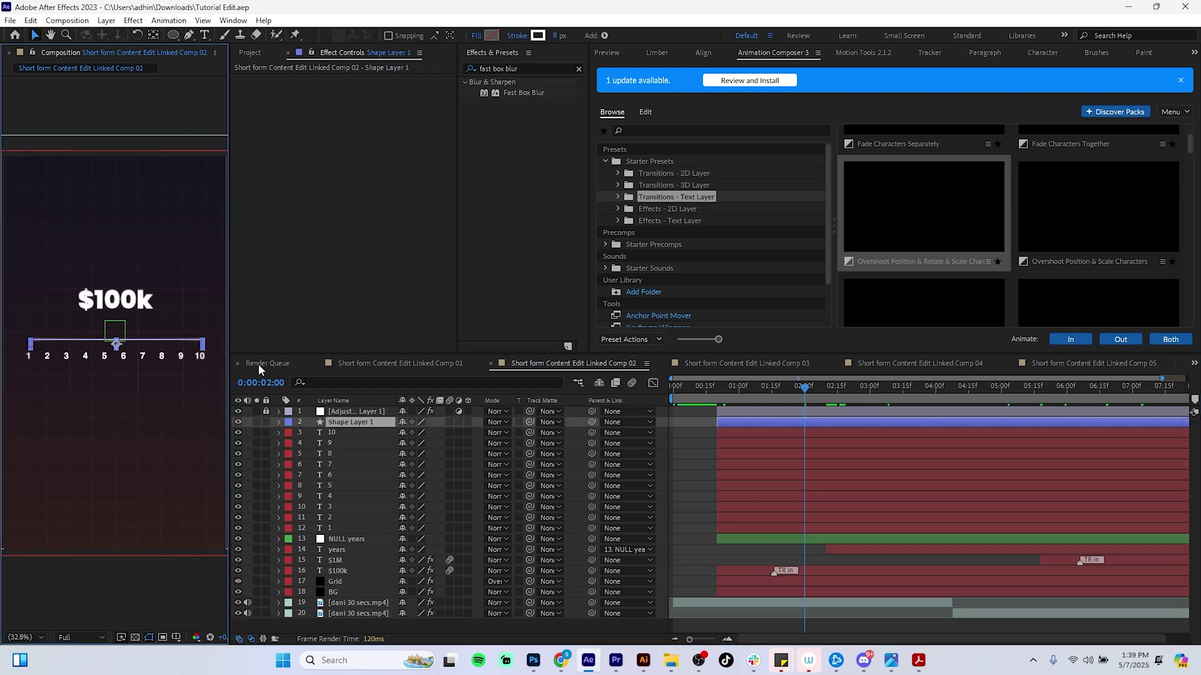
pyautogui.click(277, 423)
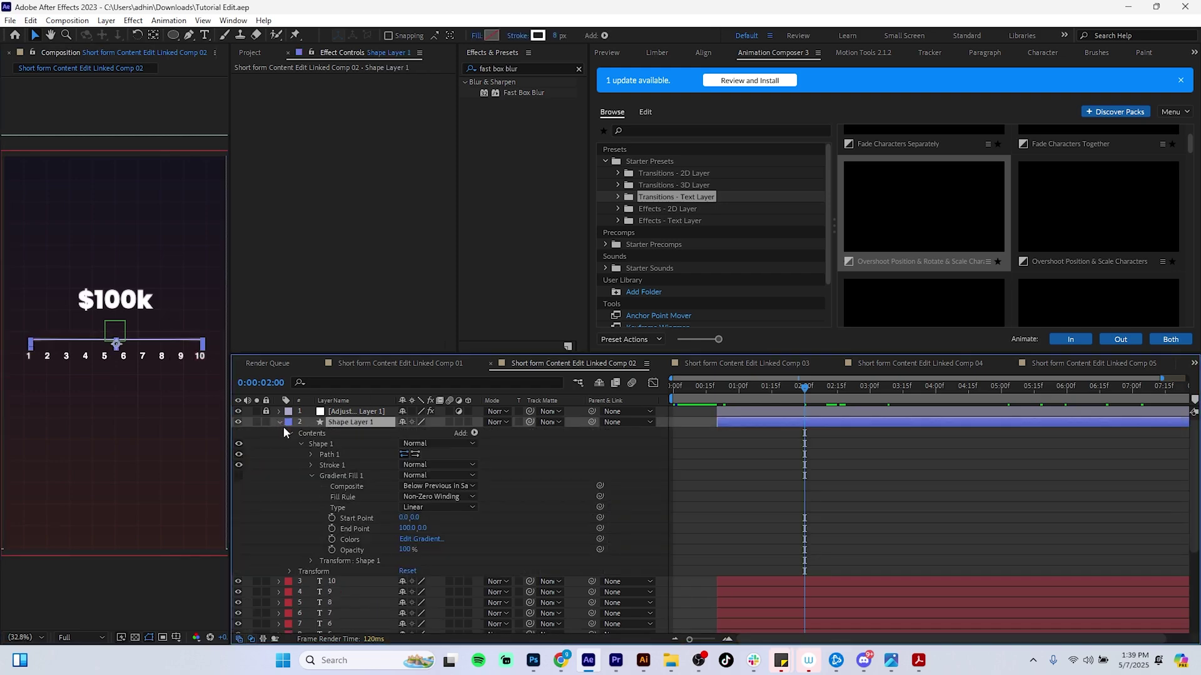
pyautogui.click(309, 476)
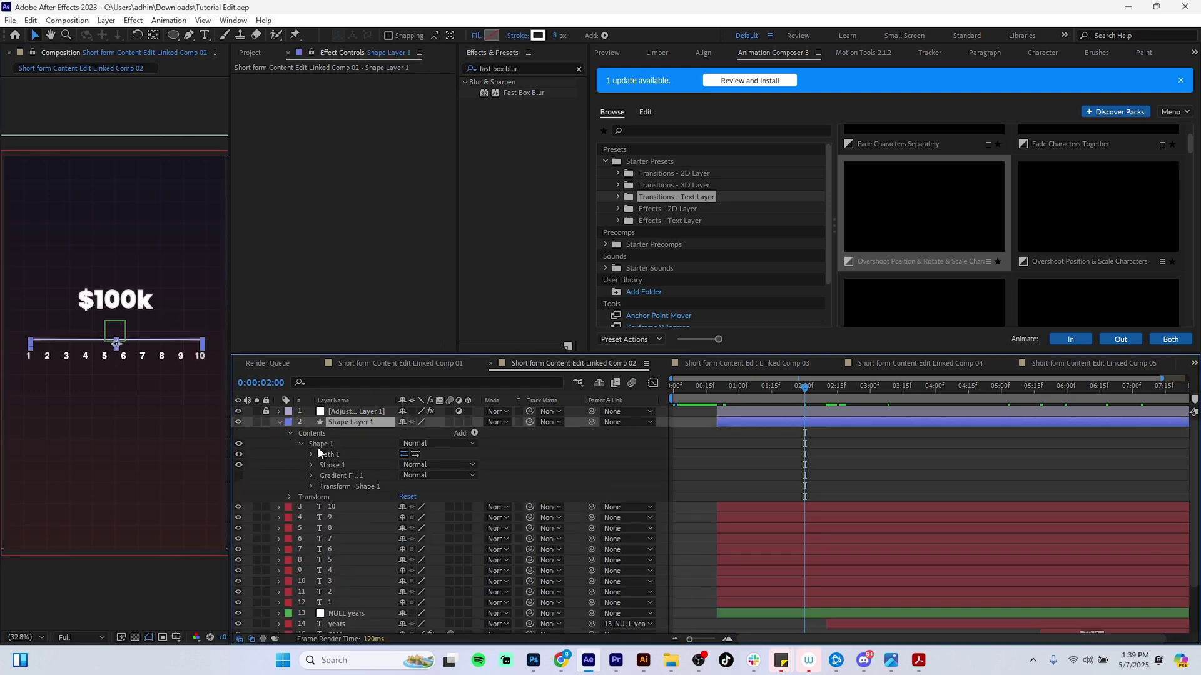
pyautogui.click(474, 433)
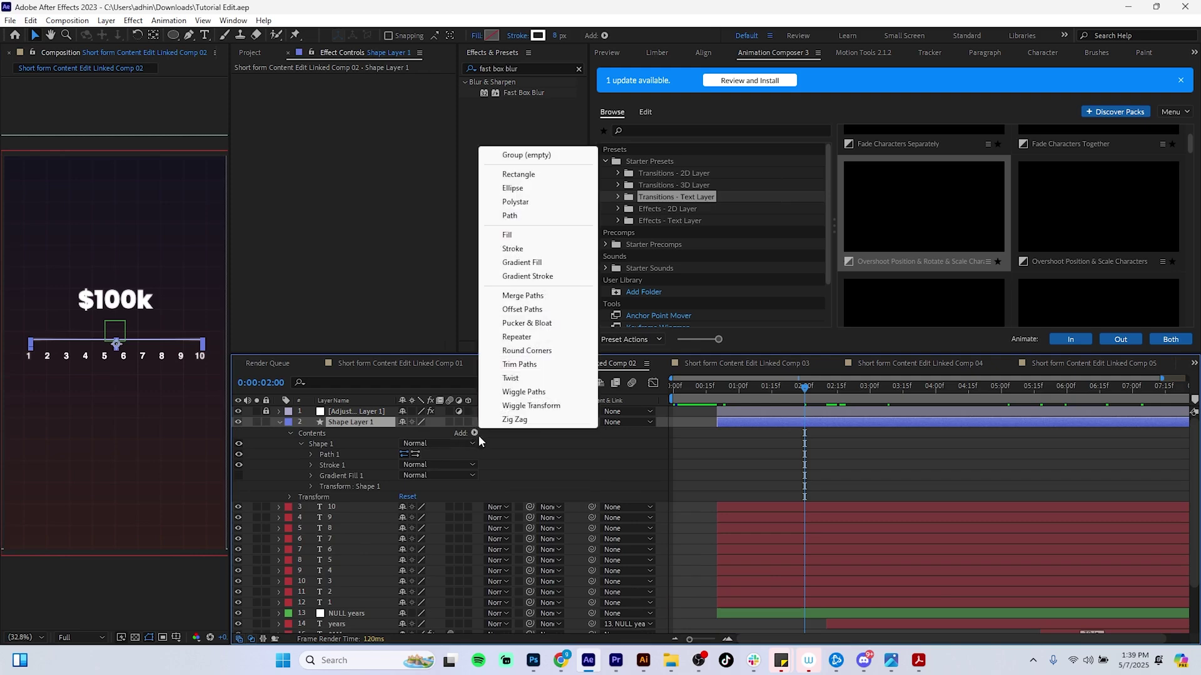
pyautogui.click(524, 365)
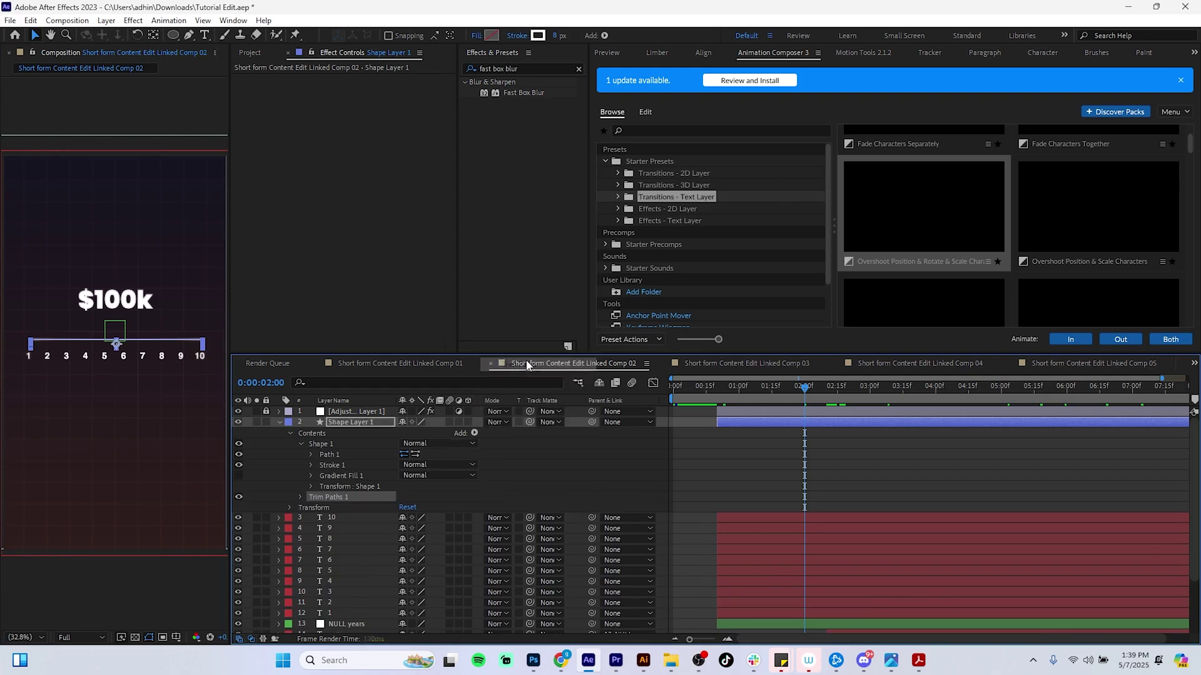
# Step: Keyframe the Trim Paths End from 0% at 0:00:02:00 to 92% at 0:00:03:00 with Easy Ease
pyautogui.click(300, 497)
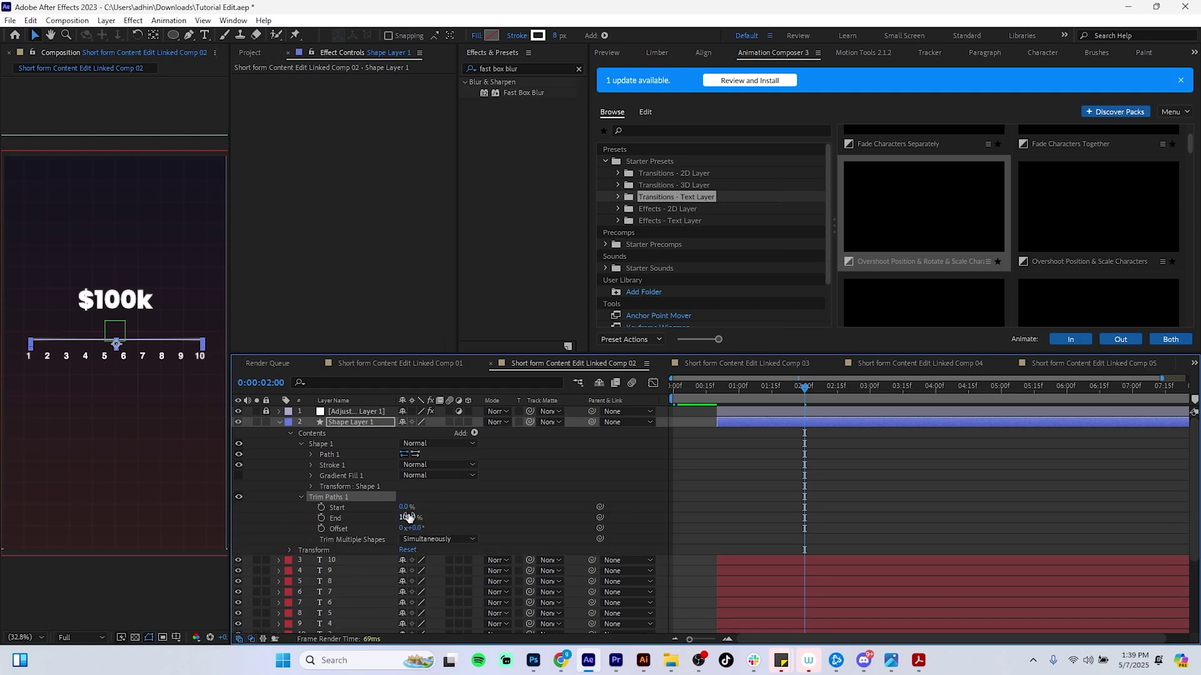
pyautogui.moveTo(408, 517); pyautogui.dragTo(272, 516)
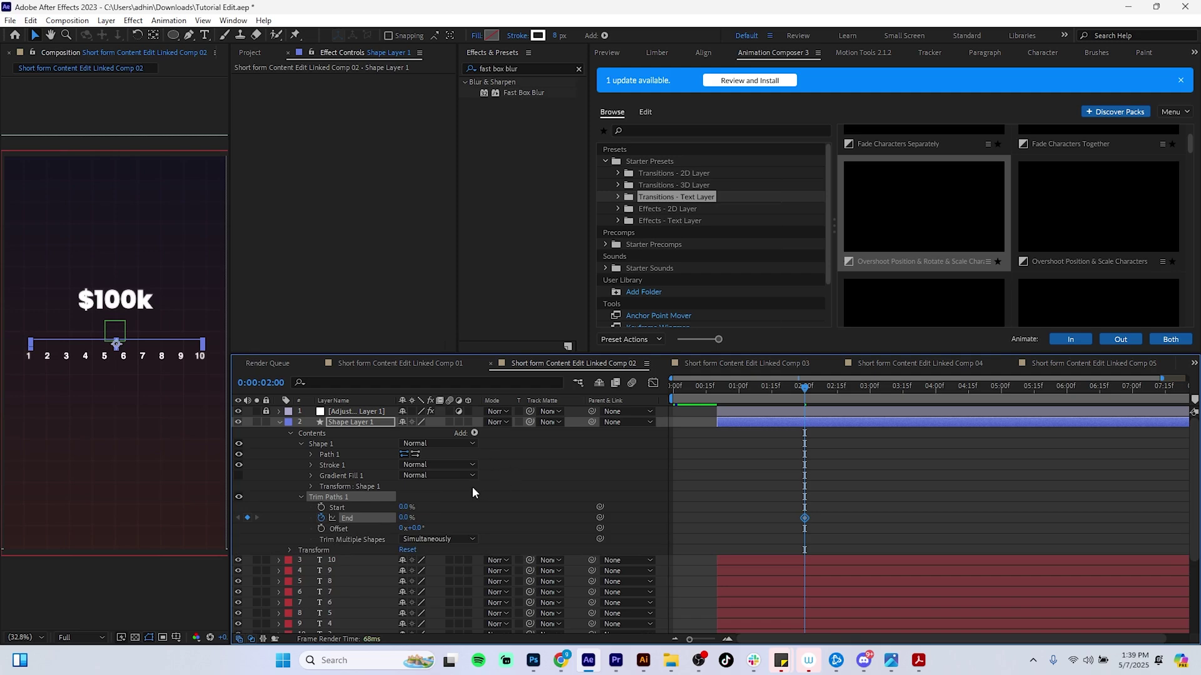
pyautogui.press('space')
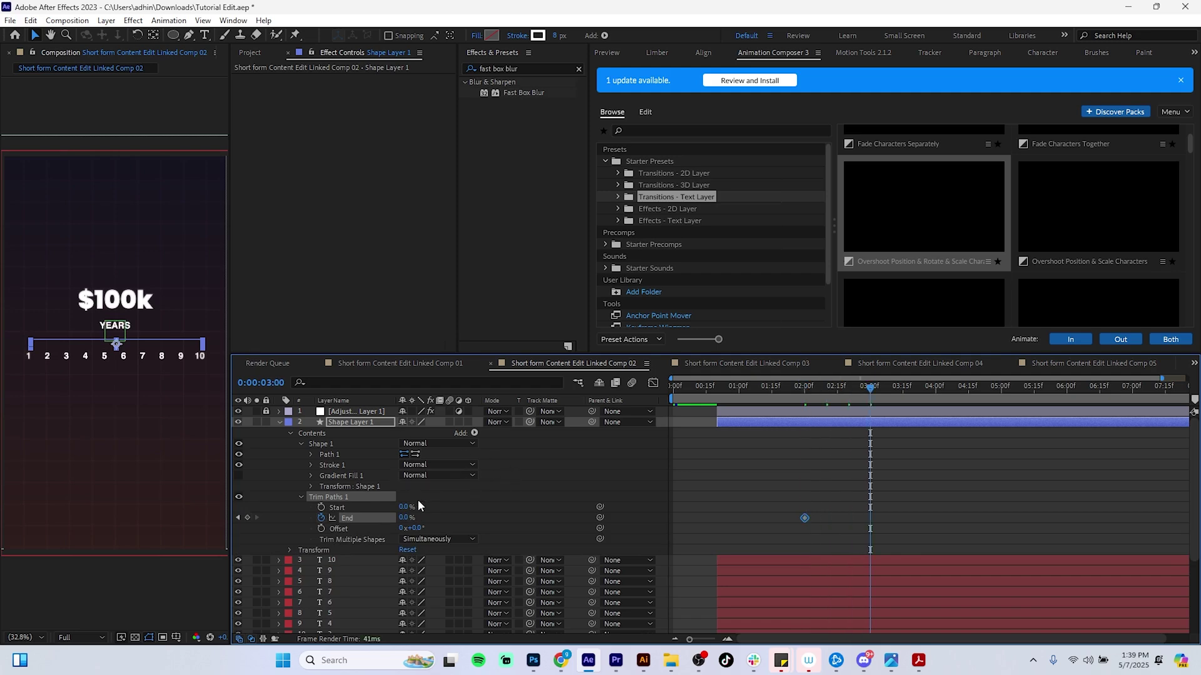
pyautogui.moveTo(406, 518); pyautogui.dragTo(781, 528)
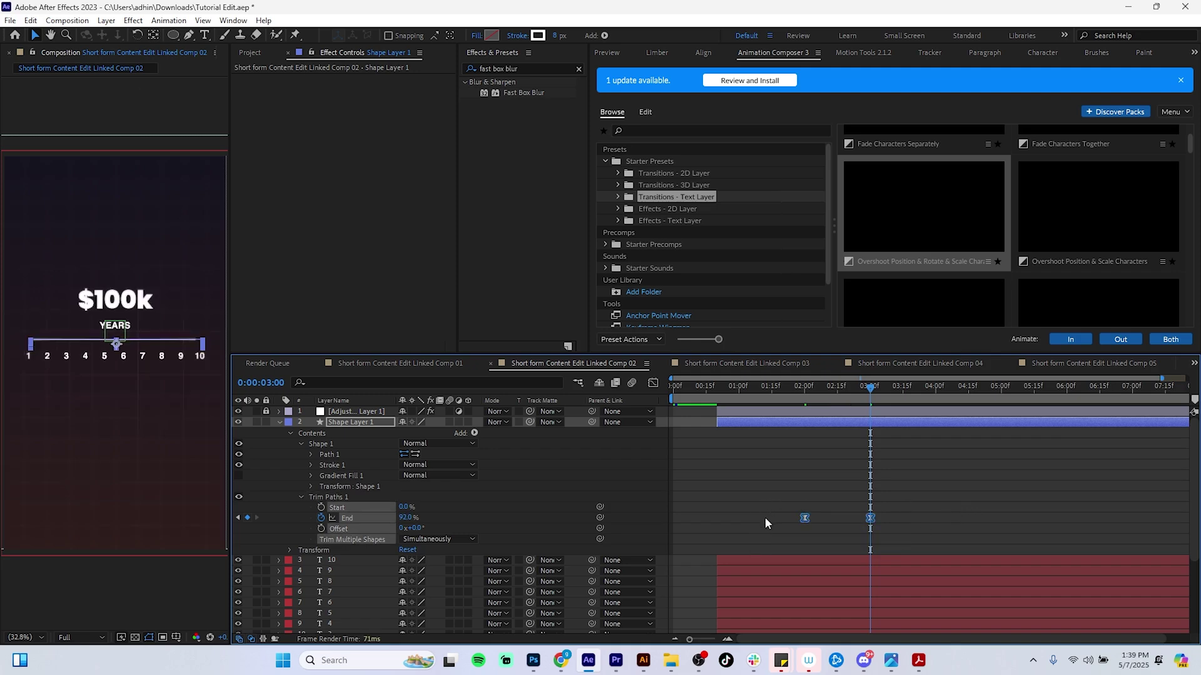
# Step: Lengthen the easing handles of the Trim Paths End keyframes in the speed graph
pyautogui.click(653, 383)
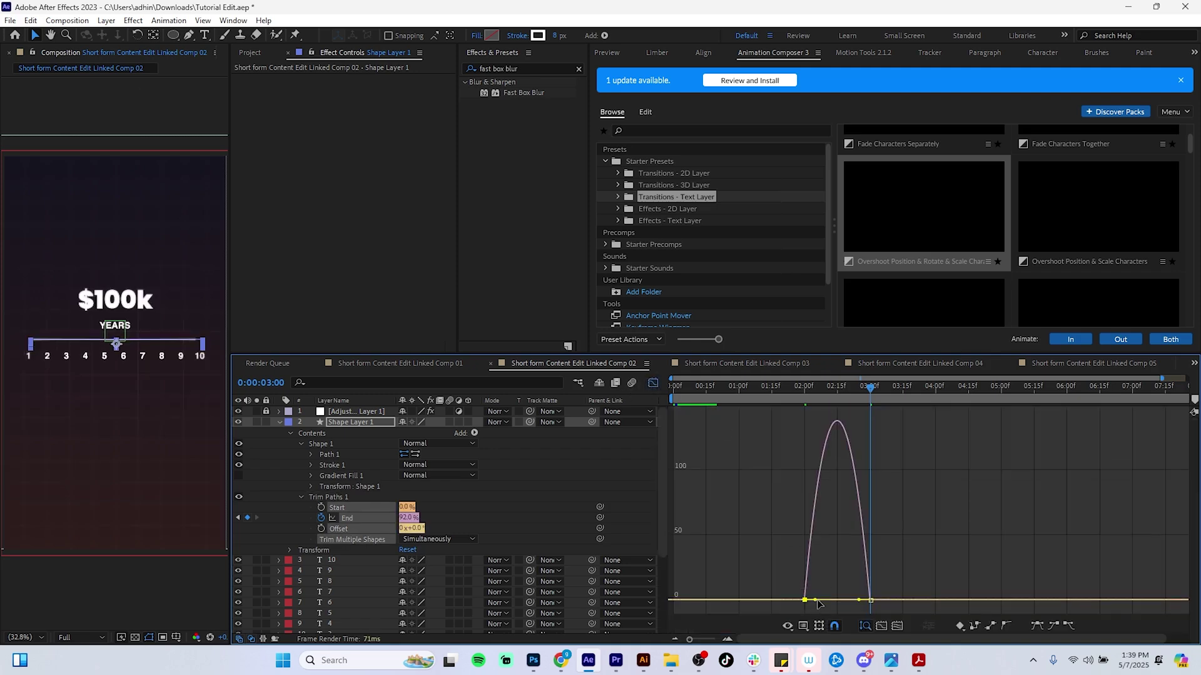
pyautogui.moveTo(815, 602); pyautogui.dragTo(843, 600)
pyautogui.click(653, 383)
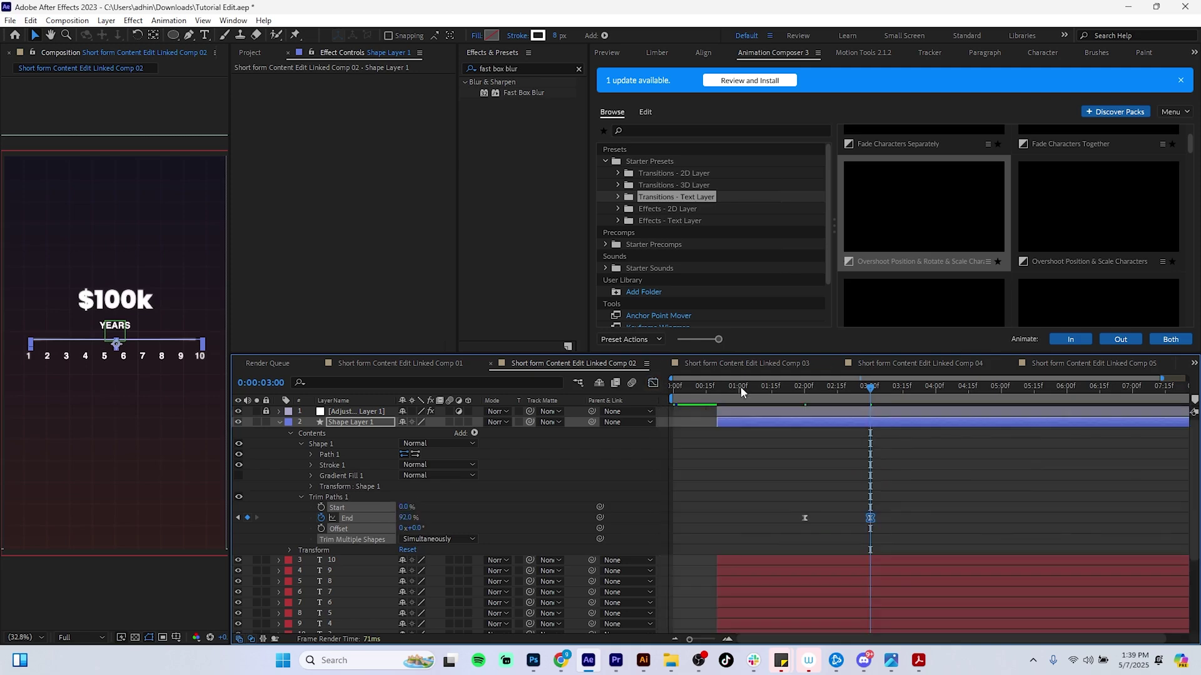
# Step: Collapse Shape Layer 1 and preview its line animation from the composition start
pyautogui.moveTo(874, 390); pyautogui.dragTo(659, 410)
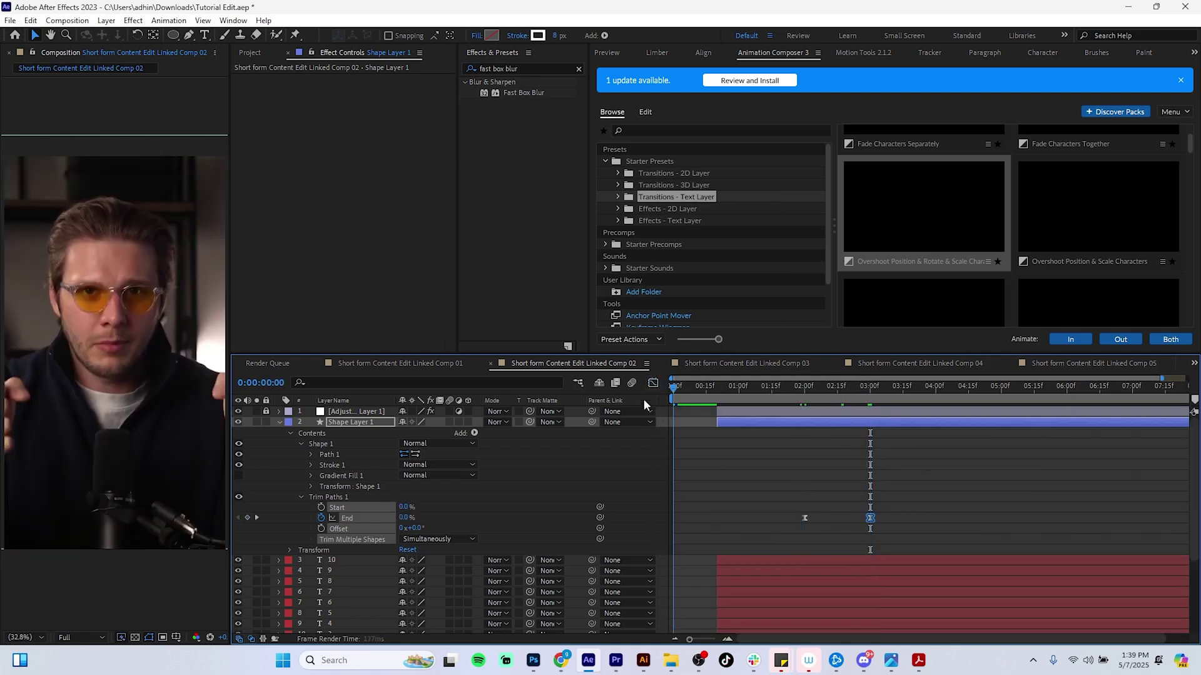
pyautogui.click(279, 422)
pyautogui.click(699, 562)
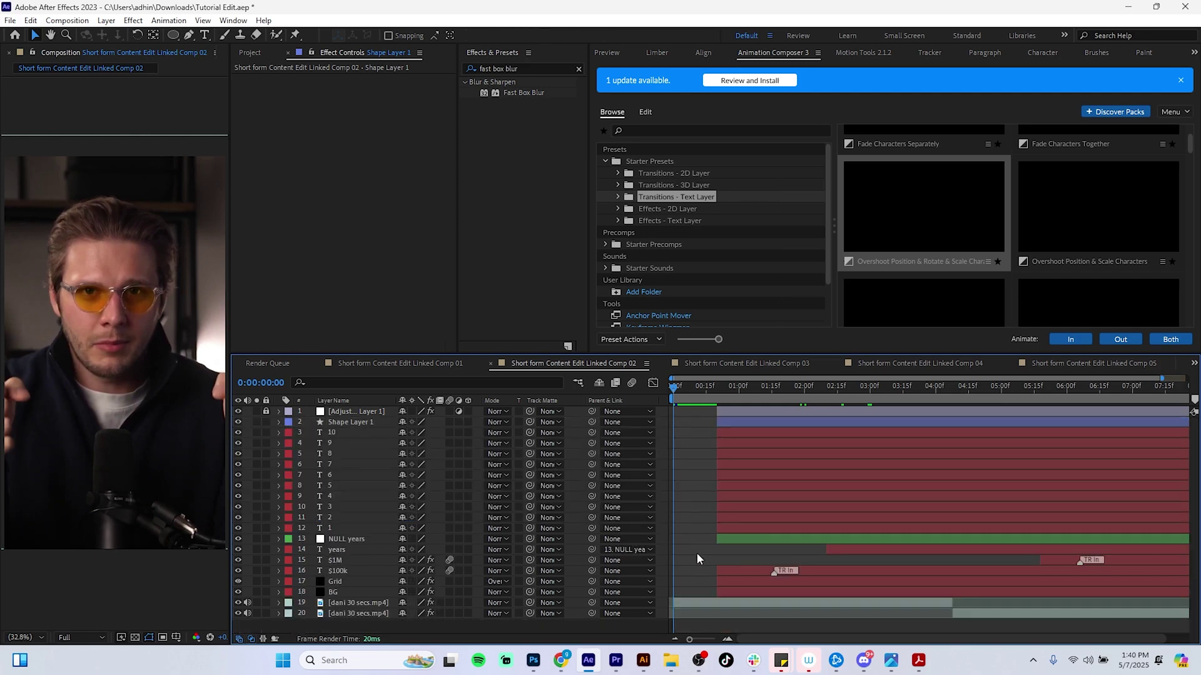
pyautogui.press('space')
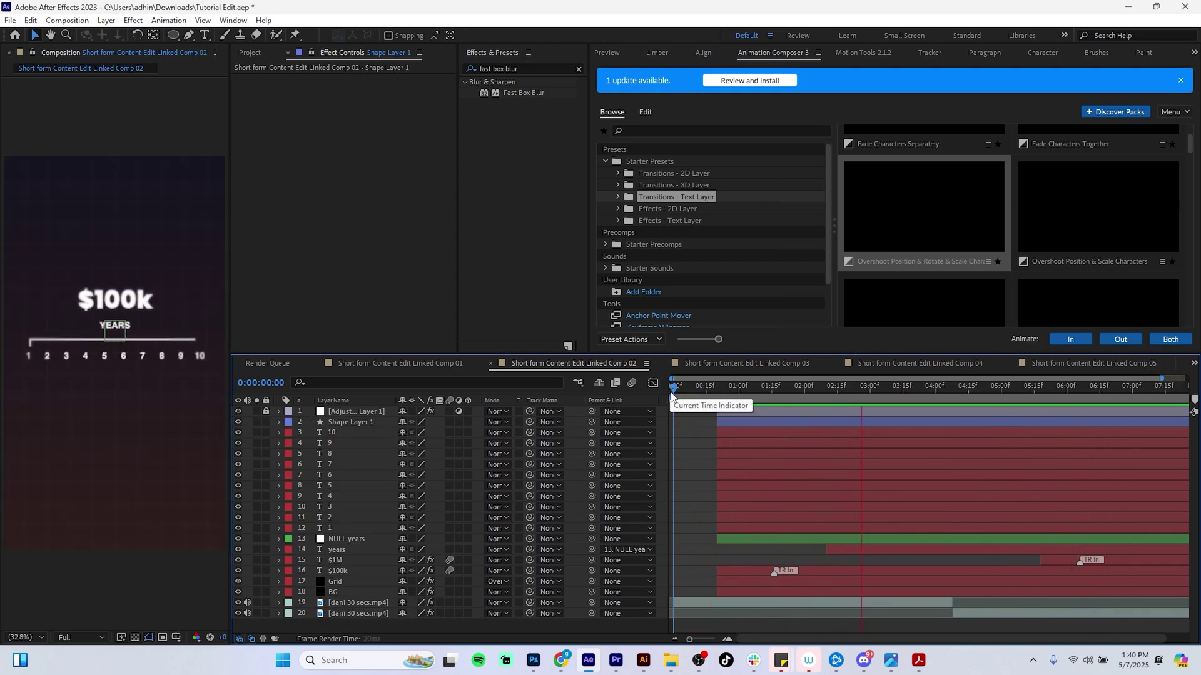
# Step: Set Shape Layer 1's End keyframe at 0:00:03:00 to 100% and preview the line drawing on
pyautogui.click(769, 425)
pyautogui.press('u')
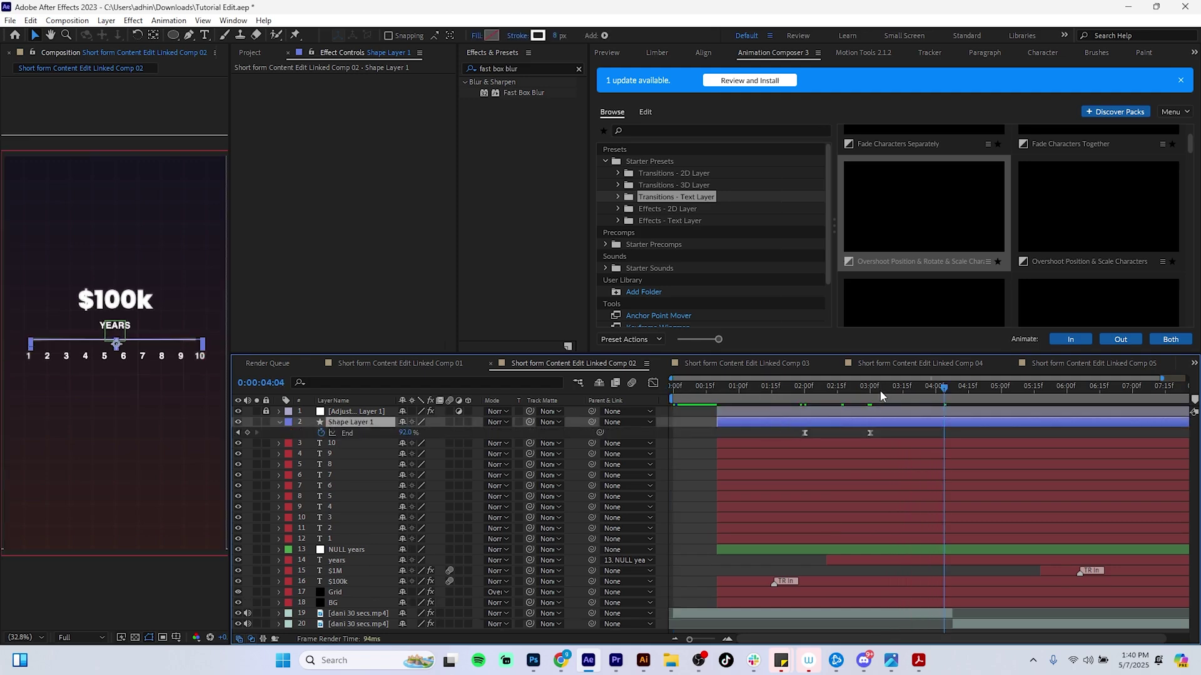
pyautogui.press('j')
pyautogui.moveTo(406, 433)
pyautogui.mouseDown()
pyautogui.moveTo(405, 445)
pyautogui.moveTo(536, 441)
pyautogui.mouseUp()
pyautogui.press('j')
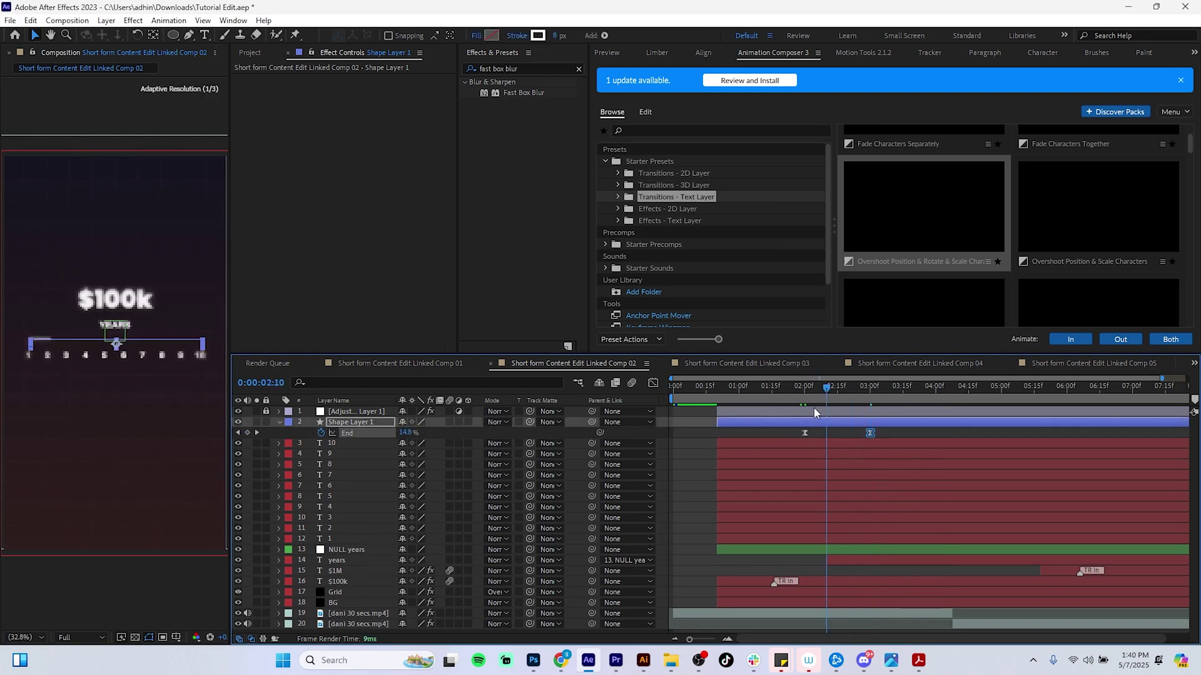
pyautogui.press('space')
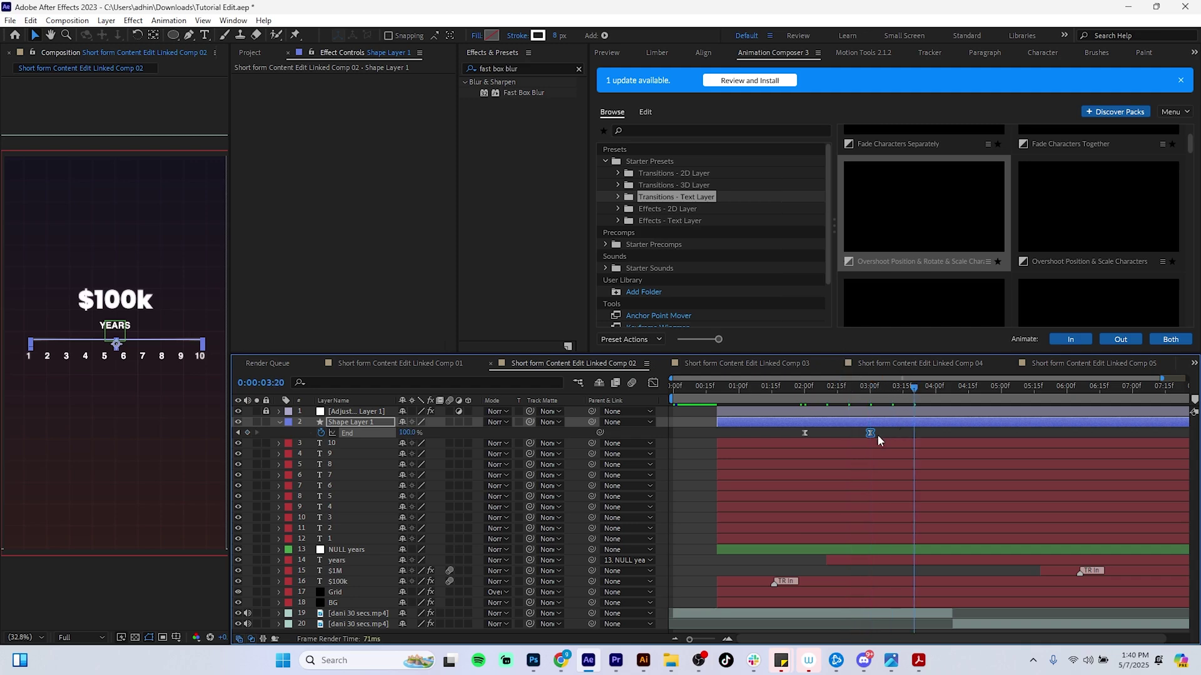
# Step: Slow the line animation by moving its last End keyframe to 0:00:03:20, and preview from the composition start
pyautogui.moveTo(870, 434); pyautogui.dragTo(911, 434)
pyautogui.click(913, 411)
pyautogui.moveTo(914, 390); pyautogui.dragTo(668, 400)
pyautogui.press('space')
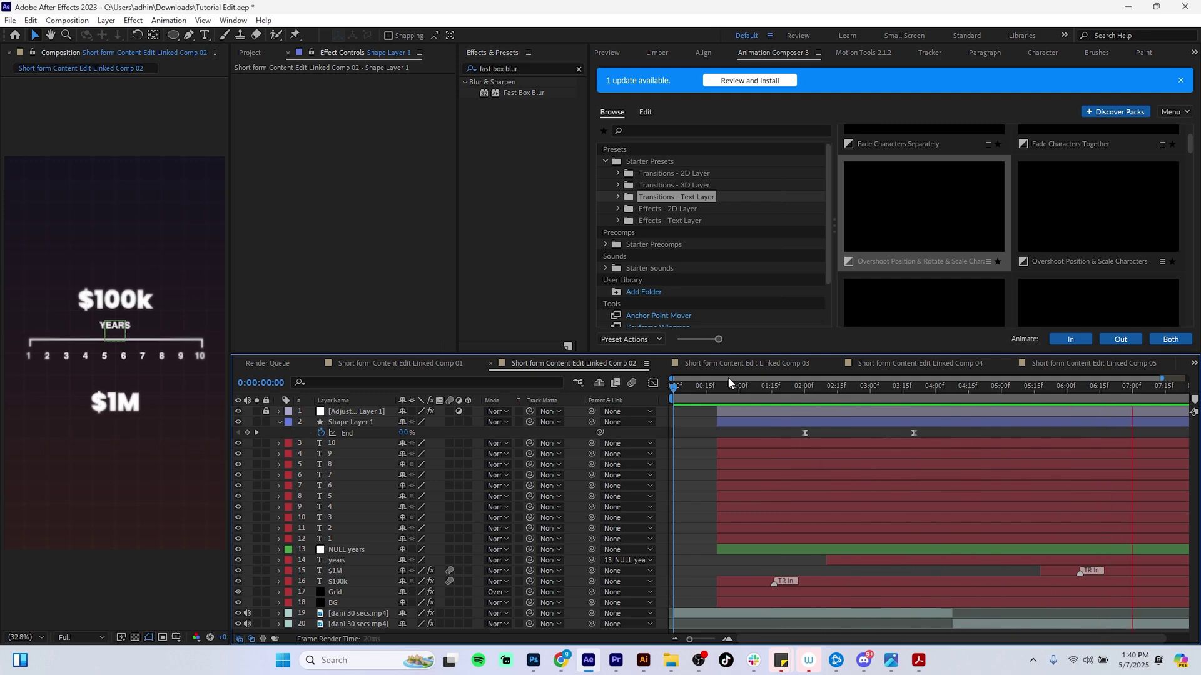
pyautogui.press('space')
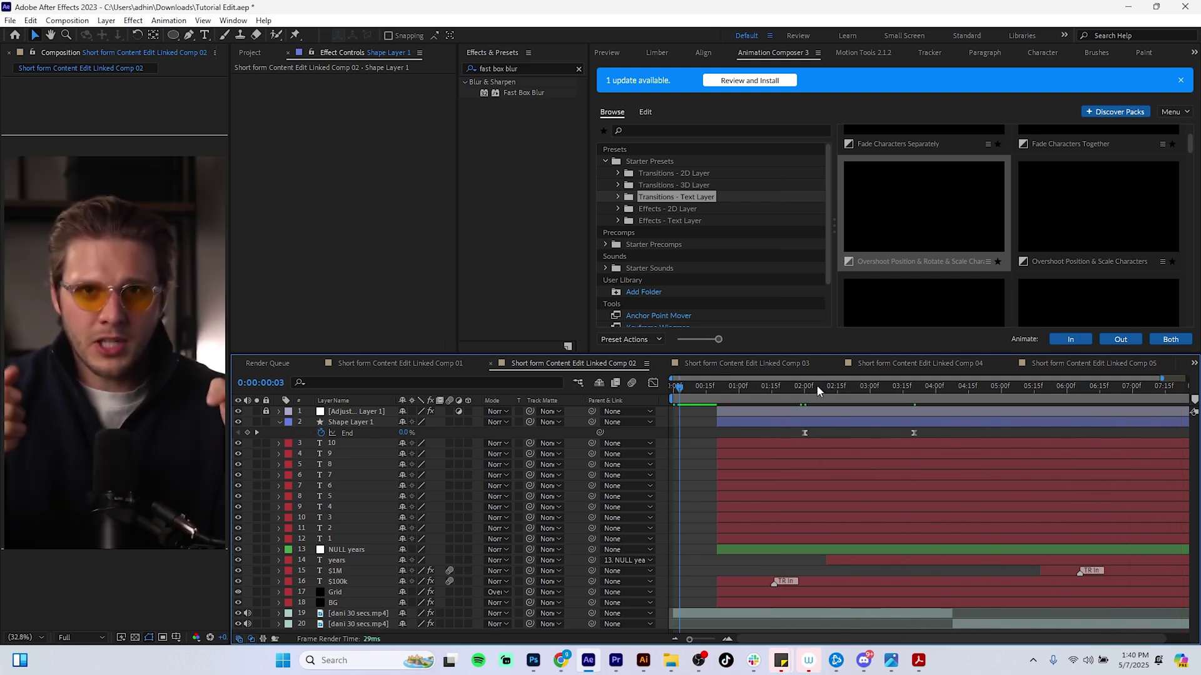
# Step: Trim the start of Shape Layer 1 to its first End keyframe at 0:00:02:00
pyautogui.moveTo(802, 387); pyautogui.dragTo(798, 387)
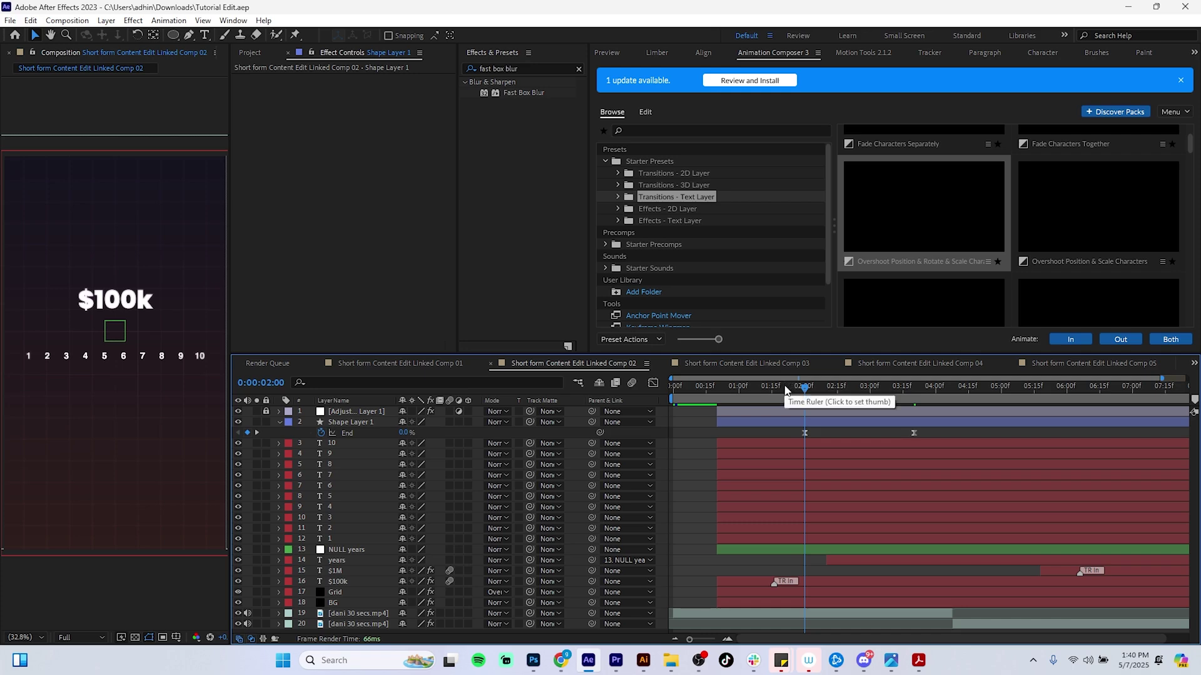
pyautogui.click(279, 423)
pyautogui.click(333, 445)
pyautogui.keyDown('shift'); pyautogui.click(342, 524); pyautogui.keyUp('shift')
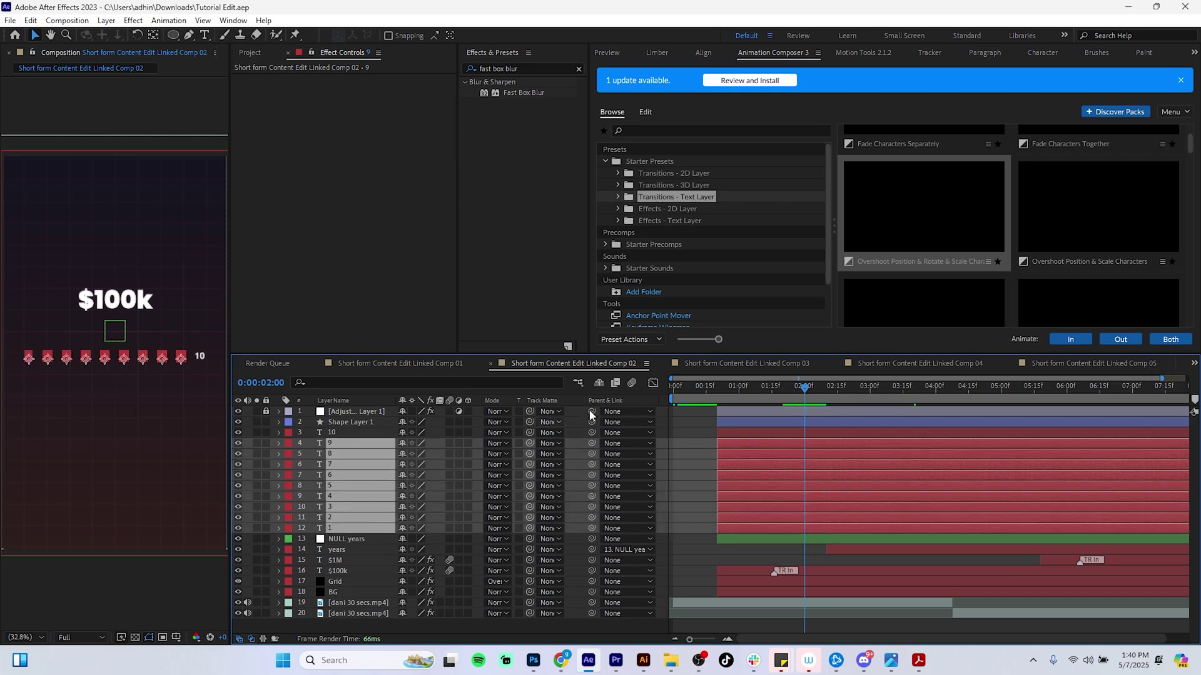
pyautogui.click(784, 423)
pyautogui.press('u')
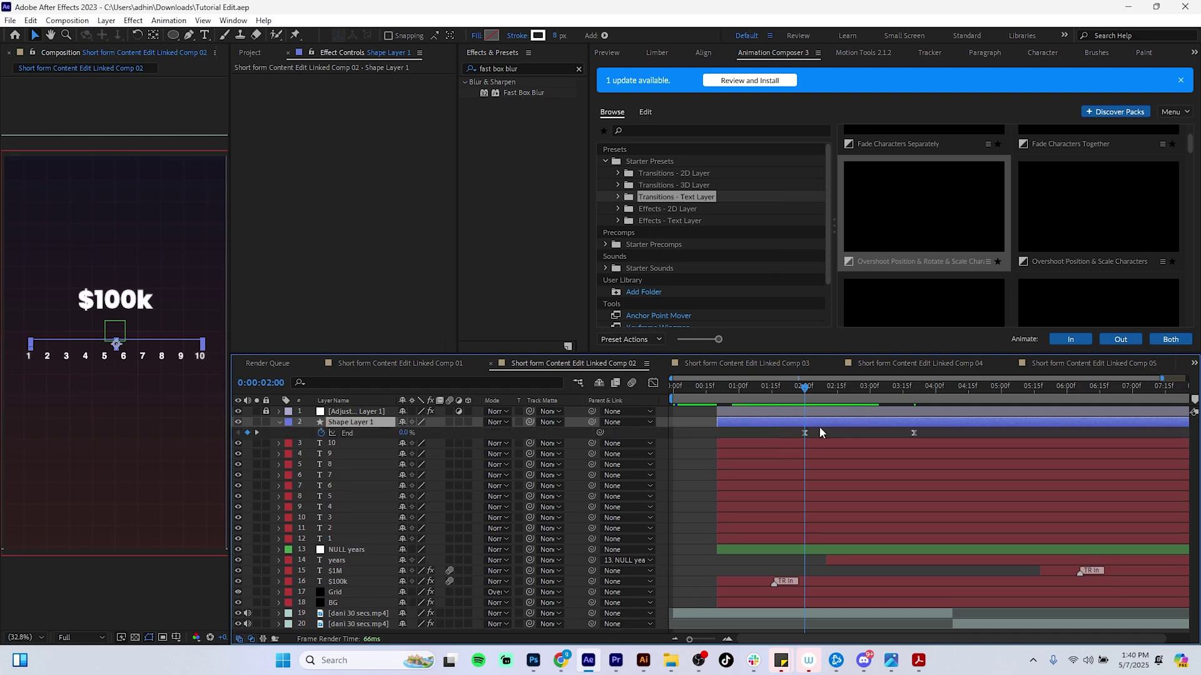
pyautogui.moveTo(718, 421); pyautogui.dragTo(804, 428)
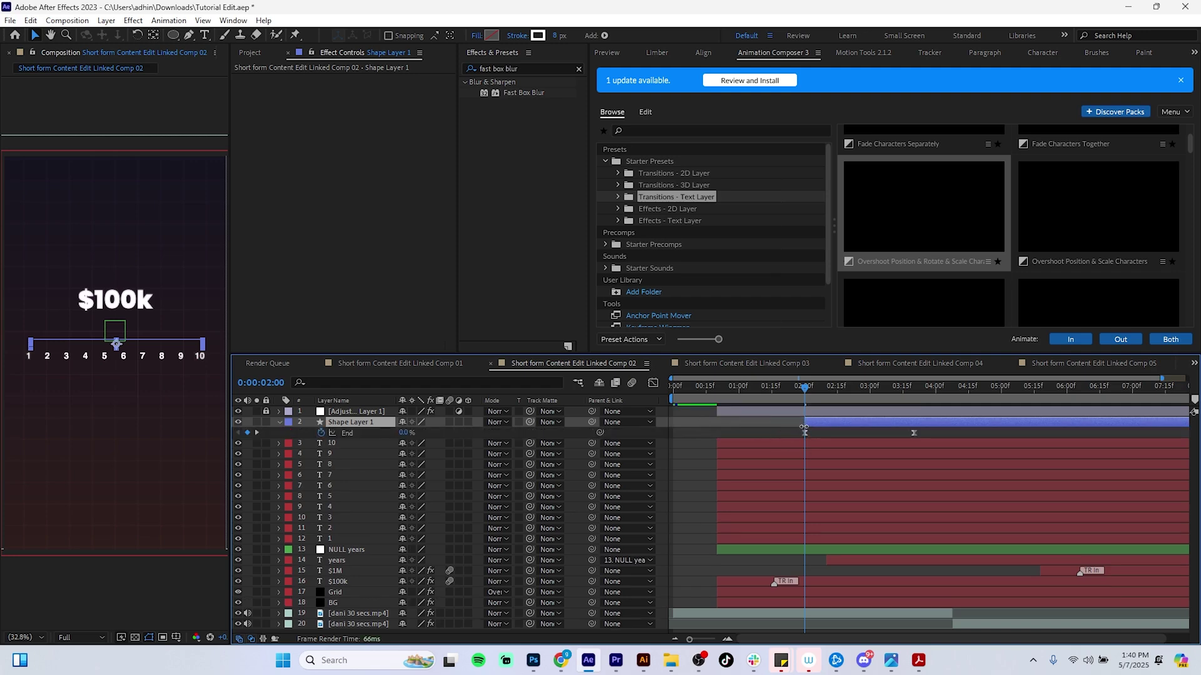
# Step: Trim the in points of the number text layers 1 to 10 to 0:00:02:00
pyautogui.click(809, 444)
pyautogui.keyDown('shift'); pyautogui.click(809, 540); pyautogui.keyUp('shift')
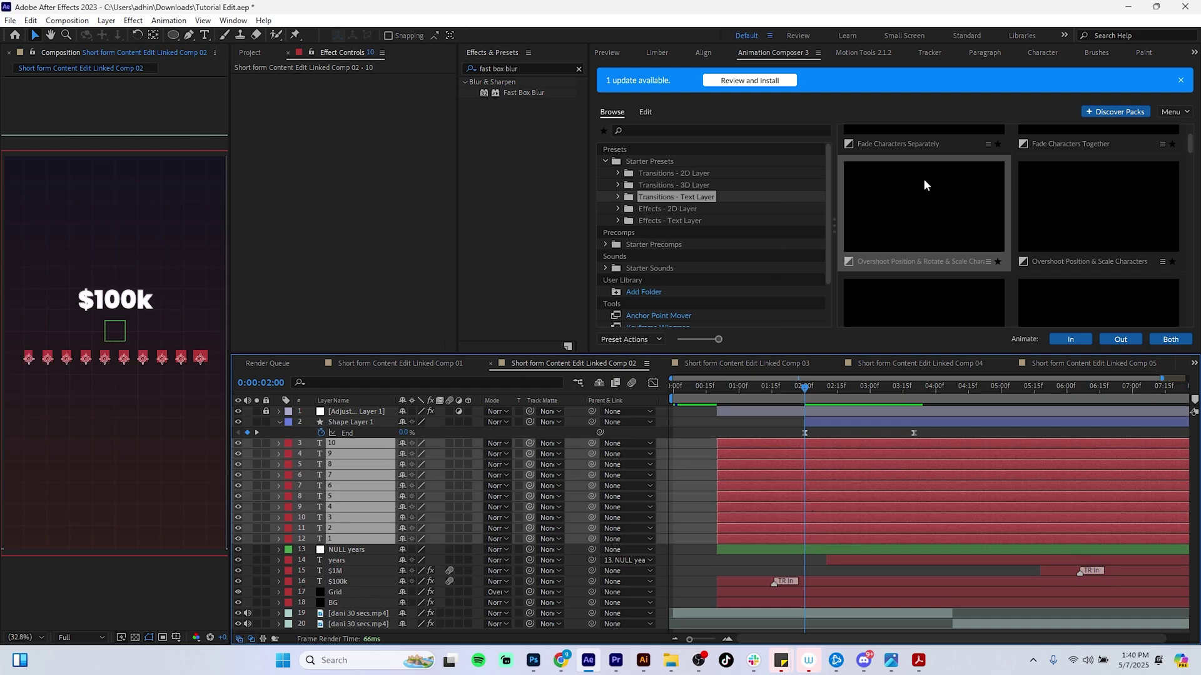
pyautogui.hotkey('alt', '[')
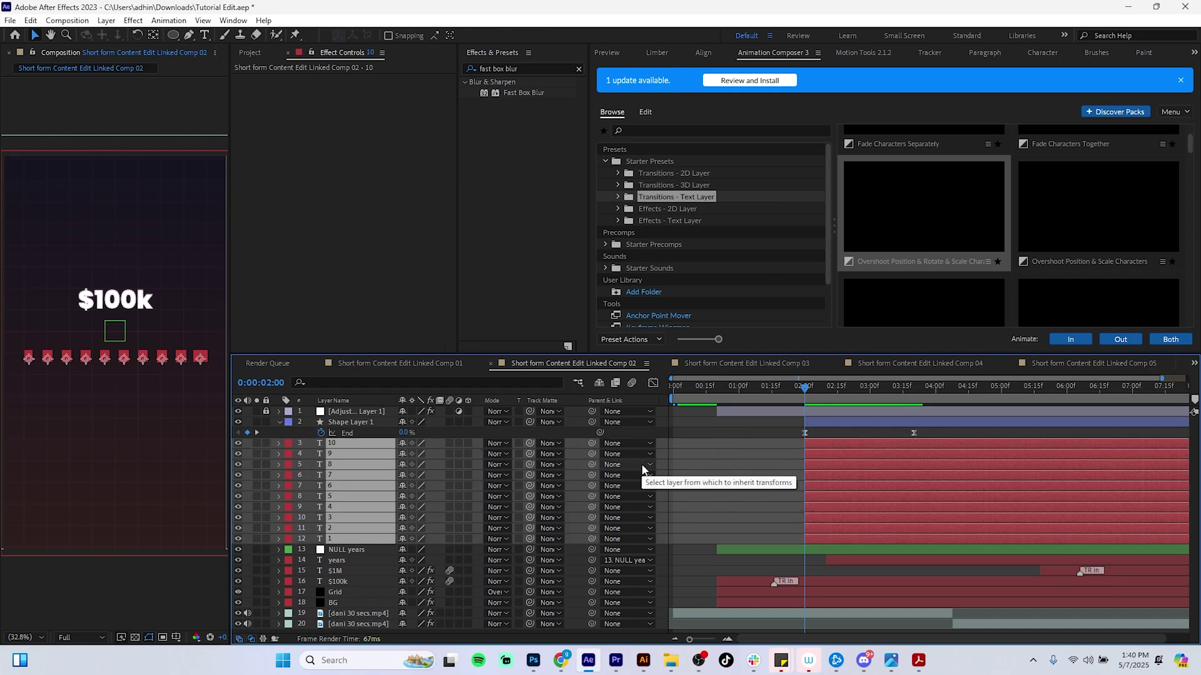
# Step: Add Position and Opacity keyframes to the number layers 1 to 10 at 0:00:02:00 and 0:00:02:10
pyautogui.hotkey('alt', 'shift', 'p')
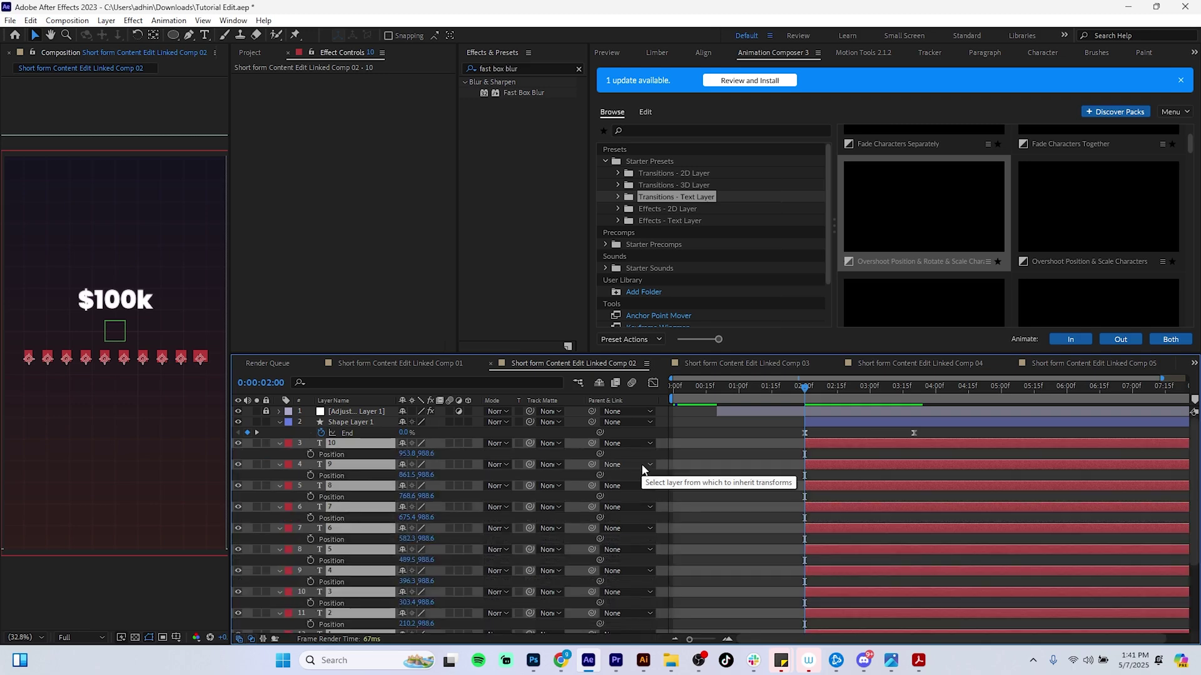
pyautogui.hotkey('alt', 'shift', 't')
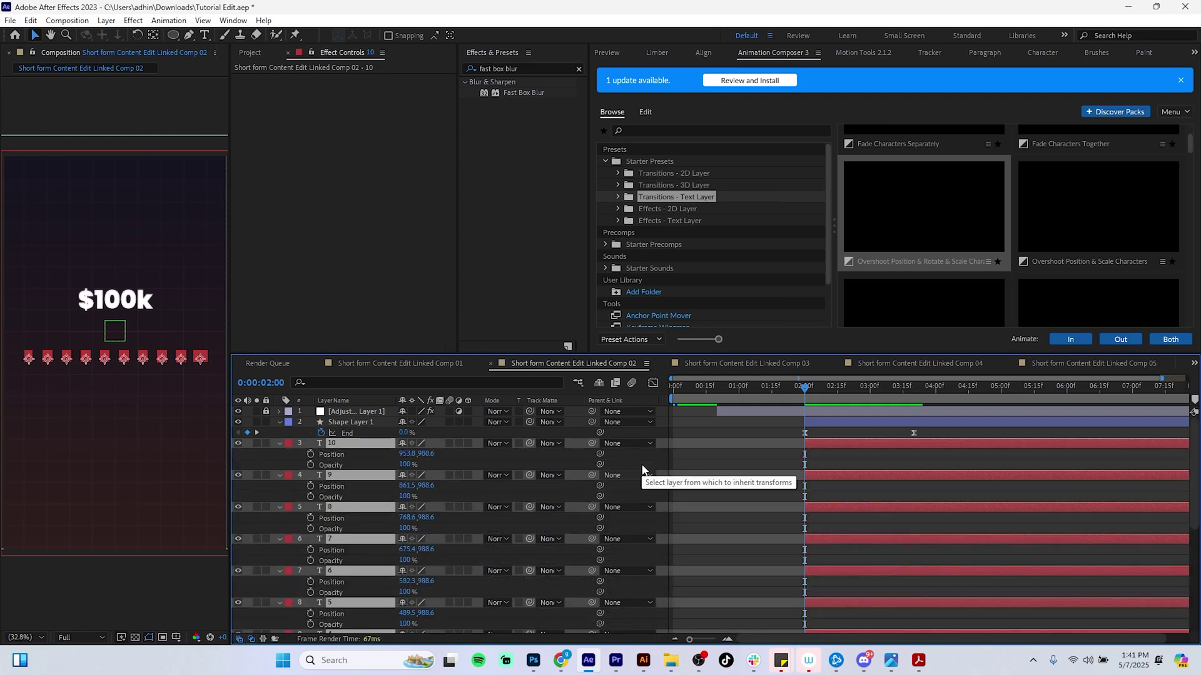
pyautogui.click(310, 454)
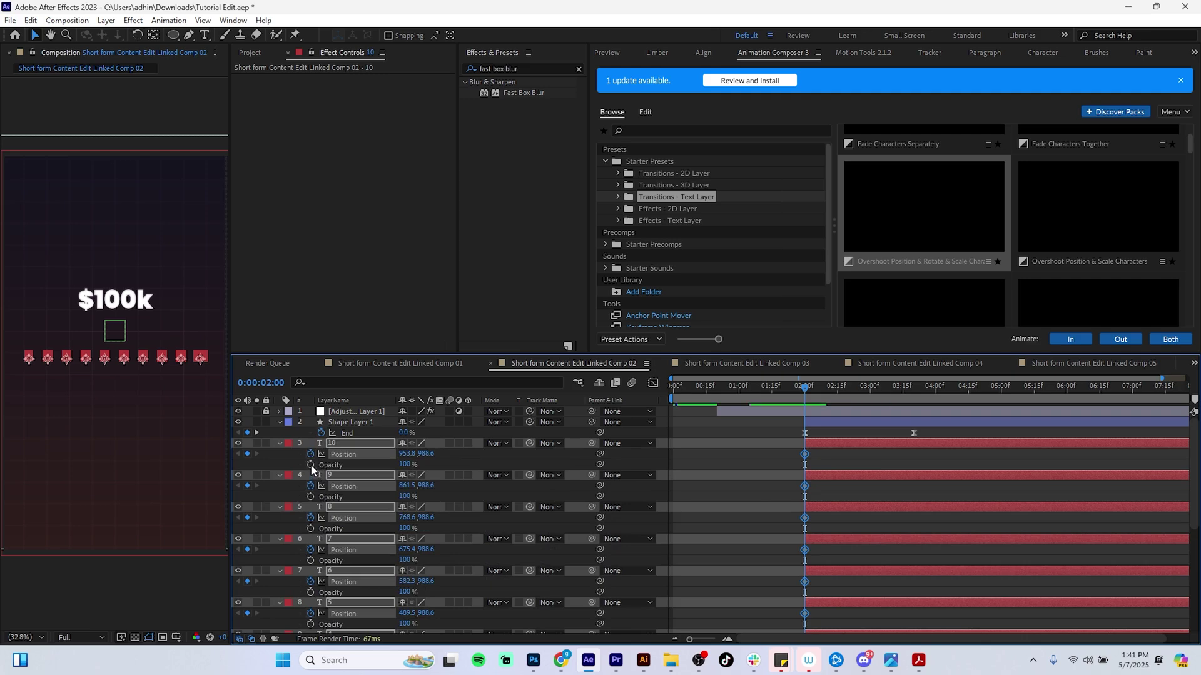
pyautogui.click(311, 465)
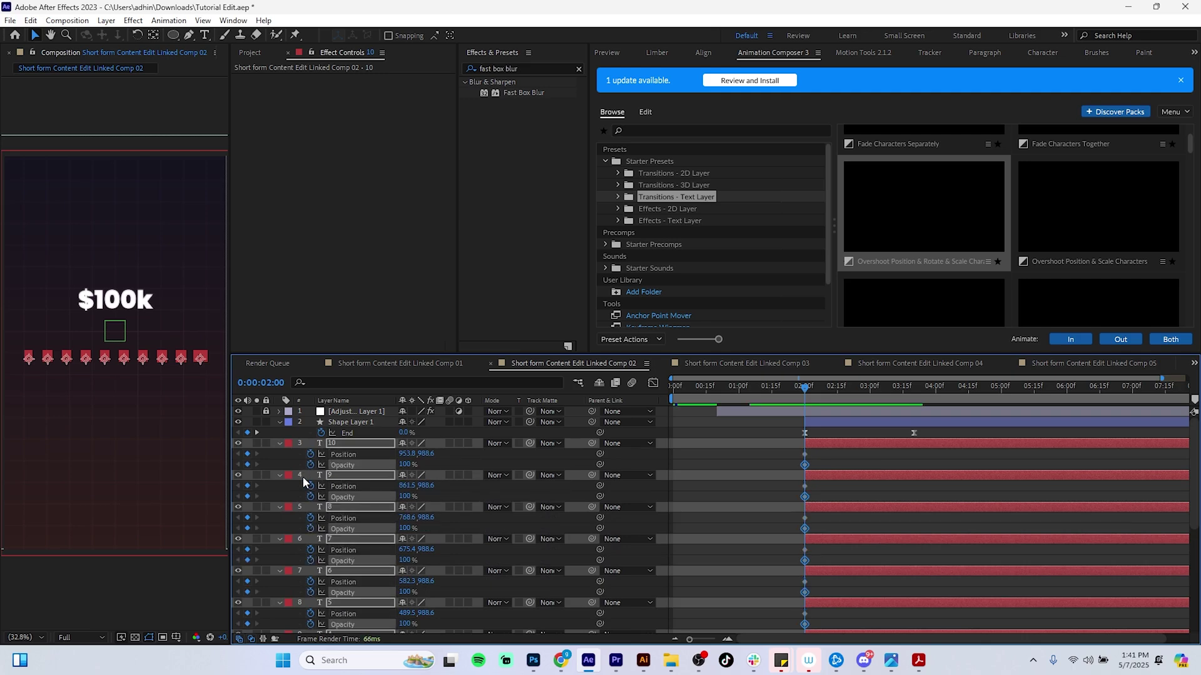
pyautogui.press('space')
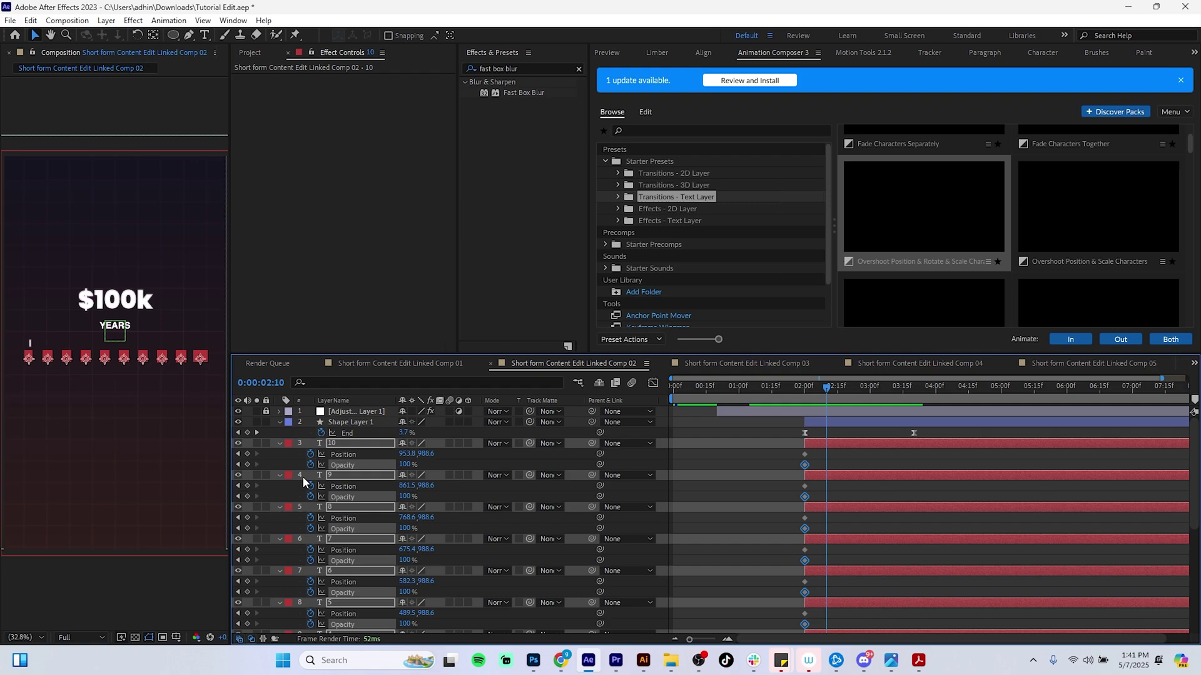
pyautogui.click(248, 454)
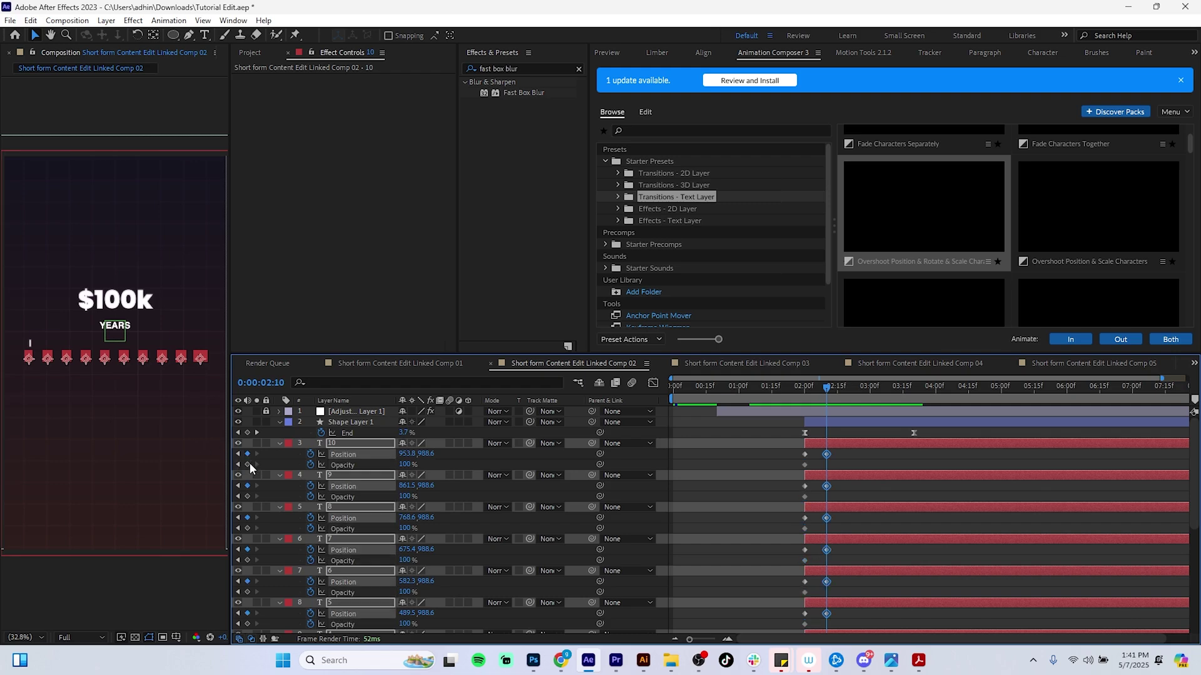
pyautogui.click(248, 464)
# Step: At 0:00:02:00, lower the number layers to a Y position of 1077.6 and set their Opacity to 0%
pyautogui.press('j')
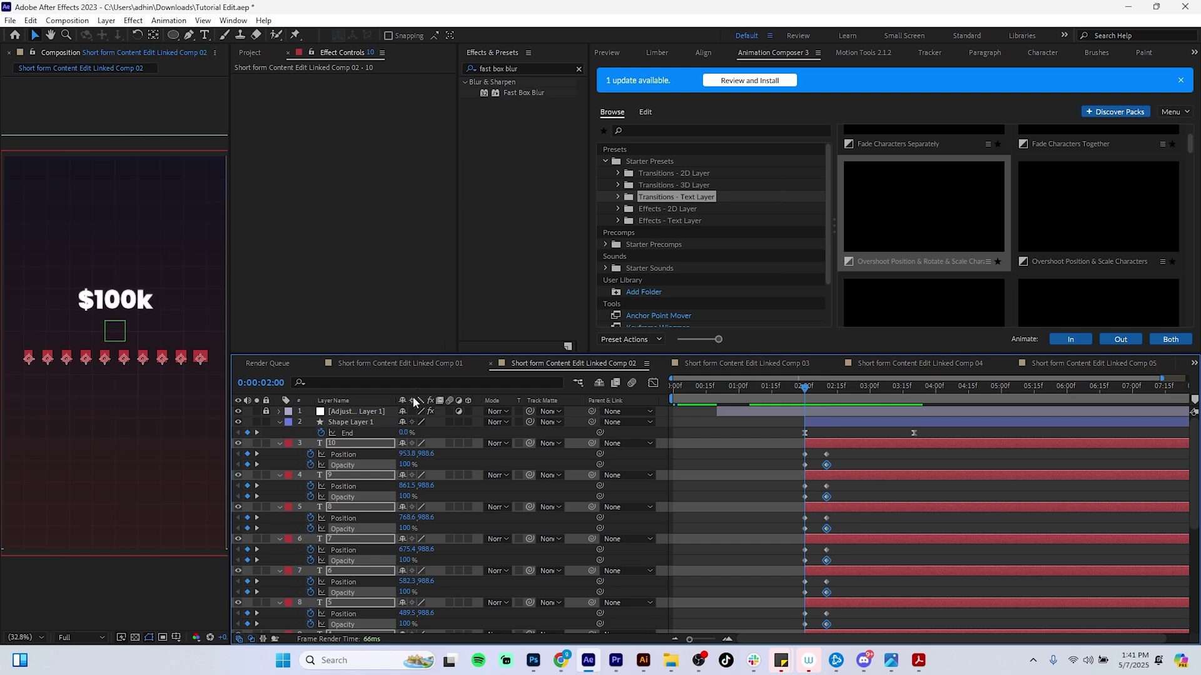
pyautogui.moveTo(426, 454); pyautogui.dragTo(485, 455)
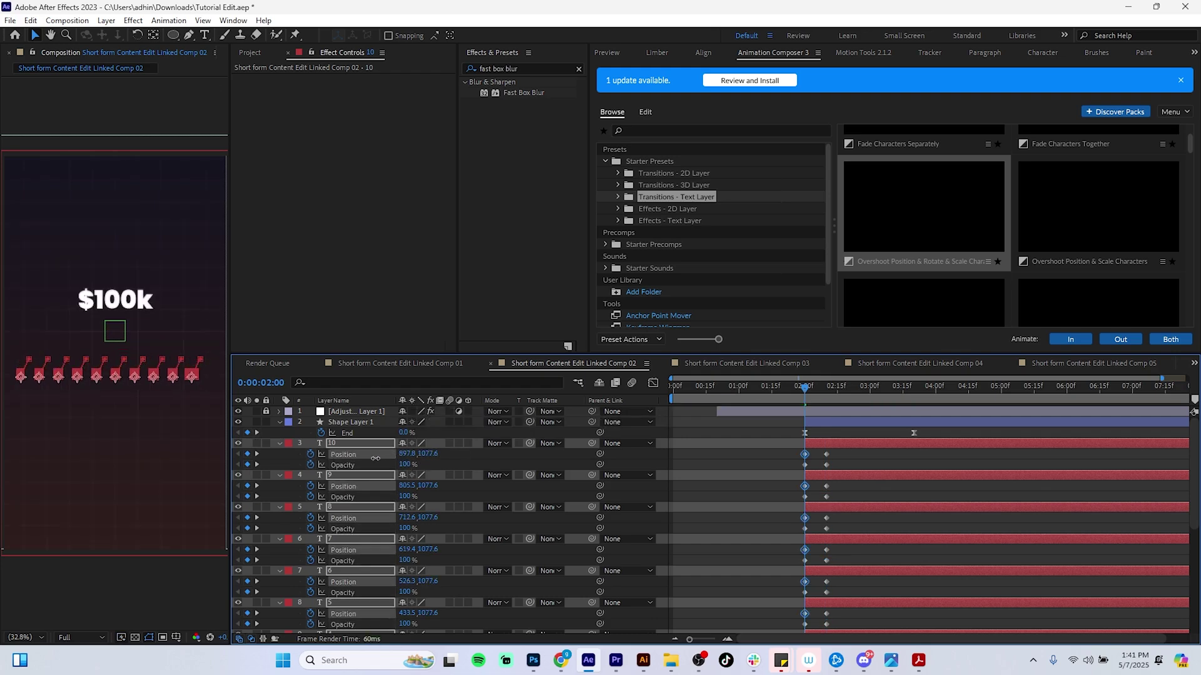
pyautogui.click(406, 464)
pyautogui.write('0')
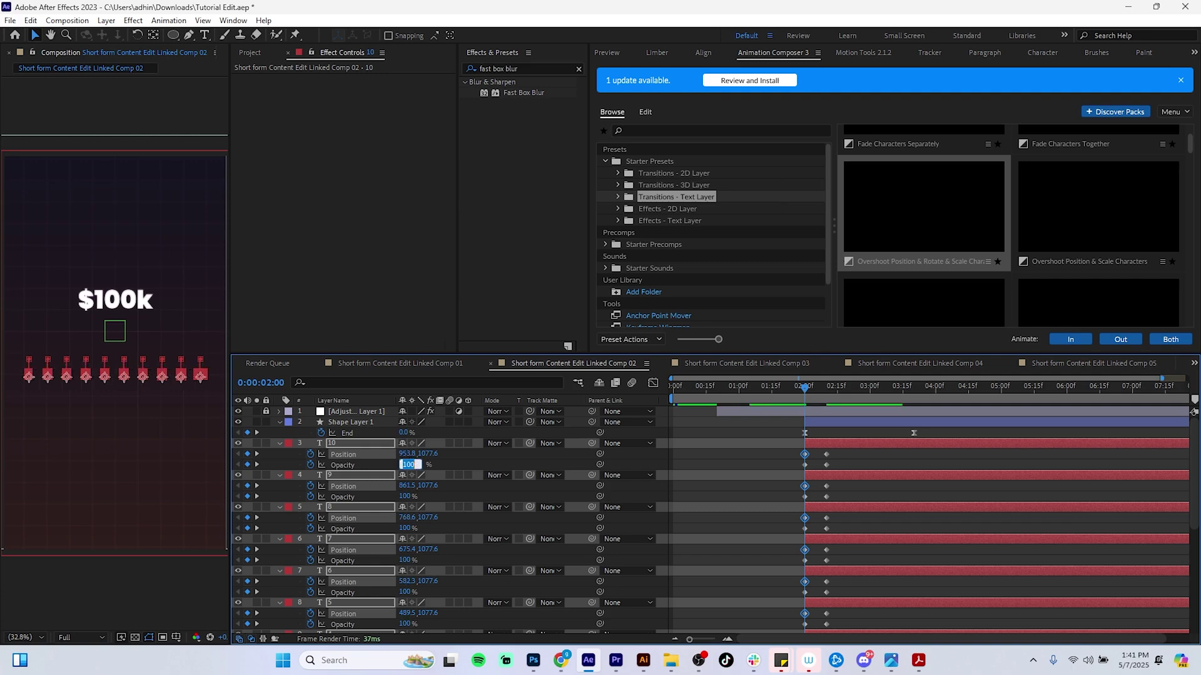
pyautogui.press('Return')
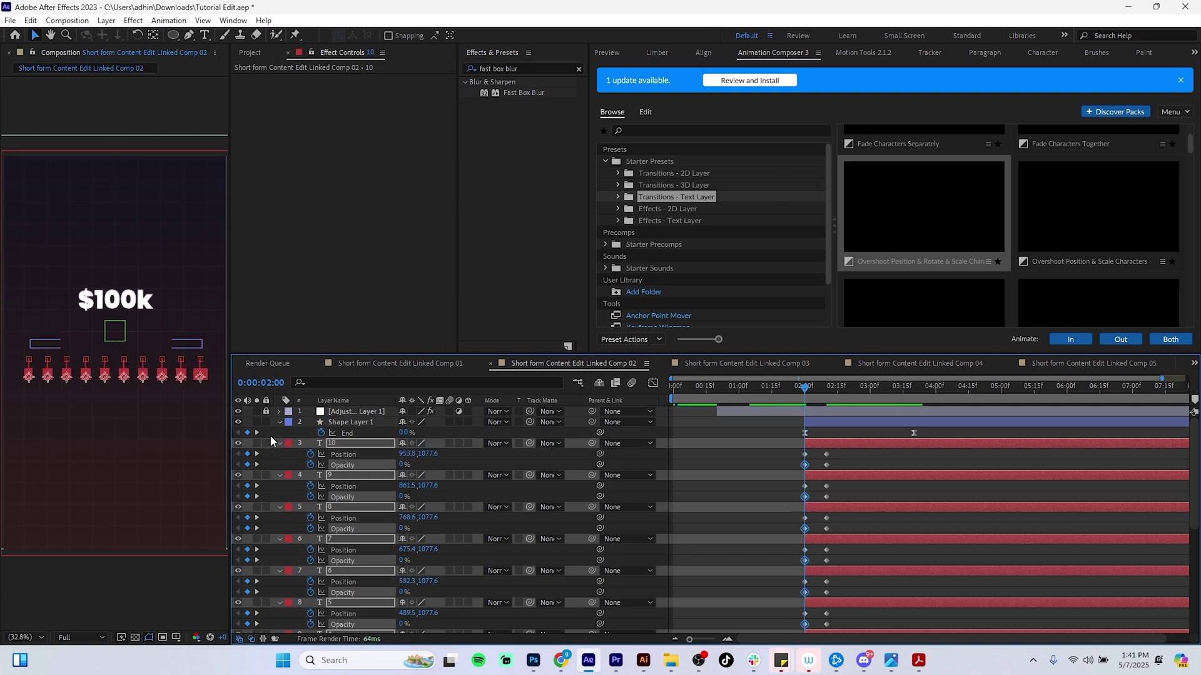
# Step: Easy Ease the number layers' Position and Opacity keyframes and reshape their curves in the speed graph
pyautogui.moveTo(785, 460); pyautogui.dragTo(850, 540)
pyautogui.press('F9')
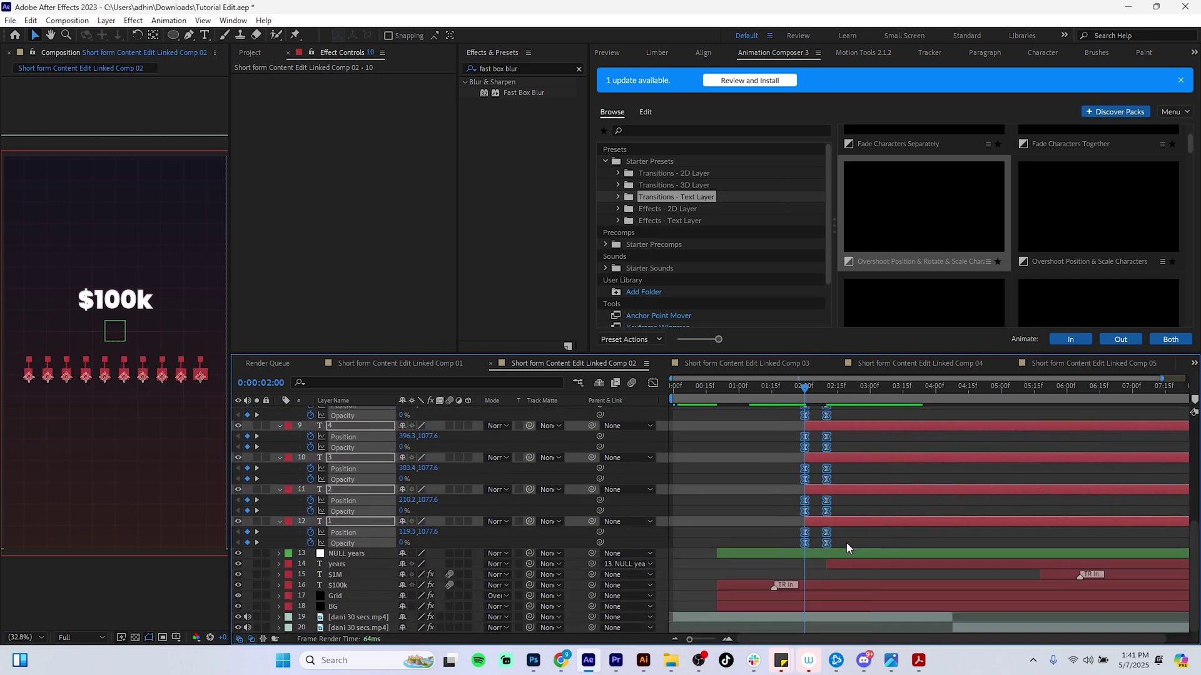
pyautogui.click(727, 639)
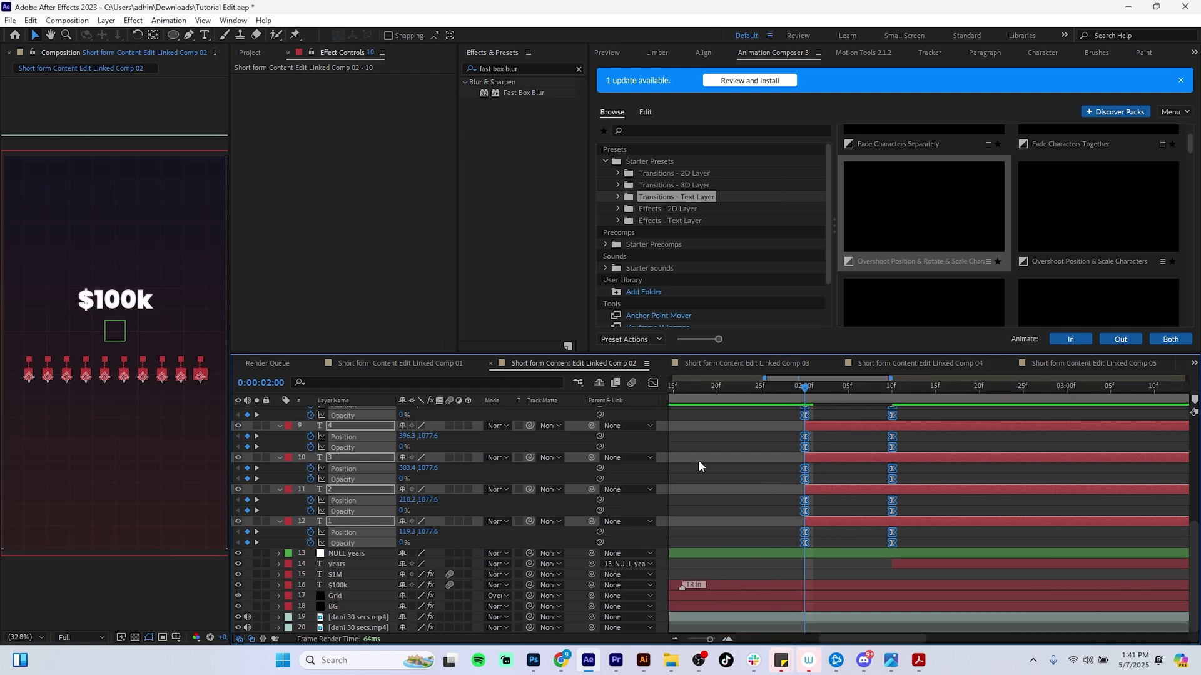
pyautogui.click(653, 384)
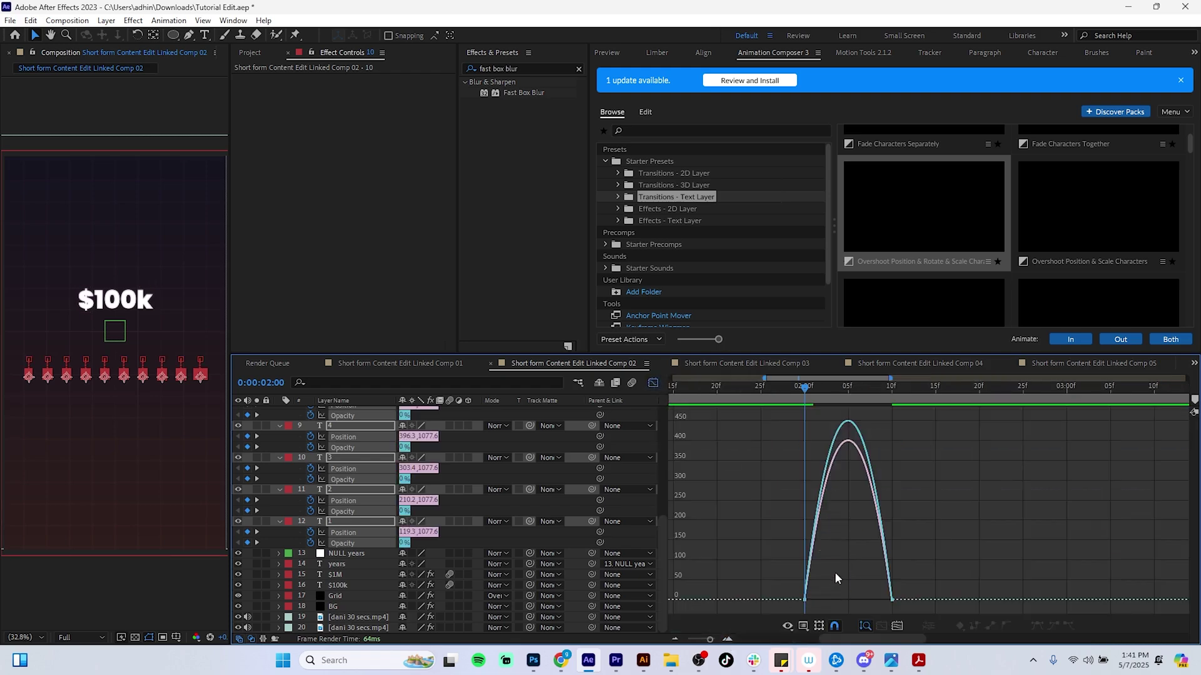
pyautogui.moveTo(817, 601); pyautogui.dragTo(805, 602)
pyautogui.moveTo(857, 571); pyautogui.dragTo(848, 601)
pyautogui.click(652, 383)
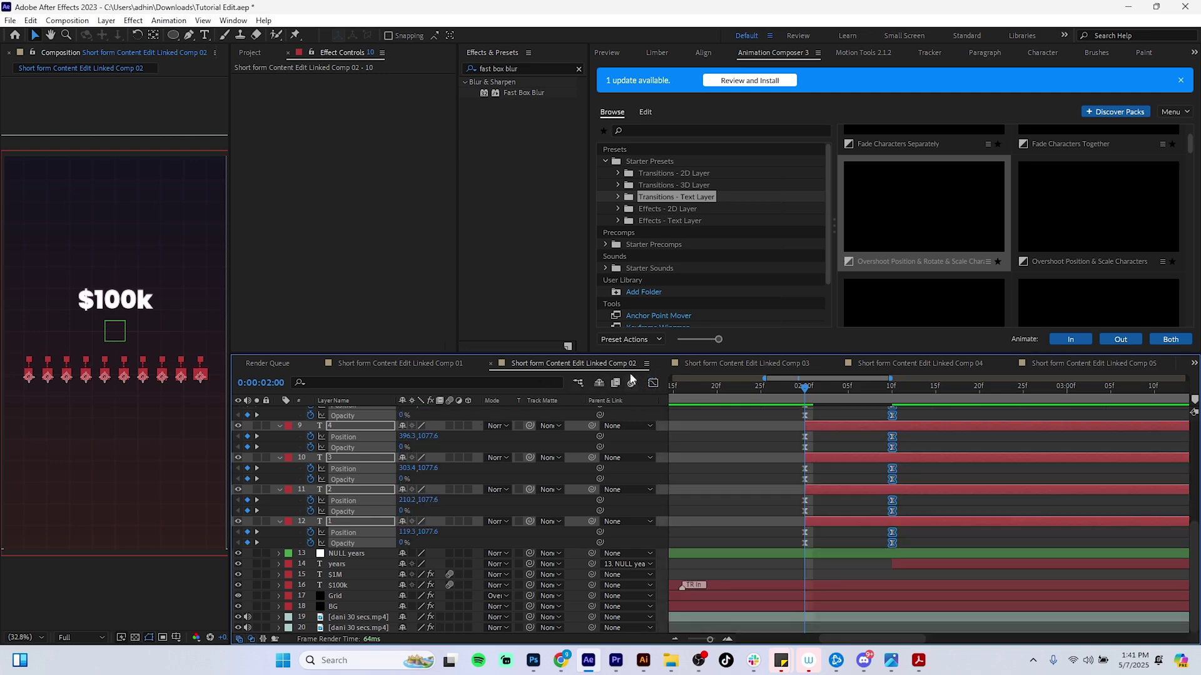
# Step: Collapse the number layers' properties and preview their entrance animation from the composition start
pyautogui.press('u')
pyautogui.click(749, 440)
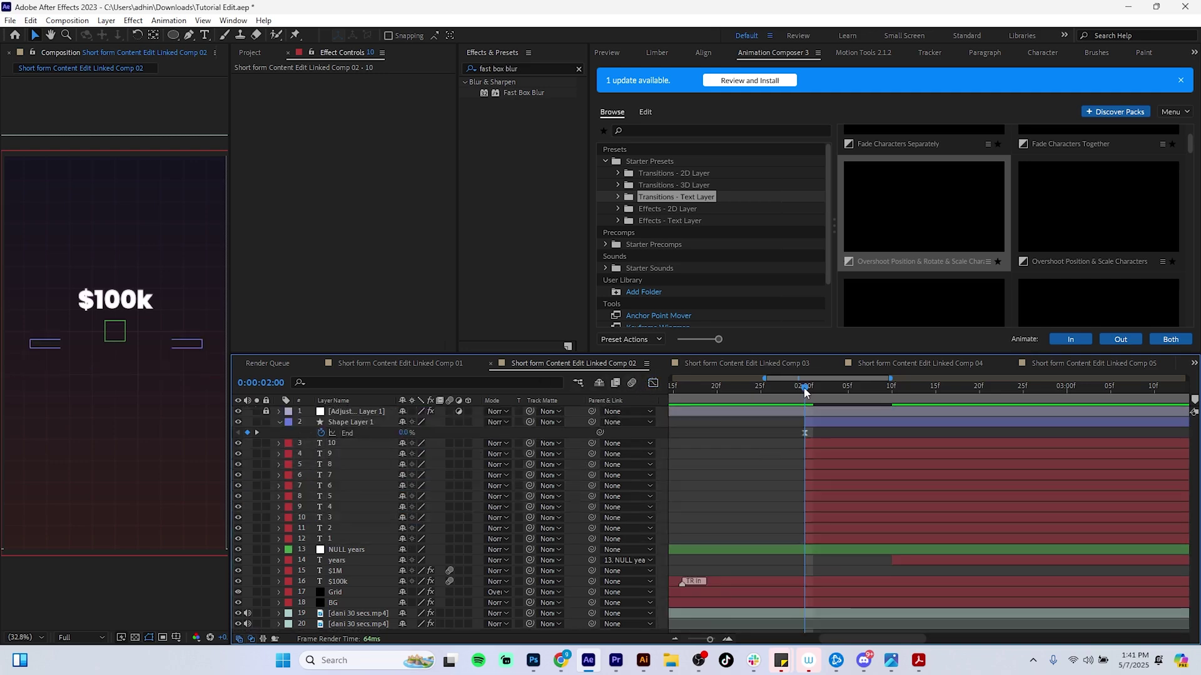
pyautogui.moveTo(804, 386); pyautogui.dragTo(691, 387)
pyautogui.click(674, 639)
pyautogui.click(674, 639)
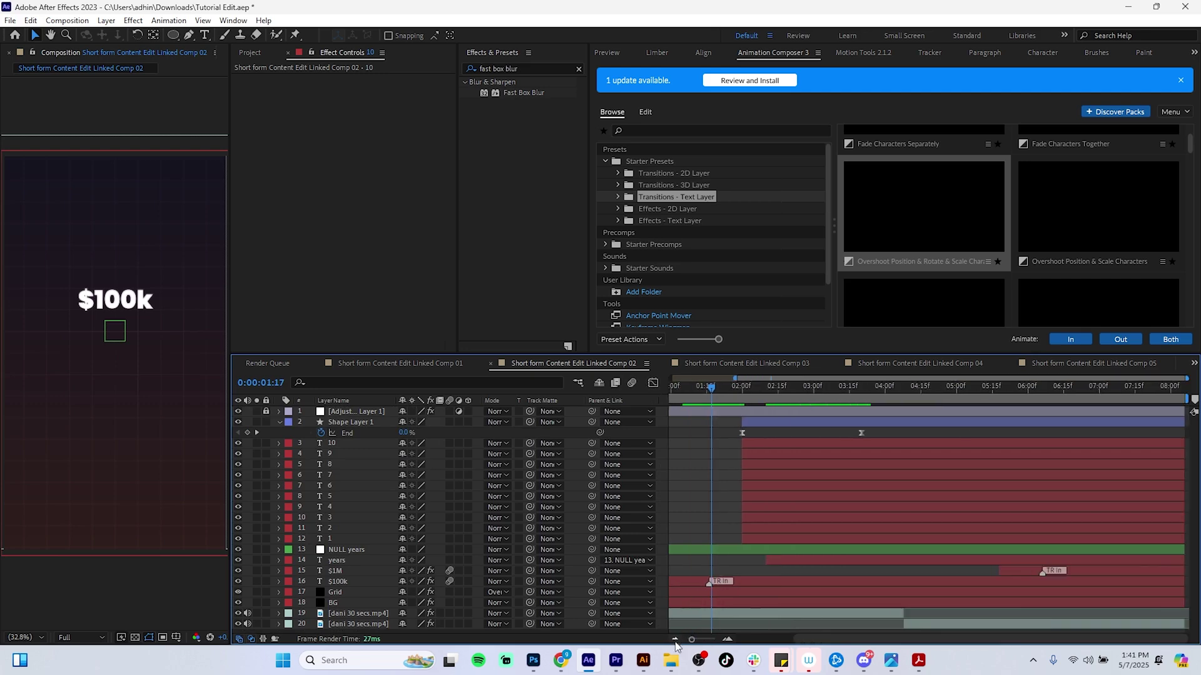
pyautogui.click(674, 639)
pyautogui.click(674, 639)
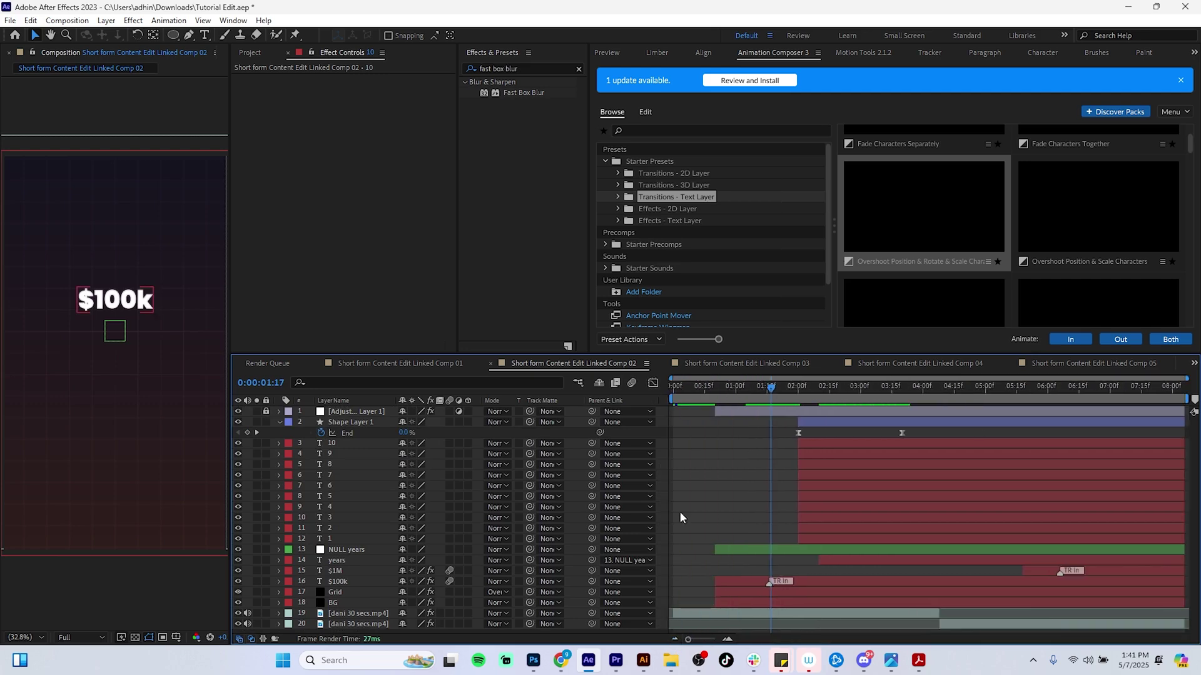
pyautogui.press('Home')
pyautogui.press('space')
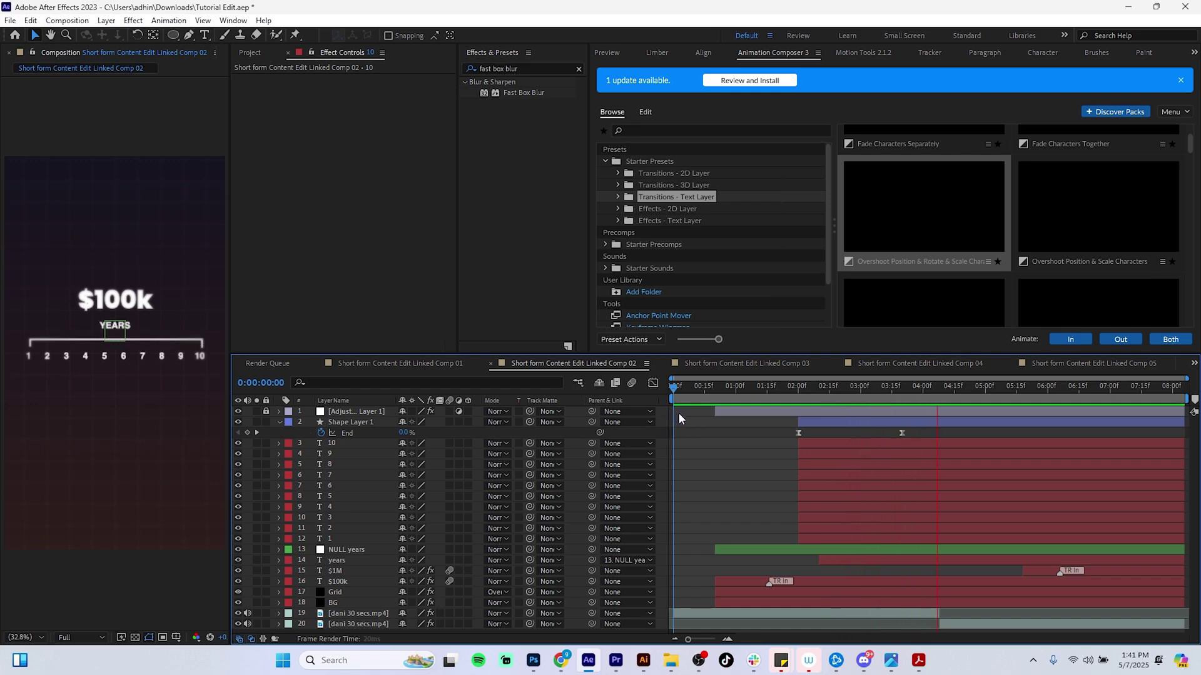
# Step: With number layers 1 to 10 selected at 0:00:02:00, set Motion Tools sequencing to offset 1, starting with layer 1
pyautogui.click(798, 393)
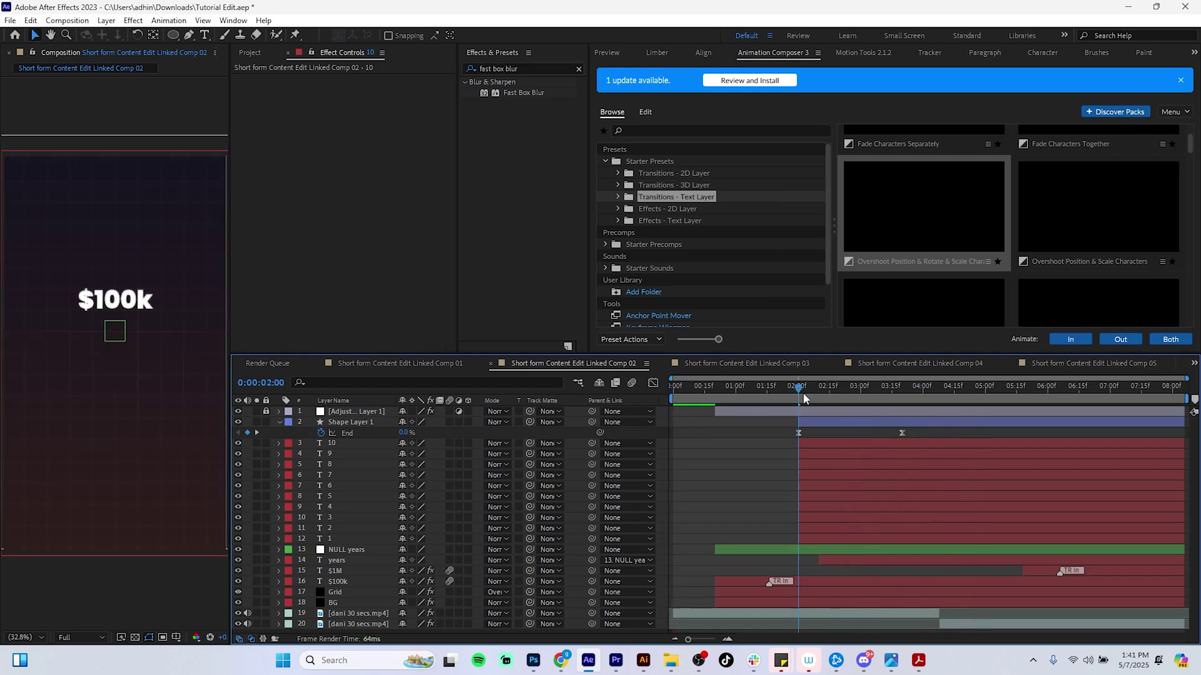
pyautogui.click(819, 445)
pyautogui.keyDown('shift'); pyautogui.click(817, 539); pyautogui.keyUp('shift')
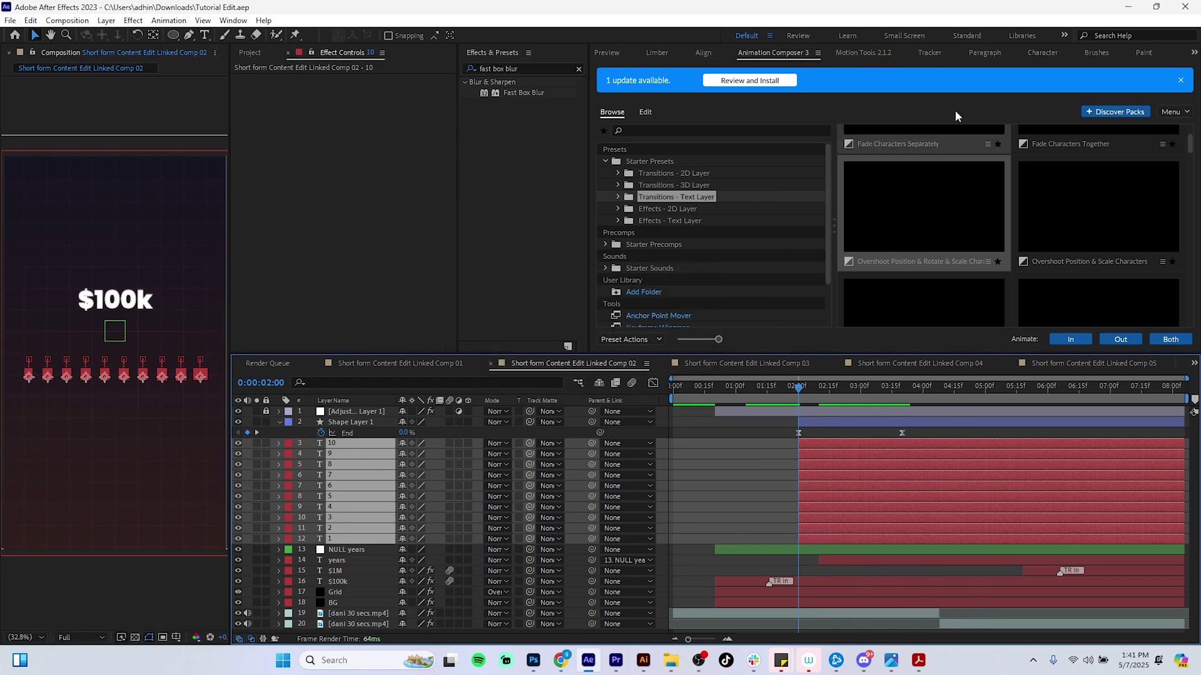
pyautogui.click(886, 53)
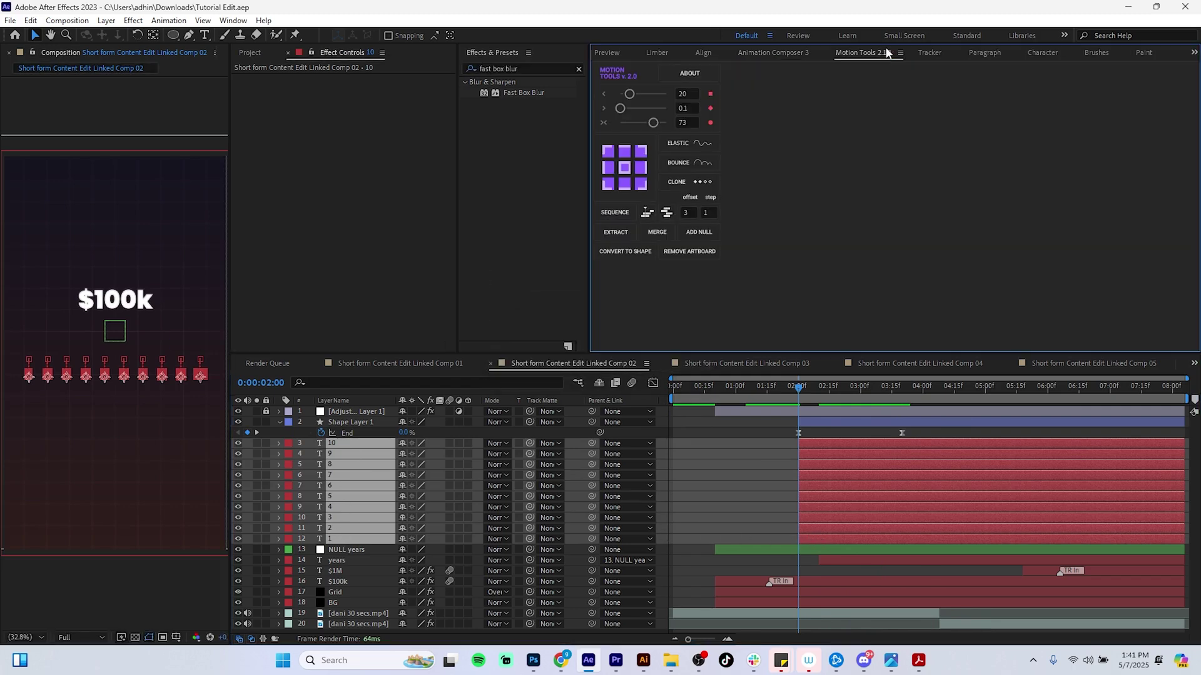
pyautogui.click(688, 214)
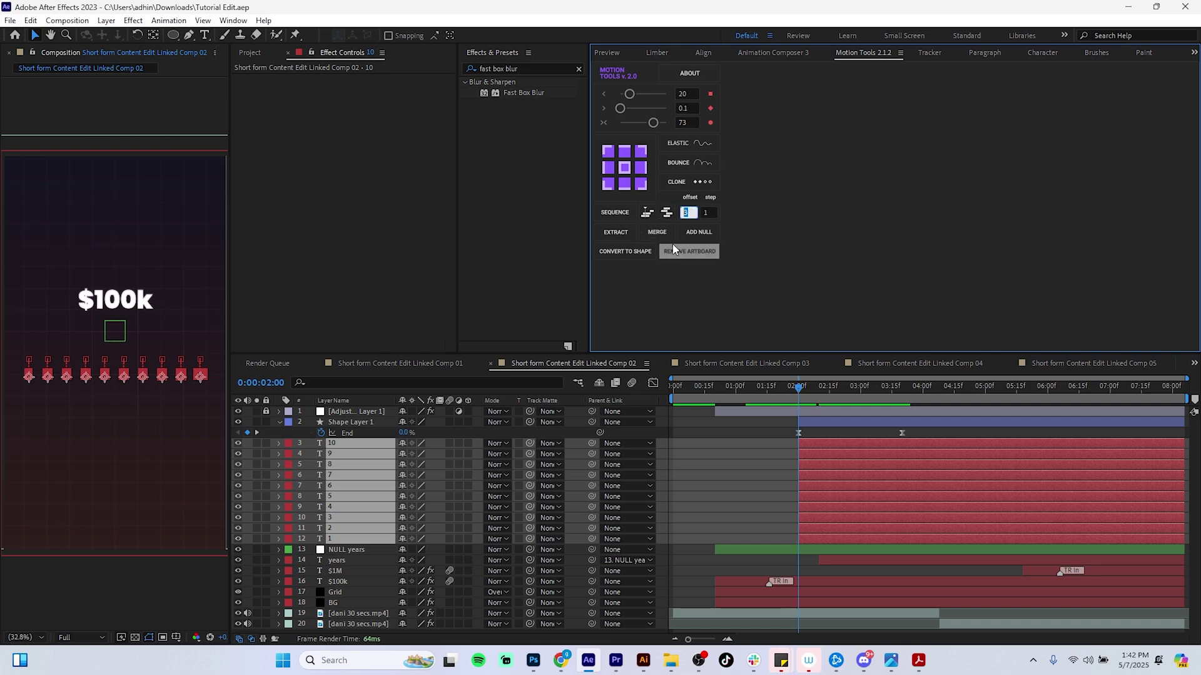
pyautogui.write('1')
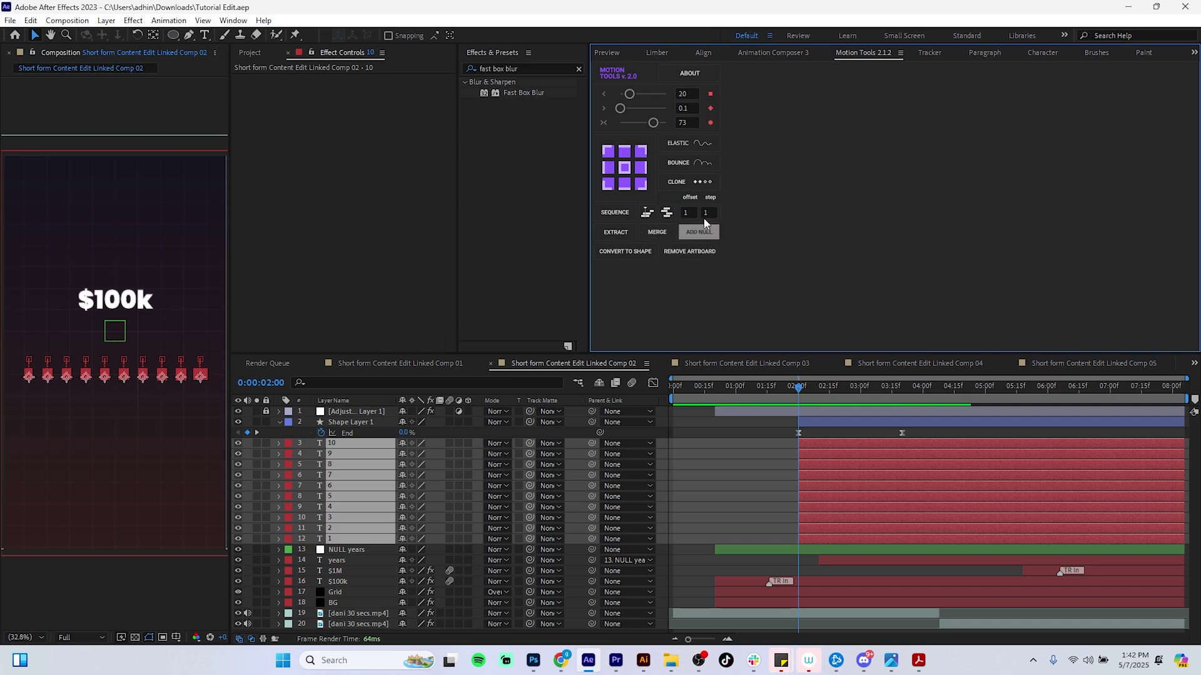
pyautogui.click(670, 216)
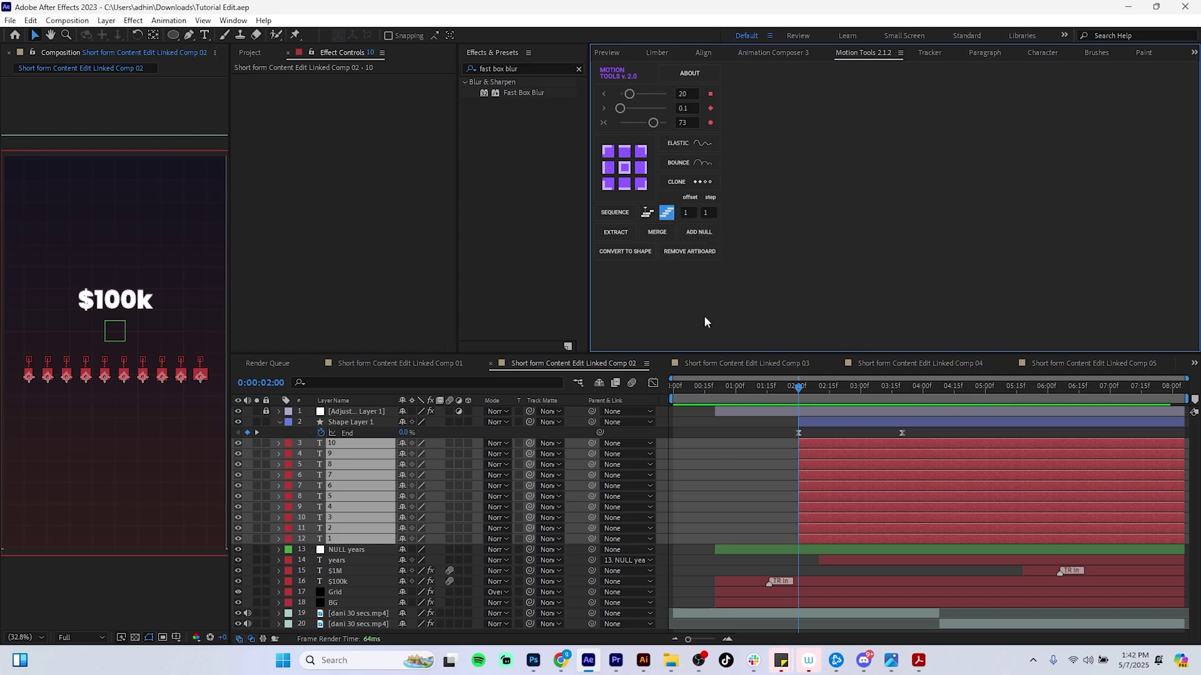
# Step: Try sequencing the number layers with an offset of 1 and an offset of 2, undoing each attempt
pyautogui.click(616, 213)
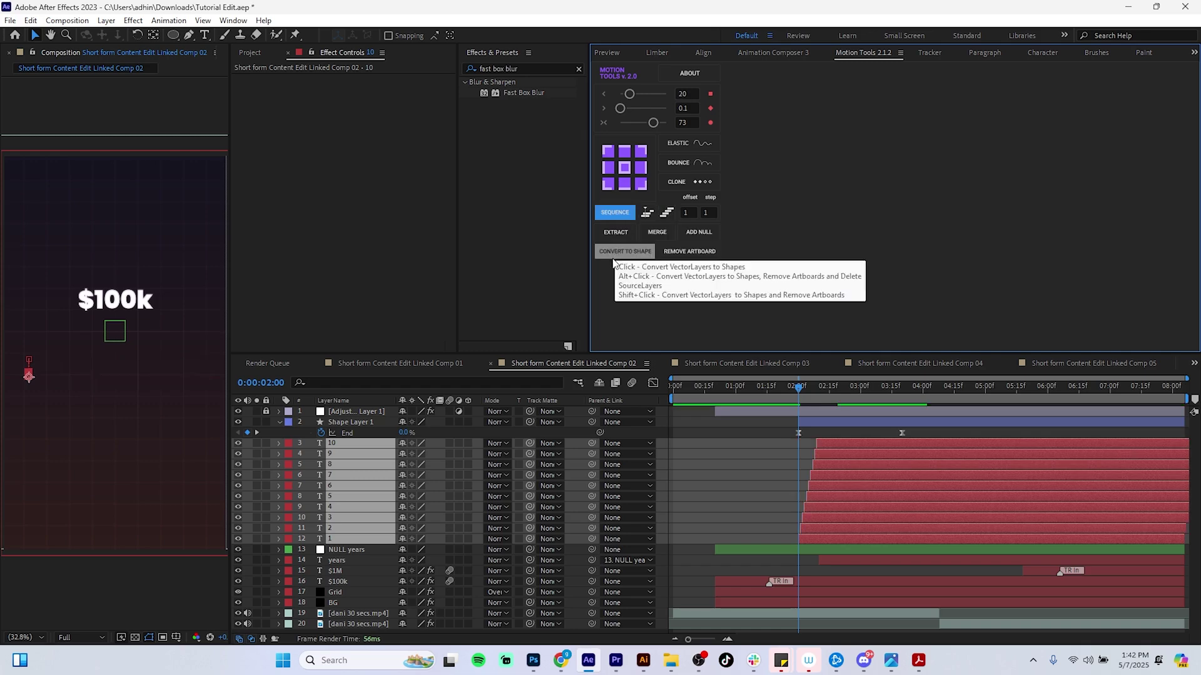
pyautogui.hotkey('ctrl', 'z')
pyautogui.click(694, 213)
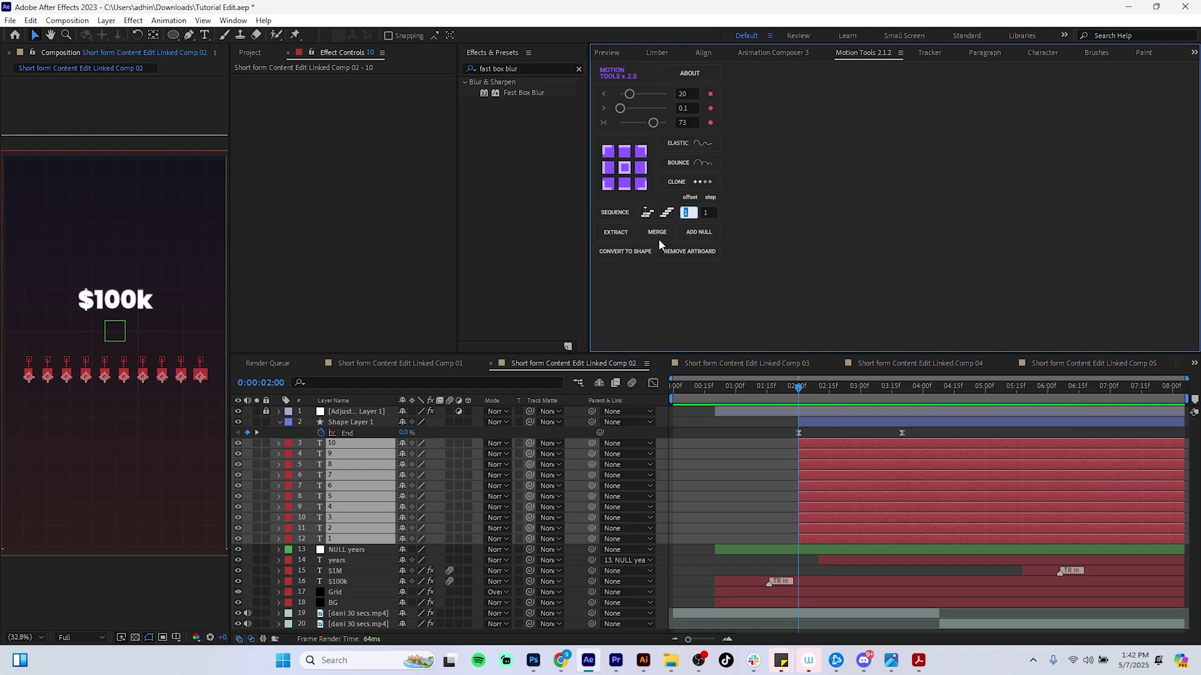
pyautogui.write('2')
pyautogui.click(624, 213)
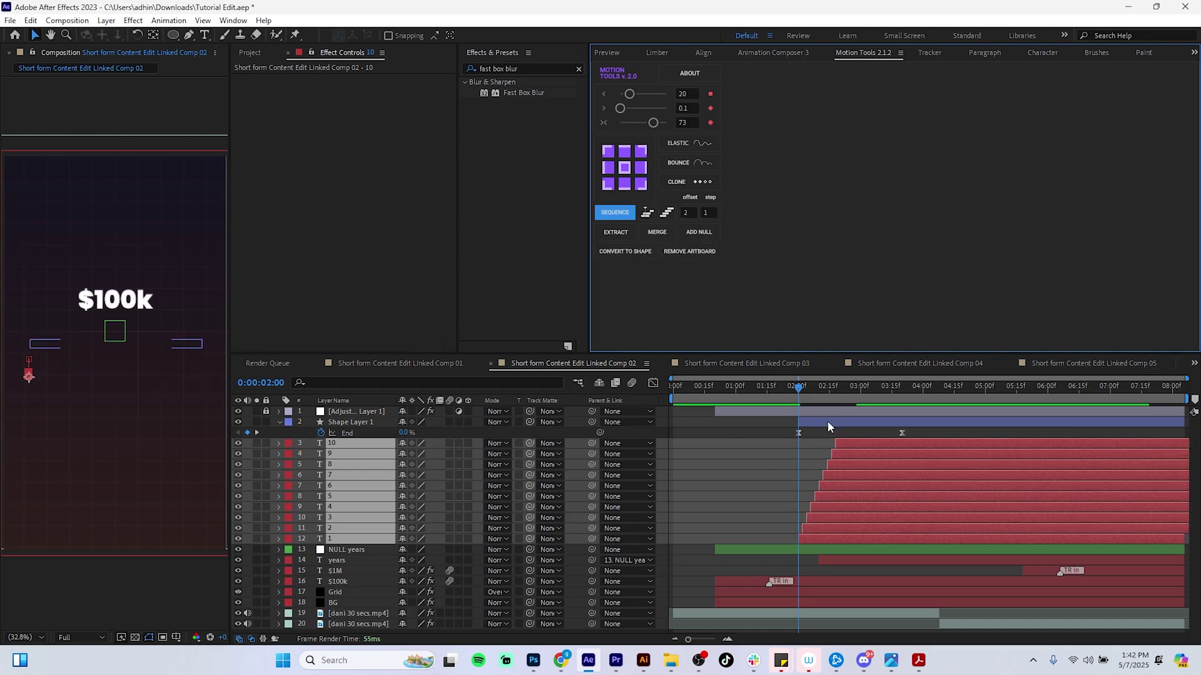
pyautogui.moveTo(803, 388); pyautogui.dragTo(899, 392)
pyautogui.hotkey('ctrl', 'z')
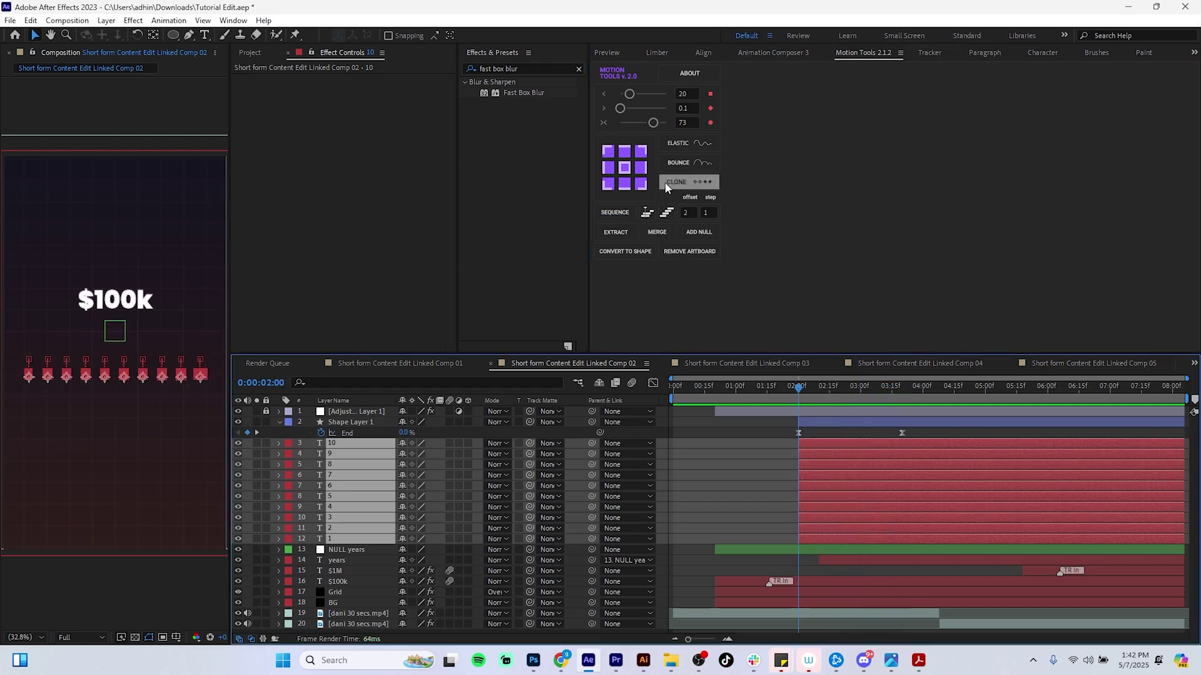
# Step: Sequence number layers 1 to 10 from 0:00:02:00 with Motion Tools, using an offset of 4 and a step of 1
pyautogui.click(686, 213)
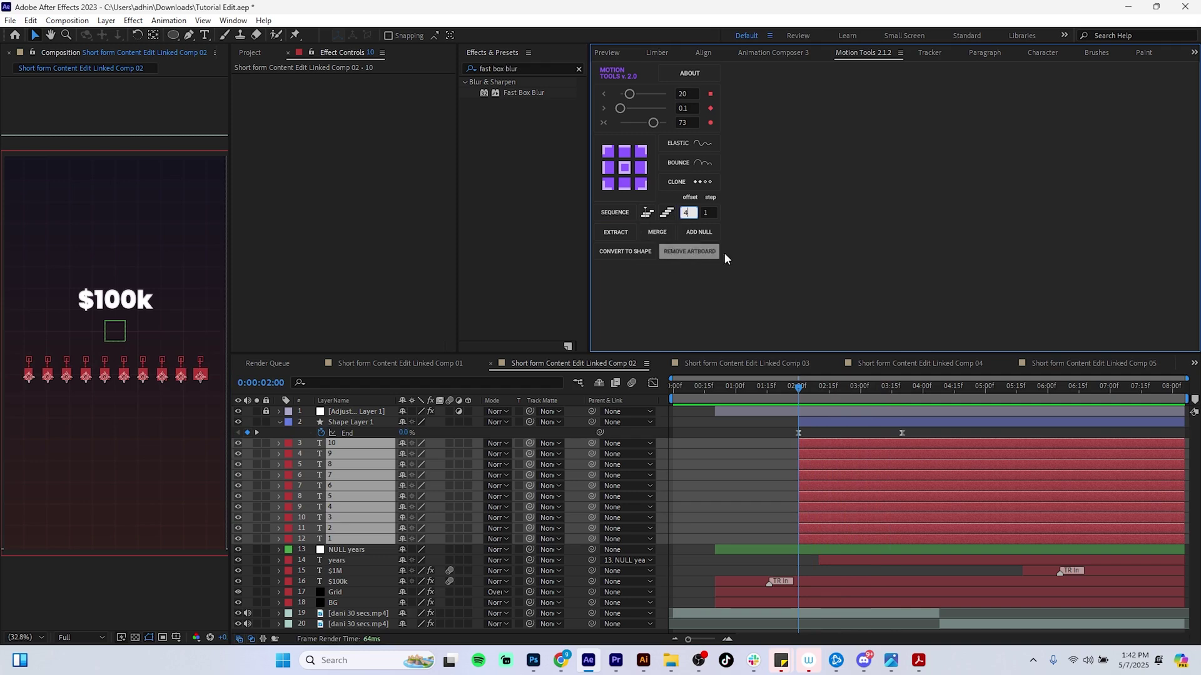
pyautogui.click(783, 263)
pyautogui.click(616, 214)
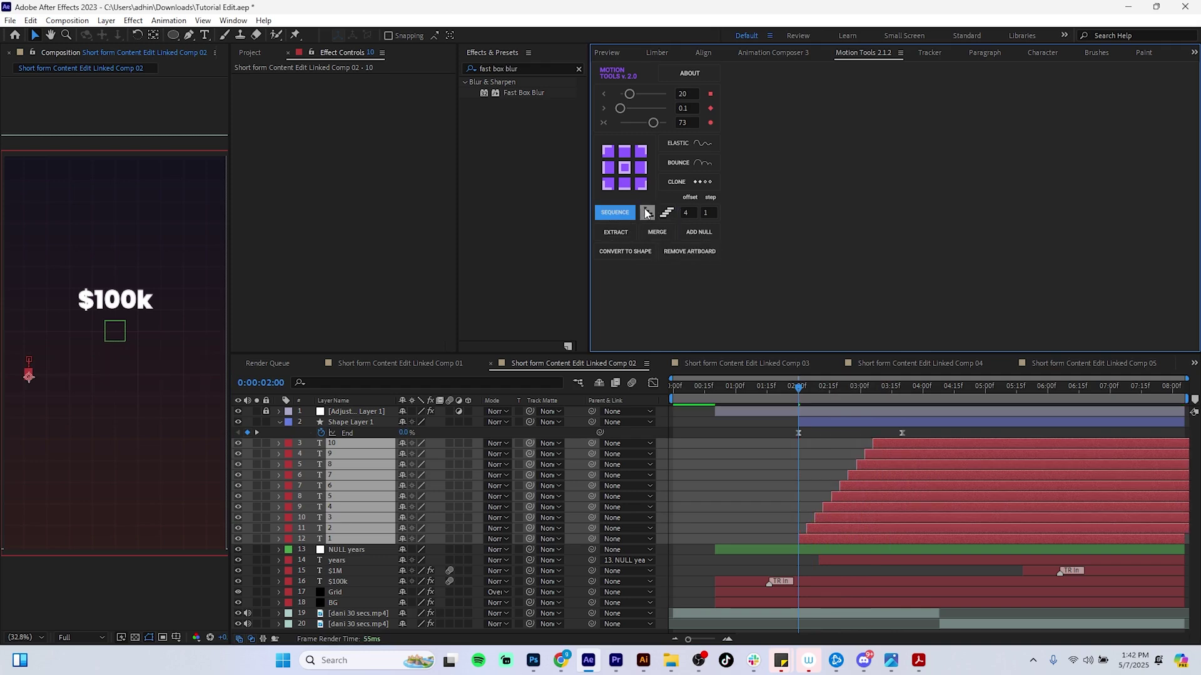
# Step: Preview the staggered number entrance from the composition start and save the project
pyautogui.click(735, 451)
pyautogui.press('space')
pyautogui.moveTo(653, 405); pyautogui.dragTo(649, 401)
pyautogui.press('space')
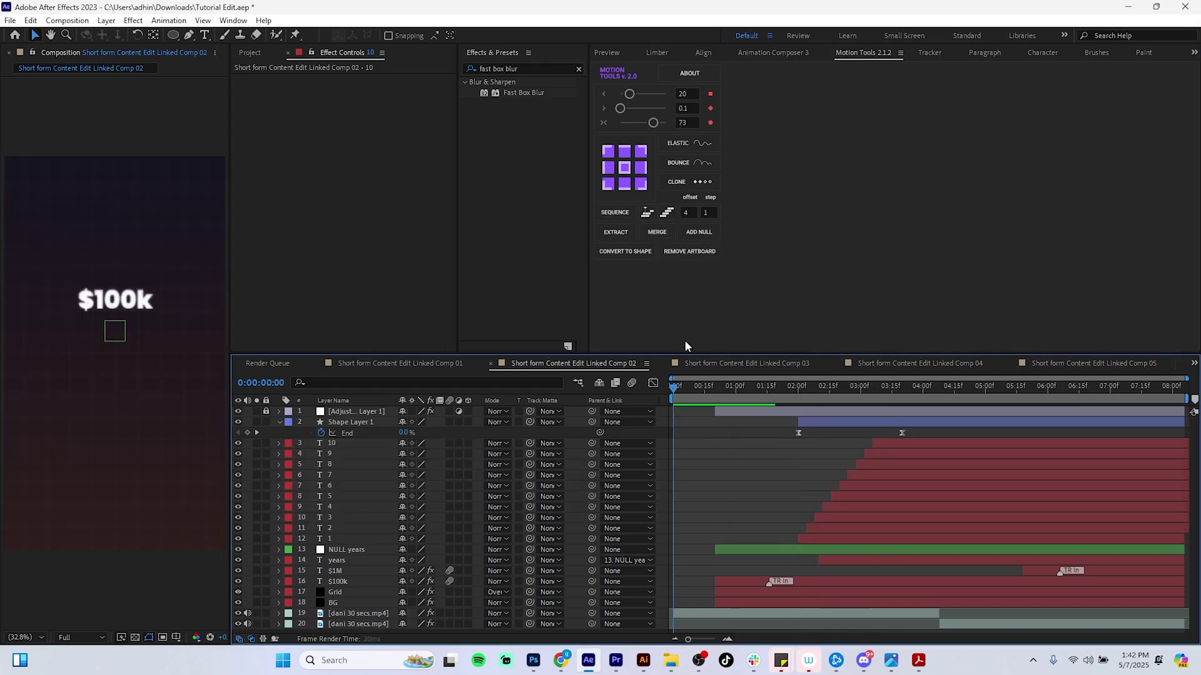
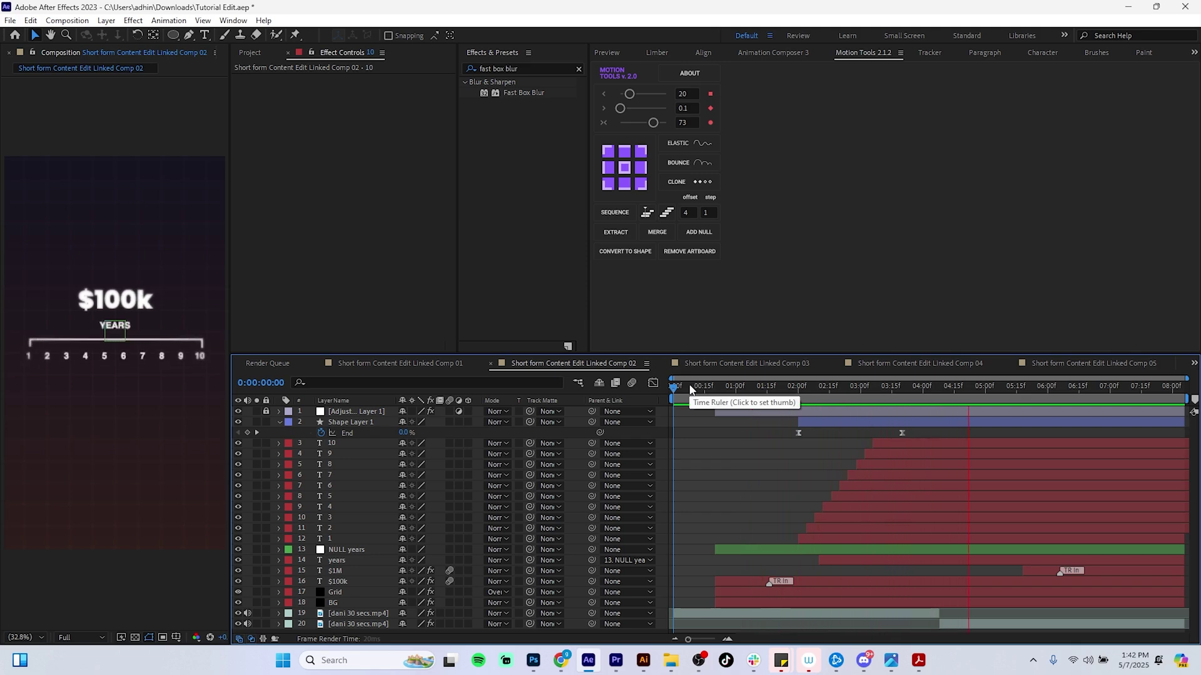
pyautogui.press('space')
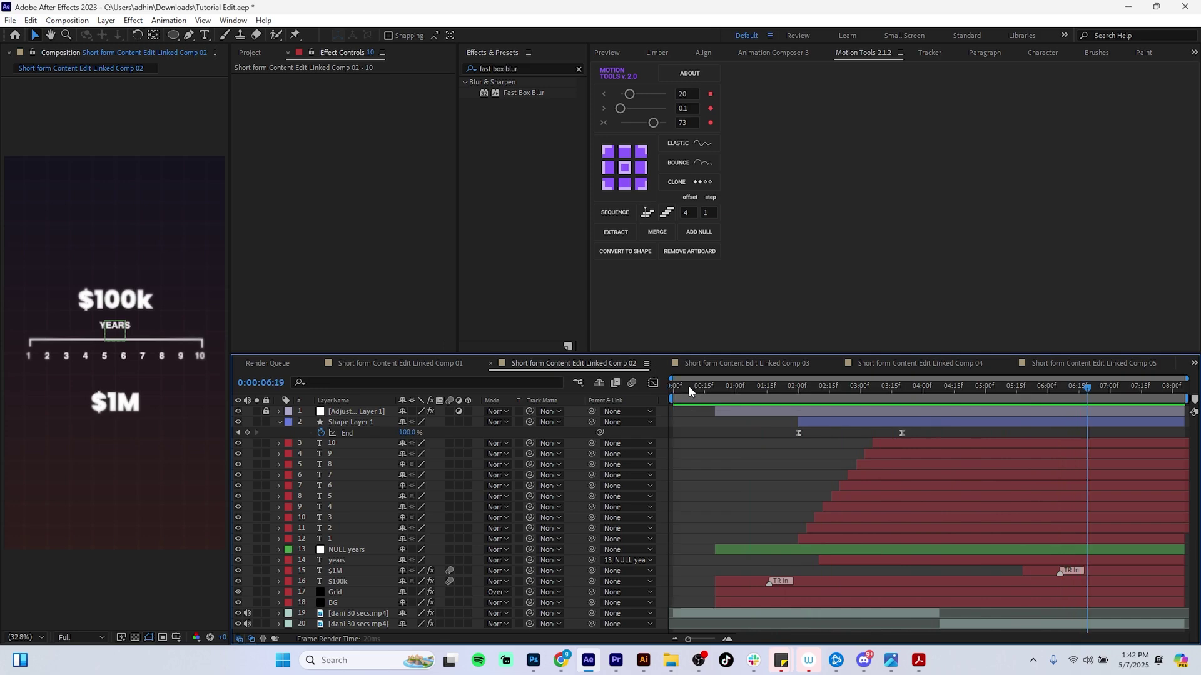
pyautogui.hotkey('ctrl', 's')
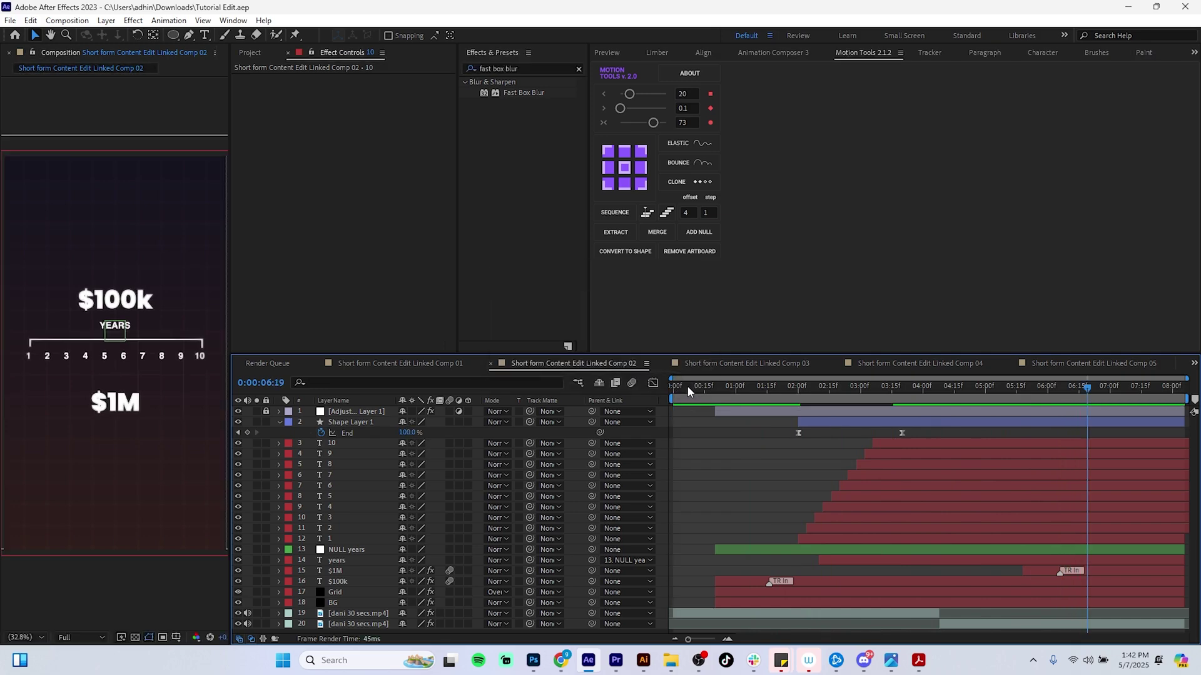
# Step: Collapse Shape Layer 1 and draw a vertical line above the $1M text on a new shape layer with the Pen tool
pyautogui.click(279, 423)
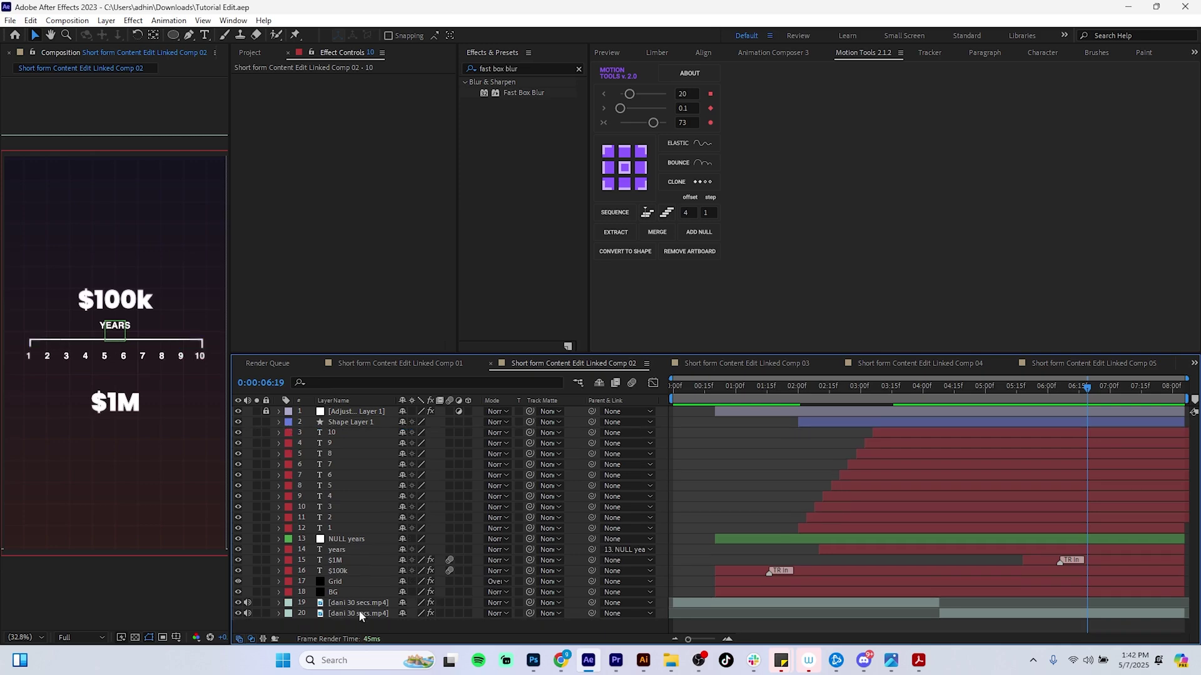
pyautogui.press('h')
pyautogui.scroll(4, 116, 349)
pyautogui.moveTo(202, 372); pyautogui.dragTo(153, 377)
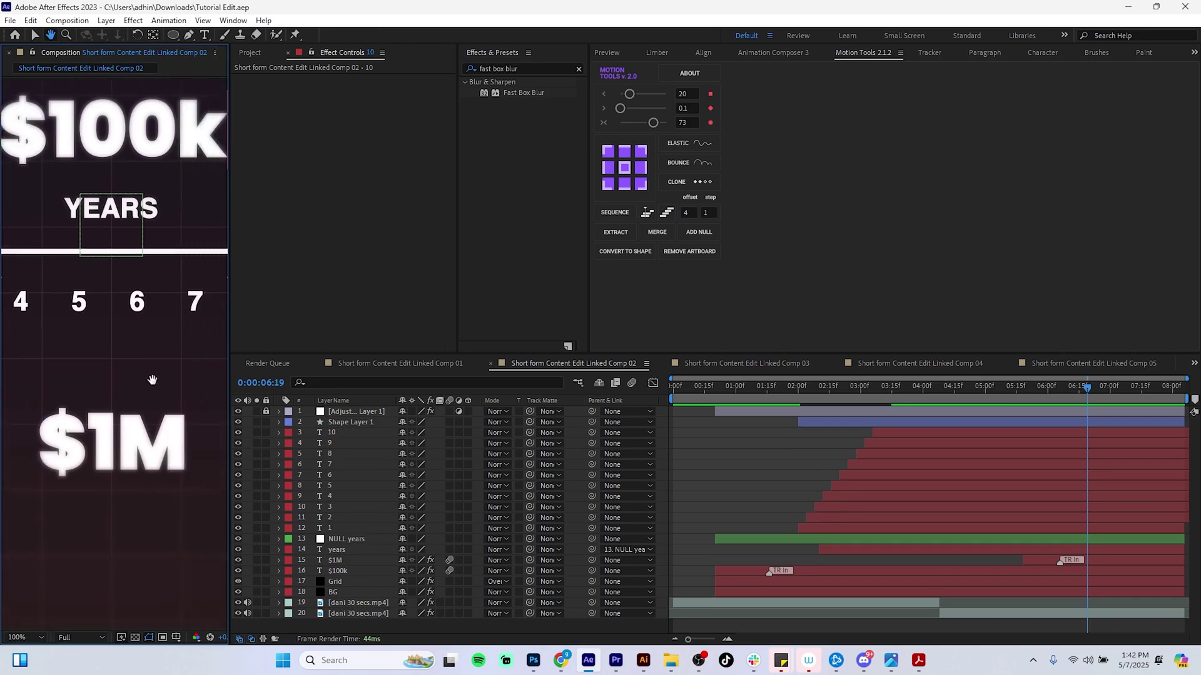
pyautogui.click(188, 35)
pyautogui.click(116, 399)
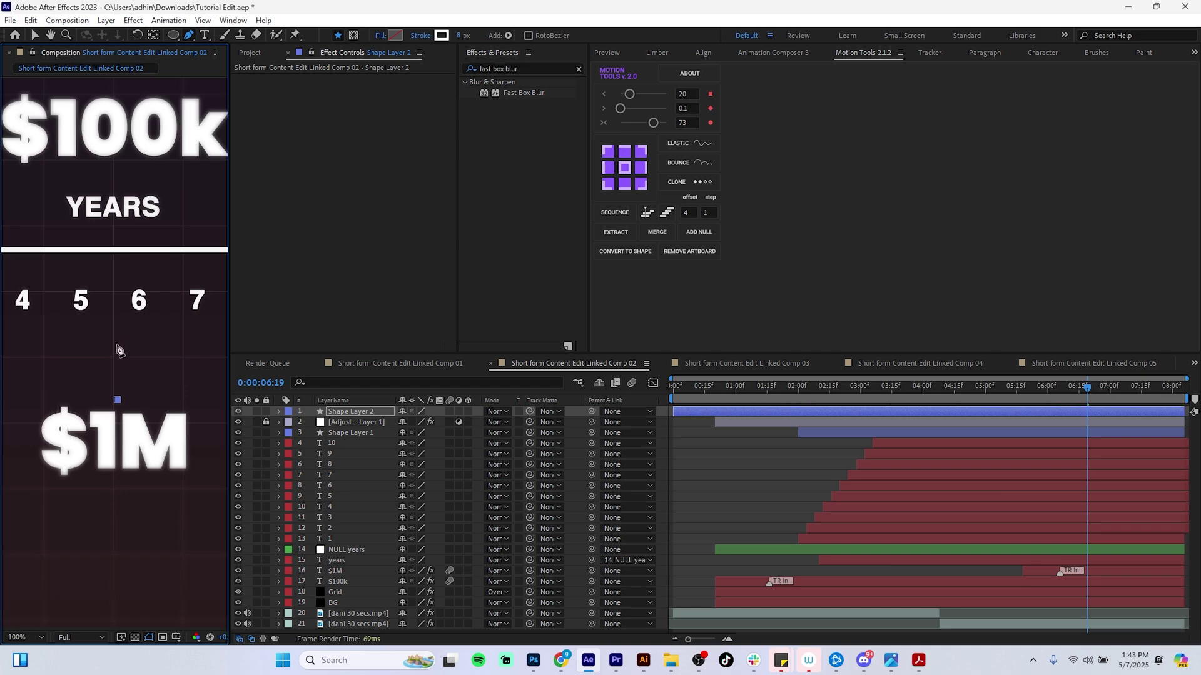
pyautogui.click(117, 347)
pyautogui.hotkey('ctrl', 'z')
pyautogui.click(117, 347)
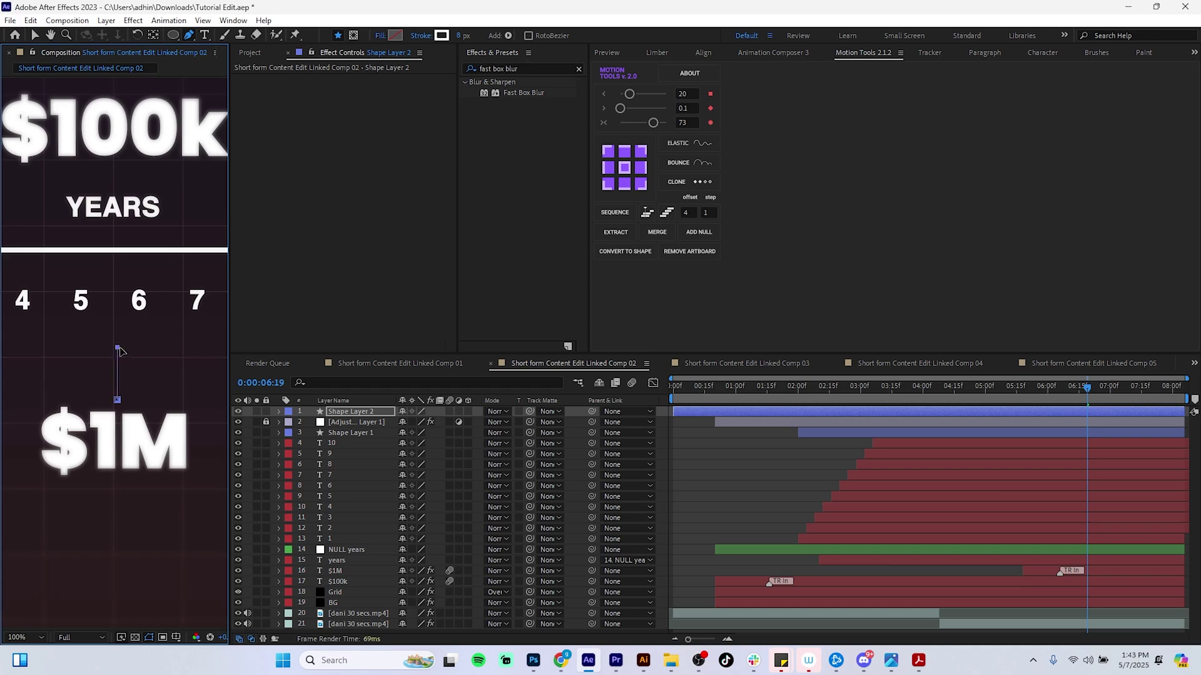
# Step: Draw an open U-shaped bracket below the numbers 5 and 6 on Shape Layer 2 with the Pen tool
pyautogui.click(361, 411)
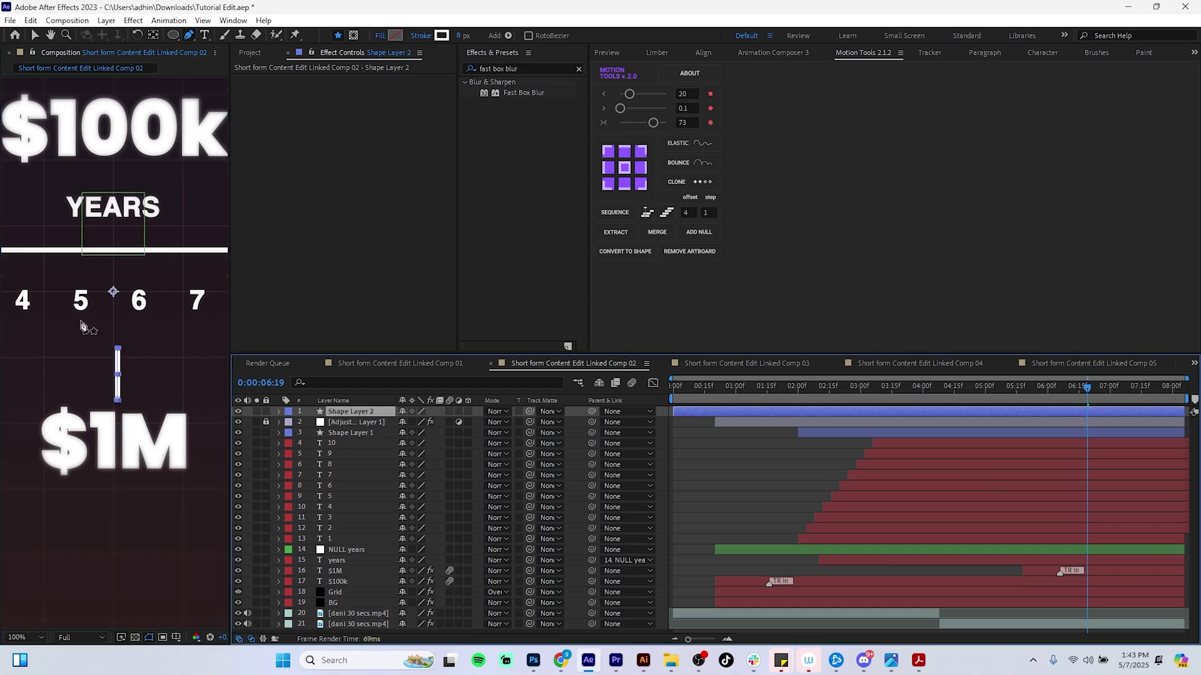
pyautogui.click(80, 320)
pyautogui.click(80, 338)
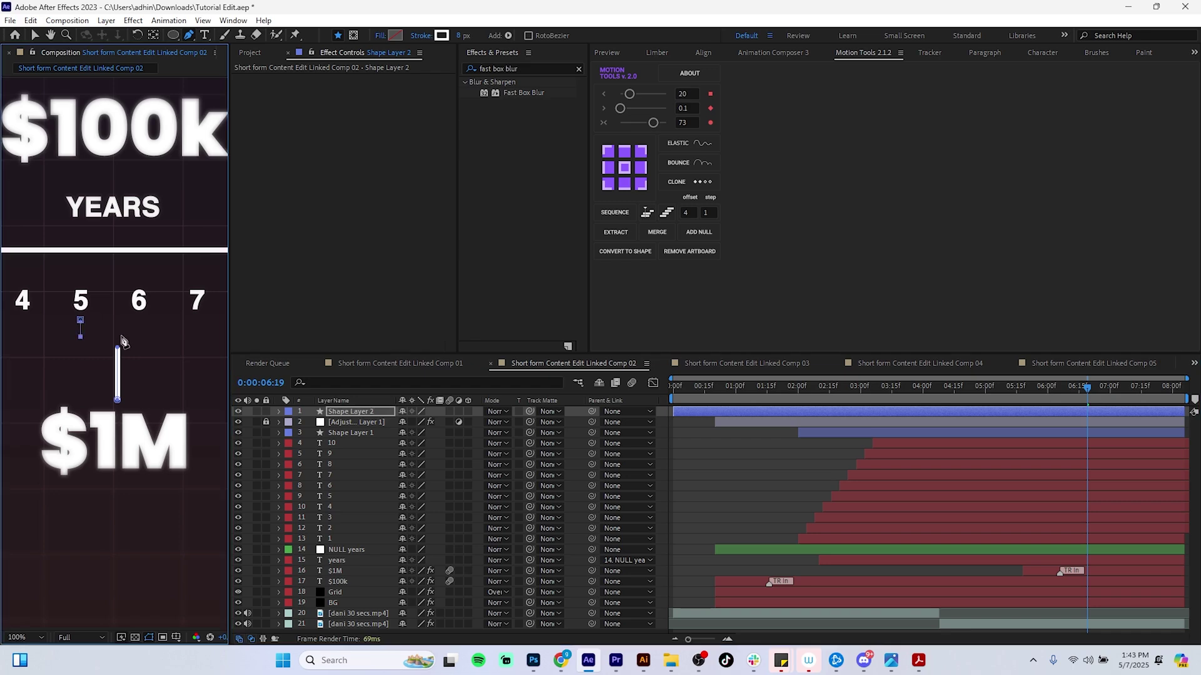
pyautogui.click(140, 338)
pyautogui.click(140, 320)
# Step: Move Shape Layer 2 directly below the adjustment layer in the layer stack
pyautogui.press('z')
pyautogui.keyDown('alt'); pyautogui.click(141, 331); pyautogui.keyUp('alt')
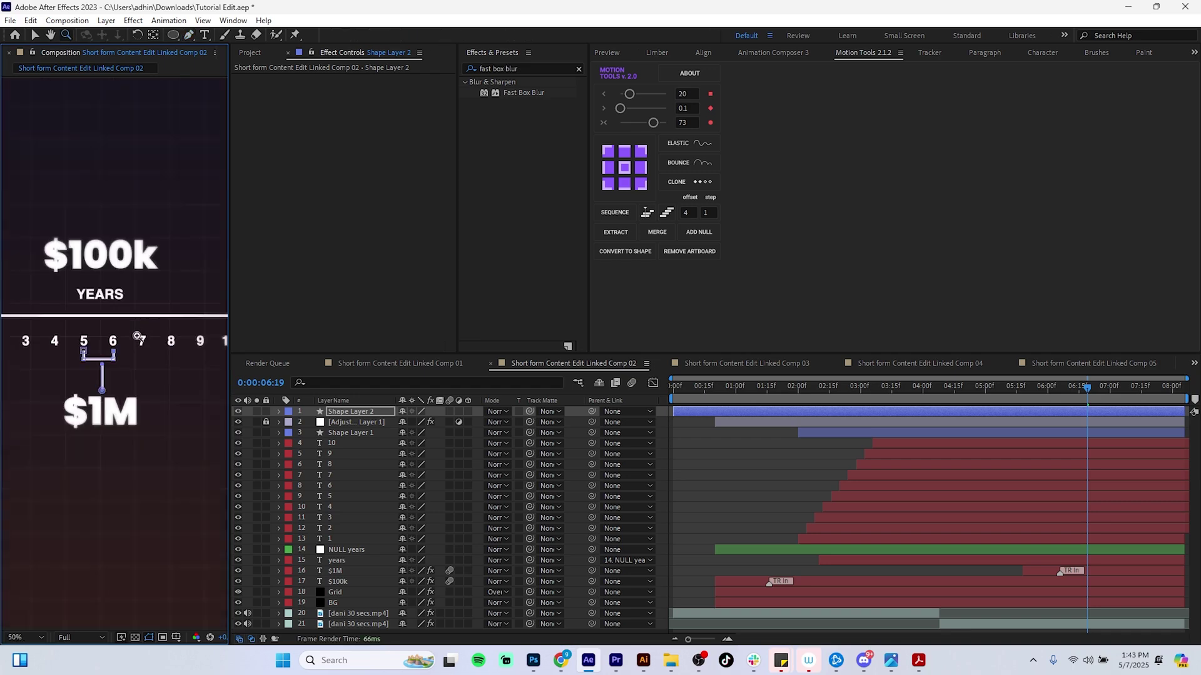
pyautogui.press('v')
pyautogui.moveTo(379, 413); pyautogui.dragTo(377, 426)
# Step: Move the vertical line on Shape Layer 2 so it joins the middle of the bracket, and save the project
pyautogui.press('z')
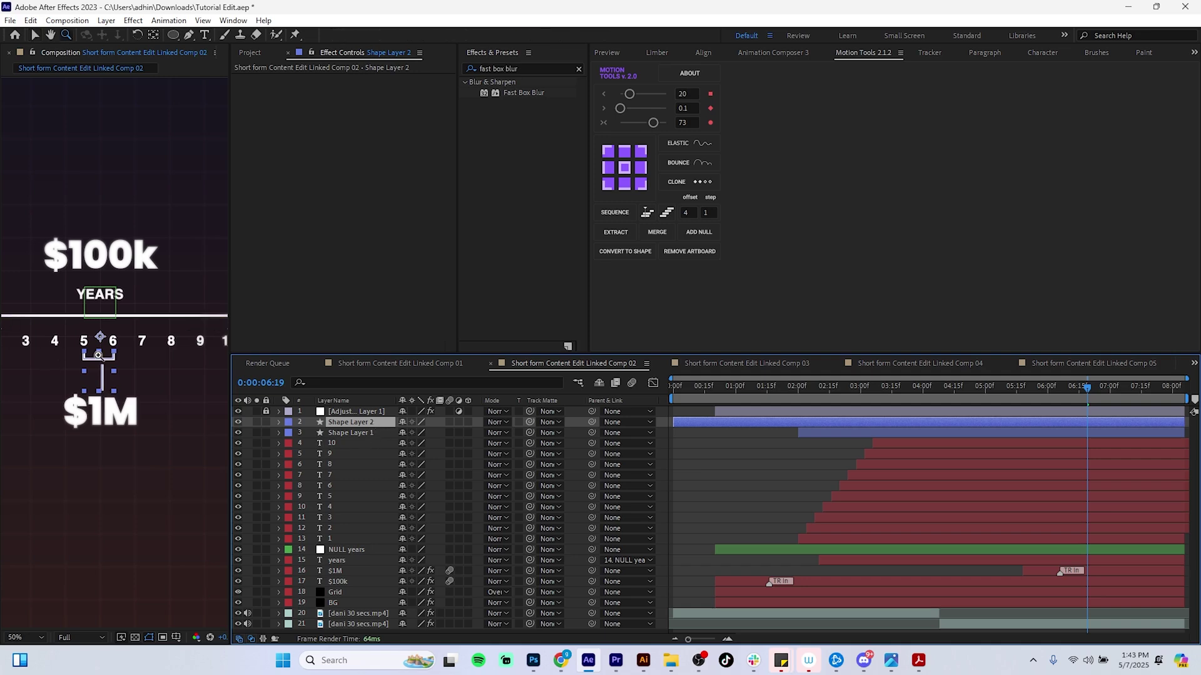
pyautogui.click(110, 363)
pyautogui.click(109, 363)
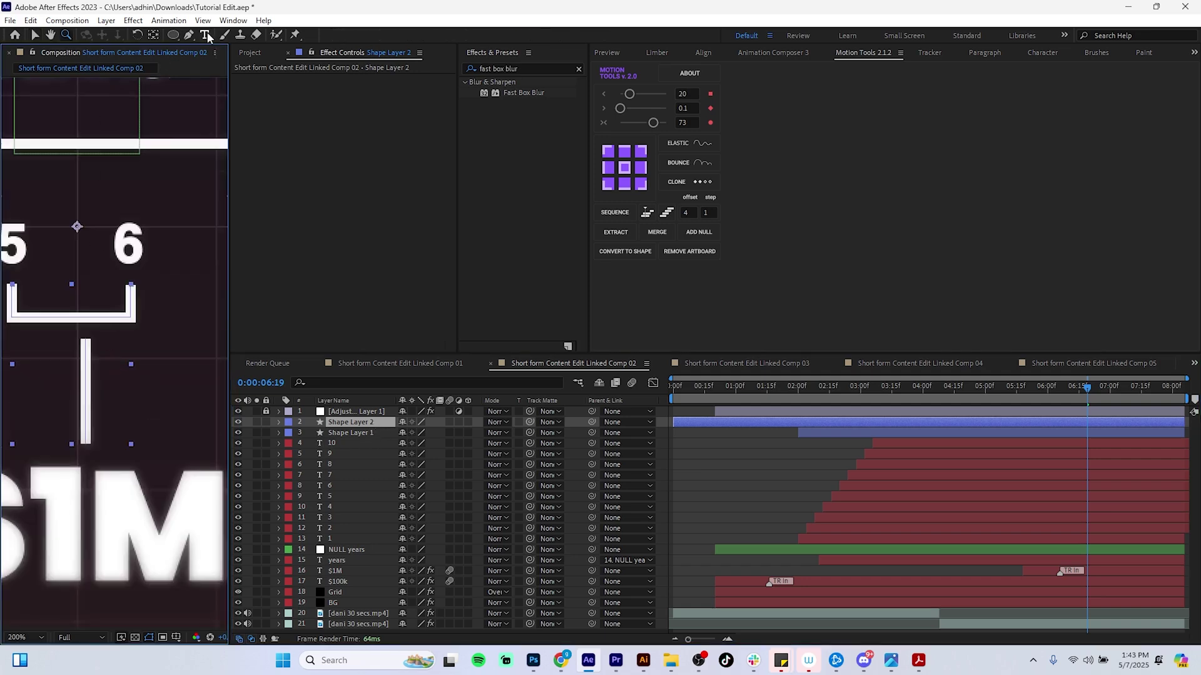
pyautogui.press('g')
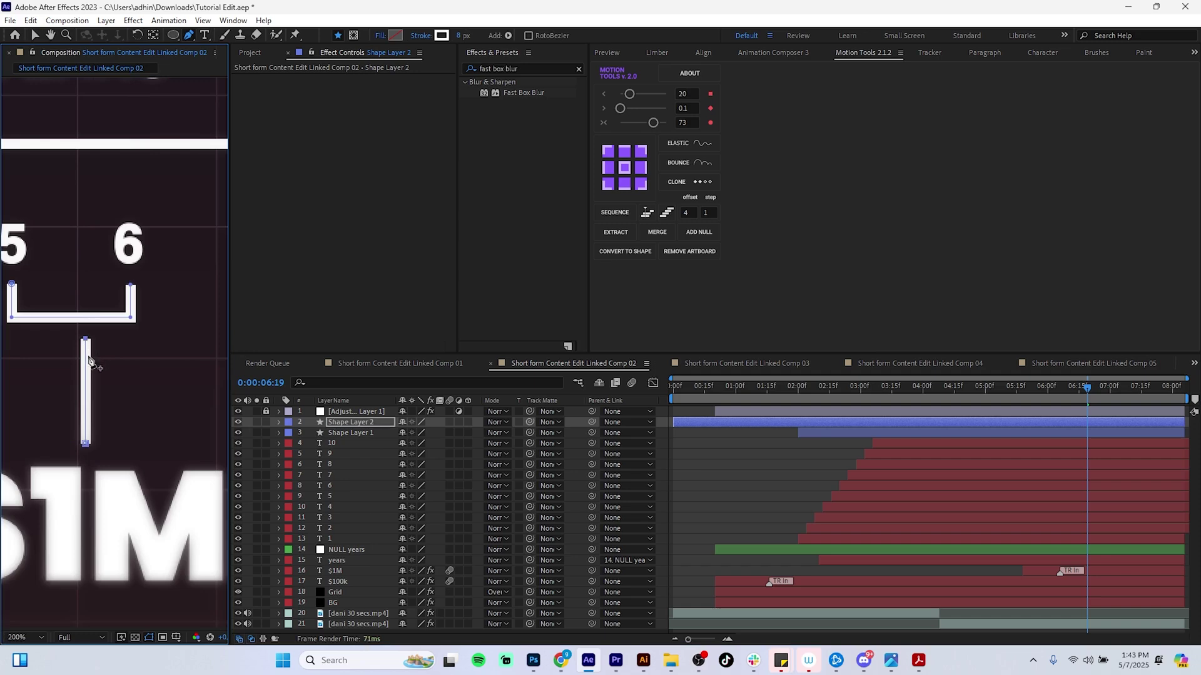
pyautogui.press('v')
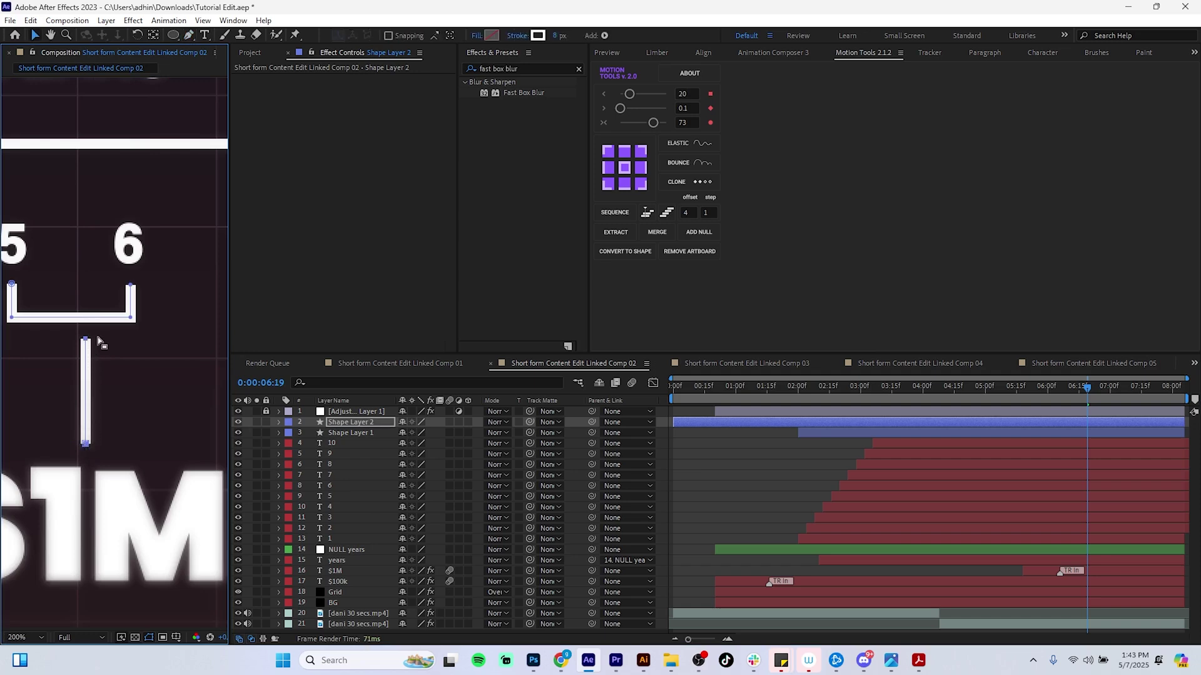
pyautogui.moveTo(86, 343); pyautogui.dragTo(69, 319)
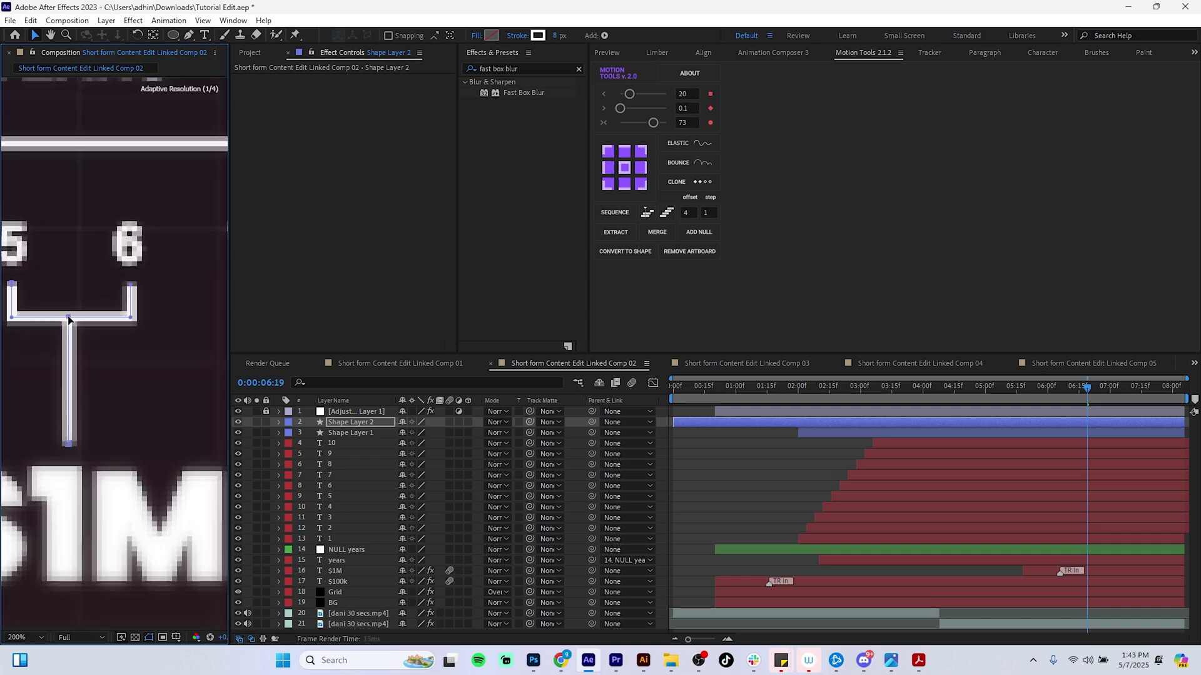
pyautogui.hotkey('ctrl', 's')
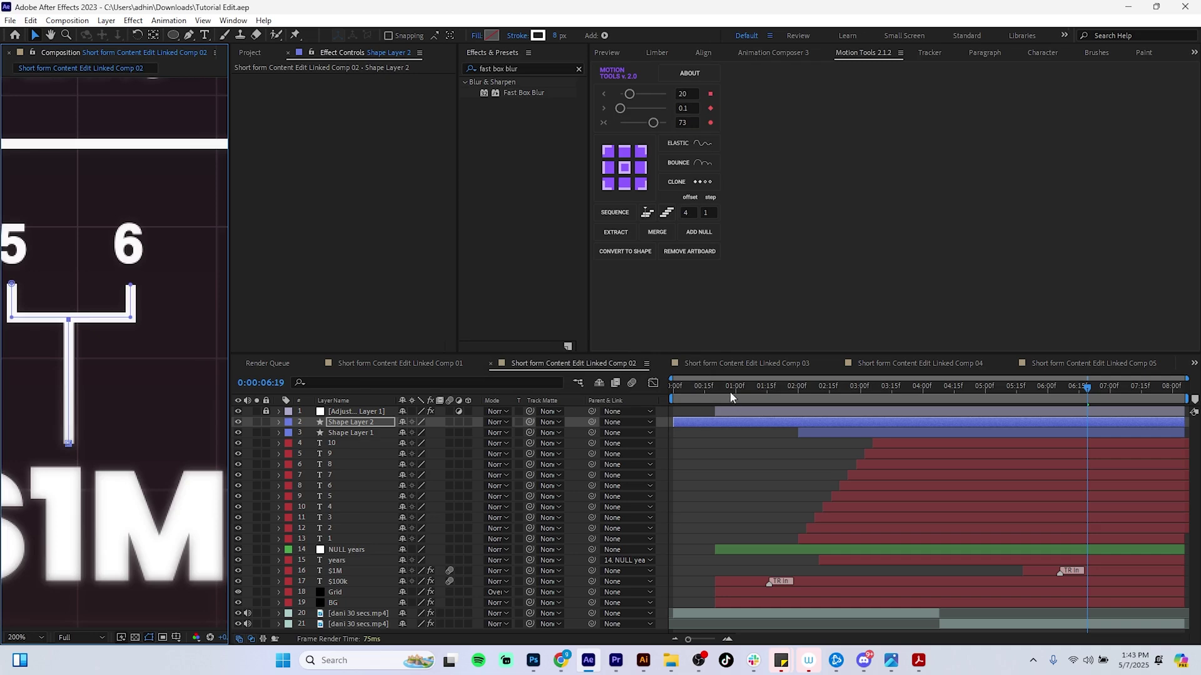
# Step: Play the composition from the start and trim Shape Layer 2's start to 0:00:06:18, just after $1M appears
pyautogui.moveTo(729, 390); pyautogui.dragTo(648, 382)
pyautogui.press('space')
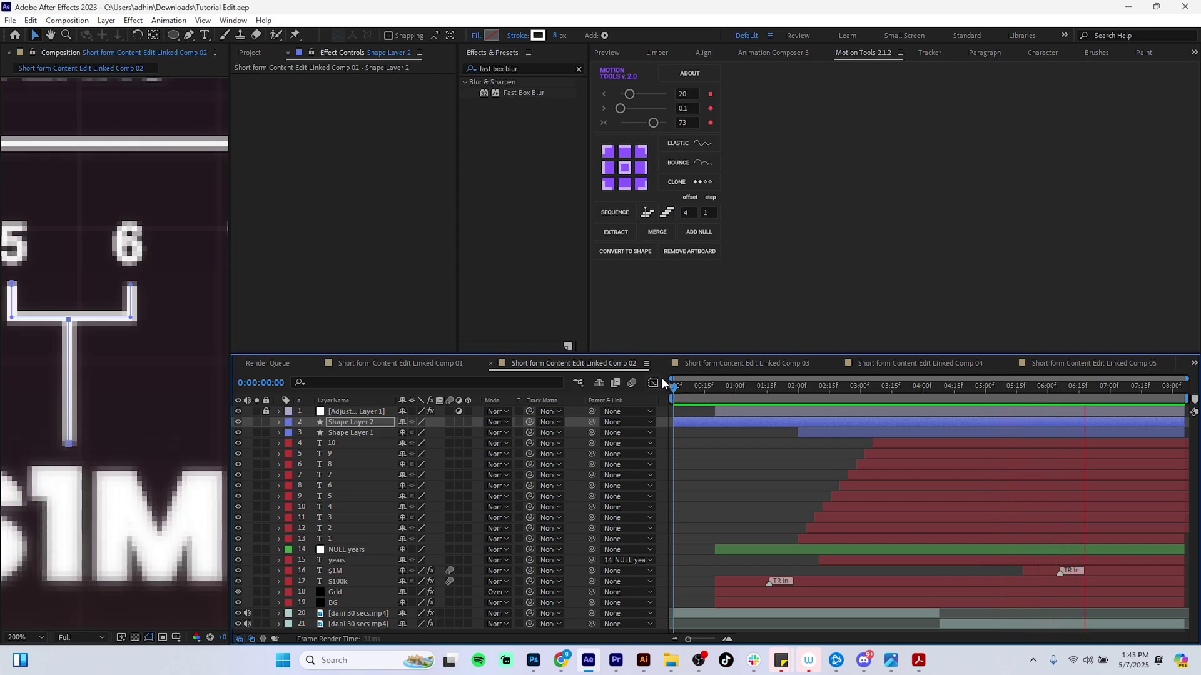
pyautogui.press('space')
pyautogui.moveTo(673, 421); pyautogui.dragTo(1087, 418)
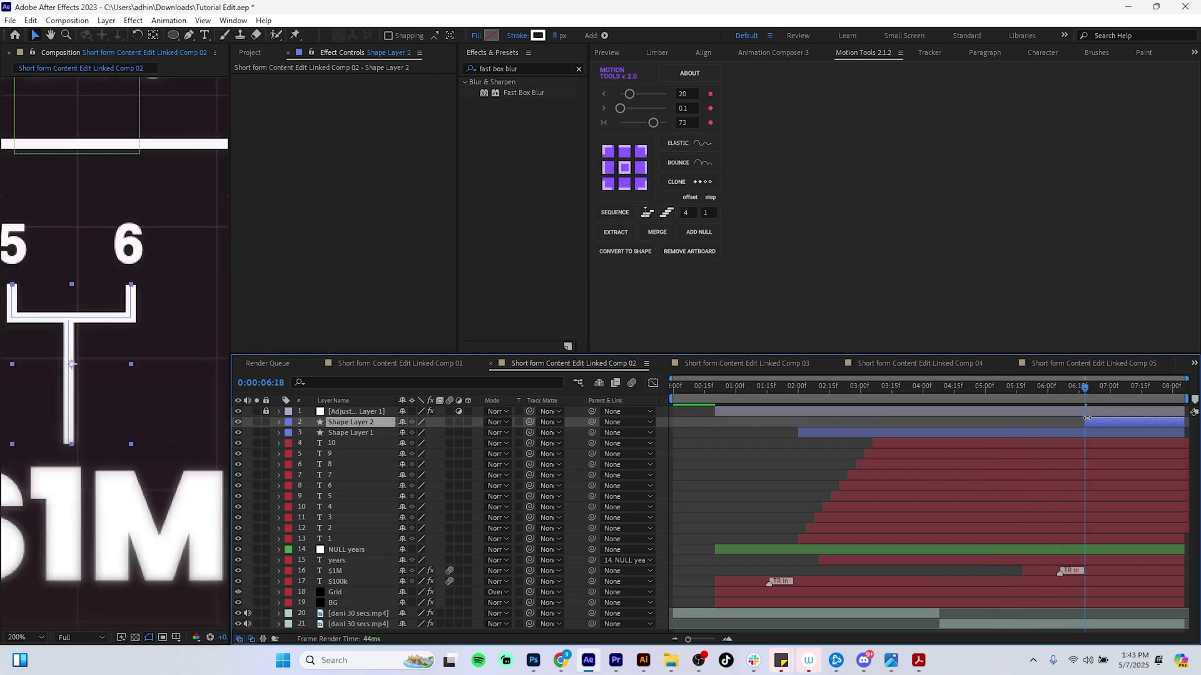
# Step: Keyframe Shape Layer 2's Opacity at 100% at 0:00:06:18 and 0% at 0:00:06:20
pyautogui.press('t')
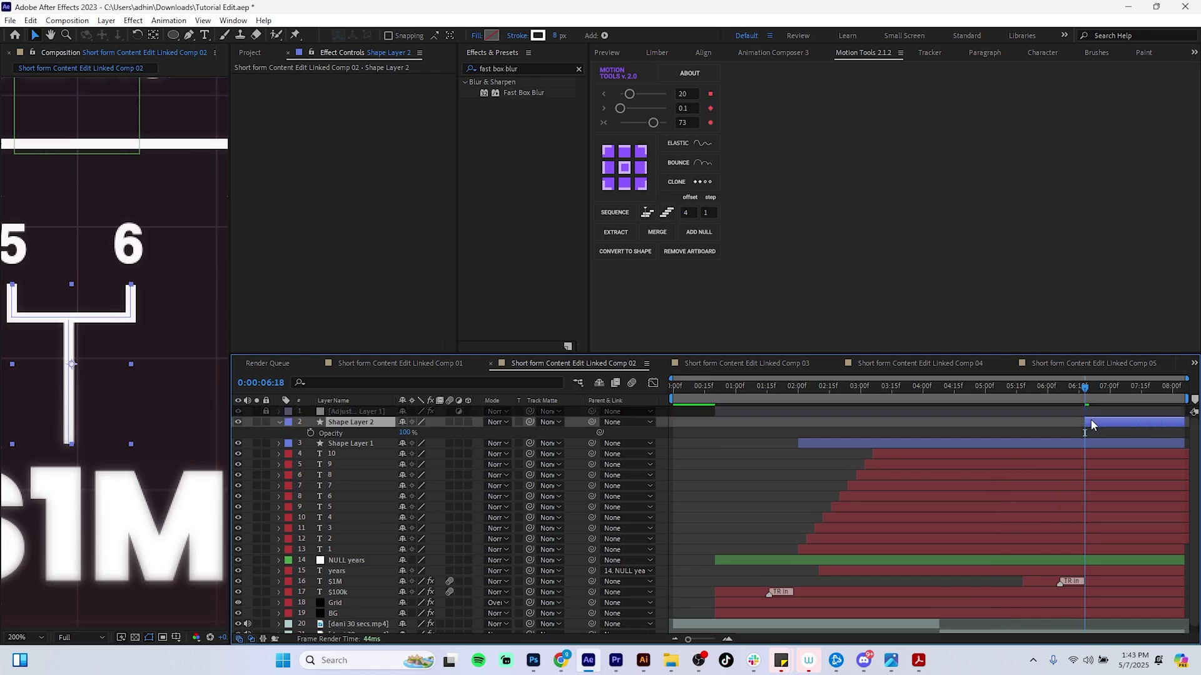
pyautogui.click(310, 432)
pyautogui.press('pagedown')
pyautogui.press('pagedown')
pyautogui.press('pagedown')
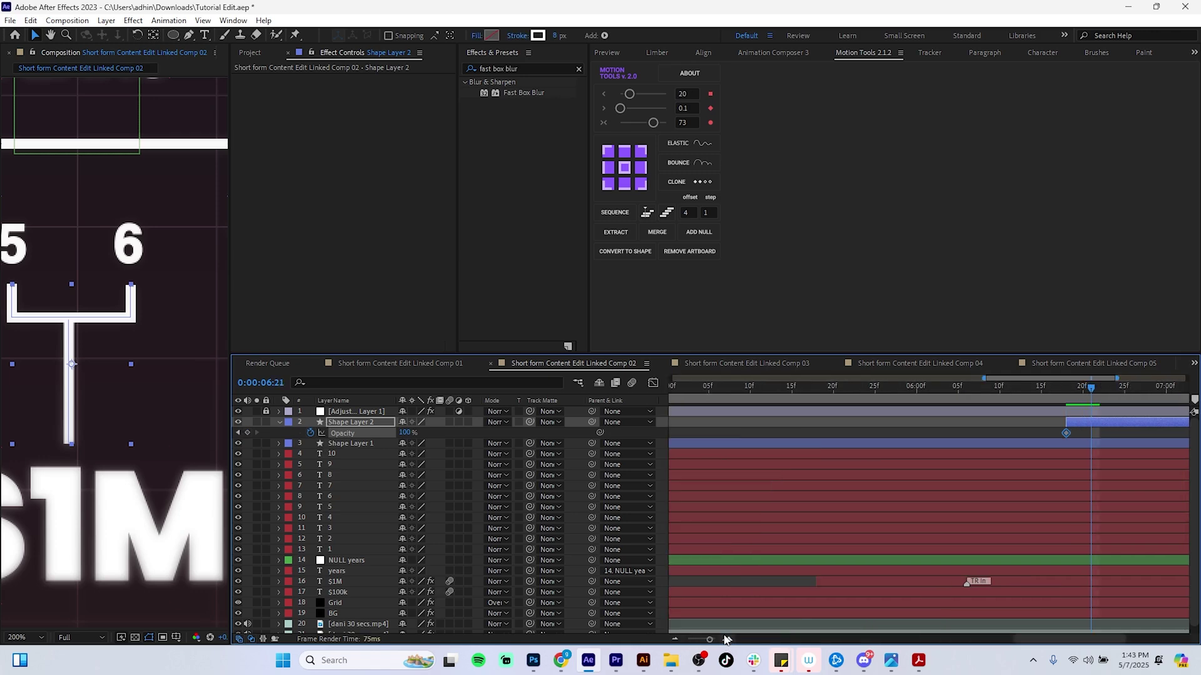
pyautogui.press('pageup')
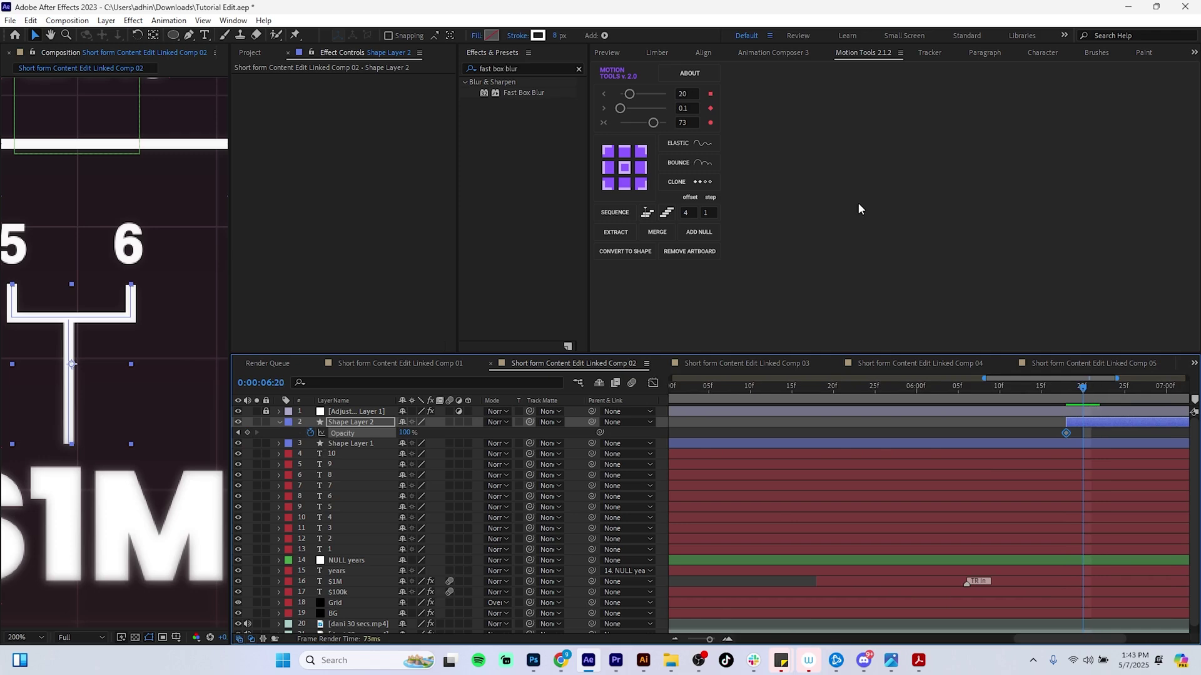
pyautogui.moveTo(406, 435); pyautogui.dragTo(194, 398)
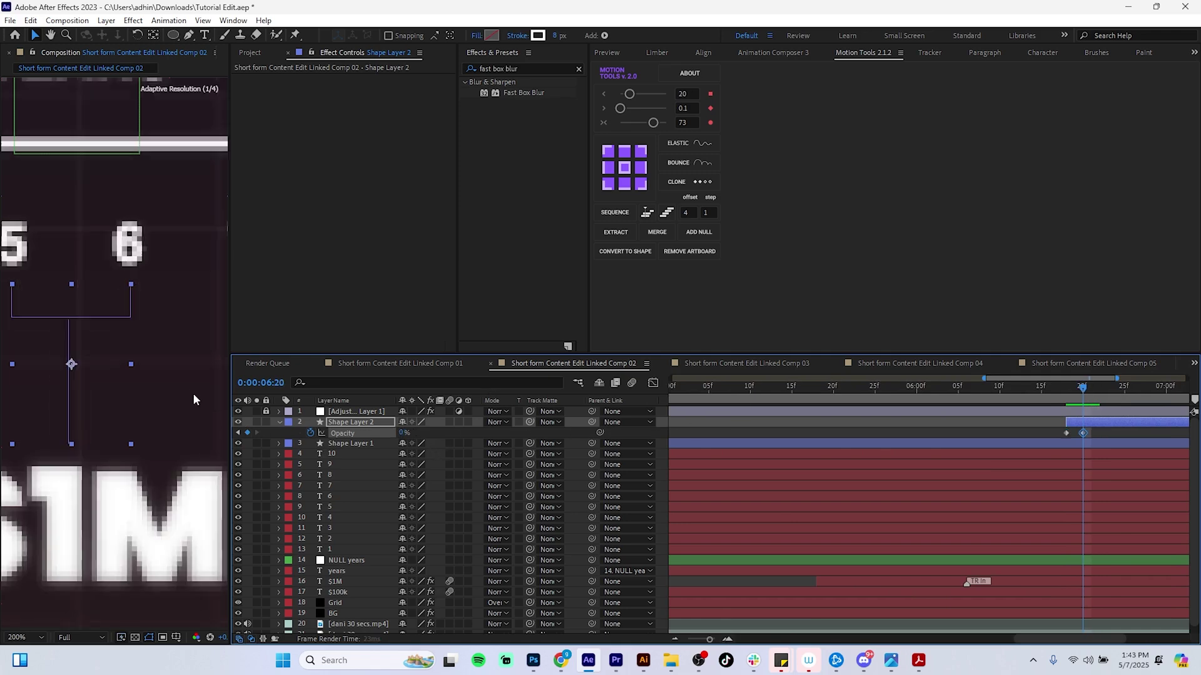
# Step: Copy the two Opacity keyframes of Shape Layer 2 and paste them at 0:00:06:22
pyautogui.press('pagedown')
pyautogui.press('pagedown')
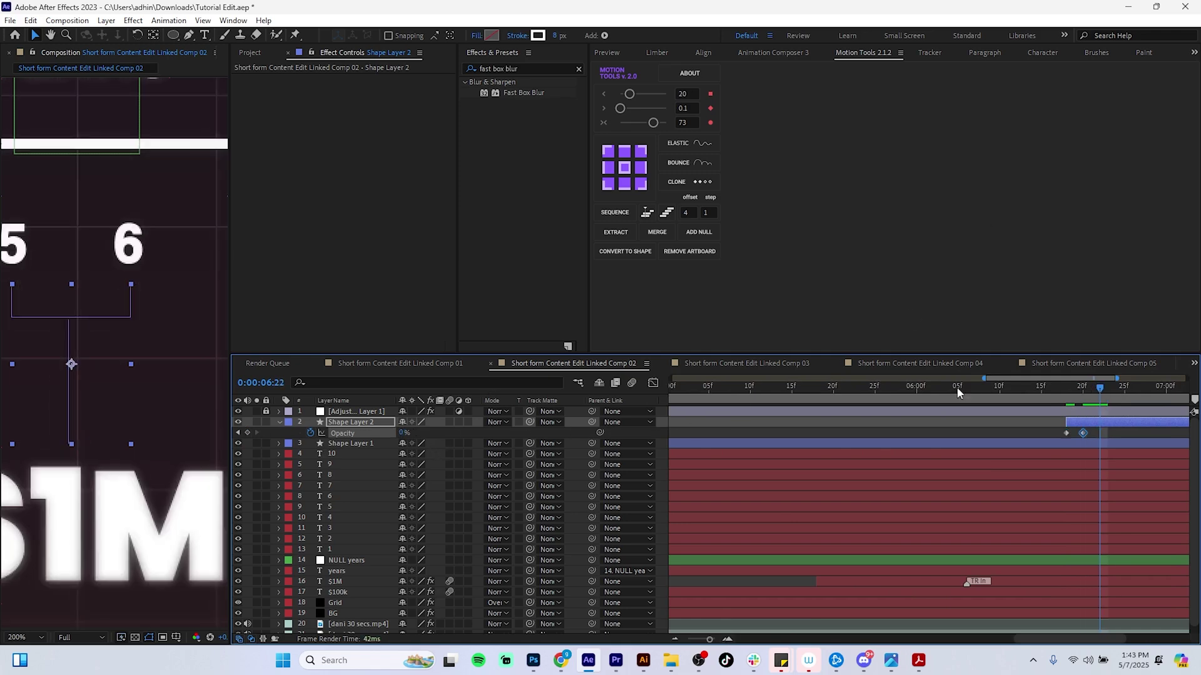
pyautogui.moveTo(1093, 431); pyautogui.dragTo(1053, 445)
pyautogui.hotkey('ctrl', 'c')
pyautogui.hotkey('ctrl', 'v')
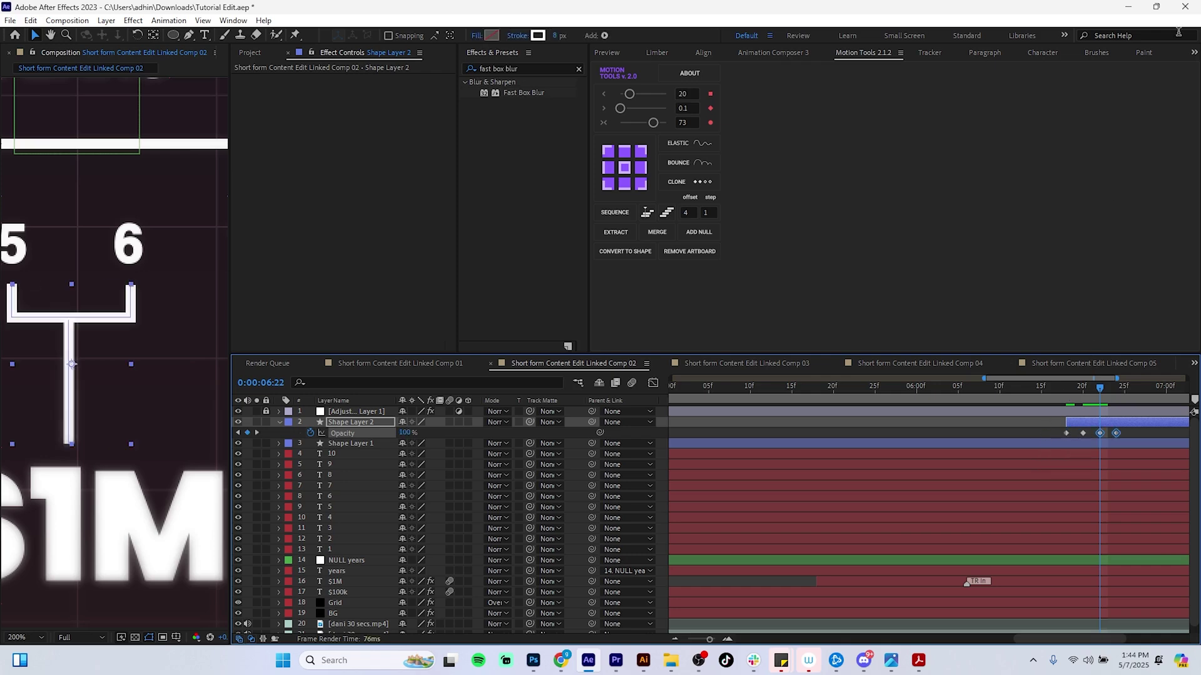
# Step: Add a 100% Opacity keyframe to Shape Layer 2 at 0:00:06:26
pyautogui.moveTo(1100, 392); pyautogui.dragTo(1119, 382)
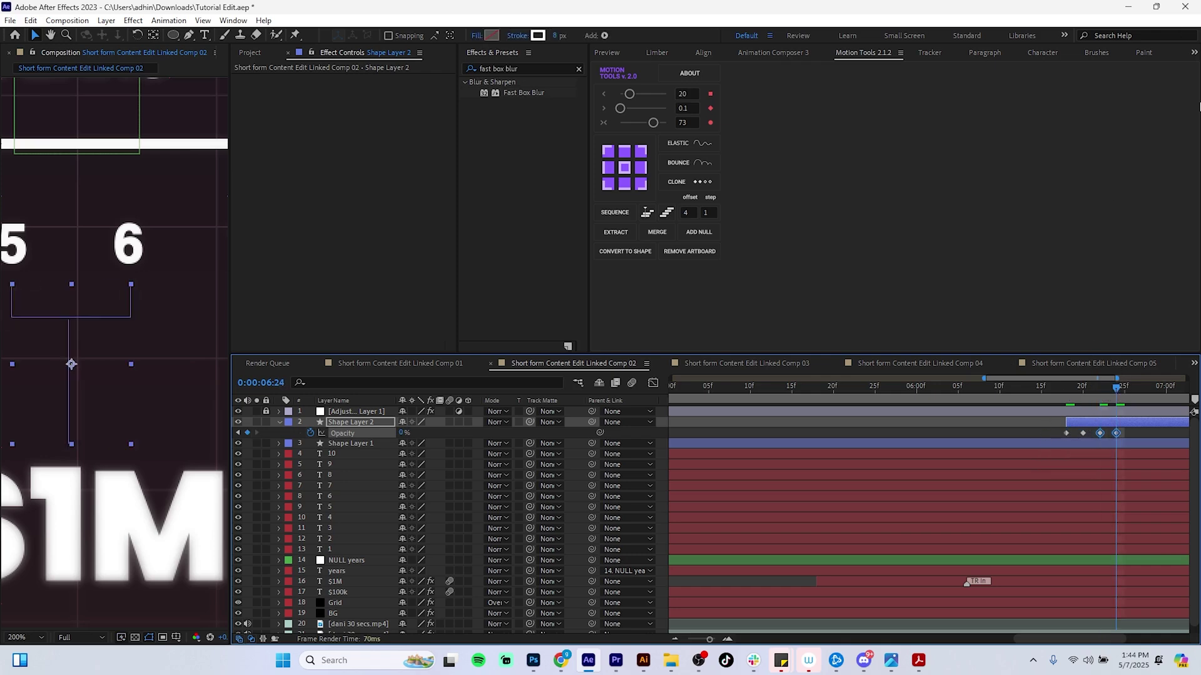
pyautogui.press('pagedown')
pyautogui.press('pagedown')
pyautogui.click(1126, 441)
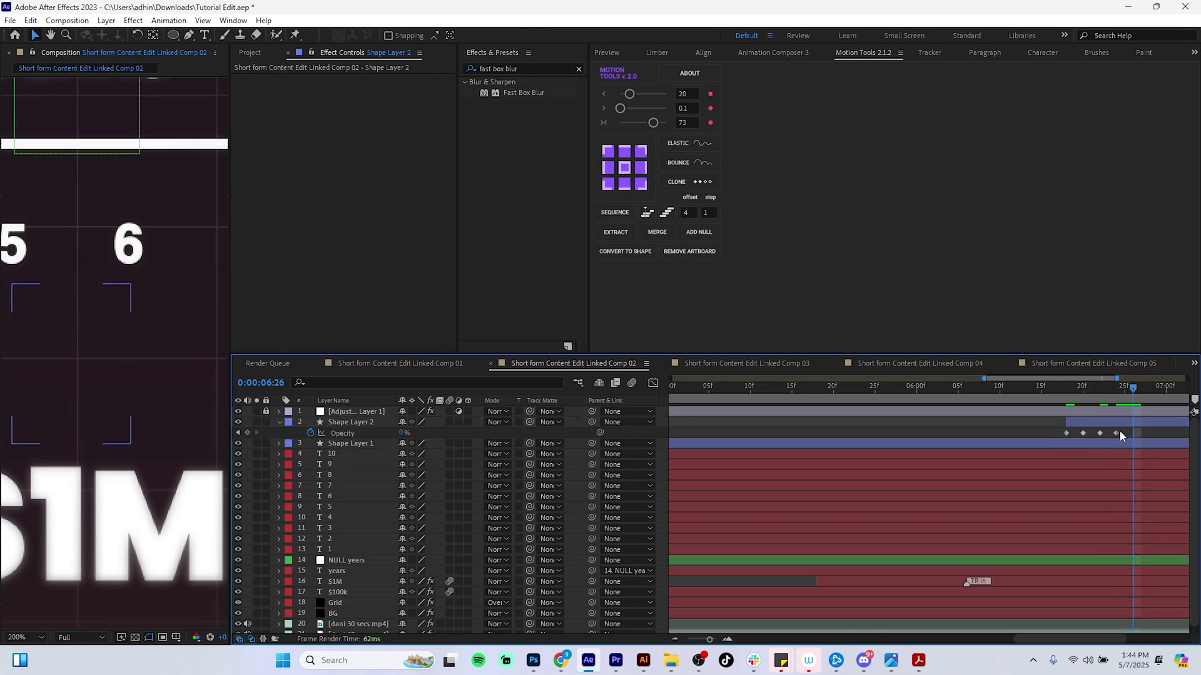
pyautogui.click(1100, 433)
pyautogui.hotkey('ctrl', 'v')
pyautogui.click(1138, 436)
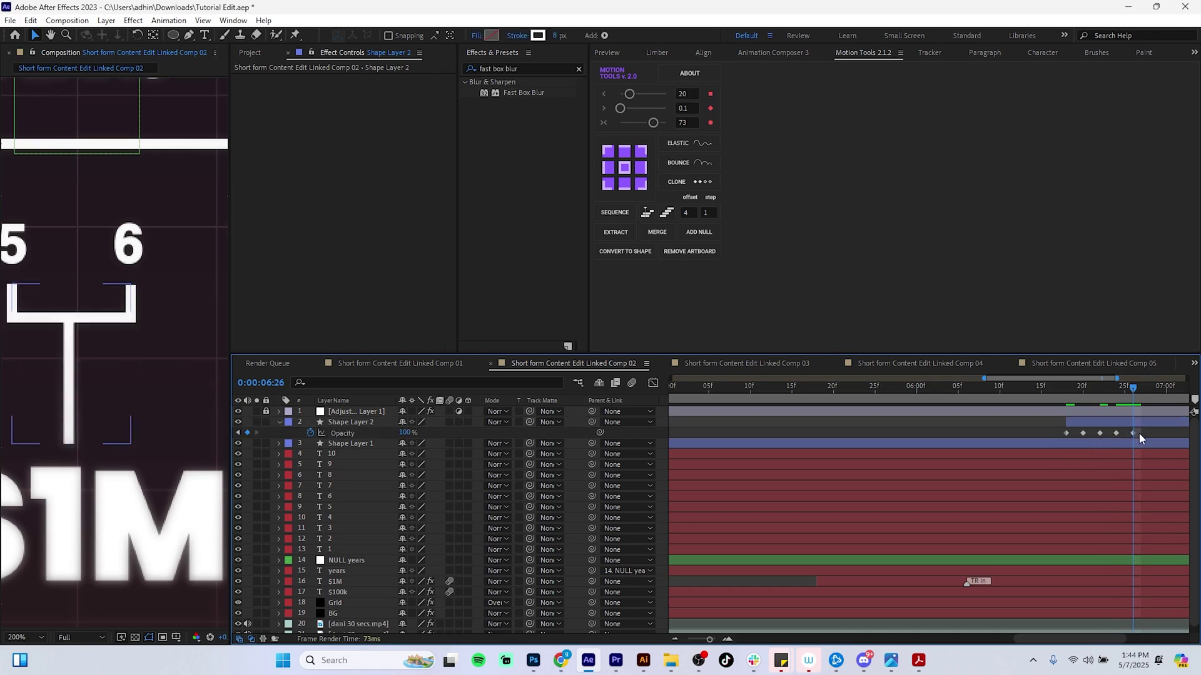
# Step: Convert all five Opacity keyframes of Shape Layer 2 to hold keyframes
pyautogui.moveTo(1149, 428); pyautogui.dragTo(1055, 456)
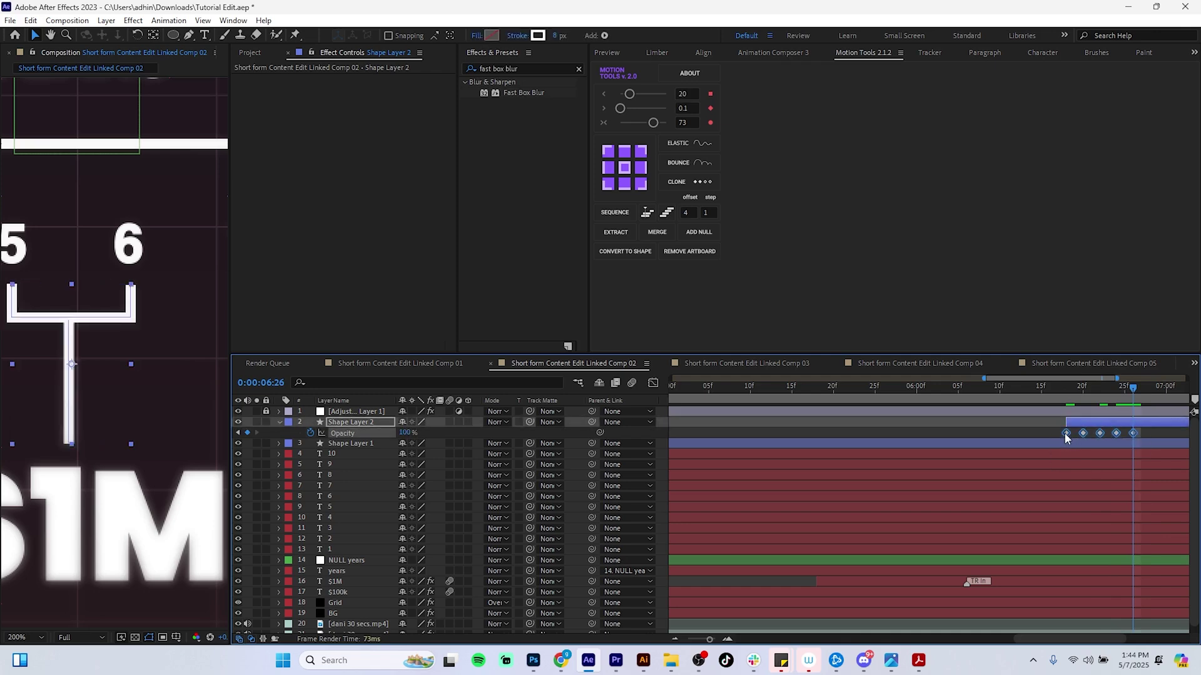
pyautogui.hotkey('ctrl', 'alt', 'h')
pyautogui.click(674, 639)
pyautogui.click(674, 639)
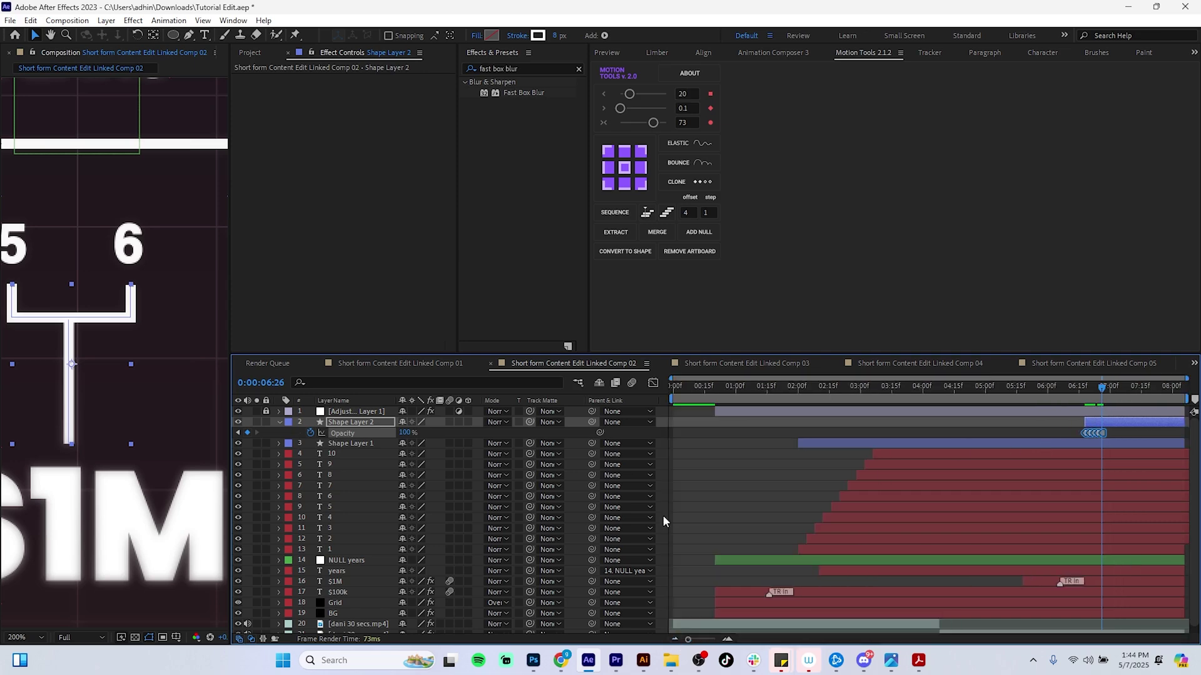
# Step: Fit the composition to its viewer and widen the viewer panel
pyautogui.hotkey('shift', '/')
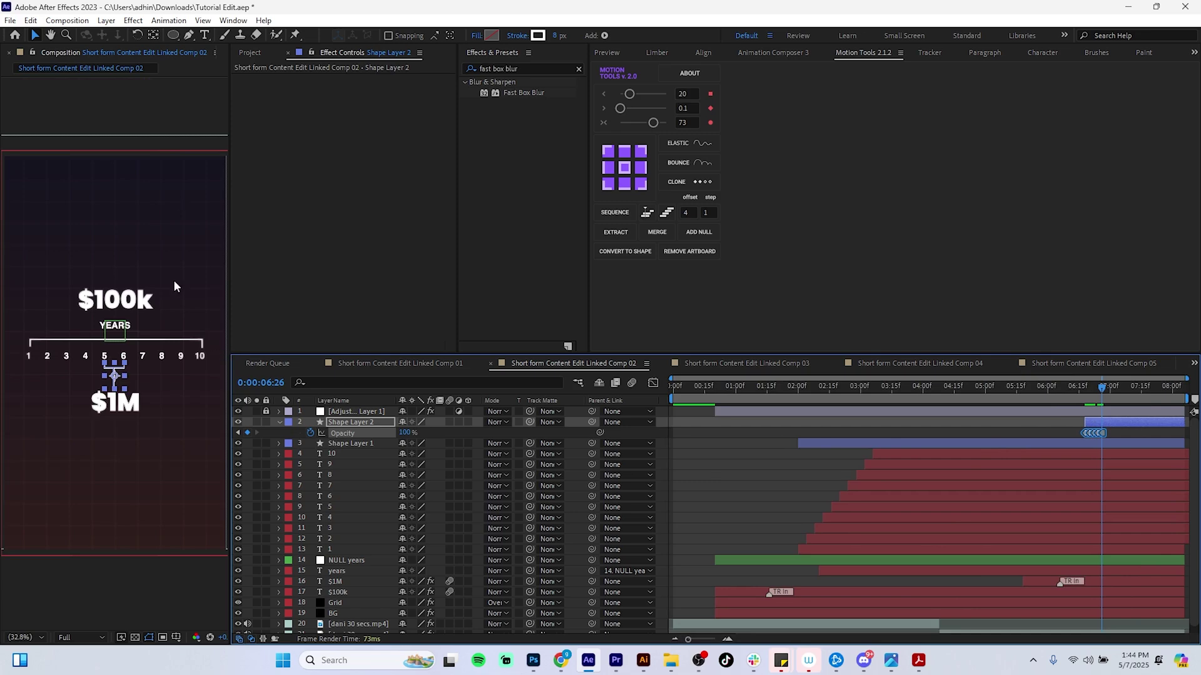
pyautogui.click(227, 359)
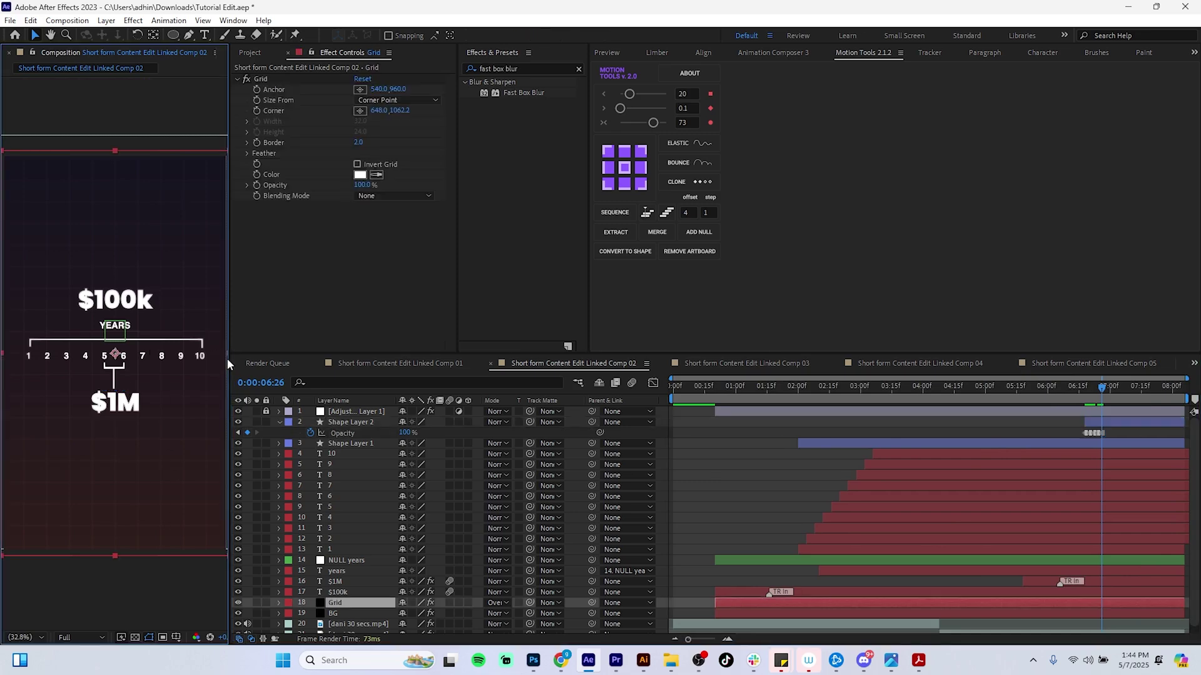
pyautogui.moveTo(230, 361); pyautogui.dragTo(307, 362)
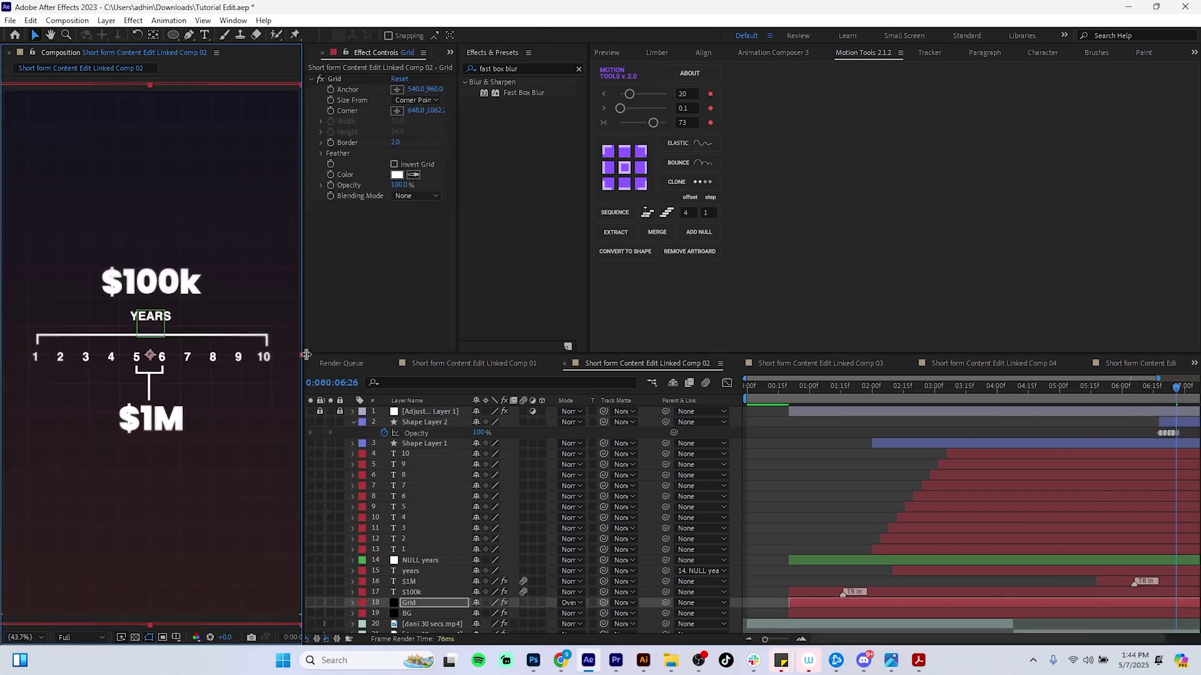
# Step: Save the project, collapse Shape Layer 2's properties and preview the composition from the start
pyautogui.hotkey('ctrl', 's')
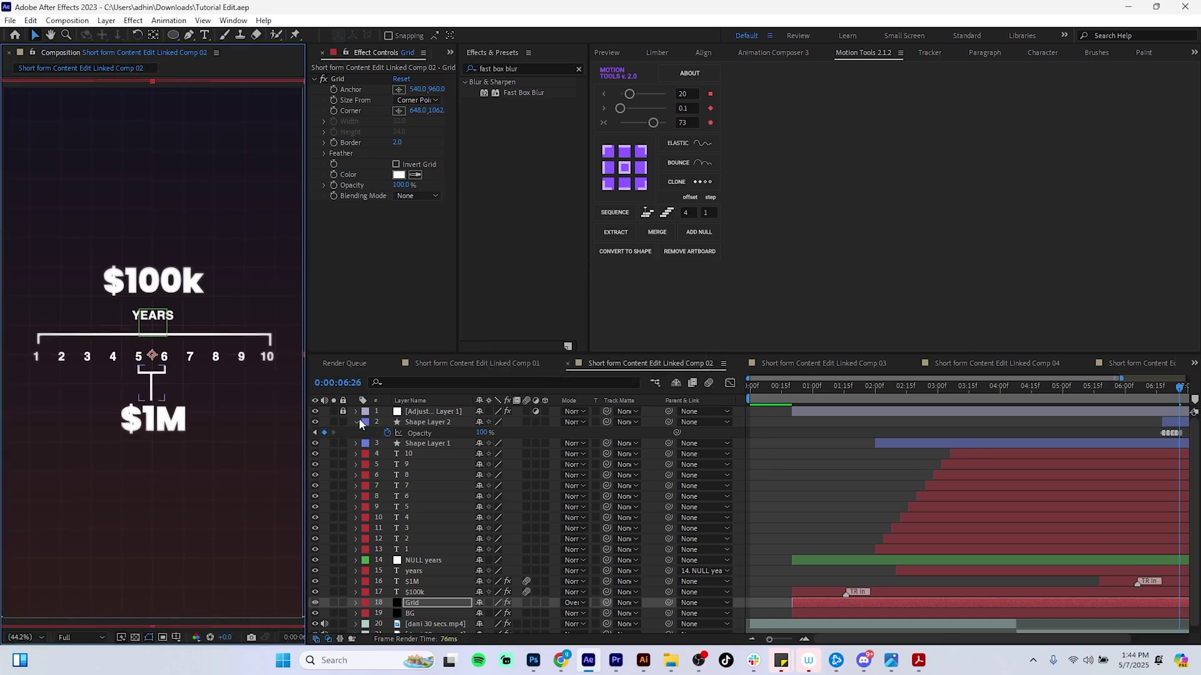
pyautogui.click(358, 423)
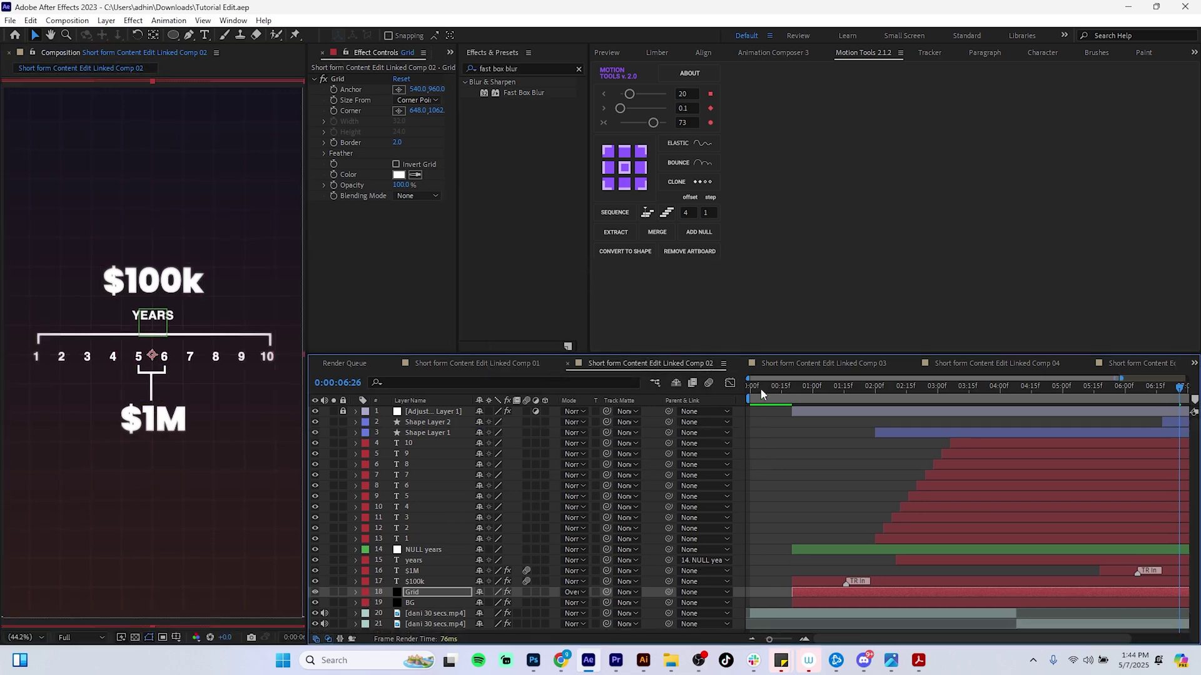
pyautogui.moveTo(760, 389); pyautogui.dragTo(734, 388)
pyautogui.press('space')
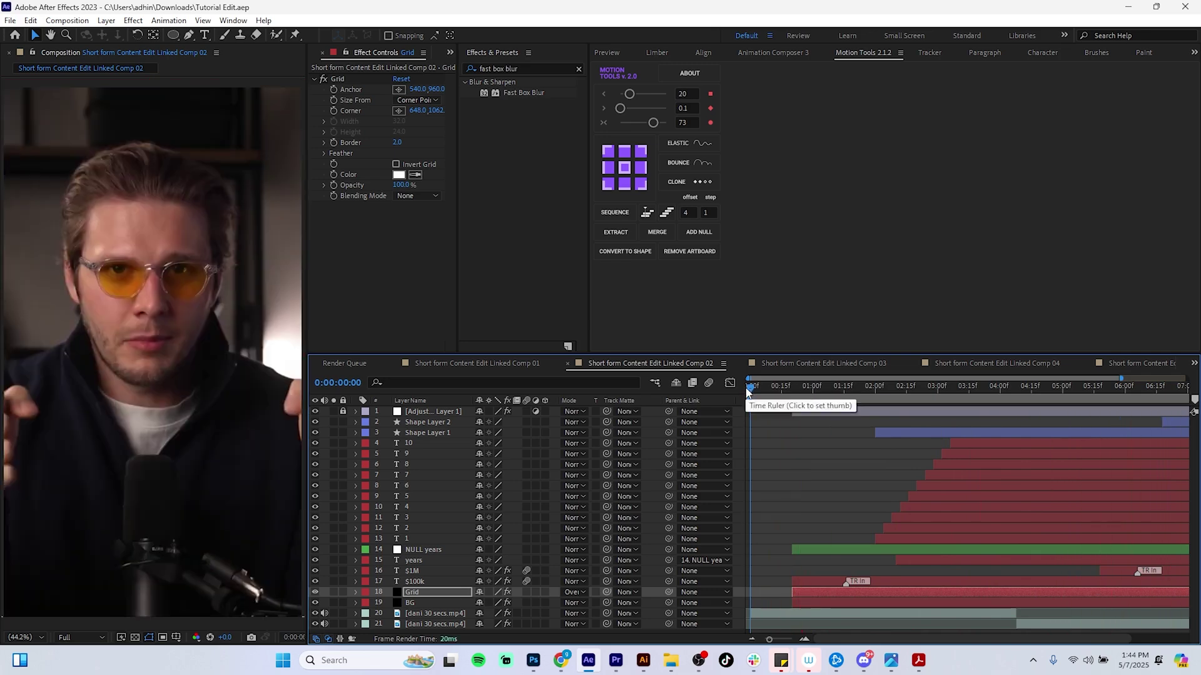
# Step: Make all layers from Shape Layer 2 down to $100k 3D and enlarge the timeline area
pyautogui.click(450, 423)
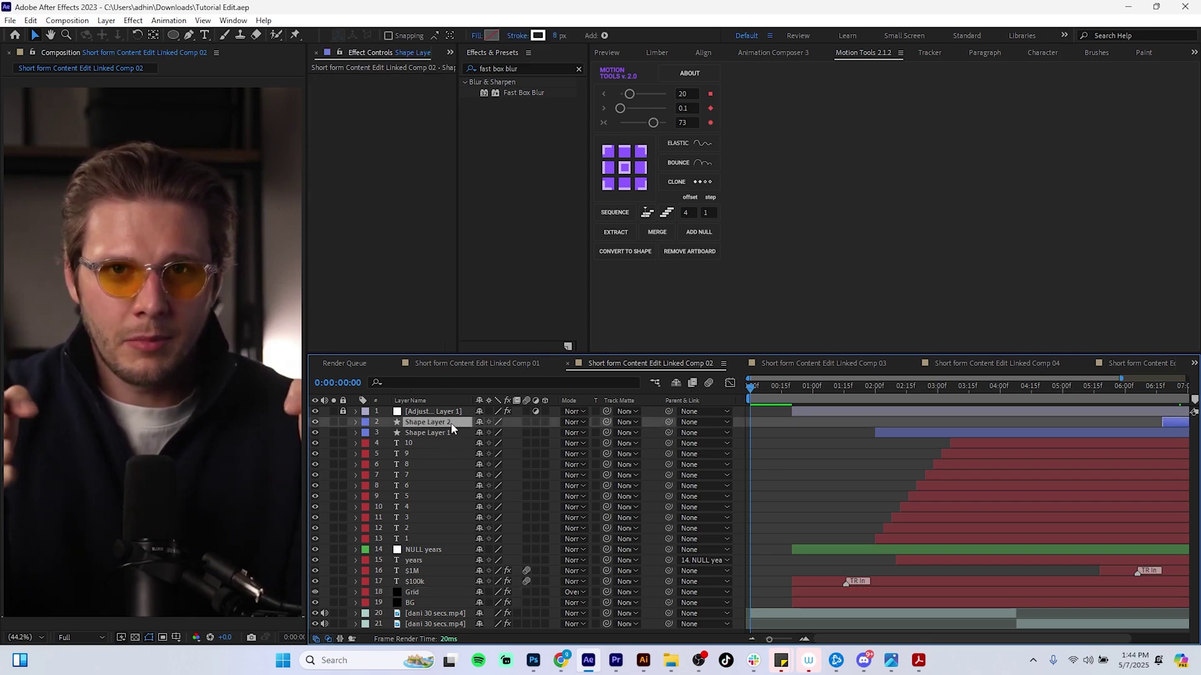
pyautogui.keyDown('shift'); pyautogui.click(450, 583); pyautogui.keyUp('shift')
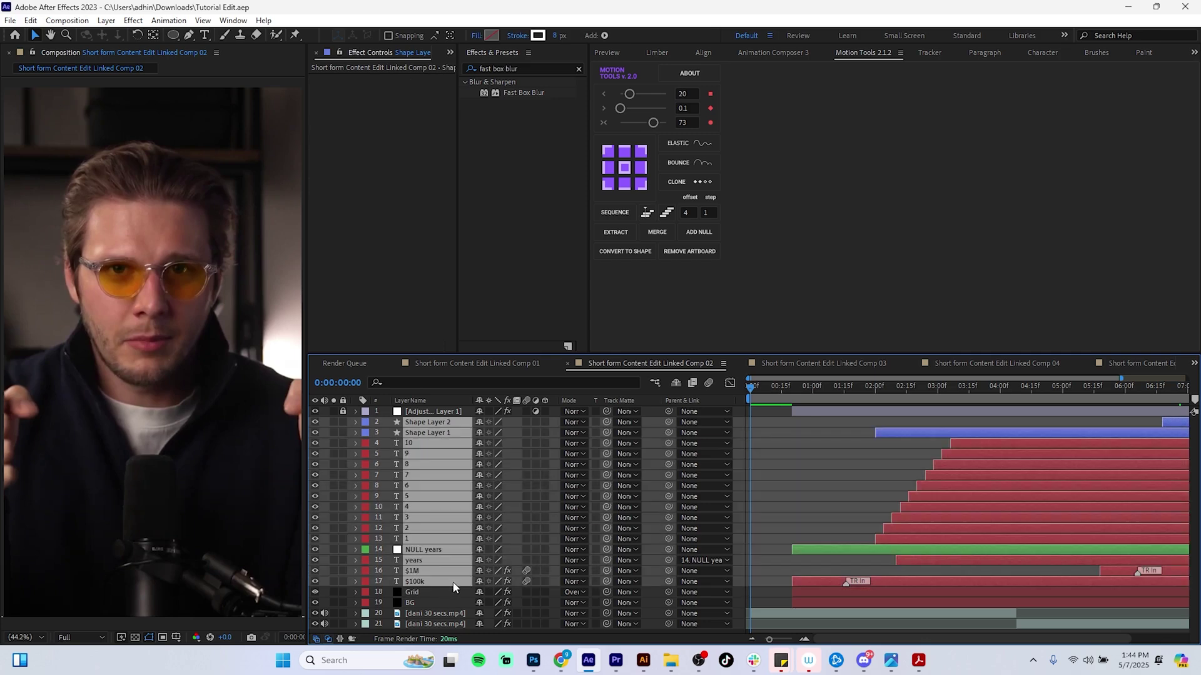
pyautogui.click(545, 422)
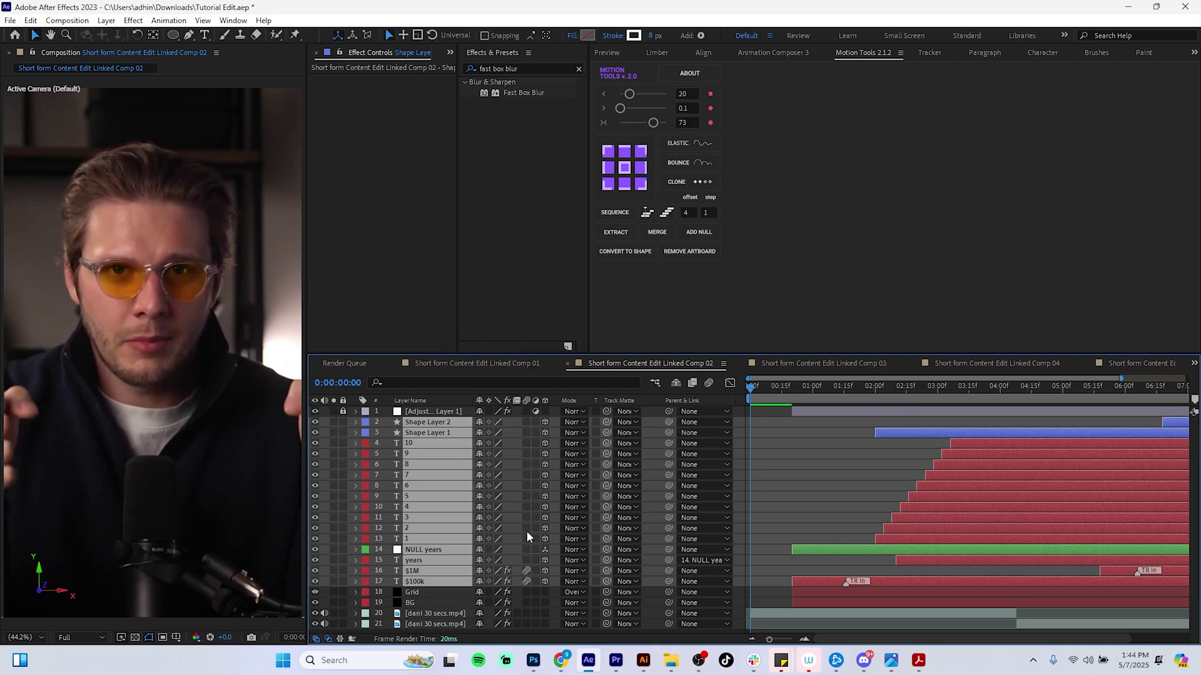
pyautogui.moveTo(604, 354); pyautogui.dragTo(606, 161)
pyautogui.click(509, 507)
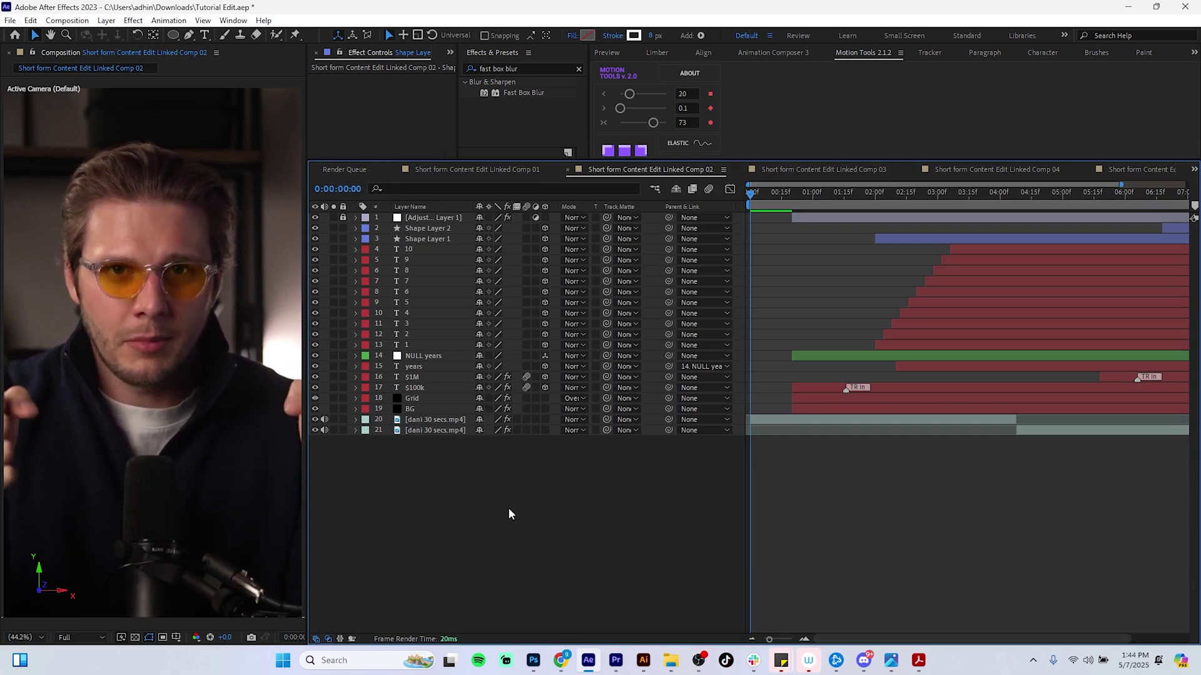
# Step: Move the playhead to 0:00:00:20 and create a one-node camera named Camera 1 with the offered settings
pyautogui.rightClick(477, 505)
pyautogui.moveTo(536, 353)
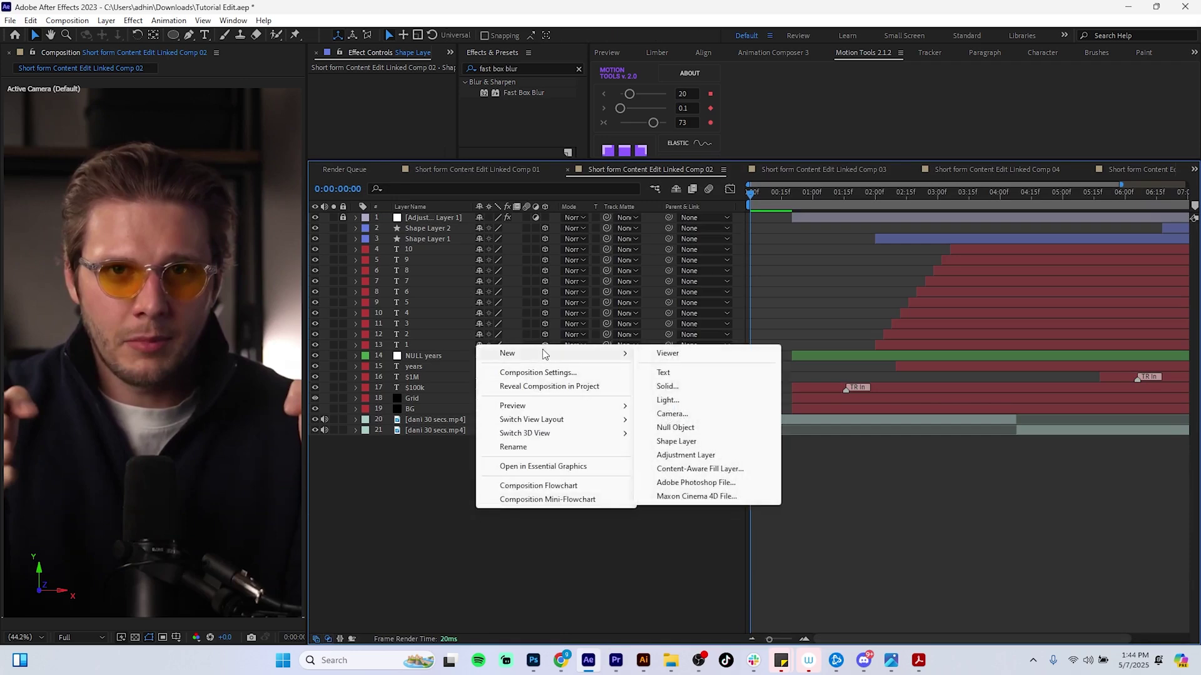
pyautogui.click(754, 190)
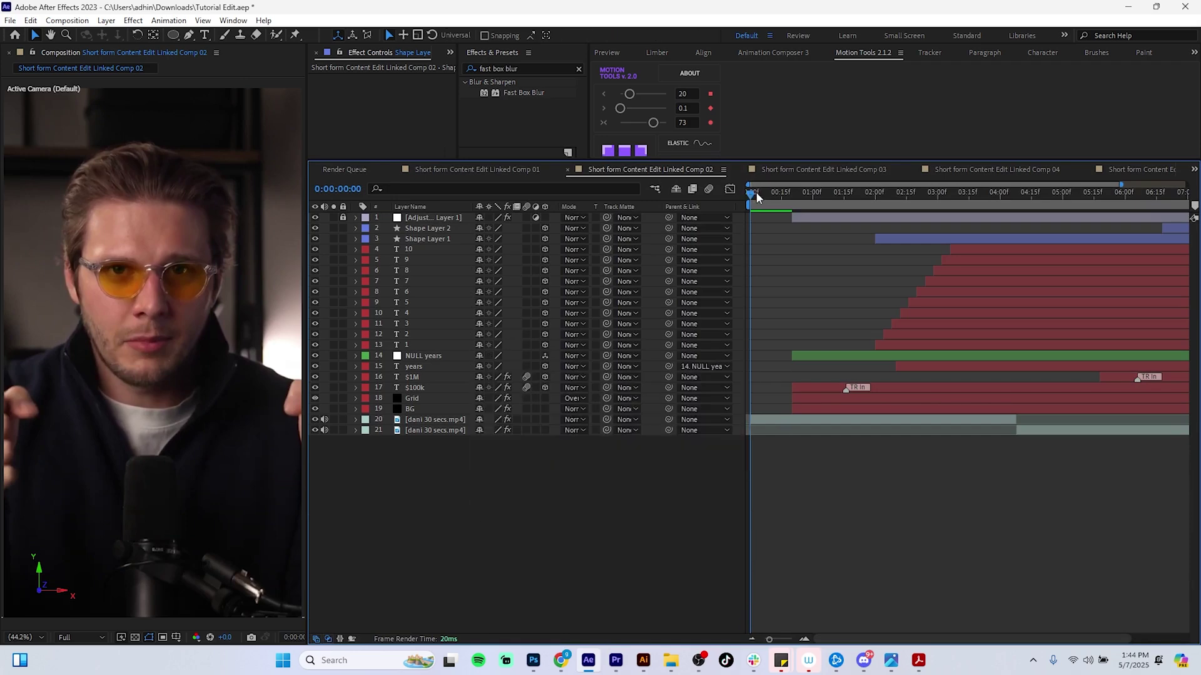
pyautogui.moveTo(754, 195); pyautogui.dragTo(792, 200)
pyautogui.rightClick(561, 545)
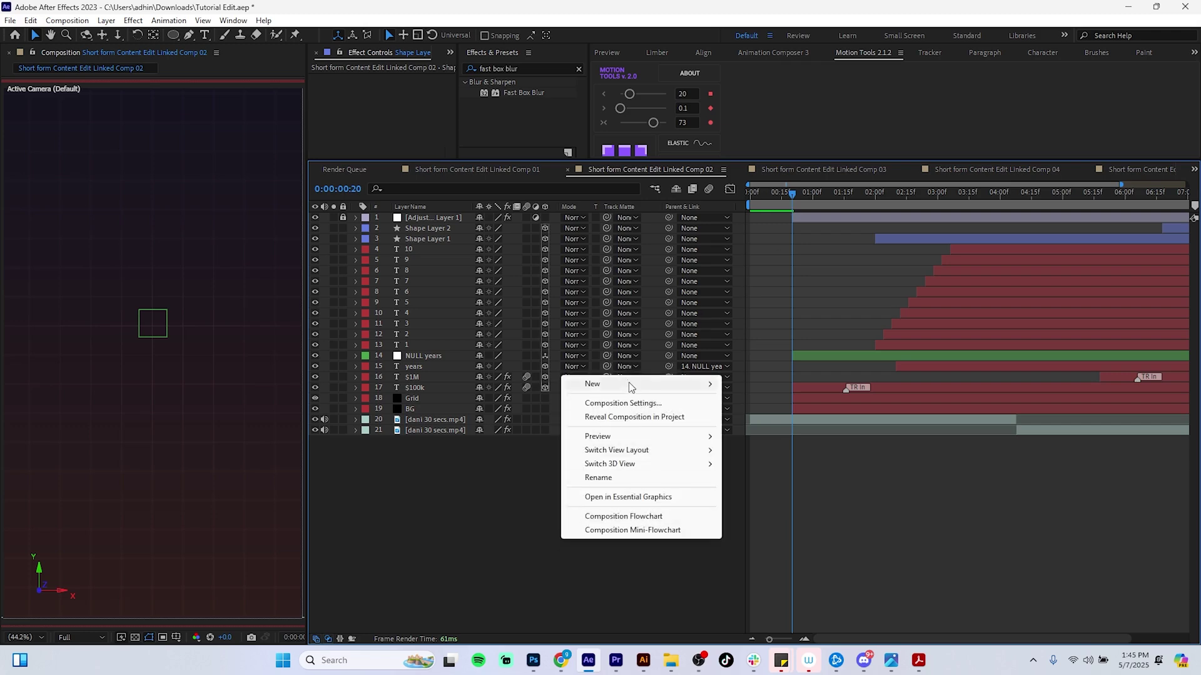
pyautogui.moveTo(633, 387)
pyautogui.click(758, 445)
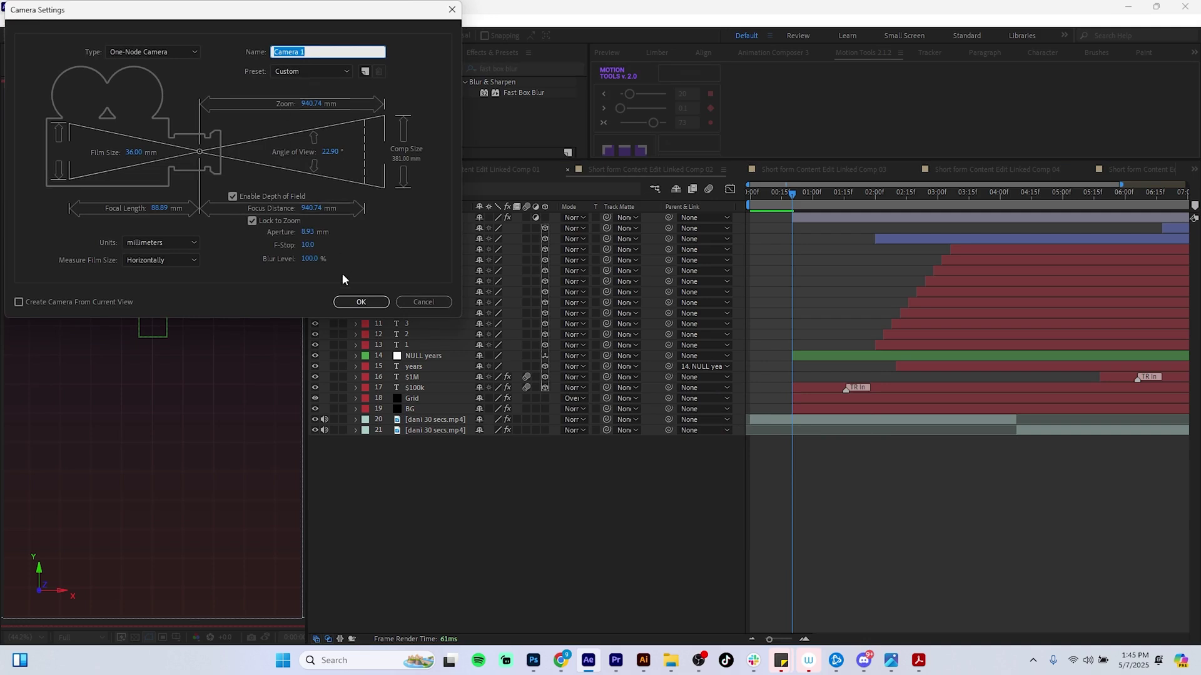
pyautogui.click(359, 302)
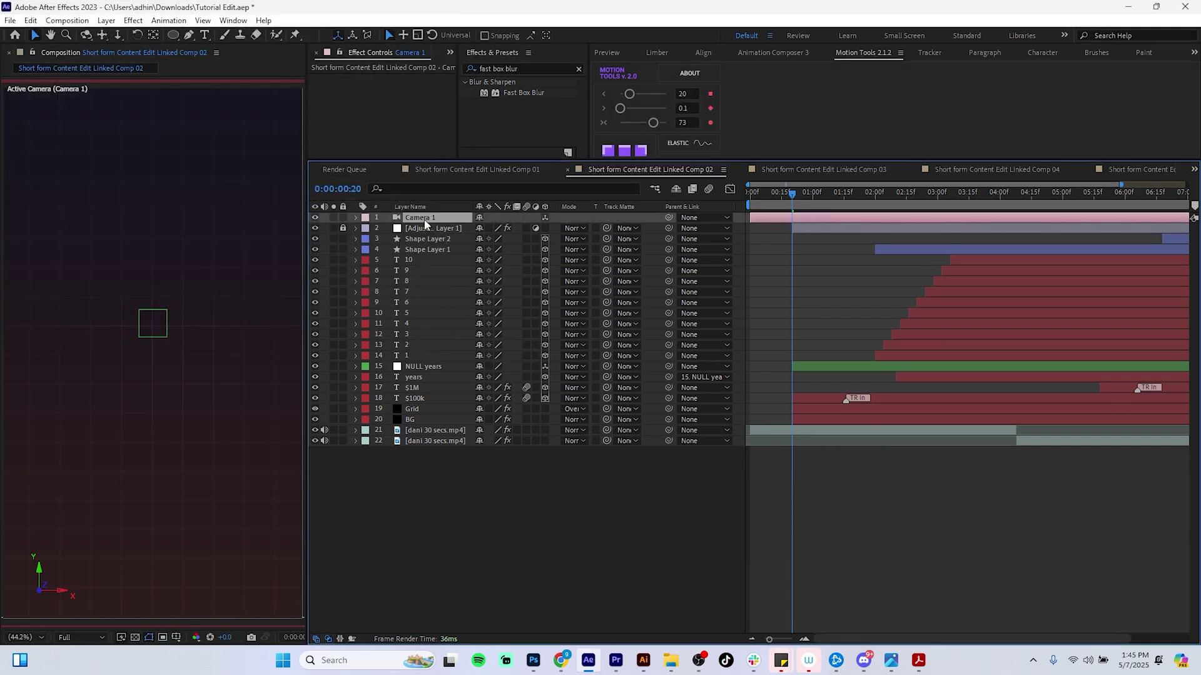
# Step: Parent Camera 1 to a new null with Motion Tools and trim the start of both layers to 0:00:00:20
pyautogui.click(774, 167)
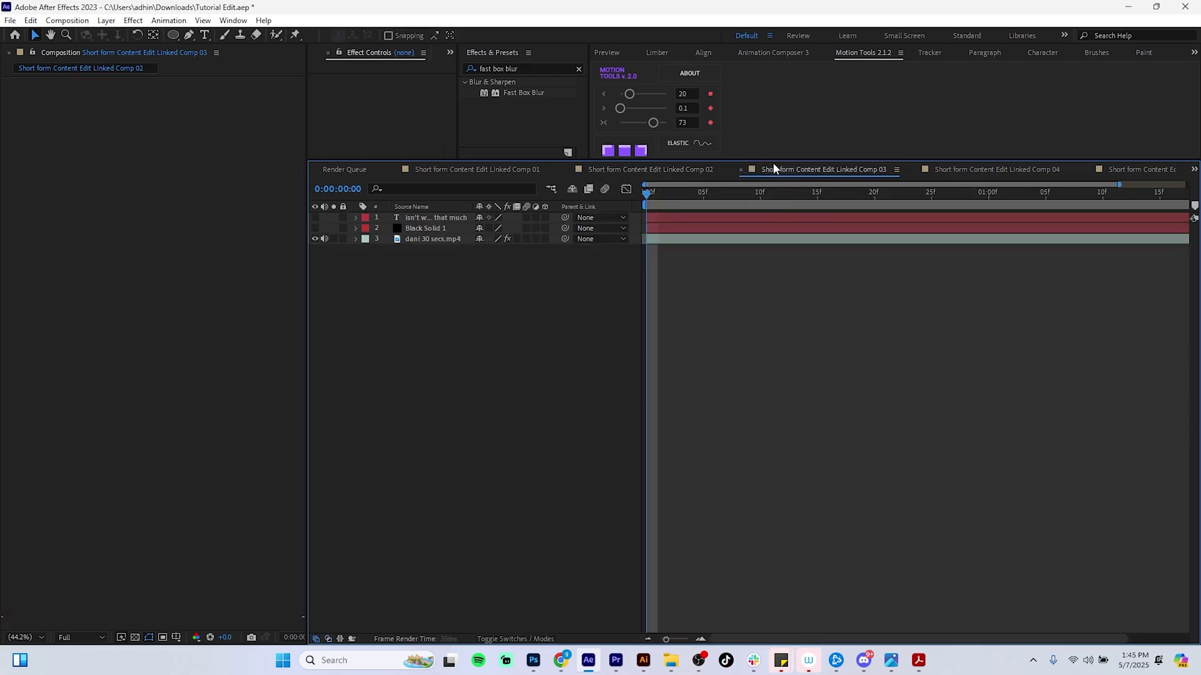
pyautogui.click(713, 172)
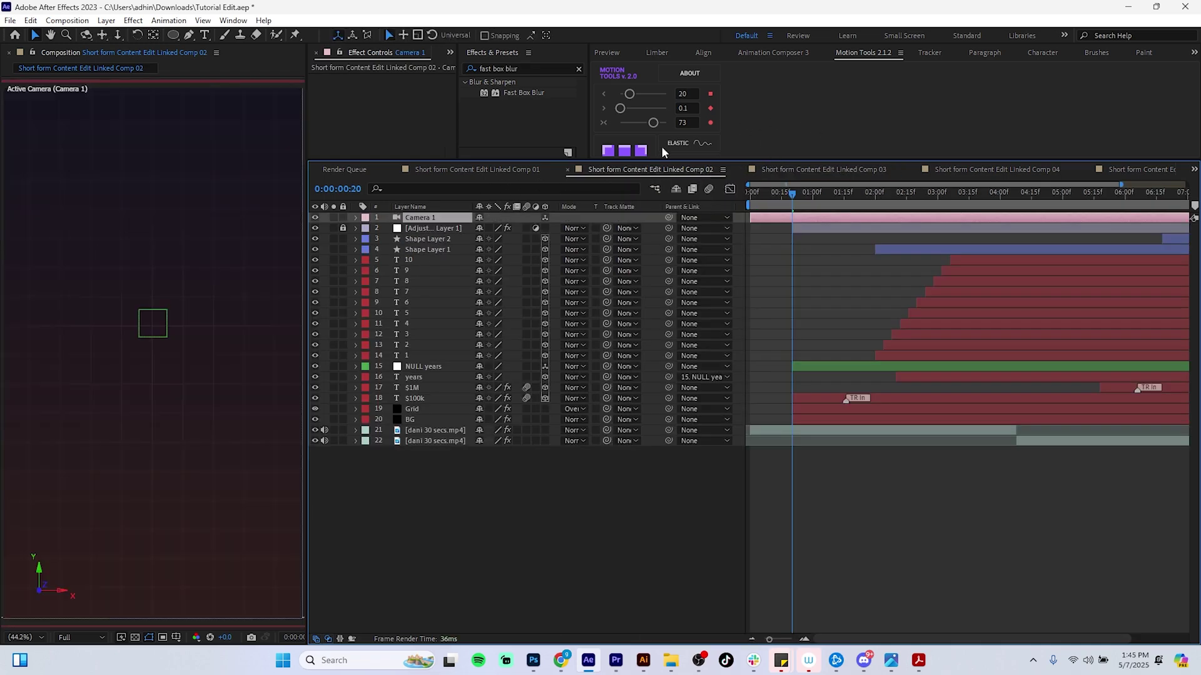
pyautogui.moveTo(683, 162); pyautogui.dragTo(681, 271)
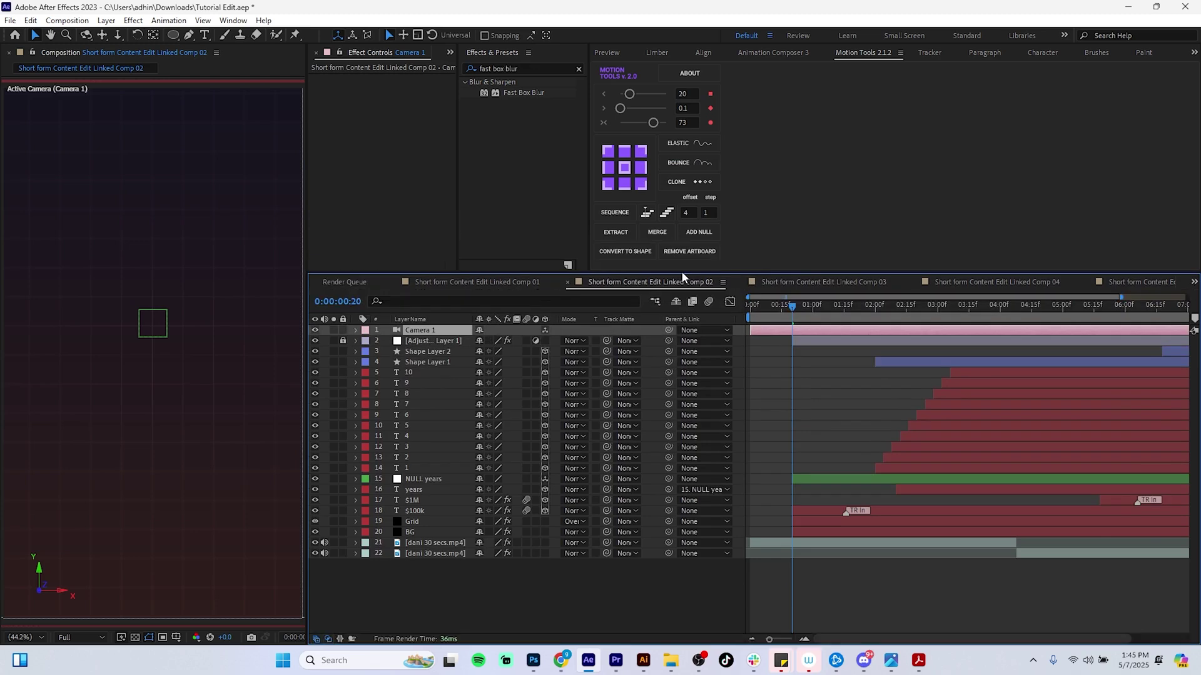
pyautogui.click(694, 232)
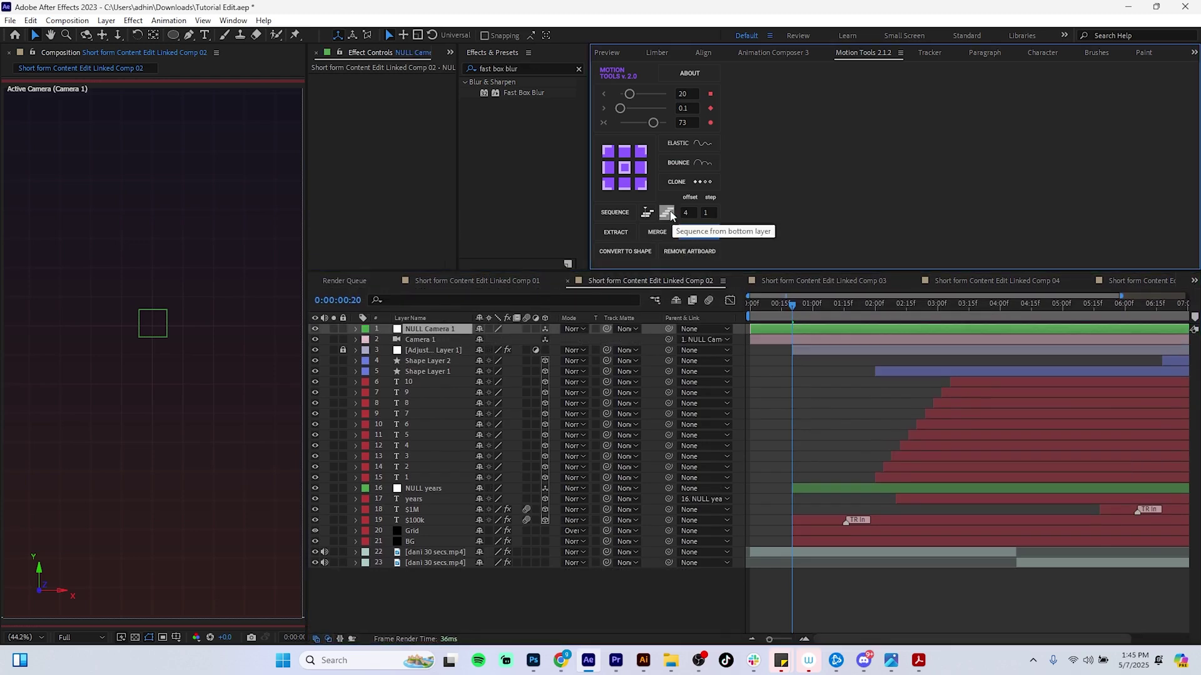
pyautogui.hotkey('alt', '[')
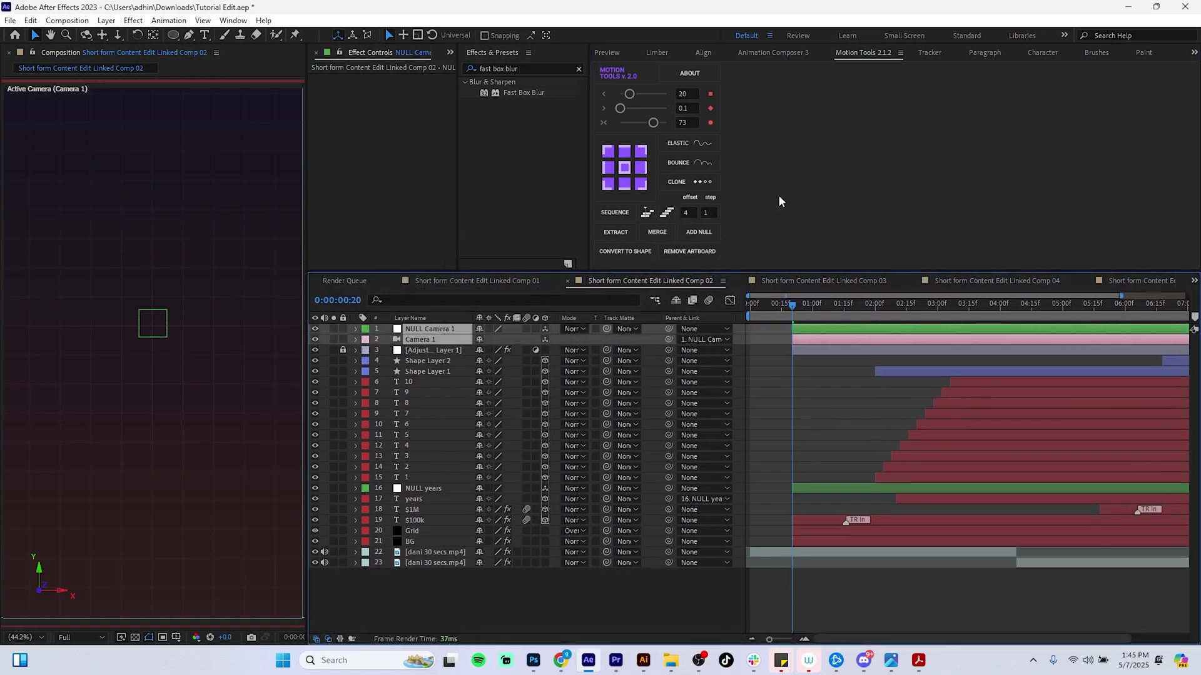
pyautogui.click(805, 381)
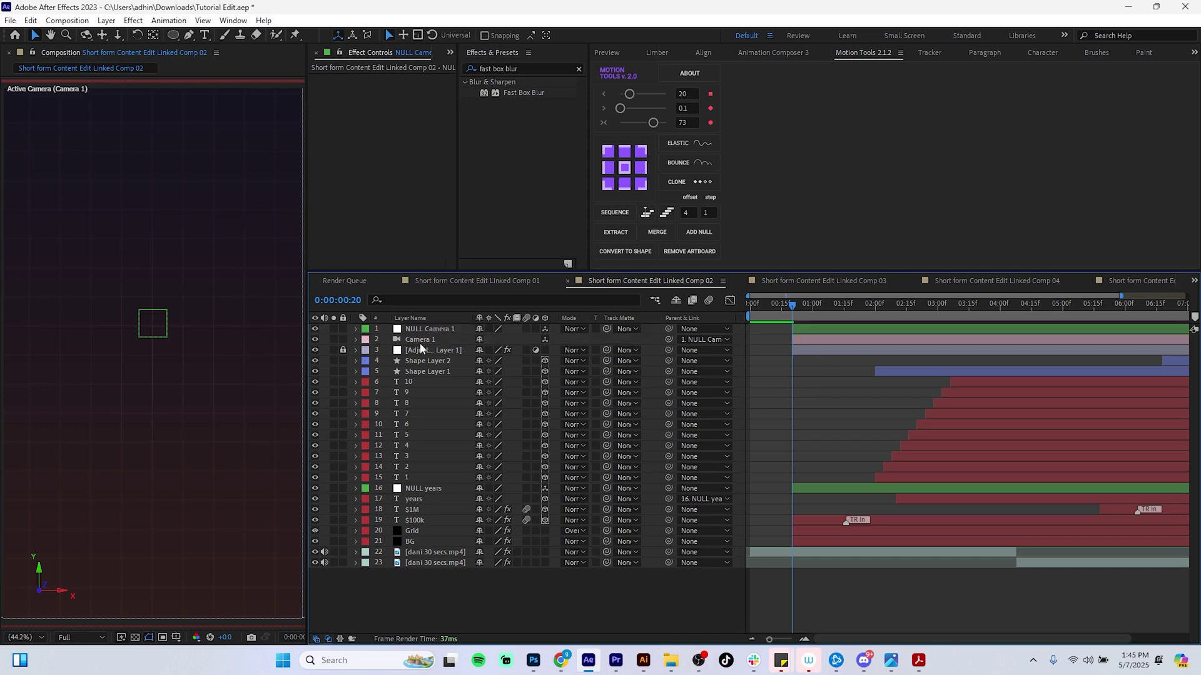
# Step: Add the first Position keyframe to NULL Camera 1 at 0:00:02:21
pyautogui.click(435, 330)
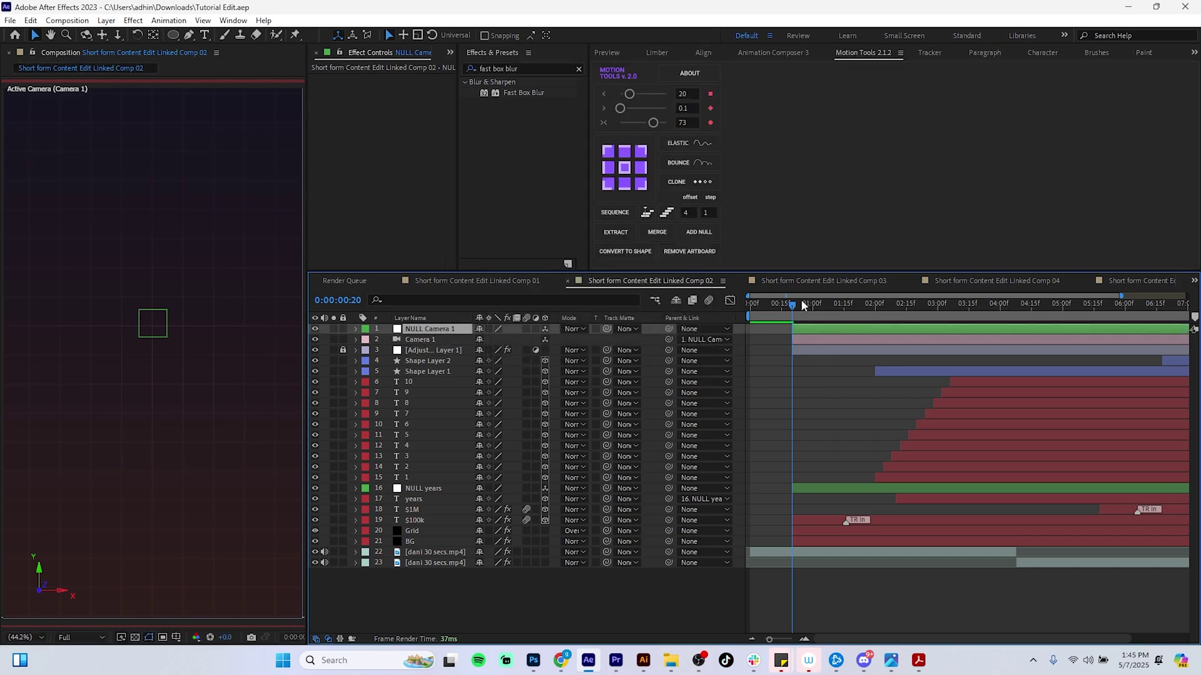
pyautogui.moveTo(797, 301); pyautogui.dragTo(843, 358)
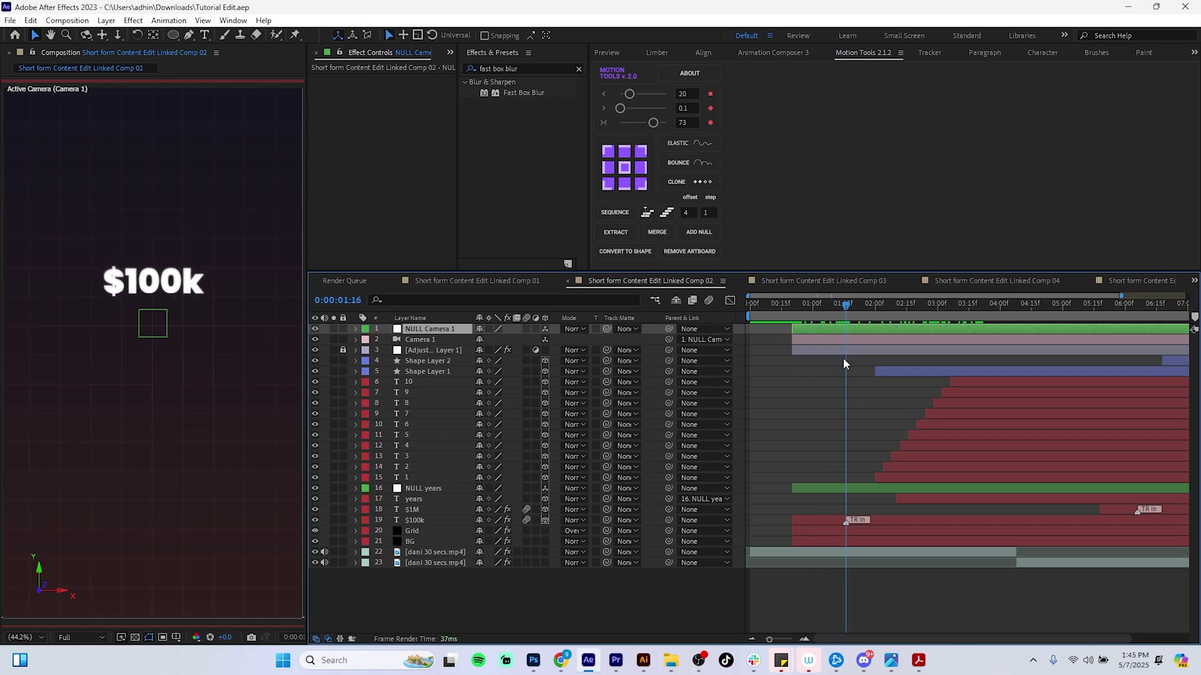
pyautogui.press('p')
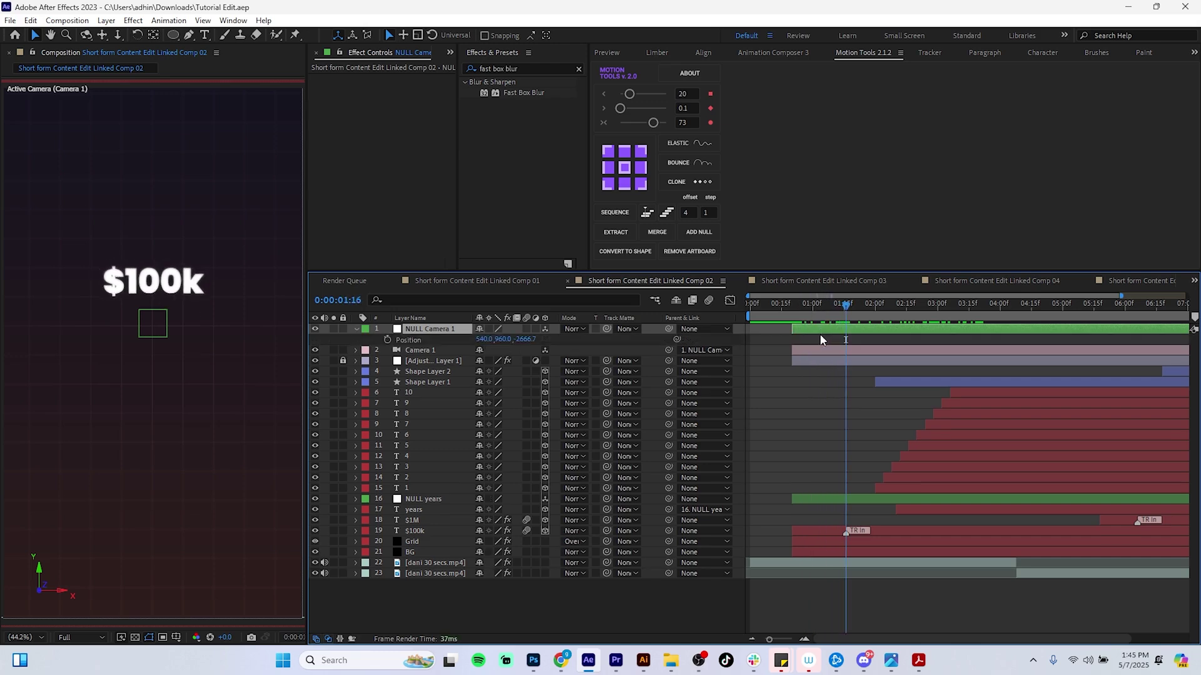
pyautogui.click(529, 339)
pyautogui.press('Return')
pyautogui.press('space')
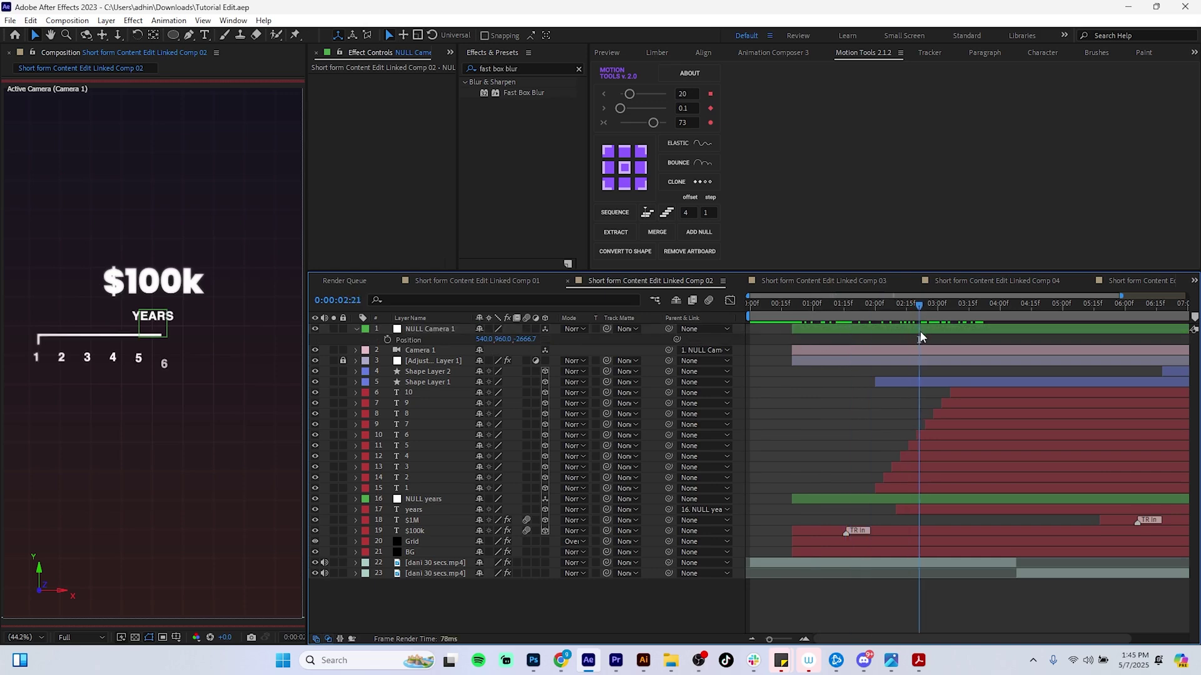
pyautogui.click(387, 339)
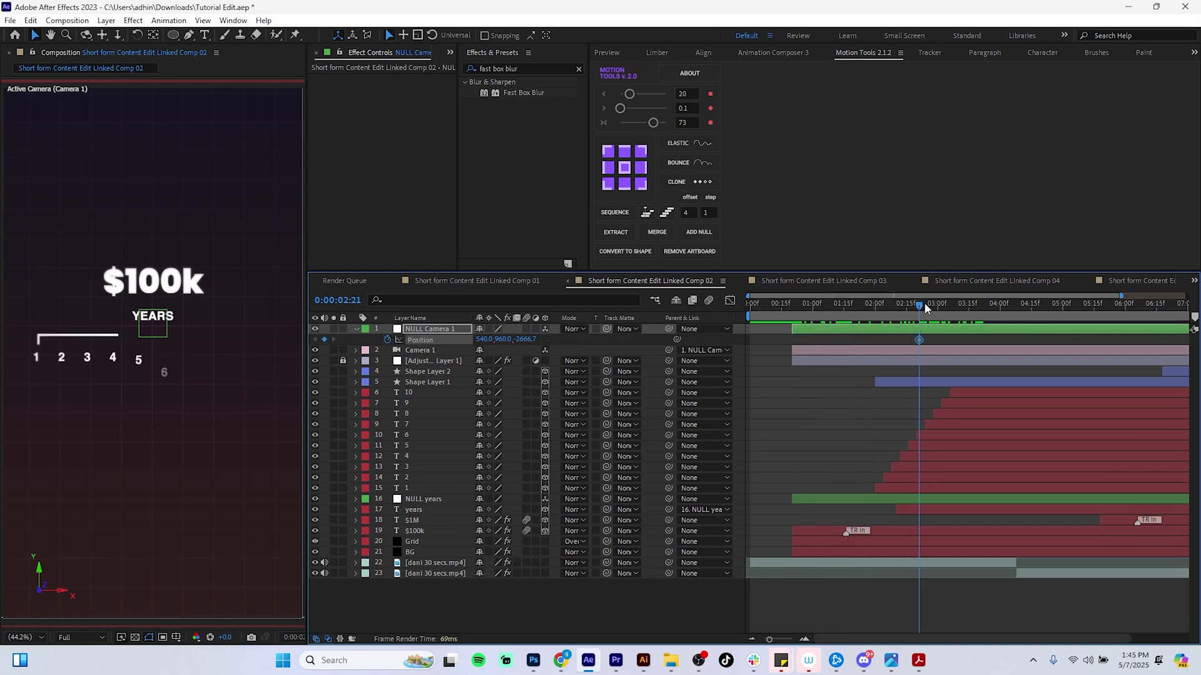
# Step: At 0:00:02:00, set NULL Camera 1's Position to 546.0, 724.0, -1429.7 to frame the $100k text closely
pyautogui.moveTo(927, 308); pyautogui.dragTo(875, 331)
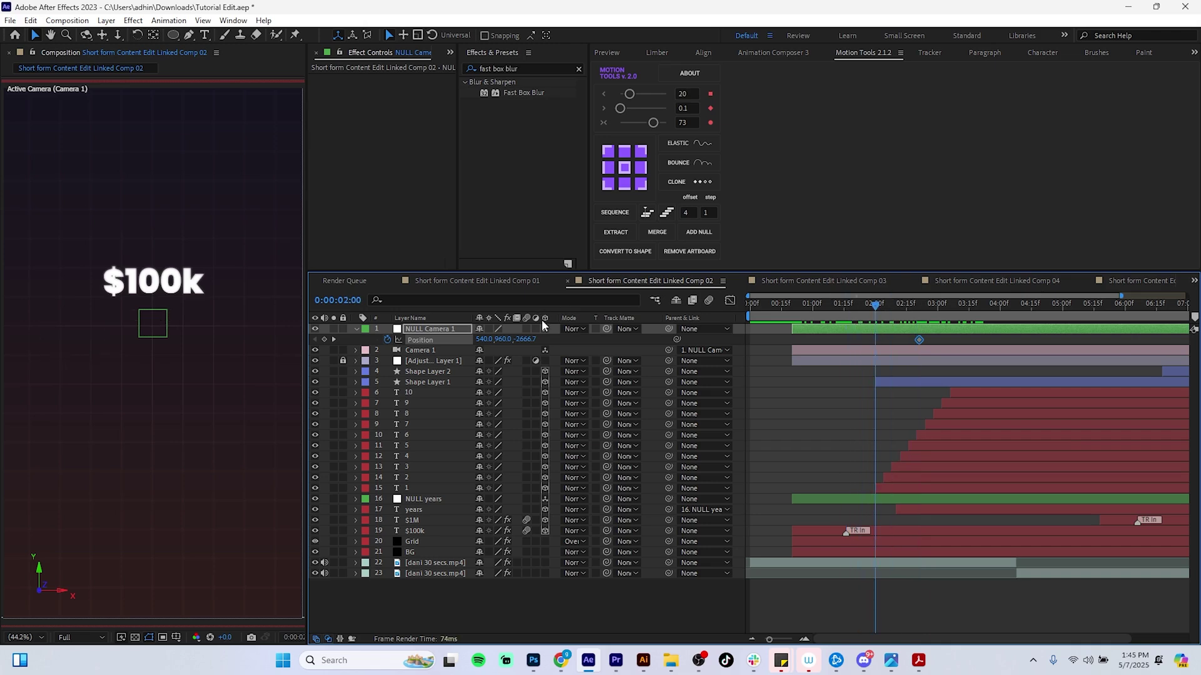
pyautogui.moveTo(525, 339); pyautogui.dragTo(1196, 248)
pyautogui.moveTo(505, 343); pyautogui.dragTo(328, 373)
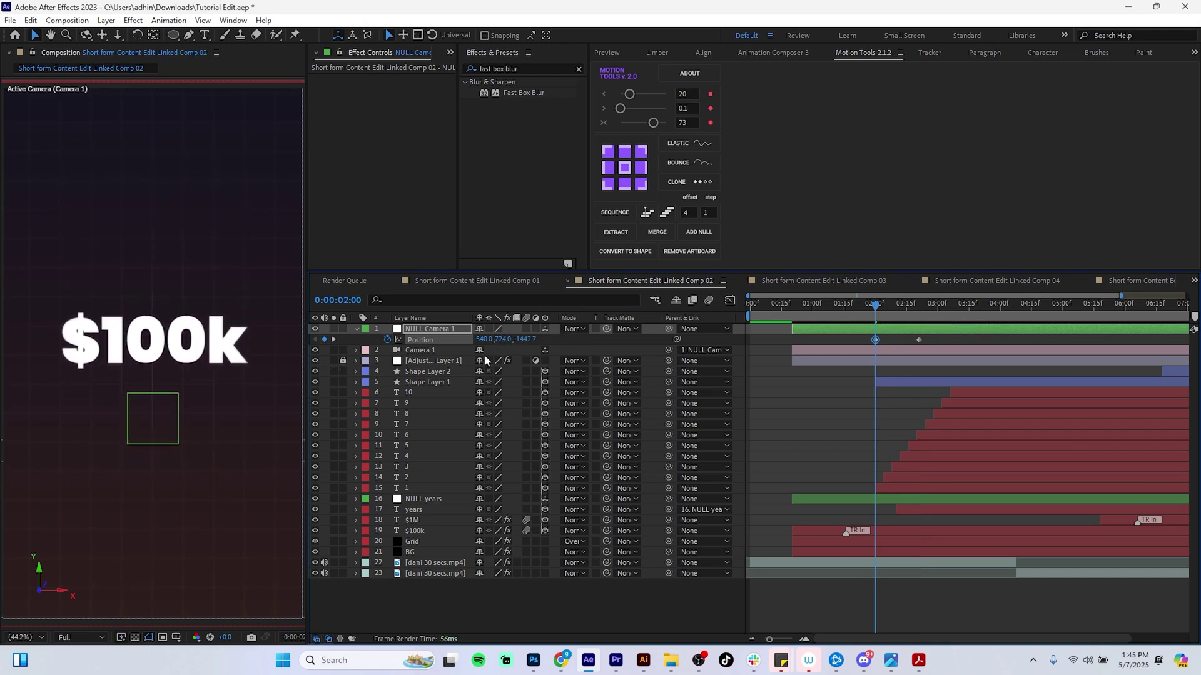
pyautogui.moveTo(527, 342); pyautogui.dragTo(565, 333)
pyautogui.moveTo(482, 340); pyautogui.dragTo(503, 338)
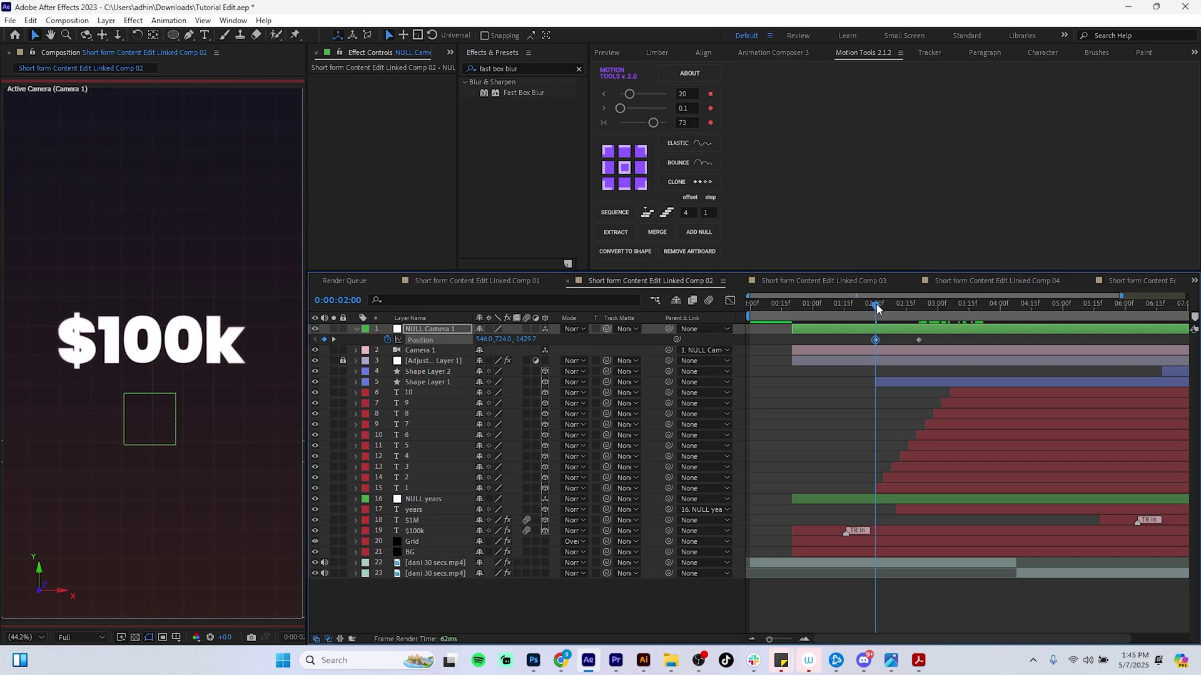
# Step: Reveal Shape Layer 1's End keyframes and align NULL Camera 1's second Position keyframe with the last of them
pyautogui.moveTo(878, 308); pyautogui.dragTo(949, 330)
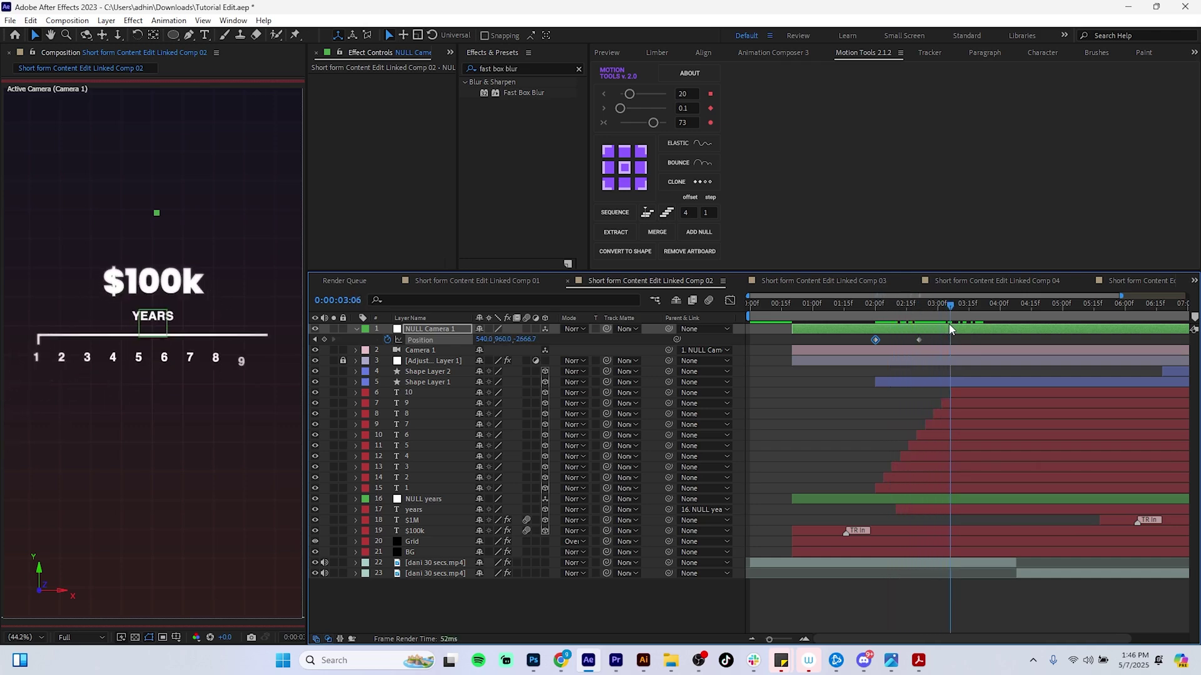
pyautogui.click(953, 351)
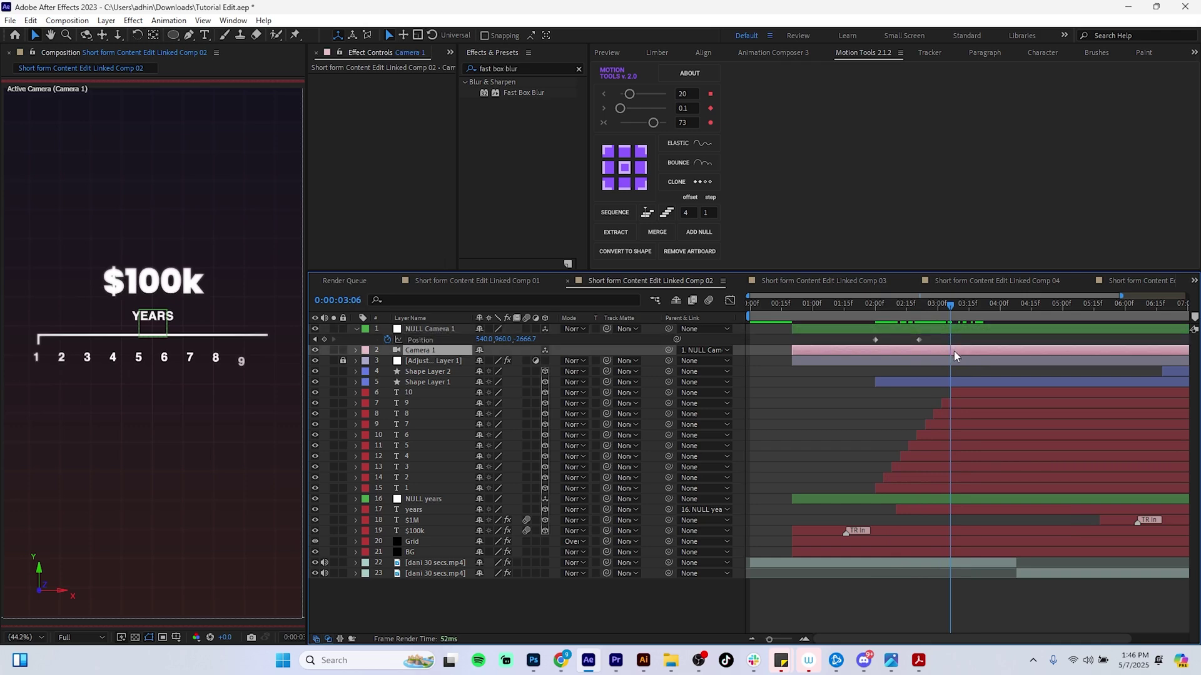
pyautogui.click(954, 364)
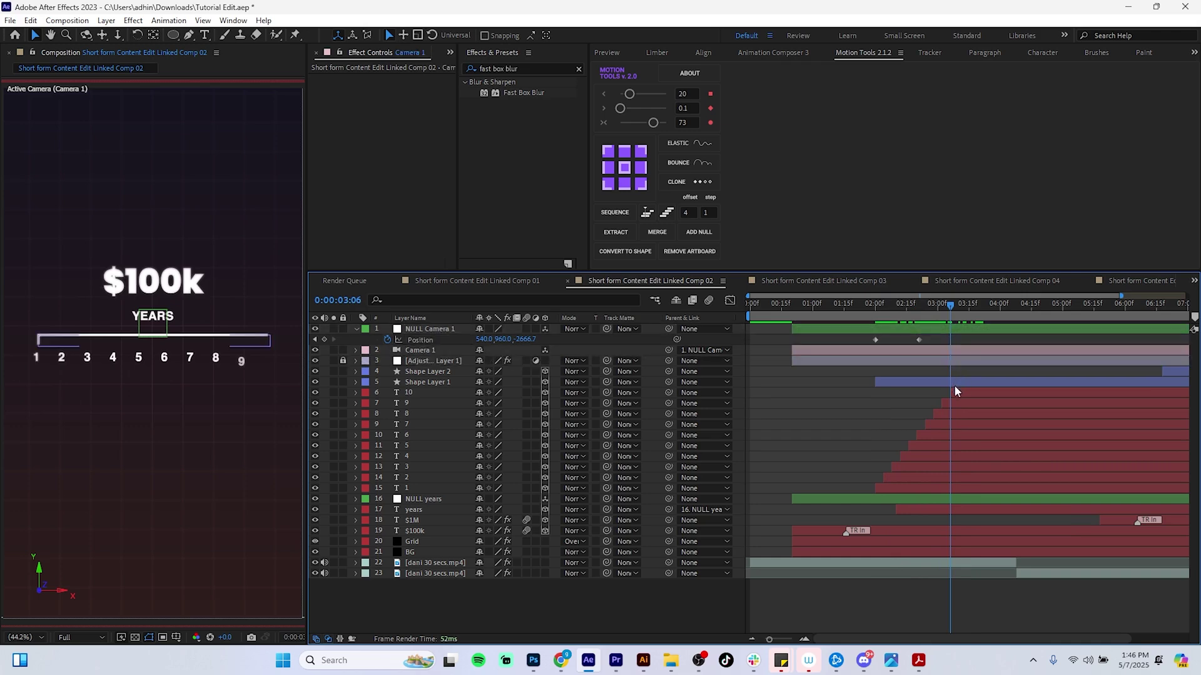
pyautogui.click(956, 383)
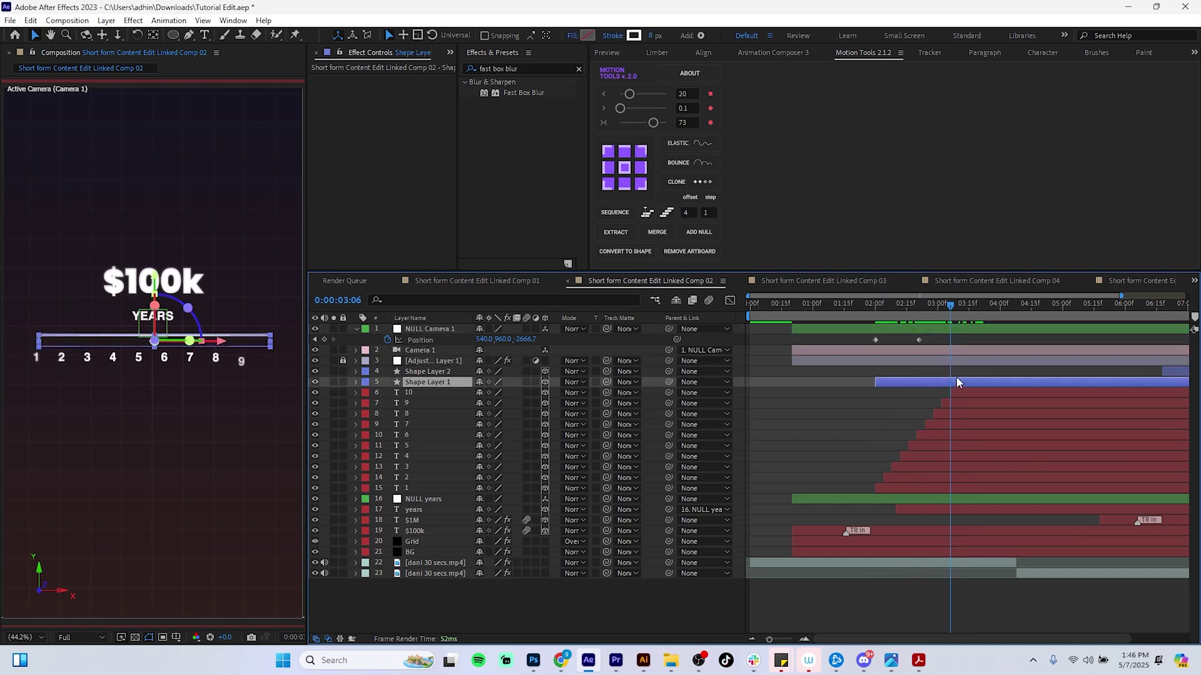
pyautogui.click(954, 362)
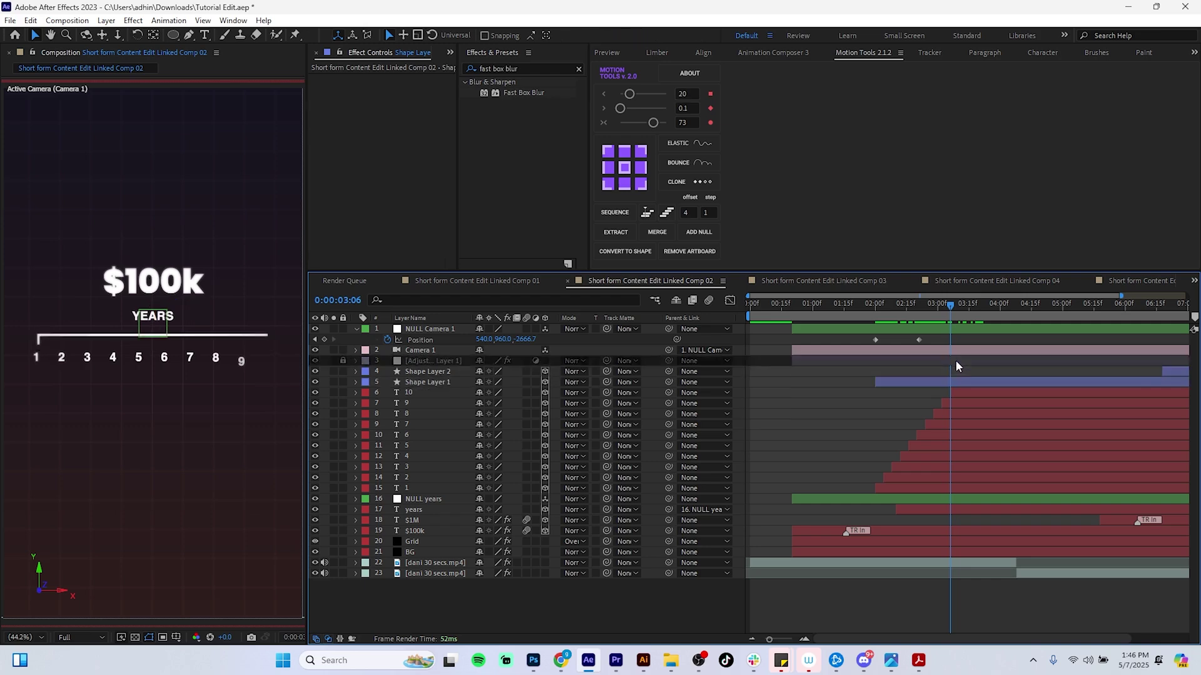
pyautogui.click(959, 381)
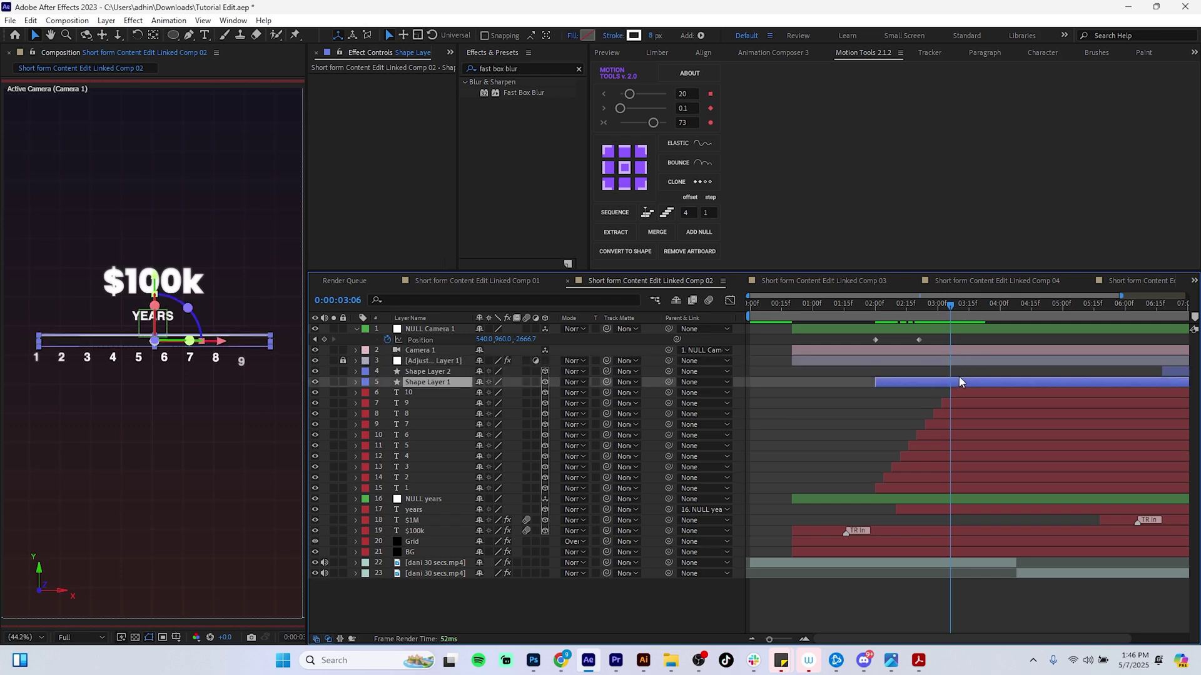
pyautogui.press('u')
pyautogui.moveTo(951, 305); pyautogui.dragTo(750, 322)
pyautogui.click(919, 341)
# Step: Add a Position keyframe to NULL Camera 1 at 0:00:06:06 and move the playhead to 0:00:06:19
pyautogui.moveTo(879, 295); pyautogui.dragTo(1134, 346)
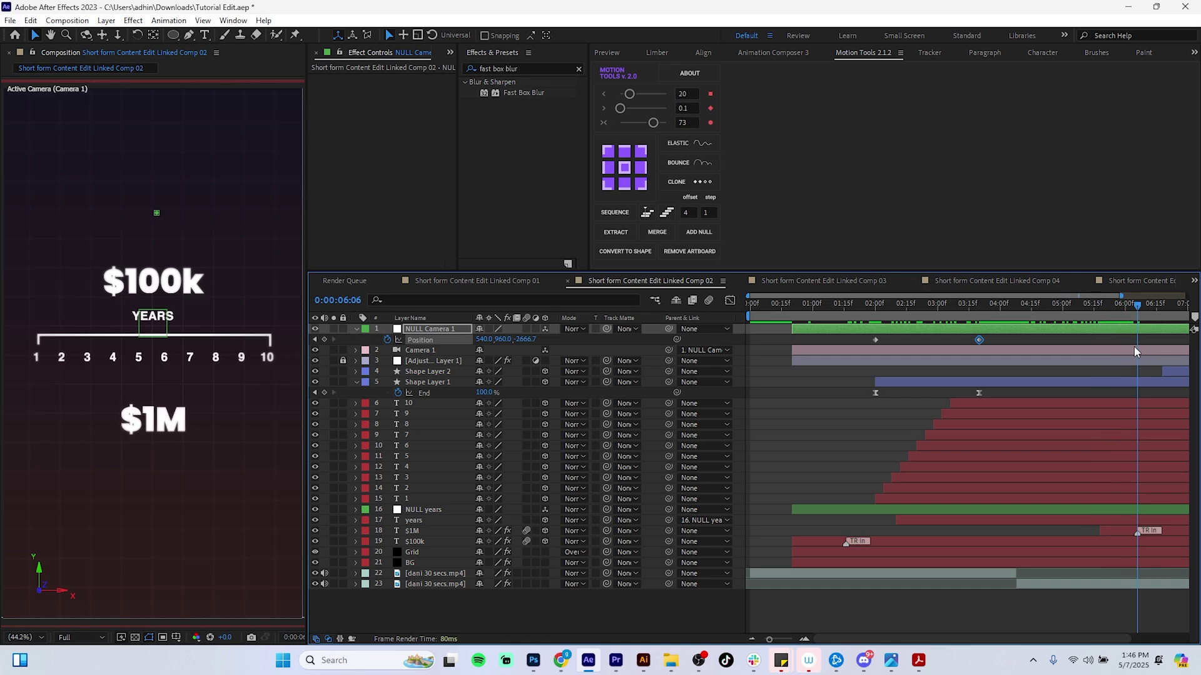
pyautogui.click(324, 340)
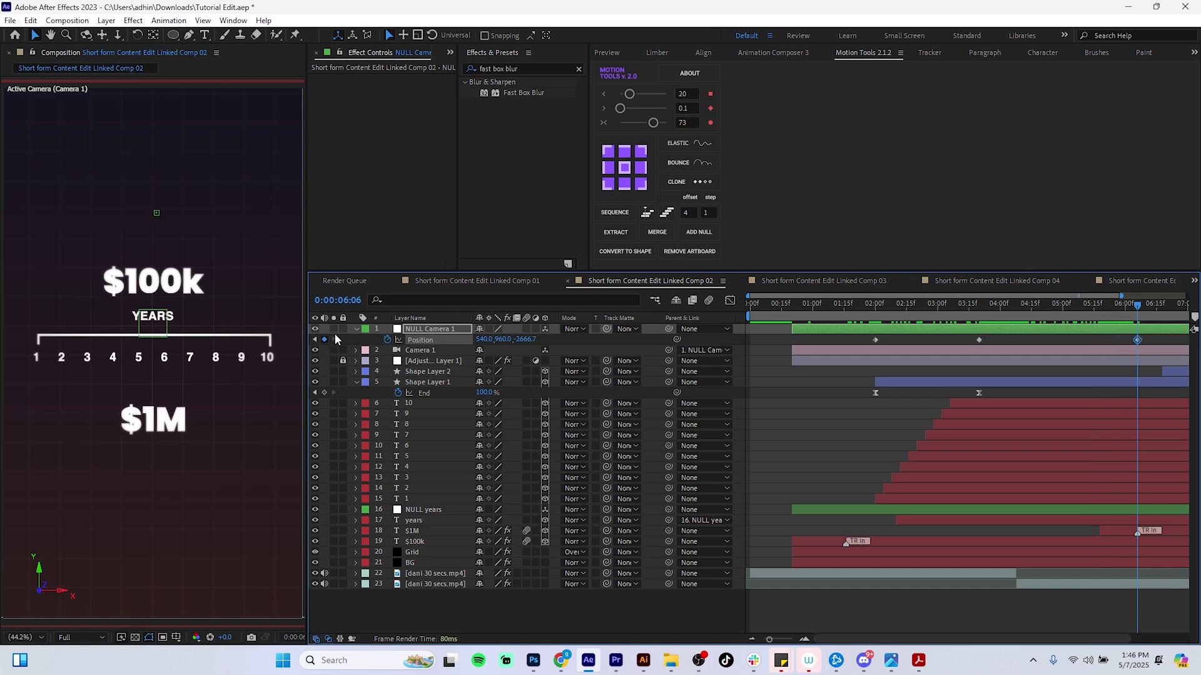
pyautogui.moveTo(1138, 306); pyautogui.dragTo(1165, 317)
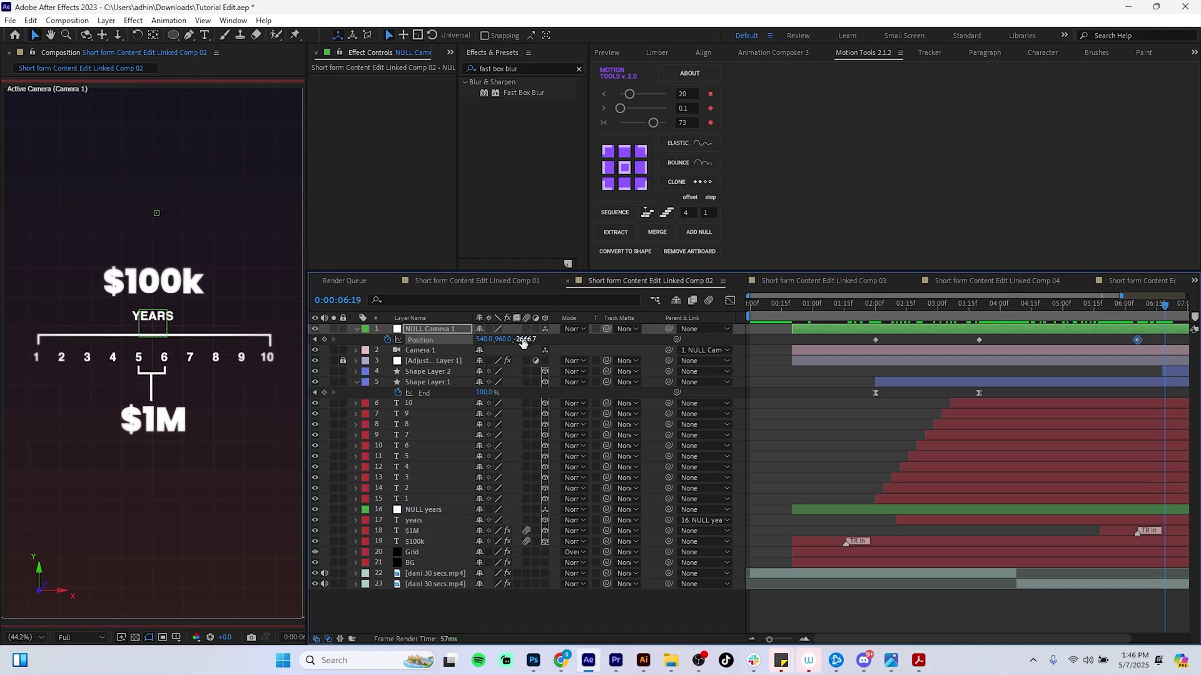
# Step: Set NULL Camera 1's Position at 0:00:06:19 to 540.0, 1024.0, -1406.7 to push in on the bracket and $1M text
pyautogui.moveTo(522, 340); pyautogui.dragTo(1197, 239)
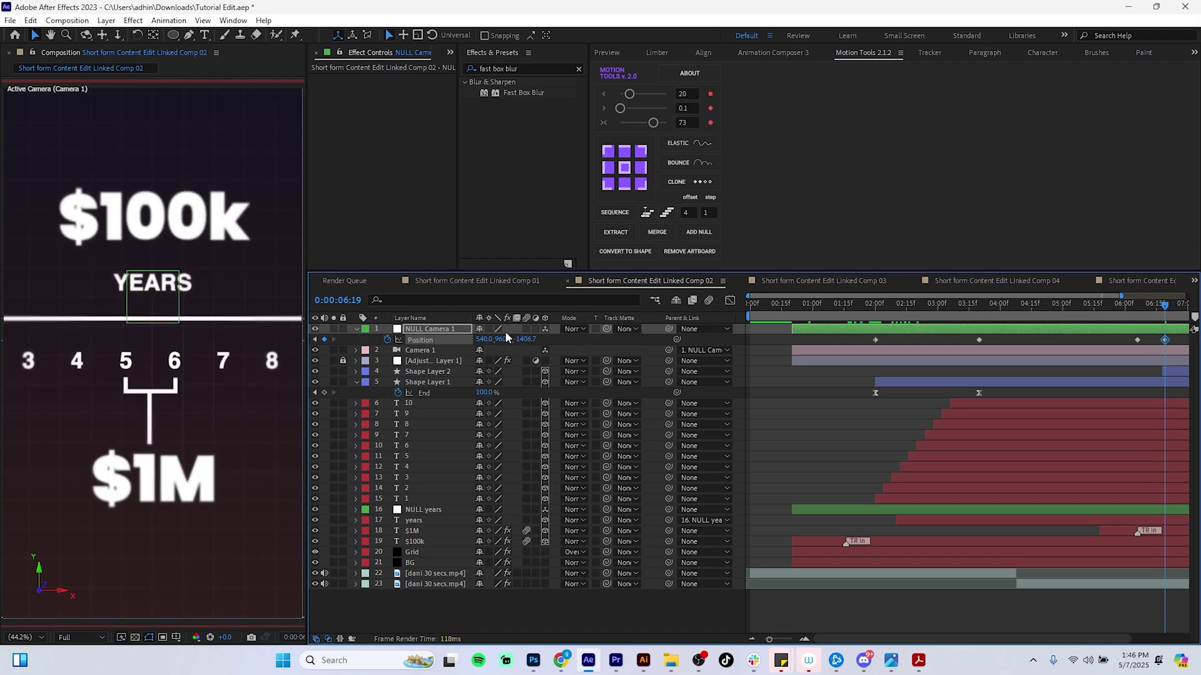
pyautogui.moveTo(501, 341); pyautogui.dragTo(563, 329)
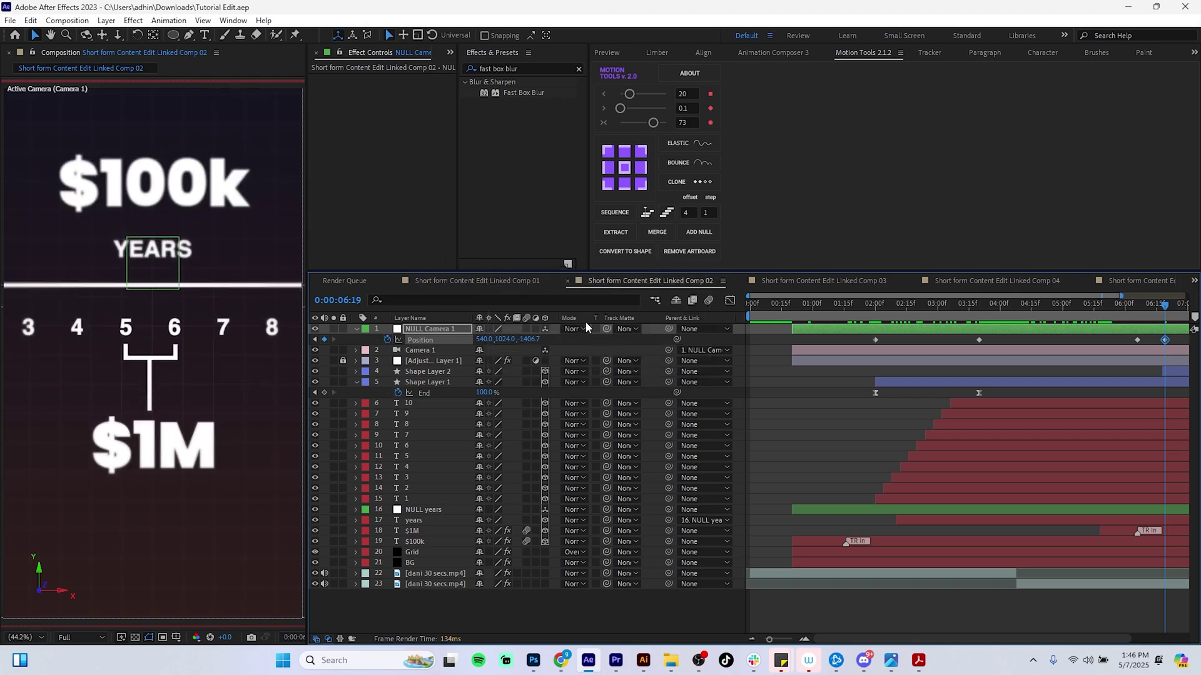
# Step: Apply Easy Ease to all four Position keyframes of NULL Camera 1 and preview the composition from the start
pyautogui.moveTo(1173, 335); pyautogui.dragTo(785, 355)
pyautogui.moveTo(1111, 321); pyautogui.dragTo(737, 316)
pyautogui.click(773, 338)
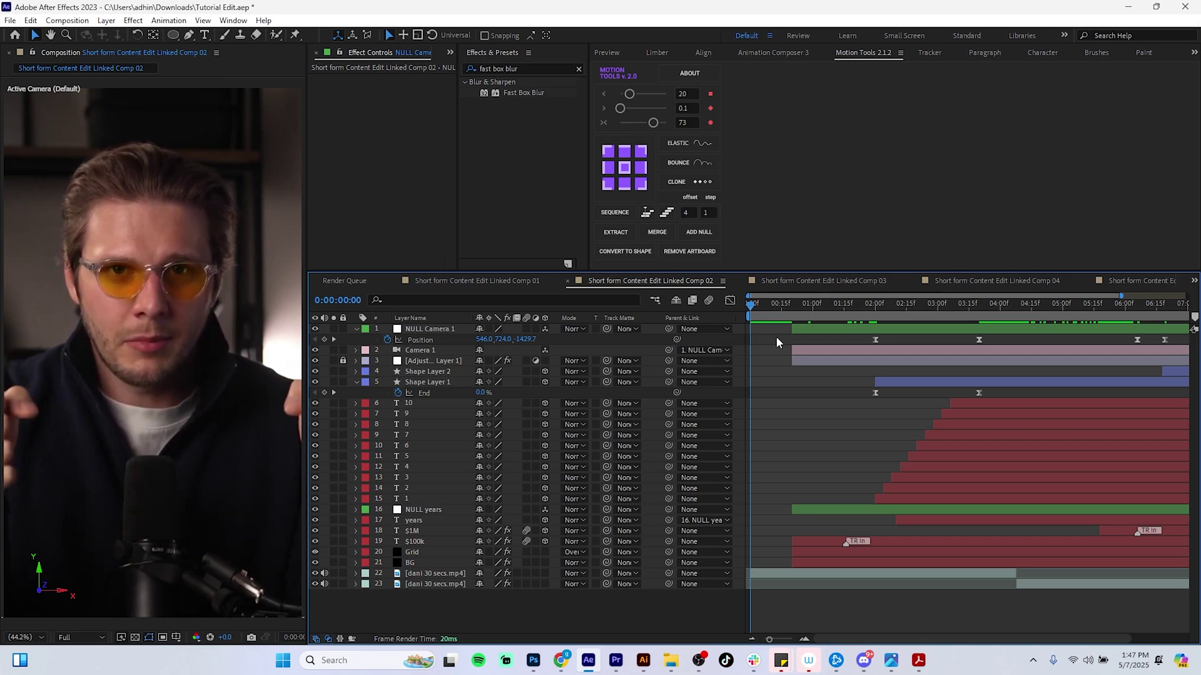
pyautogui.press('space')
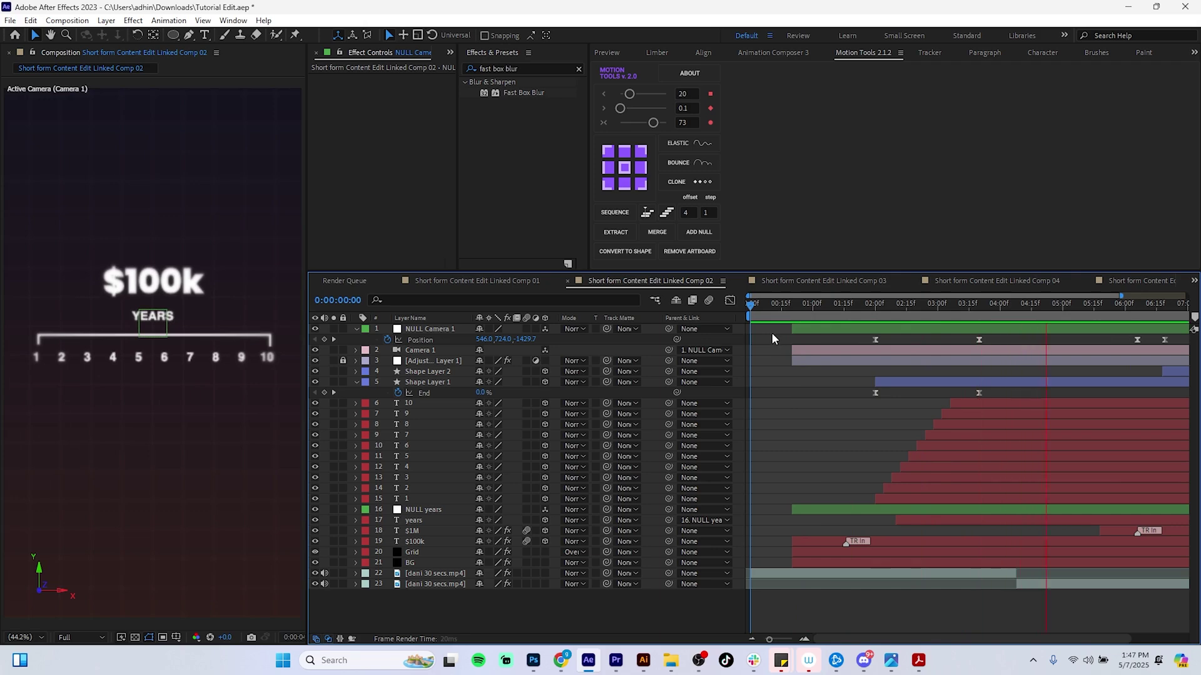
pyautogui.click(751, 638)
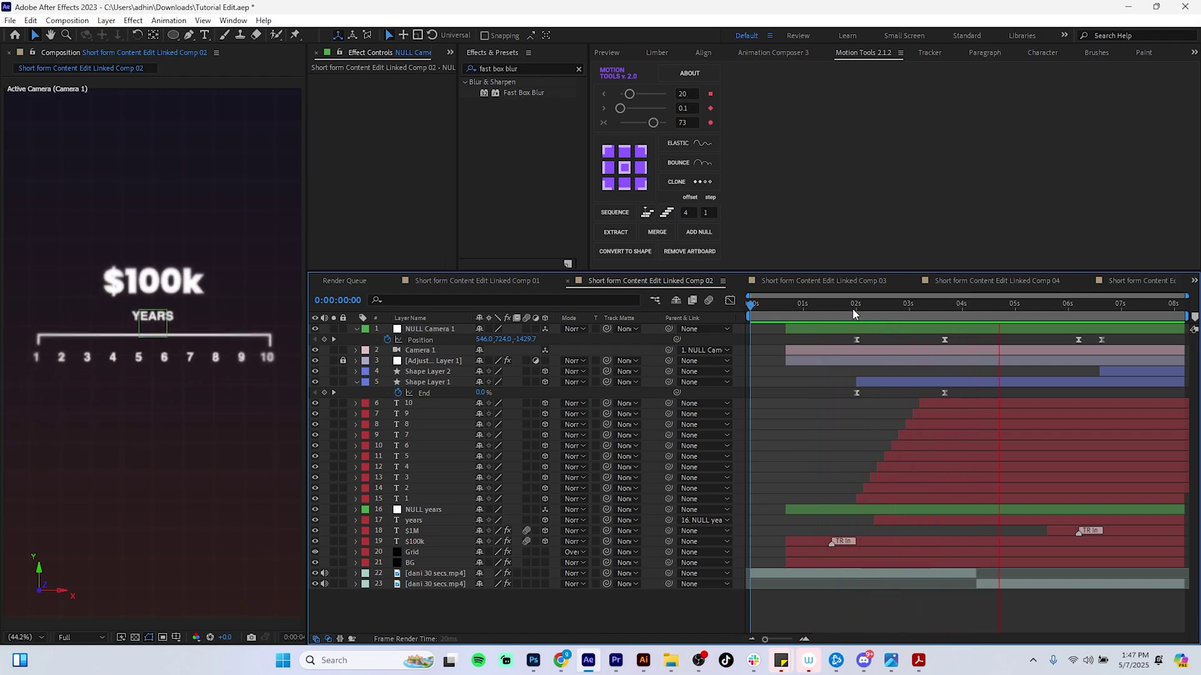
# Step: Lengthen the ease handles of both NULL Camera 1 moves in the speed graph to give each a sharp mid-move peak
pyautogui.moveTo(854, 314); pyautogui.dragTo(943, 312)
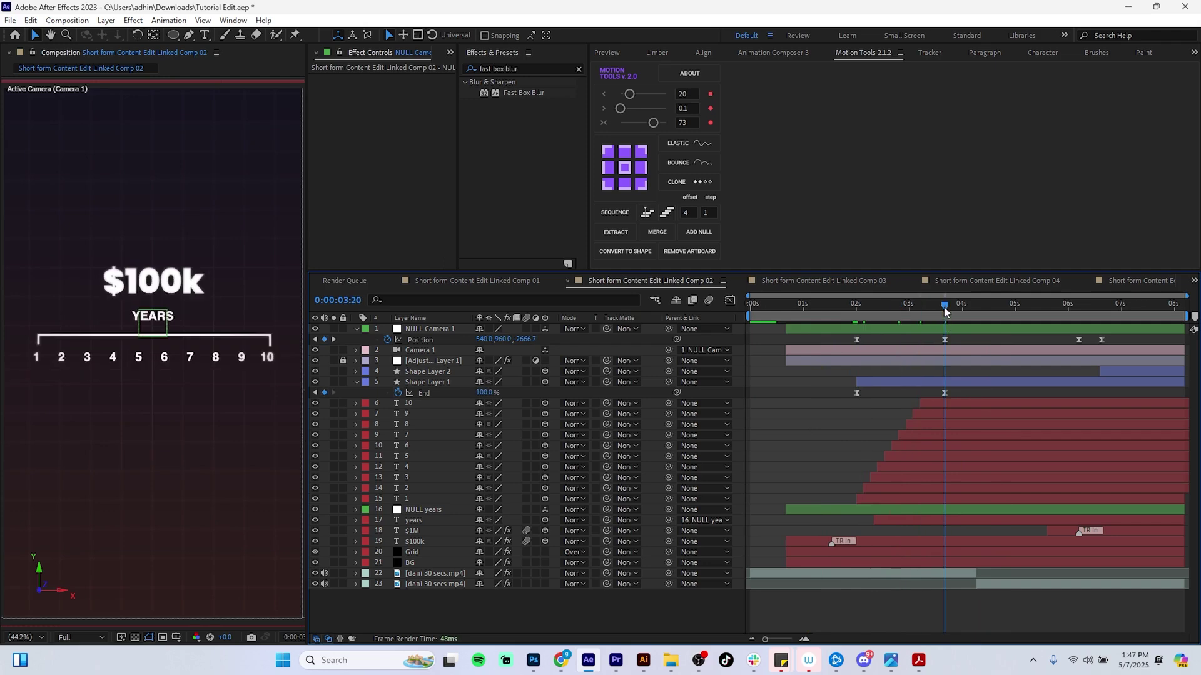
pyautogui.hotkey('shift', 'pageup')
pyautogui.hotkey('shift', 'pageup')
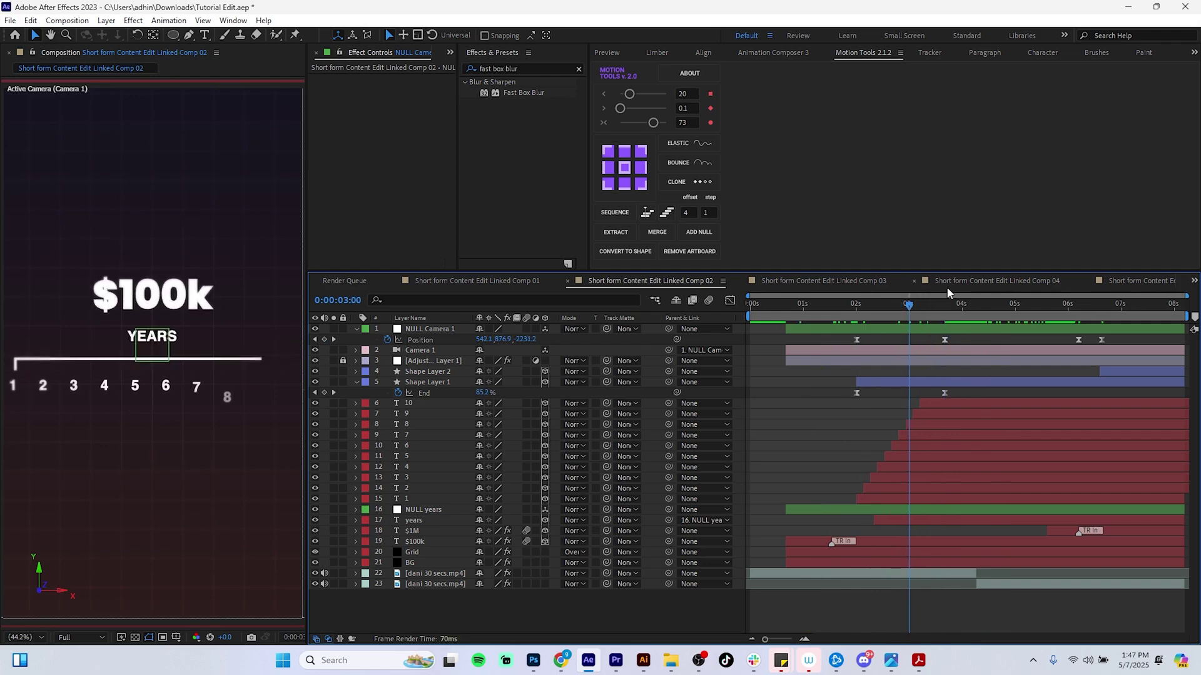
pyautogui.hotkey('shift', 'pageup')
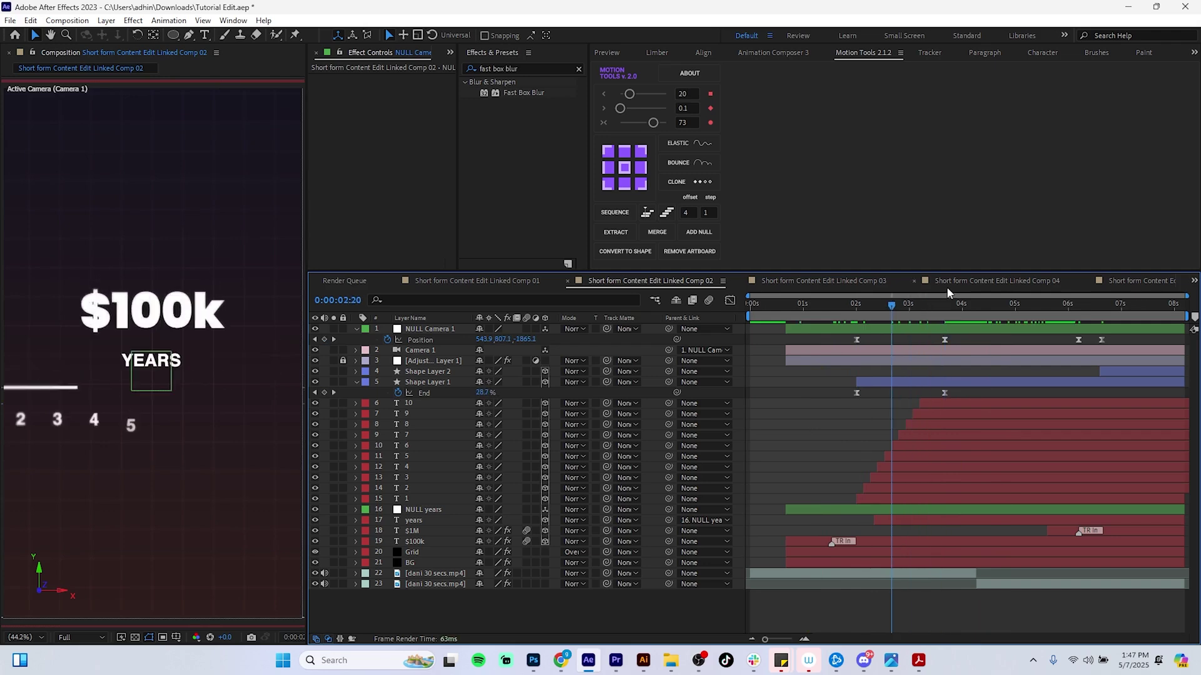
pyautogui.moveTo(960, 335); pyautogui.dragTo(846, 348)
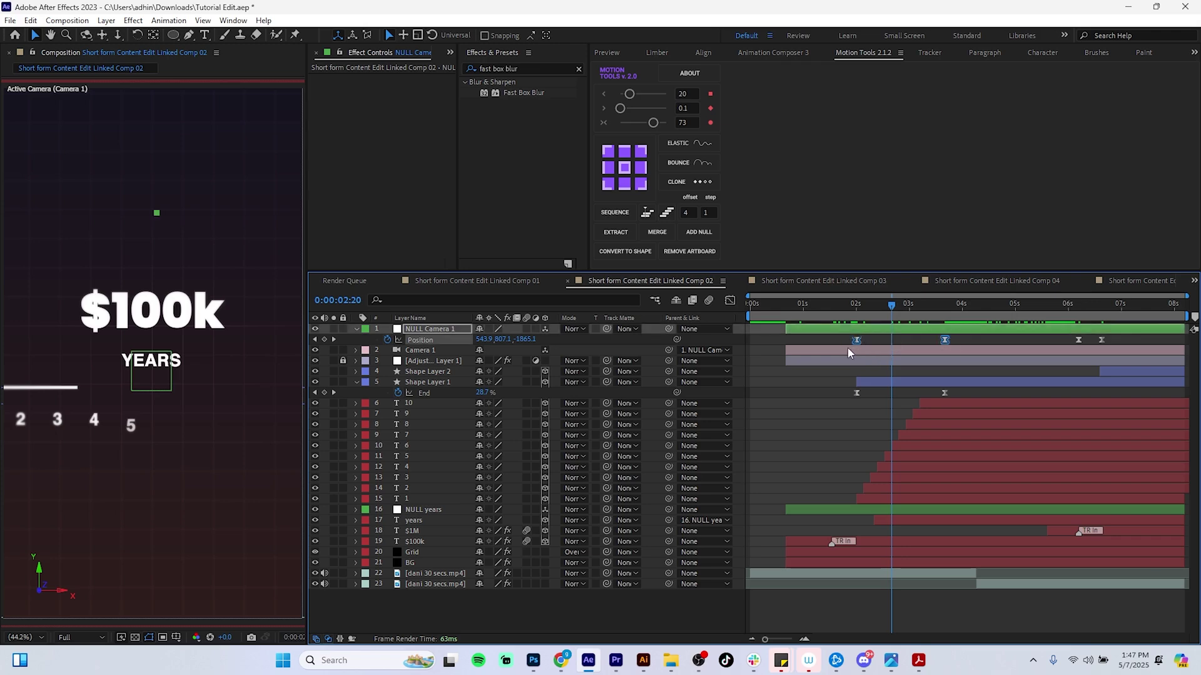
pyautogui.click(730, 300)
pyautogui.click(856, 594)
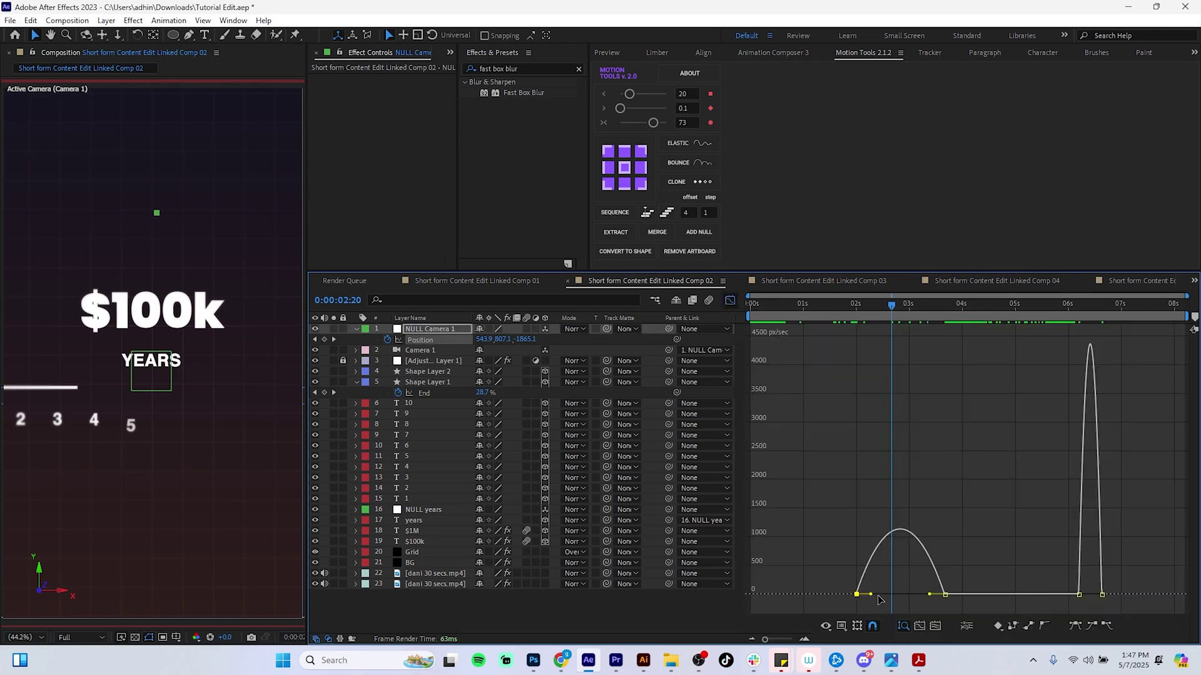
pyautogui.moveTo(879, 600); pyautogui.dragTo(909, 603)
pyautogui.moveTo(893, 305); pyautogui.dragTo(1083, 376)
pyautogui.moveTo(1053, 574); pyautogui.dragTo(1089, 595)
# Step: Return to the layer timeline view and preview the reshaped camera moves from the start
pyautogui.moveTo(1080, 305); pyautogui.dragTo(720, 327)
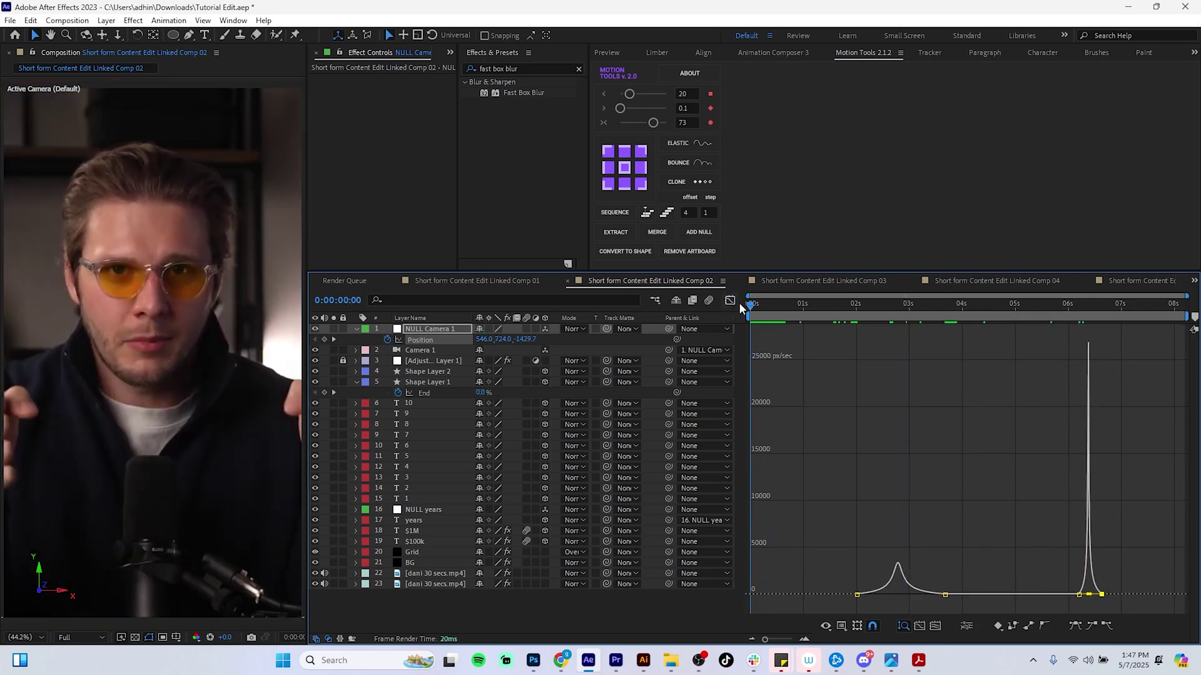
pyautogui.click(730, 301)
pyautogui.click(776, 398)
pyautogui.press('space')
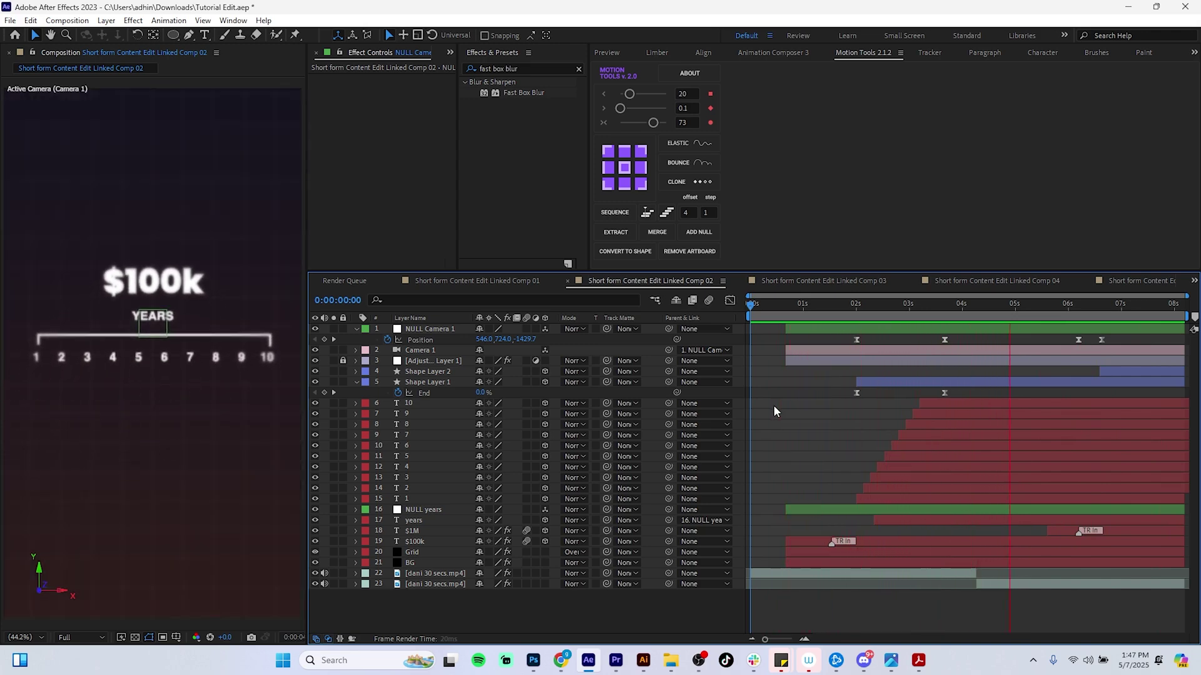
# Step: Set NULL Camera 1's third Position keyframe at 0:00:06:06 to 540.0, 960.0, -2719.7 for a slow pull-back
pyautogui.click(1059, 305)
pyautogui.moveTo(1065, 307); pyautogui.dragTo(1076, 312)
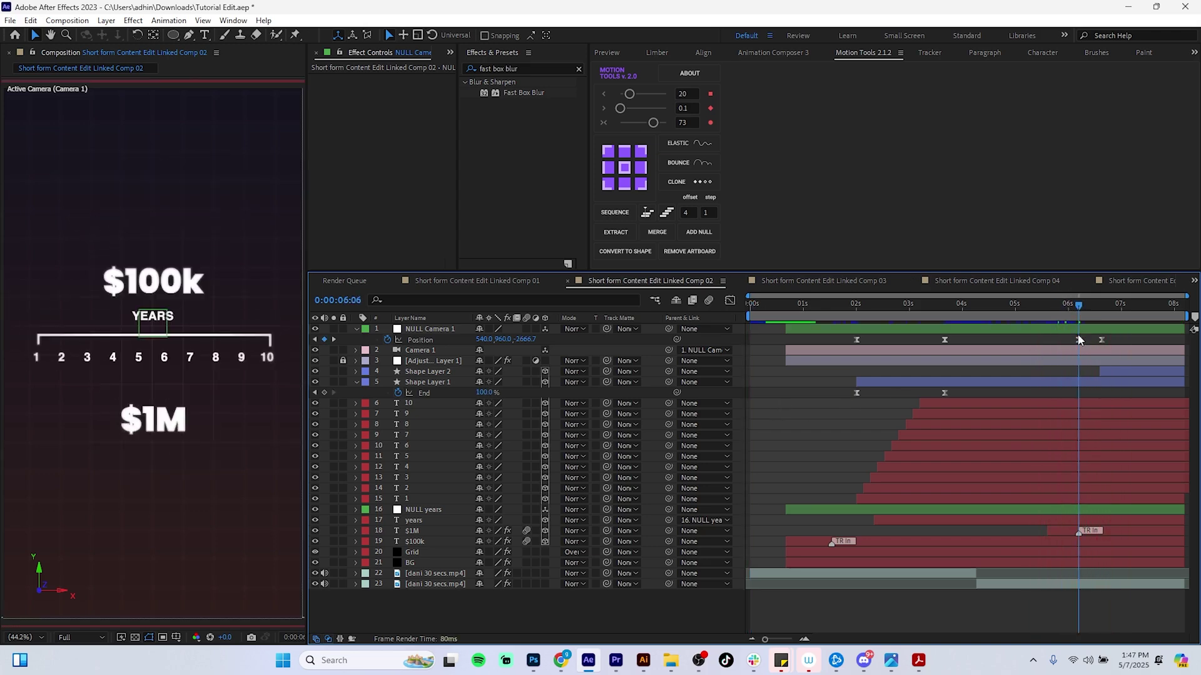
pyautogui.click(1077, 341)
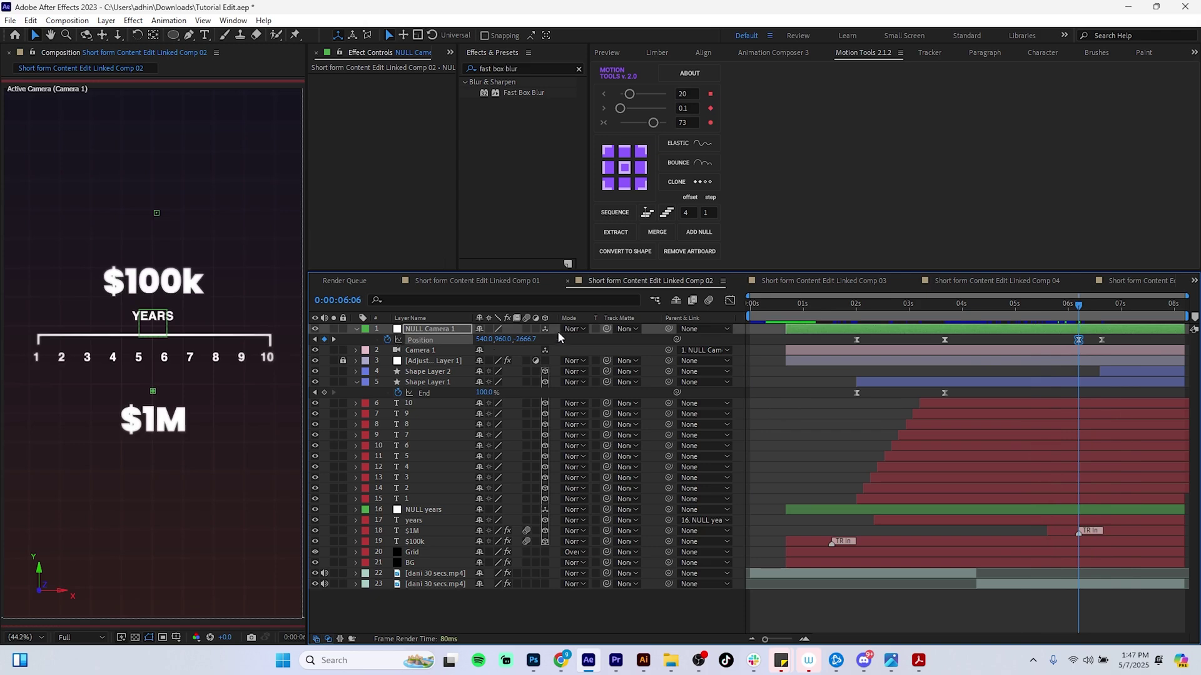
pyautogui.moveTo(525, 343)
pyautogui.mouseDown()
pyautogui.moveTo(564, 342)
pyautogui.moveTo(515, 357)
pyautogui.mouseUp()
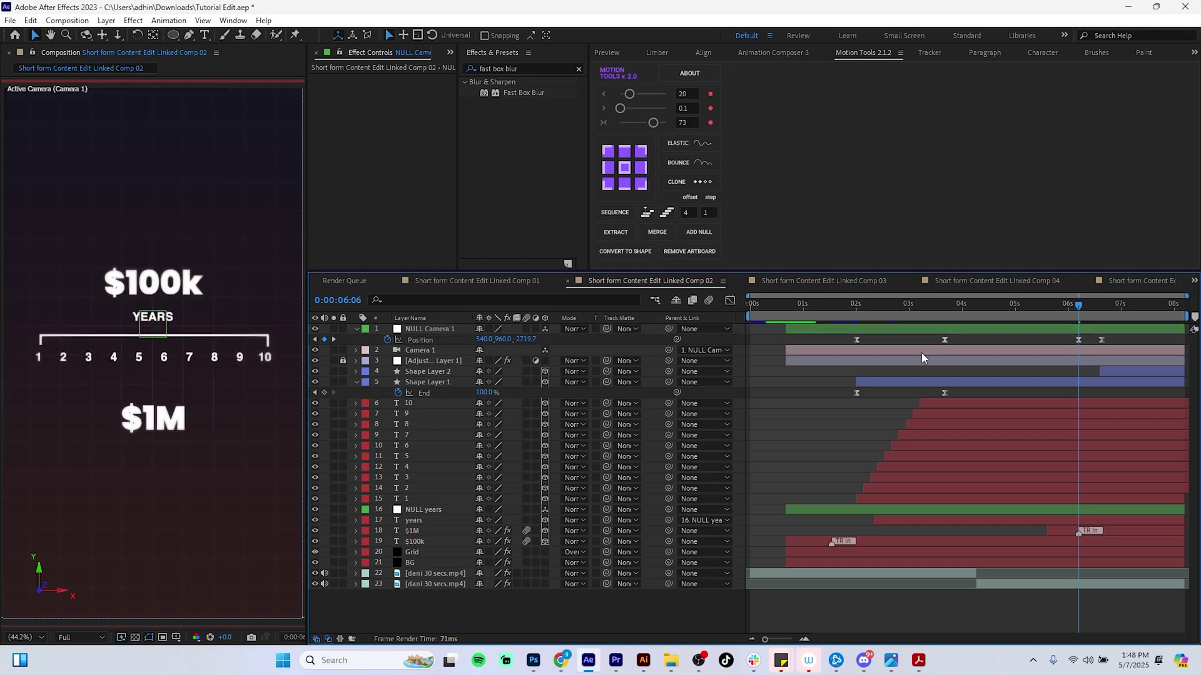
# Step: Make the velocity of NULL Camera 1's Position keyframe at 0:00:06:06 continuous and nudge its speed upward in the speed graph
pyautogui.click(730, 300)
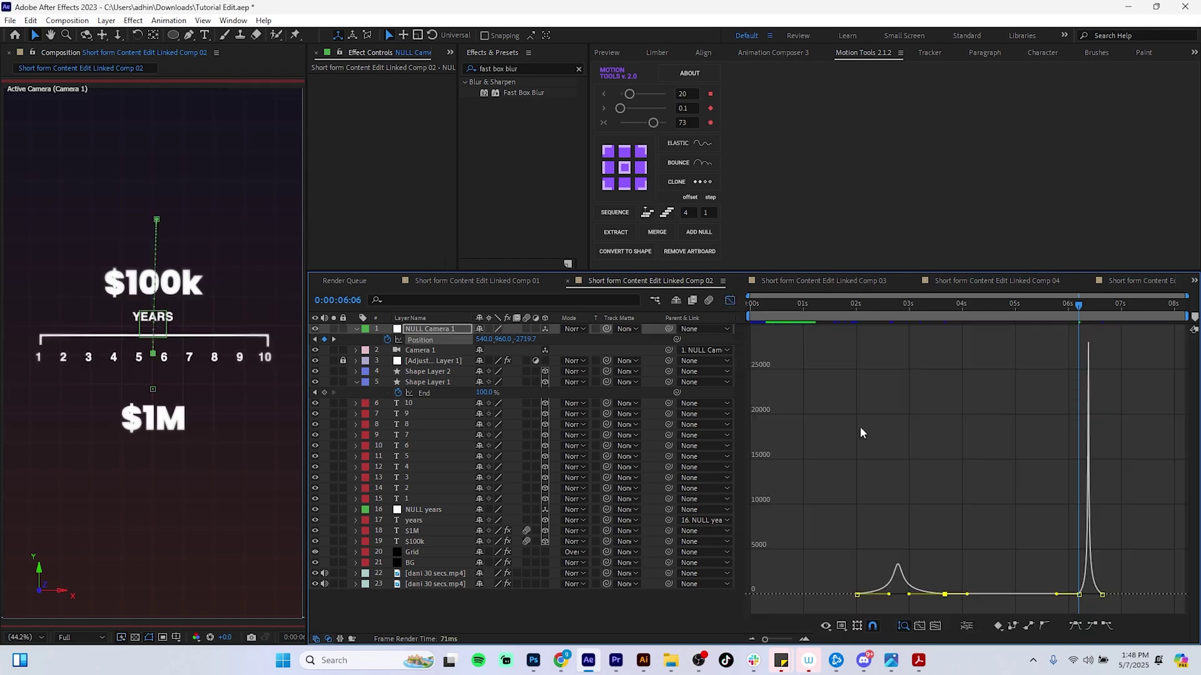
pyautogui.click(1079, 595)
pyautogui.hotkey('ctrl', 'shift', 'k')
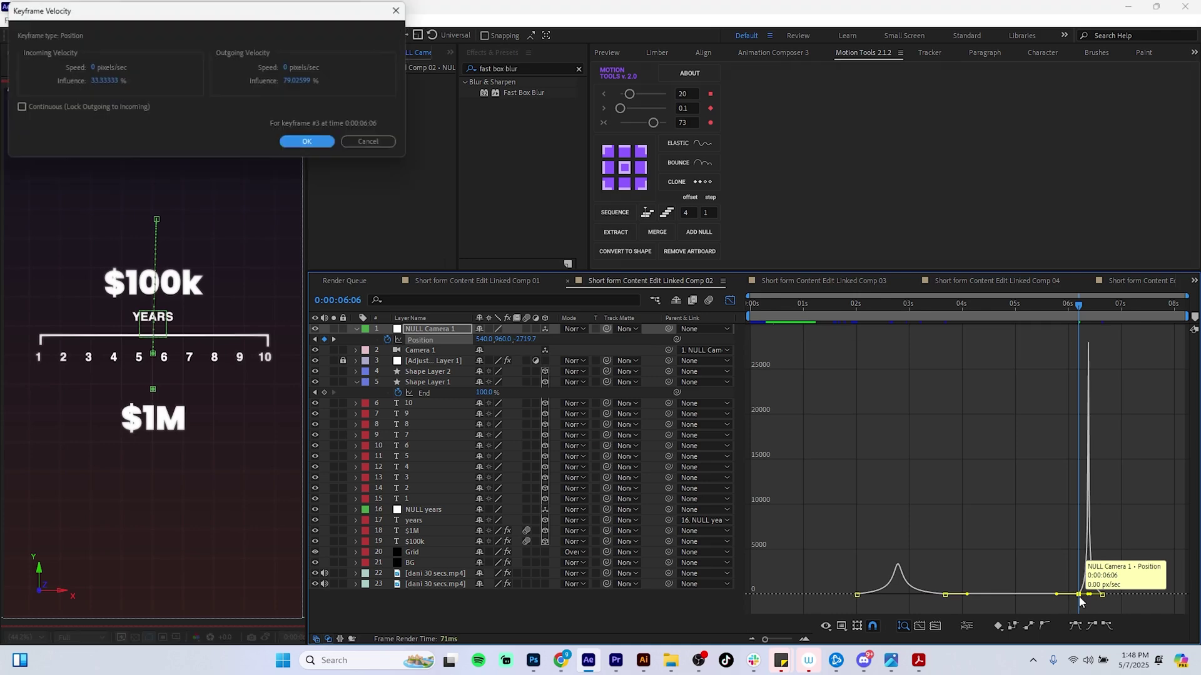
pyautogui.click(18, 108)
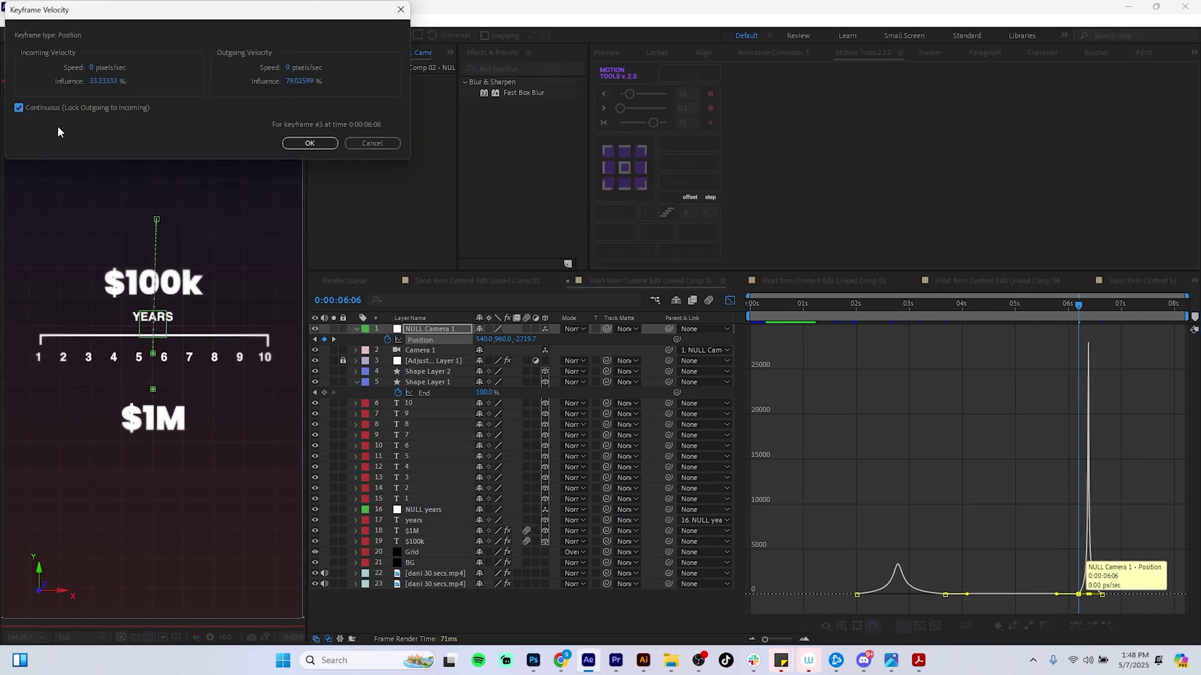
pyautogui.click(309, 143)
pyautogui.moveTo(1080, 596); pyautogui.dragTo(1080, 596)
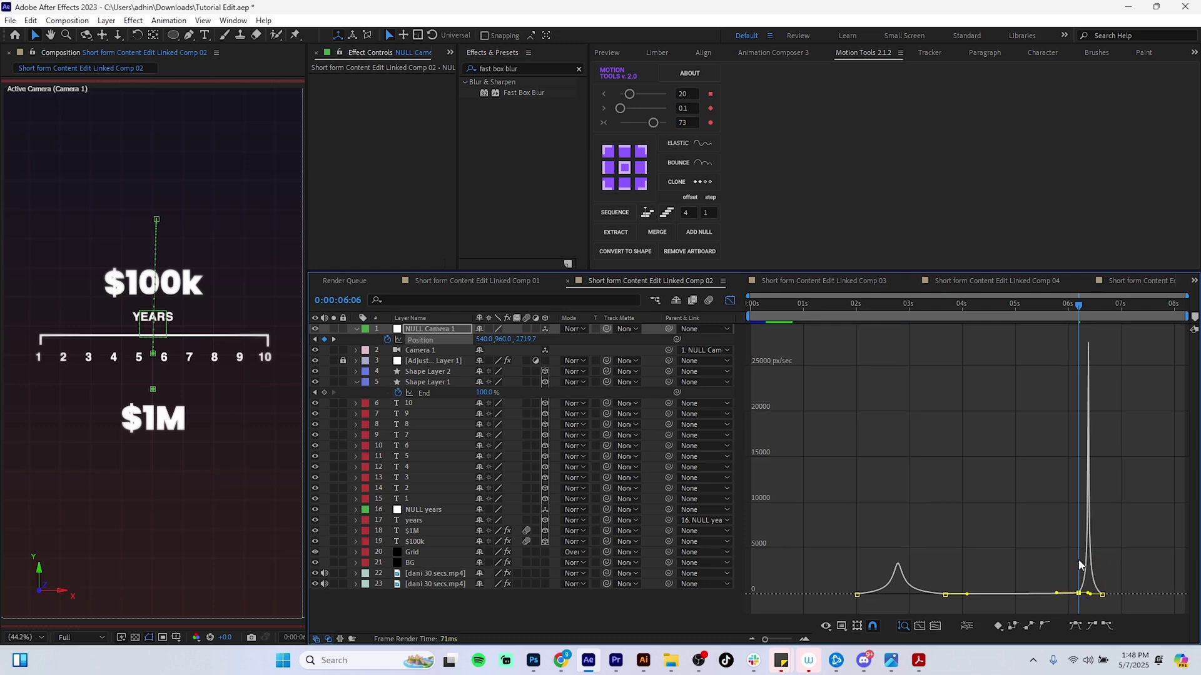
# Step: Preview the composition from the start in the layer timeline view to check the continuous camera motion
pyautogui.moveTo(1084, 316); pyautogui.dragTo(724, 303)
pyautogui.click(730, 300)
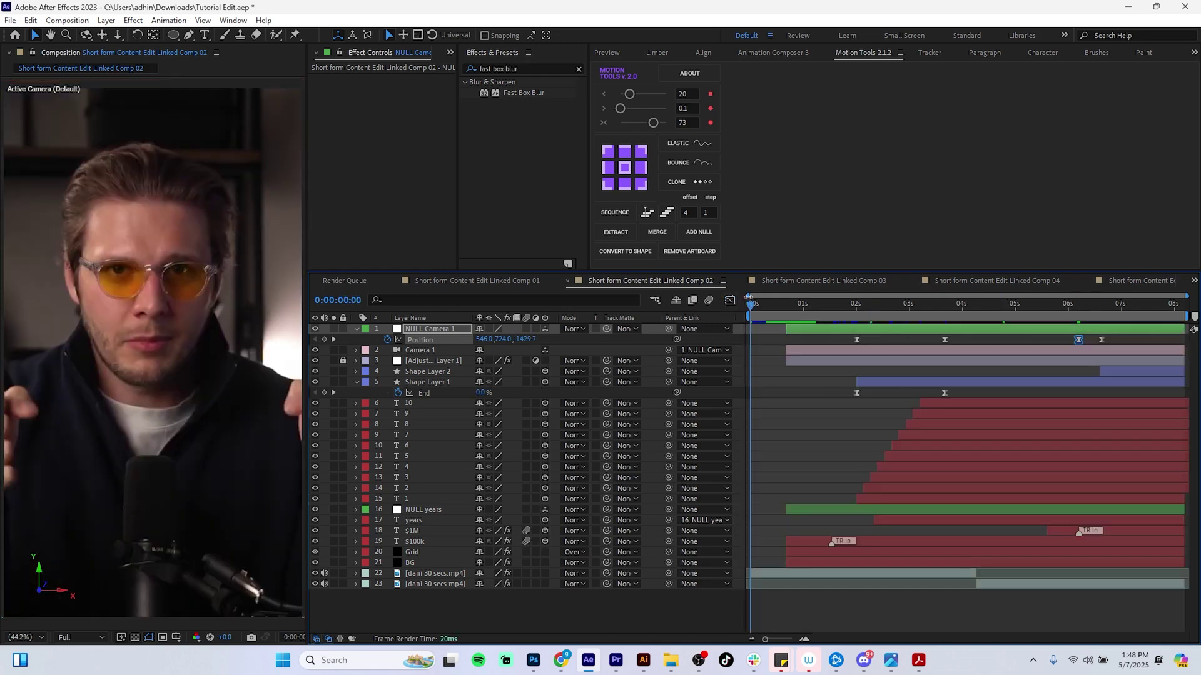
pyautogui.press('space')
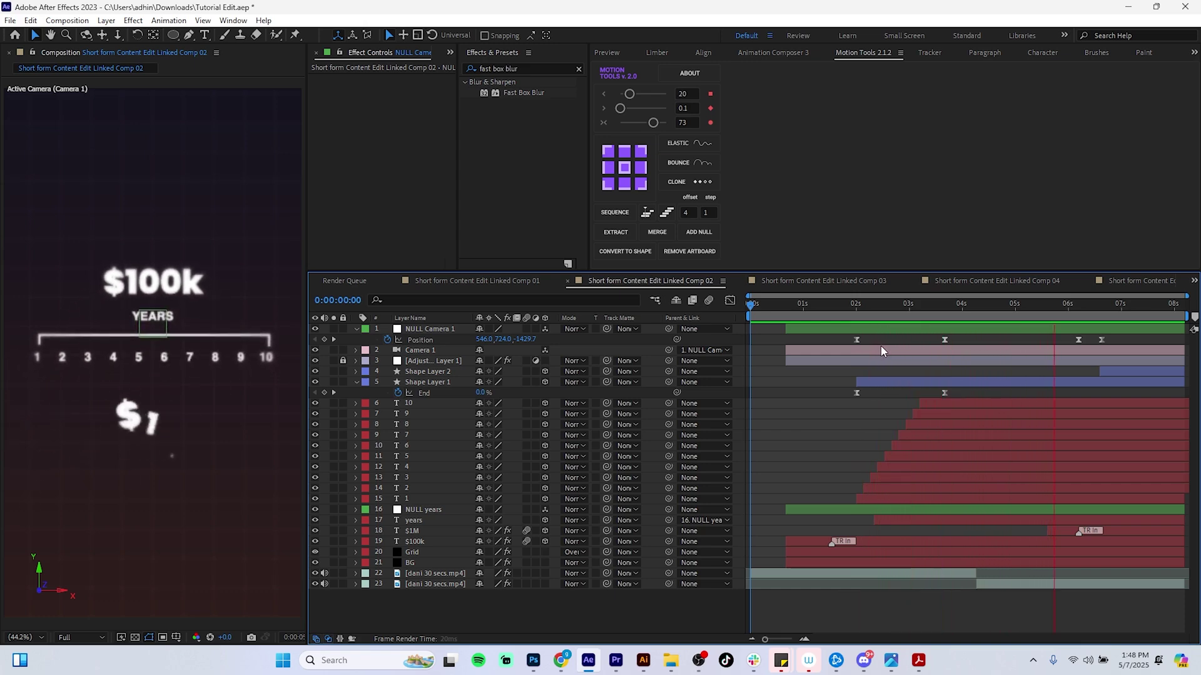
pyautogui.press('space')
# Step: Move NULL Camera 1's third Position keyframe earlier to 0:00:05:27
pyautogui.moveTo(1082, 304); pyautogui.dragTo(1051, 297)
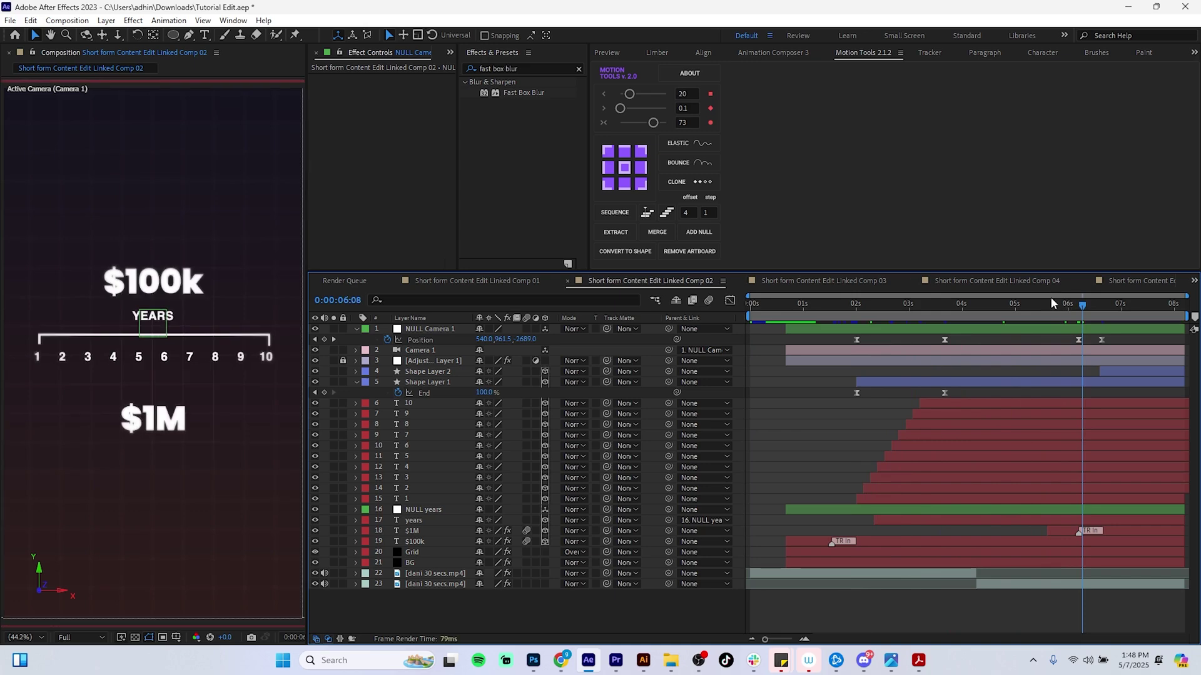
pyautogui.click(1063, 304)
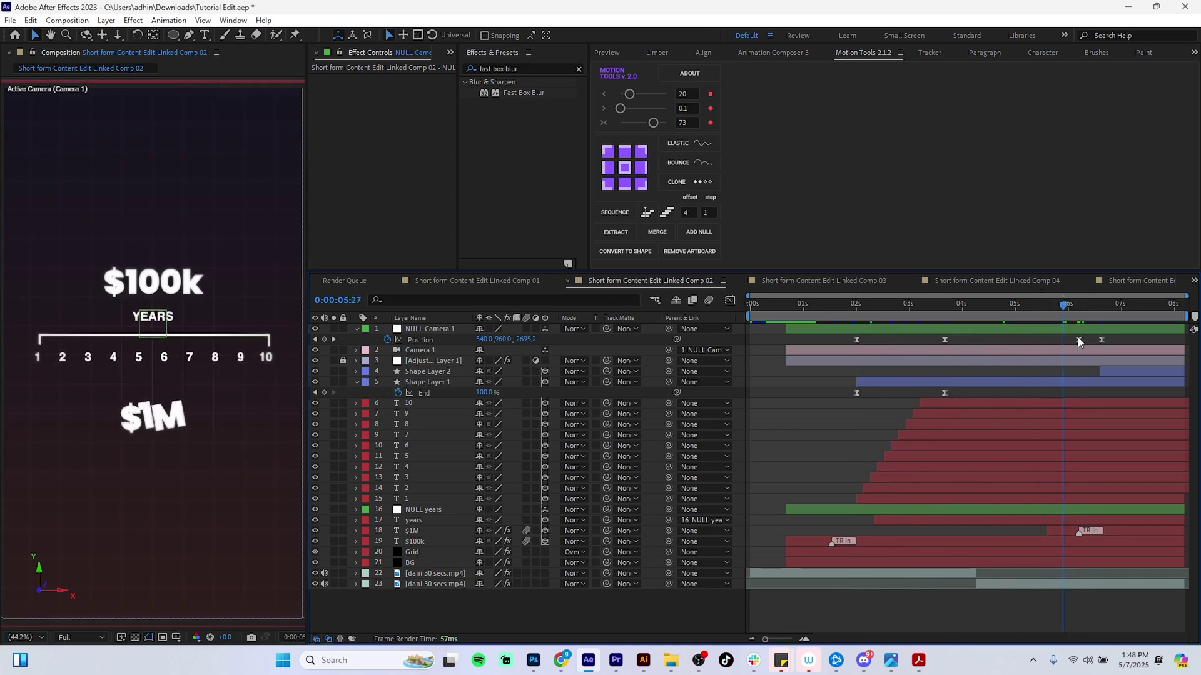
pyautogui.moveTo(1078, 340); pyautogui.dragTo(1057, 347)
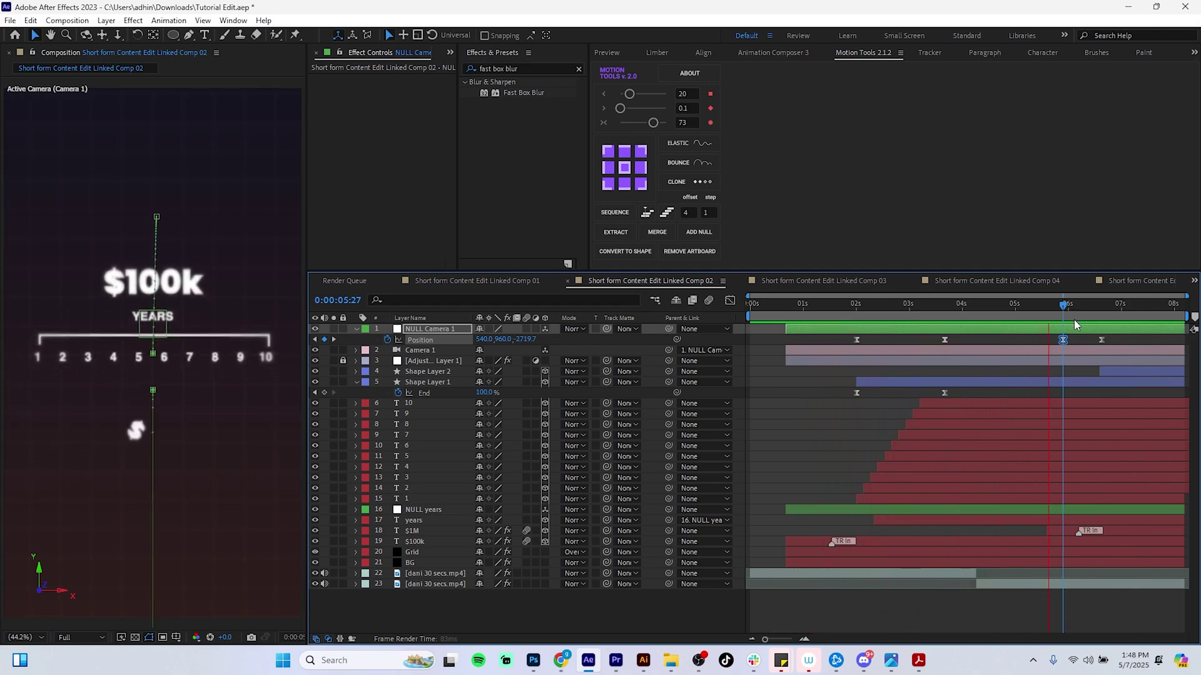
# Step: Shift NULL Camera 1's last two Position keyframes together so the final one sits at 0:00:05:25
pyautogui.moveTo(1062, 308); pyautogui.dragTo(961, 312)
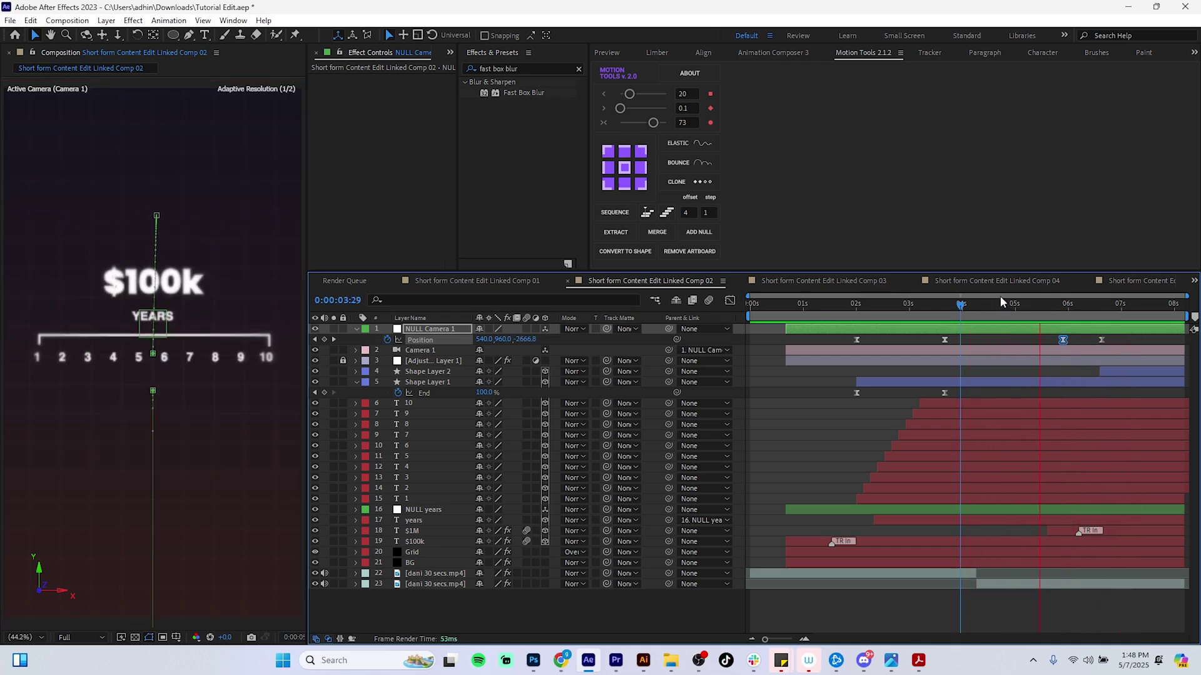
pyautogui.press('k')
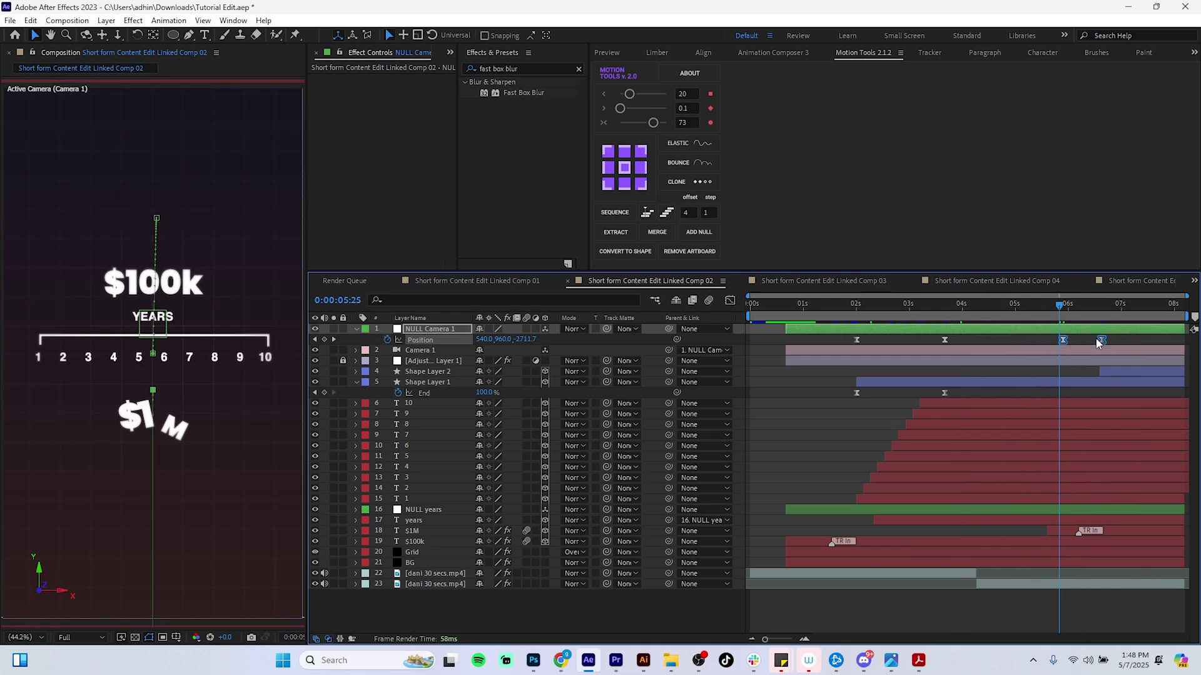
pyautogui.moveTo(1101, 340); pyautogui.dragTo(1056, 352)
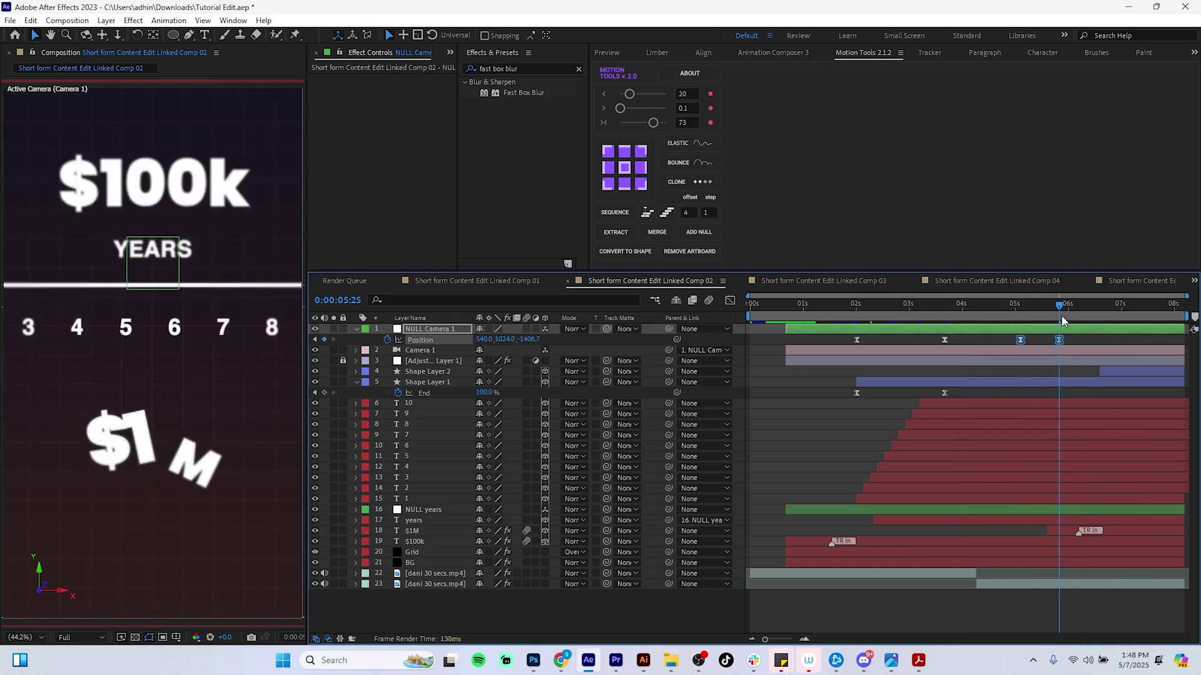
# Step: Review the retimed camera push-in around the $1M text and save the project
pyautogui.moveTo(1061, 305); pyautogui.dragTo(1008, 297)
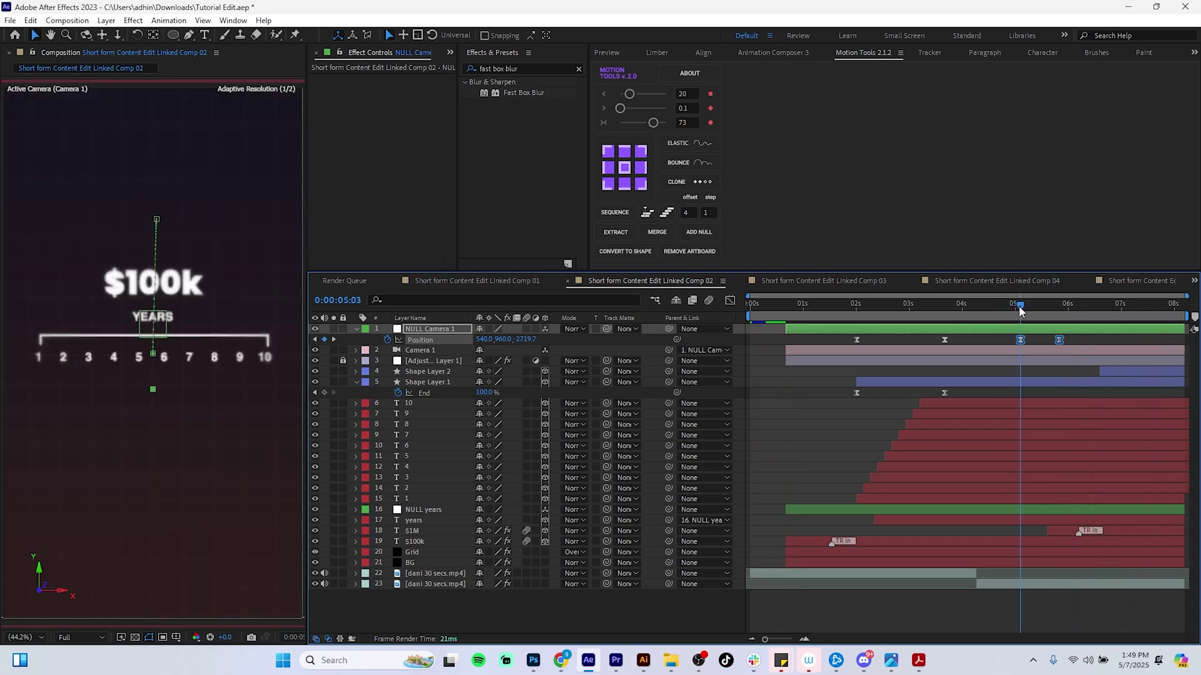
pyautogui.click(1028, 308)
pyautogui.moveTo(1029, 310); pyautogui.dragTo(1080, 313)
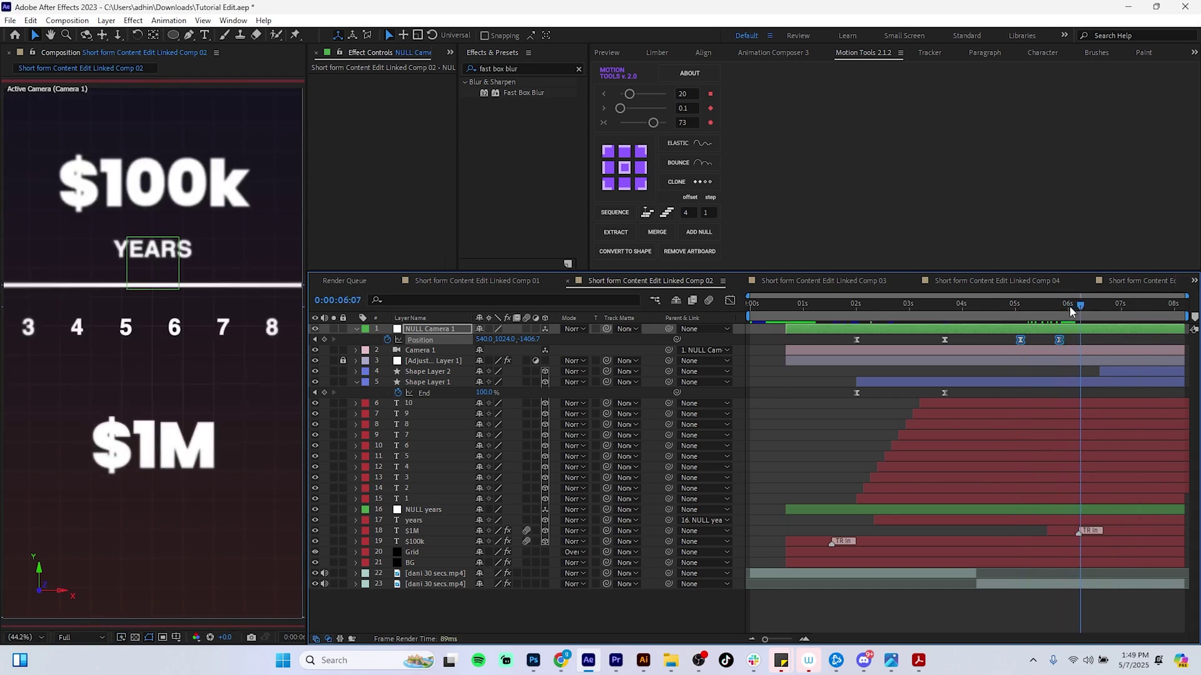
pyautogui.hotkey('ctrl', 's')
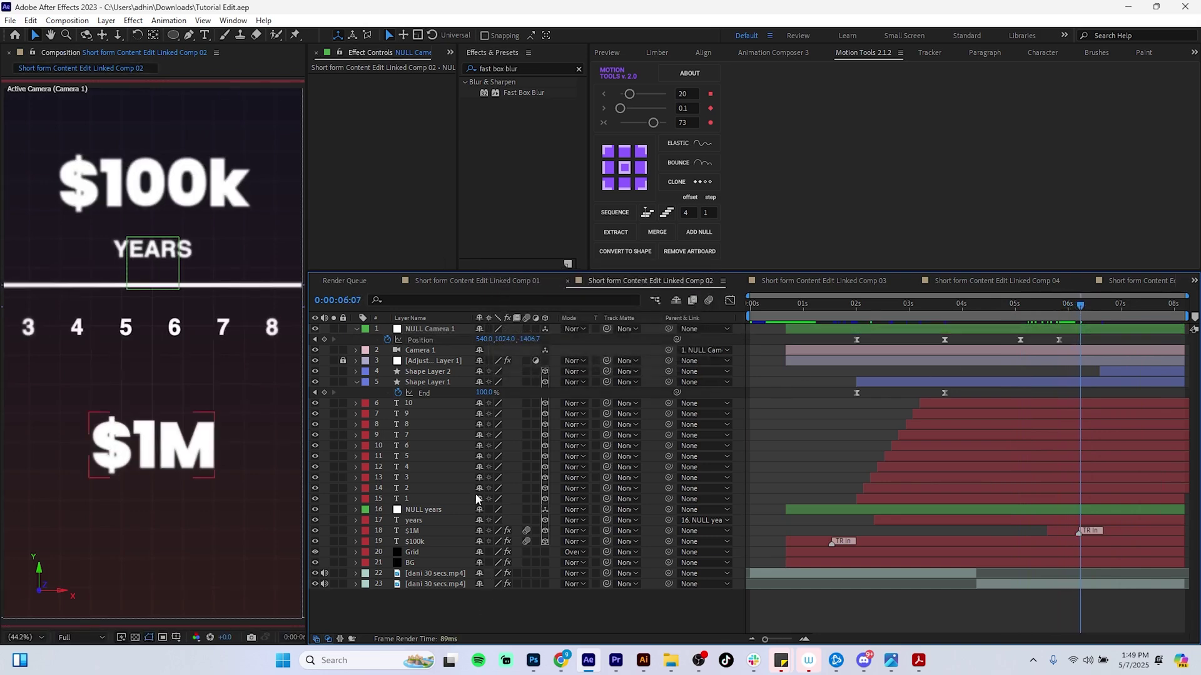
# Step: Add a new adjustment layer above all layers and apply the Posterize Time effect to it
pyautogui.rightClick(443, 614)
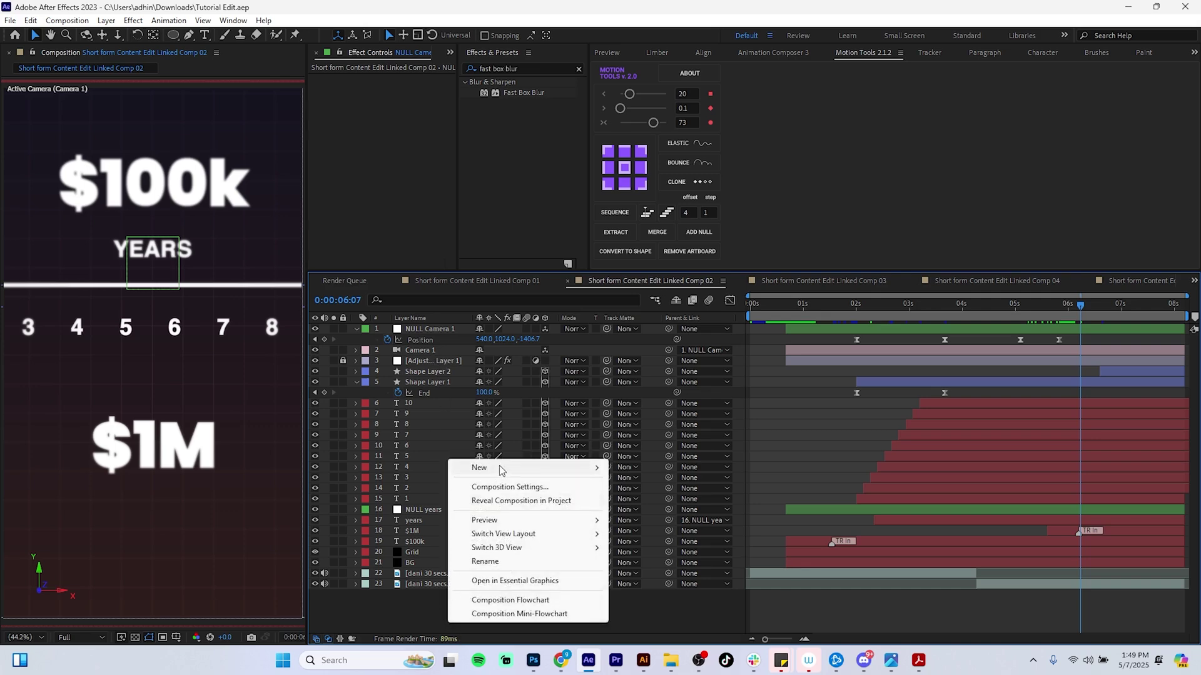
pyautogui.moveTo(496, 469)
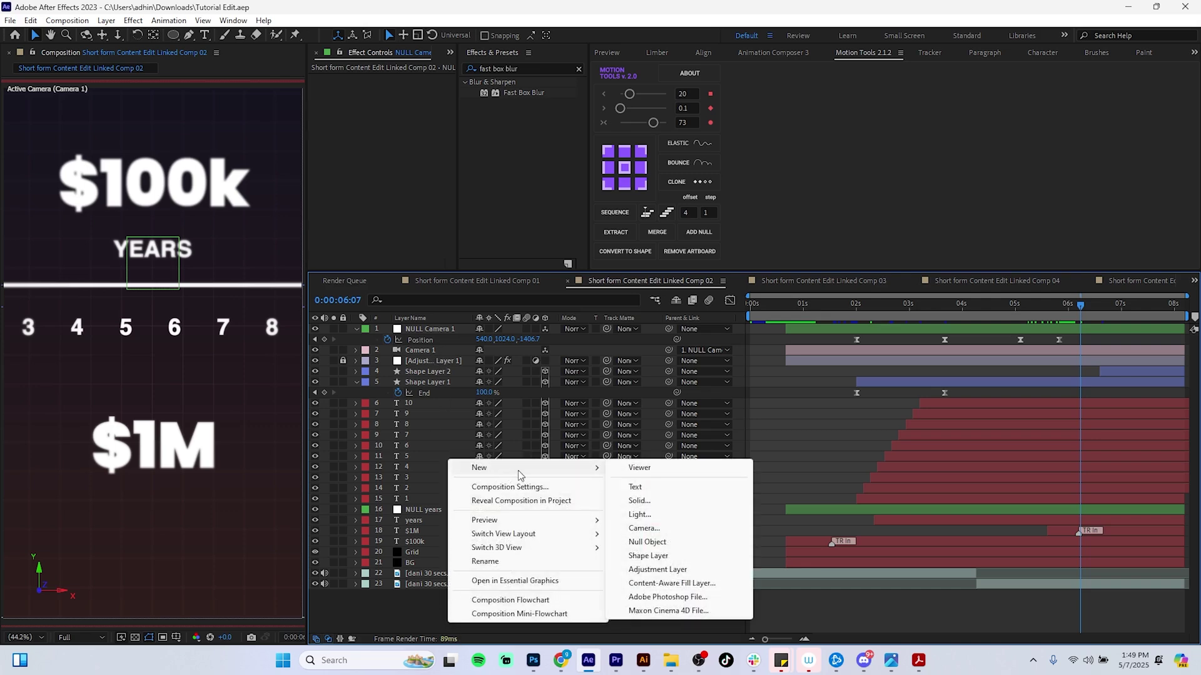
pyautogui.click(657, 571)
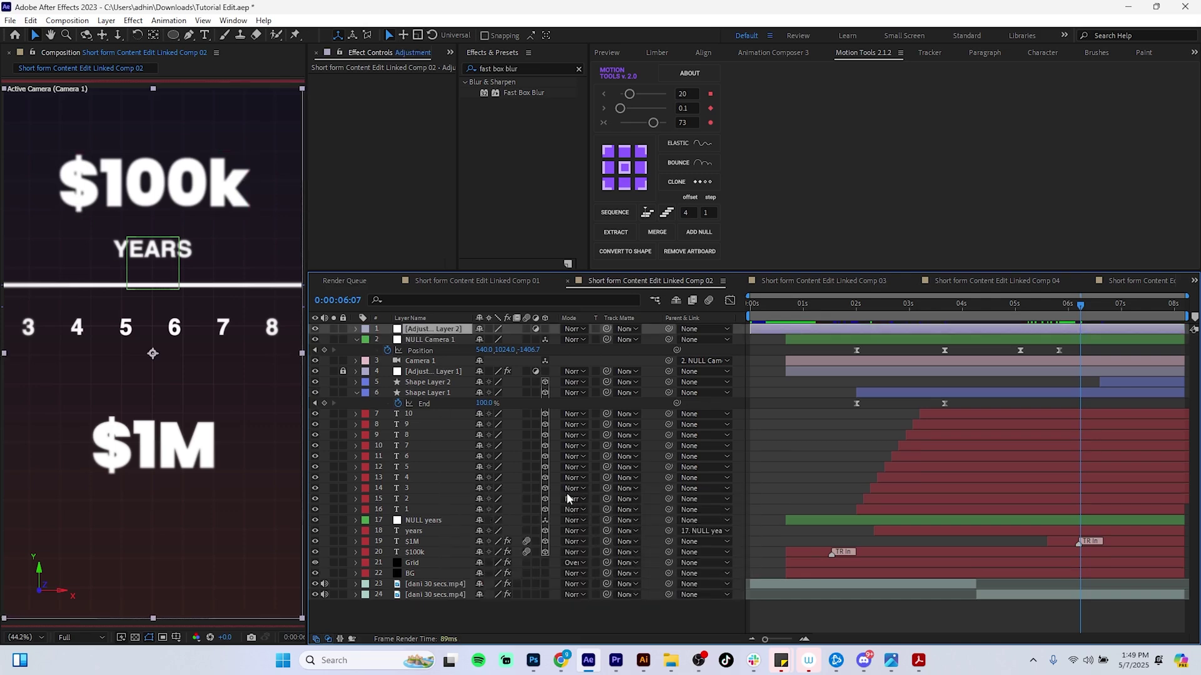
pyautogui.click(523, 67)
pyautogui.write('poster')
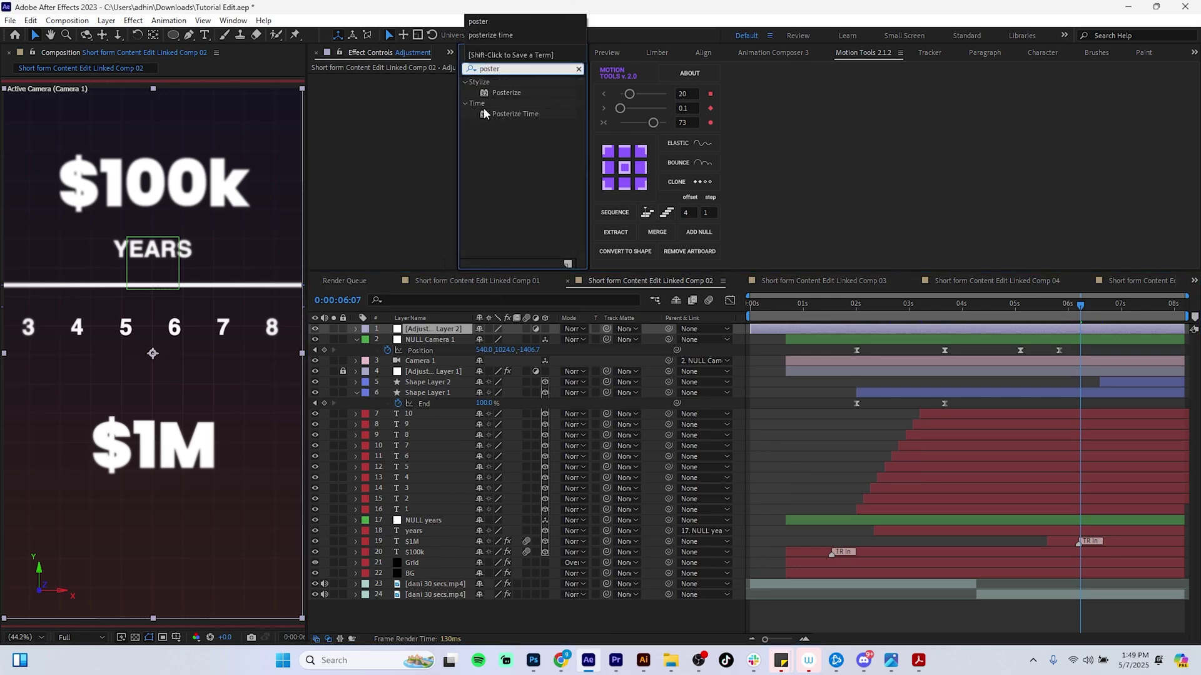
pyautogui.doubleClick(513, 117)
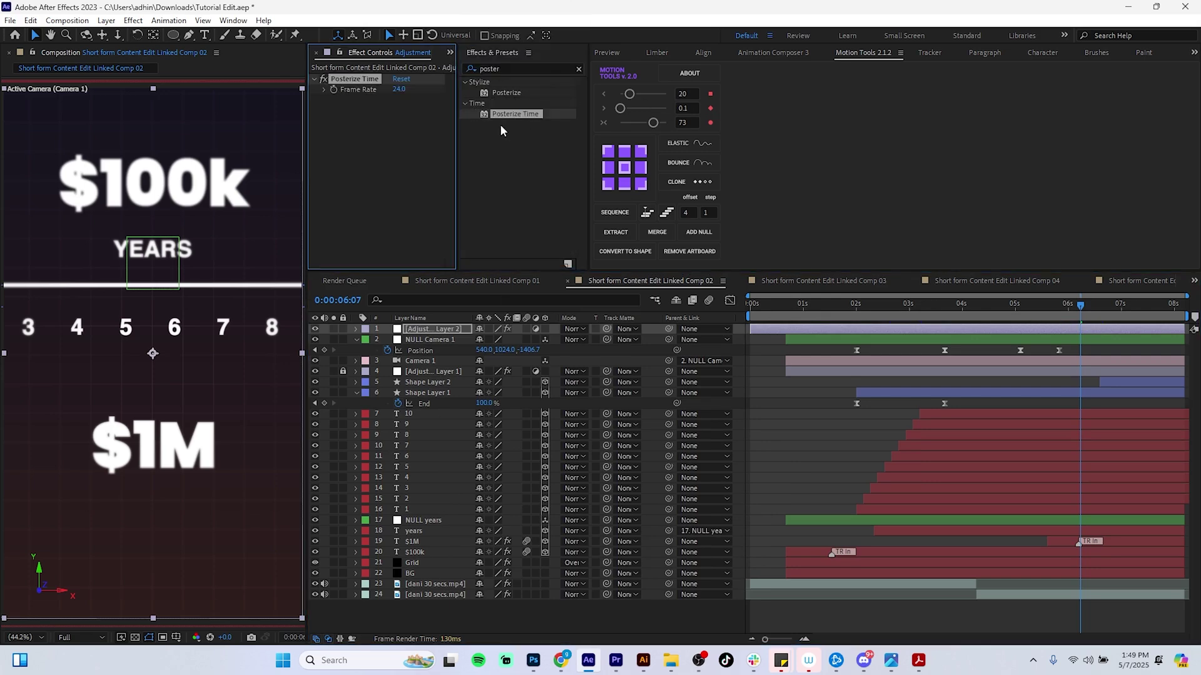
# Step: Set the Posterize Time frame rate on the new adjustment layer to 12
pyautogui.click(398, 90)
pyautogui.write('12')
pyautogui.click(407, 235)
# Step: Switch to Premiere Pro, extend the In and Out points to span the whole dani 30 secs sequence, and render that range
pyautogui.click(616, 660)
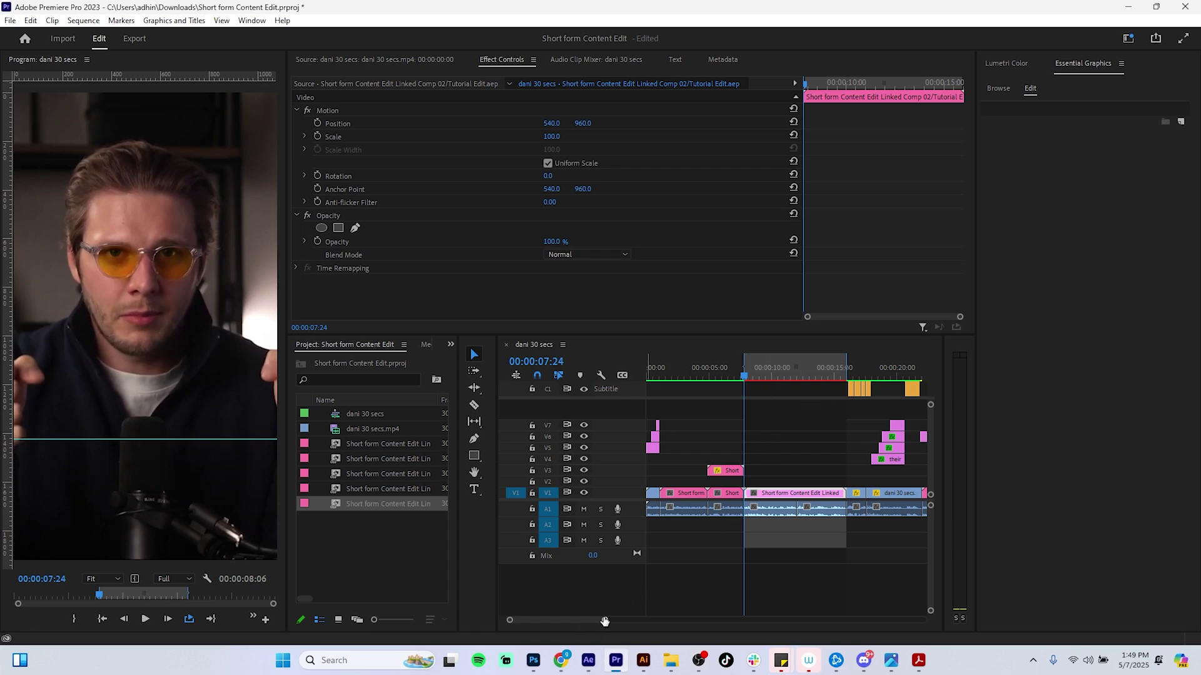
pyautogui.moveTo(604, 620); pyautogui.dragTo(637, 622)
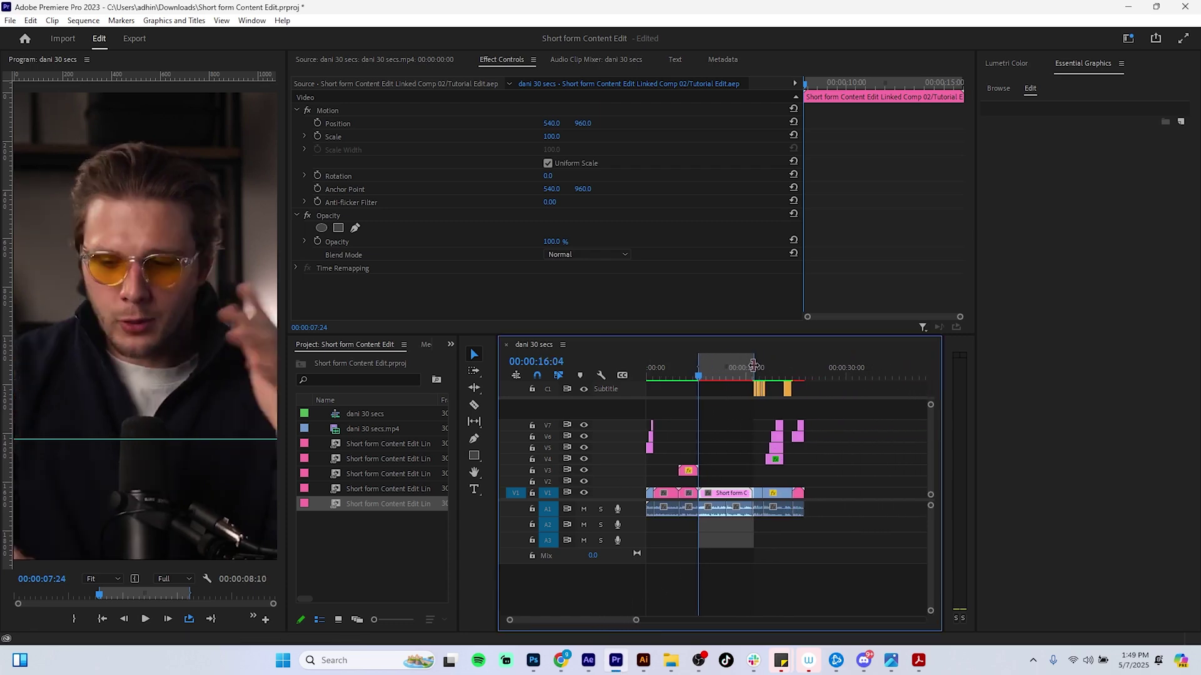
pyautogui.moveTo(754, 368); pyautogui.dragTo(805, 367)
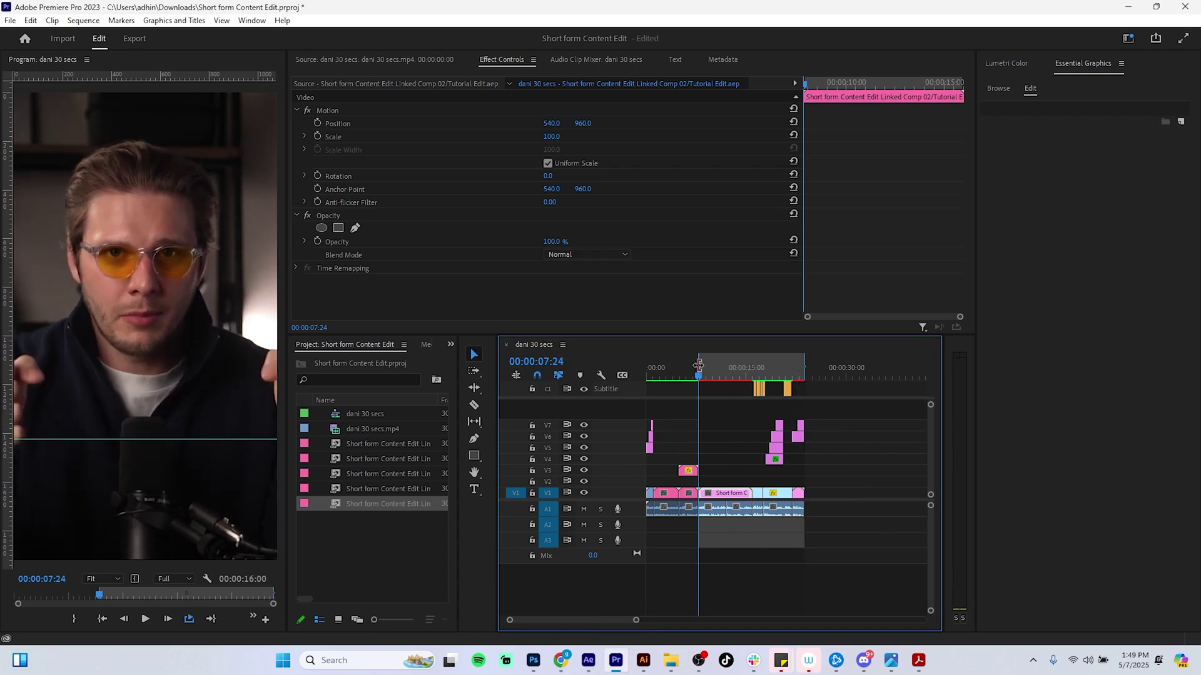
pyautogui.moveTo(698, 368); pyautogui.dragTo(647, 368)
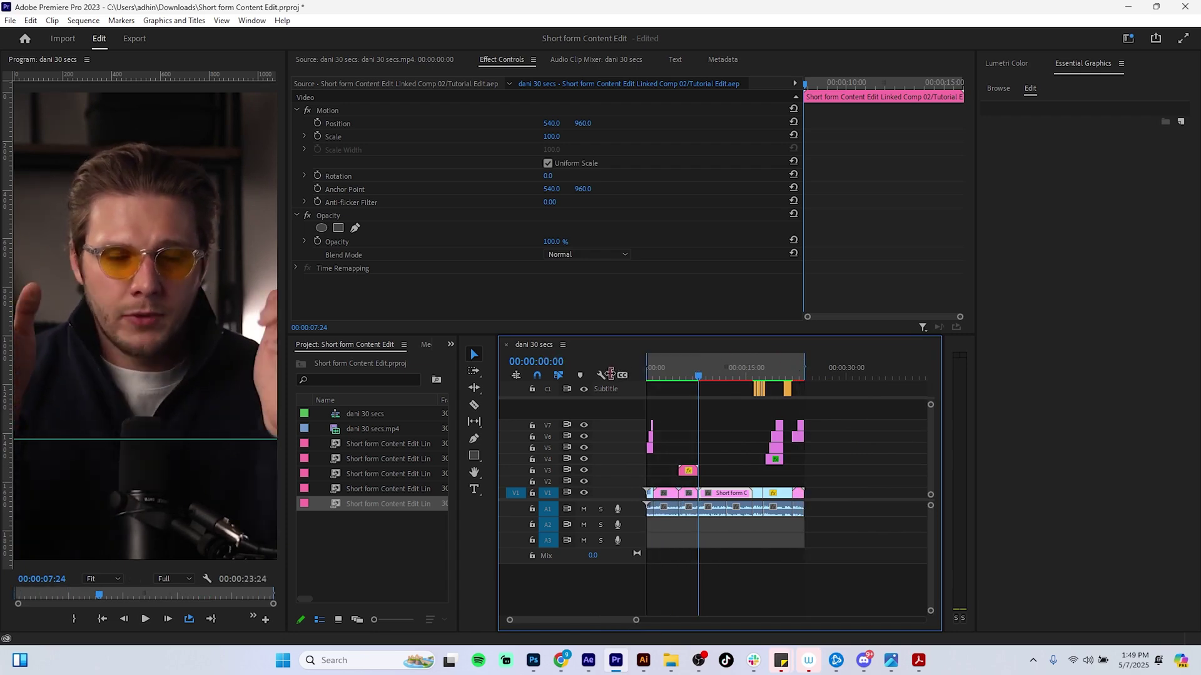
pyautogui.click(81, 20)
pyautogui.click(119, 75)
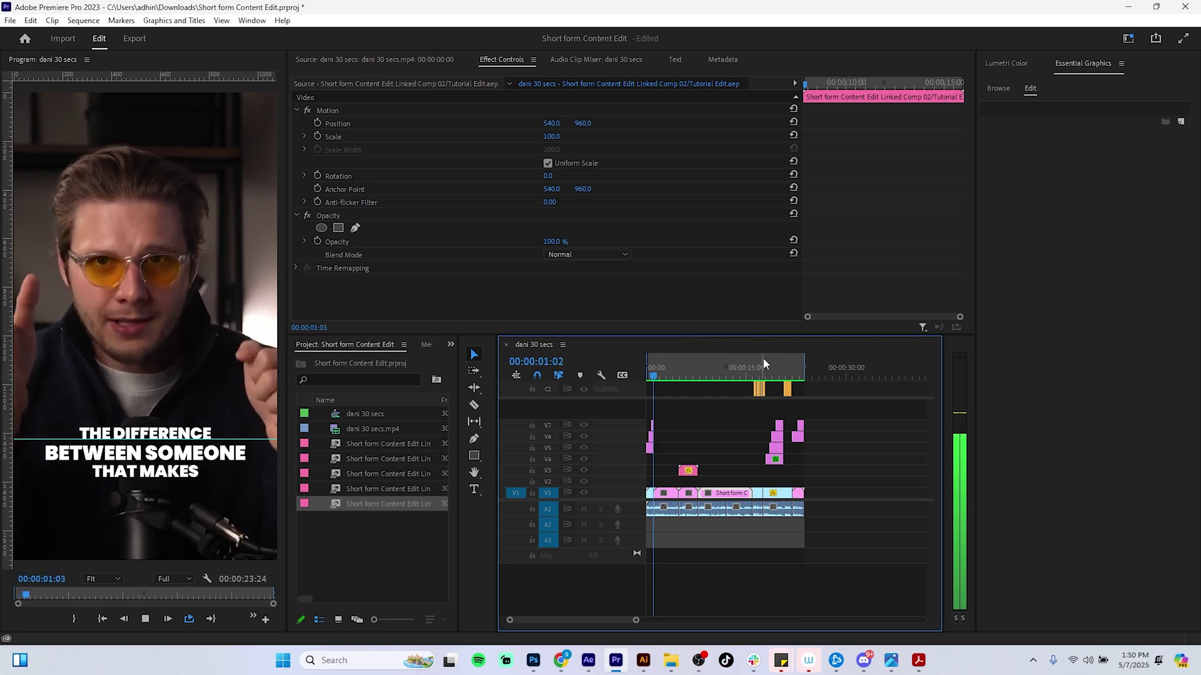
# Step: Play back parts of the rendered sequence and park the playhead at 00:00:18:00, where the "their time" caption starts
pyautogui.moveTo(764, 361); pyautogui.dragTo(766, 363)
pyautogui.press('space')
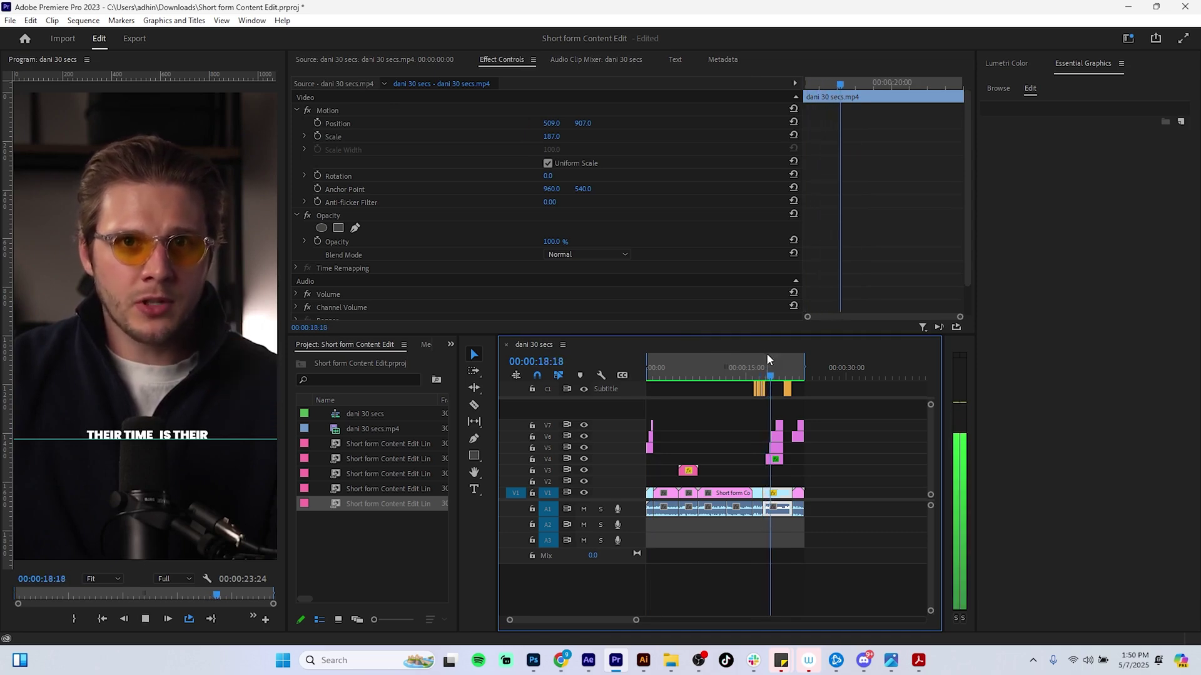
pyautogui.click(775, 374)
pyautogui.moveTo(776, 375); pyautogui.dragTo(767, 376)
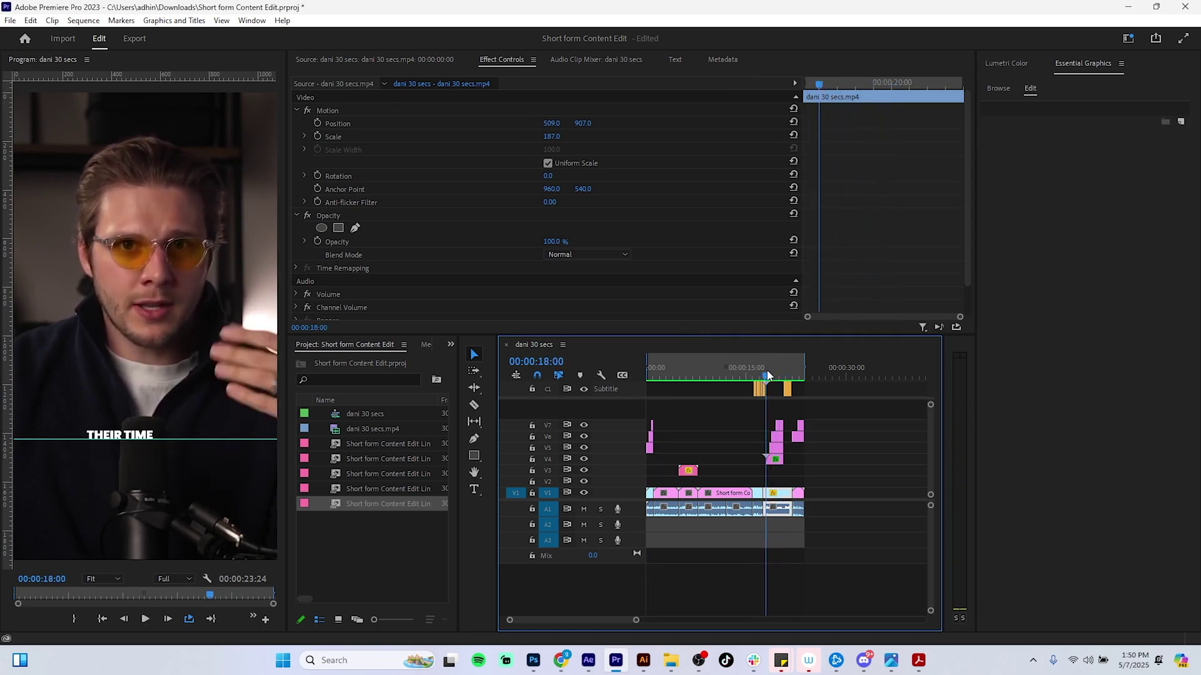
# Step: Replace the four caption clips "their time", "is their", "only income" and "producing asset" with a linked After Effects composition
pyautogui.moveTo(635, 619); pyautogui.dragTo(605, 627)
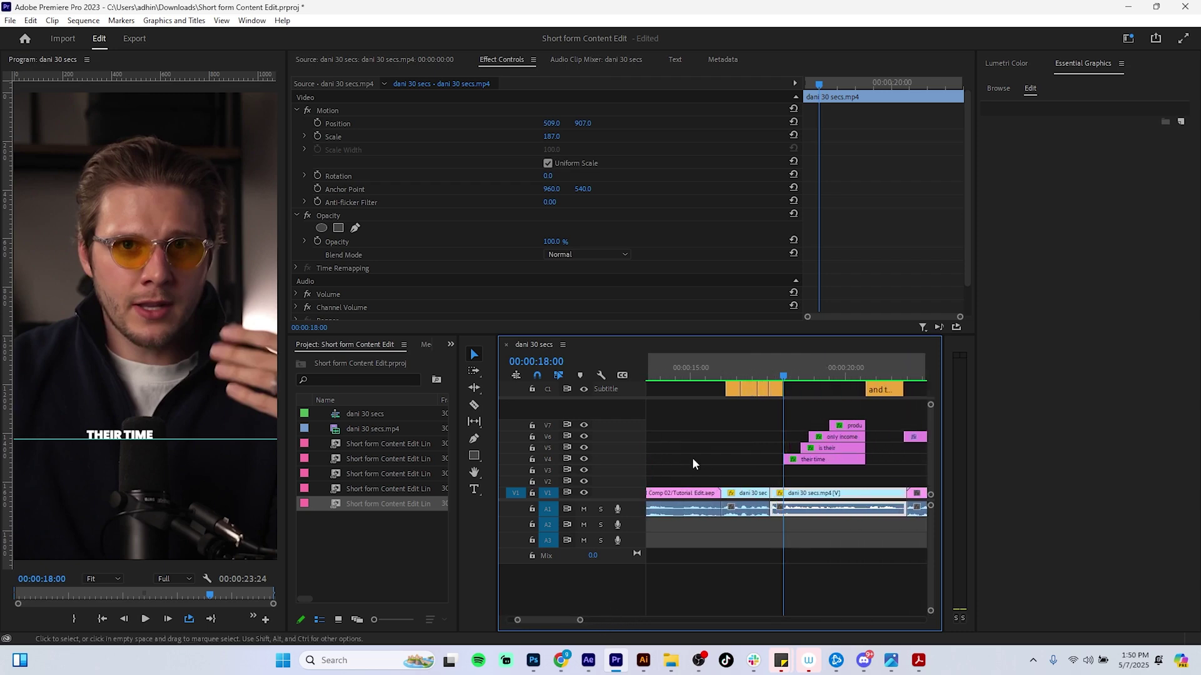
pyautogui.moveTo(876, 415); pyautogui.dragTo(774, 480)
pyautogui.rightClick(844, 435)
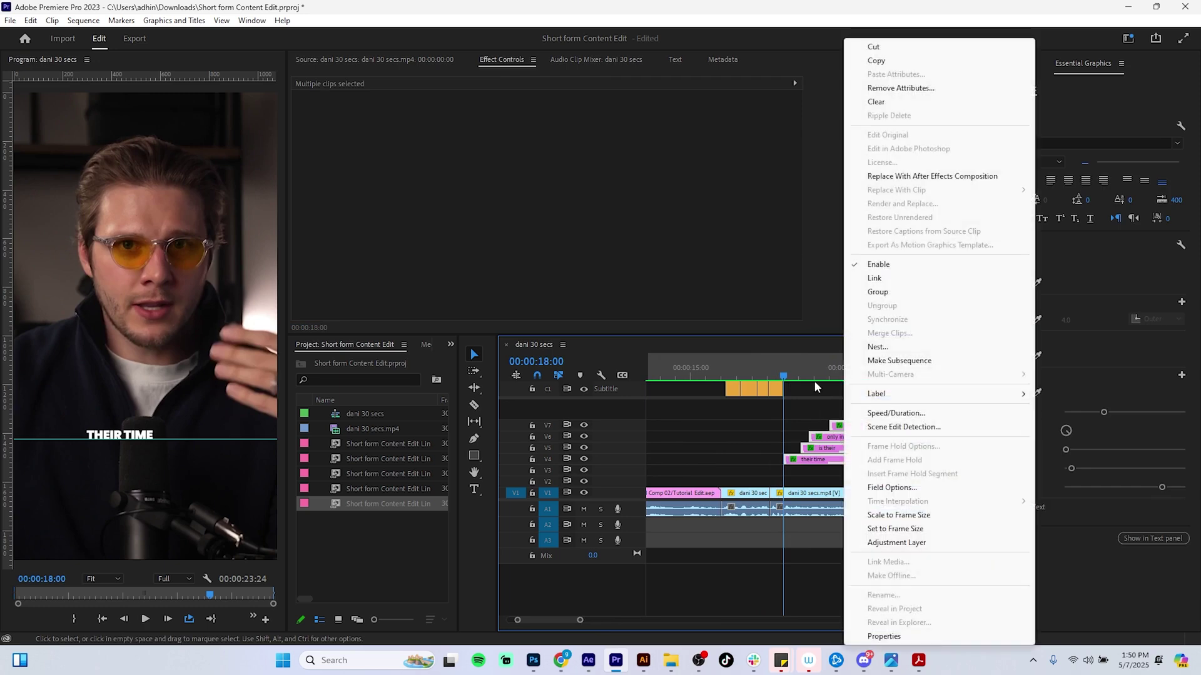
pyautogui.click(878, 174)
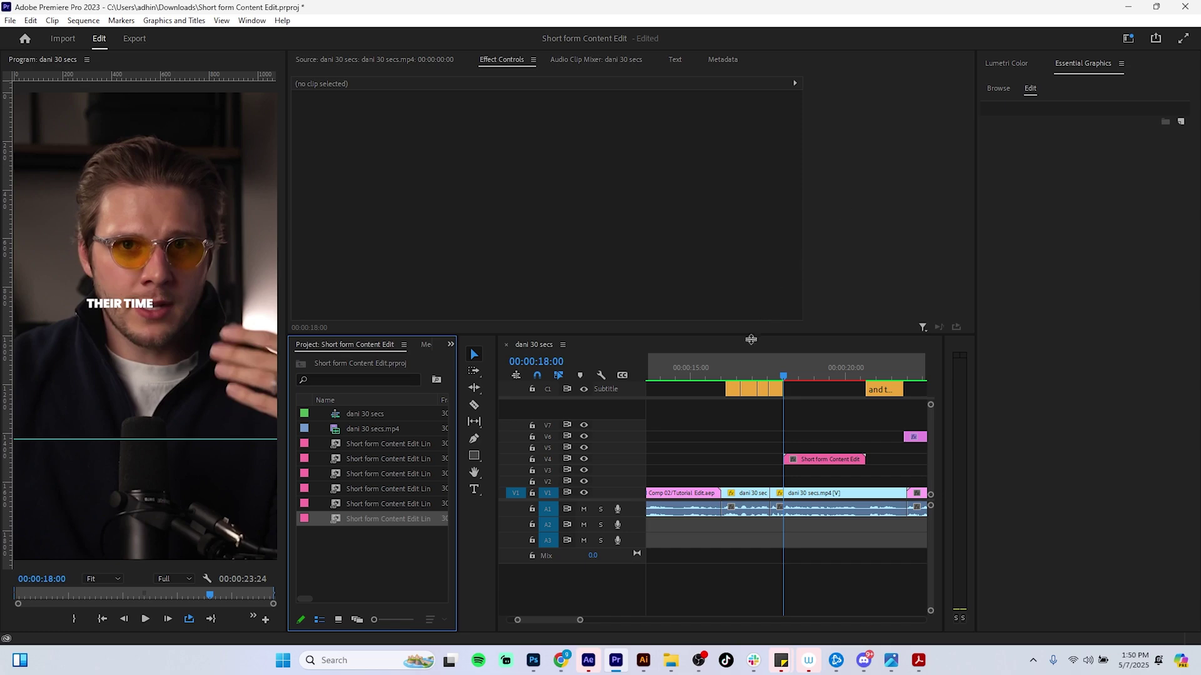
# Step: In After Effects, use Reach to un-precompose the four caption precomps in Linked Comp 06 into plain text layers
pyautogui.click(591, 662)
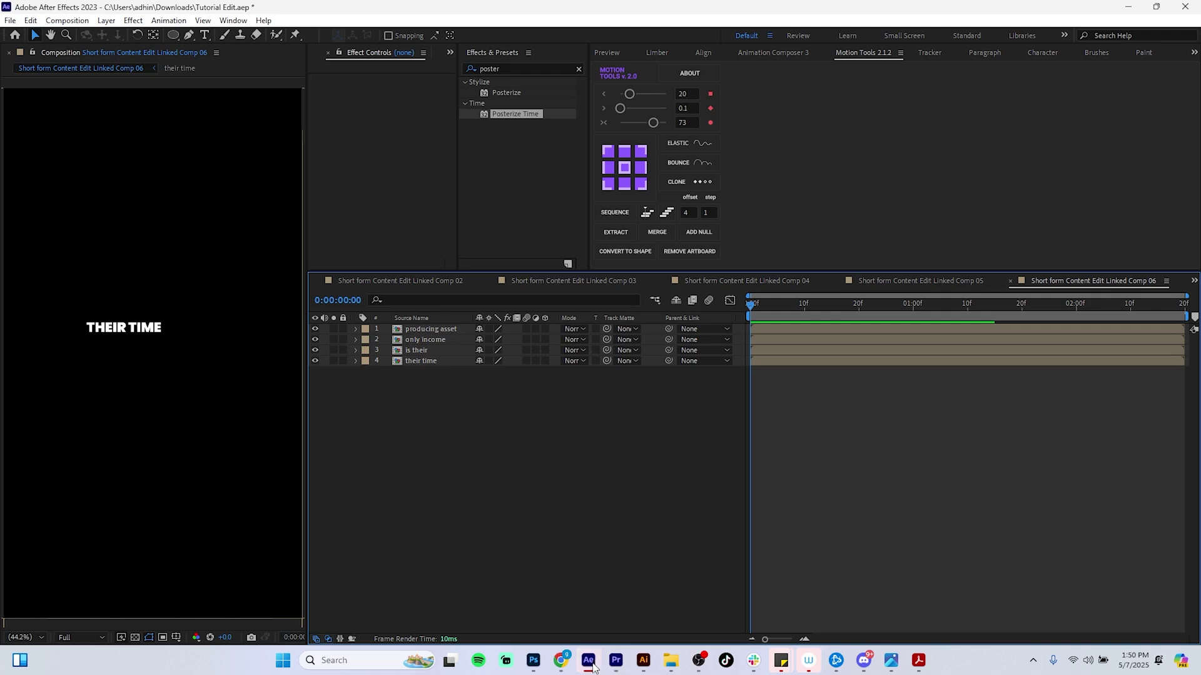
pyautogui.click(434, 330)
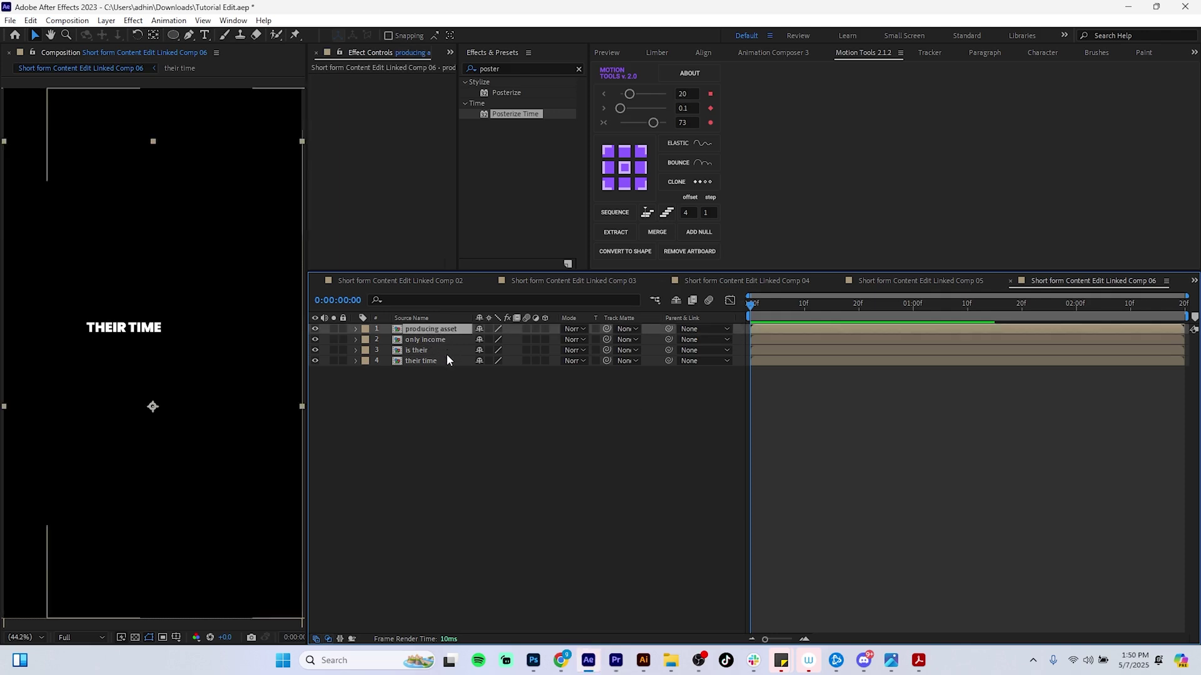
pyautogui.keyDown('shift'); pyautogui.click(450, 361); pyautogui.keyUp('shift')
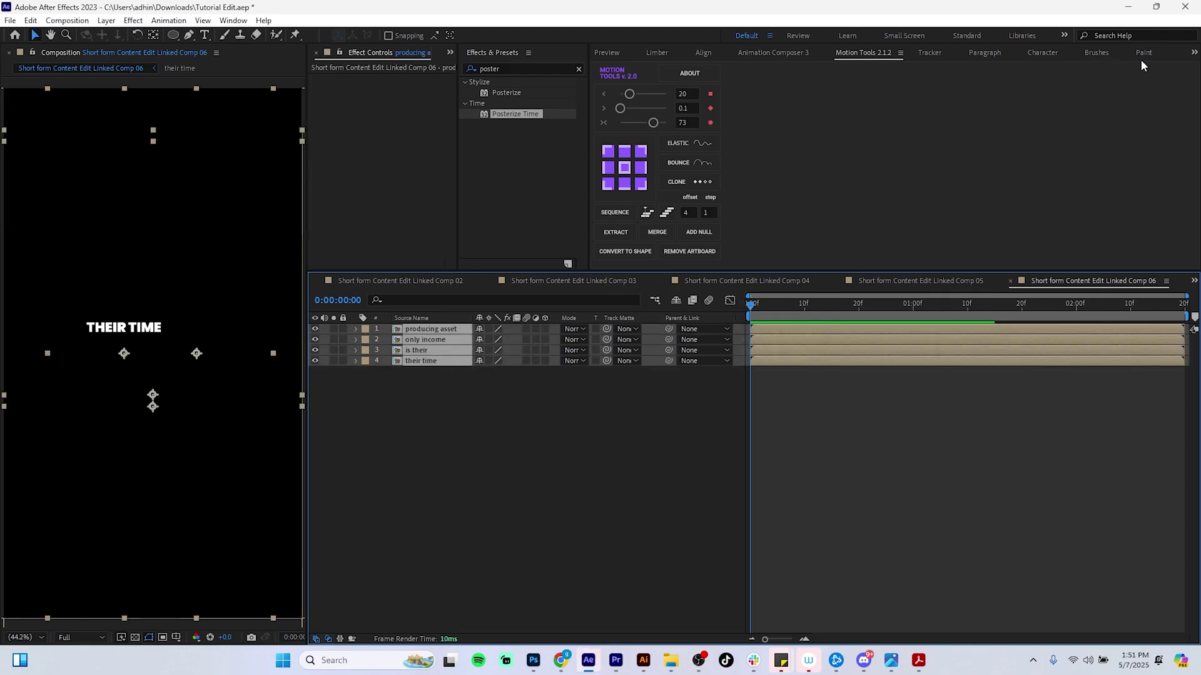
pyautogui.click(1194, 53)
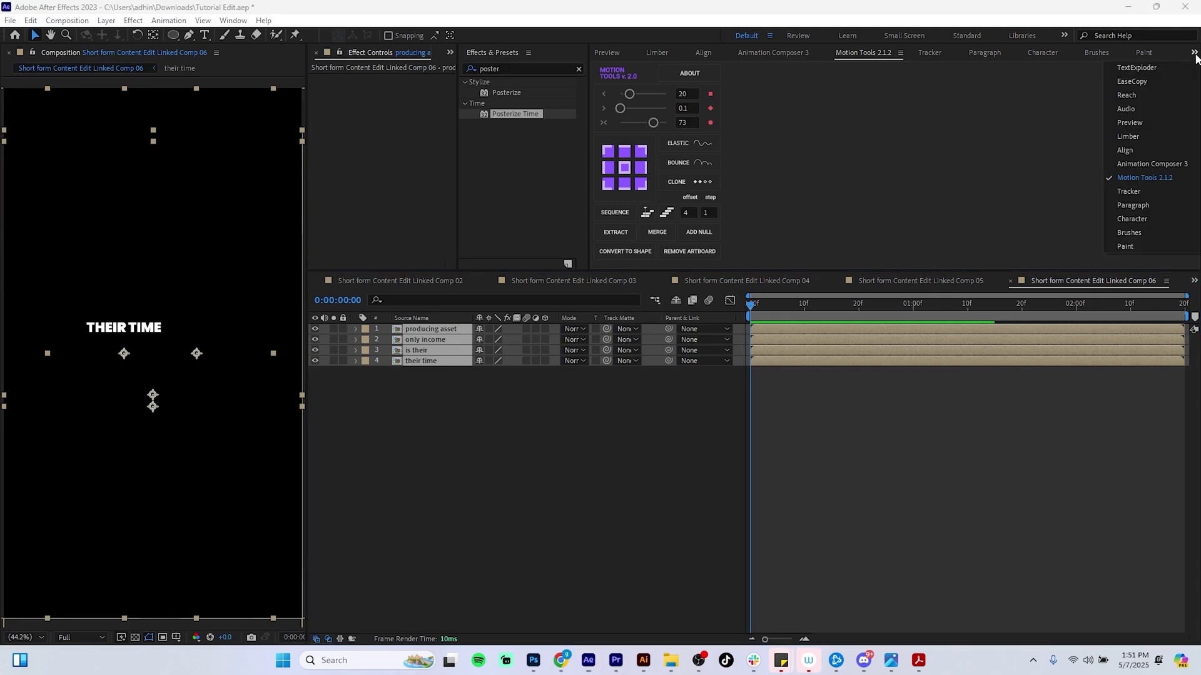
pyautogui.click(1158, 95)
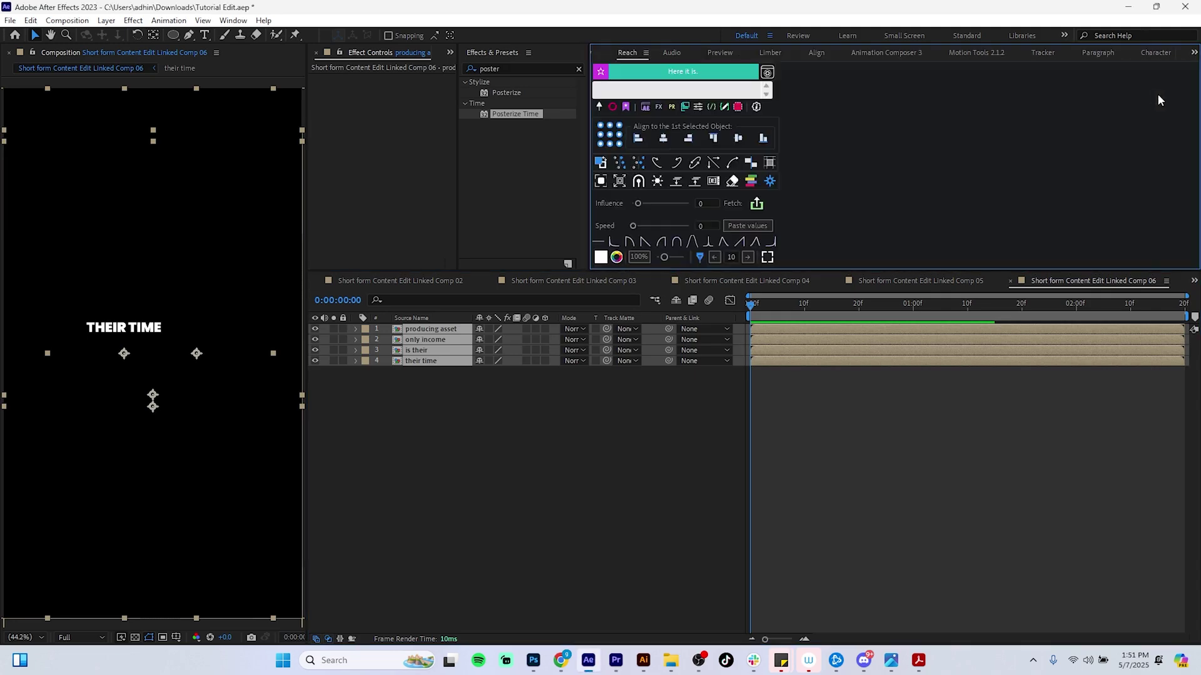
pyautogui.click(695, 182)
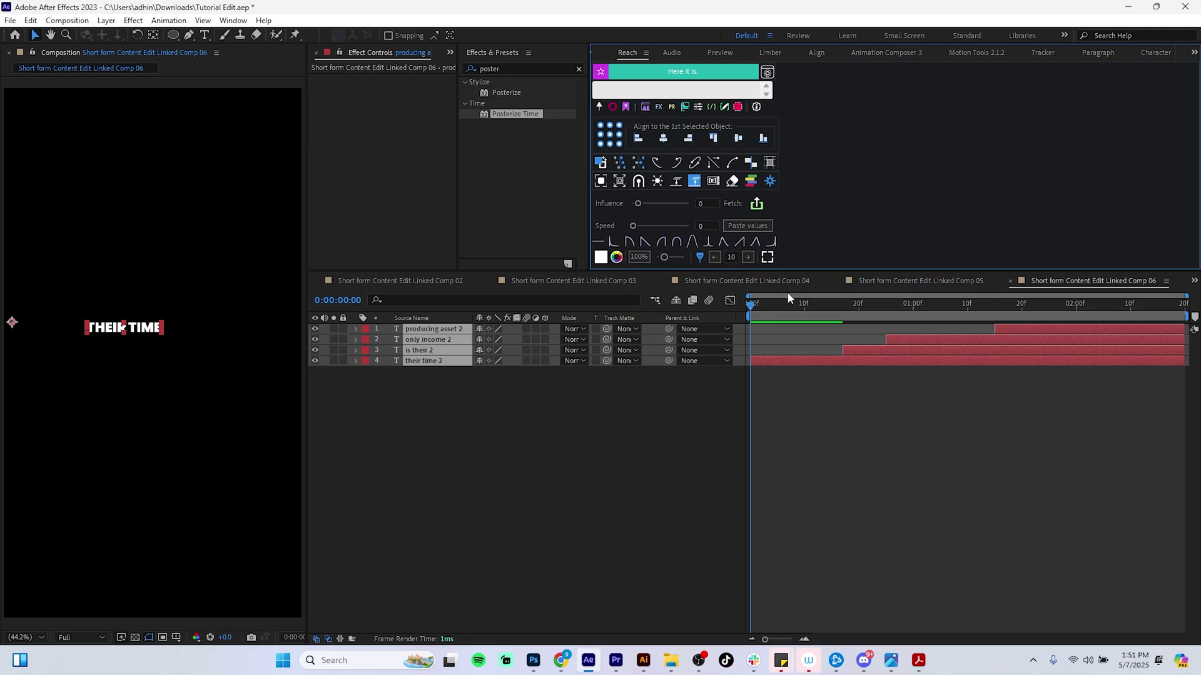
# Step: Move the ONLY INCOME and PRODUCING ASSET text lines up to tighten the spacing of the caption block
pyautogui.moveTo(756, 307); pyautogui.dragTo(1042, 289)
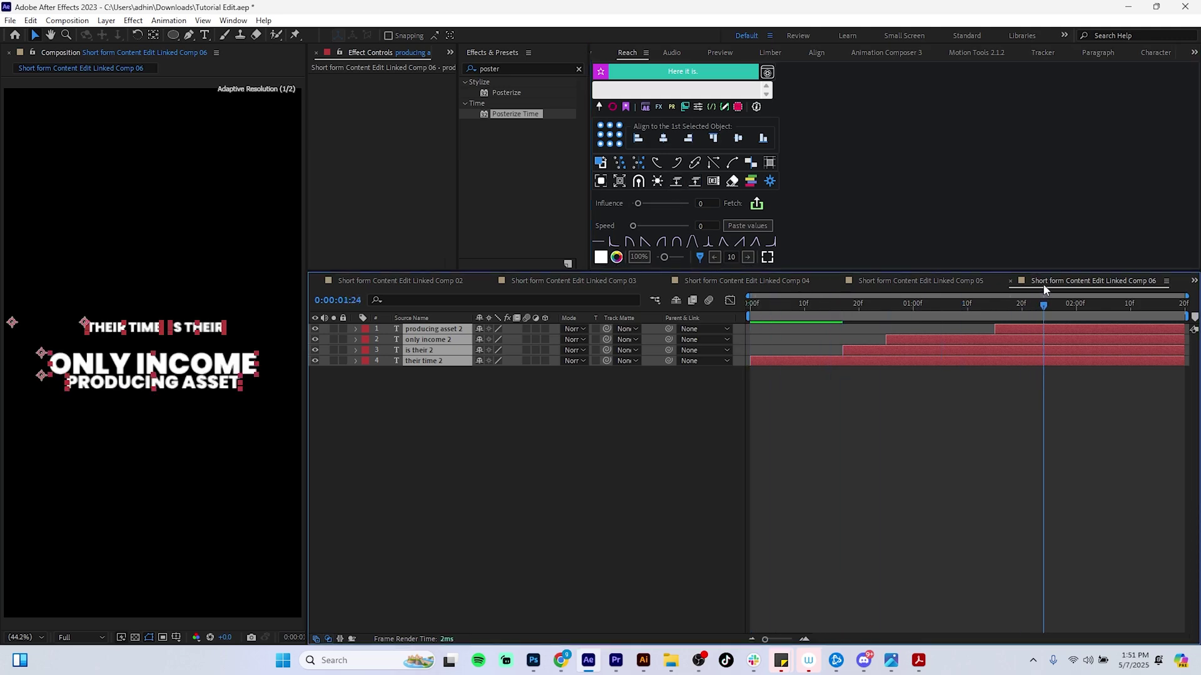
pyautogui.click(906, 406)
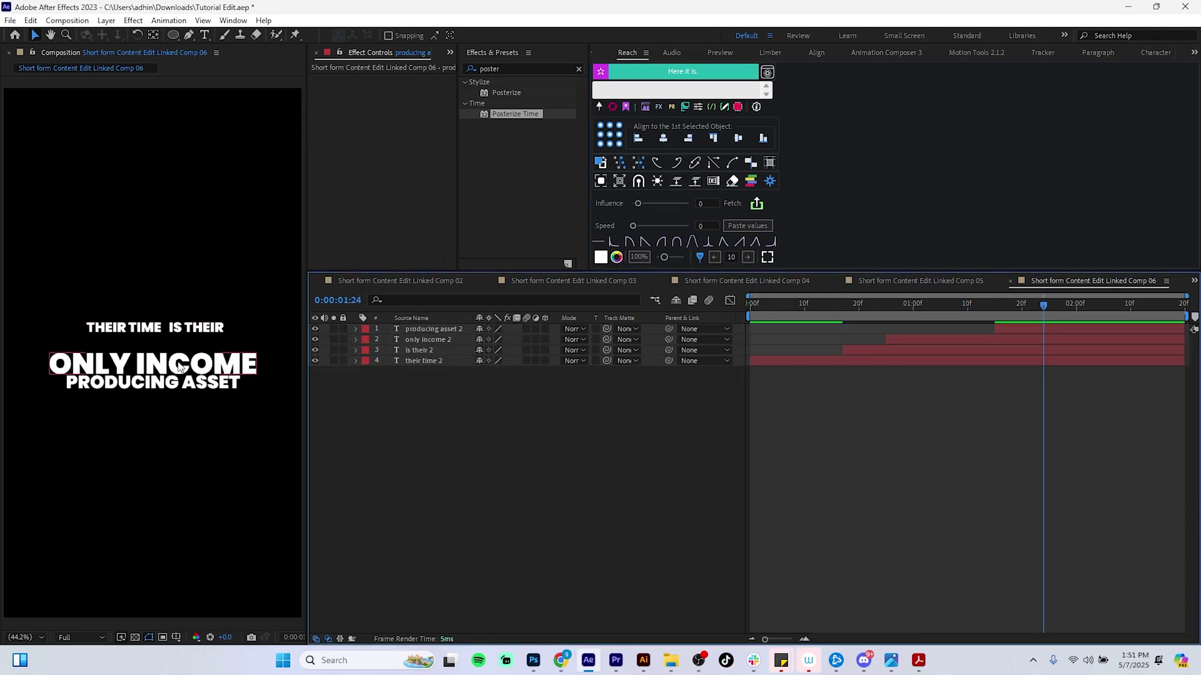
pyautogui.moveTo(180, 368)
pyautogui.mouseDown()
pyautogui.moveTo(183, 355)
pyautogui.moveTo(195, 370)
pyautogui.mouseUp()
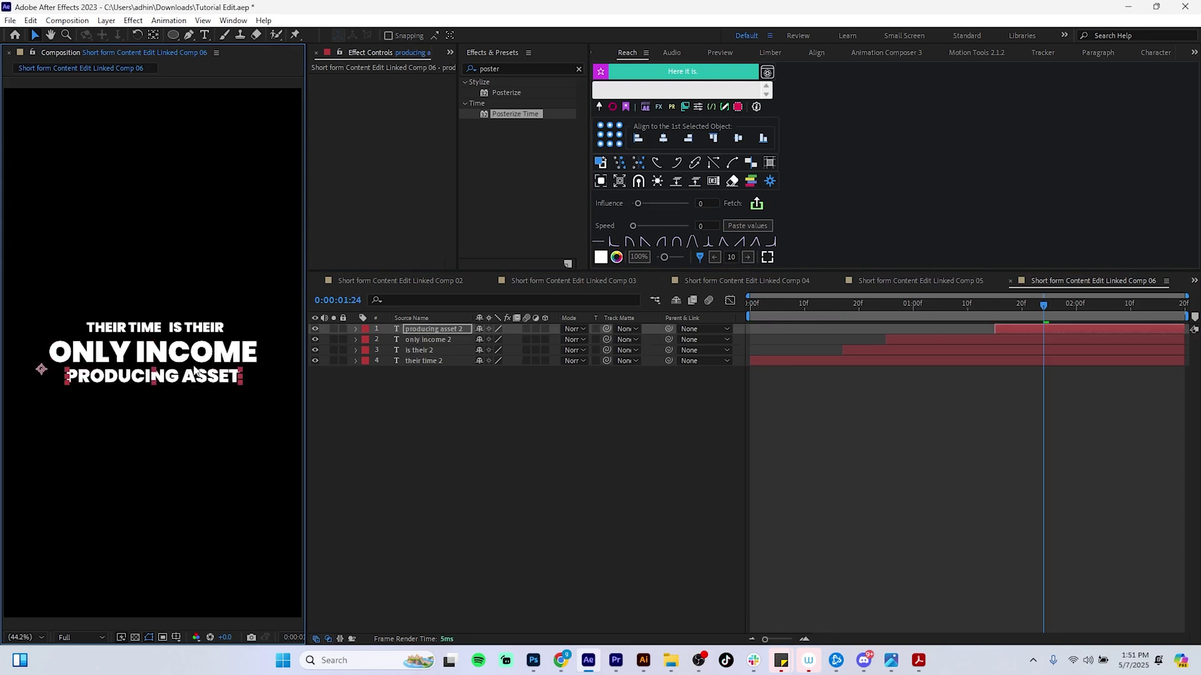
pyautogui.click(191, 358)
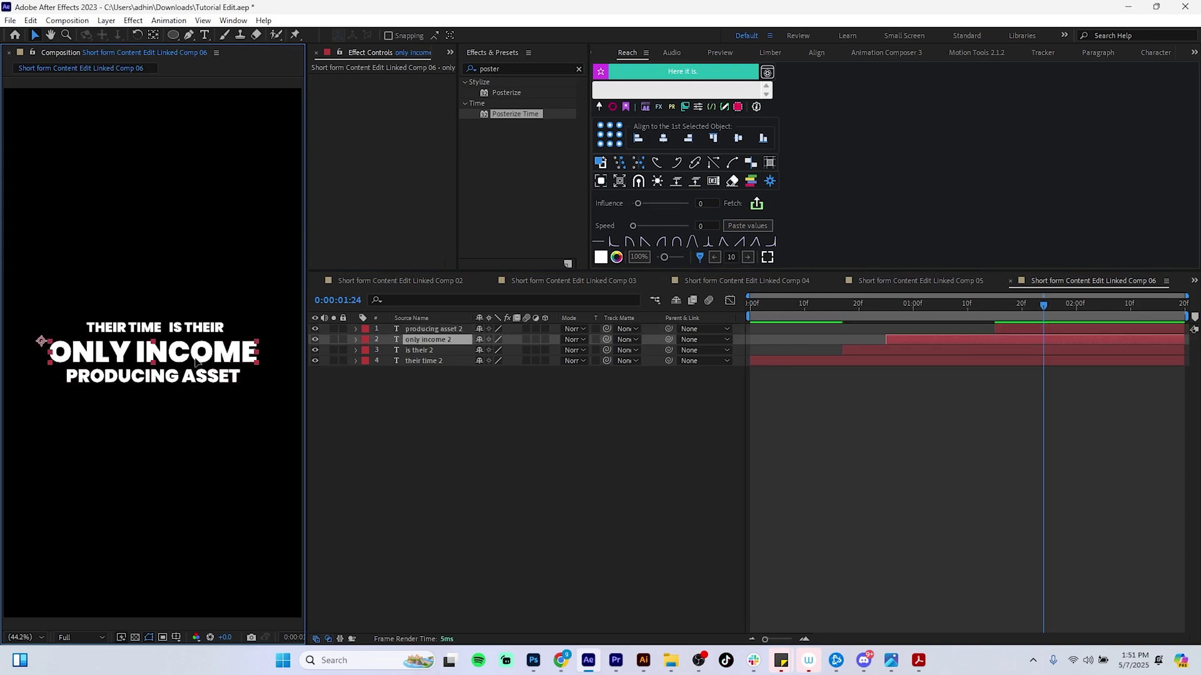
# Step: In Premiere Pro, lower the Linked Comp 06 clip on the frame by setting its vertical Position to 1492
pyautogui.click(615, 660)
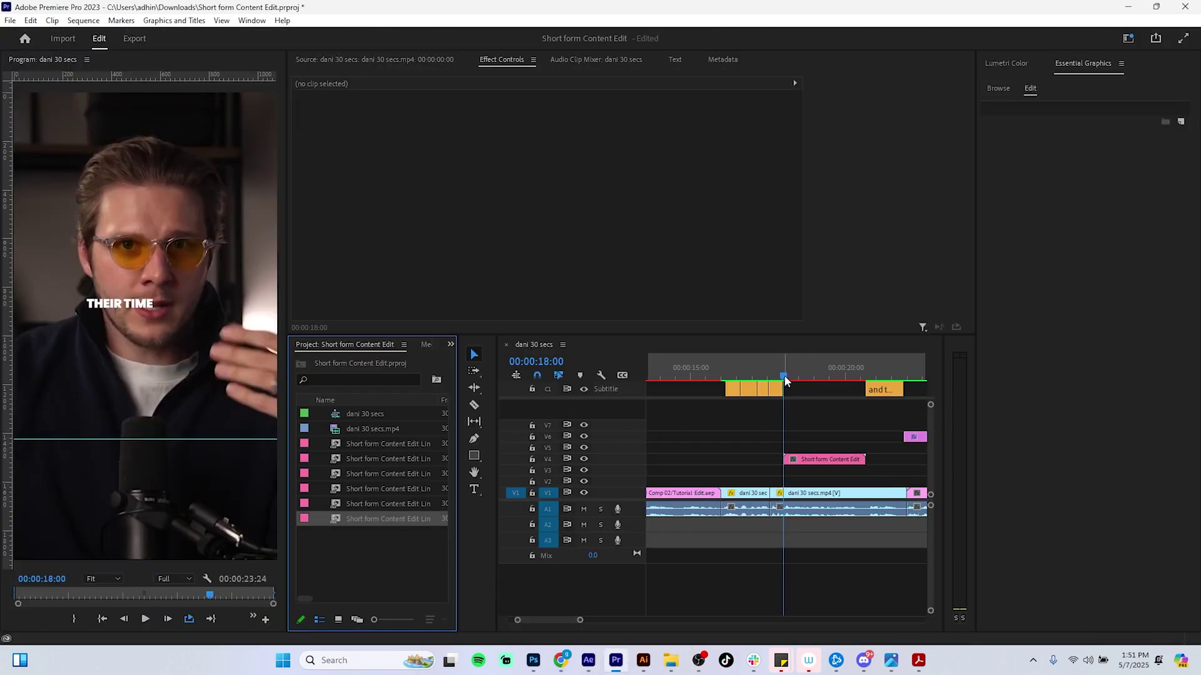
pyautogui.moveTo(785, 381); pyautogui.dragTo(818, 378)
pyautogui.click(823, 459)
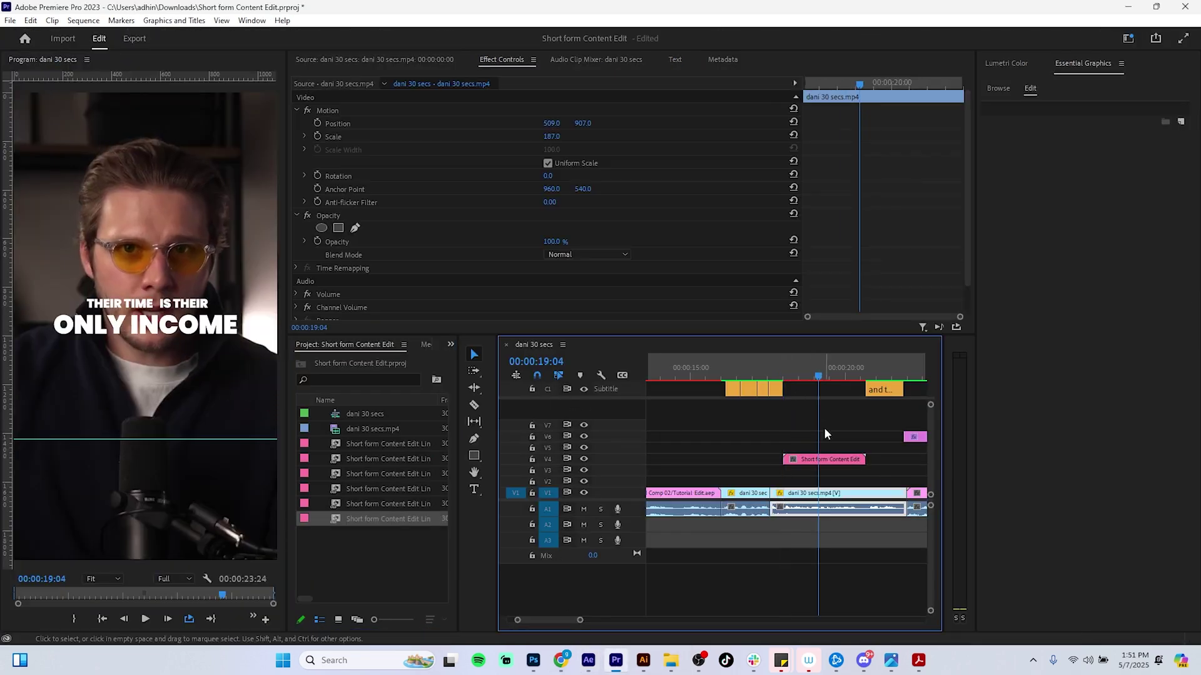
pyautogui.click(582, 124)
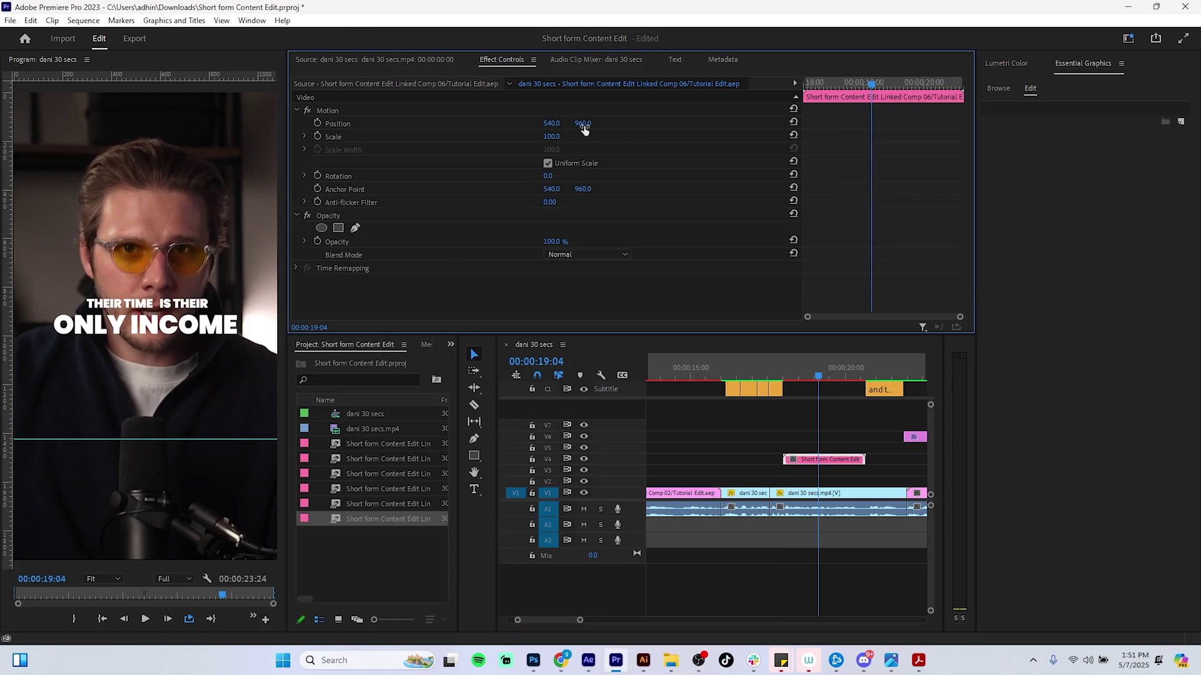
pyautogui.moveTo(583, 125); pyautogui.dragTo(950, 125)
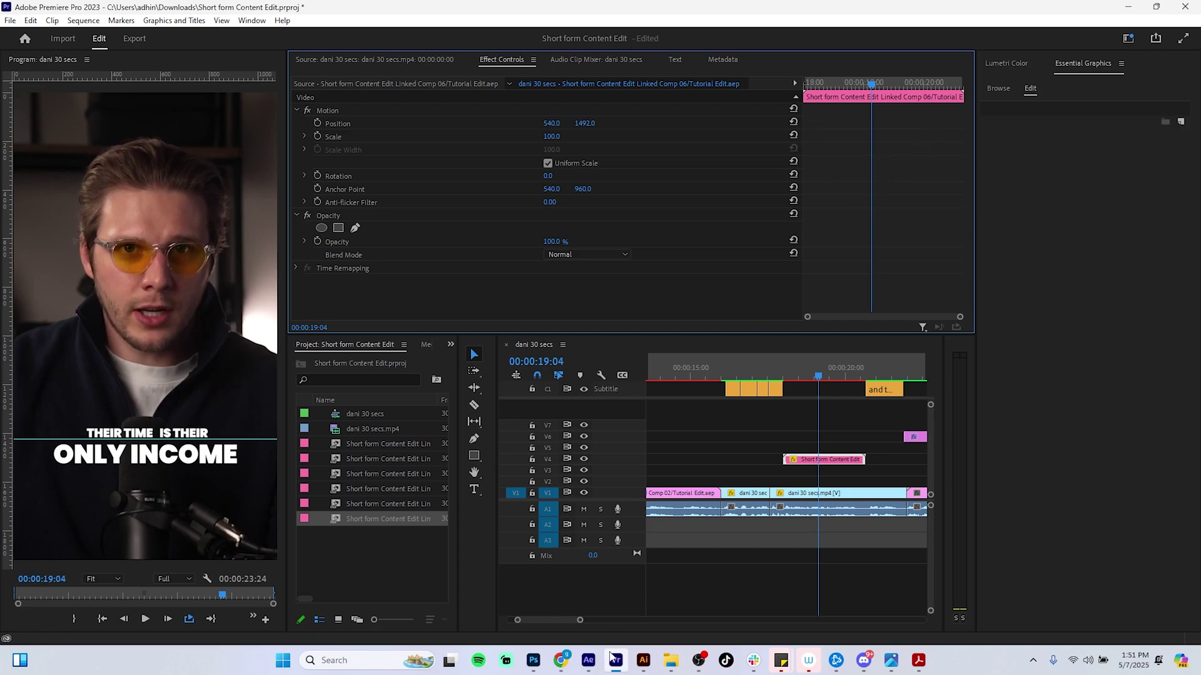
# Step: Back in After Effects, save the project and apply Animation Composer's Overshoot Scale Characters preset as an In transition to the "their time 2" layer
pyautogui.click(588, 662)
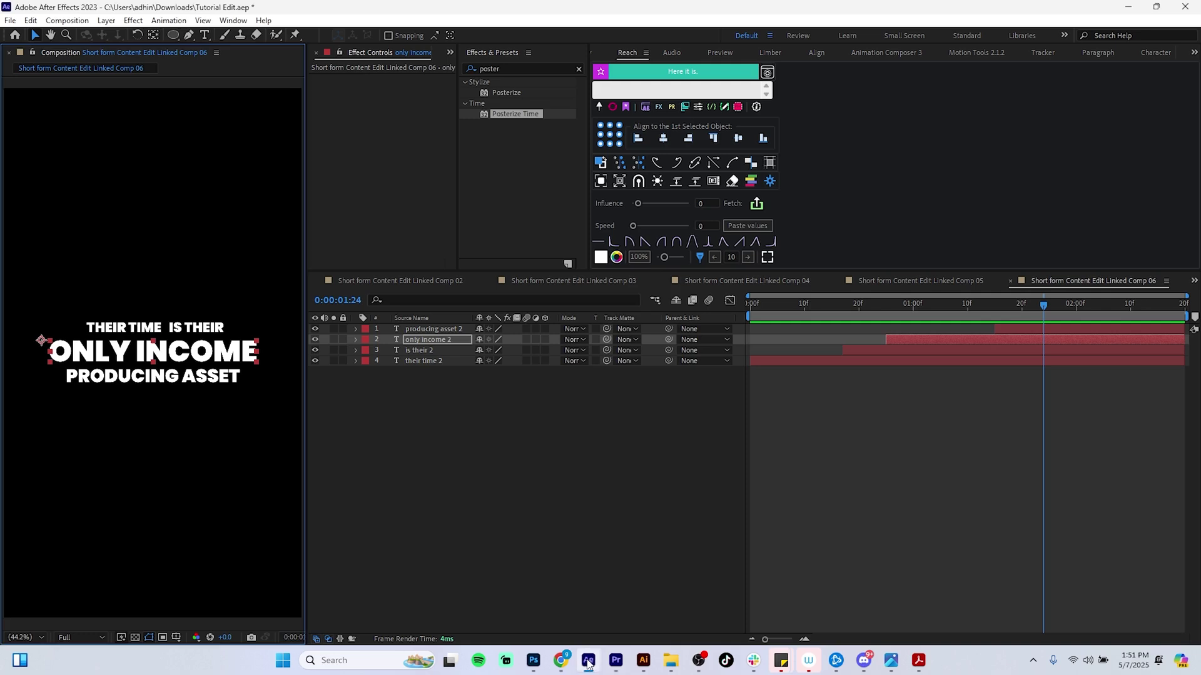
pyautogui.press('Home')
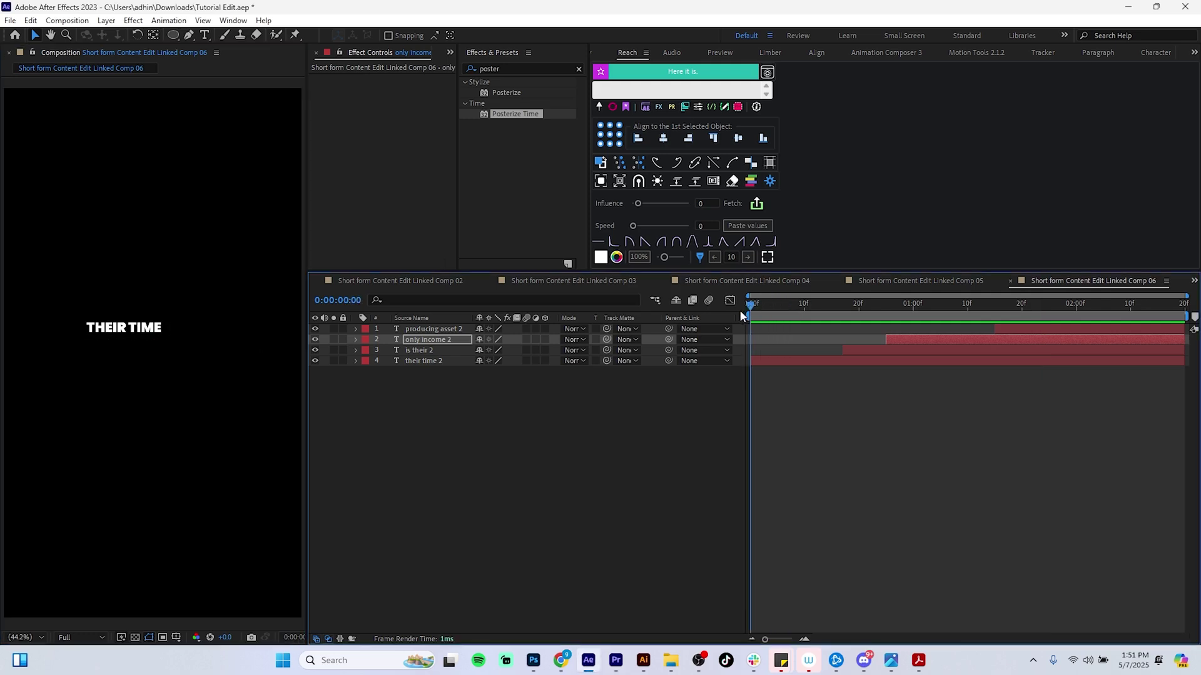
pyautogui.click(767, 361)
pyautogui.hotkey('ctrl', 's')
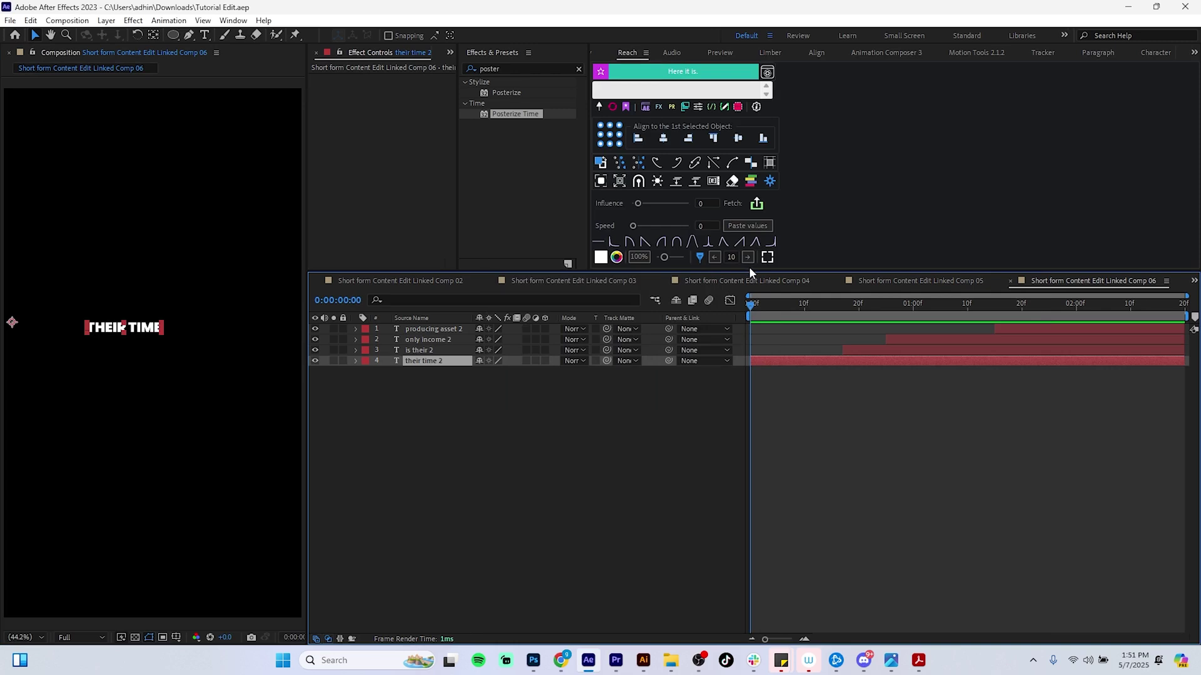
pyautogui.click(882, 55)
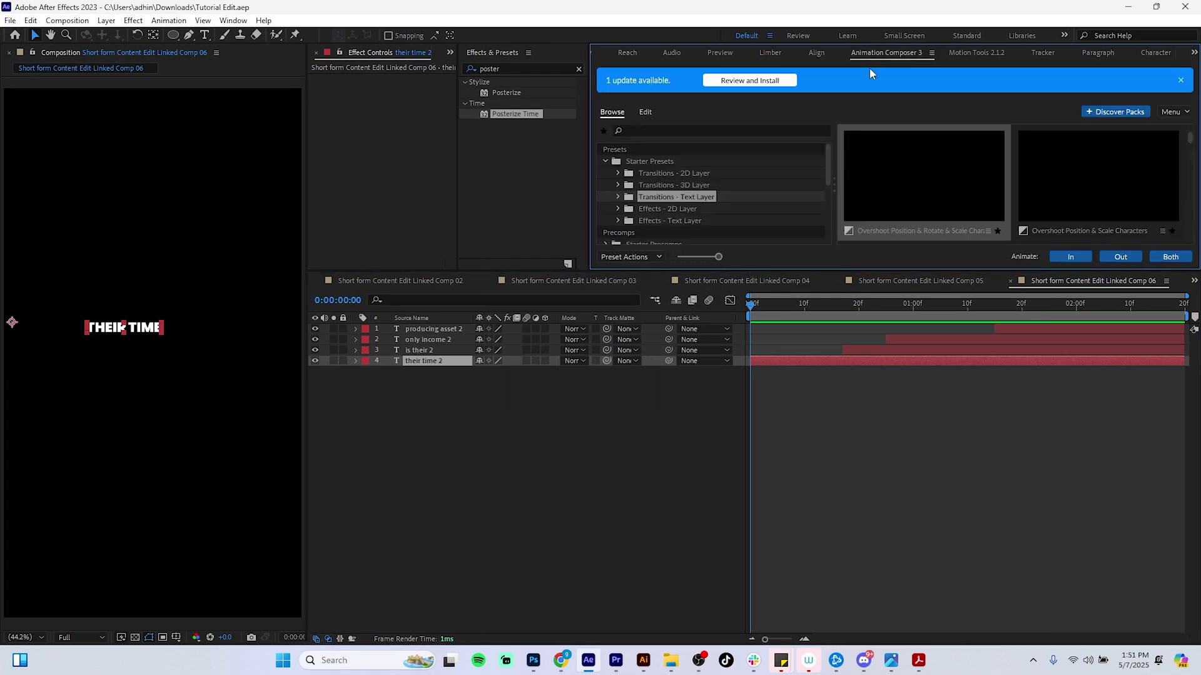
pyautogui.scroll(-5, 1193, 144)
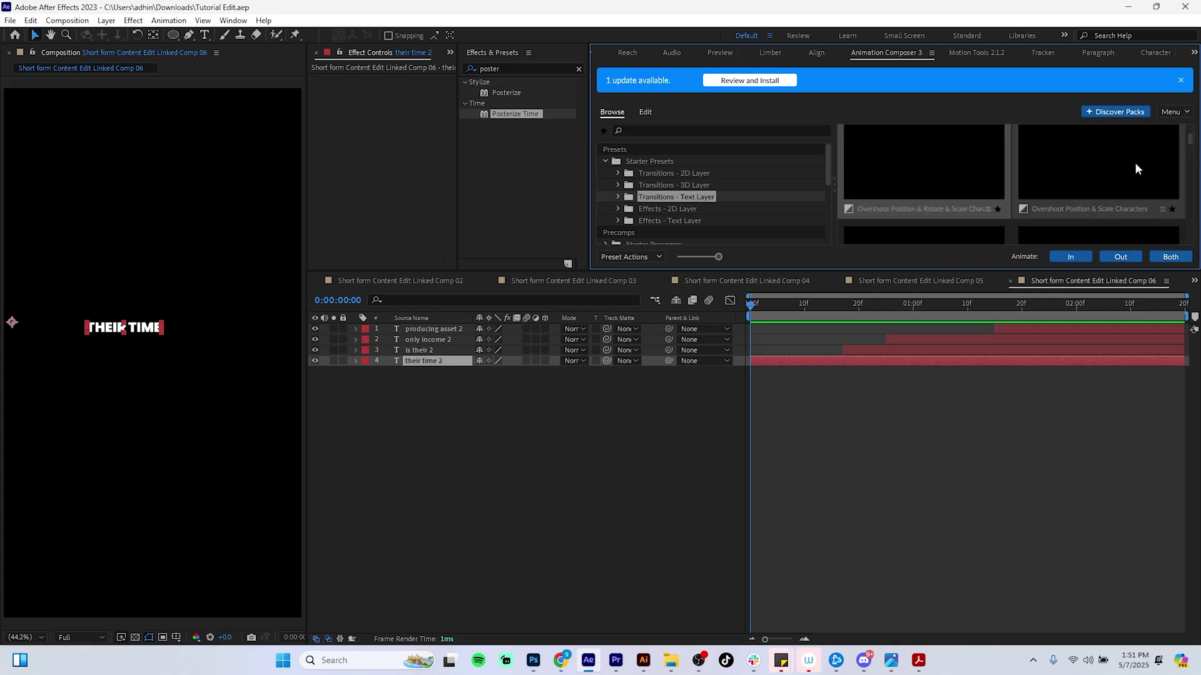
pyautogui.scroll(-1, 1191, 150)
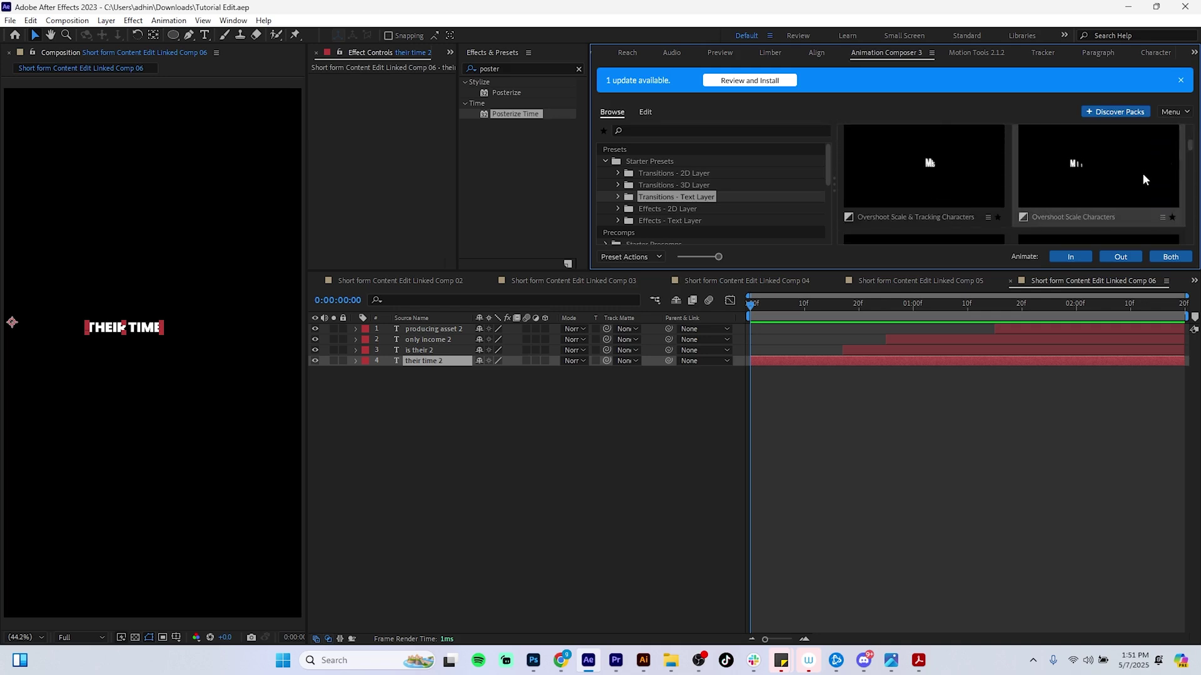
pyautogui.moveTo(1102, 196)
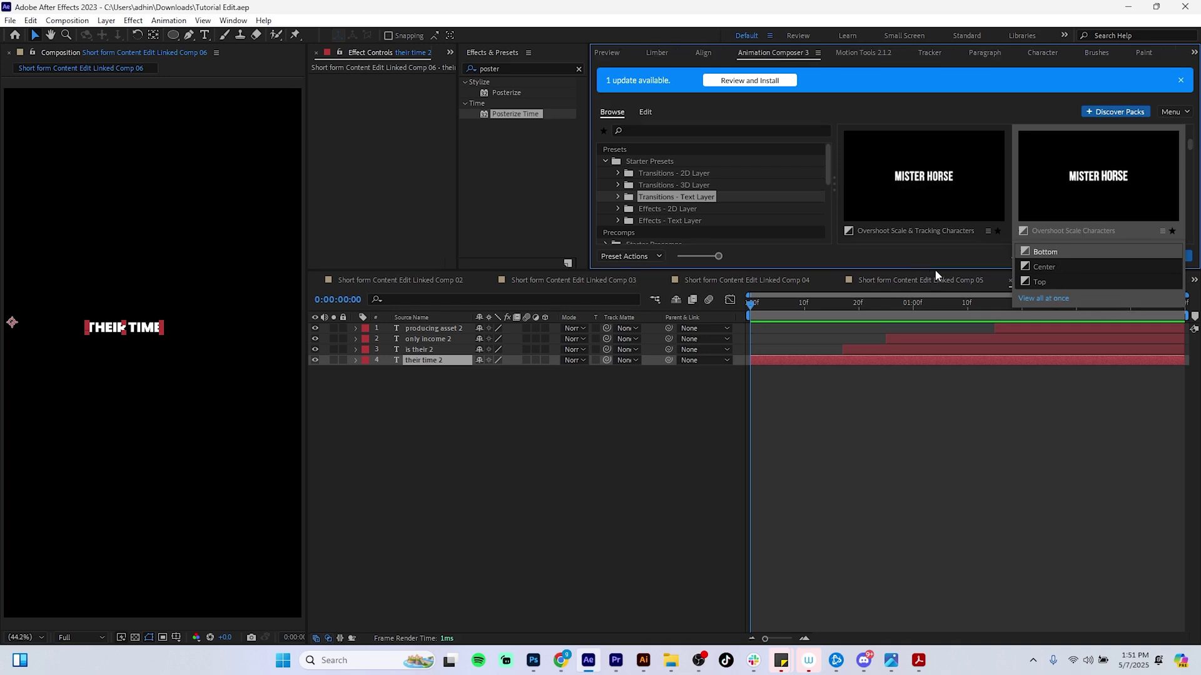
pyautogui.moveTo(936, 271); pyautogui.dragTo(939, 365)
pyautogui.click(1073, 177)
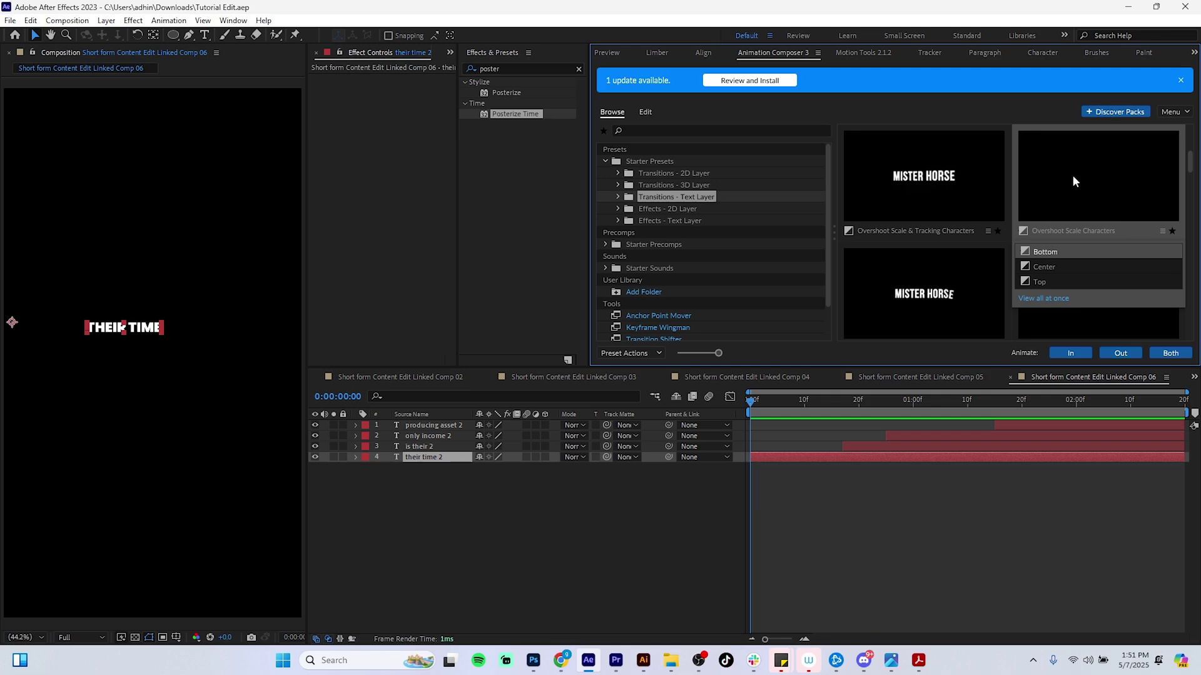
pyautogui.click(1072, 353)
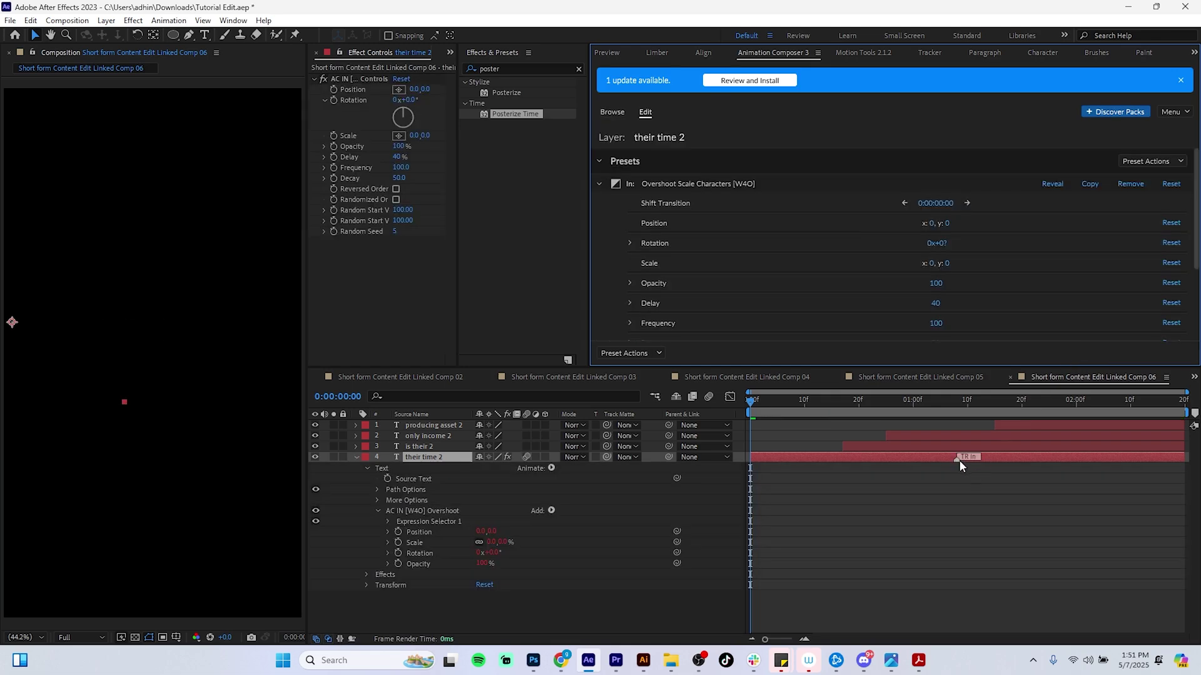
# Step: Shorten the In transition of "their time 2" by moving its end marker earlier, to about 0:00:00:16
pyautogui.click(954, 462)
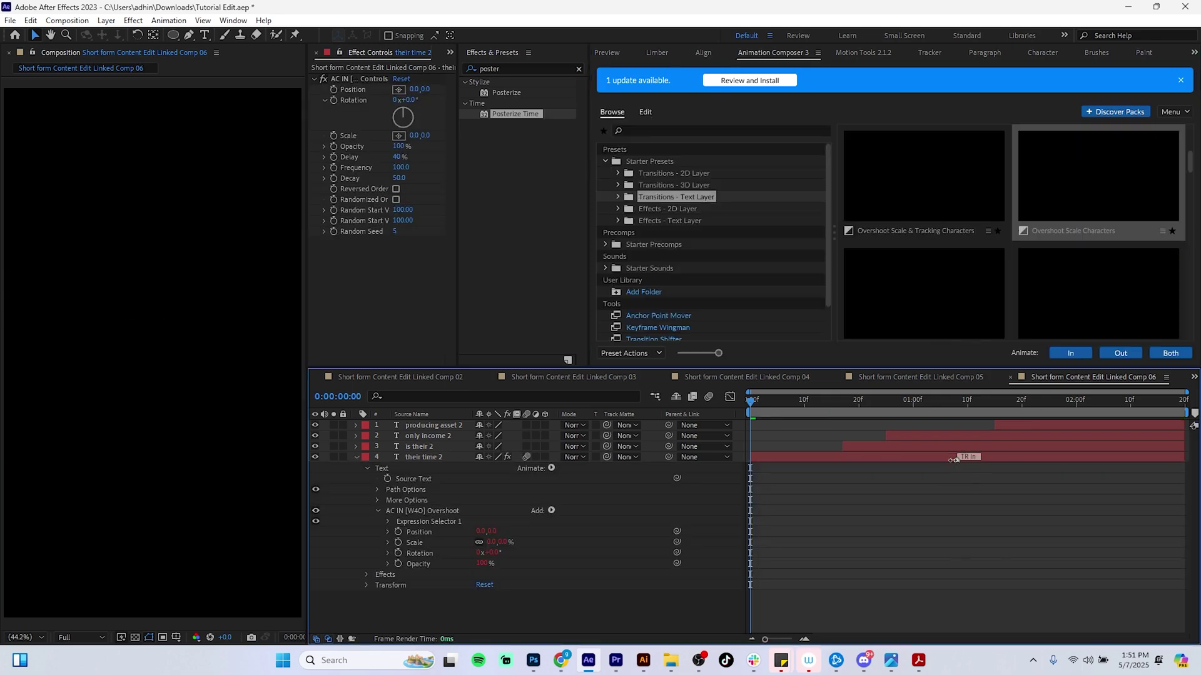
pyautogui.moveTo(957, 463); pyautogui.dragTo(843, 462)
# Step: Apply the Overshoot Scale Characters preset as an In transition to "is their 2" and shorten it to end at about 0:00:01:04
pyautogui.moveTo(748, 406); pyautogui.dragTo(842, 414)
pyautogui.click(863, 446)
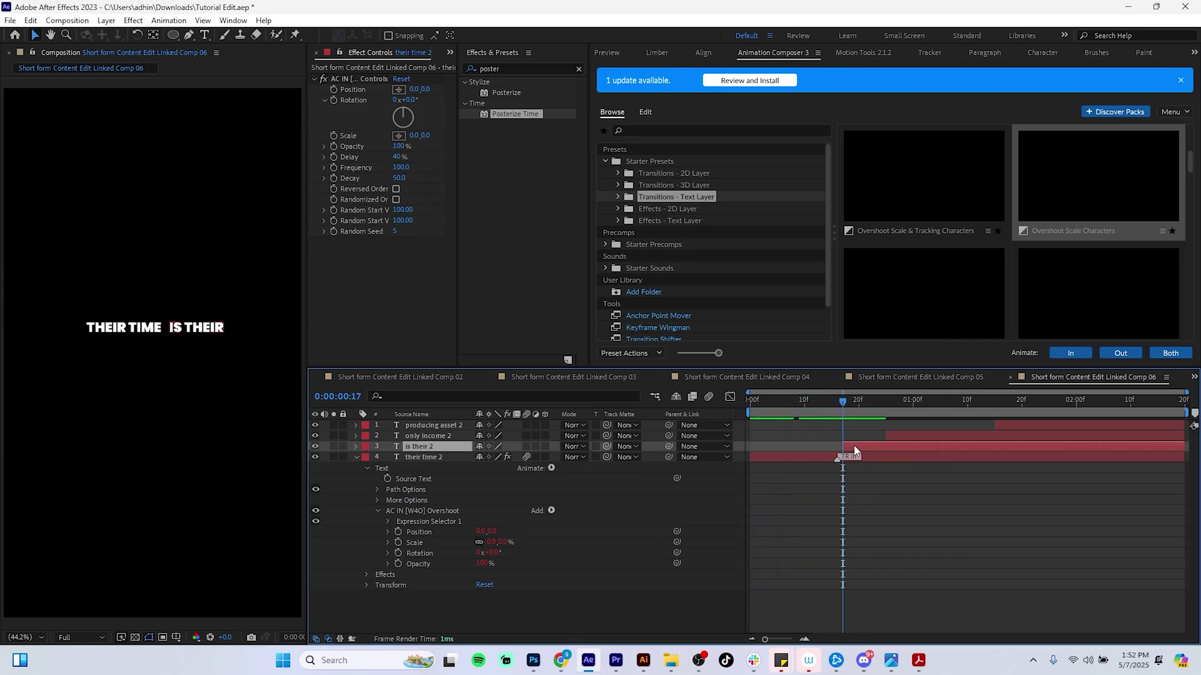
pyautogui.click(1124, 279)
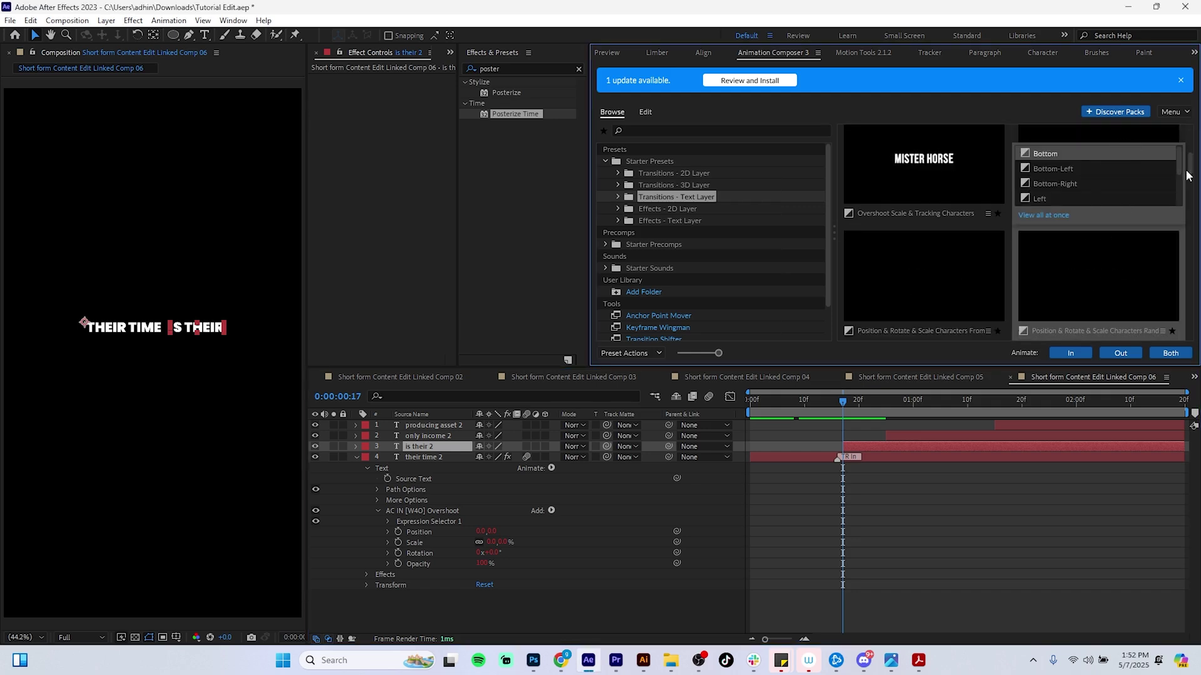
pyautogui.scroll(1, 1194, 168)
pyautogui.click(1148, 157)
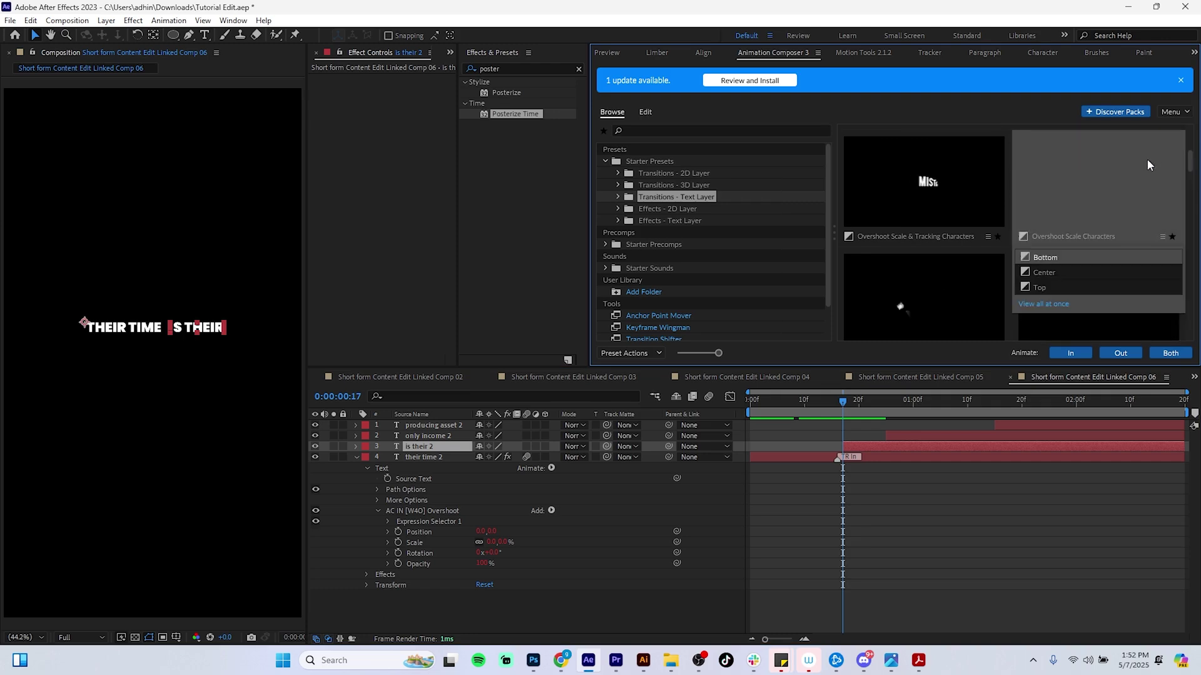
pyautogui.click(1070, 356)
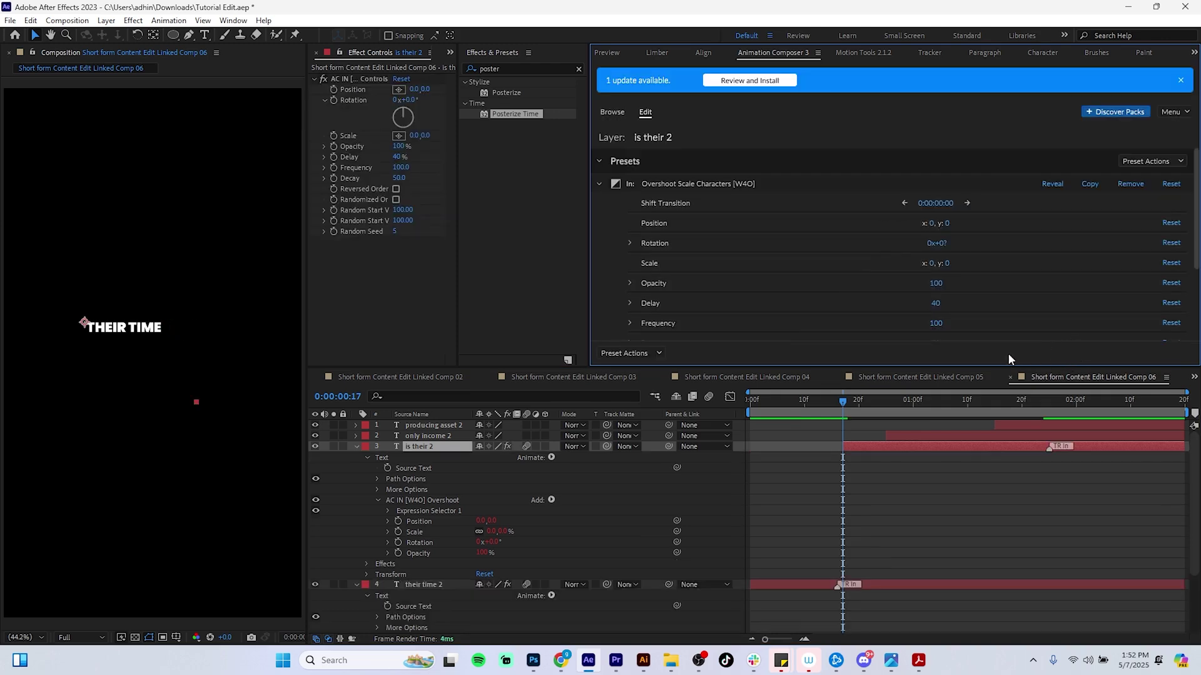
pyautogui.moveTo(1048, 448); pyautogui.dragTo(918, 469)
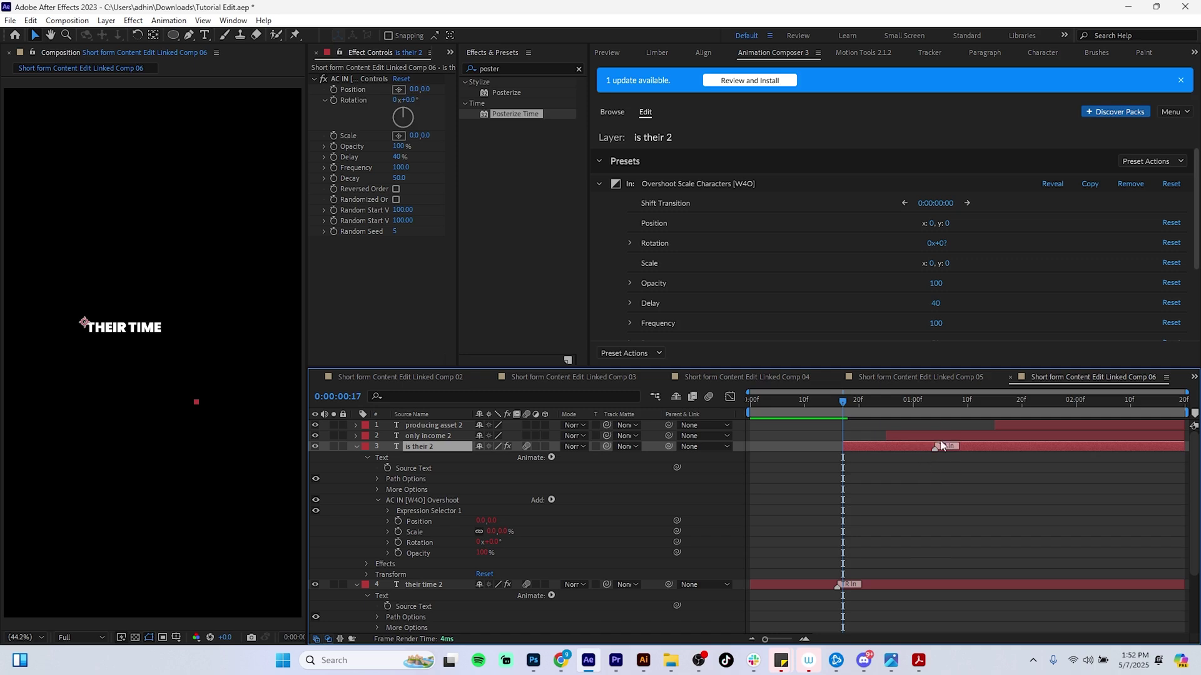
pyautogui.press('space')
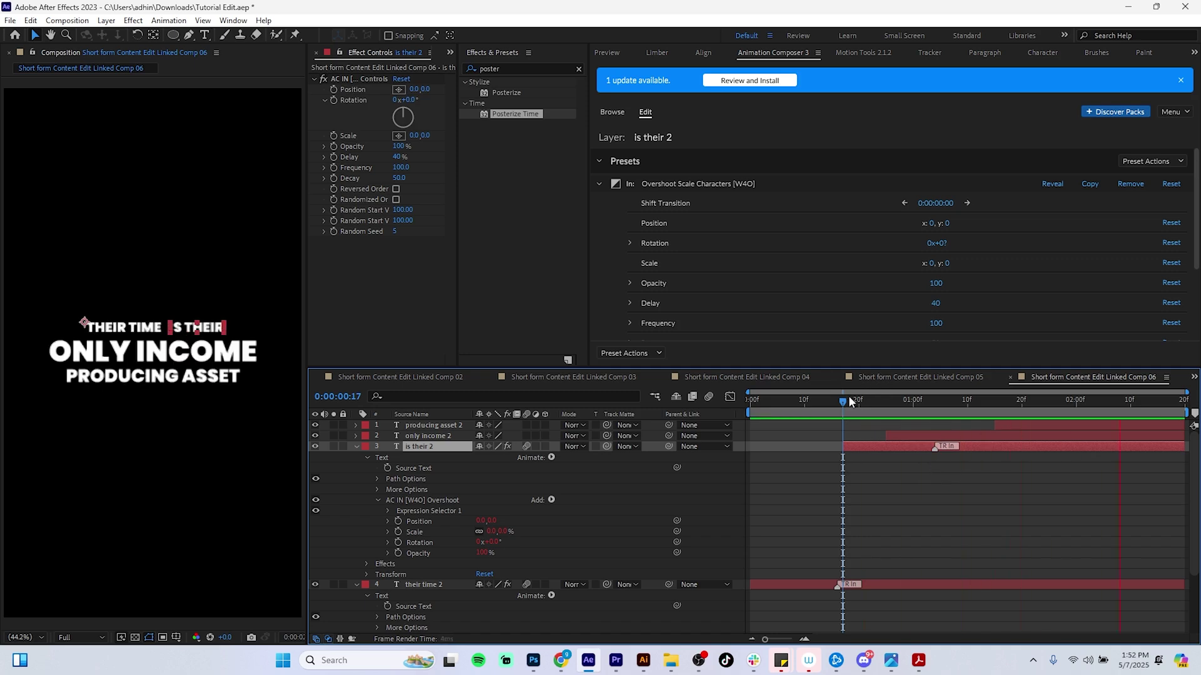
# Step: Extend the start of the "only income 2" layer earlier, to 0:00:00:23
pyautogui.moveTo(848, 400); pyautogui.dragTo(884, 401)
pyautogui.click(892, 435)
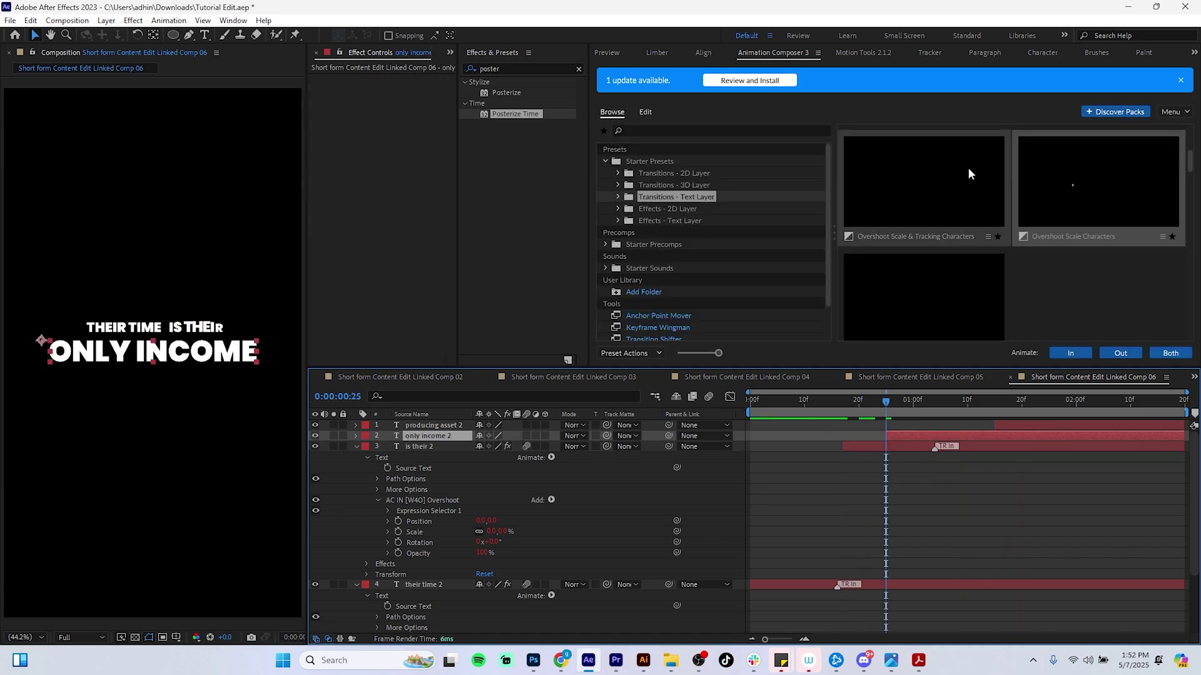
pyautogui.press('pageup')
pyautogui.press('pageup')
pyautogui.press('pageup')
pyautogui.press('pageup')
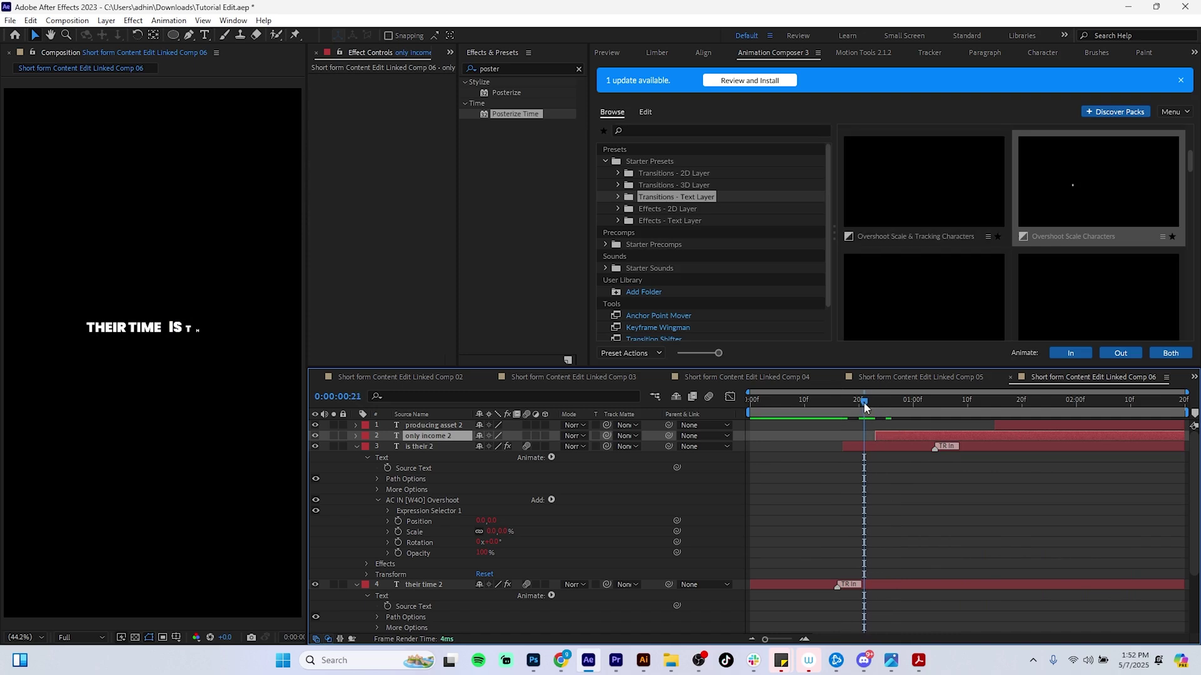
pyautogui.moveTo(865, 407); pyautogui.dragTo(876, 407)
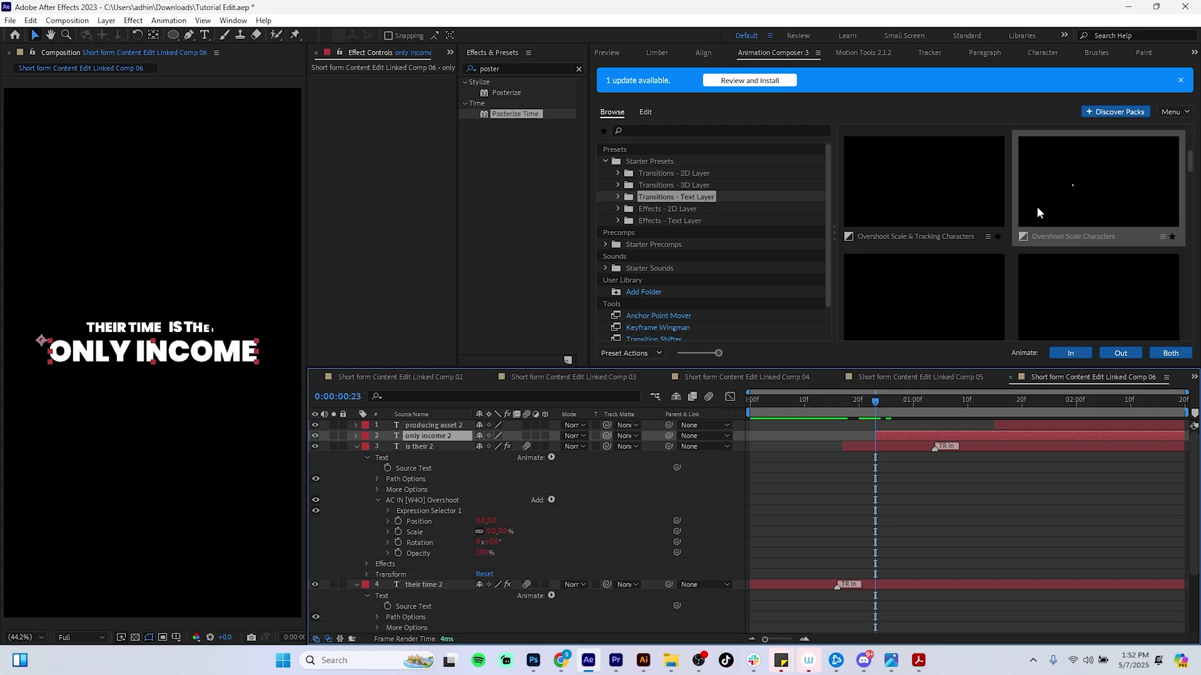
# Step: Apply the Overshoot Position & Scale Characters preset as an In transition to the "only income 2" layer
pyautogui.click(1081, 194)
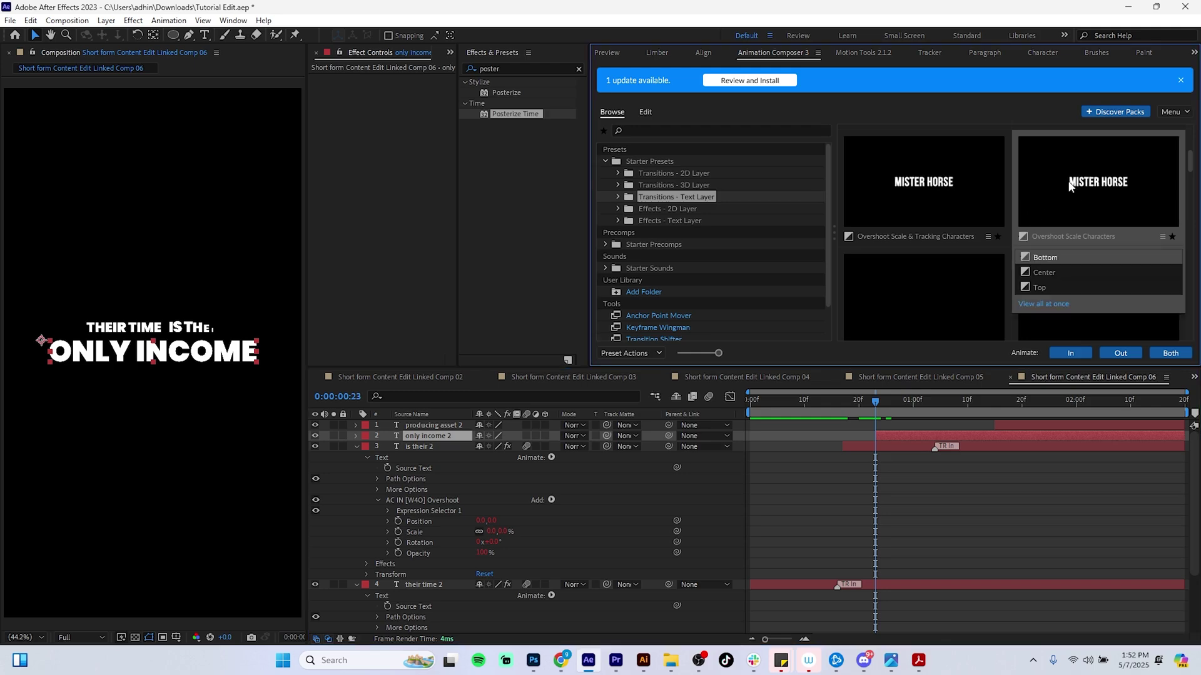
pyautogui.moveTo(1190, 162); pyautogui.dragTo(1191, 178)
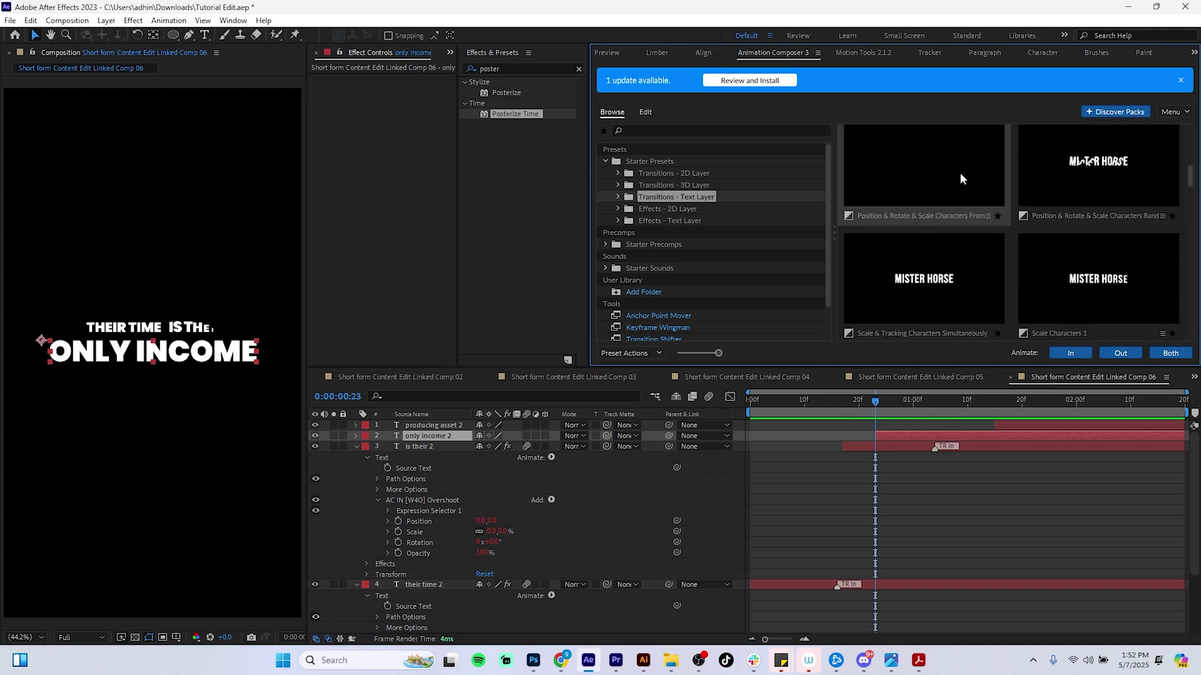
pyautogui.moveTo(1191, 177); pyautogui.dragTo(1196, 150)
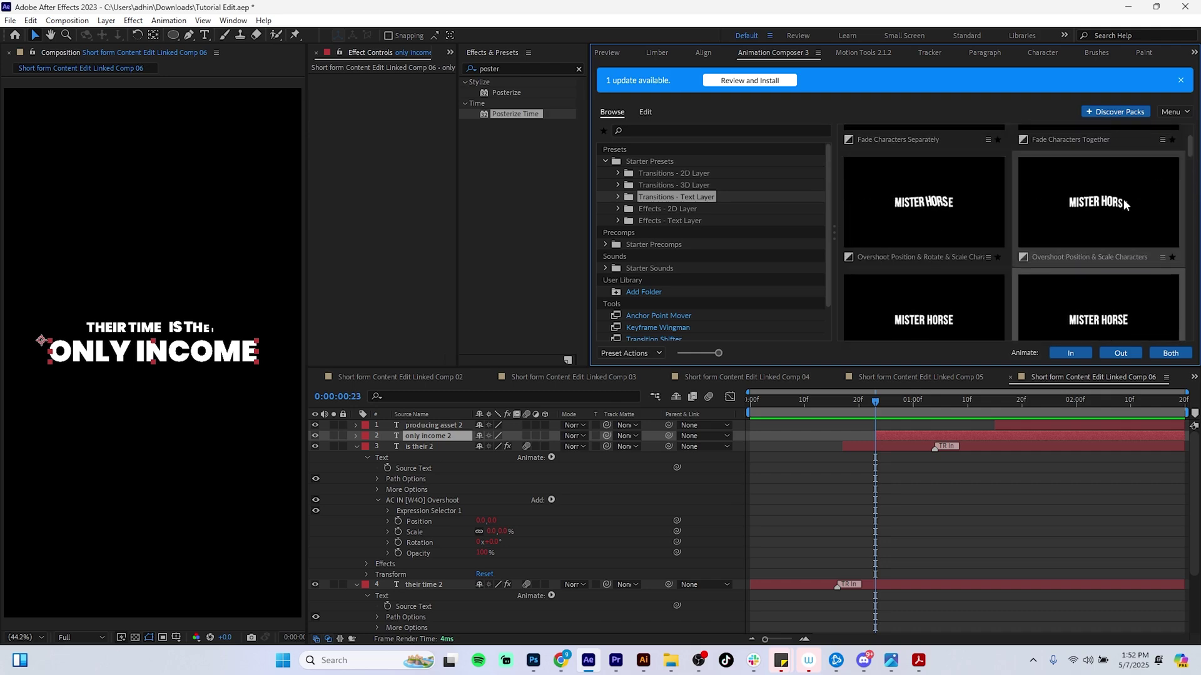
pyautogui.moveTo(1055, 249)
pyautogui.click(1068, 354)
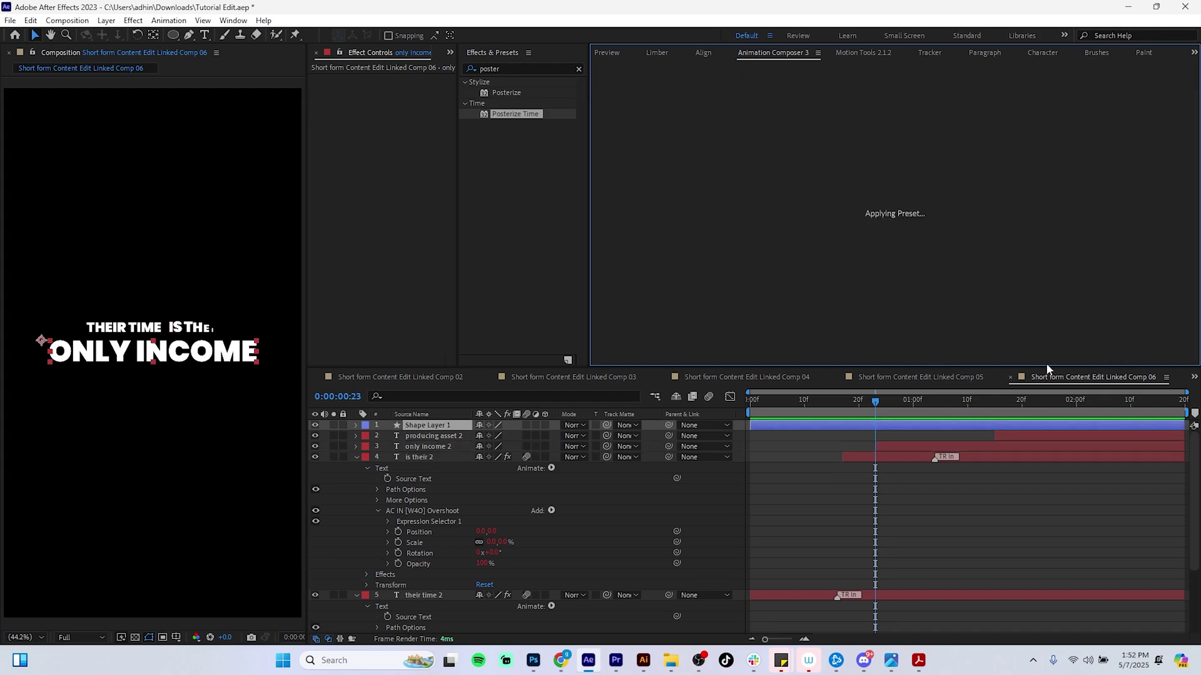
# Step: Preview the text animation and shorten the In transition of "only income 2" to end at about 0:00:01:21
pyautogui.moveTo(875, 408); pyautogui.dragTo(736, 422)
pyautogui.press('space')
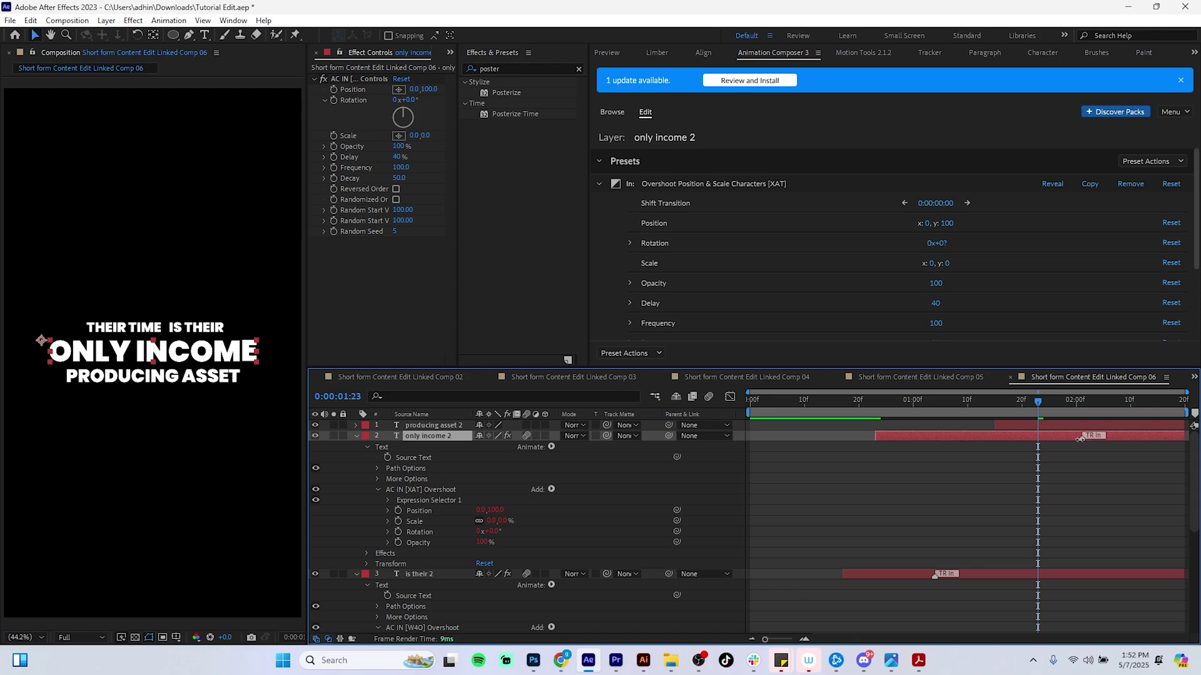
pyautogui.moveTo(1037, 454); pyautogui.dragTo(1027, 454)
# Step: Save the project and apply the Scale Characters 2 From Start preset as an In transition to the "producing asset 2" layer
pyautogui.moveTo(1035, 404)
pyautogui.mouseDown()
pyautogui.moveTo(908, 417)
pyautogui.moveTo(884, 433)
pyautogui.moveTo(999, 423)
pyautogui.mouseUp()
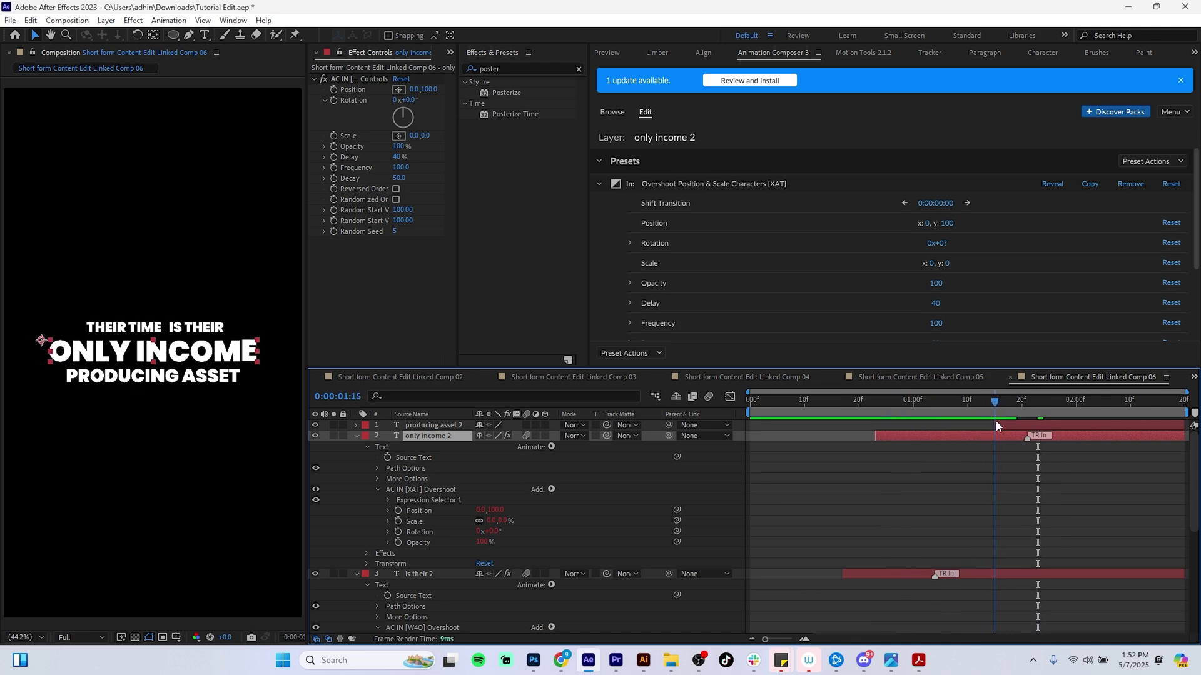
pyautogui.click(1007, 424)
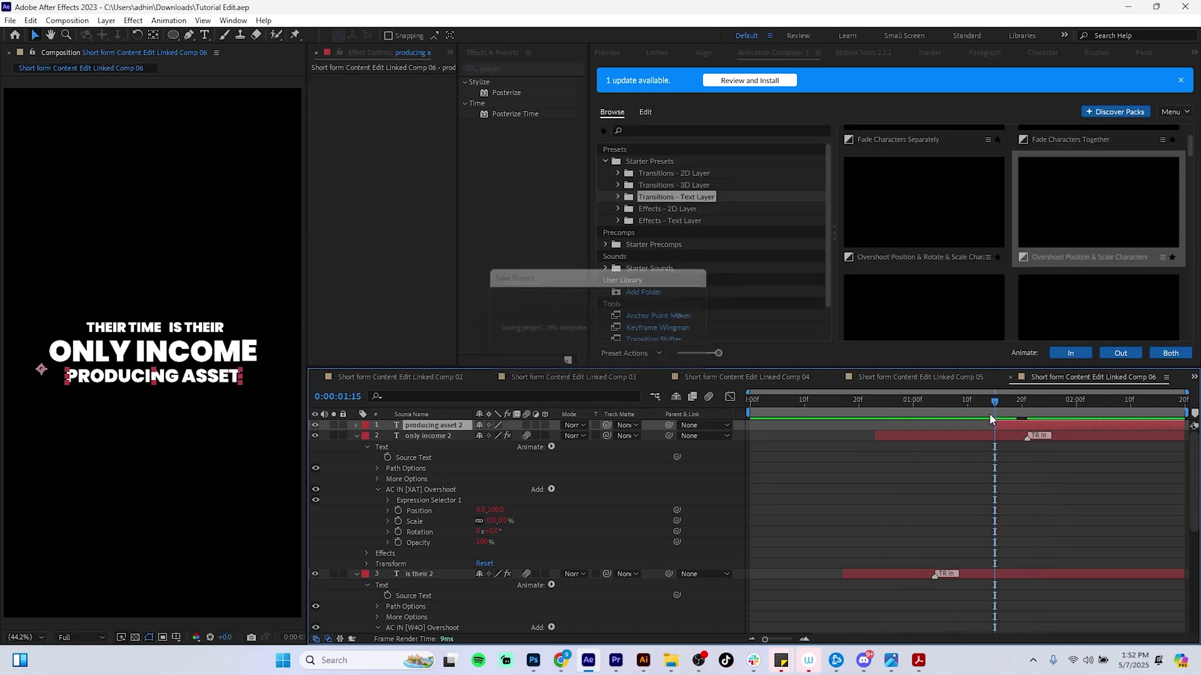
pyautogui.moveTo(1190, 154); pyautogui.dragTo(1195, 197)
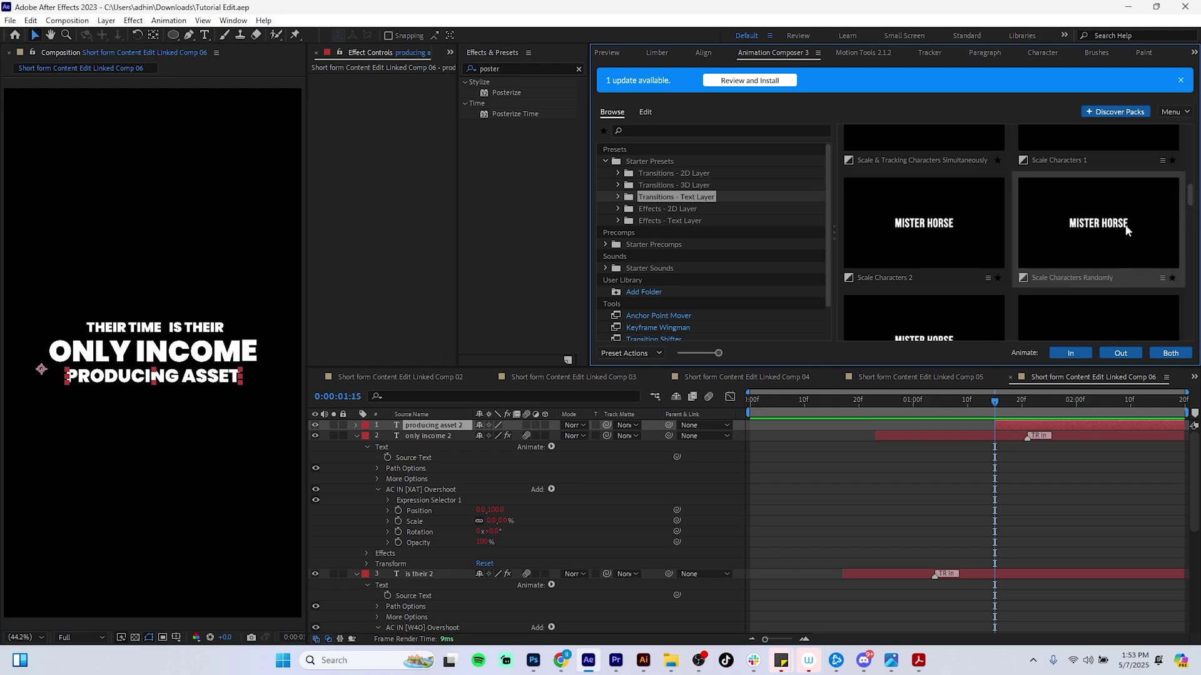
pyautogui.moveTo(947, 246)
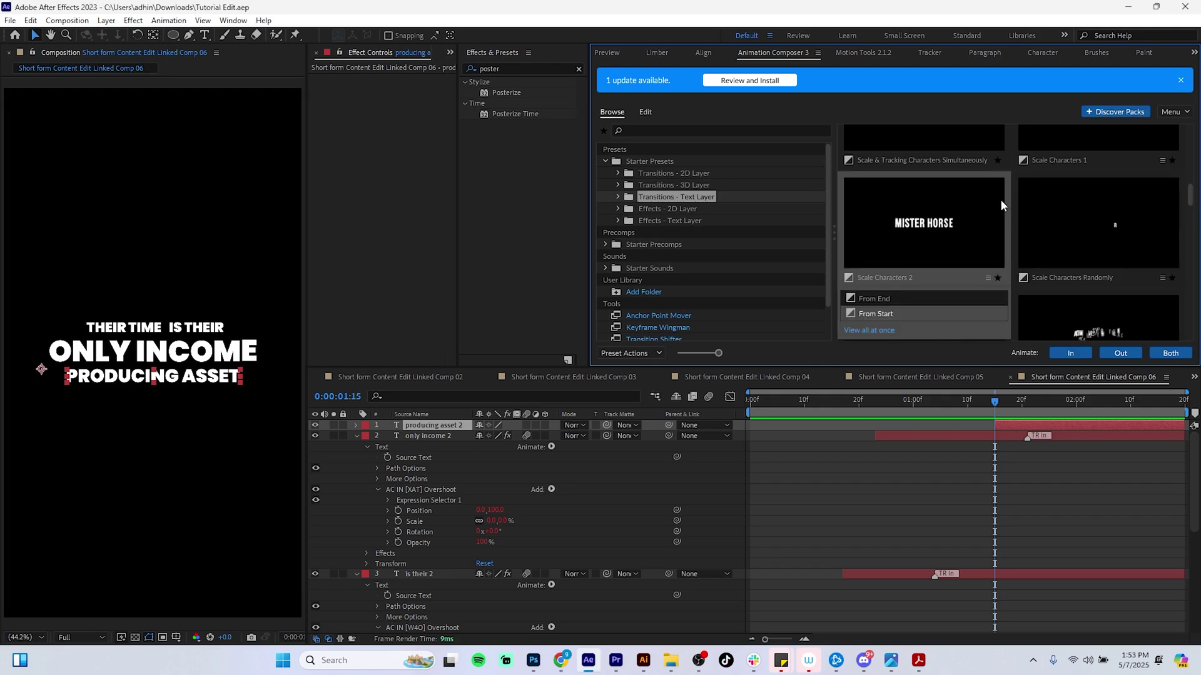
pyautogui.click(1069, 352)
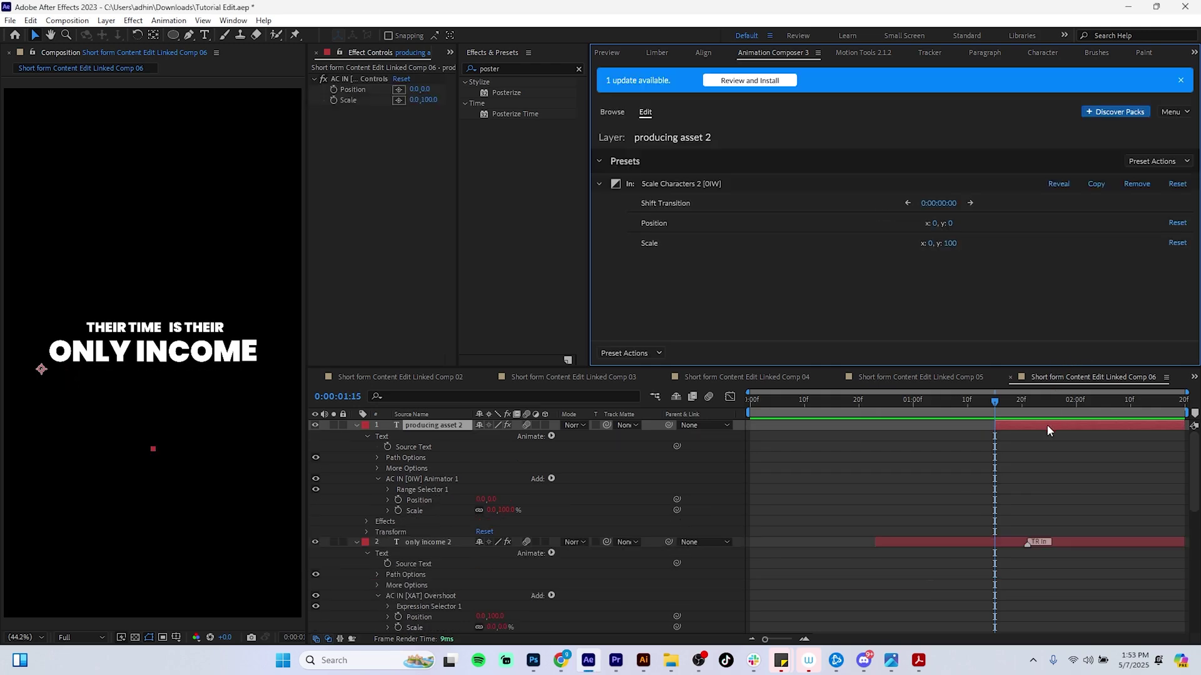
pyautogui.moveTo(1046, 425); pyautogui.dragTo(966, 426)
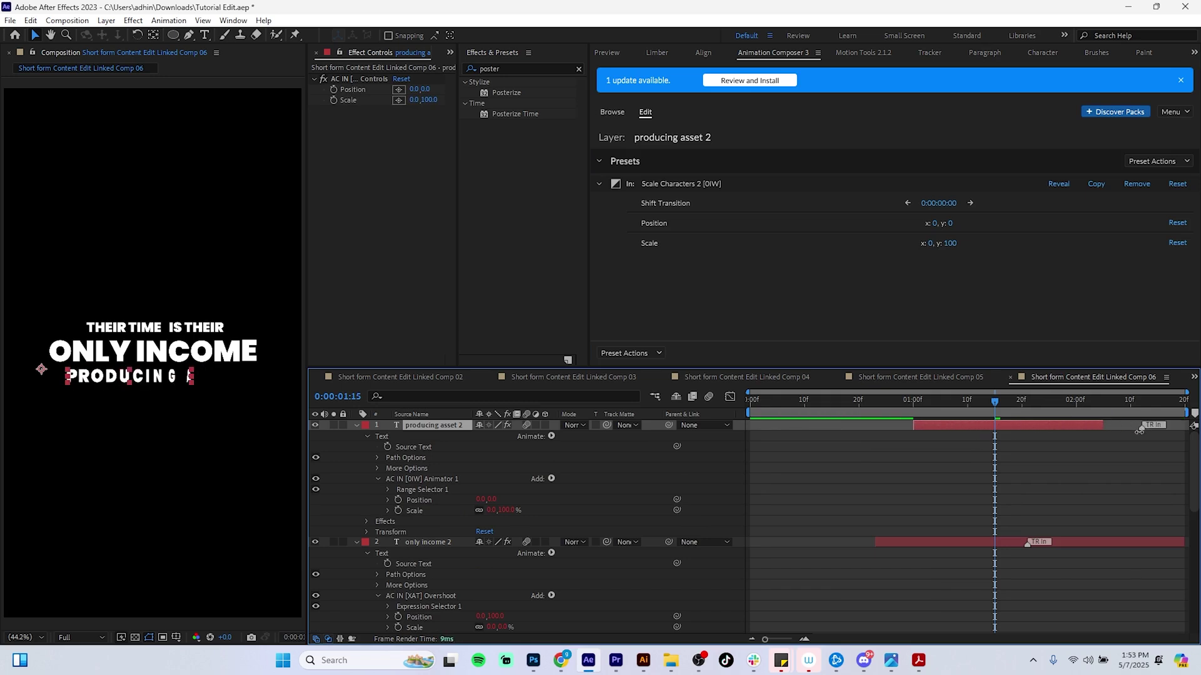
pyautogui.moveTo(1082, 428); pyautogui.dragTo(1141, 422)
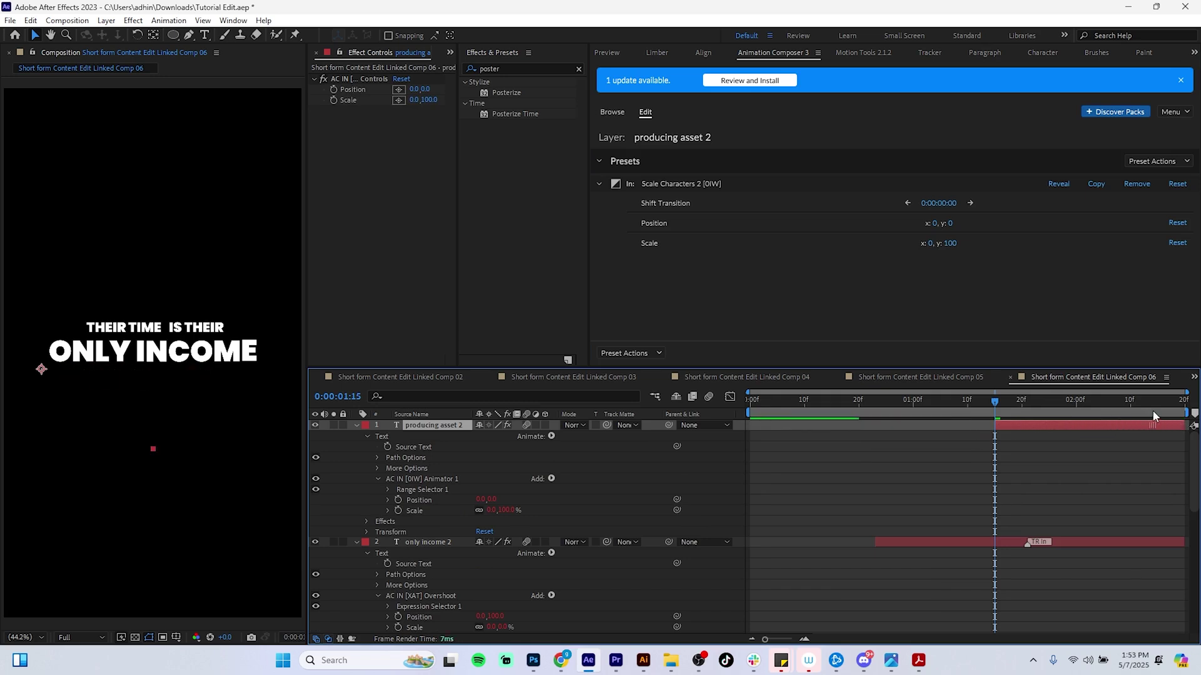
# Step: Play back the caption animation of Linked Comp 06 from the start
pyautogui.moveTo(1001, 406); pyautogui.dragTo(724, 378)
pyautogui.press('space')
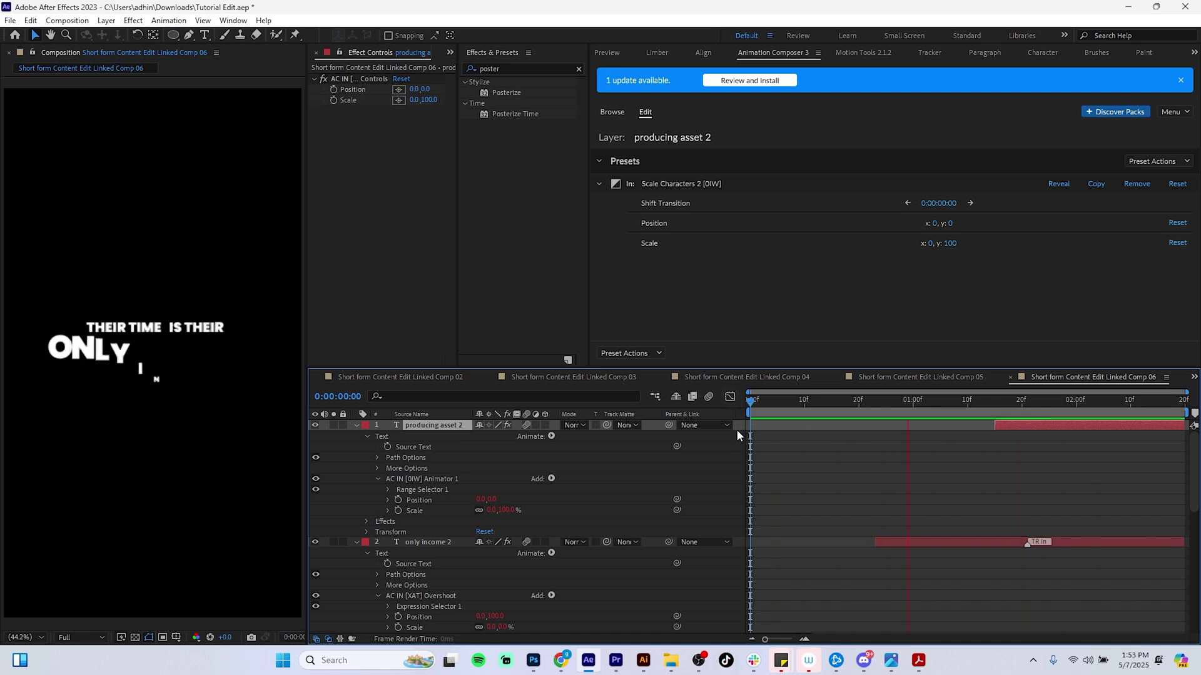
pyautogui.press('space')
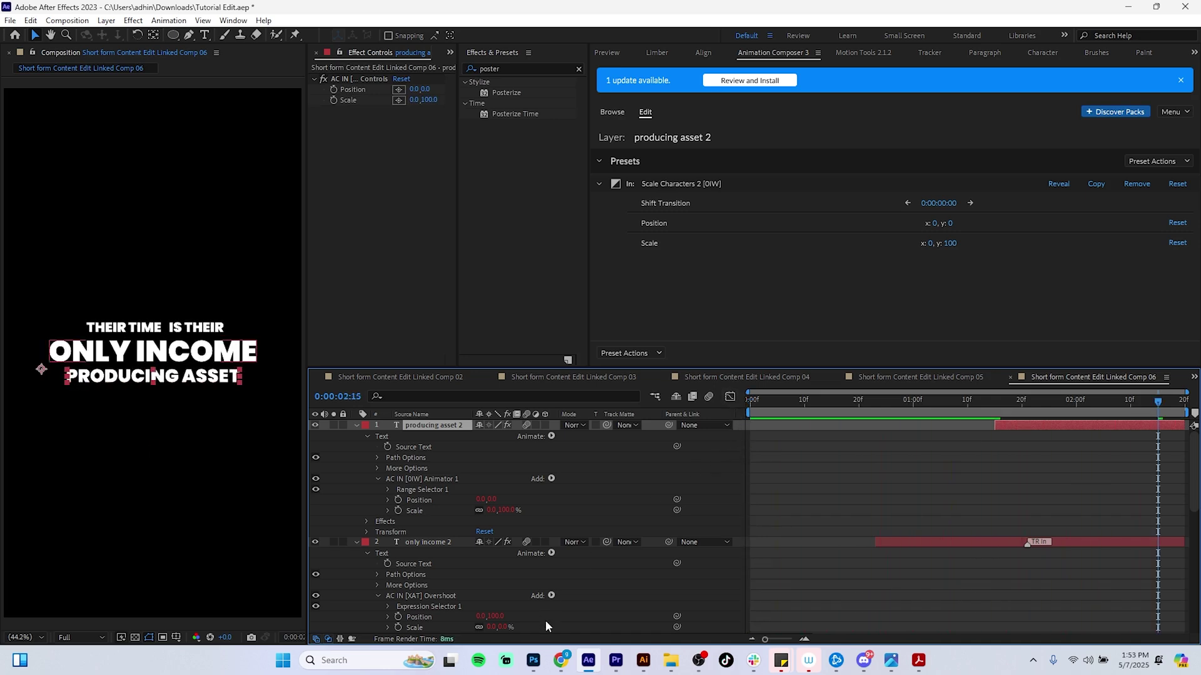
# Step: Switch to Premiere Pro and review the captions from the Linked Comp 06 clip through the end of the sequence
pyautogui.click(615, 661)
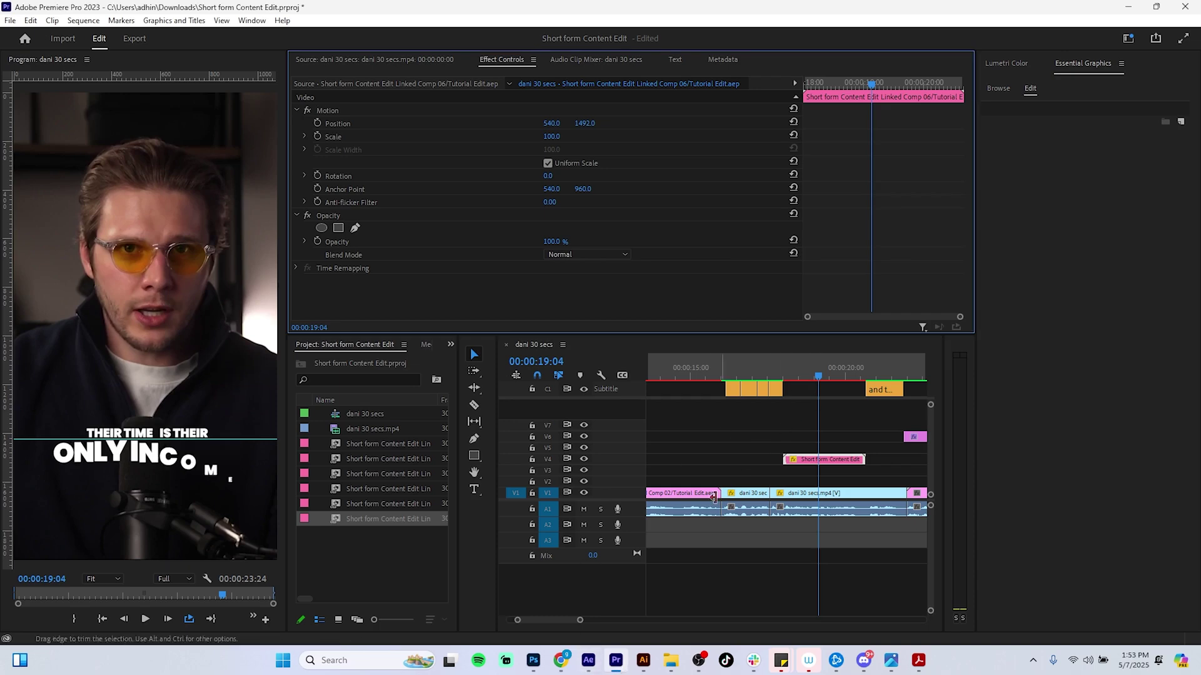
pyautogui.moveTo(581, 621); pyautogui.dragTo(589, 621)
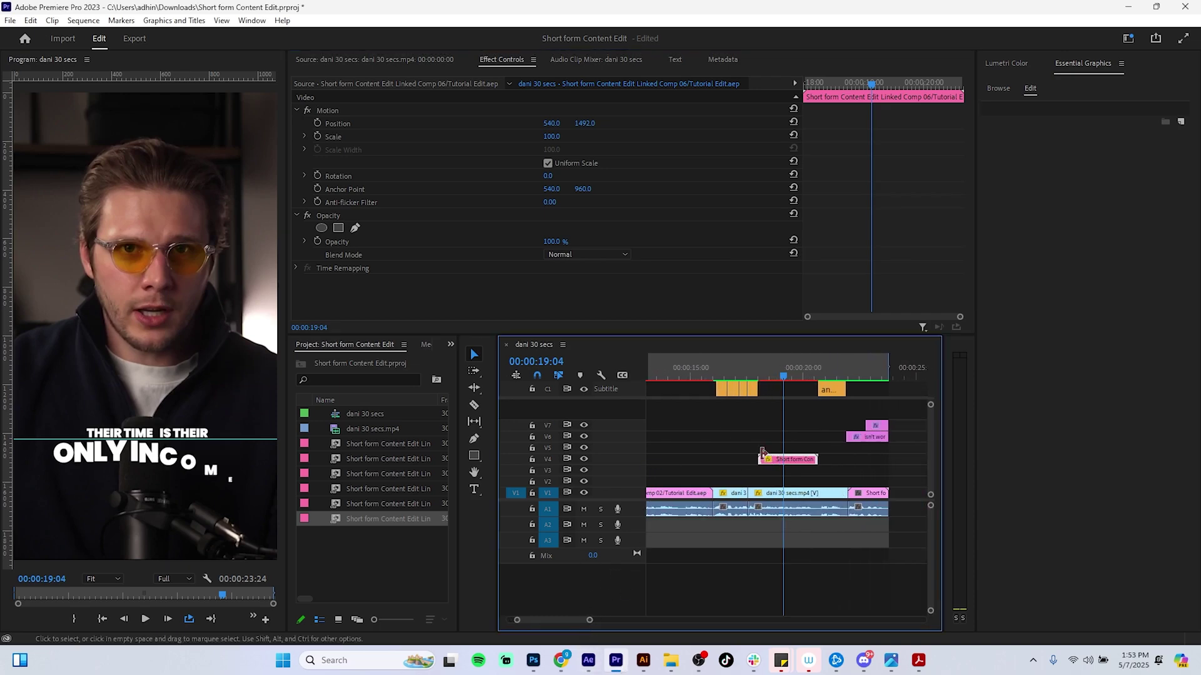
pyautogui.press('space')
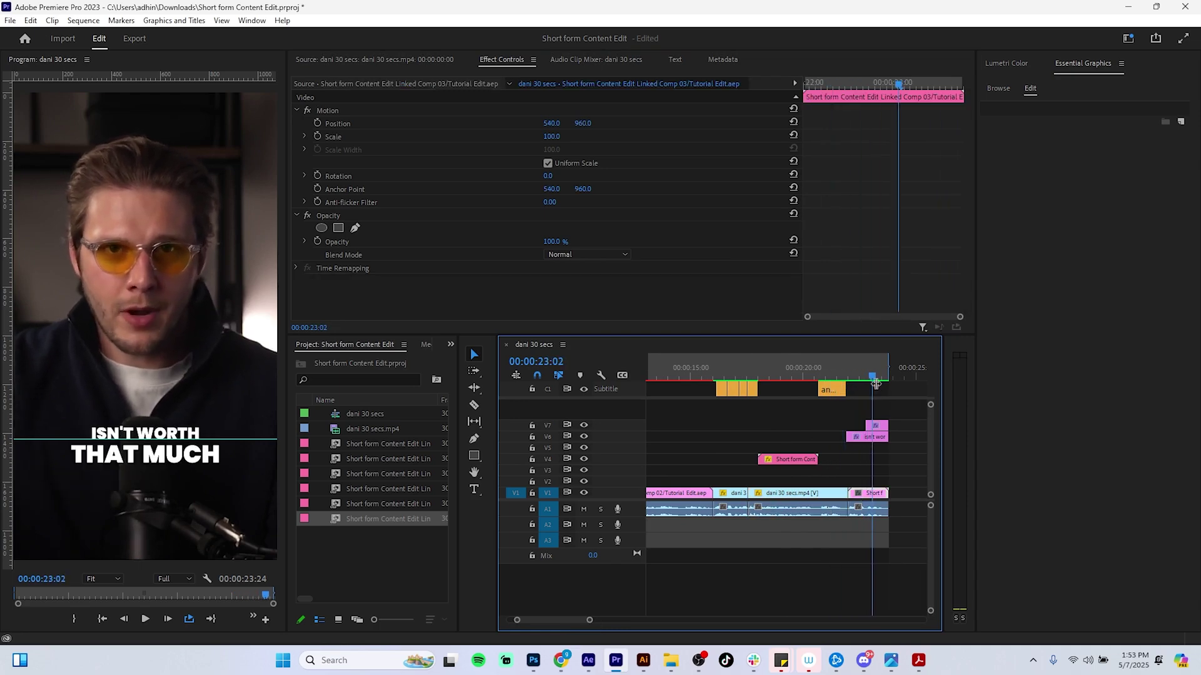
pyautogui.moveTo(865, 383)
pyautogui.mouseDown()
pyautogui.moveTo(854, 382)
pyautogui.moveTo(886, 385)
pyautogui.mouseUp()
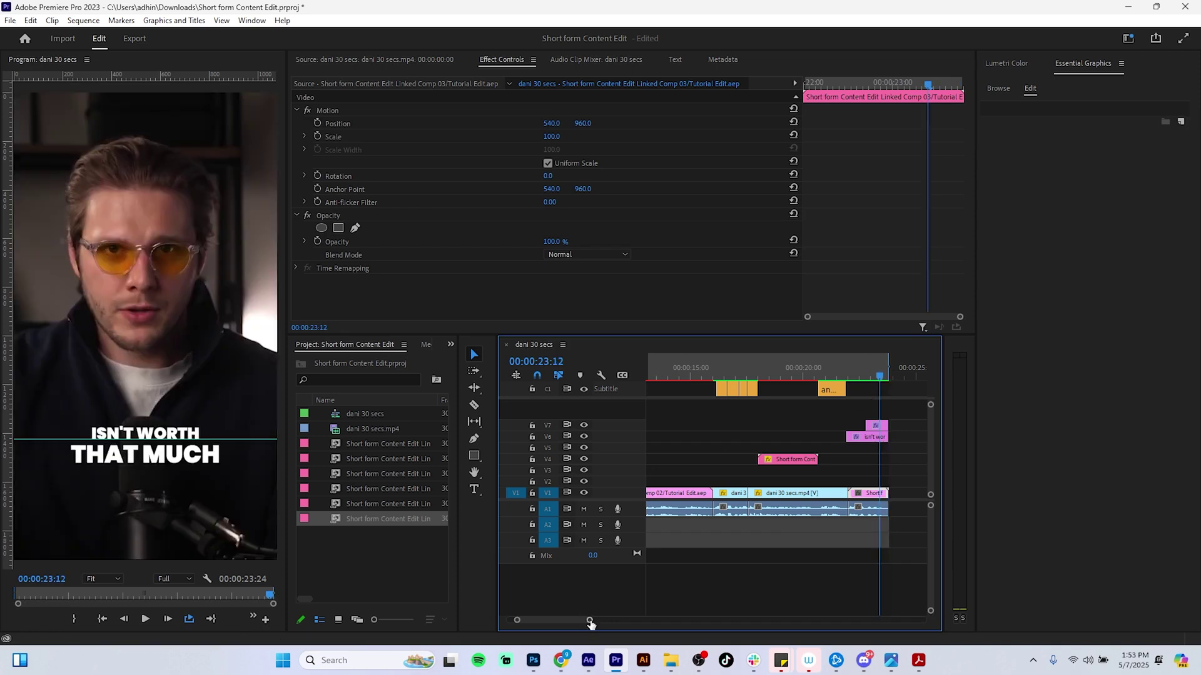
# Step: Return to the start of the "dani 30 secs" sequence, render it from In to Out, and stop the playback
pyautogui.moveTo(590, 621); pyautogui.dragTo(646, 620)
pyautogui.moveTo(747, 378); pyautogui.dragTo(629, 375)
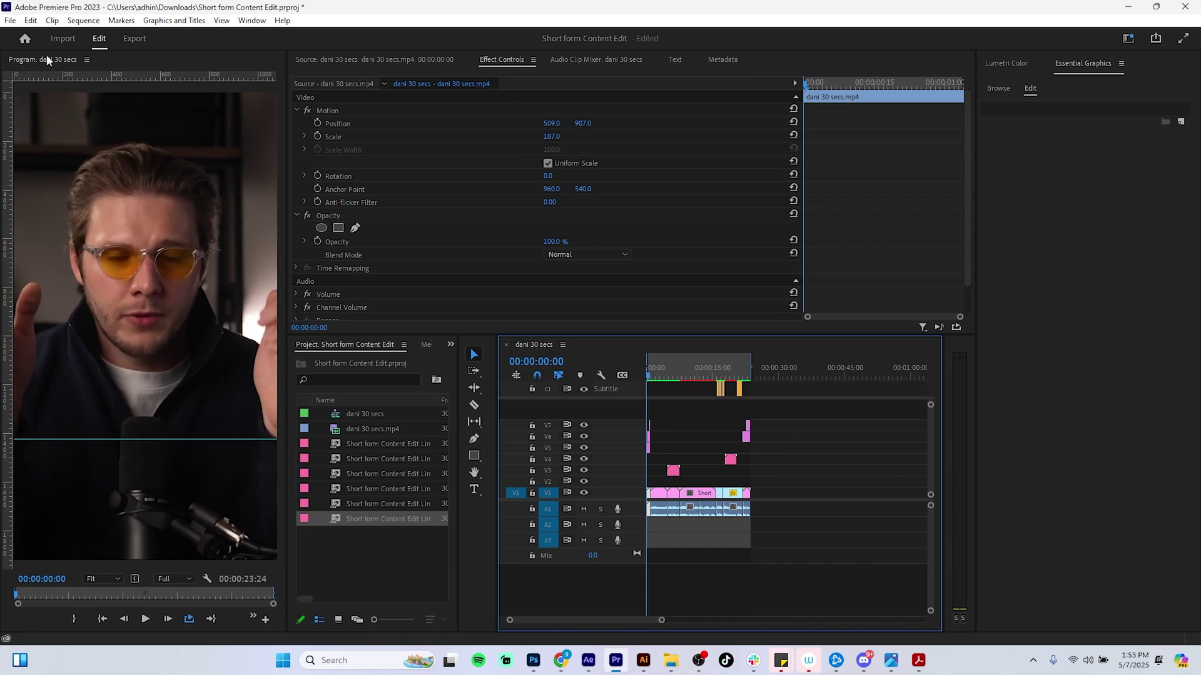
pyautogui.click(84, 21)
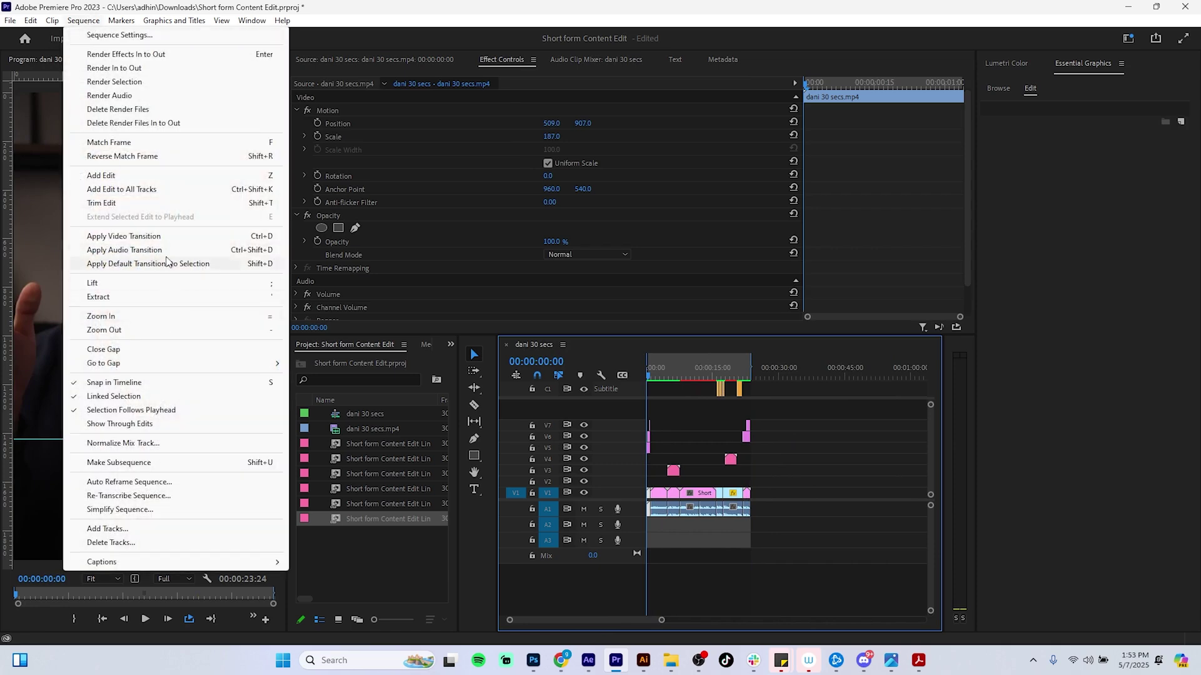
pyautogui.click(211, 68)
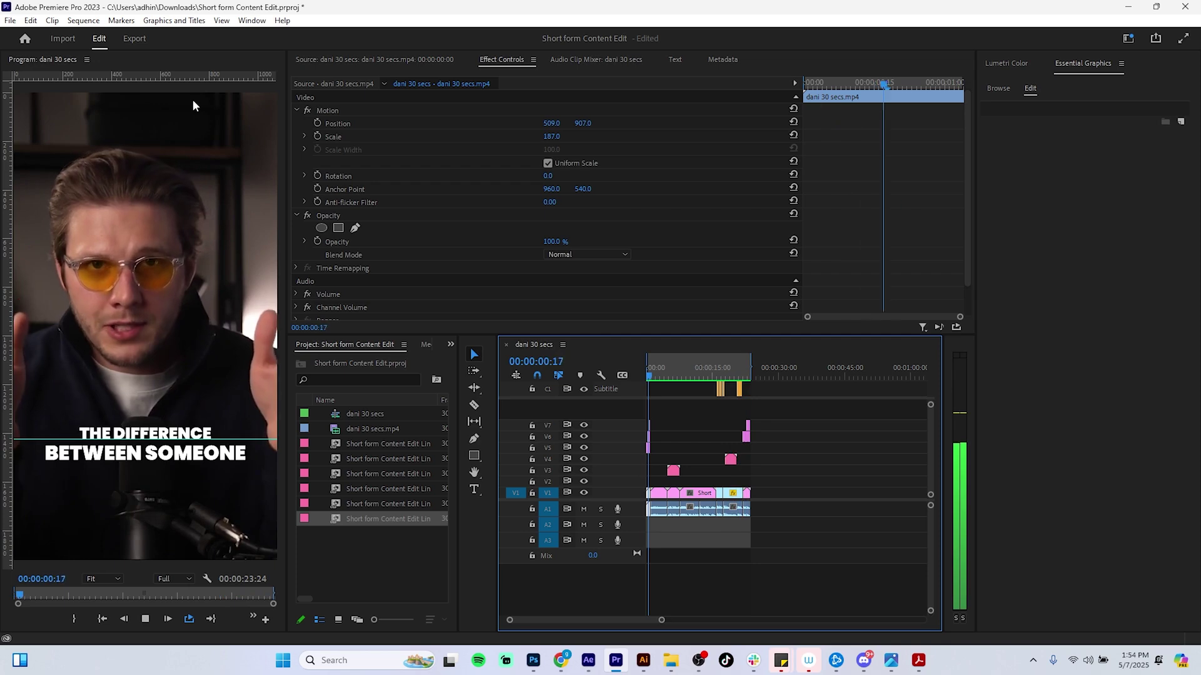
pyautogui.click(730, 430)
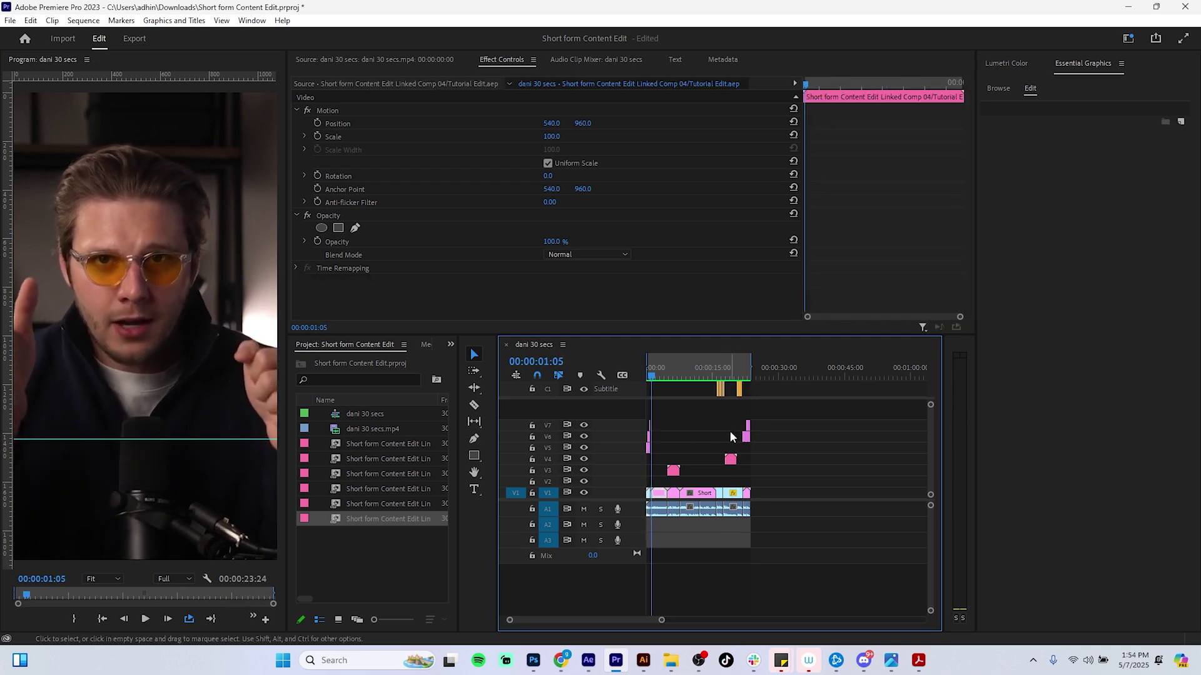